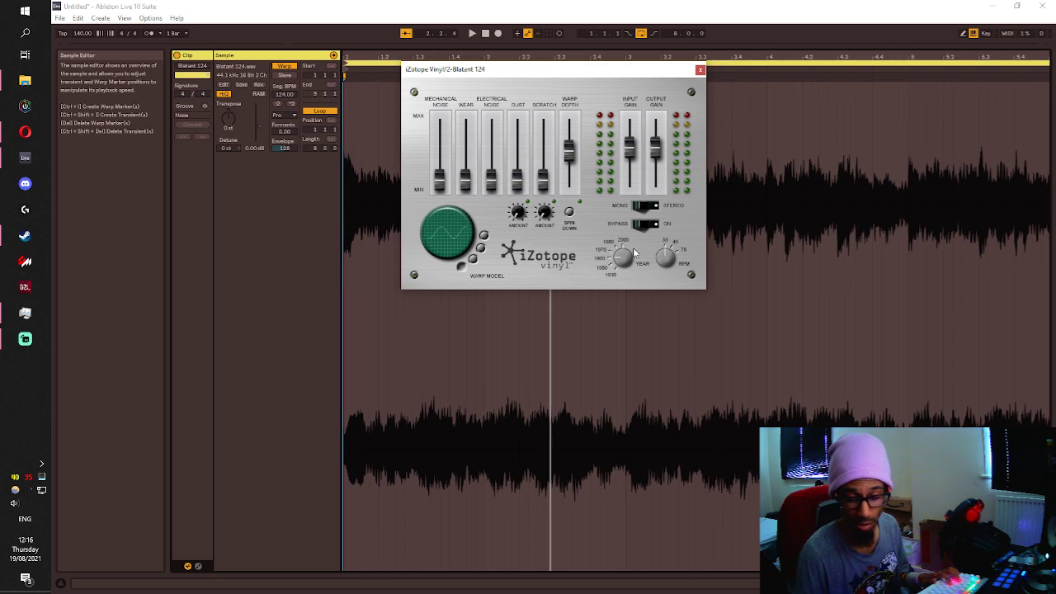
Play the Blatant 124 loop, close the iZotope Vinyl window, and return to the track's device chain.
key("minus")
key("space")
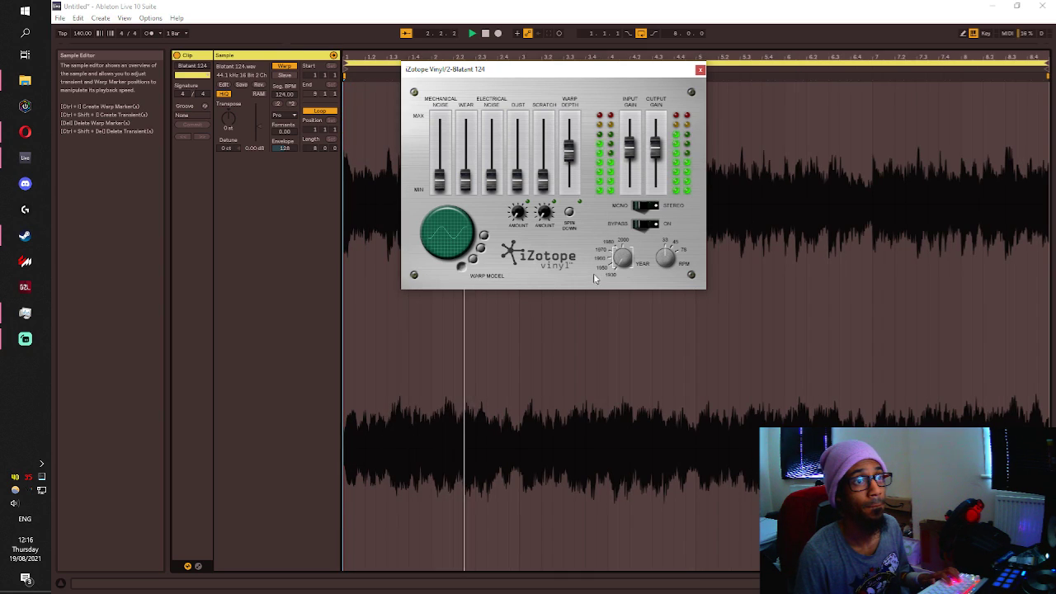
left_click(701, 70)
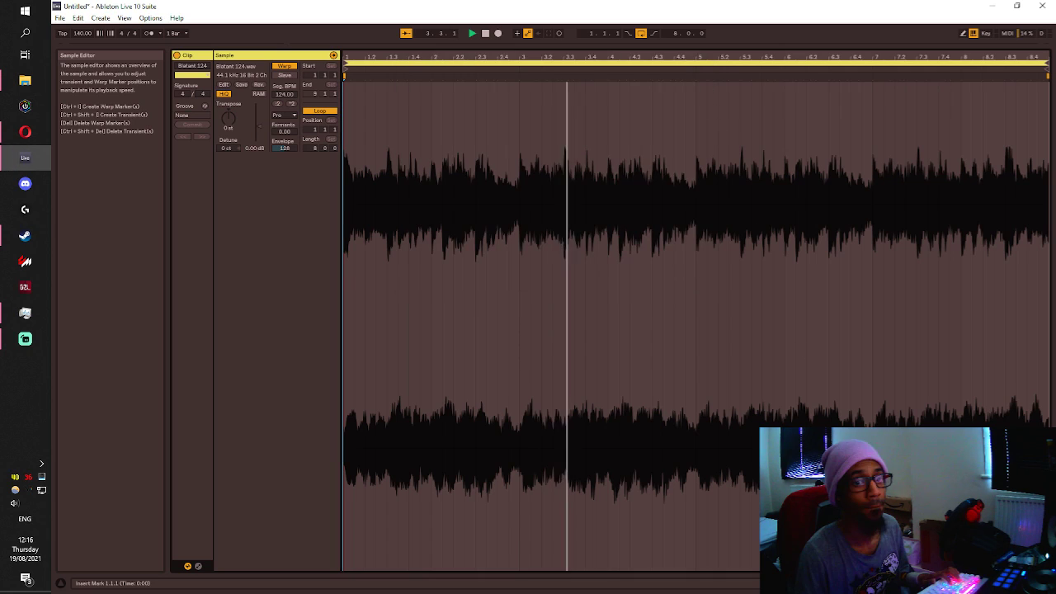
left_click_drag(536, 47, 500, 463)
left_click(495, 95)
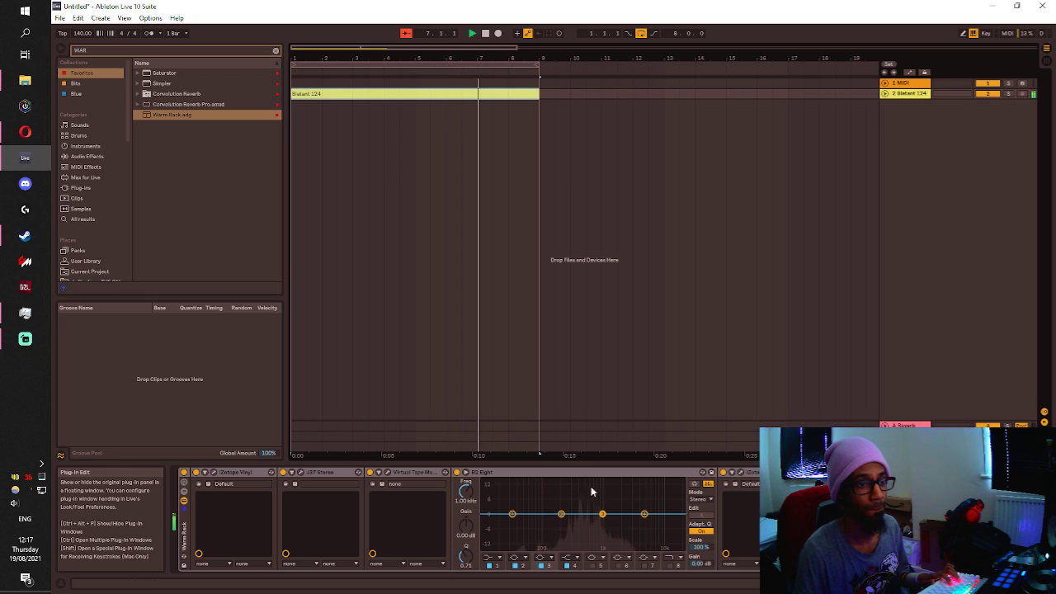
Open the J37 Stereo plugin on the Blatant 124 track and switch its VU meters to OUT.
left_click(300, 471)
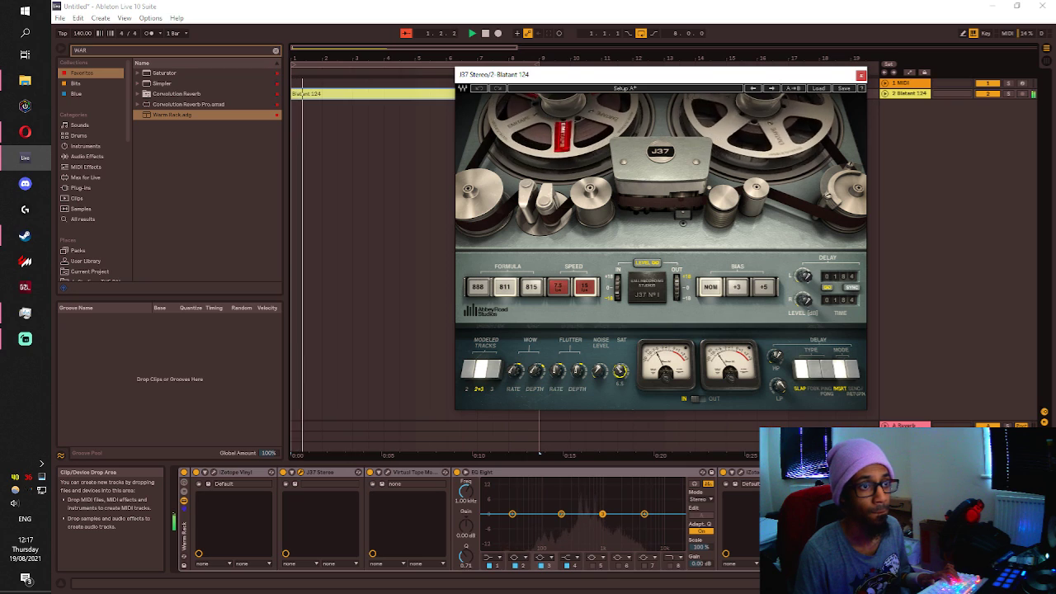
left_click(699, 399)
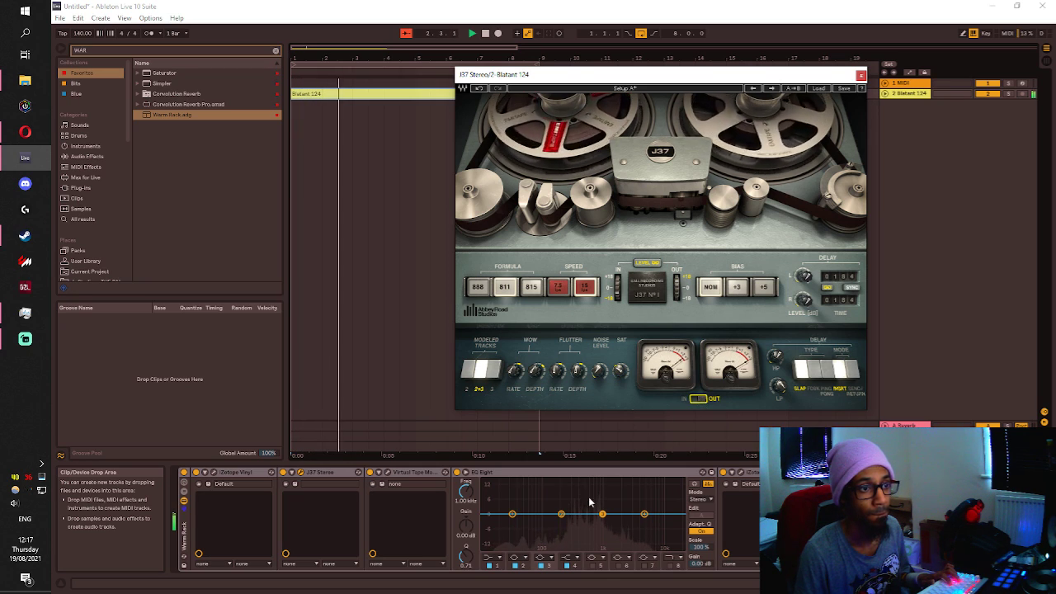
In Trash 2's Convolve module, set Separate to -2.7 and Width to 1.1, and close the plugin window.
left_click(656, 473)
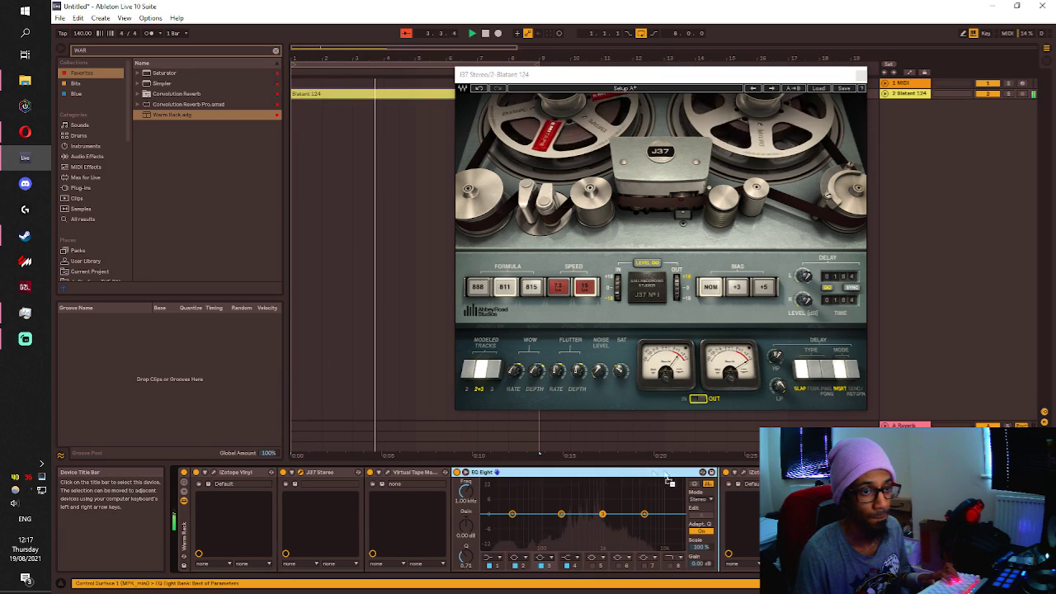
left_click(722, 474)
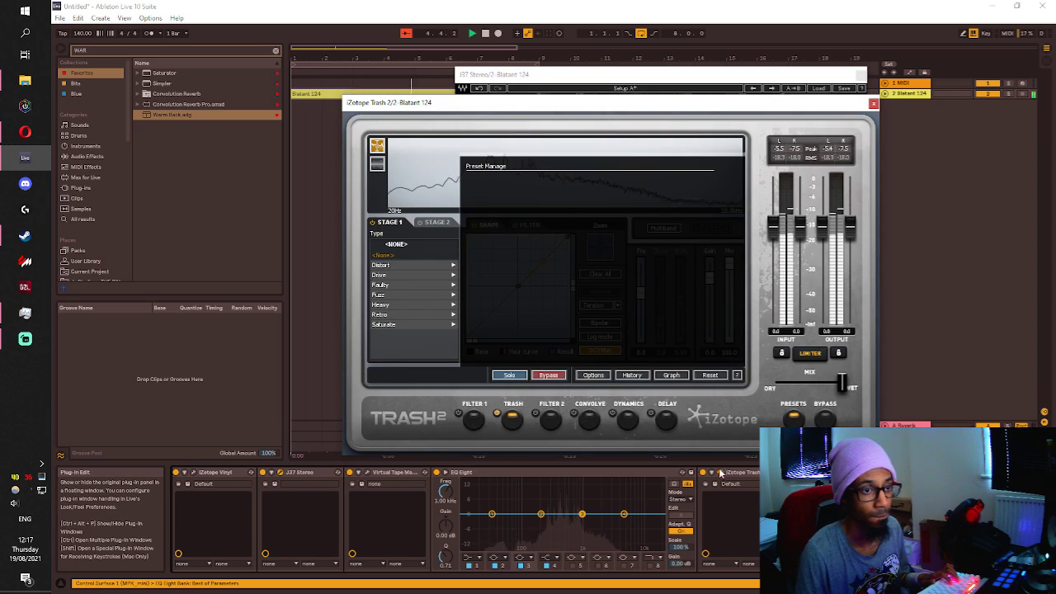
left_click(590, 420)
left_click(723, 358)
left_click_drag(602, 279, 605, 306)
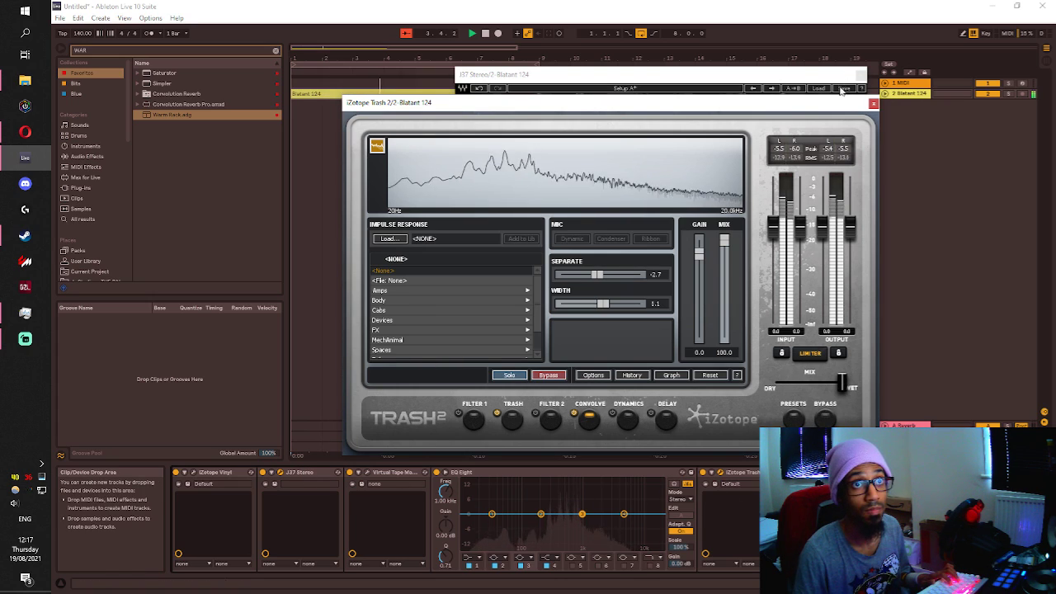
left_click(874, 105)
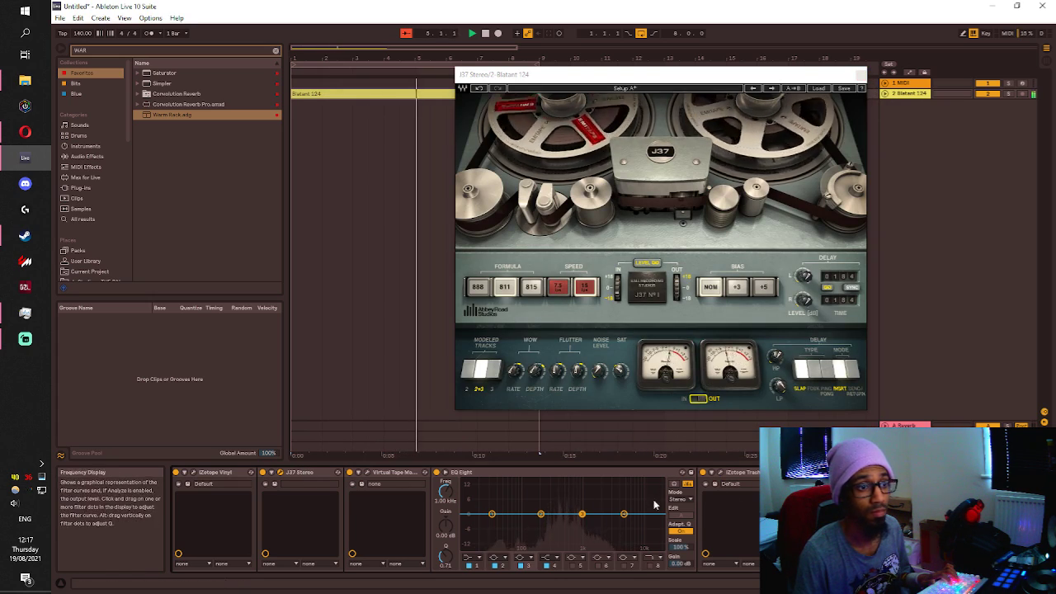
Adjust the Virtual Tape Machines input level, show its noise, wow and flutter settings, and close the plugin.
left_click(366, 472)
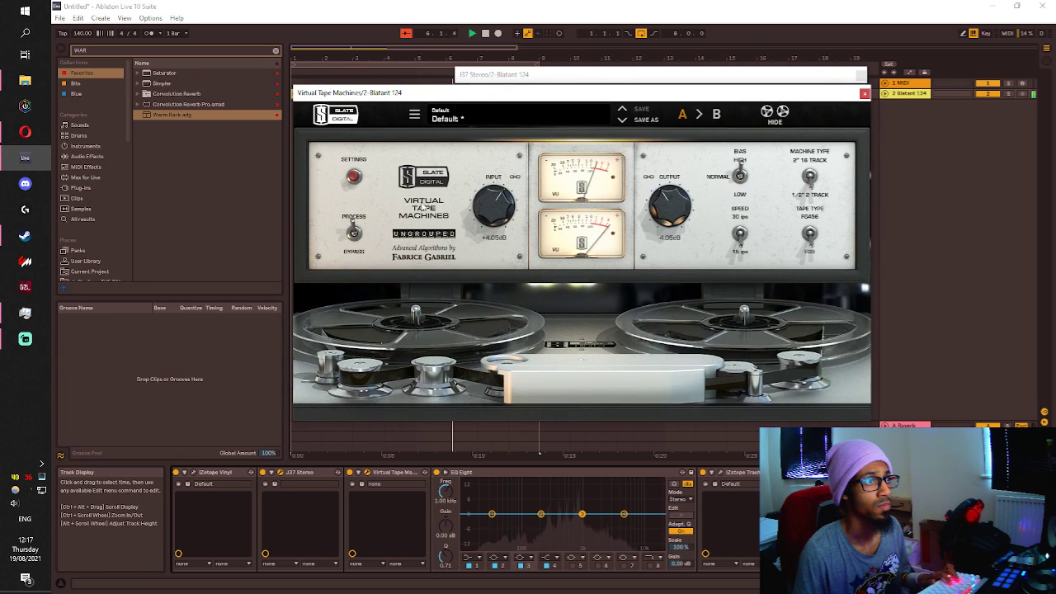
mouse_move(483, 221)
left_mouse_down()
mouse_move(475, 241)
mouse_move(479, 228)
left_mouse_up()
left_click(353, 176)
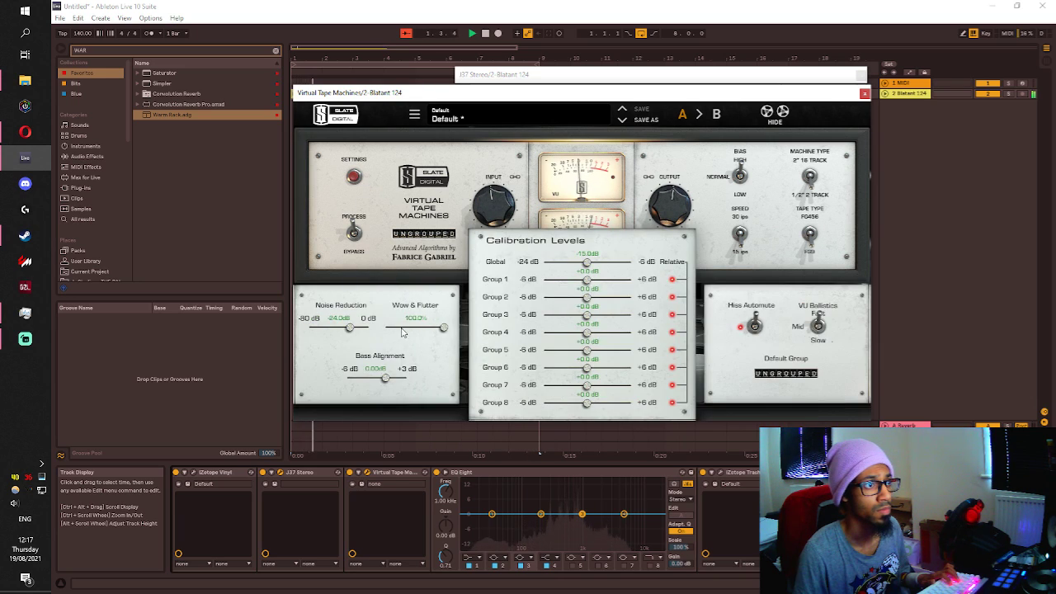
left_click(864, 94)
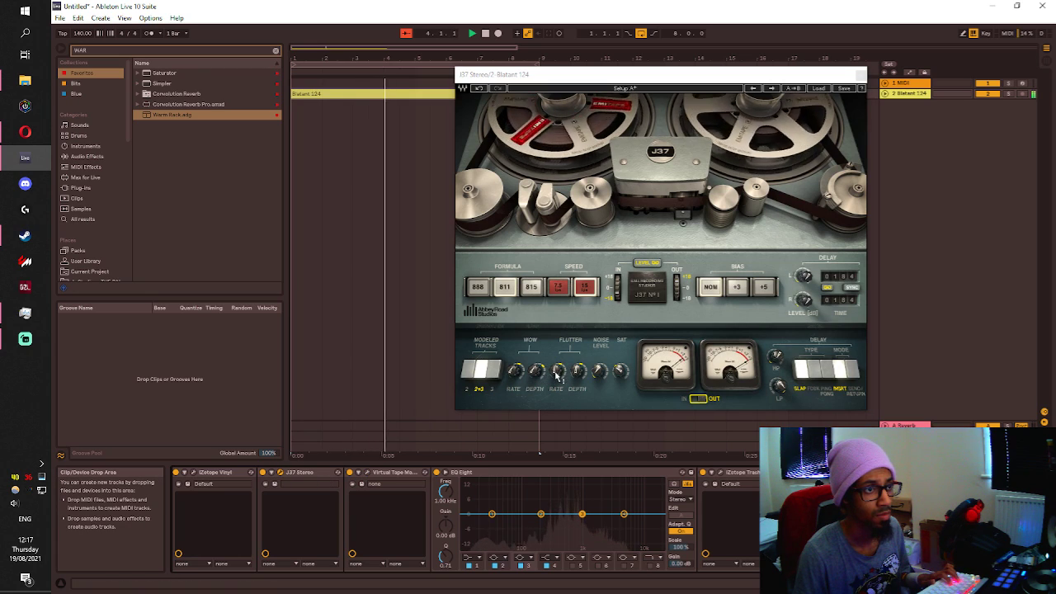
Adjust the J37's wow depth, raise its flutter depth, and close the plugin window.
left_click_drag(534, 374, 535, 370)
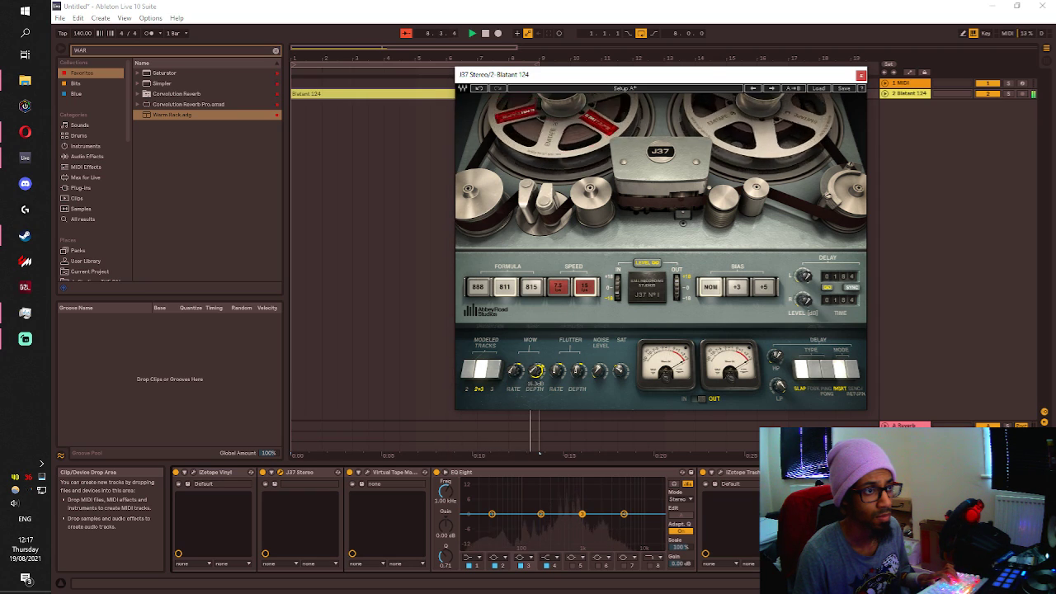
left_click_drag(535, 373, 534, 374)
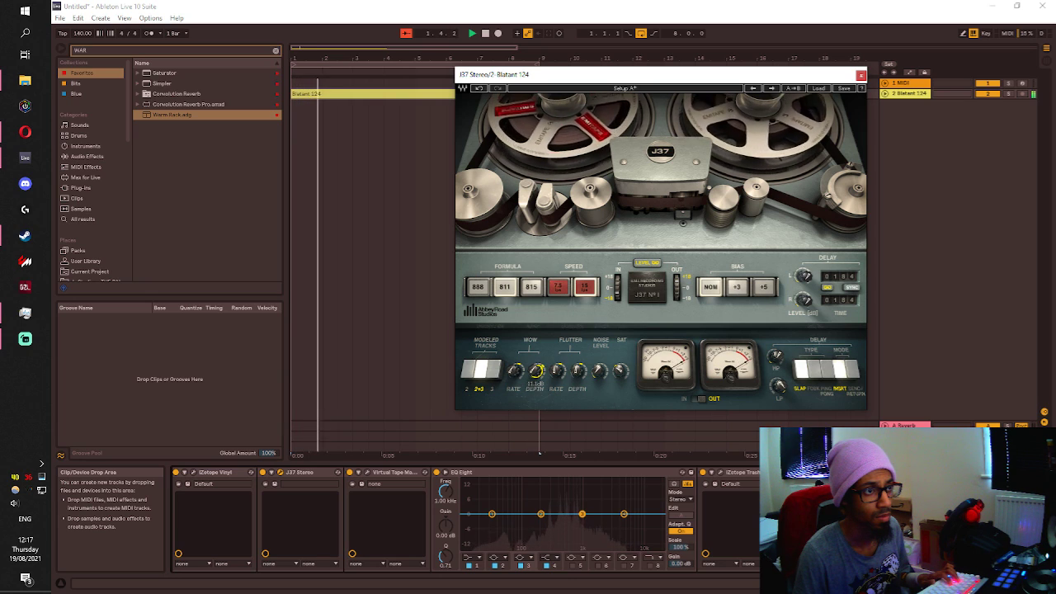
mouse_move(579, 375)
left_mouse_down()
mouse_move(579, 344)
mouse_move(579, 356)
left_mouse_up()
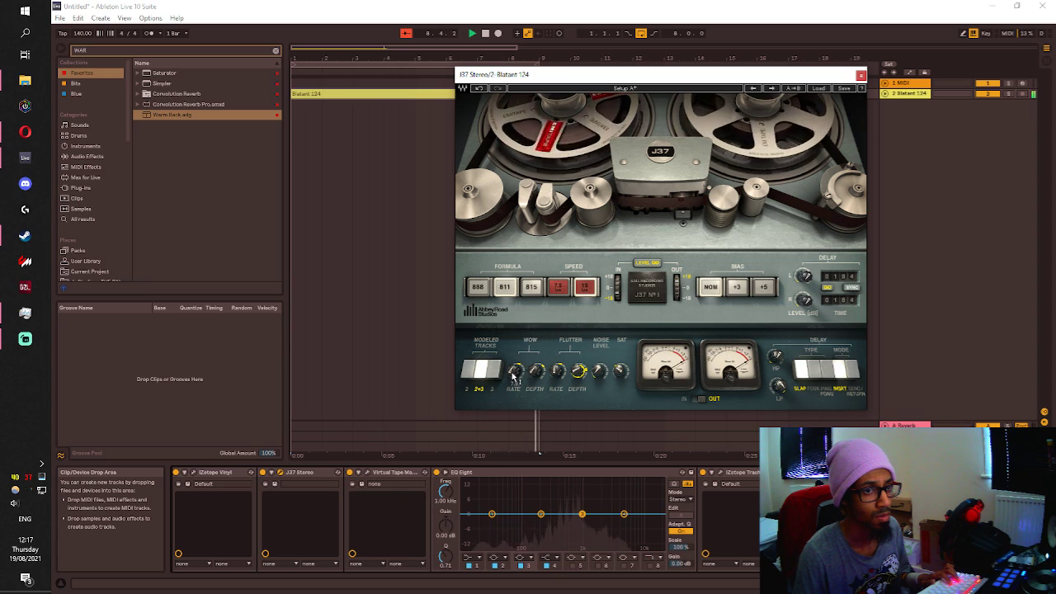
left_click(860, 75)
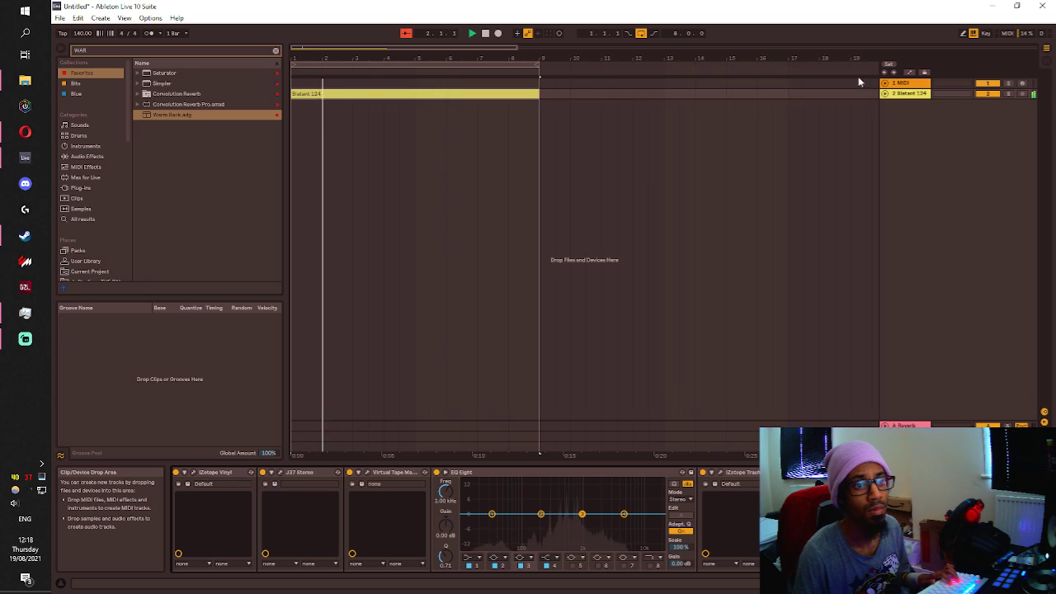
Reverse the Blatant 124 clip's sample, set its transpose to -8 st, and return to the device chain.
double_click(483, 92)
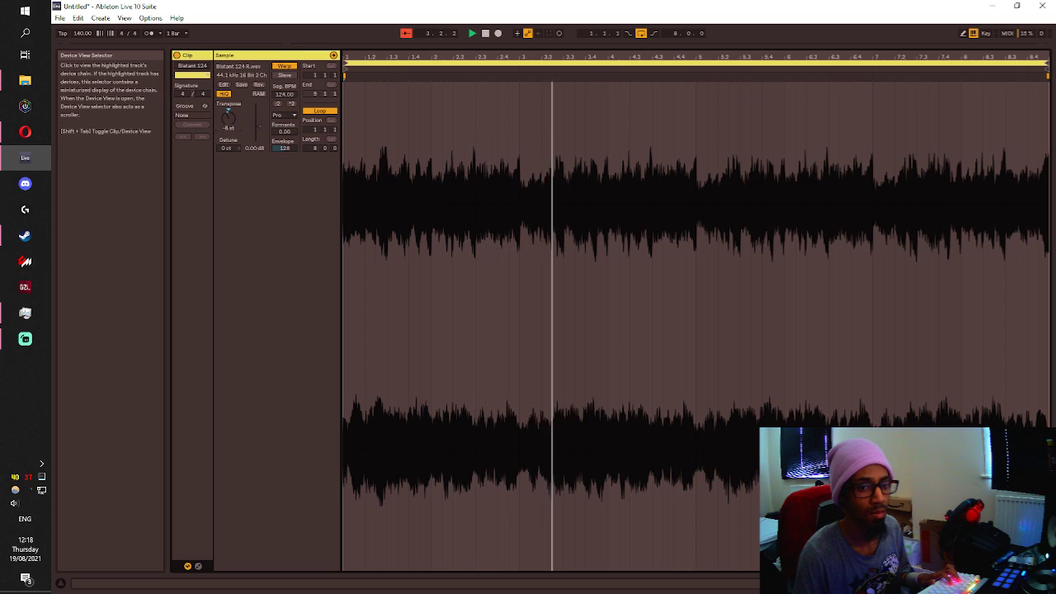
left_click(990, 584)
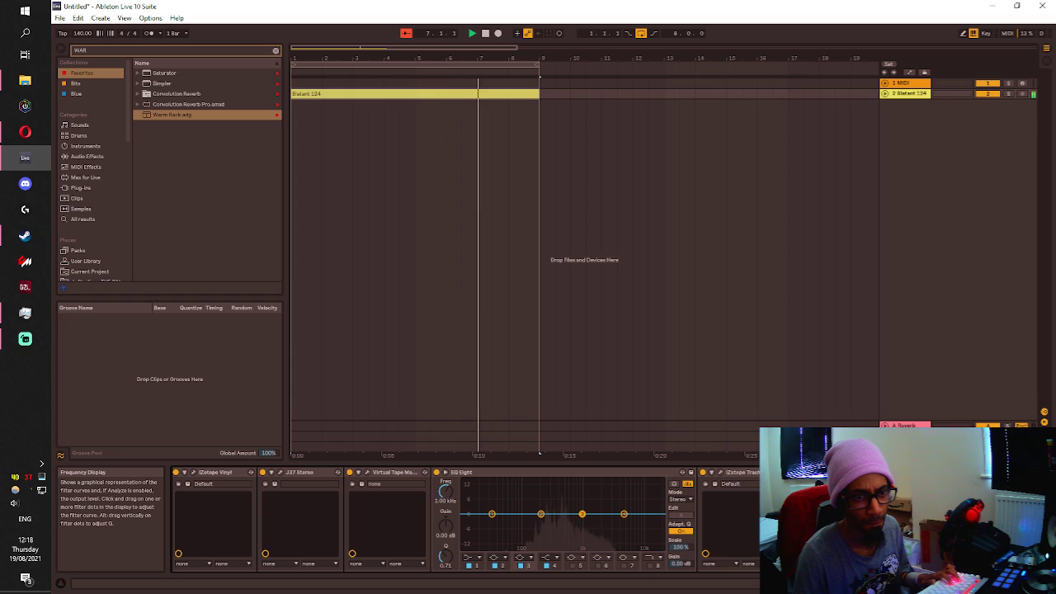
Switch the rack's first EQ Eight to M/S mode and shape the low mids on its side channel.
left_click(680, 500)
left_click(678, 524)
left_click(675, 517)
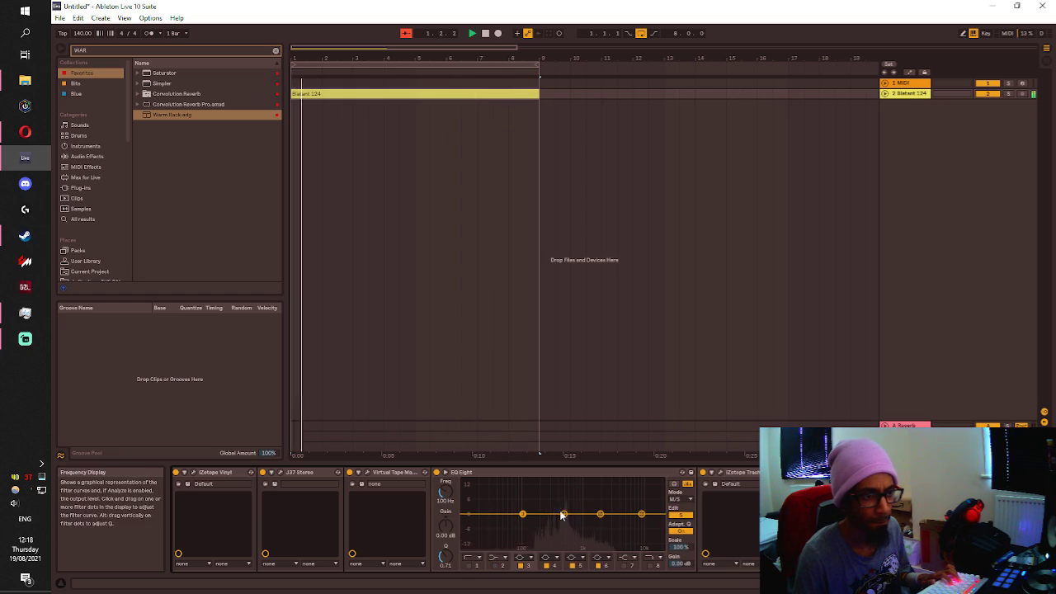
mouse_move(556, 491)
left_mouse_down()
mouse_move(554, 533)
mouse_move(548, 492)
left_mouse_up()
On the EQ Eight's mid channel, boost the low mids around 272 Hz and raise band 4 by 6.64 dB at 1.21 kHz.
left_click(680, 516)
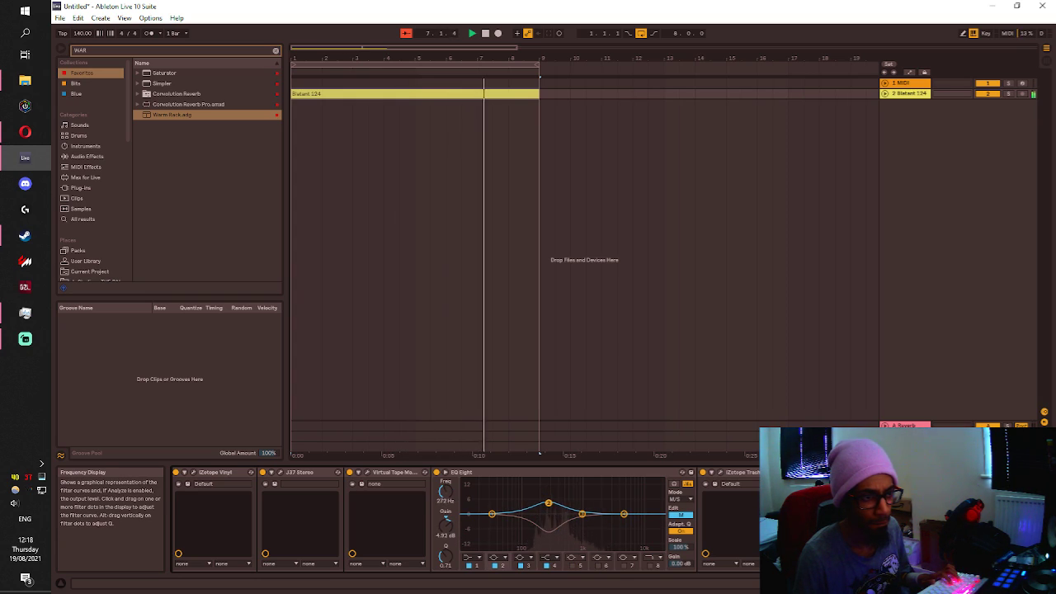
left_click_drag(624, 514, 586, 499)
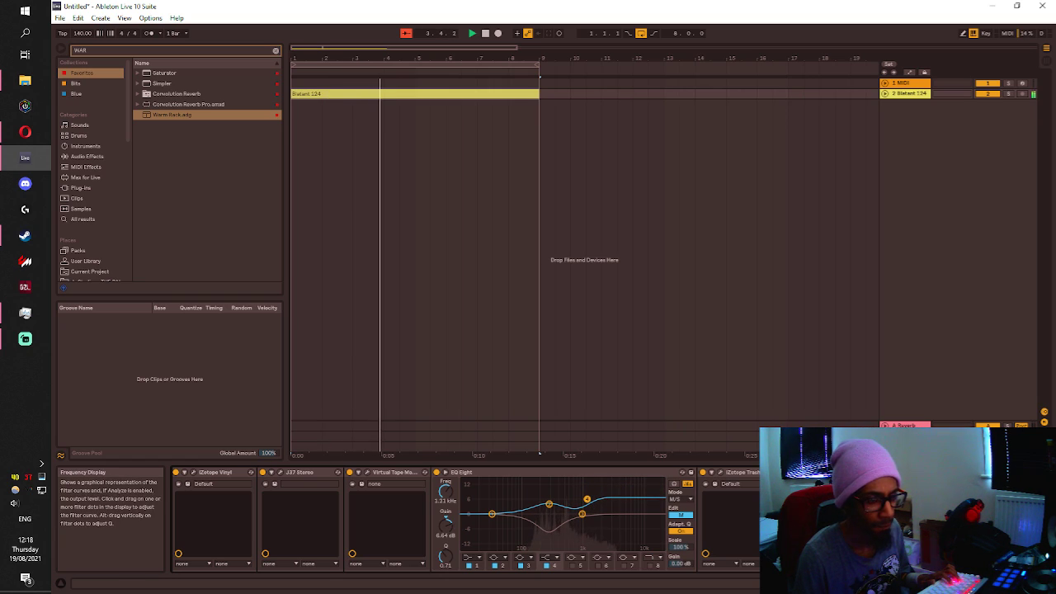
Search the browser for EQ and add a Glue Compressor to the Blatant 124 track's device chain.
left_click_drag(974, 584, 989, 583)
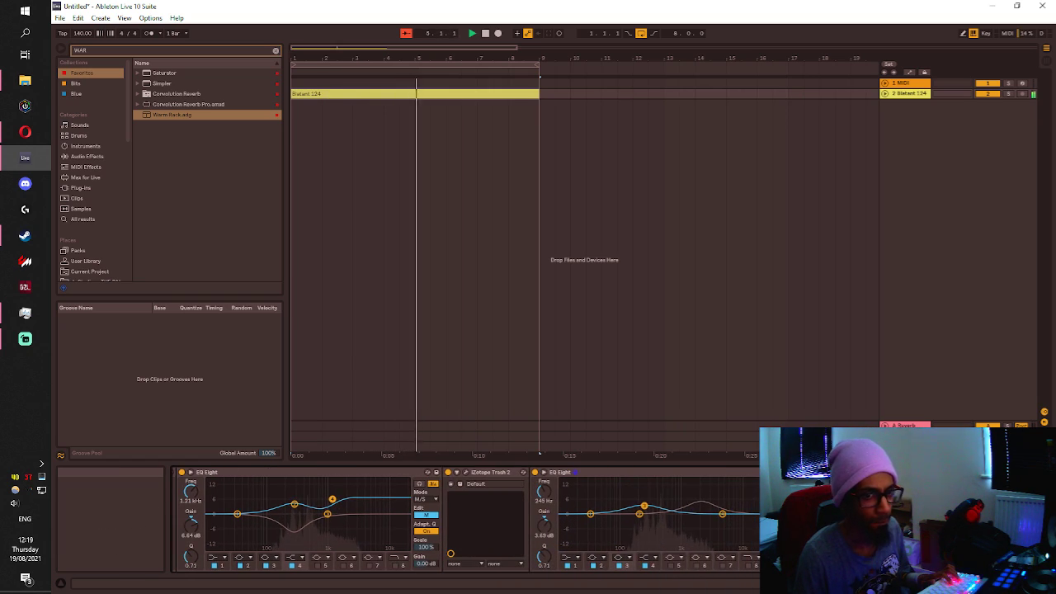
left_click(126, 51)
type("EQ")
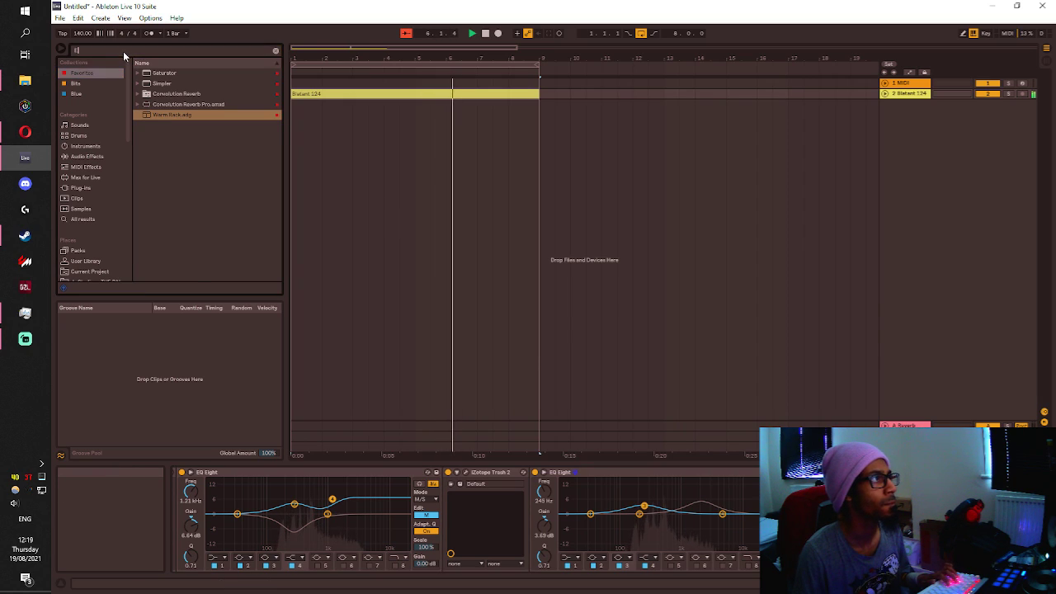
left_click(167, 85)
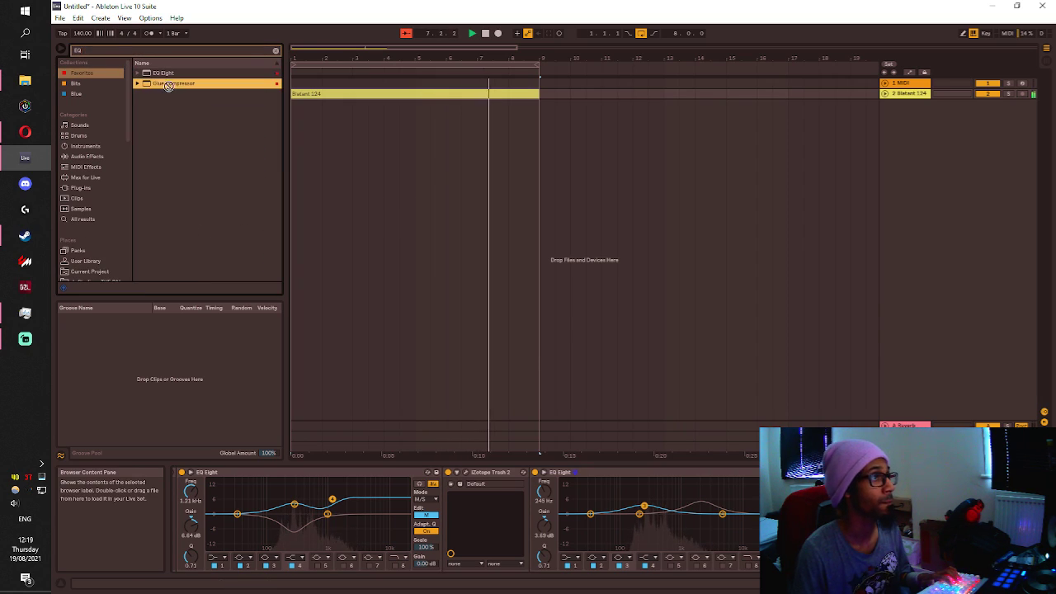
left_click_drag(575, 473, 941, 520)
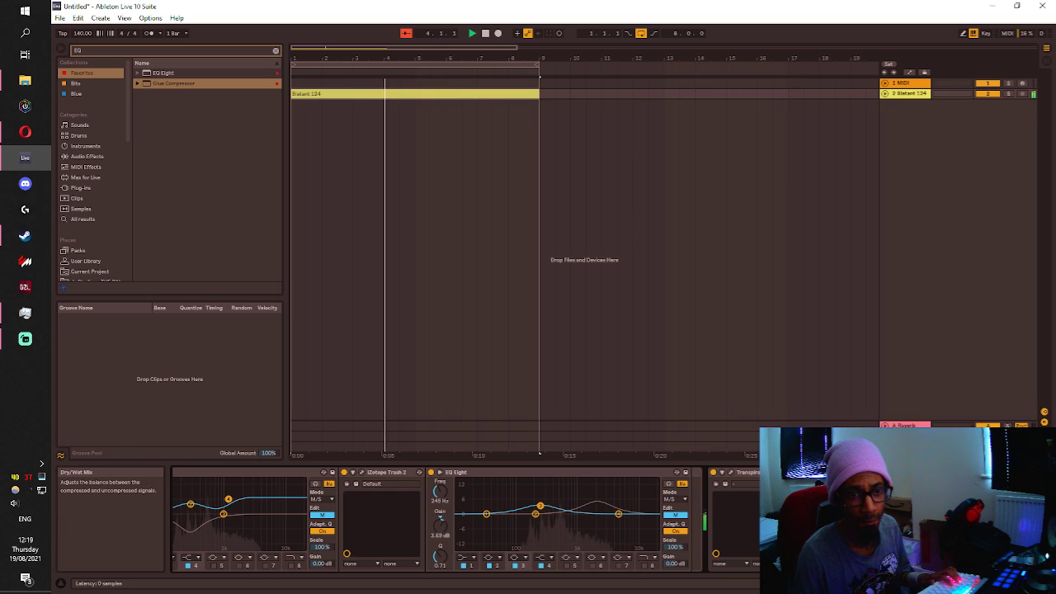
Place the Glue Compressor directly after the Warm Rack and lower its threshold to about -7.9 dB.
left_click(990, 582)
left_click(976, 582)
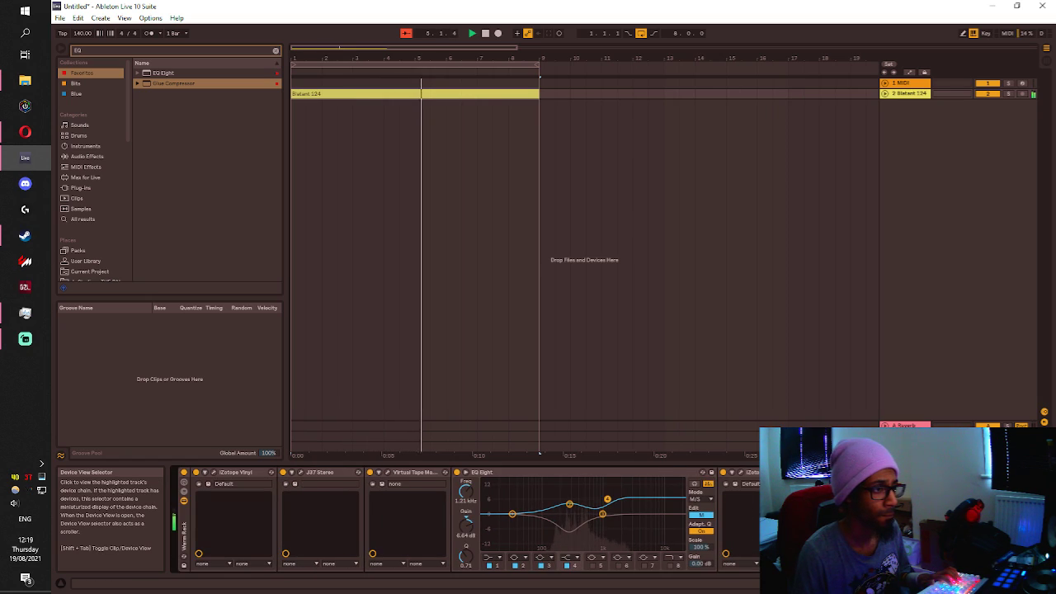
left_click(989, 582)
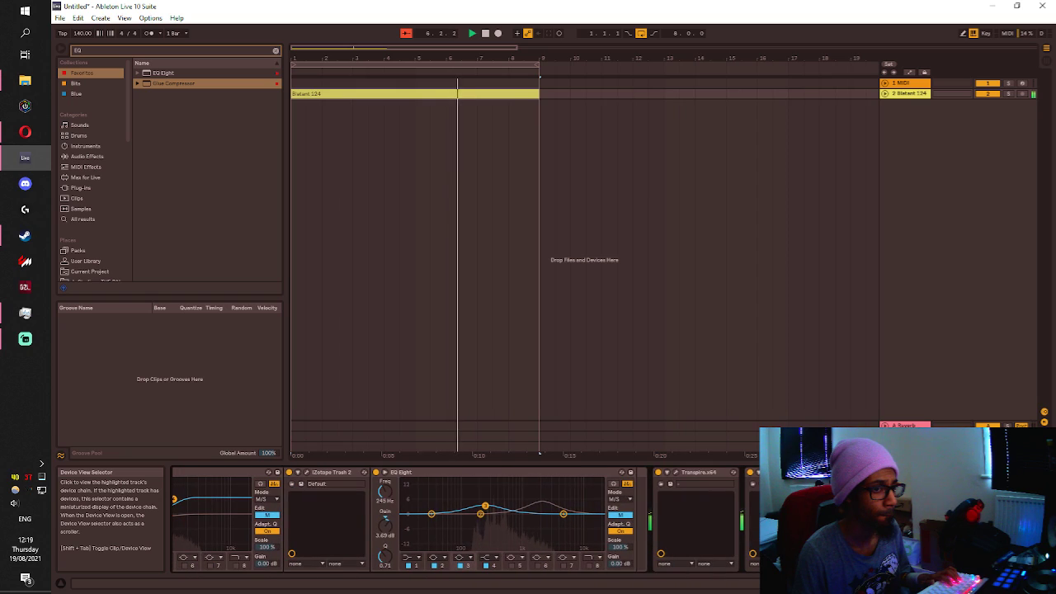
left_click_drag(717, 499, 686, 499)
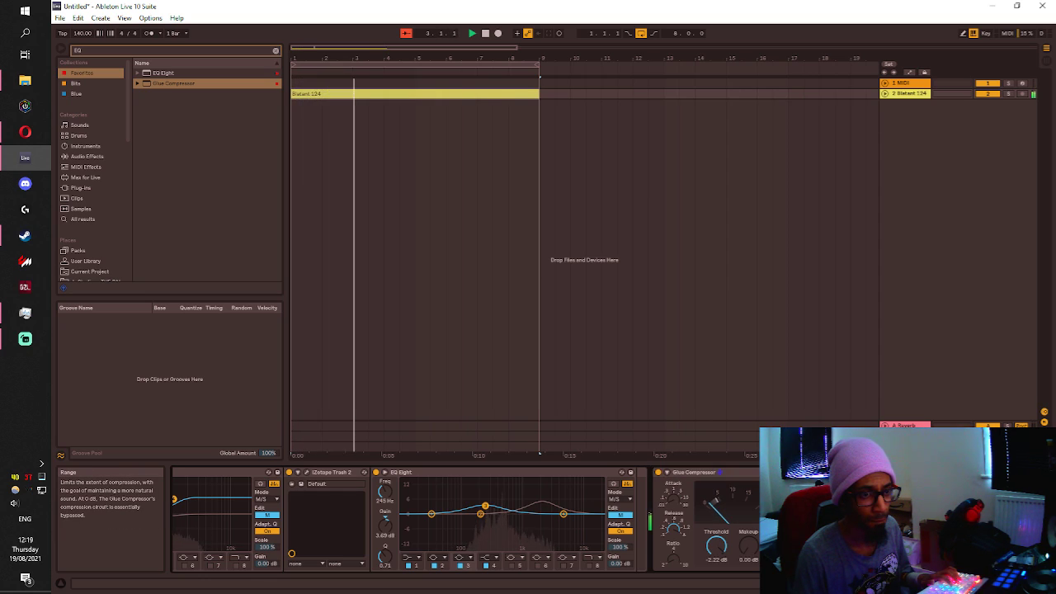
mouse_move(716, 545)
left_mouse_down()
mouse_move(716, 562)
mouse_move(716, 538)
left_mouse_up()
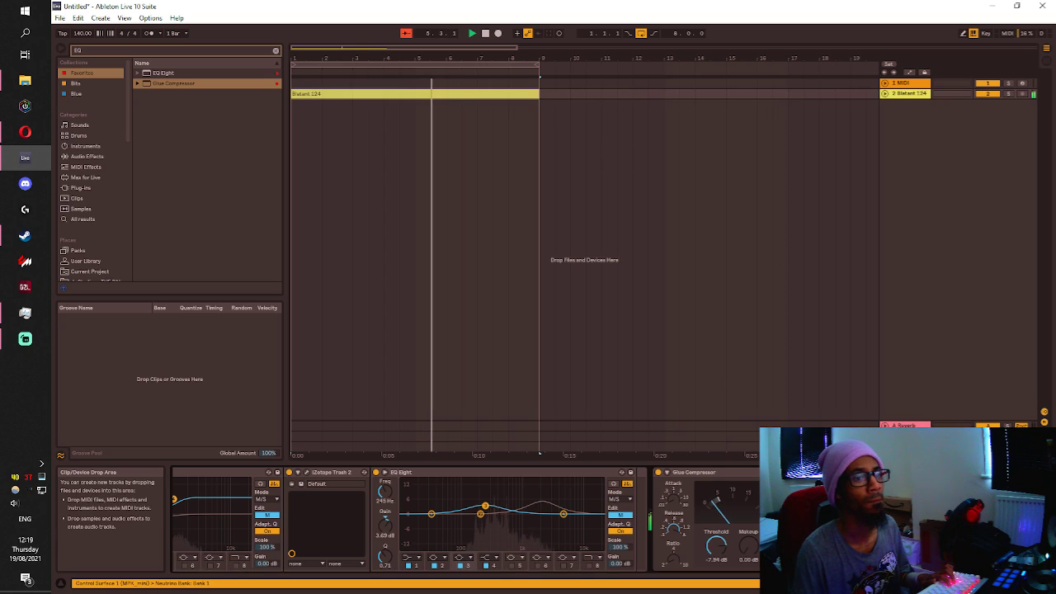
Clear the browser search, open the Drill Stash folder, and expand the Filde - Signature drum kit.
left_click_drag(994, 583, 967, 583)
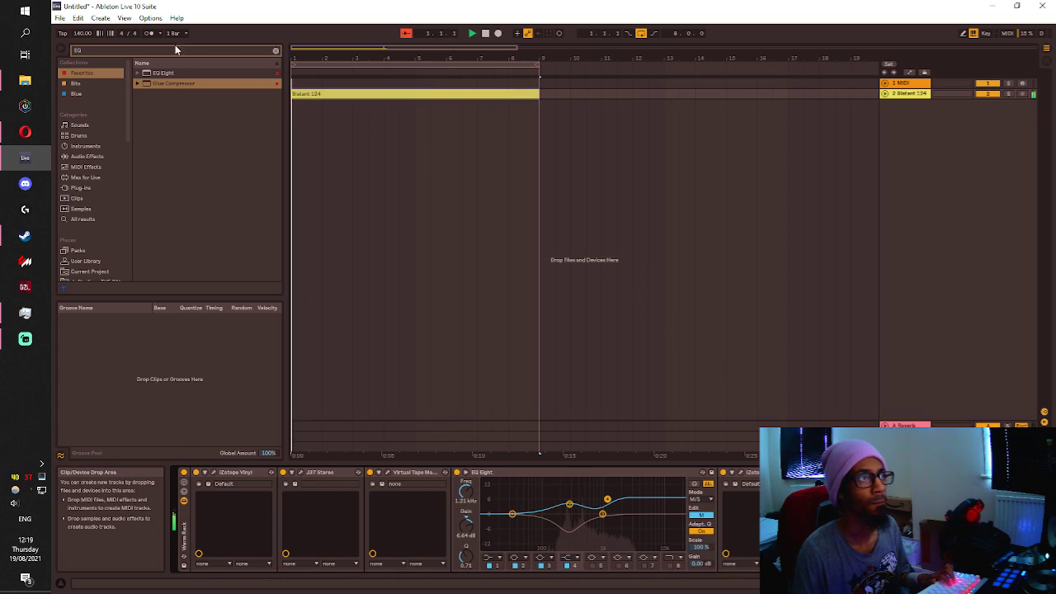
left_click(275, 51)
scroll(112, 182, "down", 10)
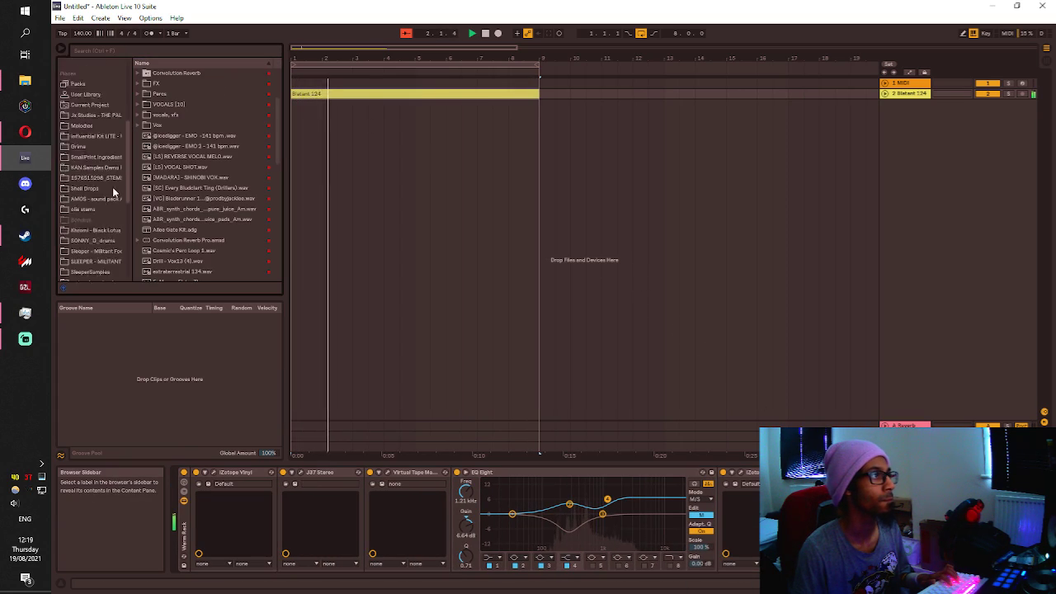
scroll(110, 245, "down", 2)
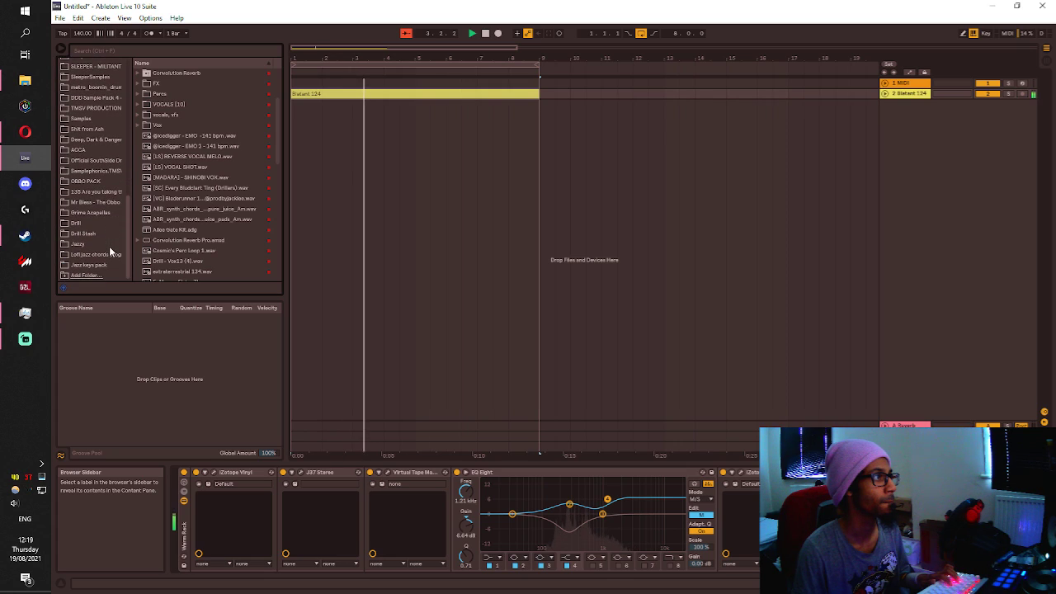
left_click(83, 236)
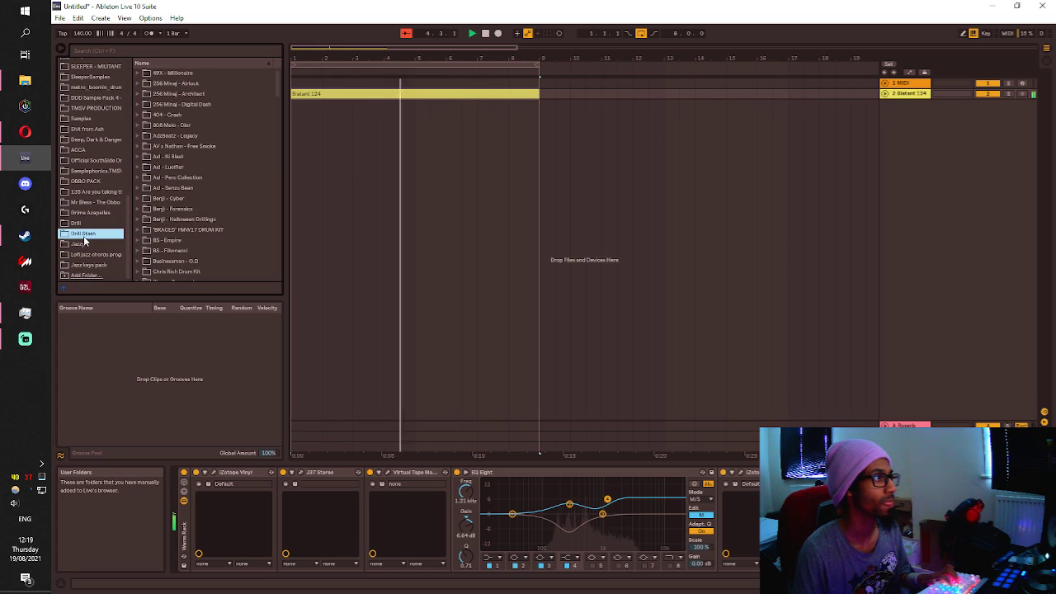
scroll(156, 165, "down", 10)
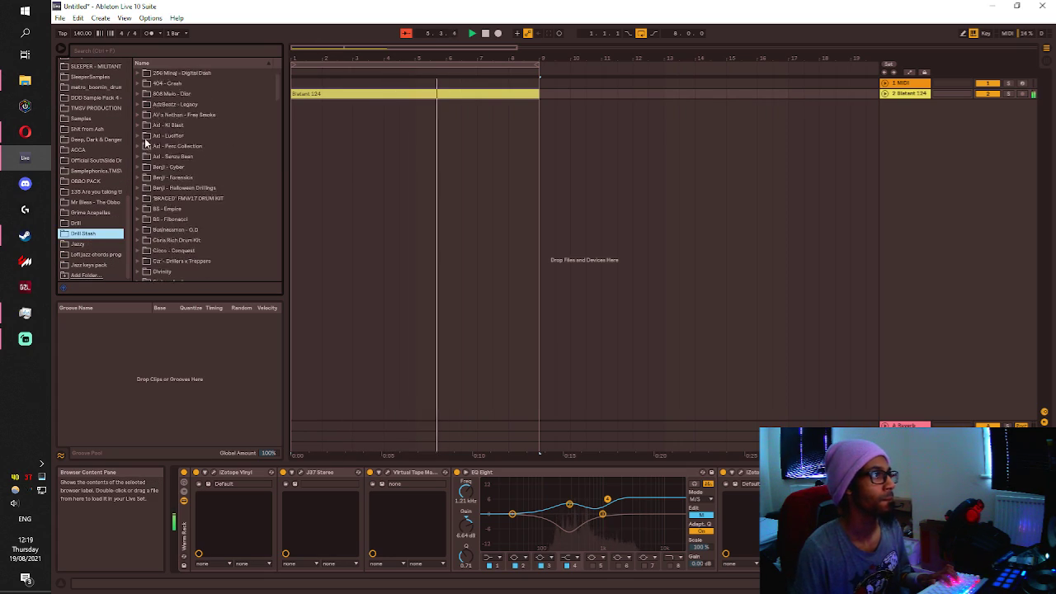
scroll(151, 179, "down", 2)
left_click(138, 158)
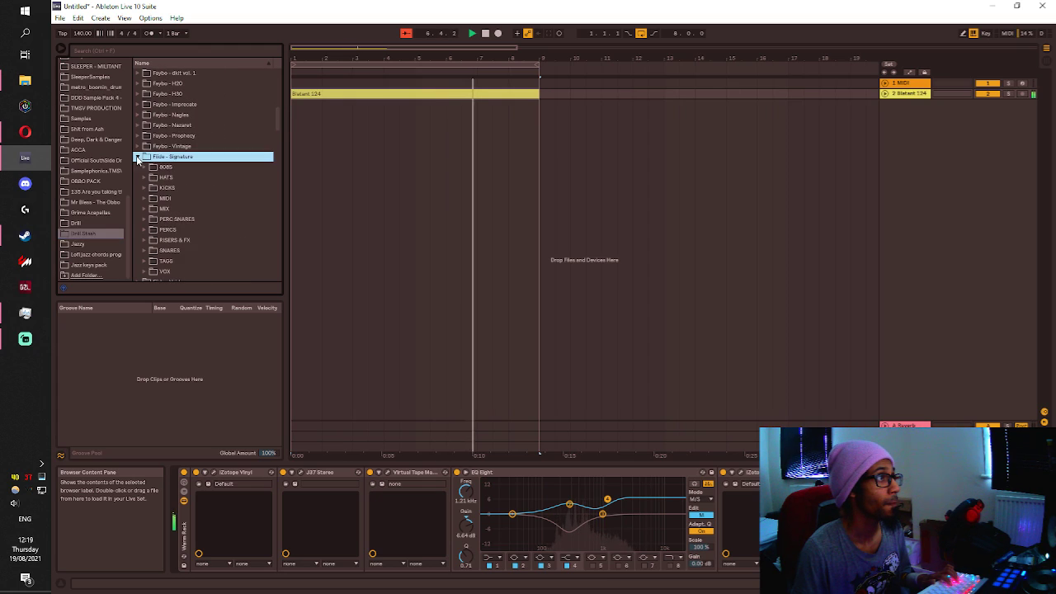
Open the Filde - Signature kit's HATS folder and audition its hat samples.
scroll(151, 169, "down", 1)
left_click(144, 146)
left_click(154, 157)
left_click(163, 168)
left_click(183, 179)
left_click(200, 199)
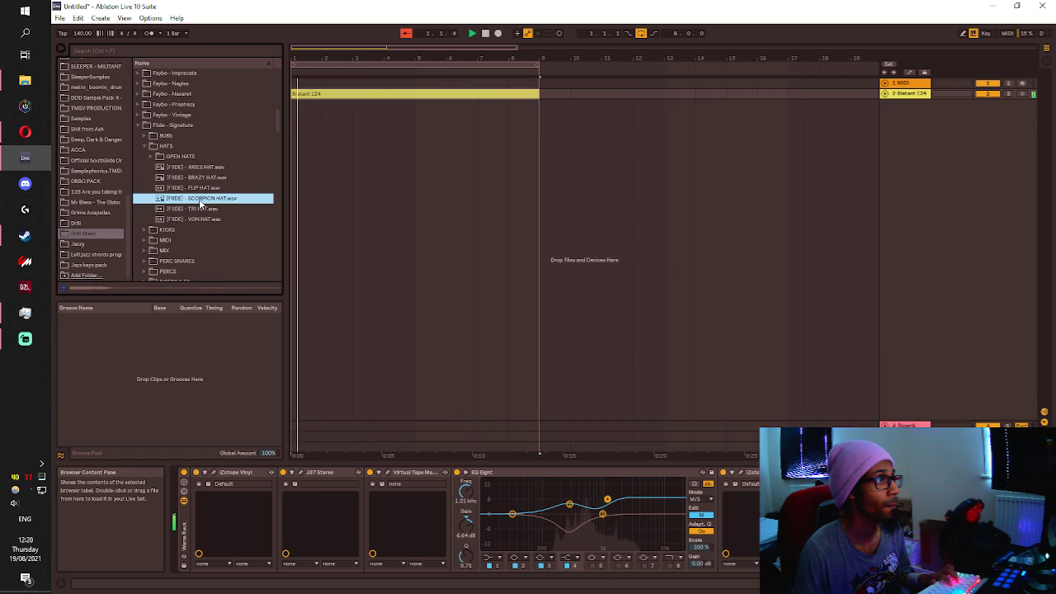
left_click(190, 209)
left_click(188, 218)
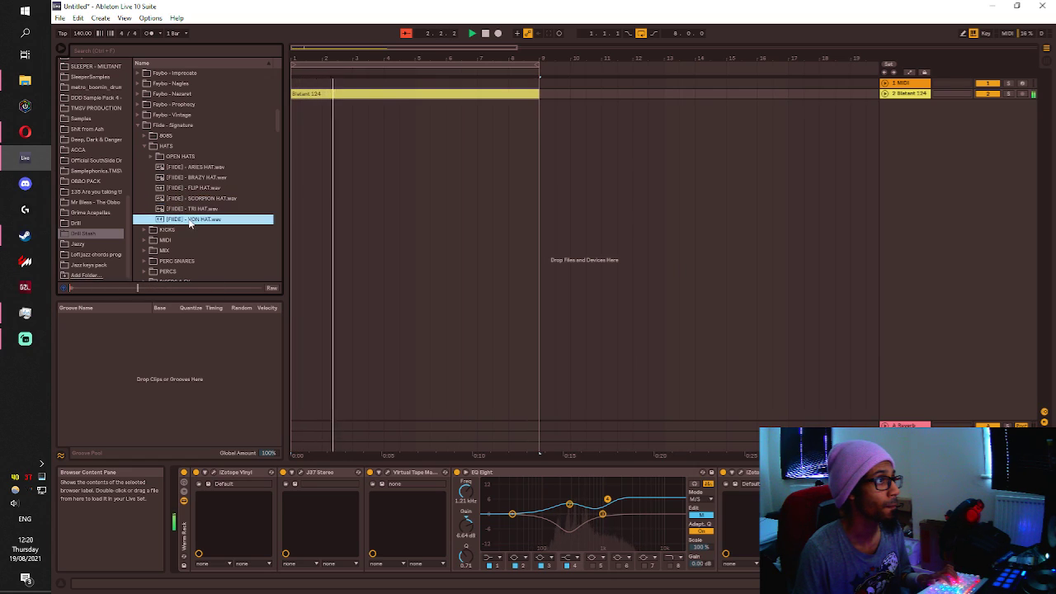
left_click(191, 209)
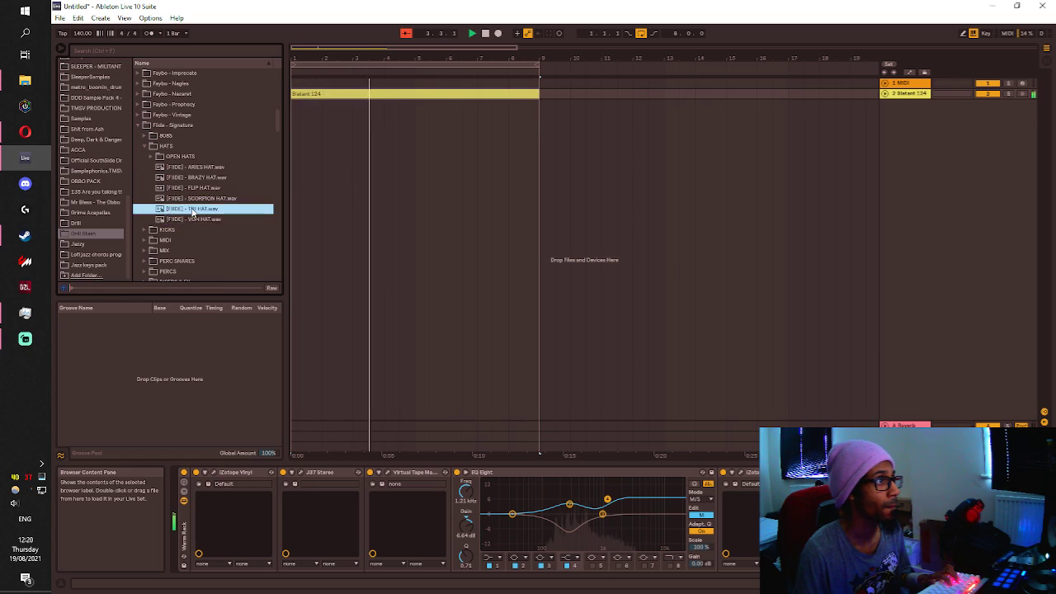
left_click(169, 199)
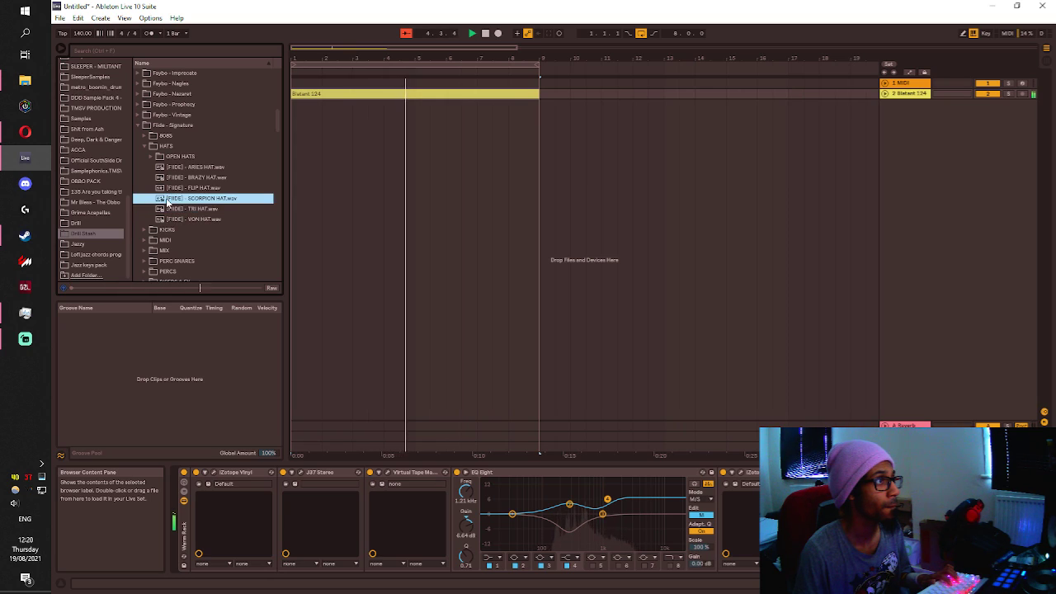
left_click(171, 188)
left_click(173, 177)
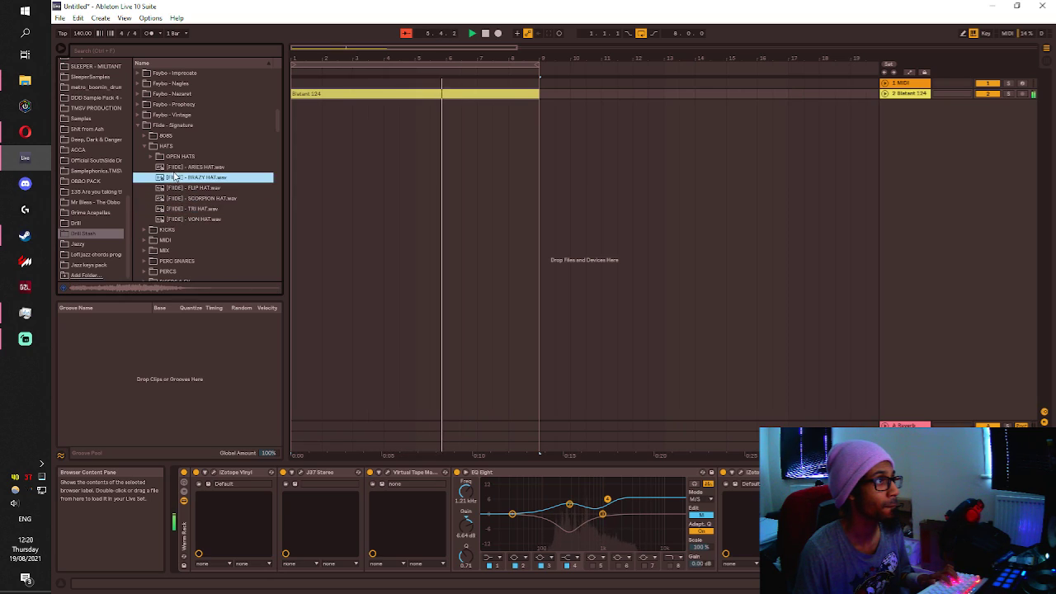
left_click(174, 167)
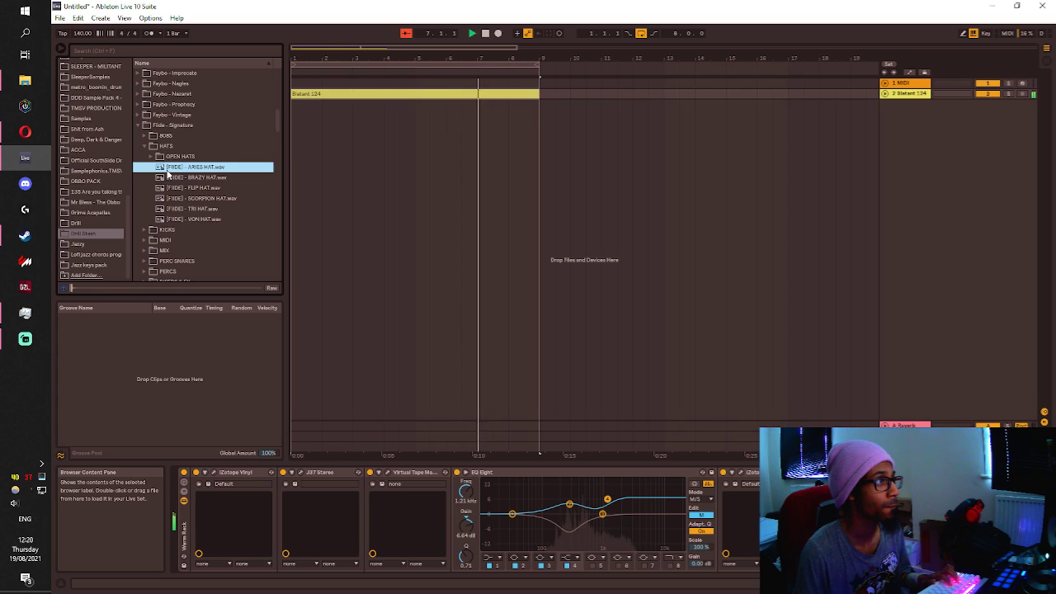
Place ARIES HAT at bar 1 on a new audio track, copy it to 1.1.4, and play the hats.
left_click_drag(165, 171, 301, 109)
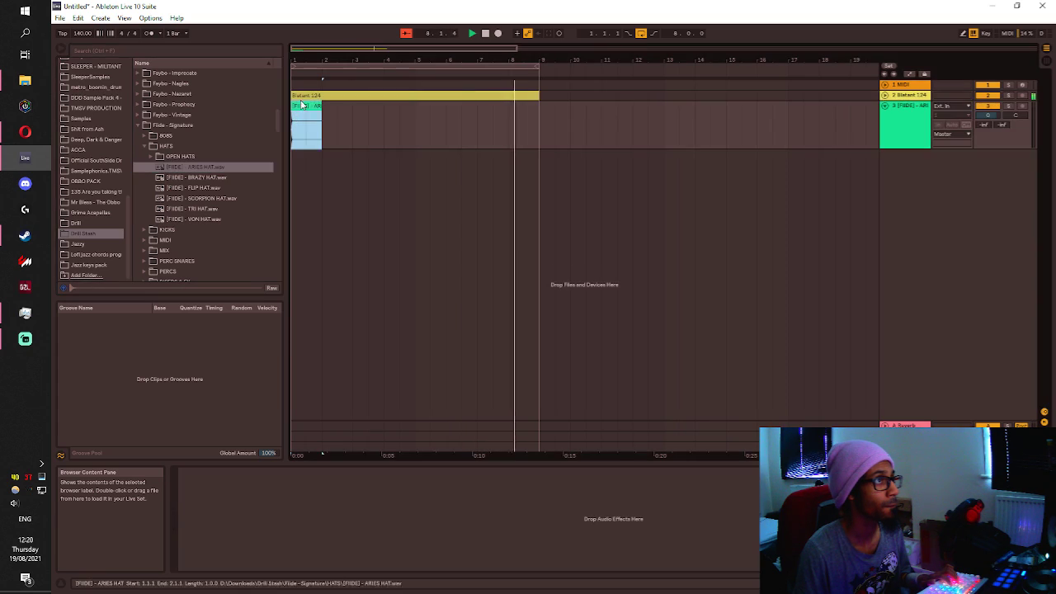
left_click_drag(312, 49, 332, 113)
left_click(314, 111)
left_click(300, 111)
key("space")
key("space")
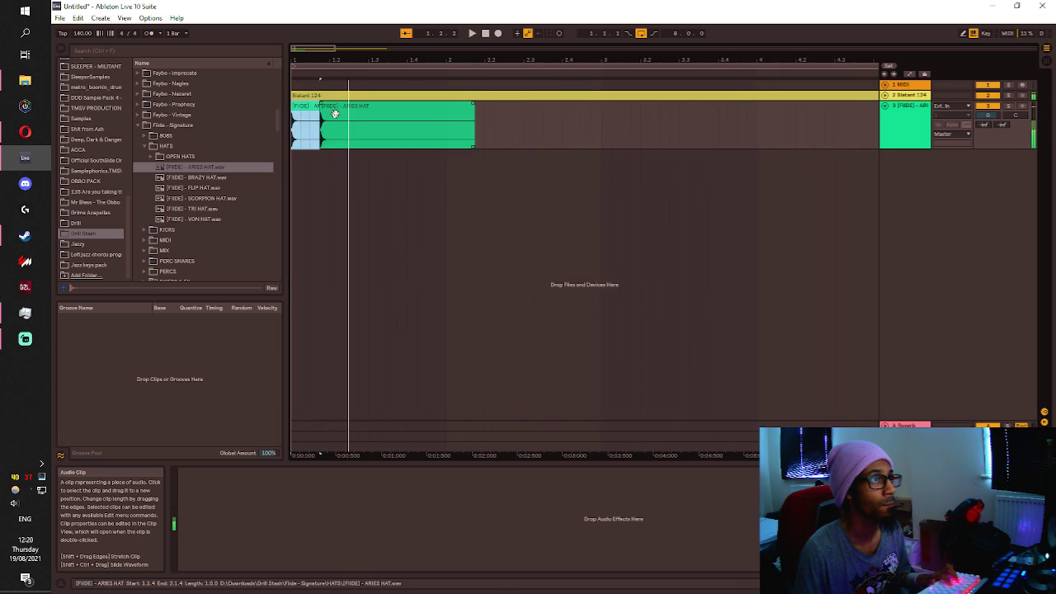
Audition more hats, place TRI HAT at 1.2.3 on a new track, and play it back with the ARIES hats.
left_click(202, 189)
left_click(192, 199)
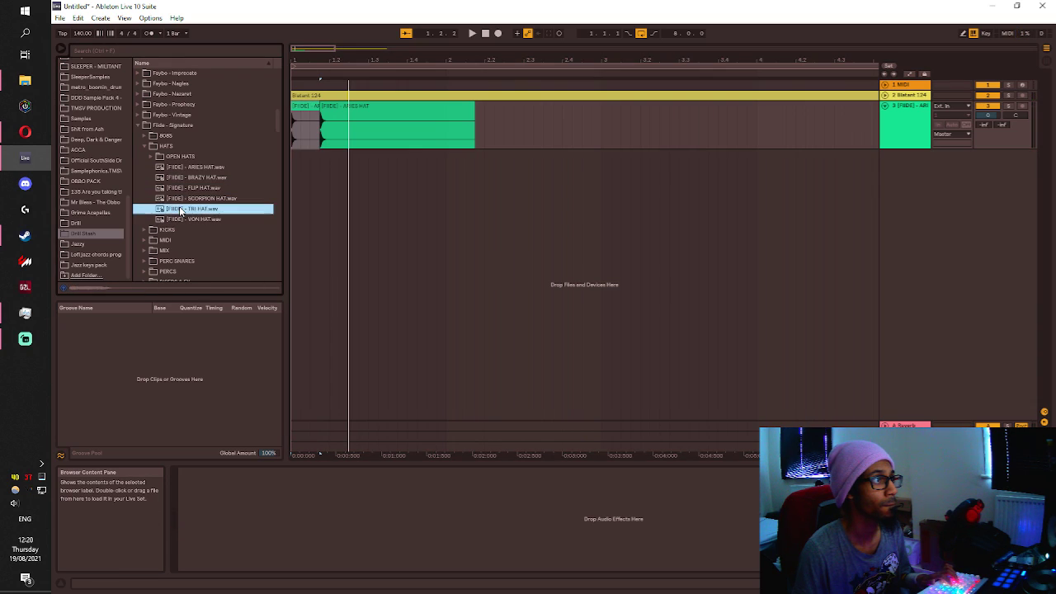
left_click_drag(184, 213, 387, 166)
left_click(304, 108)
key("space")
key("space")
left_click(300, 121)
key("space")
key("space")
left_click(303, 125)
key("space")
key("space")
scroll(322, 174, "up", 3)
scroll(371, 157, "down", 3)
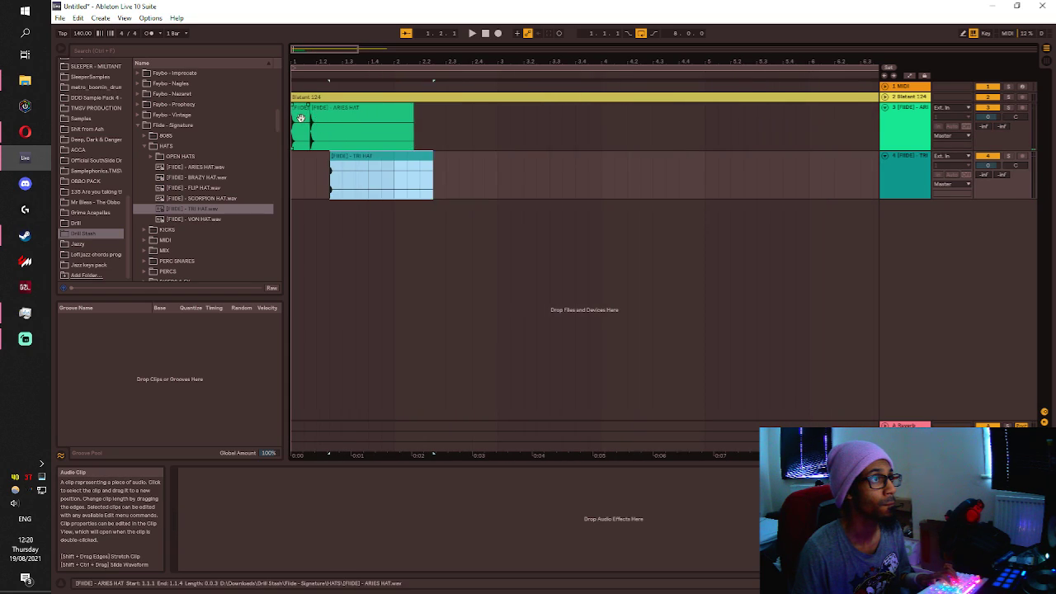
Play the hats back and copy the ARIES HAT clip to 1.3.1.
left_click(301, 118)
key("space")
key("space")
left_click_drag(316, 122, 348, 123)
scroll(337, 182, "up", 4)
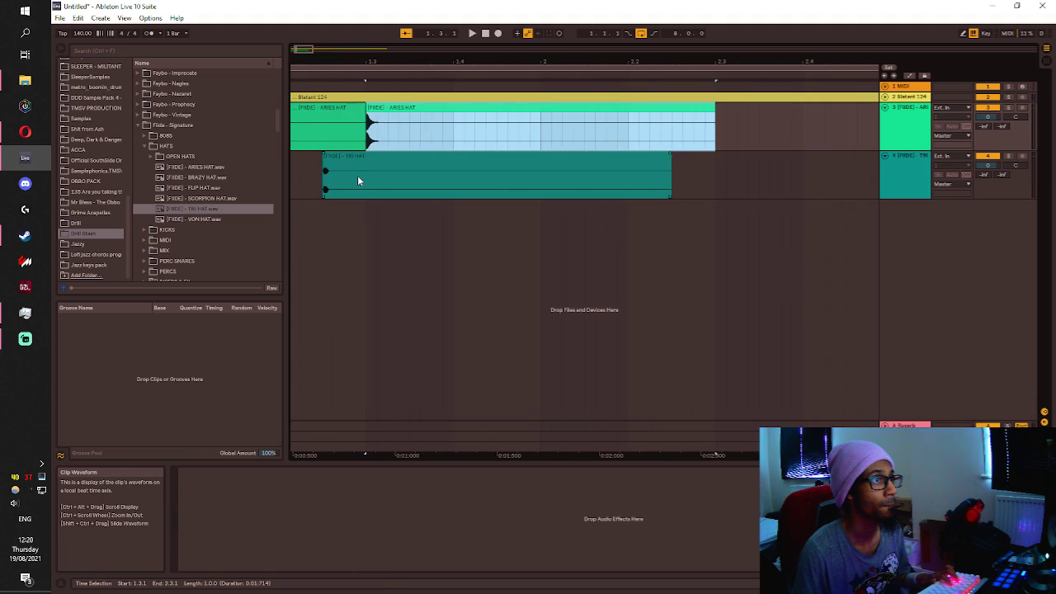
Move the TRI HAT and last ARIES HAT clips together one sixteenth note earlier and play the pattern.
left_click(356, 178)
left_click(352, 157)
left_click(384, 111, "shift")
left_click_drag(386, 111, 364, 112)
scroll(363, 114, "down", 4)
left_click(314, 111)
key("space")
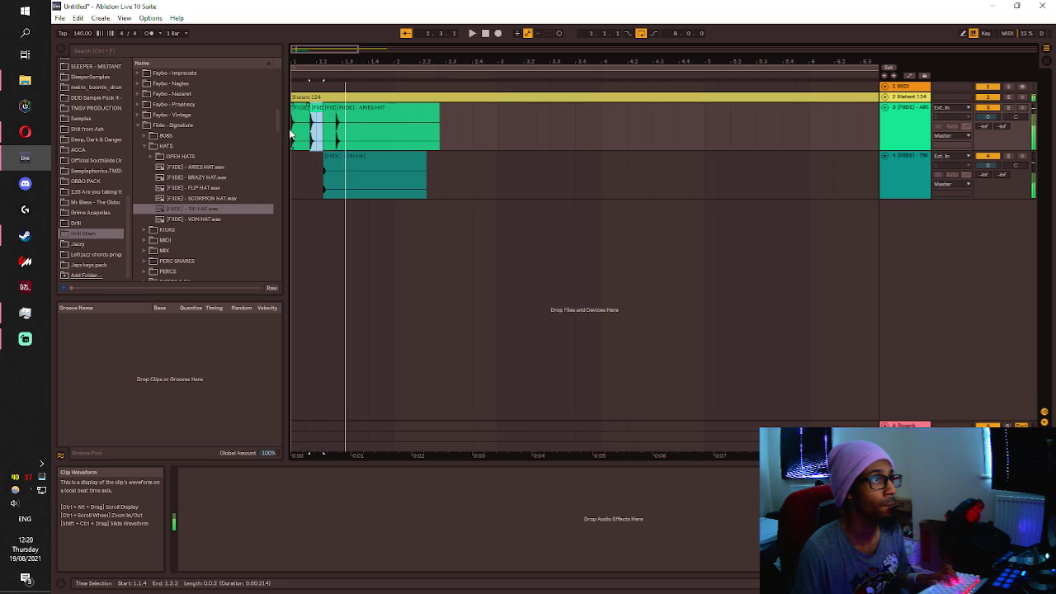
key("space")
Move the last ARIES HAT clip to 1.2.3 and play the pattern back.
scroll(387, 121, "up", 3)
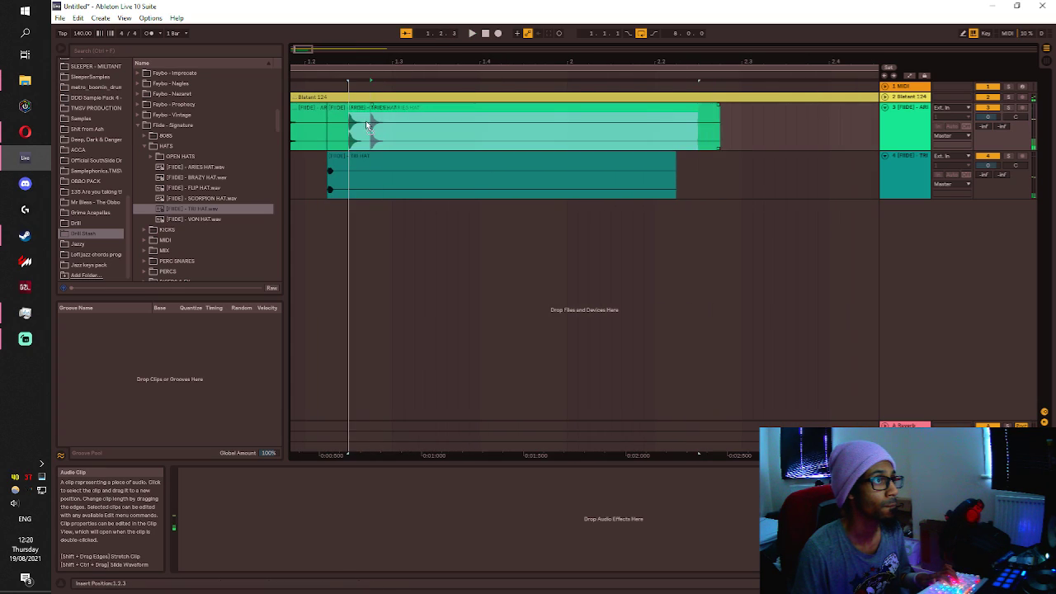
scroll(314, 140, "down", 5)
left_click(305, 138)
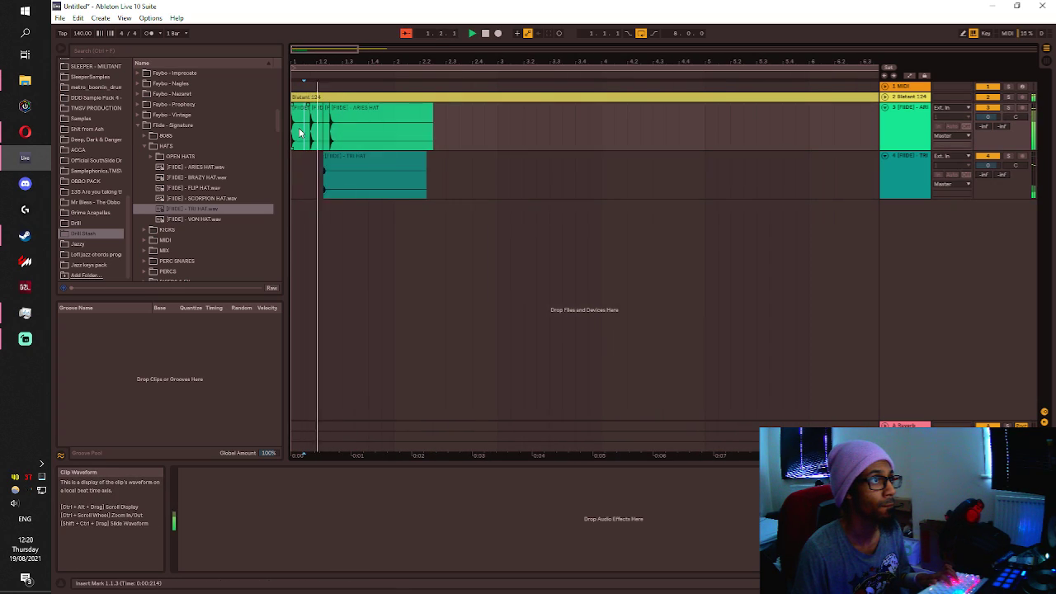
left_click(355, 191)
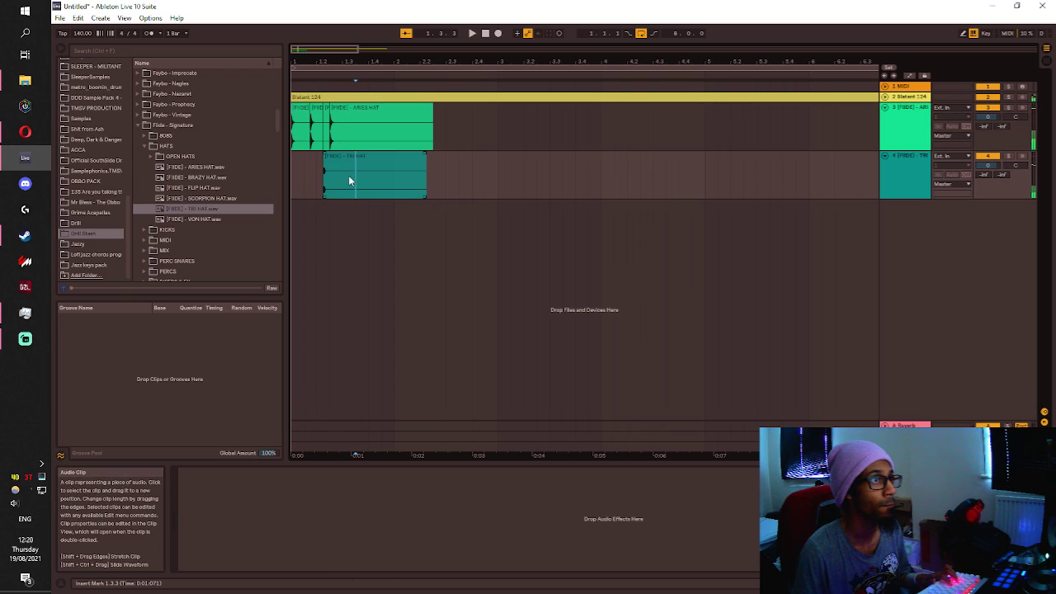
Audition the BRAZY and FLIP hats, then open the kit's PERC SNARES folder and audition its samples.
left_click(268, 178)
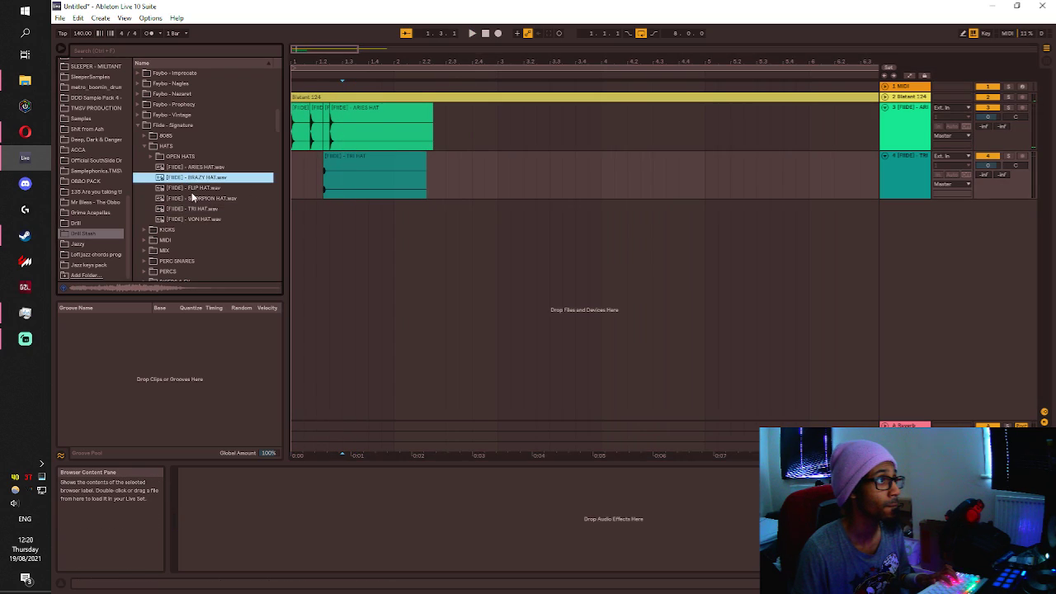
left_click(183, 189)
left_click(143, 147)
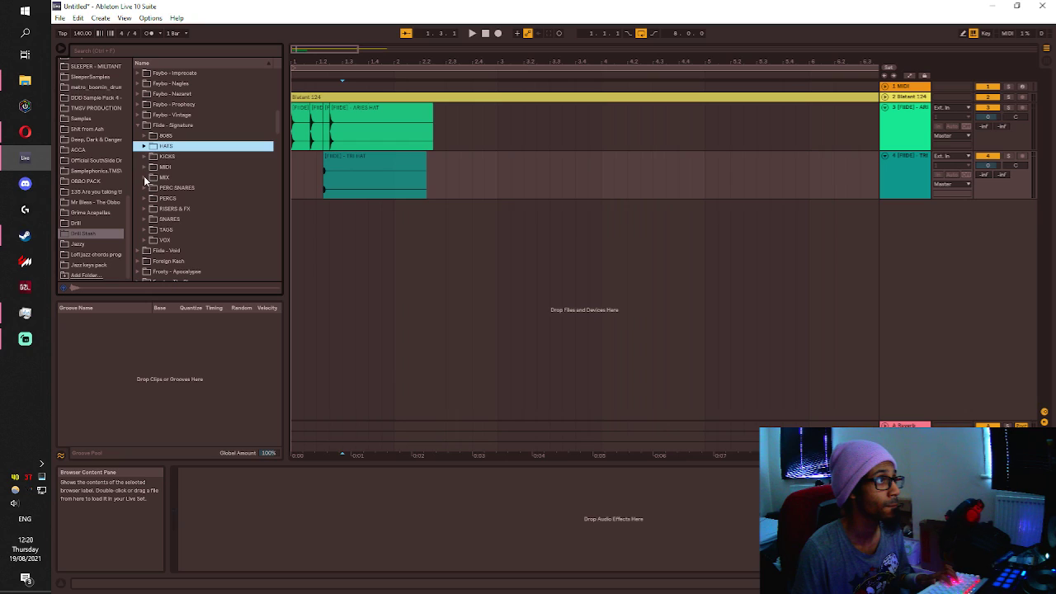
left_click(146, 178)
left_click(145, 188)
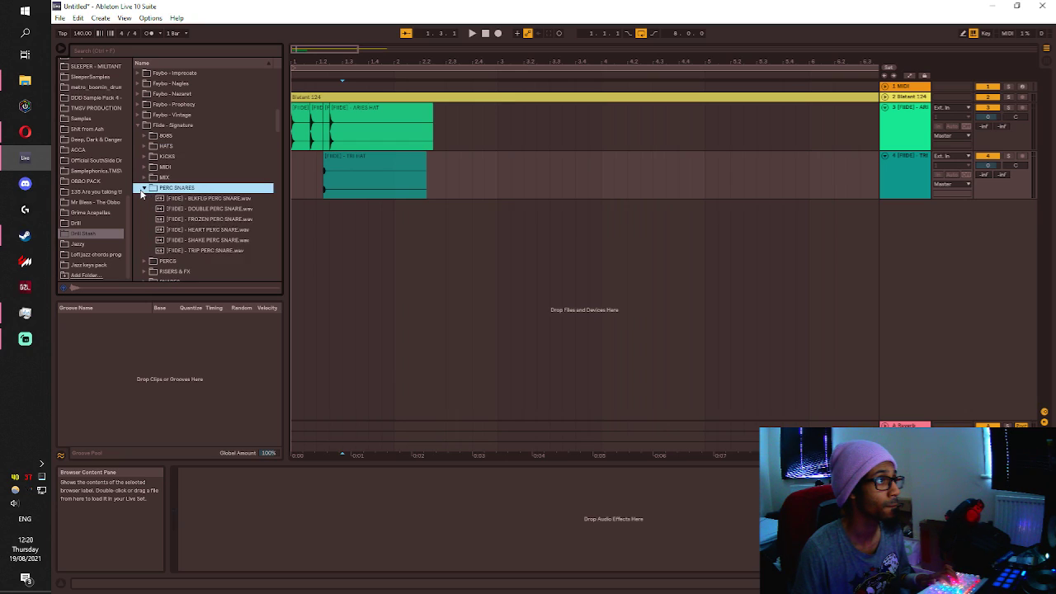
left_click(172, 209)
left_click(207, 229)
left_click(208, 221)
left_click(212, 241)
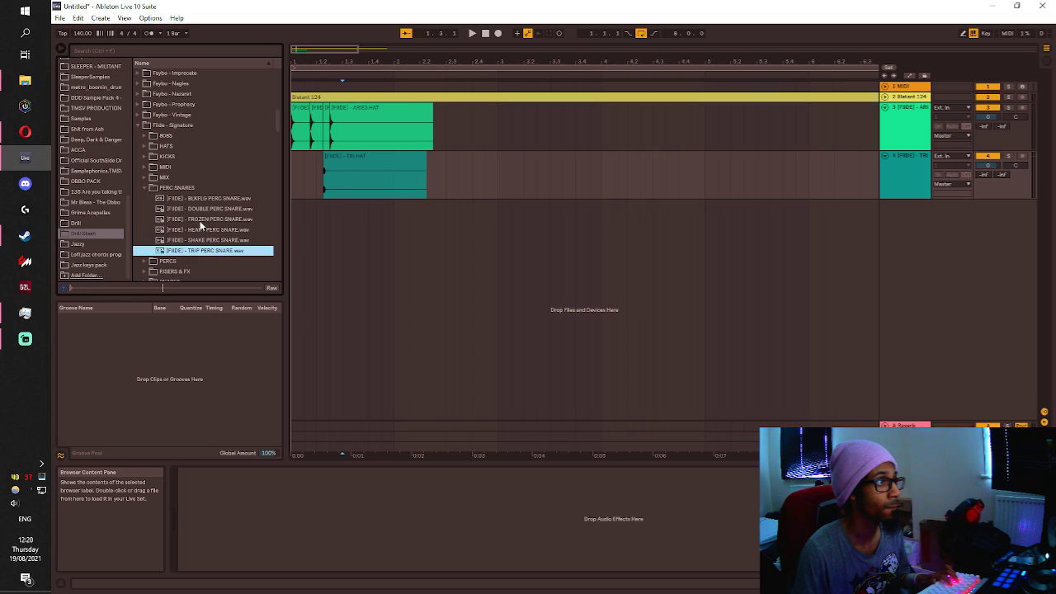
left_click(200, 221)
left_click(207, 251)
Place FROZEN PERC SNARE on a new track below the hats, starting at 1.3.1, and play it back.
left_click_drag(193, 221, 342, 220)
left_click_drag(338, 172, 329, 208)
scroll(341, 217, "up", 2)
scroll(341, 216, "up", 3)
scroll(336, 210, "down", 2)
left_click(292, 217)
key("space")
key("space")
Play the hats and FROZEN PERC SNARE from bar 1 to check their timing.
scroll(314, 216, "down", 2)
left_click(298, 166)
scroll(297, 166, "up", 3)
key("space")
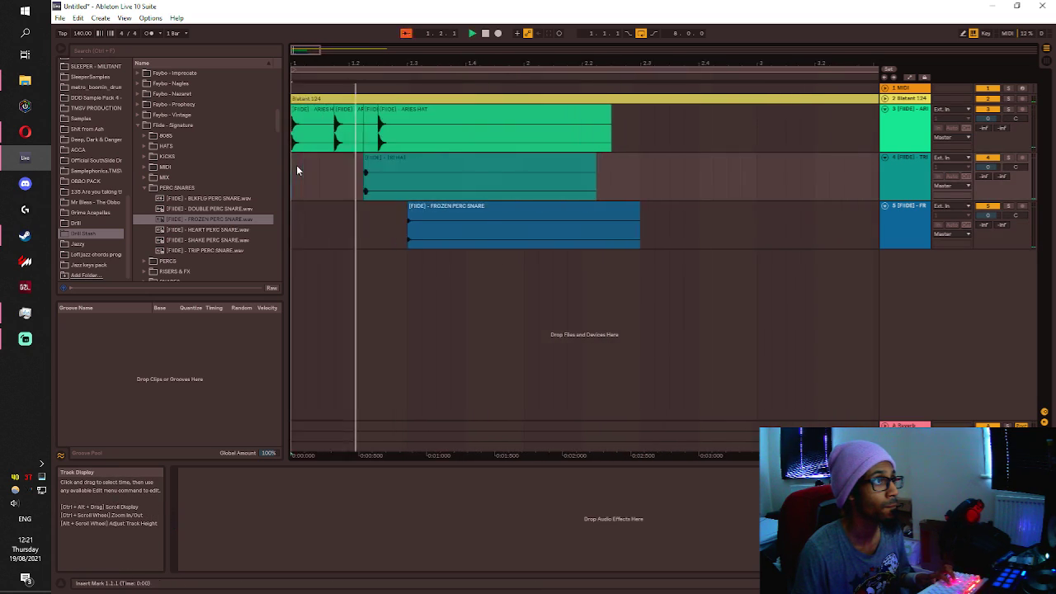
scroll(296, 165, "down", 5)
left_click(293, 165)
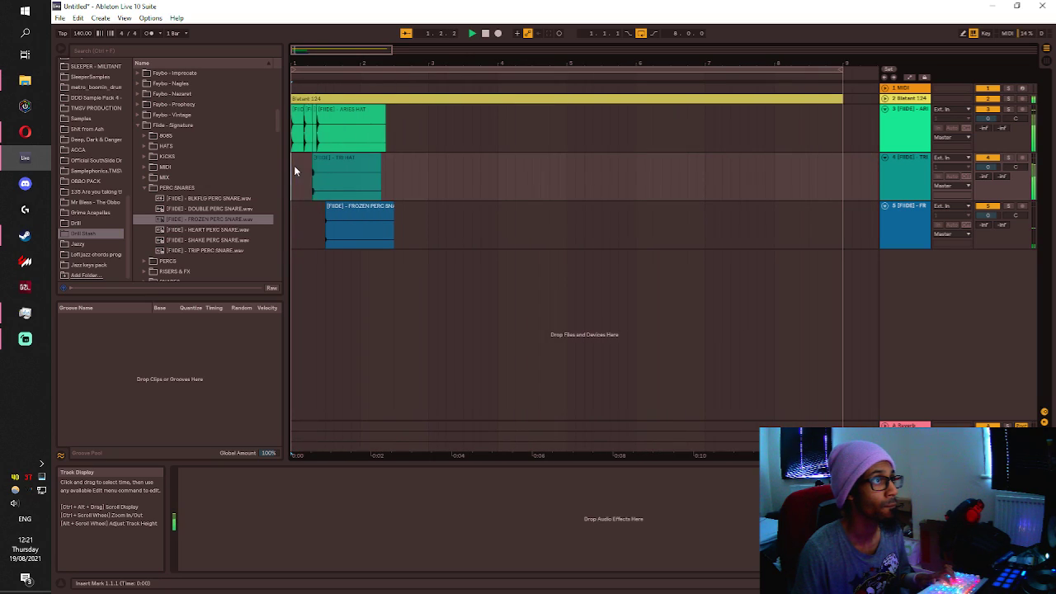
key("space")
scroll(308, 195, "up", 3)
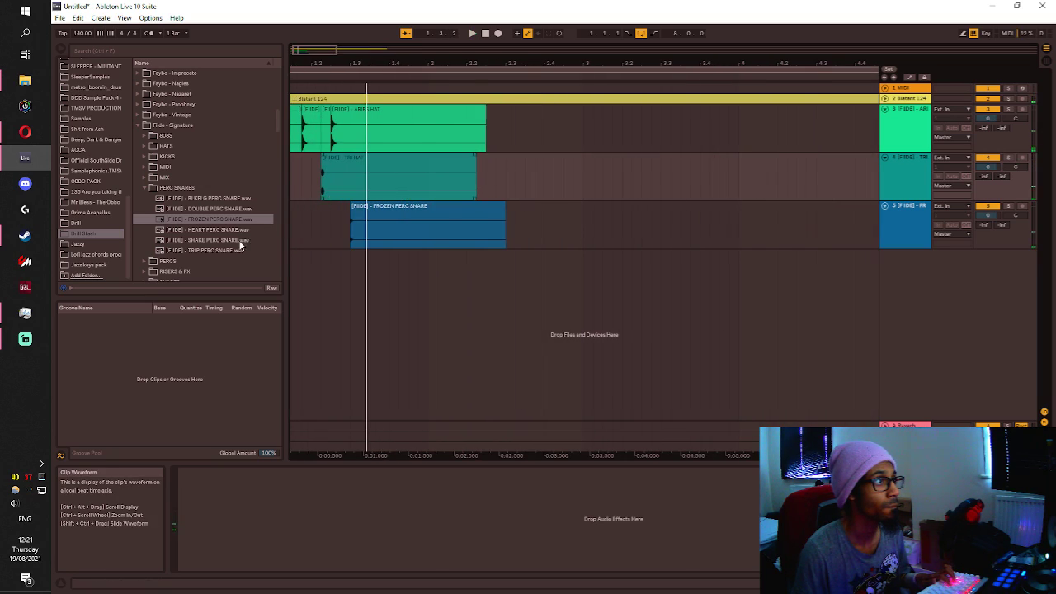
Place SHAKE PERC SNARE on a new track below the FROZEN snare, starting at 1.3.2, and play it back.
left_click(205, 240)
left_click_drag(198, 248, 385, 262)
left_click(334, 270)
key("space")
left_click(346, 267)
key("space")
key("space")
Play the combined hat and layered snare pattern from bar 1 to check the groove.
left_click(324, 269)
key("space")
key("space")
scroll(327, 269, "down", 3)
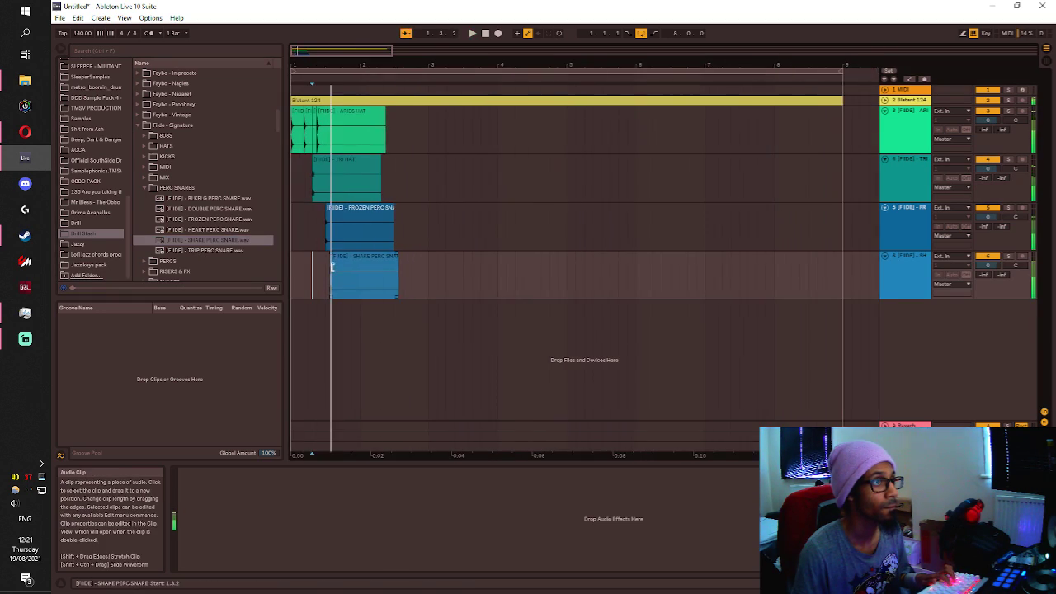
left_click(293, 247)
key("space")
key("space")
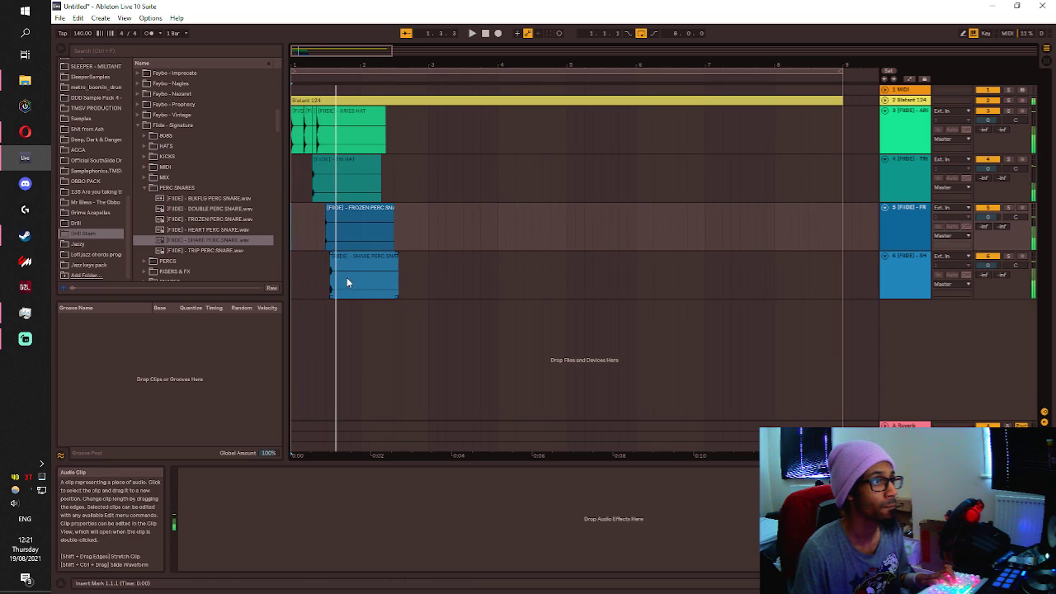
left_click(343, 281)
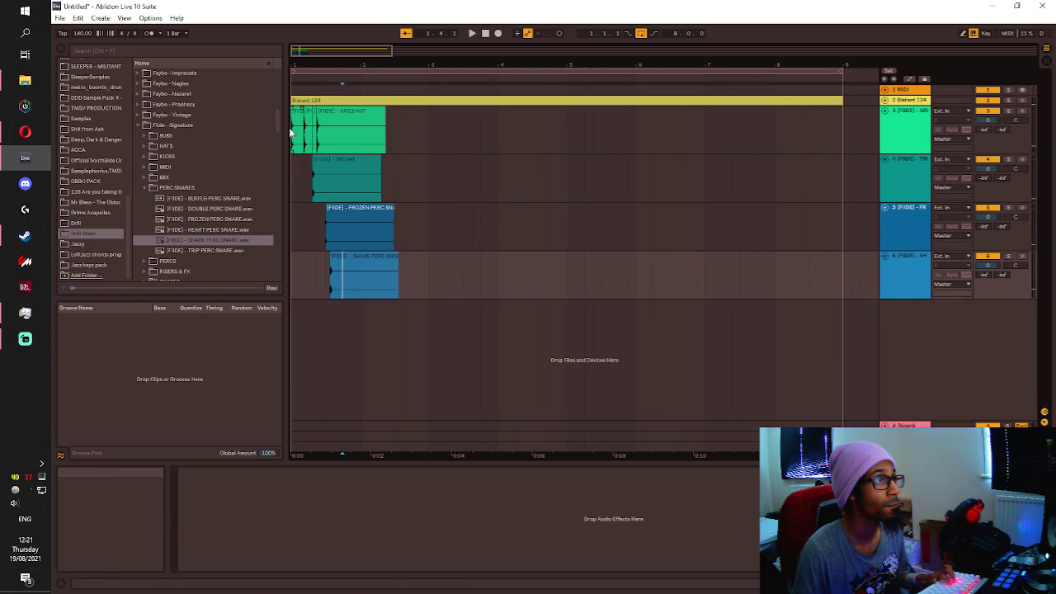
Duplicate the ARIES and TRI hat section from 1.1.4 to 1.4.1 directly after itself and play from bar 1.
left_click_drag(306, 140, 315, 140)
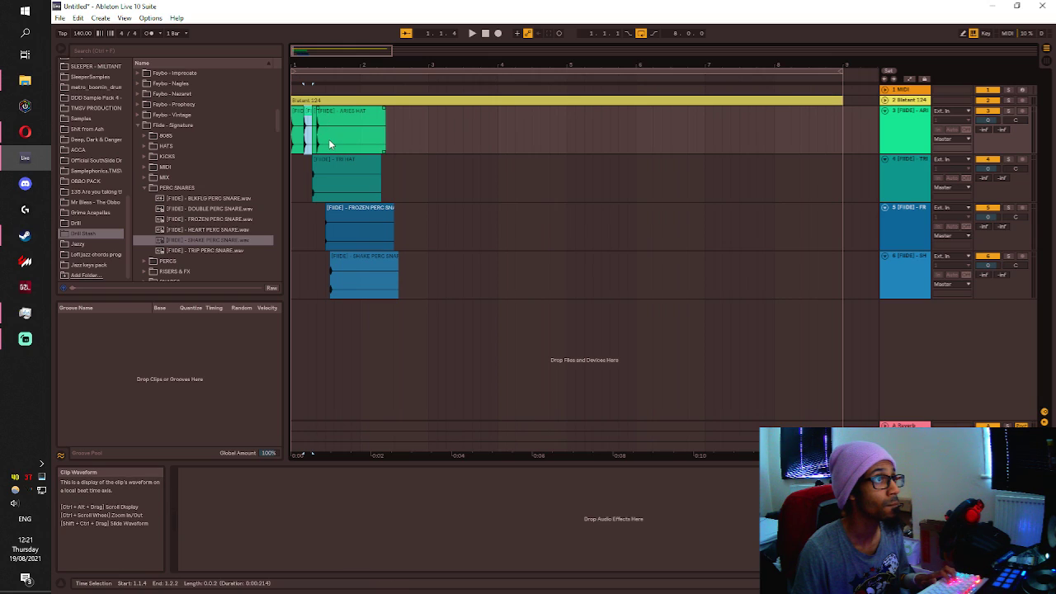
left_click(338, 154, "shift")
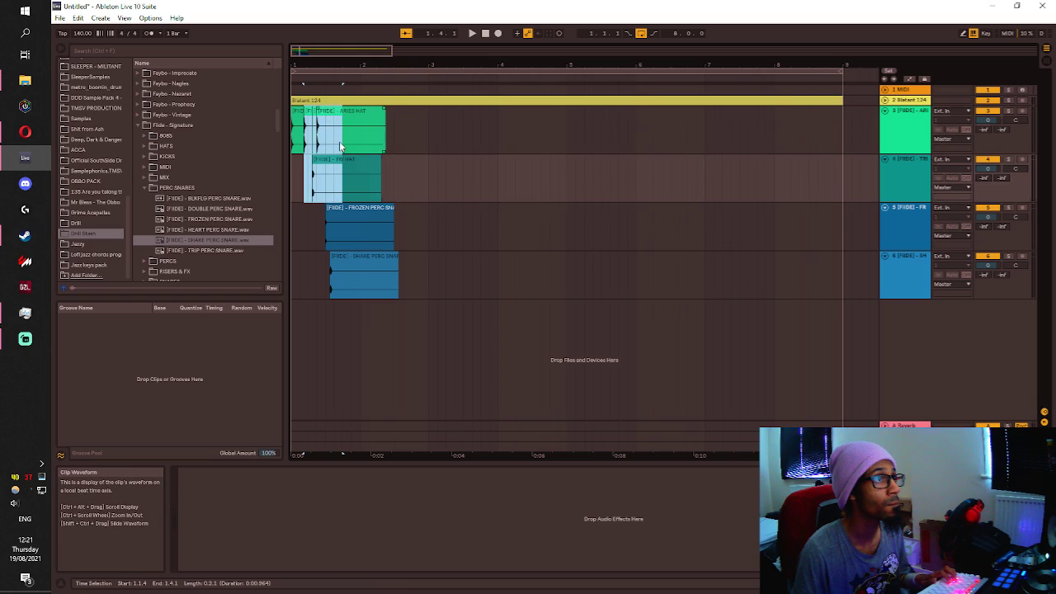
left_click(307, 196)
key("space")
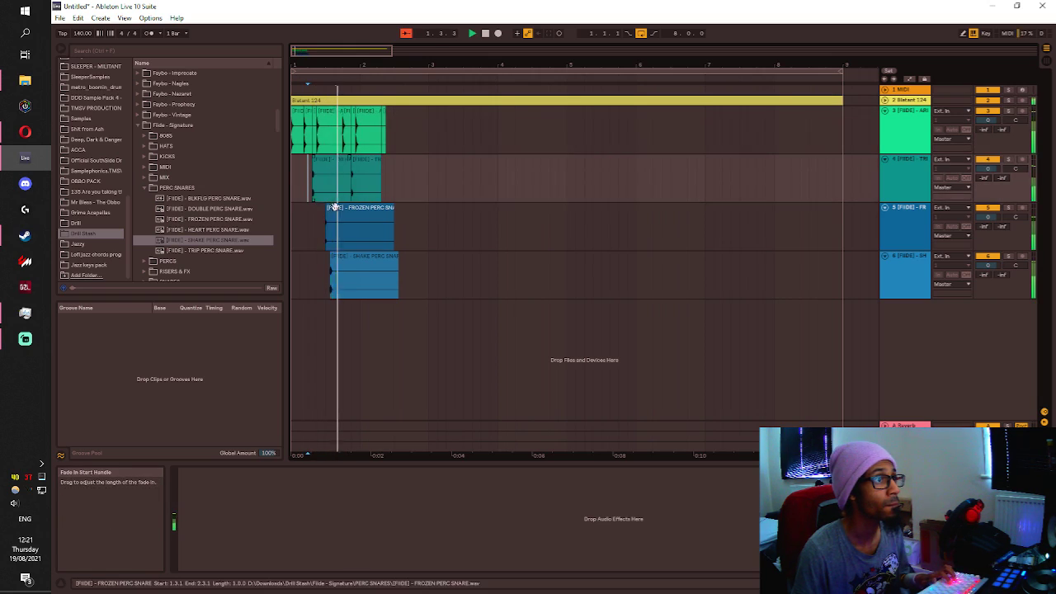
left_click(299, 240)
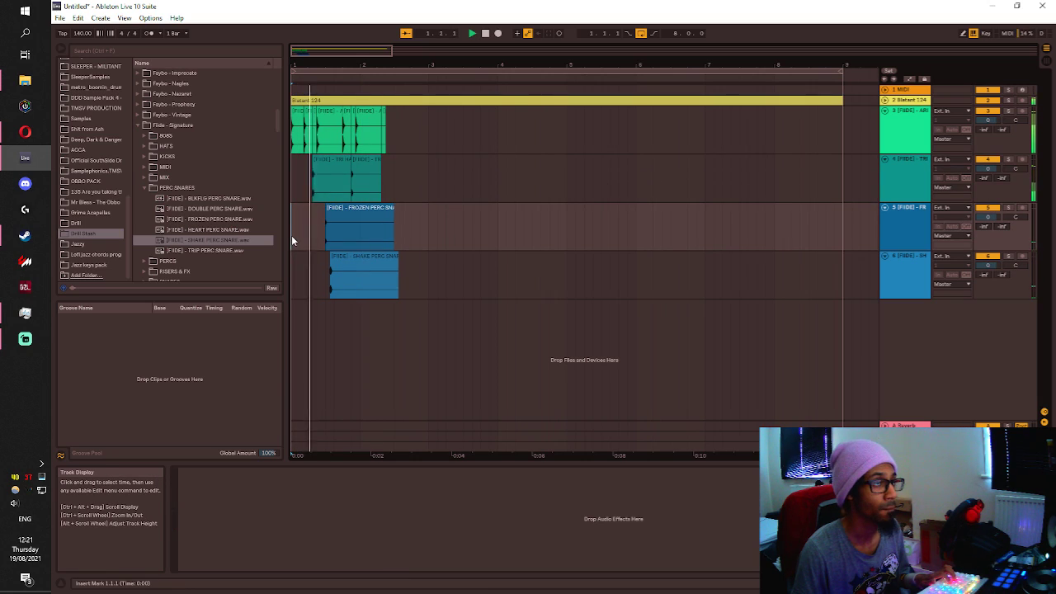
Move the duplicated ARIES and TRI hats starting at 1.4.1 two sixteenth notes earlier and play them back.
scroll(318, 248, "up", 4)
left_click(399, 140)
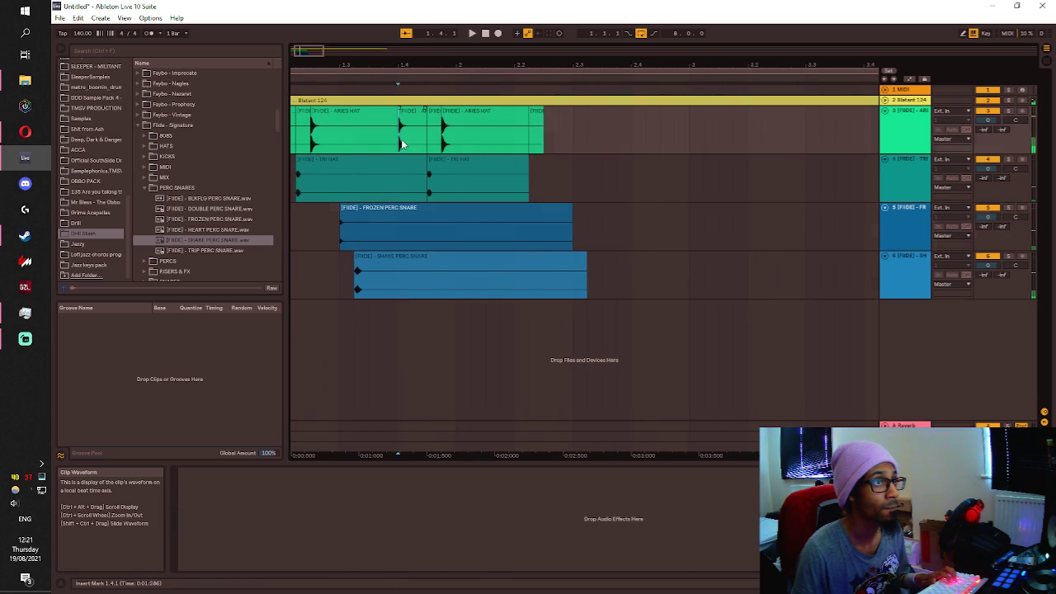
left_click(469, 142)
left_click(447, 141)
left_click(414, 111)
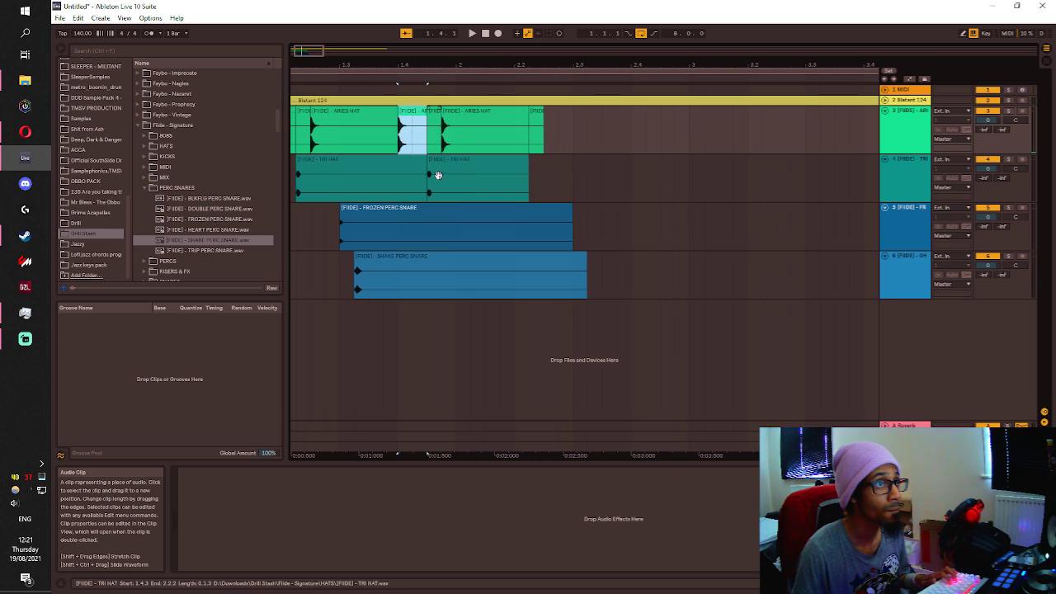
left_click(463, 184, "shift")
left_click_drag(455, 119, 420, 115)
left_click(315, 270)
key("space")
key("space")
Move the duplicated ARIES and TRI hat group one sixteenth note later to 1.3.4 and play it back.
left_click(379, 112)
left_click(417, 171, "shift")
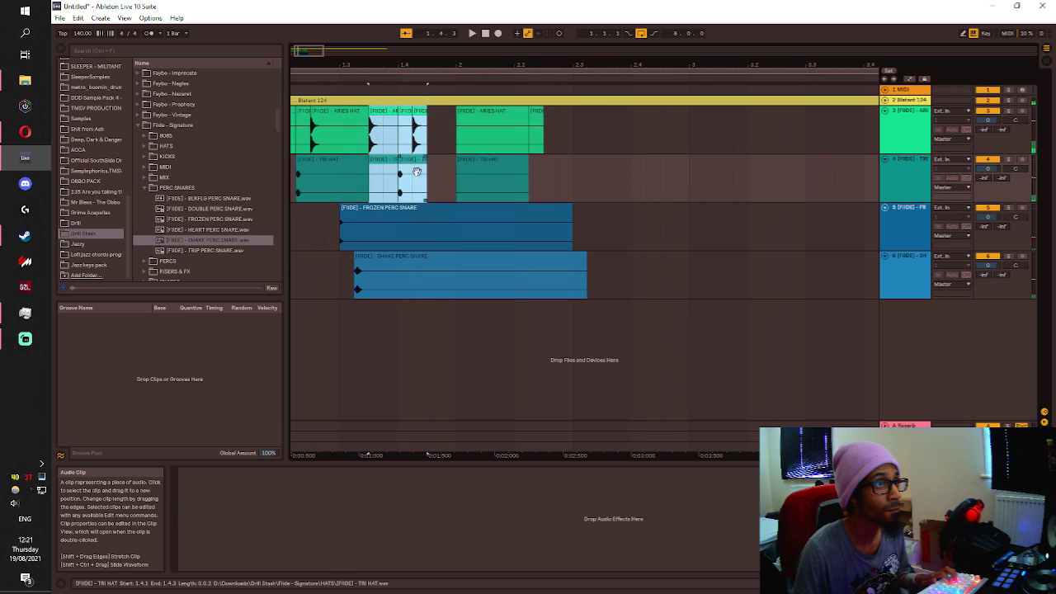
left_click_drag(375, 116, 390, 116)
left_click(324, 275)
key("space")
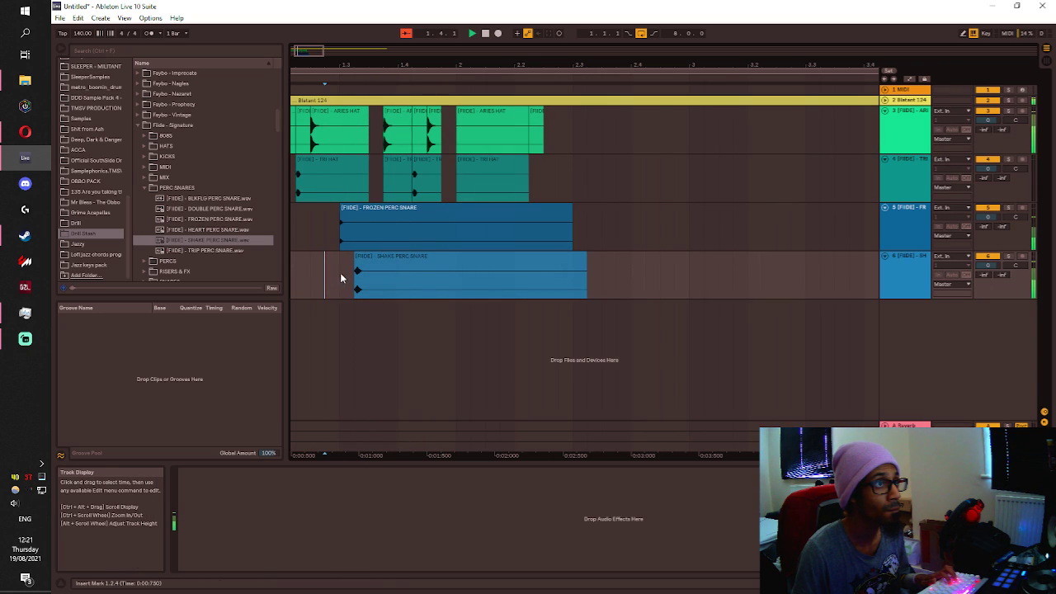
Duplicate the first bar of all hat and snare tracks into bar 2 and play the two-bar pattern.
scroll(429, 205, "down", 3)
left_click_drag(393, 284, 305, 136)
key("ctrl+d")
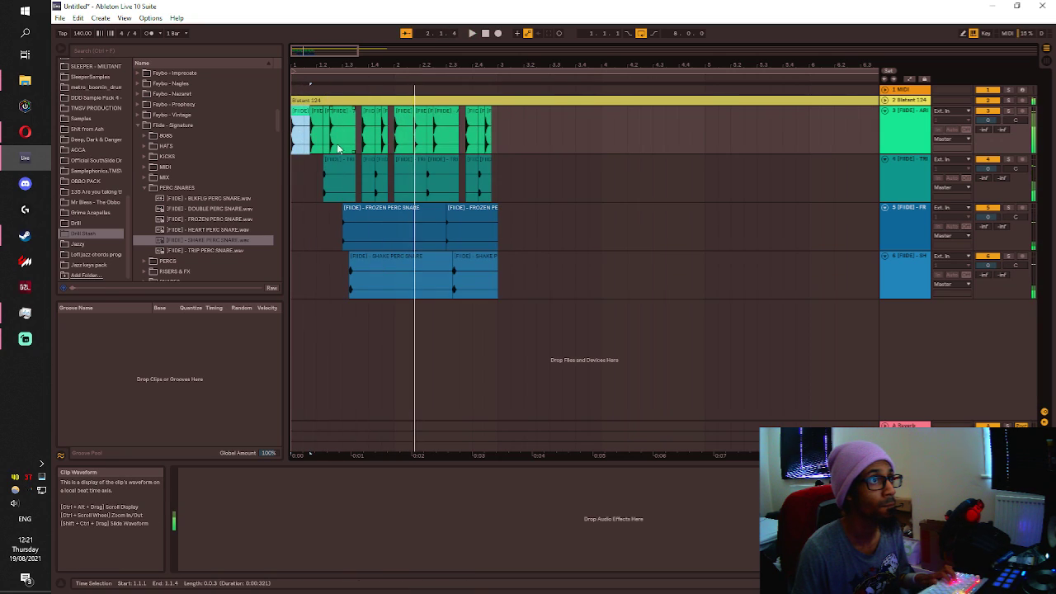
key("space")
key("space")
Split the first FROZEN PERC SNARE and SHAKE PERC SNARE clips at 1.4.3.
left_click(354, 231)
left_click(357, 271, "shift")
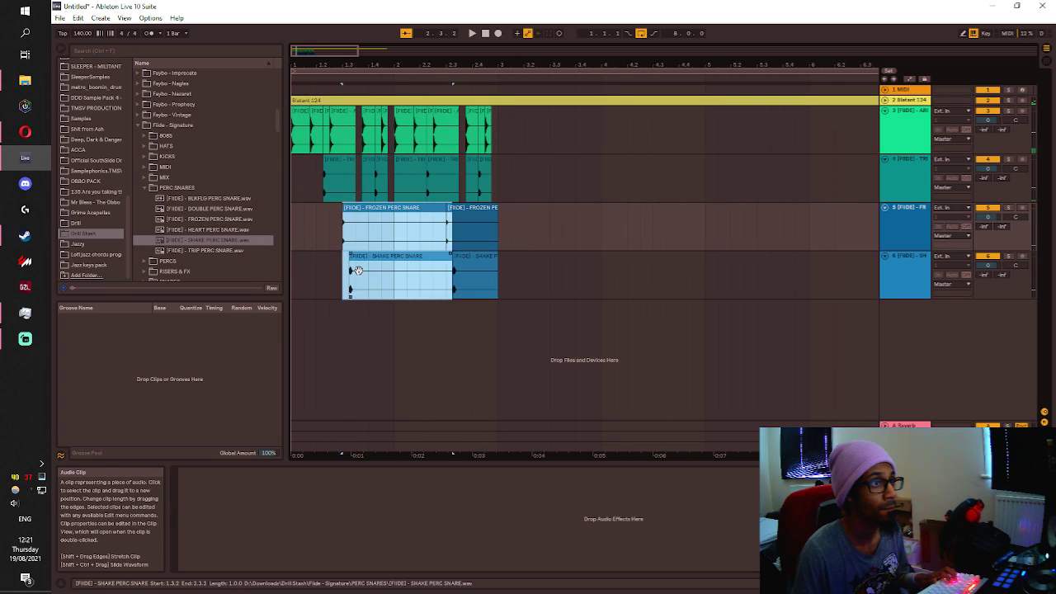
left_click_drag(393, 268, 401, 217)
left_click(365, 213)
left_click(381, 281)
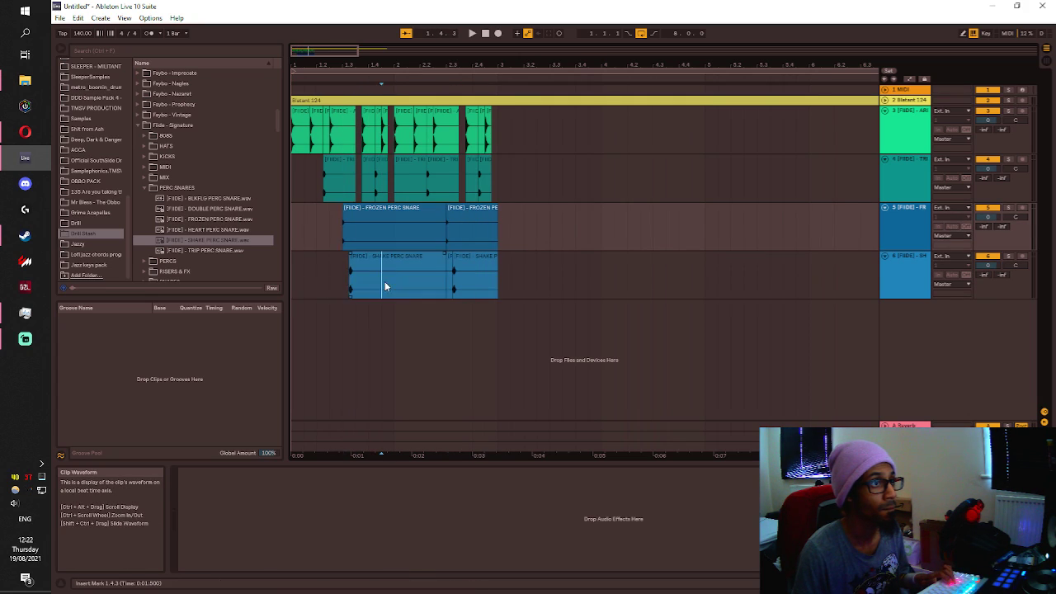
key("ctrl+e")
left_click(380, 214)
left_click(382, 233)
key("ctrl+e")
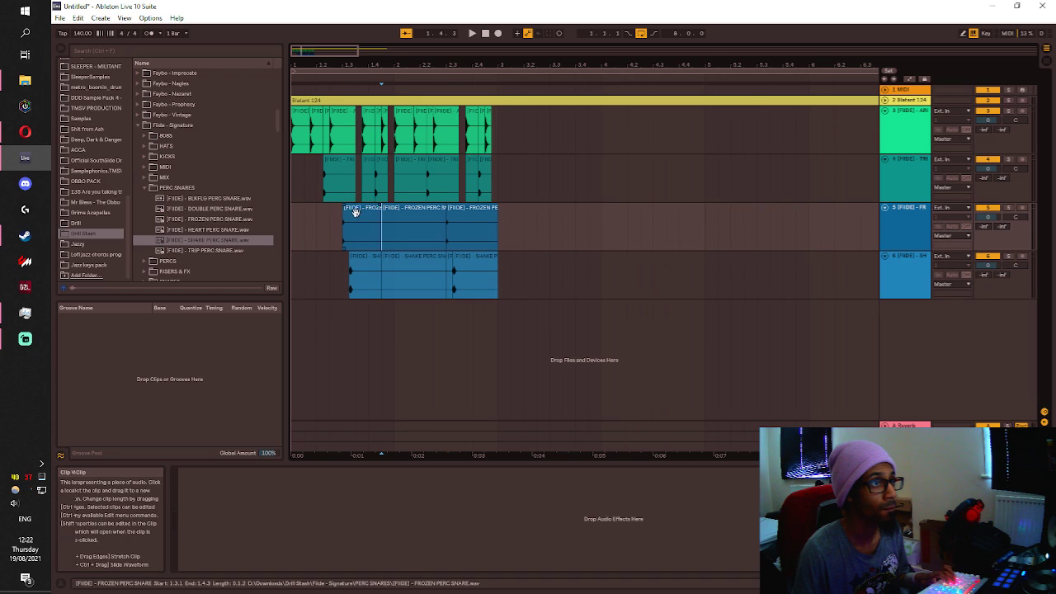
Copy the FROZEN and SHAKE perc snare sections between 1.3.1 and 1.4.3 to 2.1.1.
left_click(356, 212)
left_click(364, 253, "shift")
left_click_drag(352, 211, 404, 212)
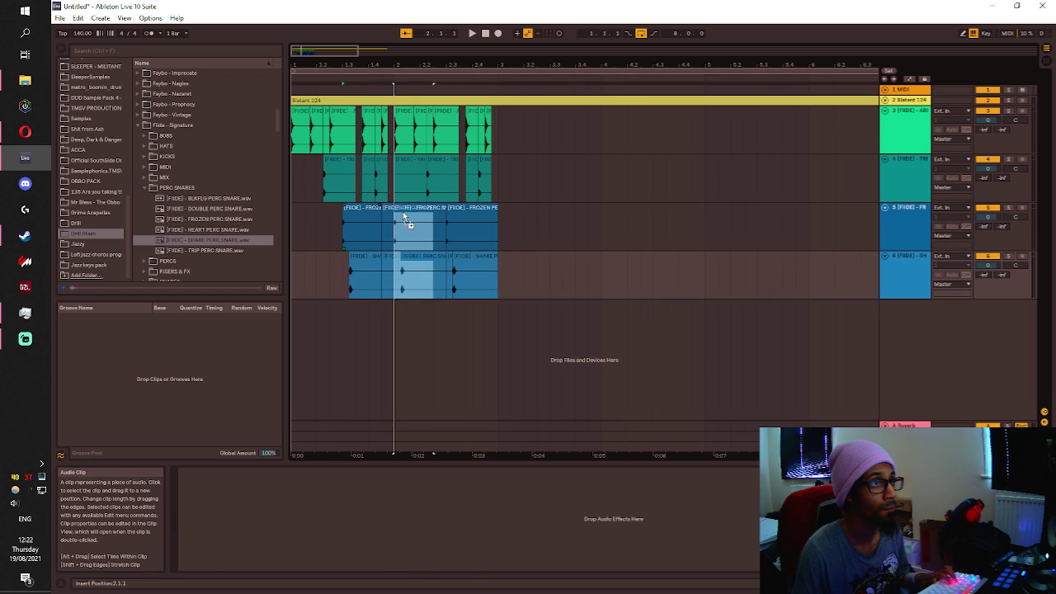
Deactivate the ARIES HAT clip at 2.1.1 and the SHAKE PERC SNARE clip at 2.1.2, playing the pattern from bar 1.
left_click(402, 124)
key("Delete")
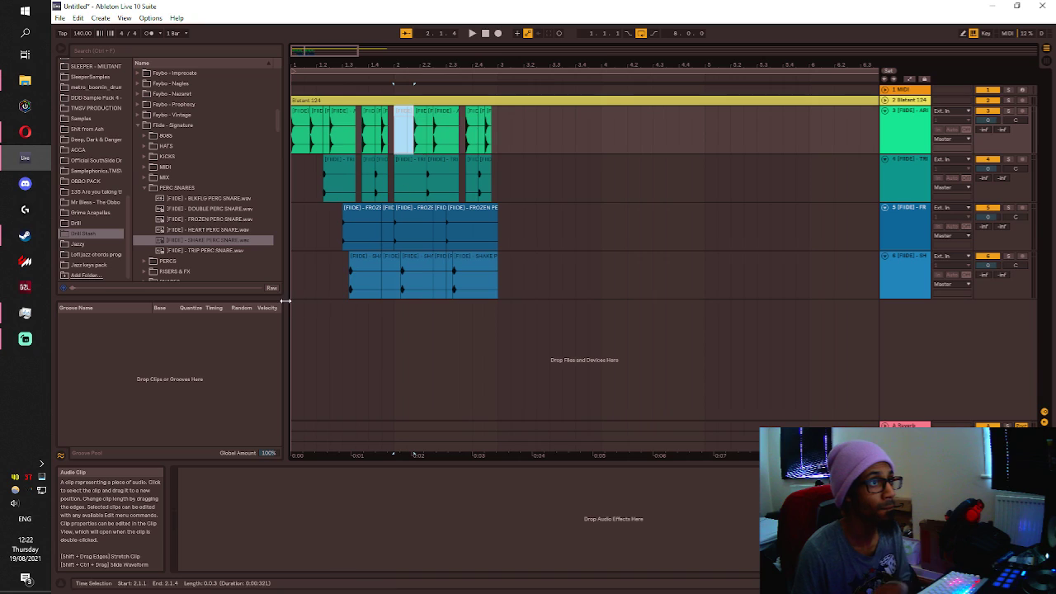
left_click(302, 287)
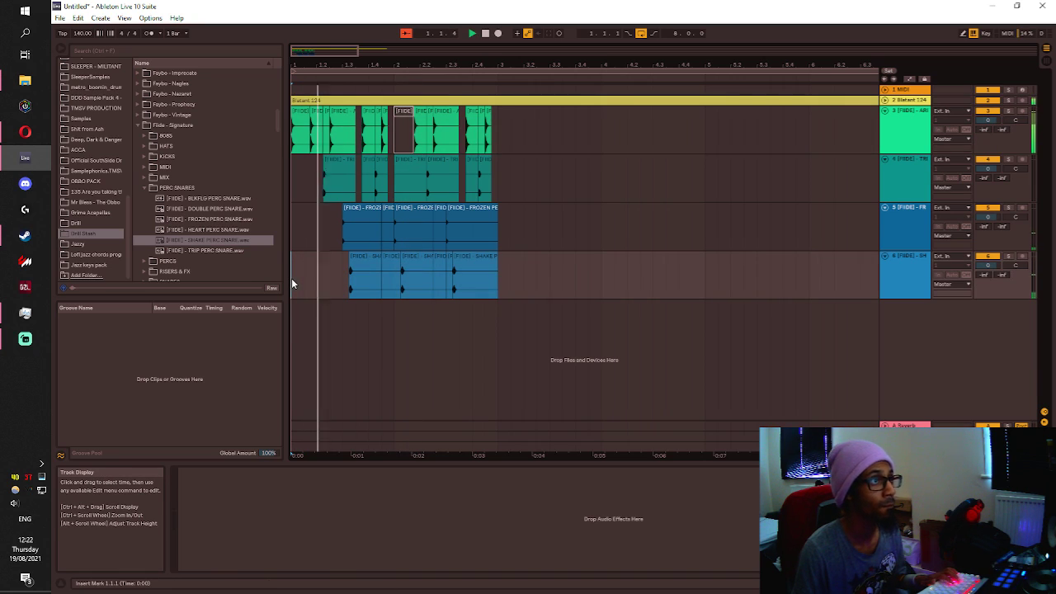
key("space")
left_click(408, 262)
key("0")
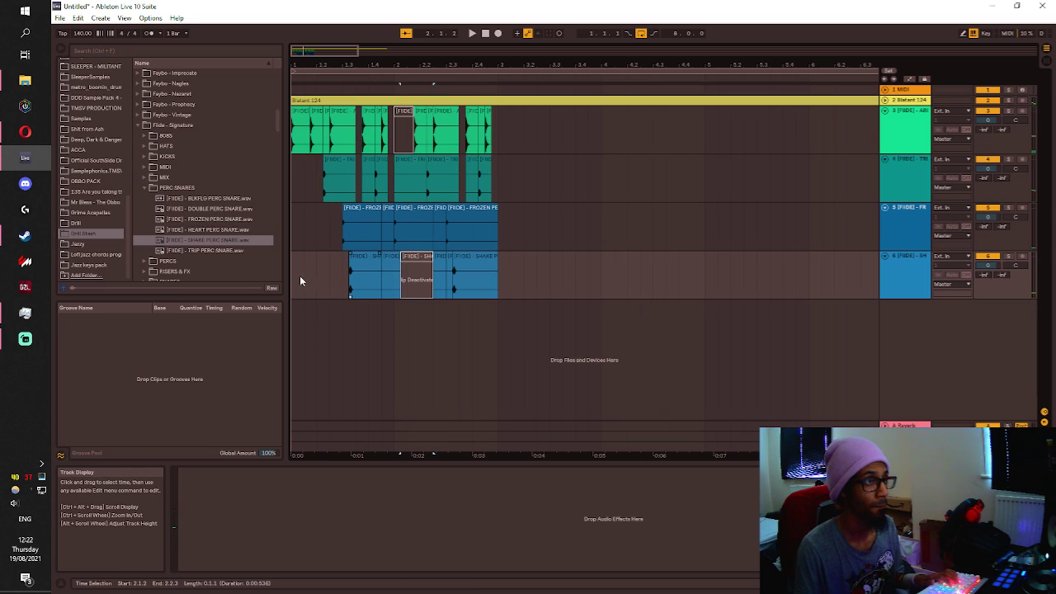
key("space")
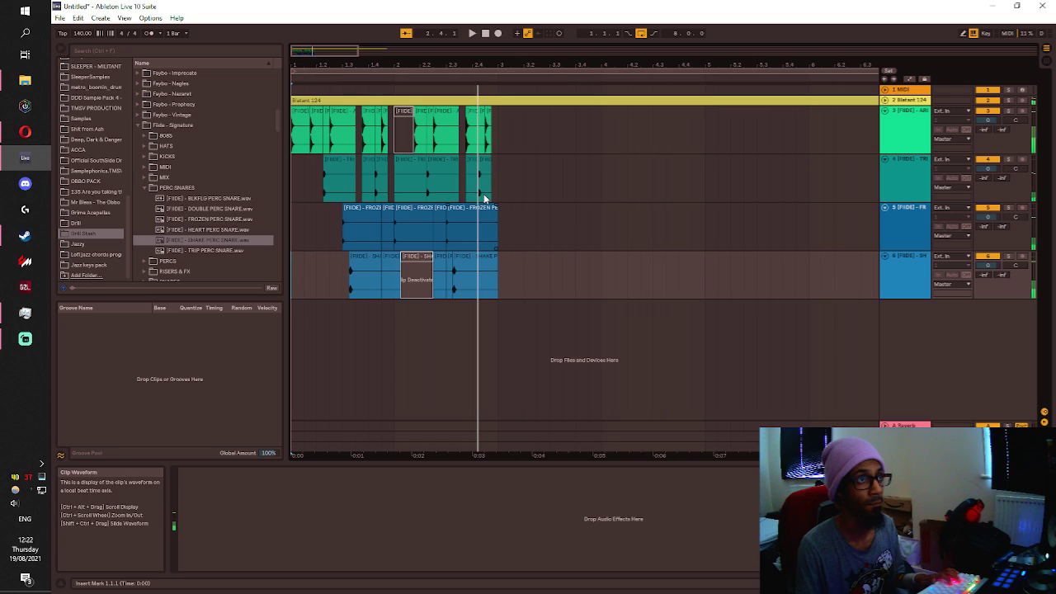
Try an extra SHAKE PERC SNARE copy near the end of bar 2, playing it back at different positions.
scroll(485, 196, "up", 2)
left_click(451, 185)
key("space")
left_click_drag(459, 257, 517, 265)
left_click(428, 283)
key("space")
key("space")
scroll(500, 271, "up", 3)
left_click_drag(502, 271, 485, 272)
left_click(405, 296)
key("ctrl+z")
left_click(399, 276)
key("space")
key("space")
key("ctrl+z")
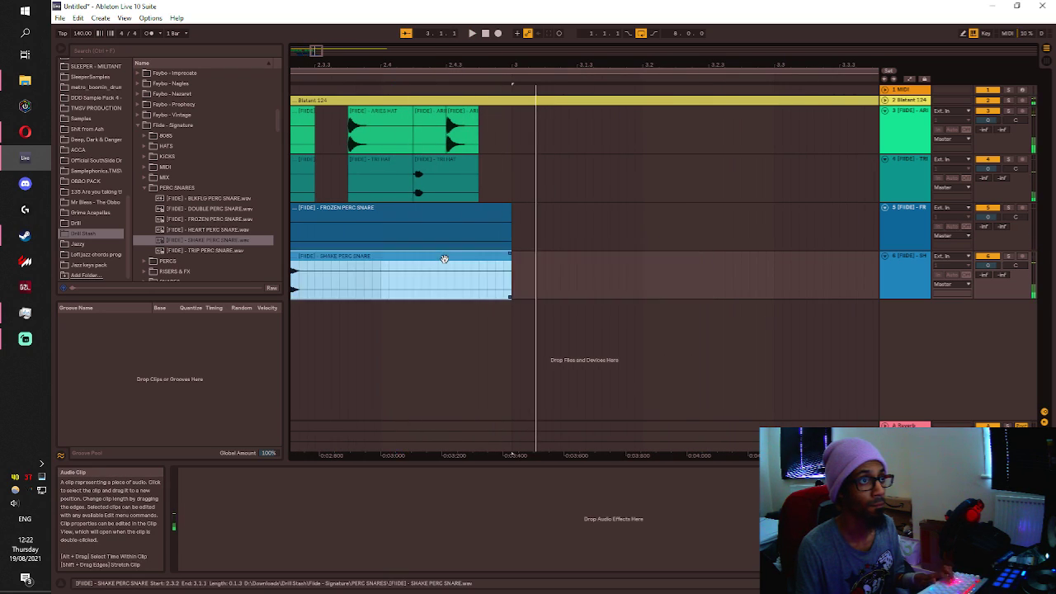
Try a copy of the FROZEN PERC SNARE at 2.4.4 and play it back.
scroll(444, 259, "down", 3)
left_click_drag(406, 209, 494, 225)
left_click(401, 235)
key("space")
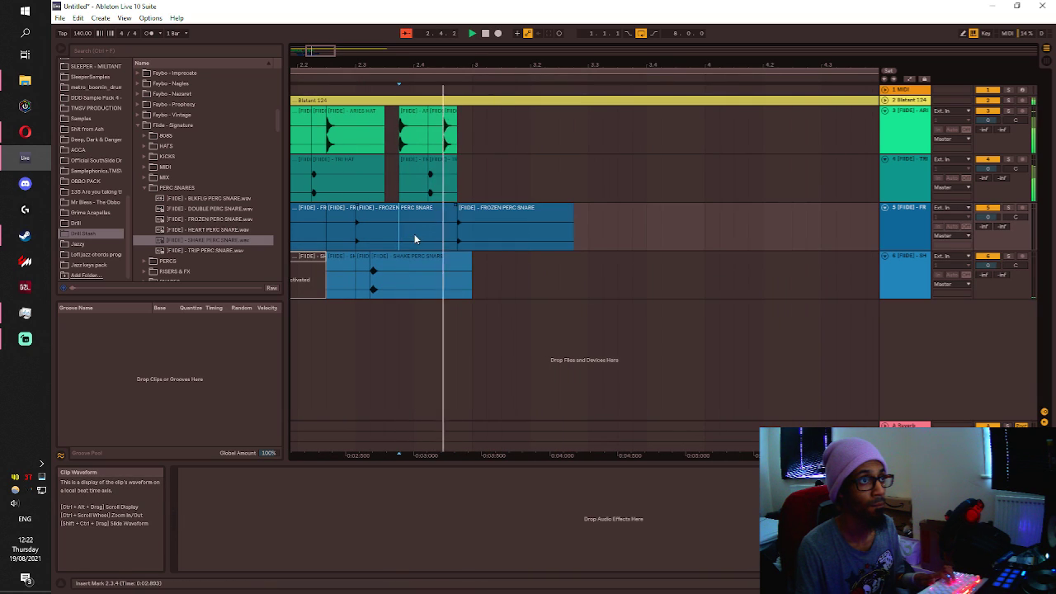
key("ctrl+z")
Copy the last TRI HAT hit of bar 2 to 2.4.4 and play it back.
left_click_drag(440, 162, 462, 167)
left_click(371, 192)
key("space")
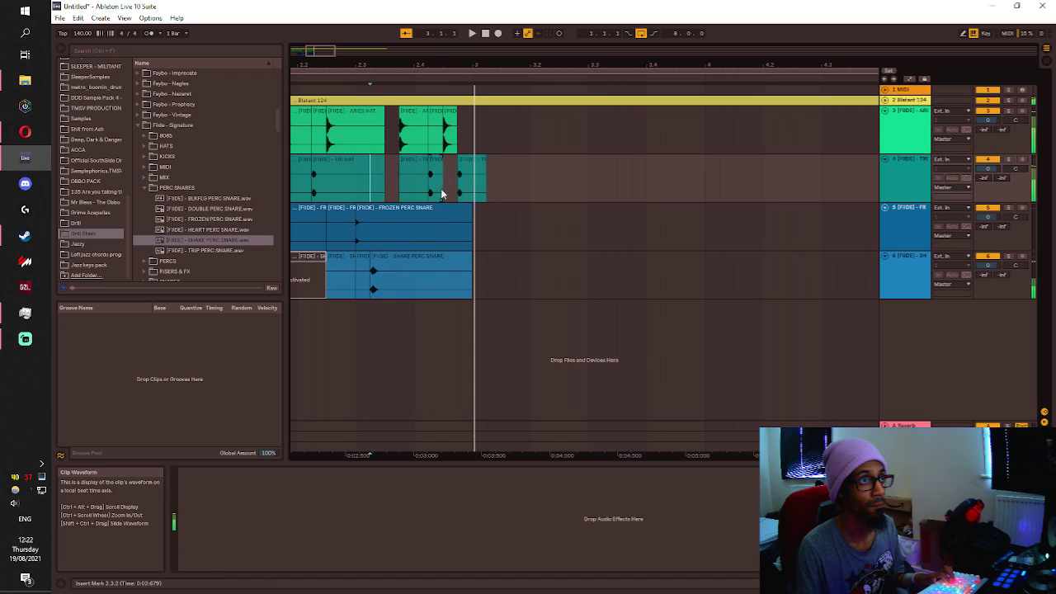
Duplicate the hat and perc snare pattern between 1.1.1 and 3.1.1 into bars 3 and 4, and play from bar 1.
scroll(449, 231, "down", 4)
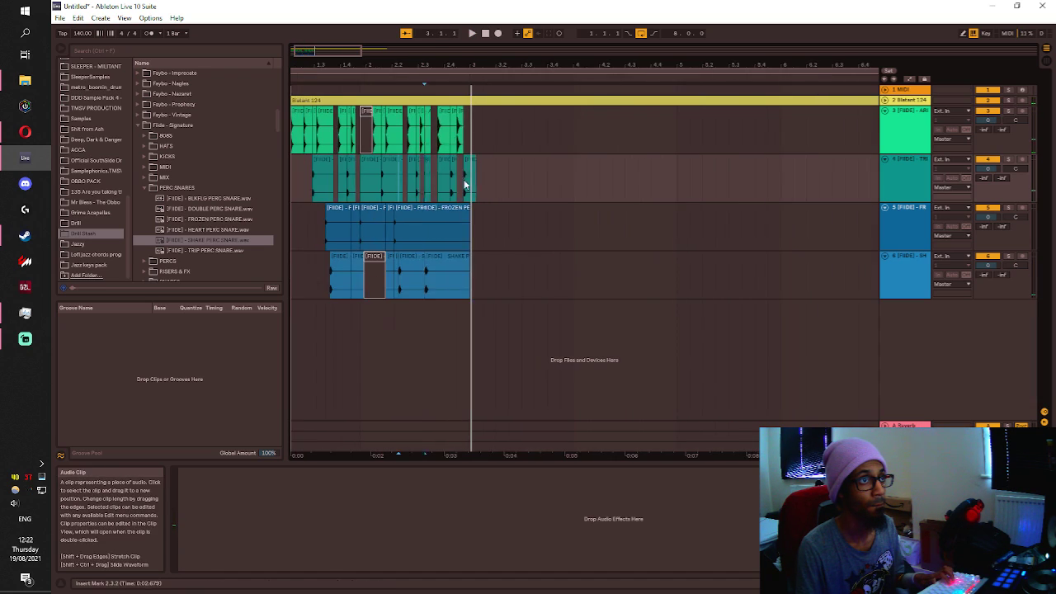
left_click(432, 274)
left_click_drag(430, 274, 294, 136)
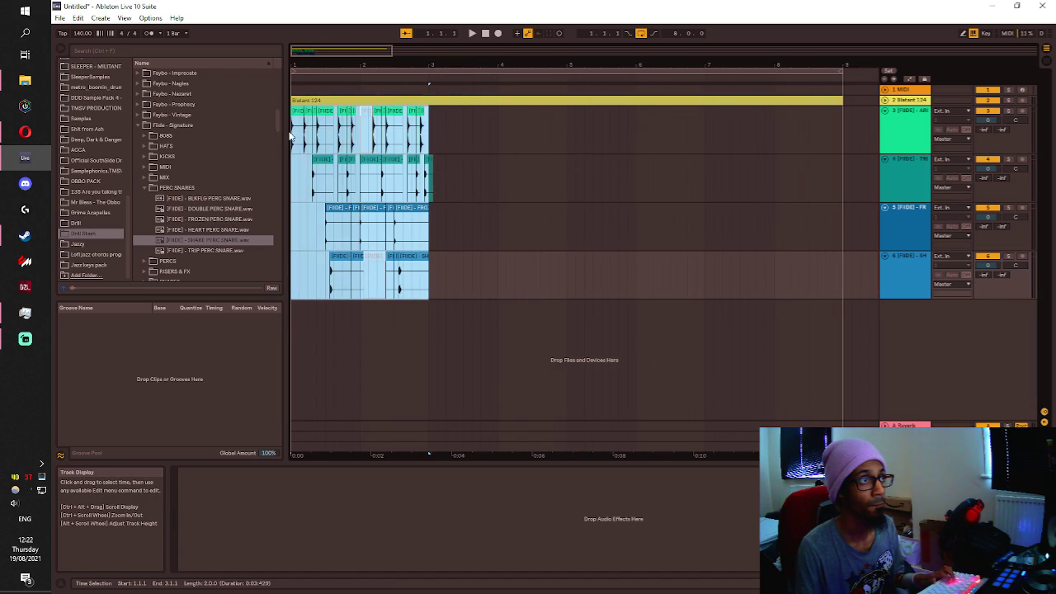
key("ctrl+d")
left_click(294, 136)
key("space")
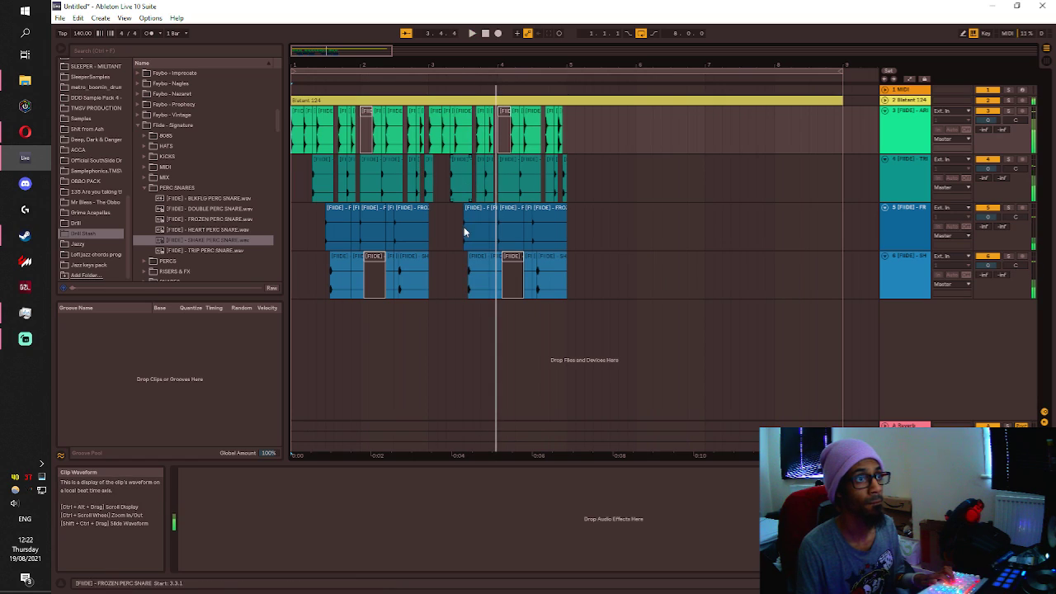
Deactivate the SHAKE PERC SNARE clip at 3.3.2 and play from 3.2.1.
left_click(481, 263)
left_click(446, 270)
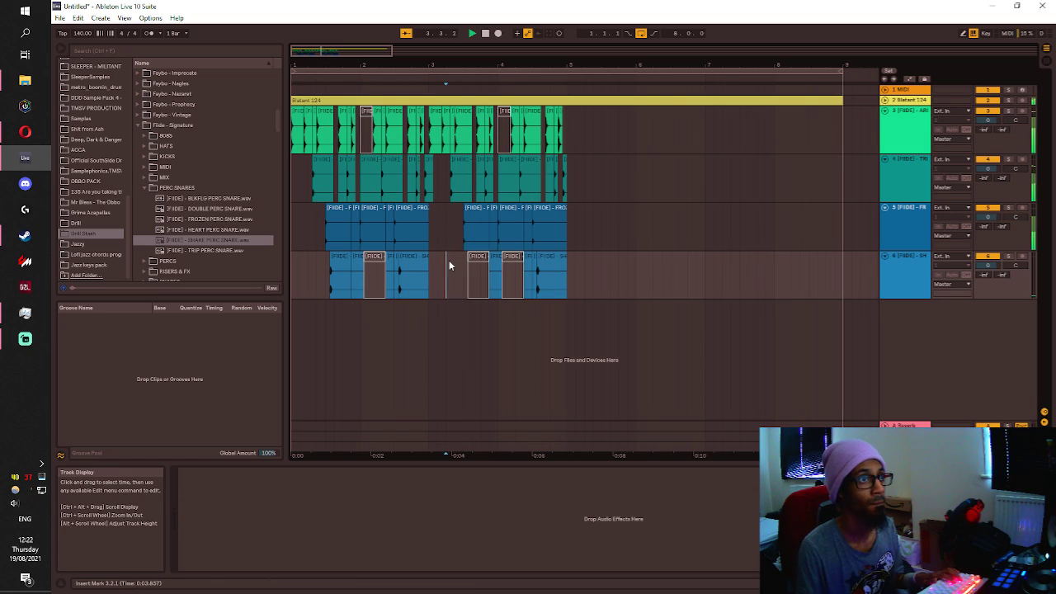
scroll(508, 230, "up", 2)
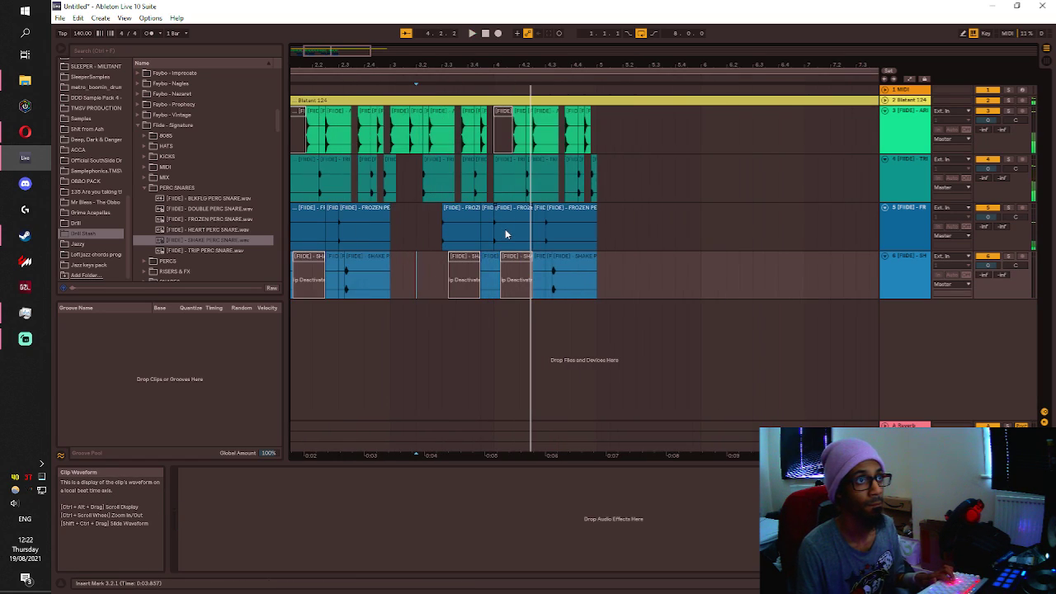
Reactivate the SHAKE PERC SNARE clip at 4.1.2, move it one sixteenth earlier to 4.1.1 and play it back.
left_click(509, 260)
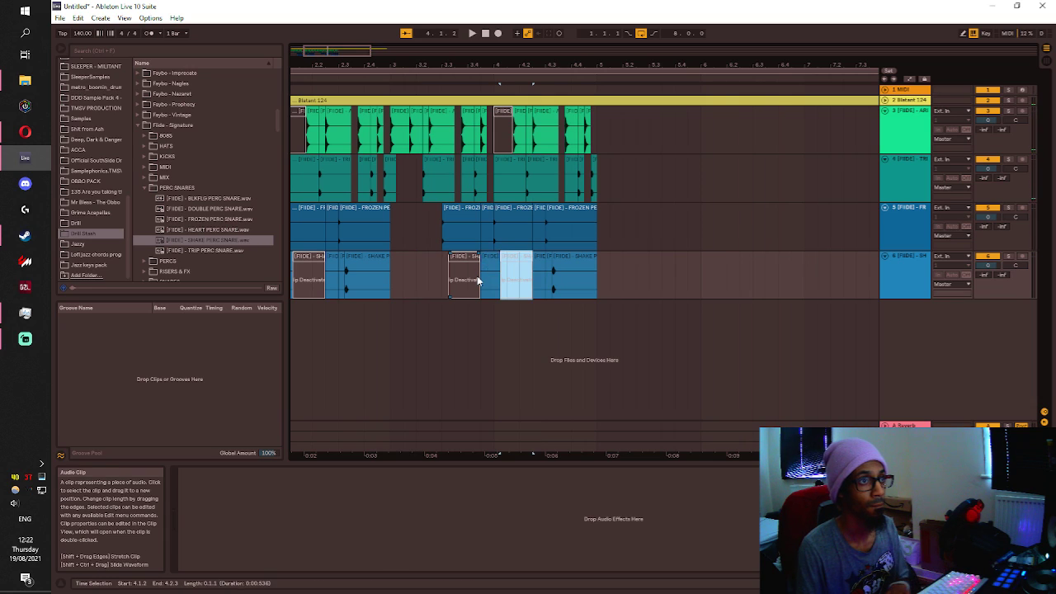
key("0")
left_click(468, 277)
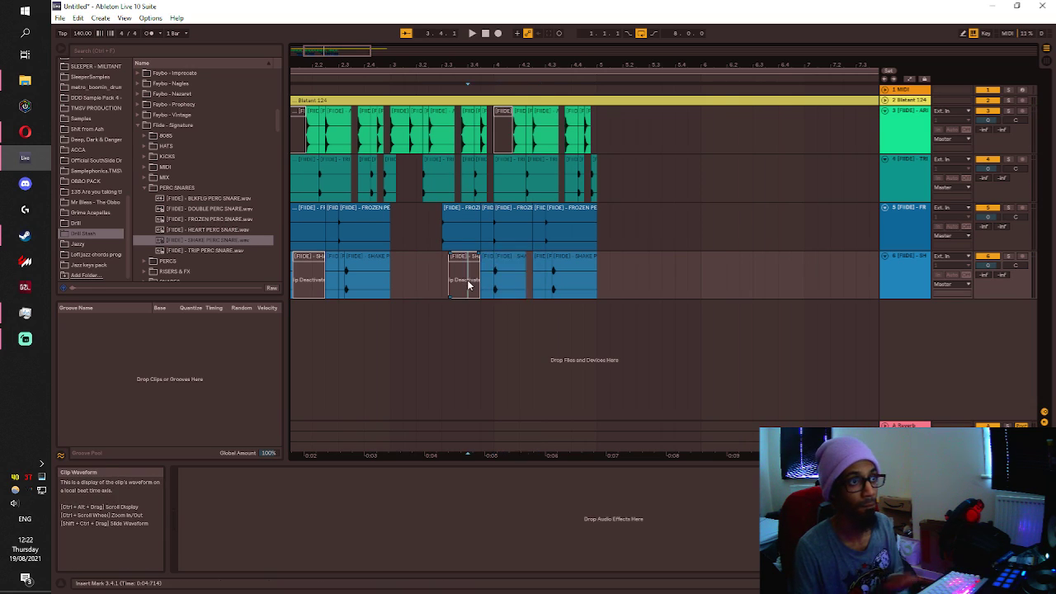
key("space")
key("space")
Move the SHAKE PERC SNARE clip at 4.1.1 one sixteenth later to 4.1.2 and play it back.
scroll(561, 265, "up", 3)
left_click_drag(588, 259, 601, 259)
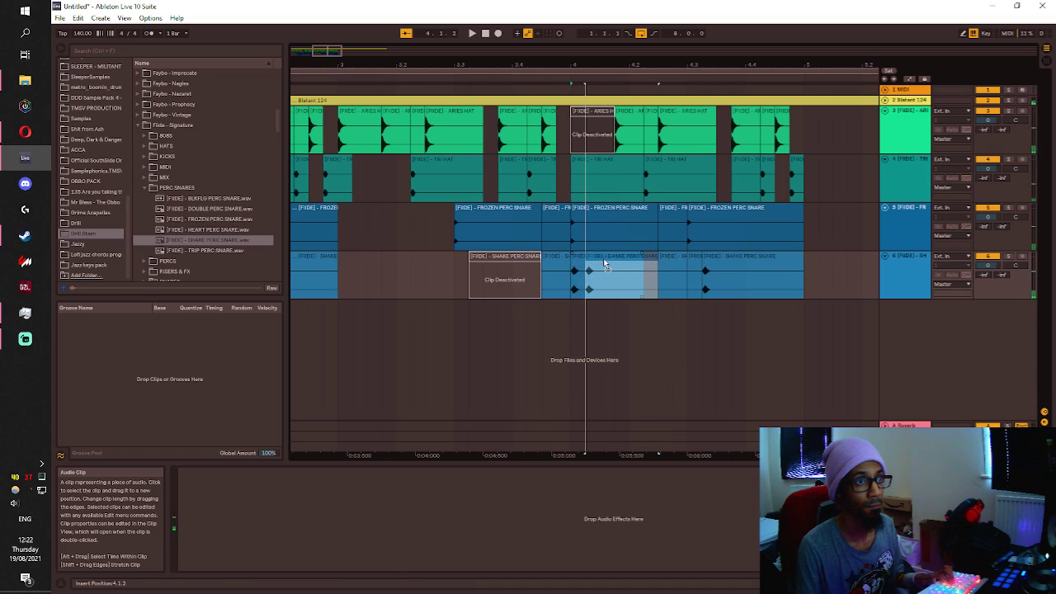
left_click(542, 284)
key("space")
scroll(719, 239, "down", 2)
scroll(708, 215, "up", 1)
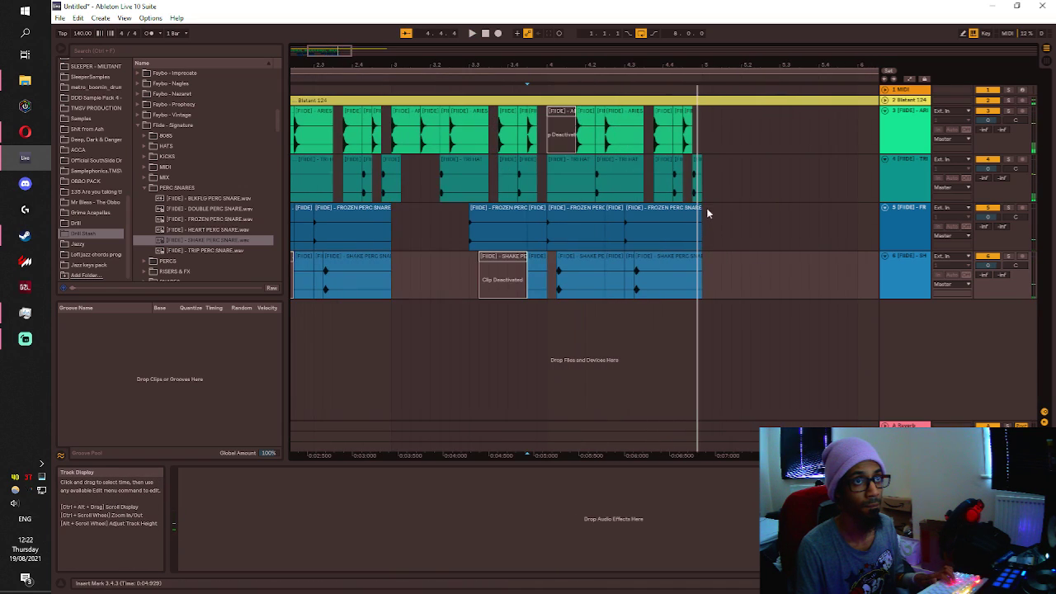
Delete the TRI HAT clips at 4.4.4 and 2.4.4.
left_click(695, 162)
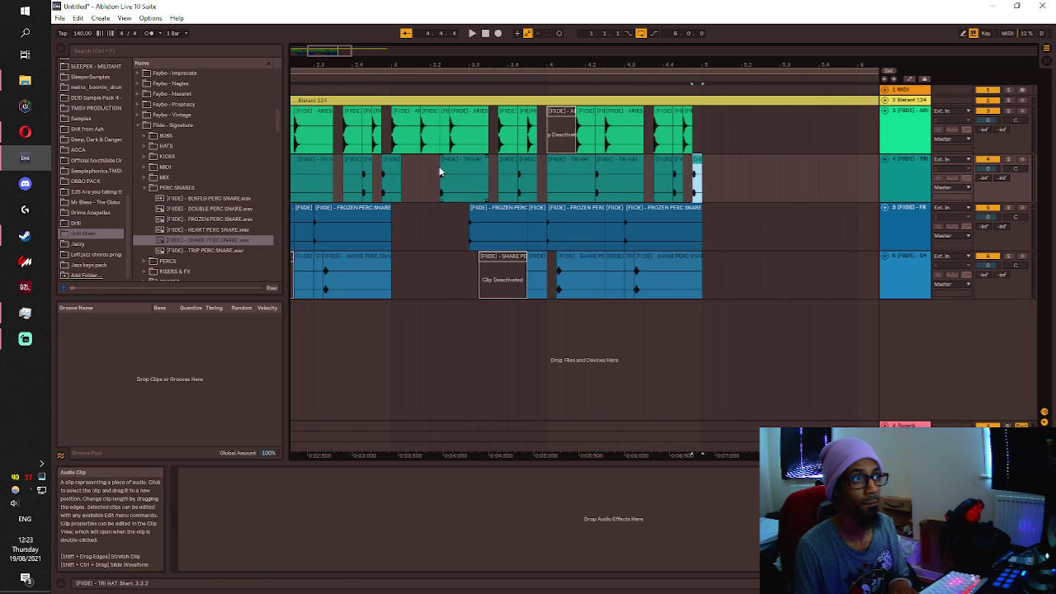
left_click_drag(387, 173, 405, 173)
scroll(377, 126, "up", 2)
Try duplicating the last ARIES HAT clip of bar 2 directly after itself and play it back.
left_click(375, 111)
key("ctrl+d")
key("space")
key("space")
left_click(328, 140)
left_click(369, 142)
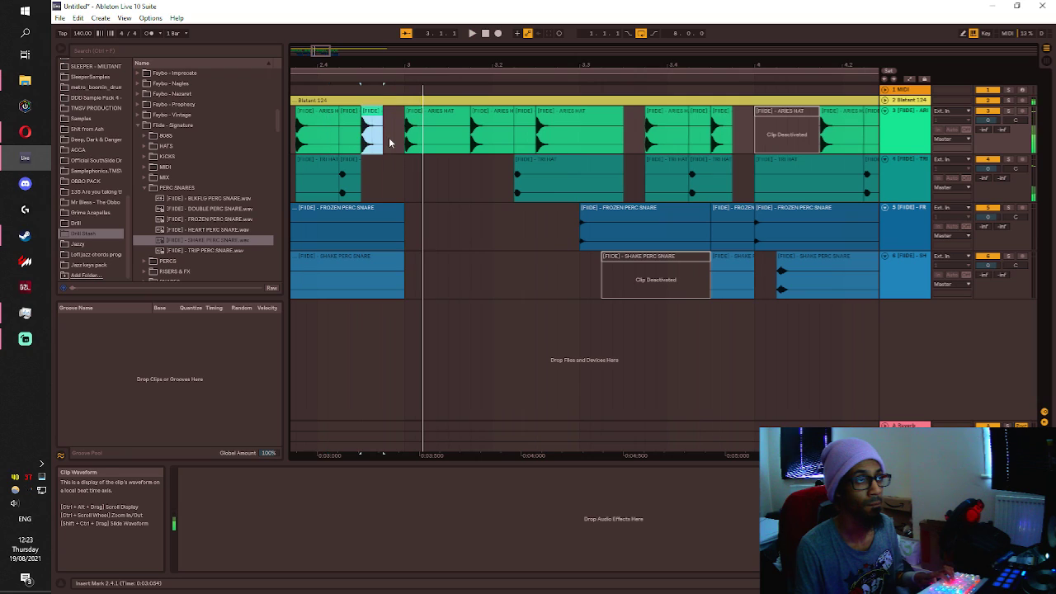
scroll(389, 153, "down", 2)
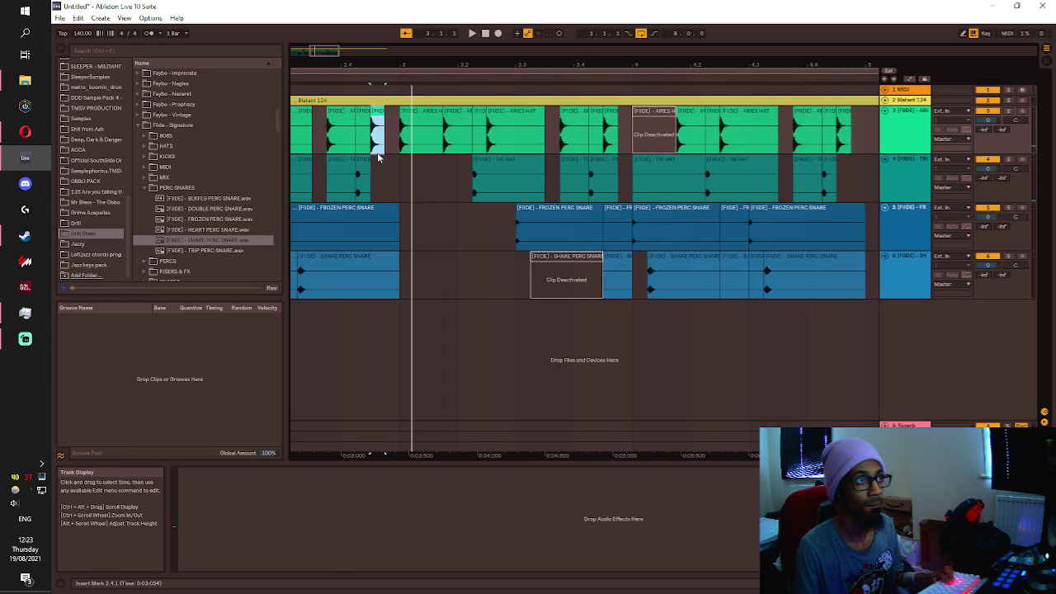
Paste a TRI HAT clip at 2.4.4 and play it back from 2.4.2.
left_click(385, 173)
key("ctrl+v")
left_click(354, 193)
key("space")
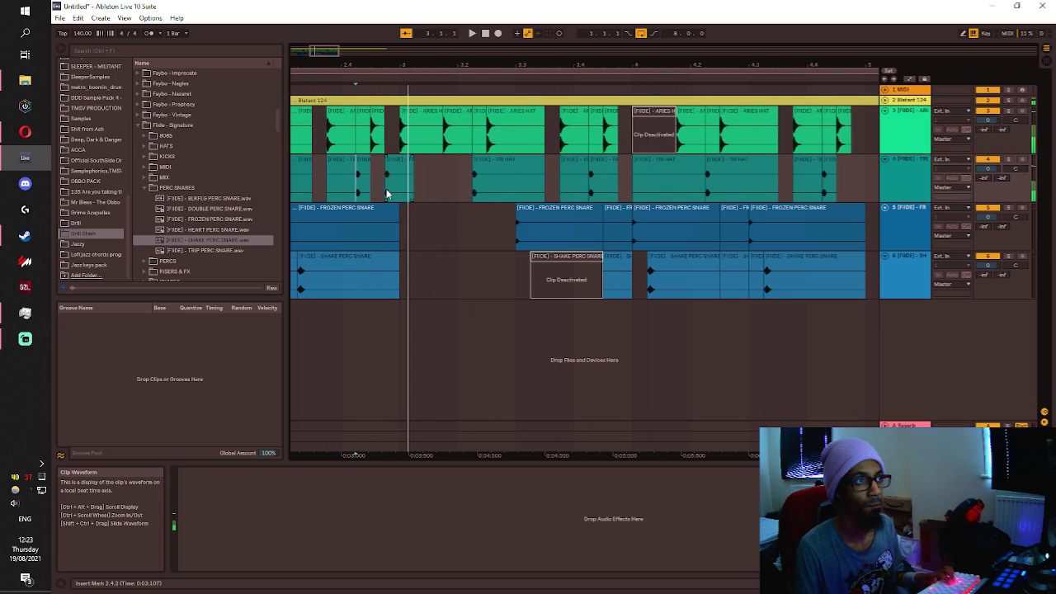
Copy the last SHAKE PERC SNARE of bar 2 to 2.4.4, deactivate the TRI HAT clip at the same position and play.
scroll(386, 195, "down", 3)
left_click_drag(363, 257, 405, 263)
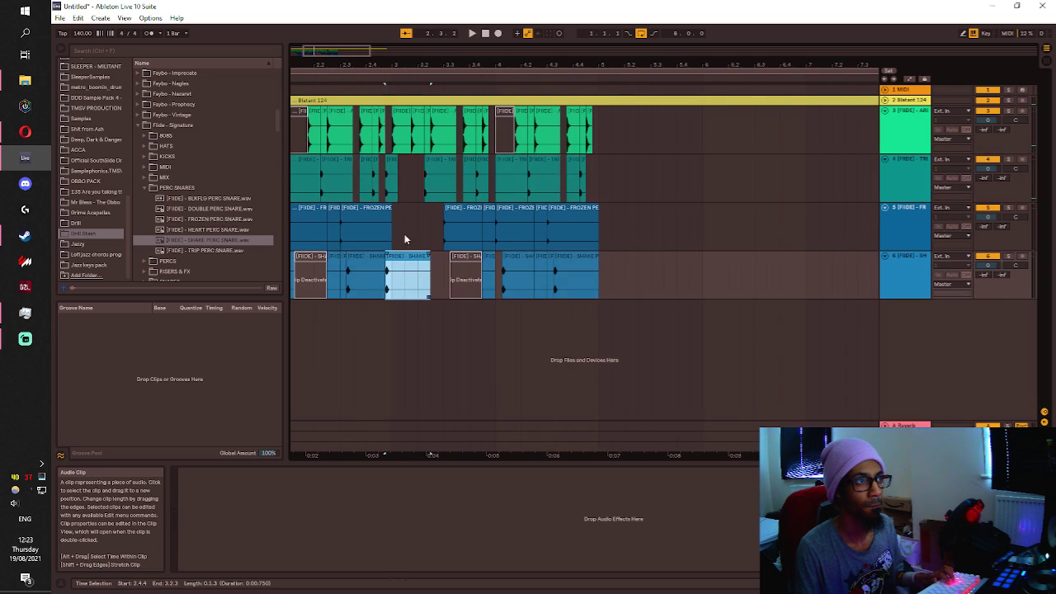
left_click(392, 160)
key("0")
left_click(357, 236)
key("space")
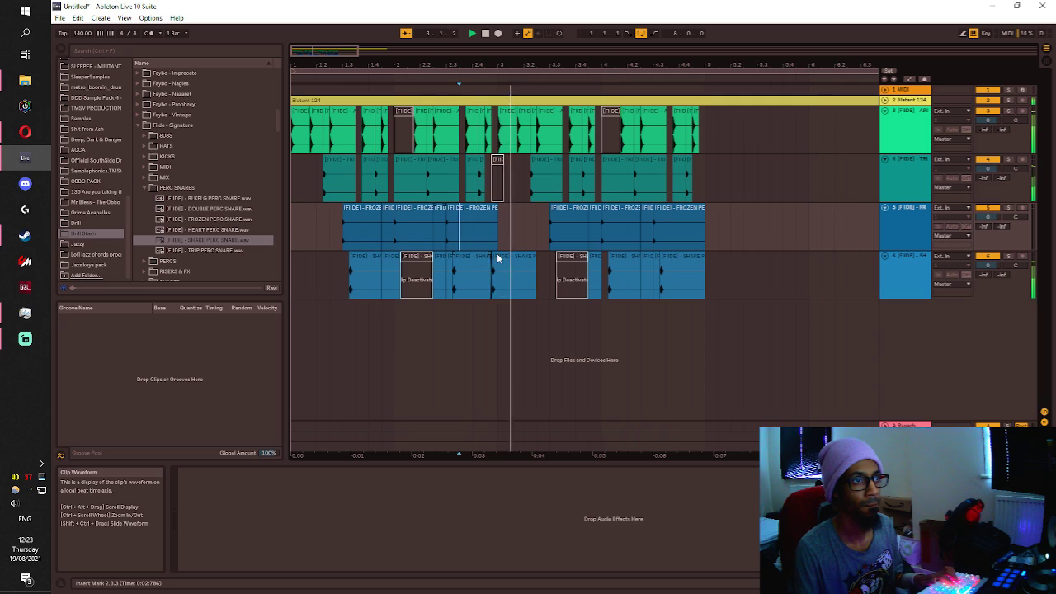
Listen to the transition from 2.4.1 into bar 3, and play the pattern from bar 1.
key("space")
scroll(498, 268, "up", 3)
left_click(439, 280)
key("space")
key("space")
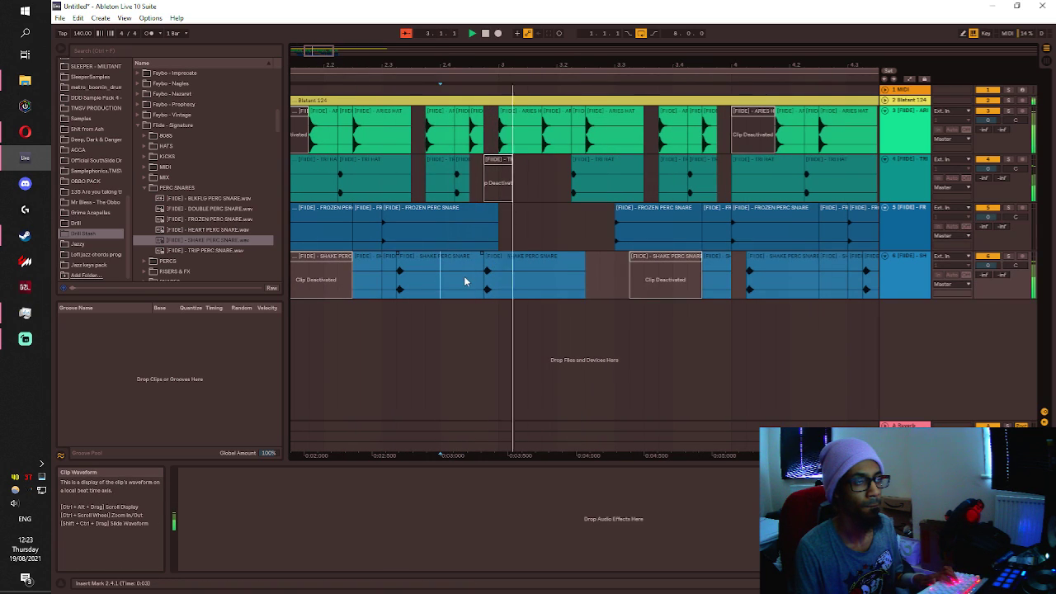
scroll(464, 281, "up", 3)
scroll(481, 268, "down", 5)
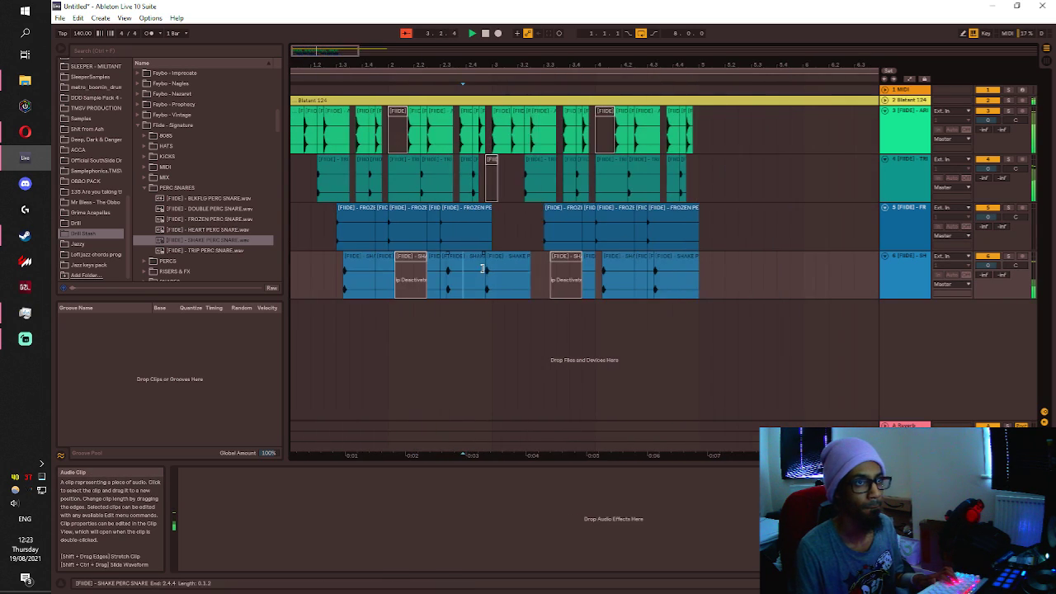
scroll(310, 262, "down", 2)
key("space")
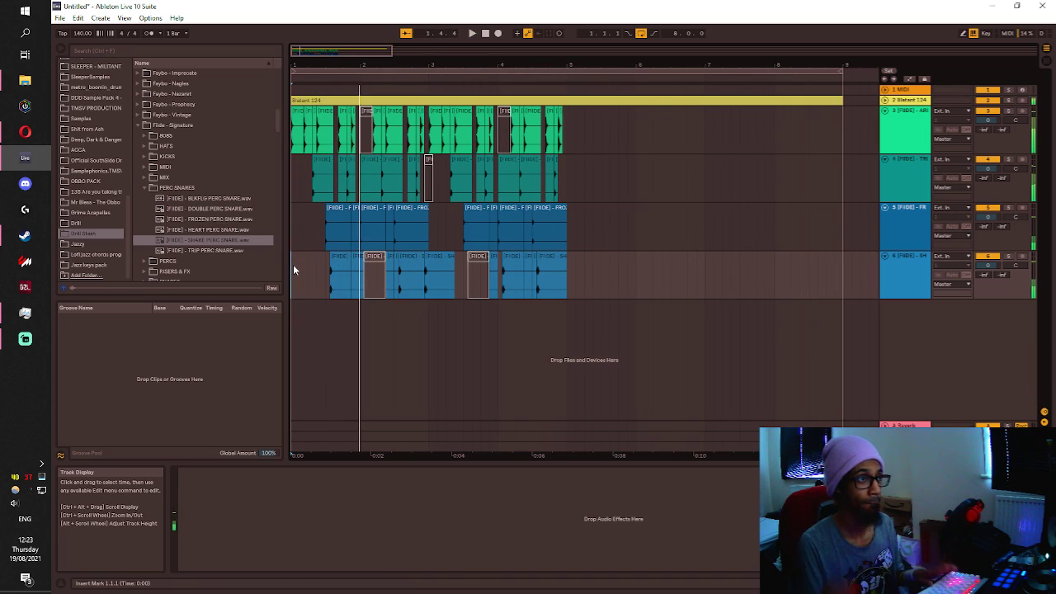
Deactivate the SHAKE PERC SNARE clip at 1.3.2 and reactivate the one at 2.1.2 while playing from bar 1.
left_click(344, 264)
left_click(296, 271)
key("space")
left_click(376, 277)
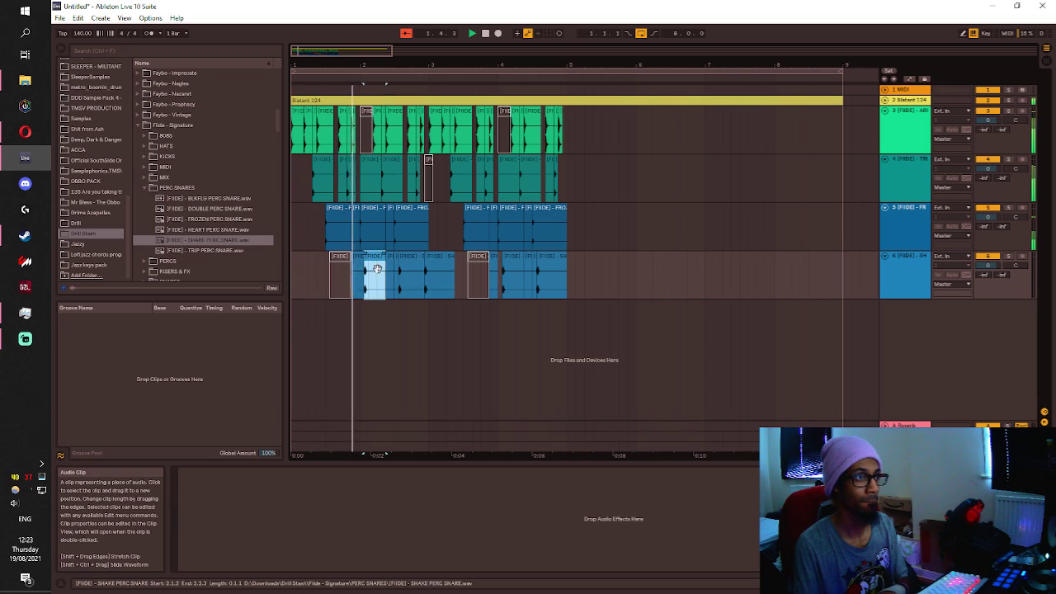
key("space")
Deactivate the SHAKE PERC SNARE clip at 2.3.2 and play from the start of bar 2's second beat.
left_click(412, 257)
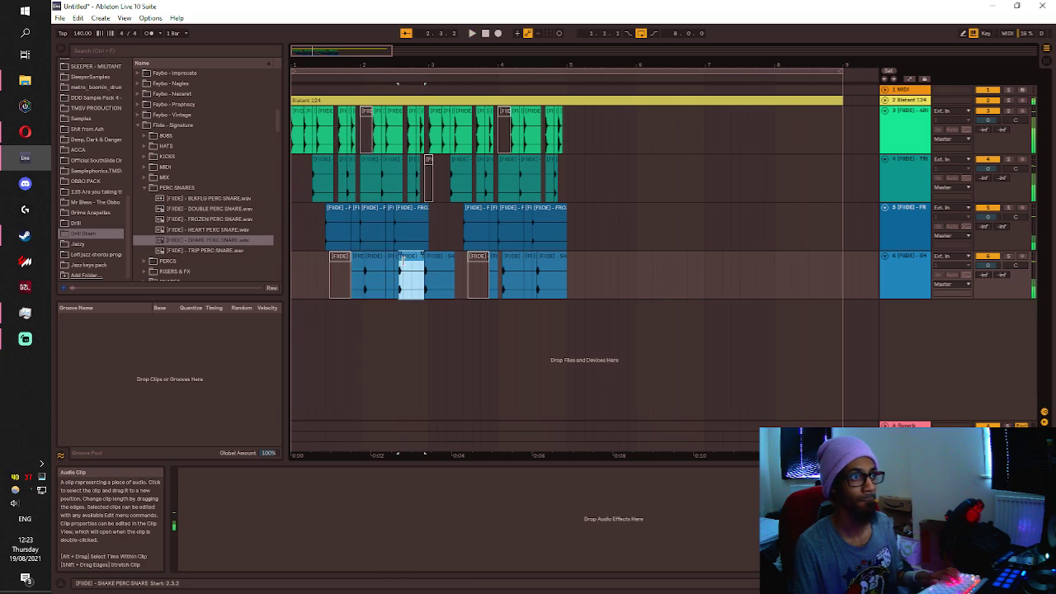
key("0")
left_click(379, 281)
key("space")
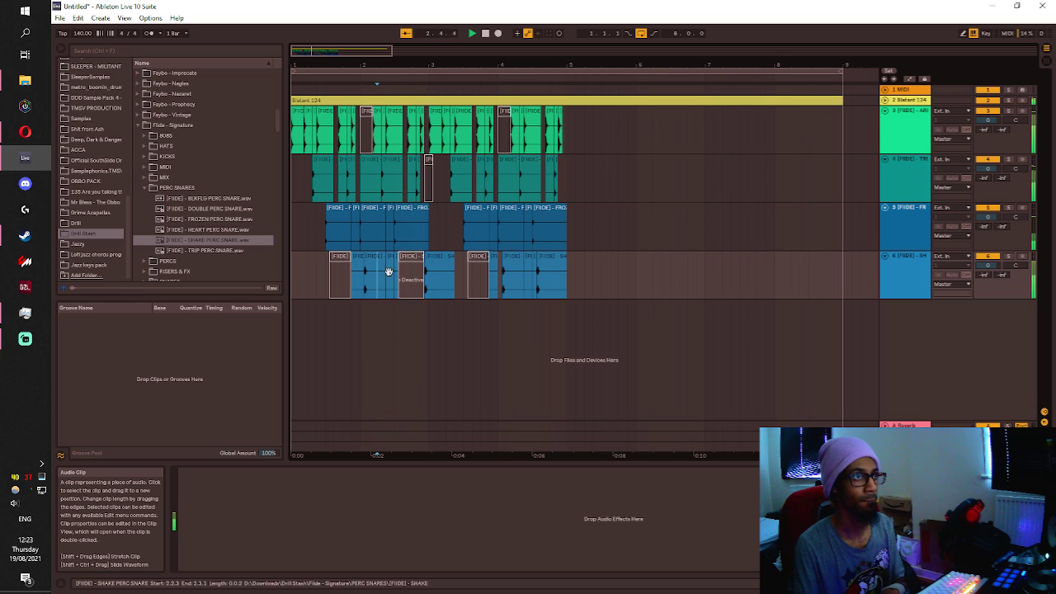
Deactivate the SHAKE PERC SNARE clips at 2.4.4 and 4.3.2 and play the four-bar pattern from bar 1.
left_click(433, 264)
left_click(430, 272)
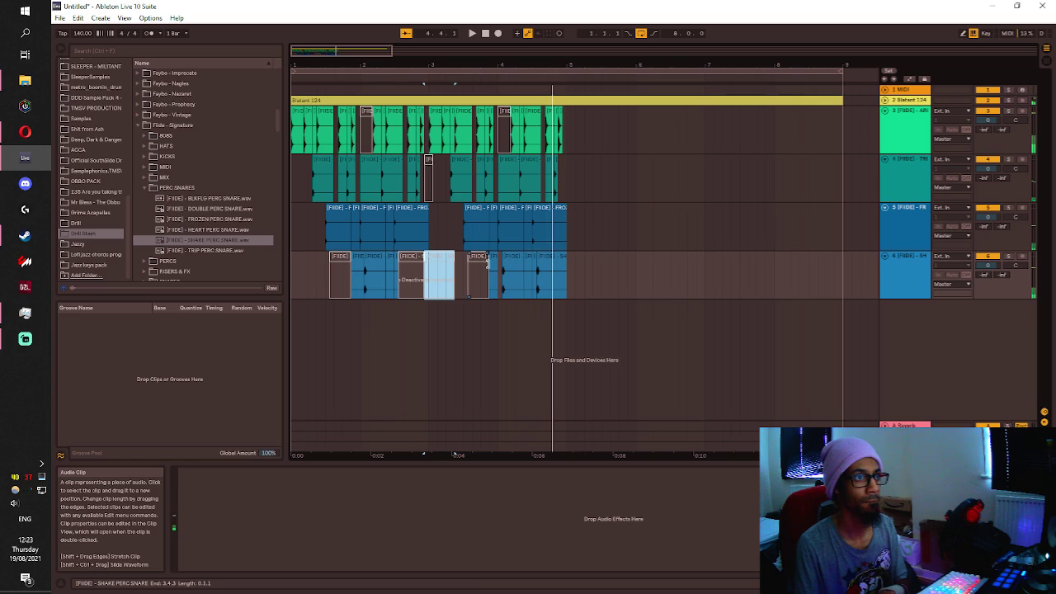
left_click(551, 272)
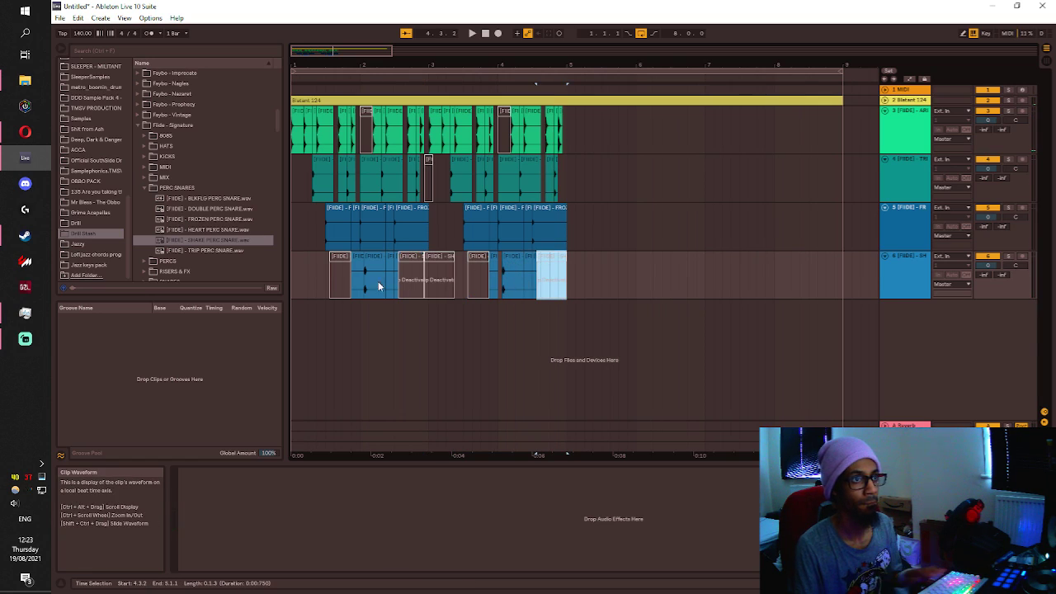
left_click(298, 265)
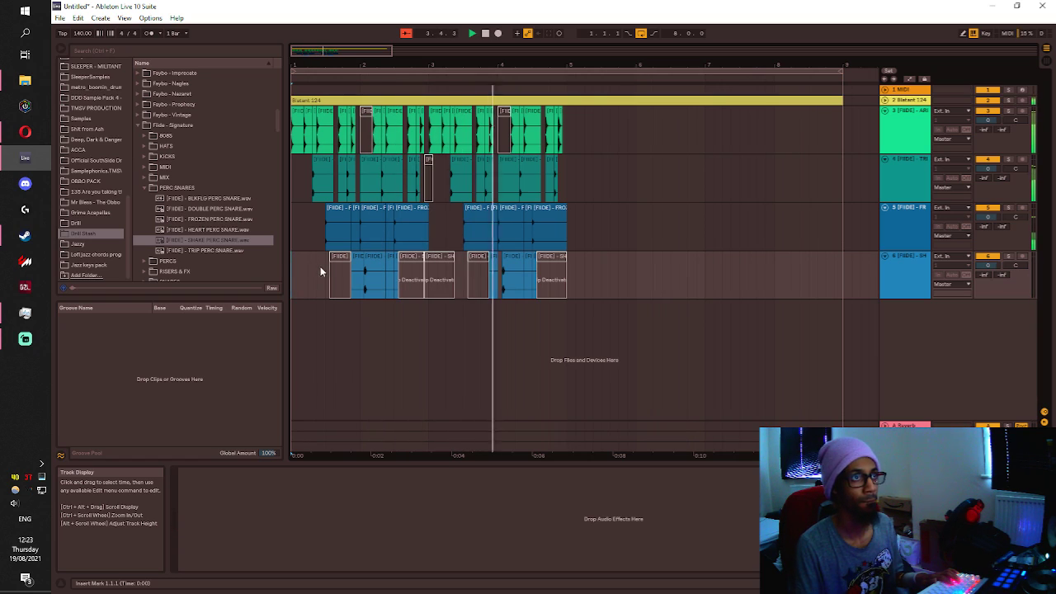
Duplicate the four-bar pattern on all four drum tracks into bars 5 to 8 and play it from bar 1.
key("space")
key("space")
left_click(482, 260)
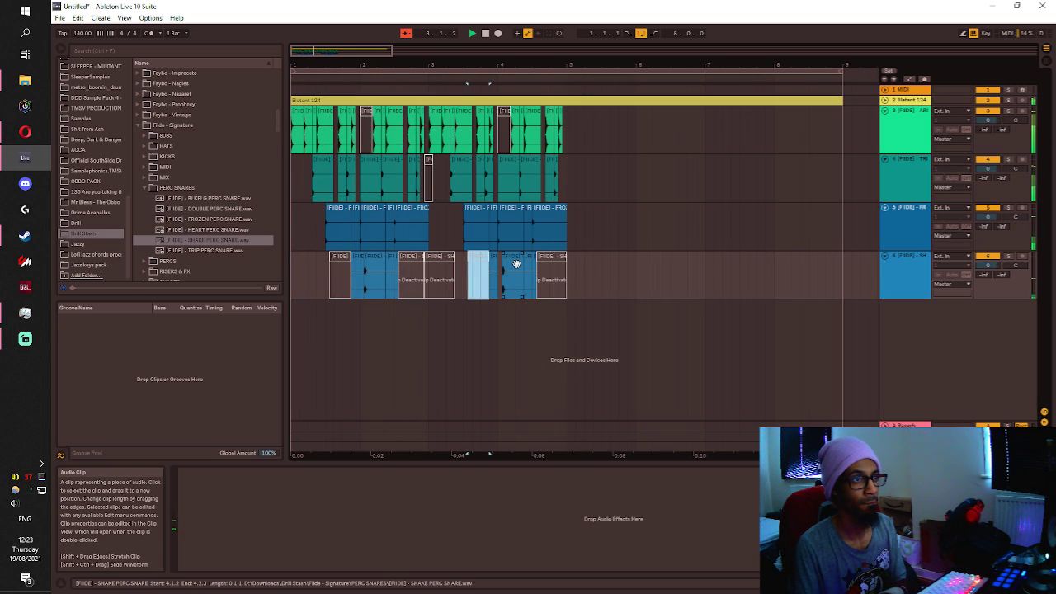
left_click(515, 264)
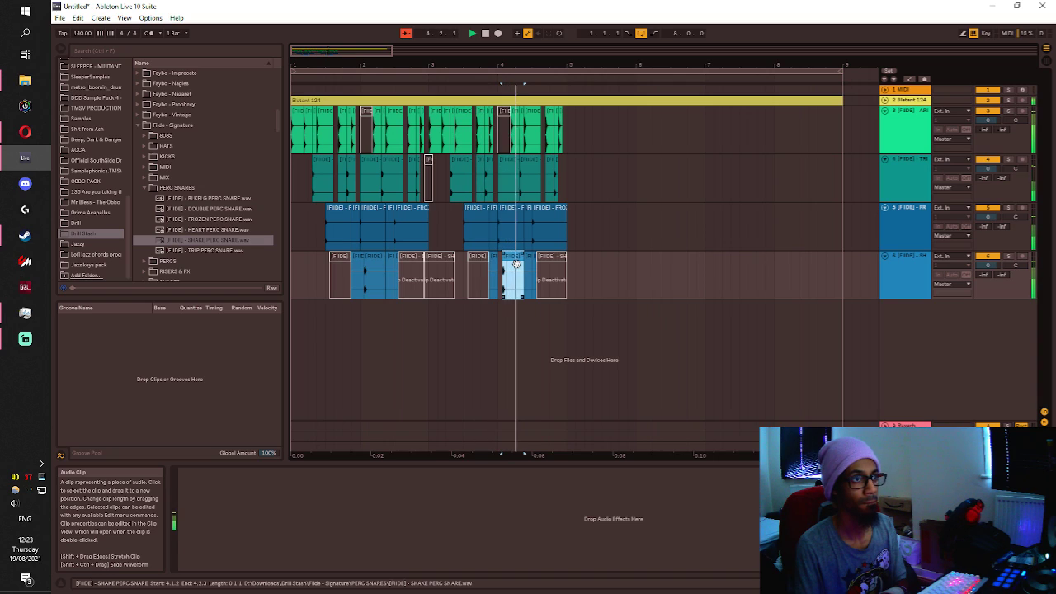
key("space")
left_click_drag(568, 272, 265, 146)
key("ctrl+d")
left_click(297, 136)
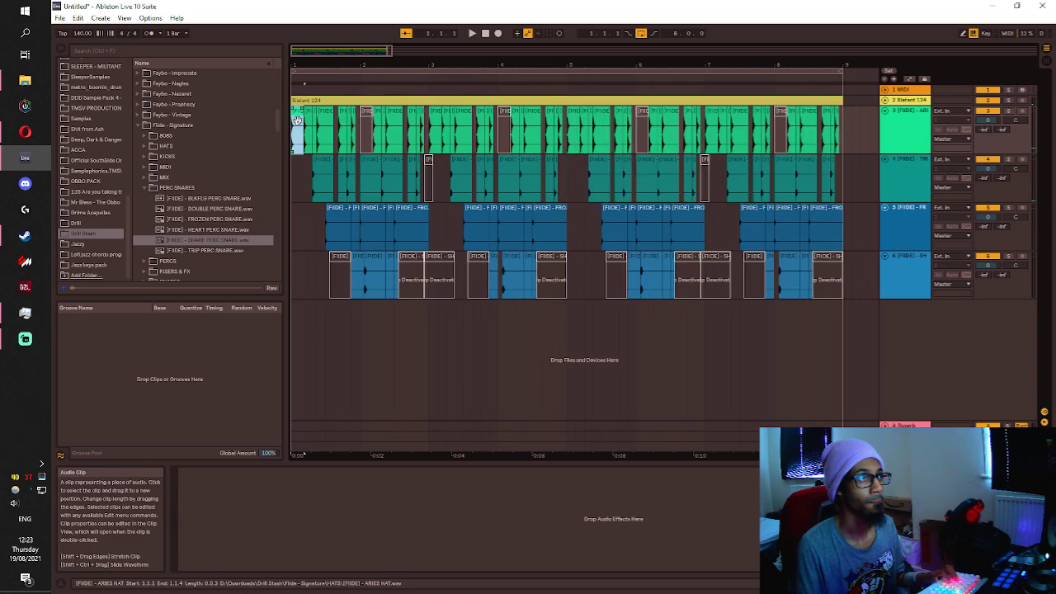
key("space")
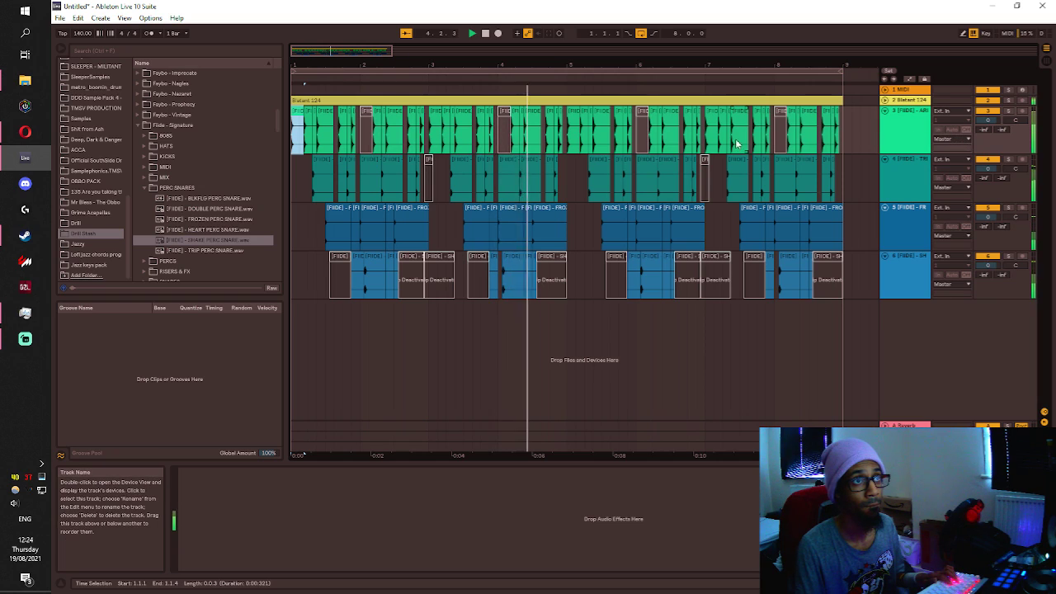
Try an ARIES HAT roll of about 54 ms slices from 4.4.3 to bar 5, play it, and undo the roll.
scroll(567, 136, "up", 8)
left_click_drag(567, 140, 576, 145)
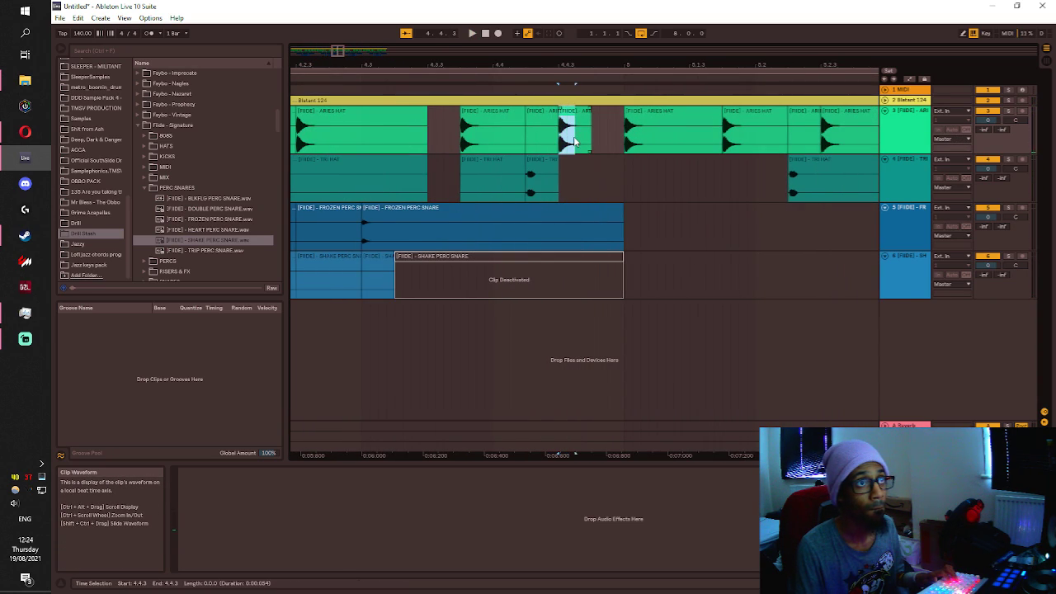
key("ctrl+d")
left_click(493, 158)
key("space")
key("space")
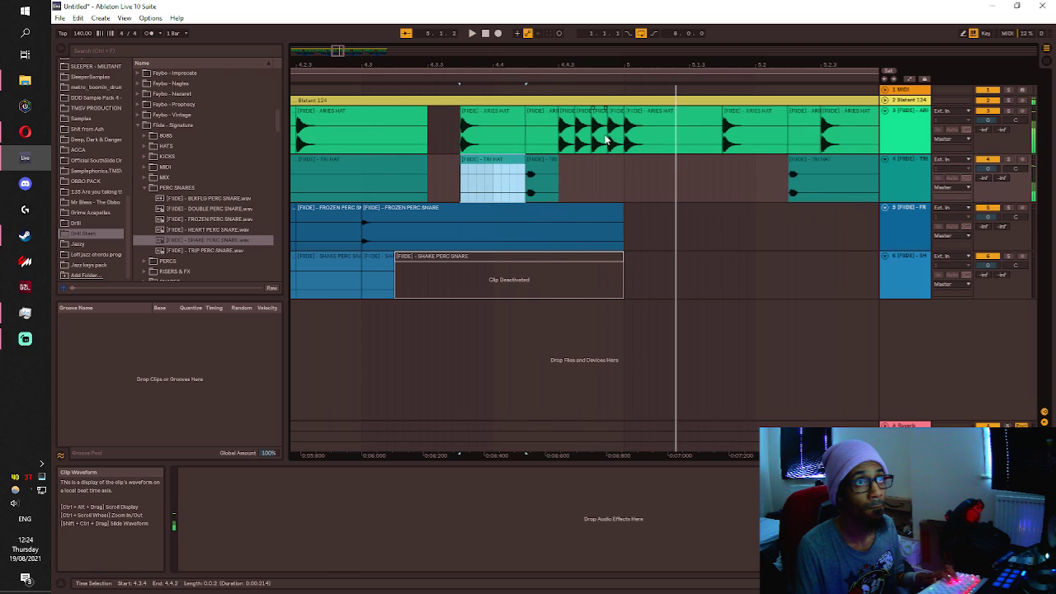
key("ctrl+z")
scroll(590, 138, "up", 2)
key("ctrl+z")
key("ctrl+z")
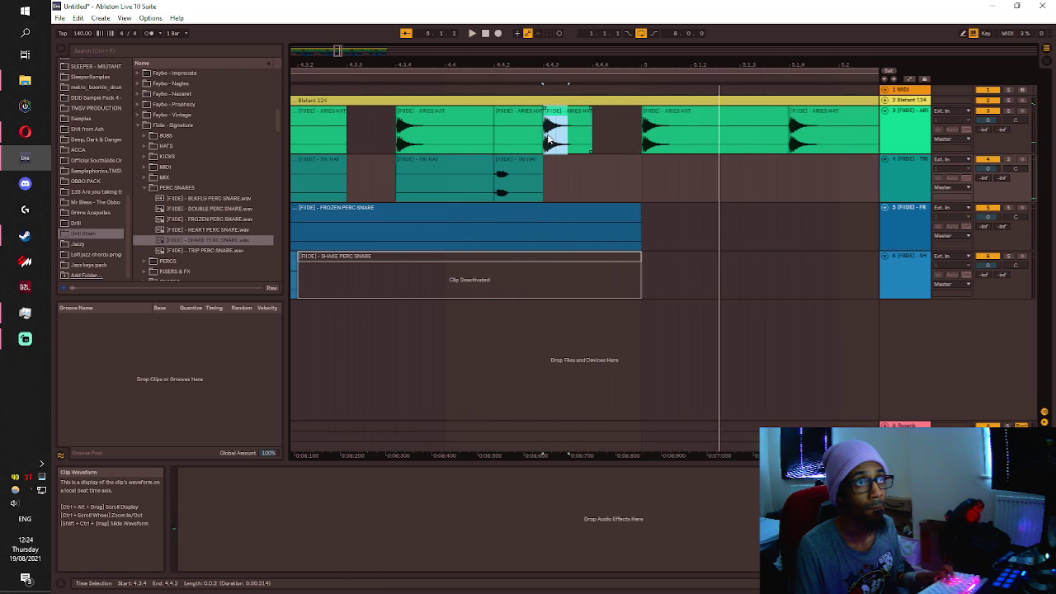
Build a faster ARIES HAT roll by repeating a slice of about 27 ms from 4.4.3 up to bar 5, and play it.
left_click(548, 139)
scroll(547, 139, "up", 2)
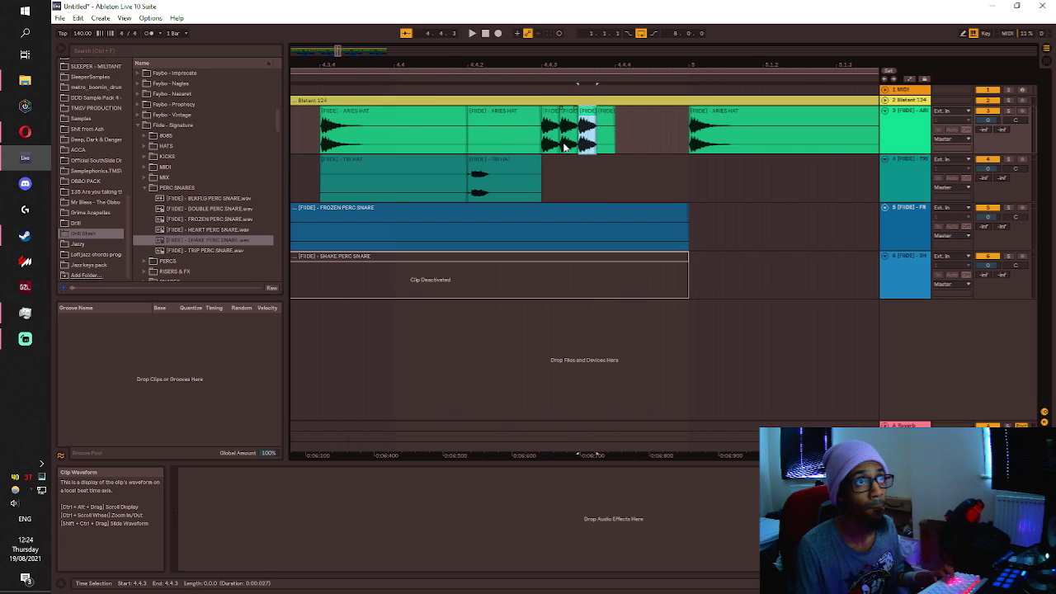
scroll(564, 143, "down", 2)
key("ctrl+d")
key("ctrl+d")
key("ctrl+d")
key("ctrl+d")
key("ctrl+d")
left_click(447, 160)
key("space")
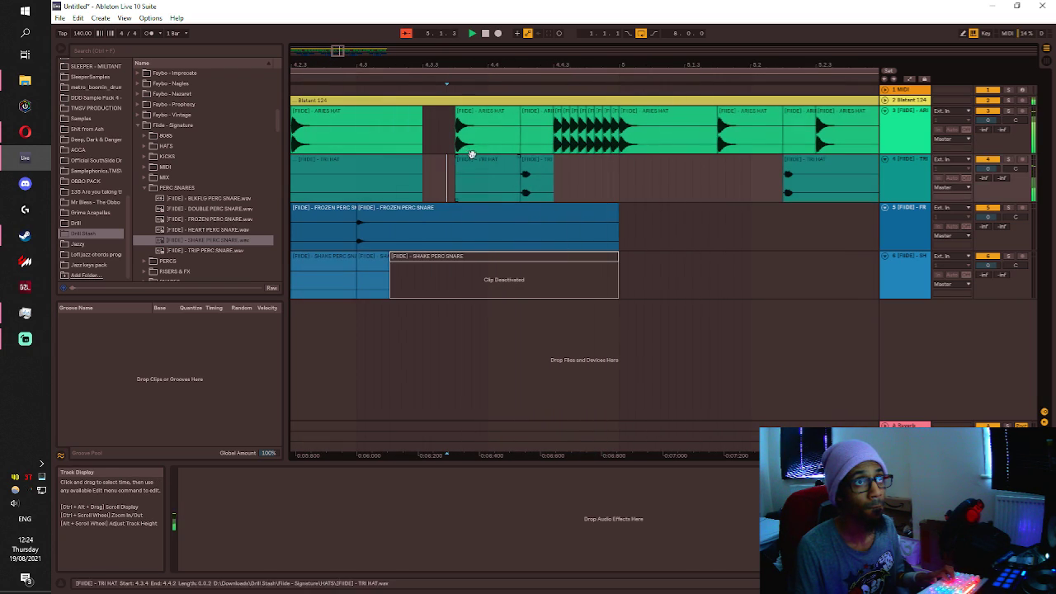
Listen to the pattern across the start of bar 5 and examine the ARIES HAT roll leading into it.
scroll(470, 154, "down", 3)
left_click(476, 162)
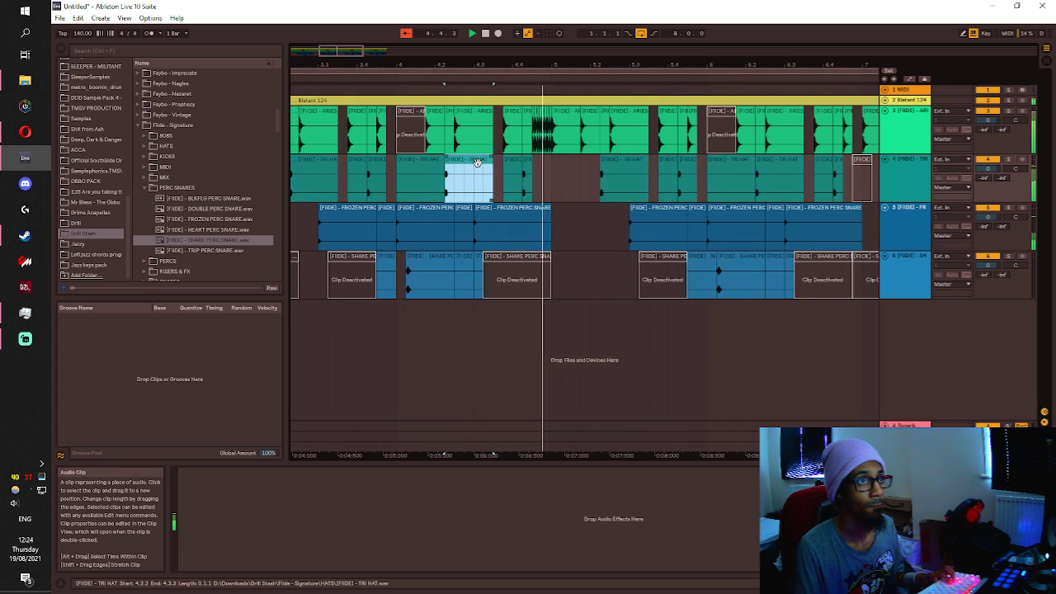
scroll(485, 124, "up", 3)
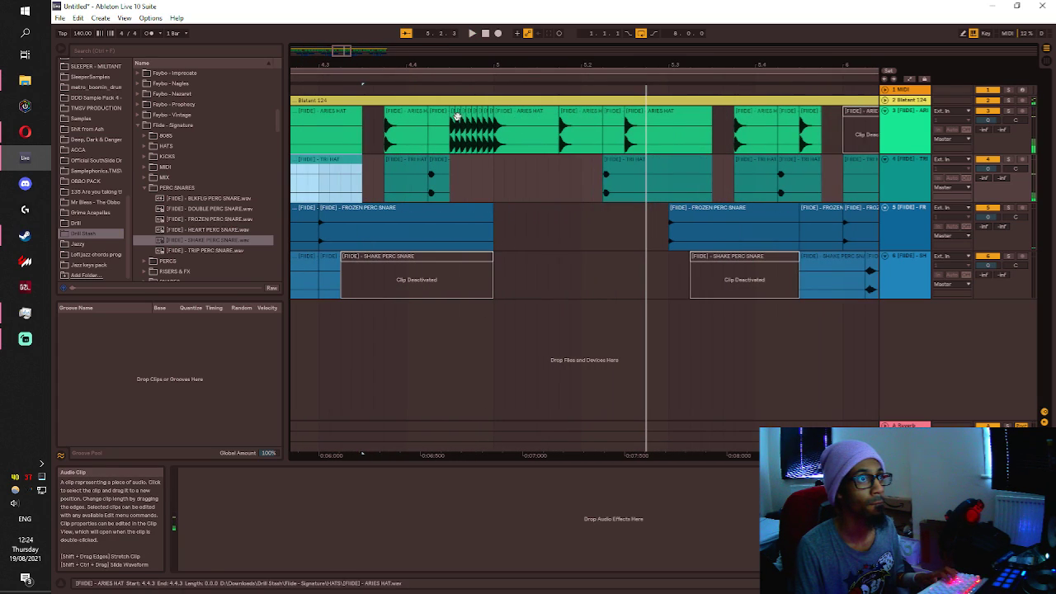
left_click(457, 116)
key("space")
left_click_drag(452, 114, 491, 120)
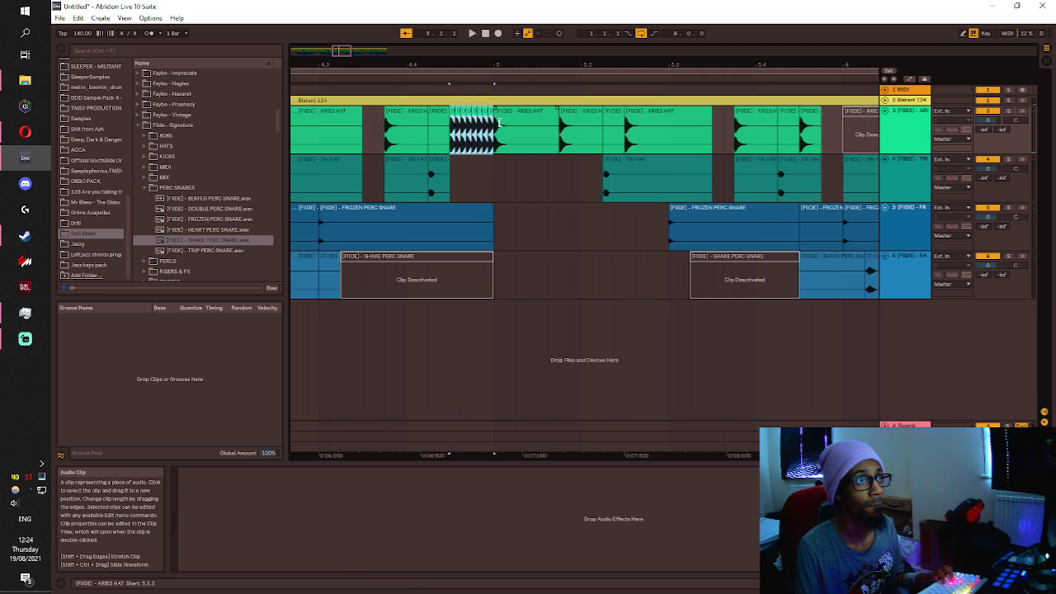
Examine the hats at the end of bar 8 and play the looped eight-bar pattern.
scroll(499, 122, "down", 5)
scroll(641, 130, "up", 2)
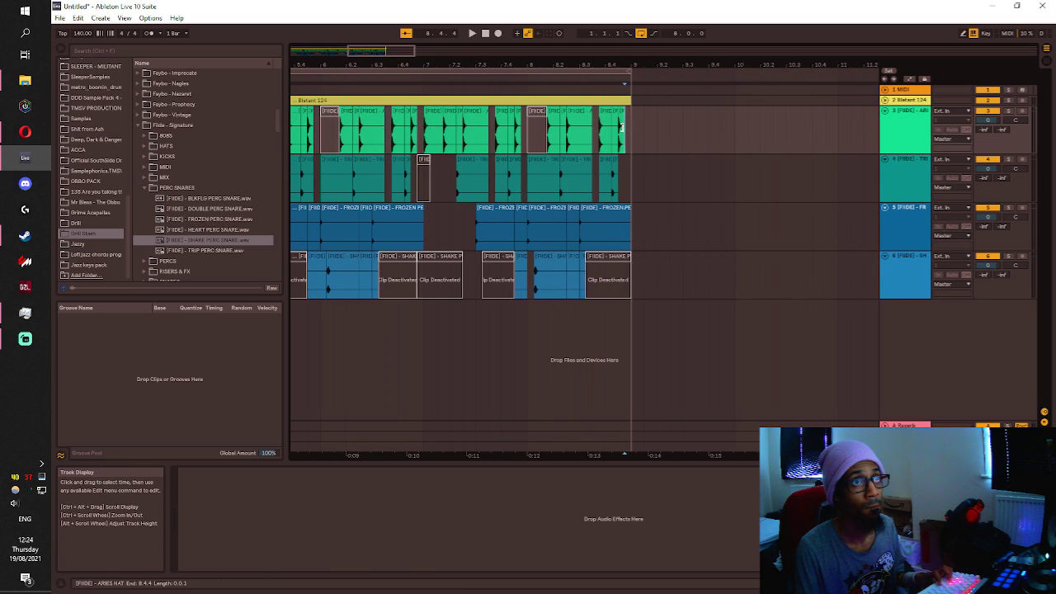
scroll(626, 128, "up", 3)
left_click(566, 153)
key("space")
scroll(625, 140, "down", 6)
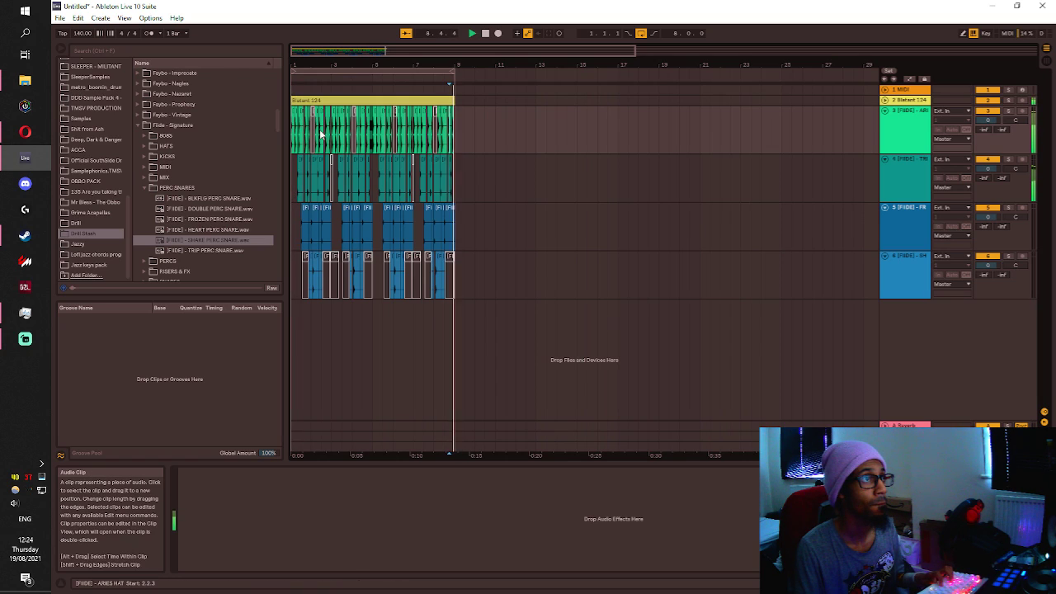
scroll(321, 139, "up", 3)
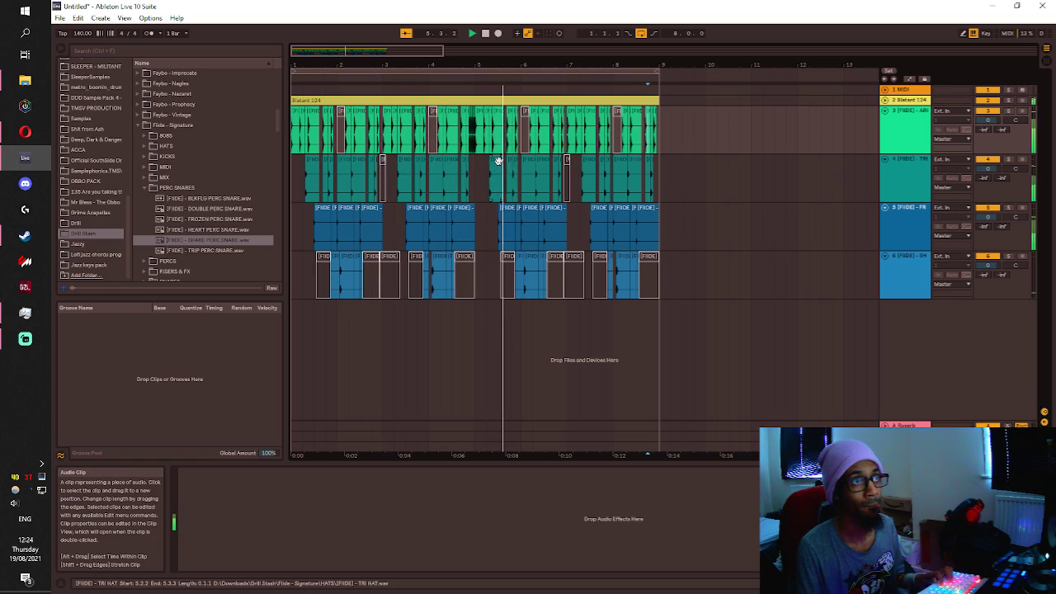
left_click(656, 290)
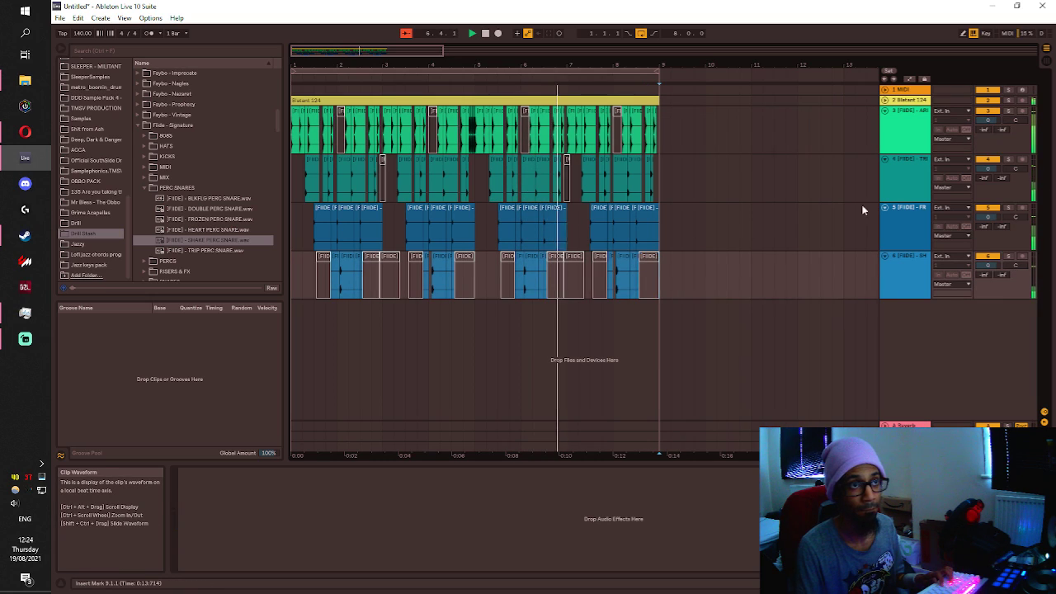
Lower the volume of the four drum tracks together and of the unfolded melody track to -6.0 dB.
left_click(905, 132)
left_click(908, 256, "shift")
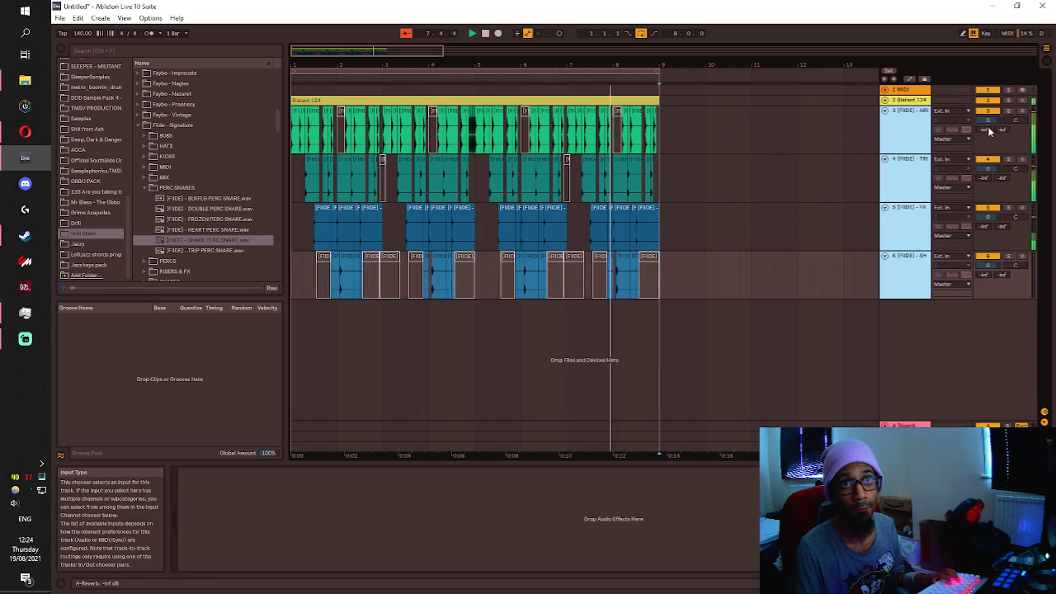
left_click_drag(988, 120, 988, 140)
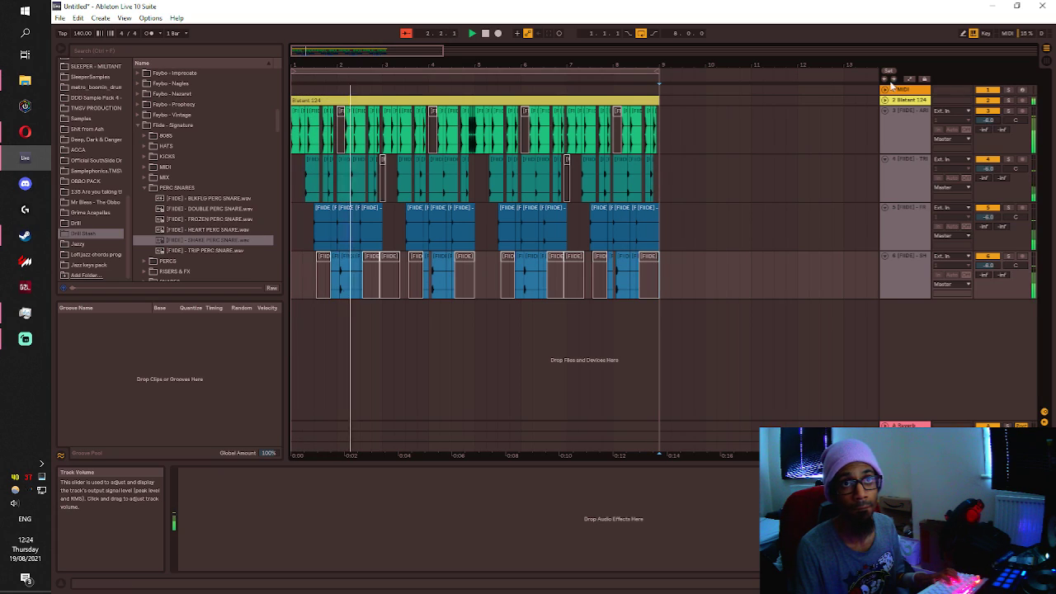
left_click(886, 100)
left_click_drag(987, 110, 988, 108)
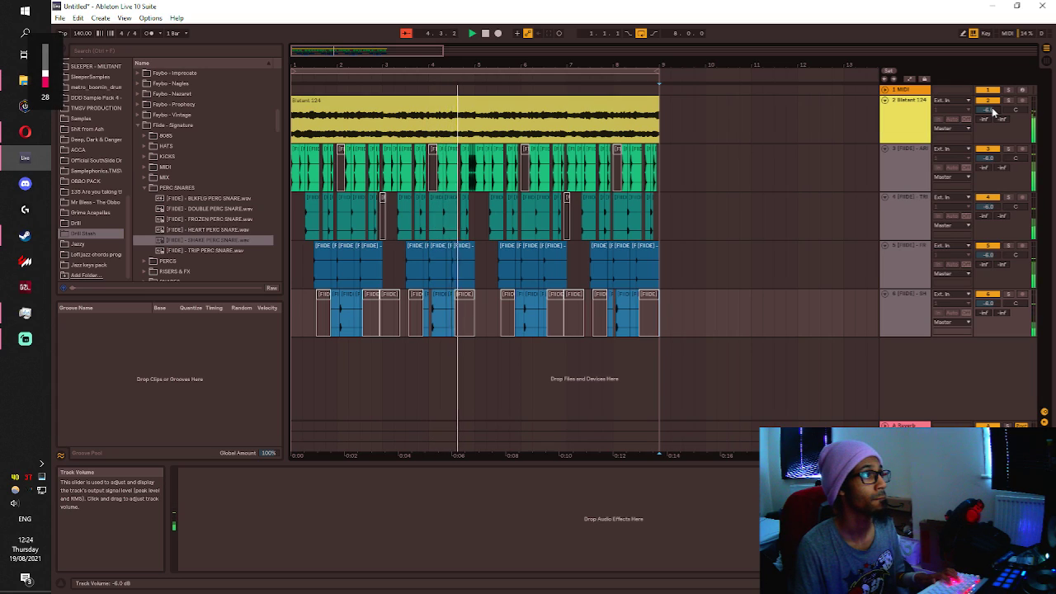
Duplicate the whole eight-bar arrangement of melody and drums into bars 9 to 16.
left_click(633, 276)
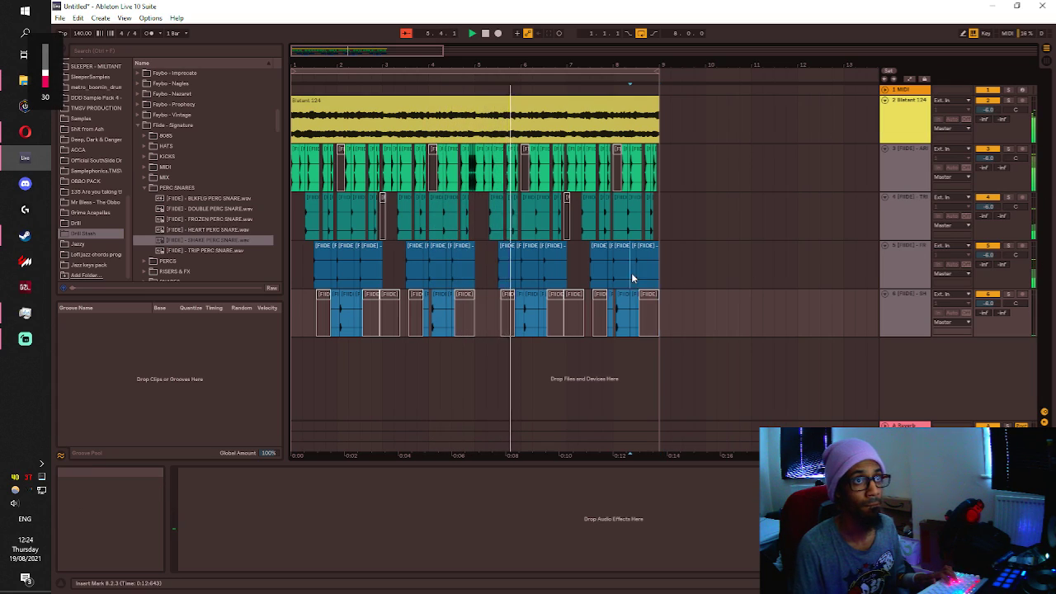
left_click(659, 318)
key("ctrl+a")
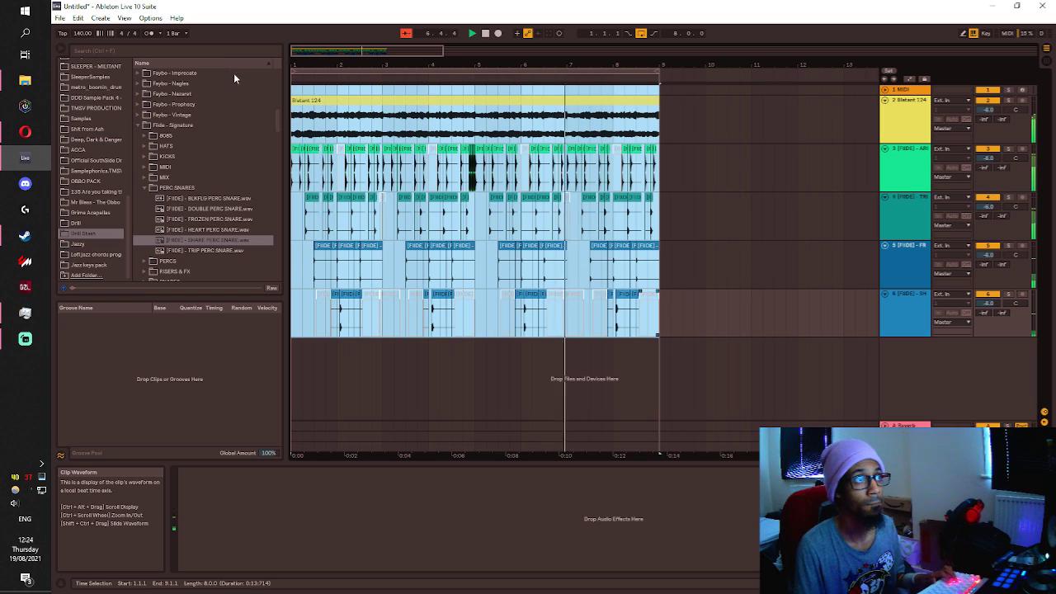
key("ctrl+d")
Delete all hat and perc snare clips from bars 1 to 8, keeping only the melody there.
left_click_drag(358, 66, 421, 41)
left_click(498, 333)
left_click_drag(497, 333, 277, 162)
key("Delete")
Move the eight-bar loop to start at 9.1.1 and play the drum section.
left_click_drag(494, 72, 700, 72)
left_click_drag(290, 72, 476, 175)
scroll(476, 174, "down", 2)
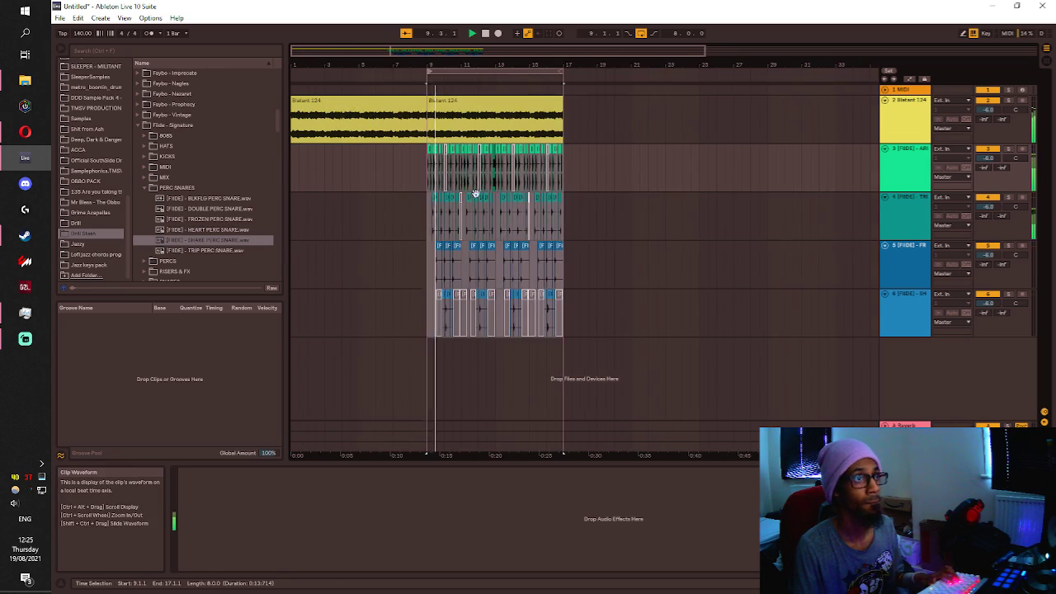
left_click(580, 281)
left_click_drag(452, 50, 430, 53)
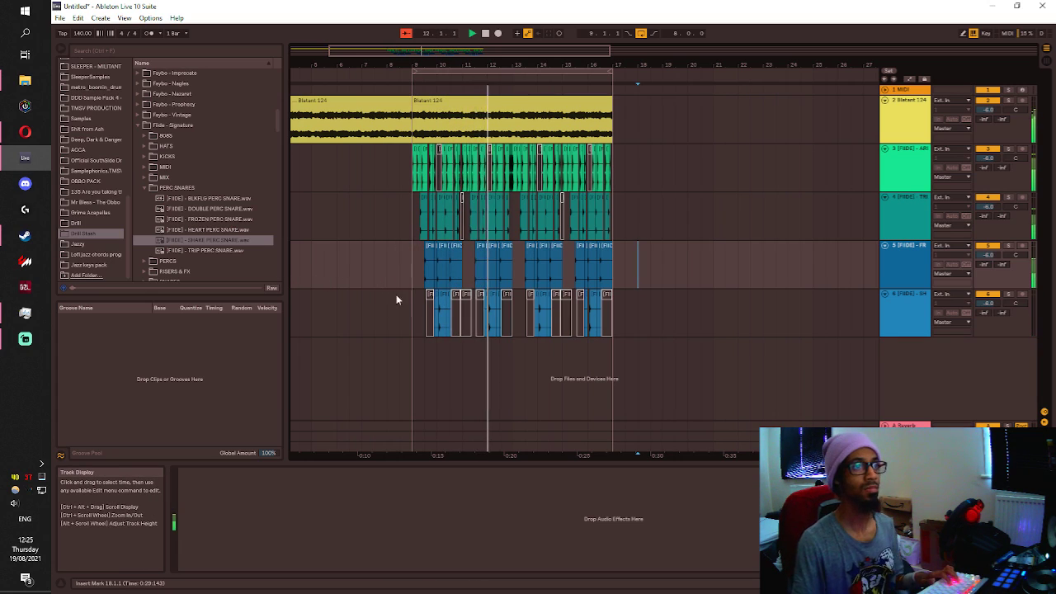
key("alt+Tab")
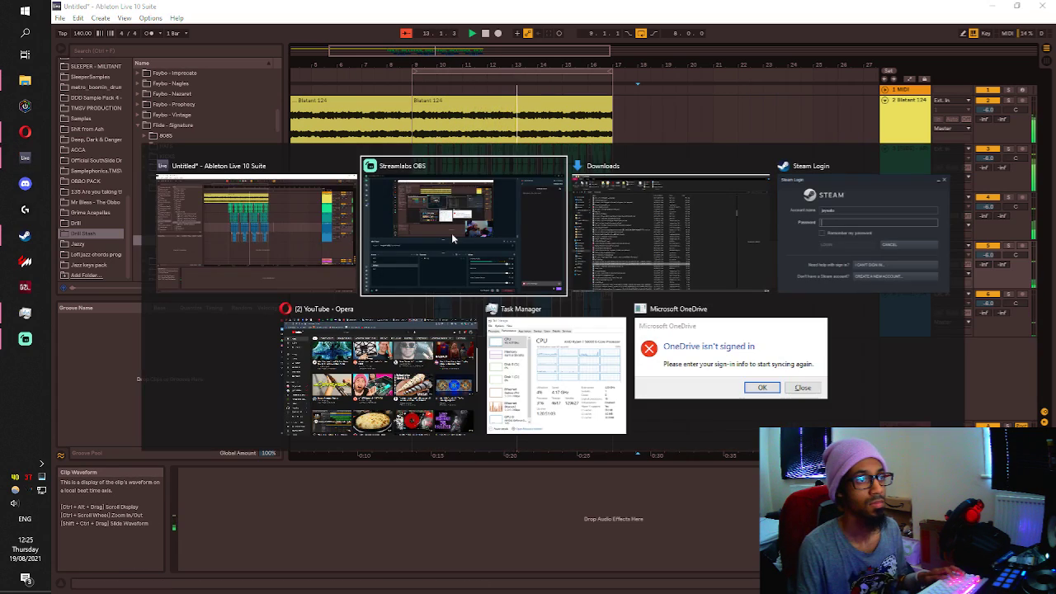
key("alt+Tab")
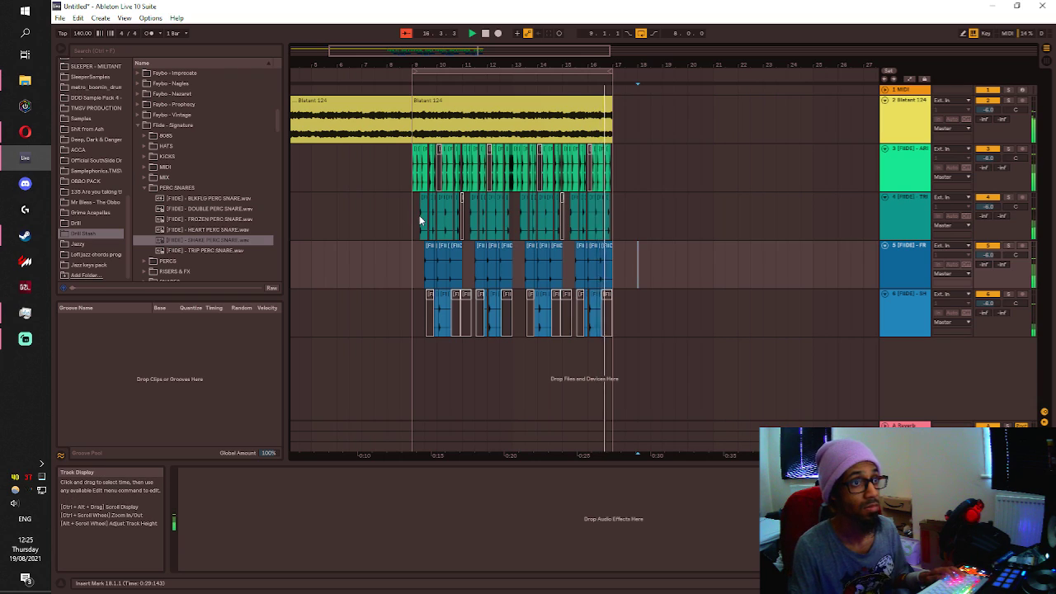
Audition the samples in the KICKS folder and place the PBF KICK on a new track at 9.1.1.
left_click(150, 188)
left_click(145, 156)
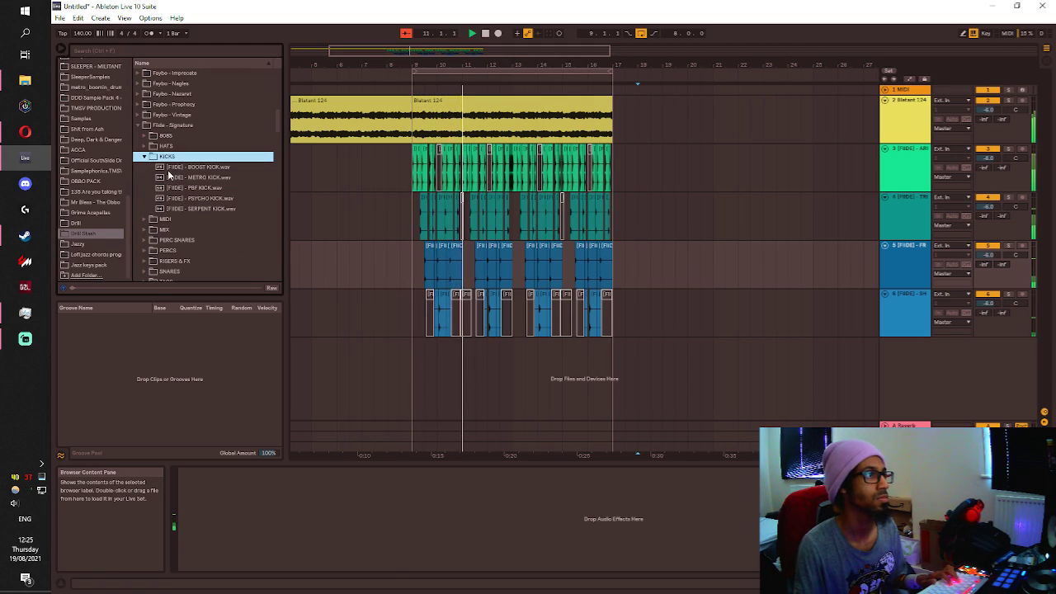
key("Down")
key("Down")
key("Down")
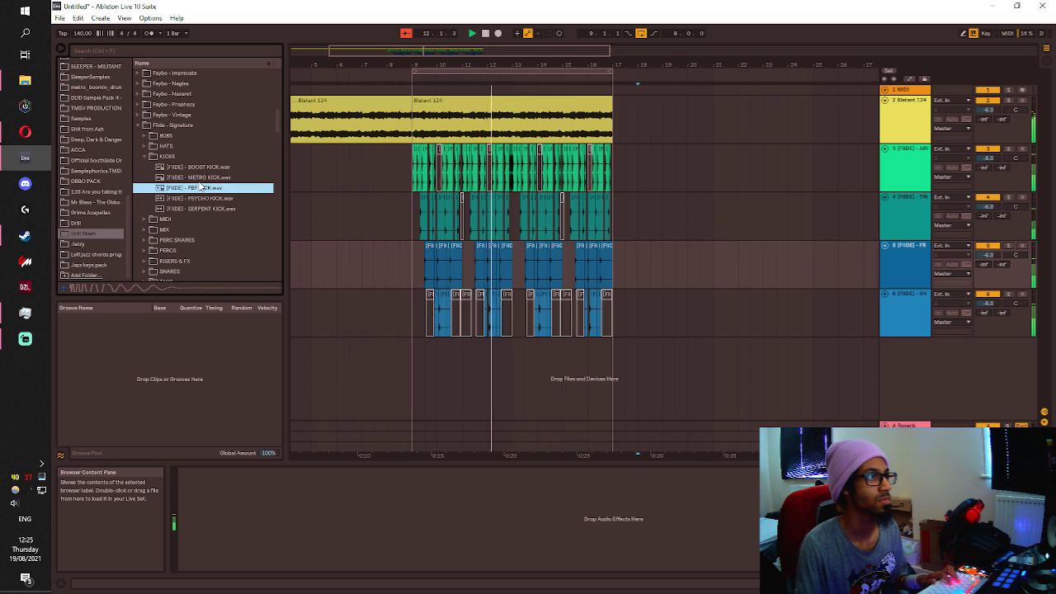
left_click_drag(185, 190, 414, 363)
scroll(414, 363, "up", 2)
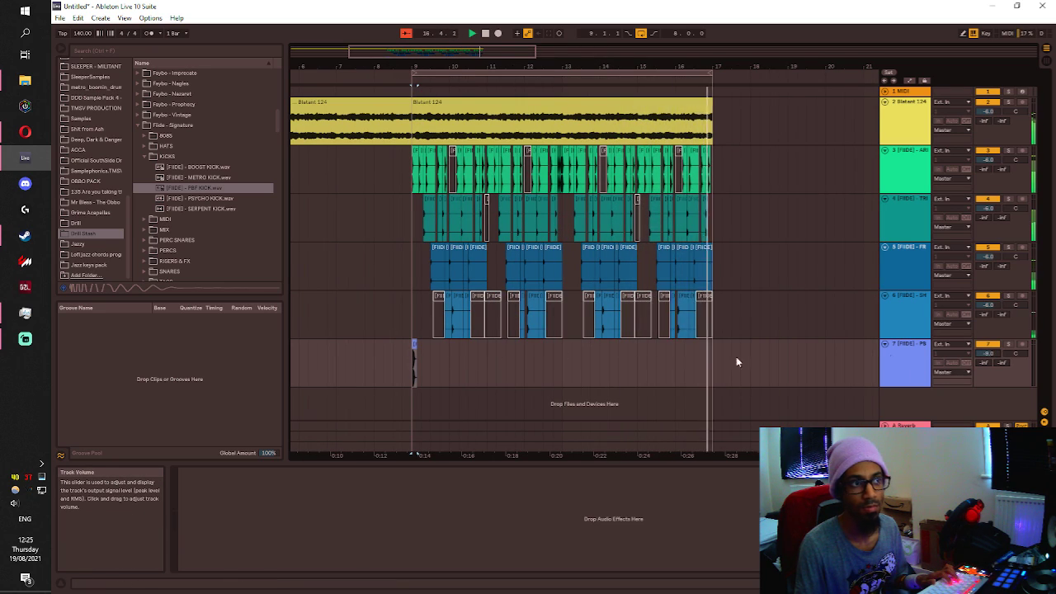
Copy the PBF KICK to 9.2.3, add a duplicate directly behind it, and play into bar 9.
scroll(412, 357, "up", 3)
mouse_move(399, 350)
left_mouse_down()
mouse_move(604, 353)
mouse_move(593, 346)
left_mouse_up()
scroll(607, 350, "up", 2)
key("ctrl+d")
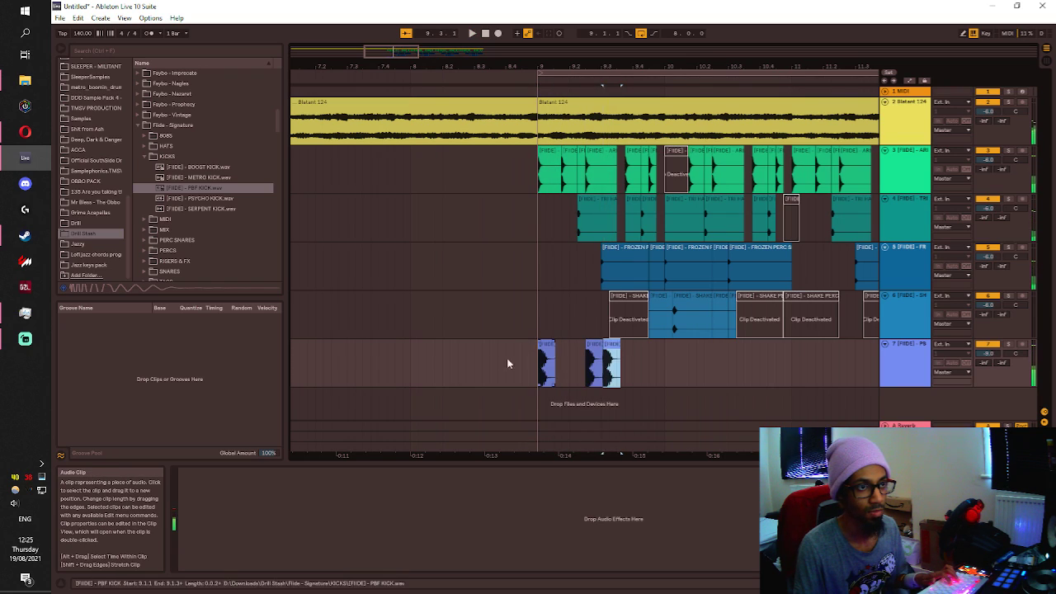
left_click(498, 361)
key("space")
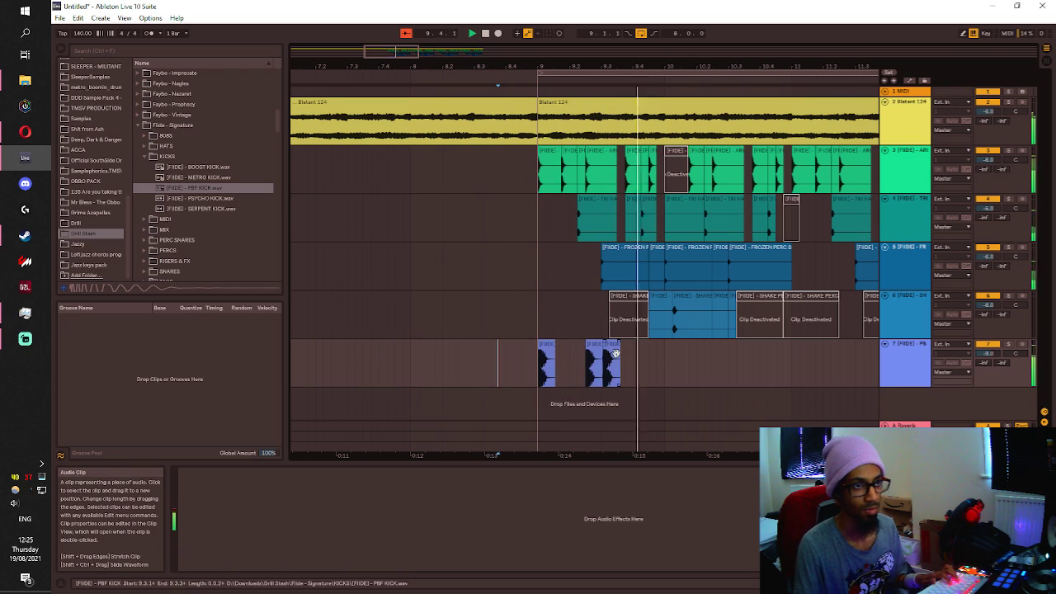
Copy a PBF KICK clip to 10.2.3 and play the kick pattern from bar 9.
left_click_drag(610, 353, 723, 361)
key("space")
left_click(684, 360)
key("space")
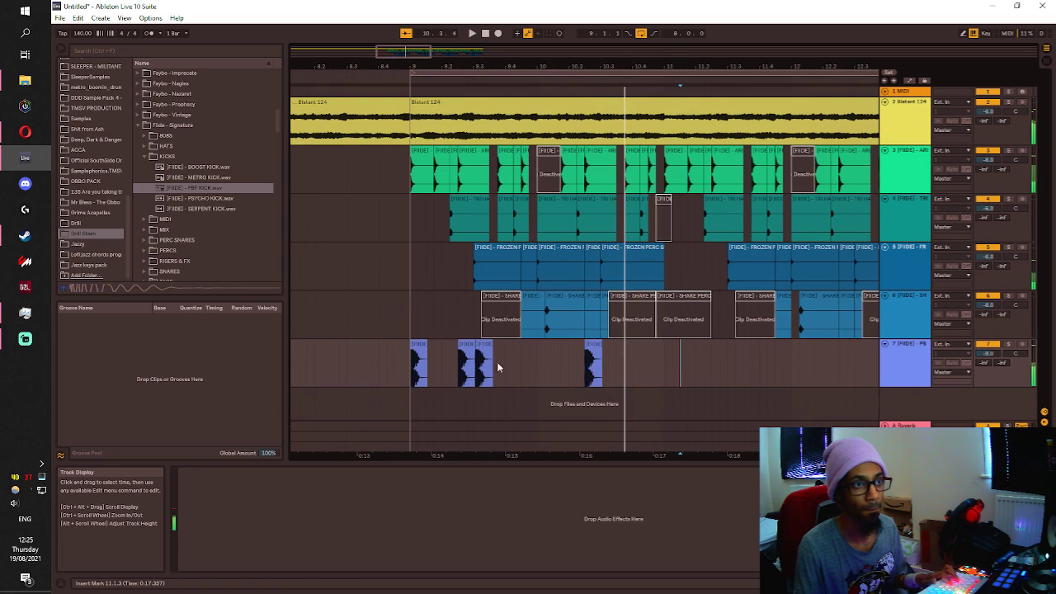
left_click(422, 359)
key("space")
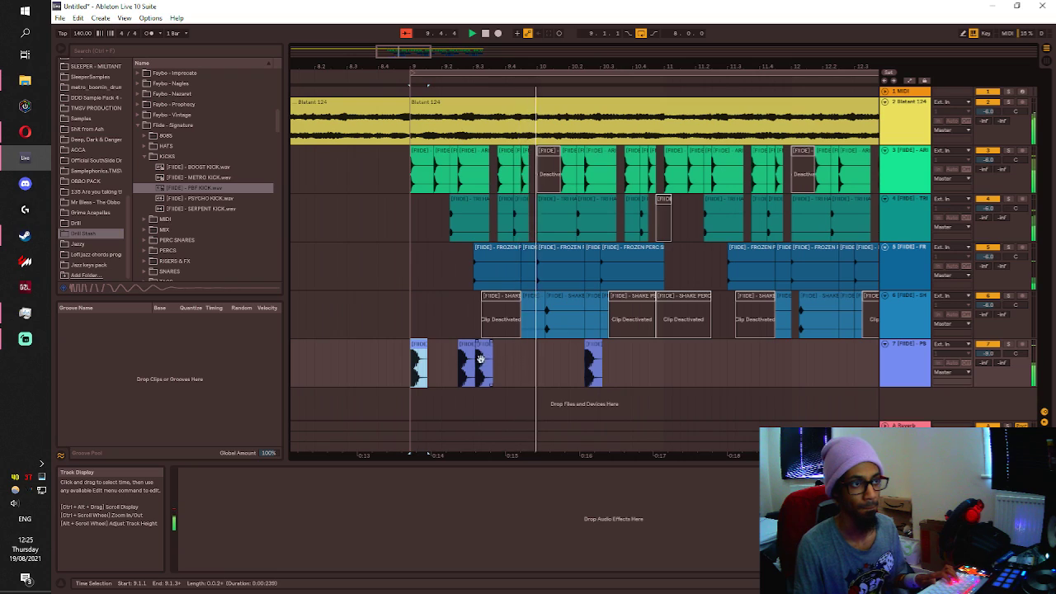
key("space")
key("space")
key("space")
Duplicate the 9.2.3–9.2.4 slice of the PBF KICK directly behind it and reverse the copy.
scroll(569, 354, "up", 3)
left_click(516, 363)
left_click(531, 376)
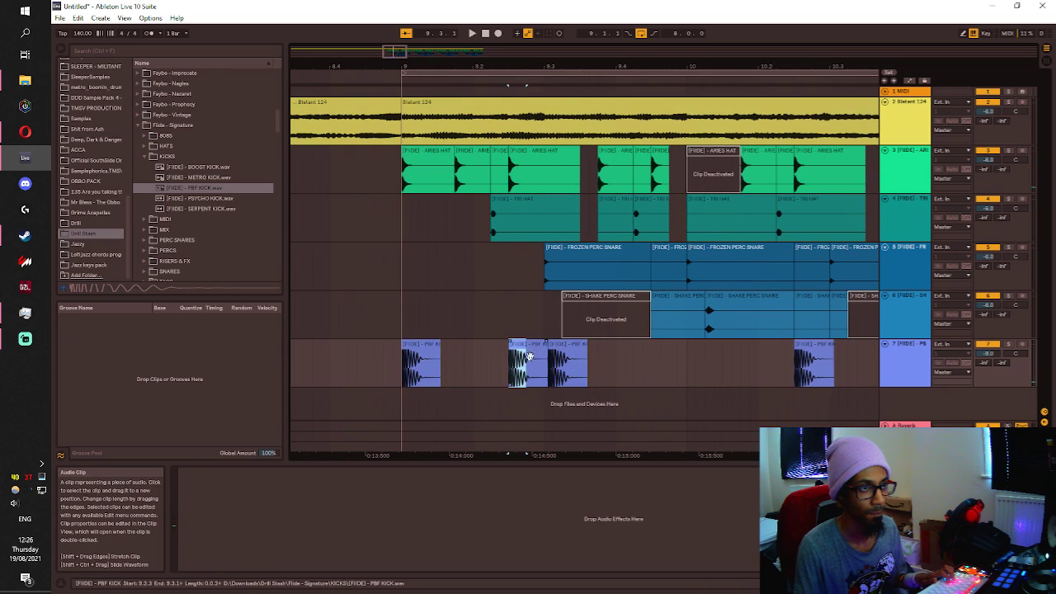
scroll(528, 375, "up", 2)
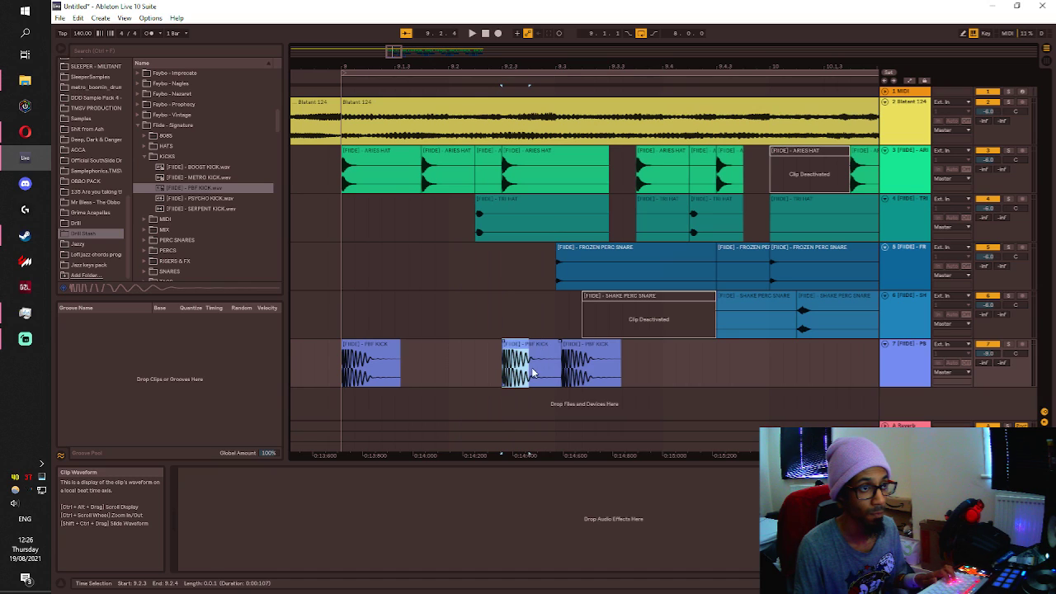
left_click(545, 346)
double_click(549, 346)
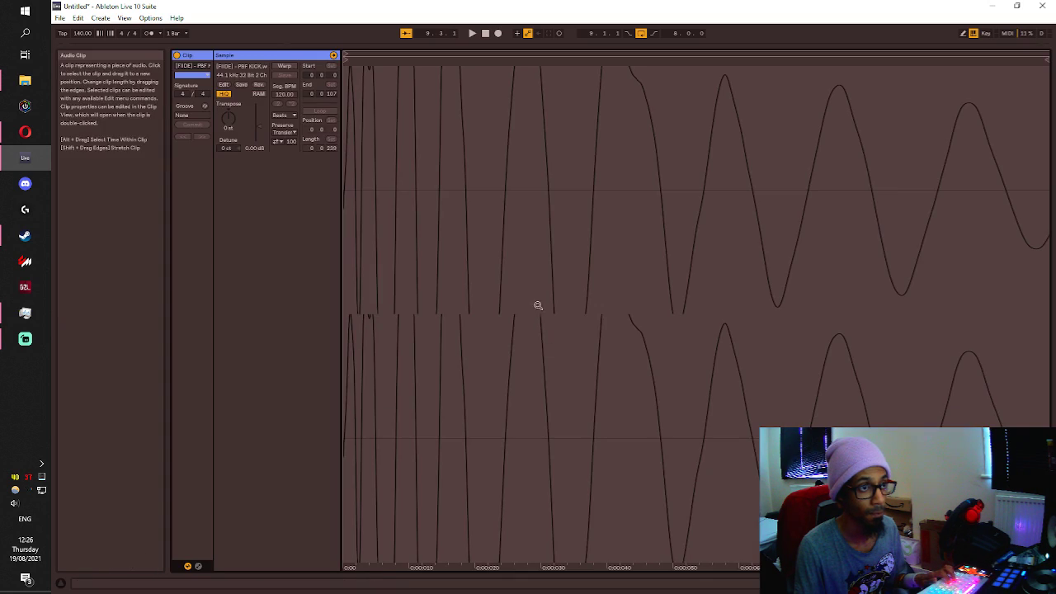
left_click(258, 85)
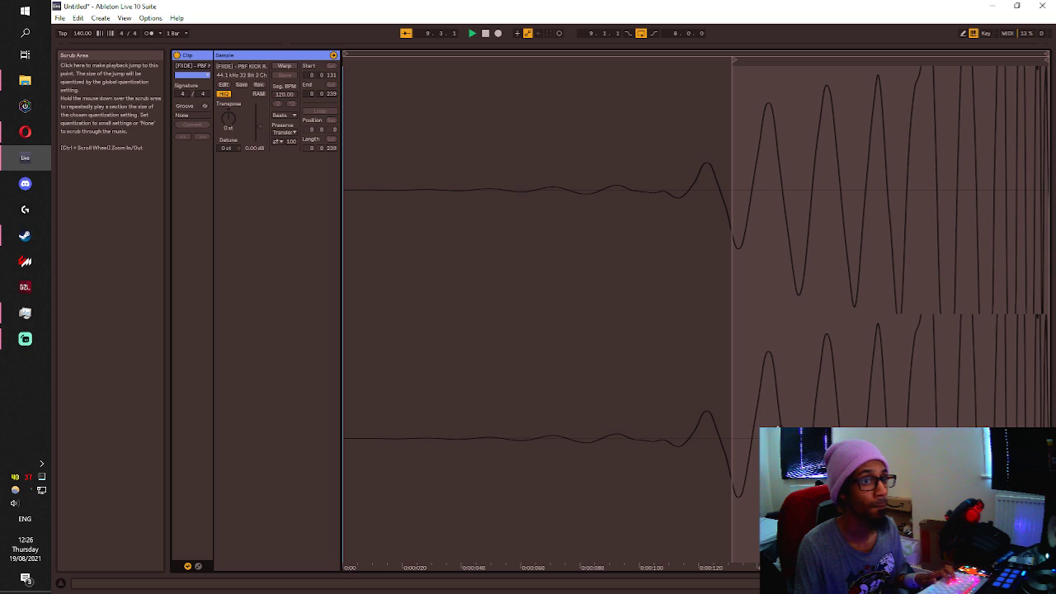
key("shift+Tab")
left_click(402, 363)
key("space")
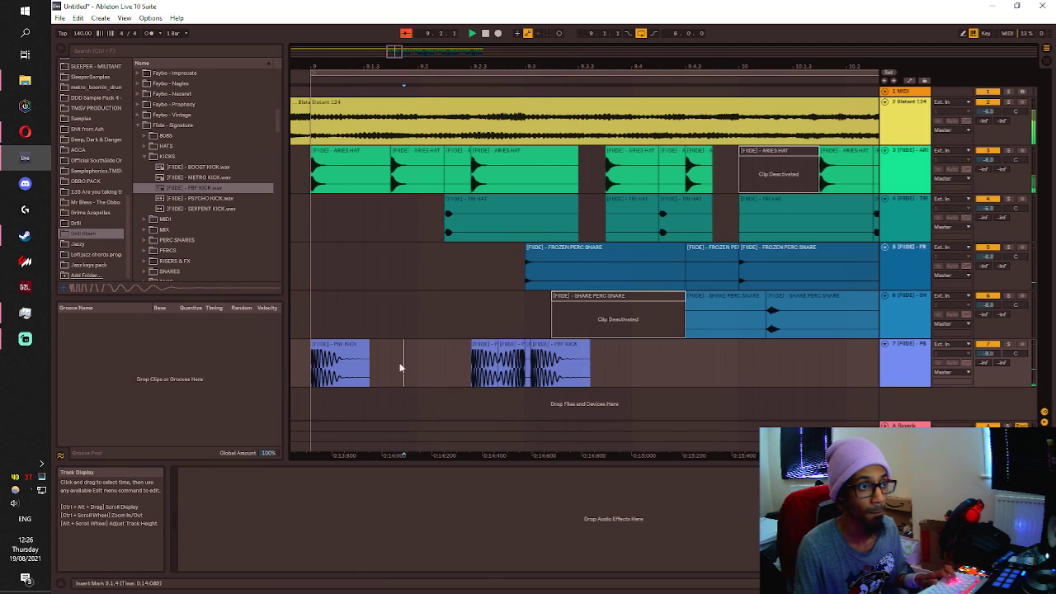
Move the kick that follows the reversed slice to 9.3.1 and play the pattern.
scroll(521, 349, "up", 3)
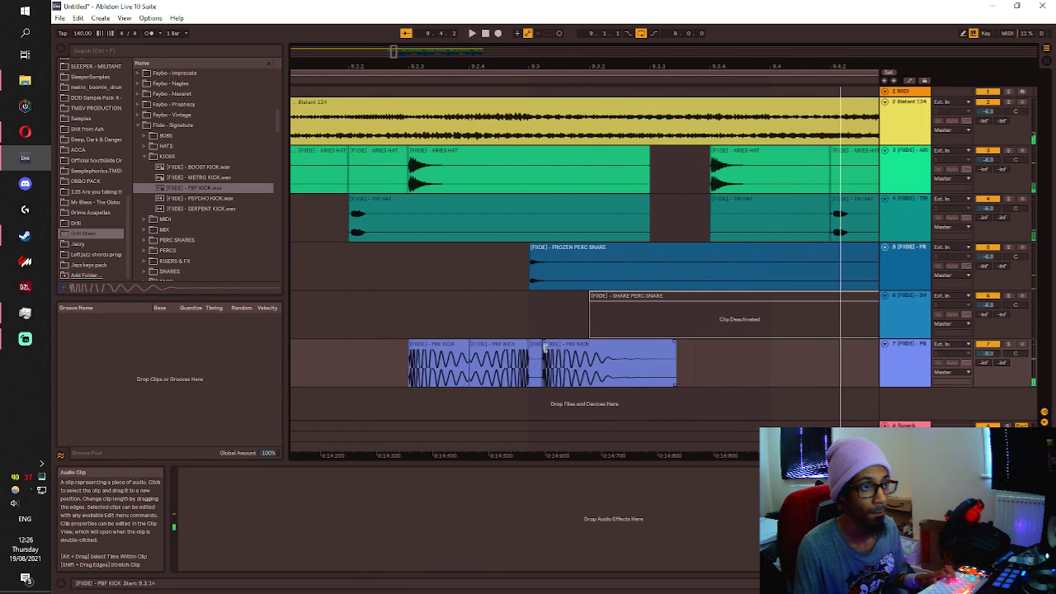
left_click(544, 348)
scroll(458, 357, "down", 3)
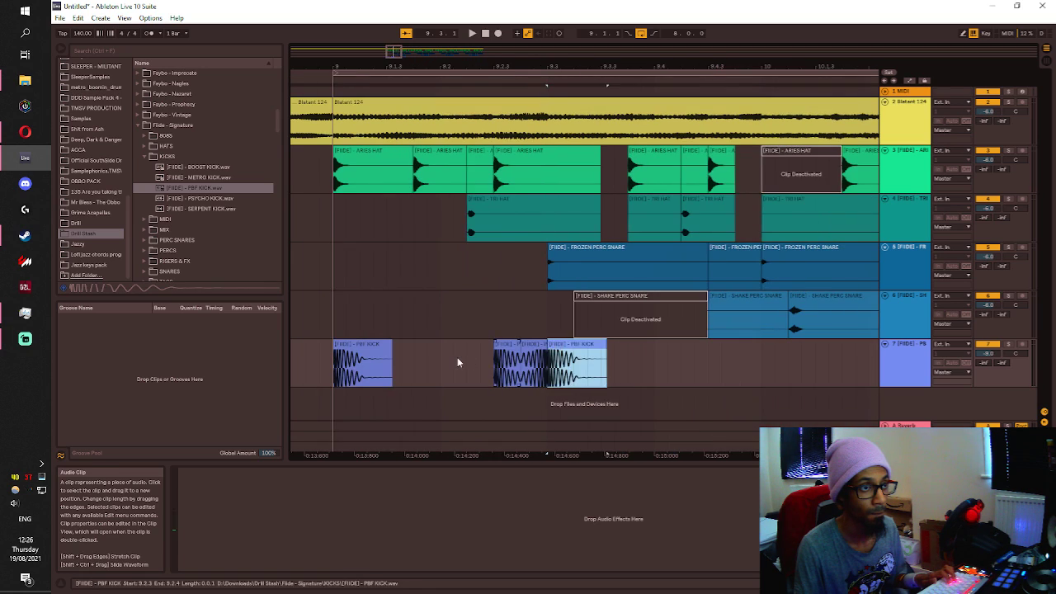
left_click(464, 356)
scroll(462, 356, "down", 1)
key("space")
key("space")
left_click(423, 359)
key("space")
left_click(512, 357)
key("space")
Copy PBF KICK clips to 10.3.1, 10.3.4 and 10.4.3, playing back the pattern while placing them.
scroll(512, 358, "down", 2)
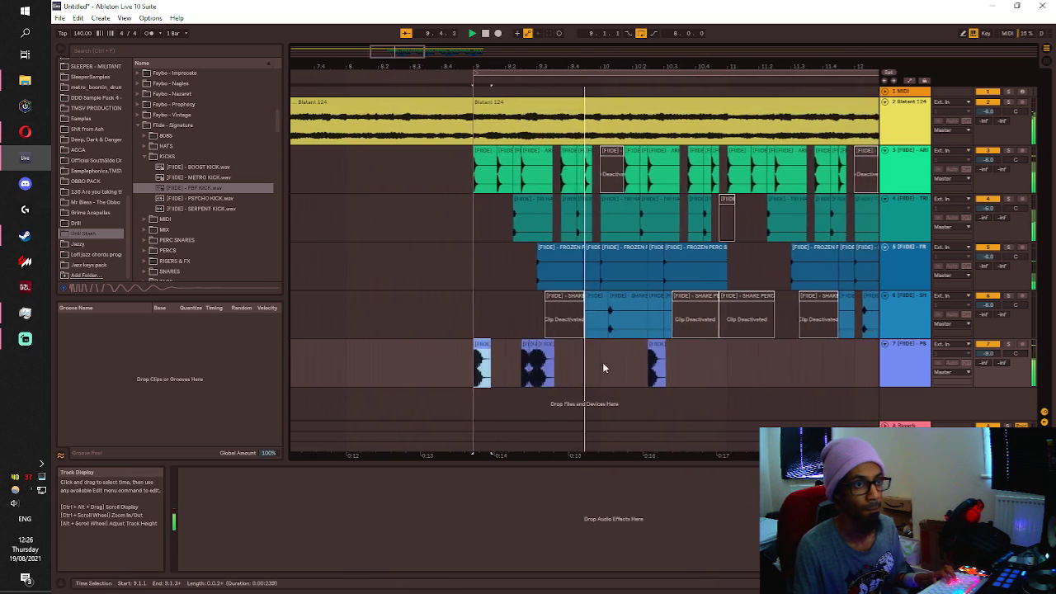
key("space")
mouse_move(566, 346)
left_mouse_down()
mouse_move(619, 352)
mouse_move(562, 355)
mouse_move(640, 354)
left_mouse_up()
left_click(545, 355)
key("space")
scroll(610, 354, "up", 2)
key("space")
left_click(525, 359)
key("space")
key("space")
key("space")
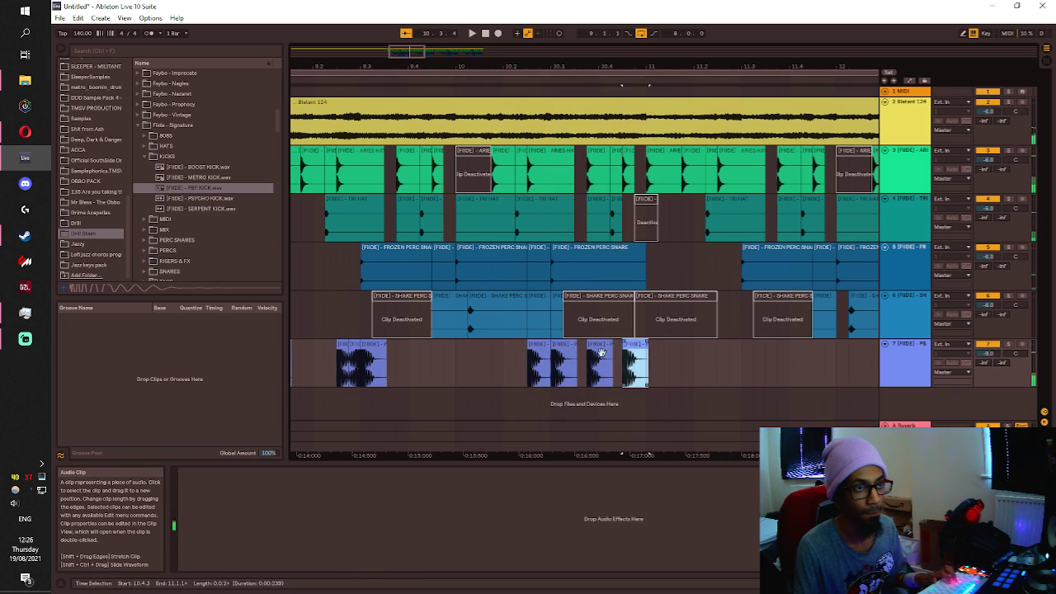
key("space")
Duplicate the two-bar kick pattern from 9.1.1 to 11.1.1 directly behind itself and play the transition into bar 11.
left_click(645, 370)
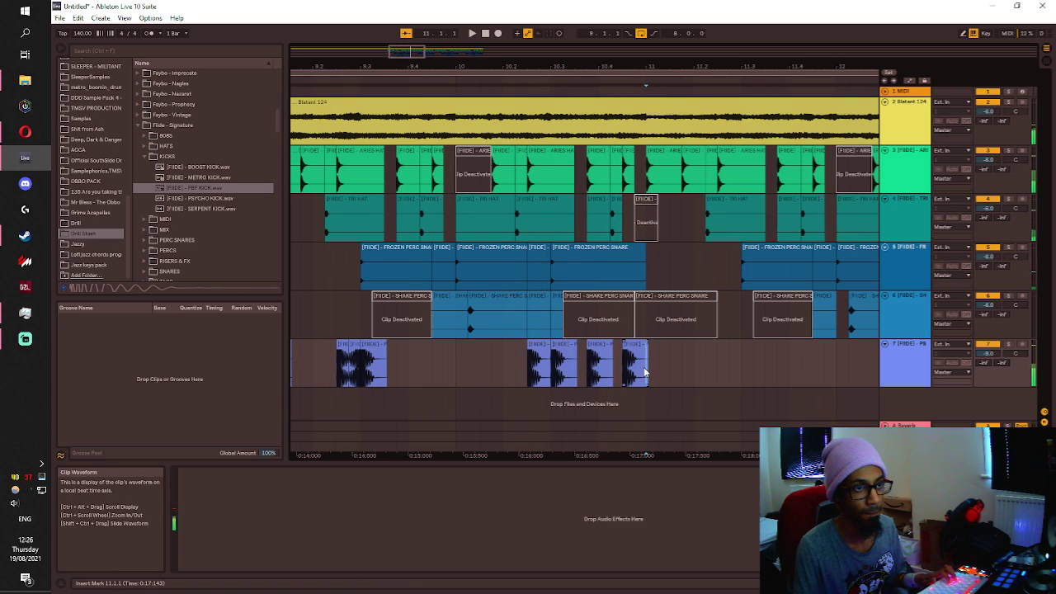
scroll(644, 370, "down", 2)
left_click_drag(642, 371, 476, 371)
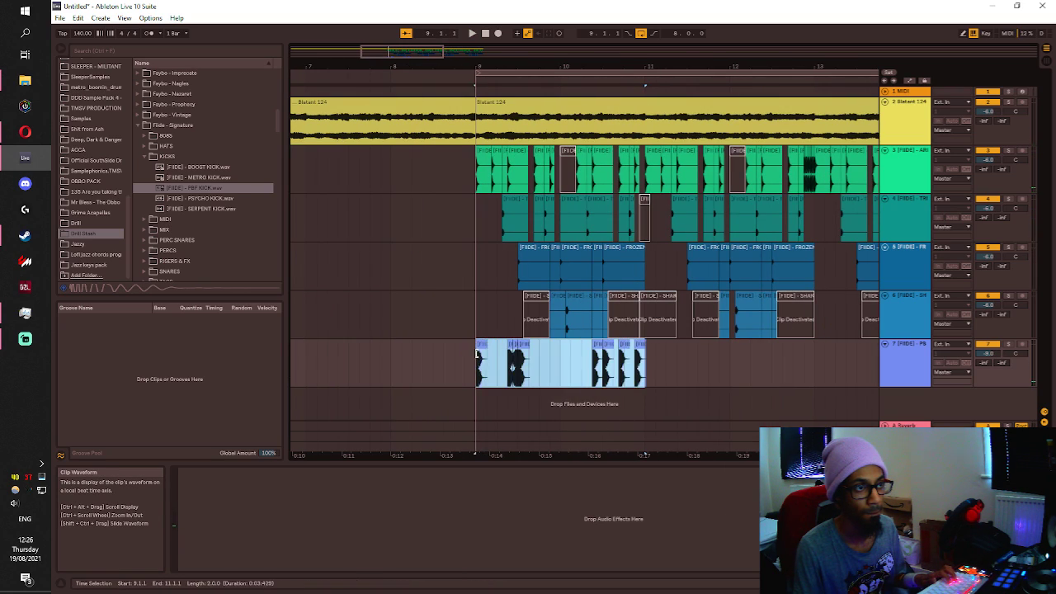
key("ctrl+d")
left_click(515, 345)
scroll(643, 369, "up", 5)
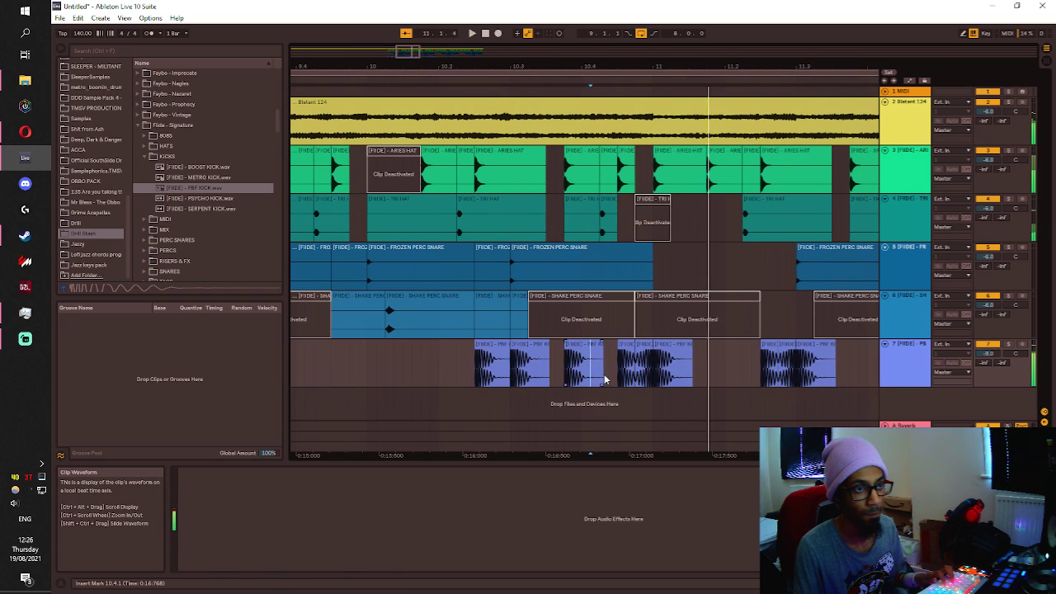
scroll(605, 379, "down", 5)
key("space")
key("space")
Play the kick pattern from bar 9 and deactivate the reversed kick slice at 11.2.4.
left_click(414, 360)
key("space")
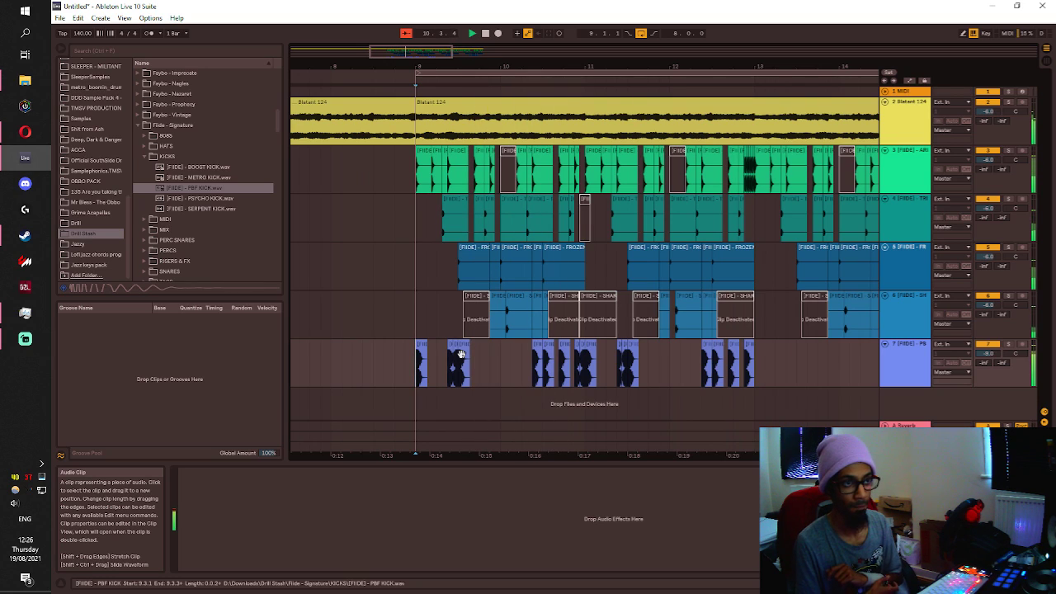
left_click(624, 361)
key("space")
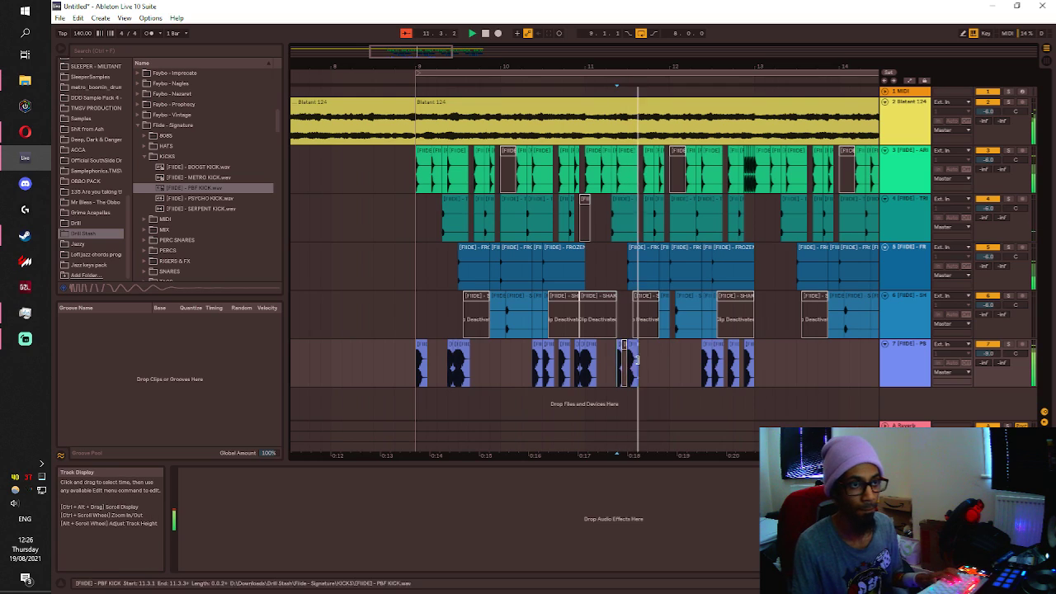
Paste reversed kick slices ahead of 12.3.1 and extend the leading reversed kick back to just before 12.2.1.
left_click(692, 361)
scroll(693, 357, "up", 3)
left_click(707, 364)
key("ctrl+v")
left_click(688, 369)
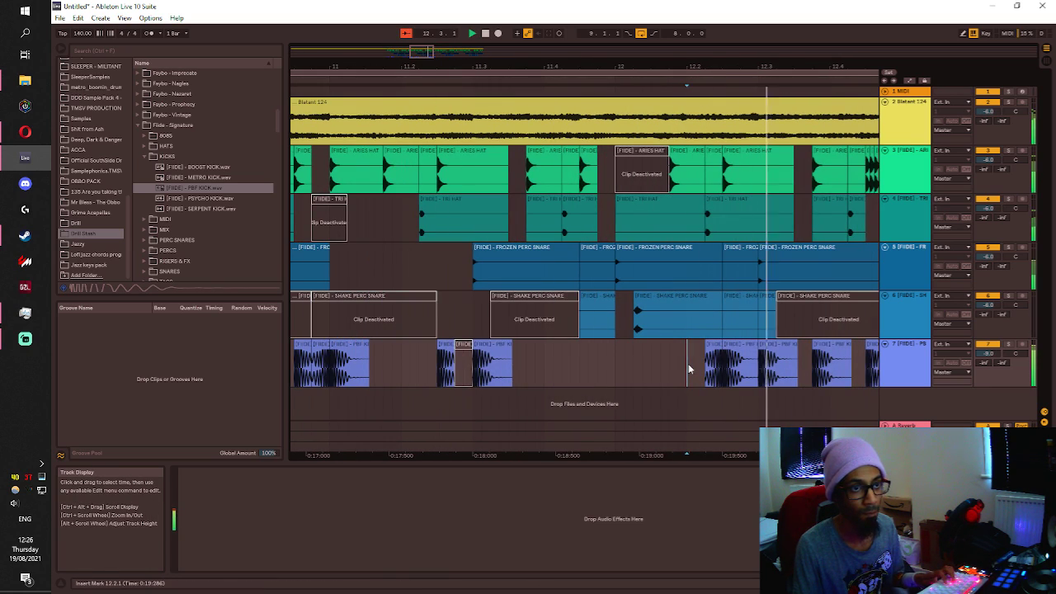
left_click_drag(709, 356, 686, 356)
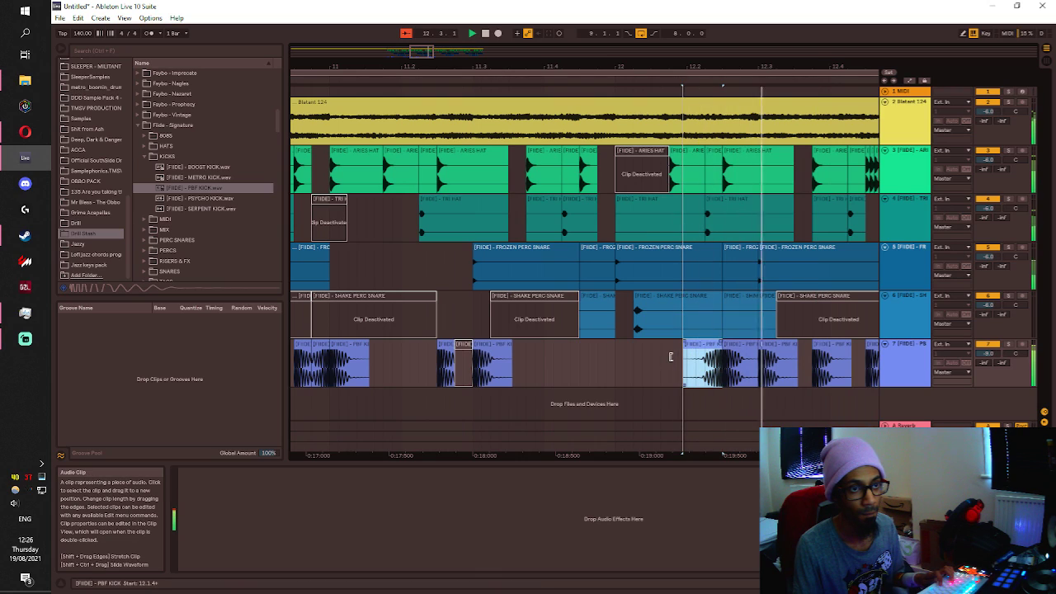
left_click(670, 363)
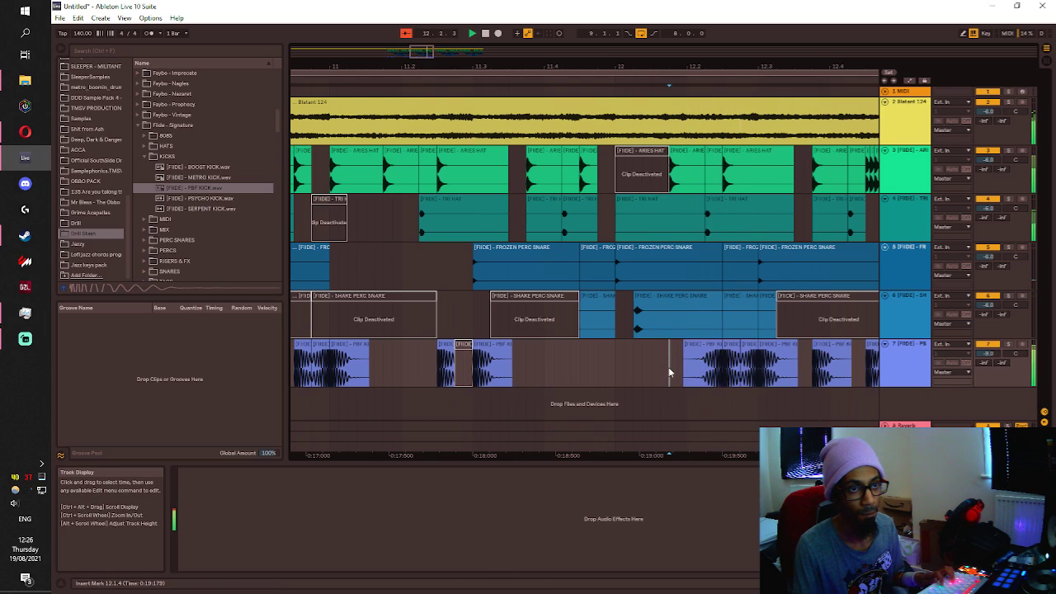
left_click(698, 366)
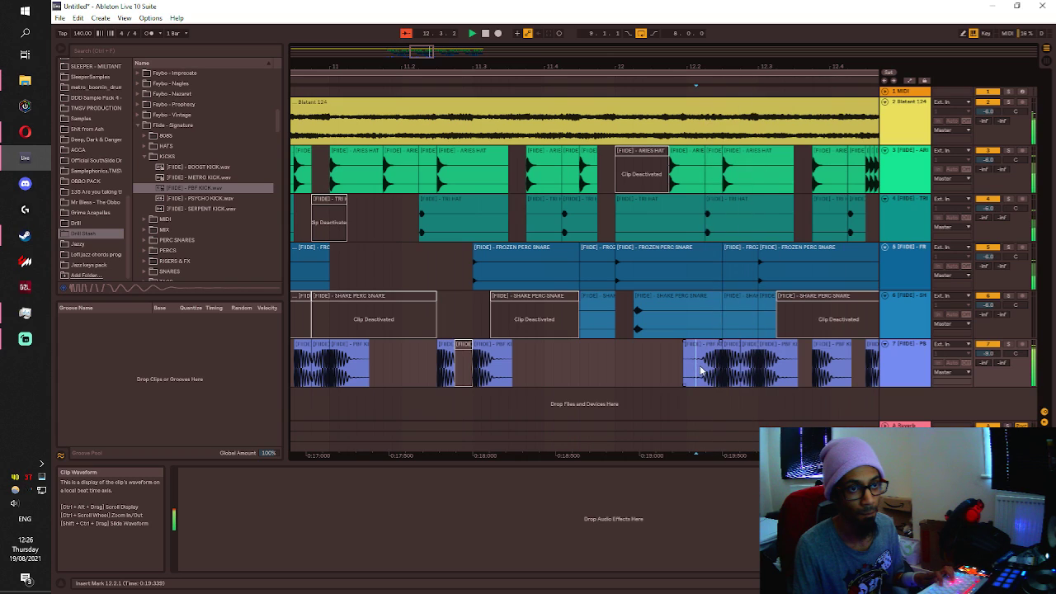
key("space")
Duplicate the four-bar kick pattern from 9.1.1 so the copy fills 13.1.1 to 17.1.1, and play from bar 9.
scroll(665, 368, "down", 3)
scroll(705, 370, "down", 1)
left_click(725, 371)
left_click_drag(726, 371, 500, 367)
key("ctrl+d")
scroll(443, 373, "down", 2)
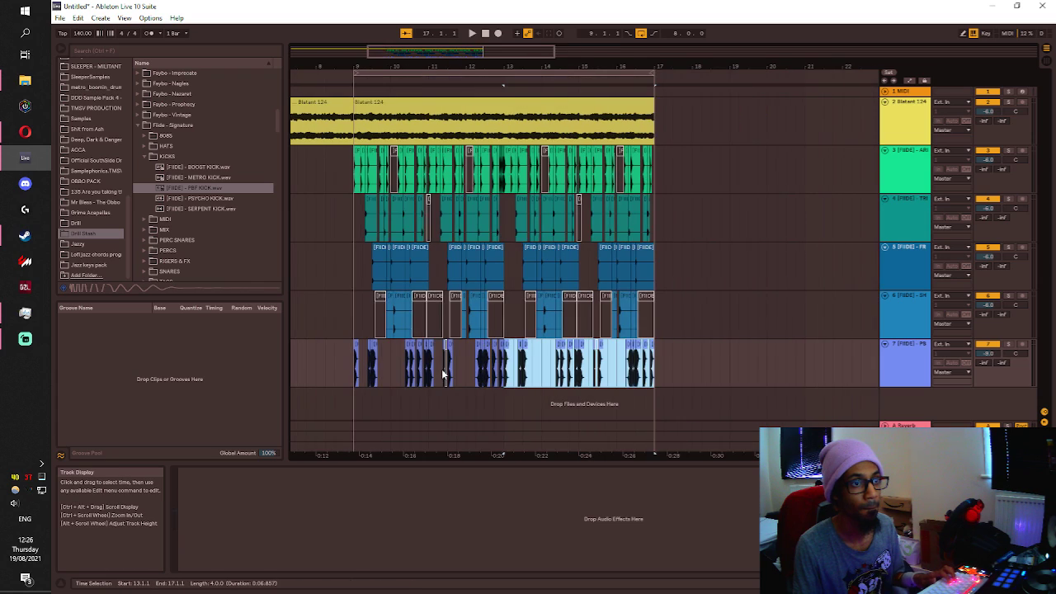
left_click(373, 372)
key("space")
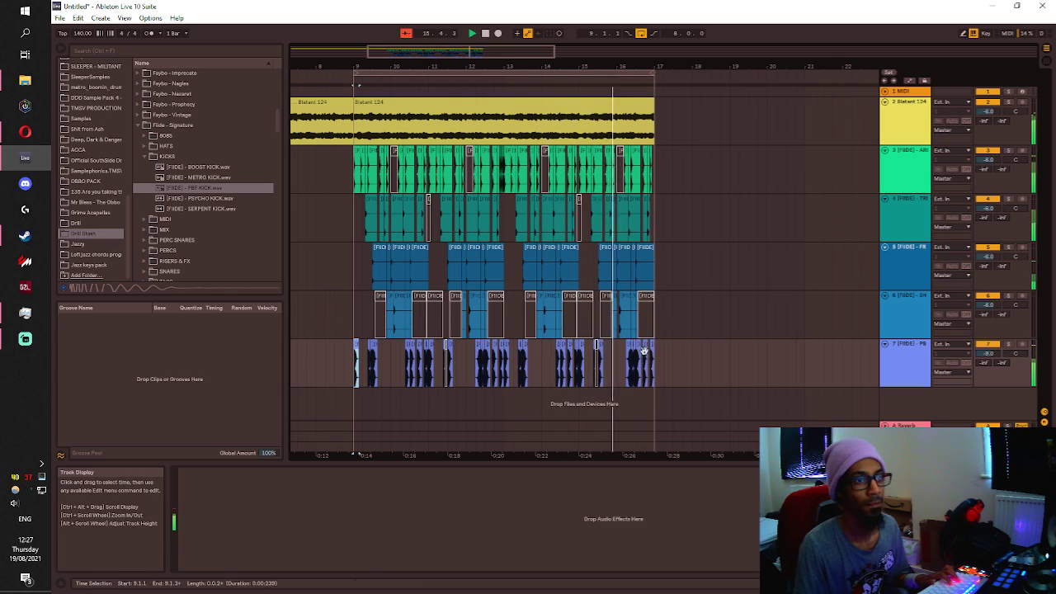
Try a fast roll of very short kick slices from 16.3.1 and play it from 16.1.4.
scroll(642, 355, "up", 6)
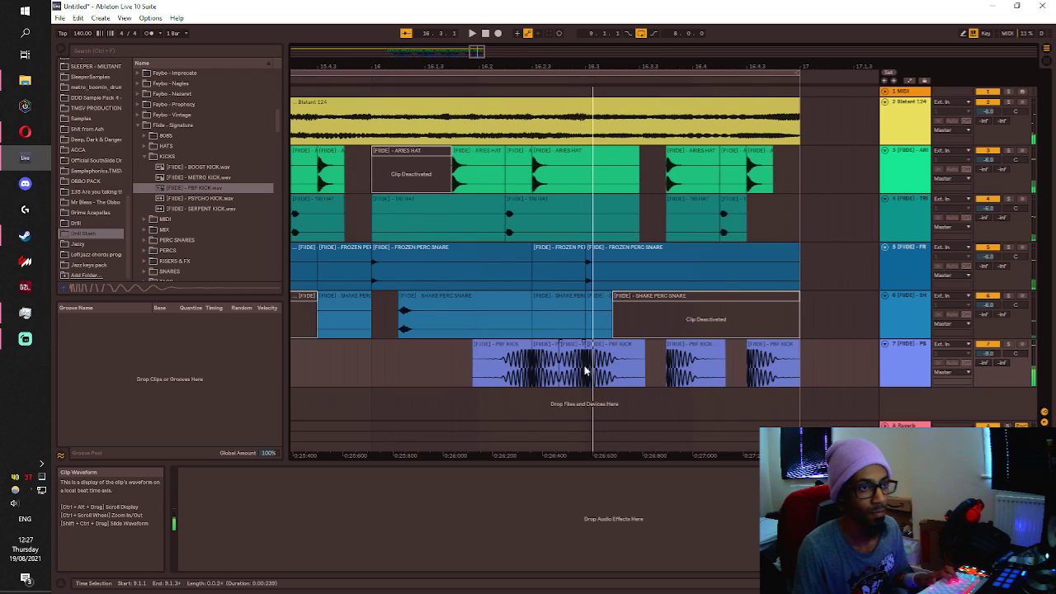
left_click(467, 376)
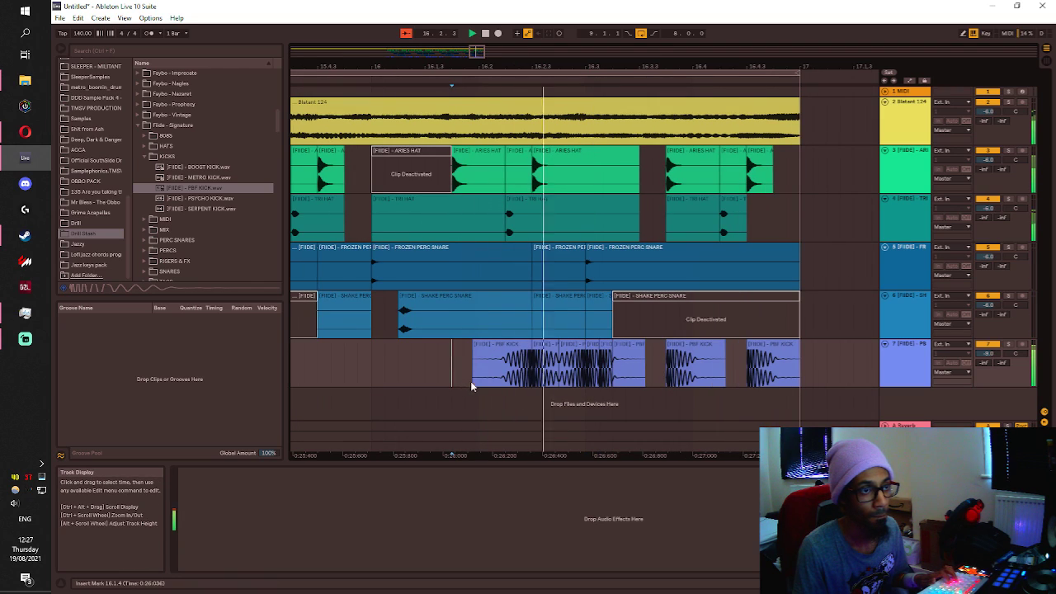
key("space")
left_click(594, 355)
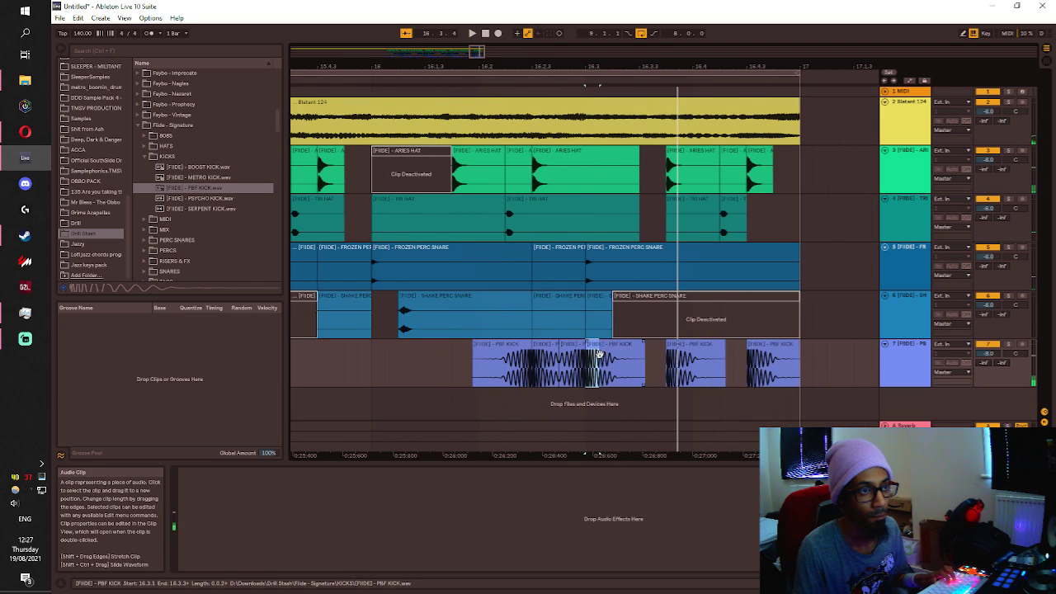
Duplicate the first sixteenth of the kick at 16.3.1 onto 16.3.2 and play the roll from 16.1.4.
left_click(595, 347)
scroll(600, 350, "up", 2)
left_click(589, 377)
left_click_drag(579, 378, 609, 378)
key("ctrl+d")
left_click(399, 380)
key("space")
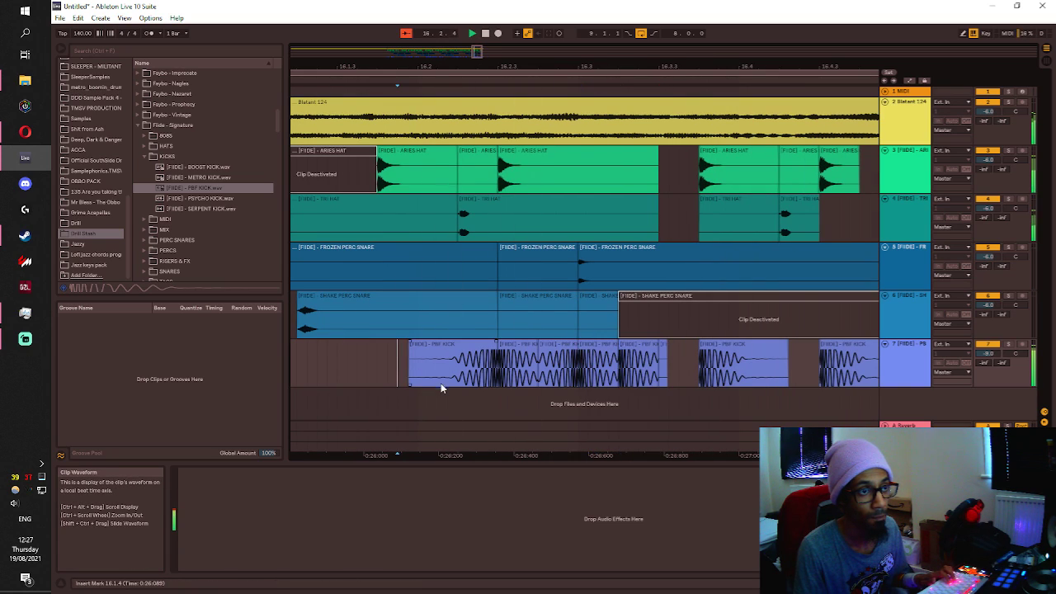
Duplicate the melody clip spanning 9.1.1 to 17.1.1 directly behind itself.
scroll(561, 351, "down", 10)
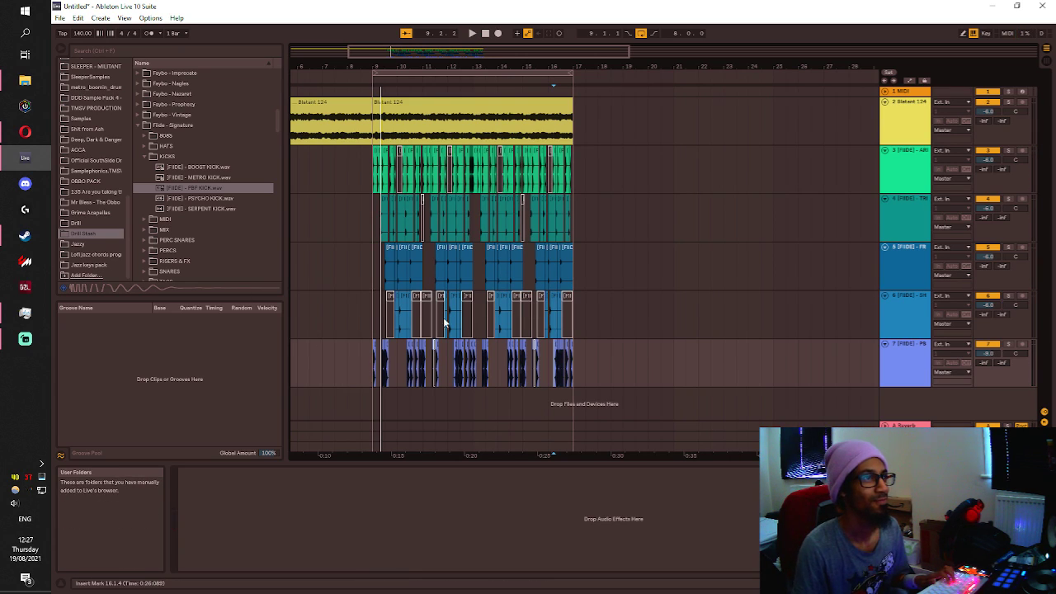
left_click(410, 122)
left_click(422, 74)
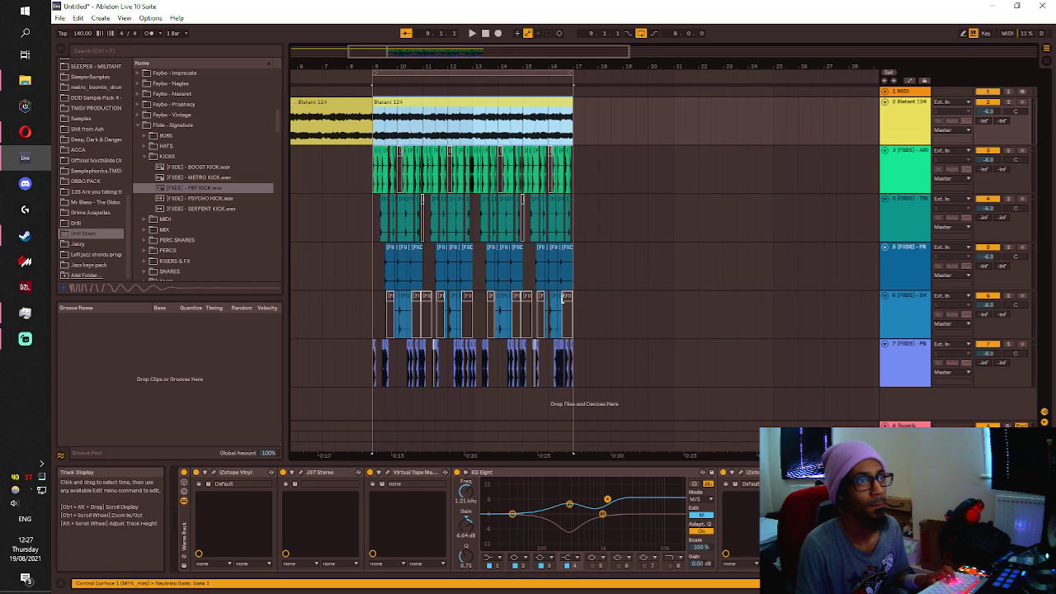
key("ctrl+d")
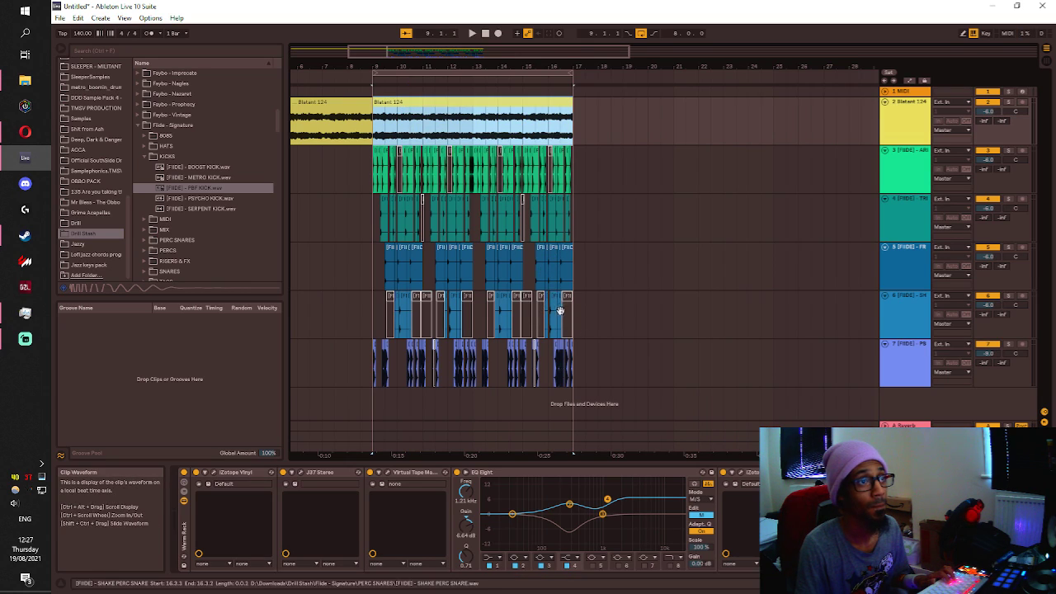
Duplicate all hat, perc snare and kick clips from 9.1.1 to 17.1.1 behind themselves, and extend the loop to 25.1.1.
left_click(573, 373)
left_click_drag(575, 373, 372, 153)
key("ctrl+d")
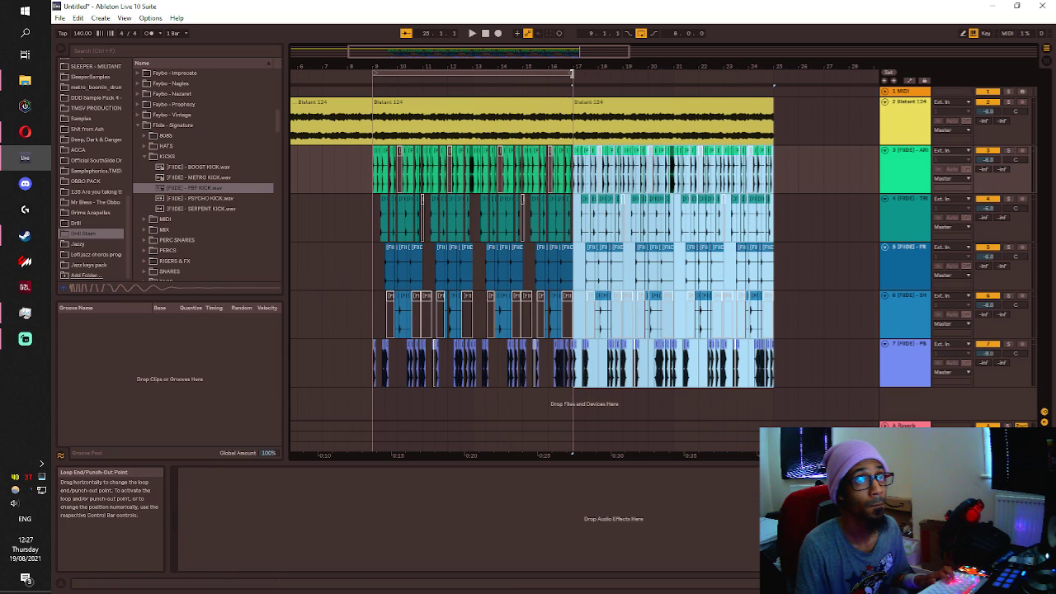
left_click_drag(572, 74, 773, 74)
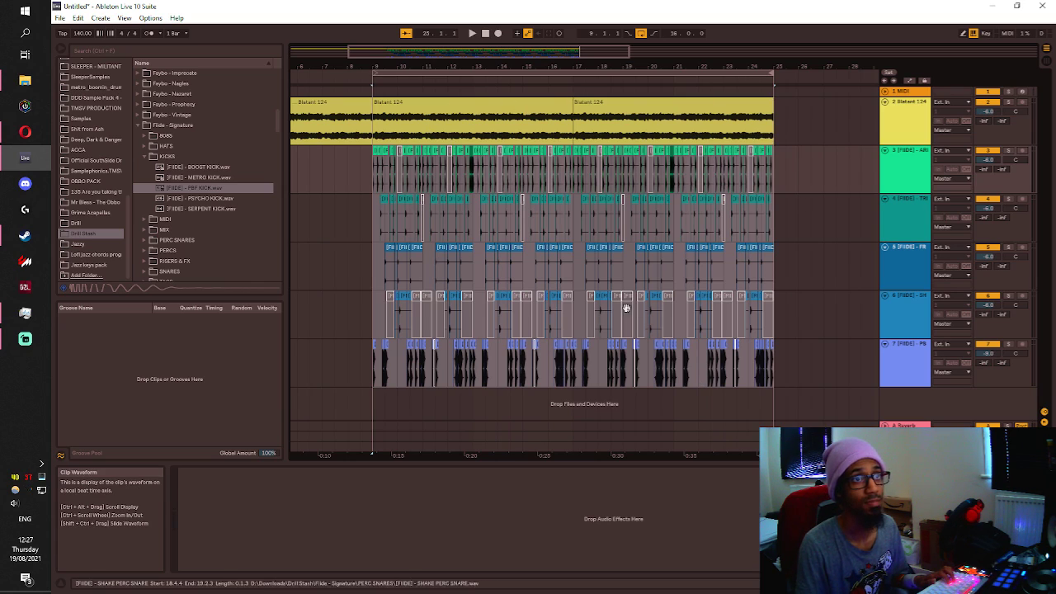
Fold the two hat tracks and two perc snare tracks, and place the insert marker at 9.1.1 on the kick track.
scroll(543, 308, "down", 2)
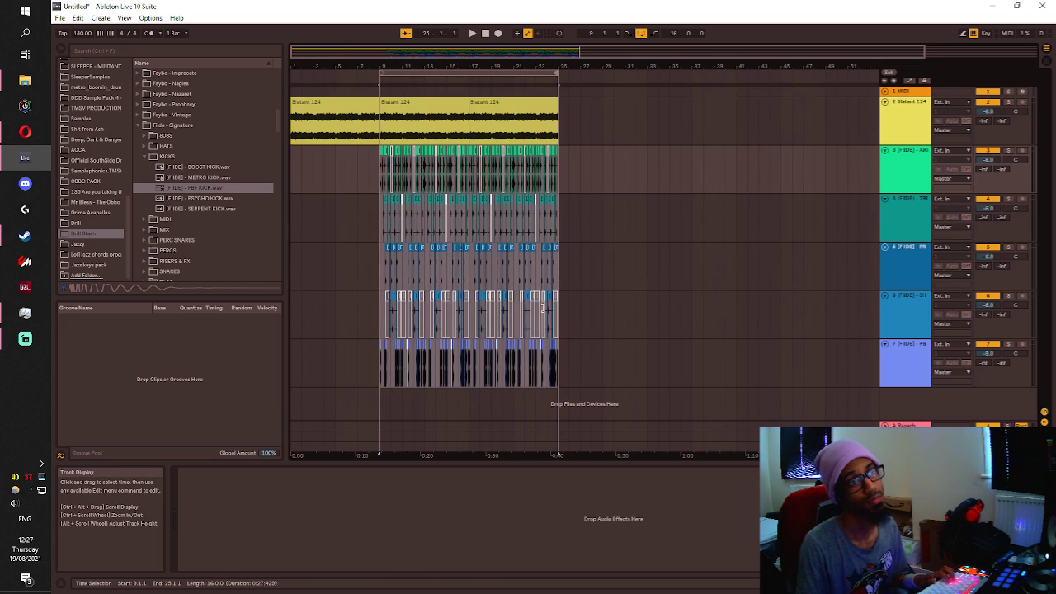
left_click(885, 200)
left_click(885, 151)
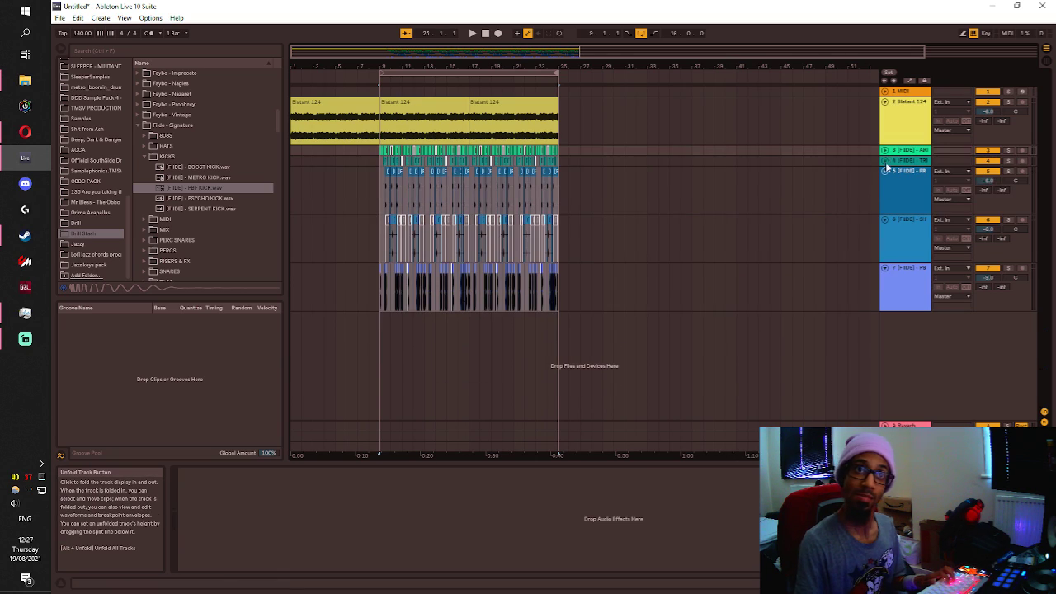
left_click(886, 171)
left_click(886, 182)
left_click(884, 196)
left_click(884, 195)
left_click(379, 281)
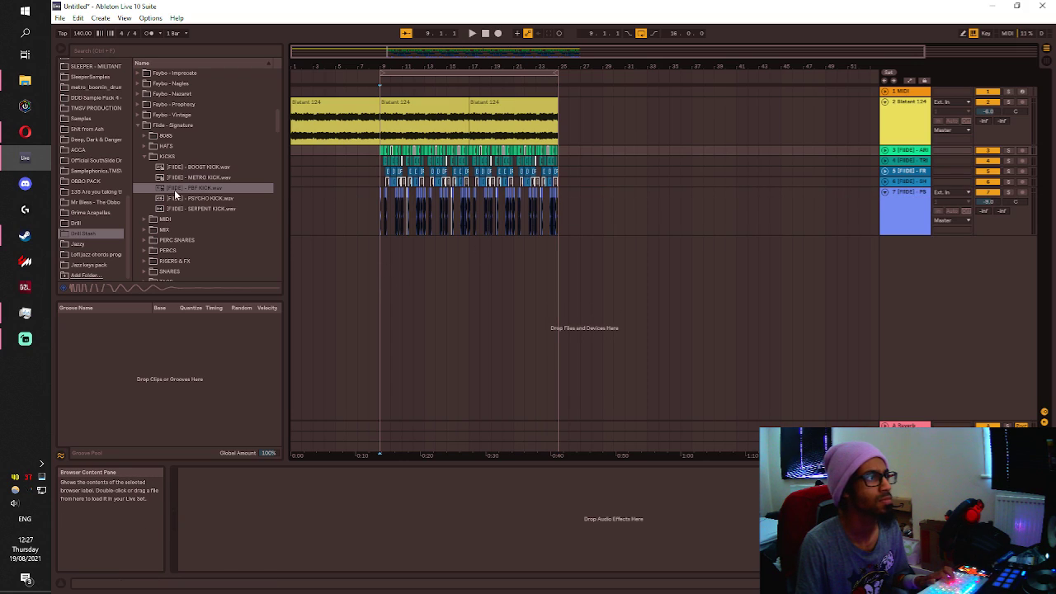
Close the KICKS folder and audition the BLKFLG and HEART samples in the PERC SNARES folder.
left_click(144, 157)
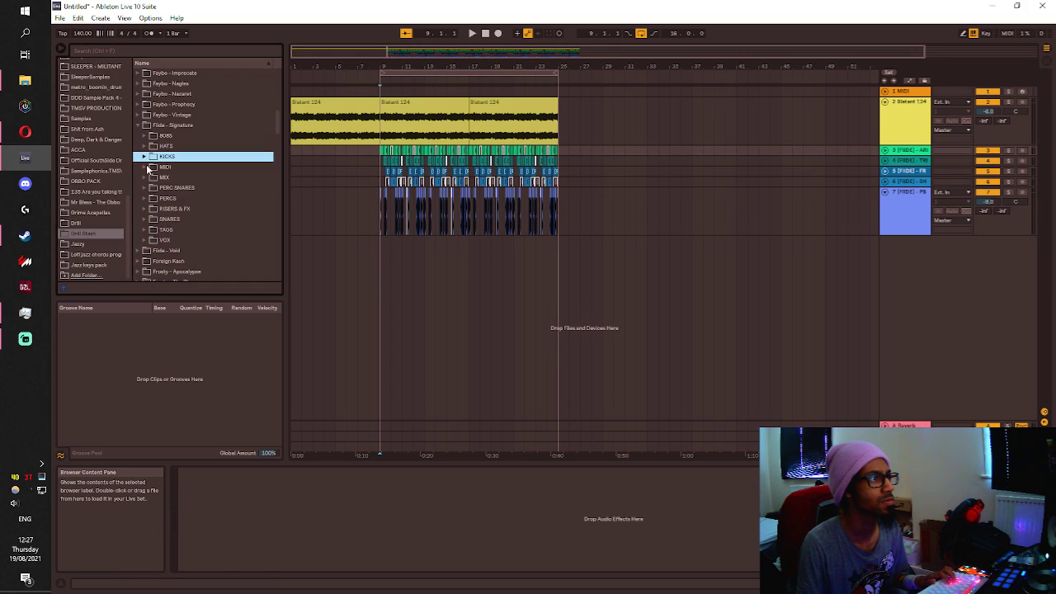
left_click(146, 178)
left_click(146, 189)
left_click(162, 199)
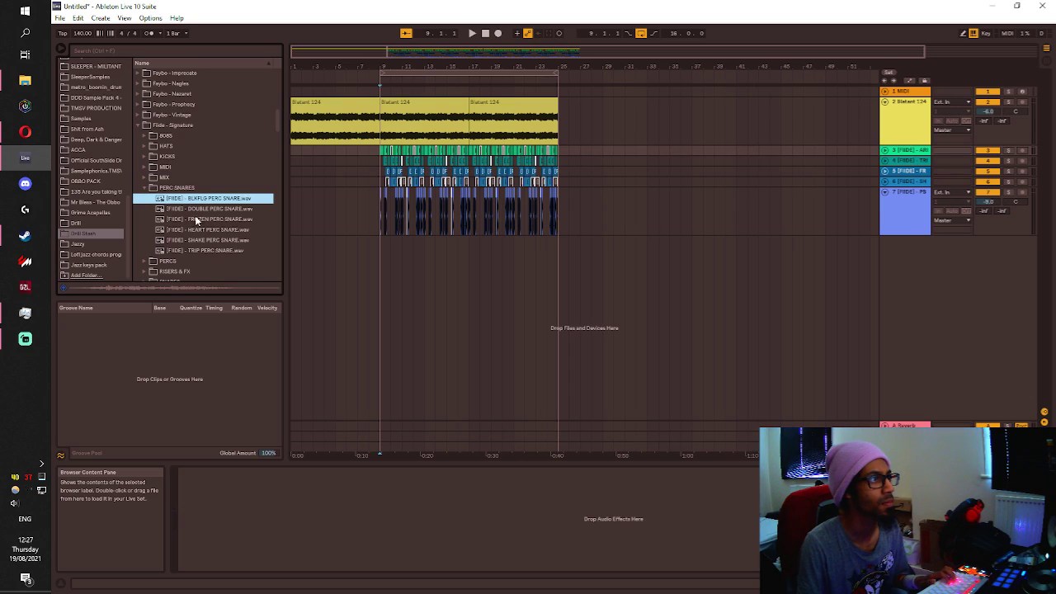
left_click(186, 231)
Close the PERC SNARES folder, open the PERCS folder, and audition its samples, including BREATHE, CHAIN and COIN.
left_click(144, 189)
left_click(145, 199)
left_click(170, 210)
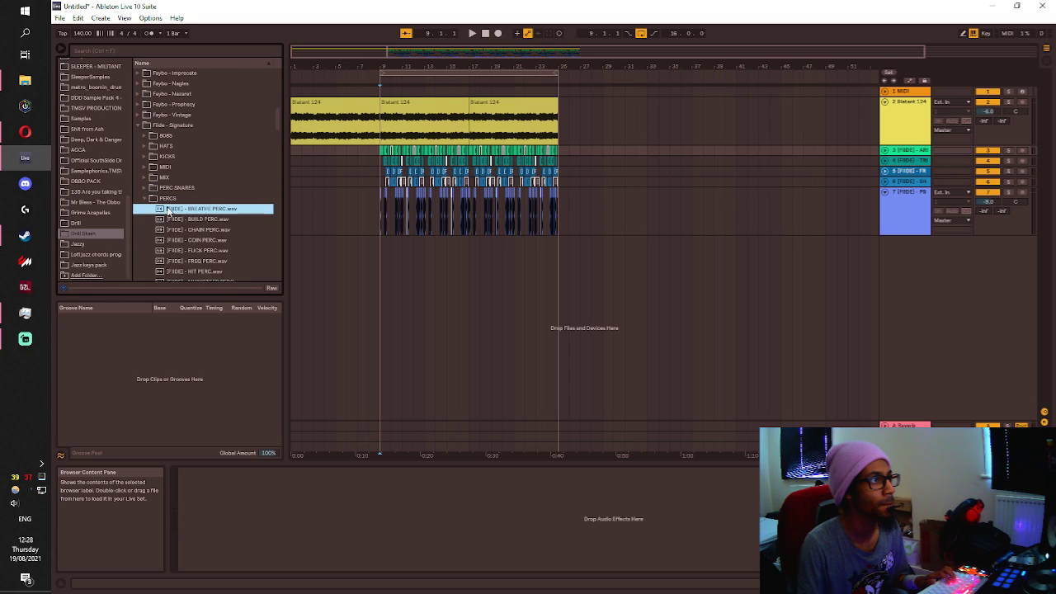
left_click(196, 230)
key("Down")
key("Down")
scroll(195, 230, "down", 1)
left_click(186, 198)
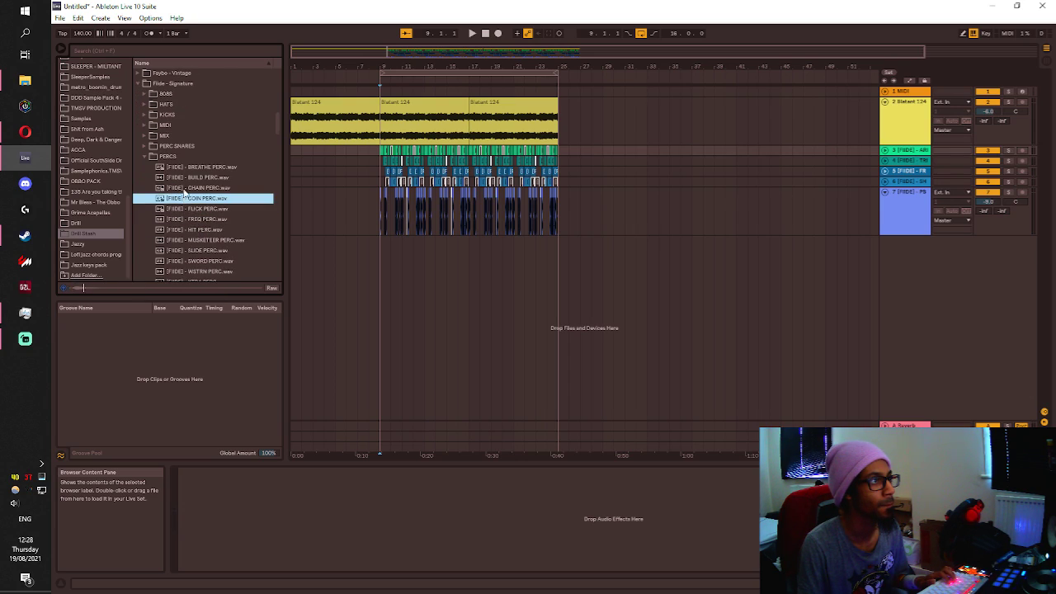
left_click(185, 188)
left_click(195, 200)
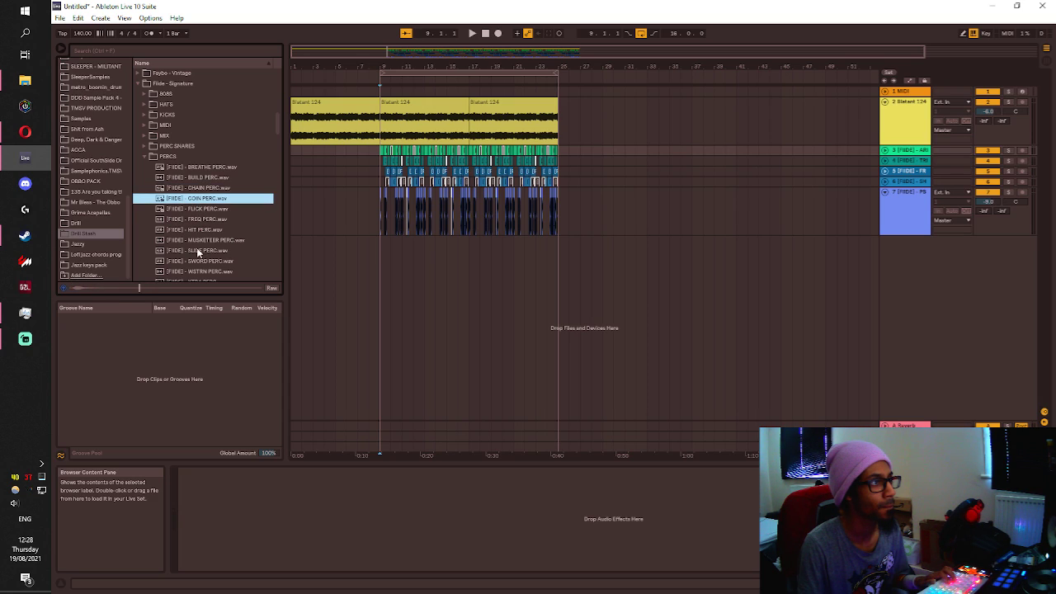
left_click(391, 266)
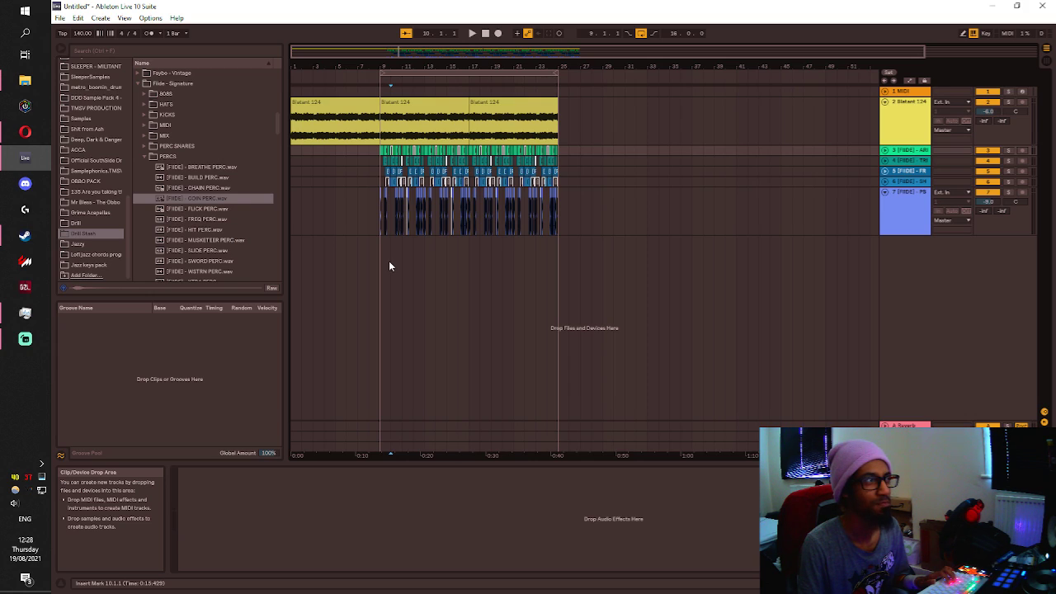
key("plus")
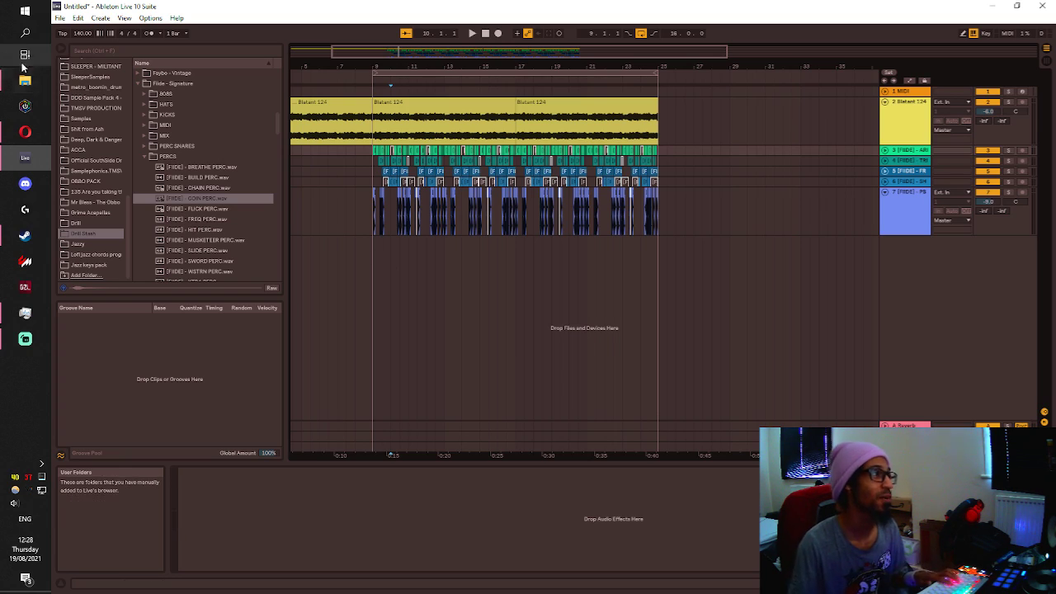
Switch to Opera, search YouTube for "STREET FIGHTER 2 SOUNDS" and open the Street Fighter II Arcade Sound Effects video.
left_click(25, 131)
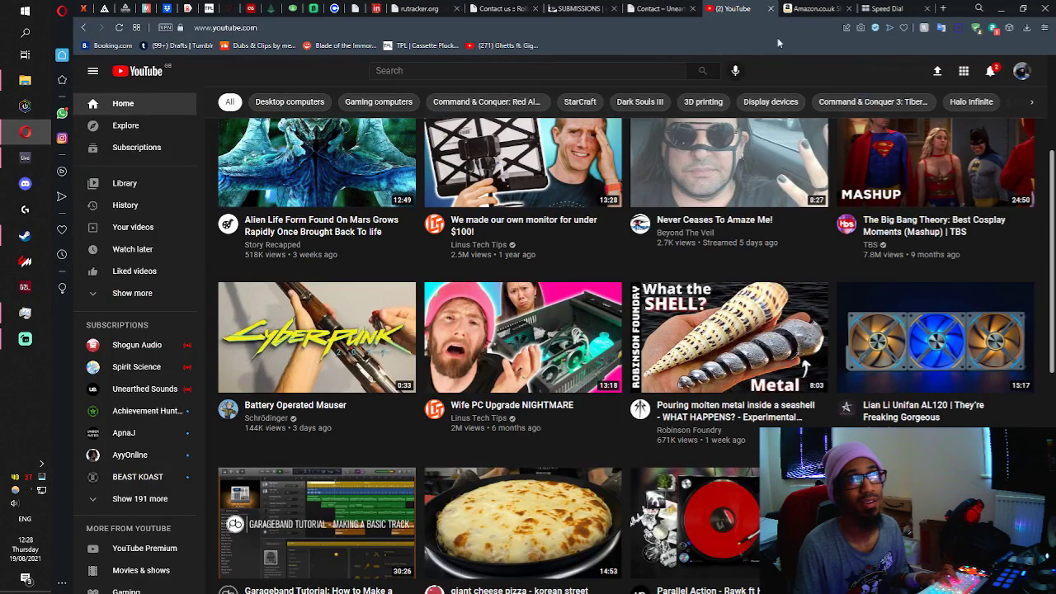
left_click(410, 71)
type("STREET FIGHTER 2")
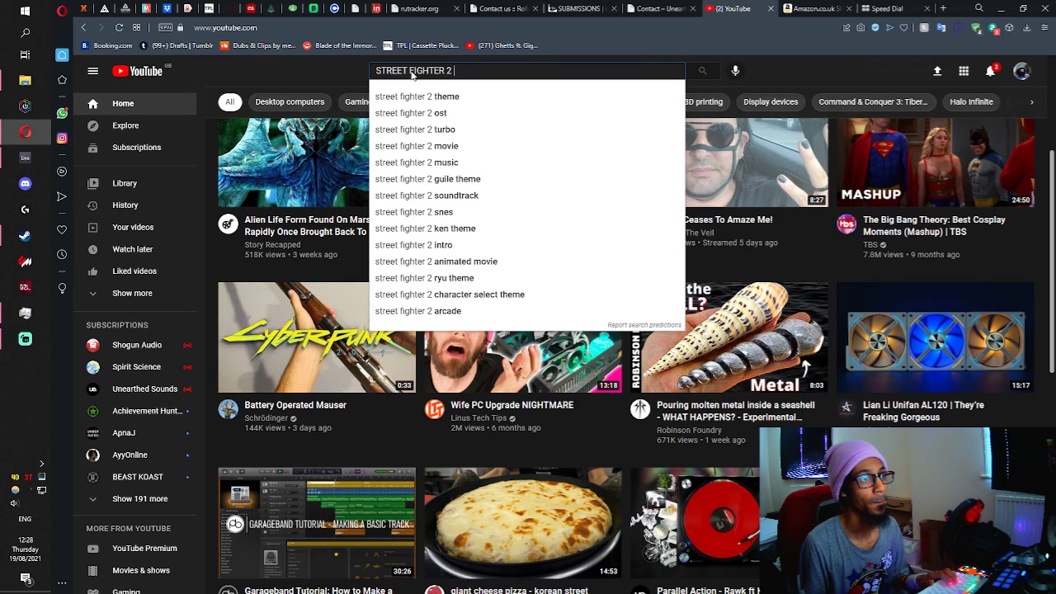
type("SOUNDS")
key("Return")
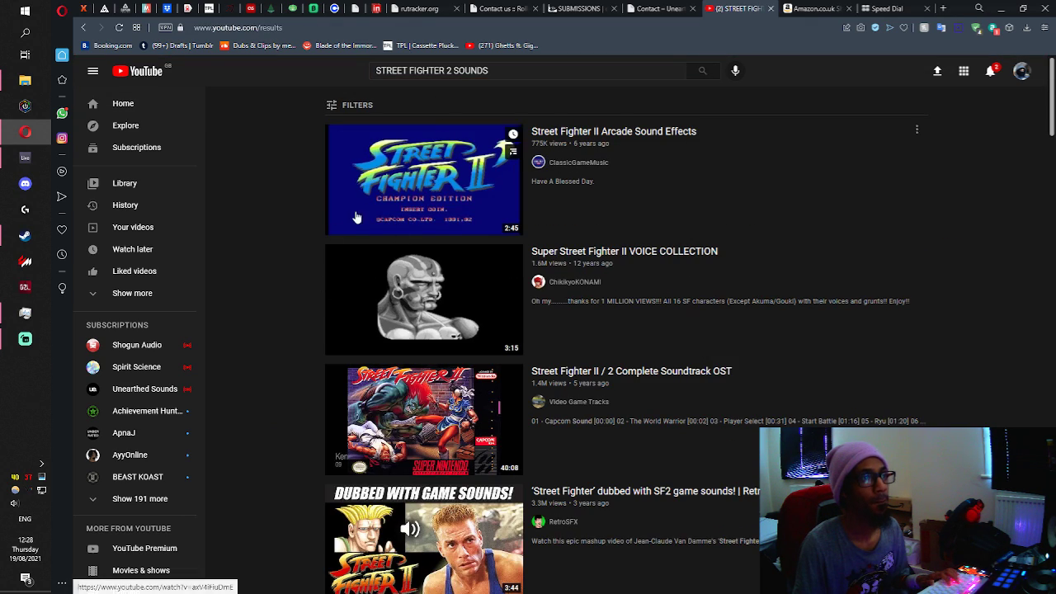
left_click(362, 210)
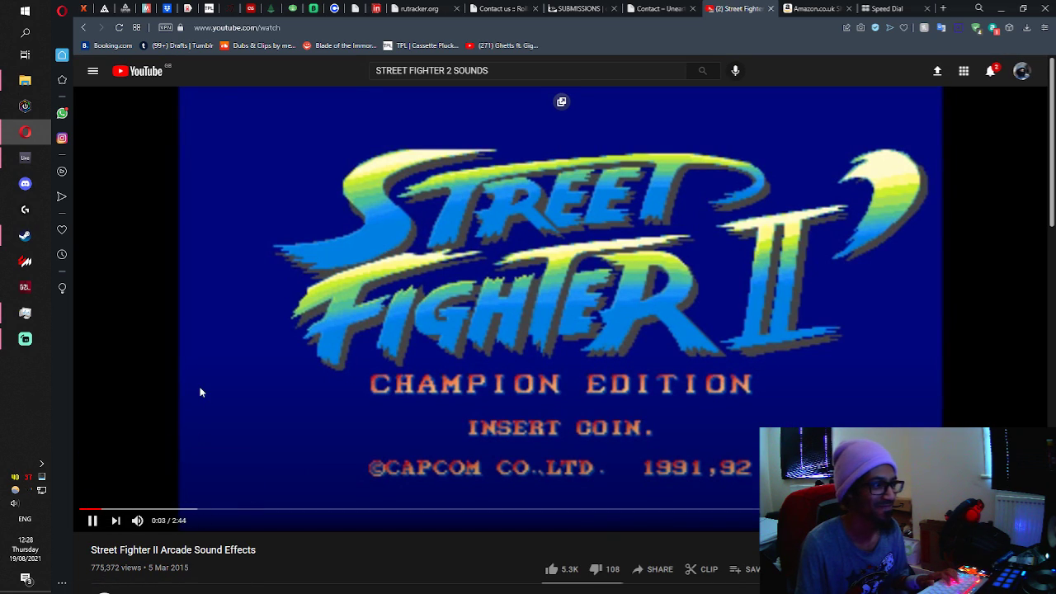
Copy the URL of the Street Fighter II Arcade Sound Effects video and pause its playback.
right_click(218, 373)
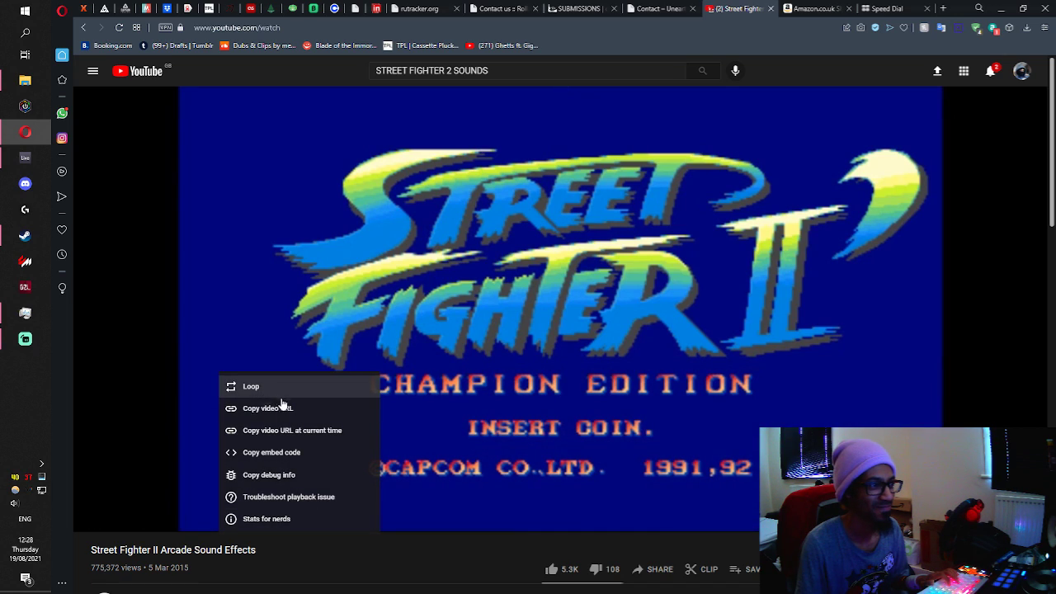
left_click(281, 407)
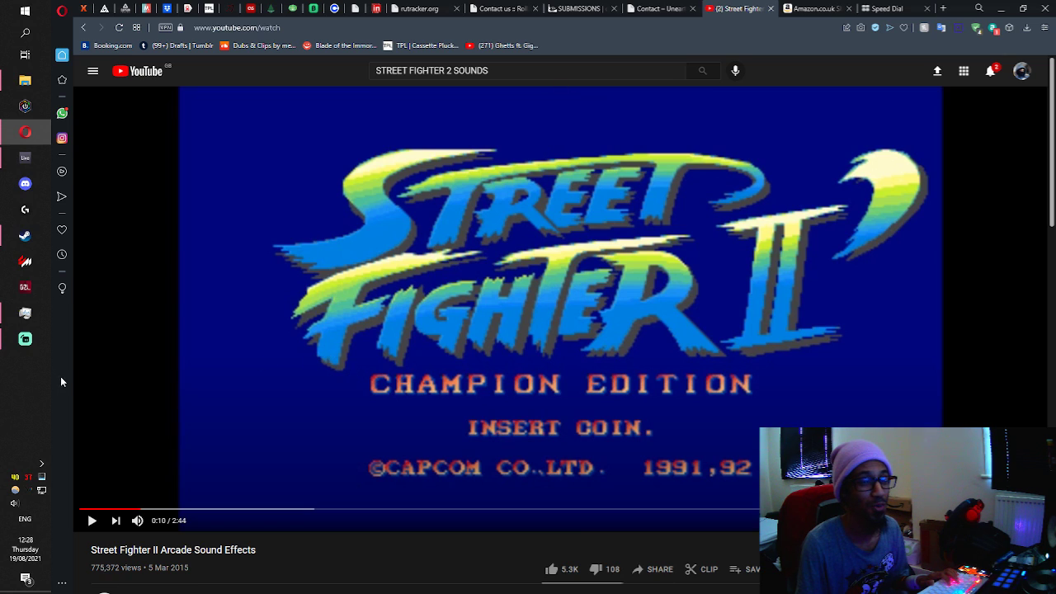
scroll(279, 384, "down", 2)
scroll(279, 383, "up", 2)
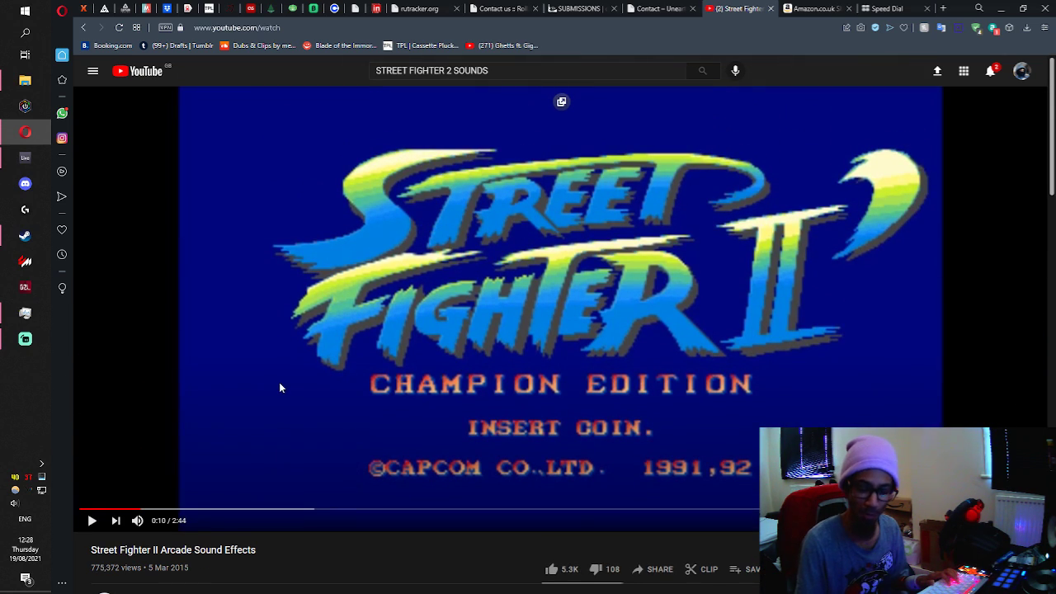
key("alt+Tab")
key("alt+Tab")
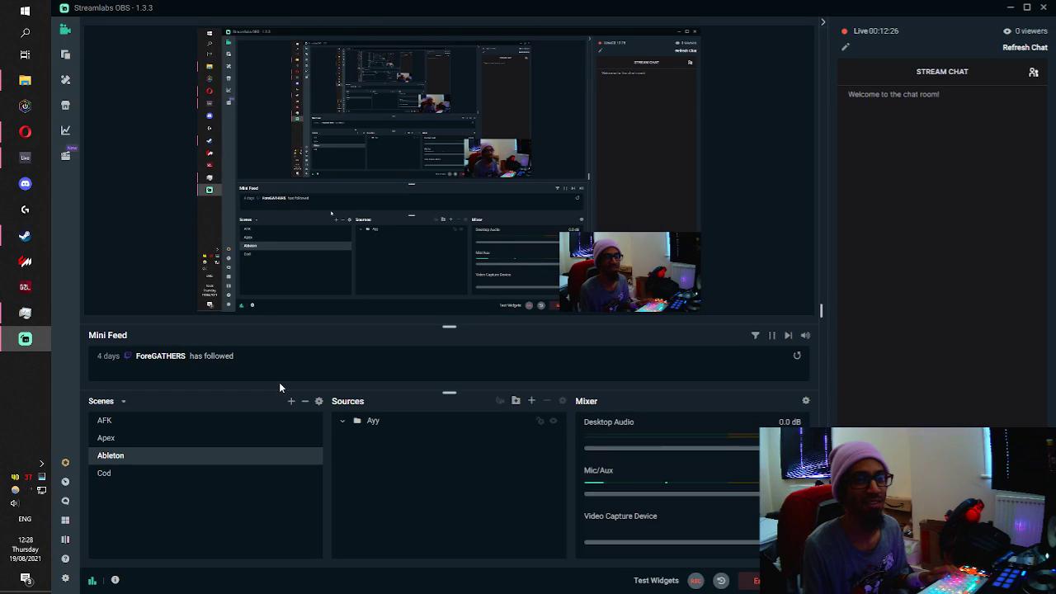
key("alt+Tab")
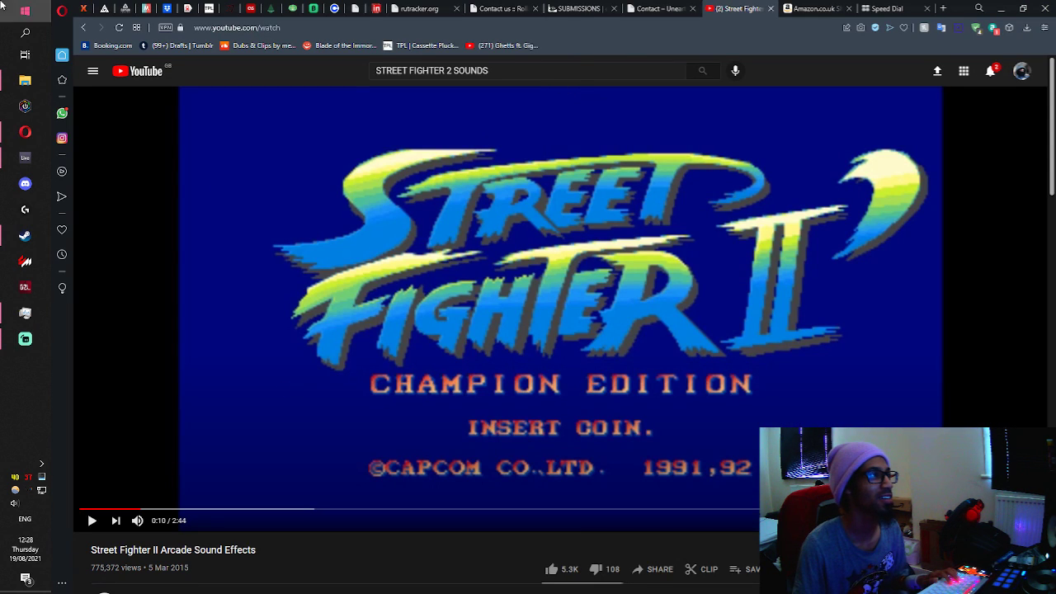
Open YTD Video Downloader and try to download the video from the copied URL at best available quality.
key("super")
key("super")
type("YTD")
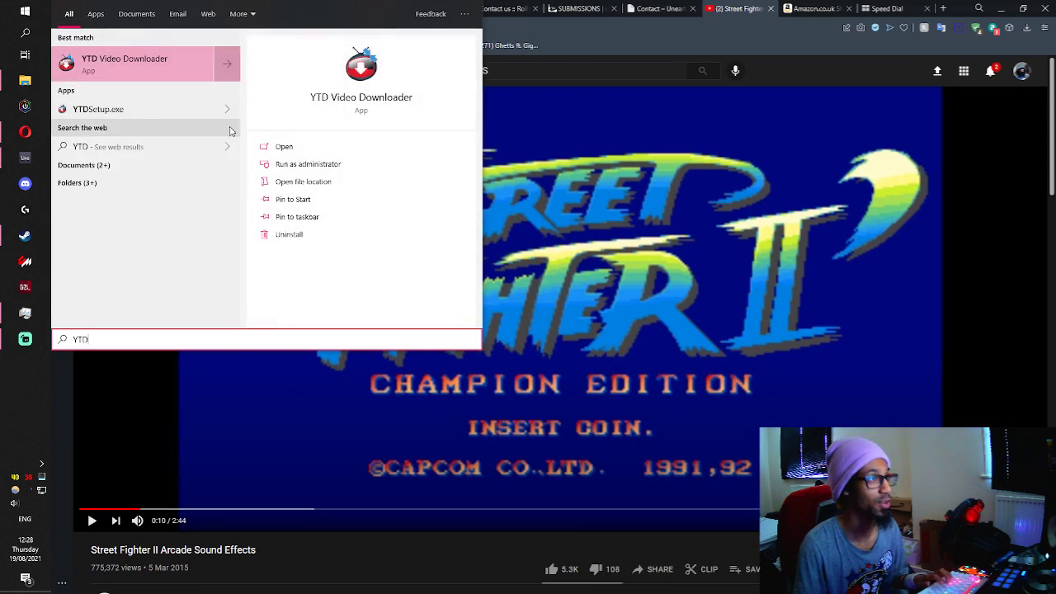
left_click(126, 69)
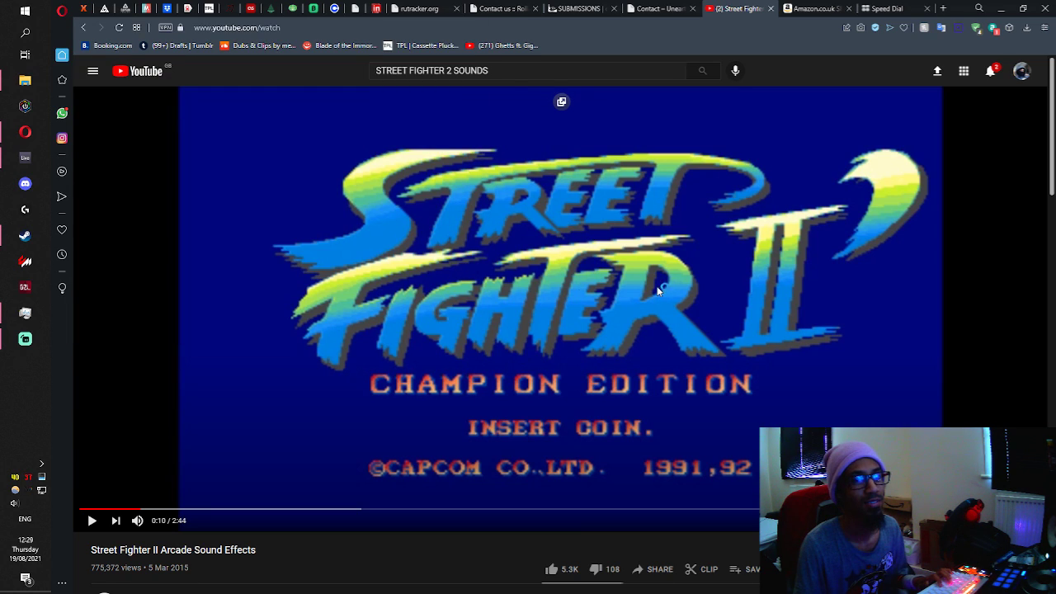
left_click(707, 197)
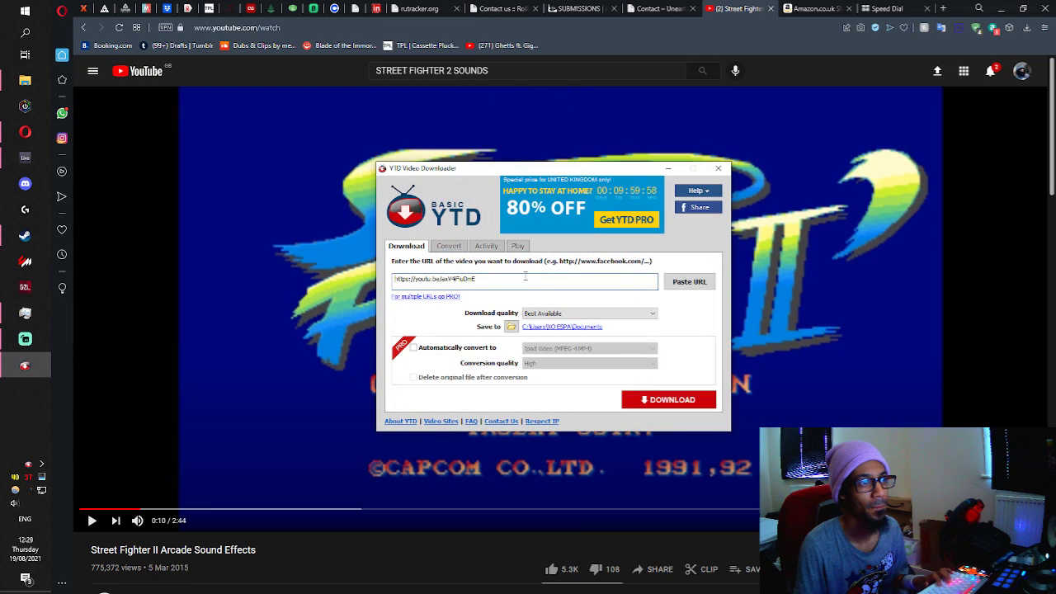
left_click(672, 400)
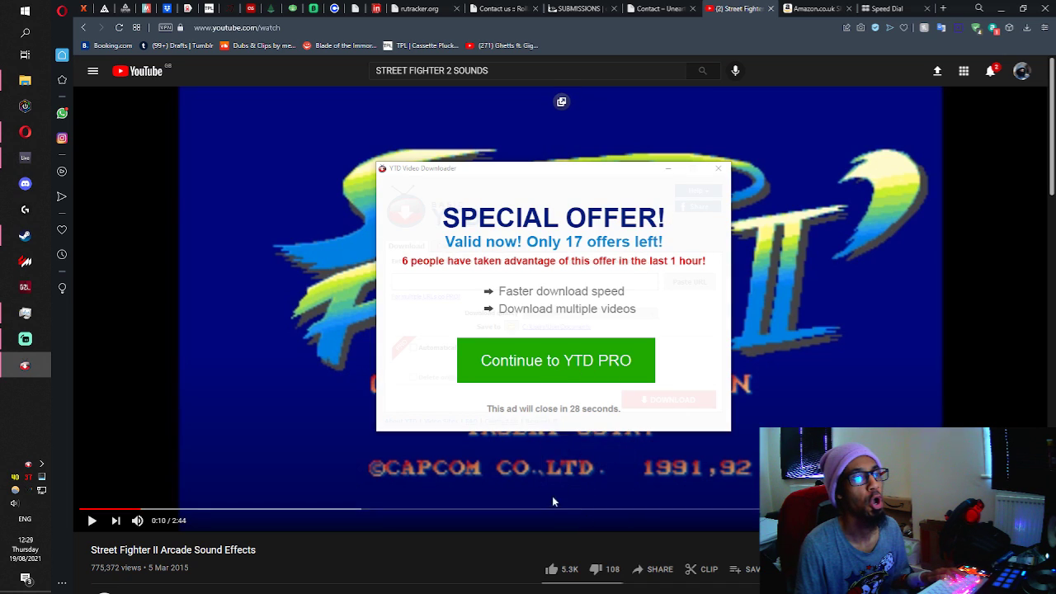
Check the arrangement in Ableton Live, then return to YTD Video Downloader, dismiss its special offer and close it.
left_click(467, 541)
key("alt+Tab")
key("Tab")
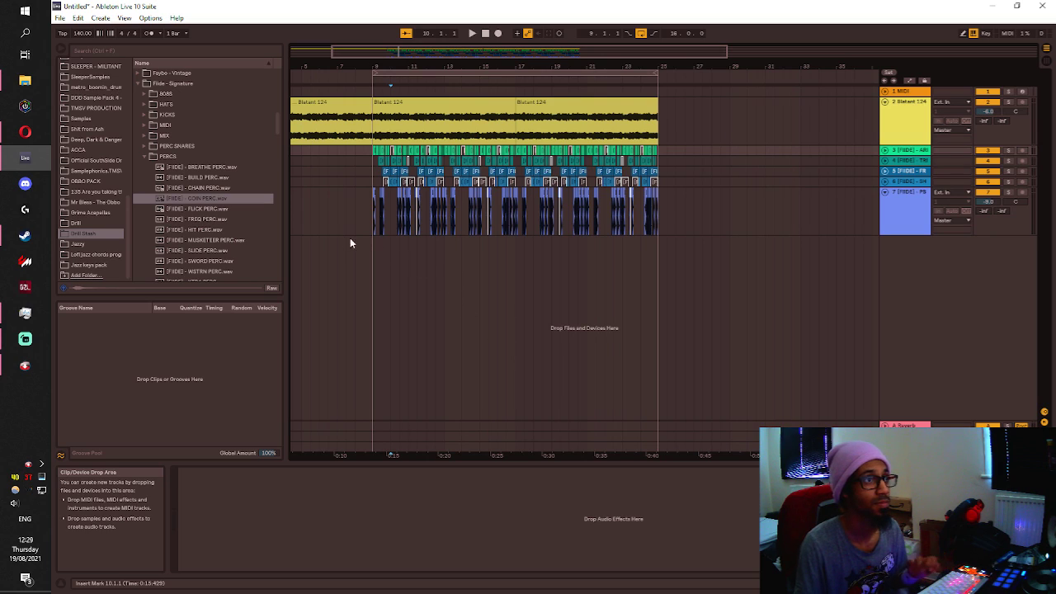
left_click_drag(331, 67, 334, 72)
key("alt+Tab")
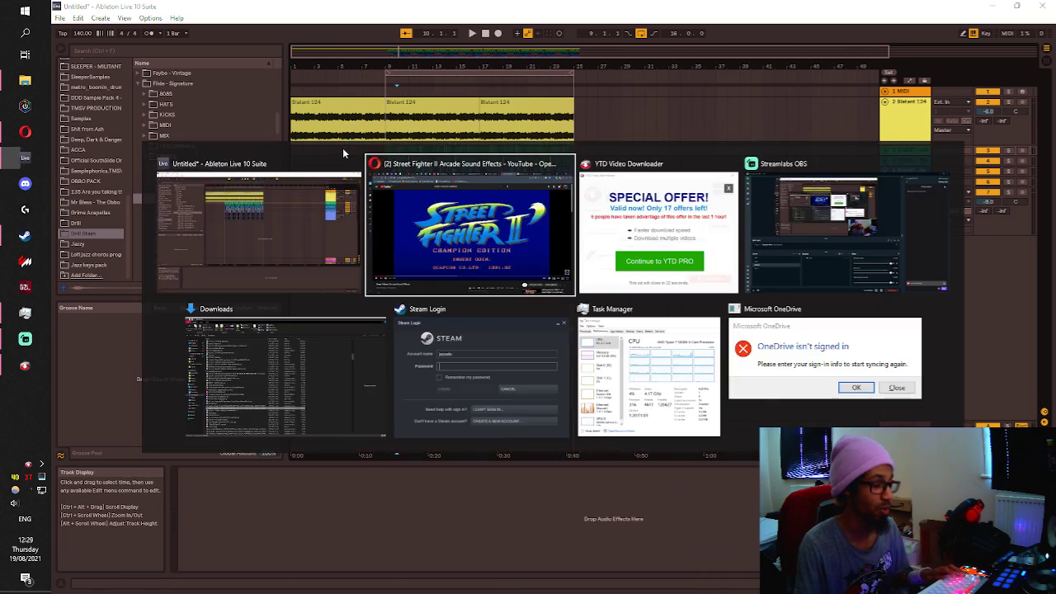
key("alt")
left_click(25, 366)
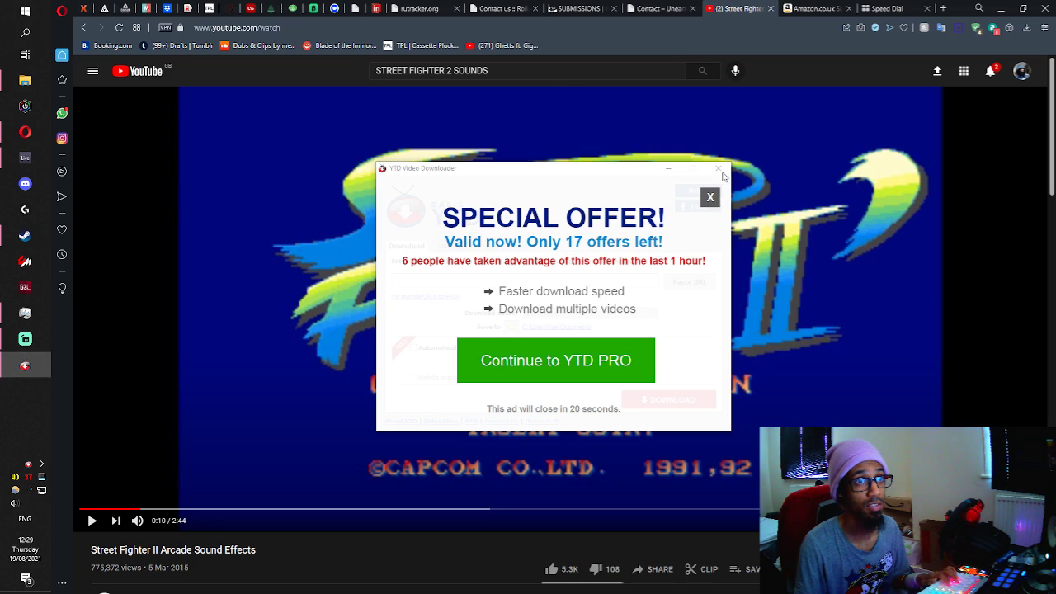
left_click(720, 171)
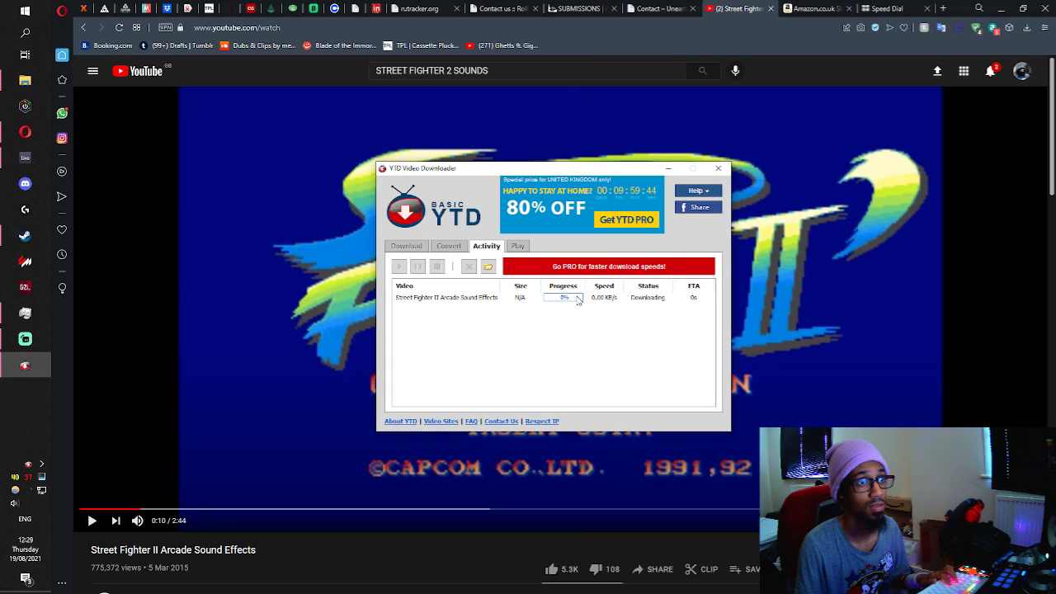
left_click(720, 171)
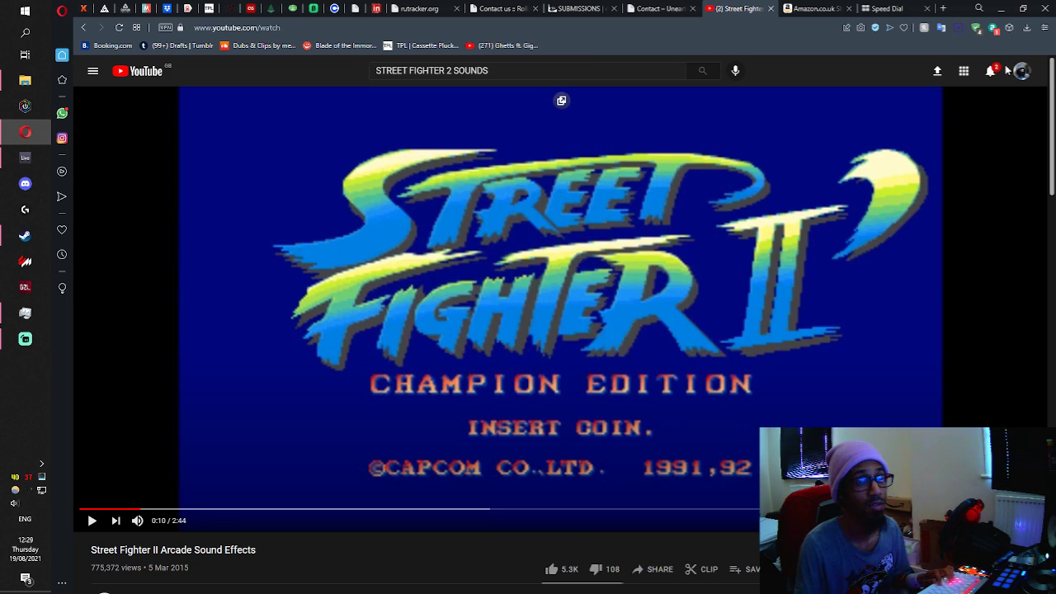
left_click(42, 465)
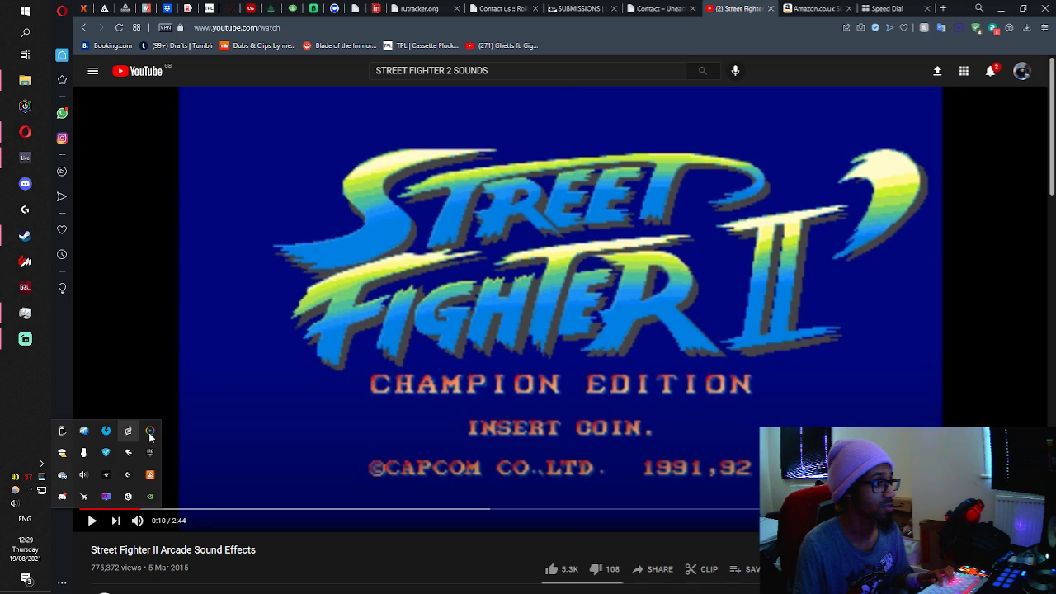
Open the YT1s.com Youtube to MP3 converter in the Speed Dial browser tab, with an empty link field.
left_click(905, 12)
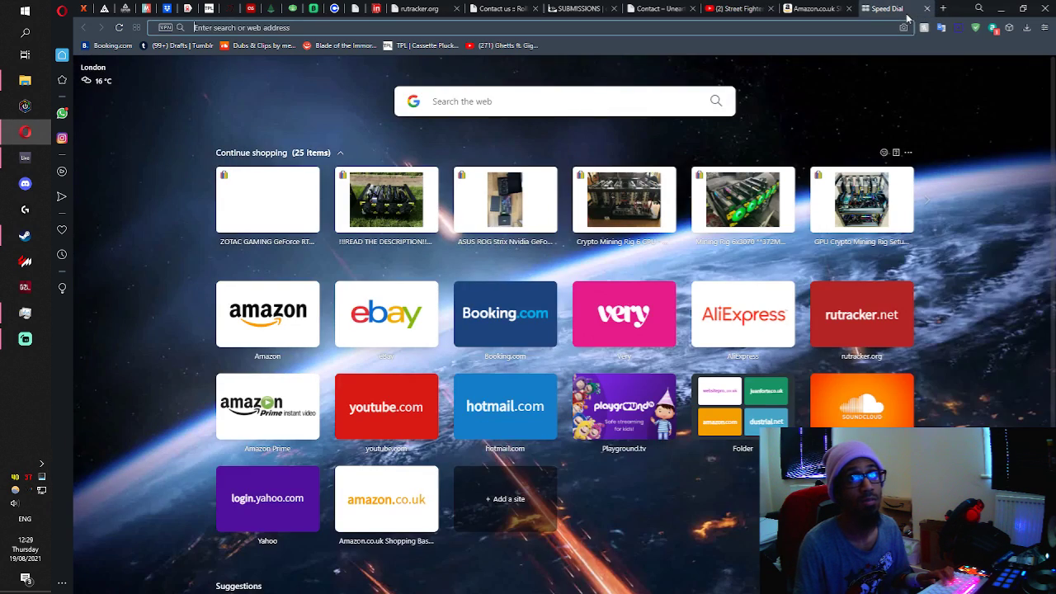
type("YOUTUBE TO")
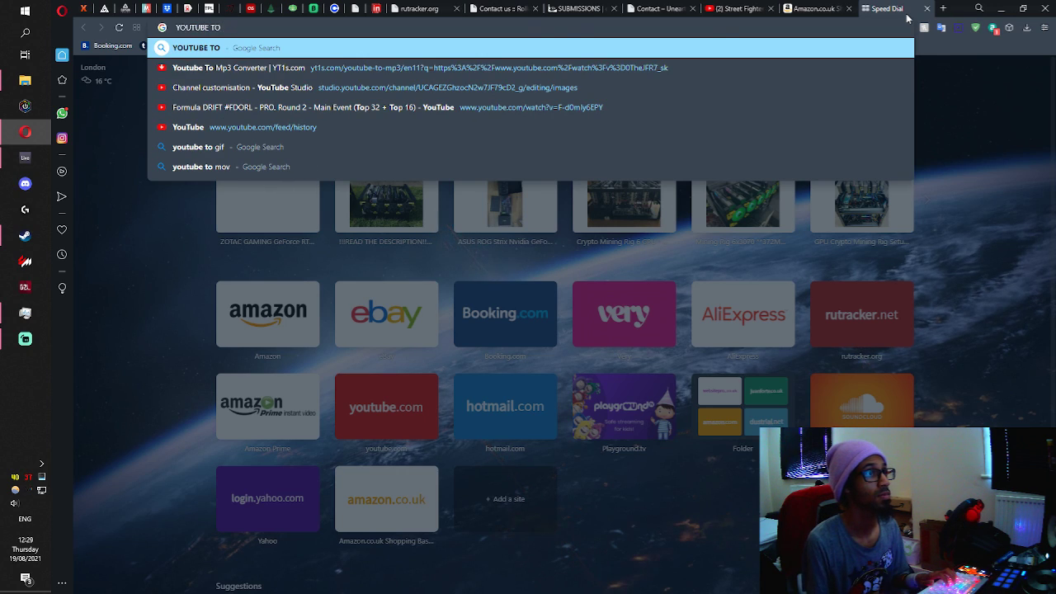
key("Down")
key("Return")
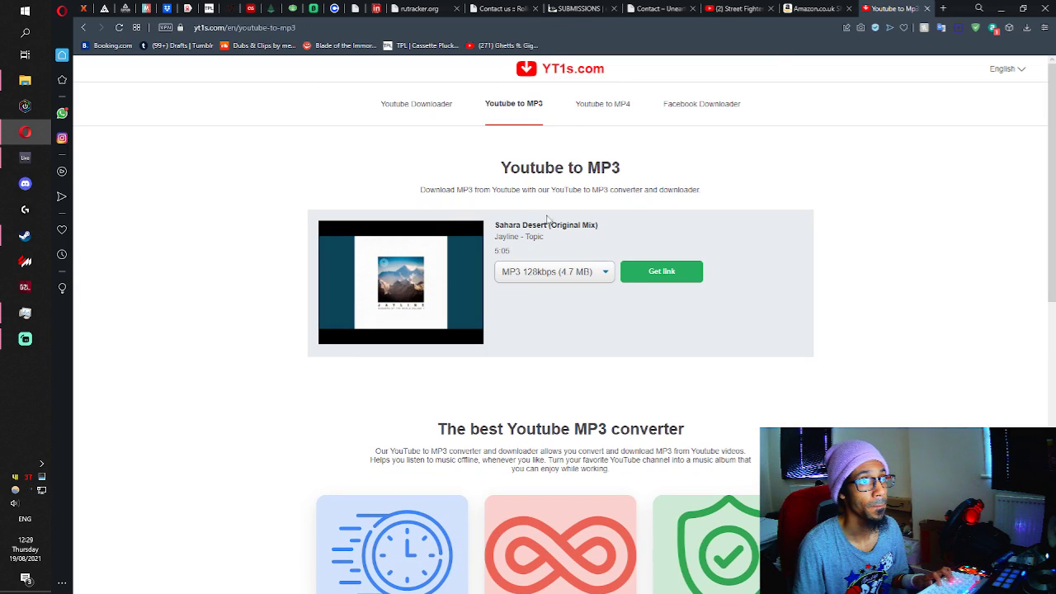
left_click(601, 224)
key("ctrl+v")
left_click(731, 229)
left_click(500, 108)
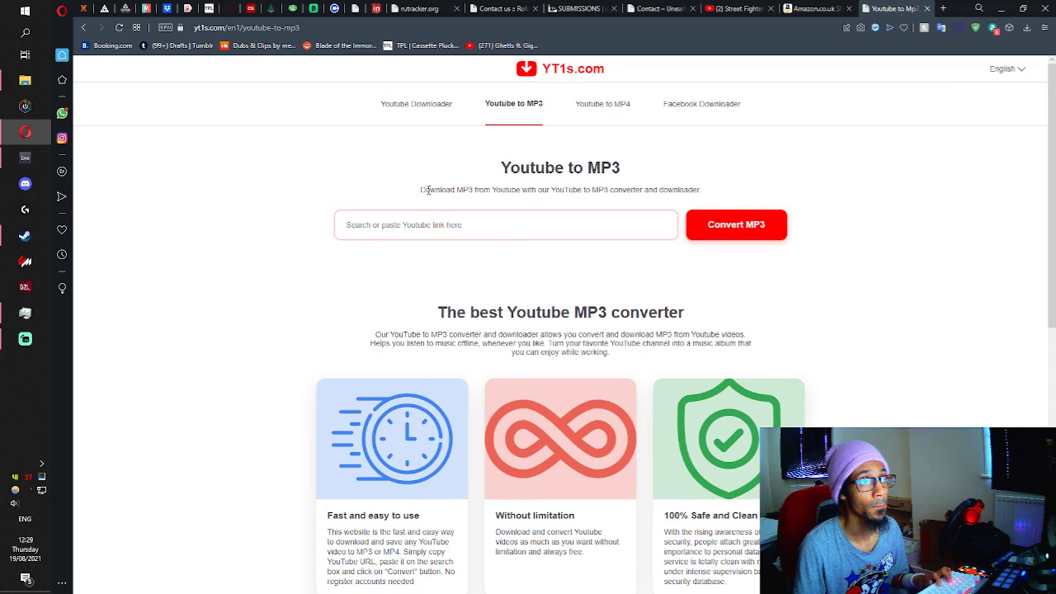
Convert the copied Street Fighter II video link to MP3 and download the file.
left_click(495, 224)
key("ctrl+v")
left_click(736, 225)
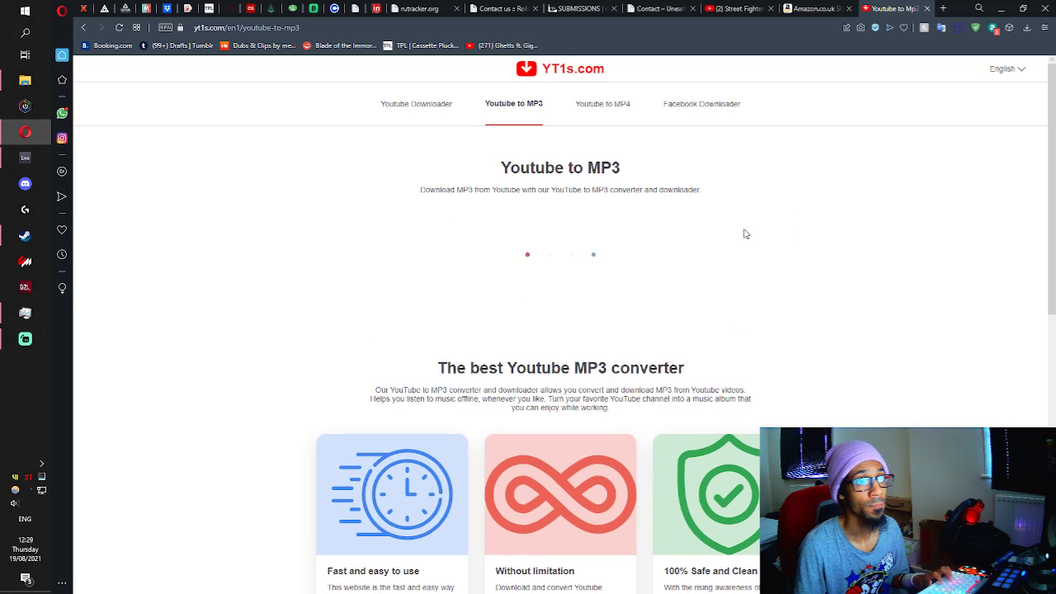
left_click(649, 275)
left_click(545, 279)
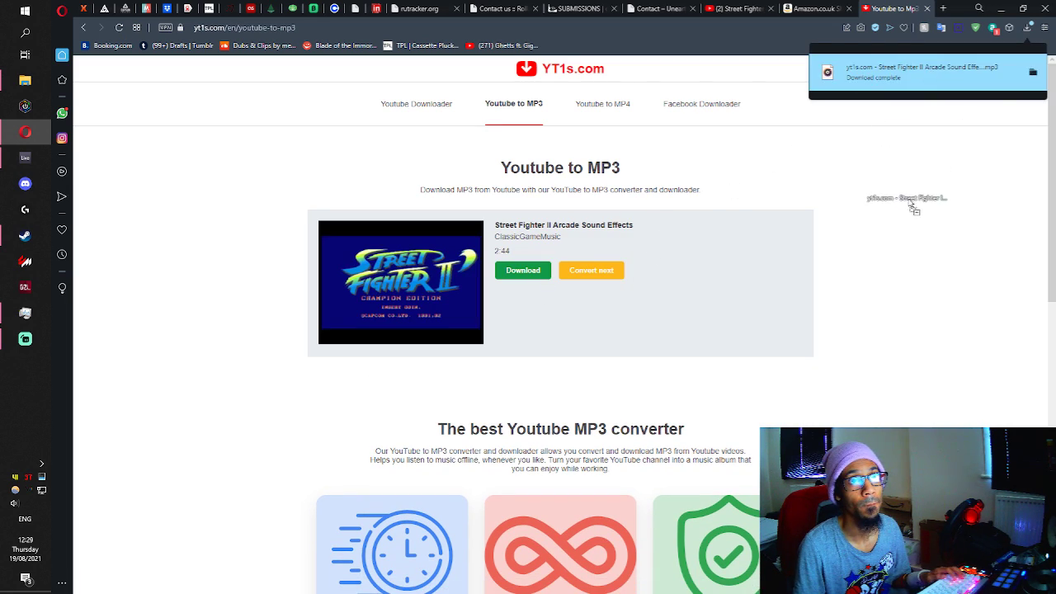
Import the downloaded Street Fighter II Arcade Sound Effects MP3 into Ableton Live as a new audio track below the kicks, starting at 8.1.1.
key("alt+Tab")
key("Tab")
key("Tab")
key("alt+Tab")
key("alt+Tab")
key("alt+Tab")
key("alt+Tab")
key("alt+Tab")
left_click_drag(859, 257, 461, 292)
left_click_drag(476, 254, 396, 250)
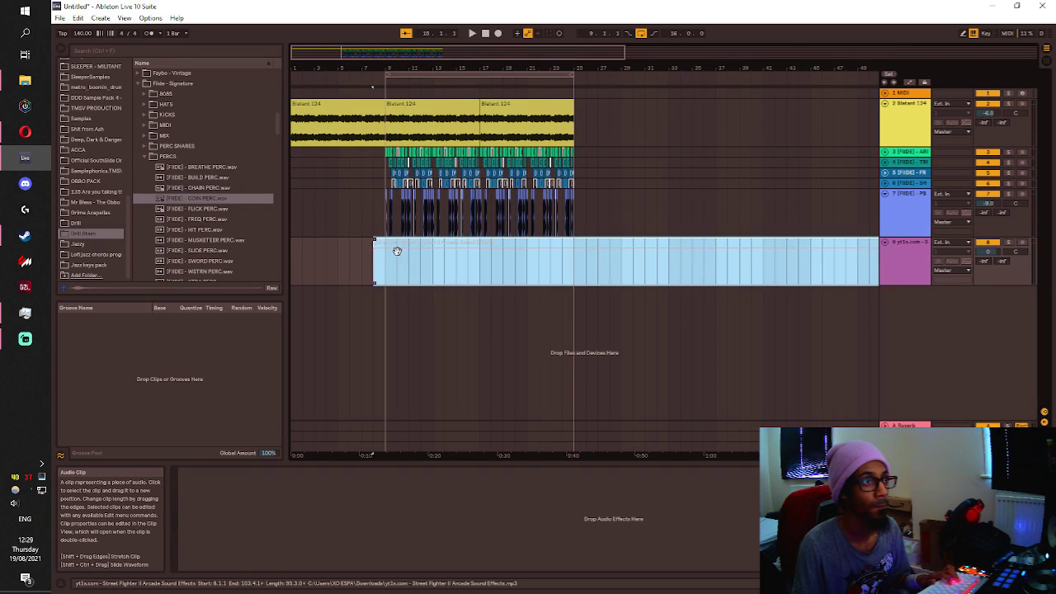
Move the Street Fighter II sound effects clip to start at 9.1.1 and play it with the beat.
scroll(380, 255, "down", 5)
left_click(521, 269)
left_click(522, 244)
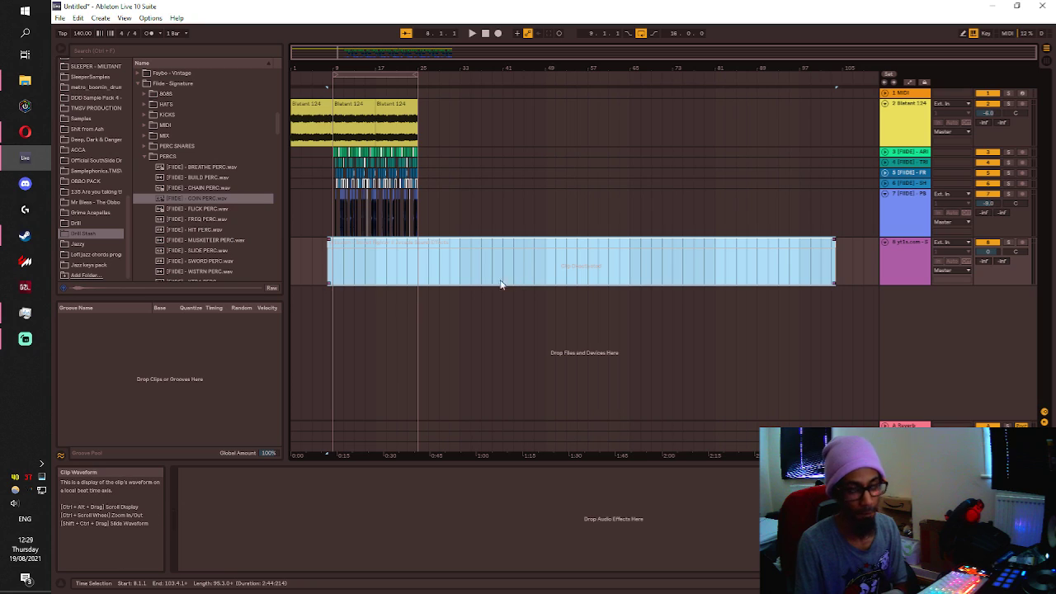
left_click(430, 249)
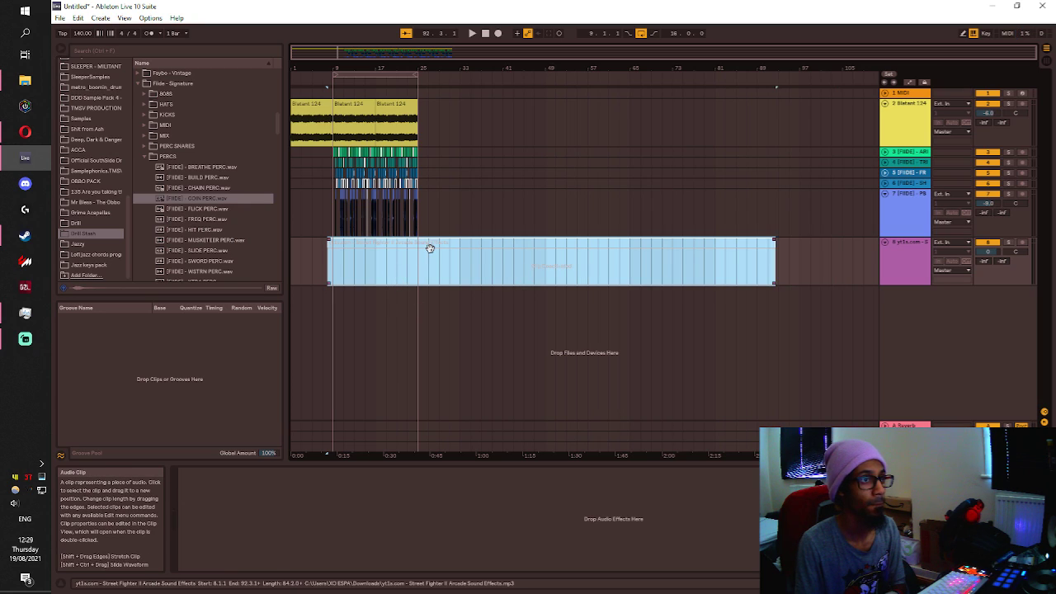
key("0")
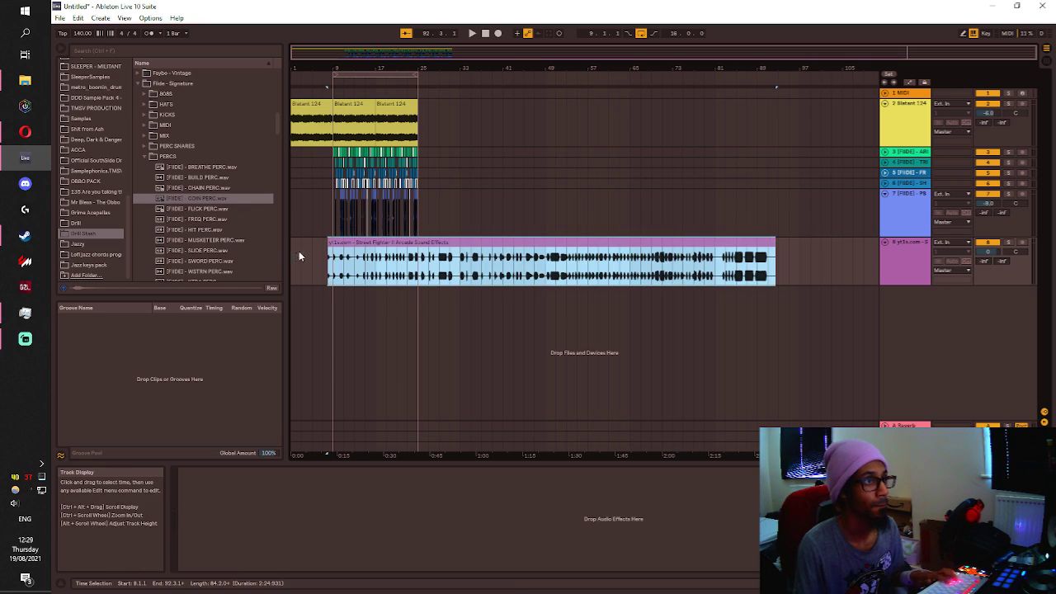
scroll(298, 251, "up", 4)
left_click(429, 260)
key("space")
left_click(480, 253)
scroll(479, 252, "up", 3)
scroll(590, 252, "up", 3)
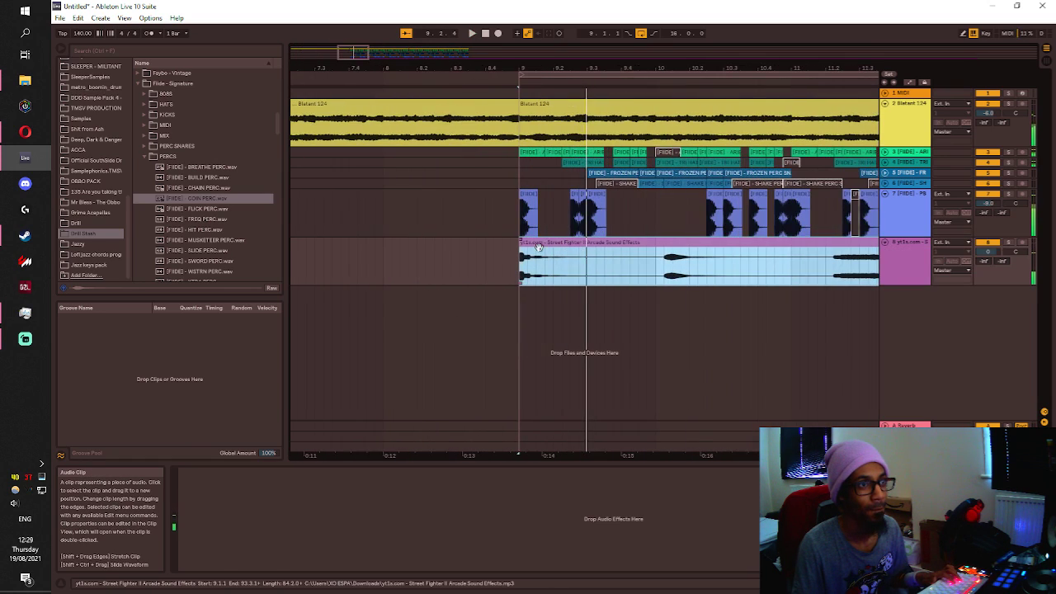
Move the Street Fighter II sound effects clip slightly earlier to start at 8.4.1 and play it with the beat.
left_click_drag(521, 248, 441, 245)
left_click_drag(533, 249, 550, 246)
key("space")
Set the sound effects clip's warp mode to Complex Pro, keep its transposition at 0 st, and listen to it.
double_click(549, 246)
left_click(283, 115)
left_click(285, 165)
key("space")
left_click_drag(227, 118, 228, 132)
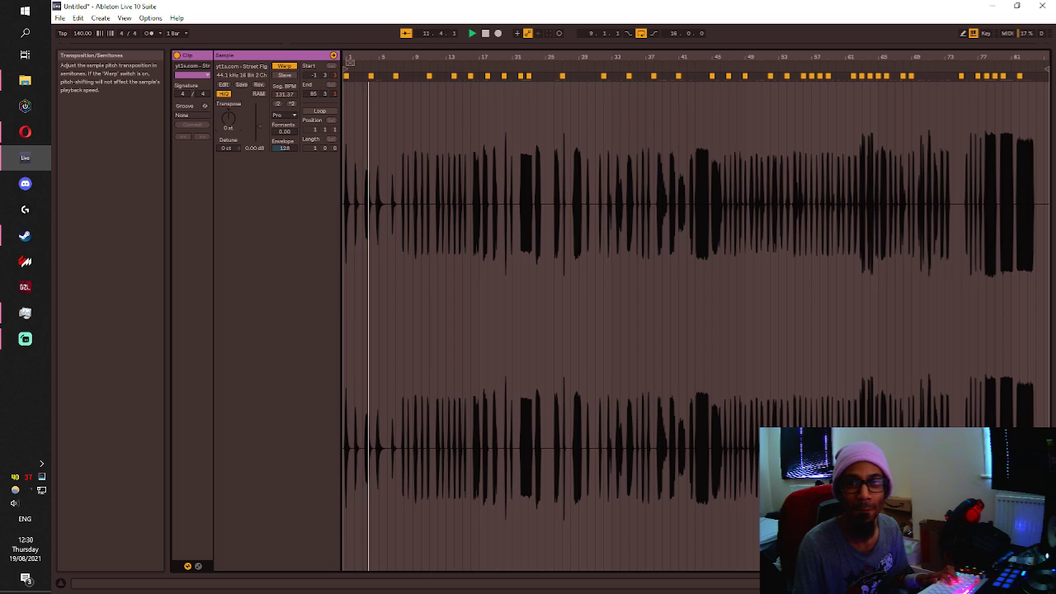
key("space")
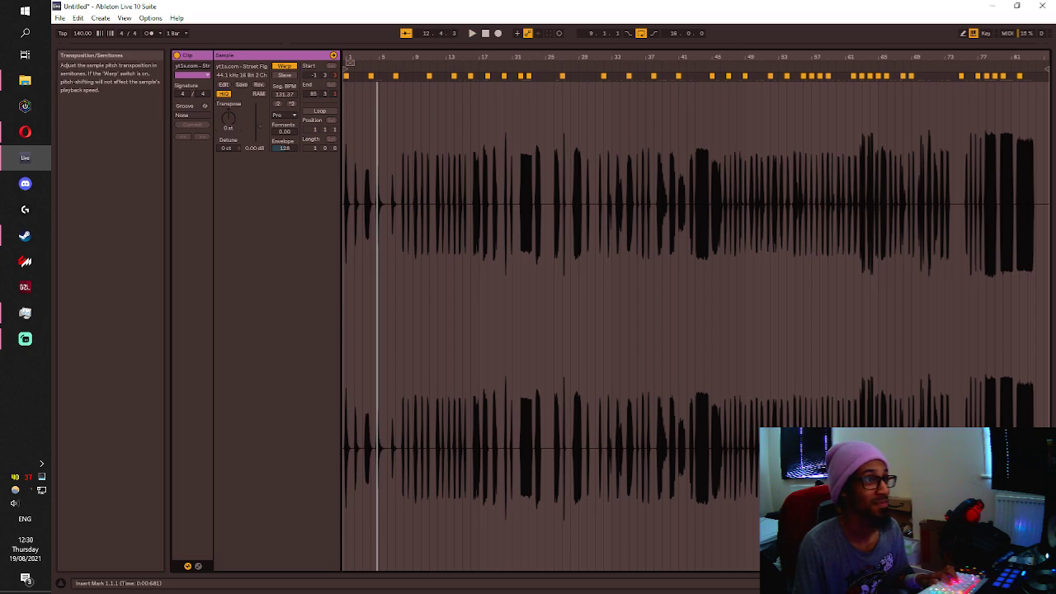
Listen to the sound effects clip against the beat from several positions between bars 12 and 22.
scroll(382, 226, "up", 5)
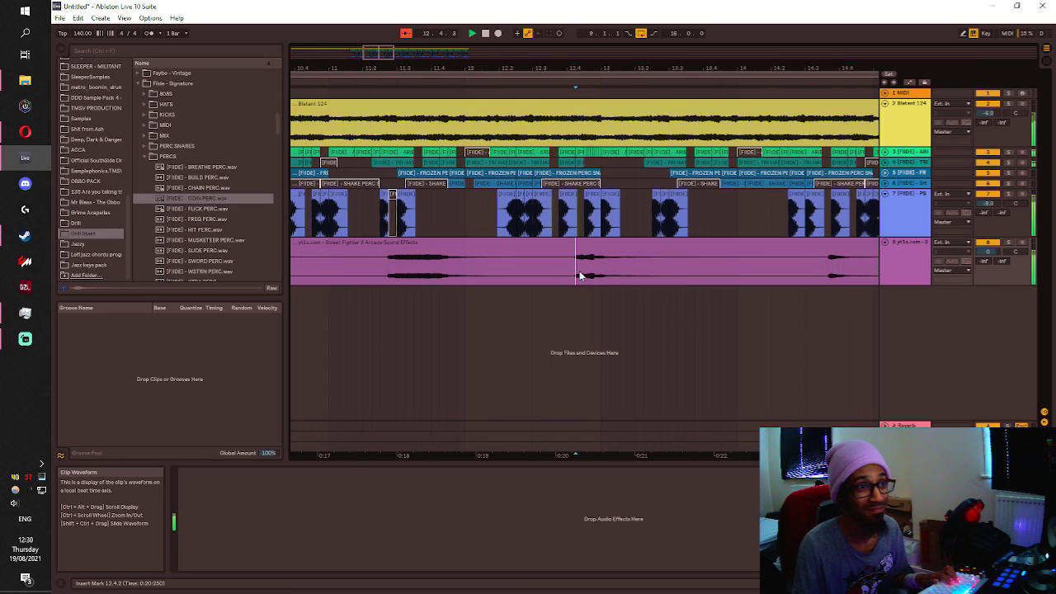
scroll(579, 271, "down", 5)
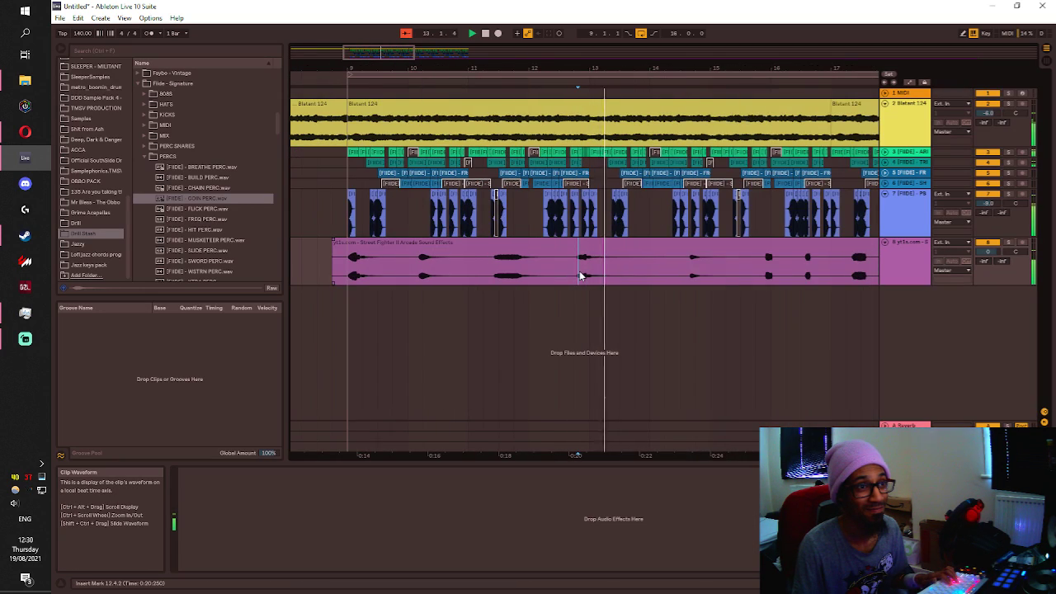
scroll(666, 270, "up", 3)
key("space")
scroll(667, 270, "down", 5)
left_click(694, 268)
key("space")
key("space")
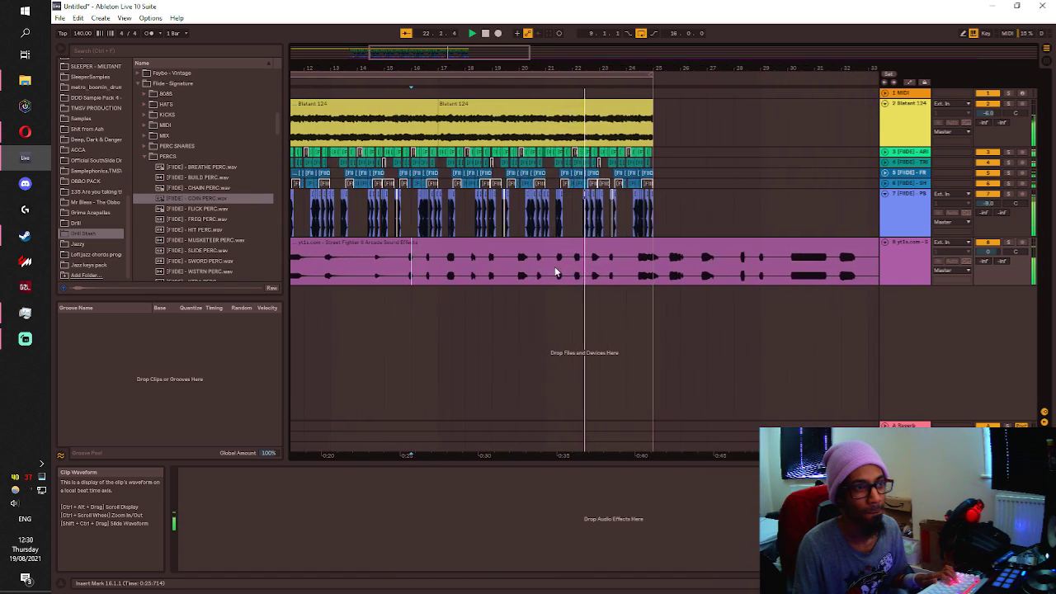
key("space")
Split the sound effects clip into sections between bars 20 and 25, including cuts at 24.1.1 and 25.3.1.
left_click(500, 266)
key("ctrl+e")
left_click(592, 266)
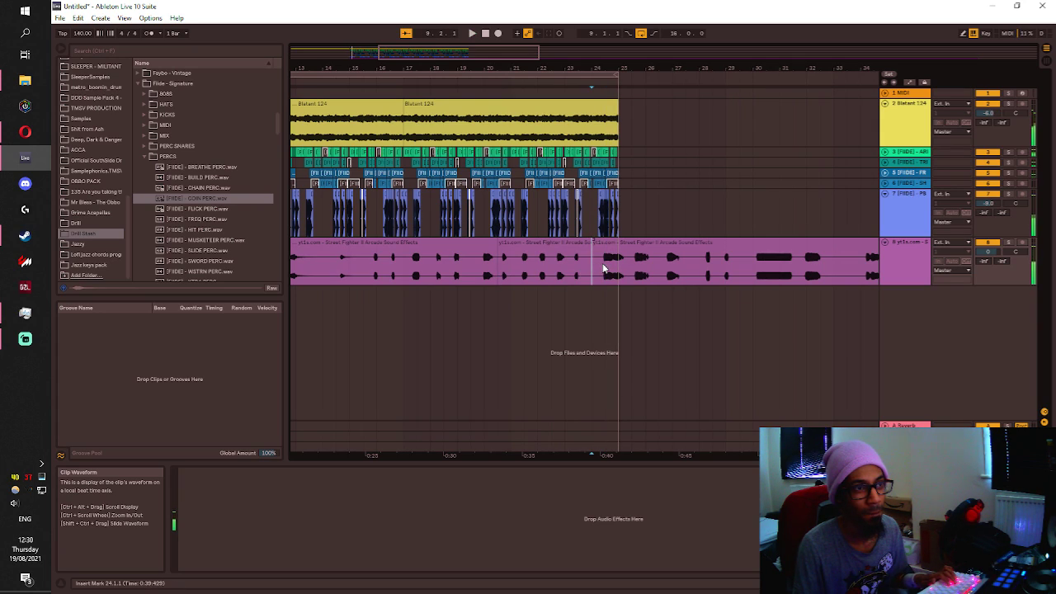
key("space")
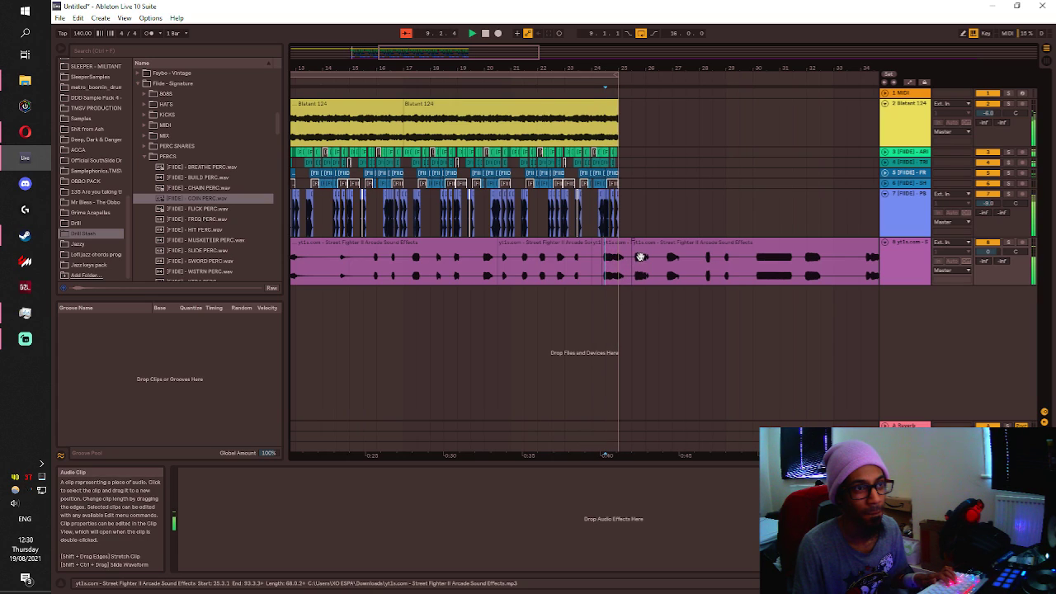
Audition the individual sounds in the effects clip from about bar 27 to bar 37.
scroll(639, 256, "down", 2)
key("space")
key("space")
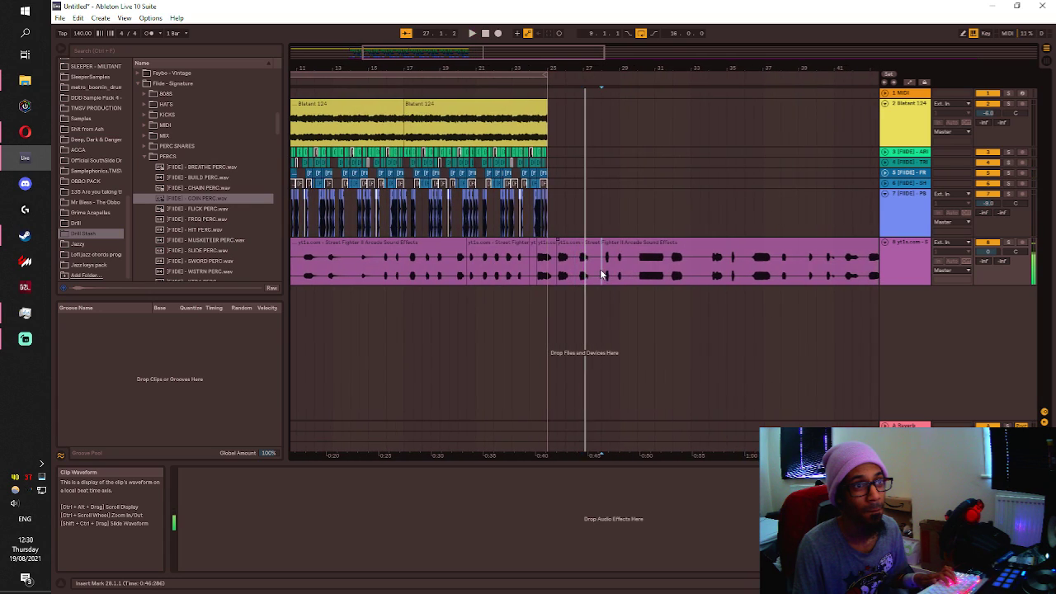
left_click(587, 266)
left_click(596, 265)
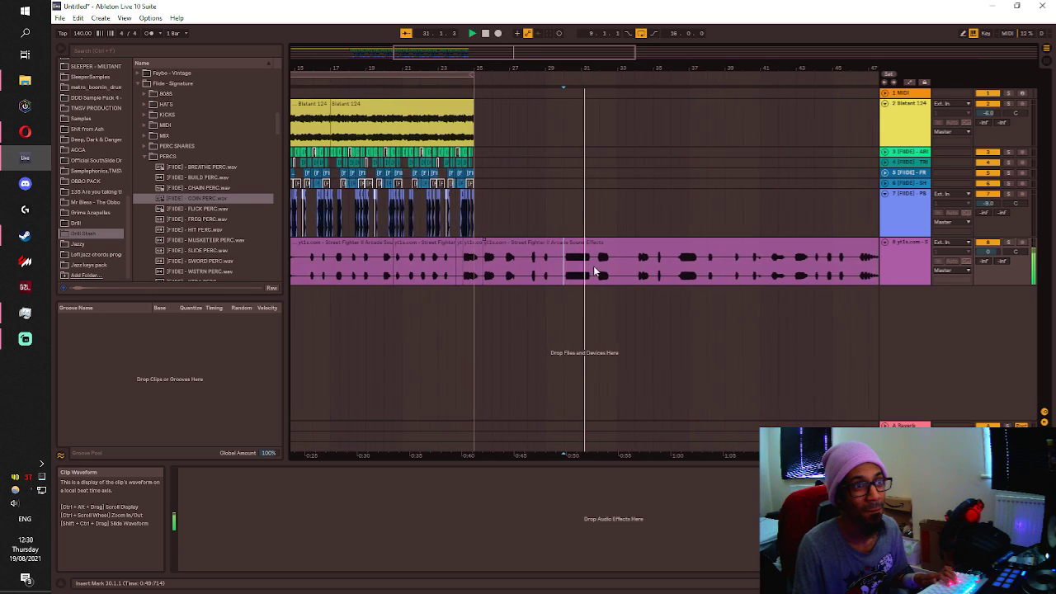
left_click(610, 269)
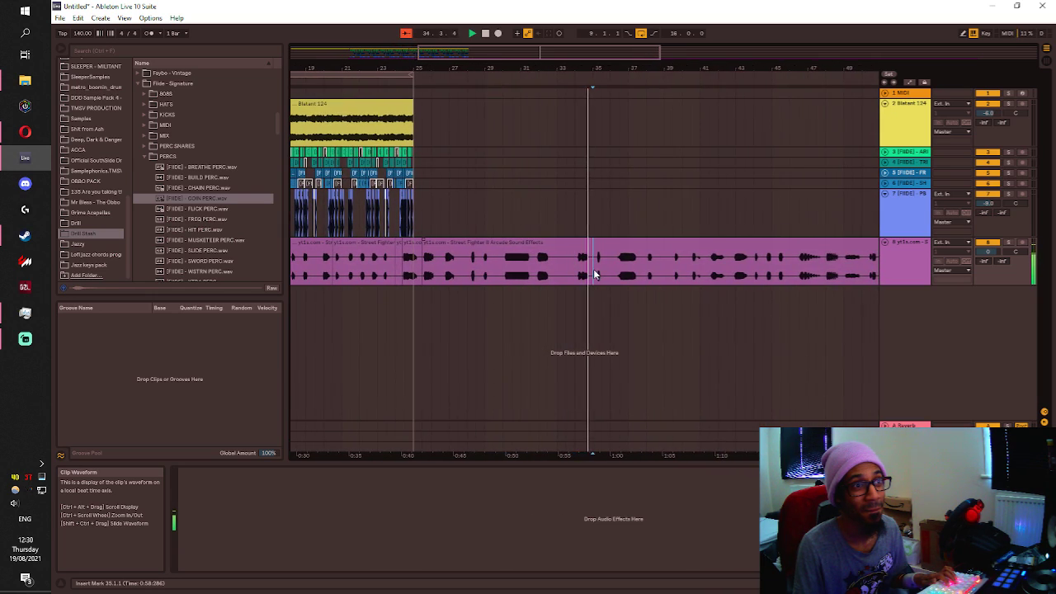
left_click(599, 273)
key("space")
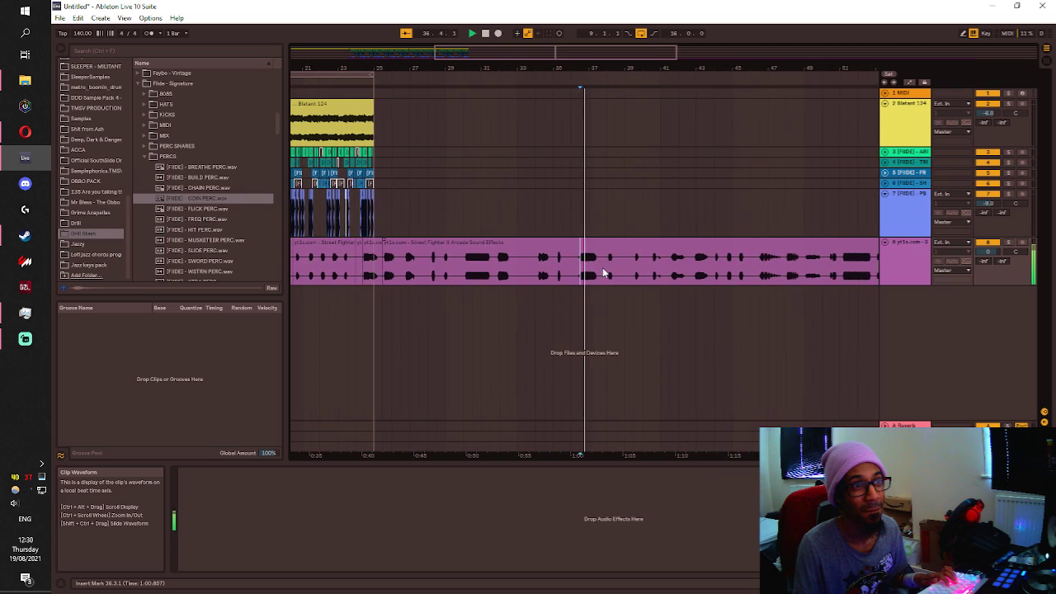
key("space")
left_click(606, 270)
key("space")
Audition the denser run of sounds in the effects clip from about bar 56 to bar 64.
scroll(606, 271, "down", 5)
key("space")
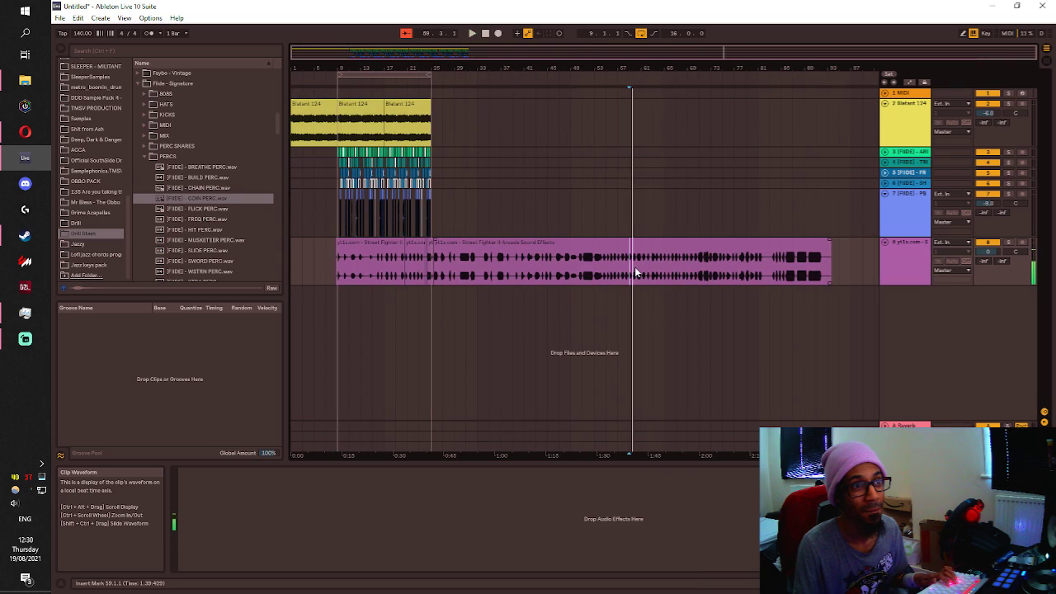
scroll(631, 273, "up", 5)
key("space")
key("space")
left_click(542, 276)
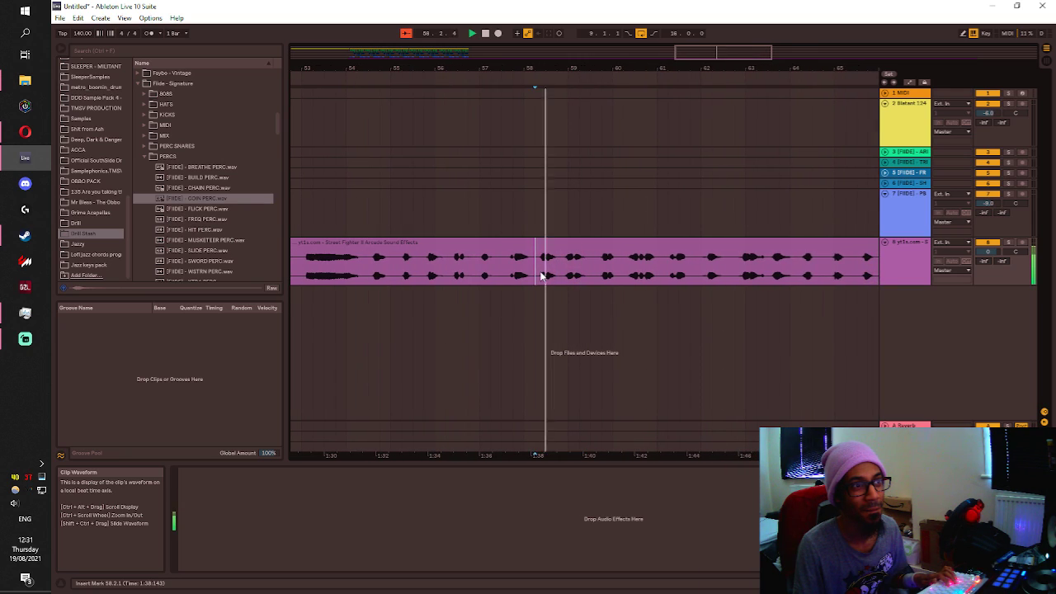
left_click(595, 277)
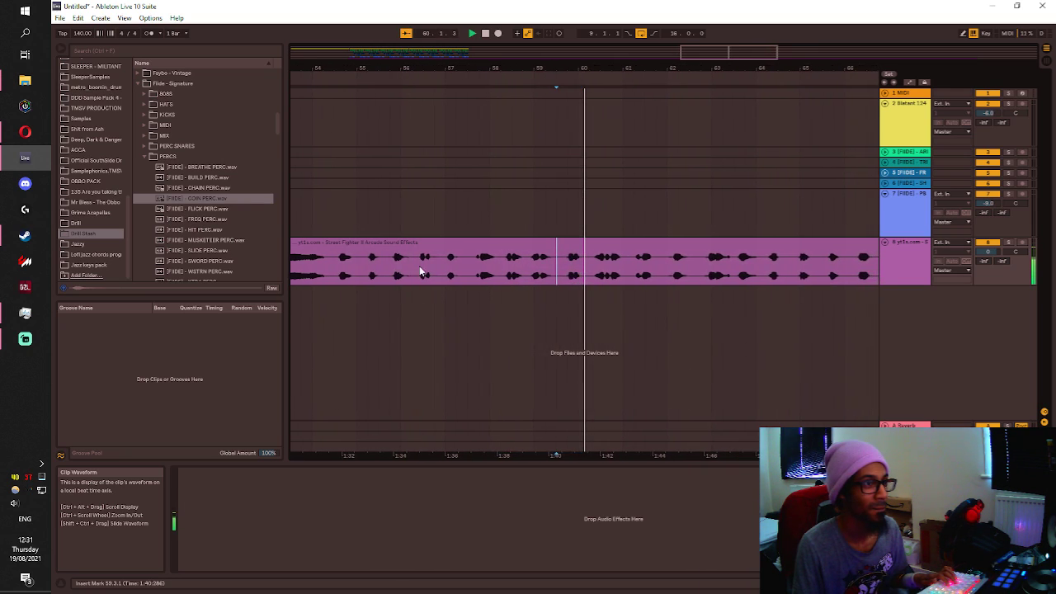
key("space")
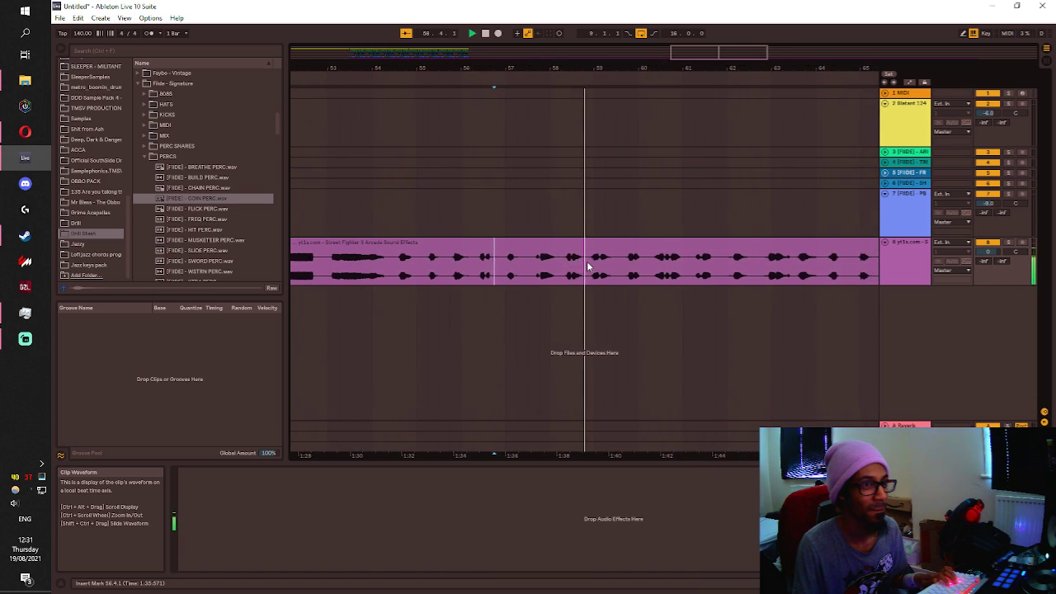
left_click(640, 261)
left_click(609, 272)
left_click(601, 269)
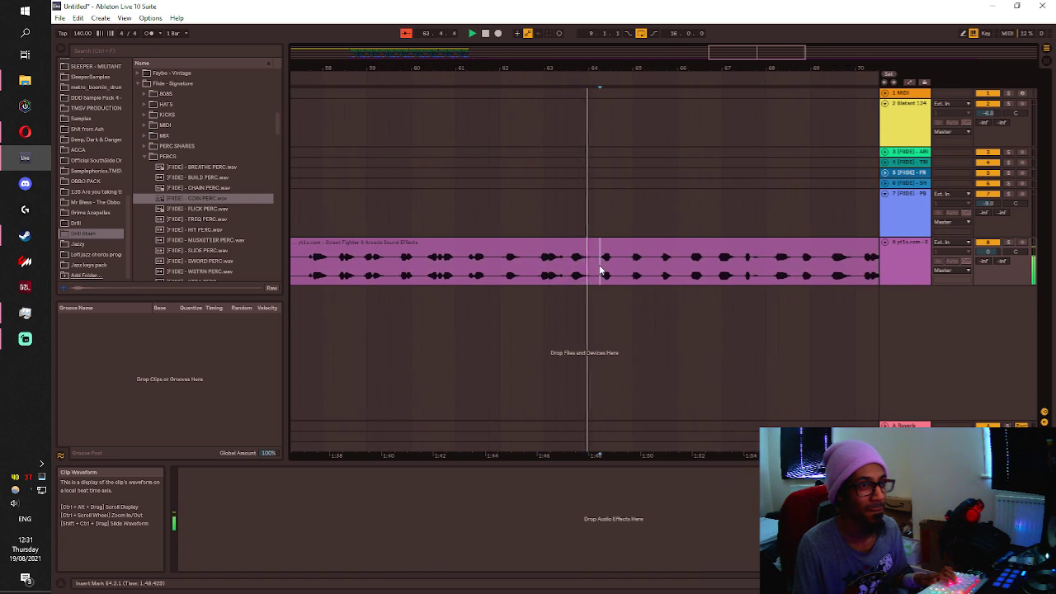
scroll(455, 277, "down", 3)
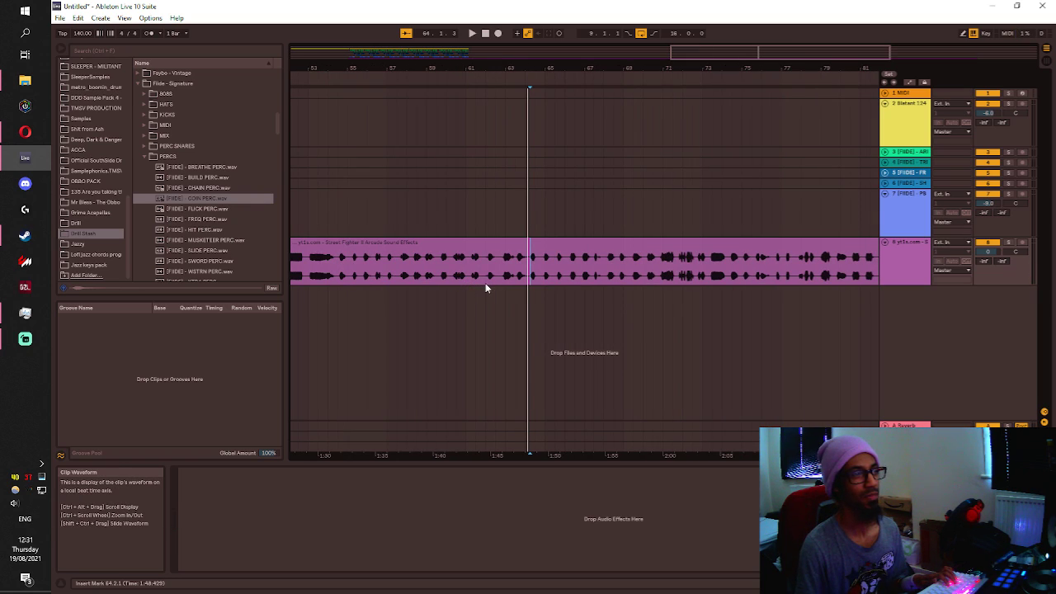
Switch to the Opera browser and search Google for "cammy street fighter 2" in a new page.
key("alt+Tab")
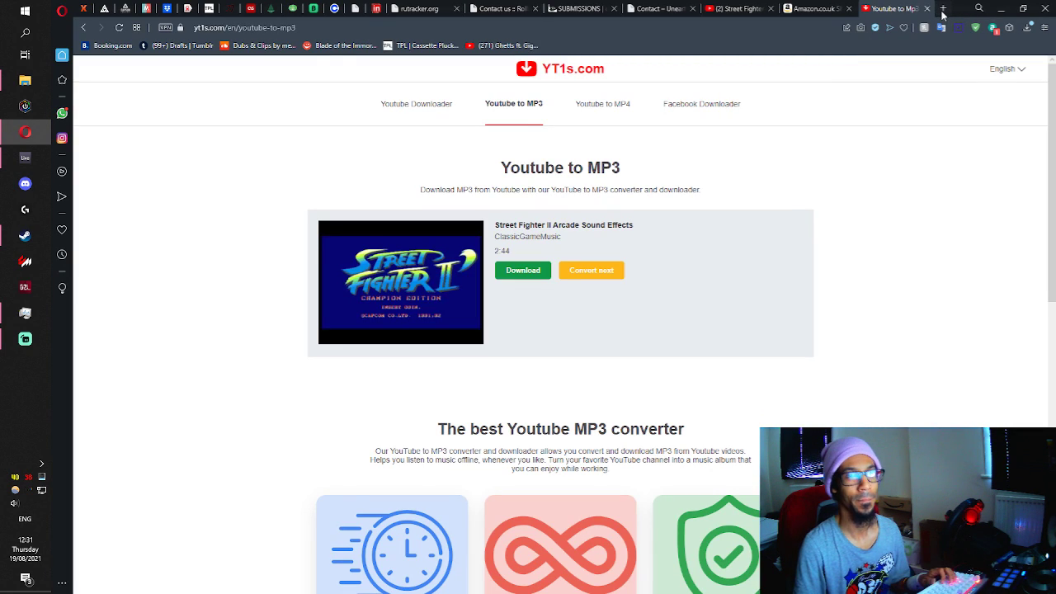
left_click(943, 14)
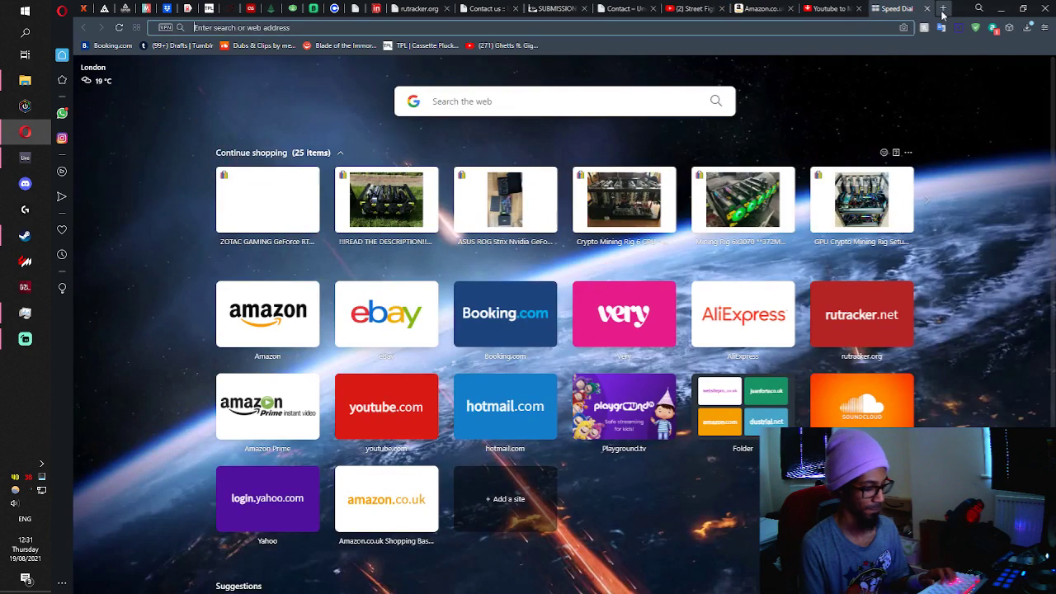
type("CAMMY STREET")
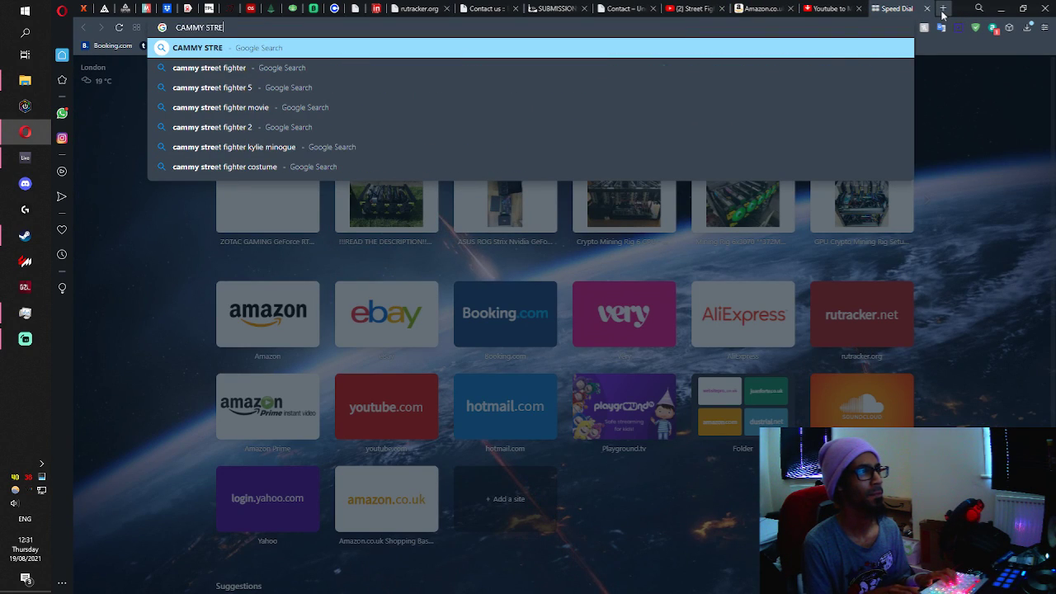
key("Down")
key("Down")
key("Return")
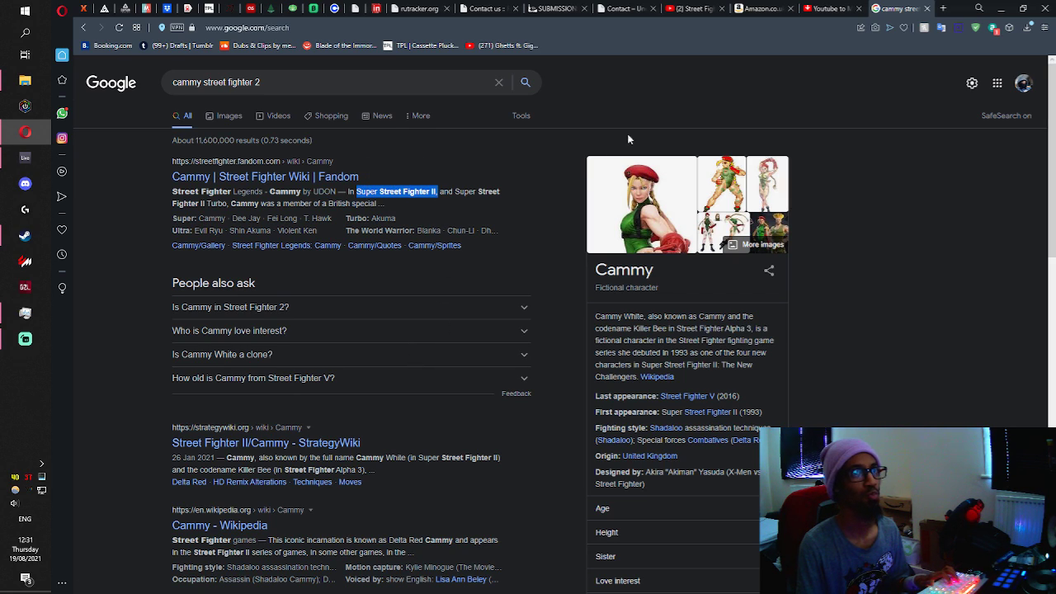
Close the Google search, check the Street Fighter II Arcade Sound Effects video on YouTube, and return to Ableton Live.
key("ctrl+w")
left_click(699, 12)
left_click(709, 13)
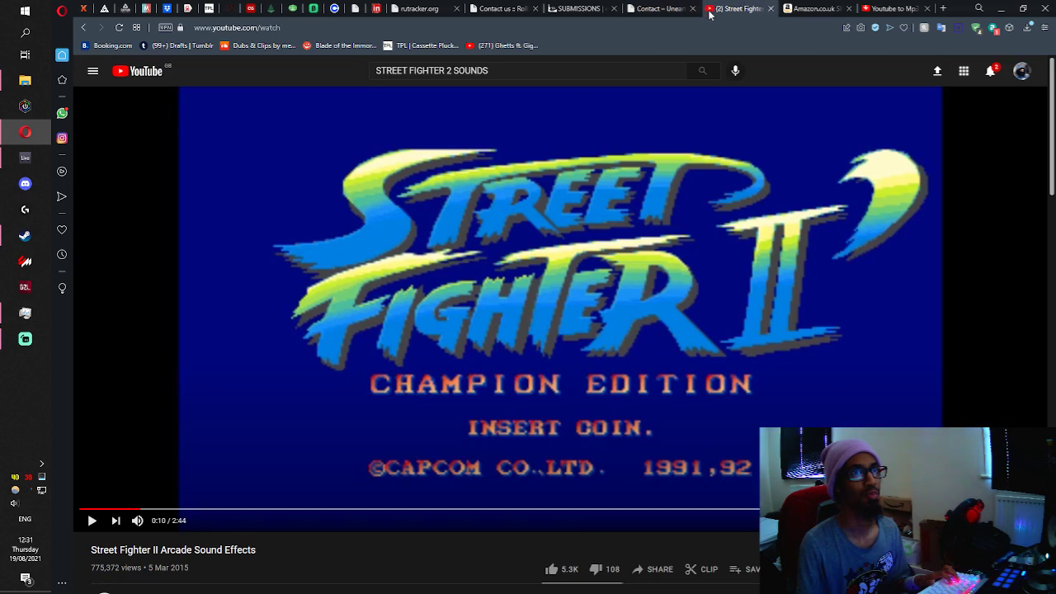
key("alt+Tab")
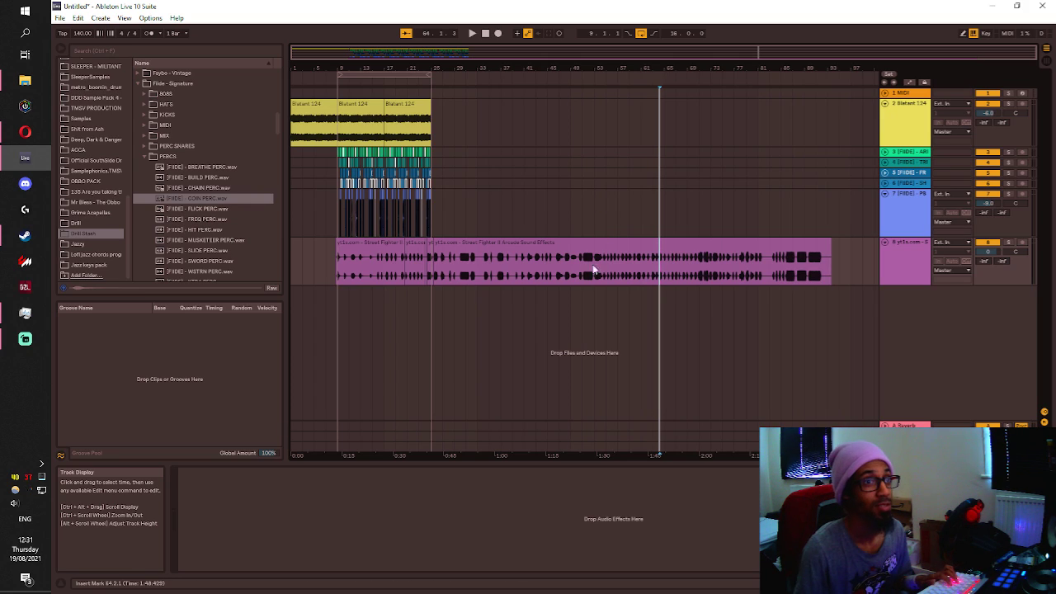
Audition the remaining sounds in the effects clip from about bar 67 to bar 86.
scroll(712, 257, "up", 2)
left_click(659, 269)
key("space")
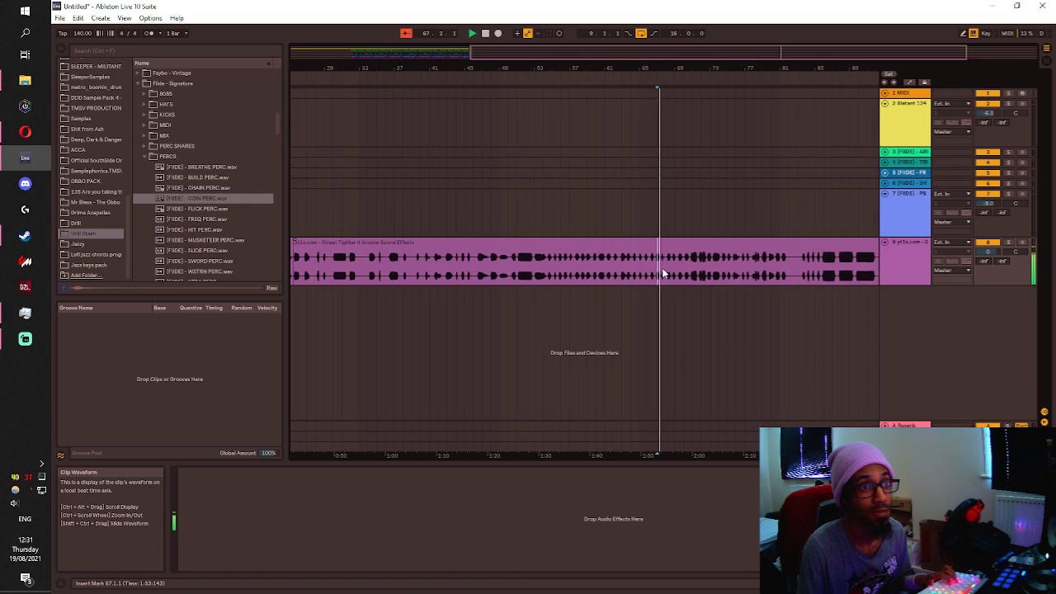
key("space")
left_click(693, 270)
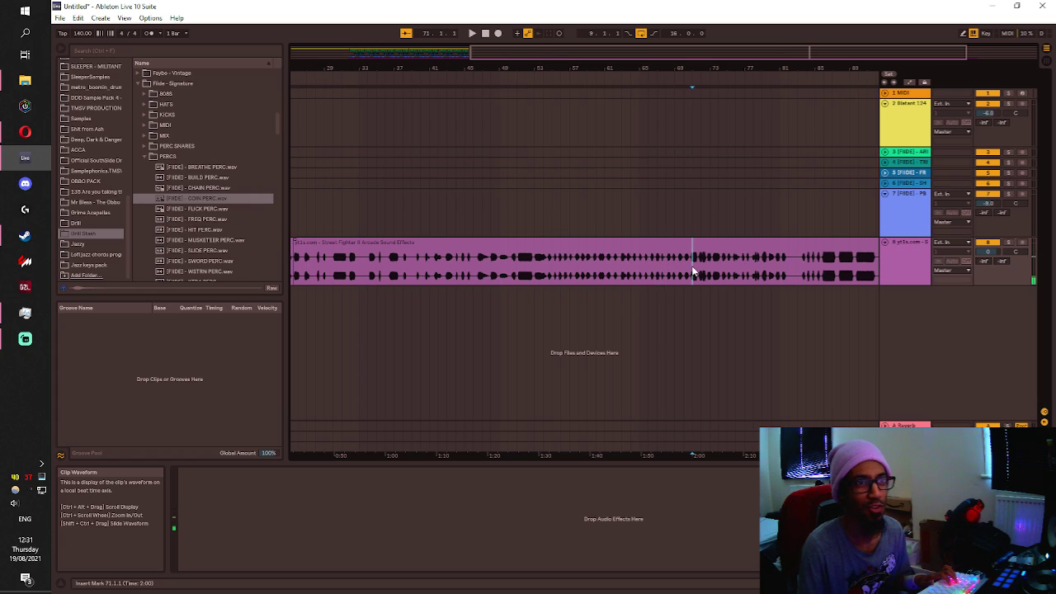
key("space")
scroll(611, 270, "up", 2)
scroll(634, 272, "down", 3)
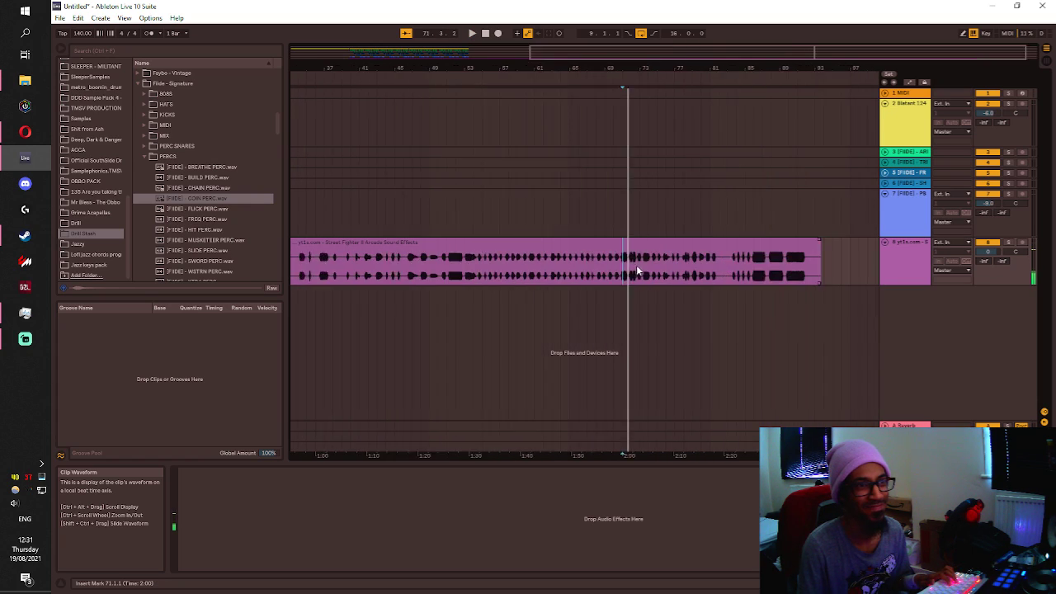
scroll(784, 274, "up", 2)
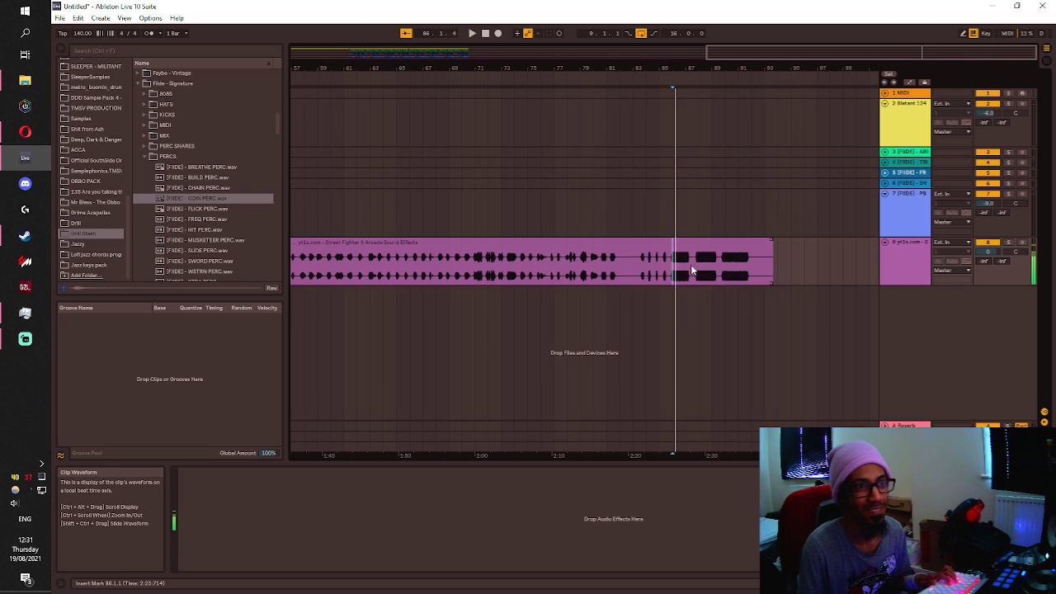
scroll(643, 261, "down", 3)
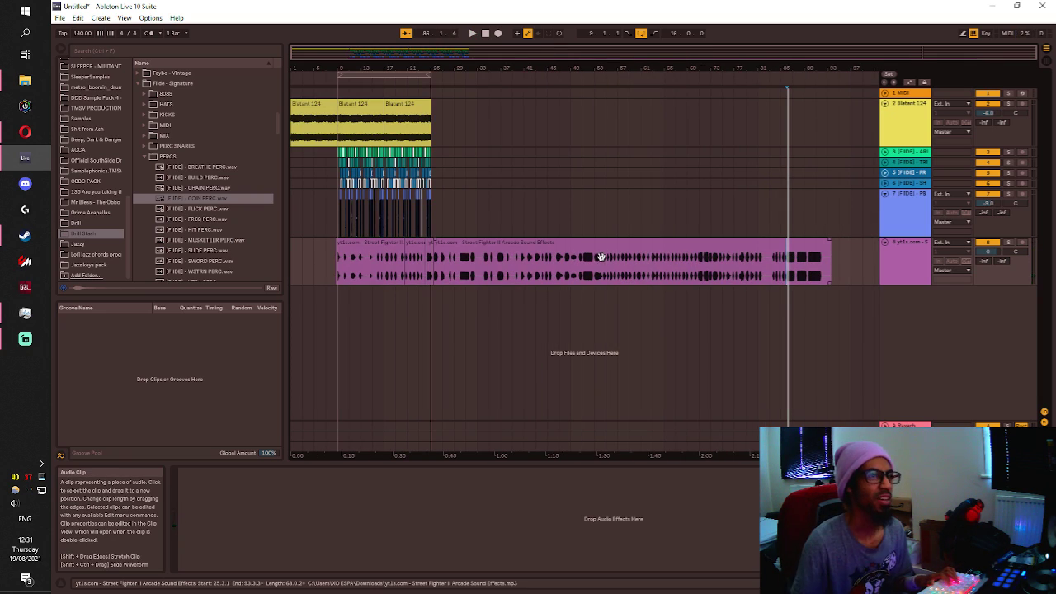
left_click(601, 256)
key("Delete")
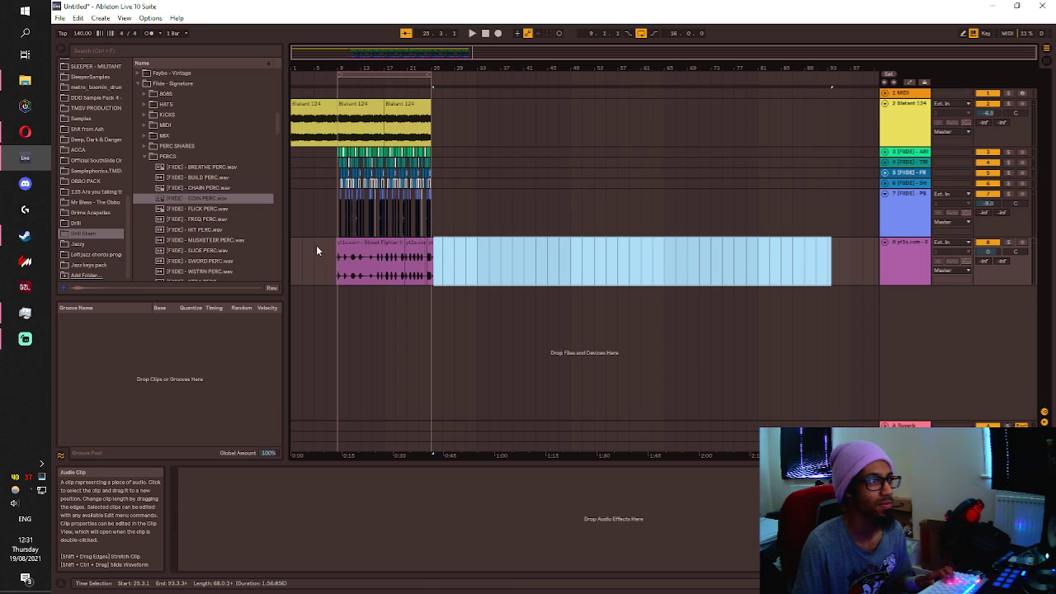
key("ctrl+z")
Show the contents of the User Library in the file browser.
left_click(83, 234)
scroll(85, 234, "up", 4)
scroll(83, 228, "up", 5)
left_click(79, 129)
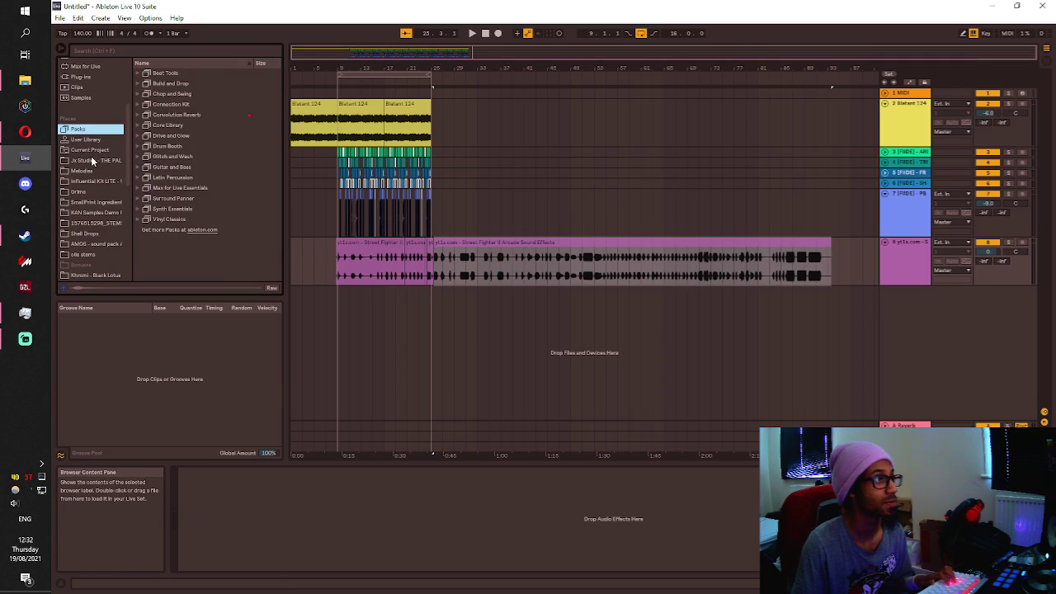
left_click(85, 139)
Restore the split Street Fighter II sound effects sections to one continuous clip.
left_click_drag(338, 259, 664, 259)
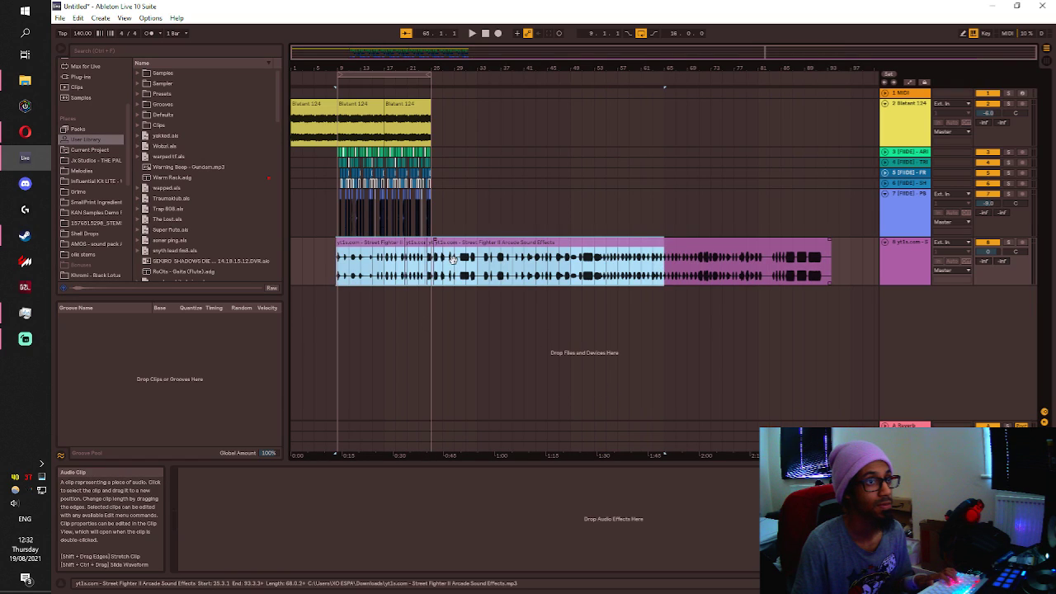
left_click(448, 260)
left_click_drag(400, 254, 937, 288)
left_click(617, 268)
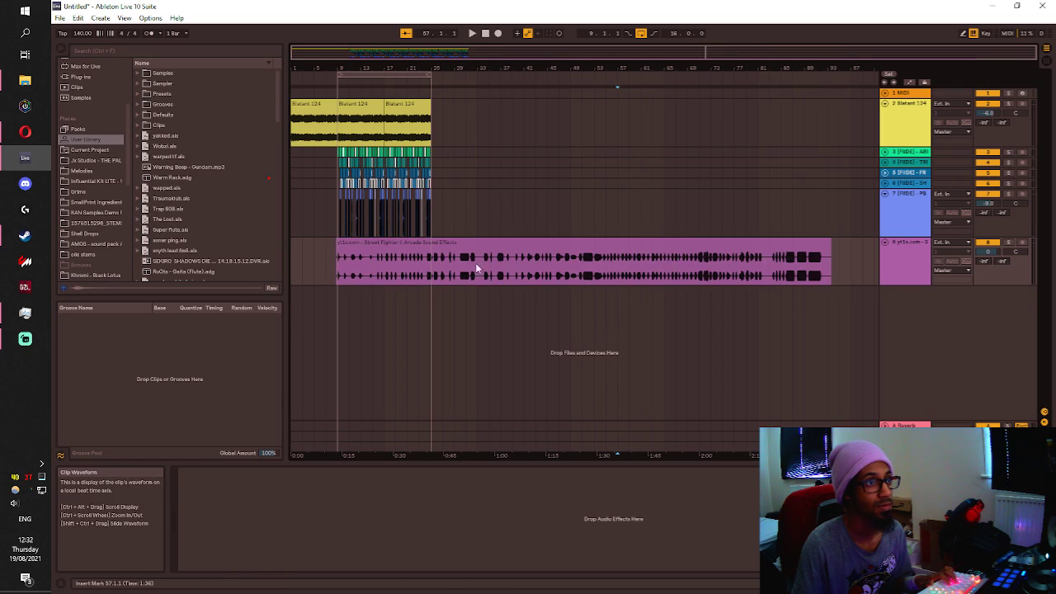
Save the whole sound effects clip to the User Library under the name sf2.
left_click_drag(462, 245, 248, 218)
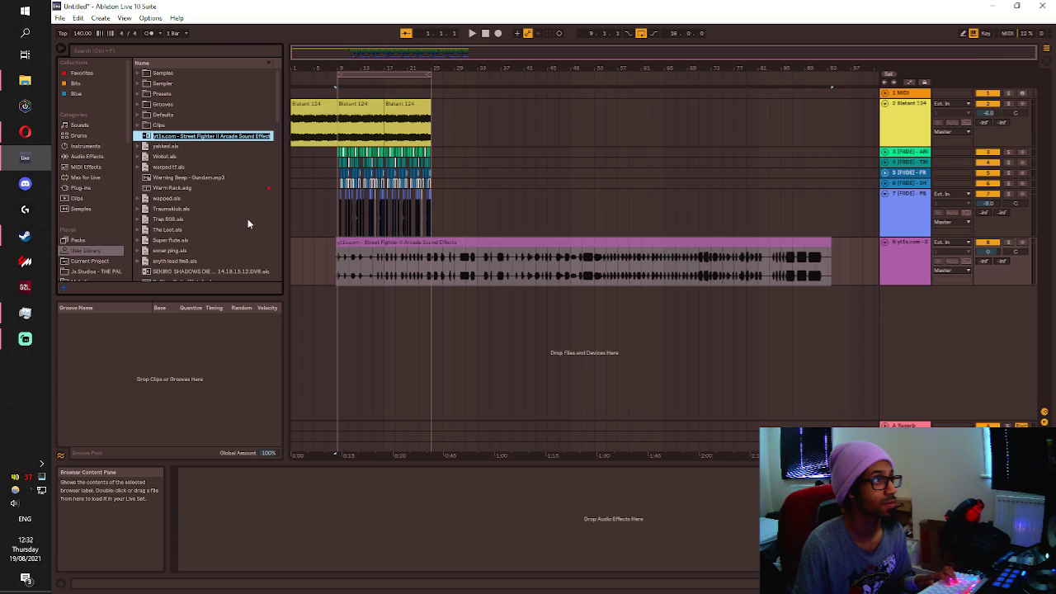
type("sf 2")
key("Return")
Delete the Street Fighter II sound effects clip from its audio track in the arrangement.
left_click(461, 345)
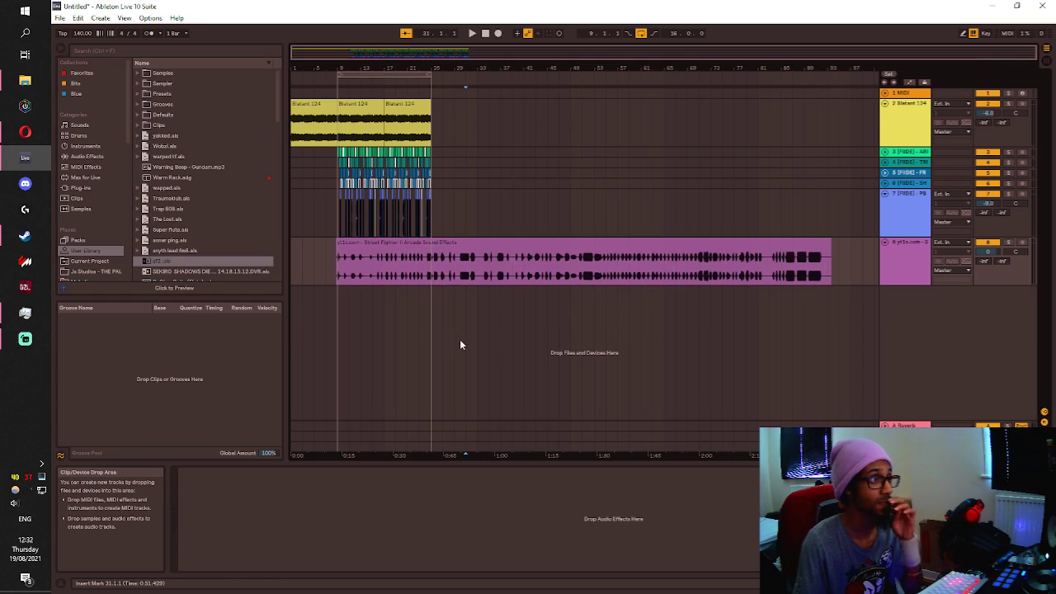
left_click(420, 282)
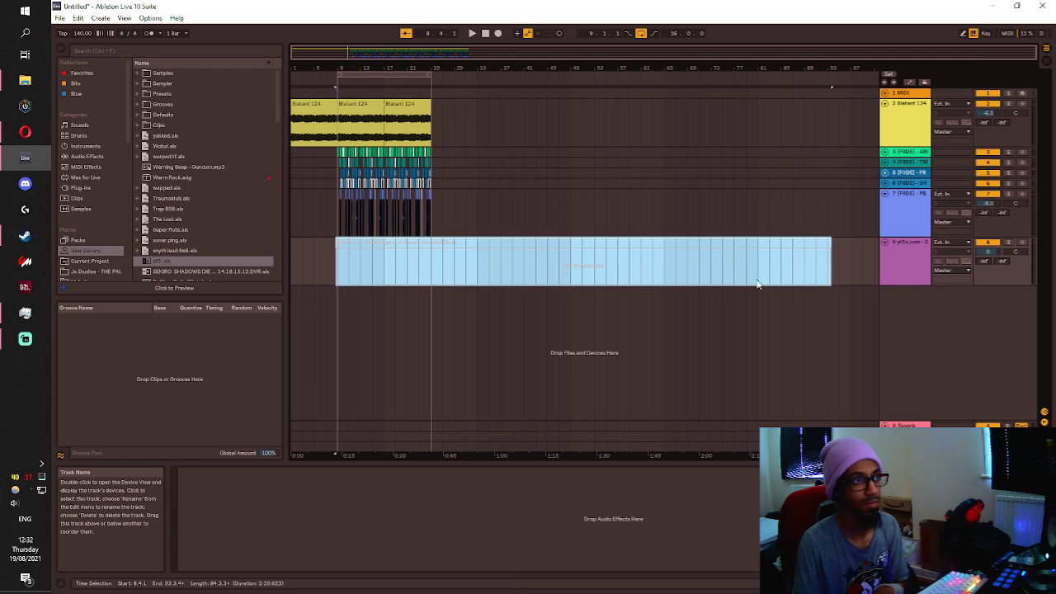
Play the arrangement from the beginning and look through the effect chain on the Blatant 124 melody track.
left_click(295, 248)
key("space")
scroll(312, 177, "up", 3)
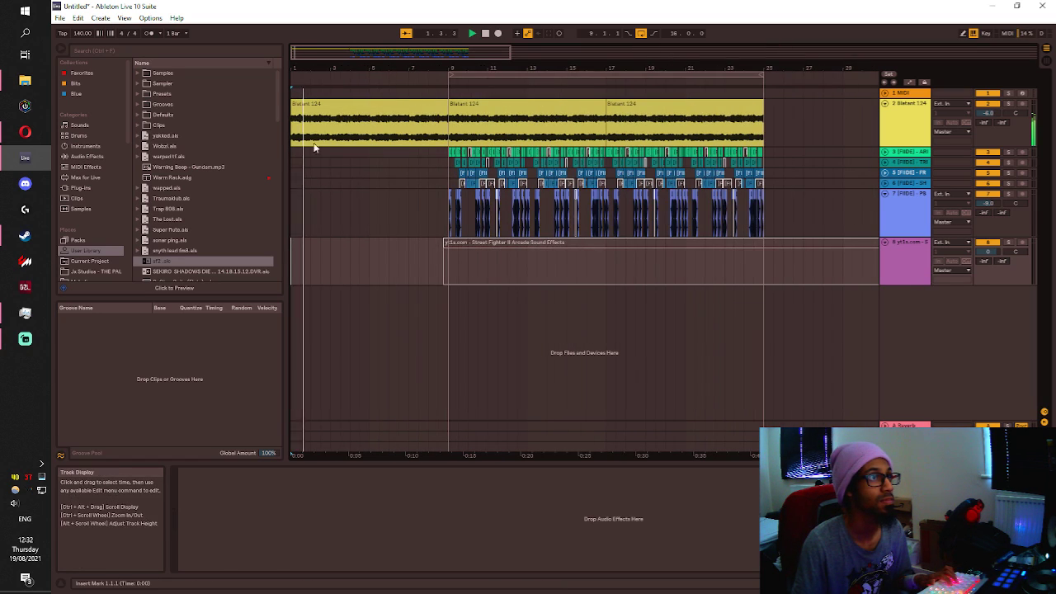
left_click(314, 124)
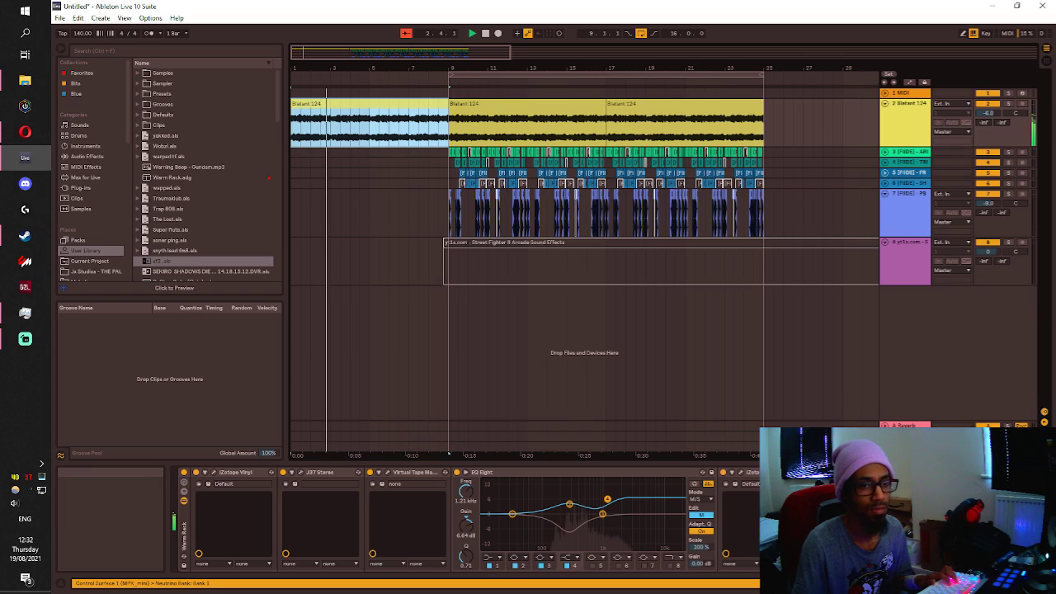
left_click(608, 499)
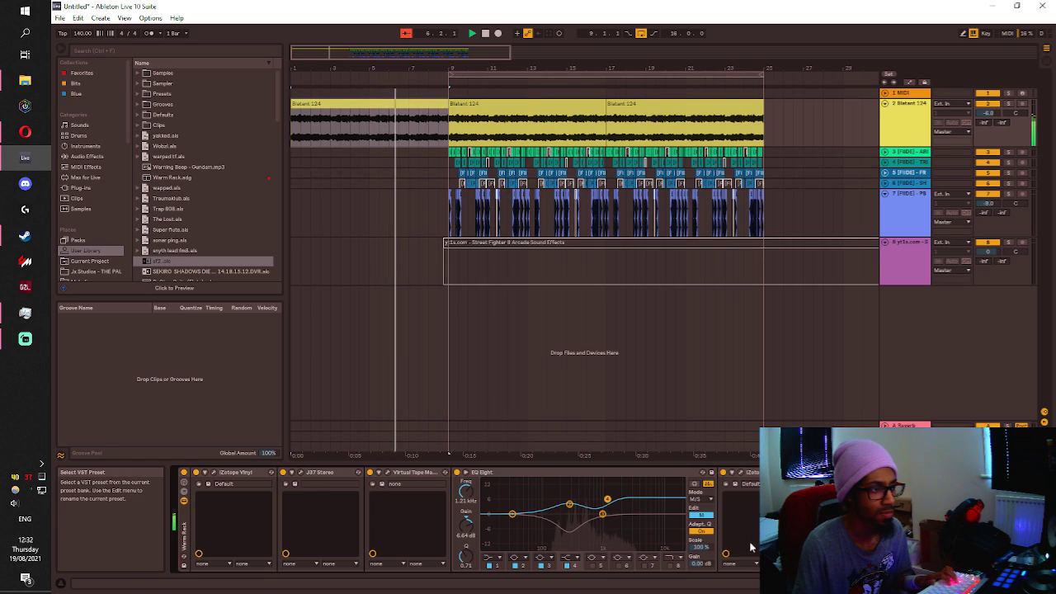
left_click_drag(949, 583, 978, 584)
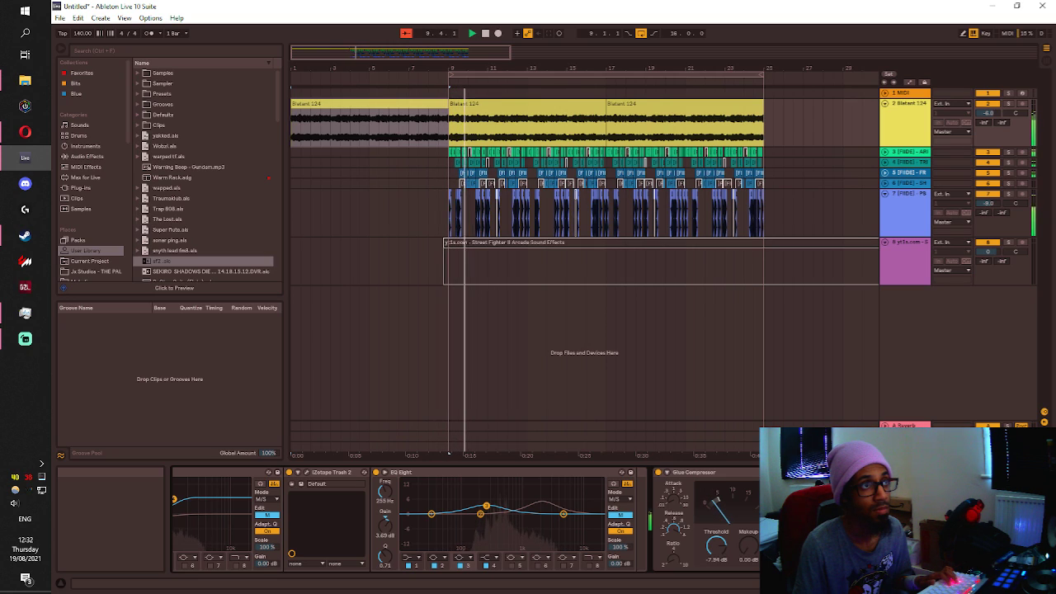
Make the Street Fighter II sound effects clip start at bar 9 and check the Streamlabs OBS window.
left_click(492, 252)
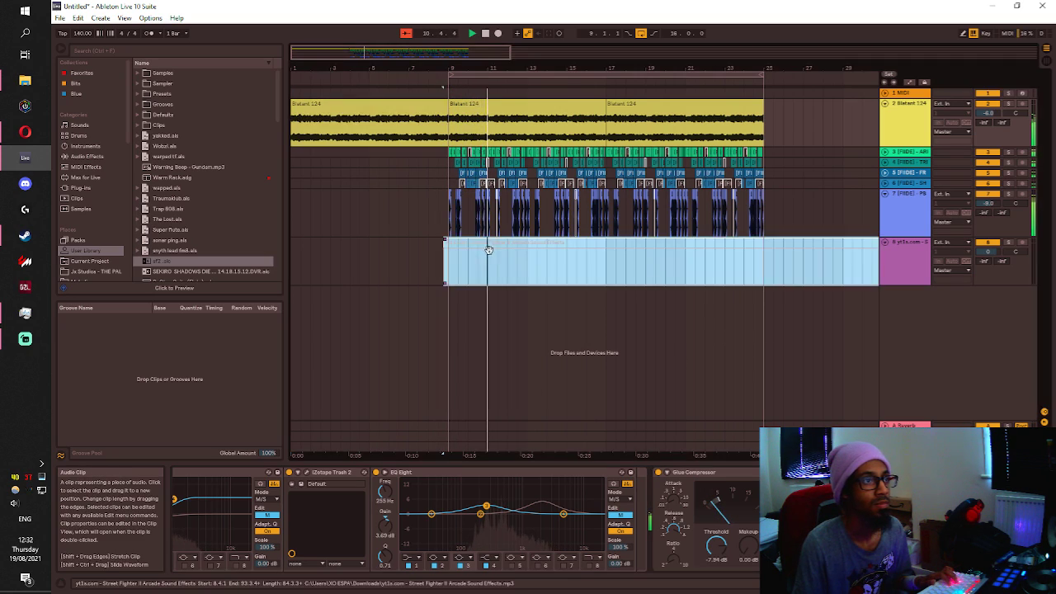
key("Delete")
key("alt+Tab")
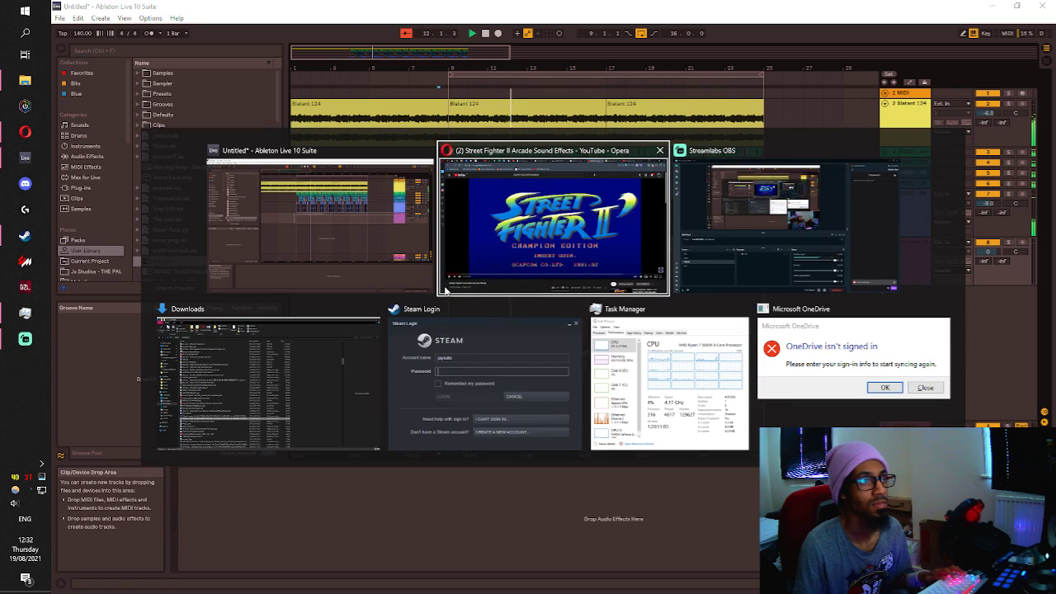
key("alt+Tab")
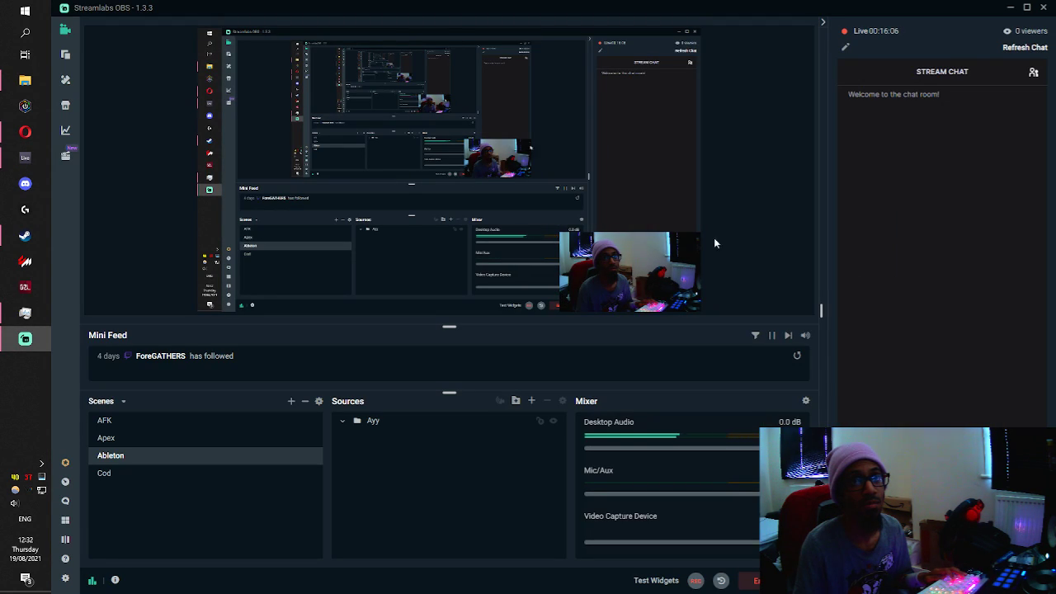
key("alt+Tab")
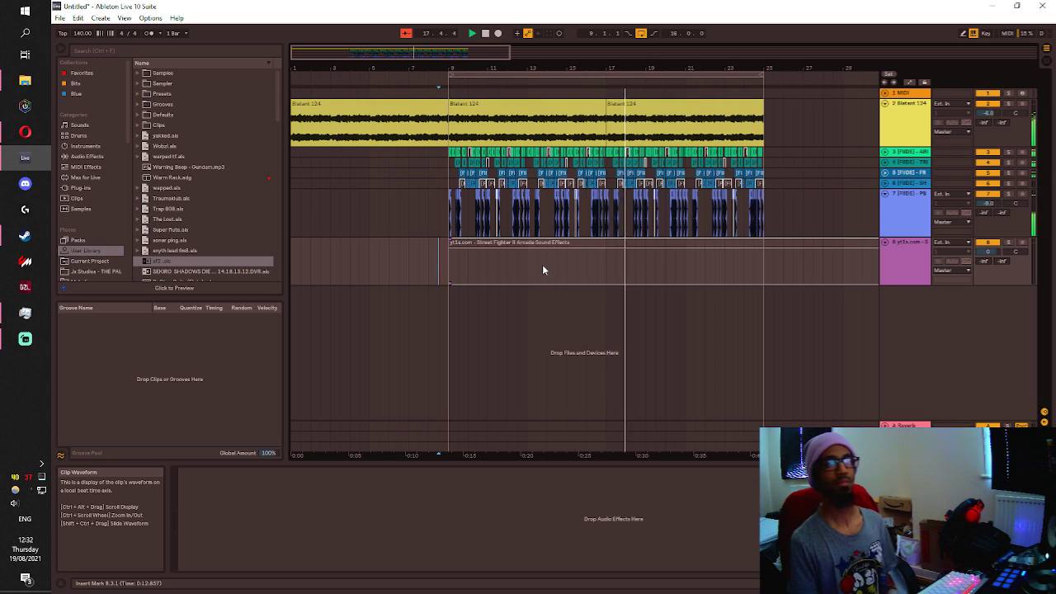
Search the User Library for PYREX and add Pyrex Bass 21 as an unfolded track below the sound effects track.
left_click(125, 50)
type("PYREX")
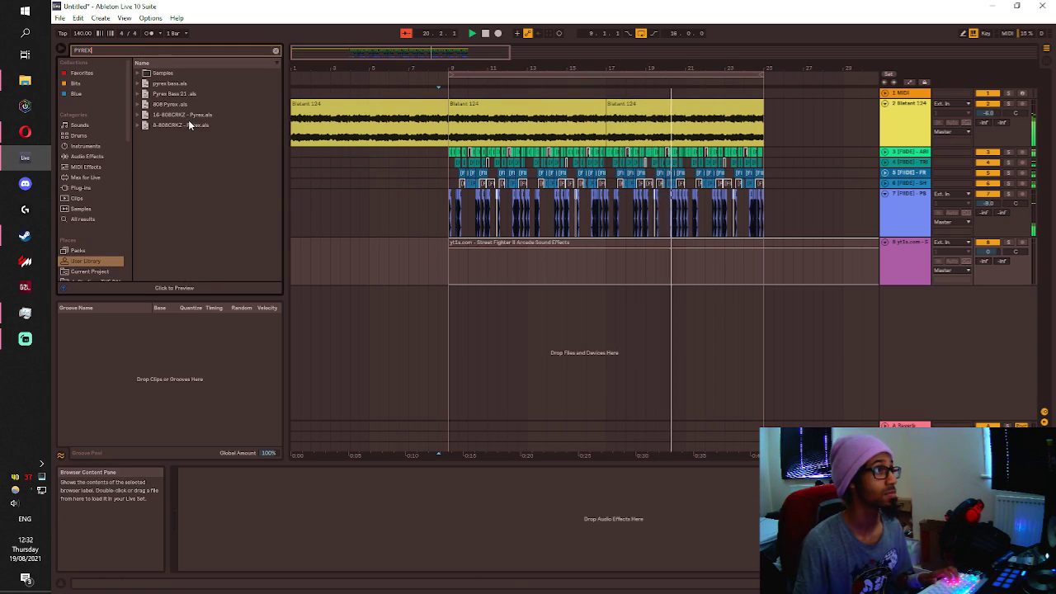
left_click_drag(169, 94, 531, 350)
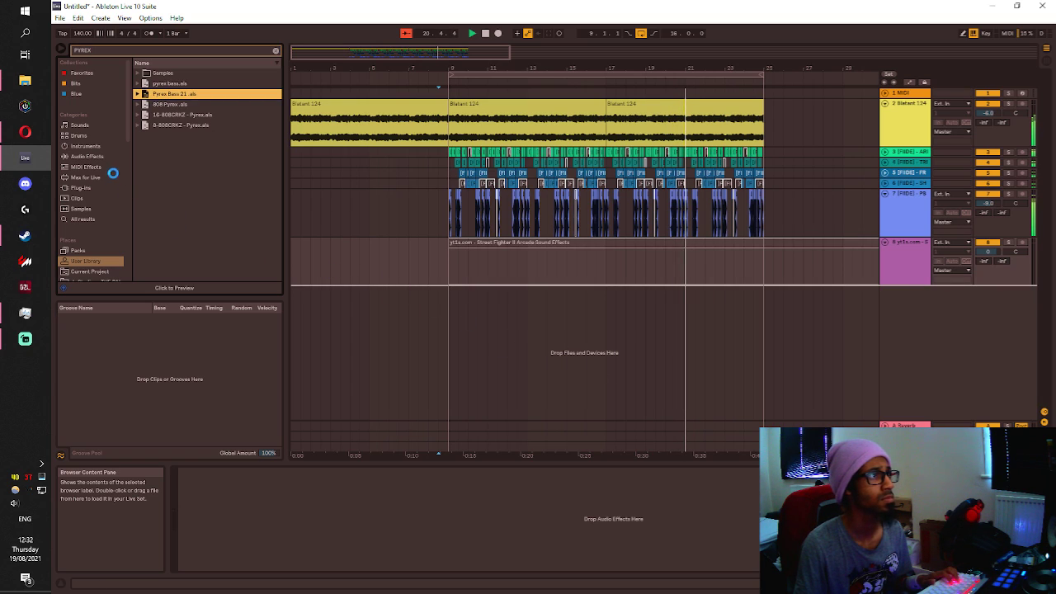
scroll(90, 240, "down", 1)
left_click(509, 304)
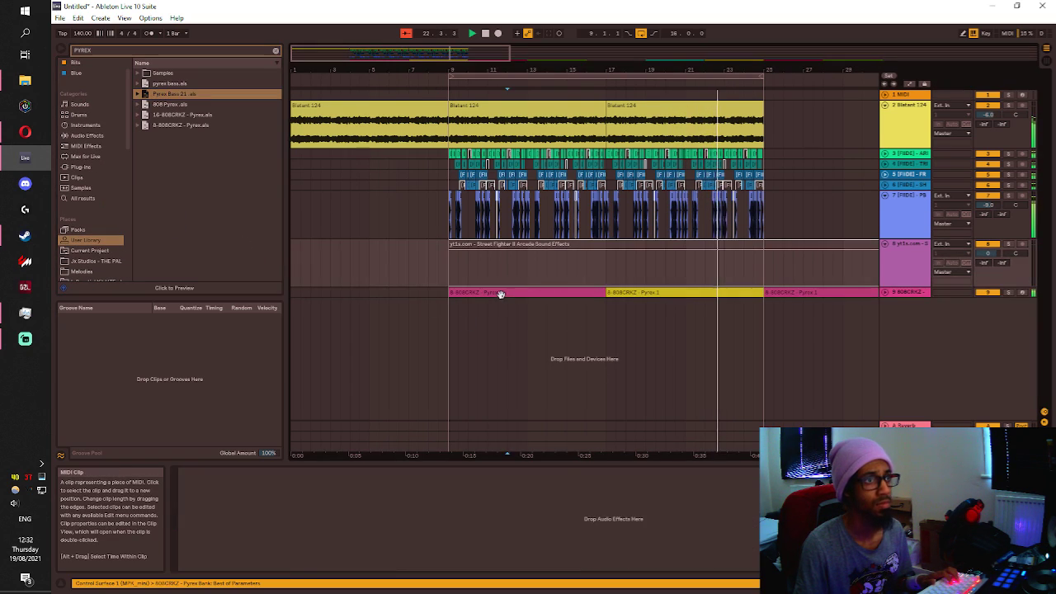
left_click(500, 294)
left_click(885, 292)
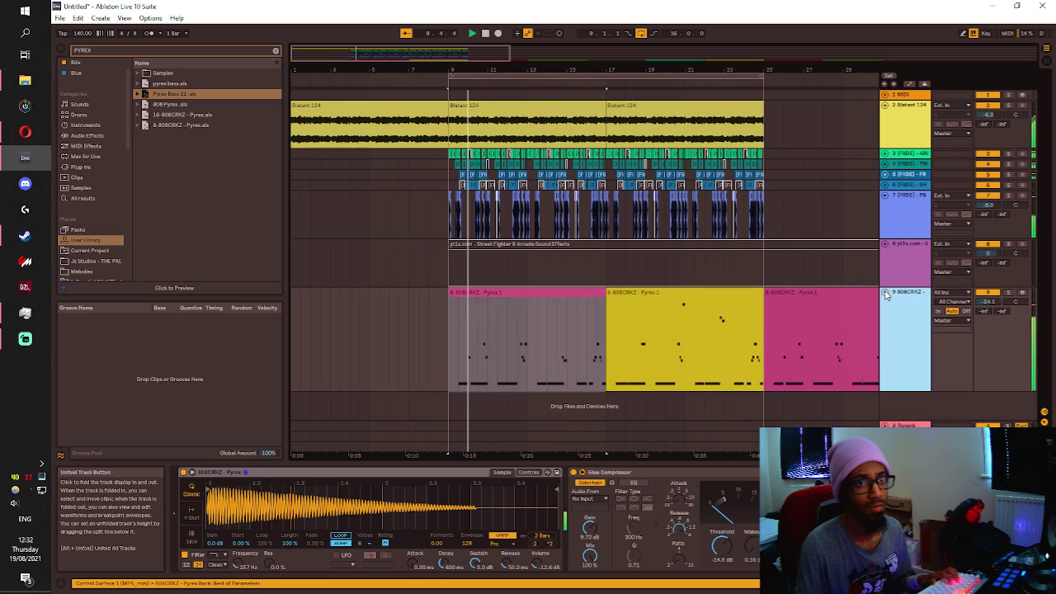
Clear all notes from the first Pyrex bass clip and draw a single D4 note from 9.1.1 to 9.2.1.
double_click(507, 290)
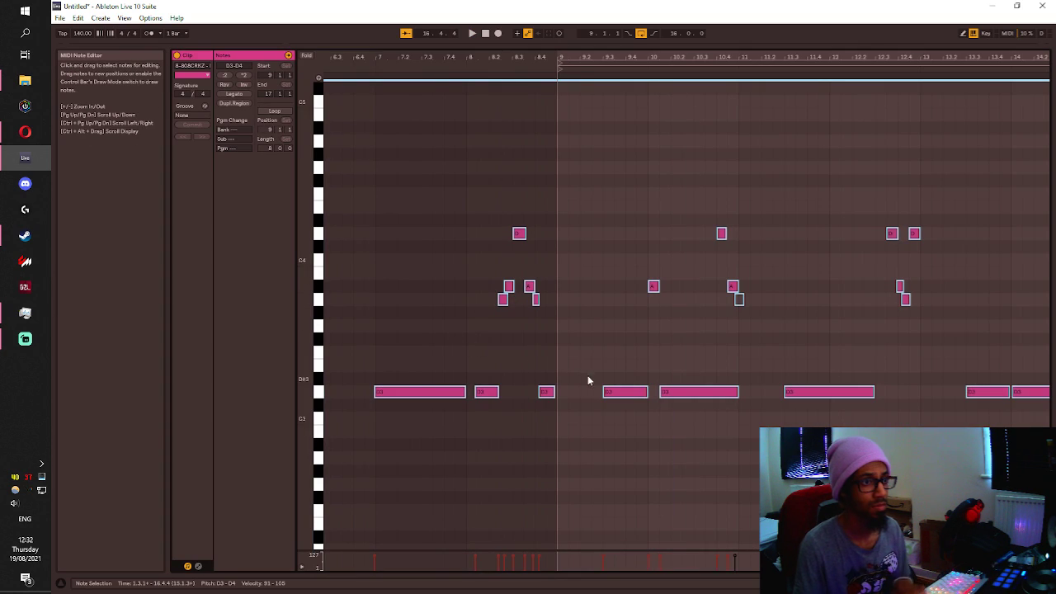
key("Delete")
left_click_drag(562, 234, 688, 234)
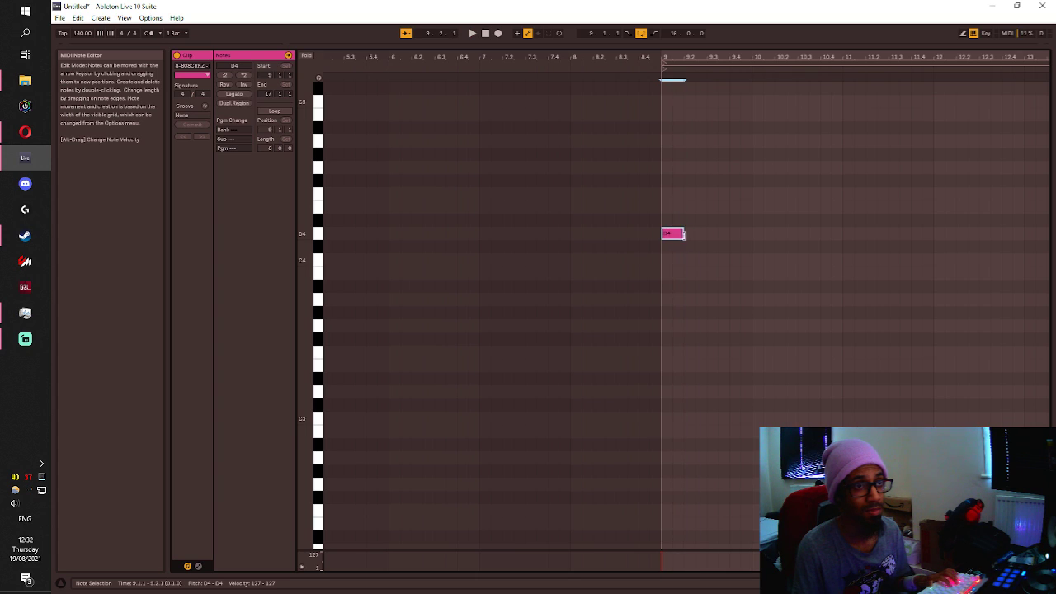
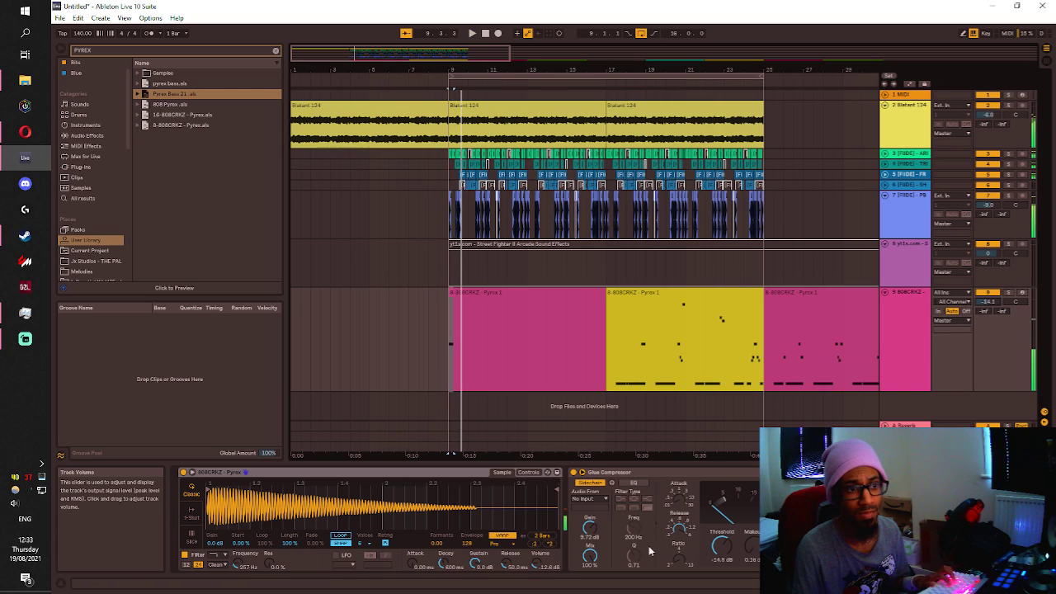
Set the PBF KICK track as the sidechain source of the bass track's Glue Compressor and view the remaining devices.
left_click(588, 499)
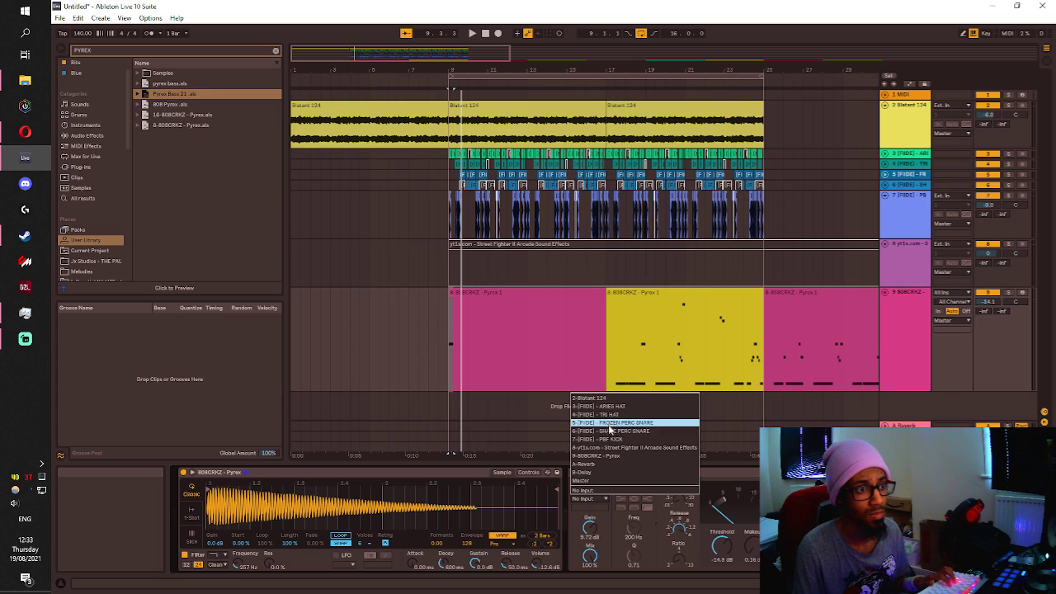
left_click(606, 439)
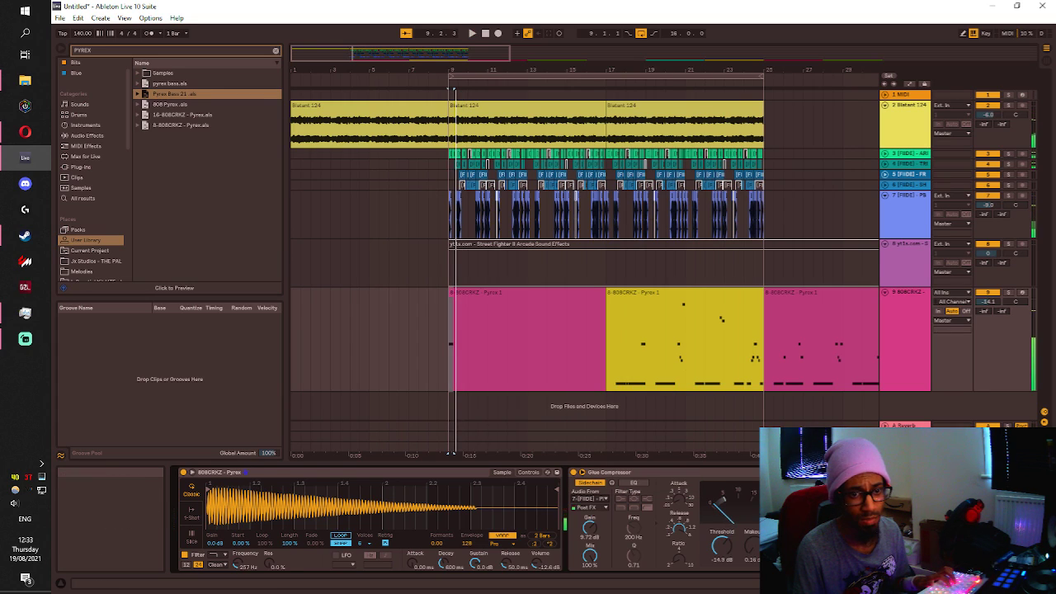
left_click(961, 584)
left_click(978, 583)
Lower the Pyrex bass track's volume to -24.4 dB and audition it.
key("space")
key("space")
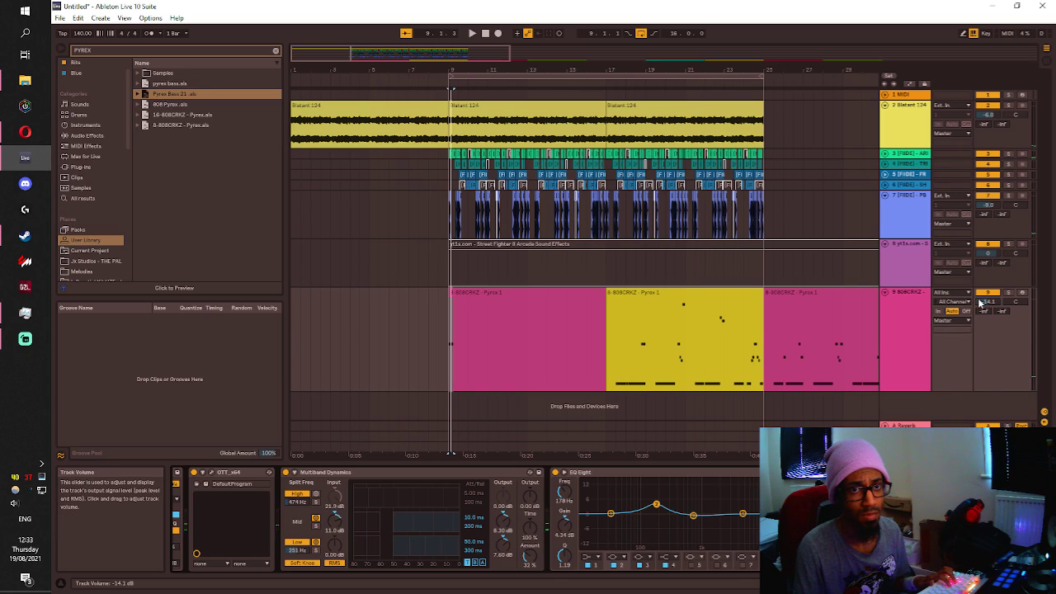
left_click_drag(982, 302, 982, 330)
key("space")
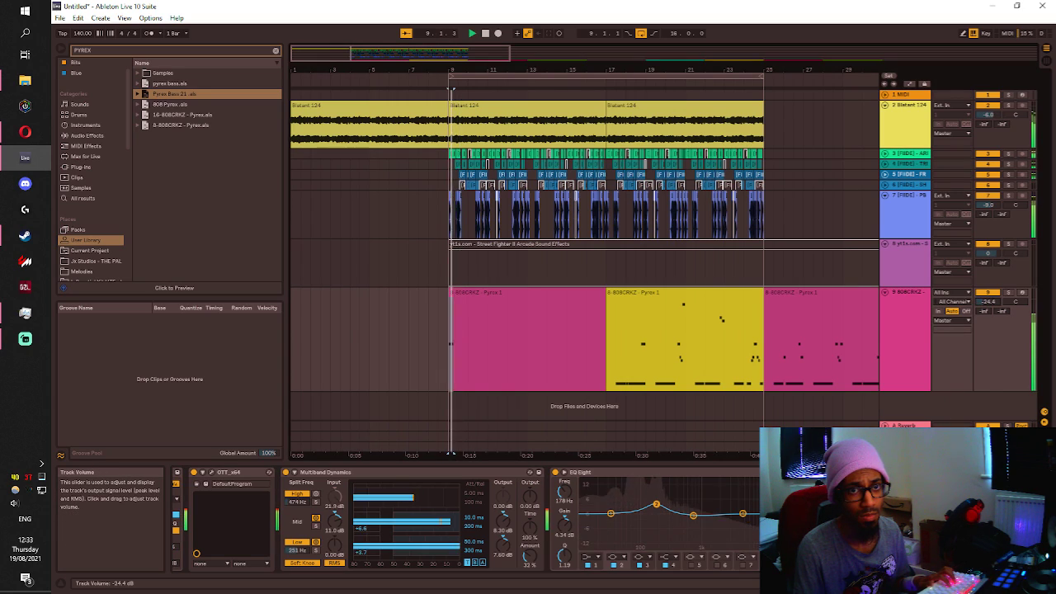
key("space")
Change the first bass clip's opening note to G3 and repeat it from 9.2.3 to 10.1.1.
double_click(481, 294)
left_click_drag(683, 234, 721, 329)
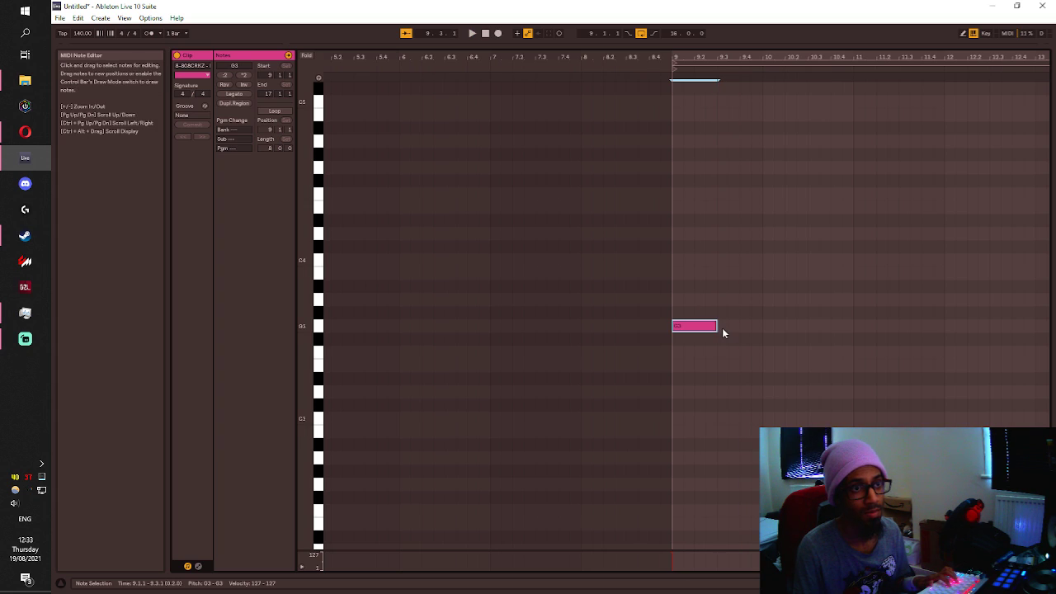
key("ctrl+d")
key("space")
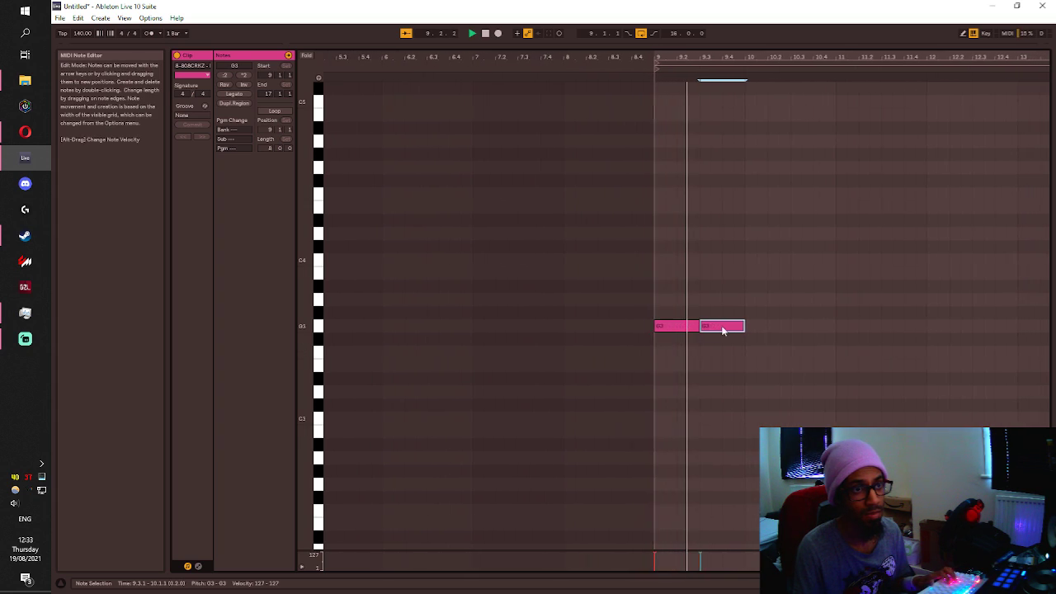
left_click_drag(701, 327, 725, 340)
scroll(706, 326, "up", 2, "ctrl")
Add a short F4 note at 9.2.4 and shorten the second G3 note to end at 9.4.1.
double_click(678, 211)
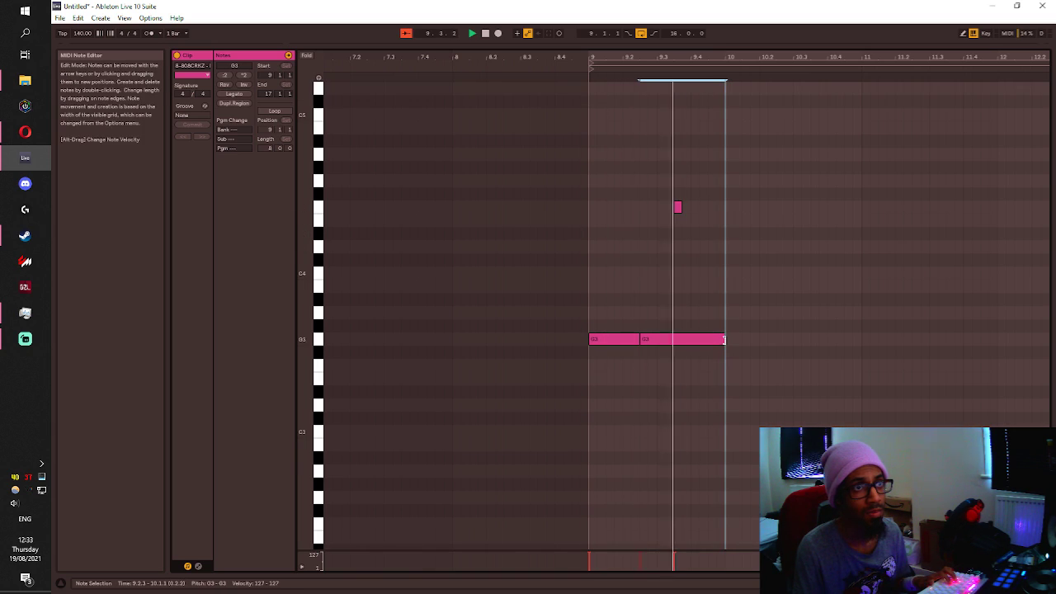
left_click_drag(679, 207, 654, 214)
key("space")
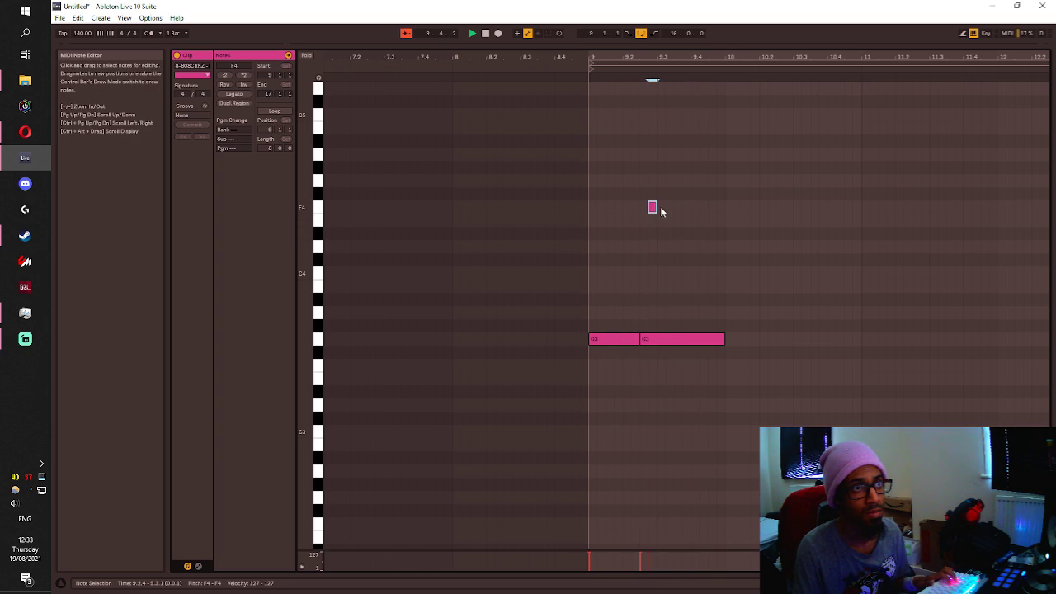
key("space")
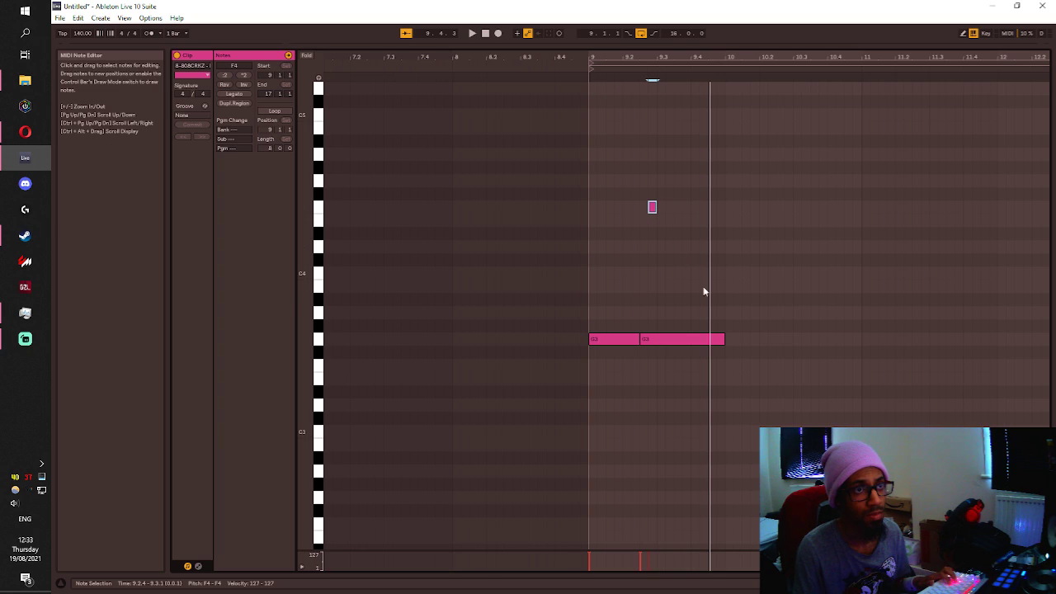
left_click(724, 337)
left_click_drag(724, 338, 695, 338)
key("space")
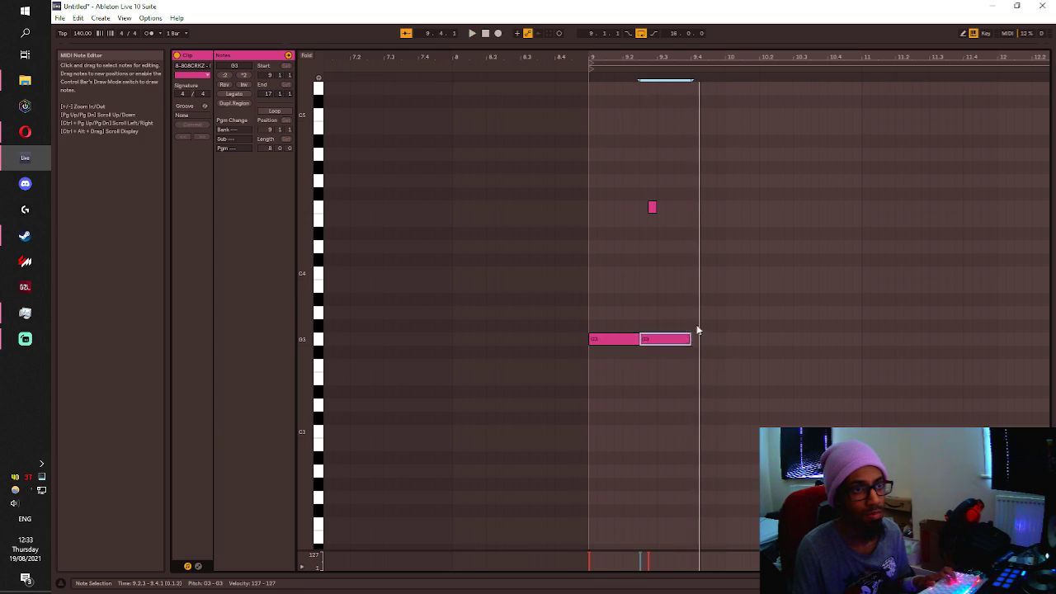
Add a D3 note from 9.4.1 to 10.1.1 after the two G3 notes.
double_click(695, 418)
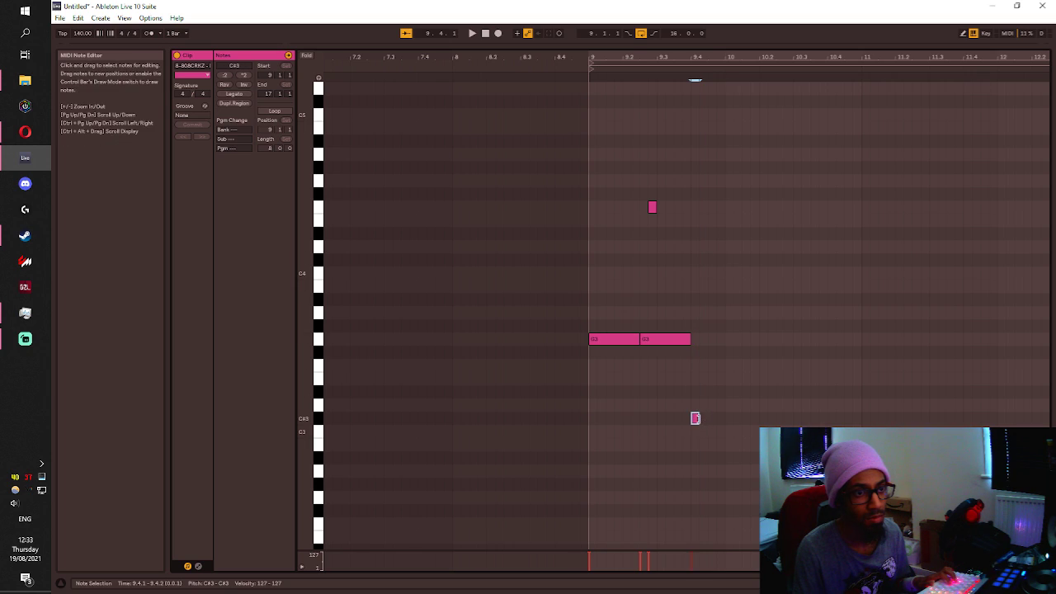
key("space")
left_click_drag(696, 406, 798, 412)
key("Up")
key("space")
left_click(723, 408)
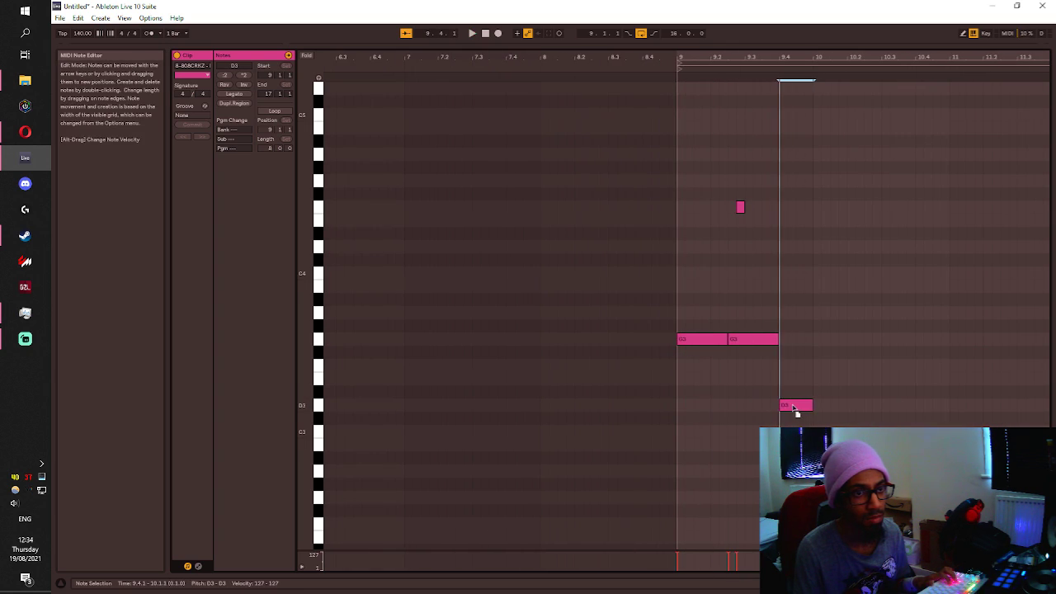
Add a second short F4 note at 9.4.4 and another D3 note from 10.1.1 to 10.3.1.
double_click(795, 208)
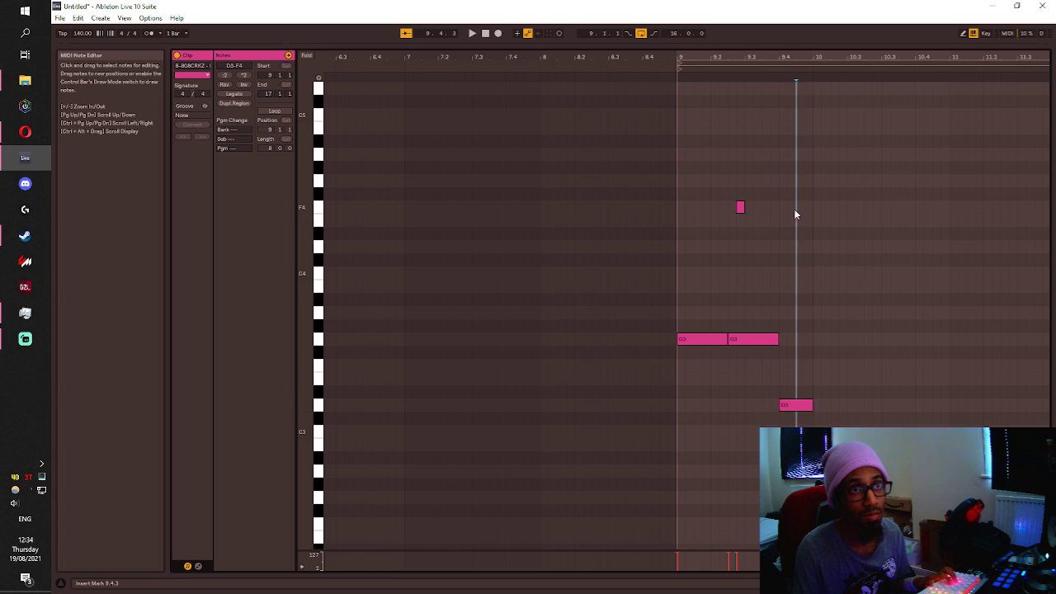
key("space")
left_click_drag(659, 211, 669, 213)
left_click(685, 405)
double_click(685, 405)
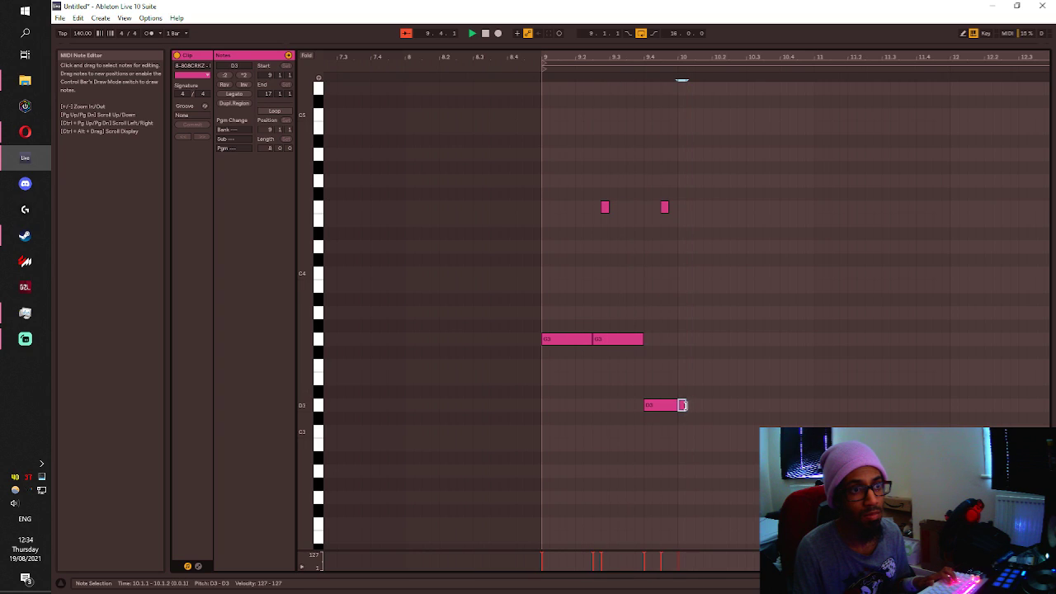
left_click(756, 207)
Add a C#3 note from 10.3.1 to 10.4.1 and audition the bass pattern.
left_click_drag(798, 405, 892, 432)
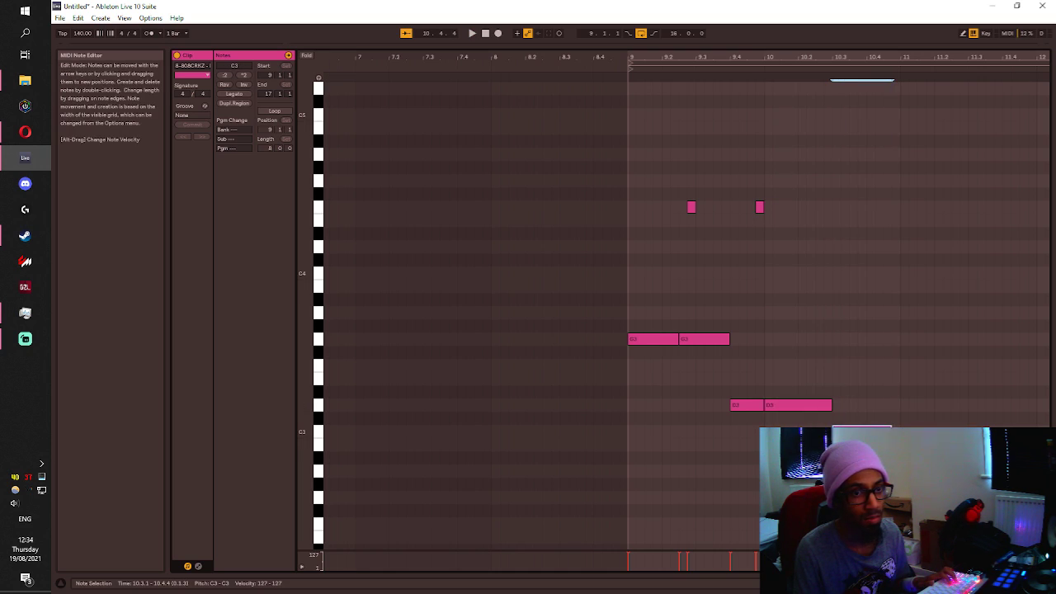
key("space")
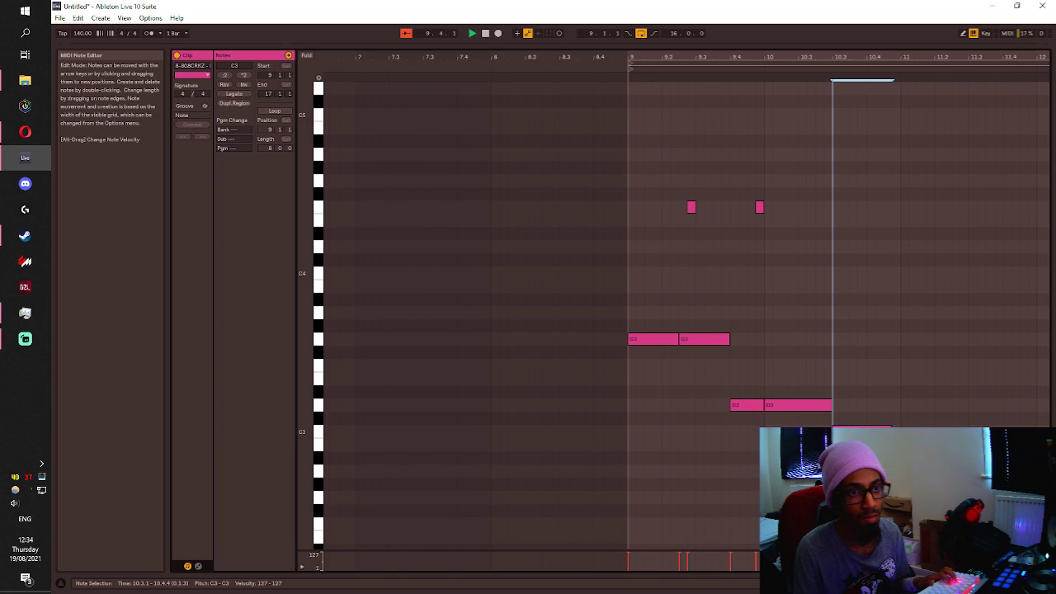
mouse_move(870, 431)
left_mouse_down()
mouse_move(870, 422)
mouse_move(907, 423)
mouse_move(897, 445)
mouse_move(900, 418)
mouse_move(850, 418)
mouse_move(866, 419)
left_mouse_up()
key("space")
key("space")
Try out a repeat of the C#3 note at 10.4.1, remove it and return to the bass track's devices.
double_click(922, 444)
key("space")
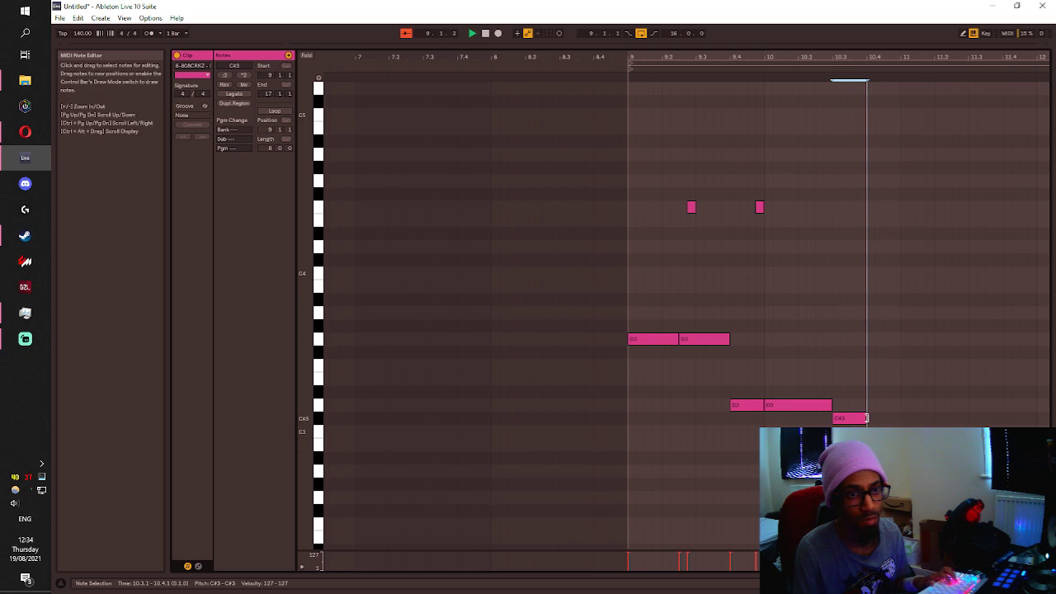
key("ctrl+d")
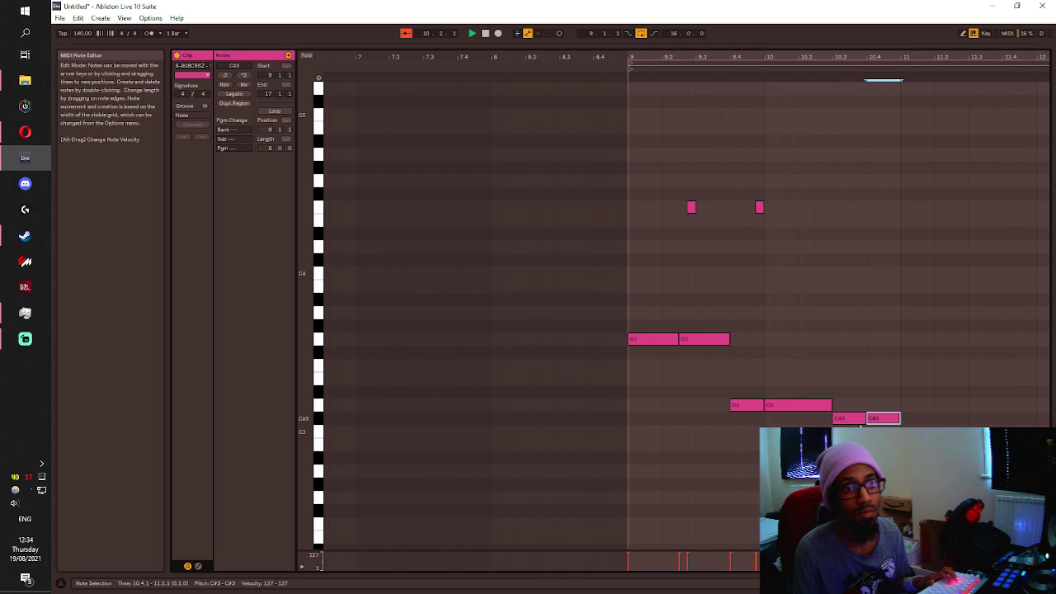
key("Delete")
key("space")
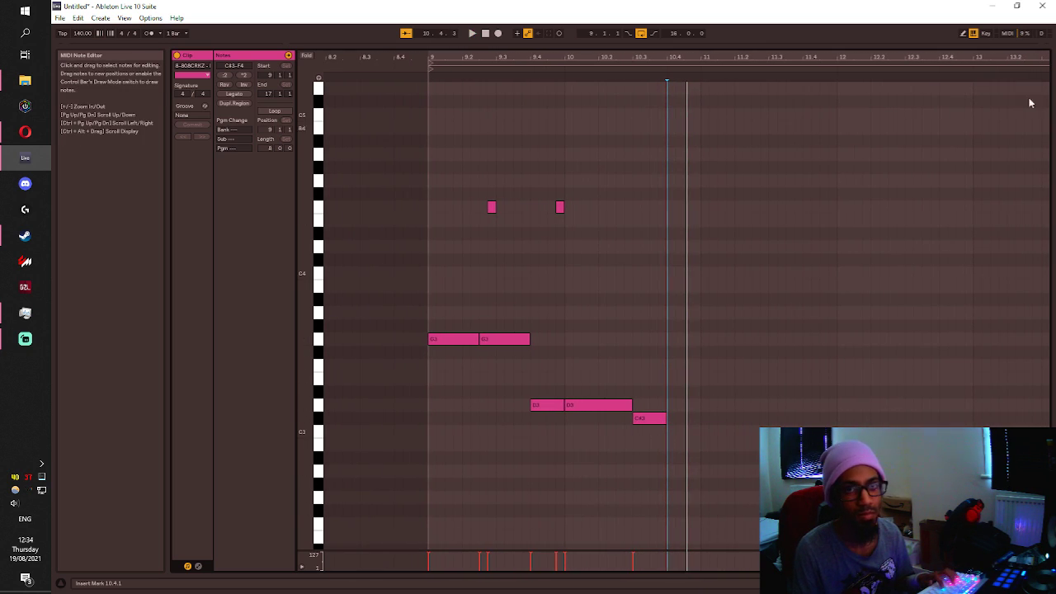
left_click(992, 582)
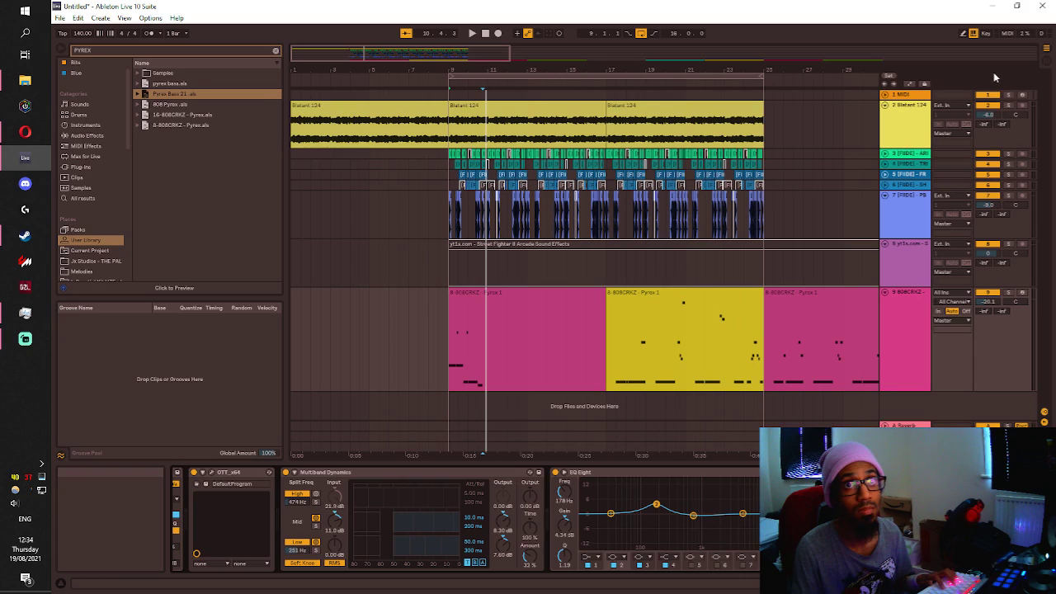
Arm the 808 bass track, try a note on it and open its first MIDI clip for editing.
left_click(1022, 292)
key("a")
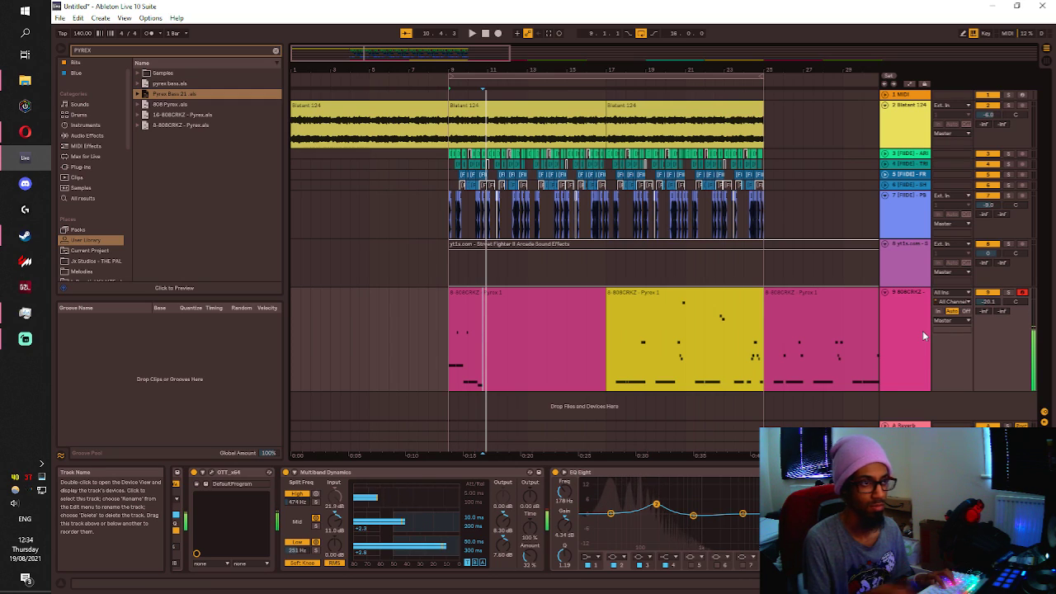
double_click(491, 302)
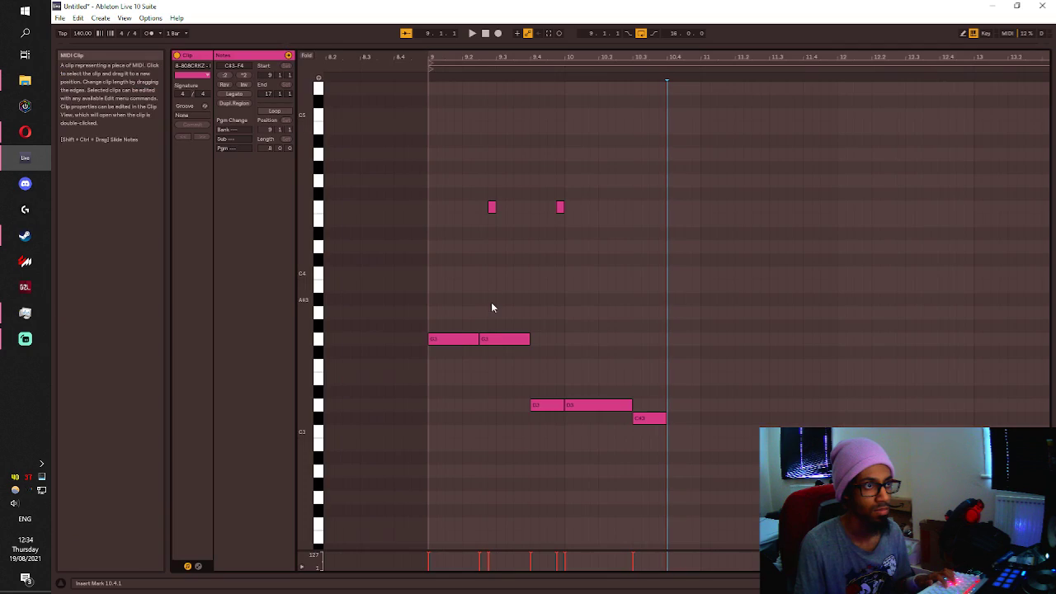
Raise the D3 and C#3 bass notes by a semitone to D#3 and D3, and audition the pattern.
key("space")
left_click_drag(715, 373, 934, 403)
key("Up")
key("space")
key("space")
left_click(961, 421)
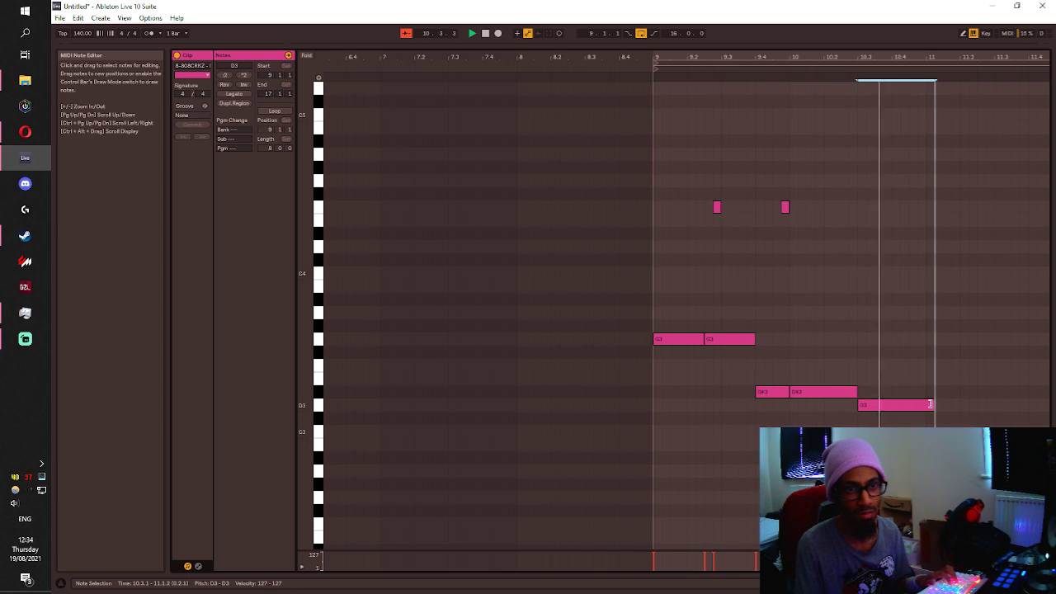
Add short F4 and D4 notes at 10.4.2 and 10.4.3, end the long D3 note at bar 11, and audition the phrase.
double_click(905, 207)
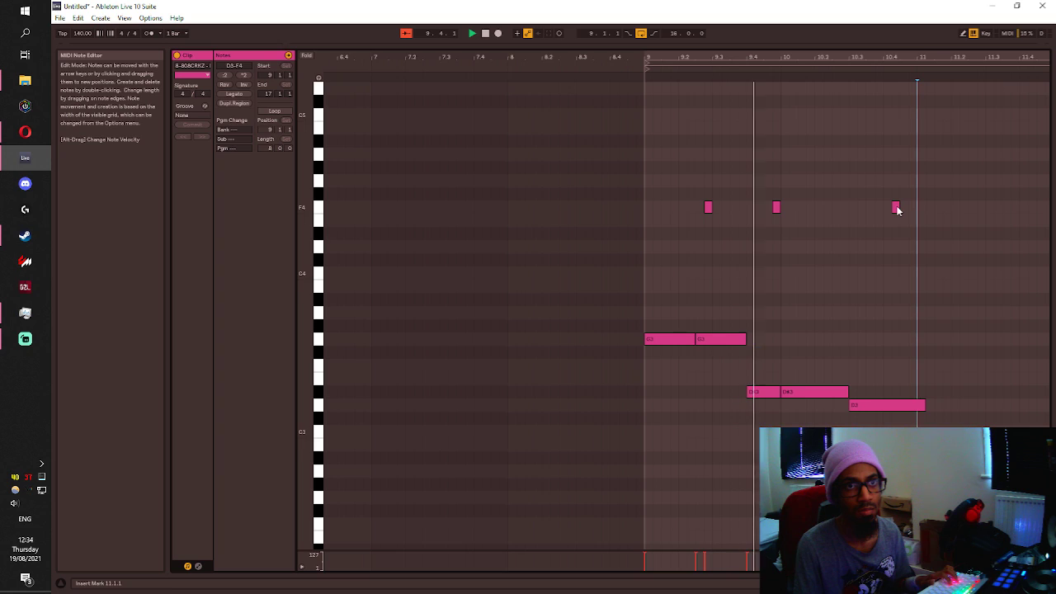
double_click(905, 246)
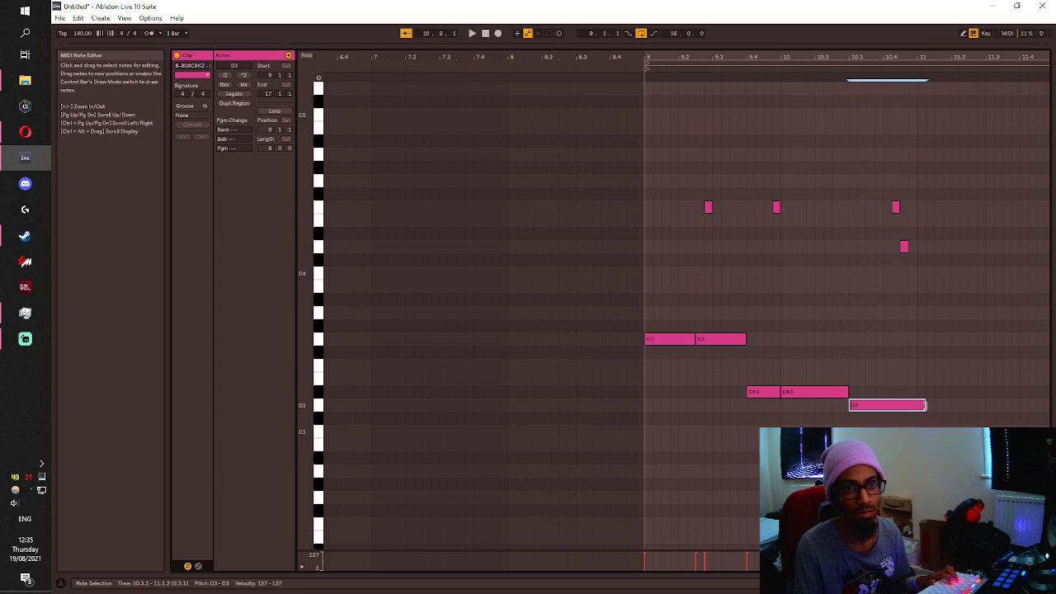
left_click_drag(927, 276, 891, 209)
left_click(870, 285)
key("space")
left_click_drag(906, 253, 896, 213)
key("Right")
key("space")
left_click(913, 264)
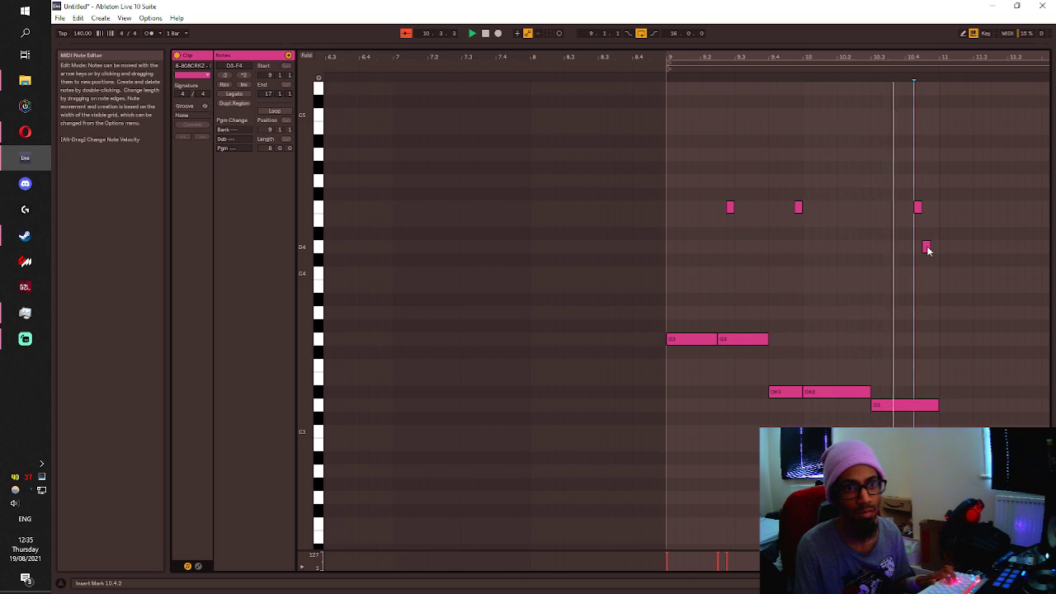
Try duplicating the whole two-bar bass phrase so that it repeats from bar 11, and play it back.
left_click_drag(942, 425, 692, 158)
key("ctrl+d")
key("space")
key("space")
left_click(703, 281)
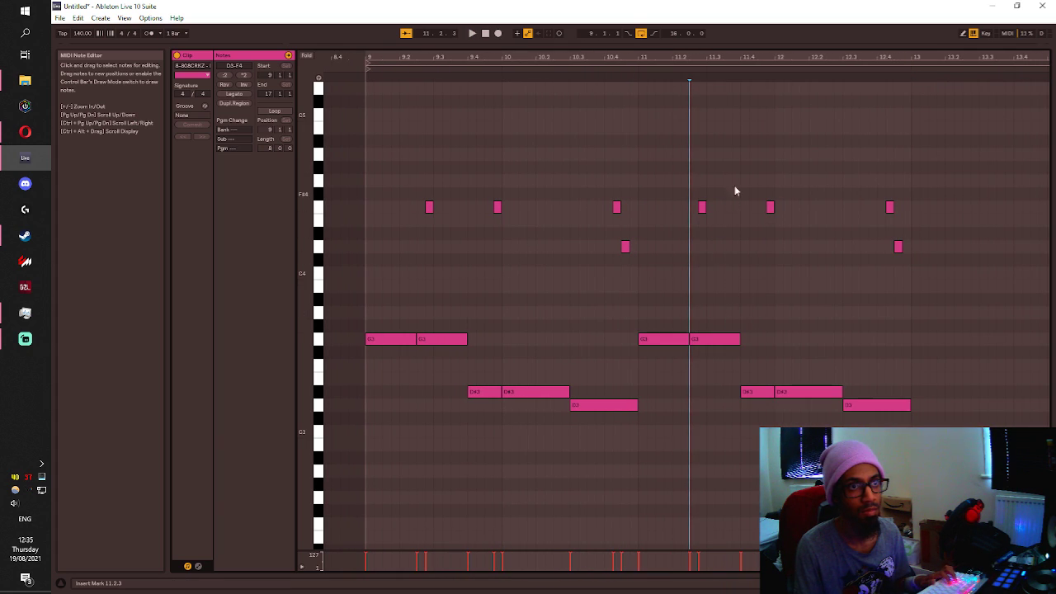
Try a short A#4 note above the second G3 note in bar 11 and remove it.
key("space")
double_click(977, 141)
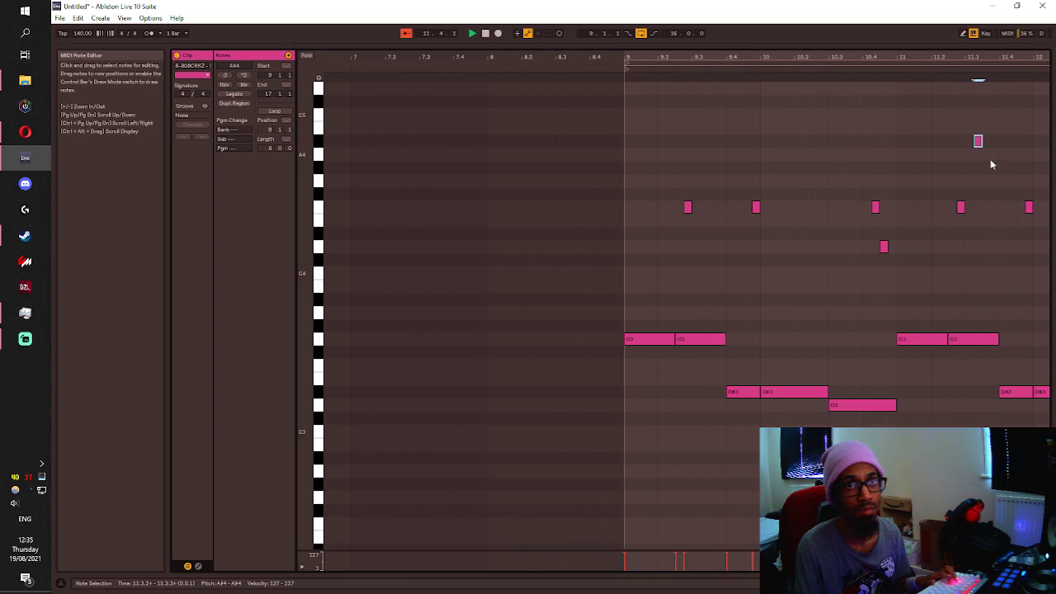
double_click(970, 144)
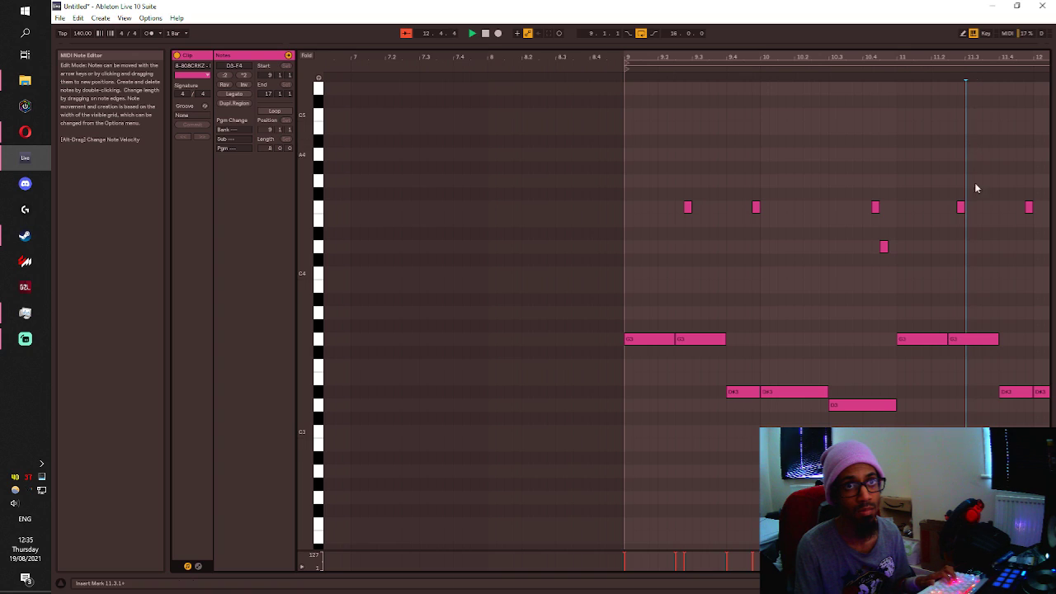
Return to the arrangement, undo the duplicated bass notes after bar 11 and audition the original two-bar phrase.
left_click(982, 583)
key("ctrl+z")
key("space")
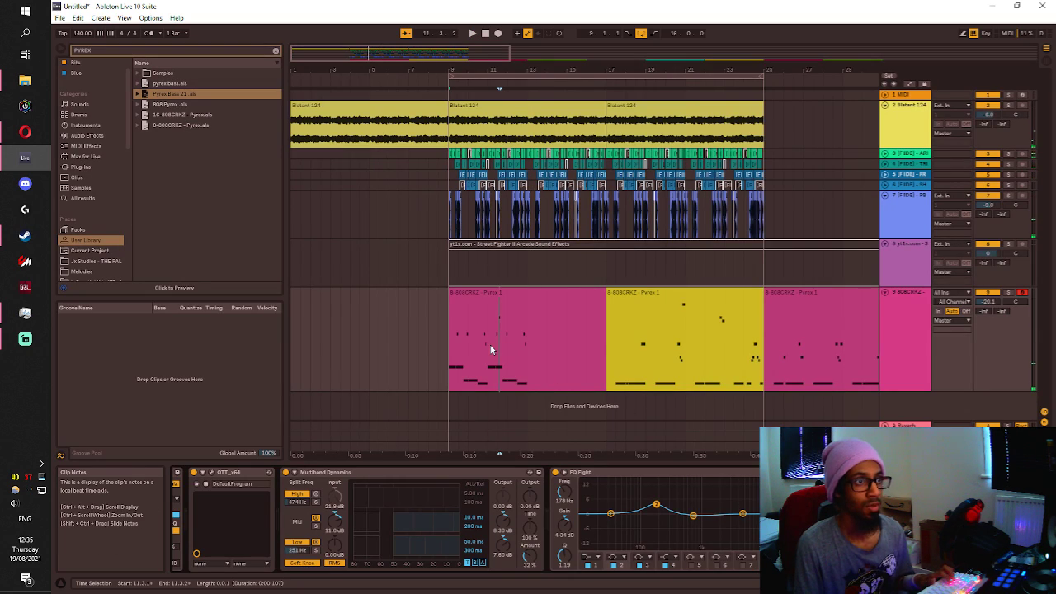
left_click_drag(494, 370, 457, 368)
key("space")
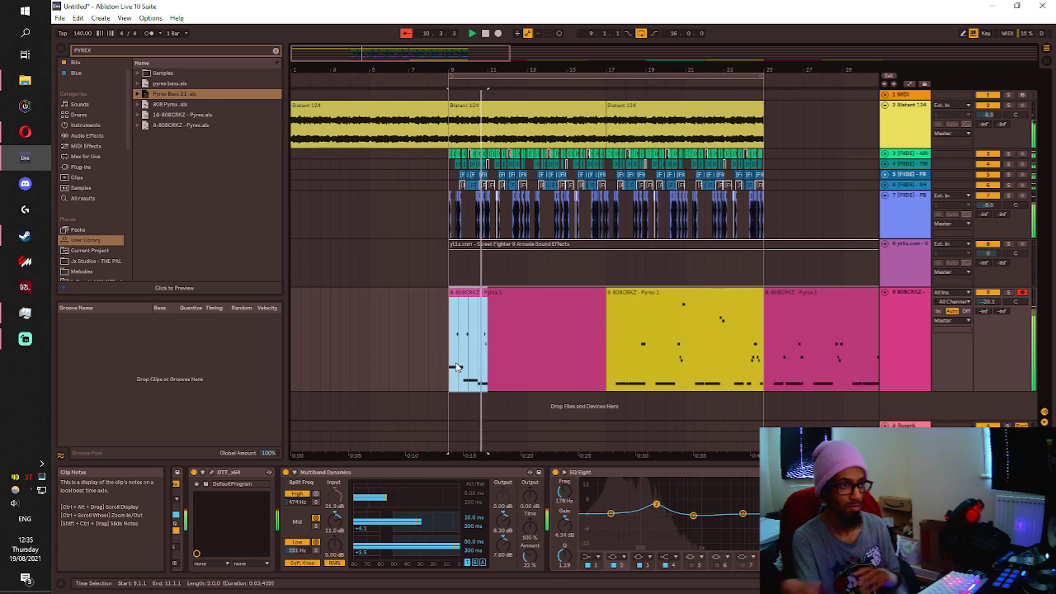
key("space")
left_click(481, 371)
left_click(489, 366)
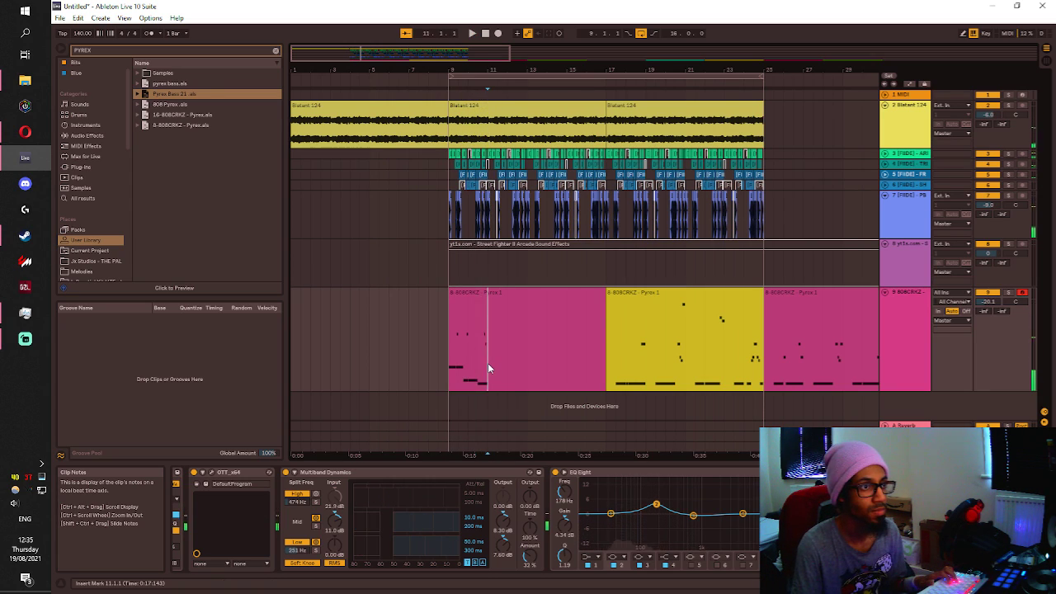
Delete all old bass clips between bars 17 and 85, keeping only the new clip that starts at bar 9.
scroll(488, 365, "up", 2)
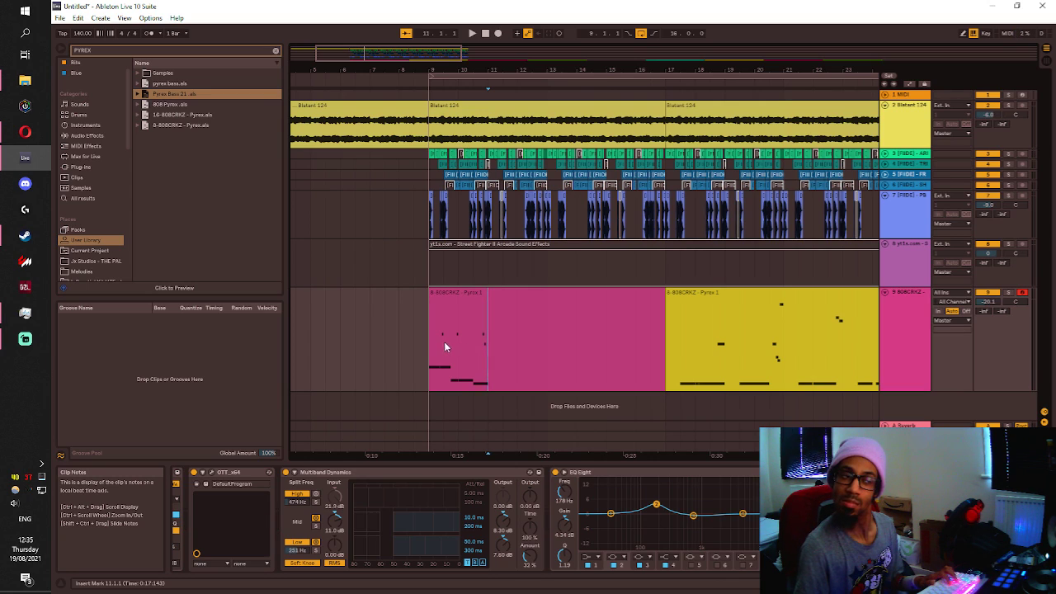
scroll(720, 347, "down", 4)
left_click(408, 319)
left_click(780, 347, "shift")
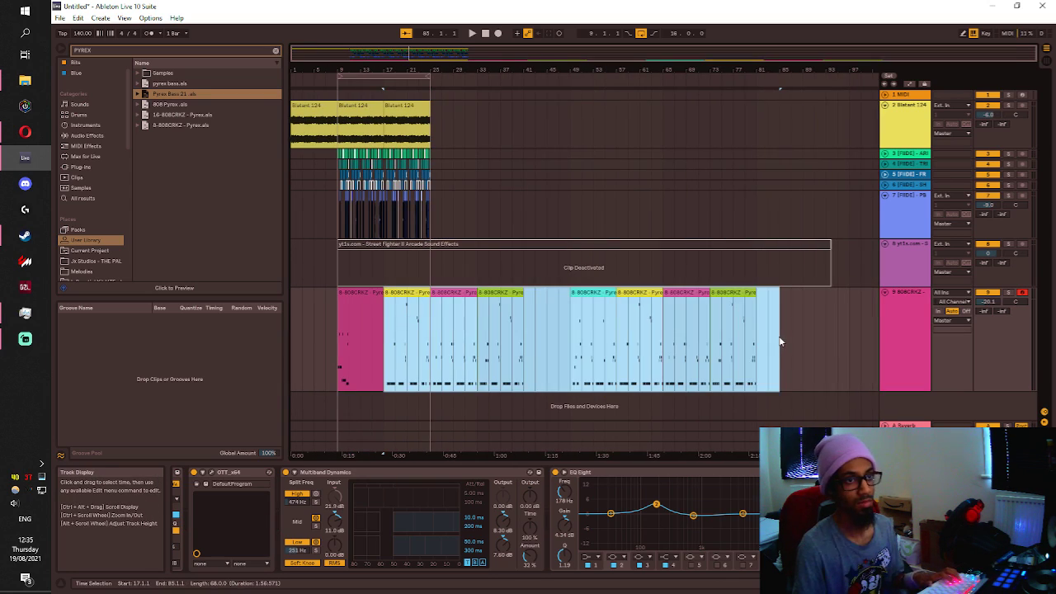
key("F11")
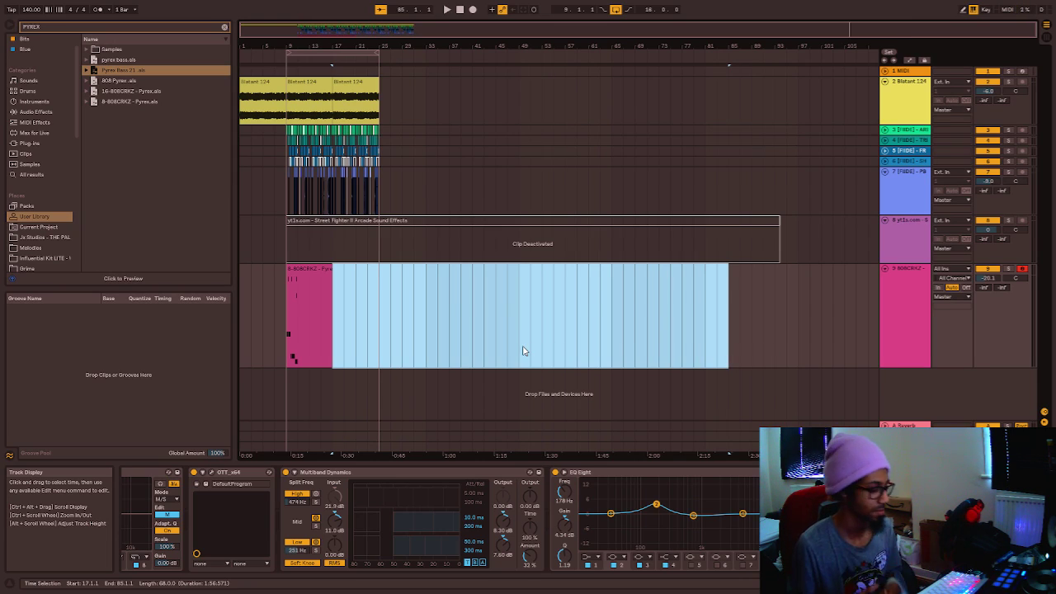
scroll(522, 350, "up", 2)
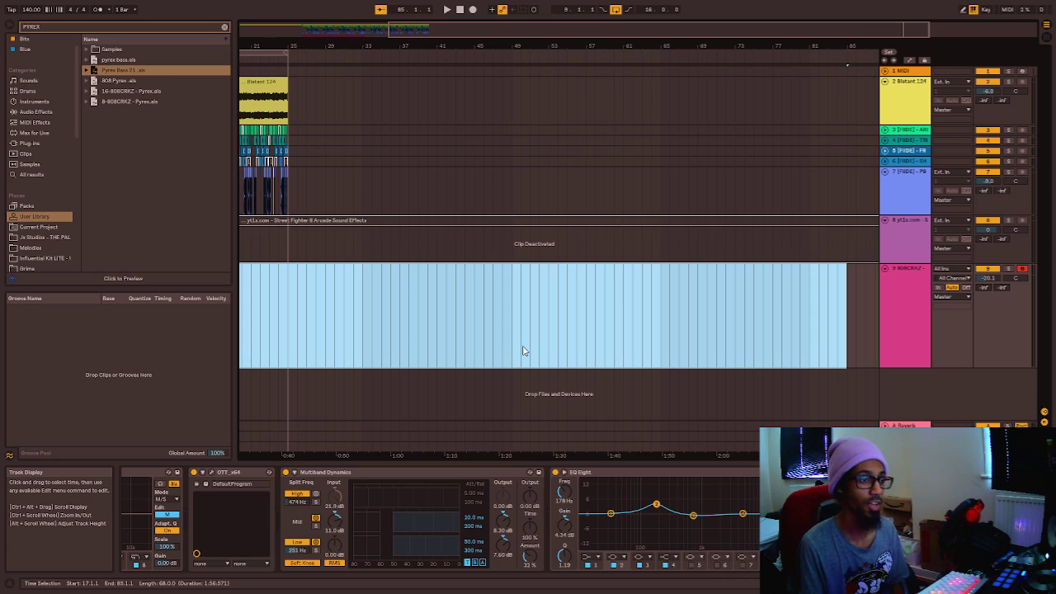
scroll(522, 350, "down", 3)
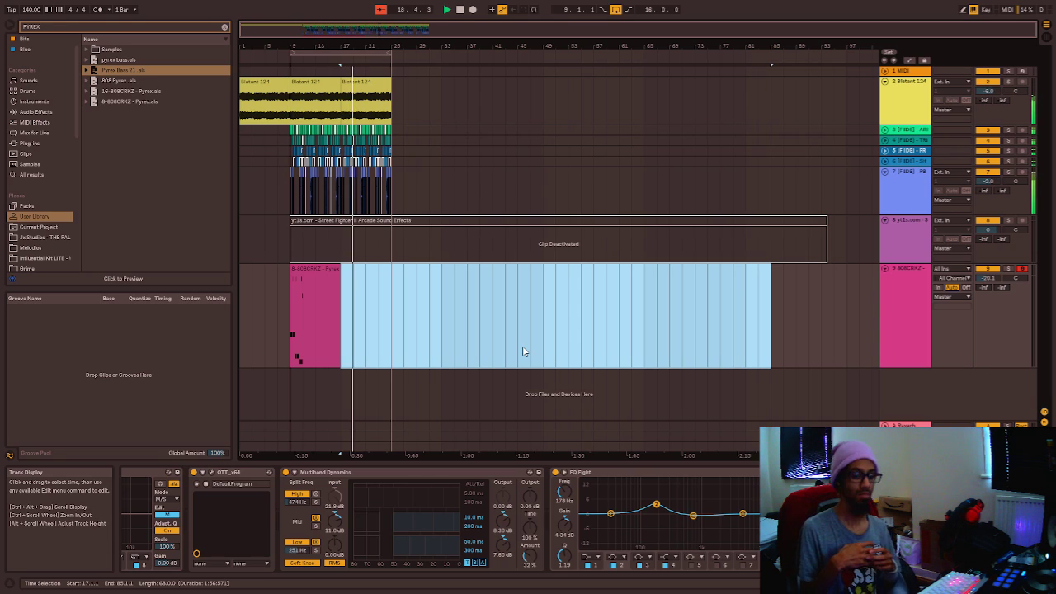
left_click(478, 318)
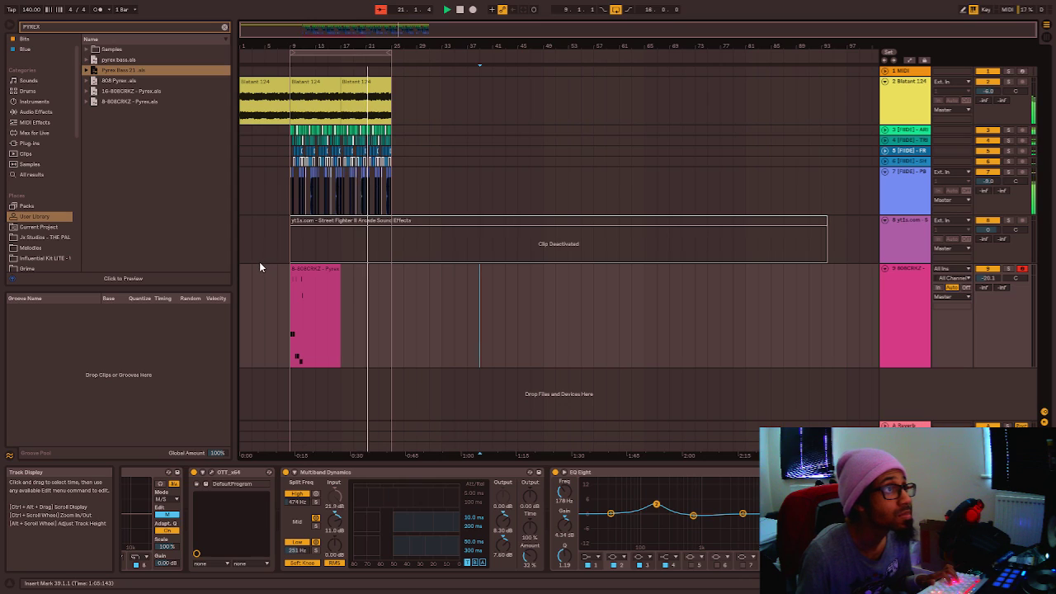
Group drum tracks 3 to 6 into a single group track.
scroll(259, 261, "up", 4)
left_click(922, 132)
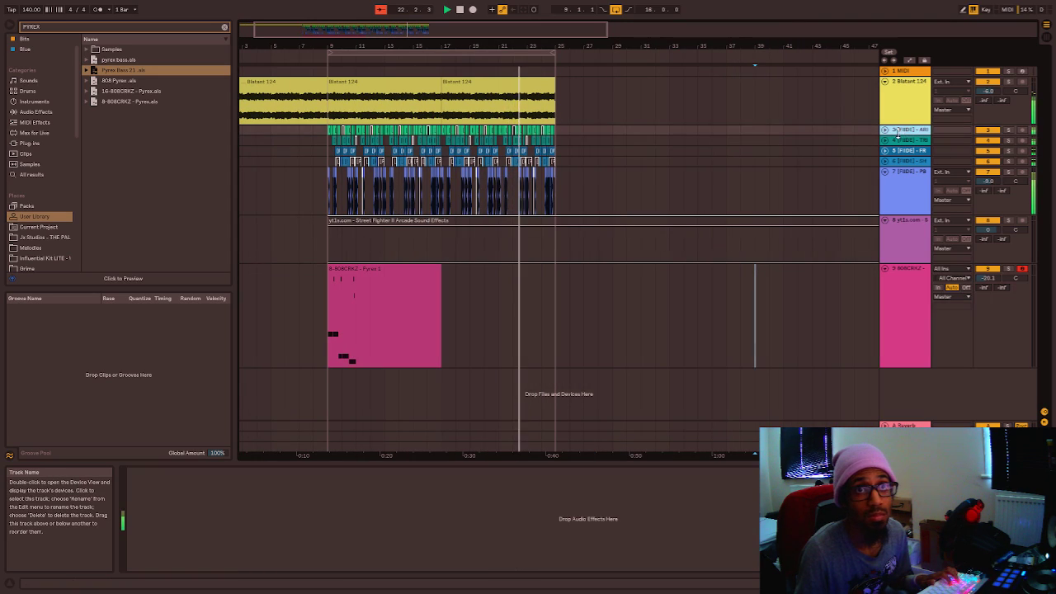
left_click(900, 163)
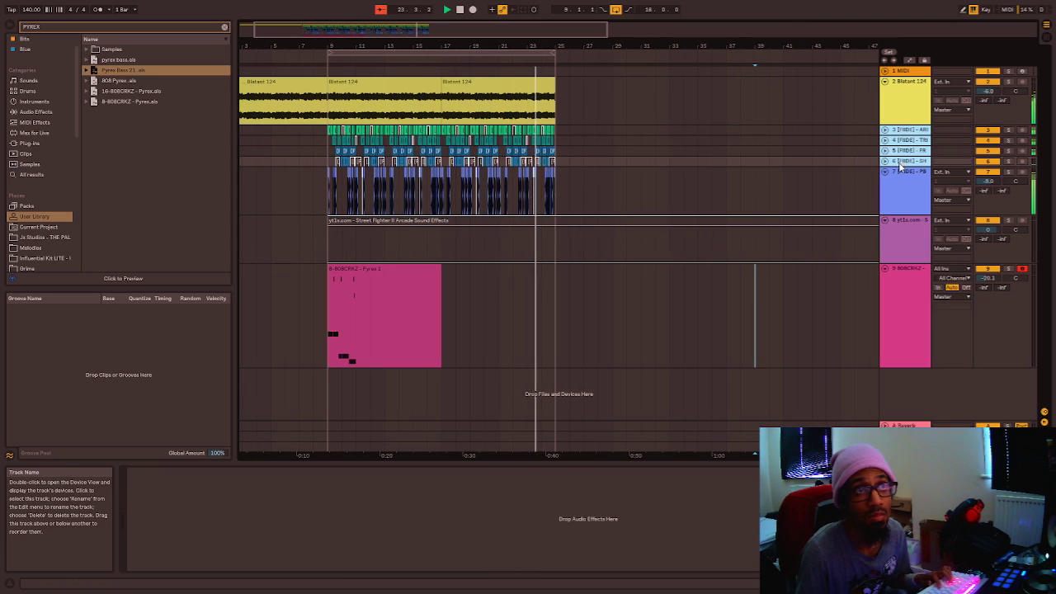
key("ctrl+g")
Search the browser for GLUE and load the Glue Compressor from the favorites onto the drum group.
left_click(117, 27)
type("GLUE")
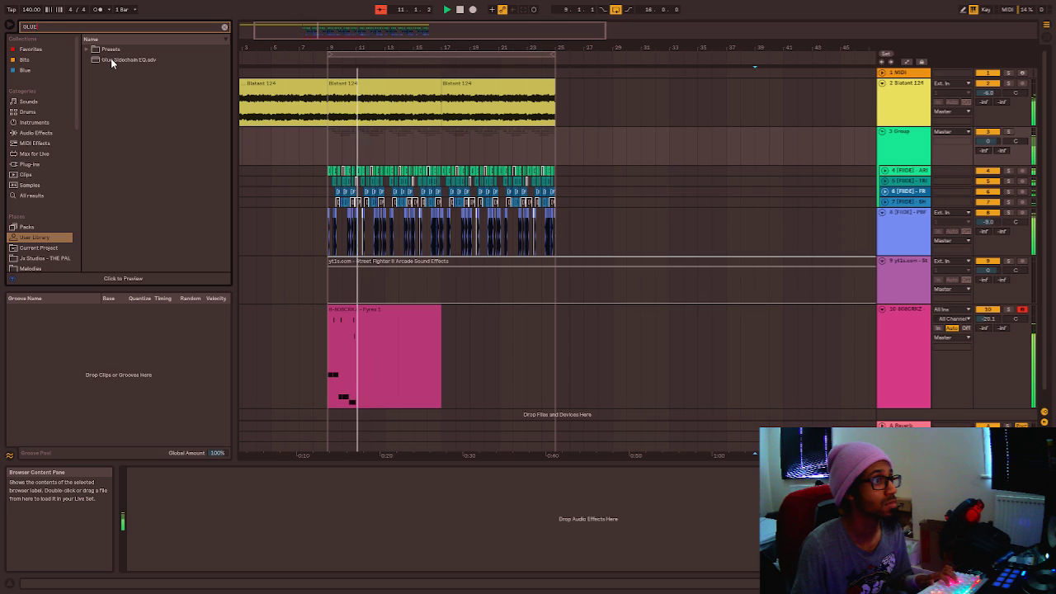
left_click(112, 60)
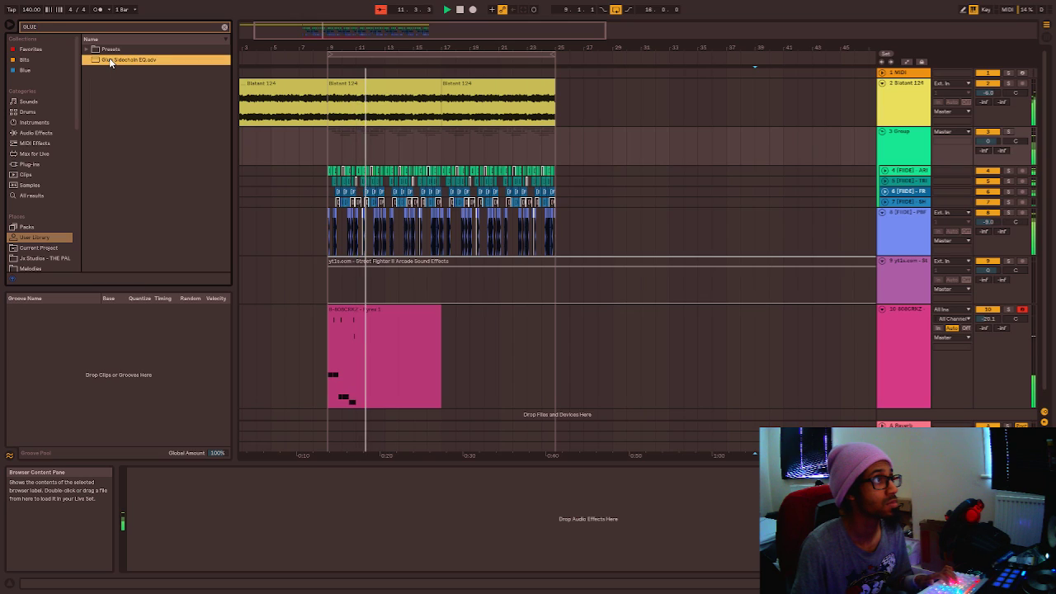
left_click_drag(157, 131, 389, 193)
left_click_drag(566, 282, 901, 216)
left_click(144, 102)
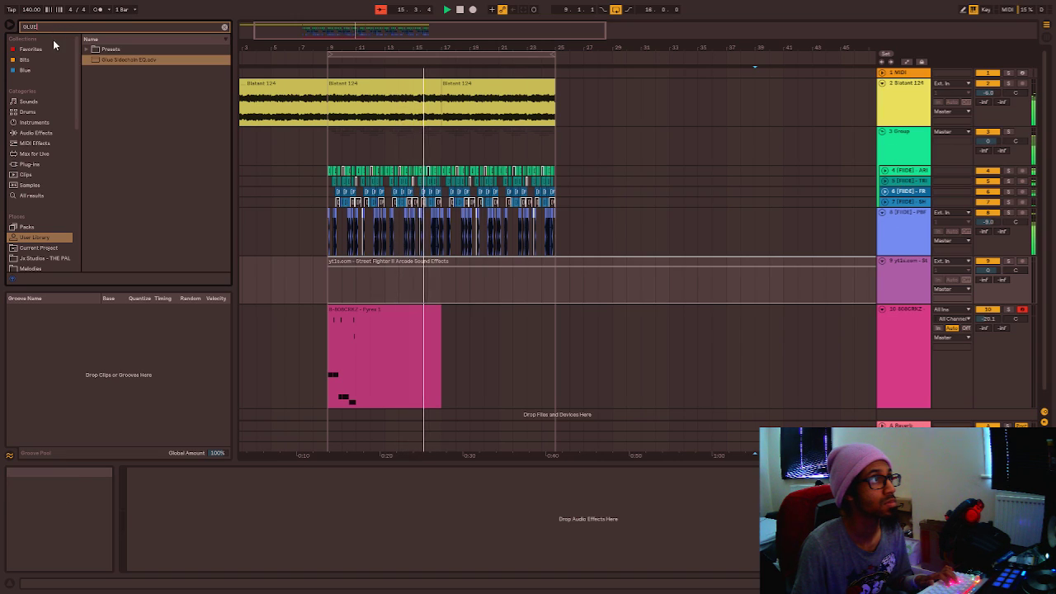
left_click(32, 49)
left_click(99, 49)
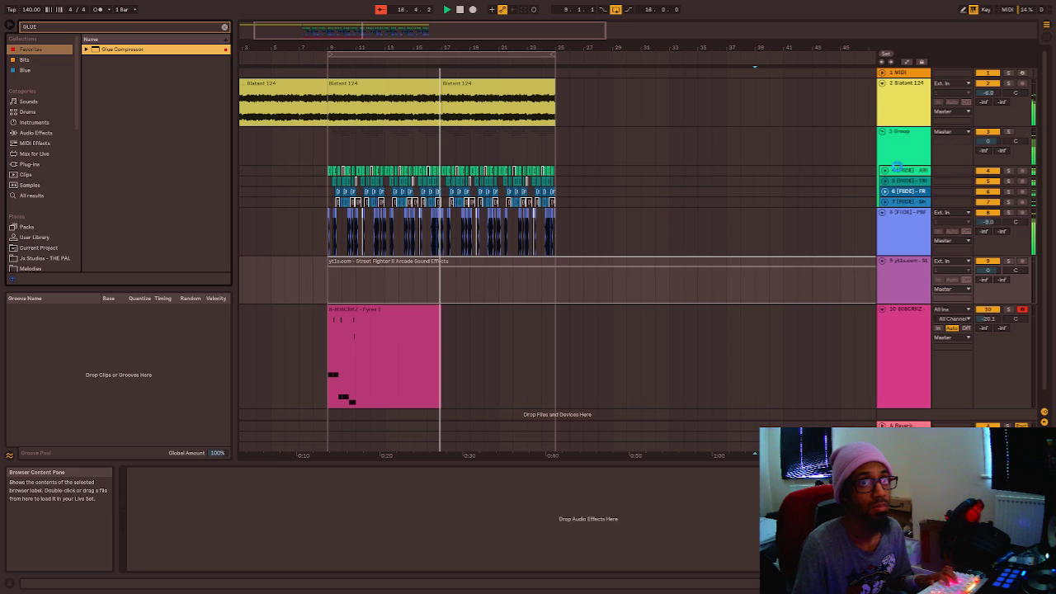
Set the drum group's Glue Compressor threshold to -12.4 dB and its range to 4.70 dB.
left_click_drag(148, 500, 149, 547)
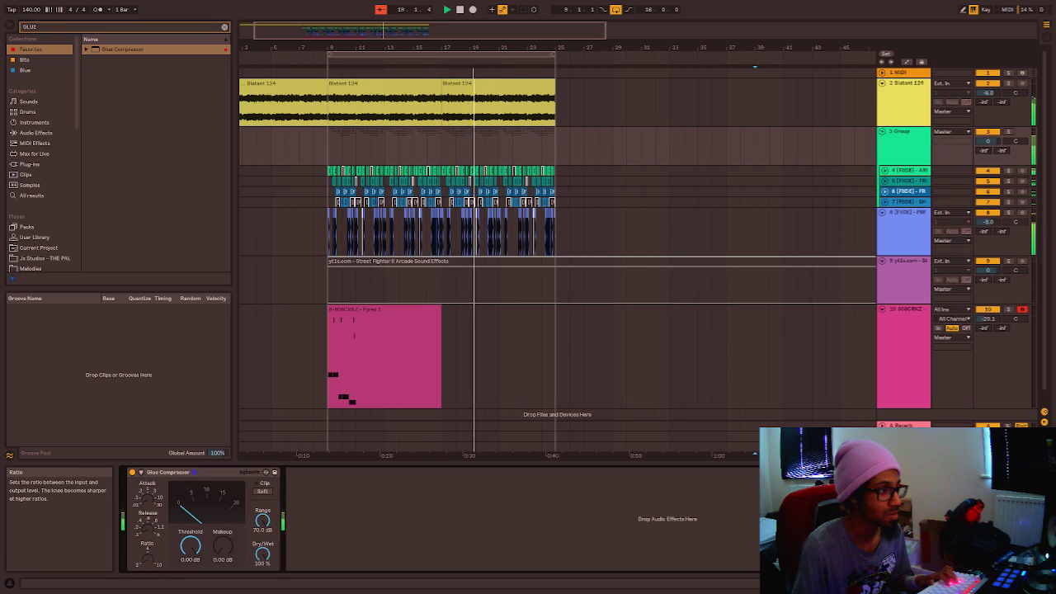
left_click_drag(190, 547, 192, 574)
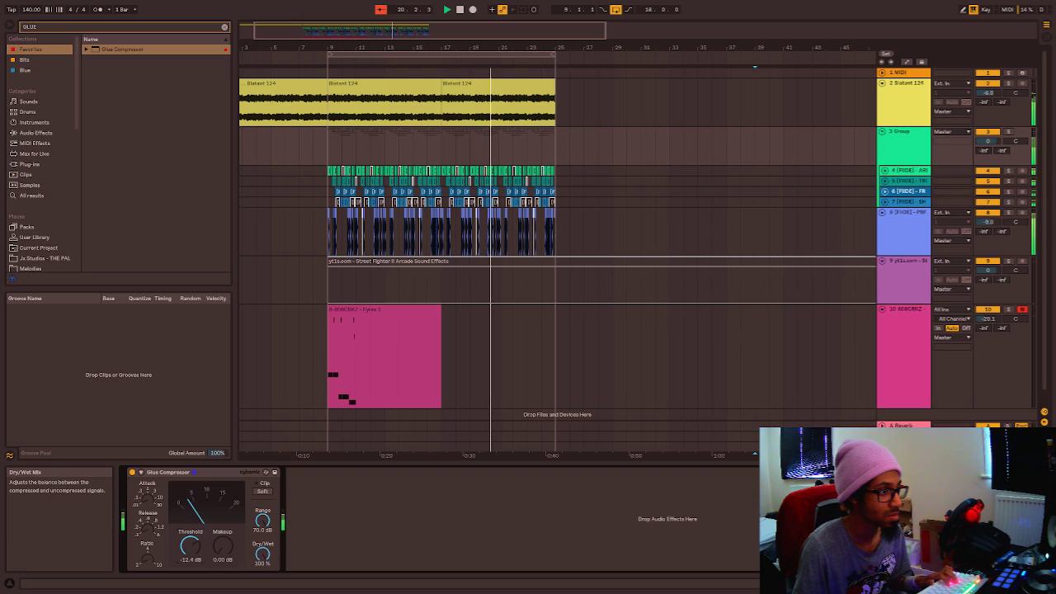
mouse_move(262, 521)
left_mouse_down()
mouse_move(262, 579)
mouse_move(262, 515)
left_mouse_up()
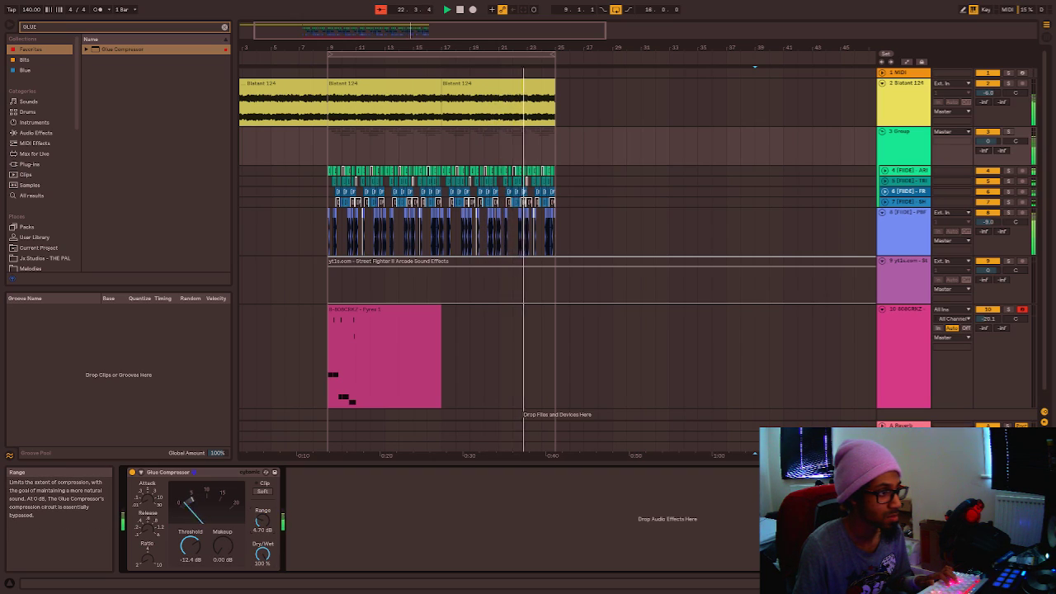
Load Erosion ahead of the drum group's Glue Compressor, using Wide Noise at about 3.72 kHz with an amount of 30.5.
left_click(41, 27)
type("er")
left_click_drag(128, 402, 180, 509)
left_click(179, 540)
left_click_drag(180, 502, 177, 513)
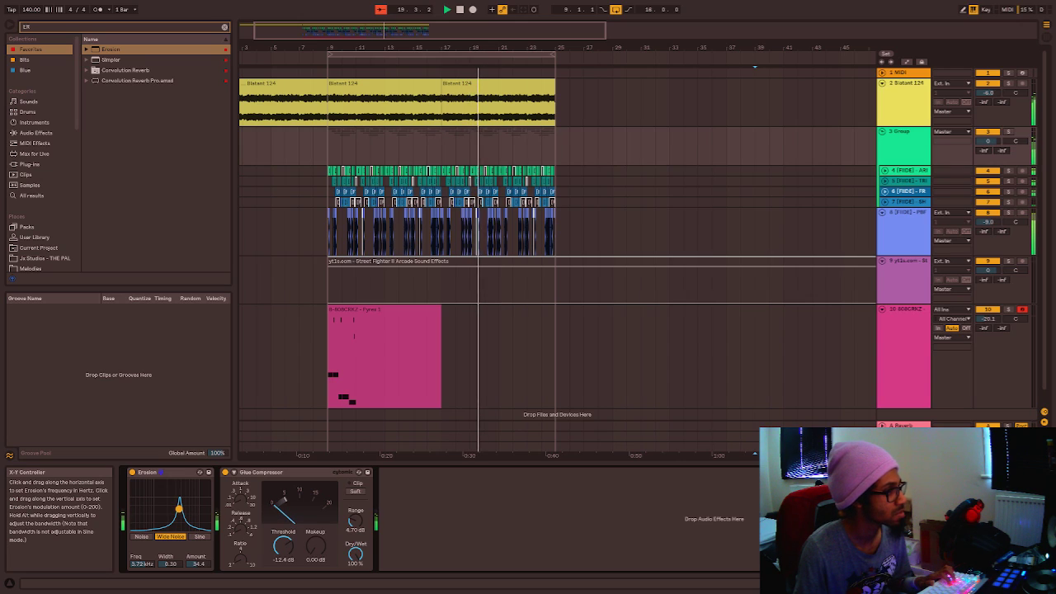
left_click(390, 504)
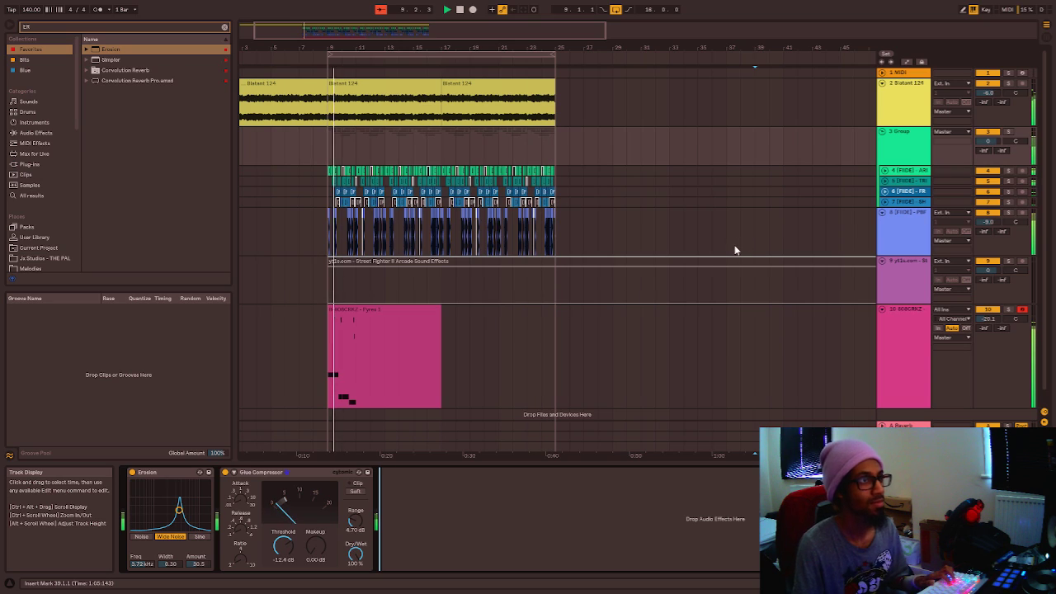
Split off the bass clip's first two bars, duplicate them across bars 11 to 13 and play the result.
scroll(345, 357, "up", 3)
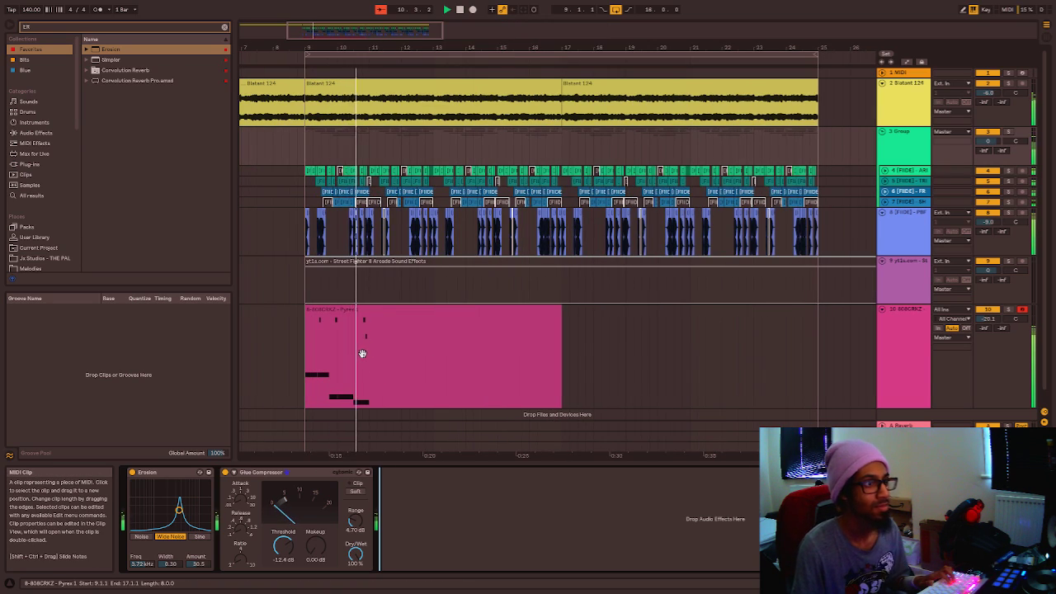
key("space")
left_click_drag(370, 353, 333, 359)
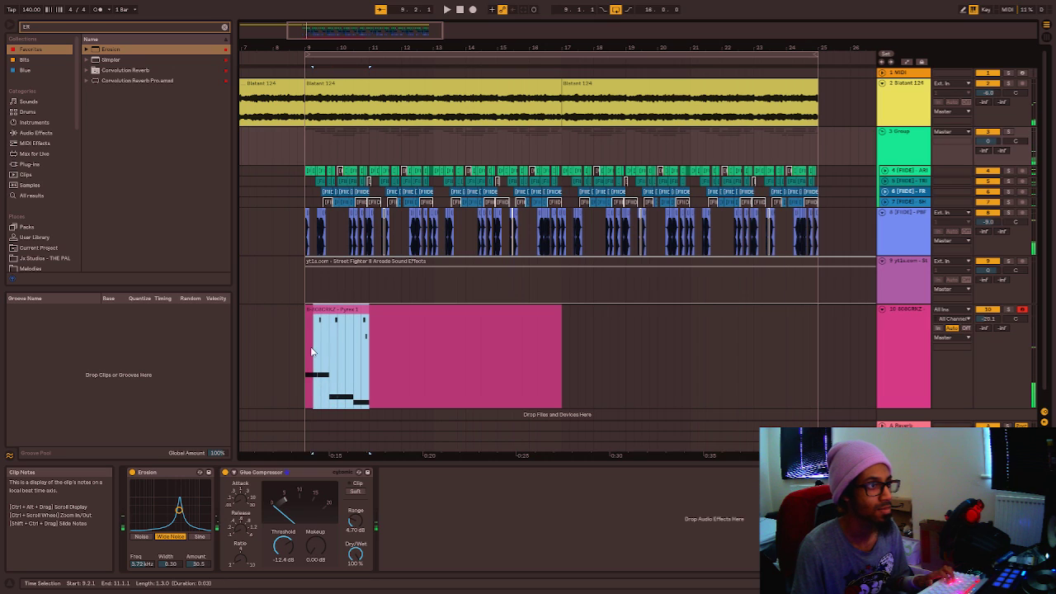
key("ctrl+e")
key("space")
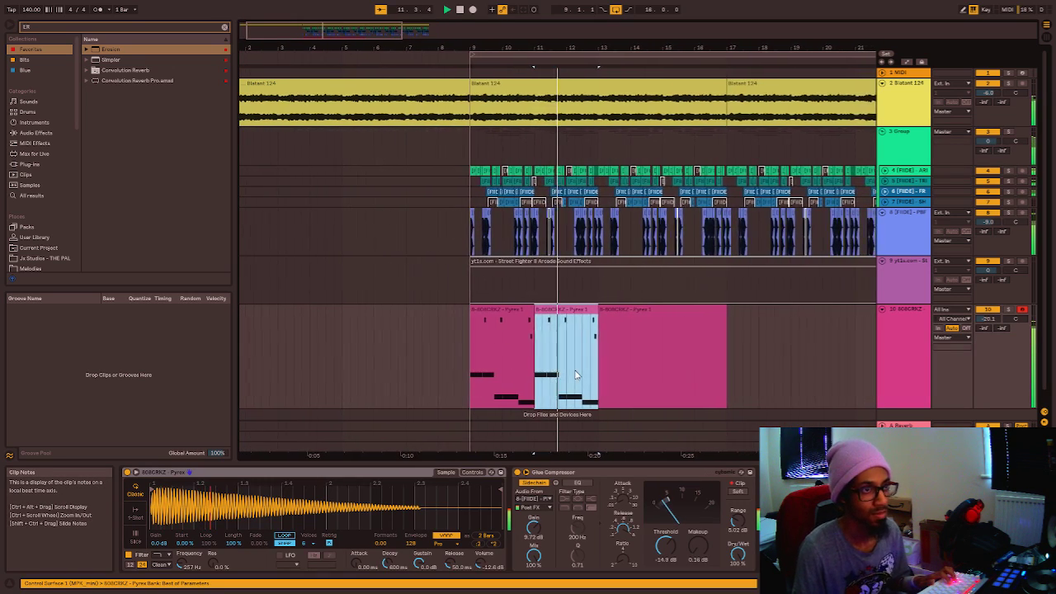
Open the duplicated bass clip, shorten its last D3 note to end at 10.4.2 and audition it.
key("space")
double_click(556, 310)
scroll(990, 236, "down", 3)
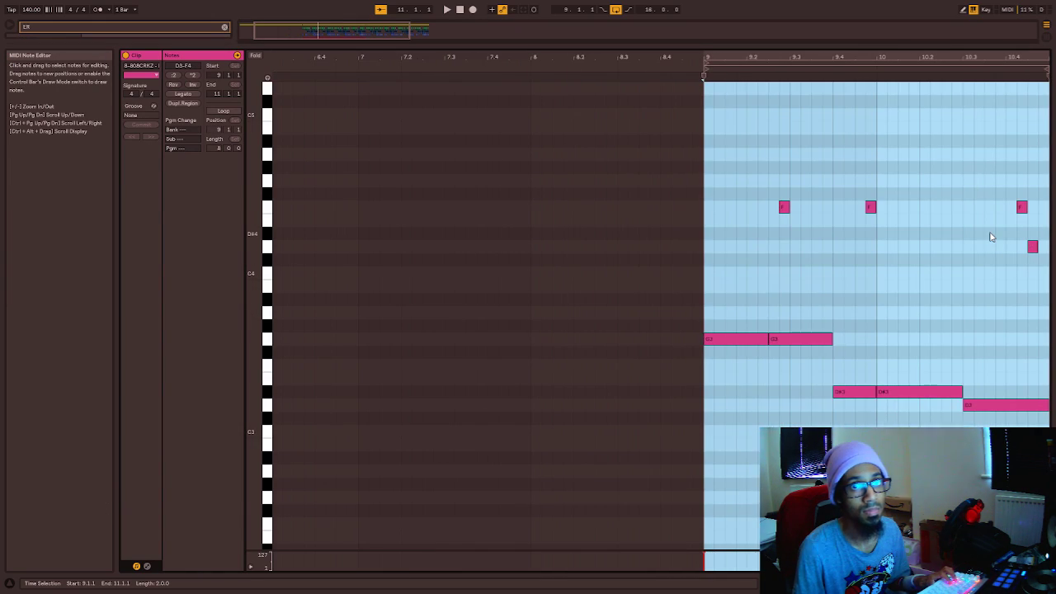
left_click(1016, 239)
left_click_drag(1049, 405, 1012, 407)
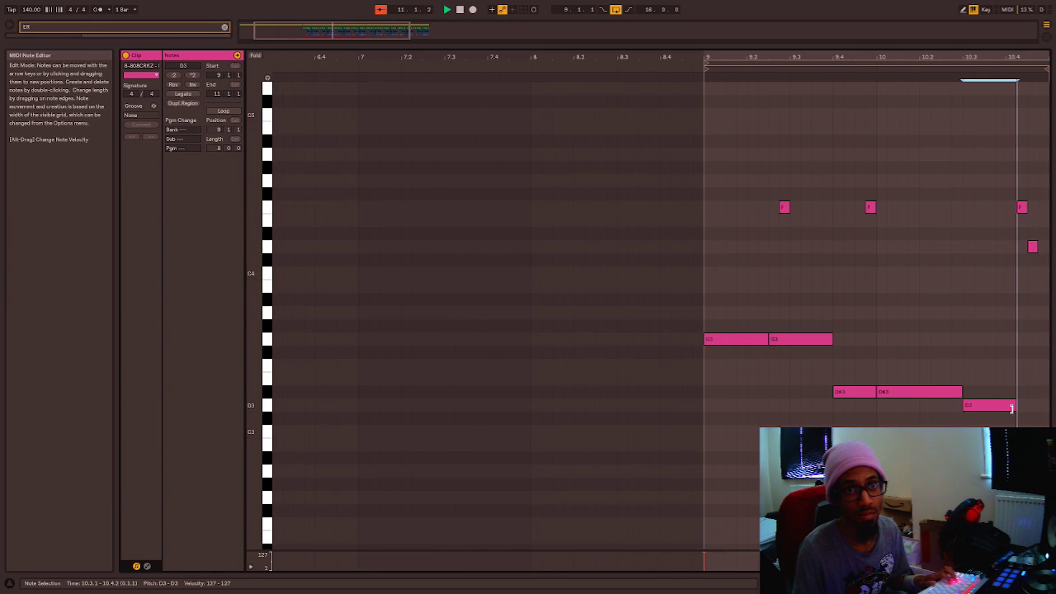
scroll(1003, 404, "down", 6)
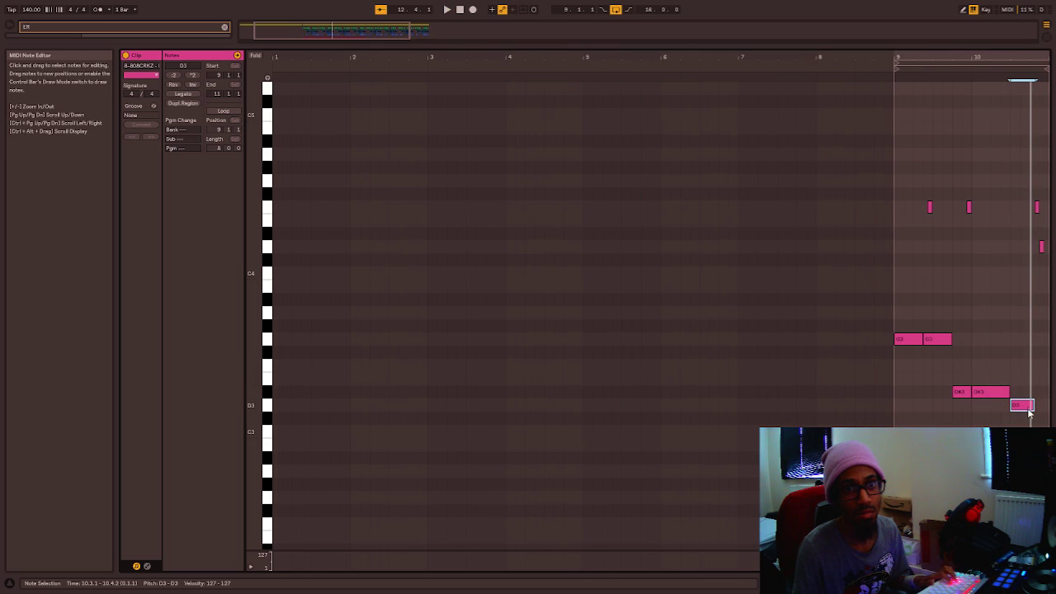
Add an A3 note from 10.4.3 to the end of the bass clip, following the short F4 and D4 notes, and audition it.
scroll(1038, 396, "up", 5)
left_click_drag(1015, 189, 1042, 283)
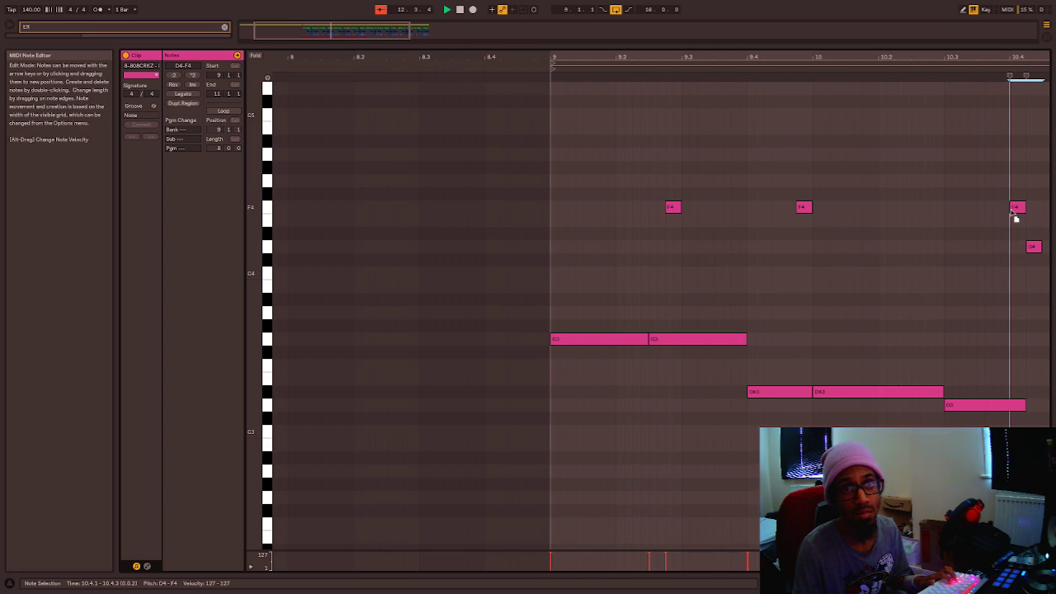
left_click_drag(1030, 410, 901, 405)
double_click(922, 287)
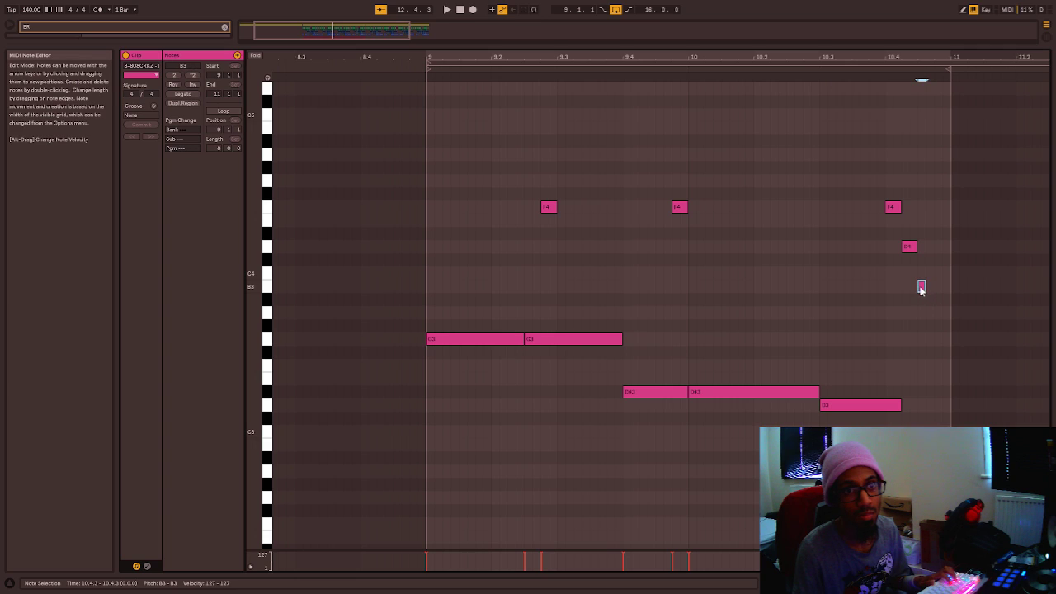
left_click_drag(947, 290, 935, 319)
key("space")
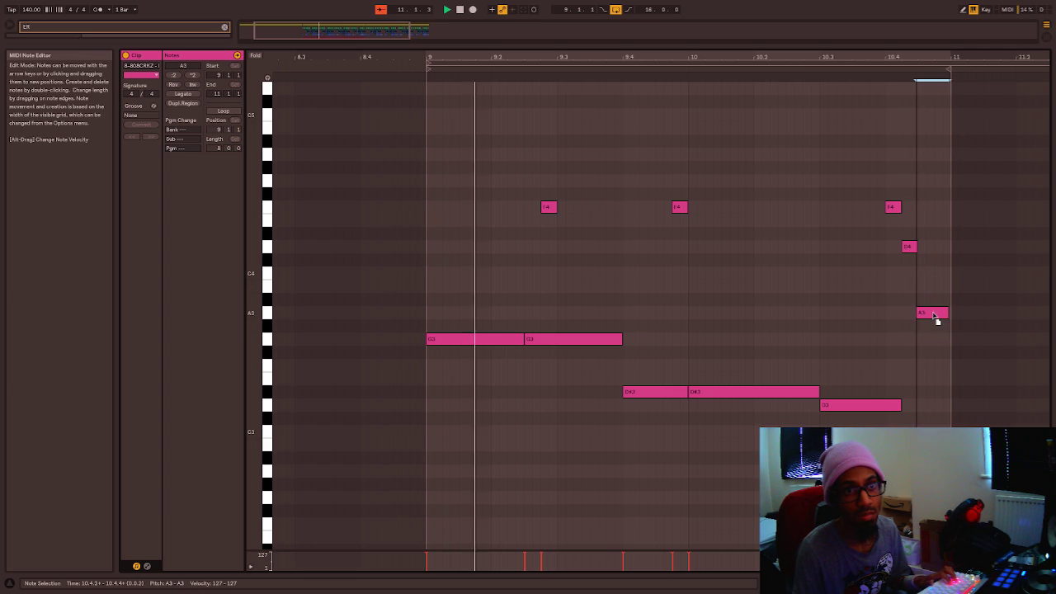
left_click(898, 405)
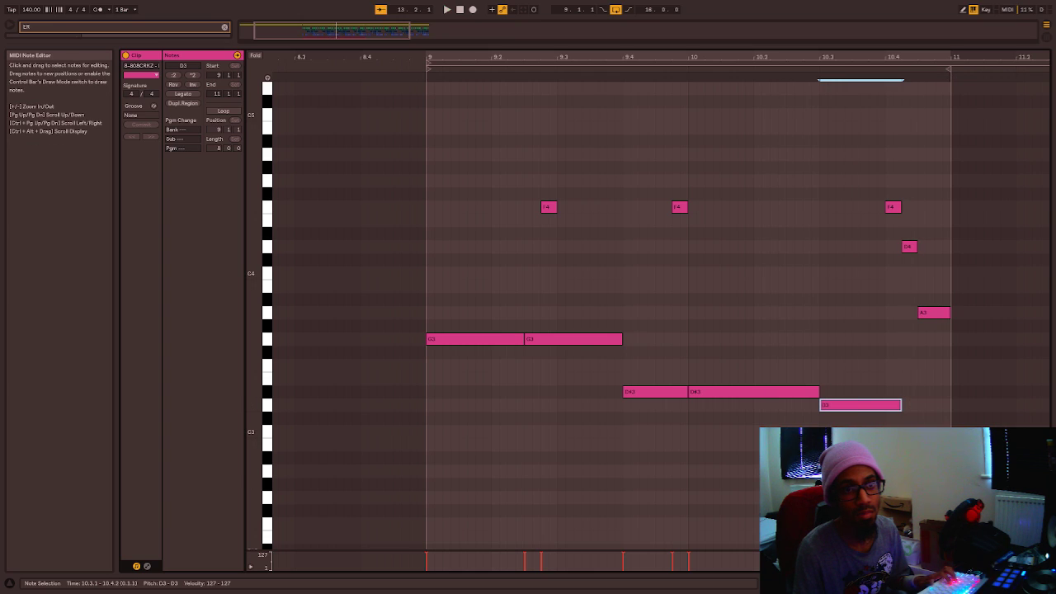
Return to the arrangement, play the bass line and consolidate its clips from bar 9 to bar 13 into one clip.
key("shift+Tab")
scroll(560, 377, "up", 3)
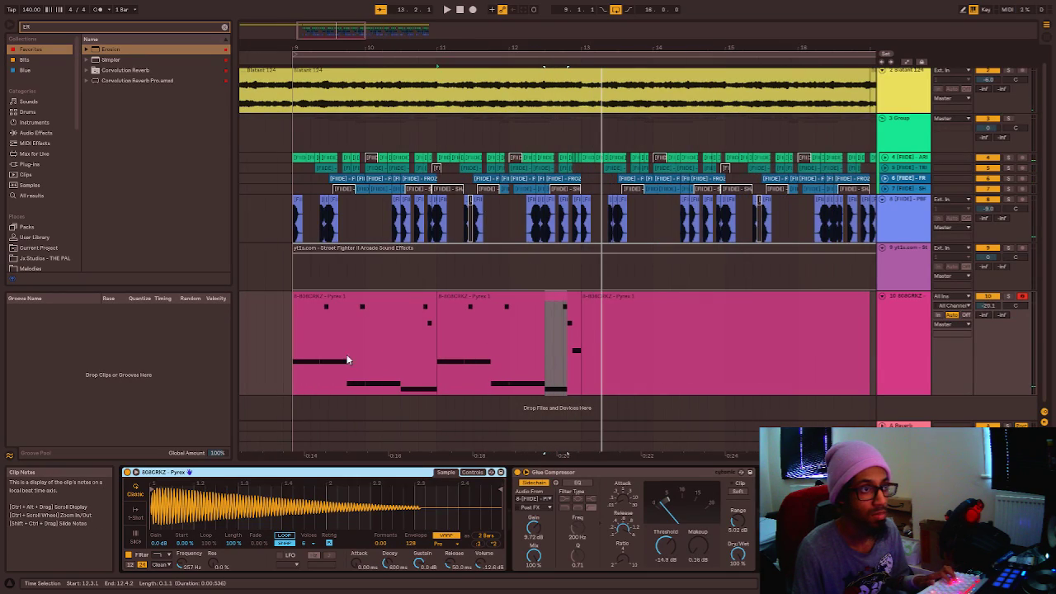
left_click(352, 345)
key("space")
left_click(548, 355)
left_click_drag(564, 357, 579, 359)
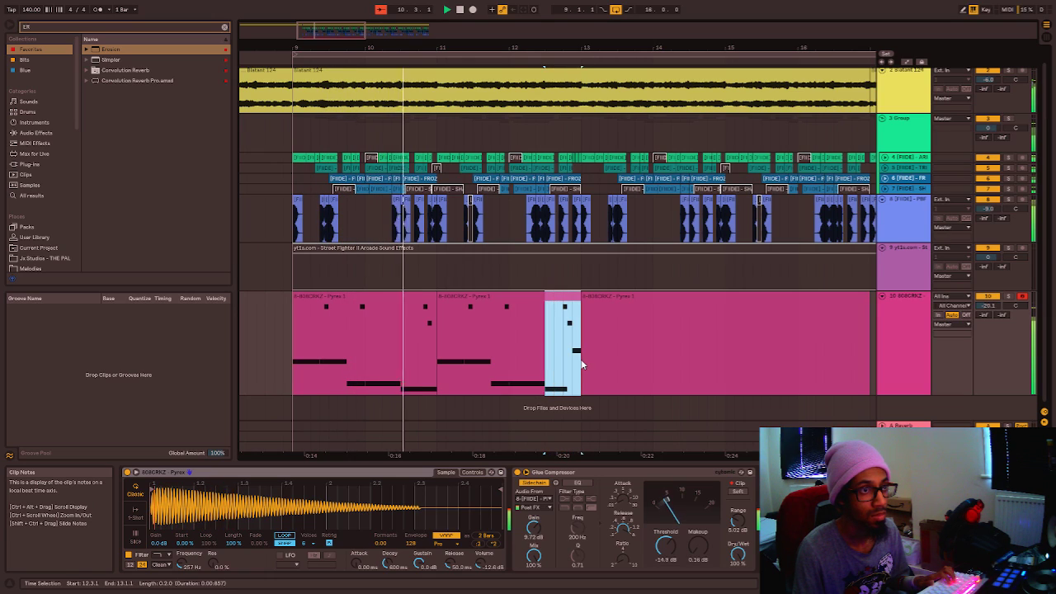
left_click(567, 300)
left_click(406, 299)
left_click(548, 312, "shift")
key("ctrl+j")
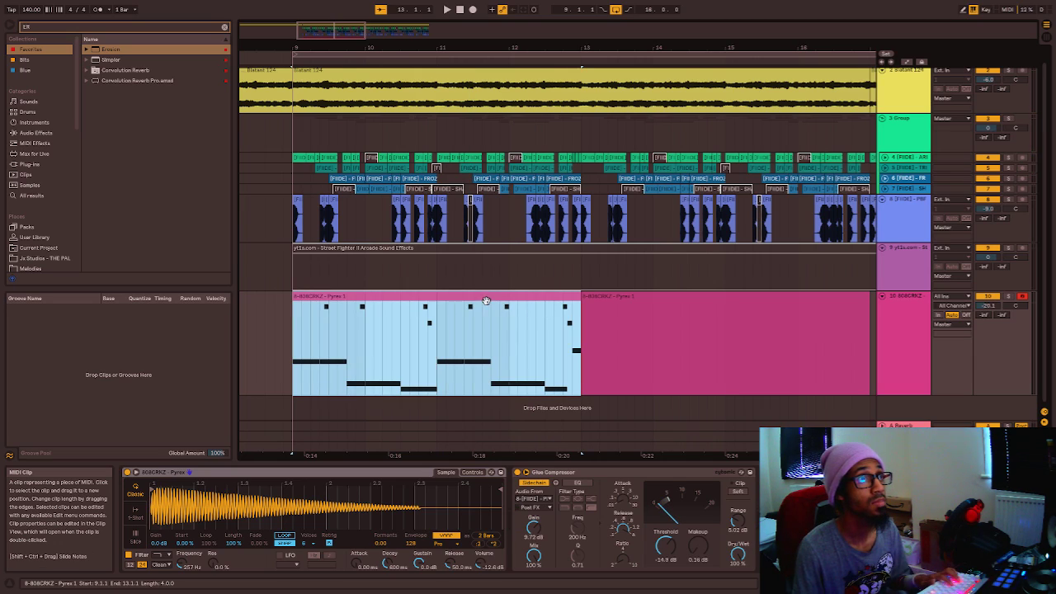
In the consolidated bass clip, lengthen the D4 note at 2.4.3 to three sixteenths and shorten the D3 note at 2.3.1 to end around 2.4.2.
double_click(488, 300)
key("space")
left_click(684, 320)
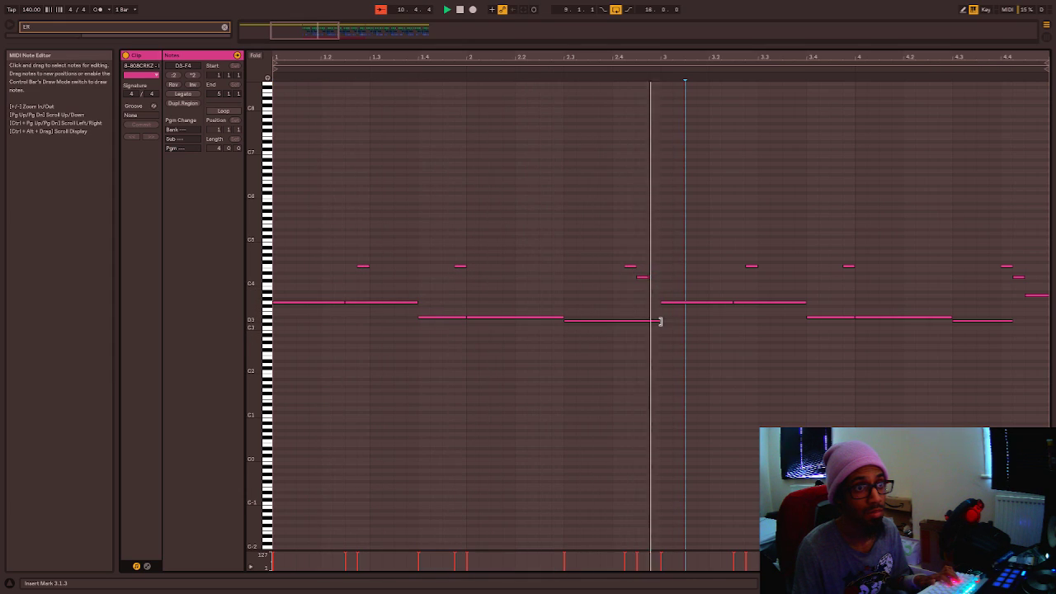
left_click(659, 322)
left_click_drag(660, 322, 656, 321)
left_click_drag(647, 279, 671, 284)
key("space")
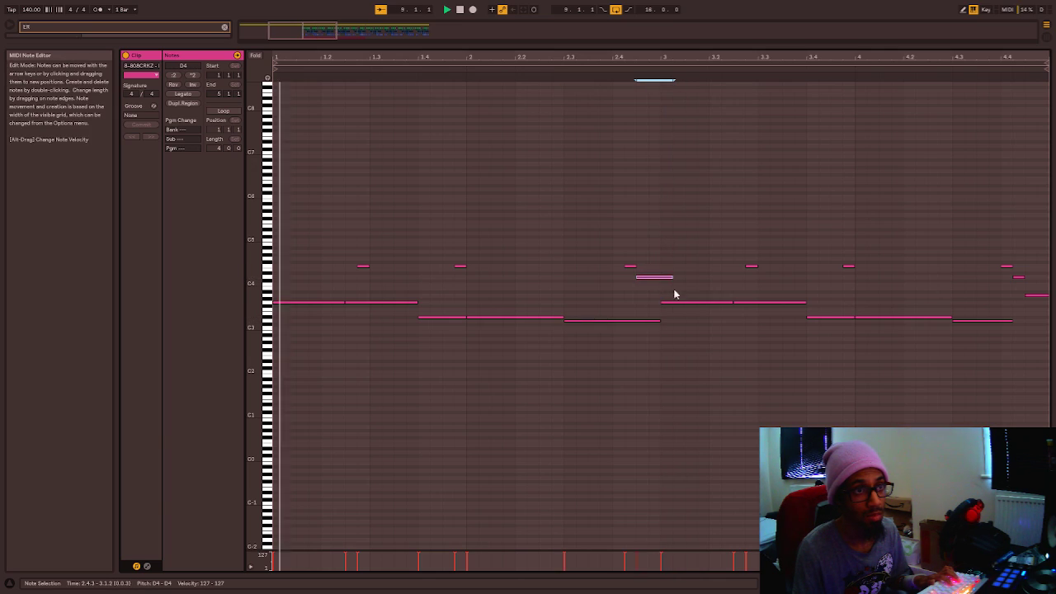
left_click_drag(660, 322, 630, 323)
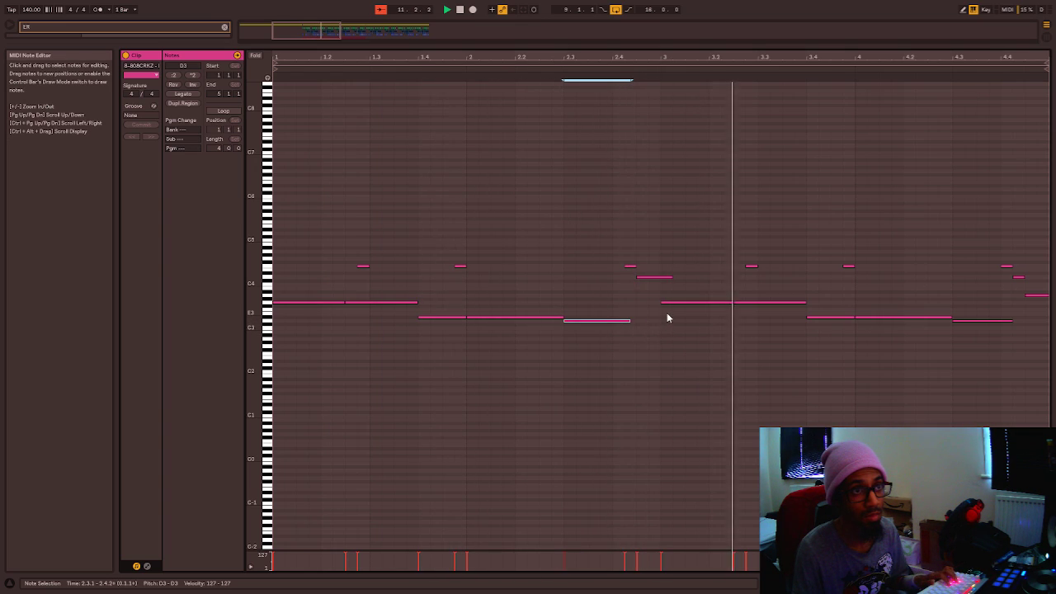
Add a C5 note from about 3.2.4 to 3.3.2 in place of the F4 note there, and audition the bass line.
double_click(776, 243)
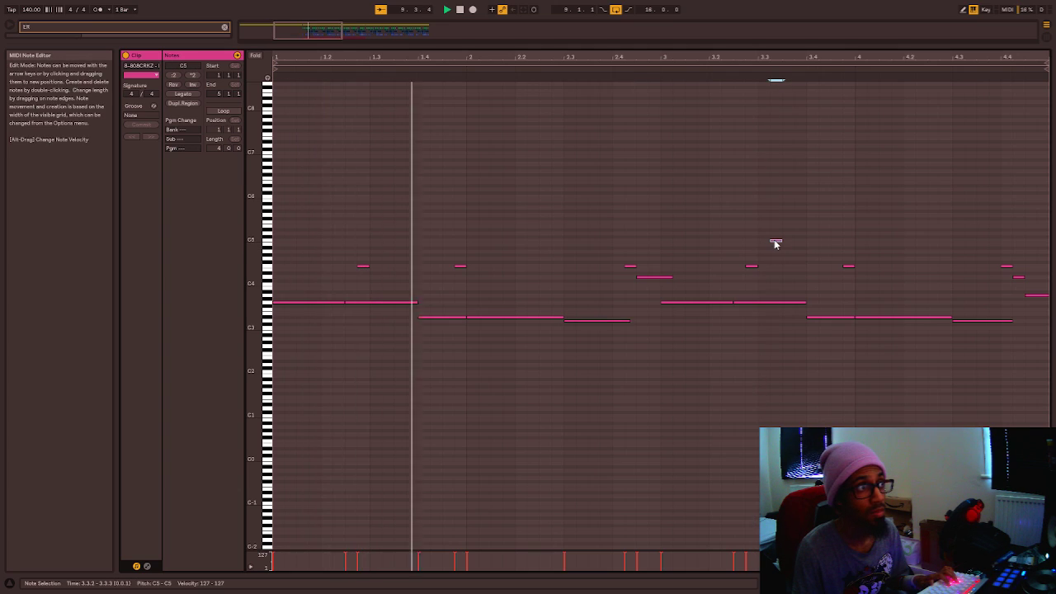
left_click_drag(776, 244, 776, 238)
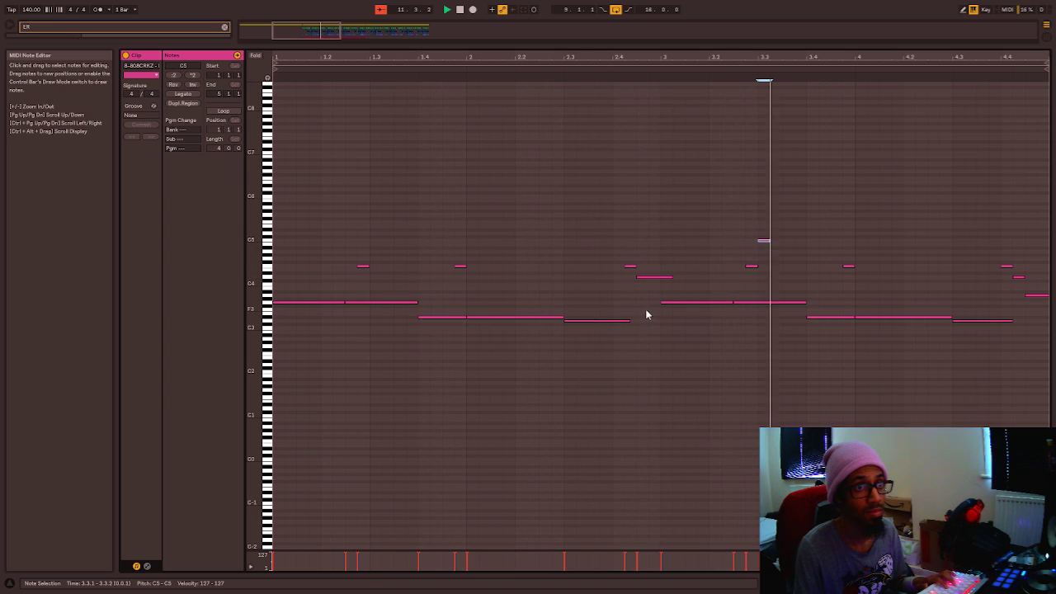
left_click_drag(770, 240, 783, 240)
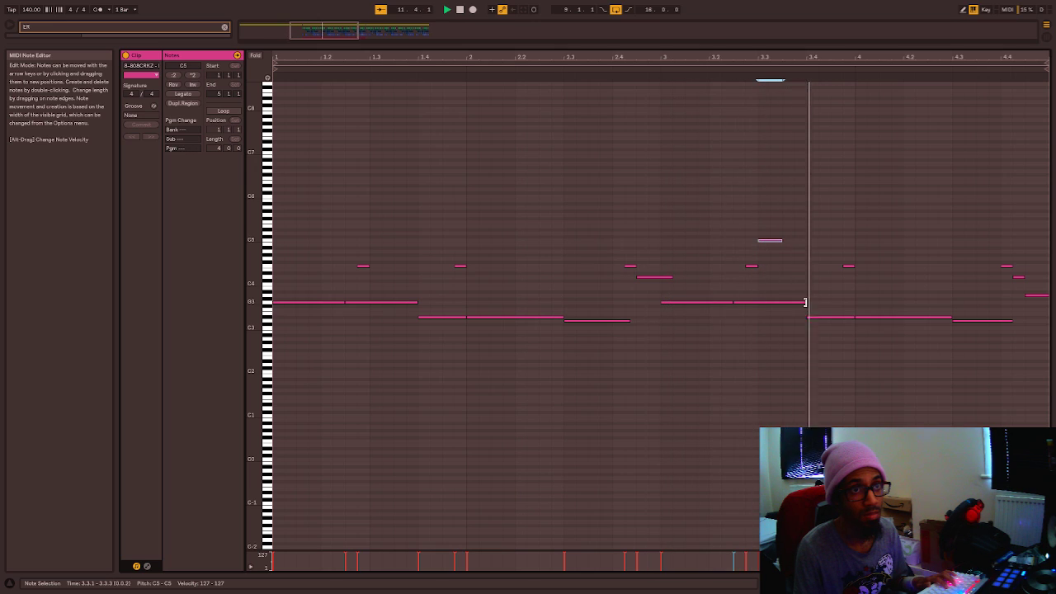
left_click(751, 271)
mouse_move(763, 242)
left_mouse_down()
mouse_move(751, 241)
mouse_move(778, 243)
mouse_move(755, 242)
mouse_move(767, 242)
left_mouse_up()
key("space")
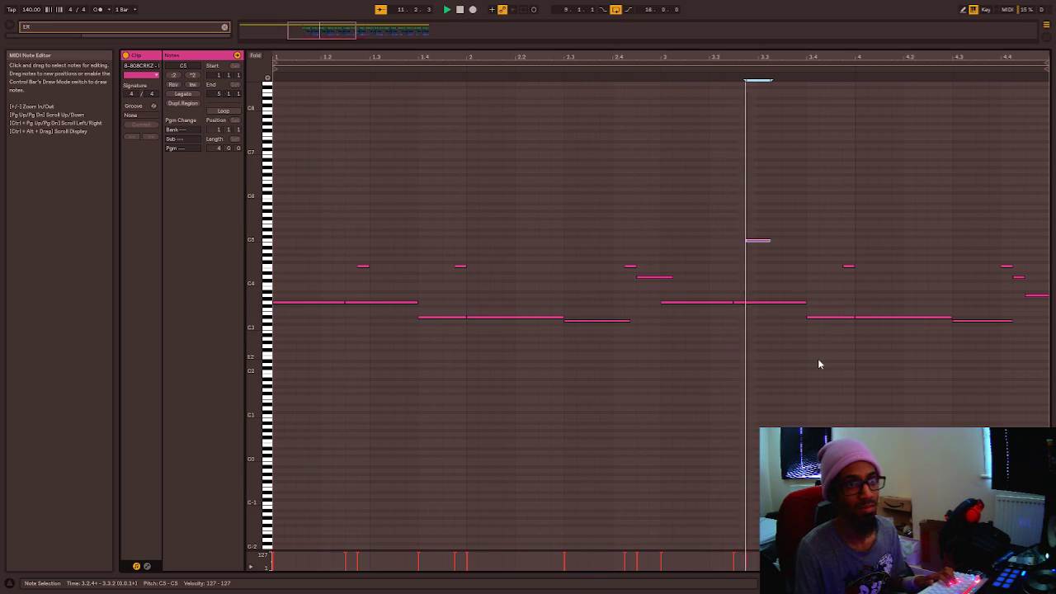
Shorten the C5 note at 3.2.4 to end at 3.3.1 and play the 808 bassline from 12.4.1.
left_click_drag(768, 242, 761, 241)
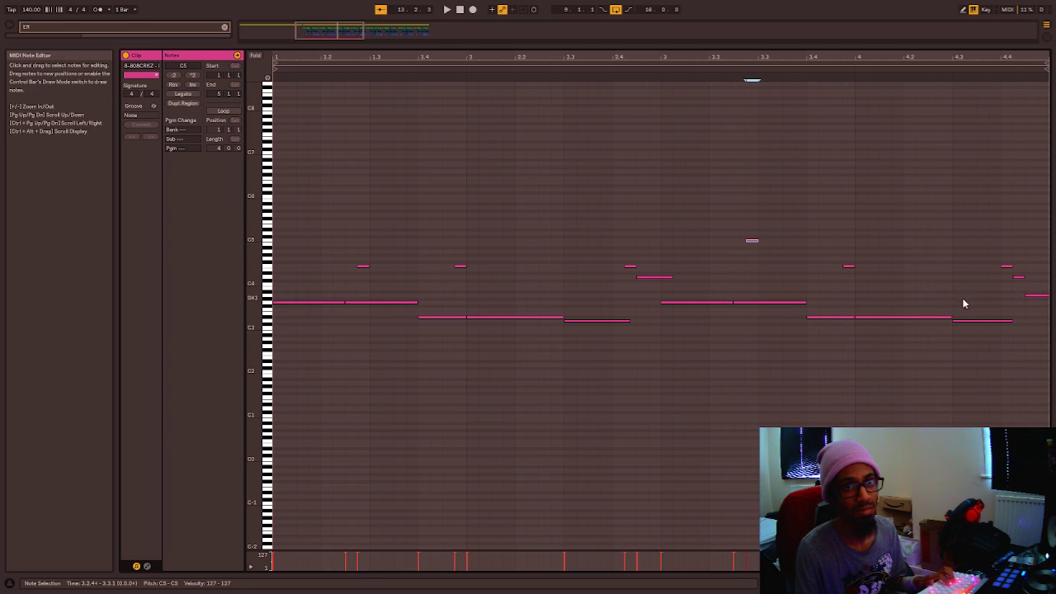
key("shift+Tab")
left_click(581, 359)
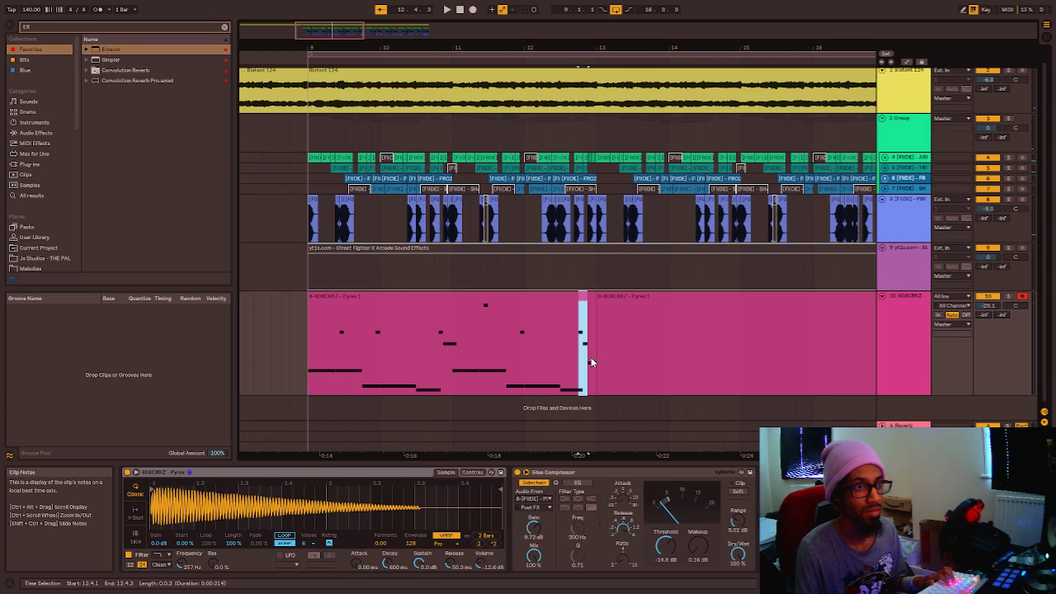
left_click(578, 359)
key("space")
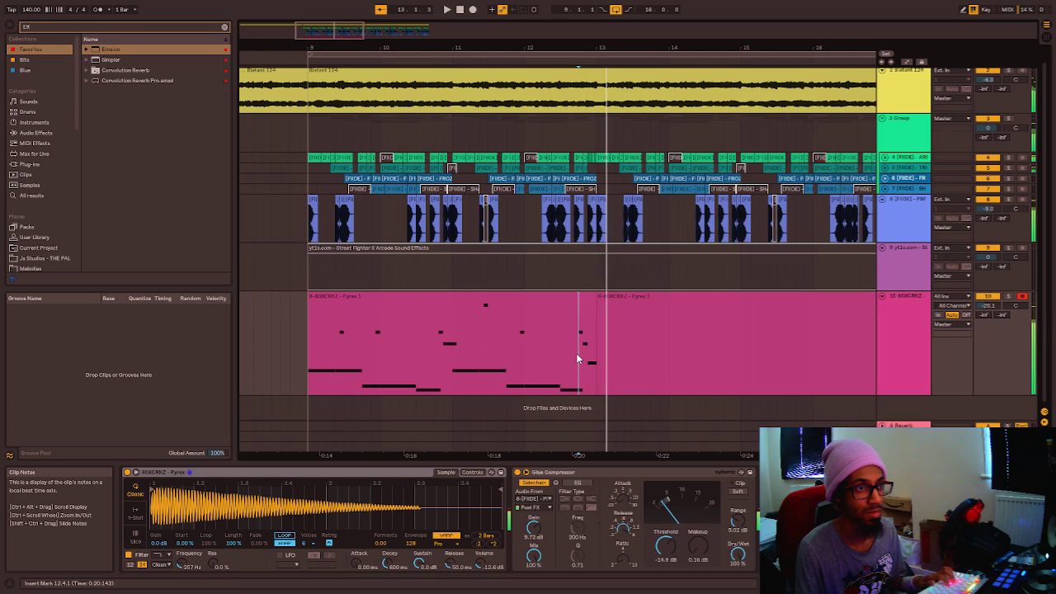
Play back the bassline and try trimming the first 808 clip to end at 12.4.3.
scroll(571, 353, "right", 3)
left_click(514, 367)
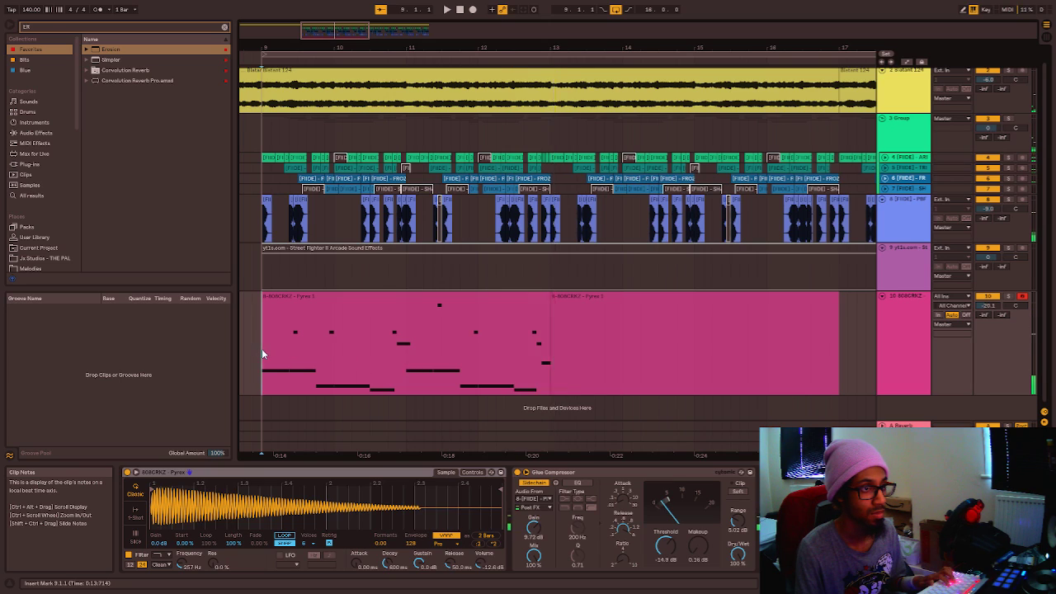
left_click(774, 356)
left_click_drag(760, 356, 802, 357)
key("space")
left_click_drag(793, 297, 785, 321)
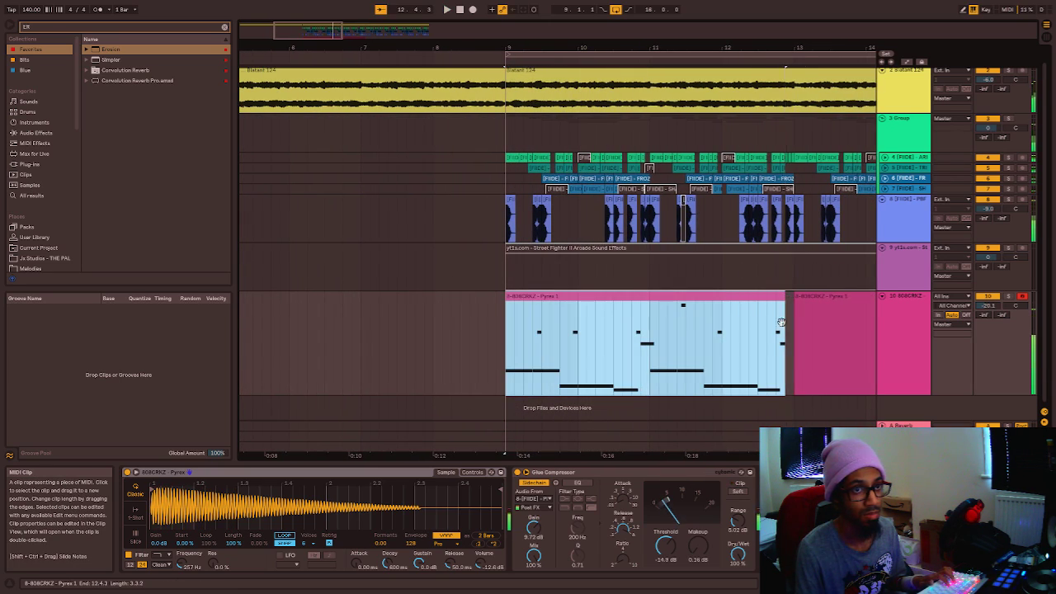
Move the 808 section from 12.3.1 to 13.1.1 back to 10.3.1 and play it from 10.2.1.
left_click(762, 361)
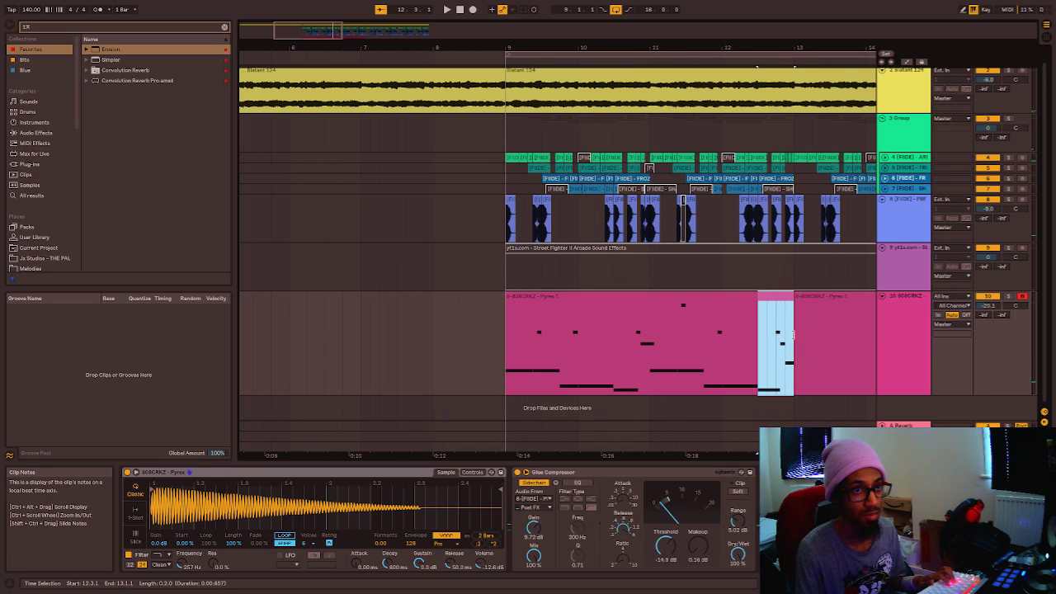
left_click_drag(780, 330, 635, 316)
left_click(600, 382)
key("space")
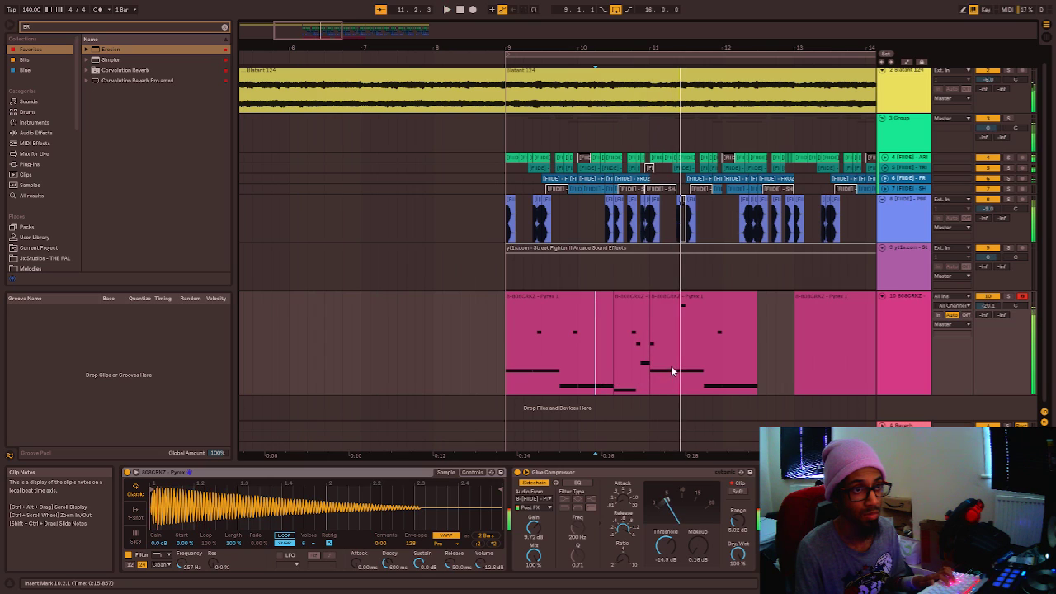
Play the rearranged bassline from 11.2.1 and open the 808 clip starting at bar 11 for note editing.
left_click(534, 317)
left_click(668, 356)
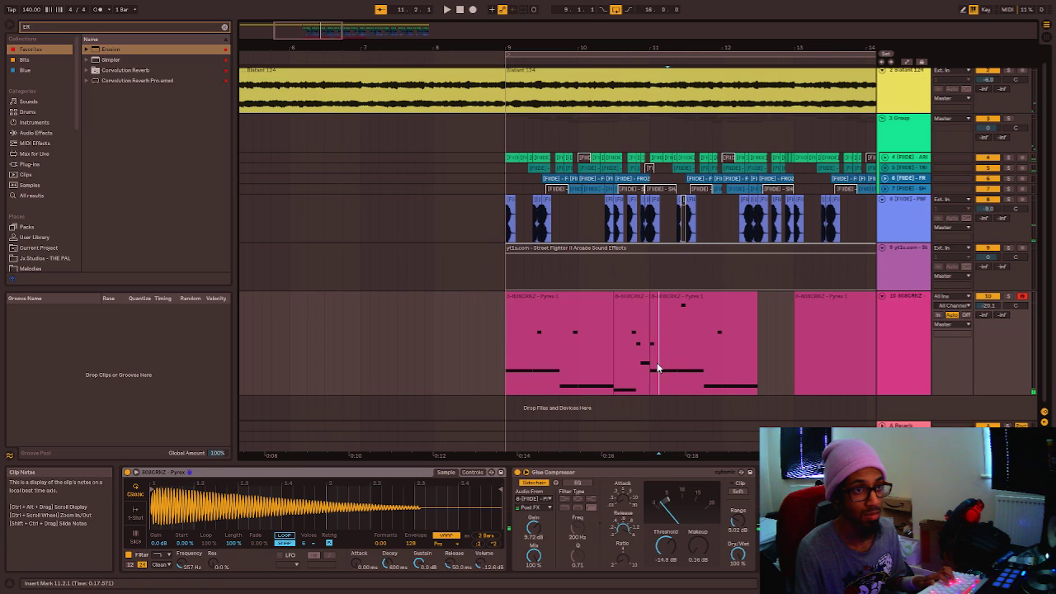
key("space")
key("space")
double_click(566, 298)
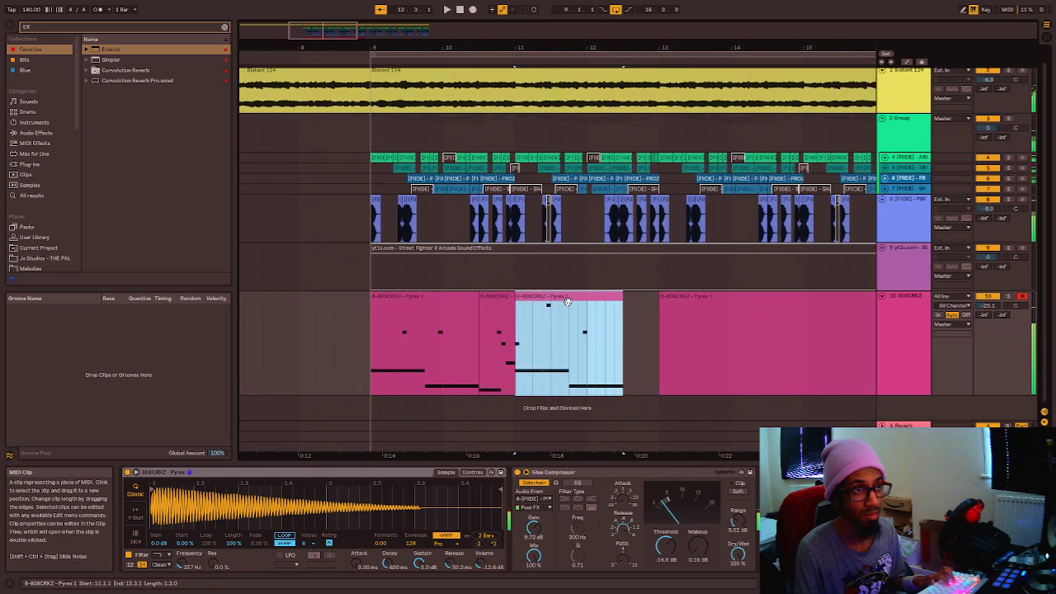
Try raising the bass note at 3.2.3 to D4 during playback, and bring it back down to G3.
left_click(570, 303)
key("Up")
key("Up")
key("Up")
key("Up")
key("Up")
key("space")
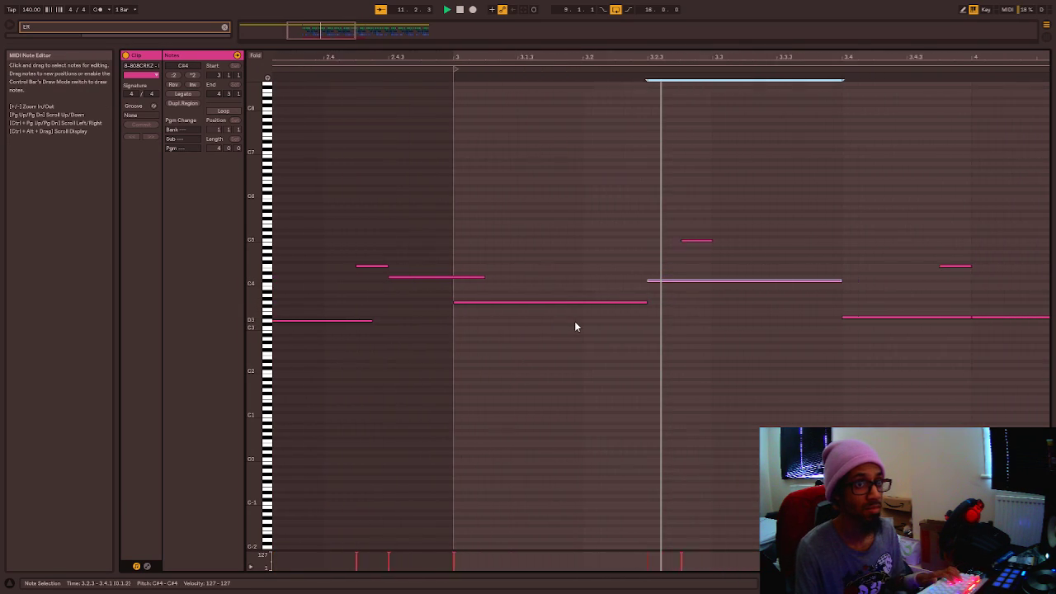
key("Up")
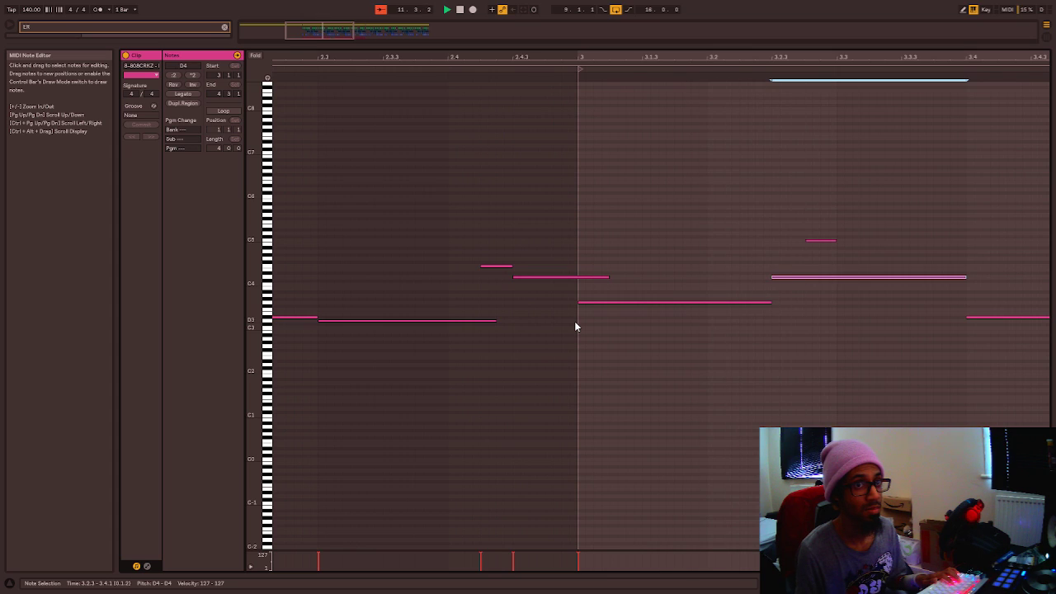
key("Down")
key("Down")
key("Down")
key("Down")
key("Down")
key("Down")
key("Down")
key("space")
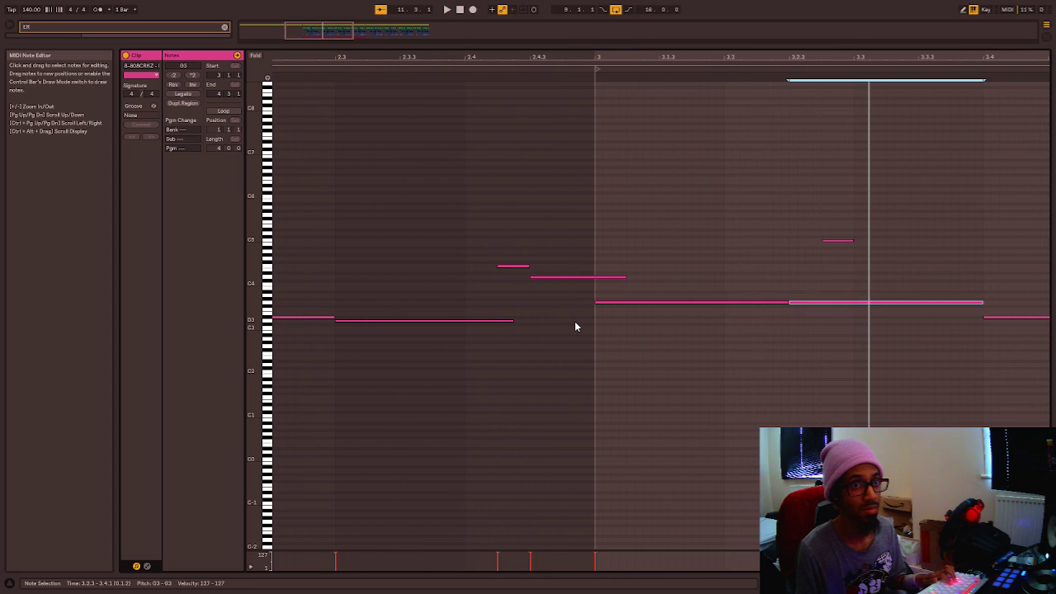
Shorten the G3 note at 3.2.3 to end at 3.3.1 and play it back.
left_click_drag(982, 302, 854, 299)
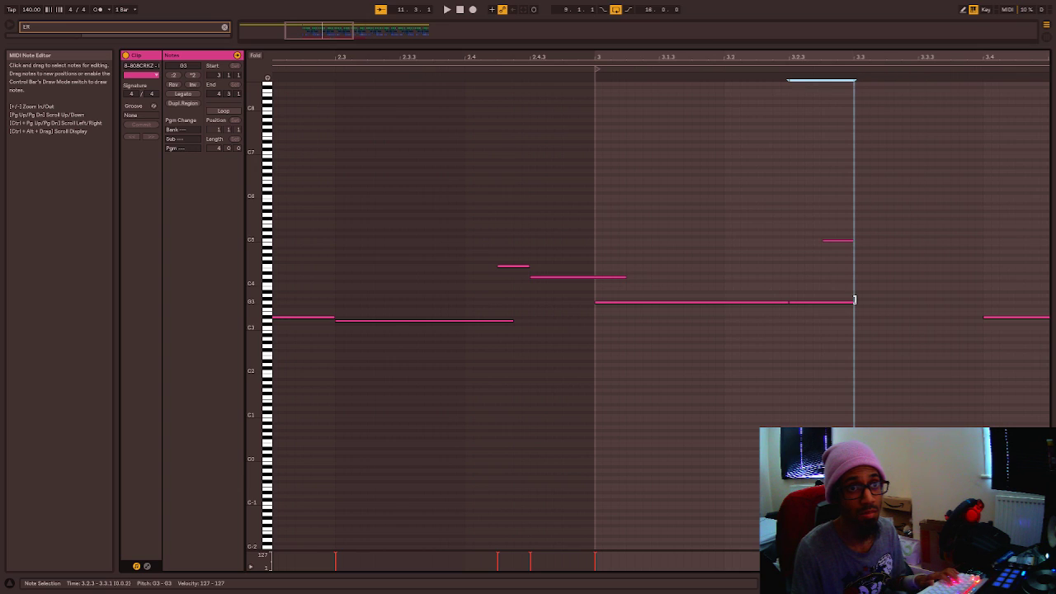
key("space")
key("space")
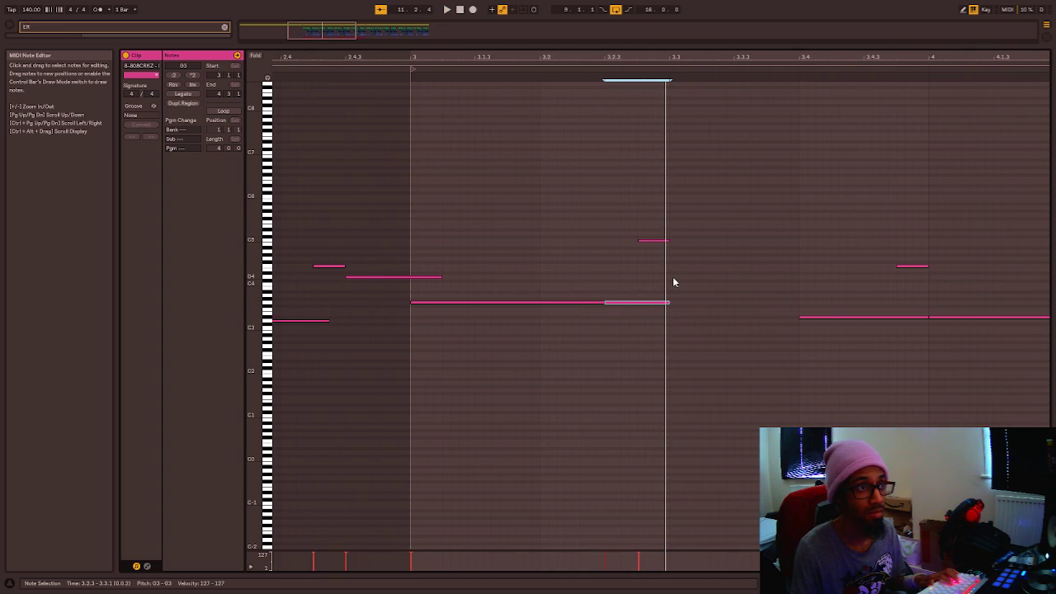
Add a D#4 note running from 3.3.1 to 3.4.1 in the 808 clip.
double_click(672, 318)
key("space")
left_click_drag(691, 318, 814, 273)
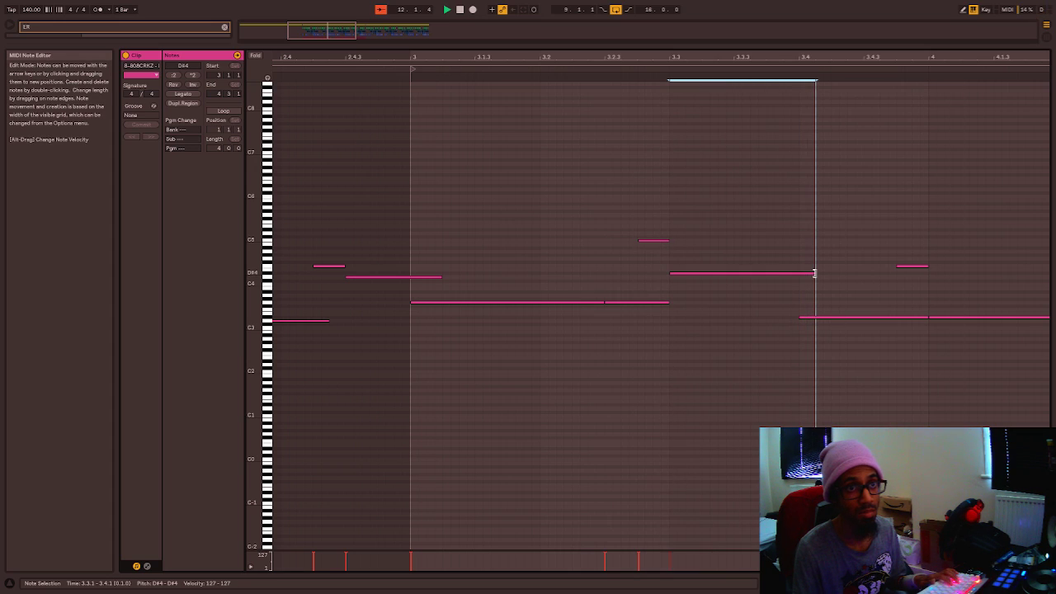
End the D#3 note from 4.1.1 at 4.2.1, place a D3 note from 4.2.1 to 4.3.1, and play the change.
scroll(815, 277, "down", 3)
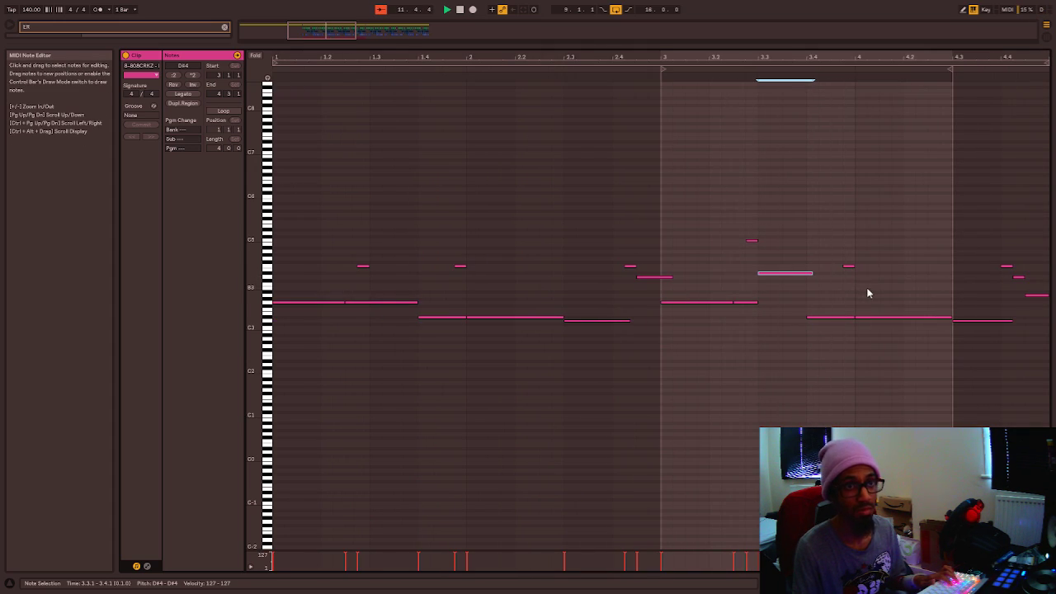
left_click(870, 321)
left_click(926, 319)
mouse_move(949, 321)
left_mouse_down()
mouse_move(896, 323)
mouse_move(935, 324)
left_mouse_up()
key("space")
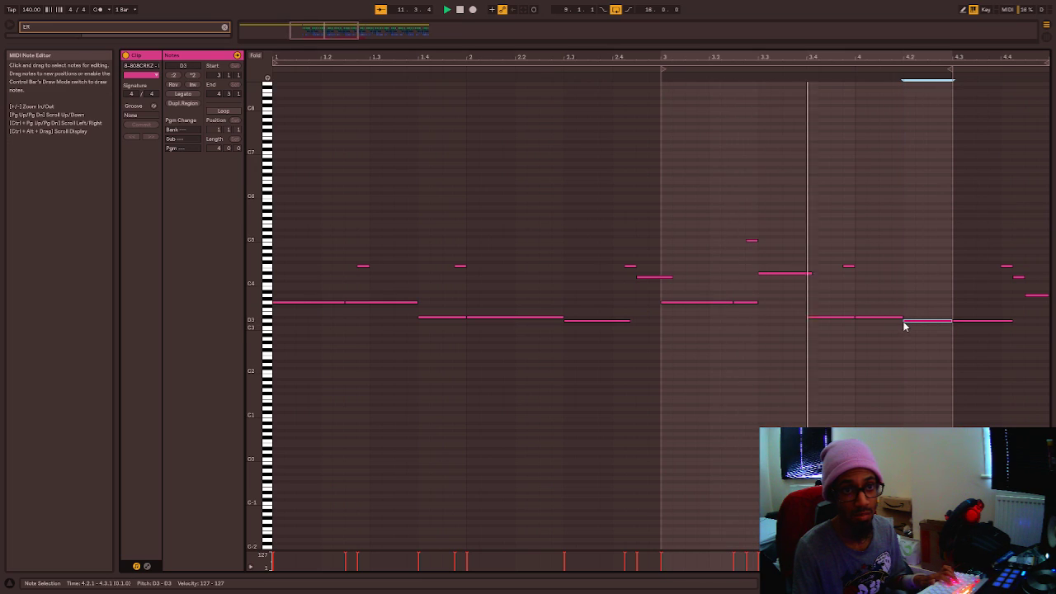
left_click(903, 322)
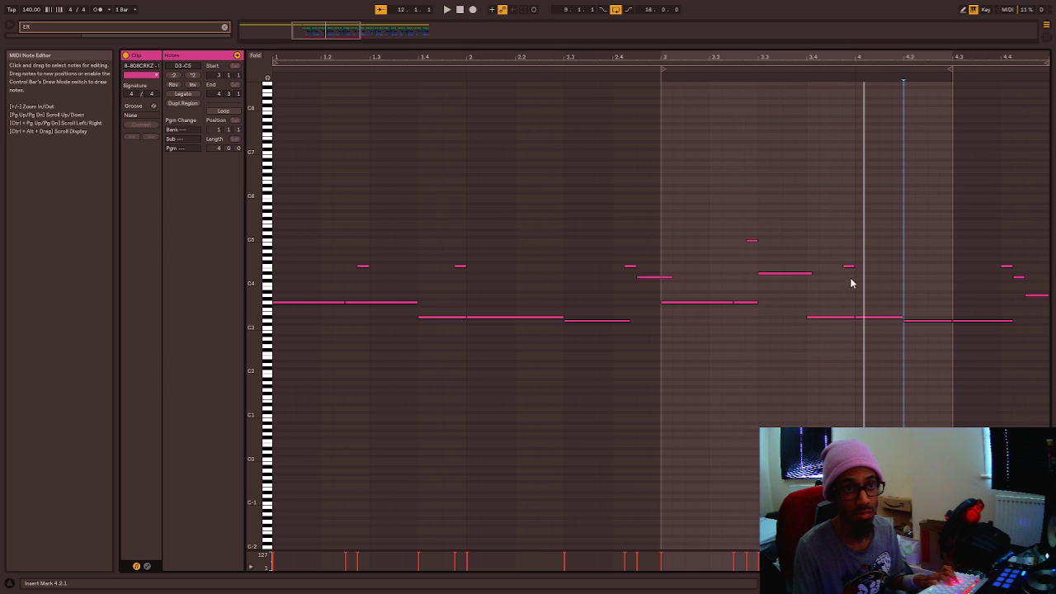
Start the added D3 note at 4.1.3 with its end at 4.3.1, and shorten the preceding D#3 note to meet it.
left_click(889, 321)
left_click_drag(876, 318, 888, 320)
left_click(869, 314)
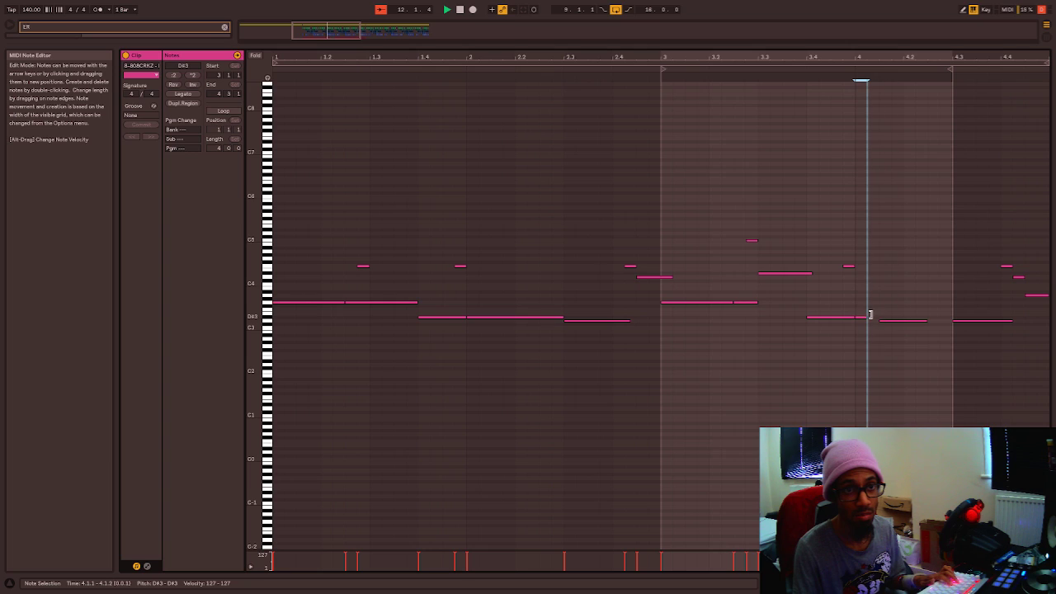
left_click_drag(925, 321, 950, 321)
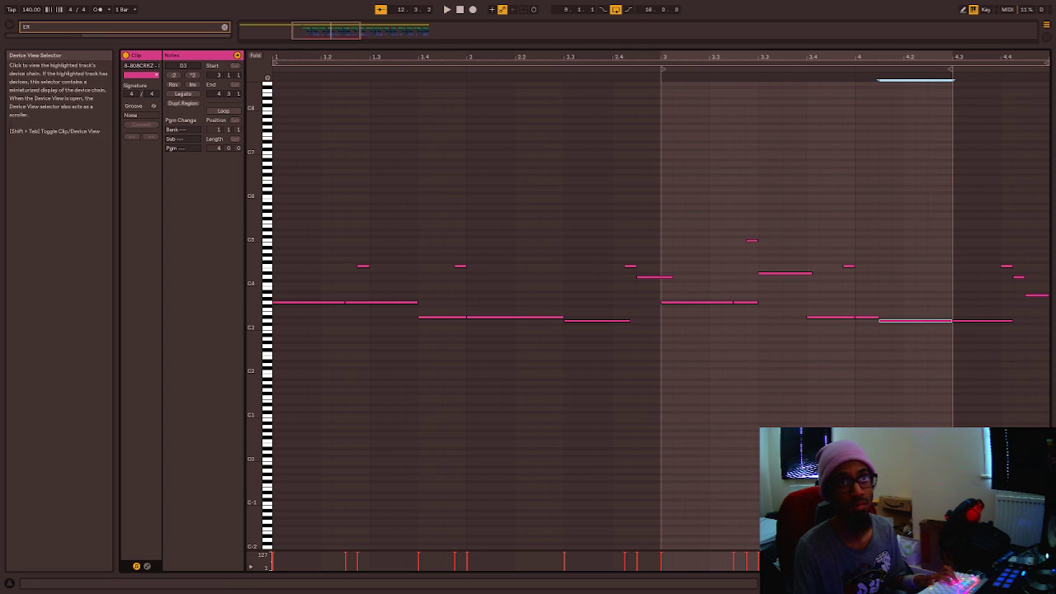
Extend the 808 clip from bar 11 in the arrangement to end at 13.1.1 and play it from 12.1.1.
left_click(983, 584)
left_click(565, 360)
left_click_drag(588, 301, 627, 302)
left_click(557, 385)
key("space")
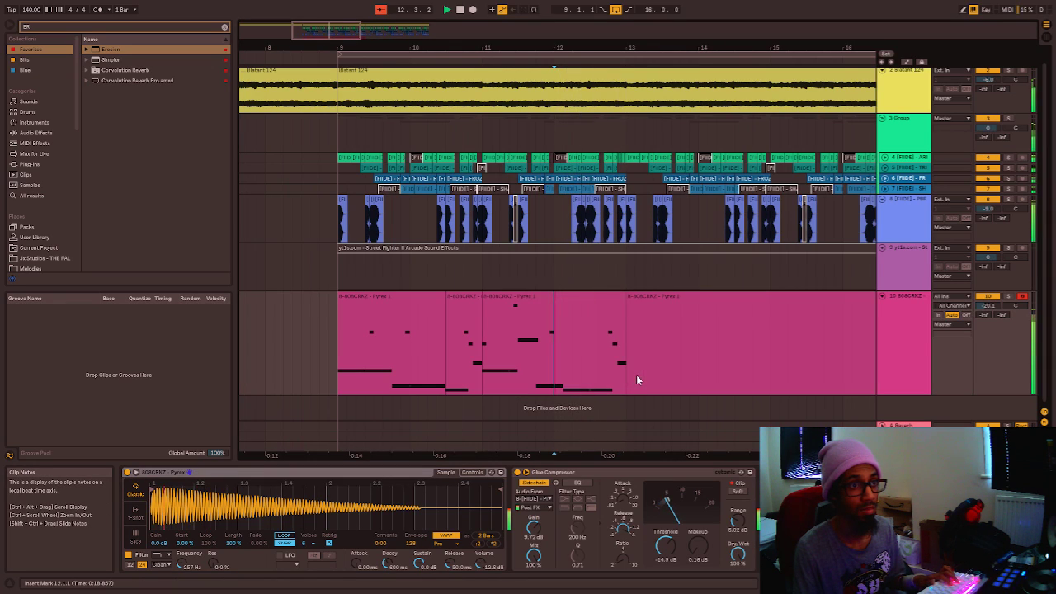
key("space")
Duplicate the 808 clips spanning bars 9 to 12 to 13.1.1 and play the bassline from bar 9.
left_click(589, 324)
scroll(590, 324, "down", 3)
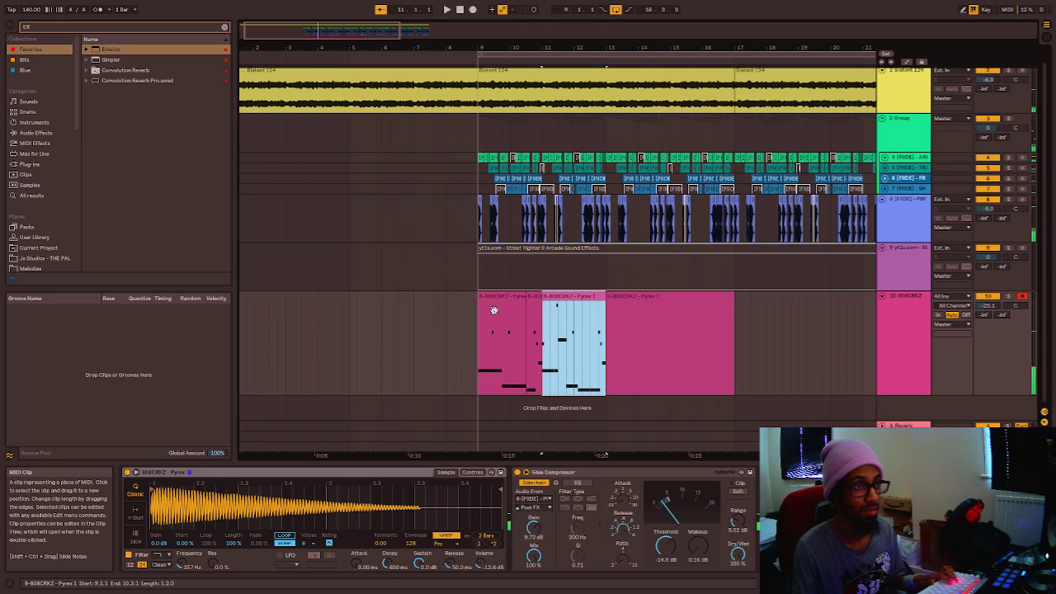
left_click(492, 312, "shift")
key("ctrl+d")
left_click(488, 334)
key("space")
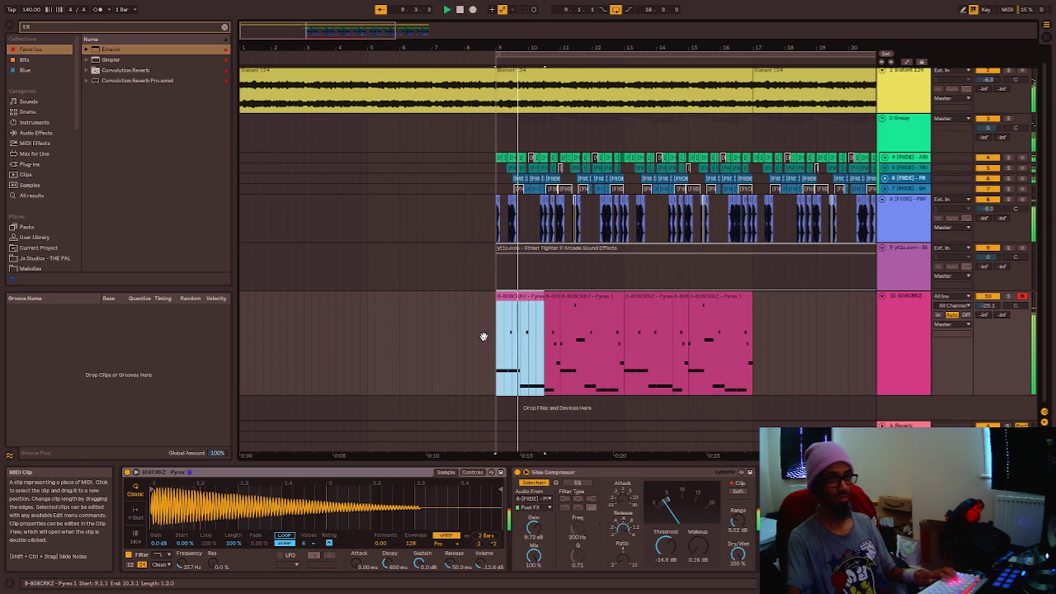
key("ctrl+shift+s")
key("Escape")
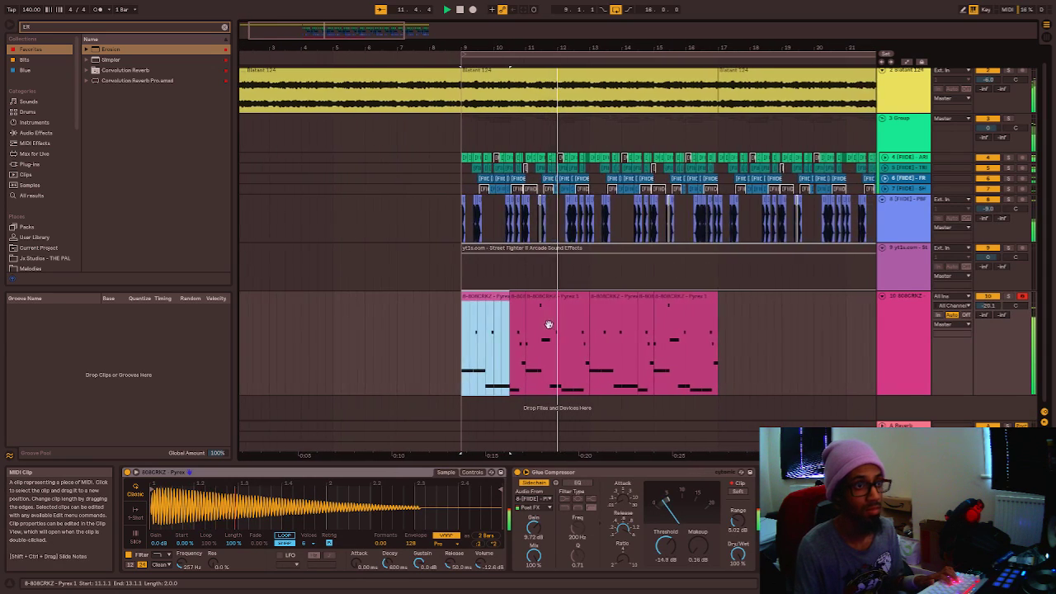
Open the 808 clip at bar 11 and lower the note at 3.3.1 to G3 during playback.
double_click(536, 296)
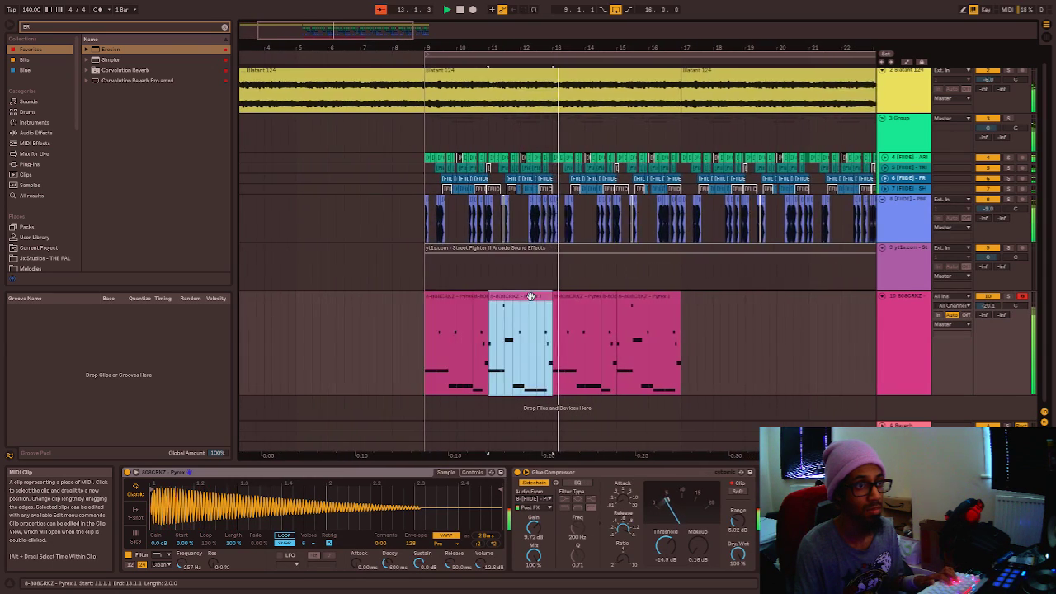
left_click_drag(823, 247, 817, 302)
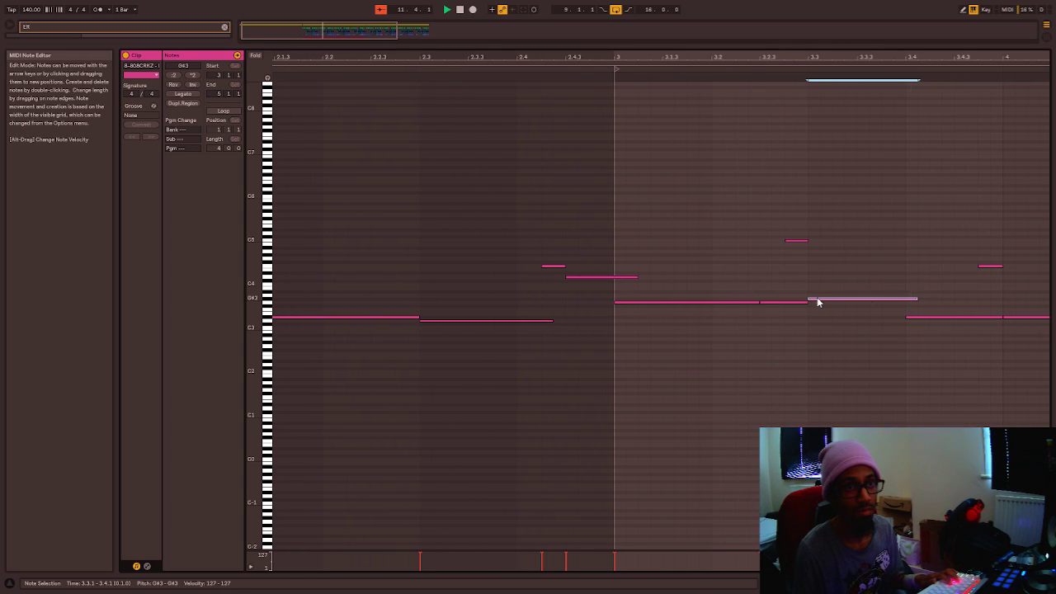
key("Down")
key("Down")
key("Down")
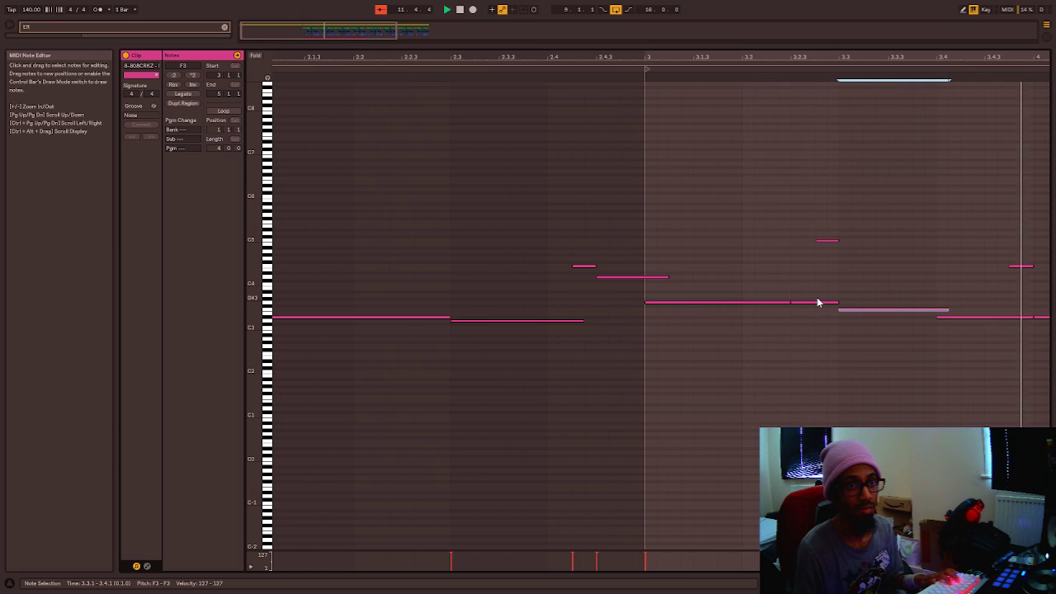
key("Up")
key("Up")
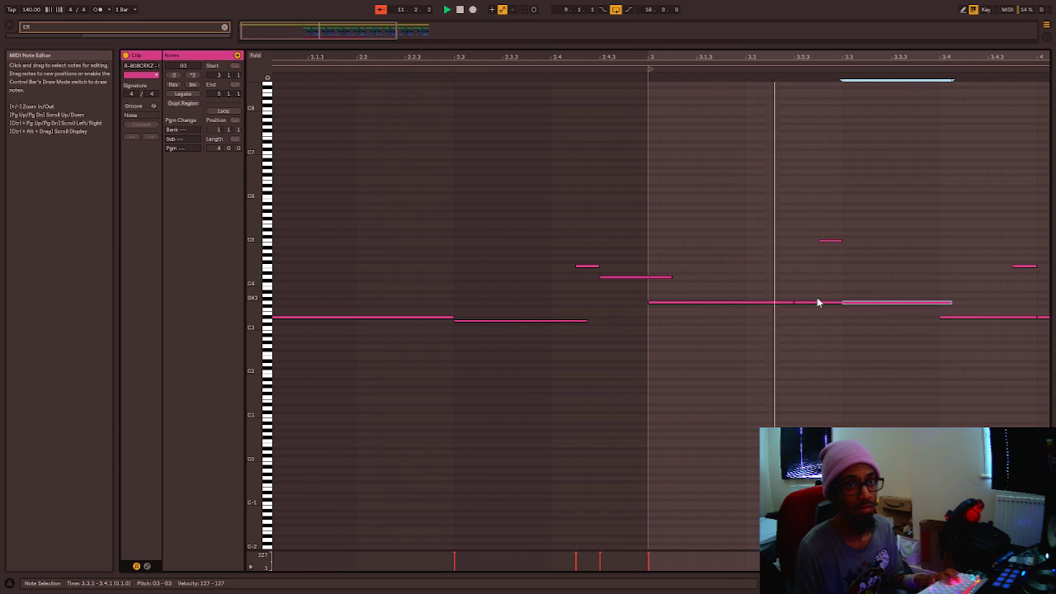
Consolidate the 808 clips from bars 9 to 12 into one clip and duplicate it to 13.1.1.
key("shift+Tab")
left_click(589, 370)
left_click(517, 322)
left_click(557, 317)
key("ctrl+z")
left_click(573, 306)
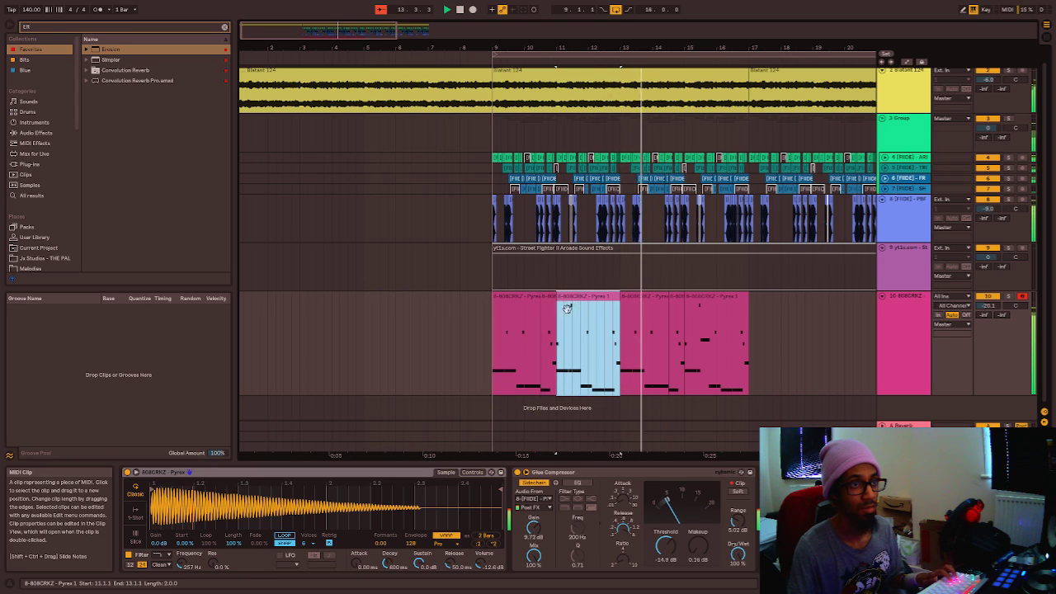
left_click(515, 303, "shift")
key("ctrl+j")
key("ctrl+d")
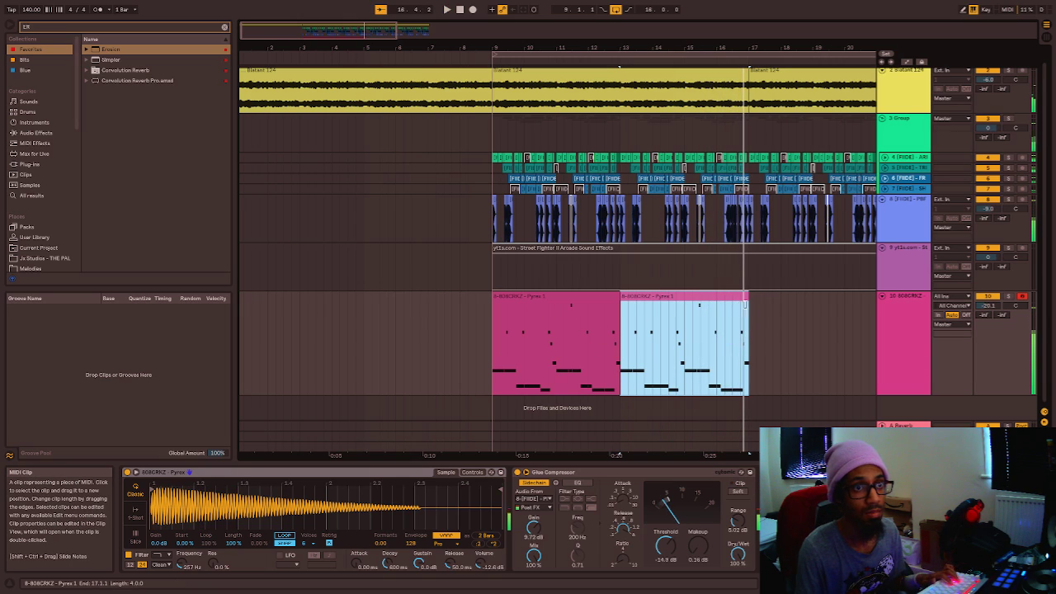
Play the end of the duplicated 808 clip before bar 17, and set the playback position to 1.1.1.
left_click(744, 352)
key("space")
key("space")
scroll(542, 339, "down", 2)
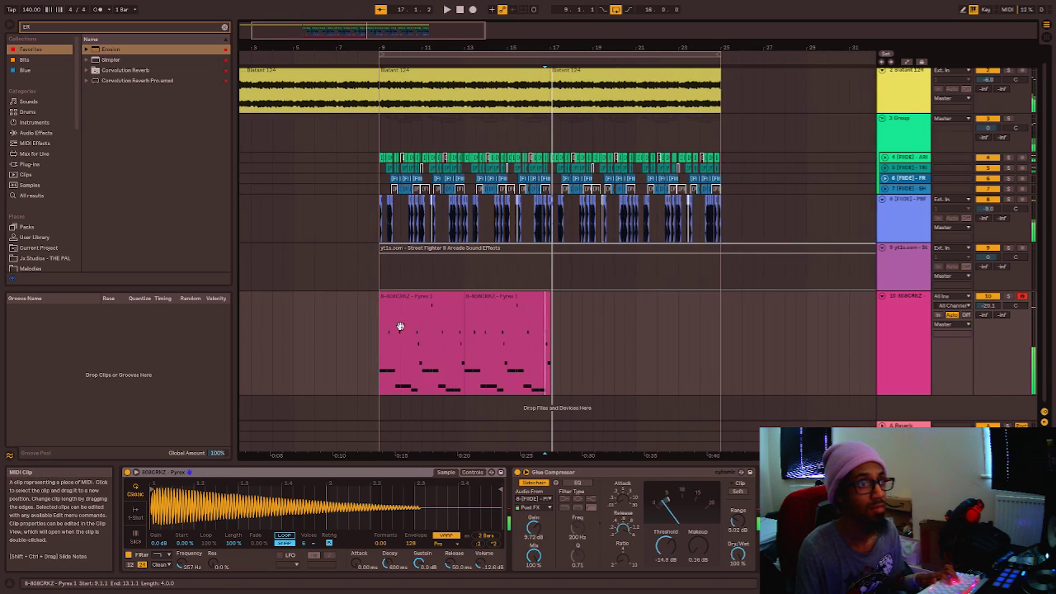
left_click(401, 326)
left_click(347, 344)
left_click(245, 321)
scroll(245, 322, "down", 4)
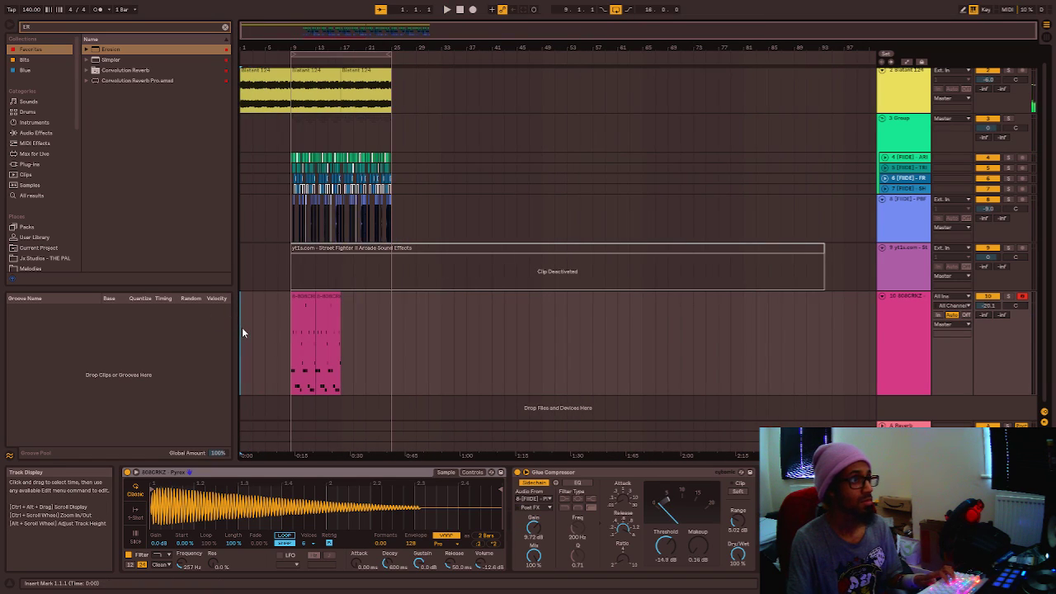
Collapse the Street Fighter II sound effects and 808 tracks, move the sound effects track below the 808, and play the arrangement.
left_click(915, 249)
left_click(881, 249)
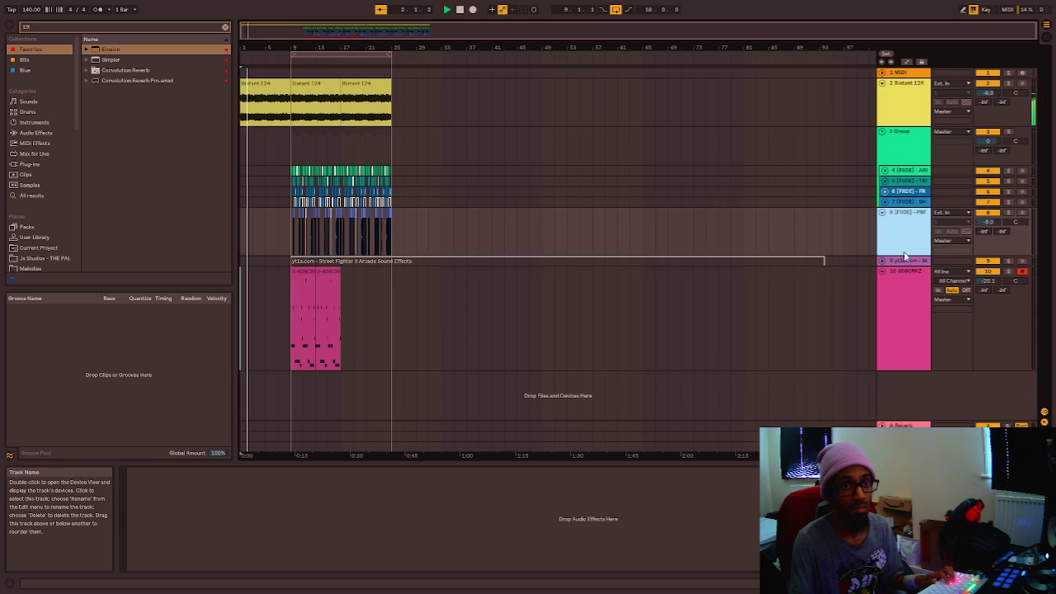
left_click(882, 272)
left_click_drag(891, 262, 888, 289)
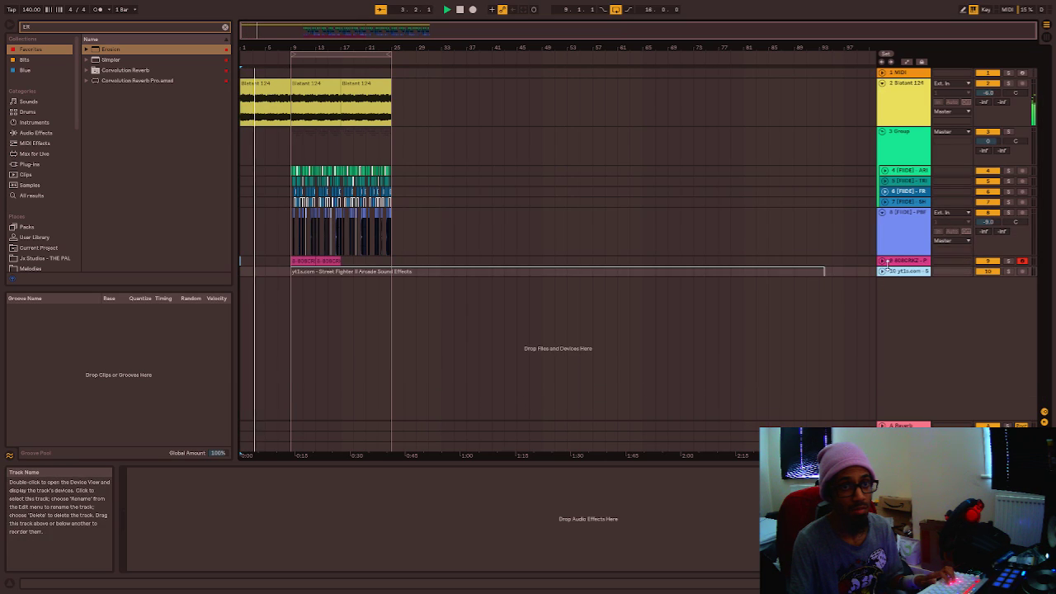
key("space")
key("space")
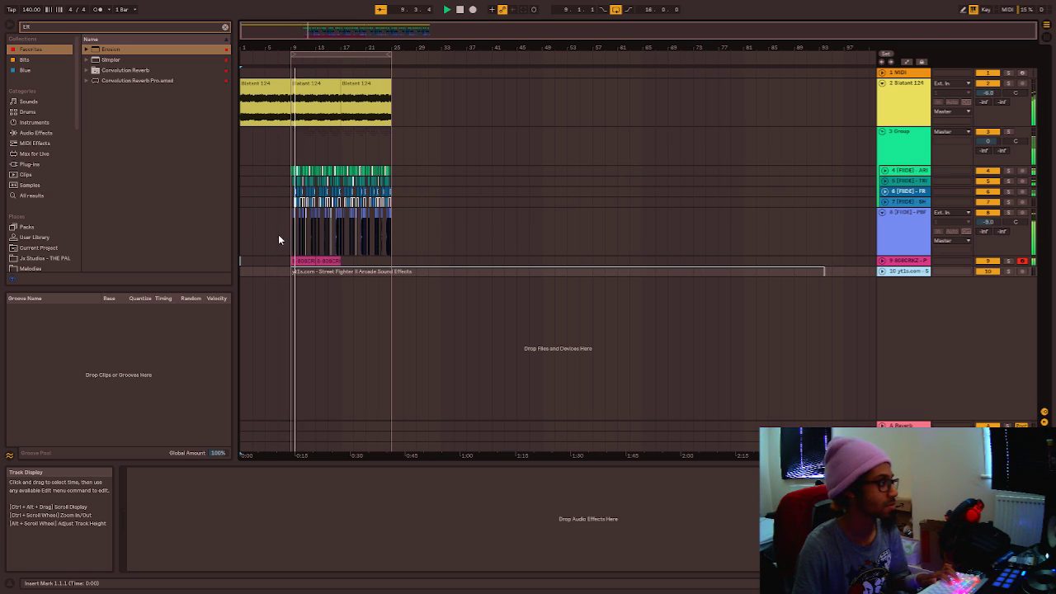
Split the Blatant 124 melody clip at 8.1.1 and open the one-bar clip before bar 9 for editing.
key("plus")
key("plus")
key("plus")
key("plus")
left_click(391, 86)
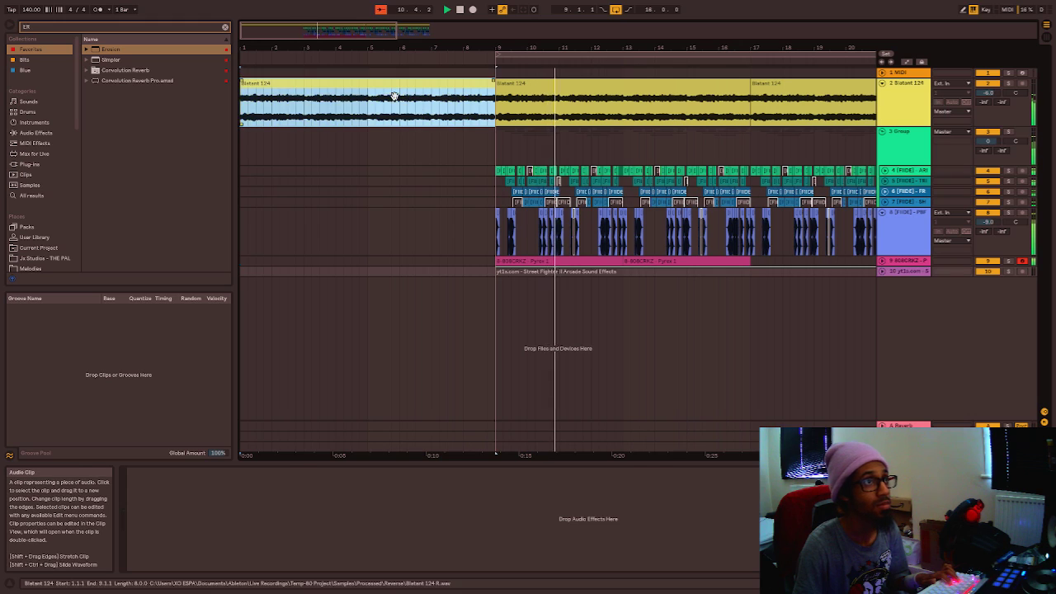
key("minus")
key("minus")
left_click(330, 113)
left_click(339, 116)
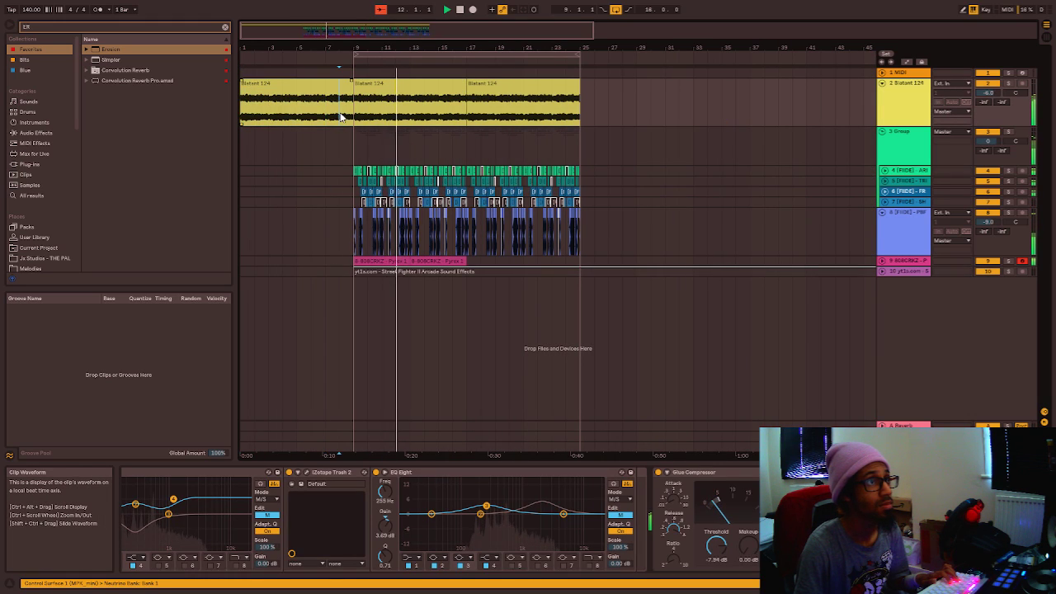
double_click(345, 114)
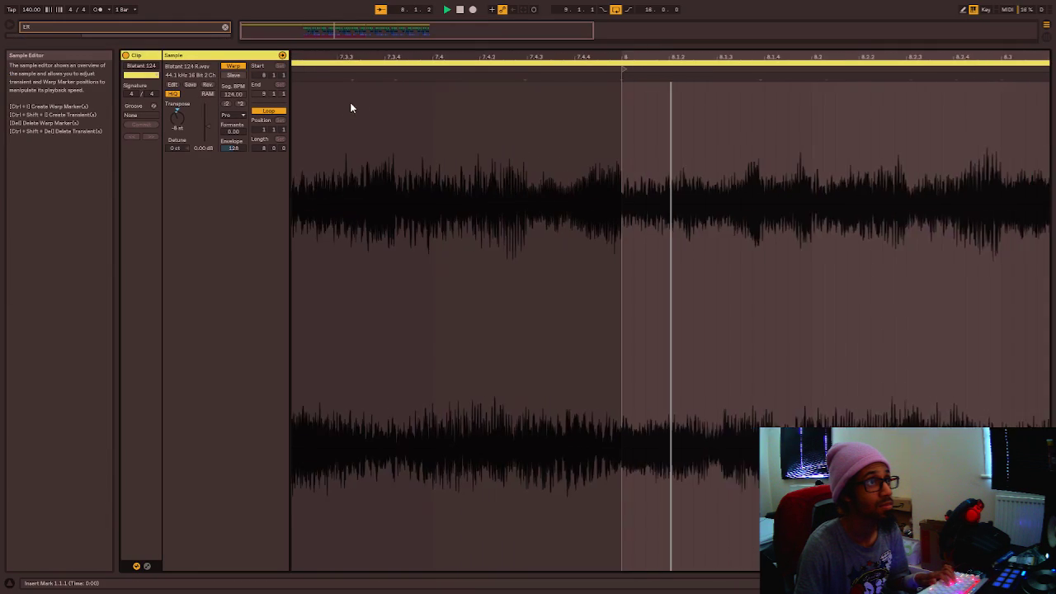
key("space")
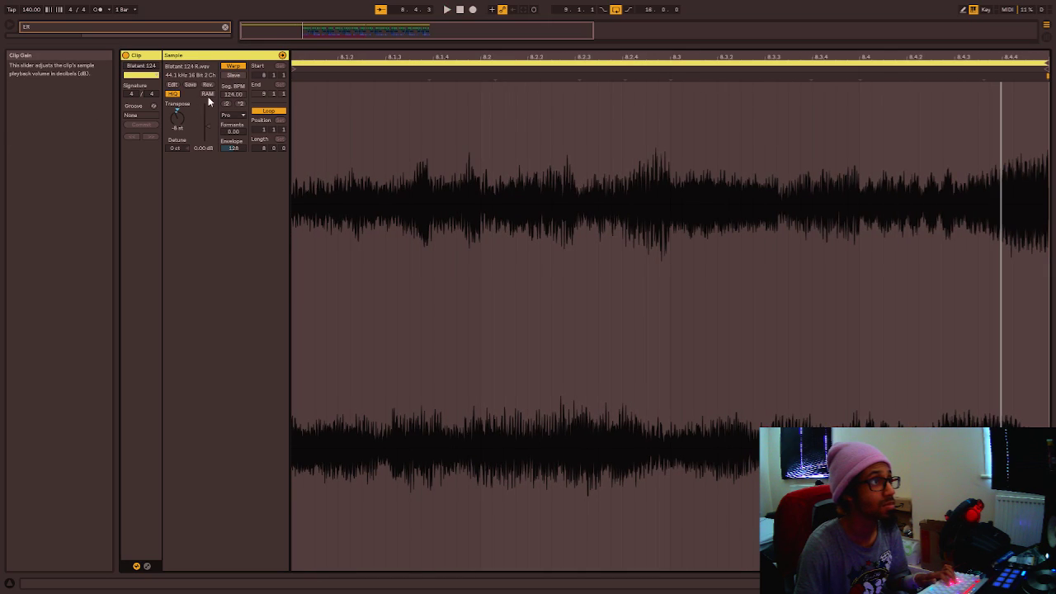
Show the one-bar clip's envelopes and choose Transposition Modulation for editing.
left_click(147, 566)
left_click(307, 74)
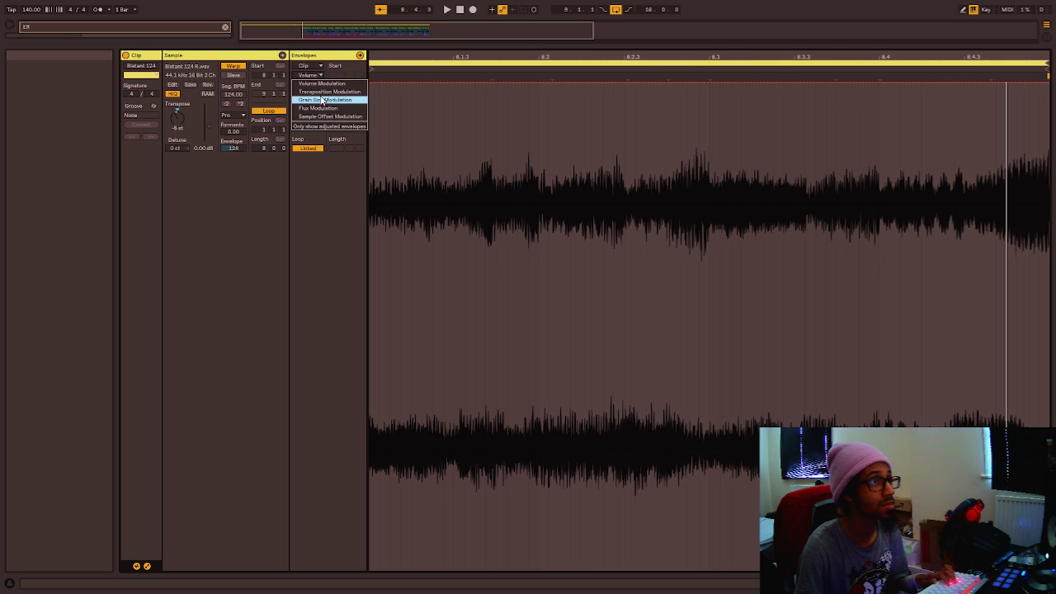
left_click(307, 66)
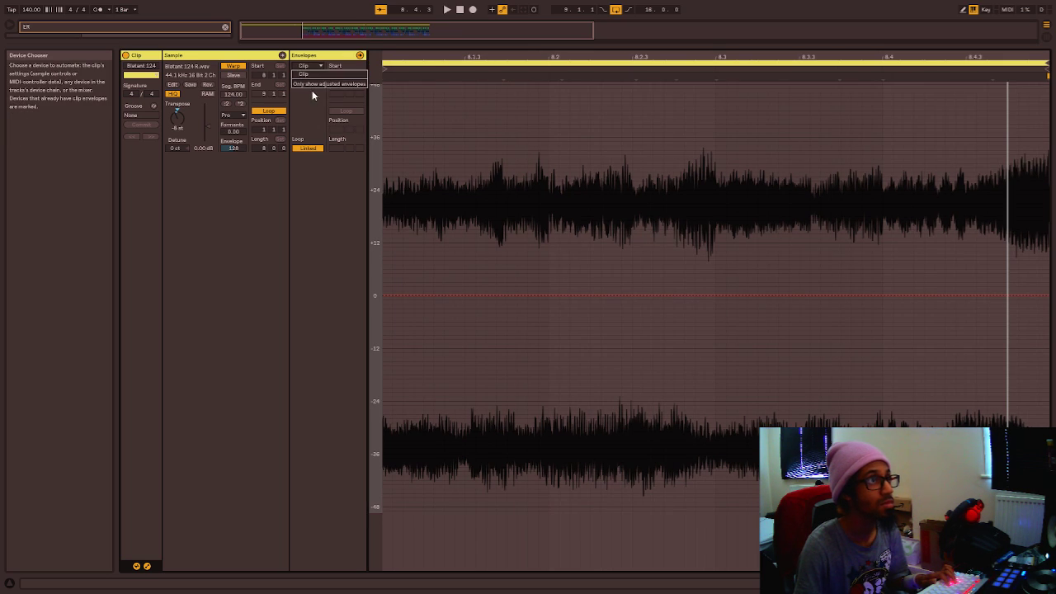
left_click(311, 83)
key("space")
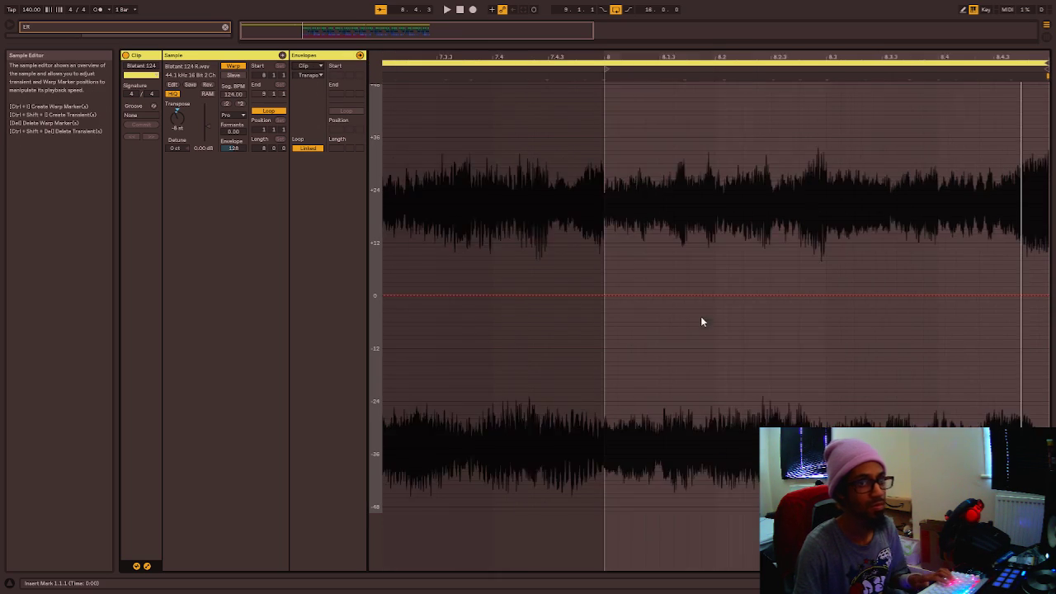
Draw a transposition drop from 0 st at 8.4 to -24 st at the clip's end, and audition it.
left_click(982, 302)
key("space")
left_click(976, 297)
left_click_drag(1048, 297, 885, 400)
key("space")
key("space")
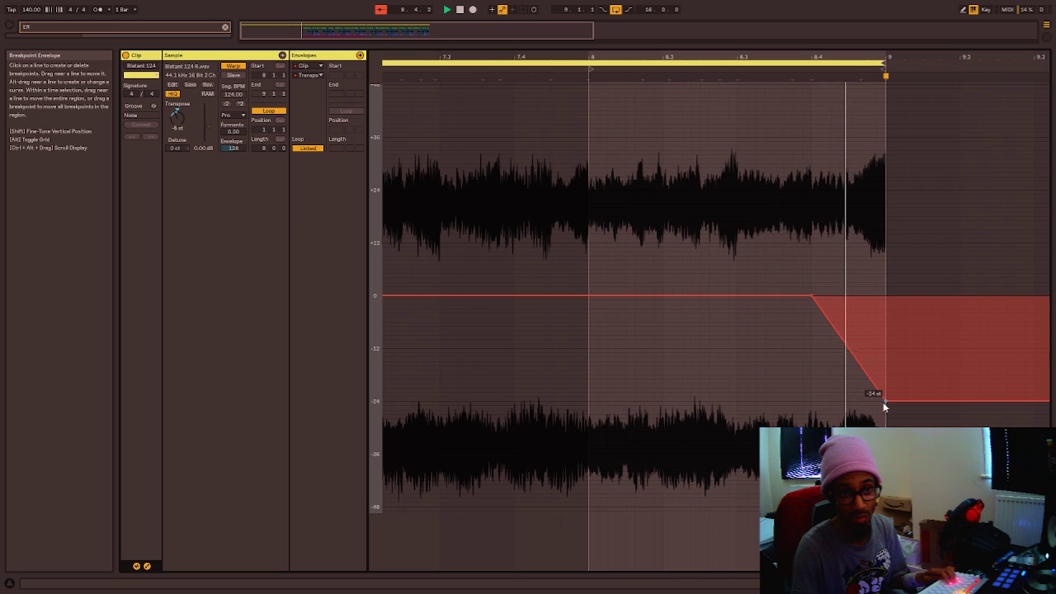
Raise the transposition breakpoint at 8.4 to about +7 st, with a curved rise leading in from 8.3.
key("space")
key("space")
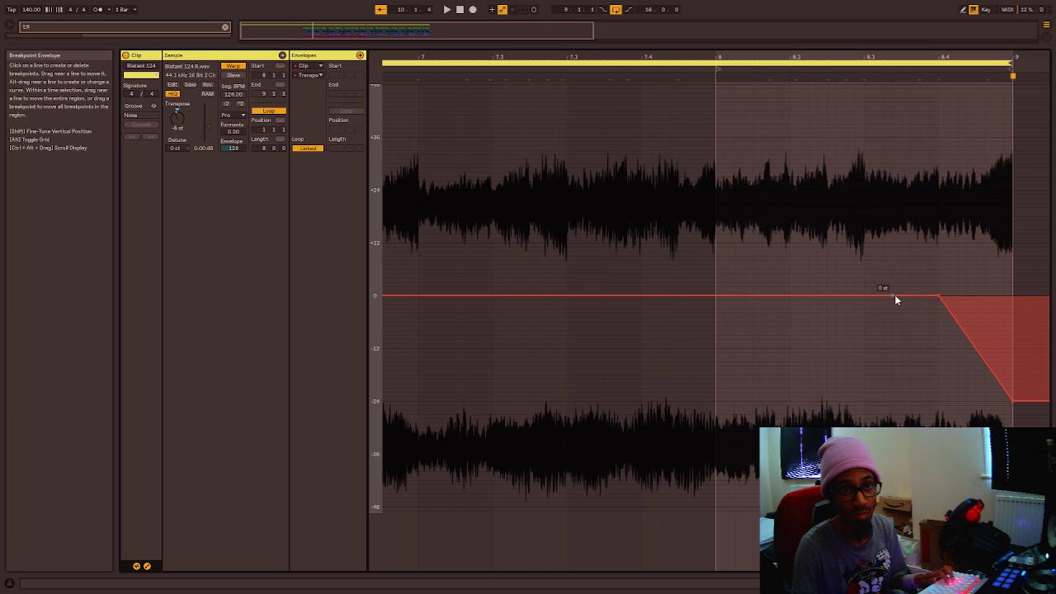
left_click_drag(938, 295, 941, 267)
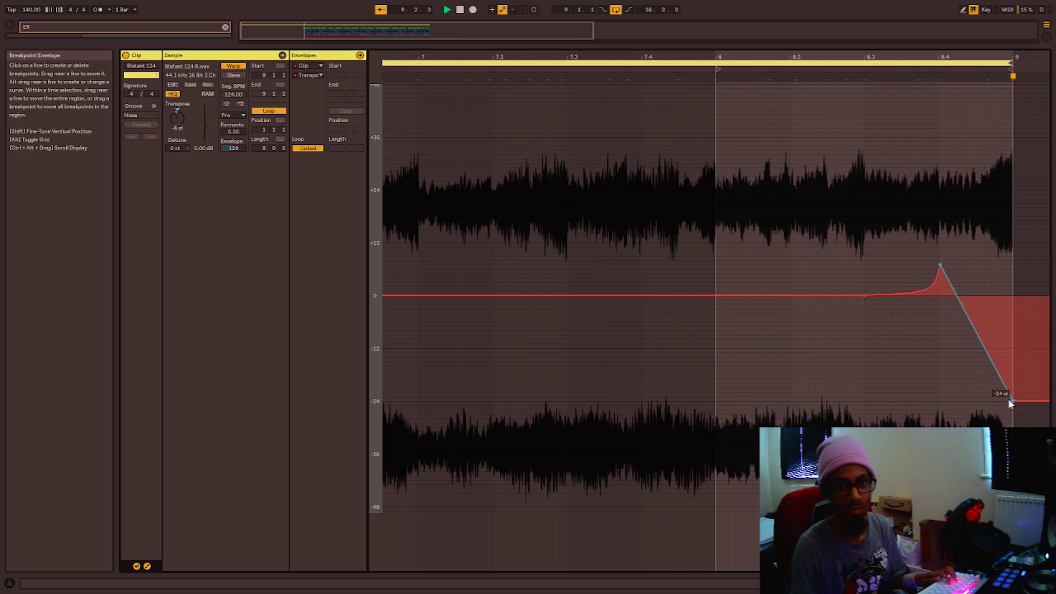
Return to the arrangement and recolor the one-bar melody clip before bar 9 turquoise.
left_click(982, 583)
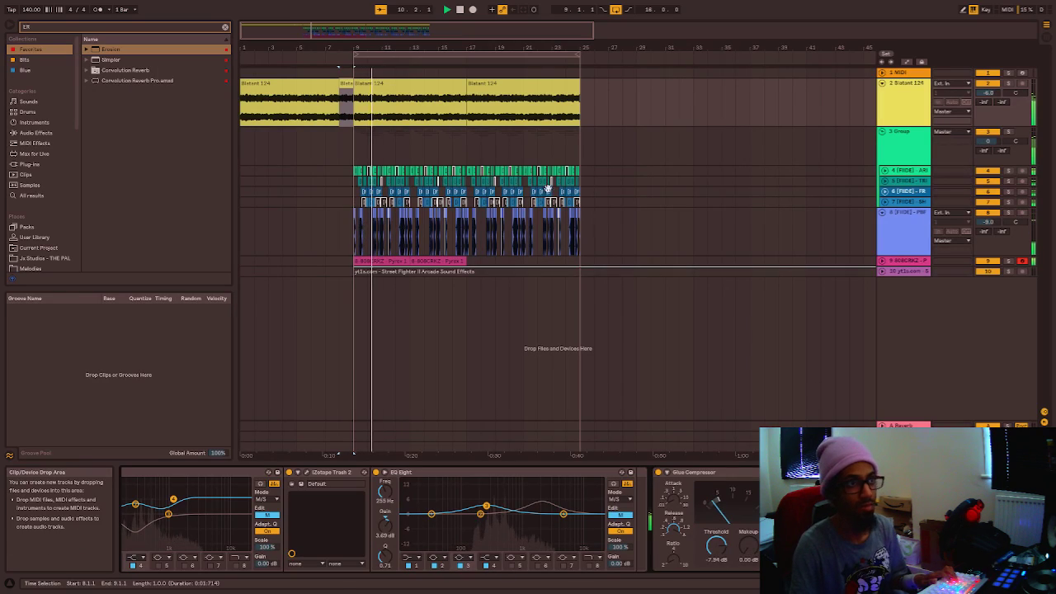
right_click(345, 94)
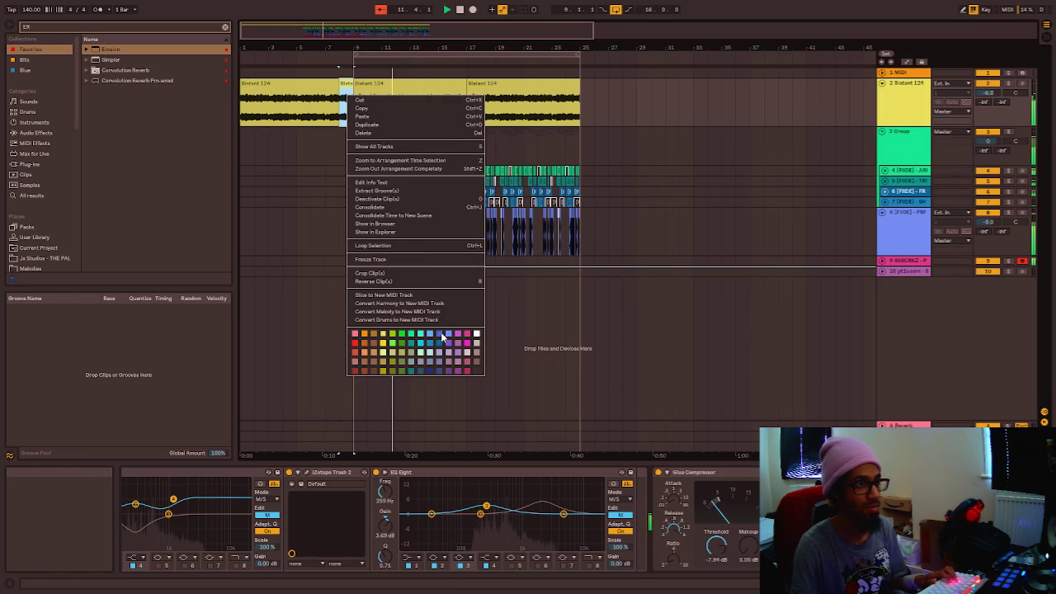
left_click(445, 336)
Try separating bar 12 of the melody and consolidating it into its own clip, and inspect its sample.
left_click(399, 108)
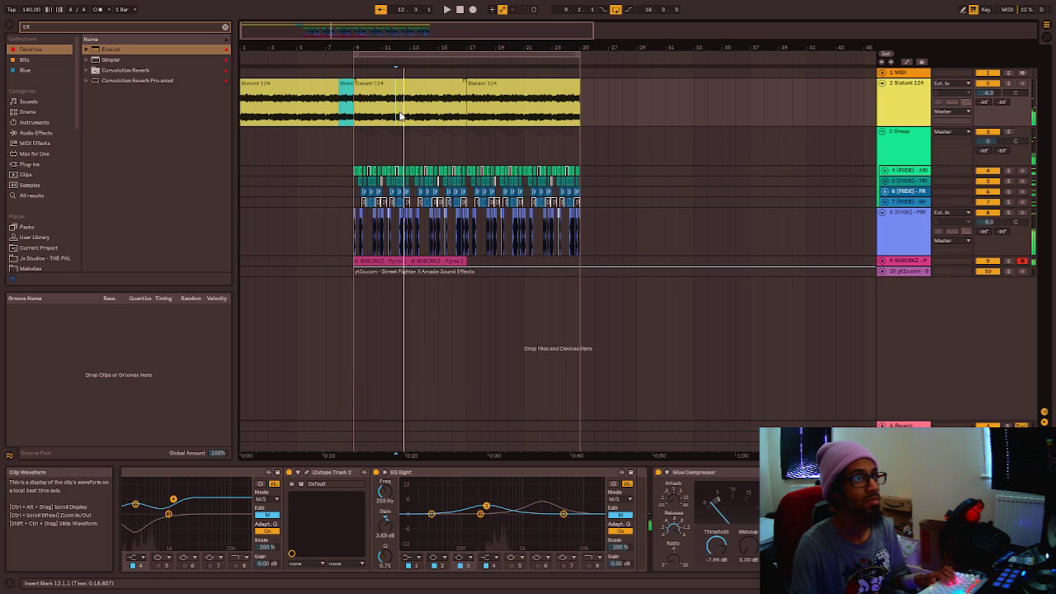
scroll(400, 115, "up", 3)
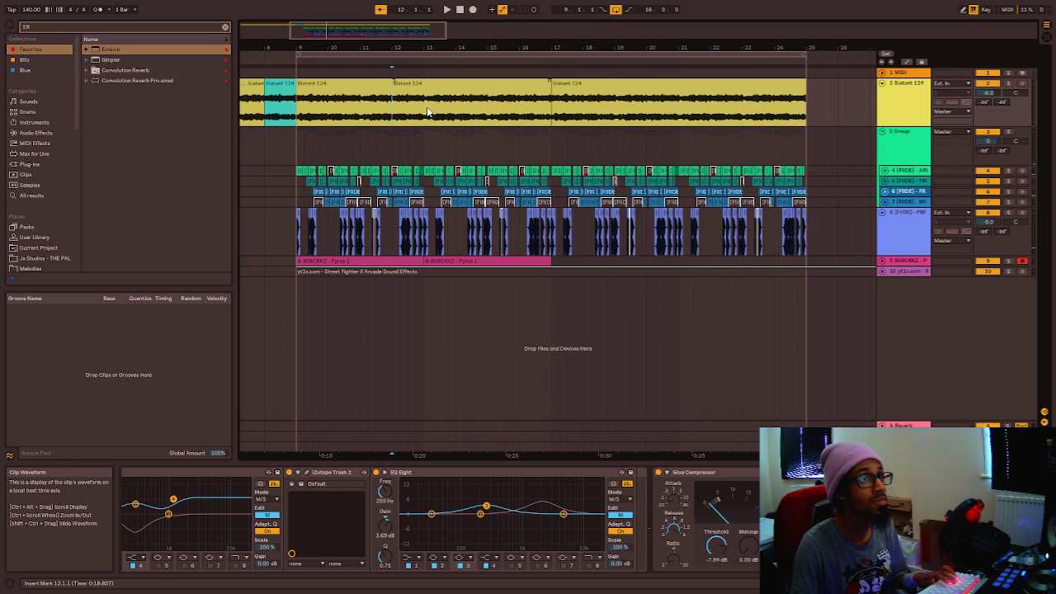
double_click(405, 89)
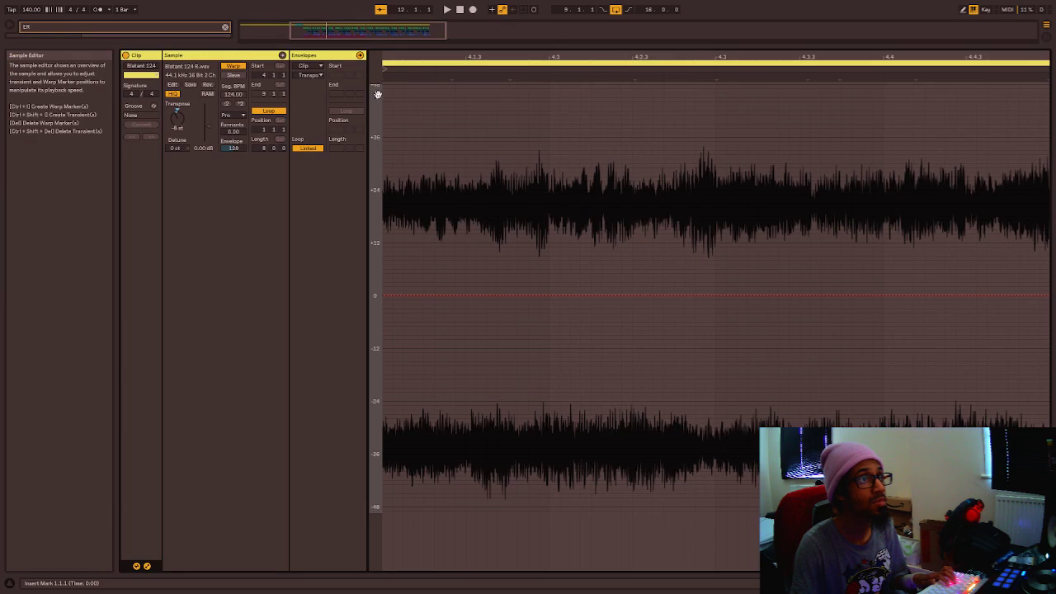
left_click(211, 86)
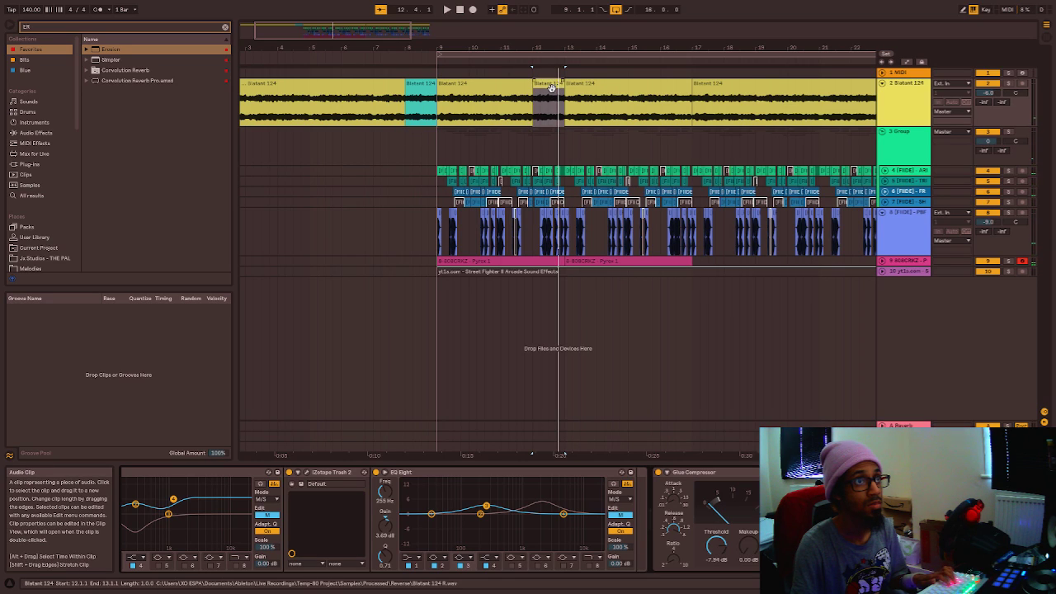
key("ctrl+j")
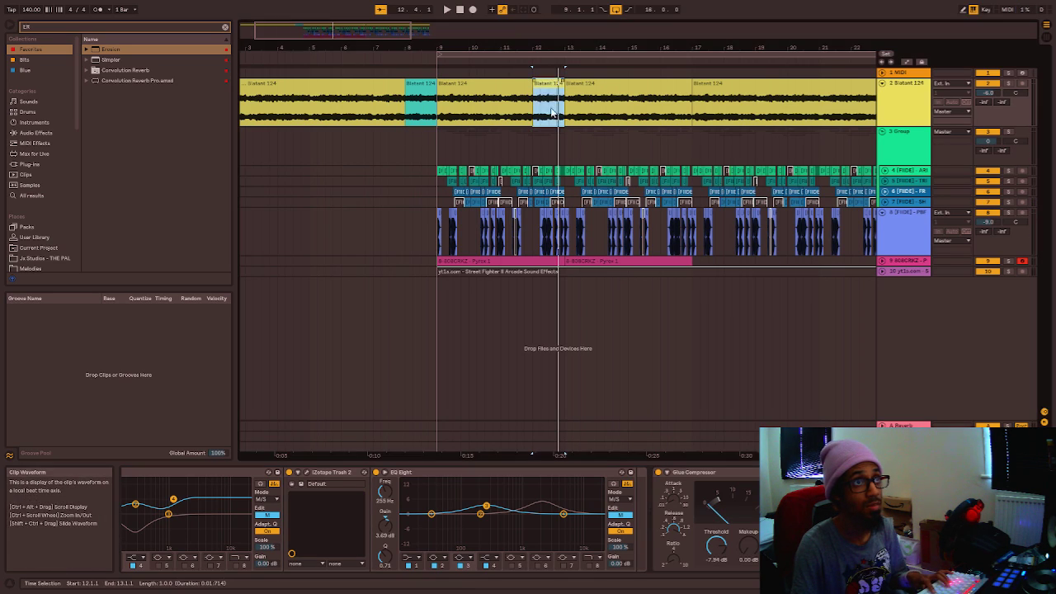
double_click(546, 84)
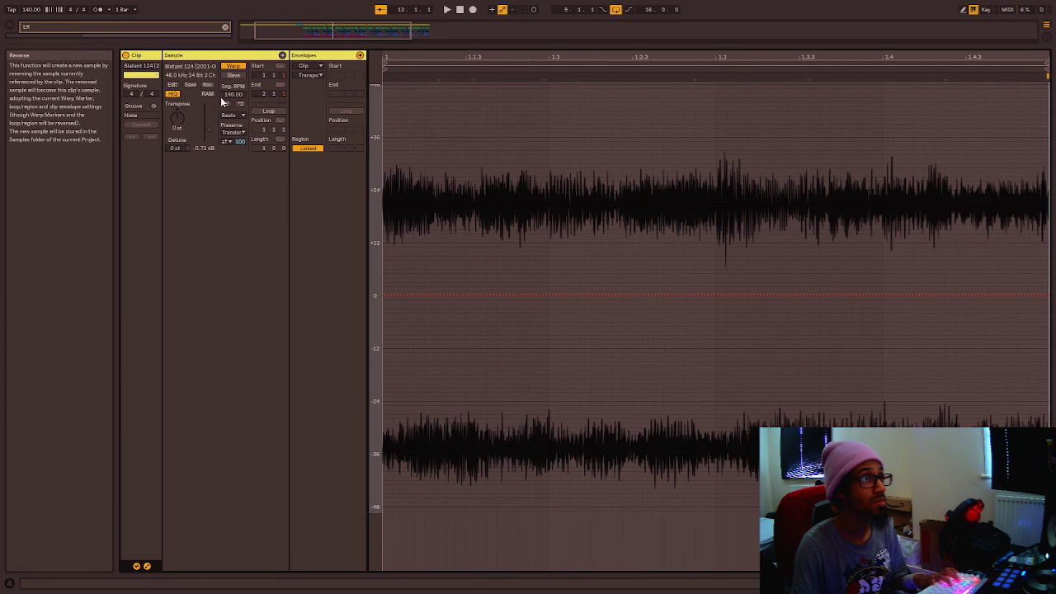
key("space")
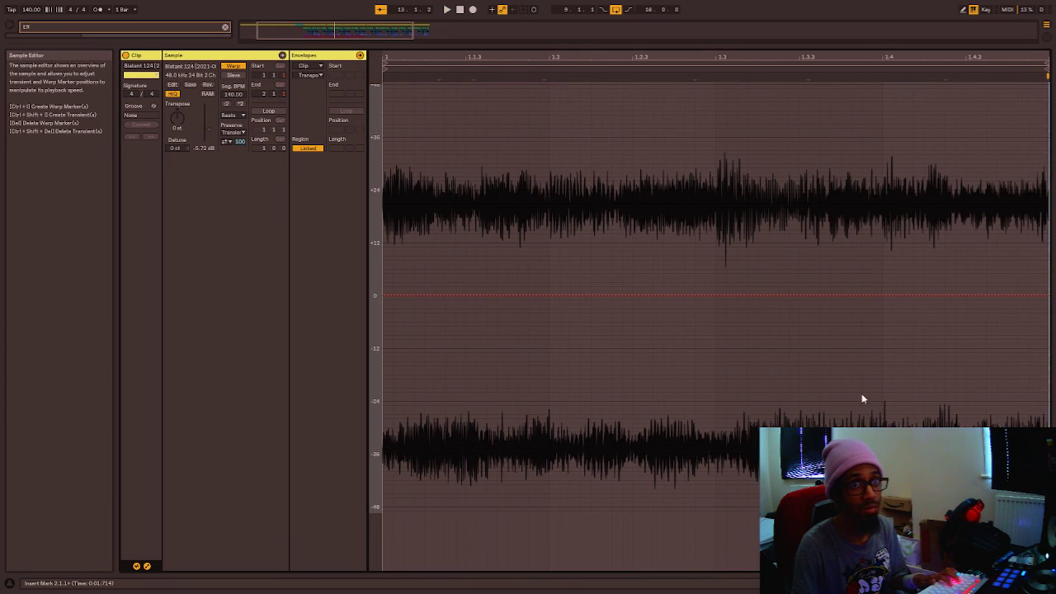
key("shift+Tab")
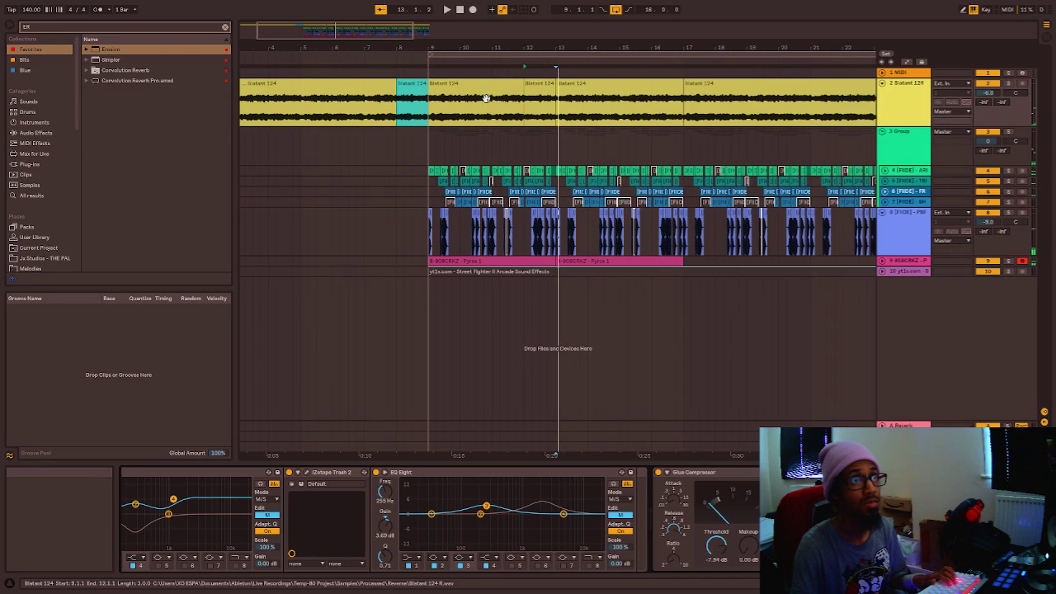
Try cutting out the melody from 12.3.1 to 13.1.1, and undo the edits to bar 12.
left_click(543, 114)
key("ctrl+e")
mouse_move(549, 98)
left_mouse_down()
mouse_move(533, 87)
mouse_move(547, 92)
left_mouse_up()
key("Delete")
left_click(527, 97)
key("ctrl+z")
left_click(494, 116)
key("space")
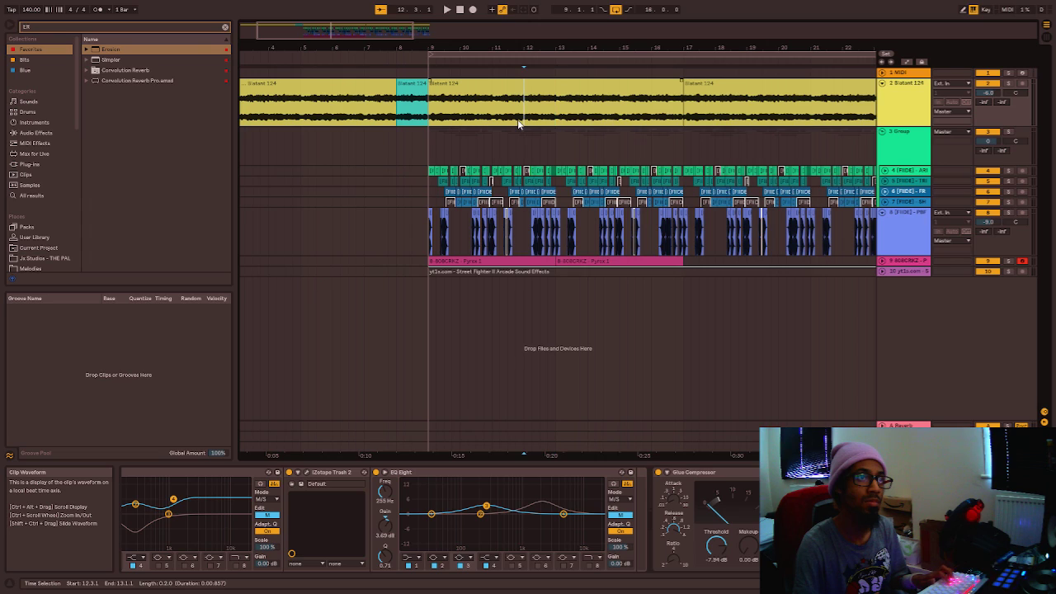
Play the arrangement from 9.1.1 through bar 12 to check the melody against the drums and 808.
left_click(444, 87)
key("space")
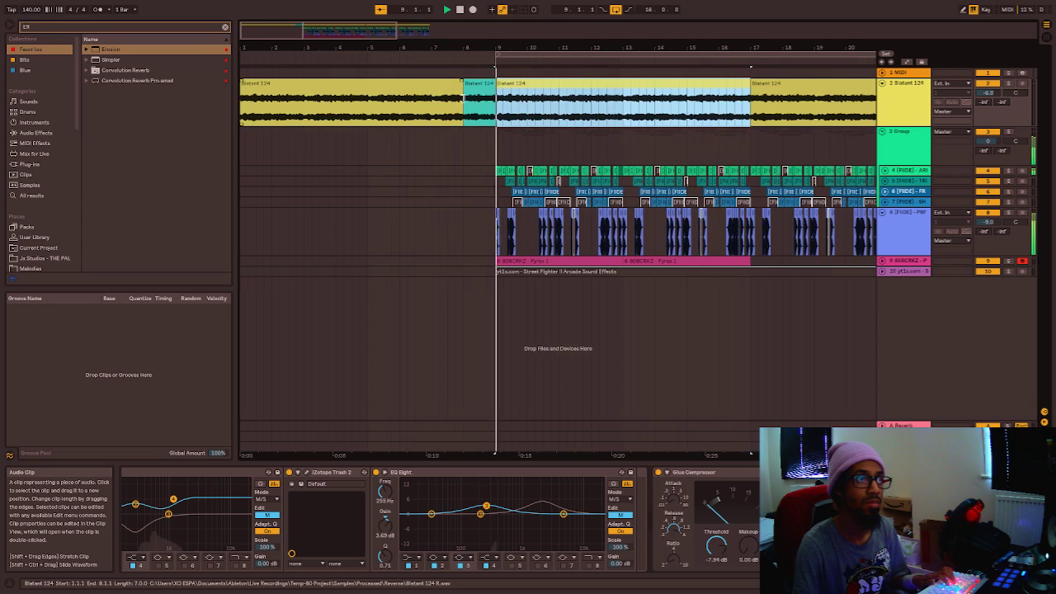
left_click(607, 111)
key("plus")
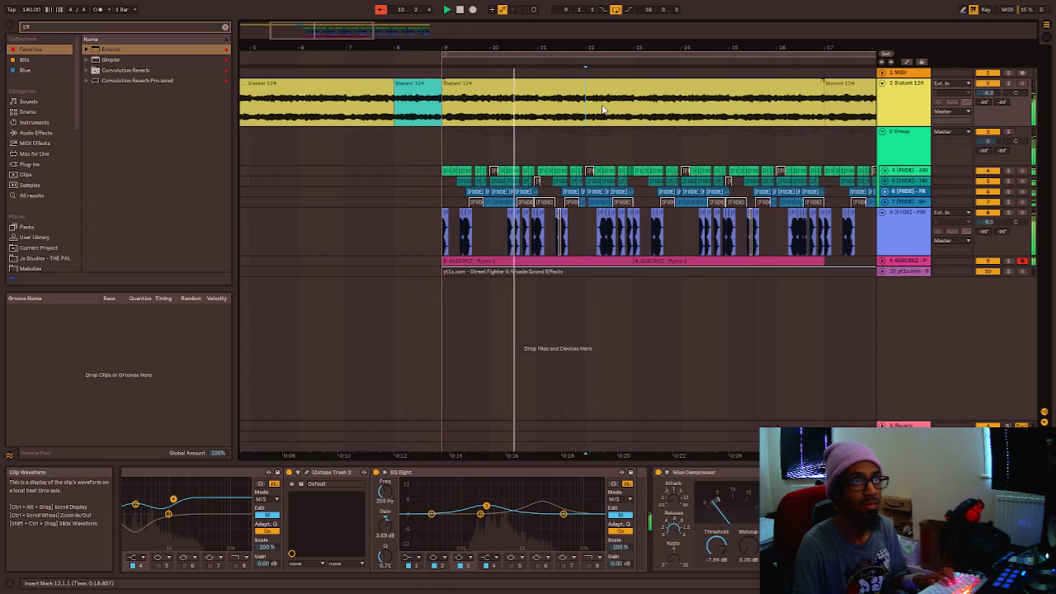
key("minus")
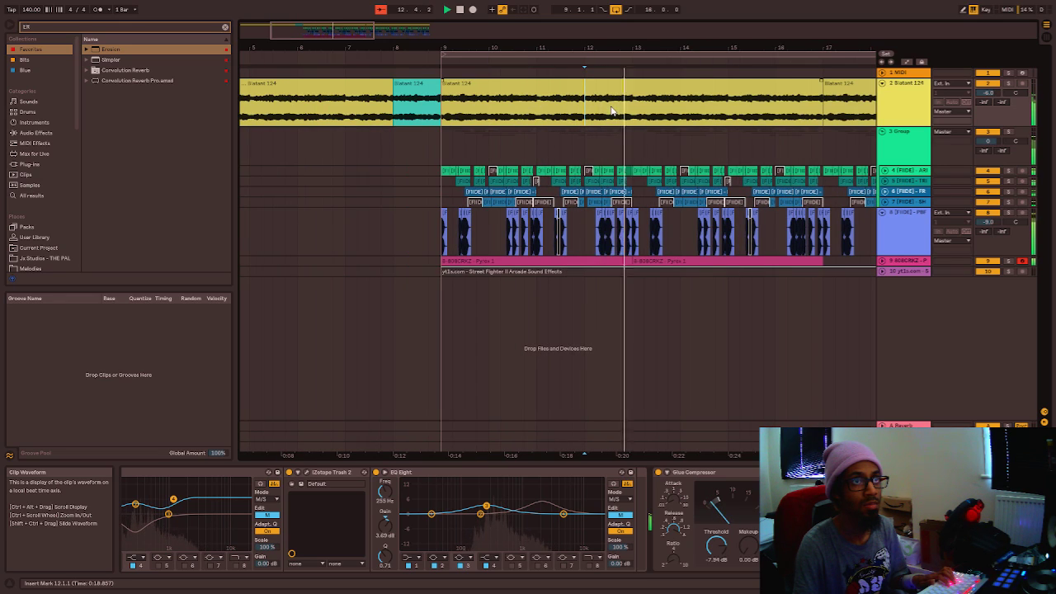
key("space")
Split the melody clip at 12.1.1 and 13.1.1, and open the resulting bar 12 clip.
left_click(632, 113)
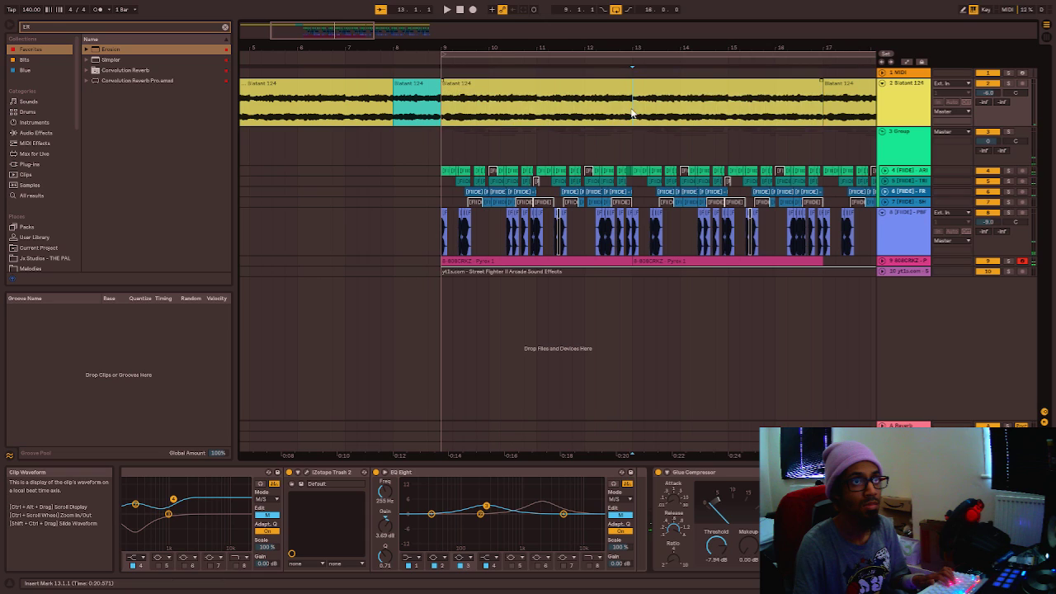
left_click(583, 112)
key("ctrl+e")
double_click(605, 85)
Draw a curved transposition drop from 0 st at 4.4 to -48 st at 5 in the bar 12 clip, and return to the arrangement.
key("space")
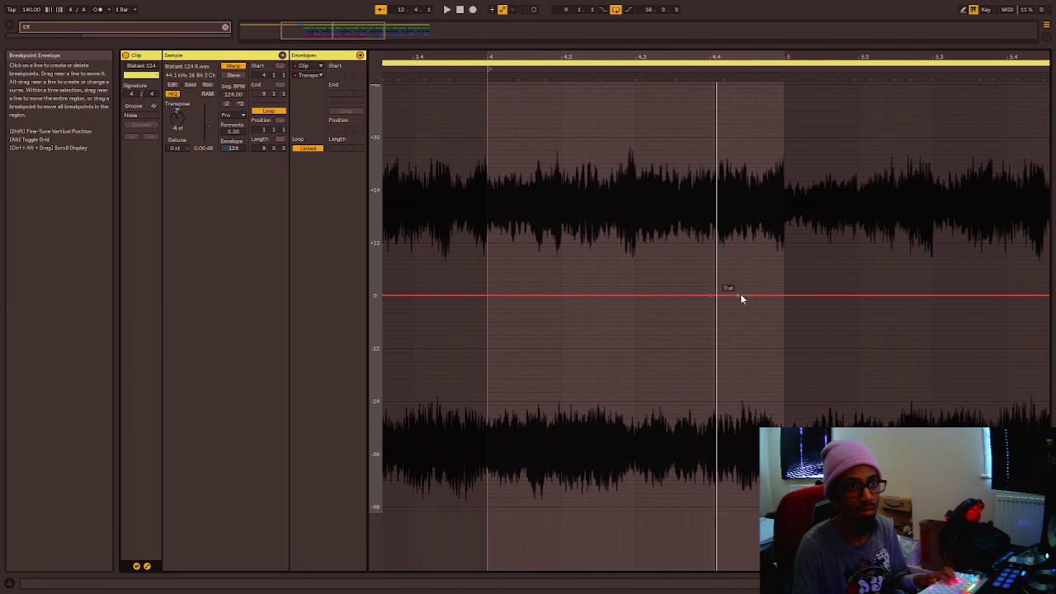
key("space")
left_click_drag(770, 295, 783, 507)
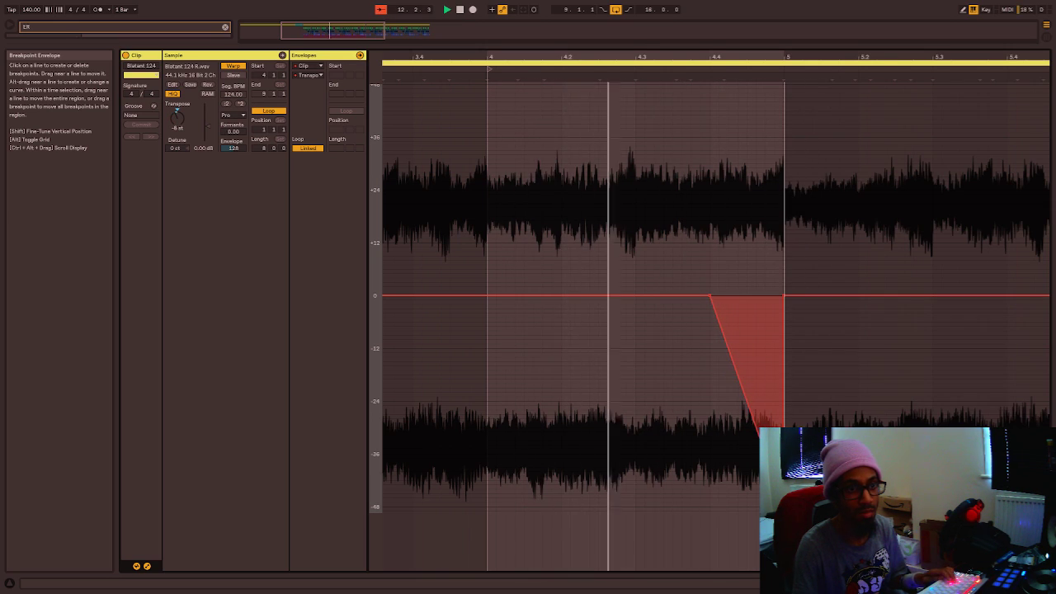
left_click_drag(731, 346, 744, 307)
key("space")
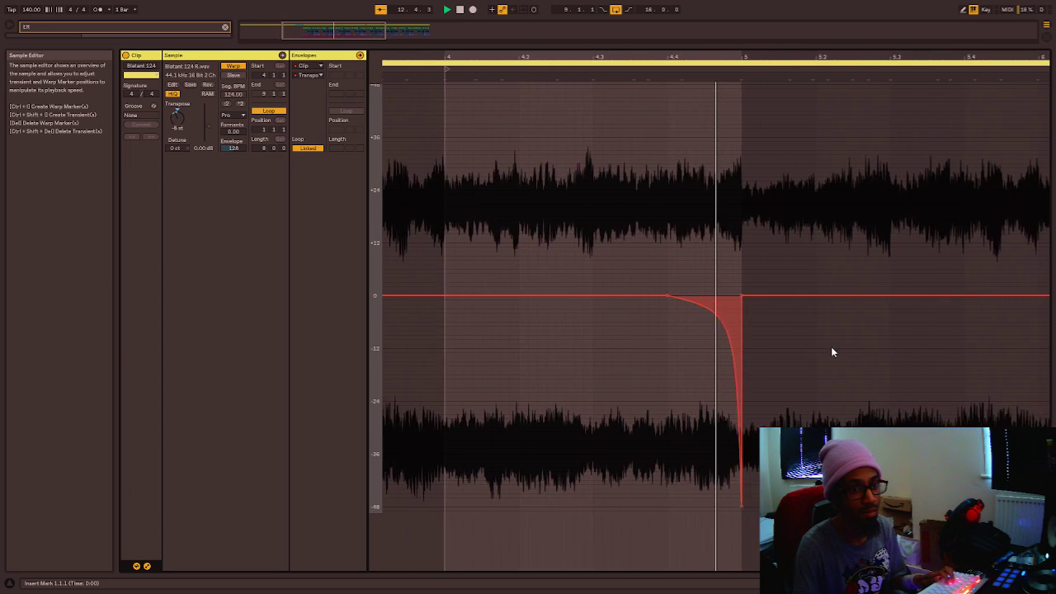
key("shift+Tab")
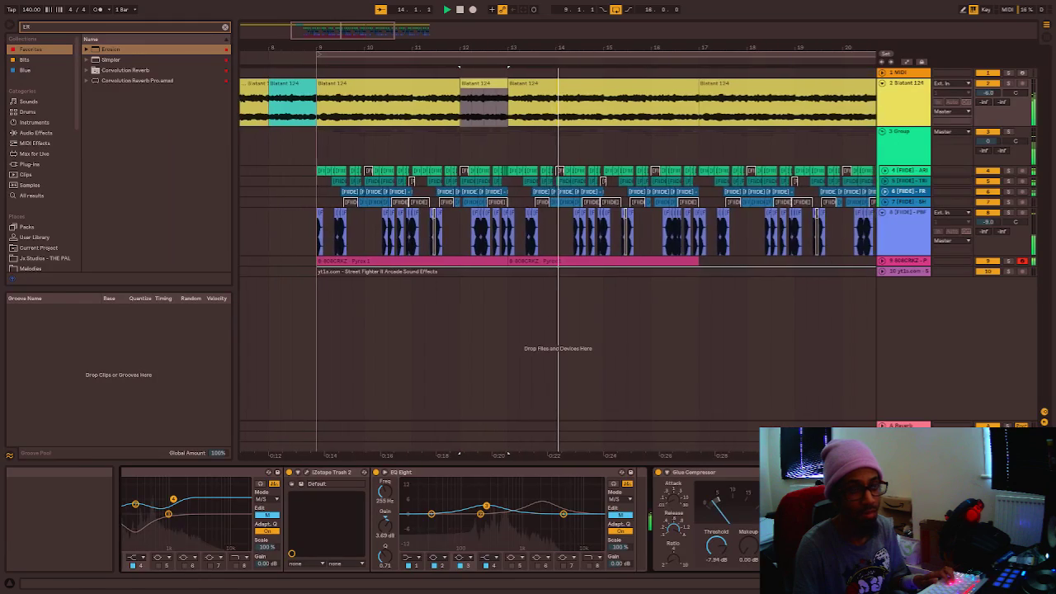
Play the arrangement from the bar 12 melody clip into bar 16 to check the pitch drop in context.
left_click(472, 91)
scroll(497, 97, "down", 1)
key("space")
key("space")
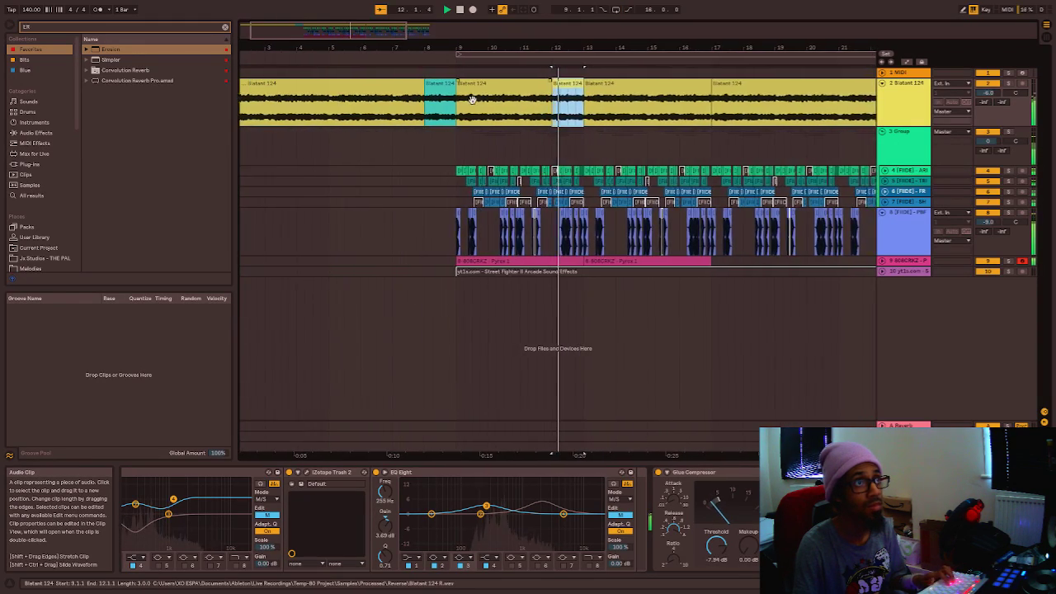
key("space")
key("space")
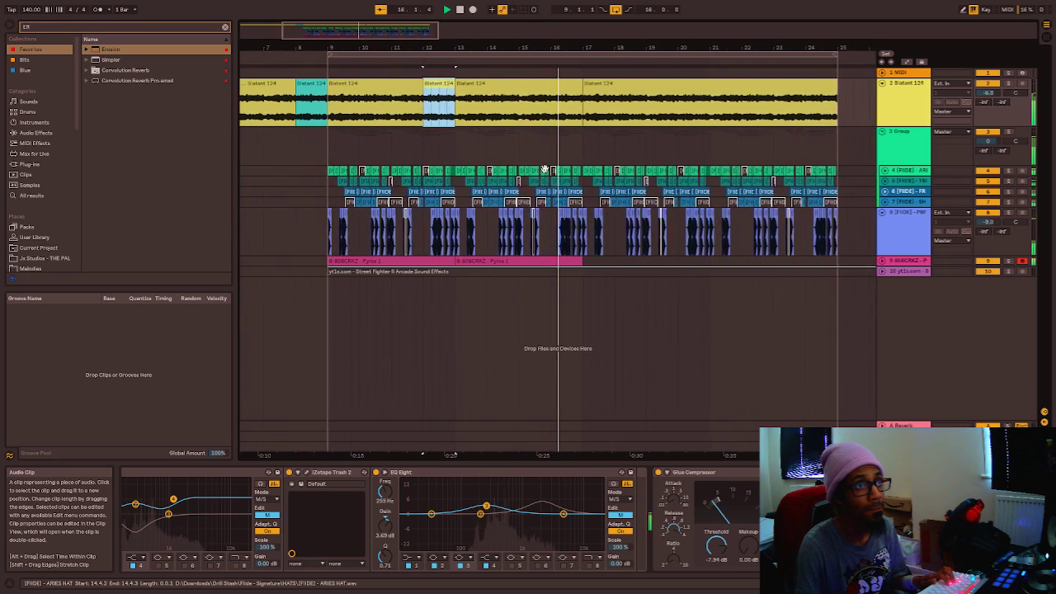
key("space")
Select the Aries Hat section from 15.3.4 to 15.4.2 and play from there.
scroll(549, 169, "up", 4)
left_click(508, 171)
key("space")
key("space")
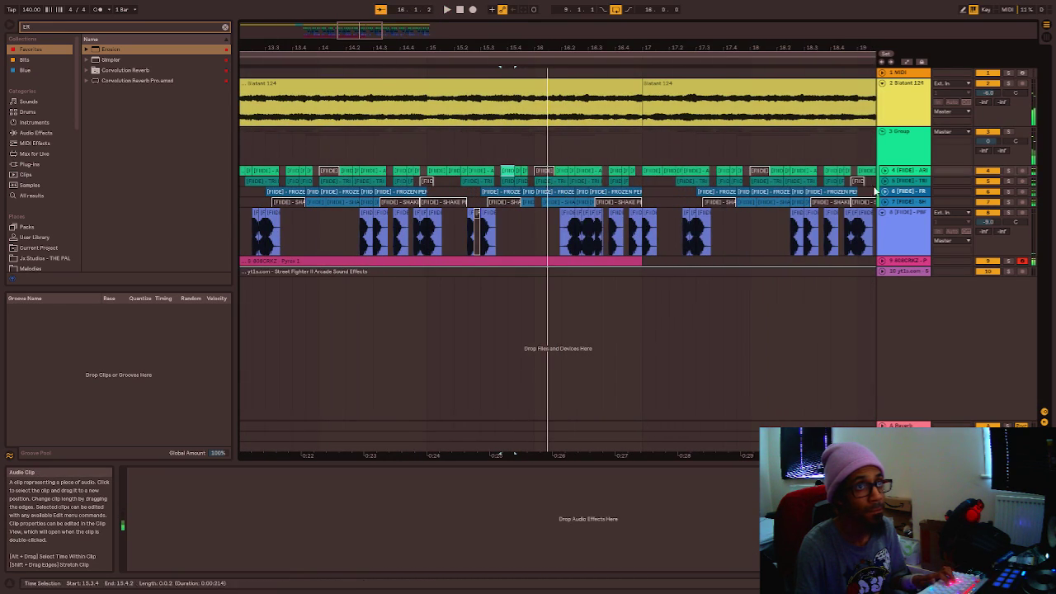
Play the percussion around 15.4, select the Frozen Perc Snare clip at 16.1.1, and unfold its track.
scroll(537, 177, "up", 3)
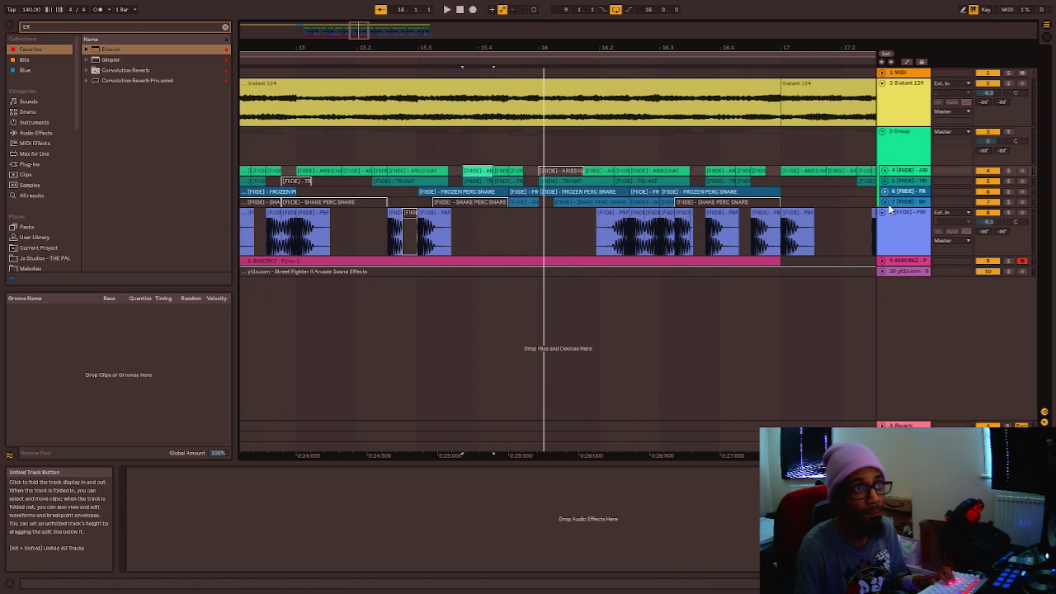
key("space")
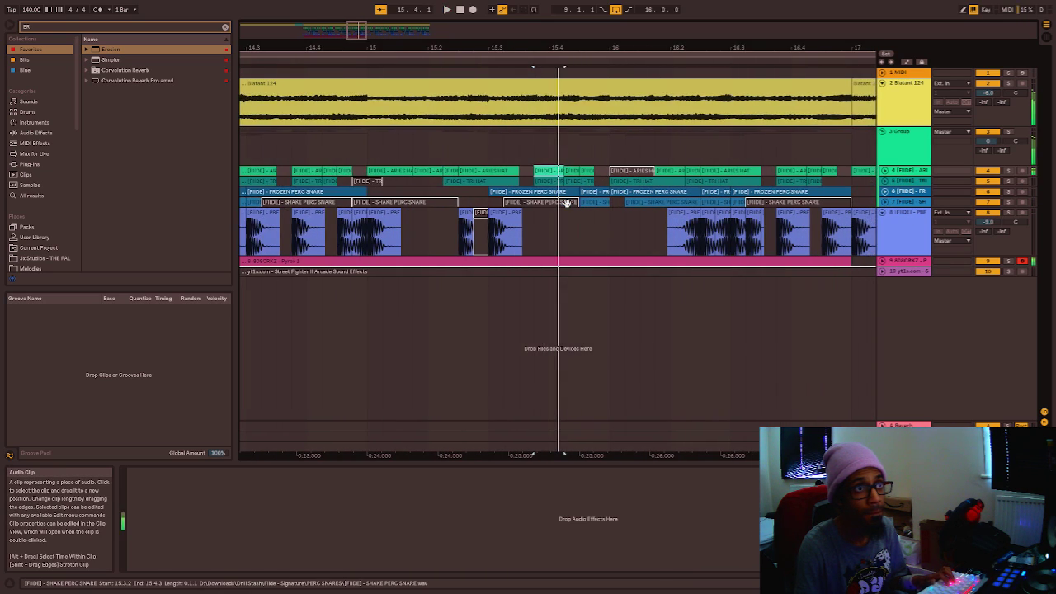
left_click(660, 192)
left_click(885, 192)
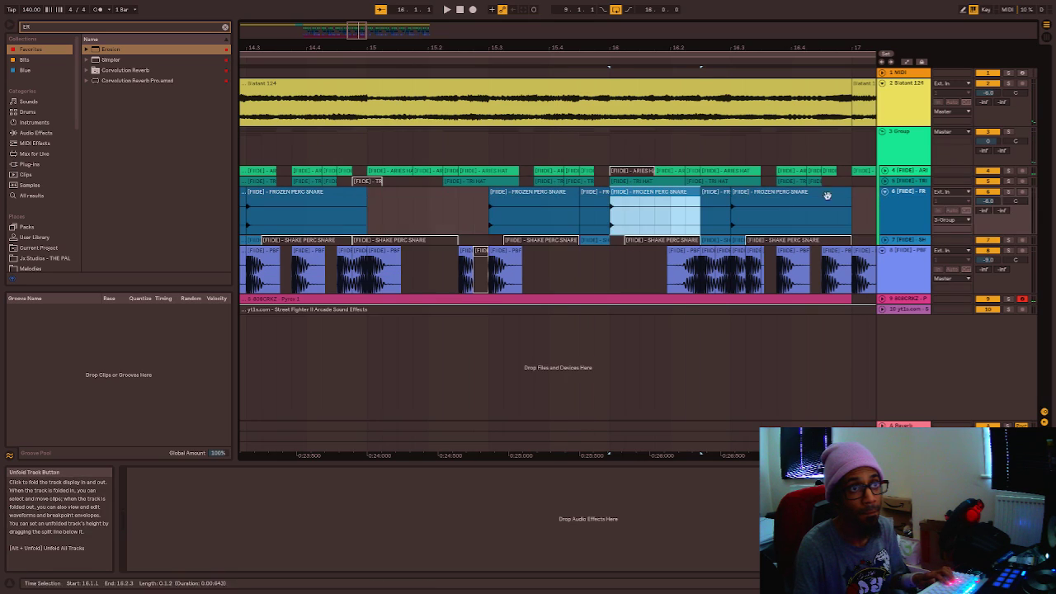
Repeat the Frozen Perc Snare hit from 16.1.1 at 16.1.3 and play the section from 15.3.4 and 15.1.1.
left_click(629, 225)
key("shift+Left")
key("space")
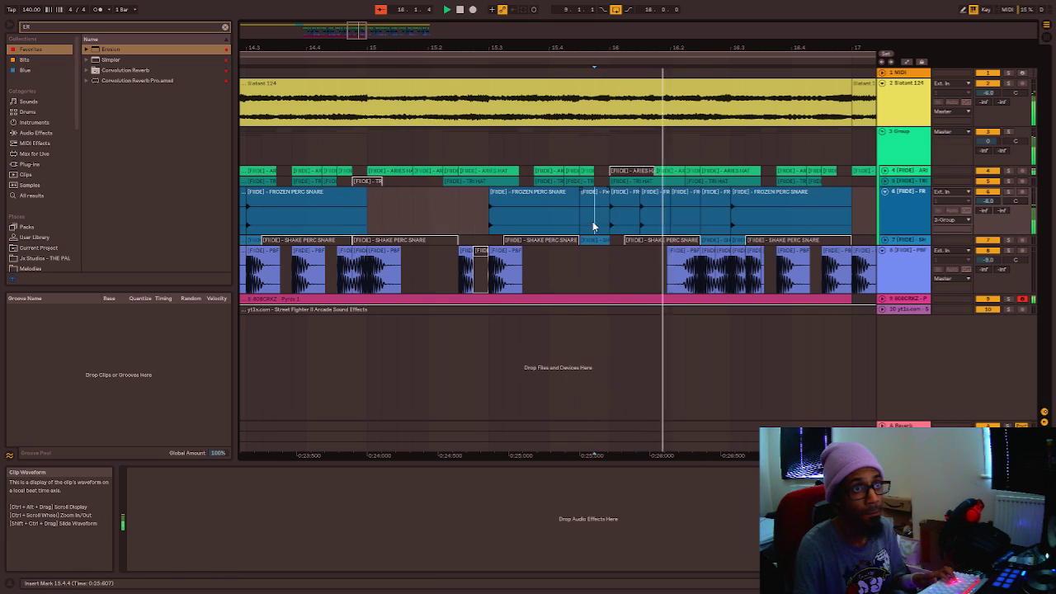
left_click(405, 216)
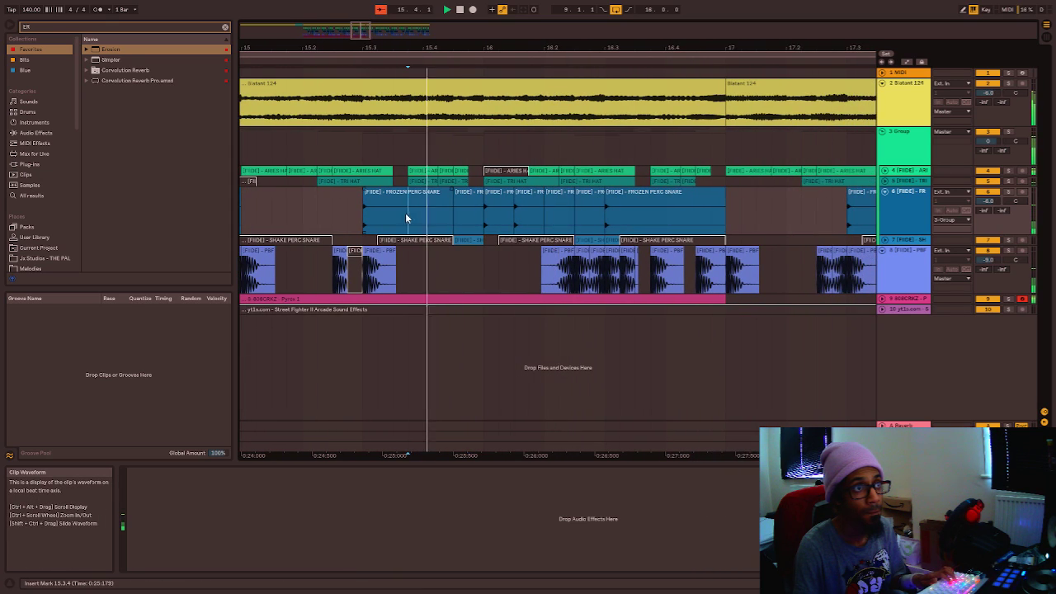
scroll(492, 217, "down", 2)
left_click(386, 217)
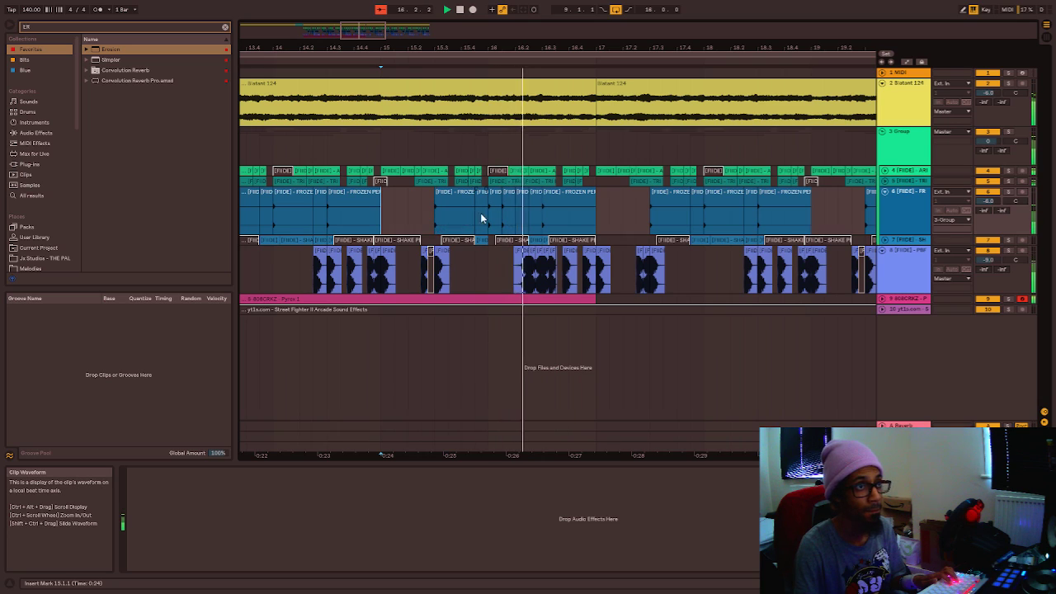
Try reactivating the Shake Perc Snare clip at 16.1.2, and play the section from 15.4.3 and 15.3.3.
scroll(467, 229, "up", 2)
left_click(501, 239)
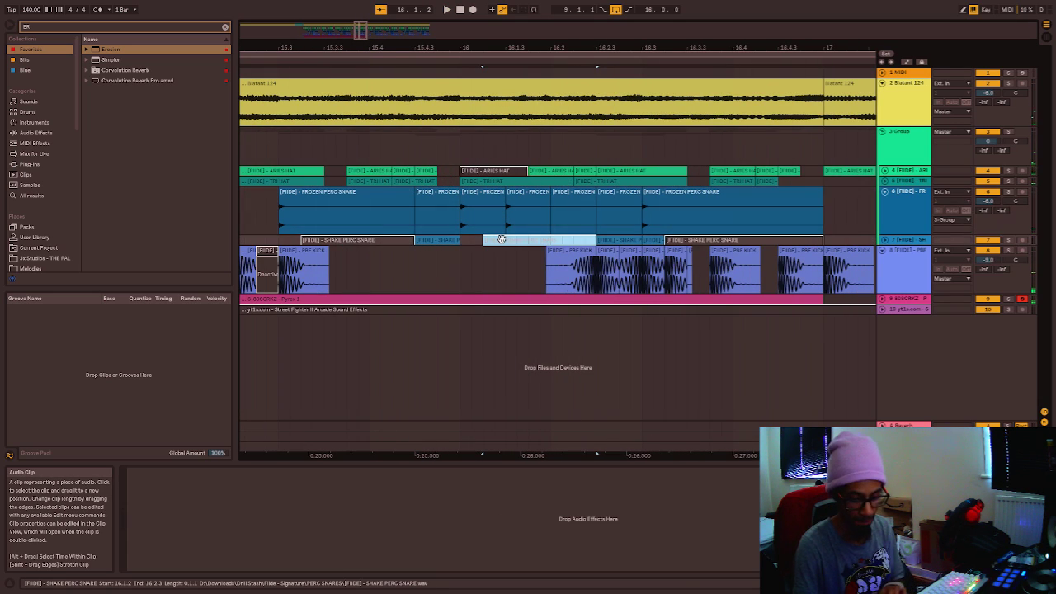
left_click(419, 240)
key("space")
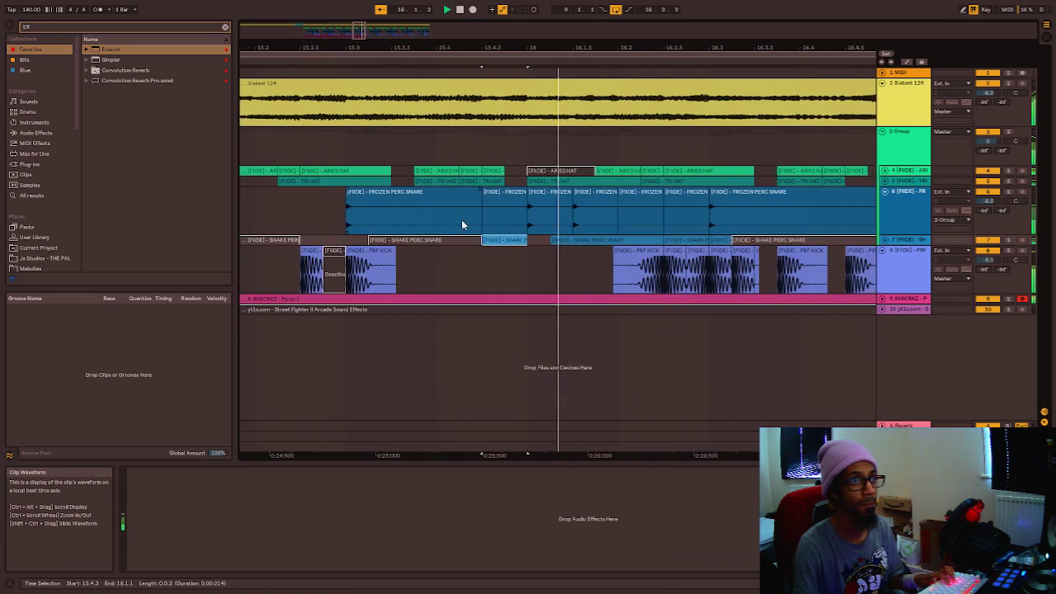
left_click(391, 239)
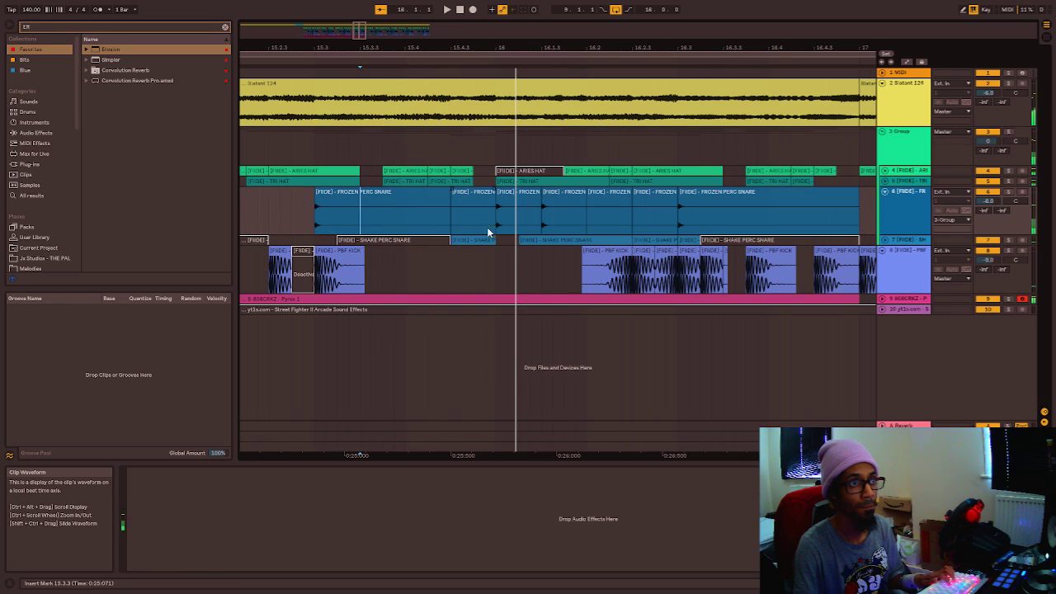
Add another short Frozen Perc Snare hit at 16.1.2 from the hit at 16.1.1, and play the section.
left_click(502, 221)
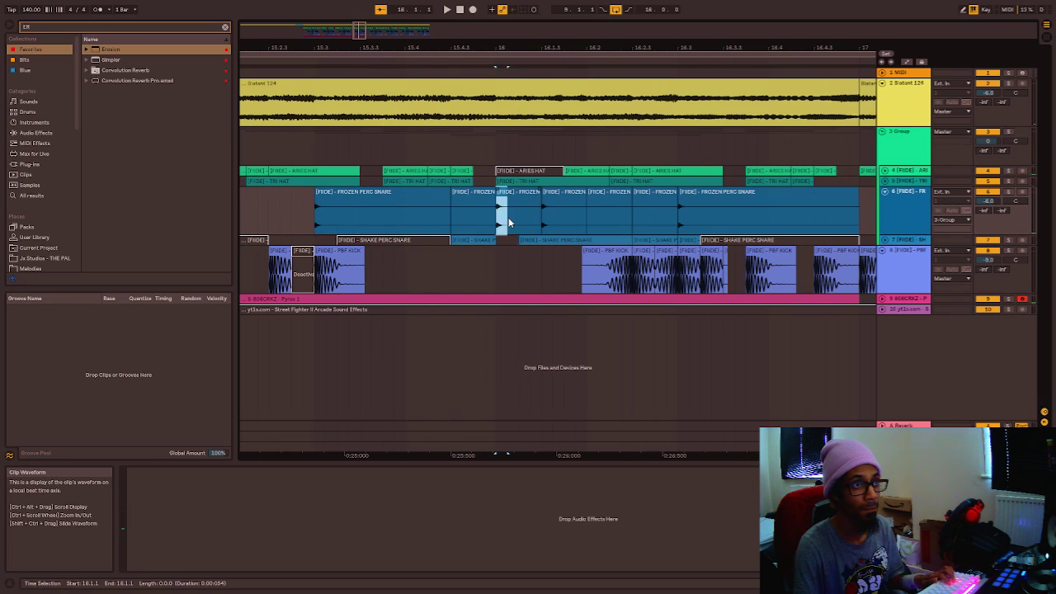
left_click_drag(504, 207, 529, 207)
left_click(411, 207)
key("space")
Deactivate the Shake Perc Snare clip at 16.1.2 and play the arrangement from 15.3.2.
left_click(552, 224)
left_click(551, 241)
key("0")
left_click(400, 242)
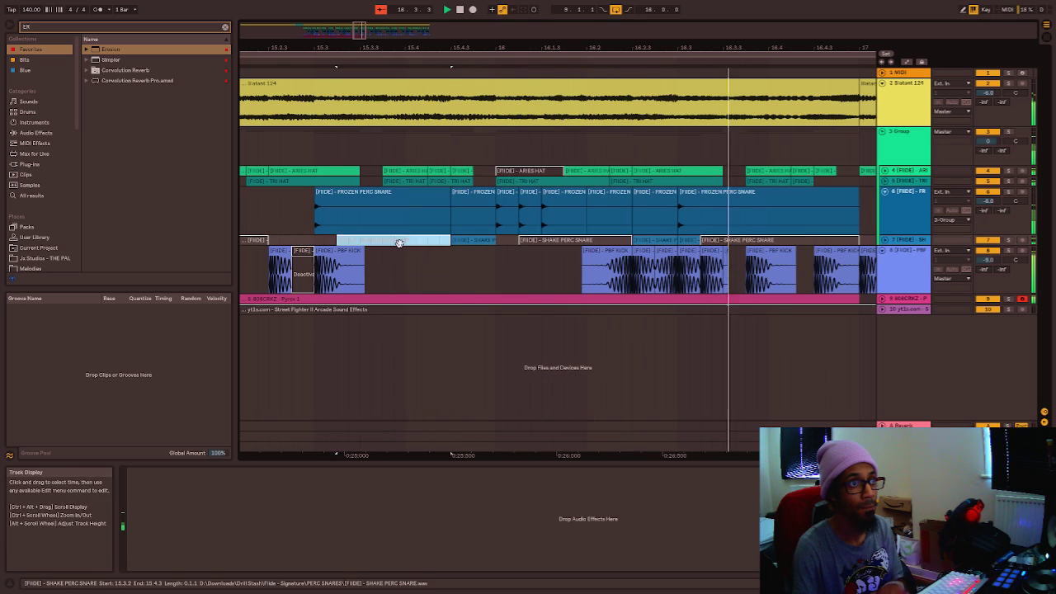
key("space")
key("space")
key("space")
key("space")
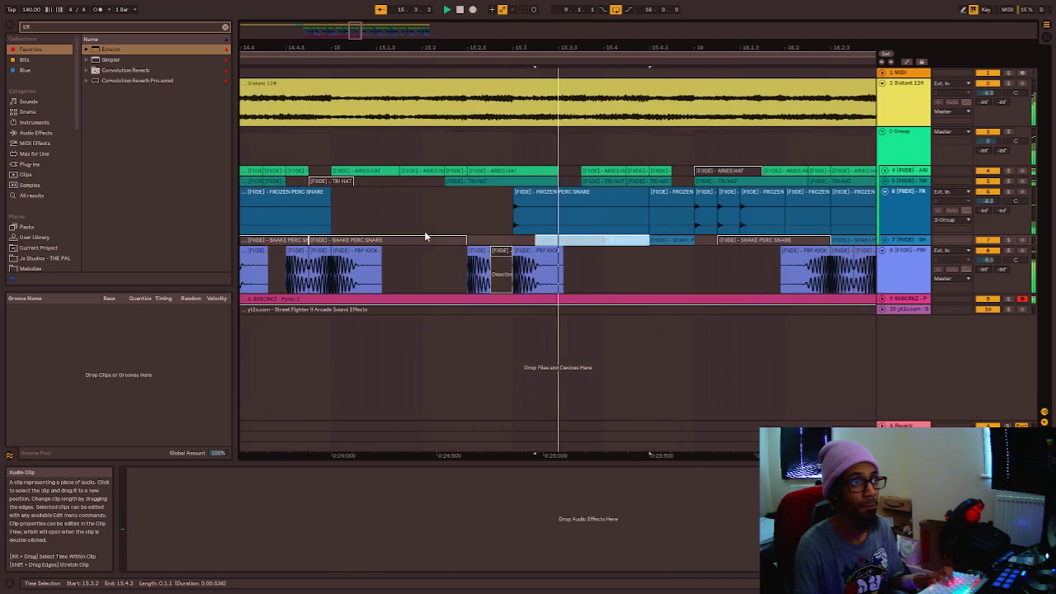
Deactivate the Frozen Perc Snare clip at 16.1.3 and play the arrangement from 15.3.4.
key("space")
left_click(593, 198)
key("0")
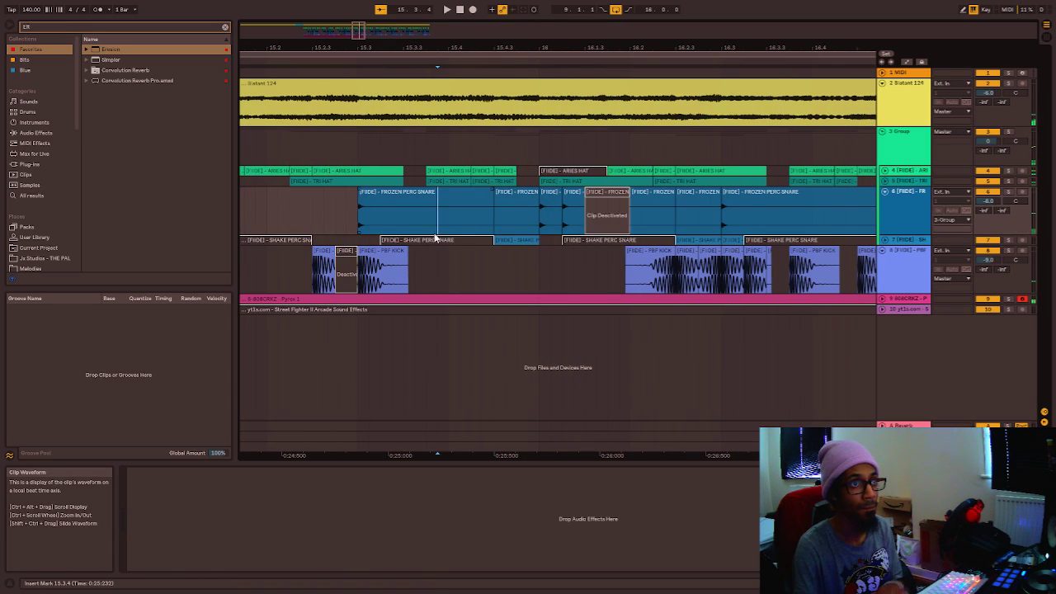
key("space")
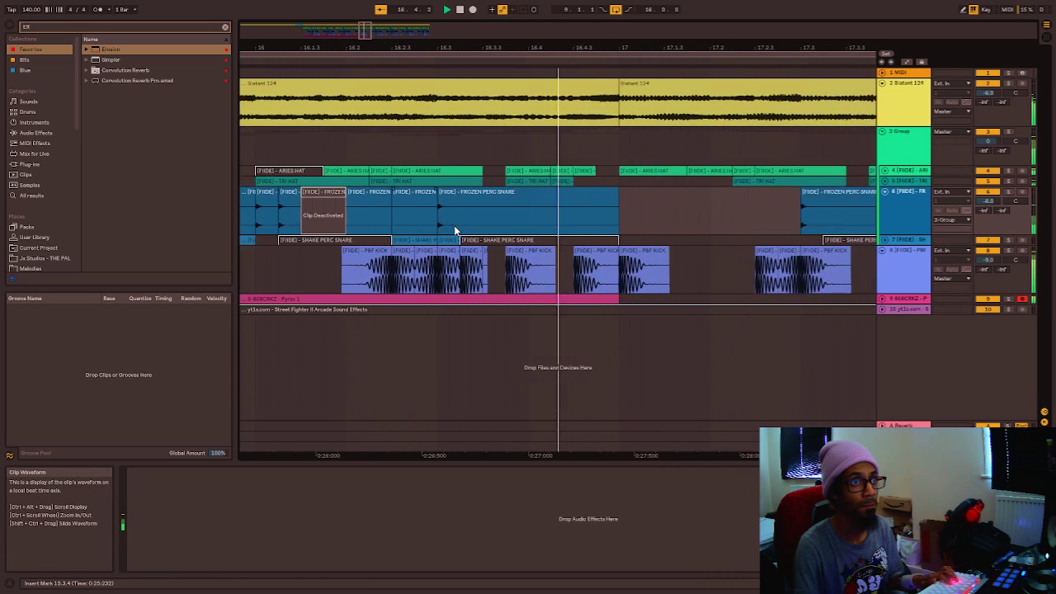
Duplicate the Aries Hat, Tri Hat and Frozen Perc Snare clips from 9.1.1–17.1.1 onto the following eight bars, and play from 9.1.1.
scroll(454, 232, "down", 6)
scroll(413, 238, "up", 2)
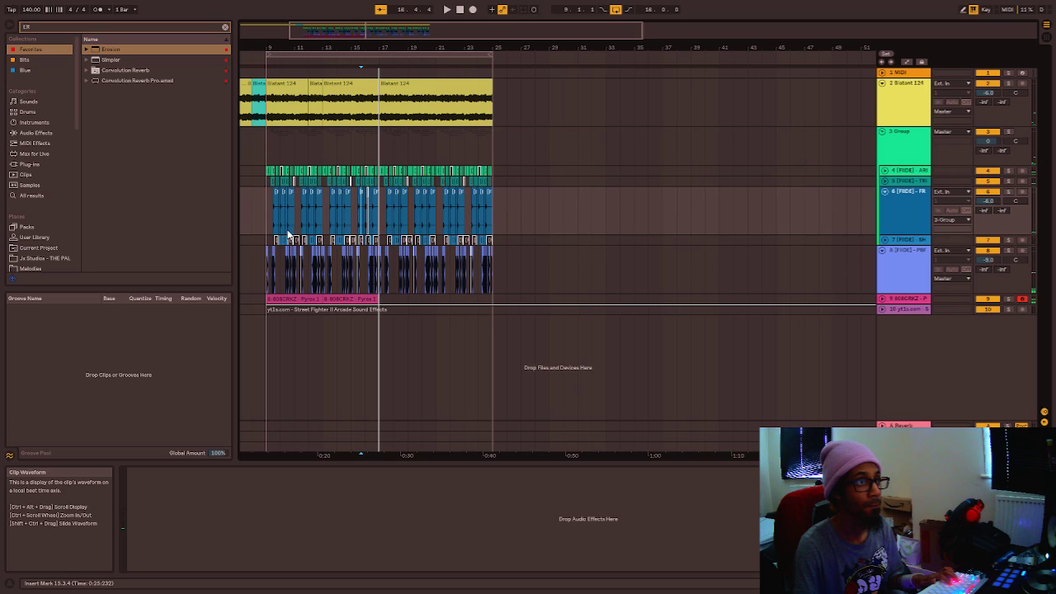
left_click(268, 171)
left_click(377, 206, "shift")
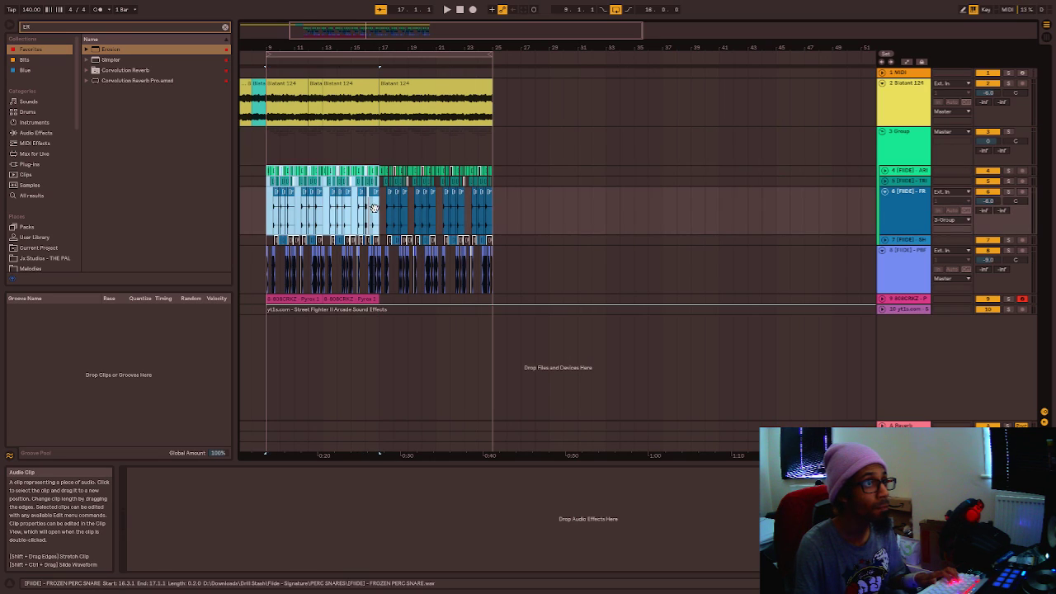
key("ctrl+d")
left_click(264, 209)
key("space")
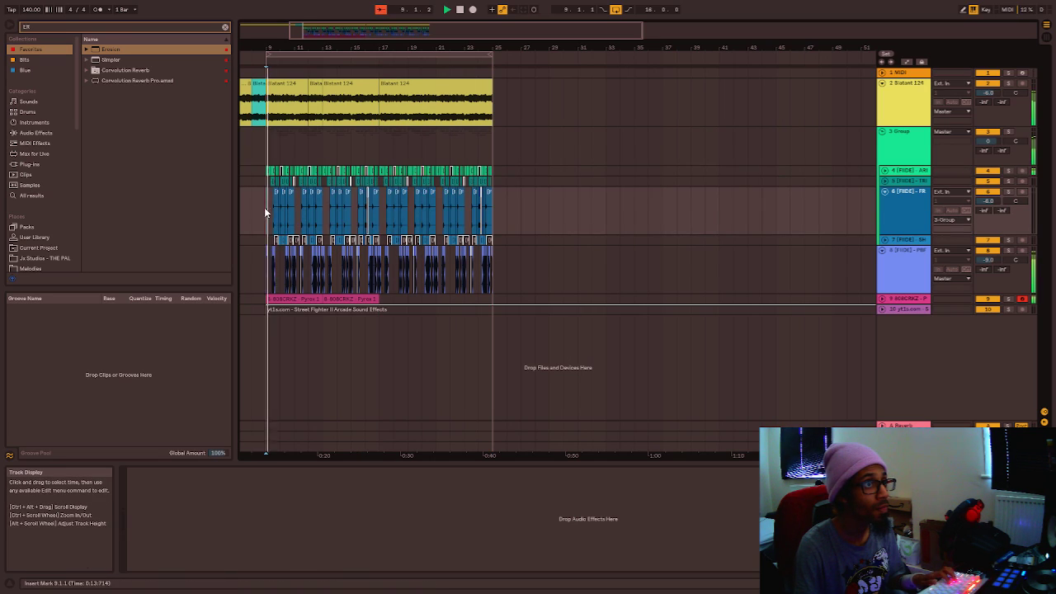
Unfold the Tri Hat track, deactivate its short clip at 14.4.2, and play from 14.3.3.
scroll(282, 209, "up", 4)
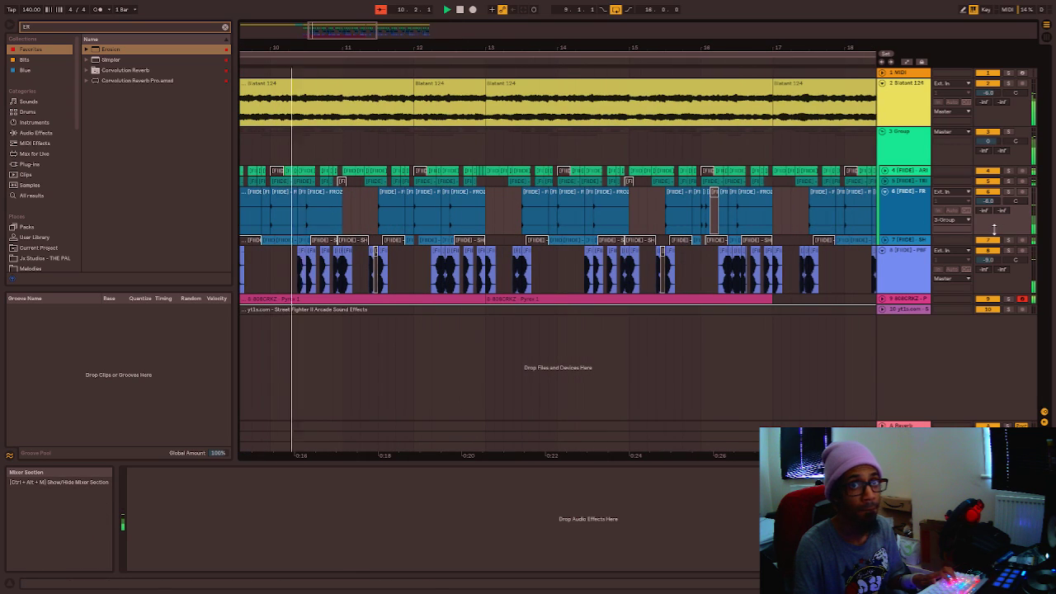
left_click(885, 194)
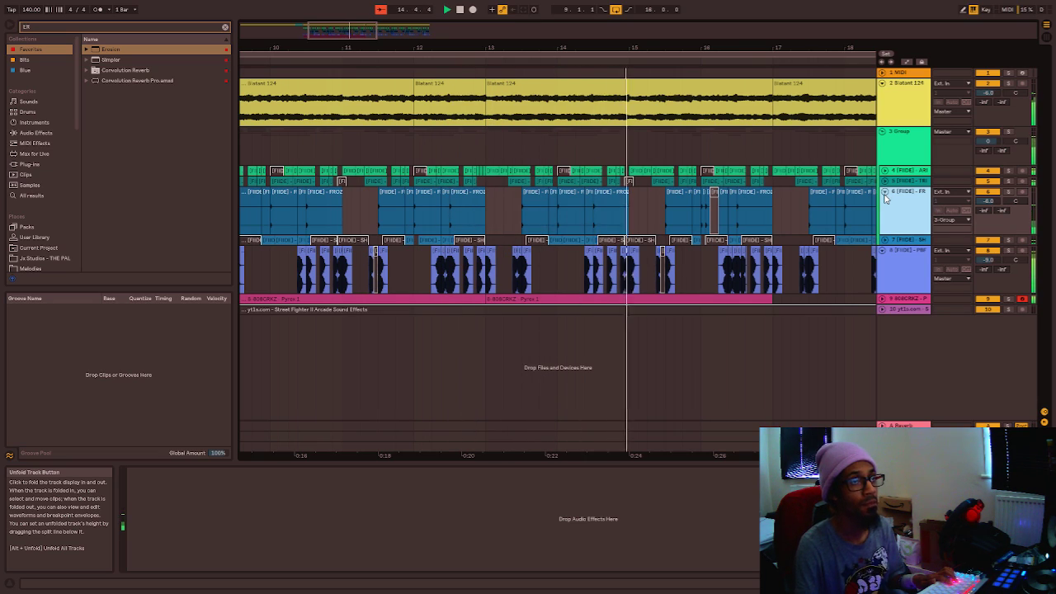
left_click(590, 181)
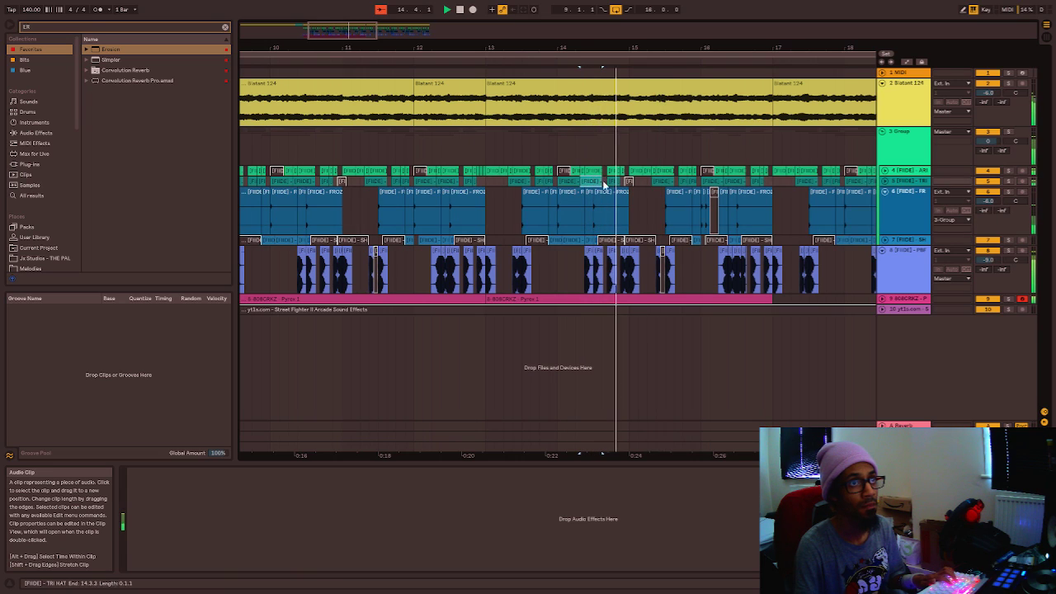
key("space")
left_click(885, 181)
scroll(627, 179, "up", 3)
left_click(569, 207)
key("space")
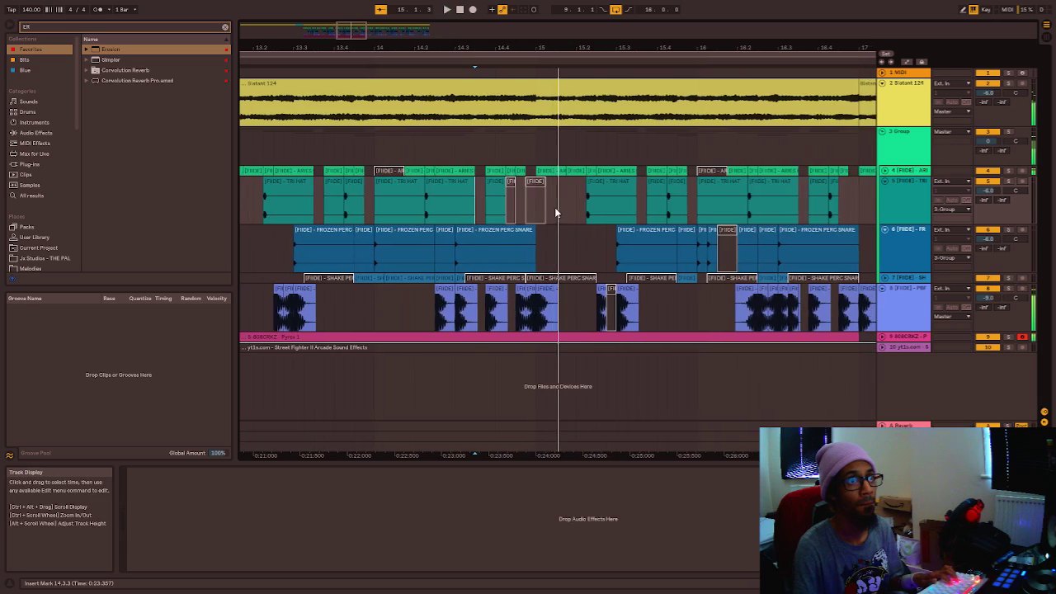
Duplicate the clips of all four percussion tracks from 9.1.1 to 17.1.1 over the following eight bars.
scroll(554, 212, "down", 5)
left_click(362, 171)
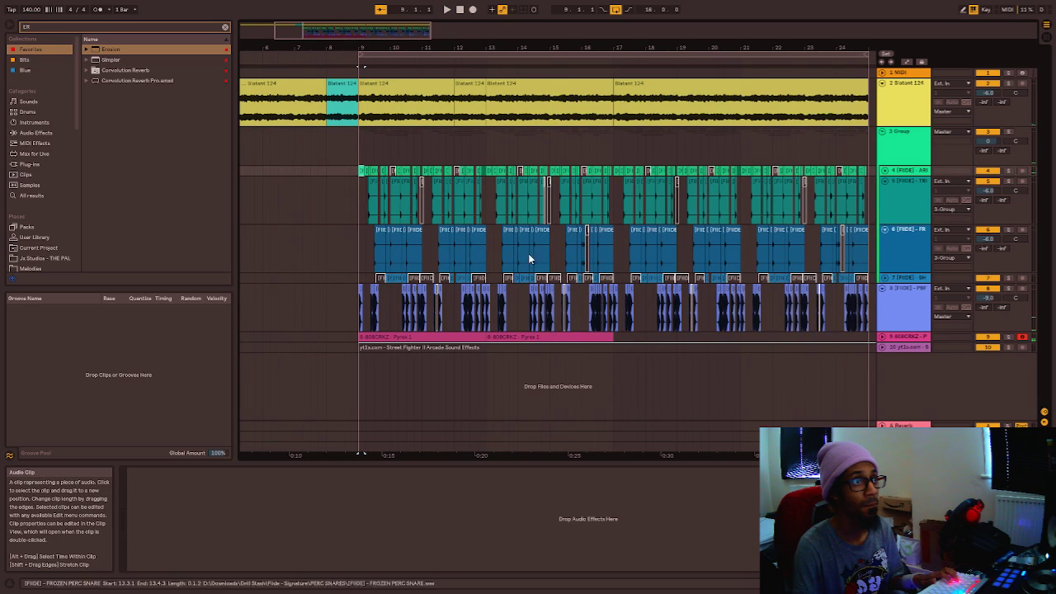
left_click(618, 281, "shift")
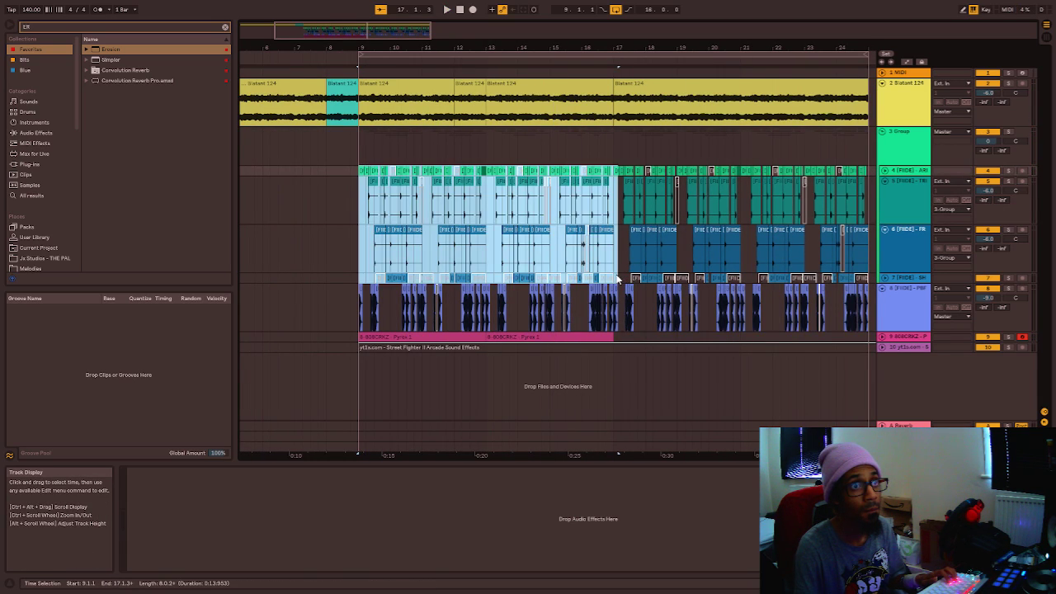
left_click_drag(617, 281, 363, 177)
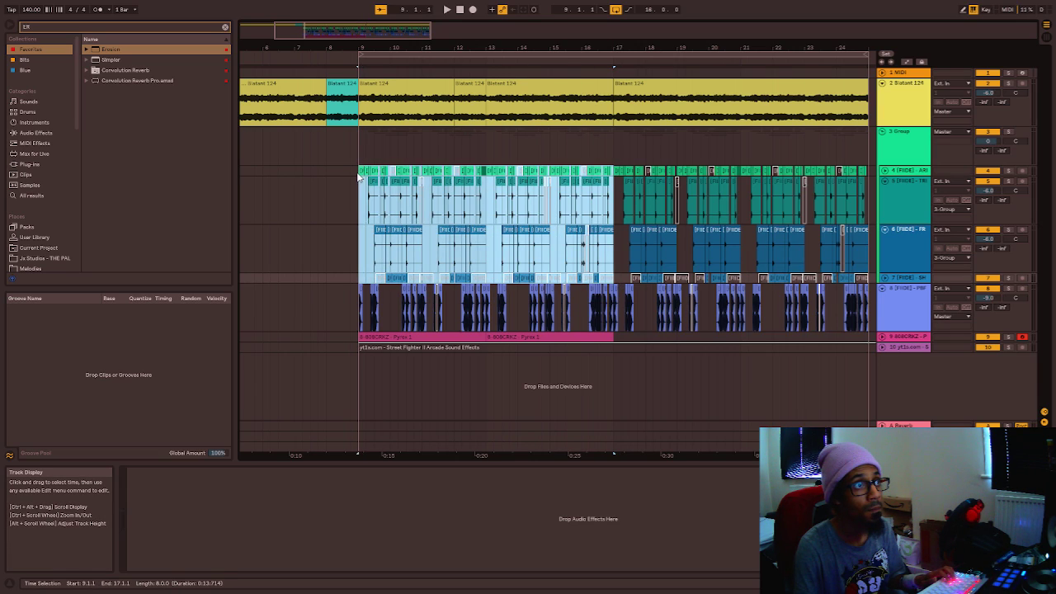
key("ctrl+d")
Play the arrangement from 8.3.1, and bring up and dismiss the Save Live Set As dialog.
left_click(342, 193)
key("space")
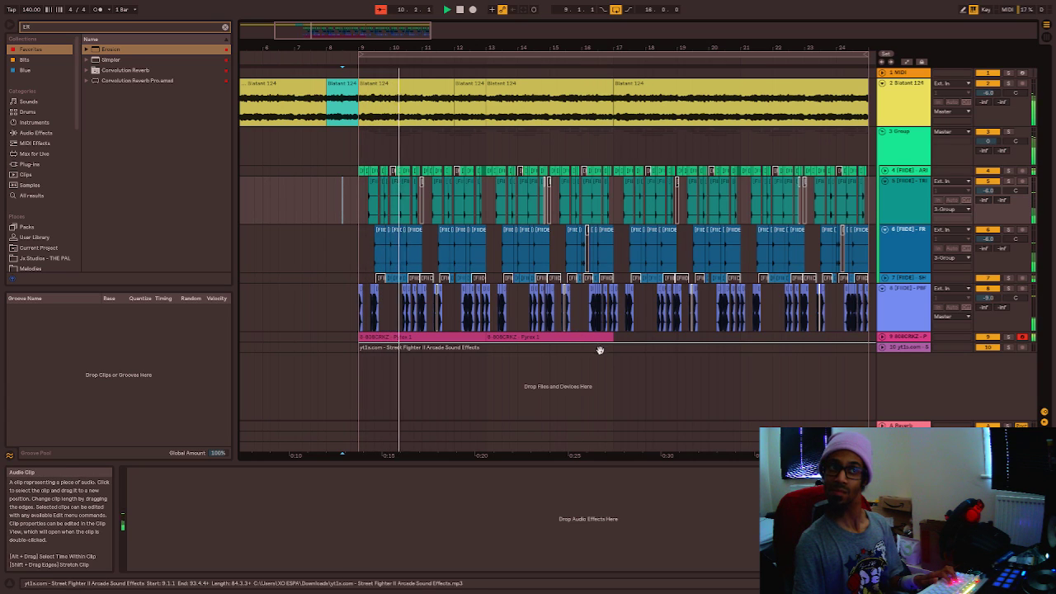
key("ctrl+s")
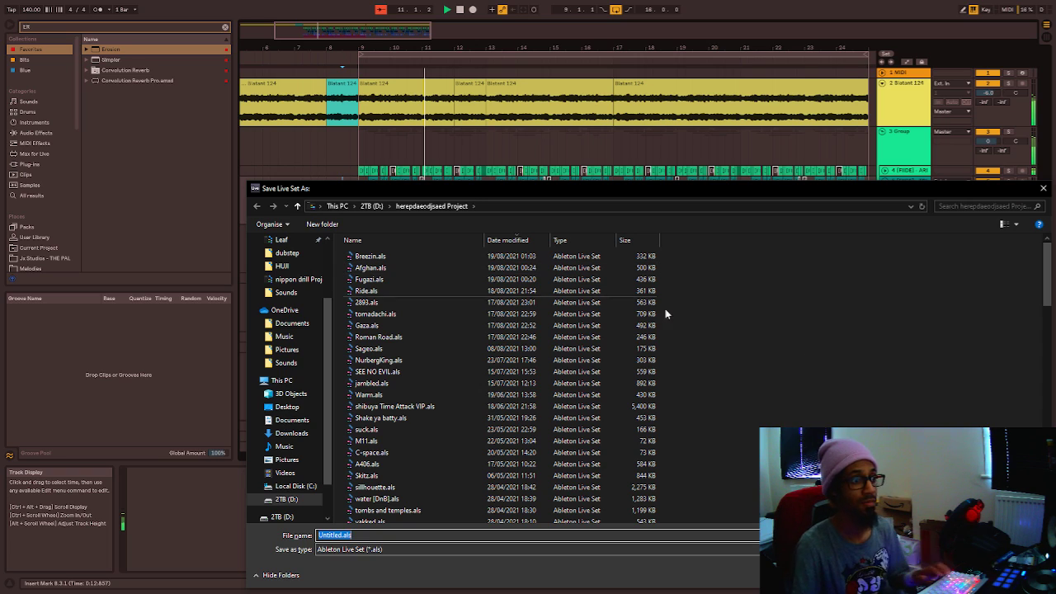
key("Escape")
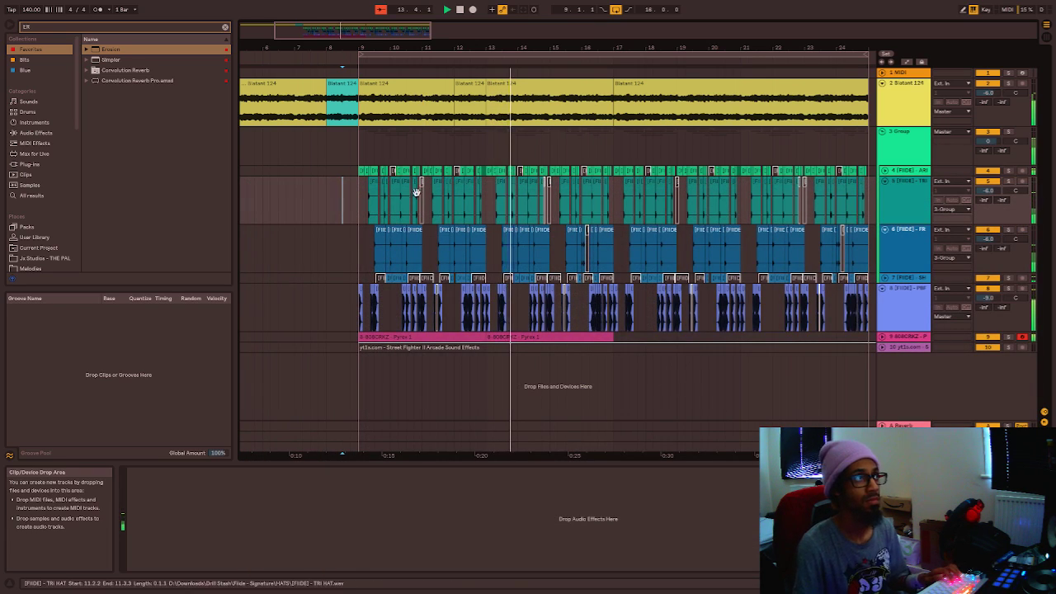
Duplicate the two 808 Pyrex MIDI clips from bars 9–16 onto the following eight bars.
scroll(274, 184, "down", 4)
scroll(260, 186, "up", 2)
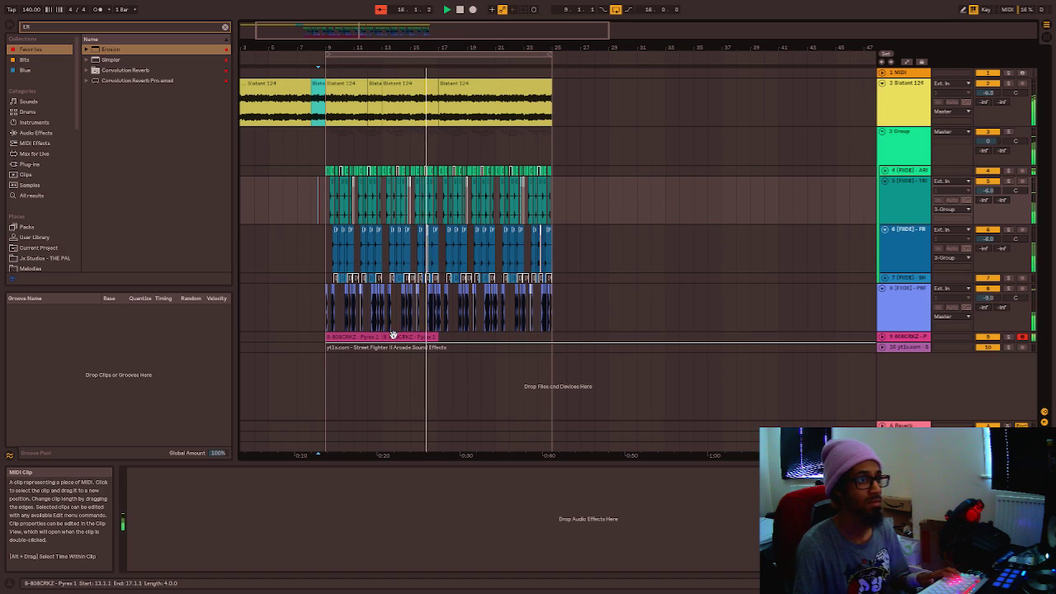
left_click(359, 337)
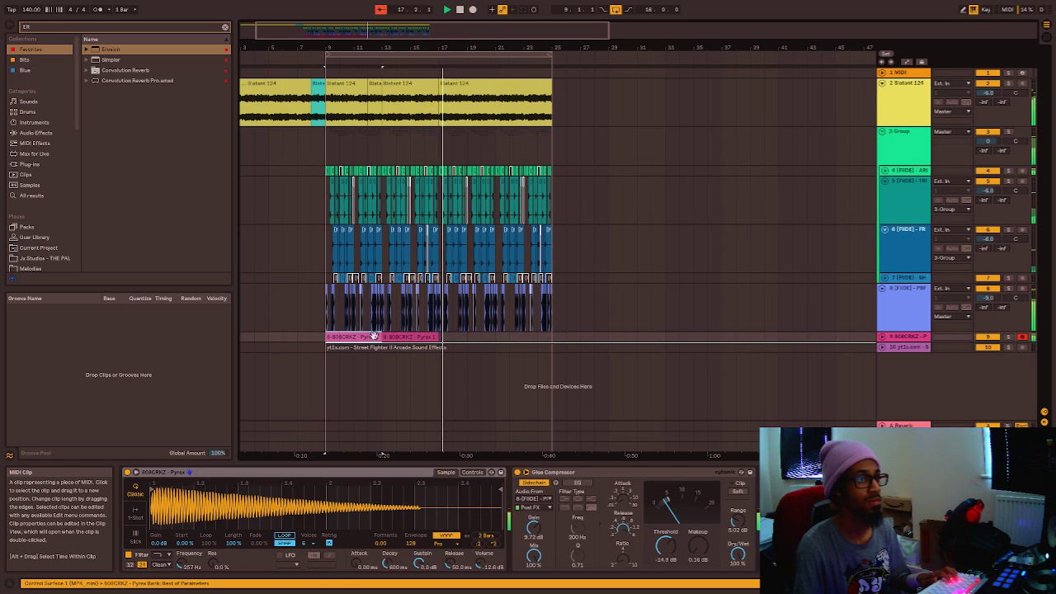
key("ctrl+d")
Unfold the 808 Pyrex track and remove the bassline between 17.1.1 and 18.1.1.
left_click(883, 337)
left_click(440, 351)
left_click_drag(443, 329, 452, 332)
left_click(448, 347)
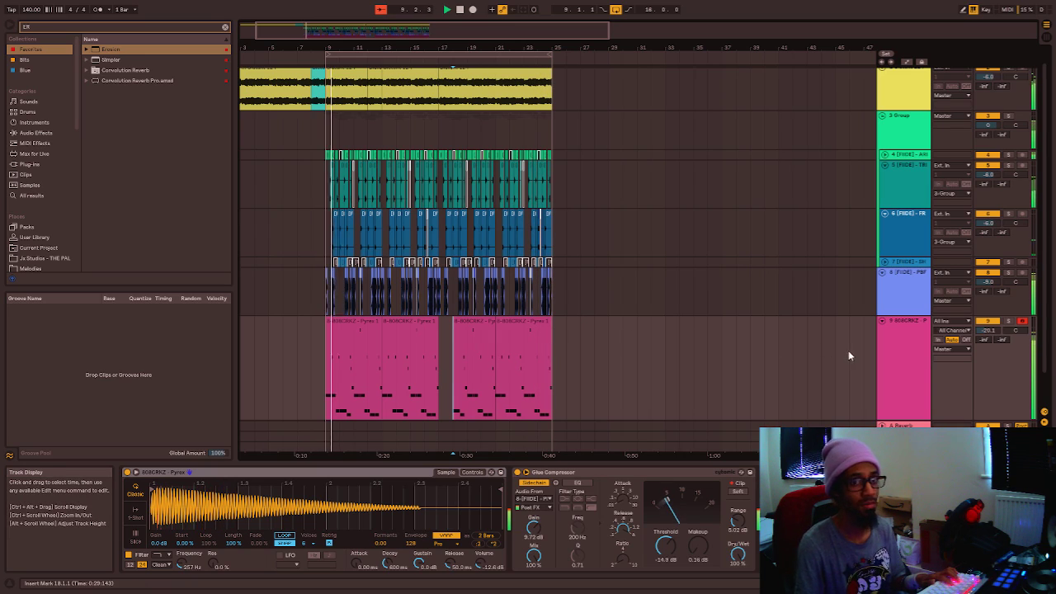
Set the PBF Kick track volume to -12.0 dB and the 808 Pyrex track volume to -22.3 dB.
left_click(897, 283)
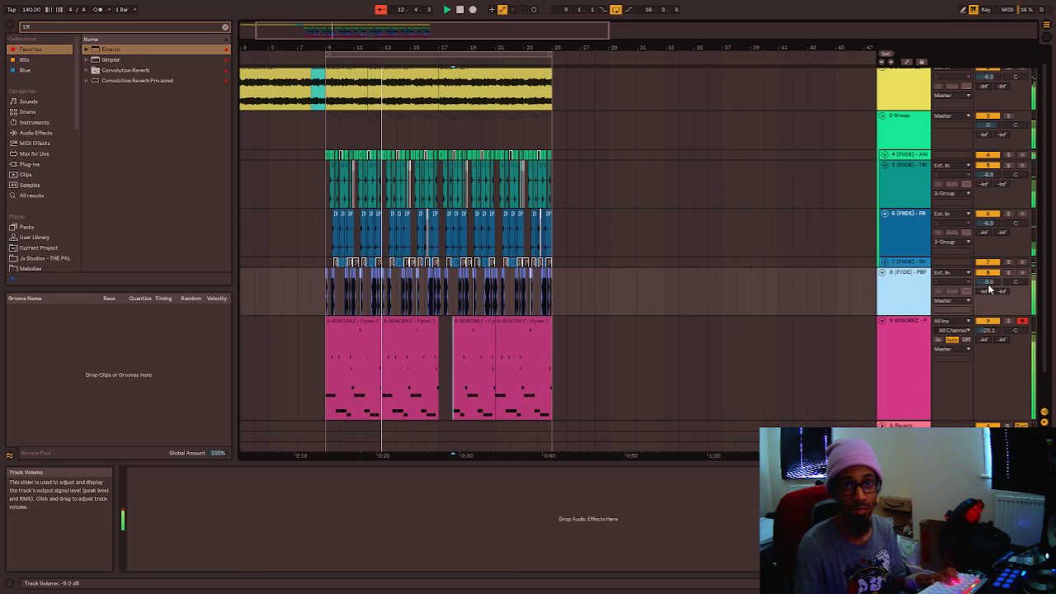
left_click_drag(988, 284, 988, 292)
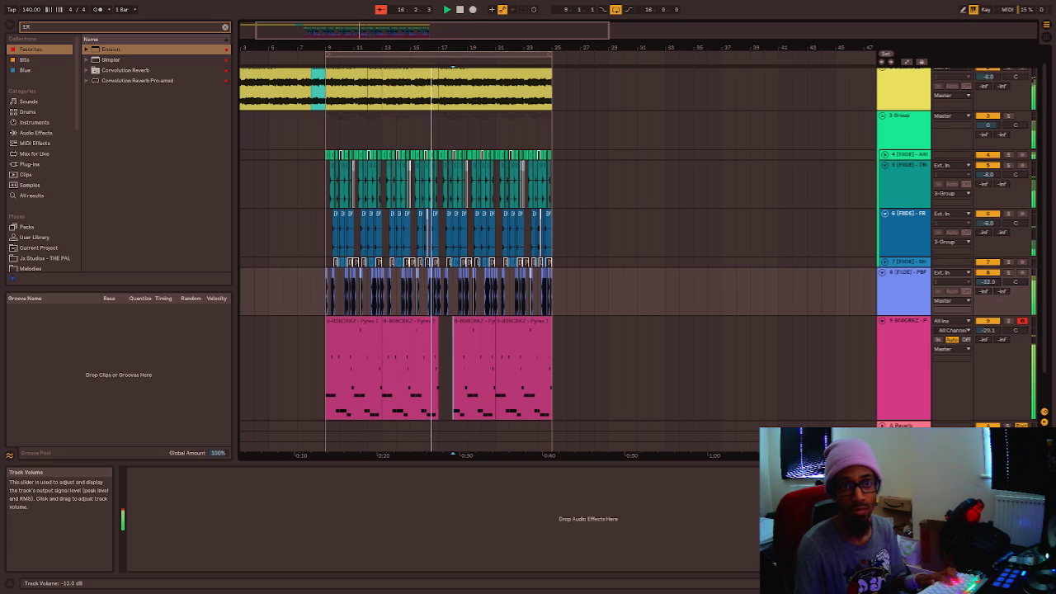
left_click_drag(987, 332, 987, 342)
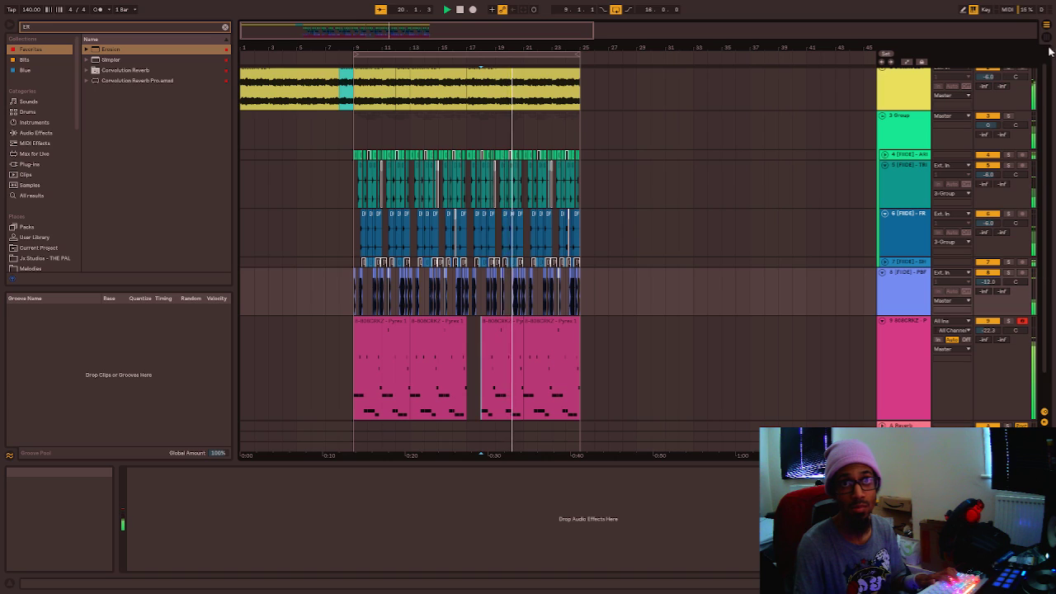
Check the track levels in the Session View mixer and set the percussion group volume to -3.5 dB.
key("Tab")
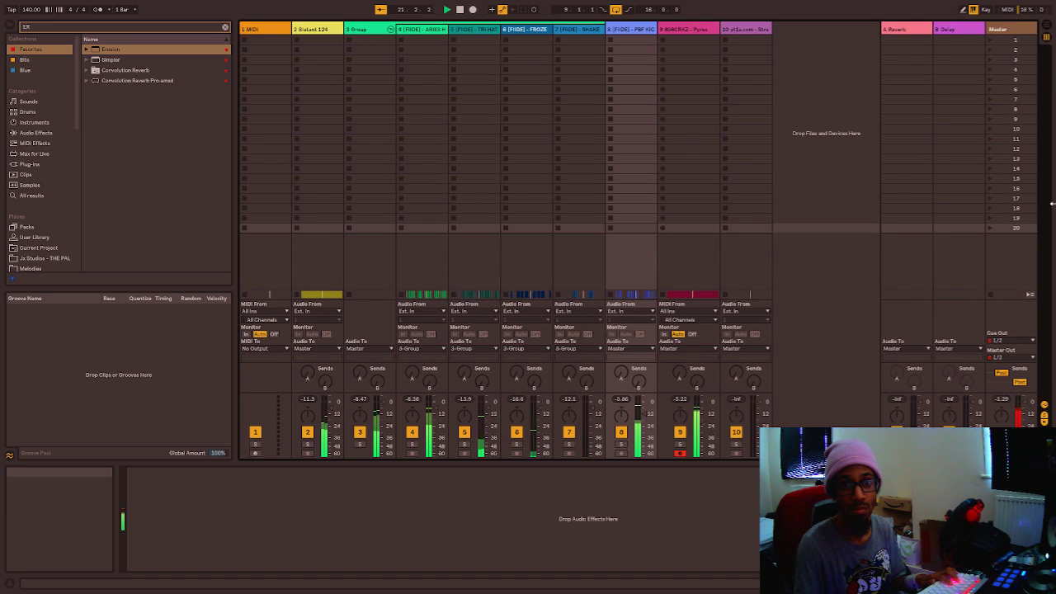
left_click(1047, 29)
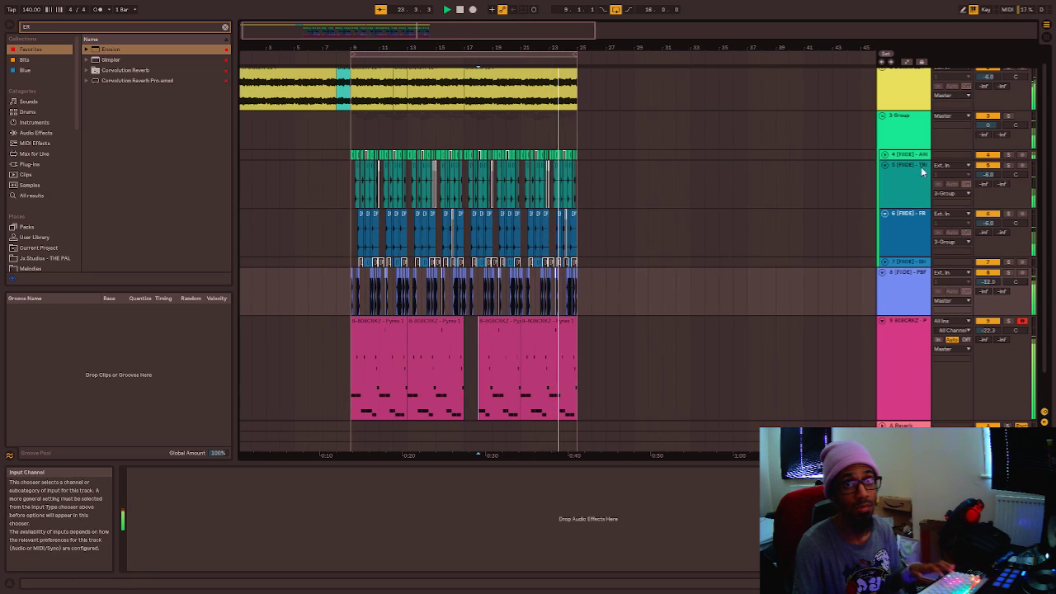
left_click_drag(987, 125, 987, 134)
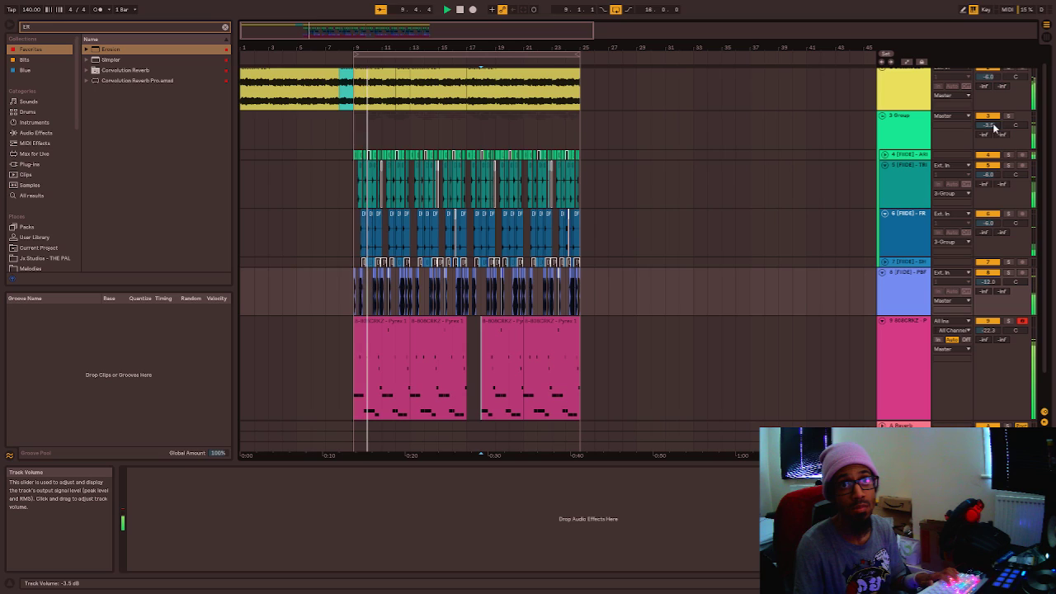
Fold the percussion group and select the PBF Kick track.
left_click(882, 116)
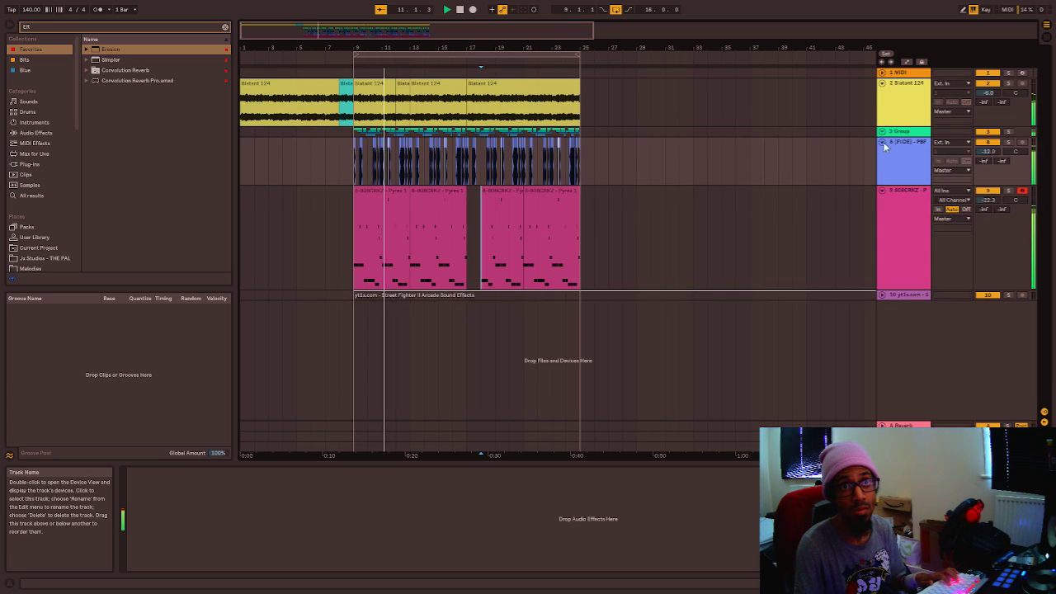
left_click(891, 149)
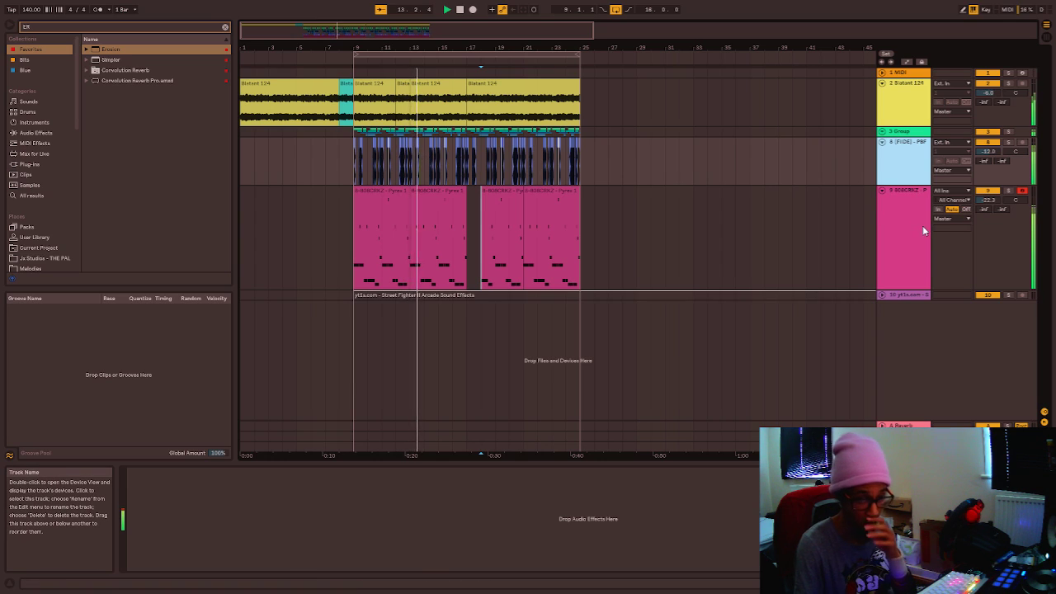
Find the Glue Compressor in the browser and add it to the PBF Kick track.
left_click(102, 30)
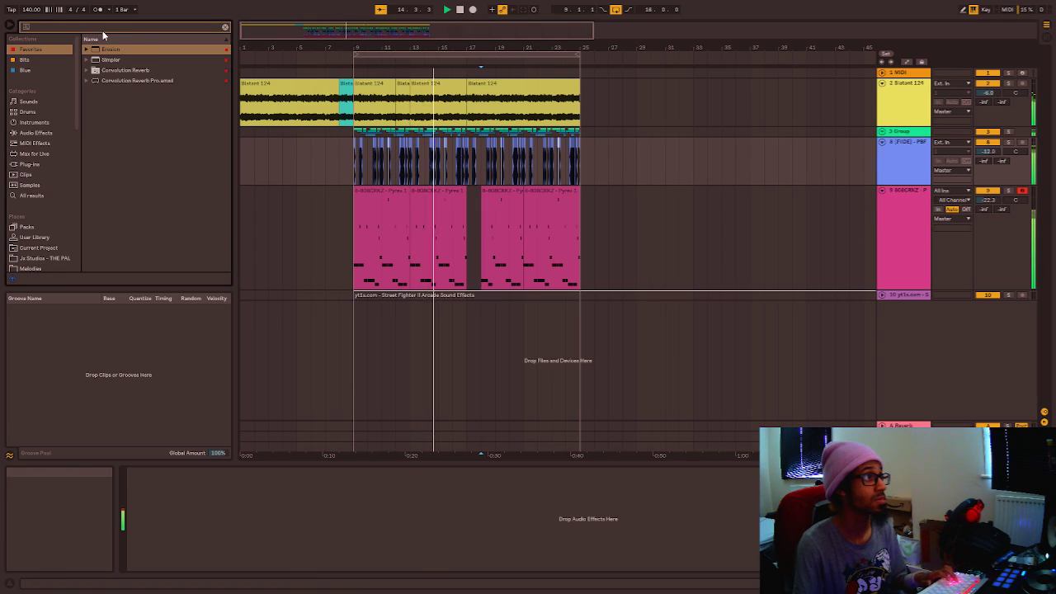
type("GLUE")
left_click_drag(110, 49, 247, 471)
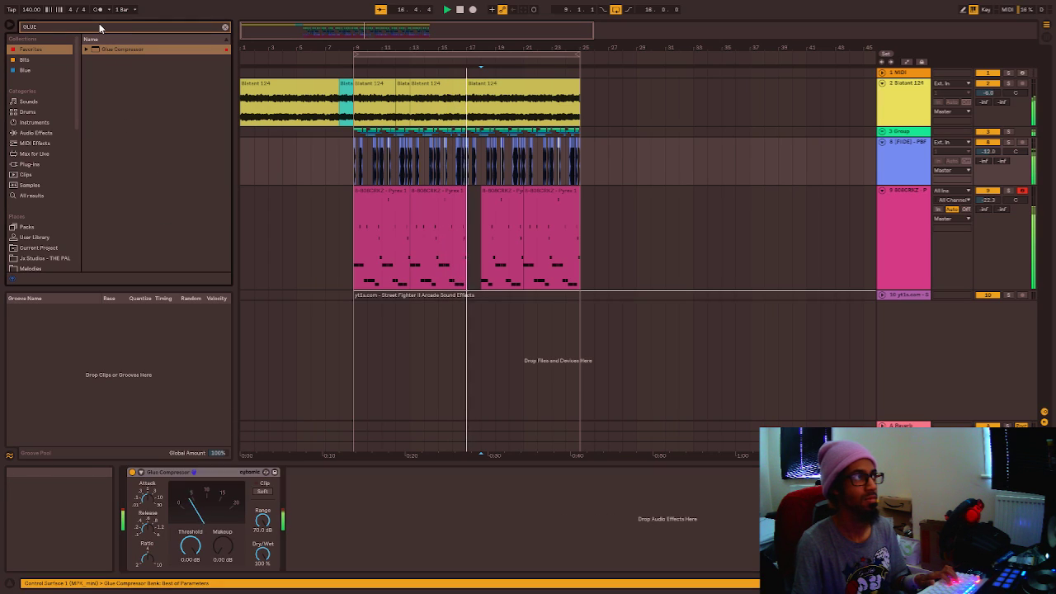
Add the C4 Mono plug-in after the Glue Compressor on the PBF Kick track and close its window.
key("ctrl+f")
key("BackSpace")
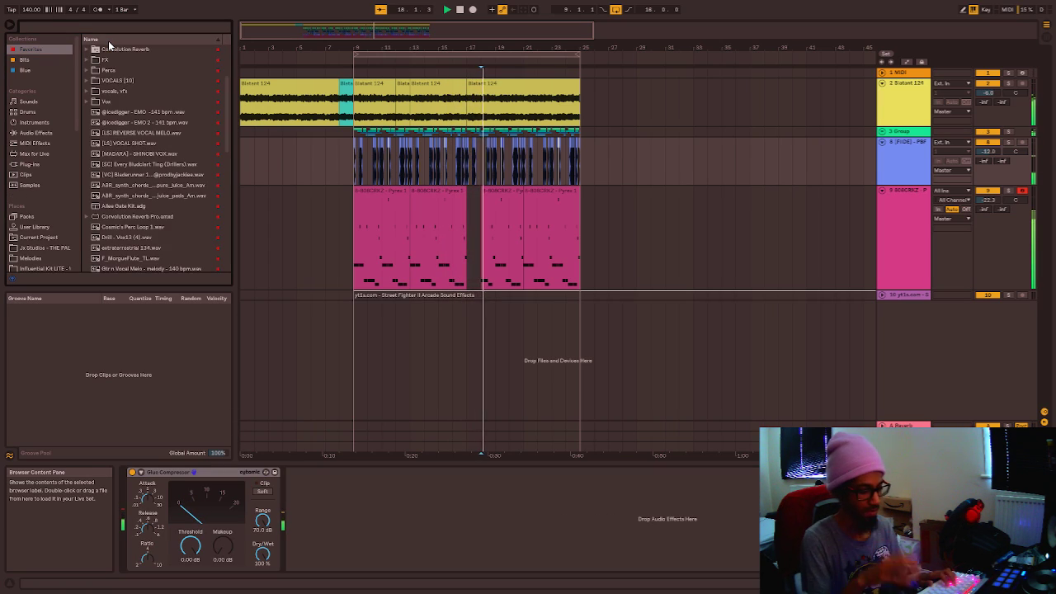
type("C4")
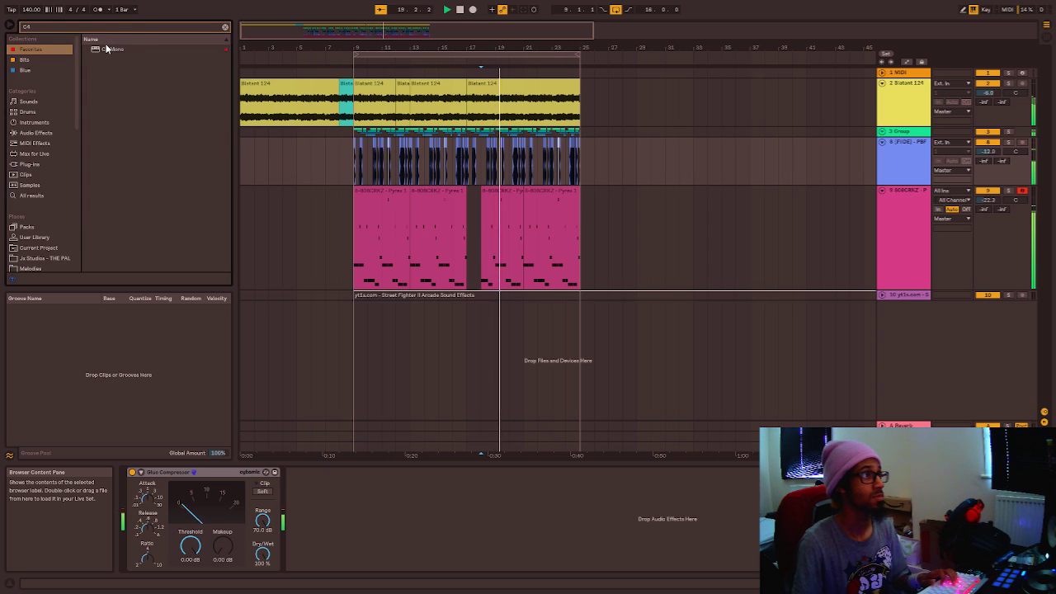
left_click(162, 520)
left_click_drag(163, 520, 316, 514)
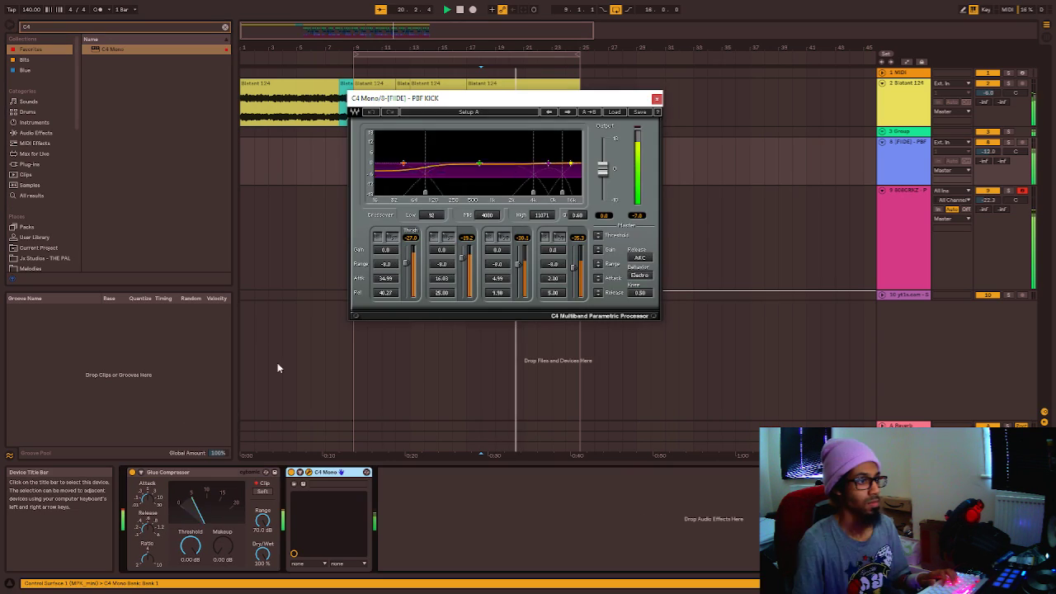
left_click(658, 100)
Find Vitamin Stereo in the browser and place it after C4 Mono on the PBF Kick track.
left_click(117, 26)
type("VITAMINS")
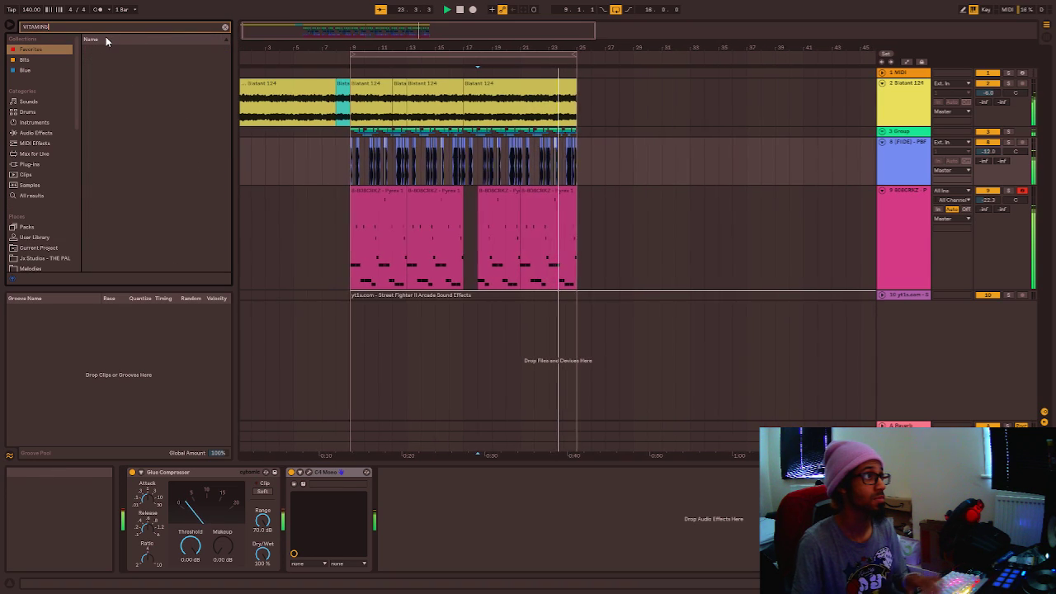
key("BackSpace")
left_click_drag(107, 49, 397, 477)
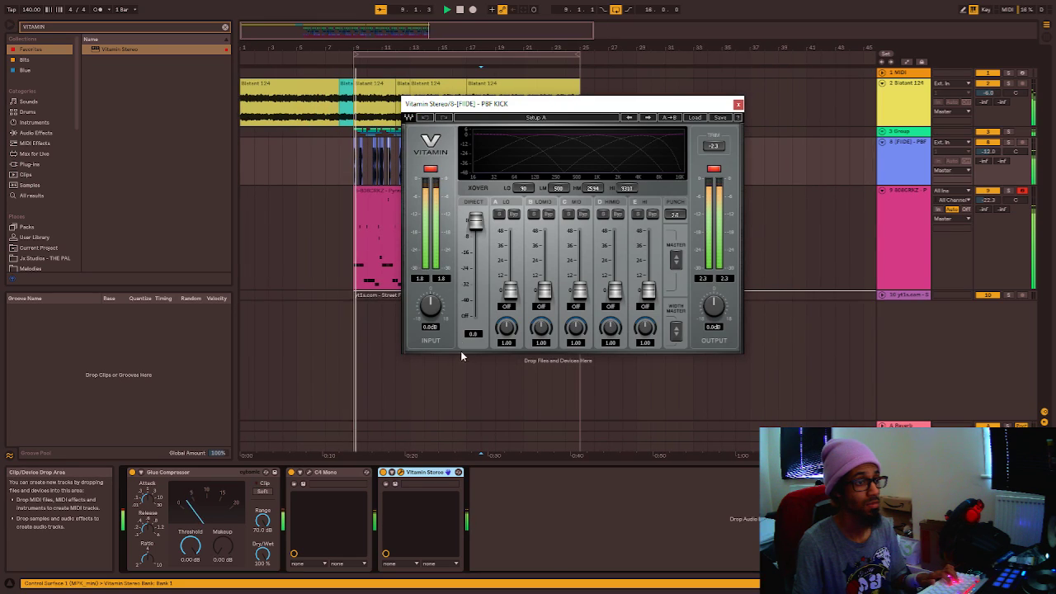
Add Virtual Tape Machines after Vitamin Stereo on the kick track and bring the Vitamin window to the front.
left_click(117, 25)
type("TAPE")
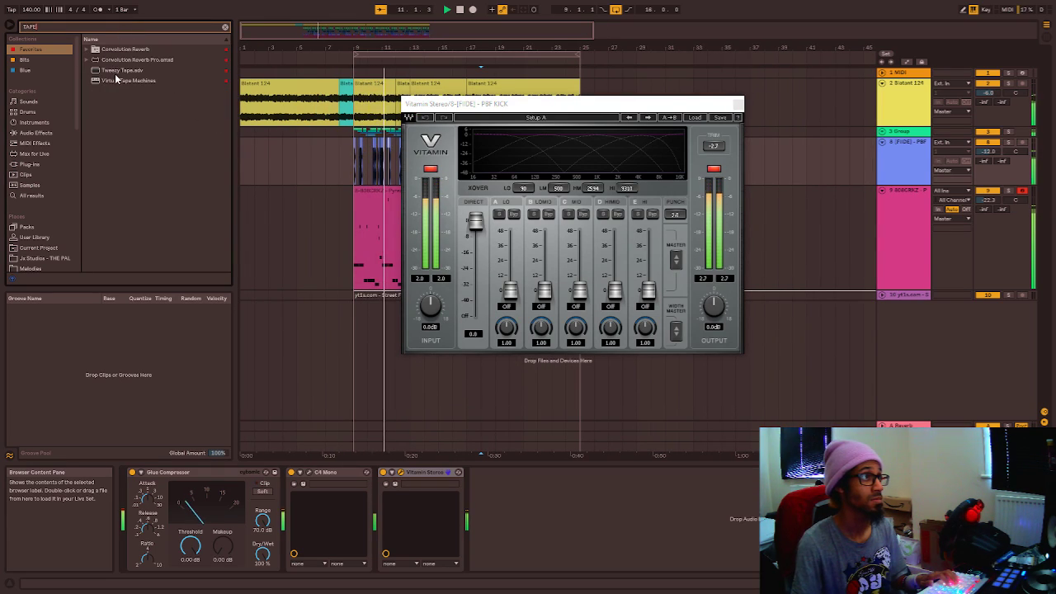
left_click_drag(112, 80, 467, 506)
left_click_drag(467, 109, 417, 103)
left_click(472, 107)
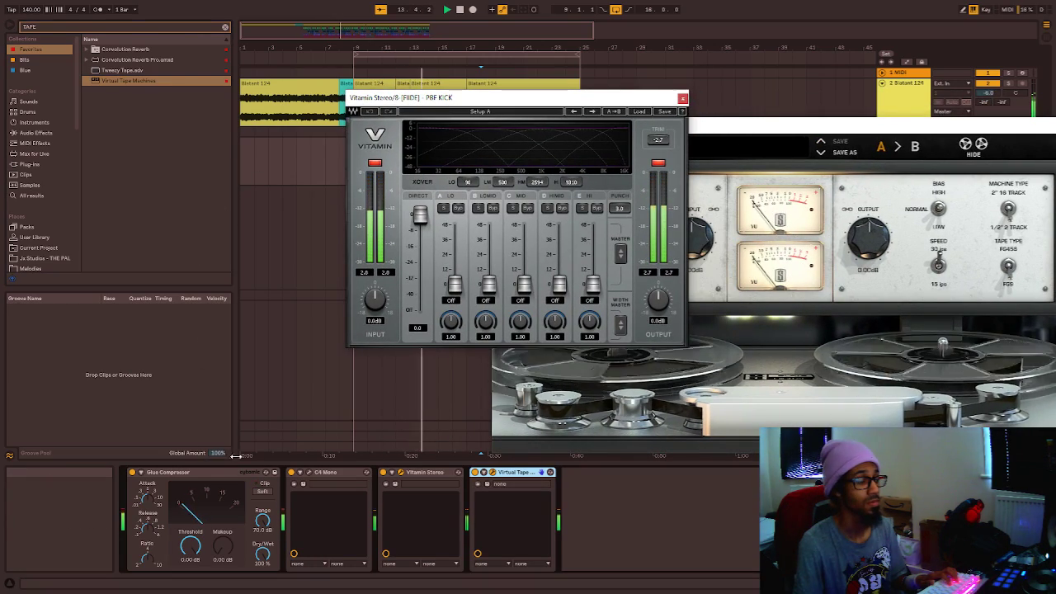
Lower the range of the kick's Glue Compressor to about 2.9 dB.
left_click(577, 508)
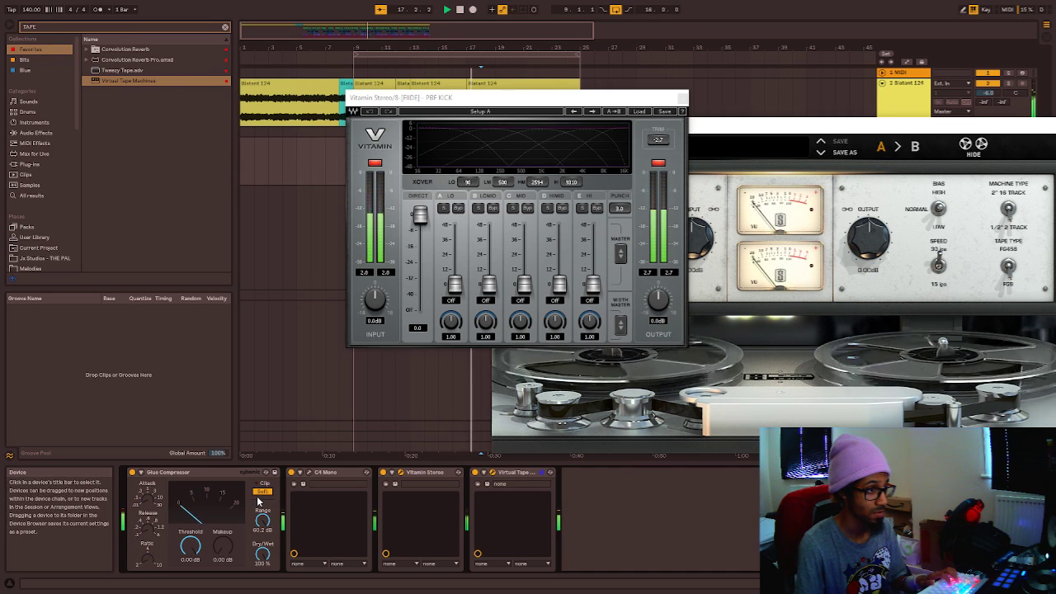
left_click_drag(191, 546, 190, 574)
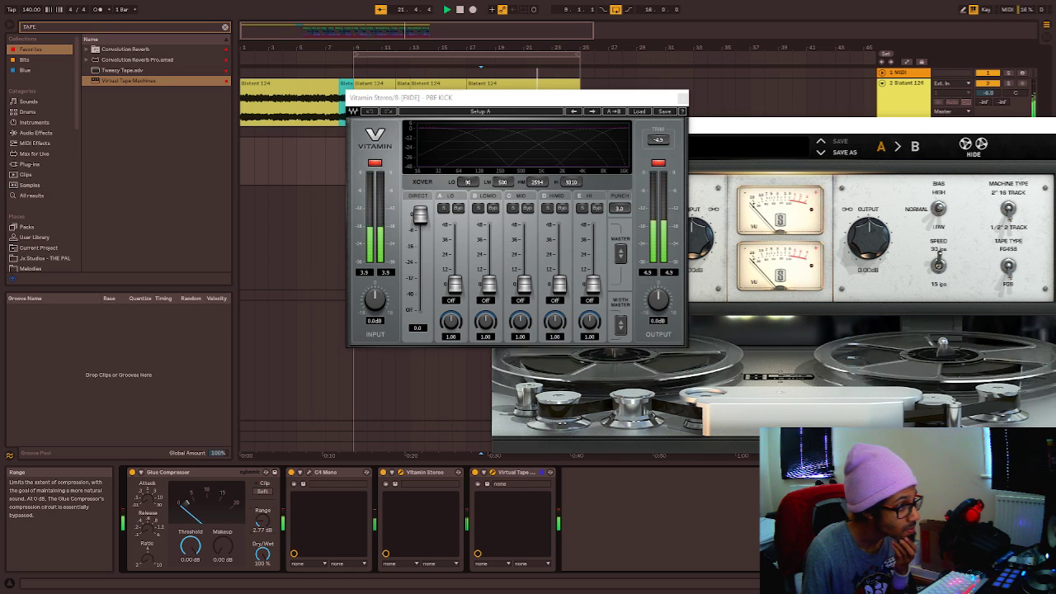
Add EQ Eight with its second band moved to 574 Hz at the end of the kick's device chain.
key("ctrl+f")
type("EQ")
left_click_drag(125, 134, 158, 543)
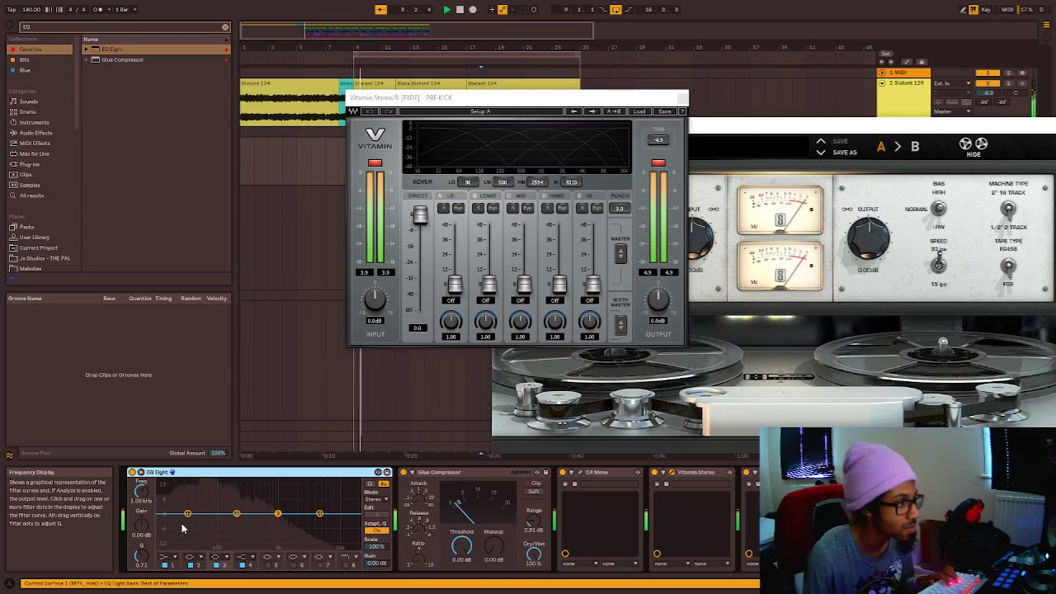
left_click_drag(234, 514, 263, 514)
left_click(172, 473)
left_click_drag(172, 473, 835, 504)
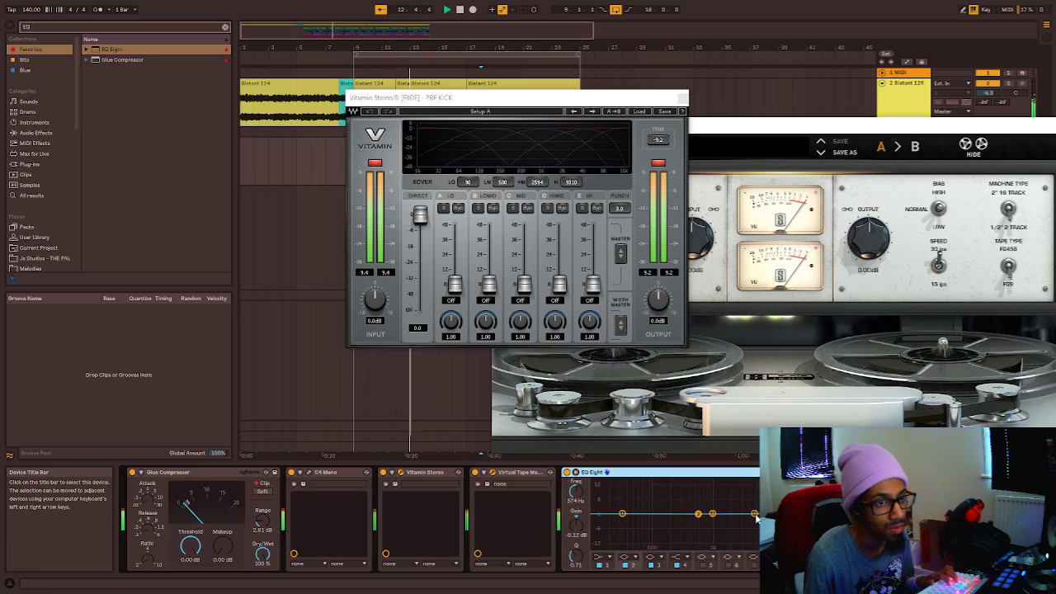
Set the Virtual Tape Machines input to -8.51 dB and raise C4 Mono's low band gain to 11.7 and its third band to 9.7.
left_click(695, 260)
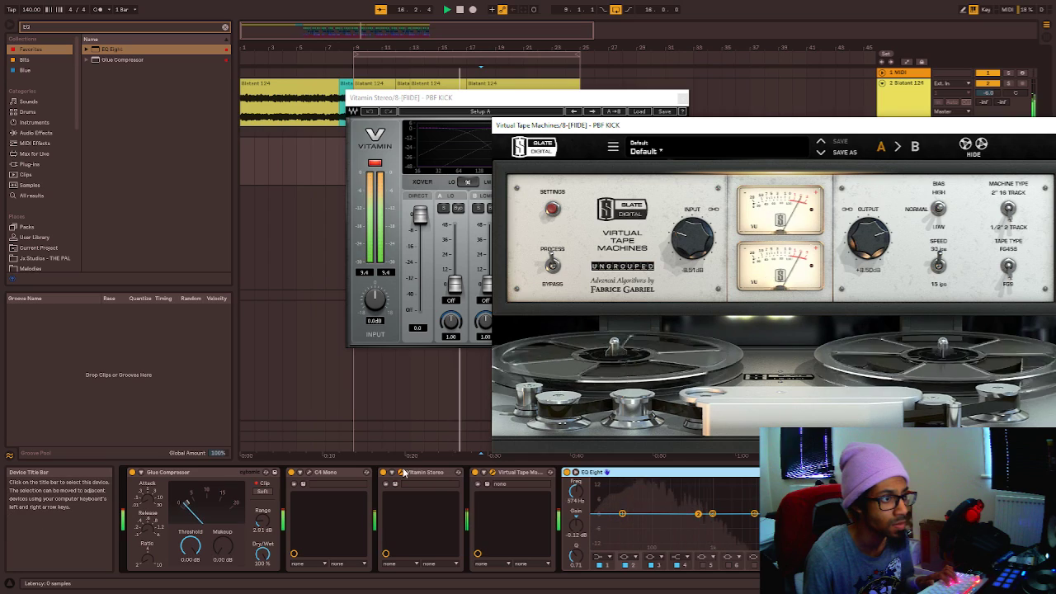
left_click(311, 473)
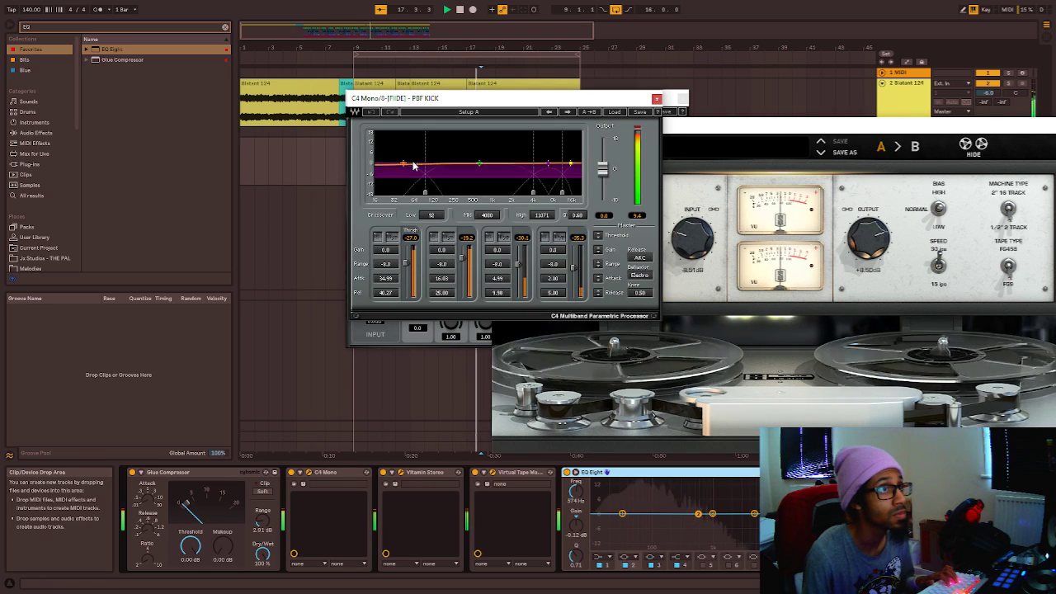
left_click_drag(404, 164, 415, 133)
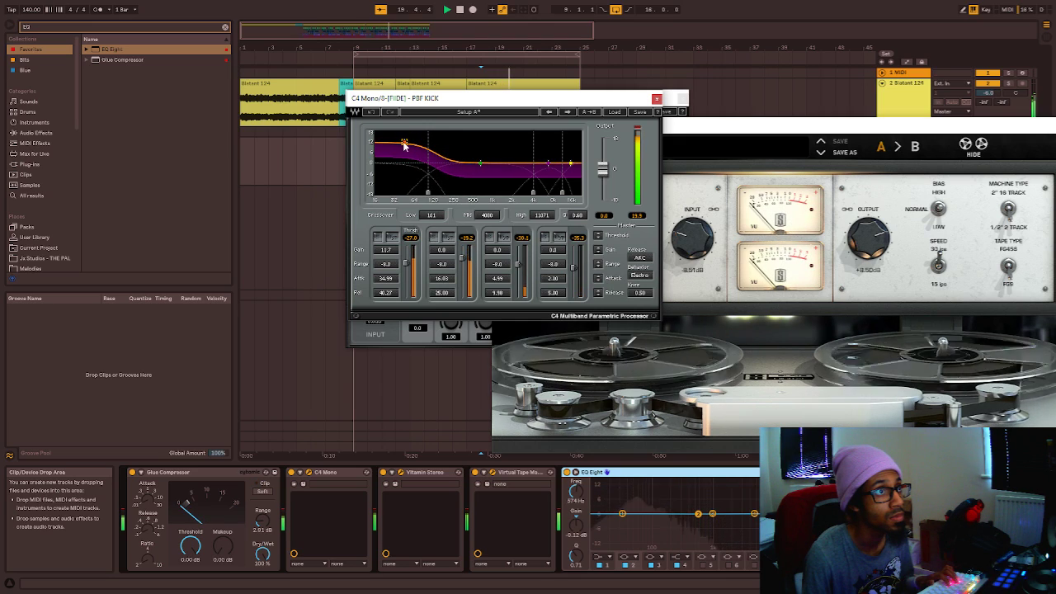
left_click_drag(547, 163, 540, 133)
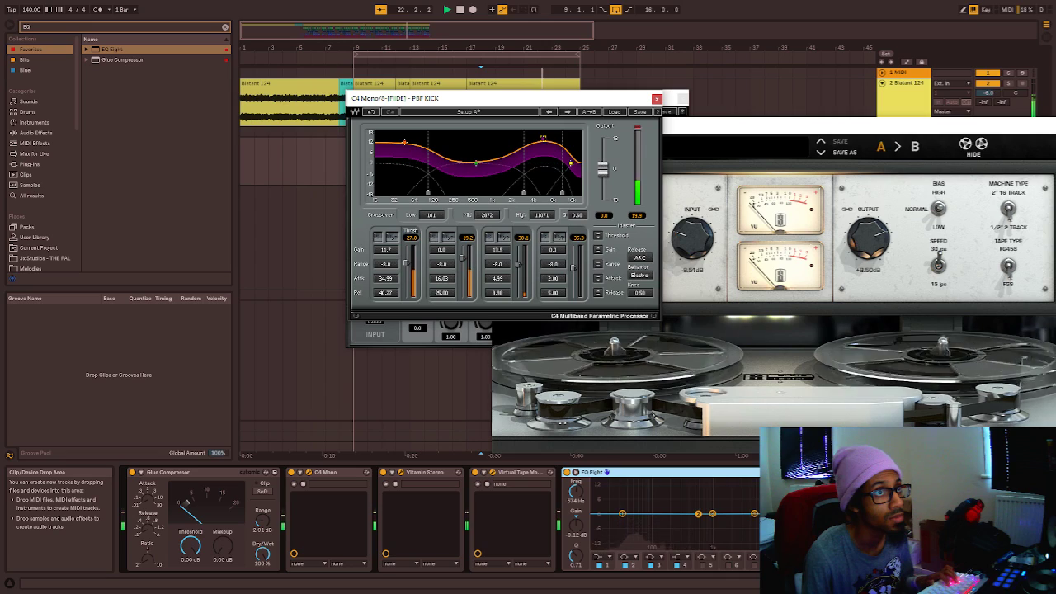
left_click_drag(543, 137, 529, 146)
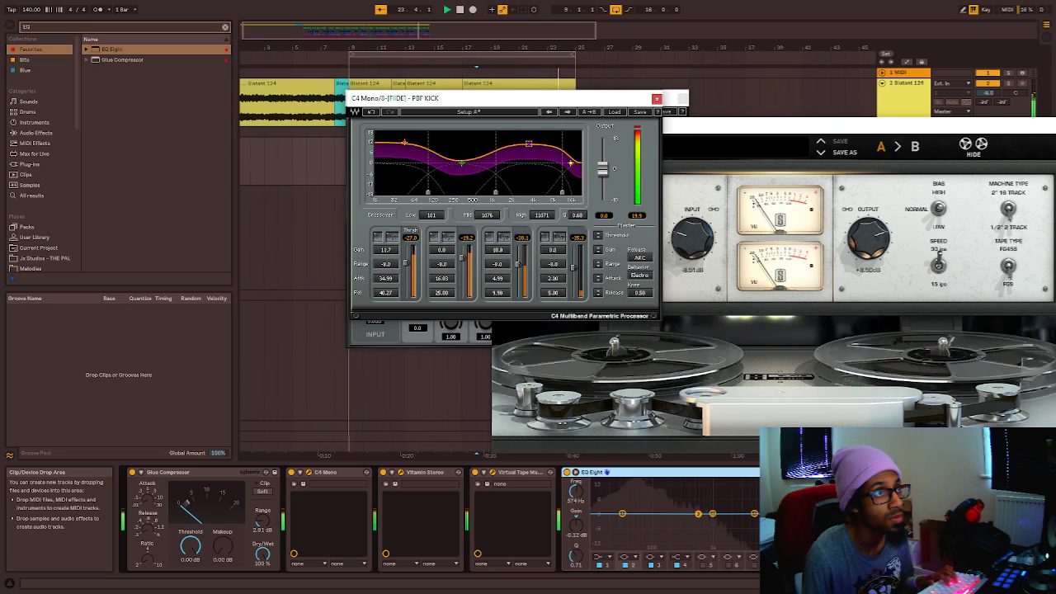
In Vitamin Stereo, raise the HiMid band to about 40 and set the Hi band to 14.0, then close its window.
left_click(401, 472)
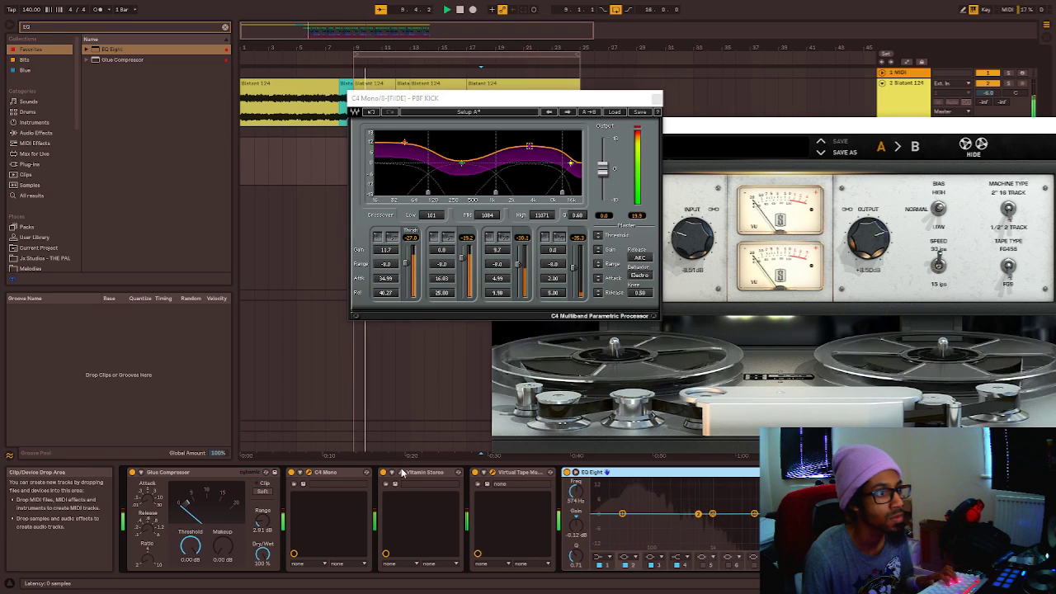
left_click(401, 473)
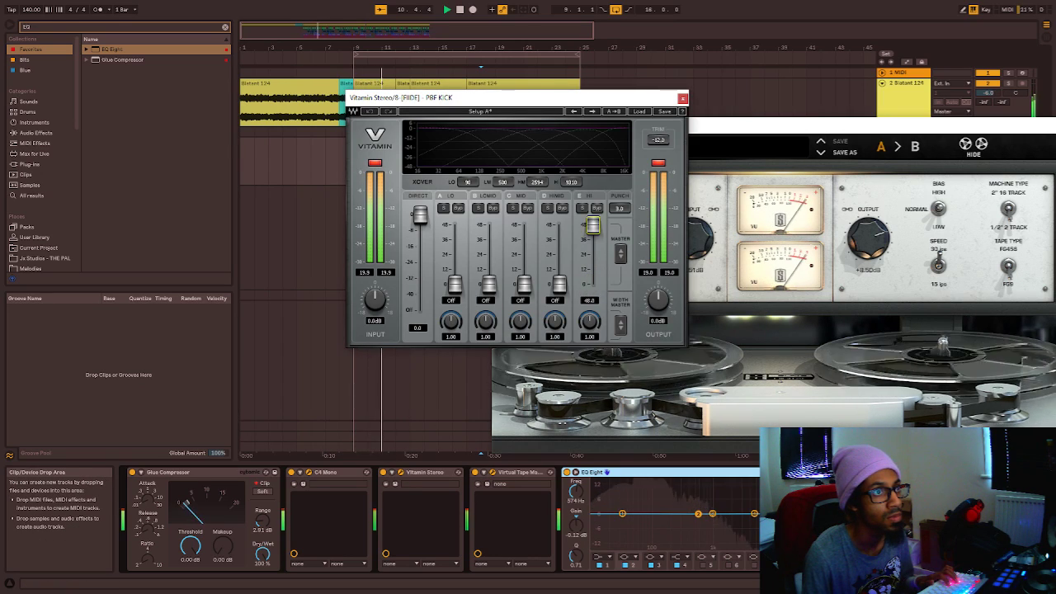
left_click_drag(559, 284, 559, 246)
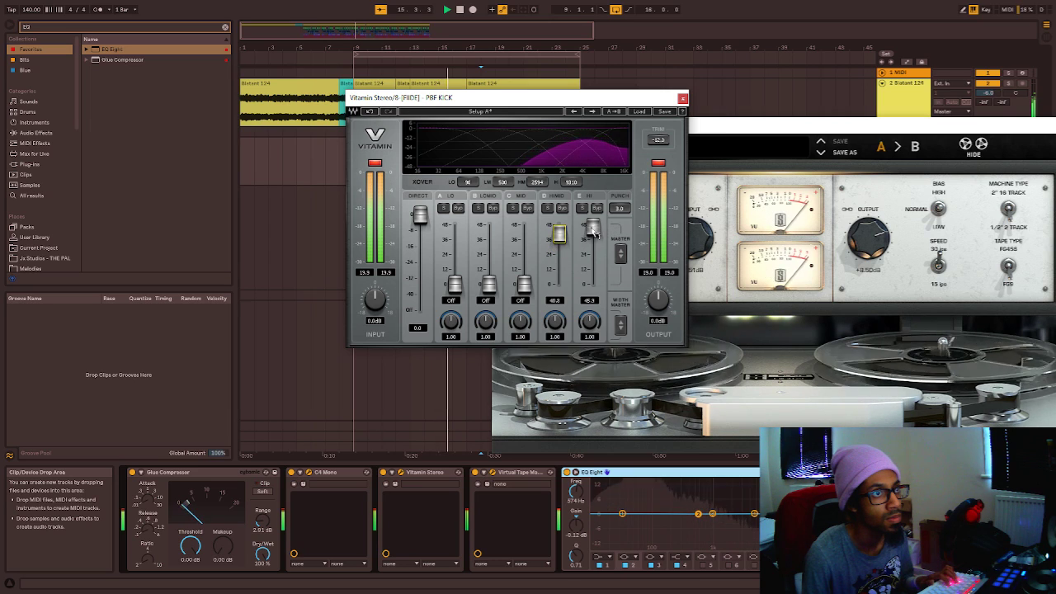
left_click_drag(591, 228, 592, 266)
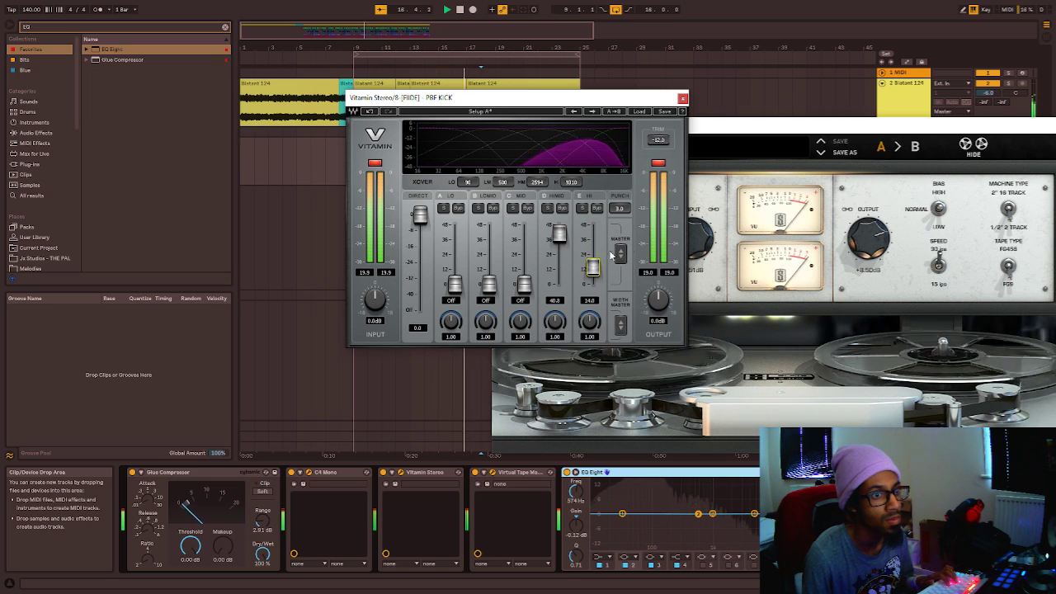
left_click(682, 98)
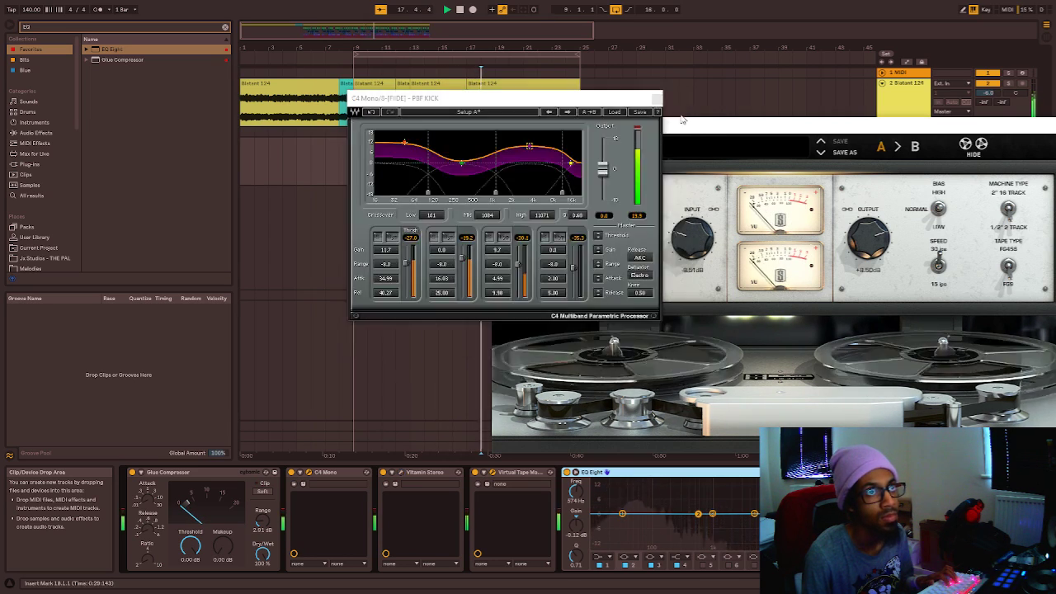
Lower the Virtual Tape Machines input to -14.6 dB and close the remaining plug-in windows.
left_click_drag(687, 236, 690, 254)
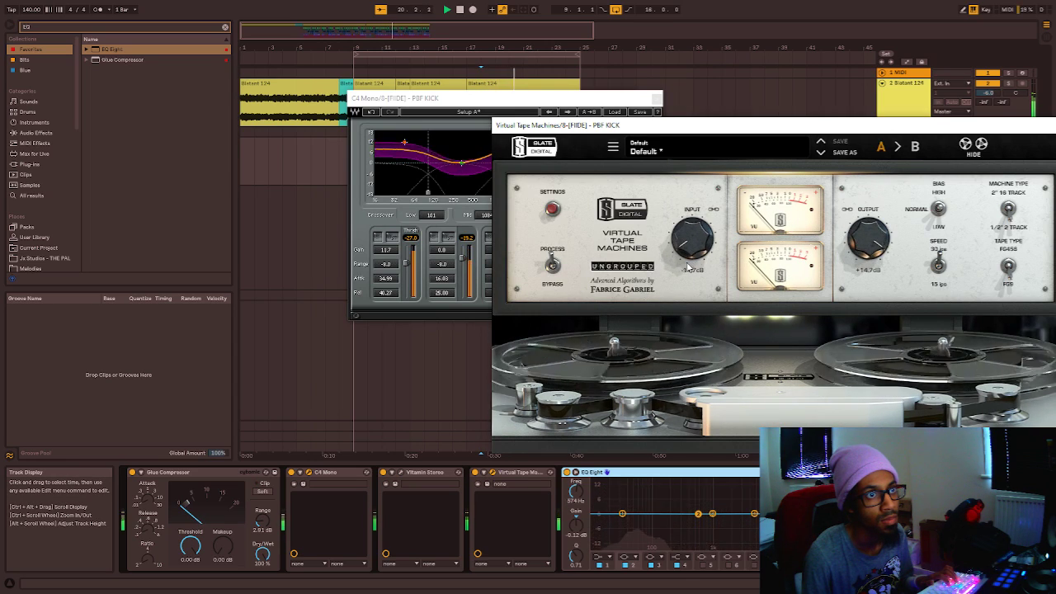
left_click_drag(688, 268, 689, 267)
left_click_drag(726, 125, 519, 162)
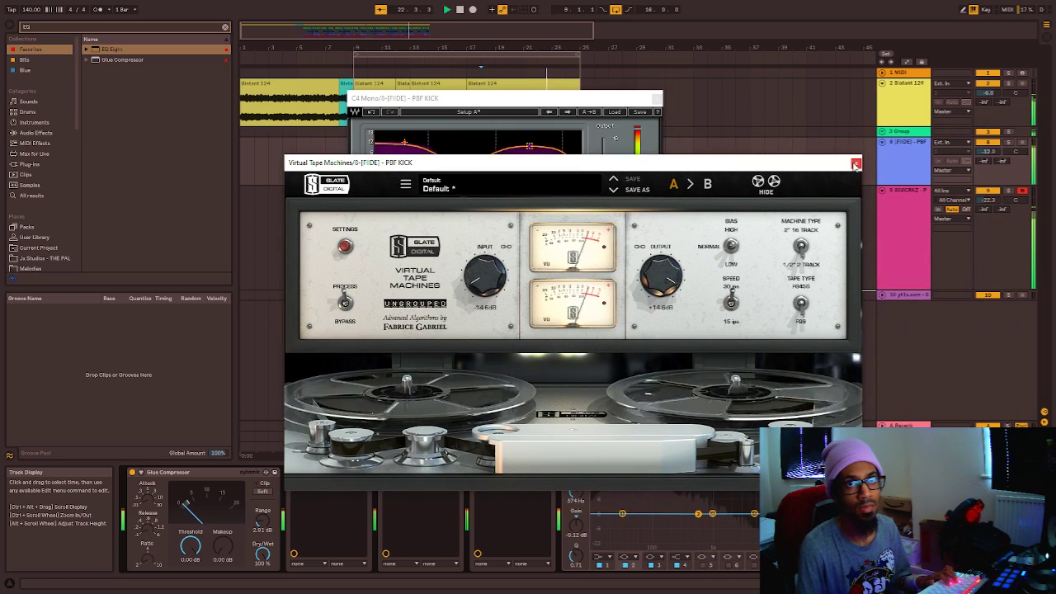
left_click(855, 163)
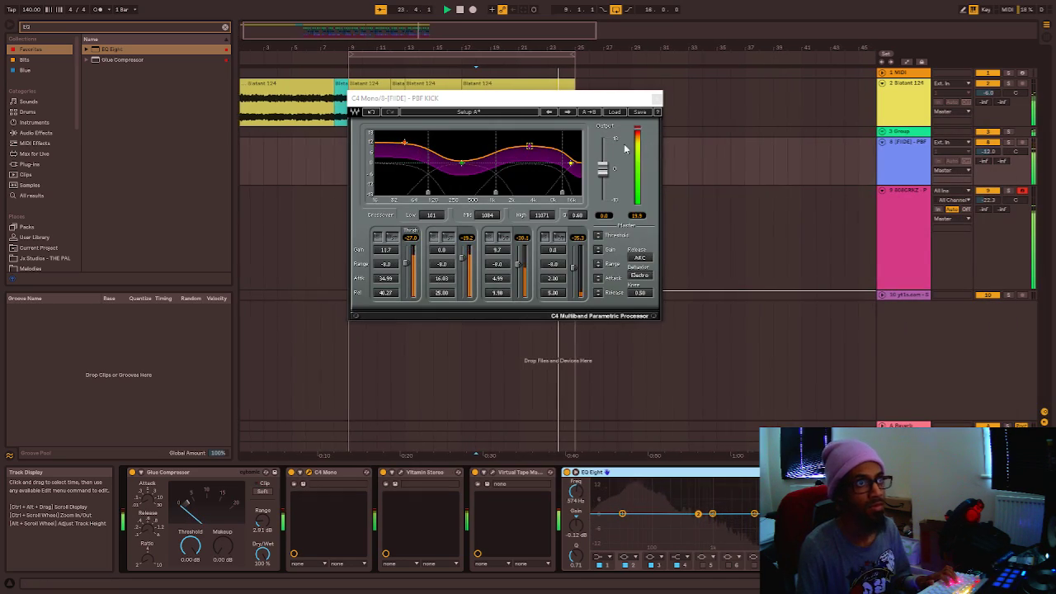
left_click(657, 99)
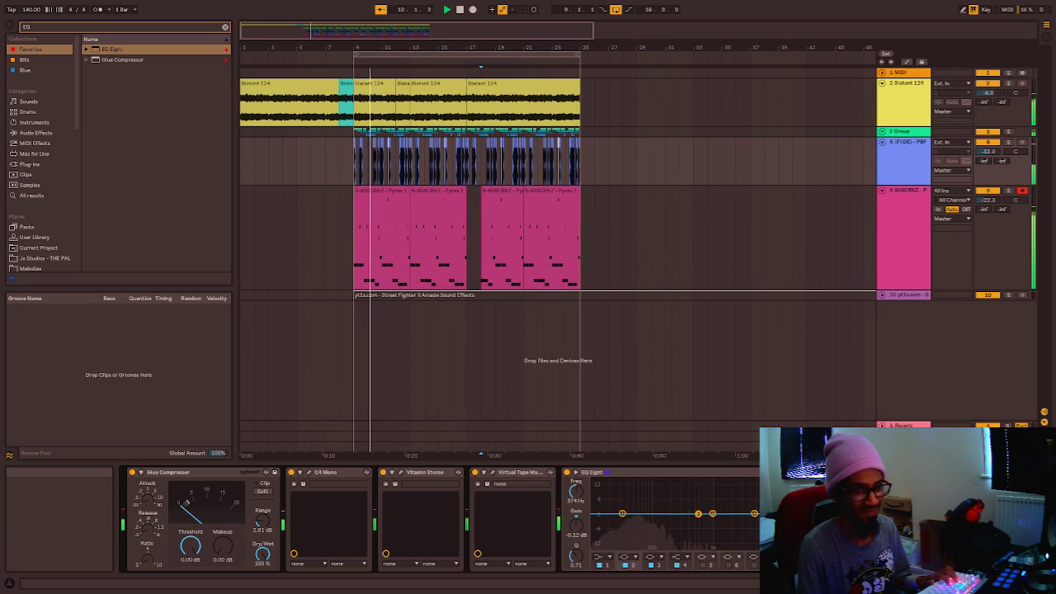
Change the first band of the kick's EQ Eight to a low cut at 47.4 Hz.
left_click(608, 557)
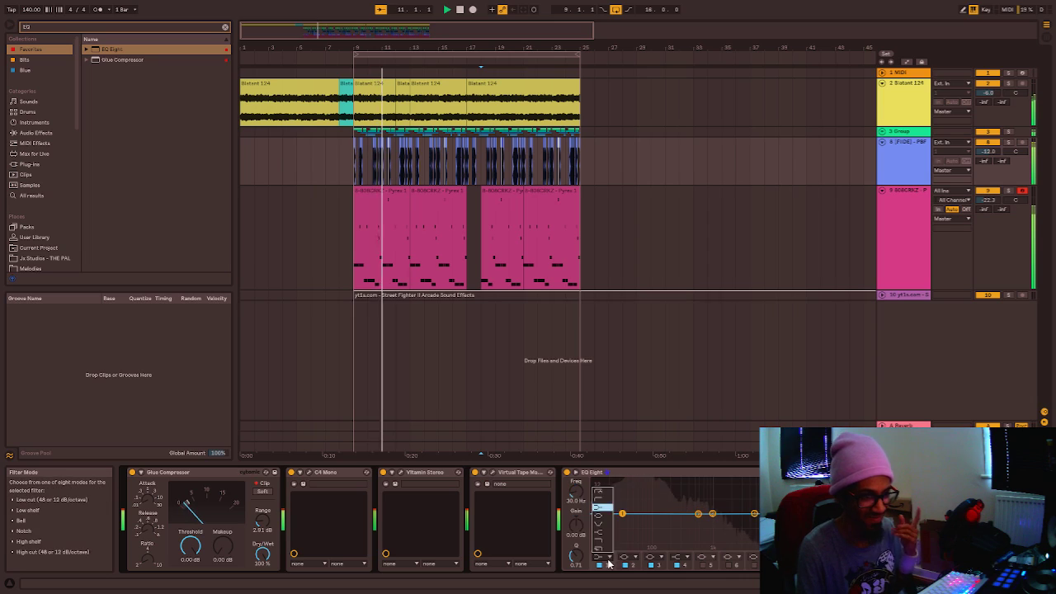
left_click(598, 492)
mouse_move(627, 521)
left_mouse_down()
mouse_move(638, 532)
mouse_move(634, 522)
left_mouse_up()
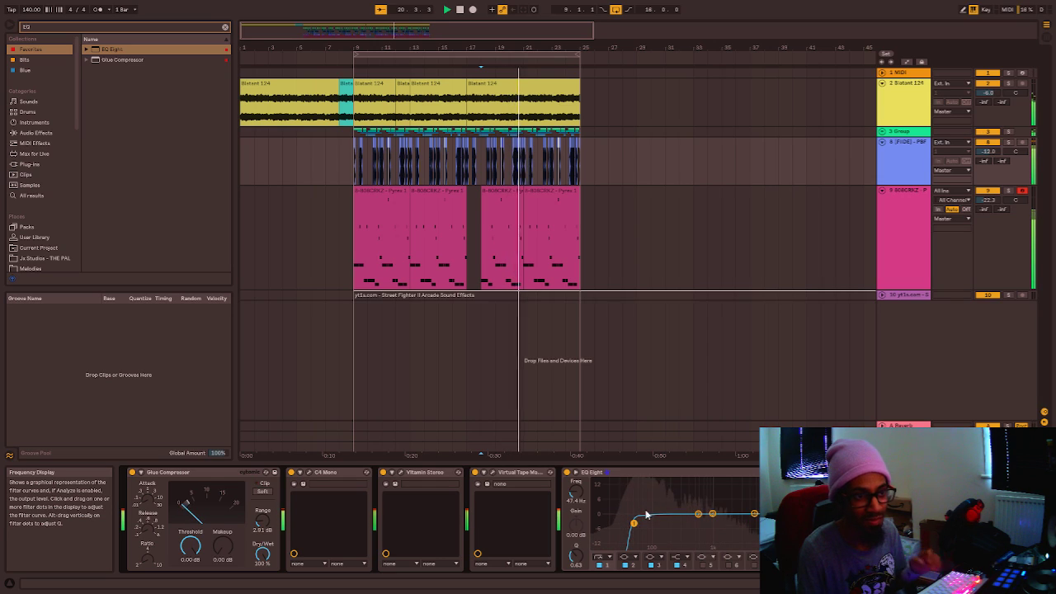
Add EQ Eight to the Master track and check the master level during playback in Session View.
left_click(904, 447)
left_click_drag(107, 49, 187, 506)
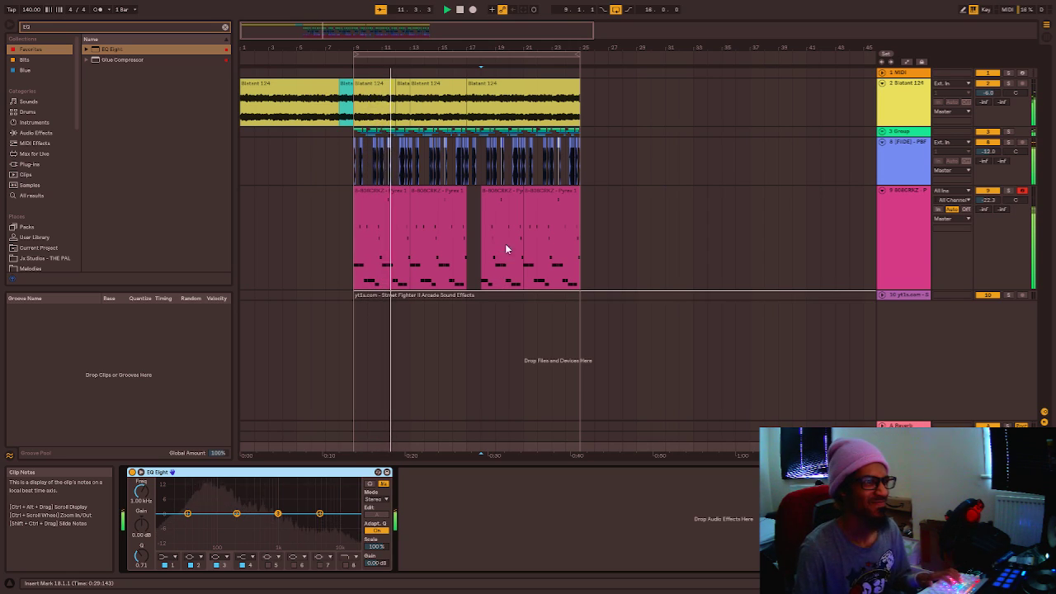
left_click(1046, 43)
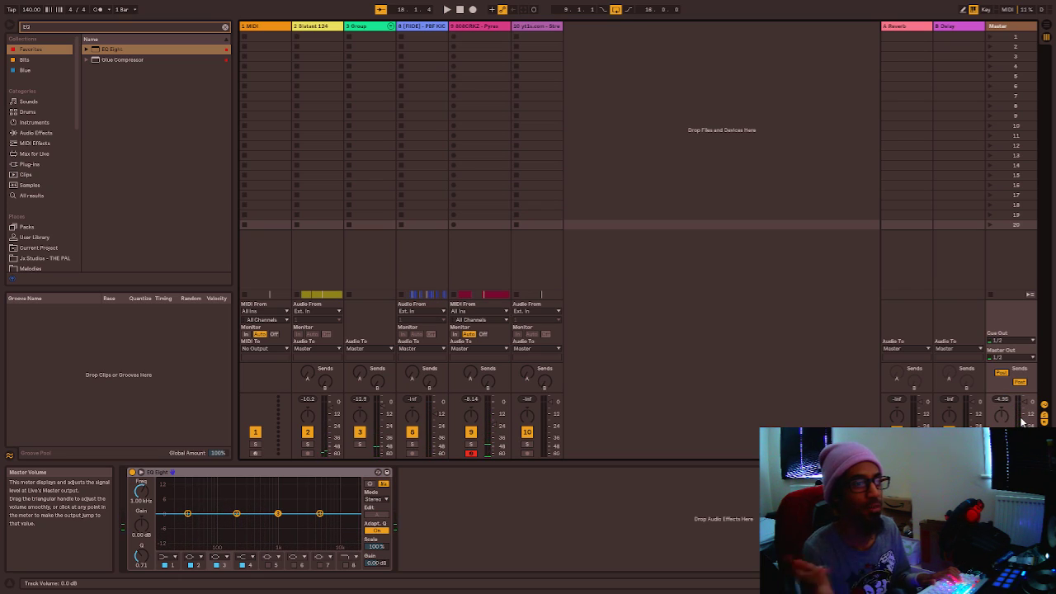
key("space")
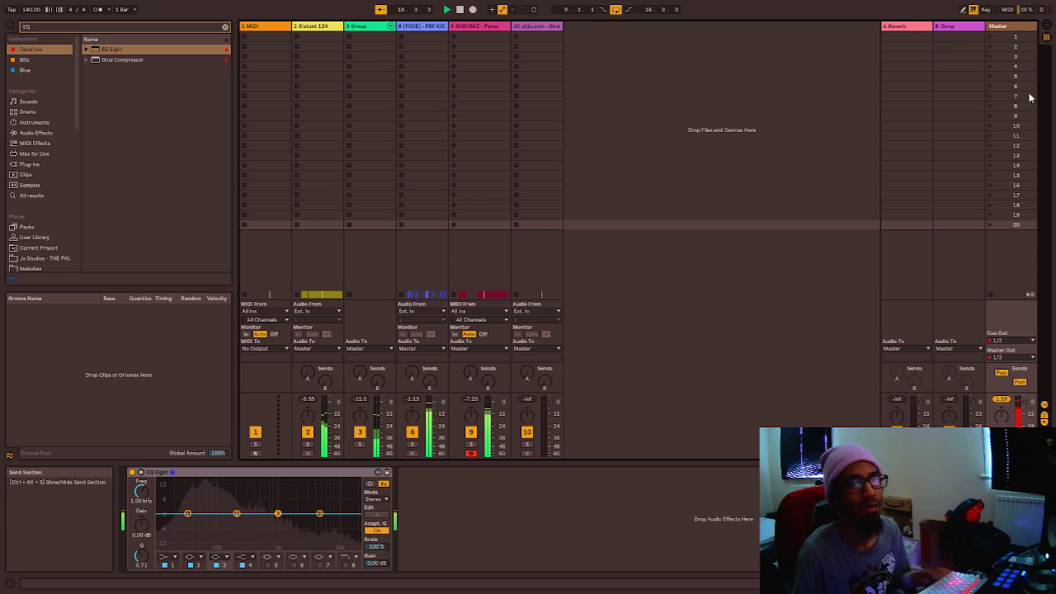
left_click(1050, 29)
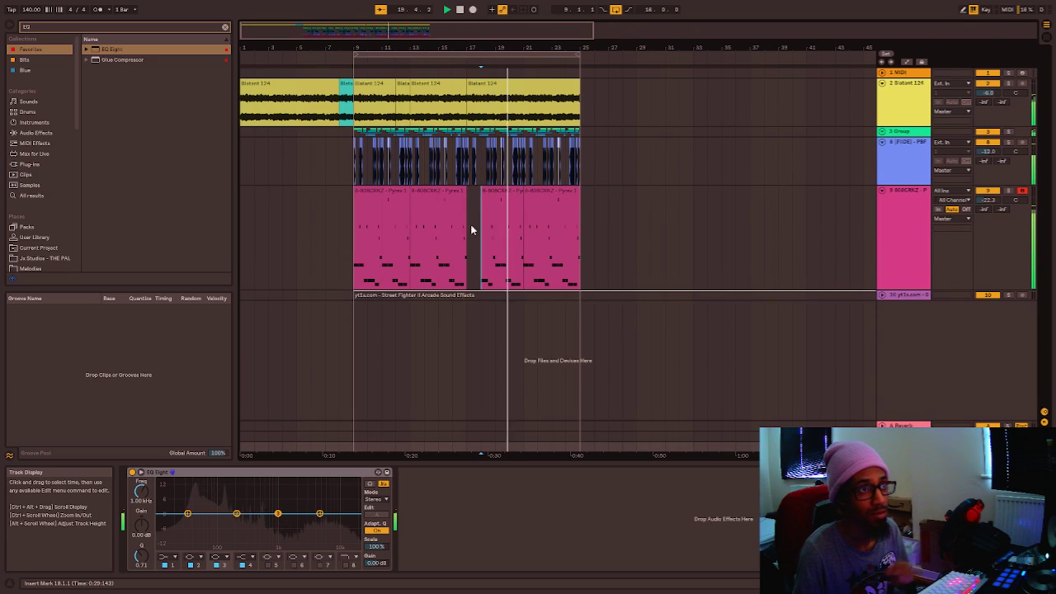
Select the last 808 Pyrex clip and fold the PBF Kick and 808 Pyrex tracks.
left_click(562, 203)
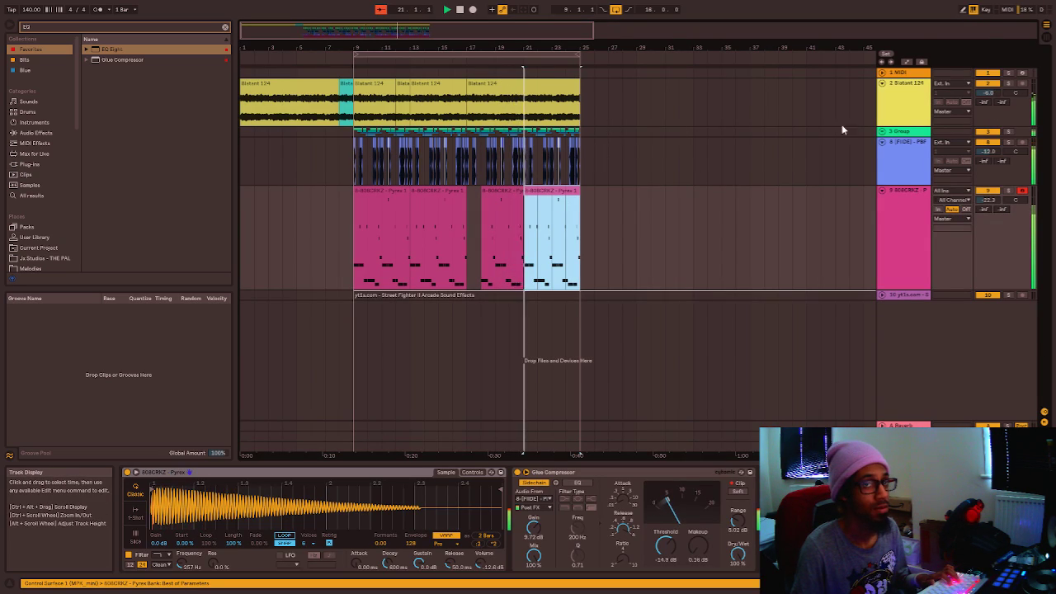
left_click(881, 142)
left_click(882, 154)
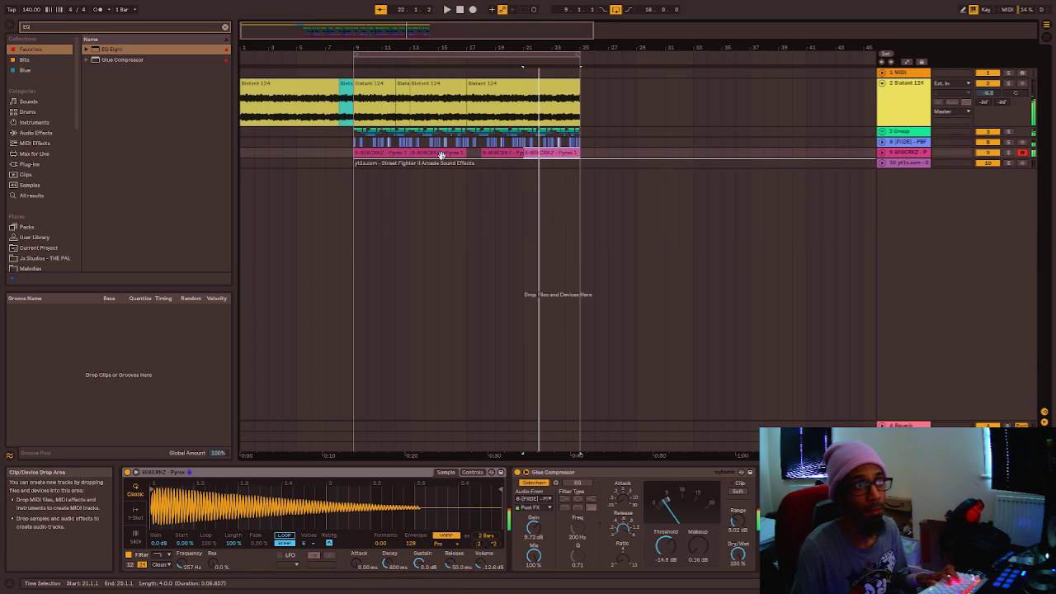
Unfold and fold the Street Fighter sound effects track, select track 2's audio clip at bar 9, and play it briefly.
left_click(882, 163)
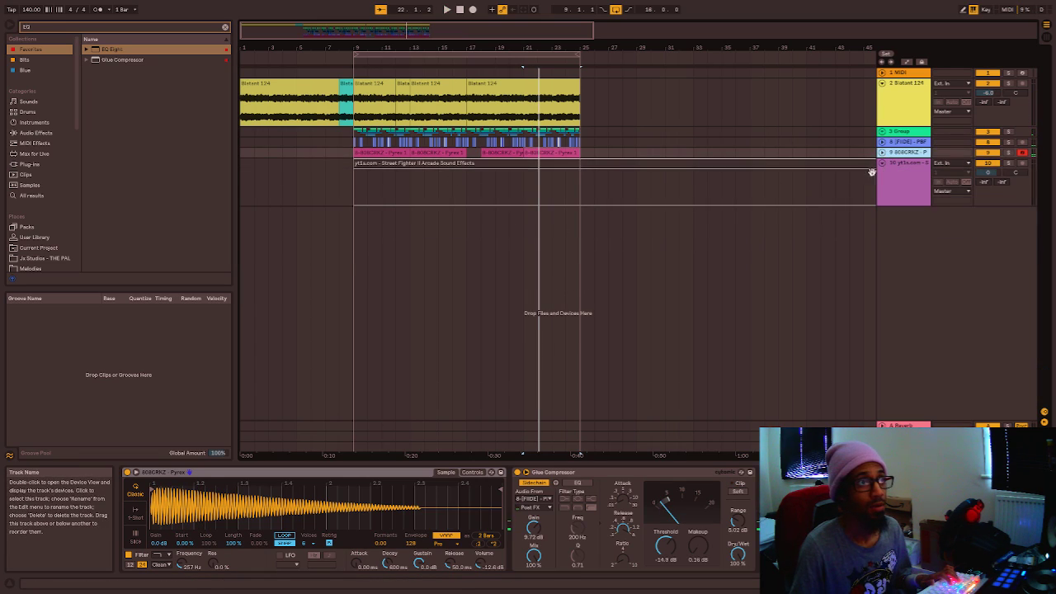
left_click(881, 164)
left_click(513, 92)
left_click(376, 94)
key("space")
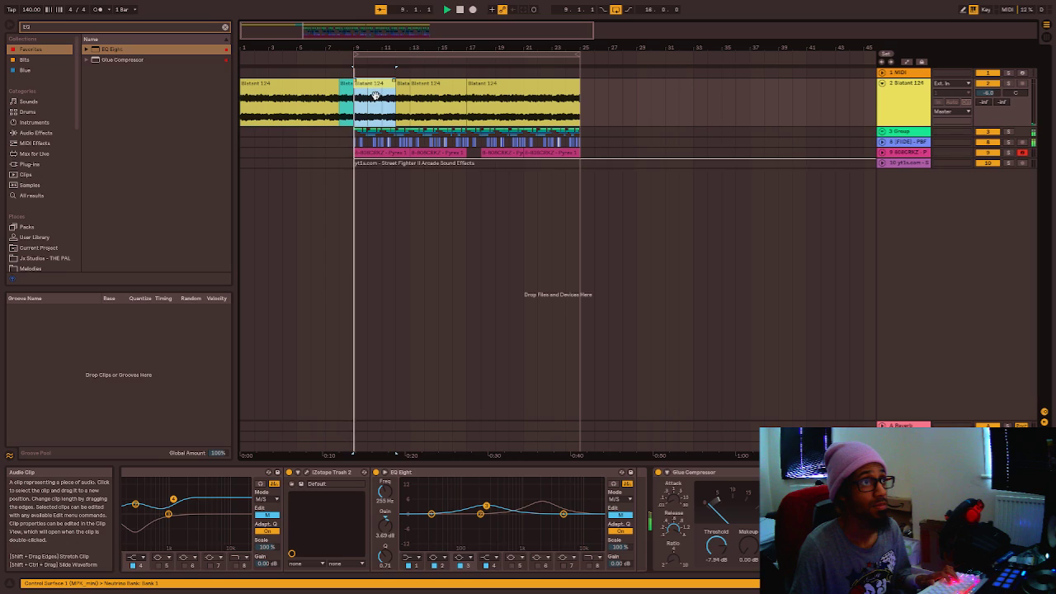
key("space")
Search the browser for PORTAL.
left_click(99, 28)
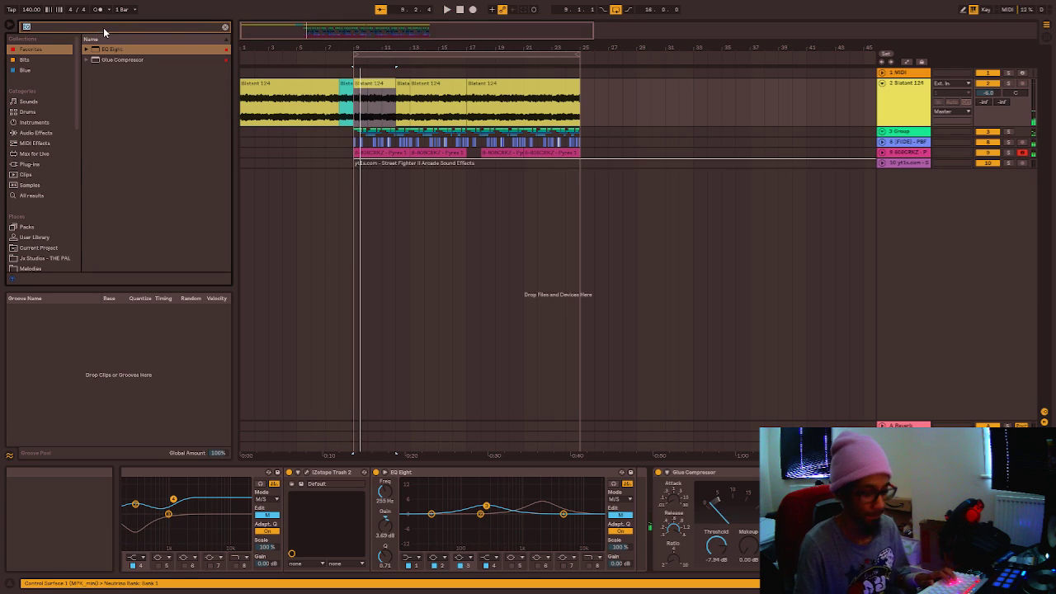
key("BackSpace")
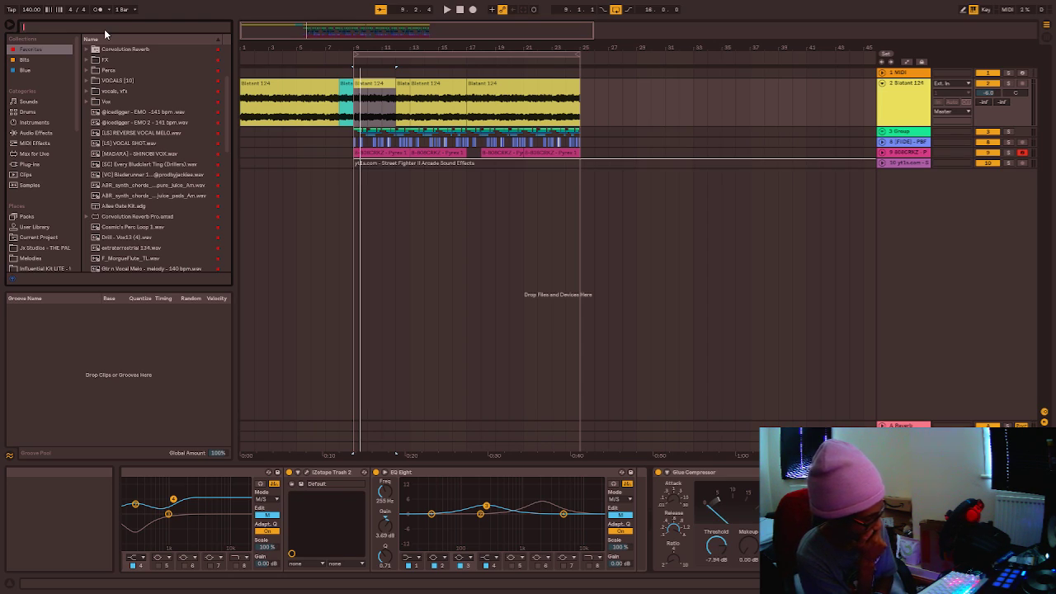
type("PORTAL")
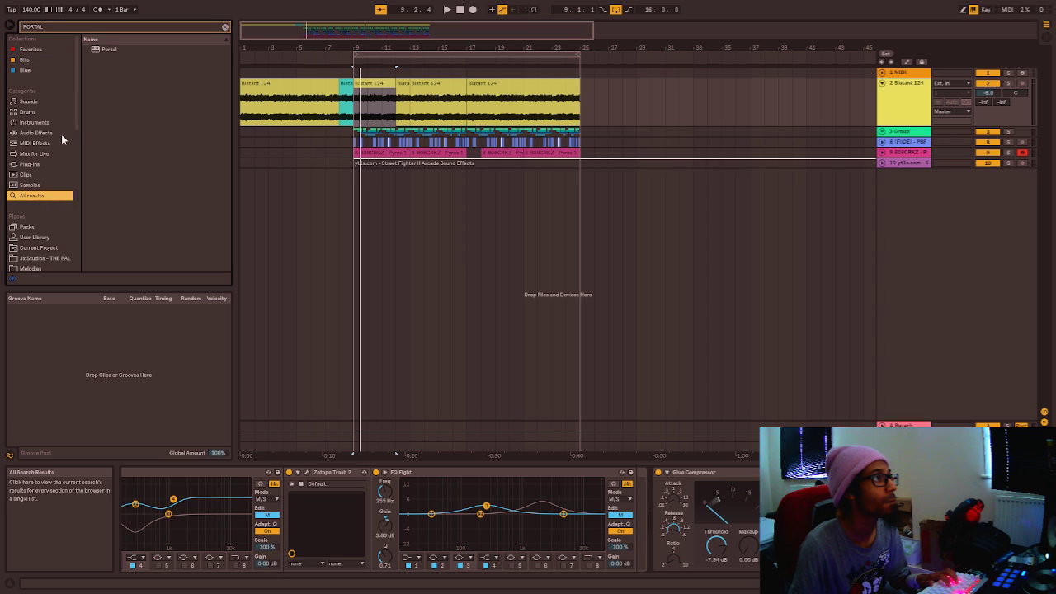
Add a third return track, load Portal onto it, and raise track 2's send C to 0 dB.
left_click(906, 435)
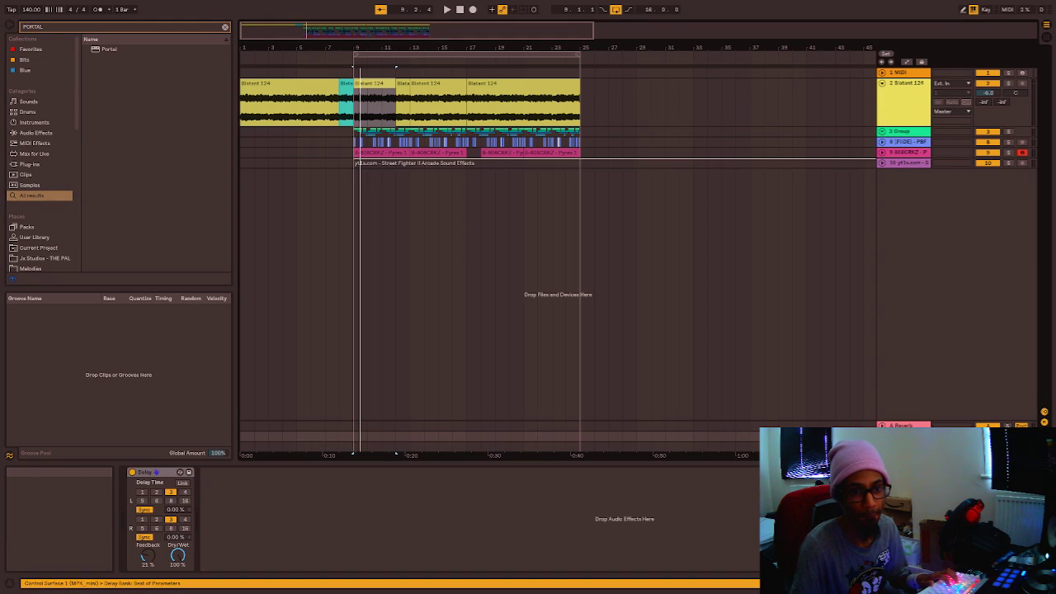
key("ctrl+alt+t")
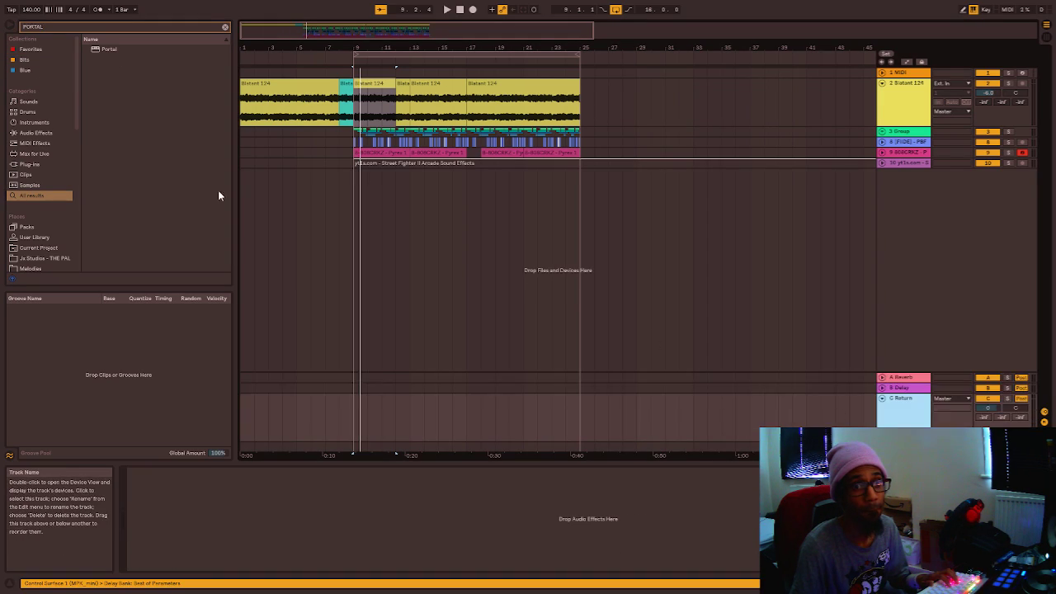
left_click(124, 50)
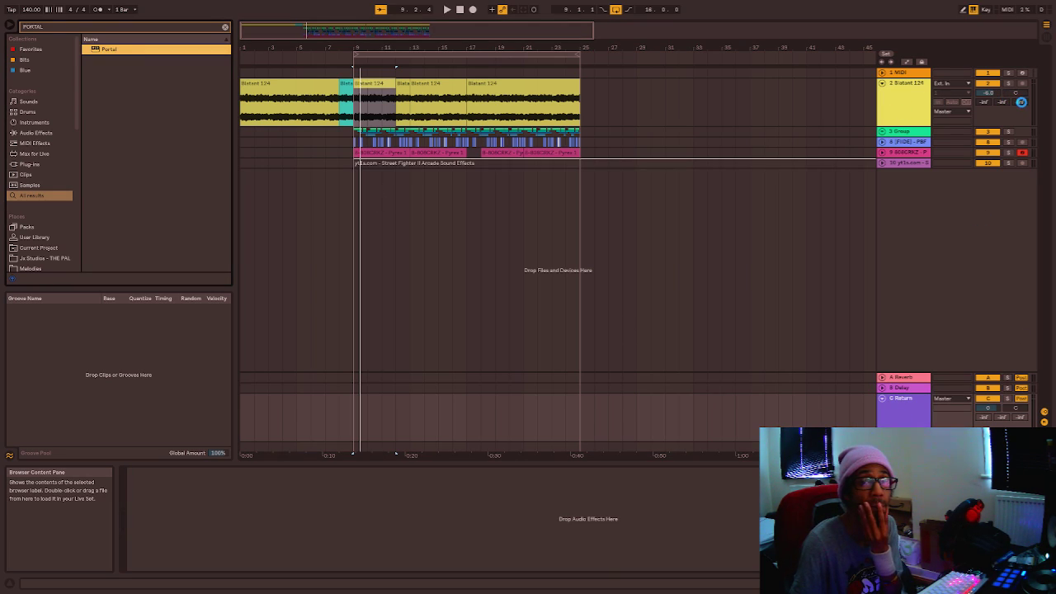
key("Return")
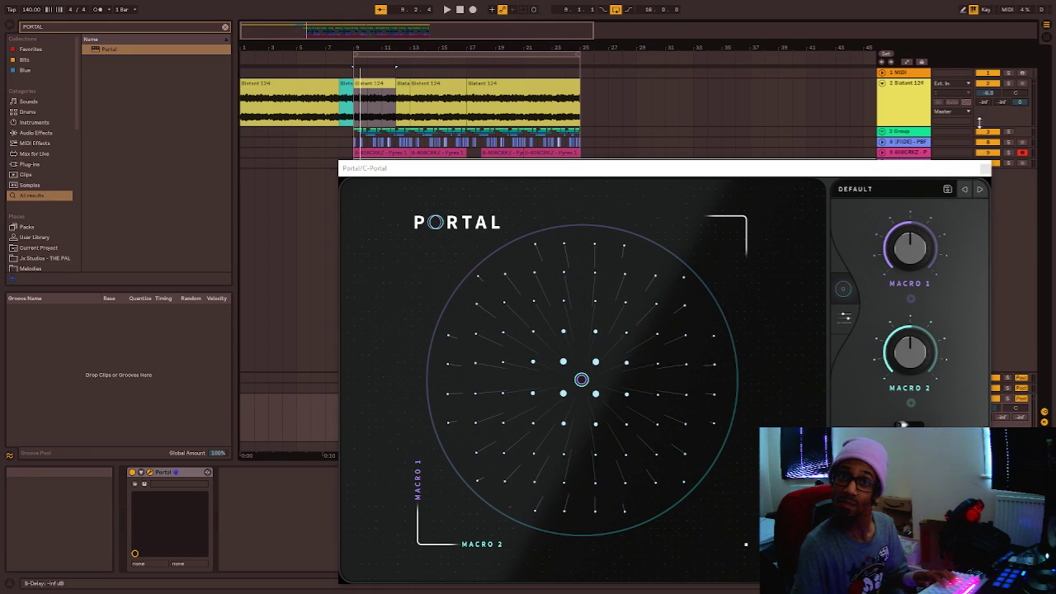
Switch return track C's send mode to Pre and move Portal's XY point toward the lower right during playback.
key("space")
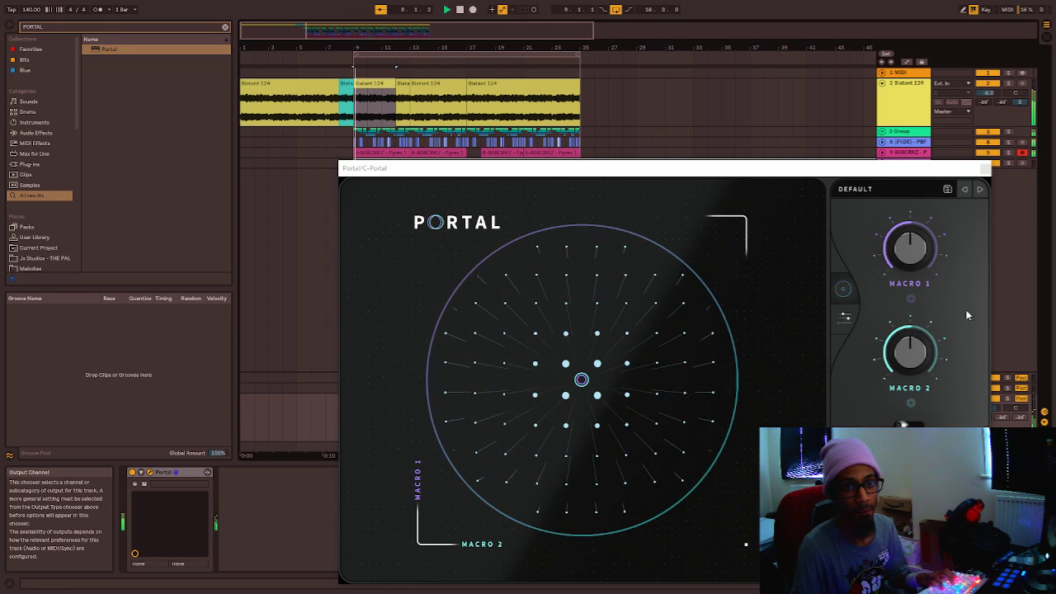
left_click(1022, 399)
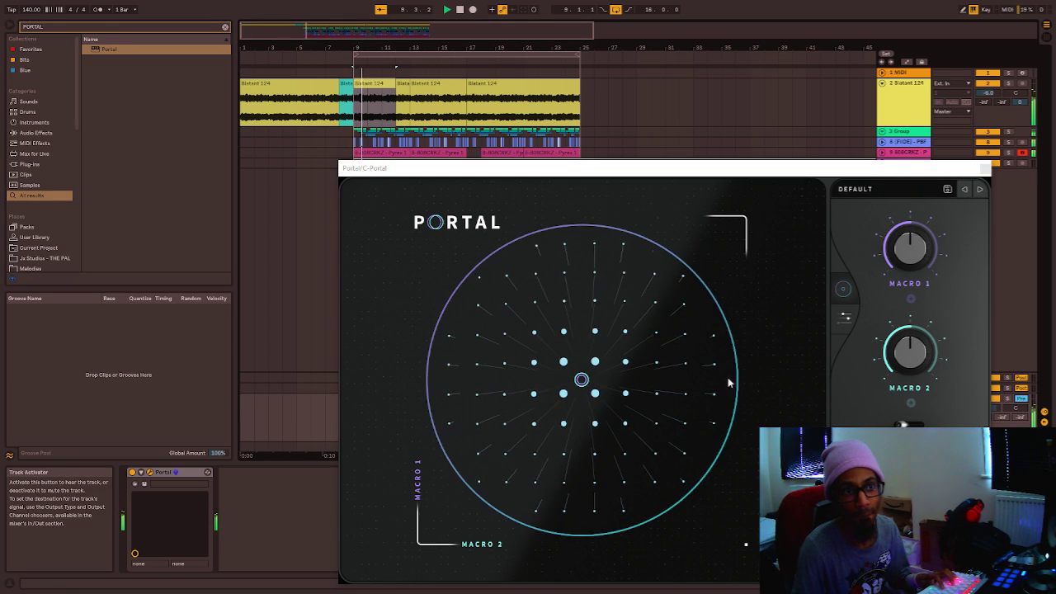
left_click_drag(584, 378, 677, 406)
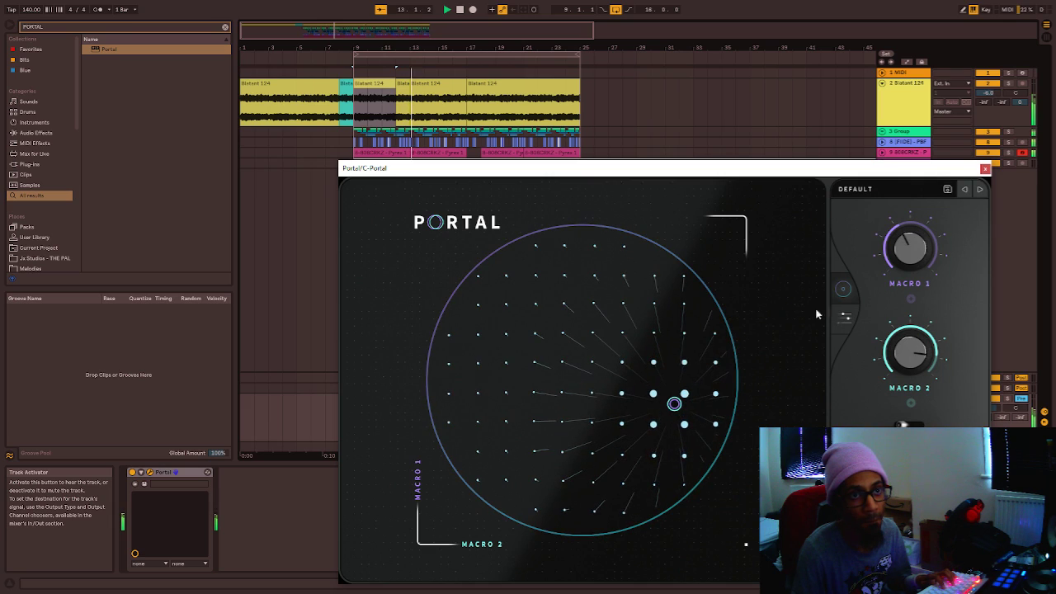
left_click(843, 318)
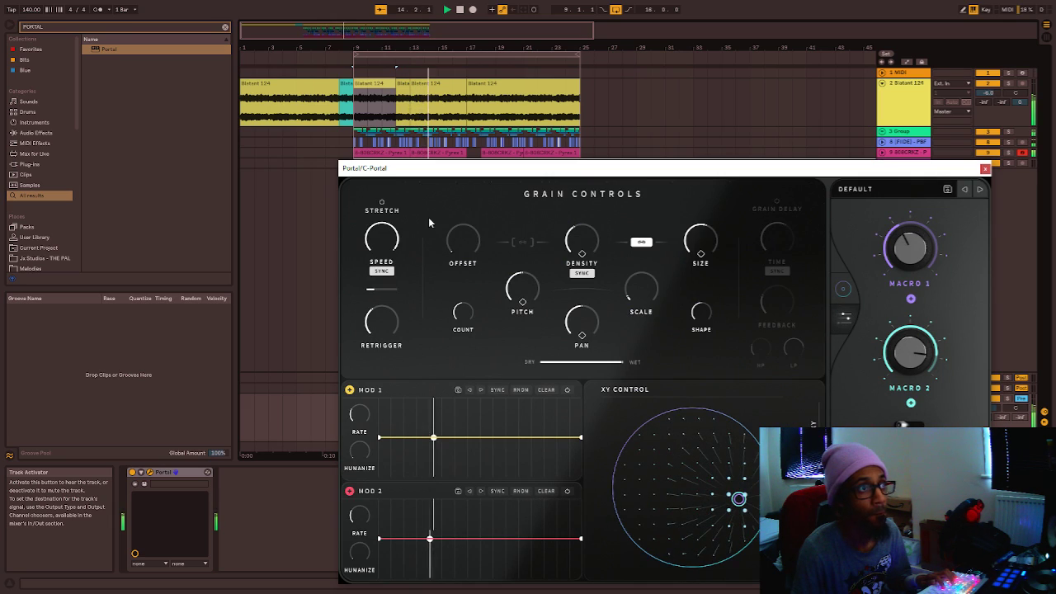
left_click(846, 289)
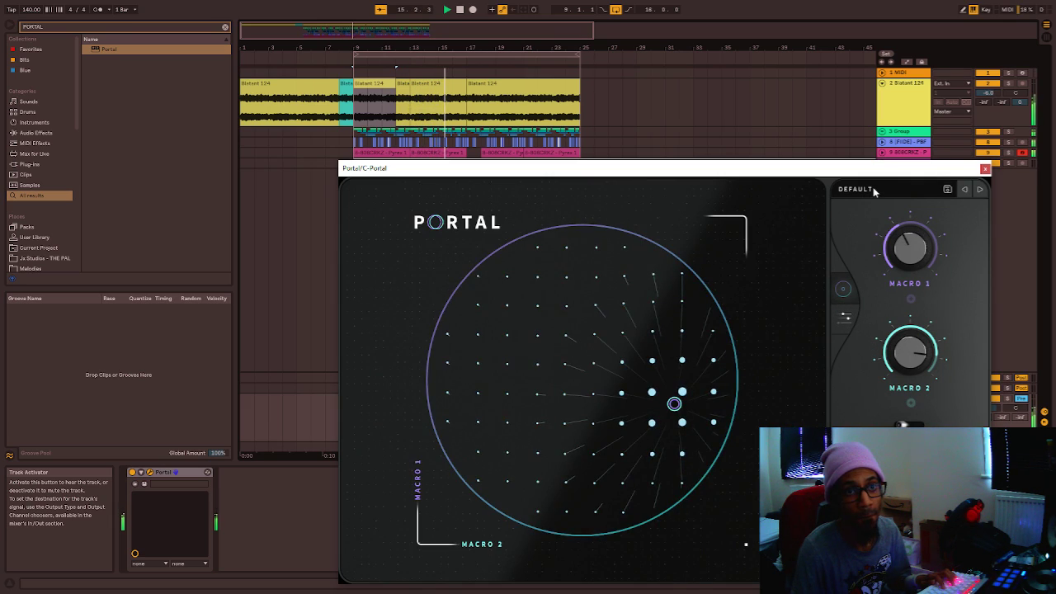
Audition Portal presets from the Stretch & Smear bank, including Time Suspension and Particle Reduction.
left_click(873, 191)
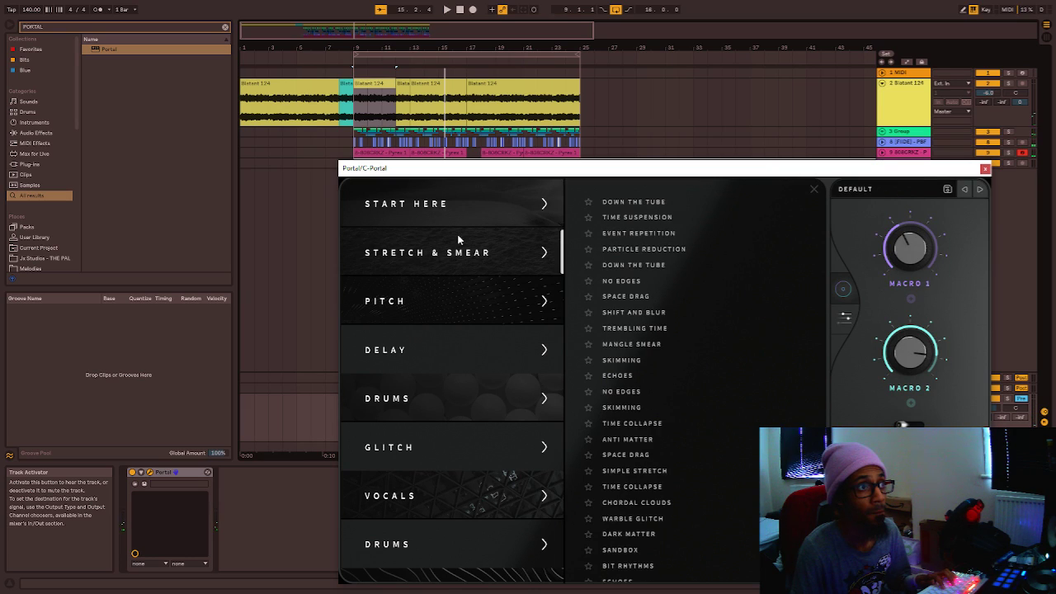
left_click(627, 217)
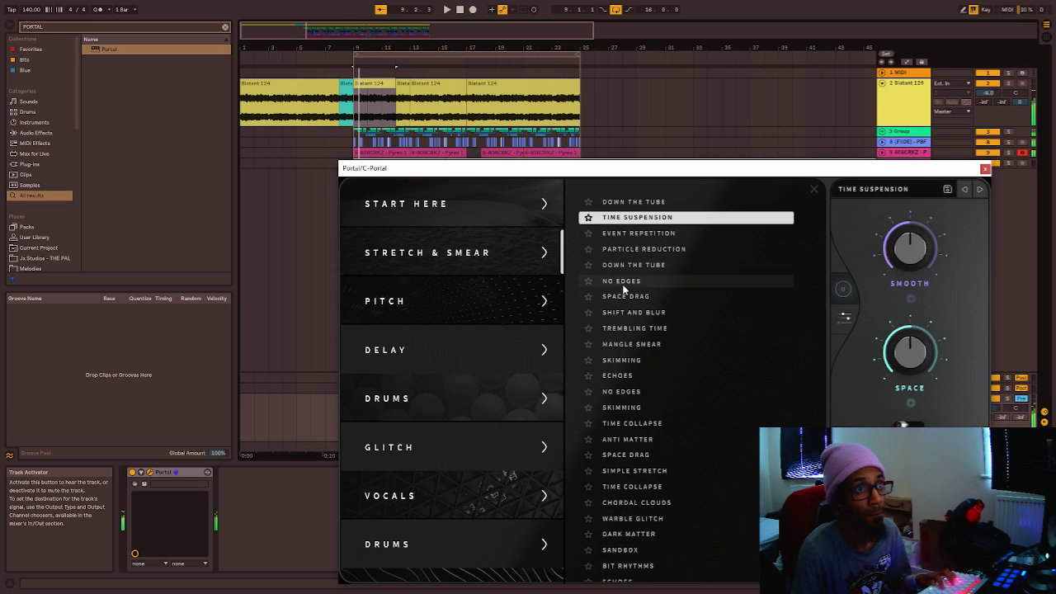
left_click(623, 281)
key("space")
left_click(634, 248)
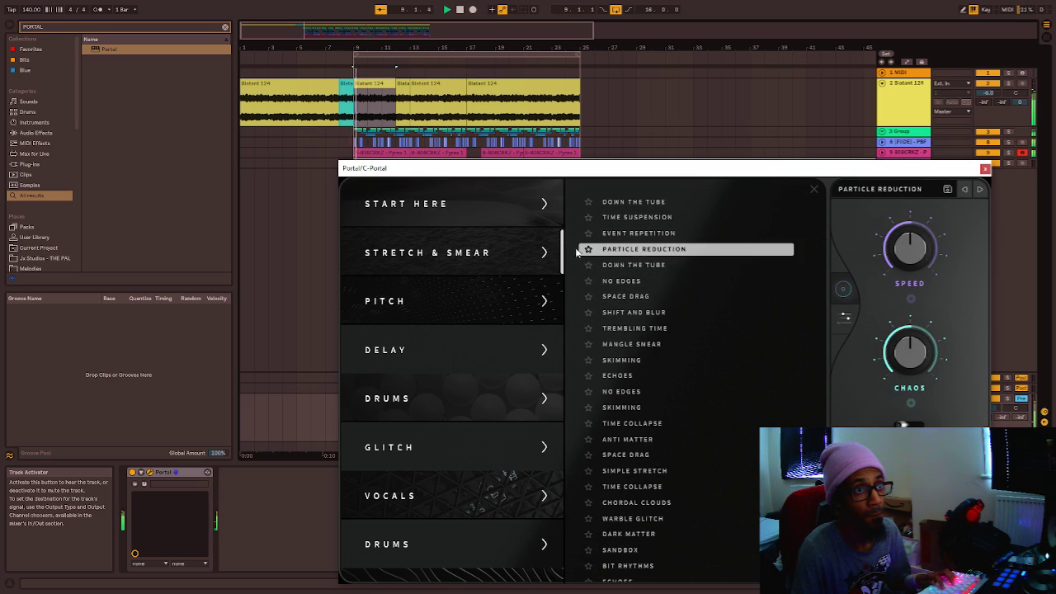
Audition presets in Portal's Start Here bank, load Glaciers, and close the plug-in window.
left_click(474, 206)
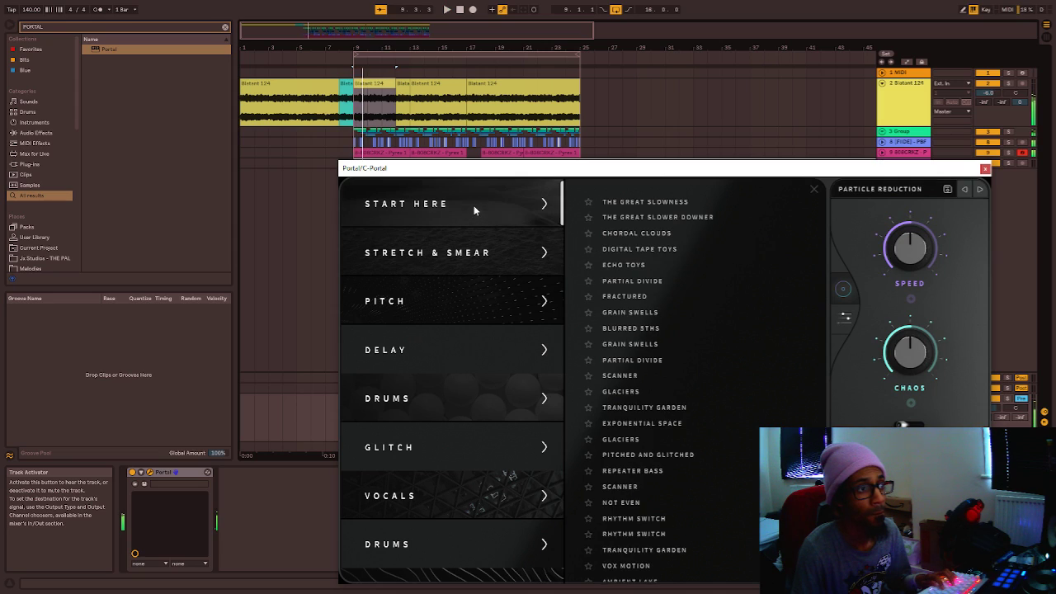
left_click(617, 378)
key("space")
left_click(631, 393)
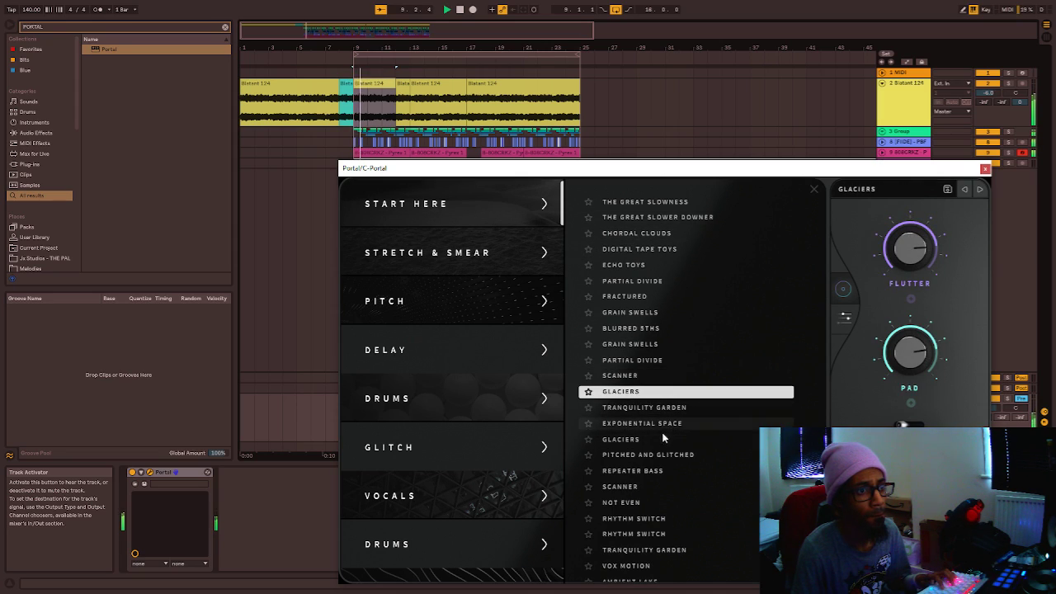
left_click(649, 408)
left_click(642, 423)
left_click(653, 440)
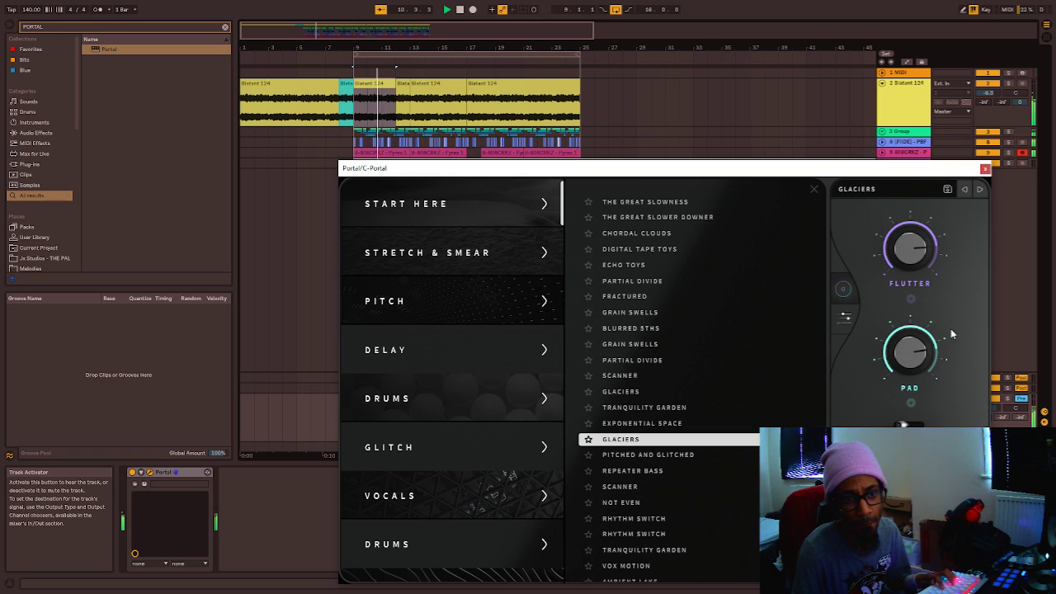
left_click(985, 170)
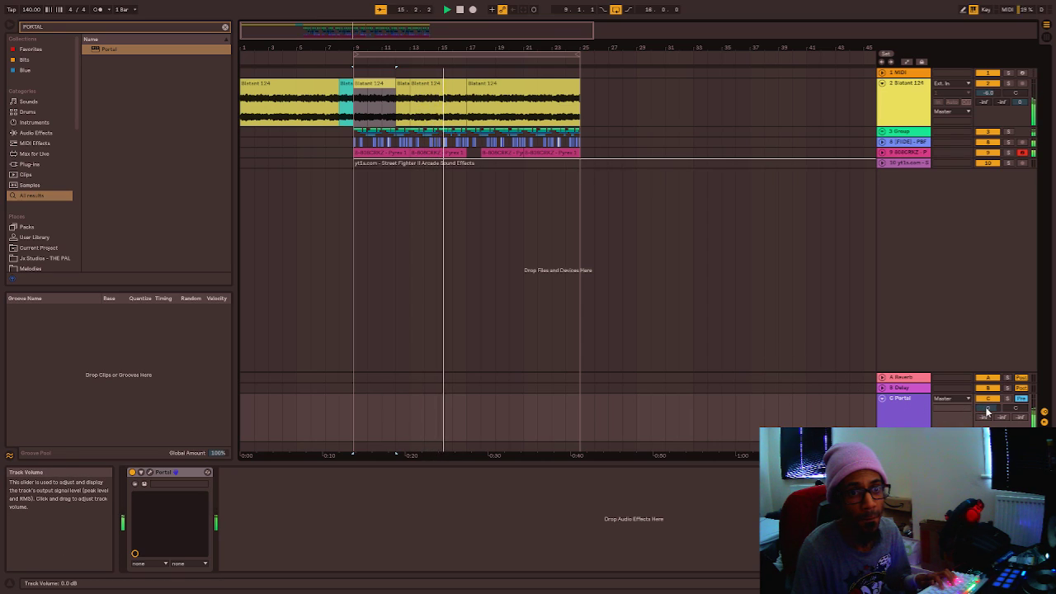
Try the Portal return track's volume at -6.9 dB and restore it to 0 dB.
left_click_drag(987, 410, 988, 418)
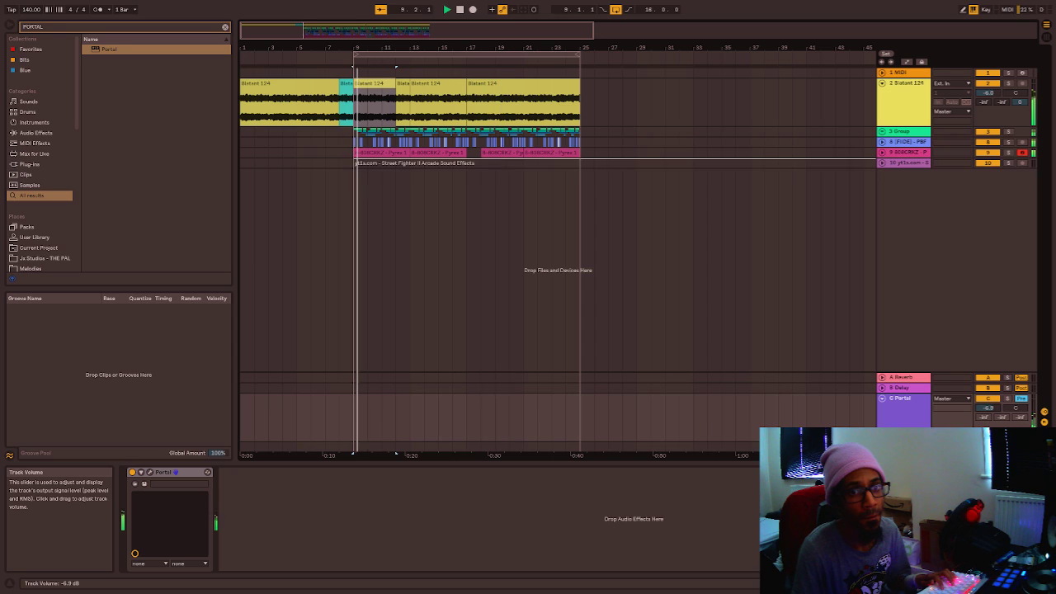
left_click_drag(988, 419, 984, 408)
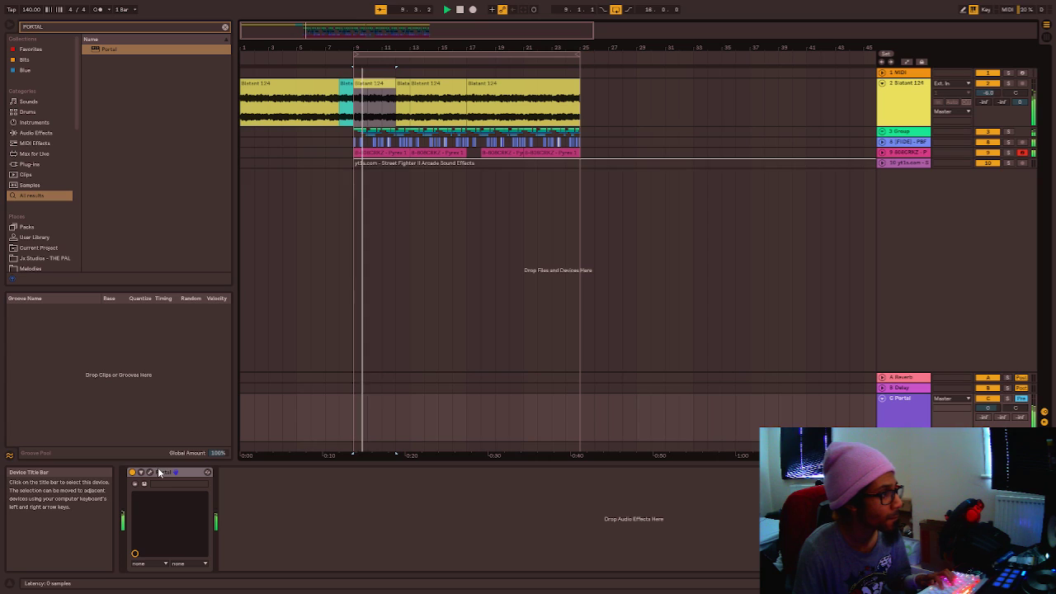
Open Portal's grain controls and raise the start point of the Mod 1 curve to about mid height.
key("space")
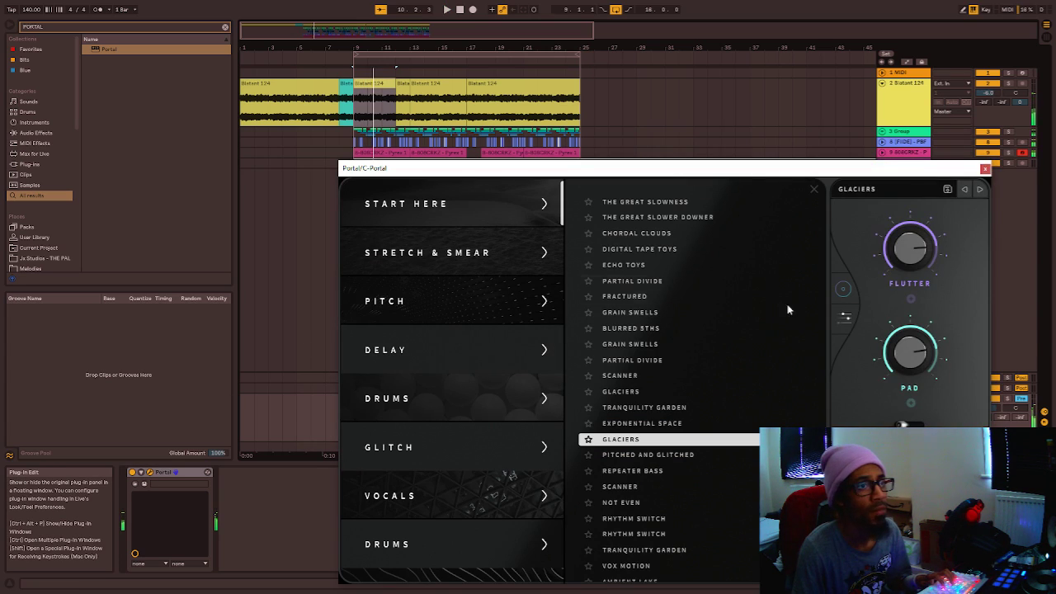
left_click(845, 318)
key("space")
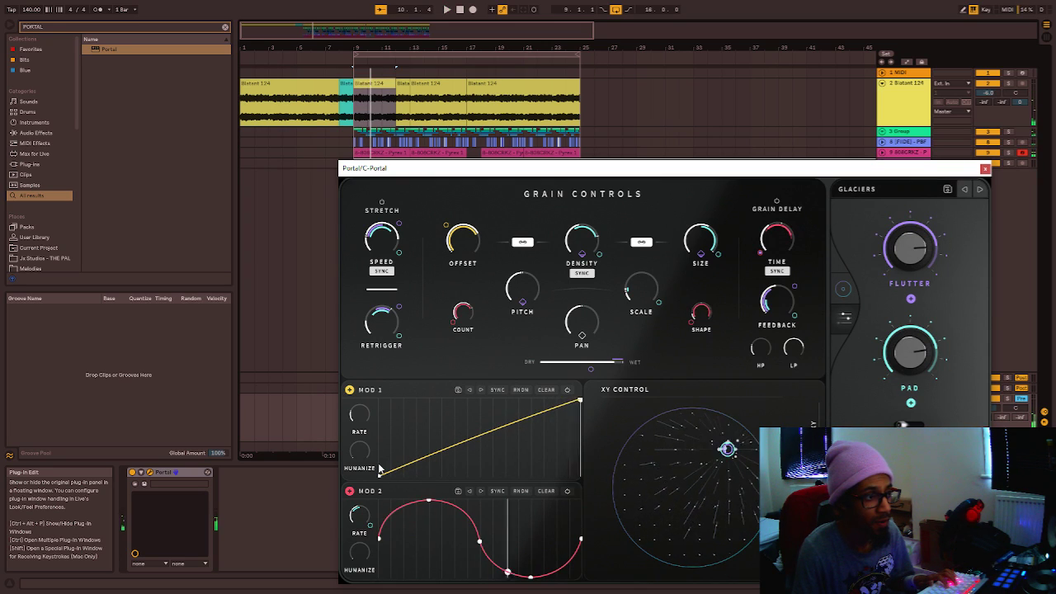
left_click_drag(378, 476, 385, 435)
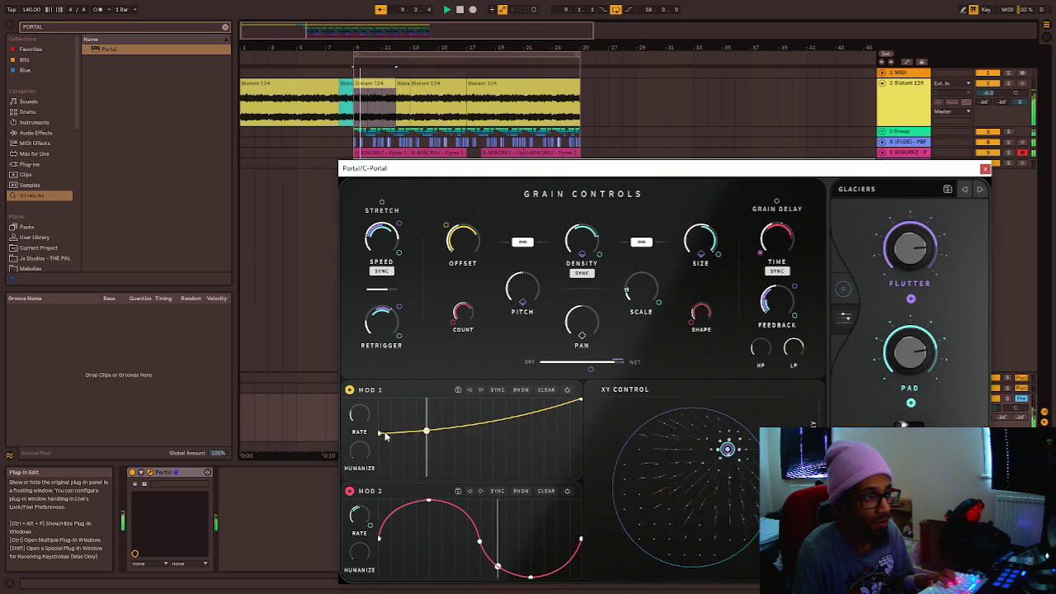
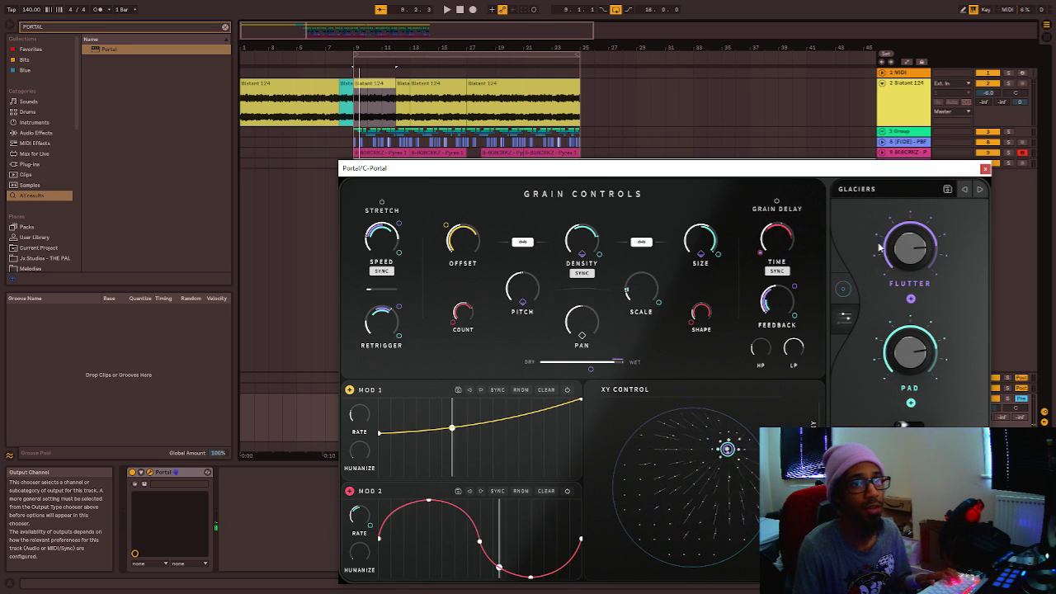
Audition Clustervox, Spreadable and Harmonic Tracer from Portal's Vocals bank, and load the Vocal Fumbler preset.
left_click(843, 288)
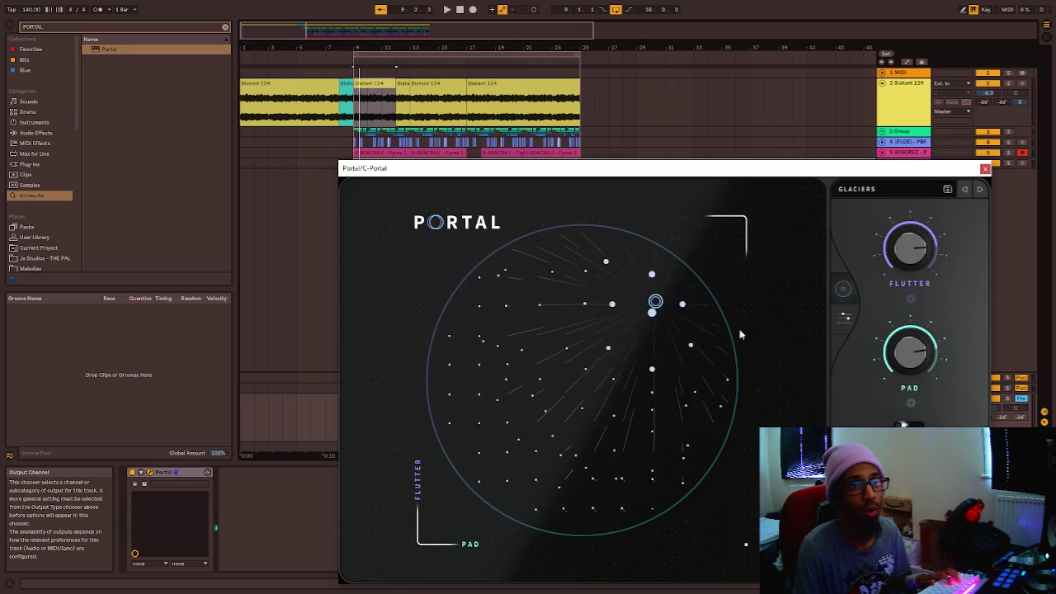
left_click(904, 189)
scroll(652, 413, "down", 10)
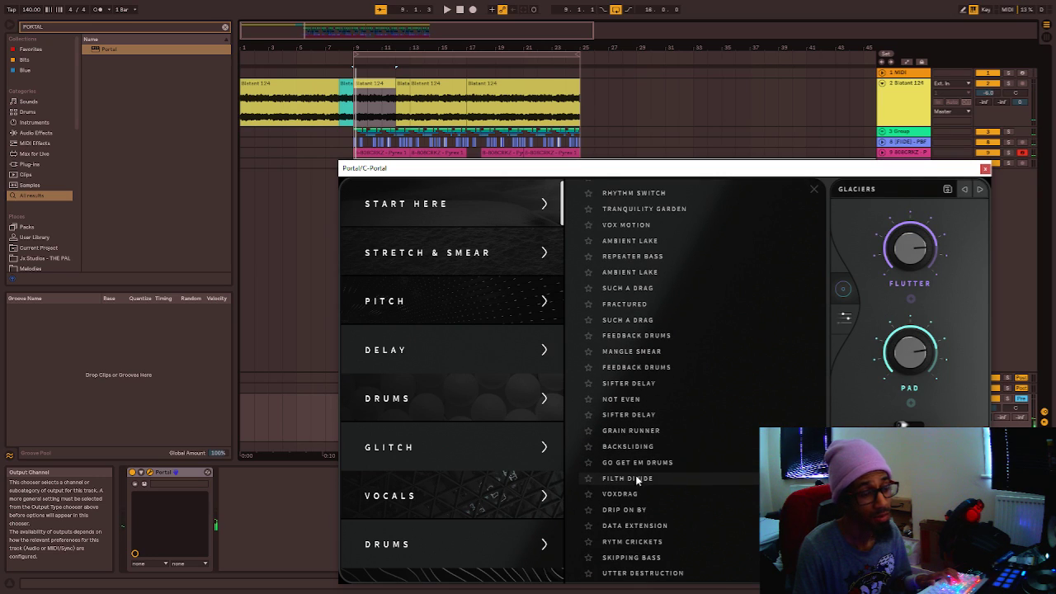
left_click(433, 517)
left_click(637, 267)
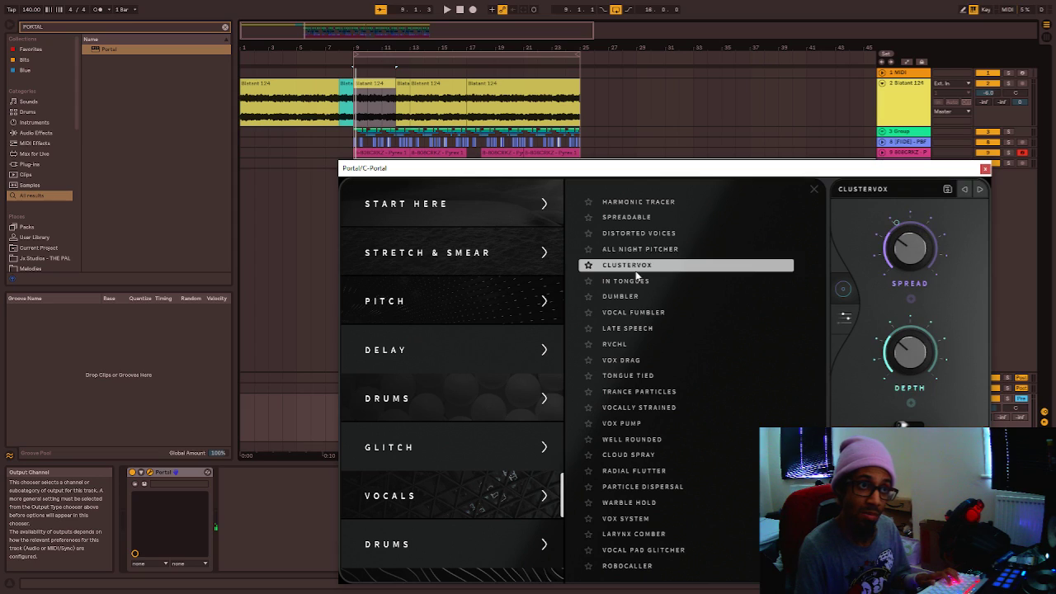
left_click(636, 217)
left_click(634, 202)
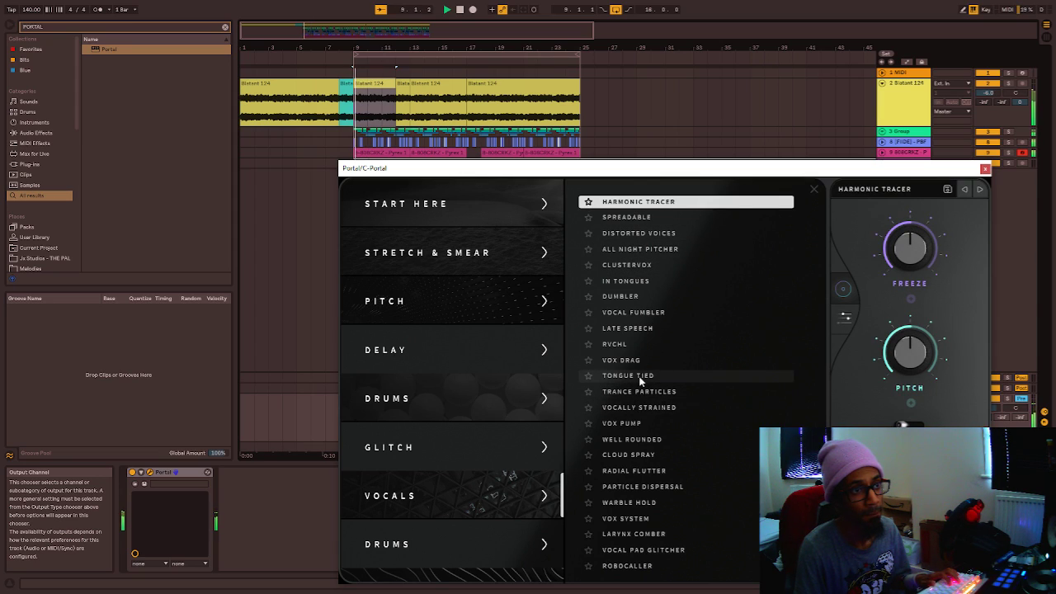
left_click(635, 312)
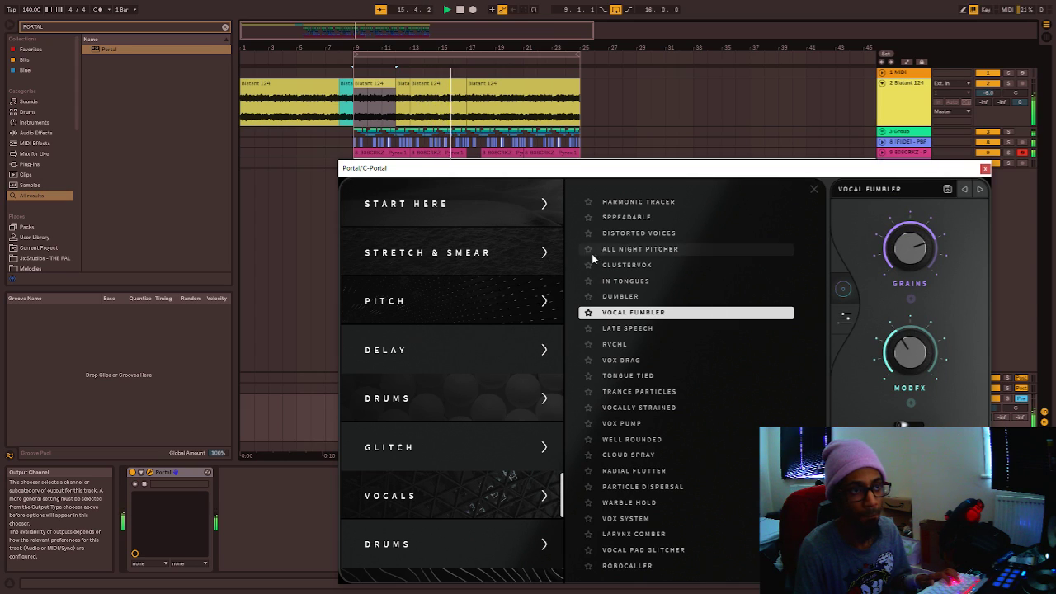
Shift the end of Mod 1's second plateau and the following peak slightly earlier in Portal's grain controls.
left_click(844, 320)
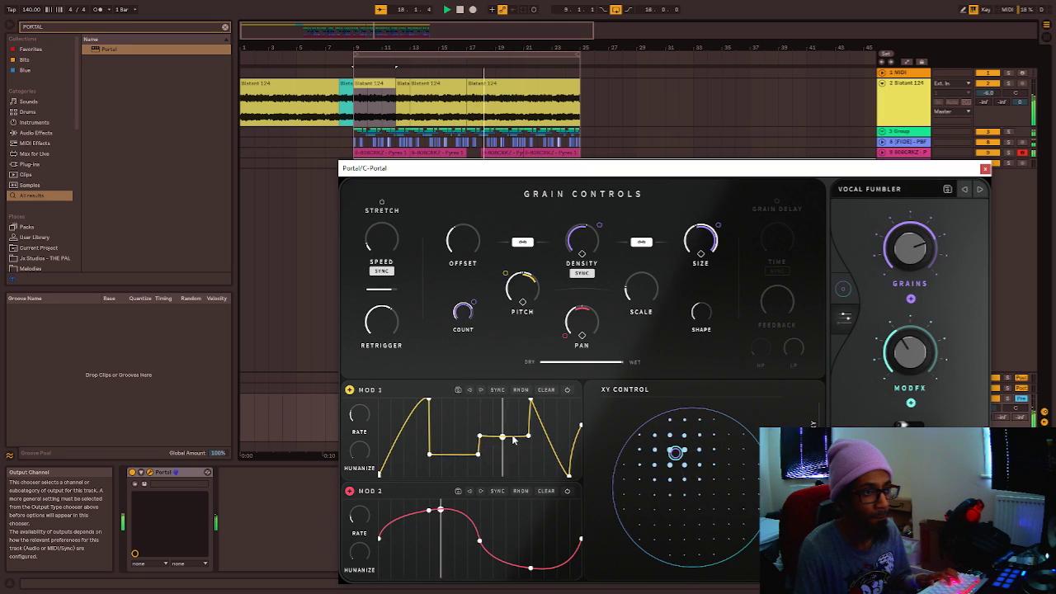
left_click_drag(528, 437, 520, 439)
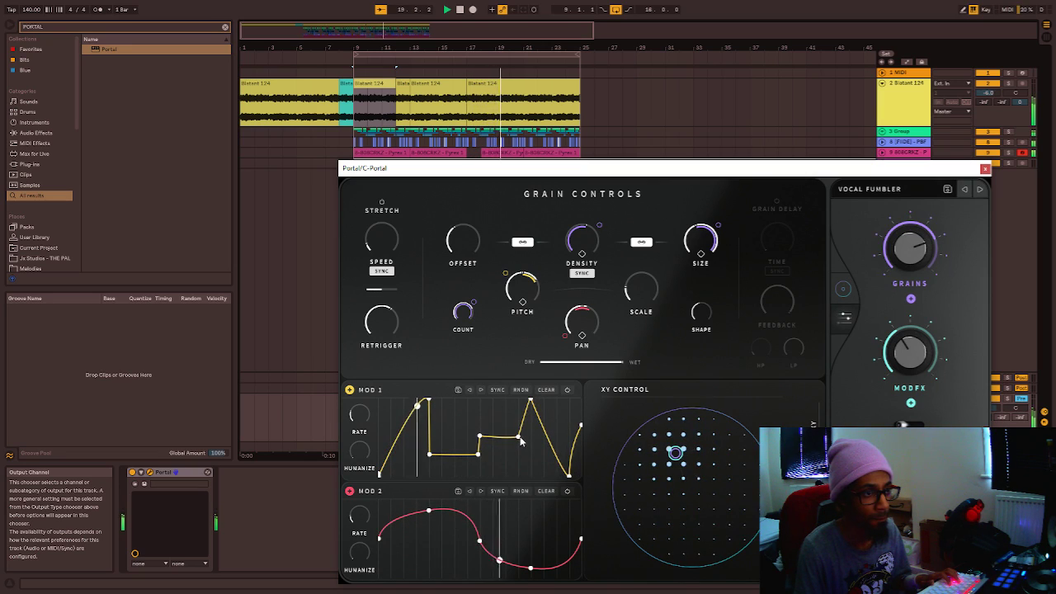
left_click_drag(529, 402, 519, 402)
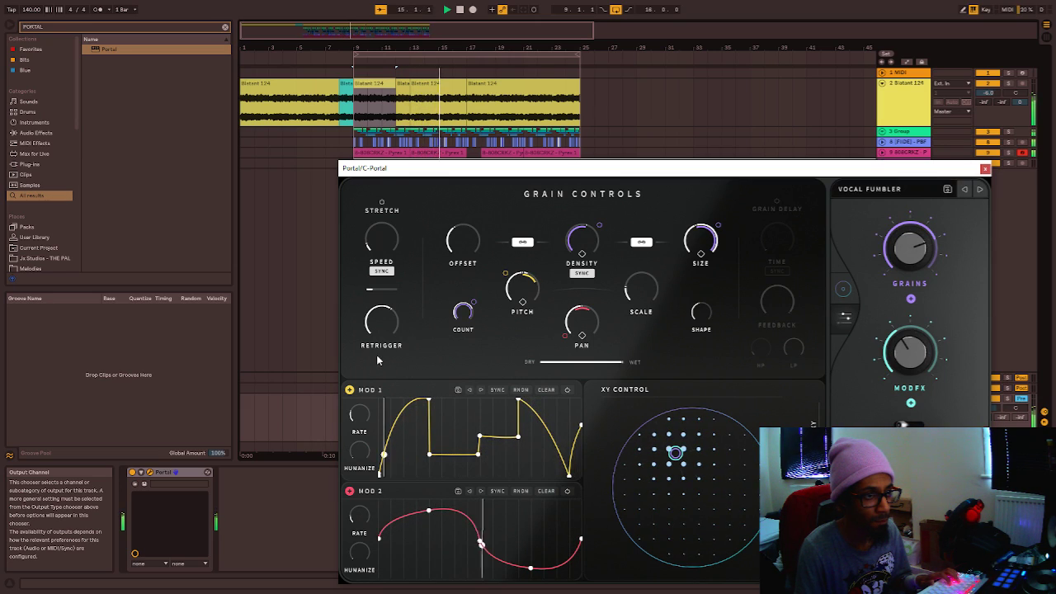
Drop Mod 1's end point to the bottom, reshape its plateaus into slopes and peaks, lower Portal's Grains and raise ModFX.
left_click_drag(581, 425, 581, 435)
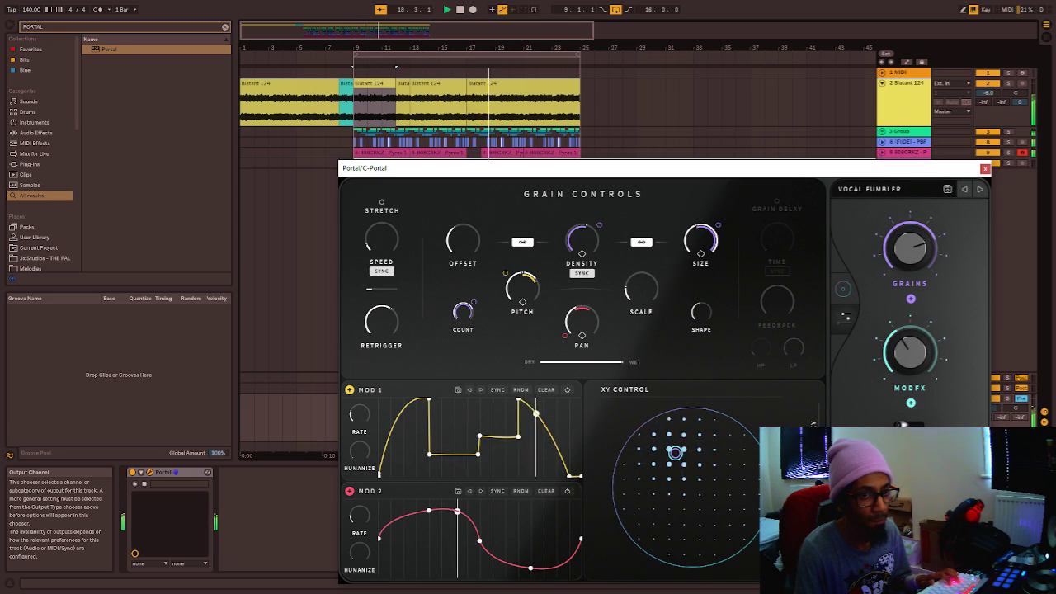
left_click_drag(912, 351, 911, 322)
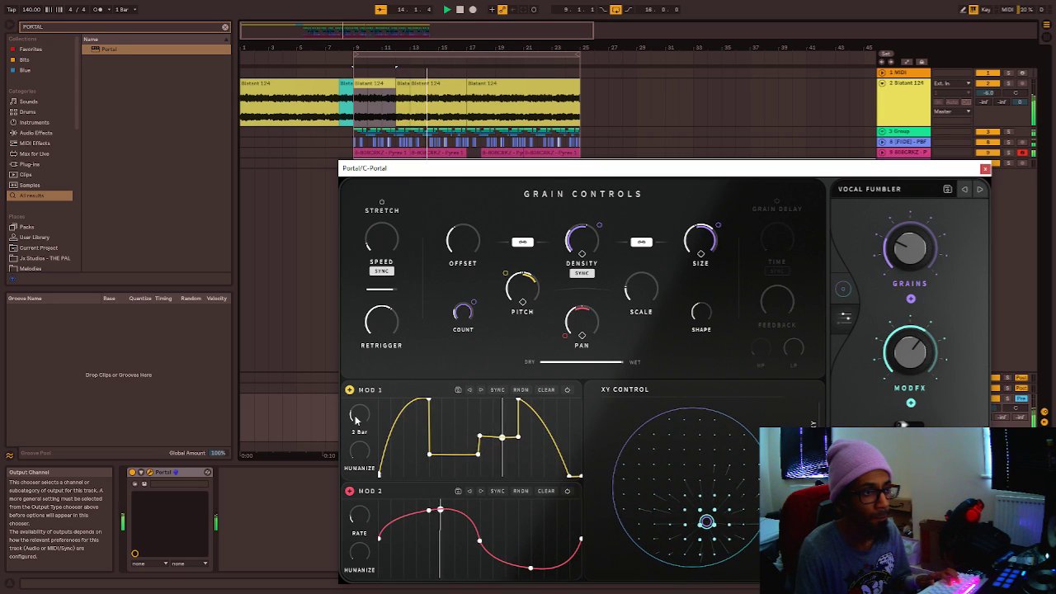
left_click_drag(361, 452, 393, 333)
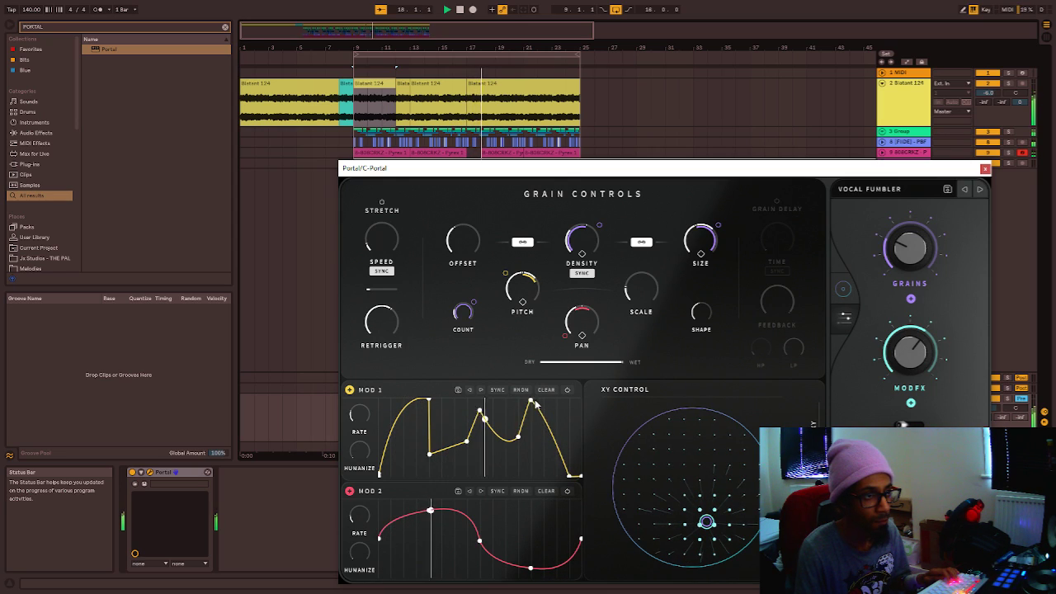
left_click_drag(529, 405, 530, 403)
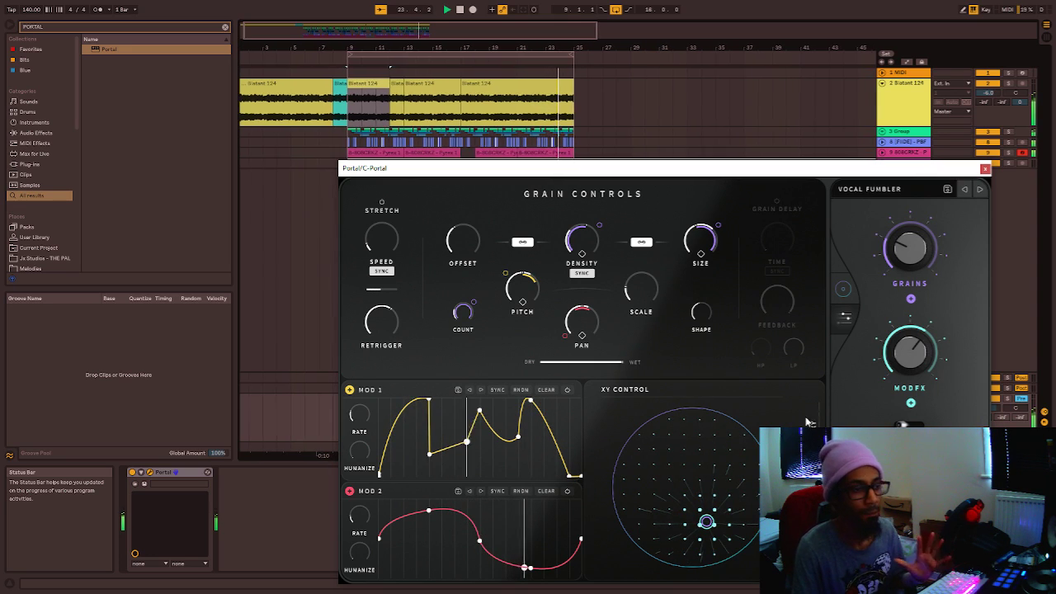
left_click(985, 169)
Find the Subtle Stereo preset, add it after Portal on the return track, and set its rate to 2.12 Hz and shape to 66.7%.
double_click(71, 26)
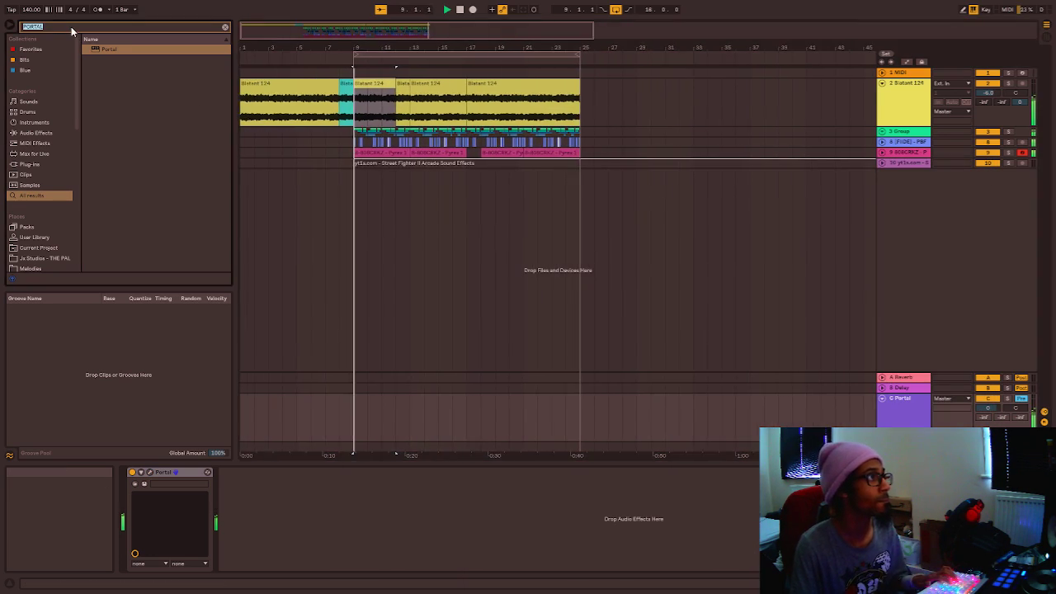
type("STERO")
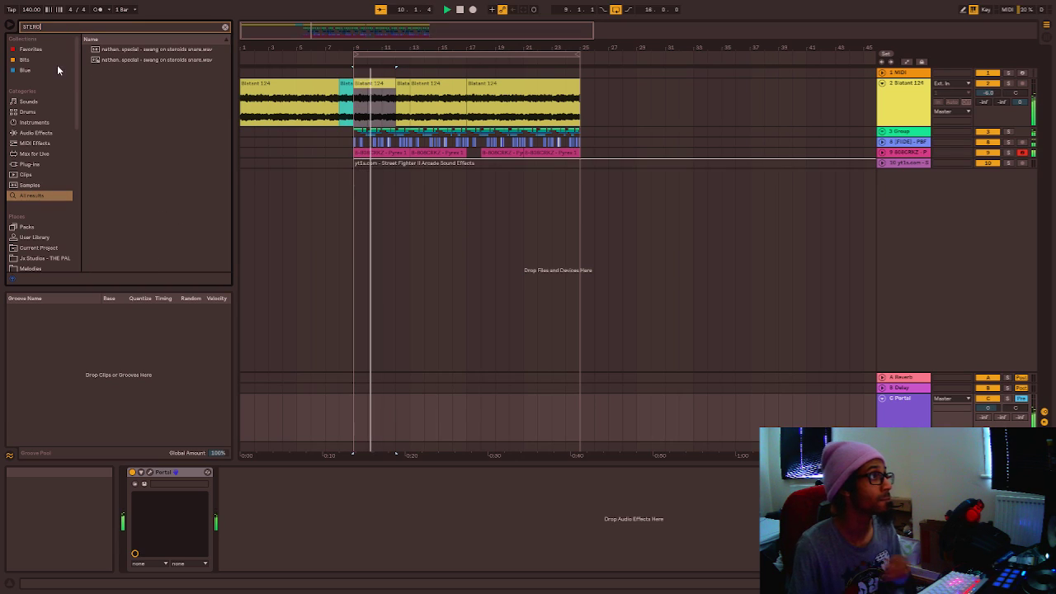
left_click(43, 49)
double_click(54, 27)
type("SUBTLE")
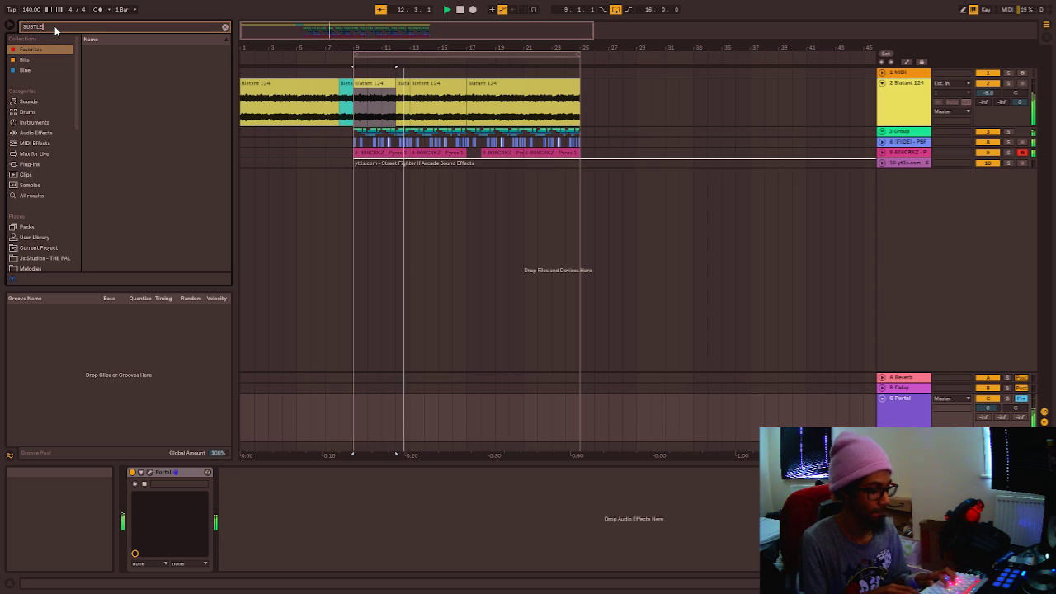
type(" STEREO")
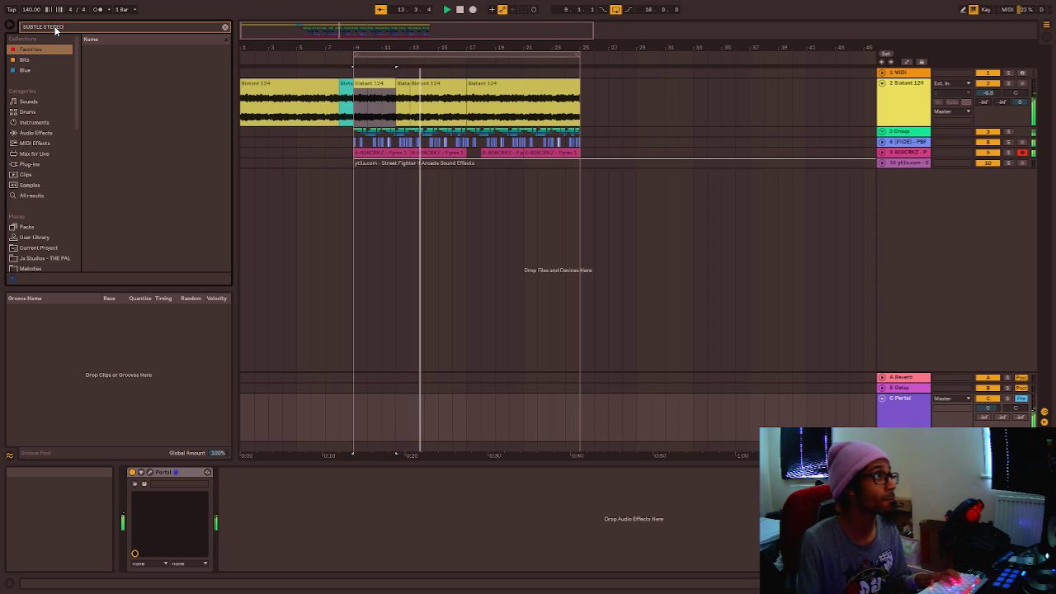
left_click(24, 196)
left_click_drag(293, 460, 273, 503)
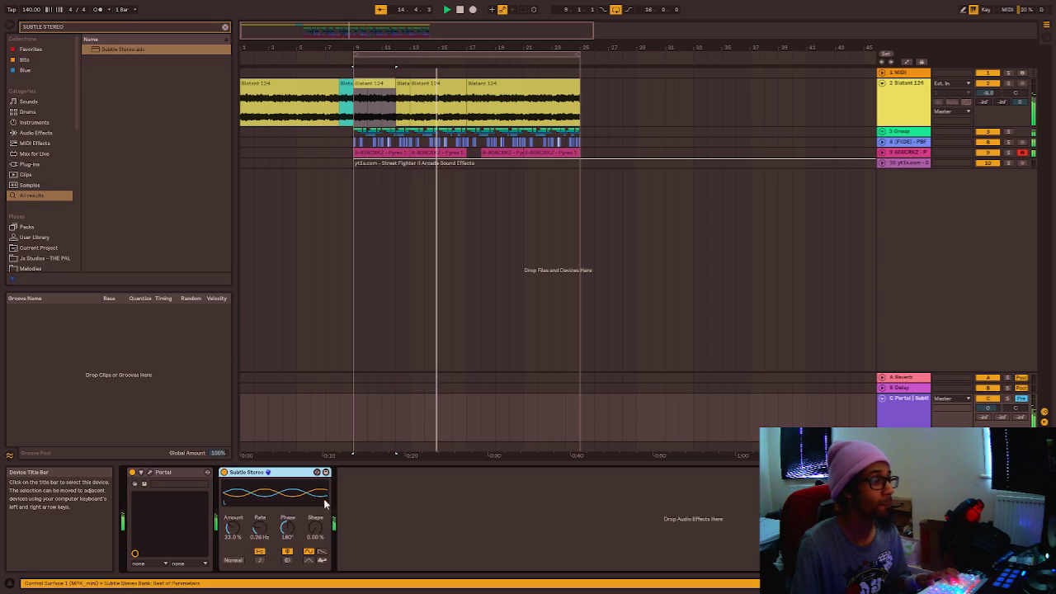
left_click_drag(312, 535, 260, 495)
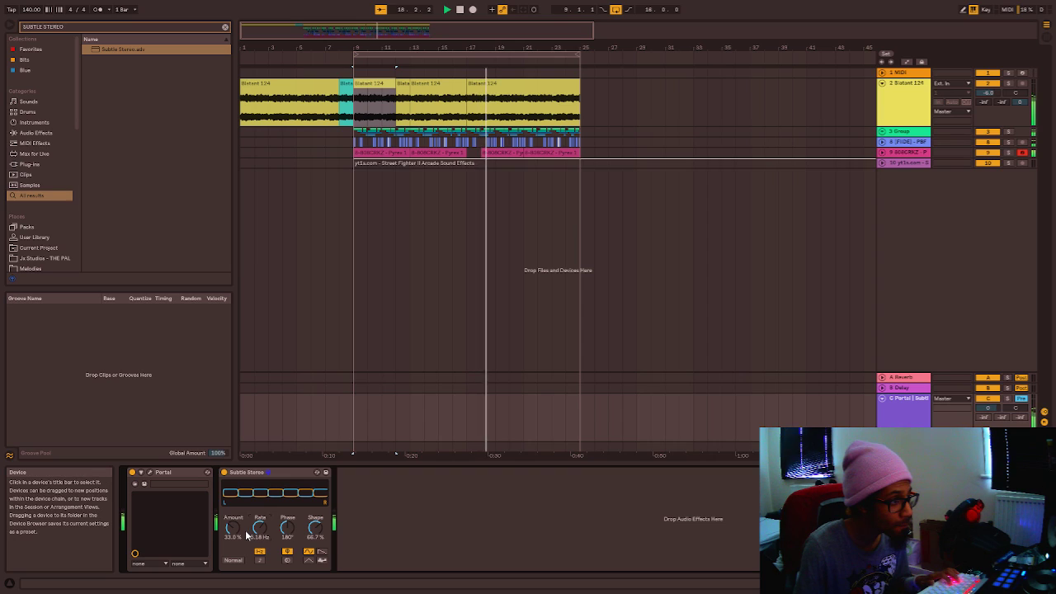
left_click_drag(260, 528, 260, 546)
Find the Mono preset, add it after Subtle Stereo and set its width to 157%.
left_click(71, 31)
type("MONO")
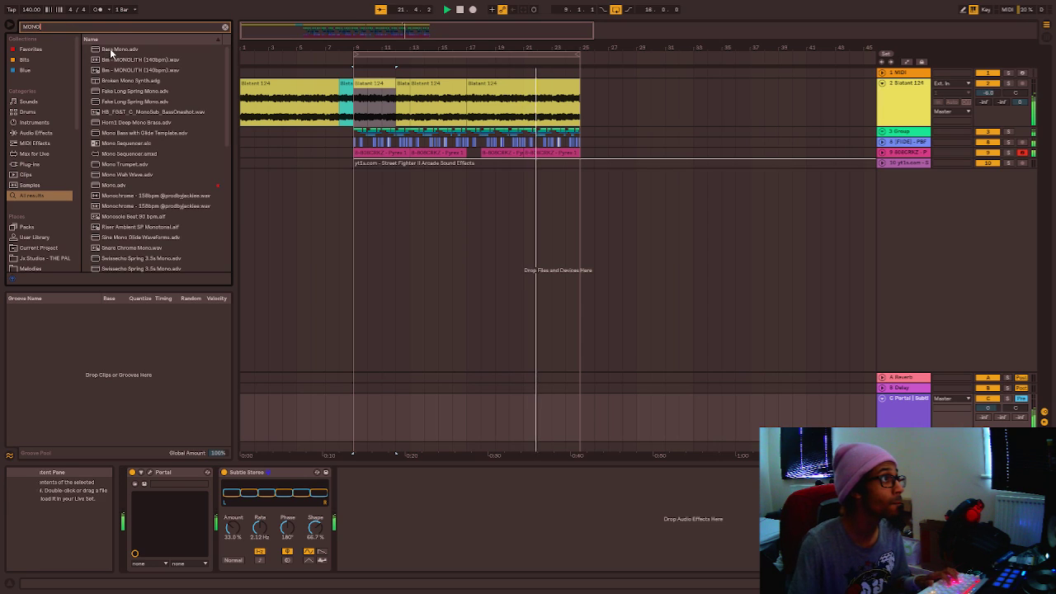
left_click_drag(113, 184, 413, 471)
left_click_drag(356, 526, 356, 496)
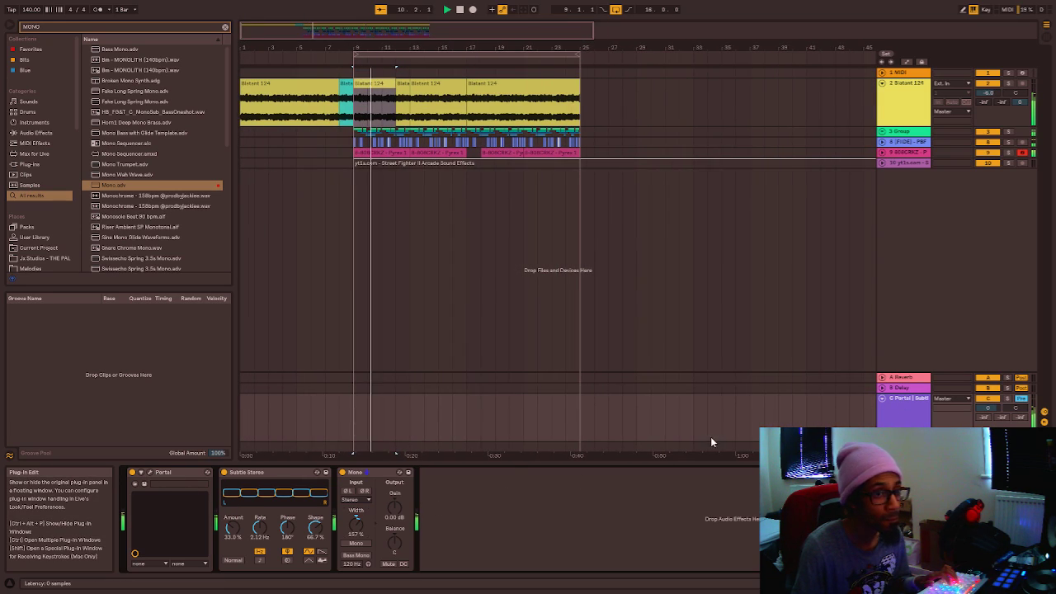
Check Portal's grain controls once more and lower the Portal return track's volume to -12.0 dB.
key("ctrl+alt+p")
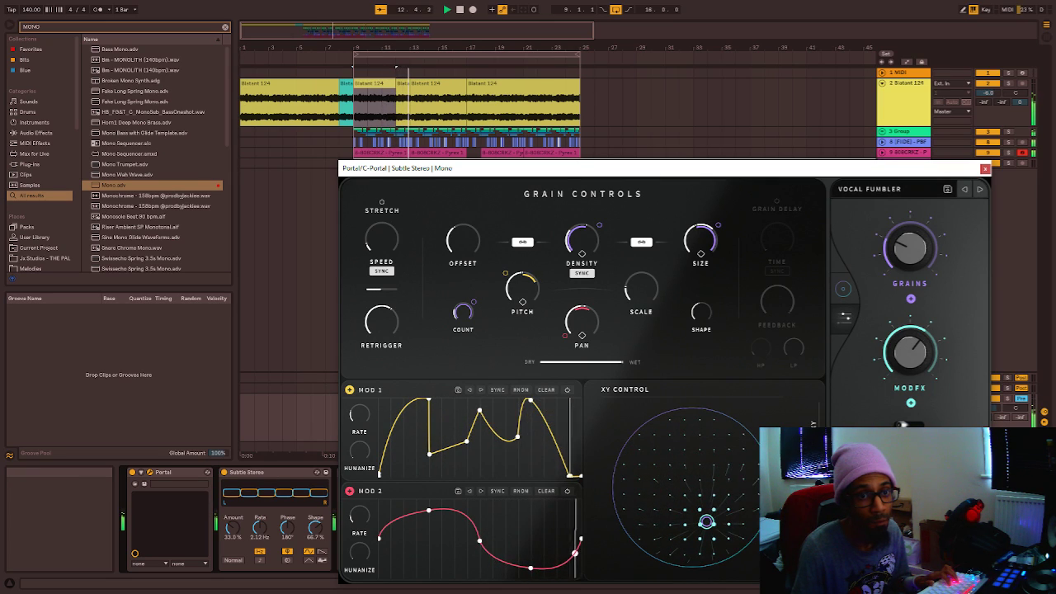
left_click(985, 168)
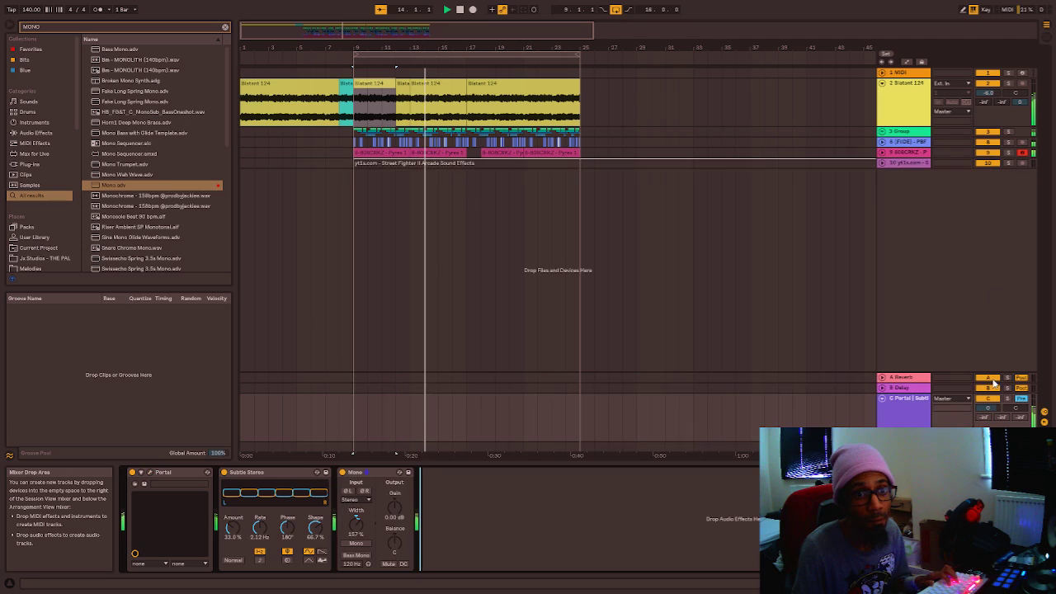
left_click_drag(988, 408, 988, 404)
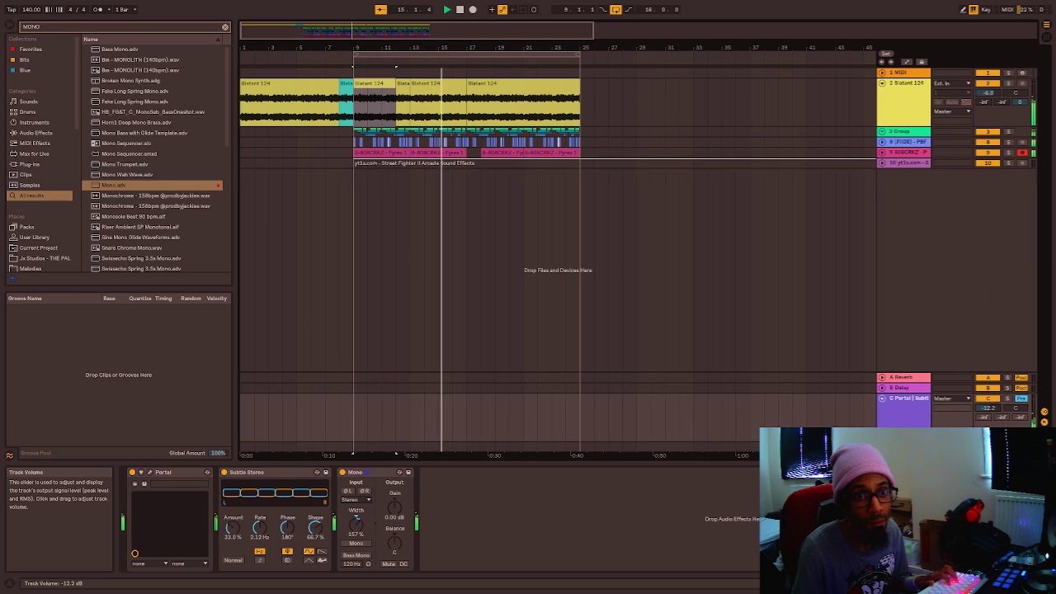
left_click(519, 487)
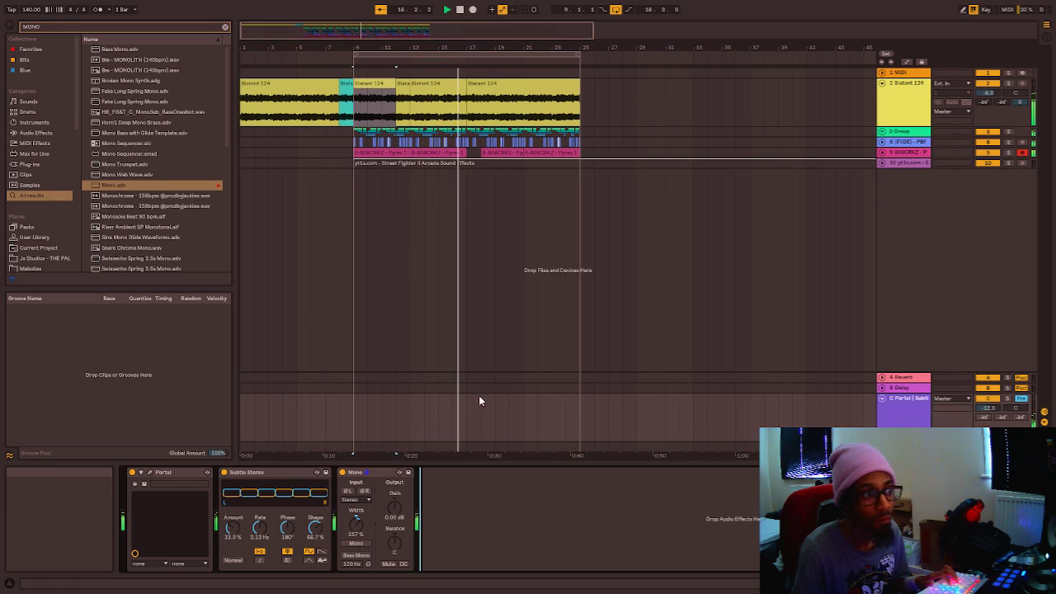
Add a Glue Compressor at the end of the Portal return's chain and sidechain it from melody track 2.
left_click(87, 27)
key("BackSpace")
type("GLUE")
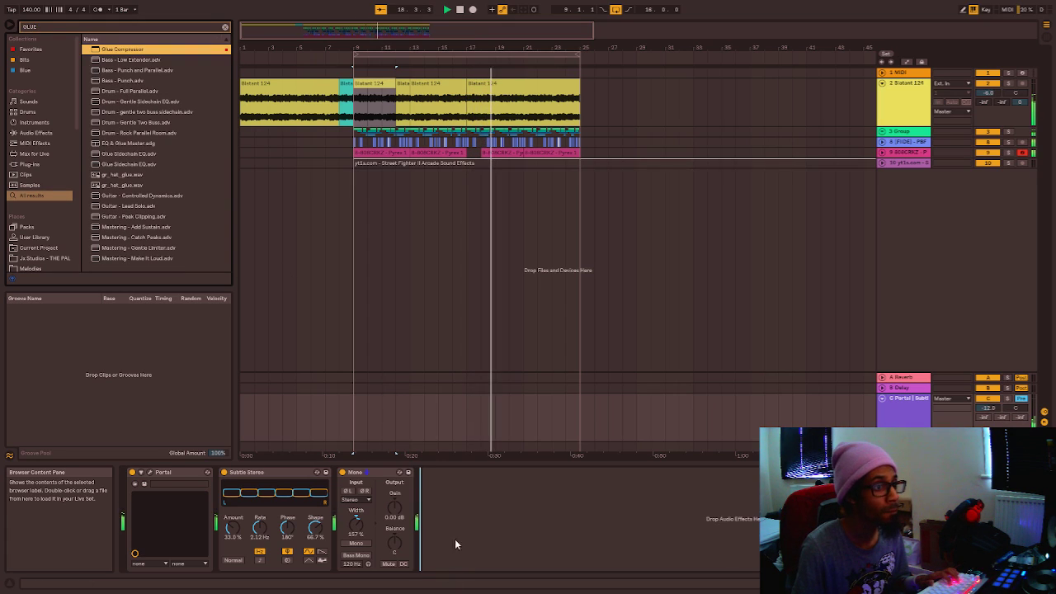
key("Return")
left_click(434, 472)
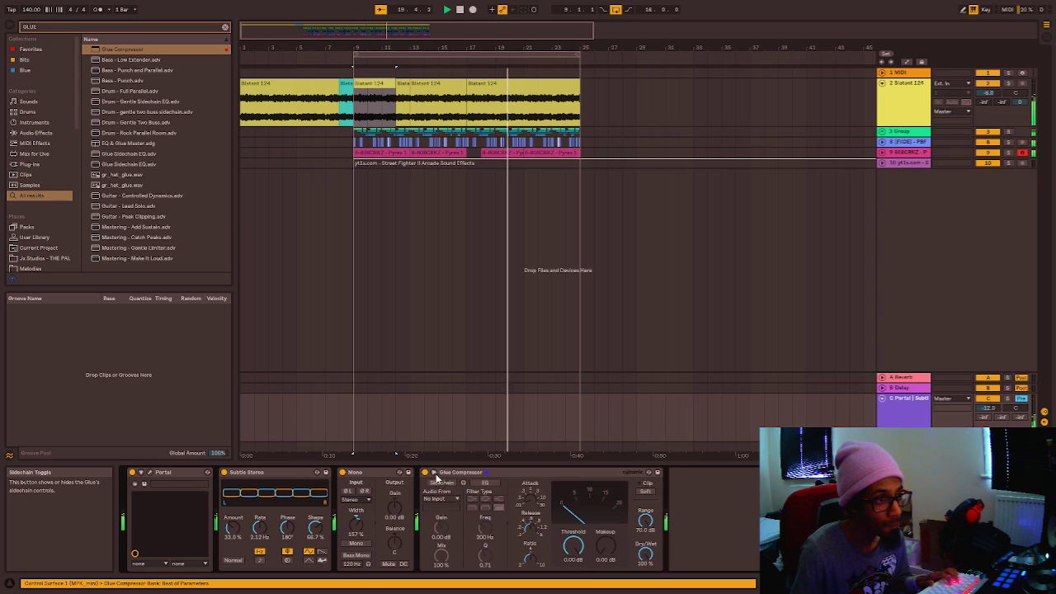
left_click(460, 500)
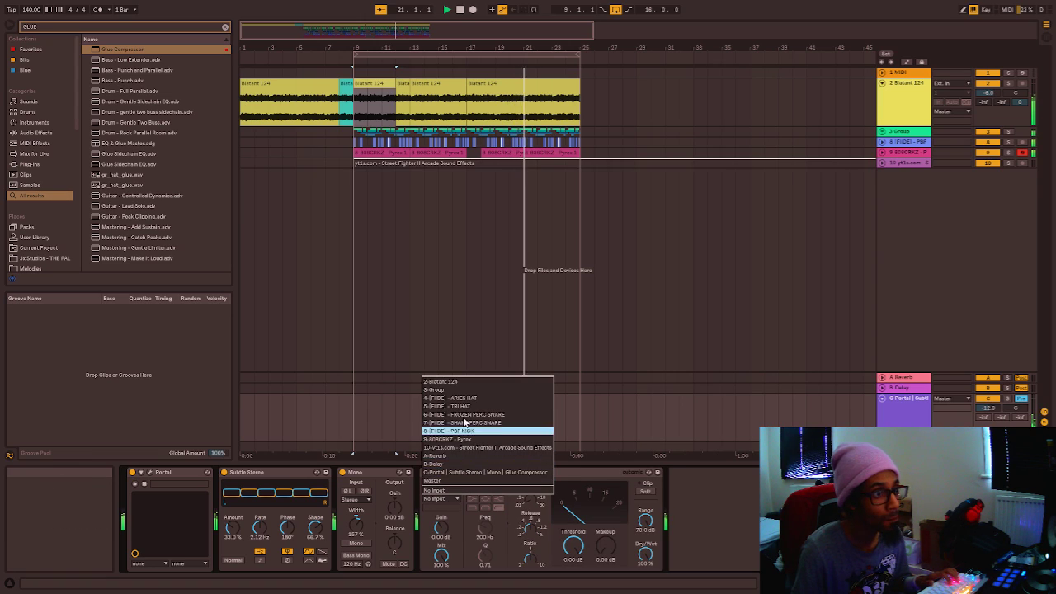
left_click(450, 381)
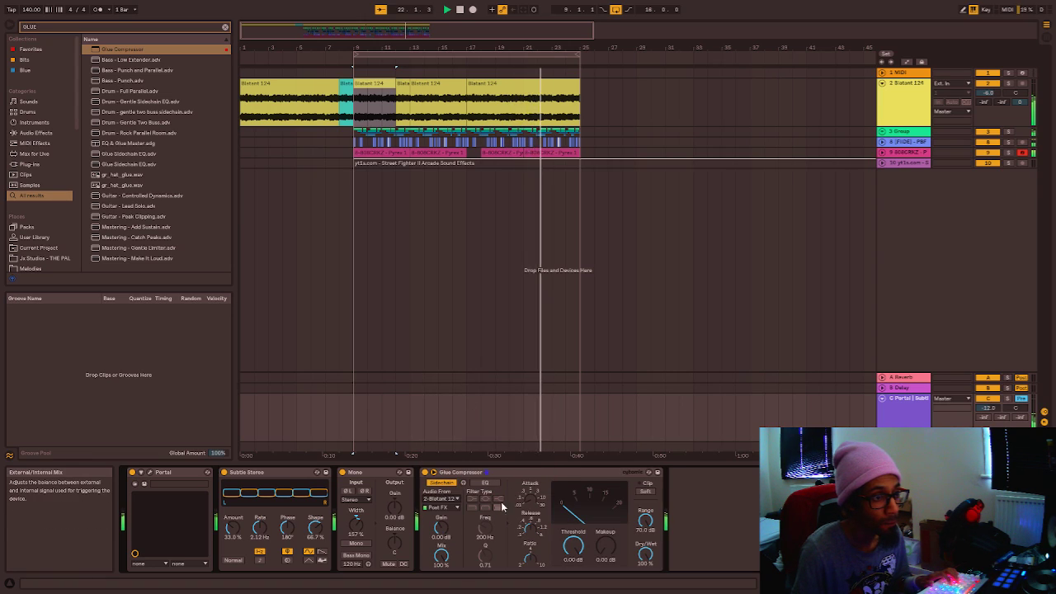
Set the Glue Compressor's threshold to -10.2 dB, range to 4.70 dB and makeup gain to about 3.9 dB.
left_click(523, 567)
left_click_drag(568, 545, 568, 564)
left_click_drag(648, 523, 648, 577)
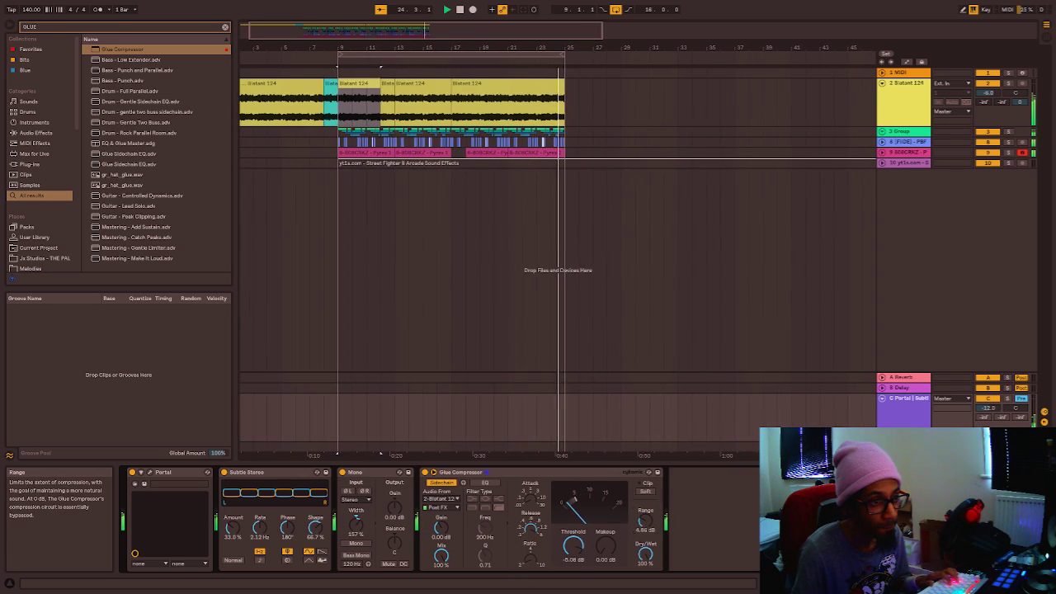
left_click_drag(573, 544, 605, 526)
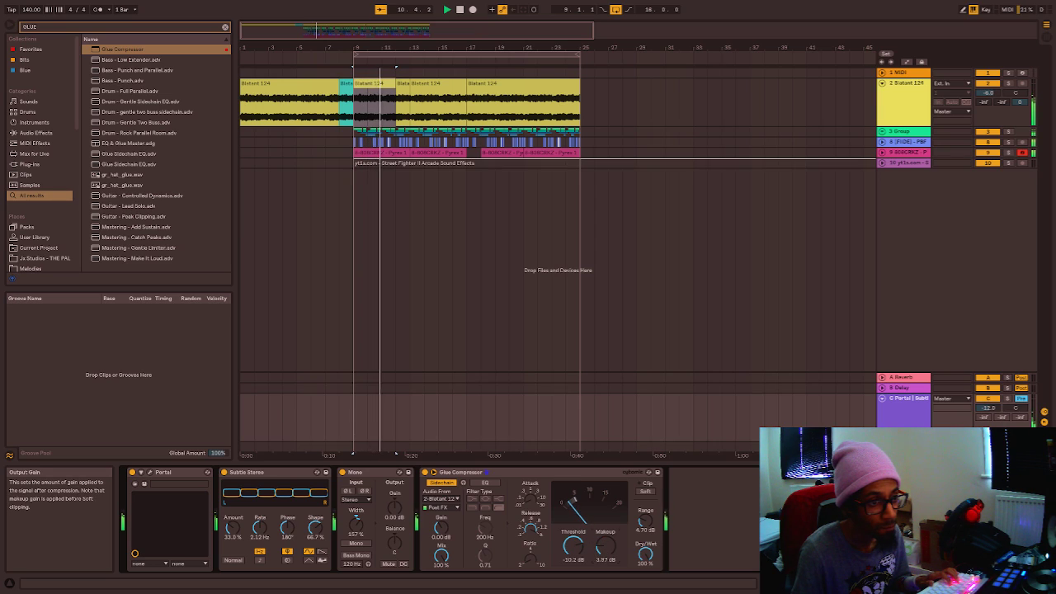
Move the Glue Compressor directly after Portal with 6.83 dB makeup and 99% dry/wet, and widen the Mono device to 174%.
left_click_drag(452, 473, 327, 487)
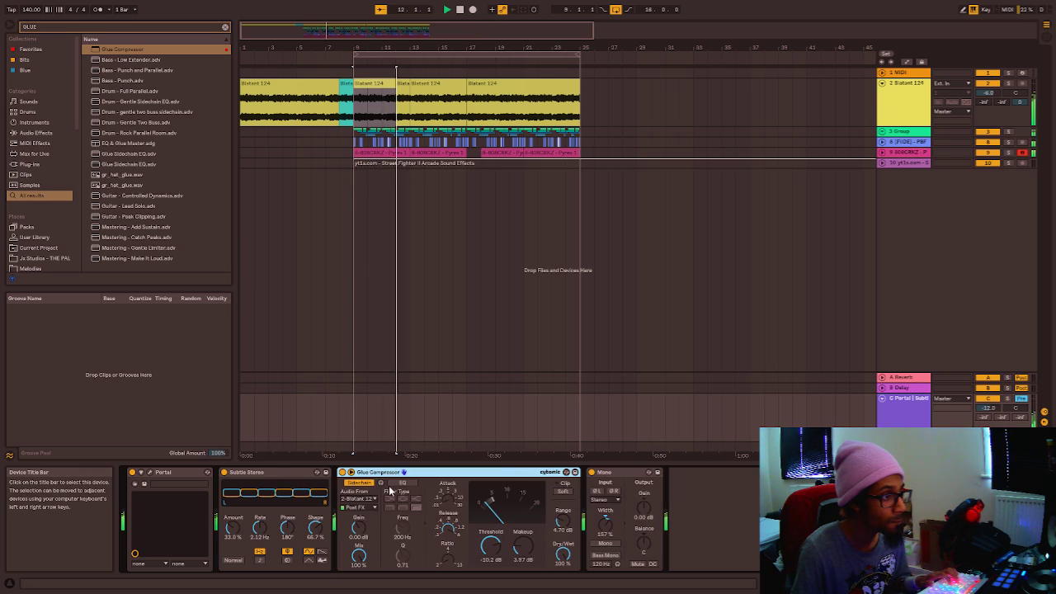
left_click_drag(387, 473, 256, 497)
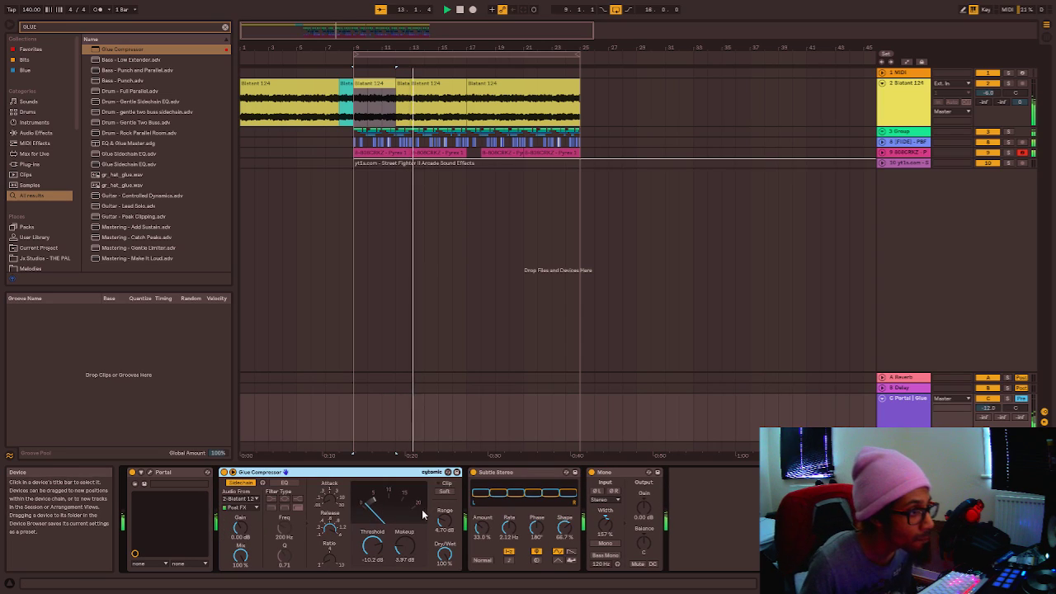
left_click_drag(445, 551, 405, 546)
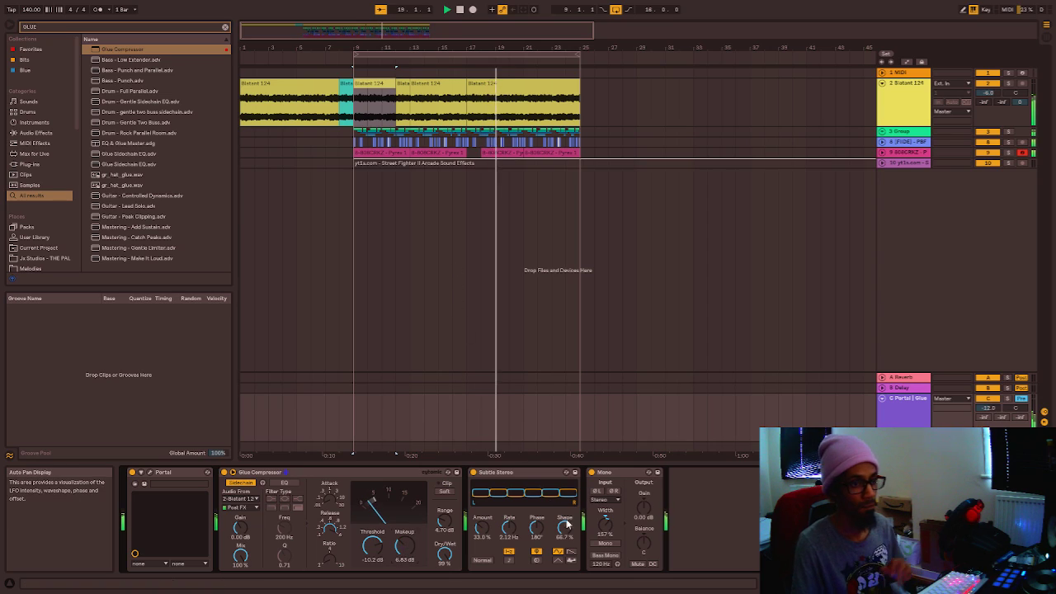
mouse_move(606, 524)
left_mouse_down()
mouse_move(605, 505)
mouse_move(606, 532)
left_mouse_up()
Add Convolution Reverb Pro with the York Minster Cathedral impulse response and place it directly after Portal.
left_click(57, 27)
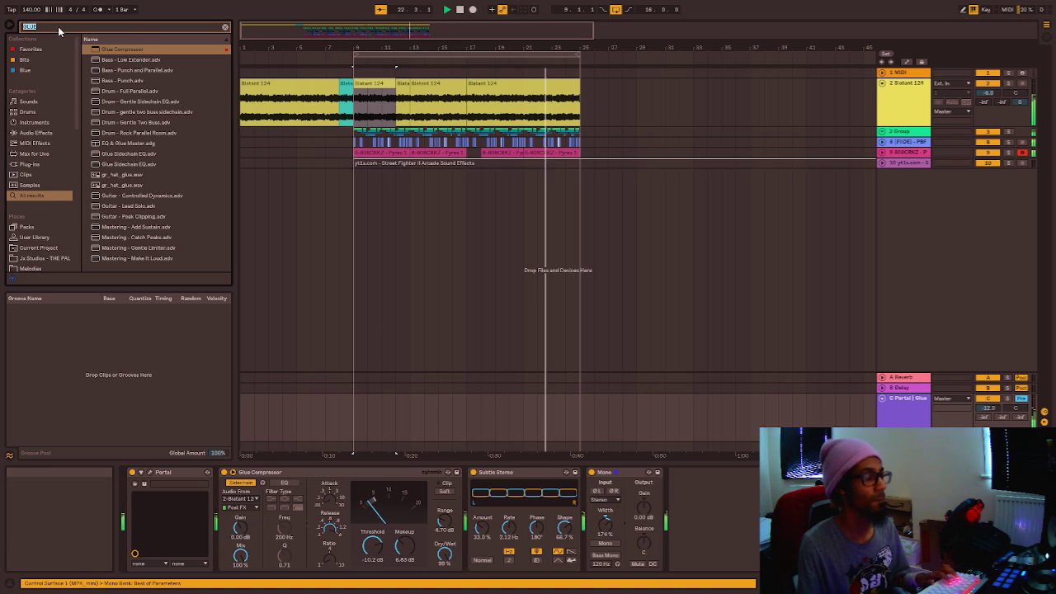
type("CONV")
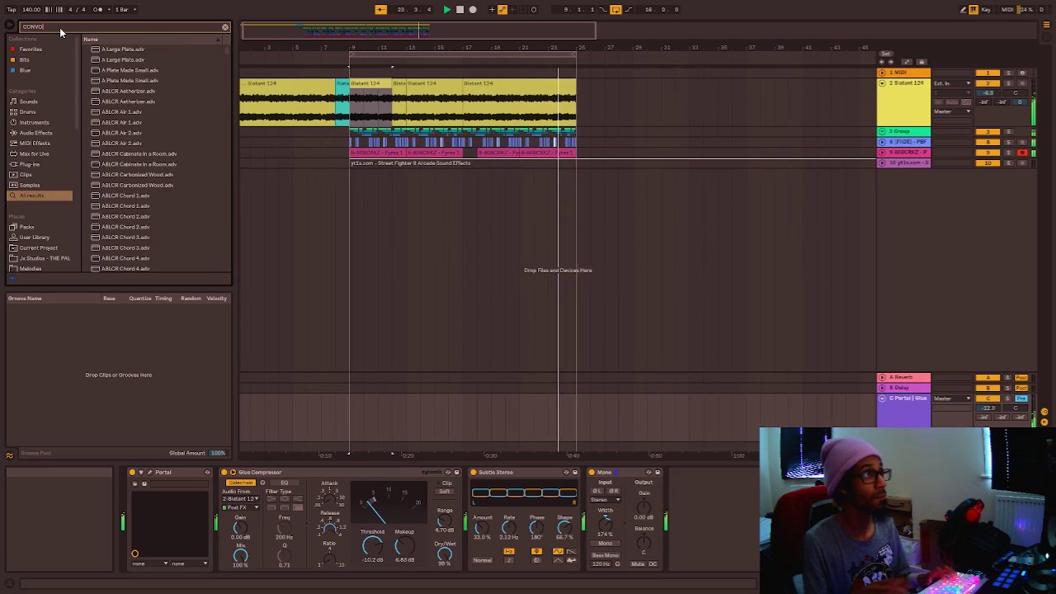
left_click(31, 48)
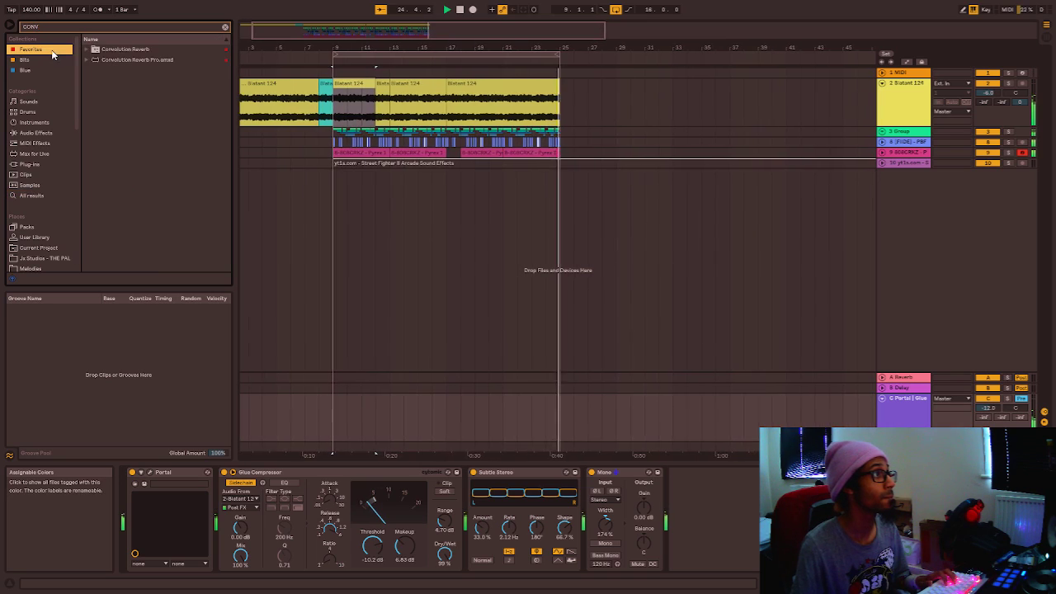
left_click(137, 59)
left_click_drag(137, 530, 155, 525)
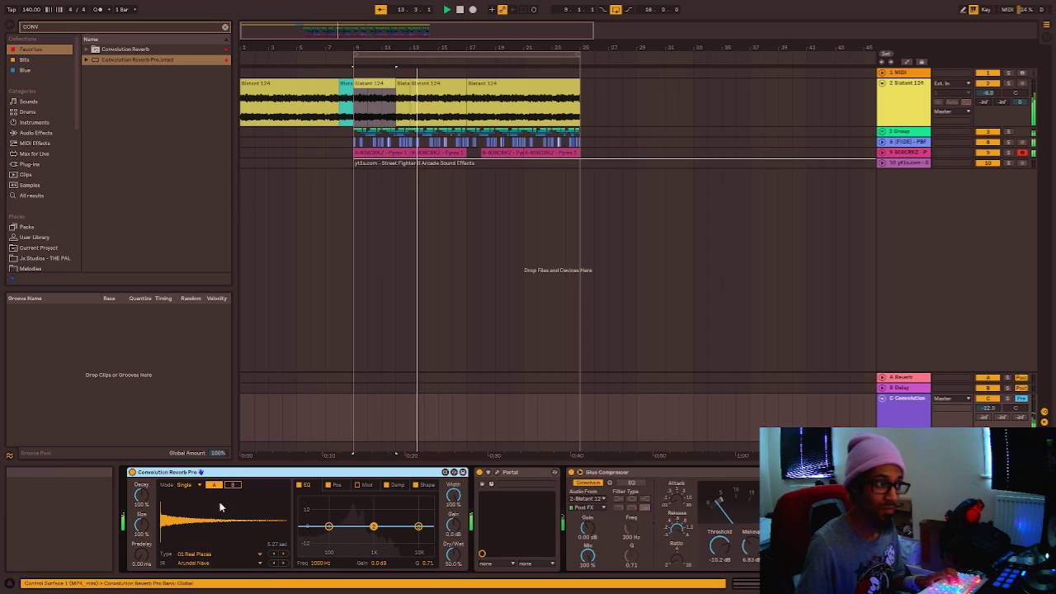
left_click(195, 564)
left_click(237, 500)
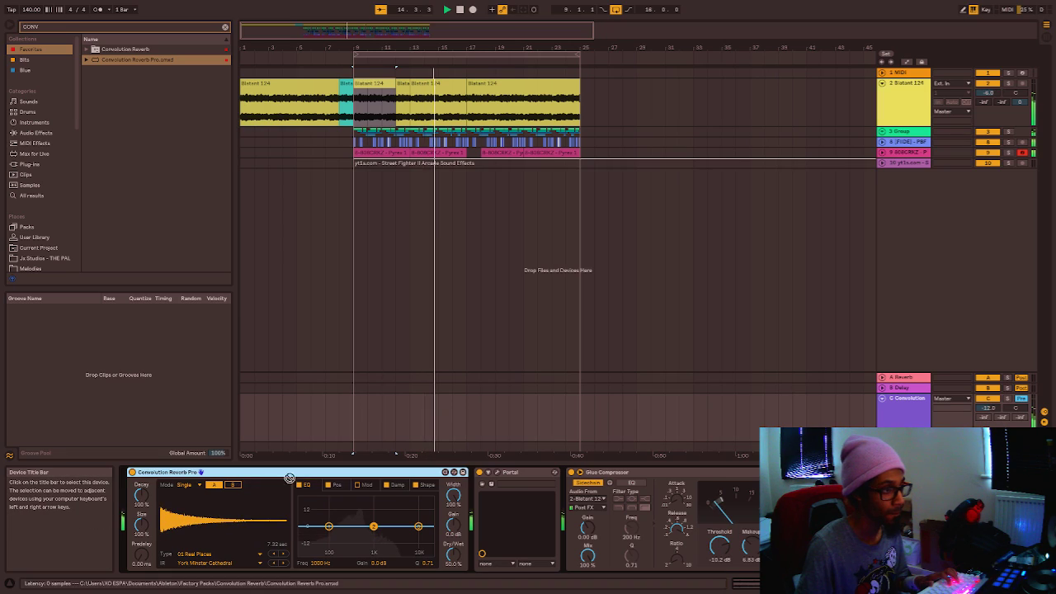
left_click_drag(177, 472, 537, 478)
Shape the convolution reverb's EQ with a deep low cut, a 6.2 dB boost near 1.1 kHz and reduced highs, and set dry/wet to 51.6%.
left_click_drag(466, 525, 492, 510)
left_click_drag(421, 526, 444, 551)
left_click_drag(450, 551, 456, 551)
left_click_drag(545, 556, 453, 506)
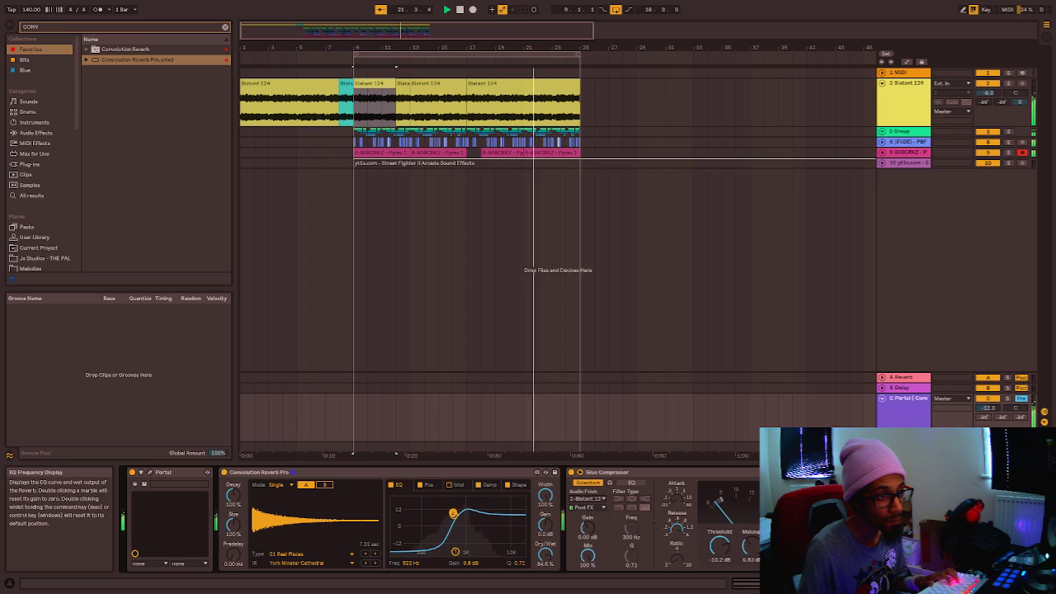
left_click_drag(453, 515, 487, 551)
mouse_move(451, 520)
left_mouse_down()
mouse_move(453, 501)
mouse_move(469, 519)
left_mouse_up()
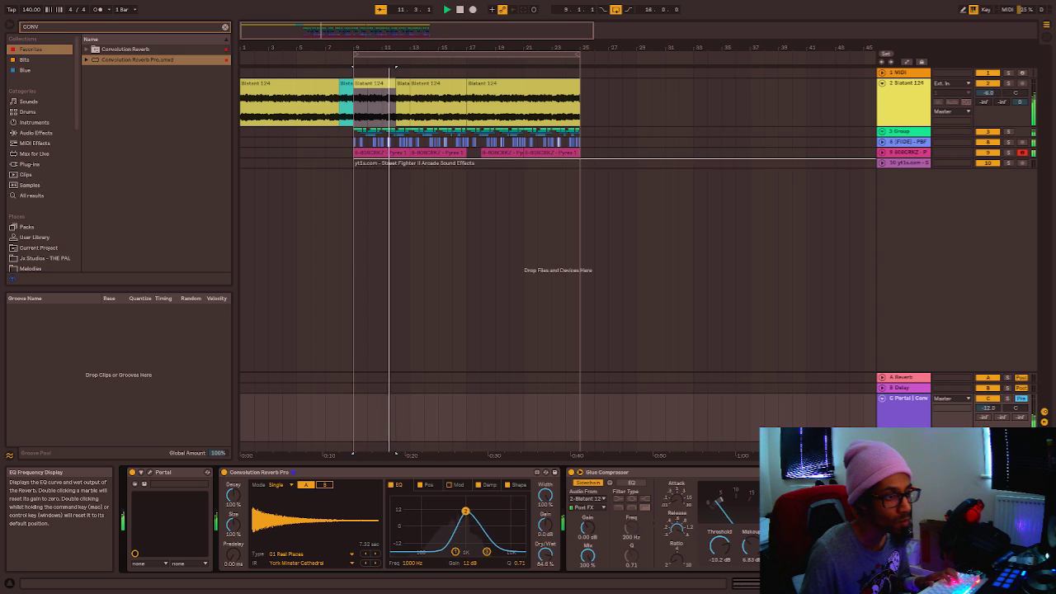
left_click_drag(488, 552, 490, 537)
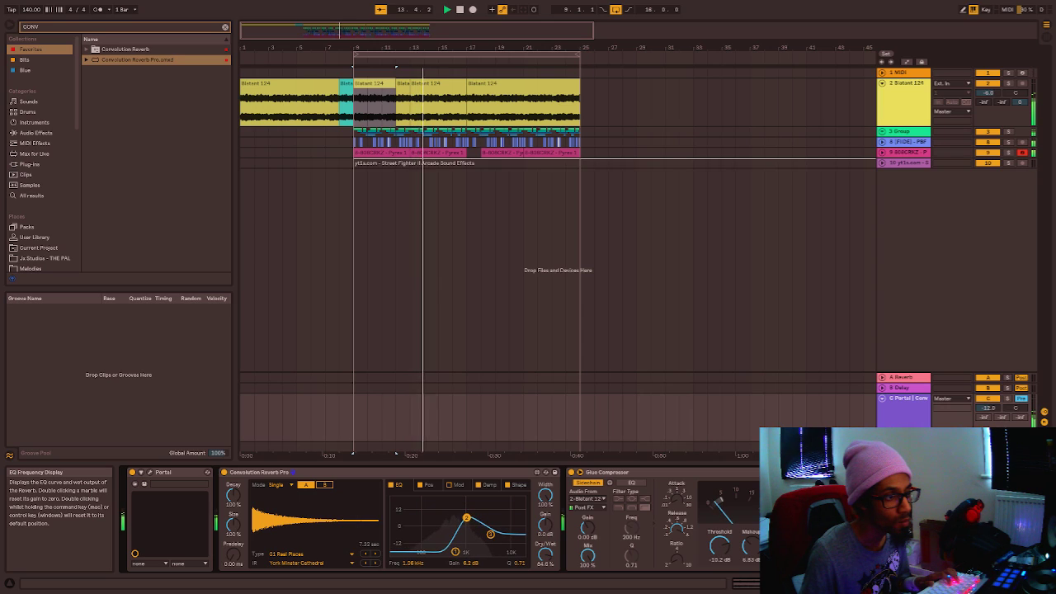
left_click_drag(546, 558, 546, 567)
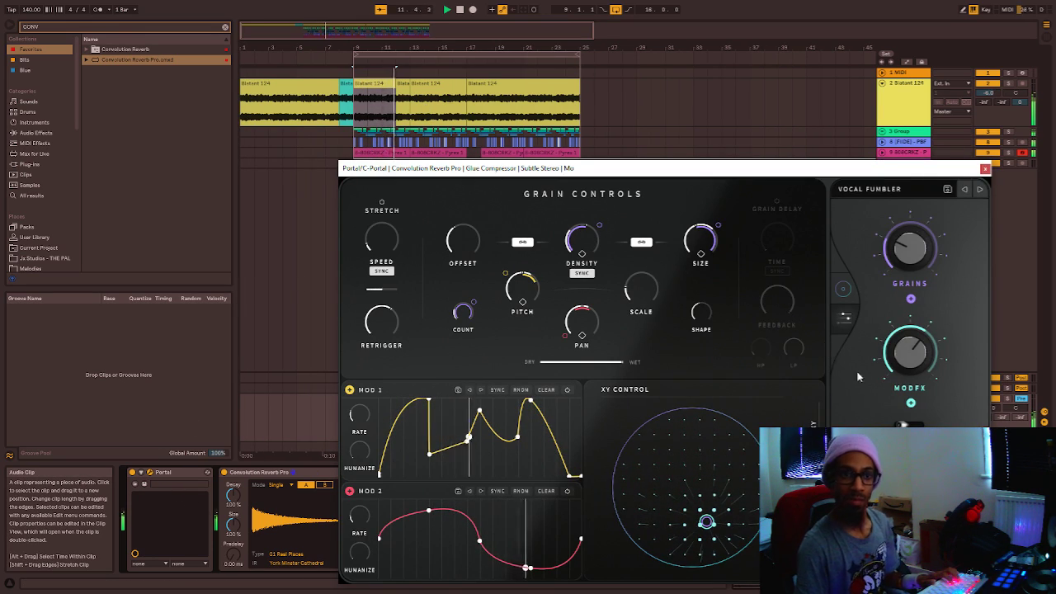
left_click(985, 170)
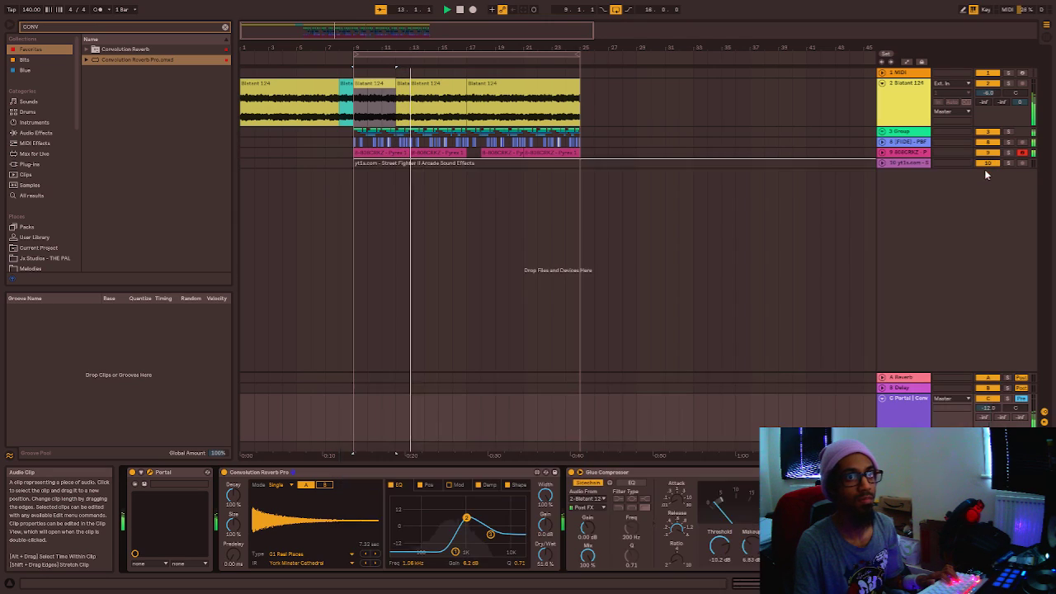
Add iZotope Vinyl ahead of Portal on the return track and raise its warp depth to about three-quarters or less of maximum.
left_click(149, 29)
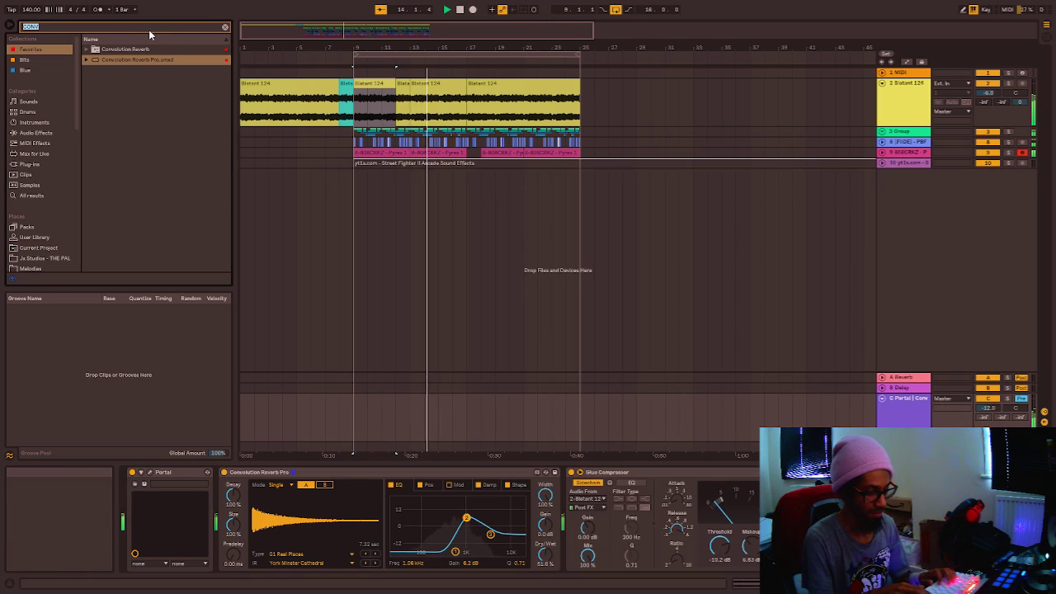
type("VINYL")
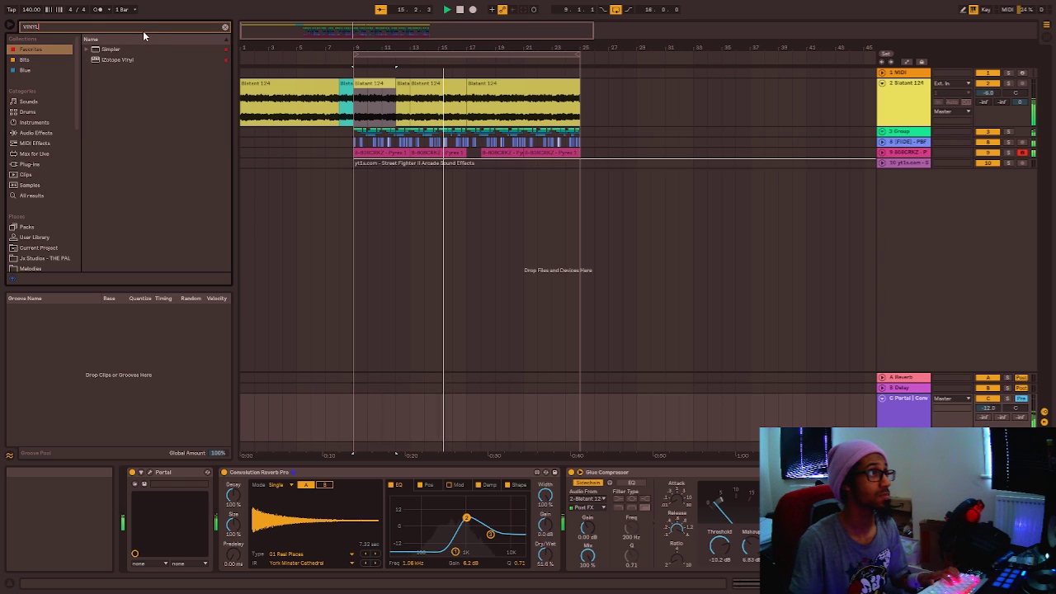
double_click(120, 59)
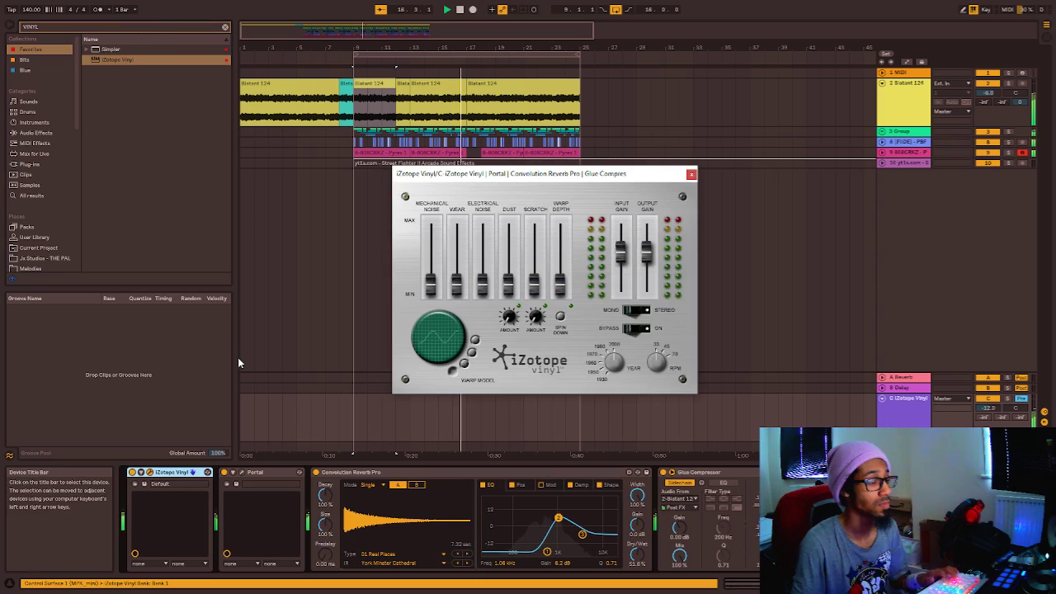
left_click_drag(561, 284, 560, 239)
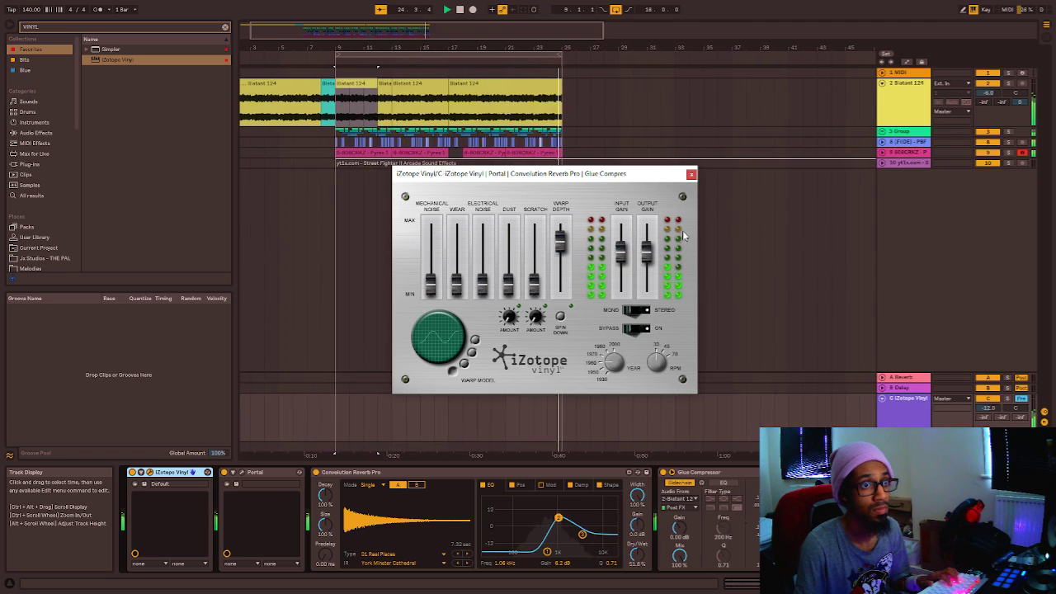
left_click(691, 174)
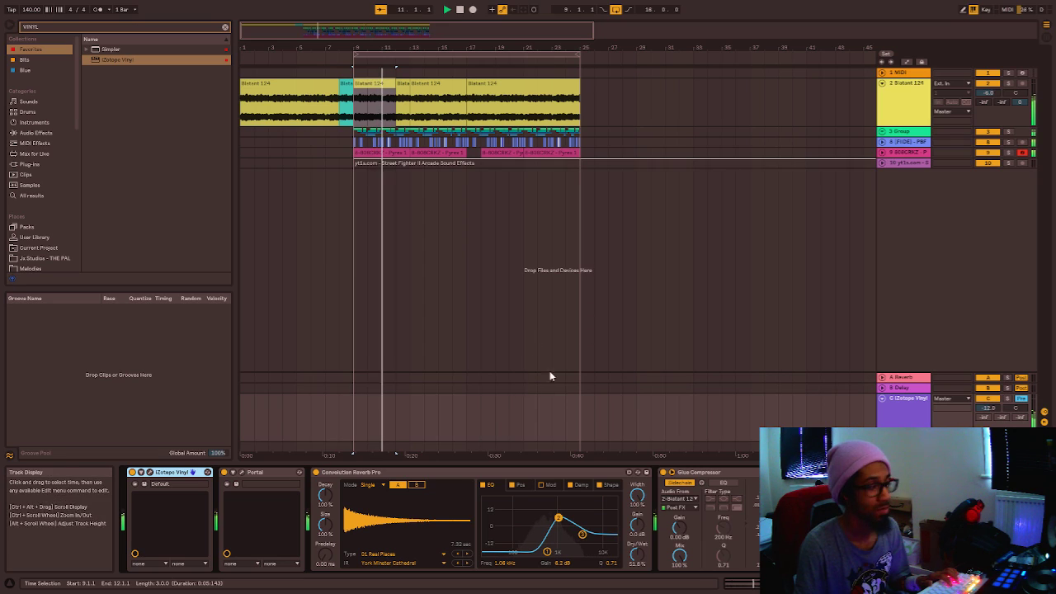
key("Delete")
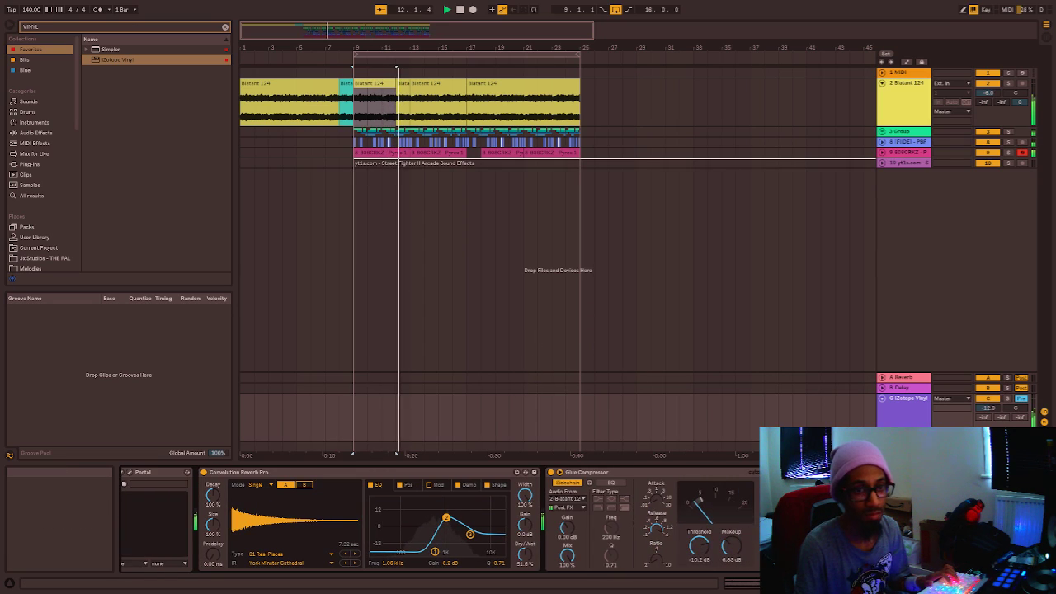
Find EQ Eight in the browser and add it to the Portal return's device chain.
key("ctrl+f")
type("EQ")
left_click(100, 50)
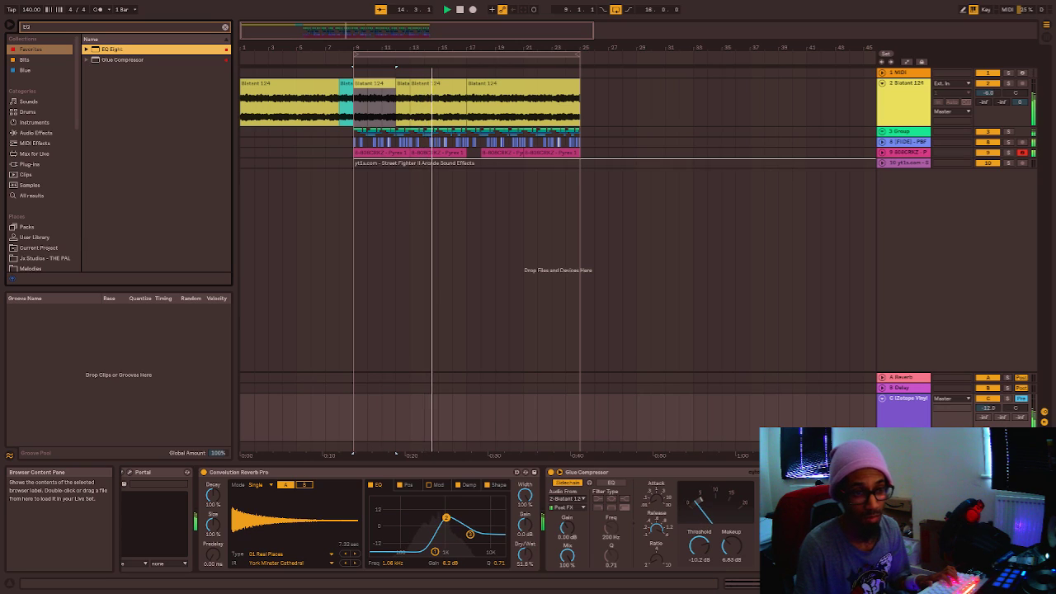
double_click(110, 50)
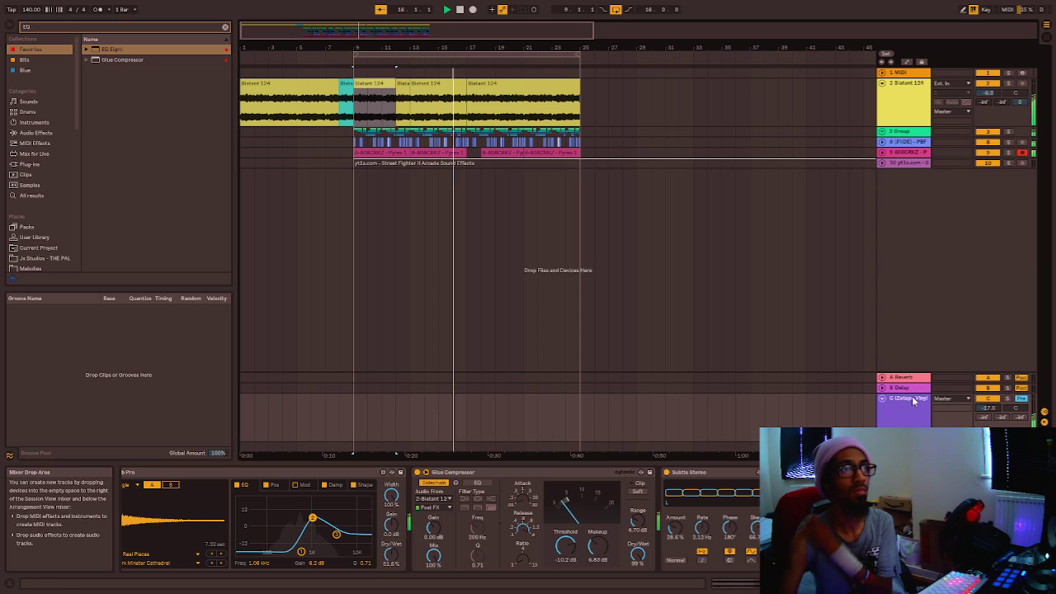
key("ctrl+s")
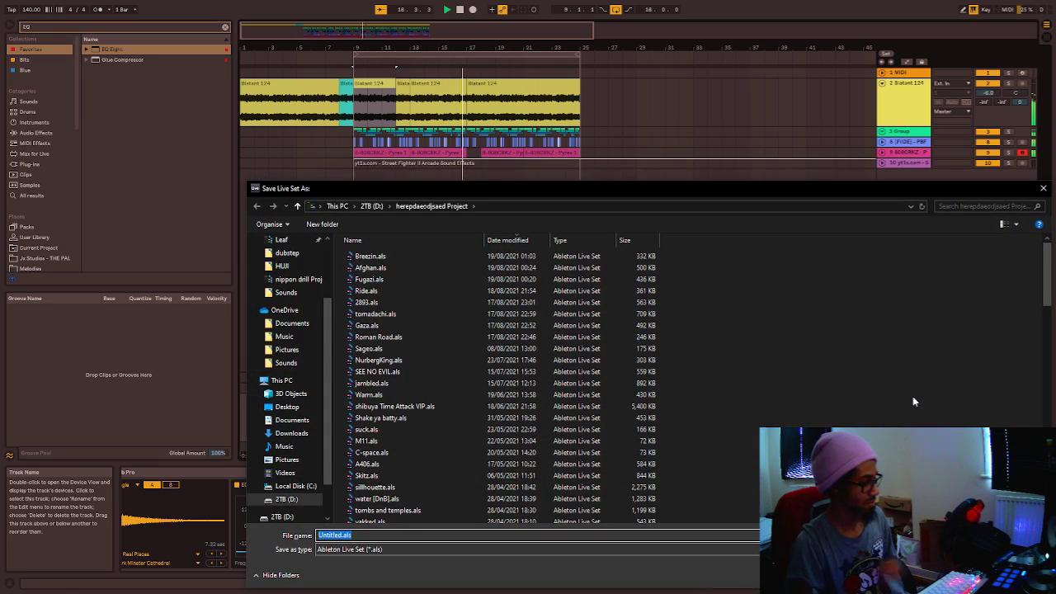
left_click(1044, 190)
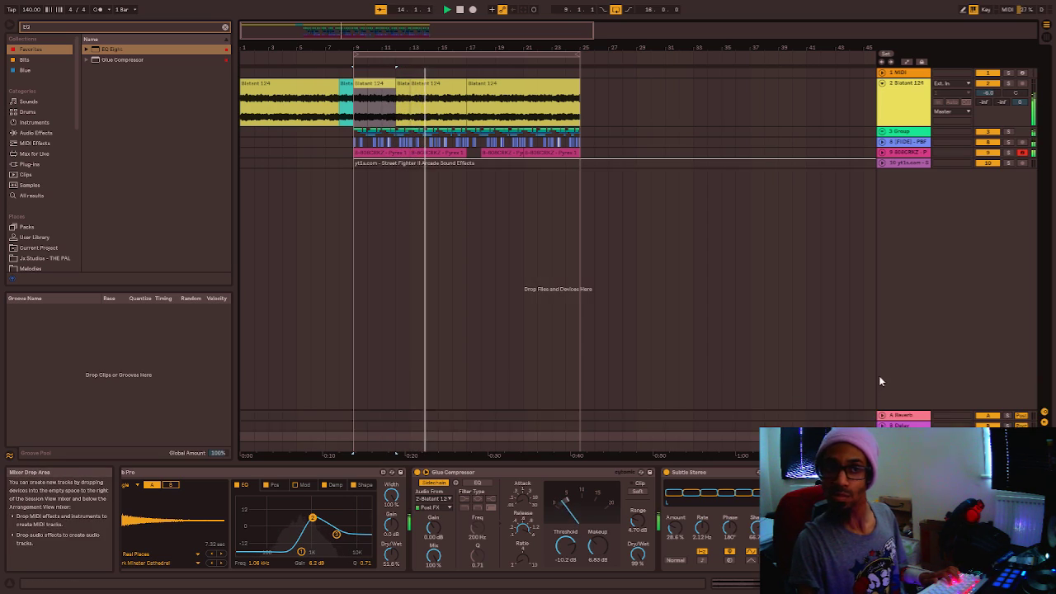
left_click(881, 397)
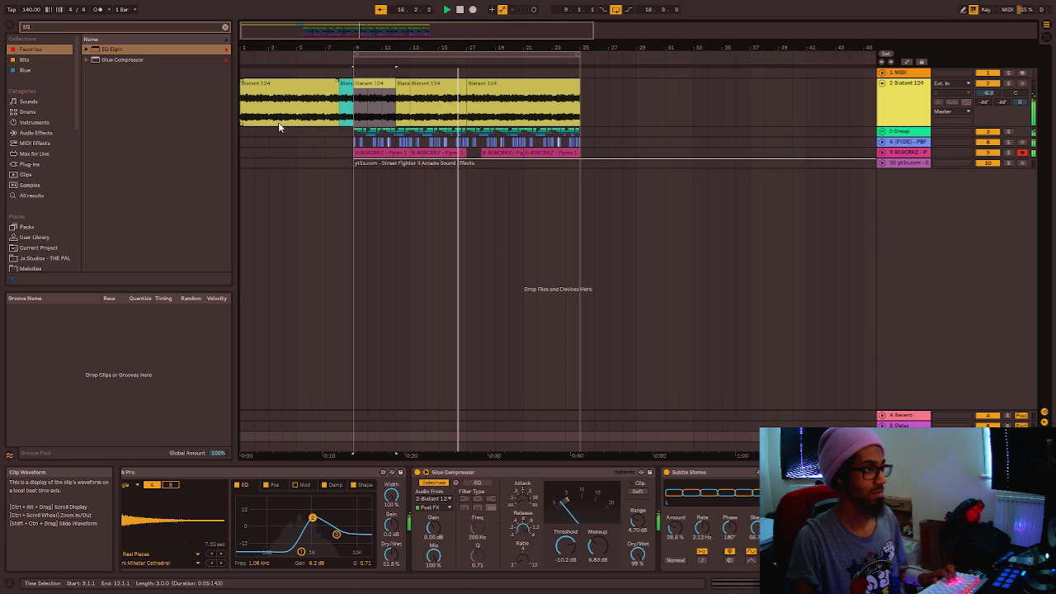
key("space")
left_click(579, 143)
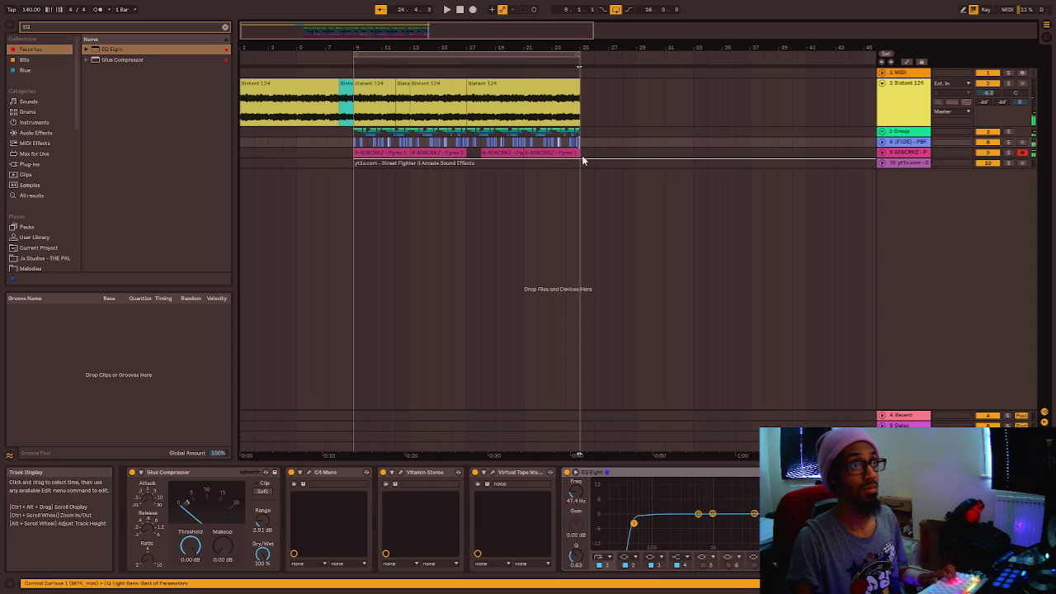
left_click(579, 165)
key("alt+Tab")
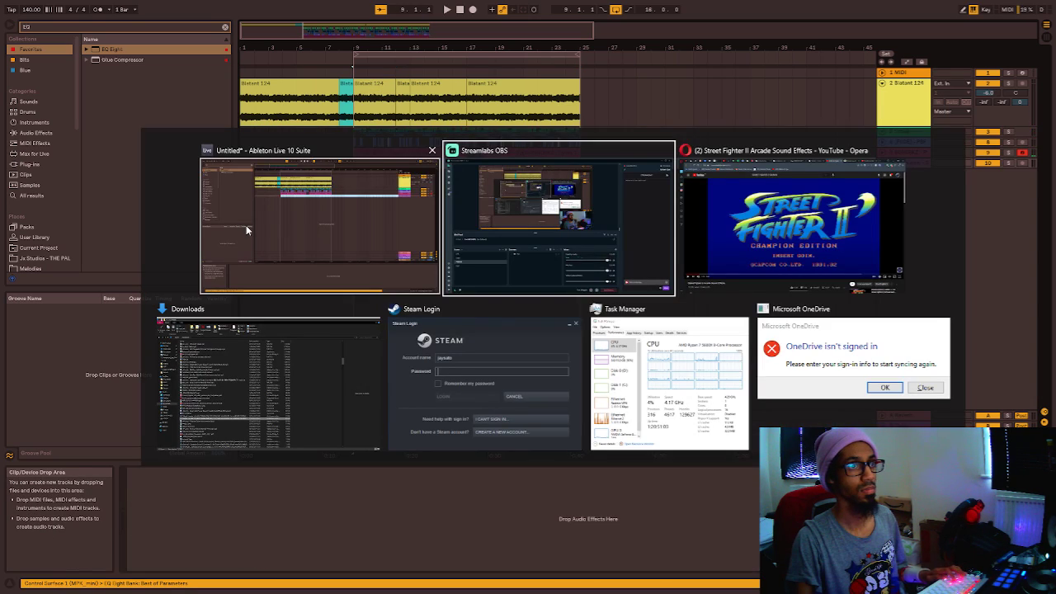
left_click(524, 165)
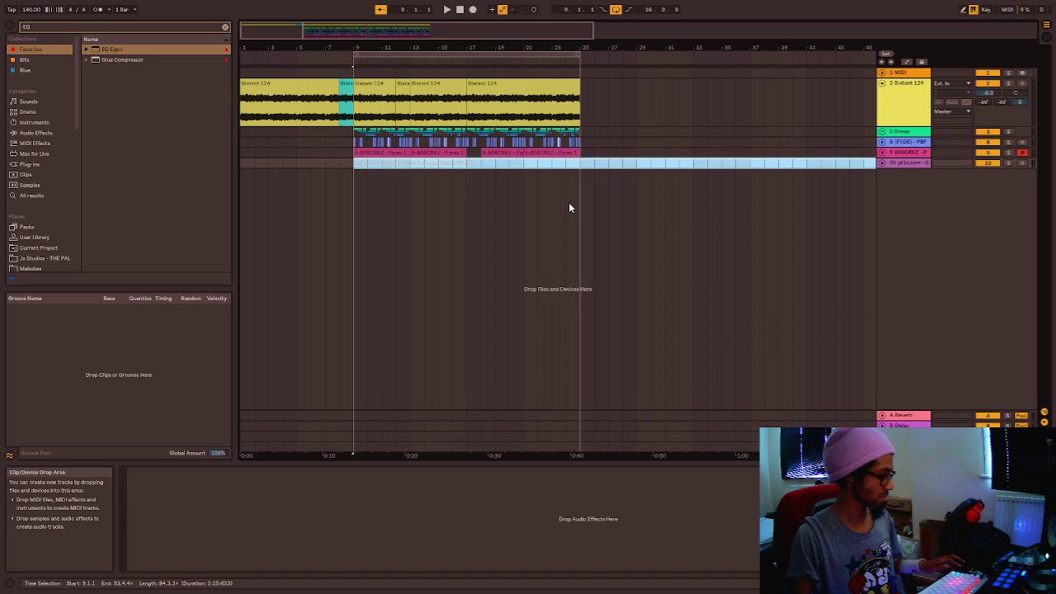
key("alt+Tab")
key("alt+Tab")
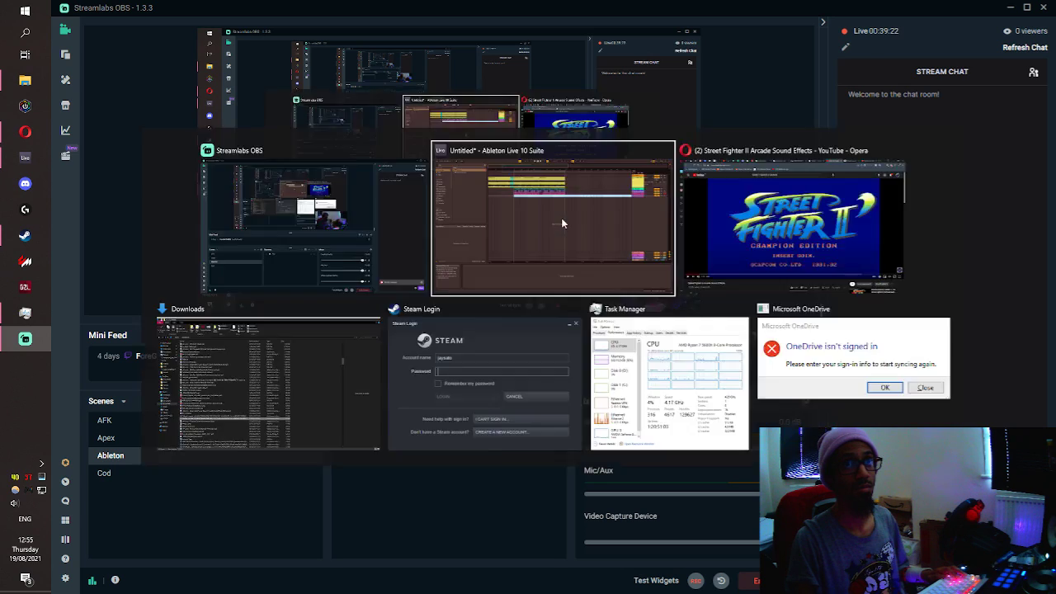
left_click(561, 222)
Play the arrangement from bar 1 through the drop to review the mix.
left_click(248, 147)
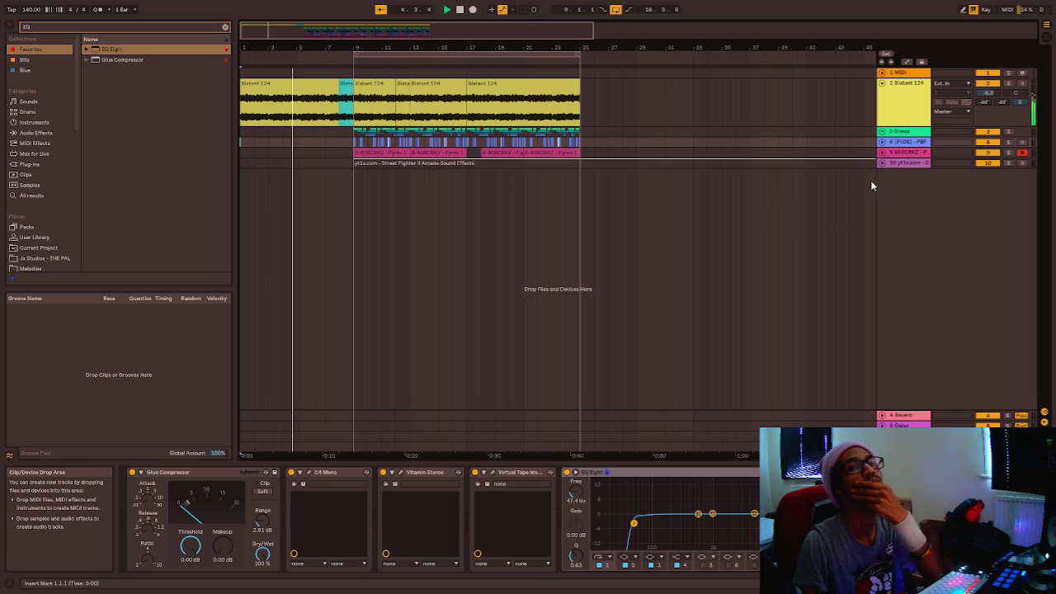
scroll(51, 173, "down", 5)
scroll(47, 177, "down", 3)
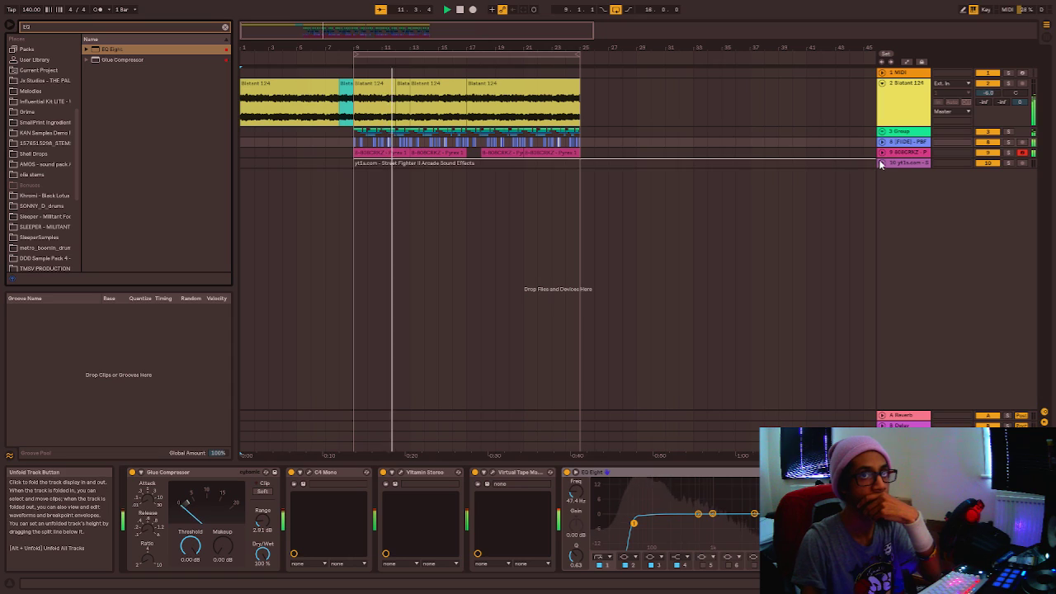
Search the sample library for "BONGO" and audition the bongo loops and hits.
left_click(116, 27)
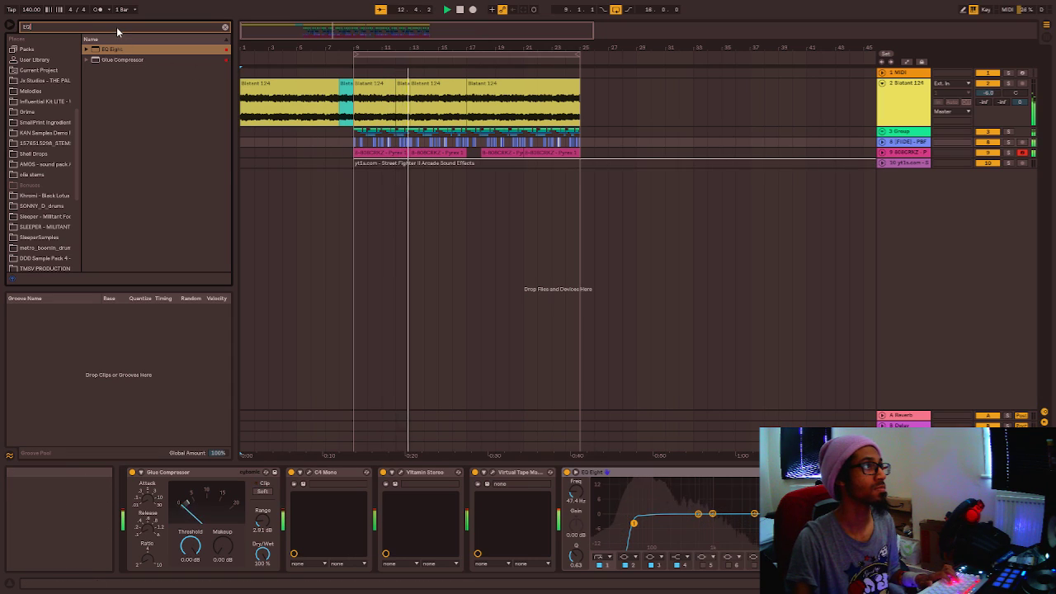
type("BONGO")
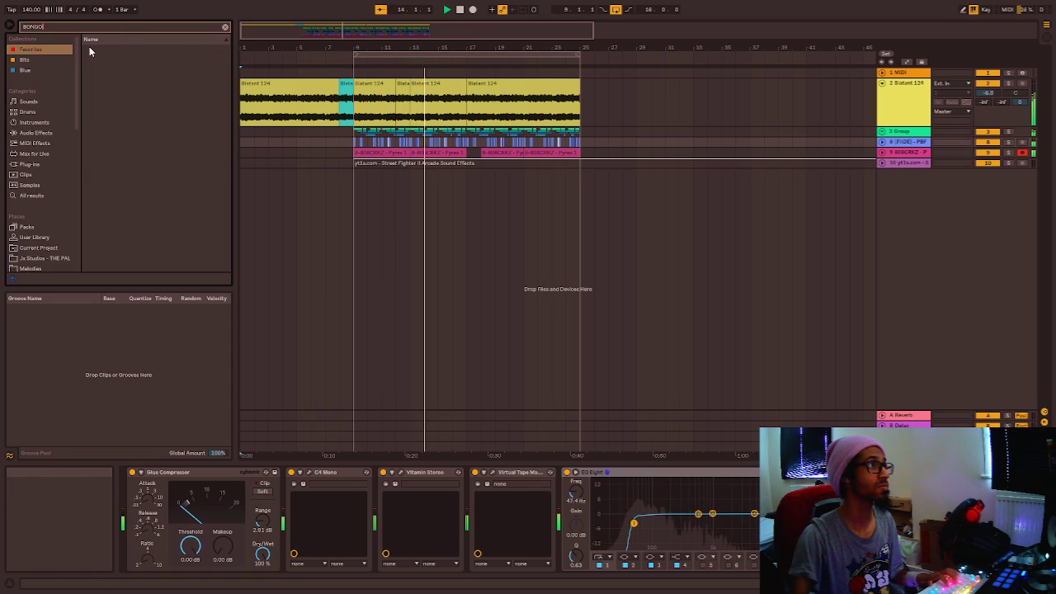
left_click(29, 185)
left_click(126, 103)
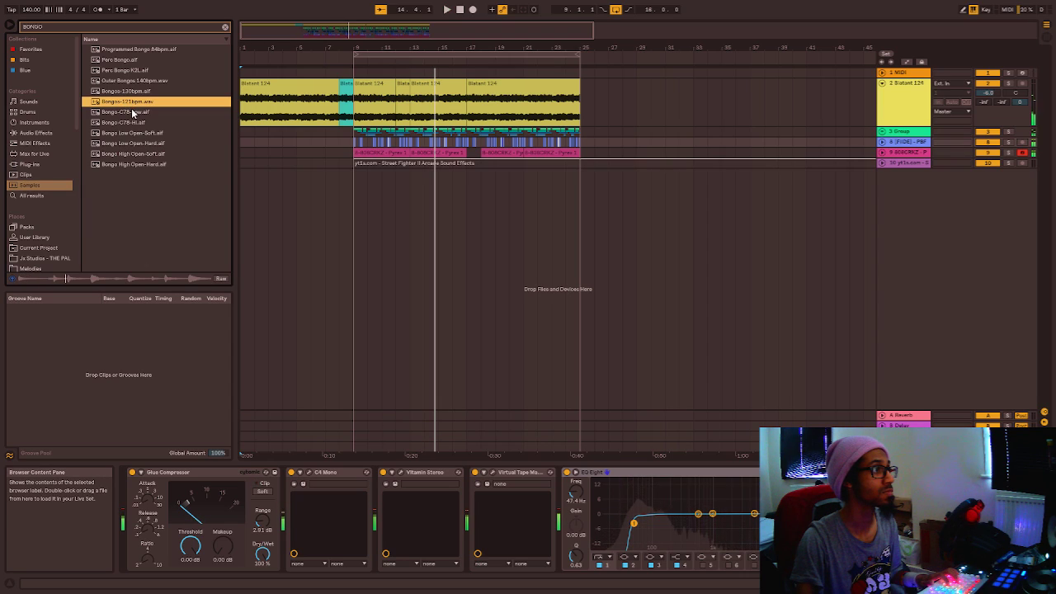
left_click(126, 113)
left_click(130, 92)
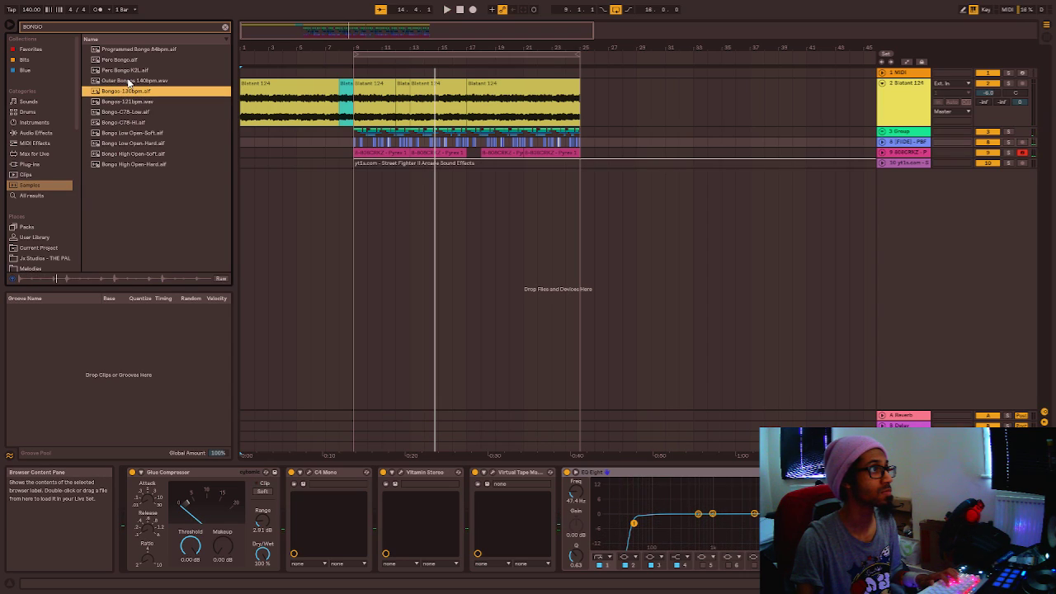
left_click(129, 82)
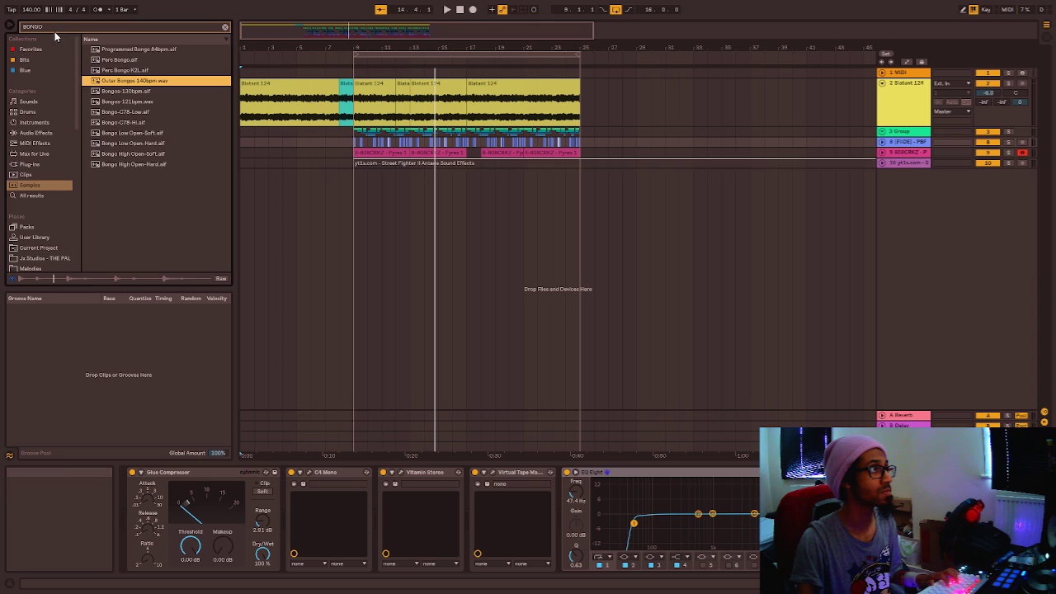
Extend the bongo search to all results and audition the one-shots down to the MADARA bongo.
left_click(32, 195)
key("space")
left_click(118, 133)
left_click(145, 102)
left_click(131, 135)
left_click(134, 144)
left_click(136, 134)
left_click(142, 124)
left_click(139, 134)
left_click(136, 143)
left_click(124, 154)
left_click(144, 164)
left_click(149, 174)
left_click(155, 185)
left_click(163, 195)
left_click(170, 205)
left_click(149, 227)
left_click(134, 248)
left_click(137, 269)
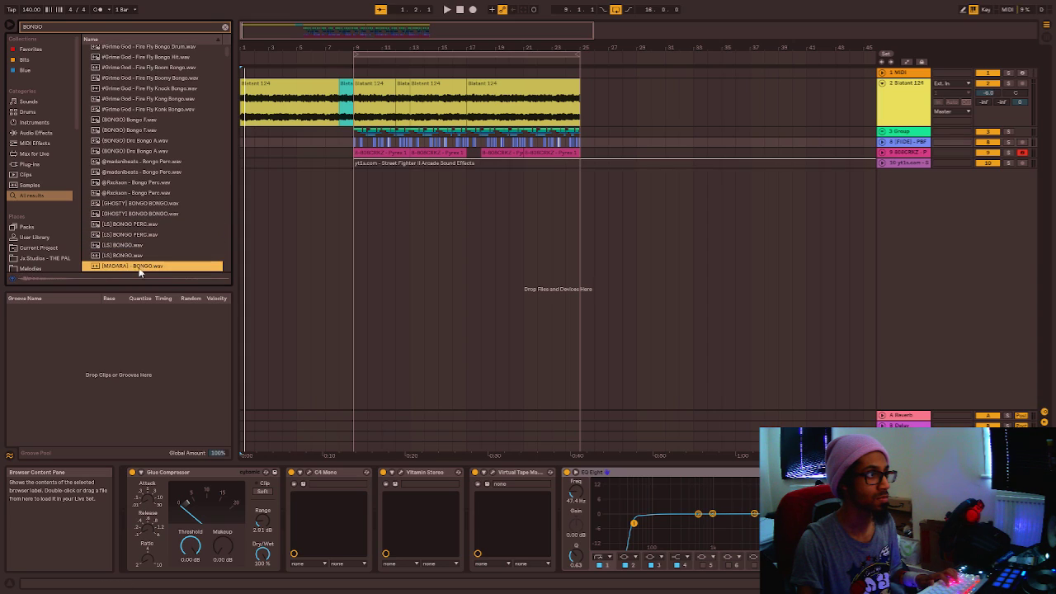
Place the [LS] BONGO.wav sample on a new audio track at bar 10.
left_click(121, 238)
left_click(110, 246)
left_click(371, 190)
left_click_drag(375, 187, 371, 188)
Audition more bongo one-shots and place Bongo F.wav at bar 9 on the bongo track.
left_click(163, 132)
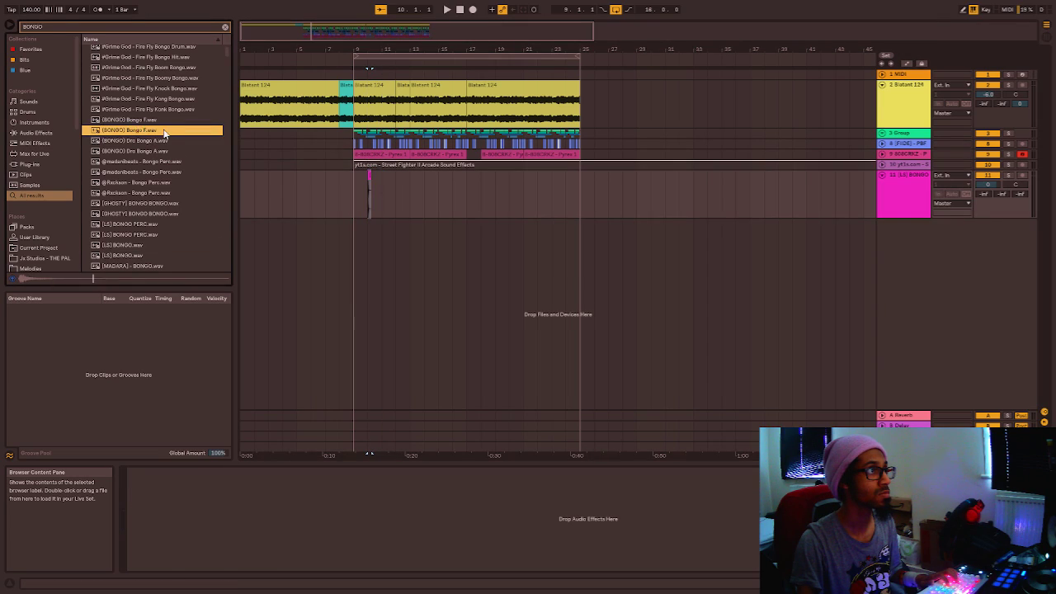
left_click(147, 123)
left_click(128, 140)
left_click(126, 99)
left_click(126, 79)
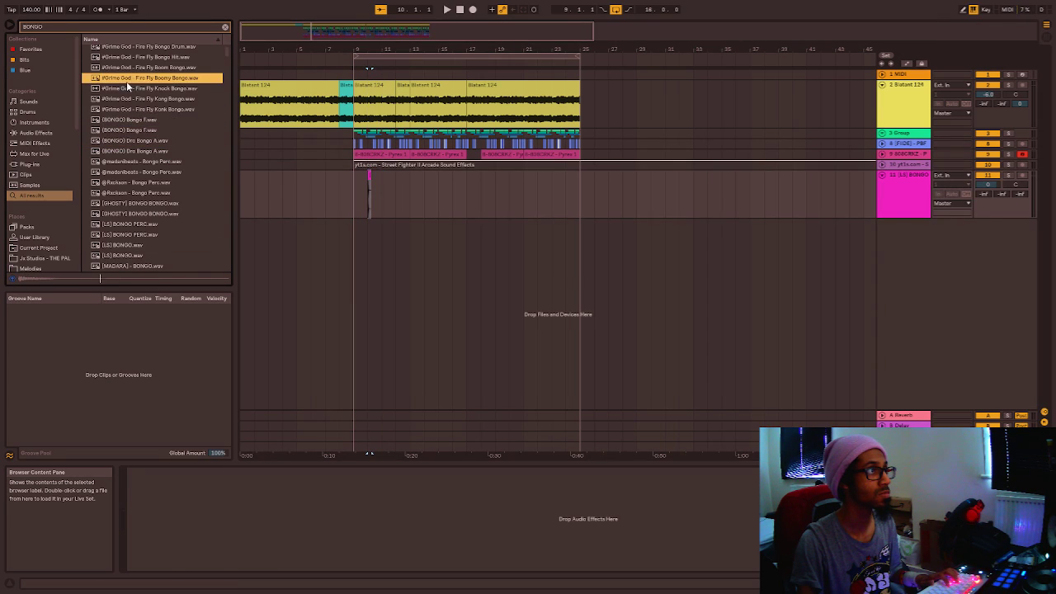
left_click(153, 67)
left_click(154, 57)
scroll(154, 57, "up", 1)
left_click(154, 52)
left_click(127, 104)
key("Up")
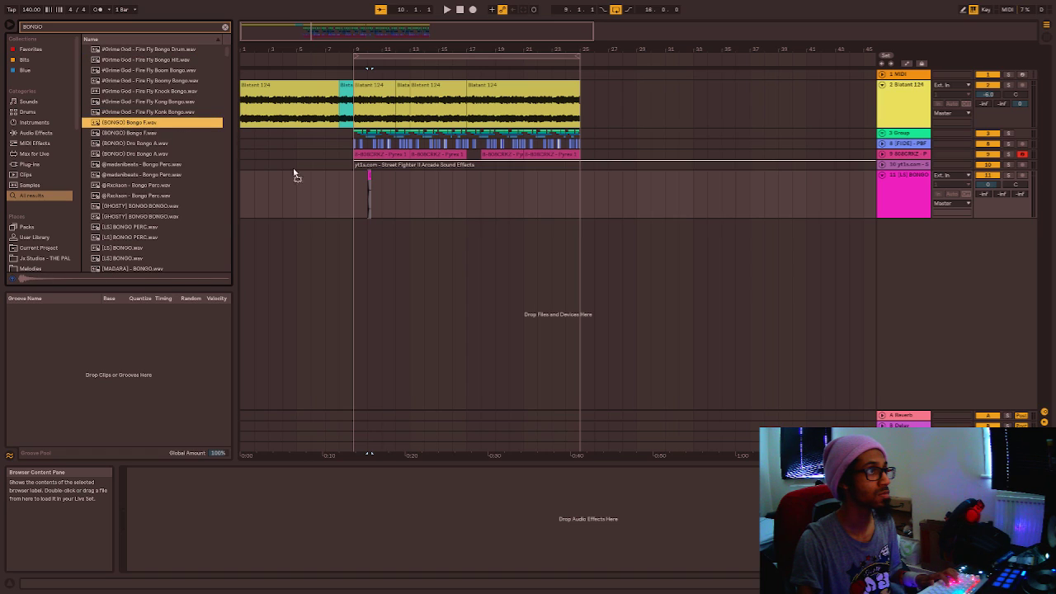
left_click_drag(353, 188, 355, 188)
Move the [LS] BONGO clip to 9.1.4 and play it back with the first bongo hit.
key("space")
scroll(359, 188, "up", 2)
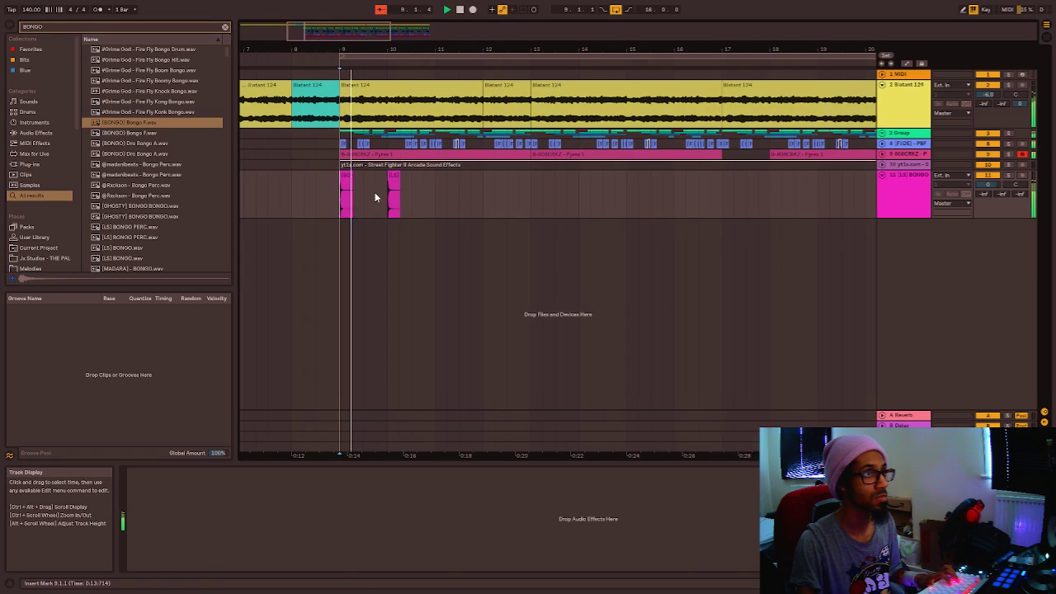
scroll(375, 196, "up", 2)
left_click_drag(403, 180, 341, 183)
key("space")
left_click(321, 189)
key("space")
key("space")
scroll(338, 188, "up", 2)
left_click(290, 190)
key("space")
key("space")
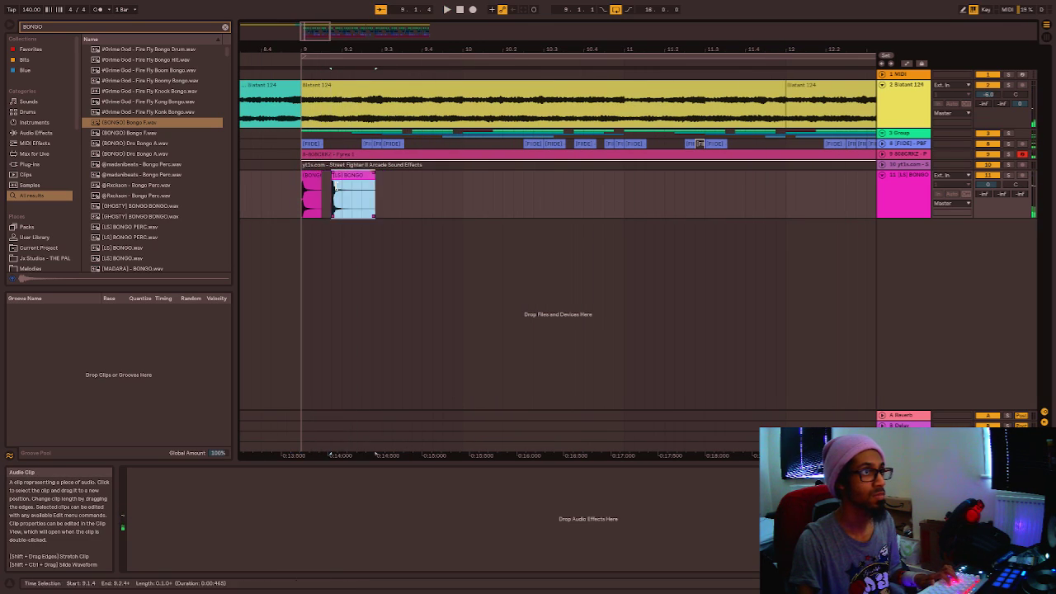
left_click(270, 199)
key("space")
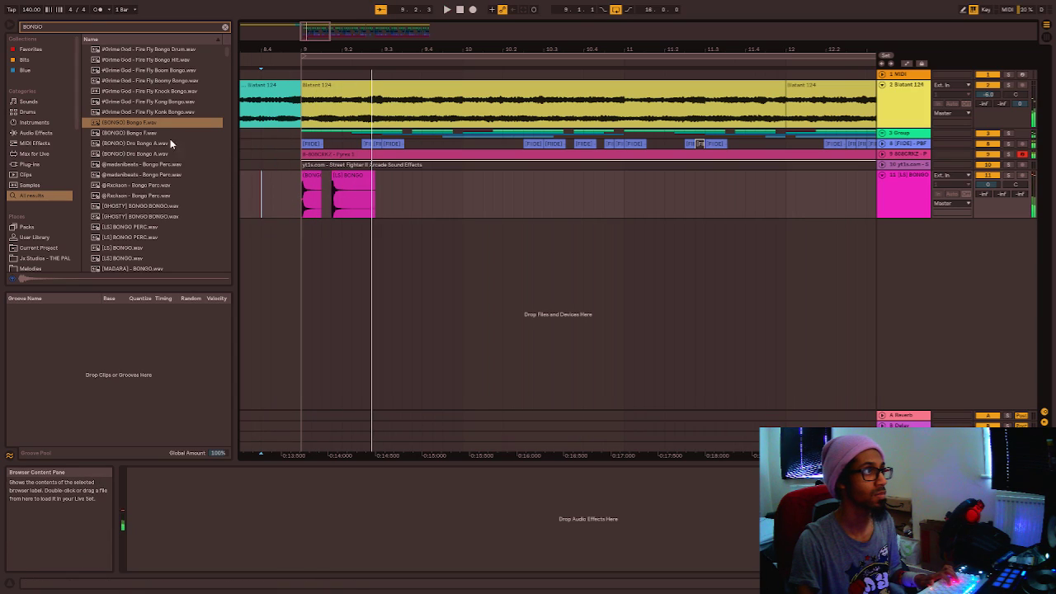
Copy the [LS] BONGO clip to 9.2.3 and play the three-hit pattern from just before bar 9.
left_click(341, 179)
key("space")
left_click_drag(340, 178, 379, 188)
left_click(311, 176)
key("space")
key("space")
left_click(292, 195)
key("space")
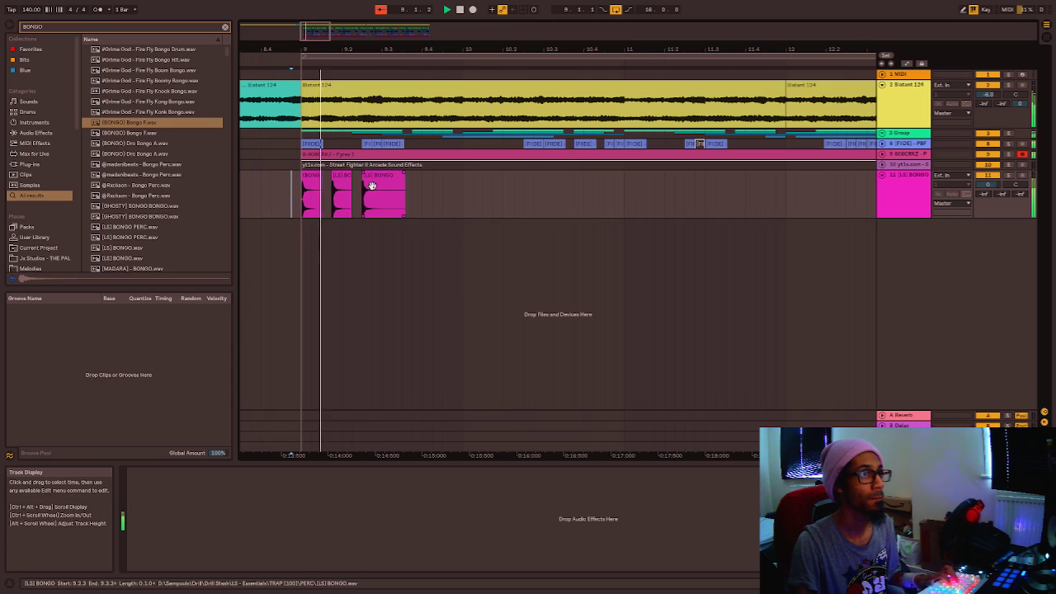
Adjust the transposition of the third bongo clip and play it back.
key("space")
double_click(373, 187)
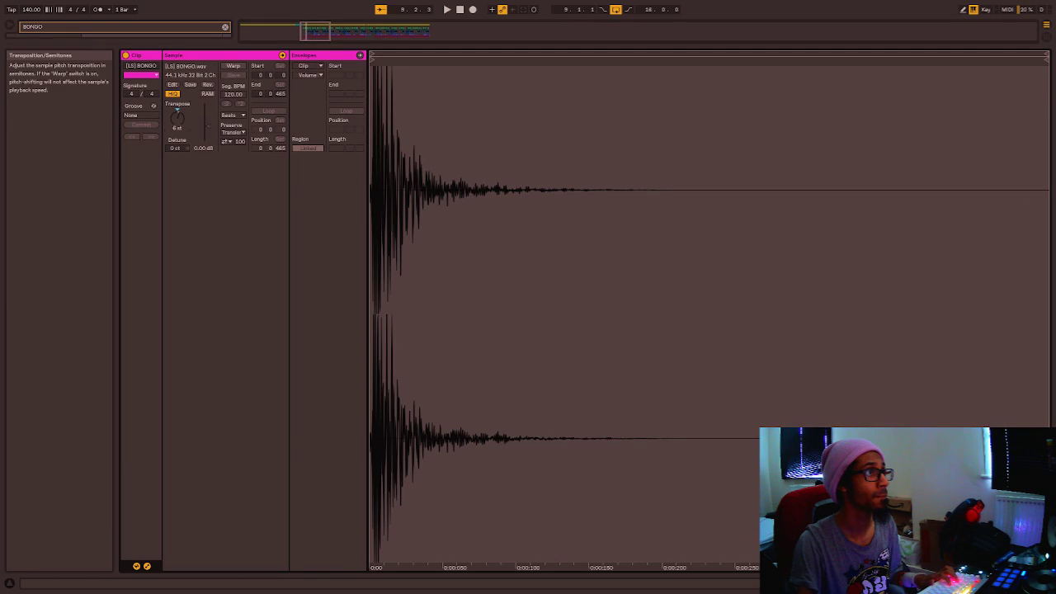
key("space")
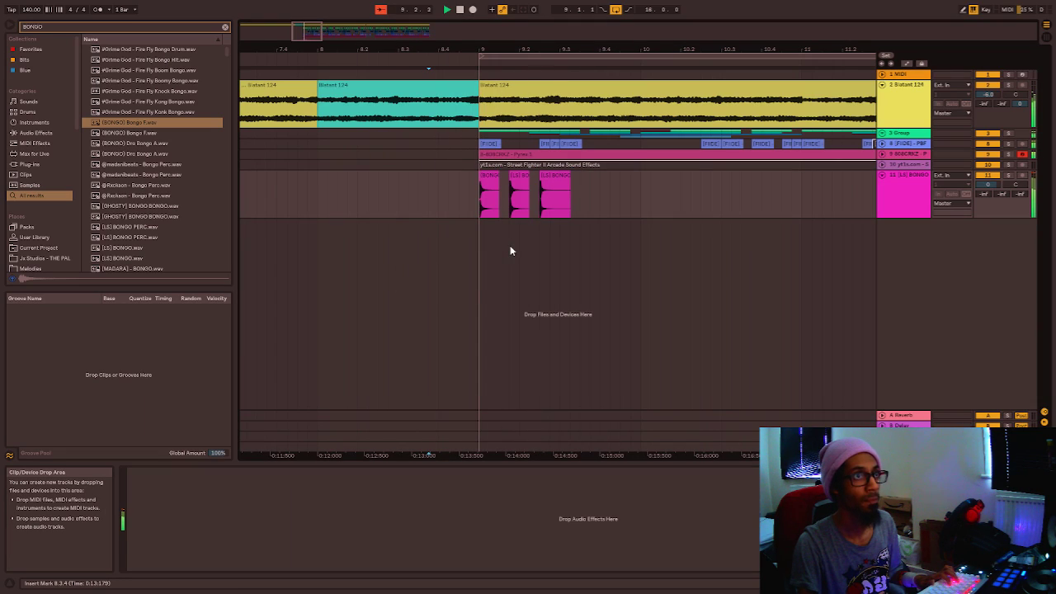
Duplicate the three-hit bongo pattern from bar 9 so the copy starts at 9.3.1.
left_click_drag(557, 204, 478, 204)
key("ctrl+d")
left_click(479, 205)
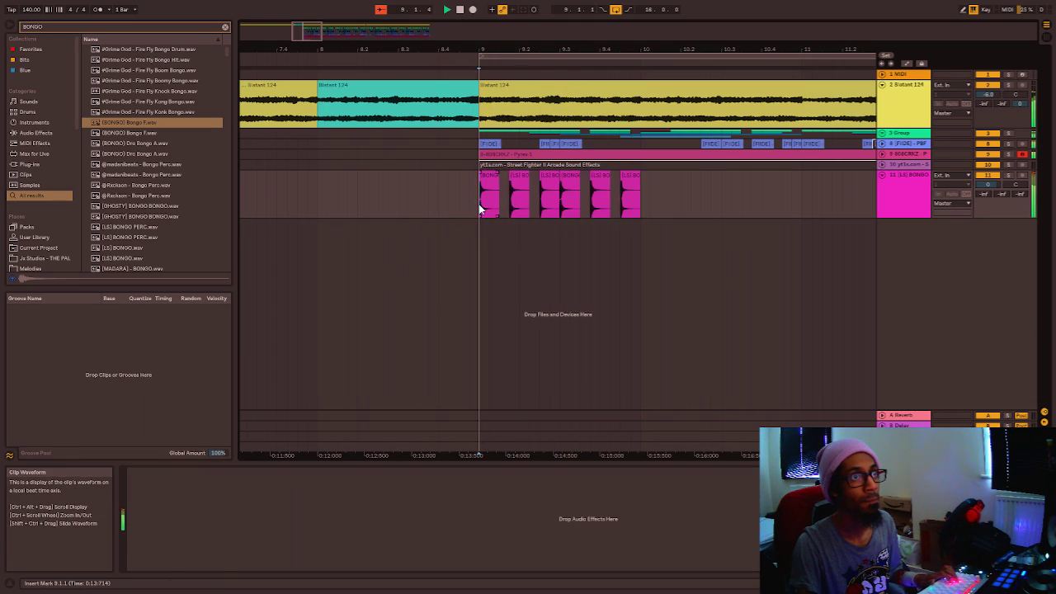
Copy the [LS] BONGO hit from 9.3.4 to 9.4.1 and play the bongo pattern from bar 9.
left_click(596, 191)
left_click_drag(602, 185, 612, 187)
left_click(629, 188)
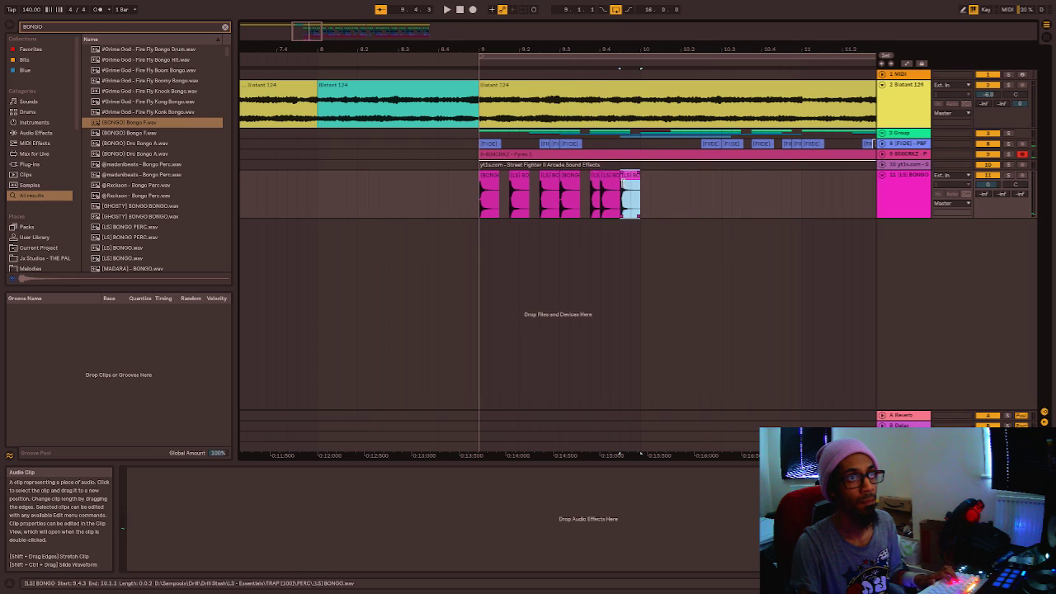
left_click(479, 203)
key("space")
key("space")
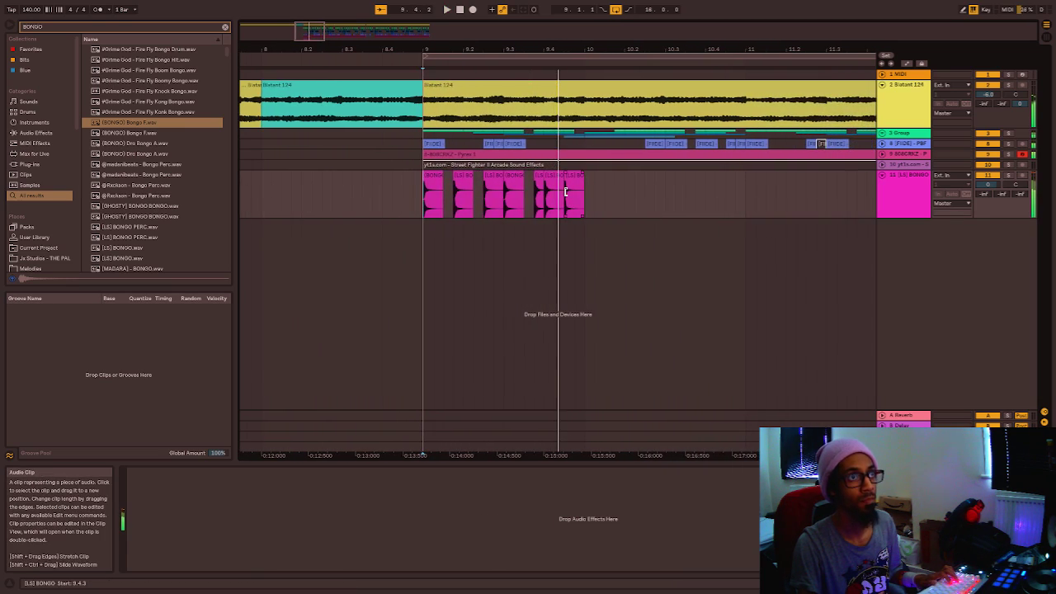
Trim the short [LS] BONGO hit at 9.3.4 and add a tiny slice before it, starting in 9.3.3, for a quick roll.
scroll(545, 188, "up", 3)
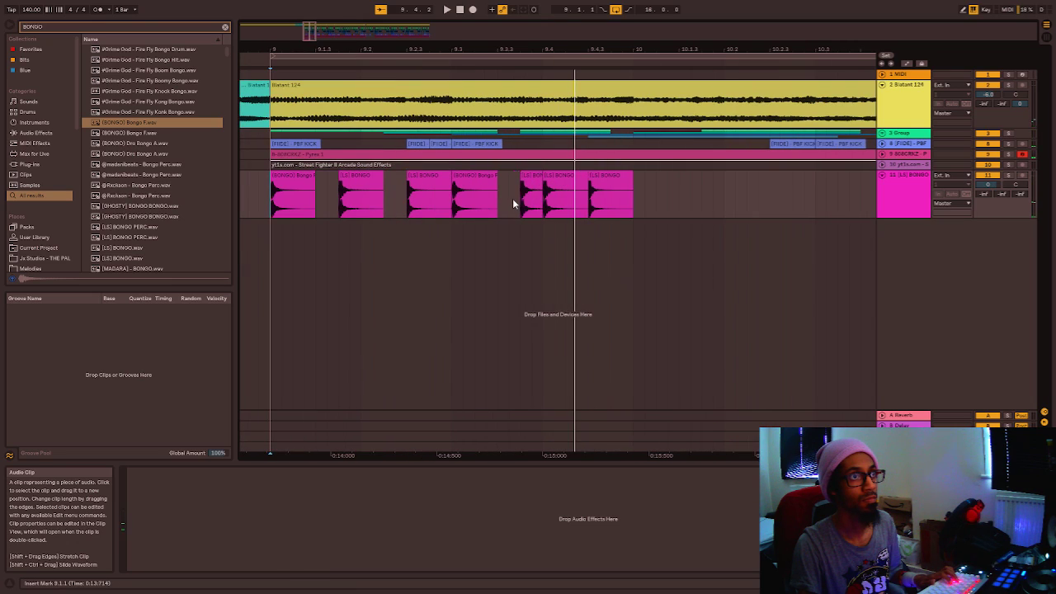
left_click_drag(521, 198, 531, 200)
scroll(508, 194, "up", 2)
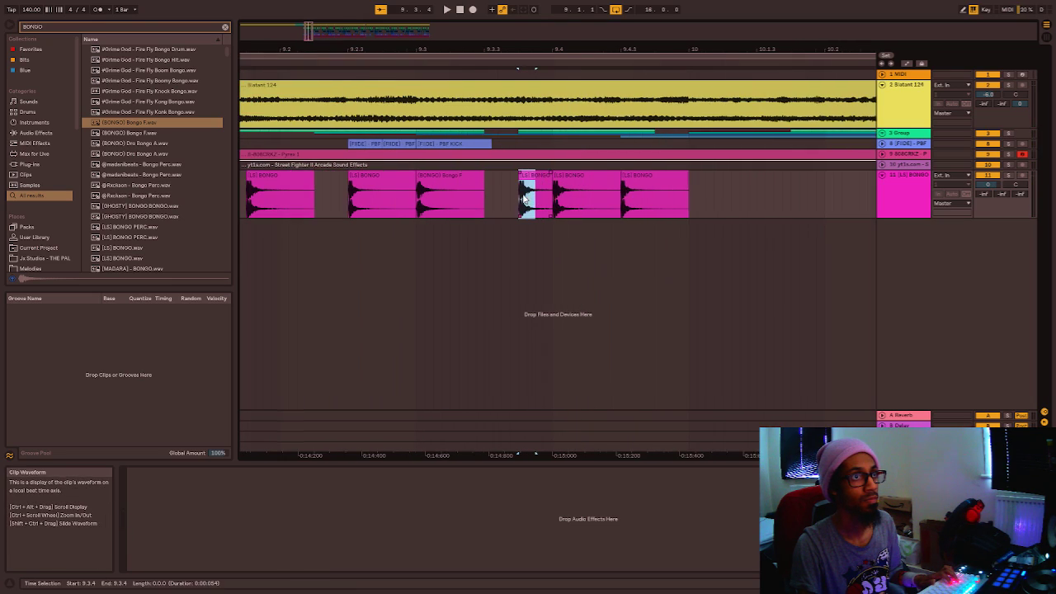
left_click(517, 185)
left_click_drag(516, 185, 530, 206)
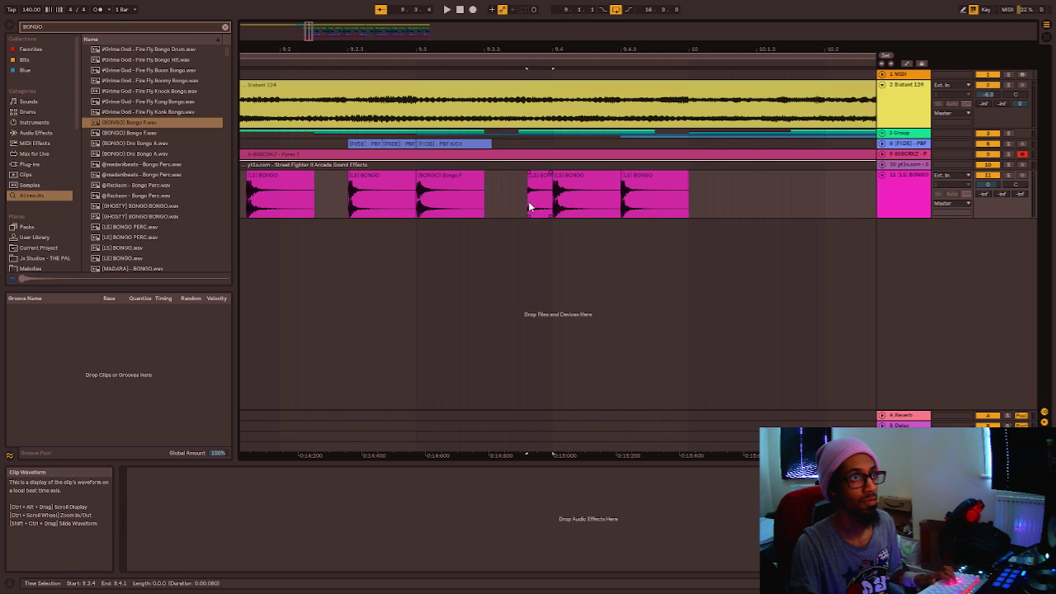
left_click(520, 183)
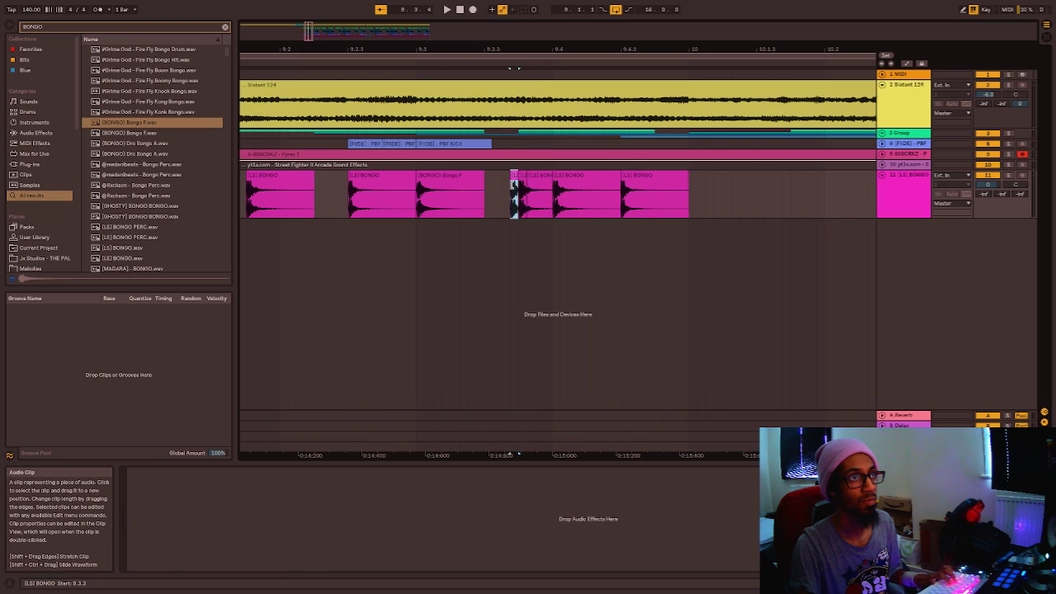
key("space")
Lower the new bongo slice's gain to -4.05 dB, try a -6 st transposition and reset its pitch.
double_click(505, 177)
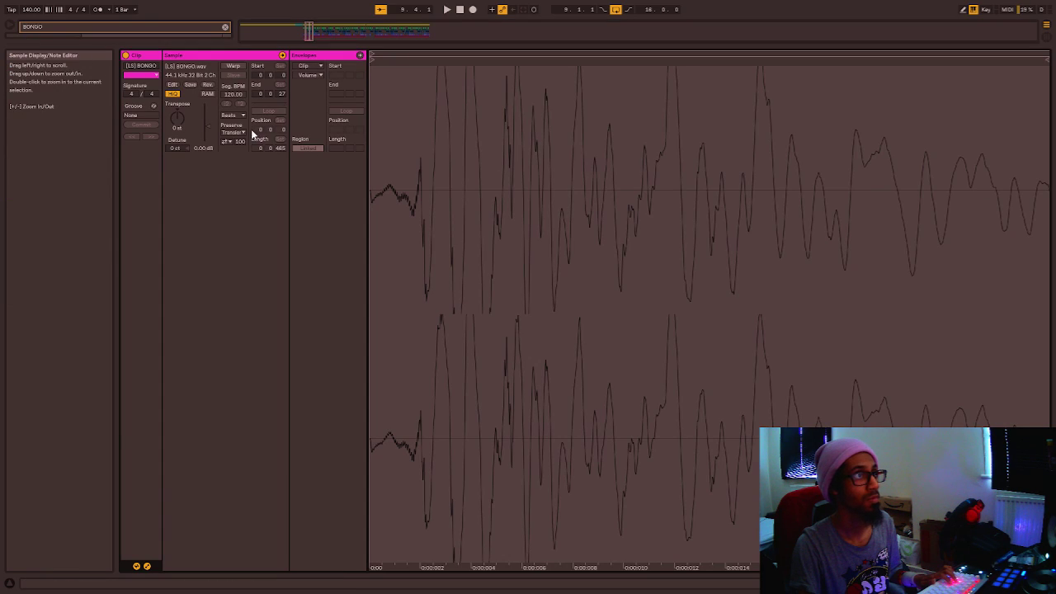
left_click_drag(176, 118, 177, 138)
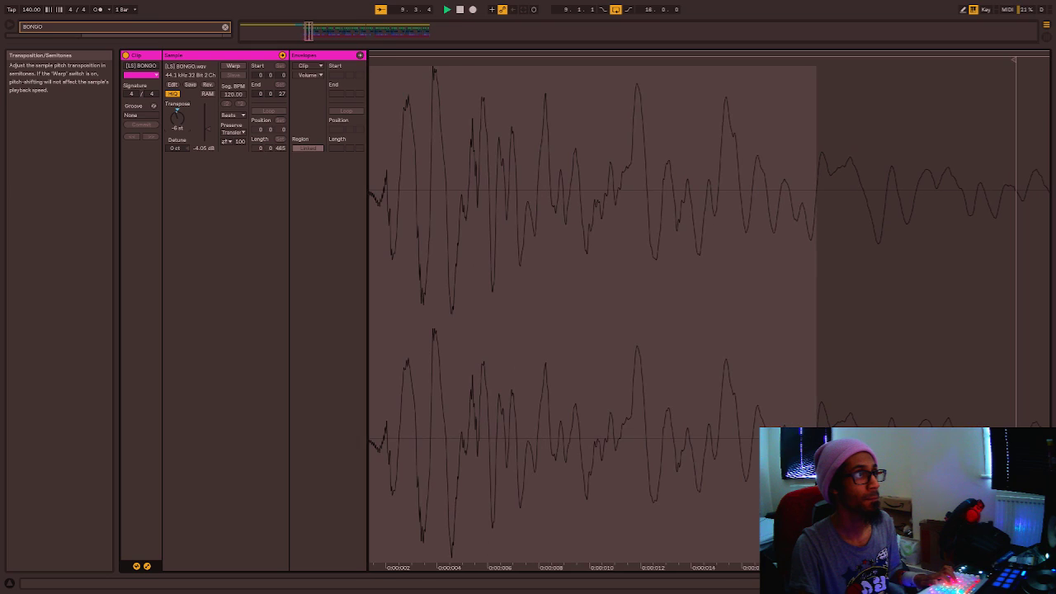
key("Delete")
Enable Warp on the bongo slice, transpose it by 11 st and choose the Complex Pro warp mode.
left_click(234, 66)
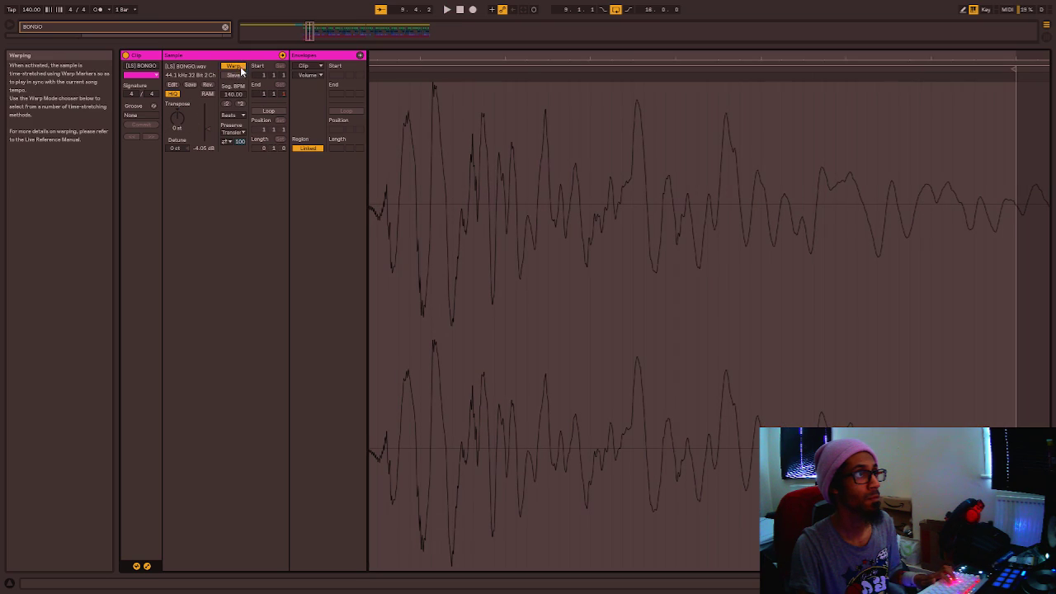
key("Right")
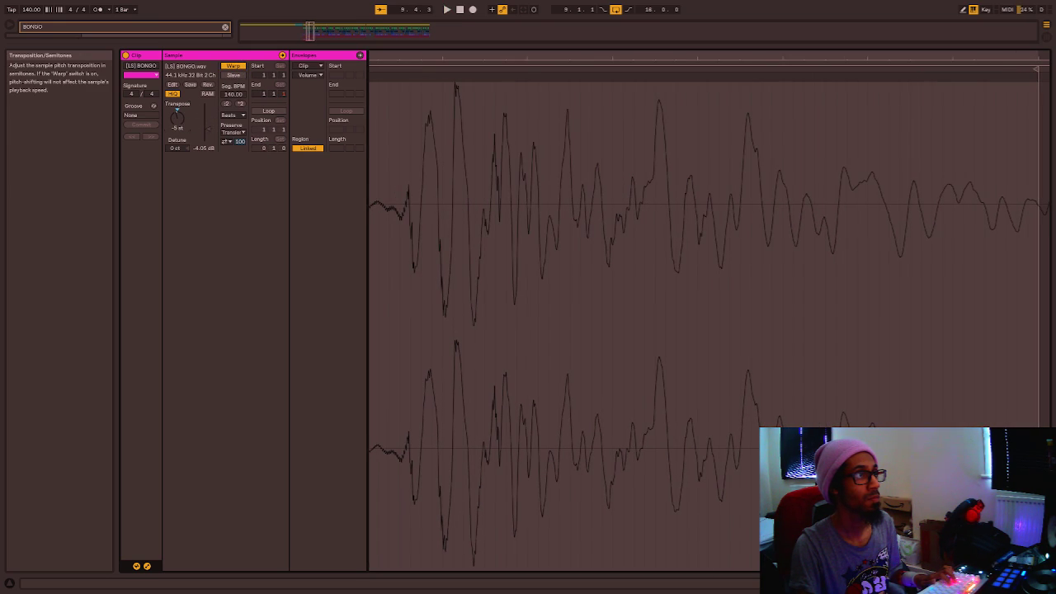
left_click_drag(177, 118, 177, 115)
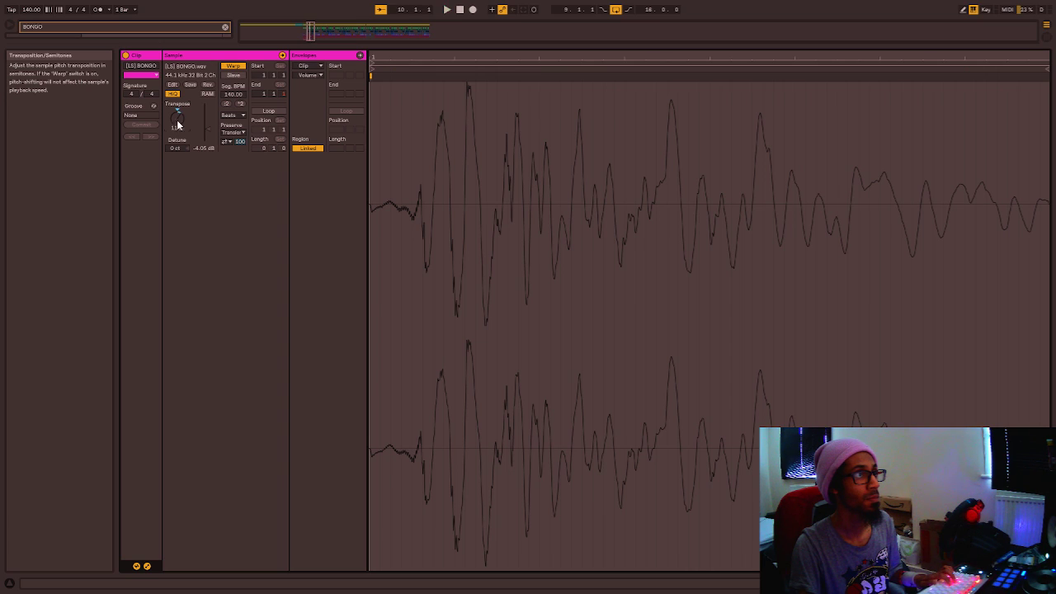
key("space")
left_click(242, 116)
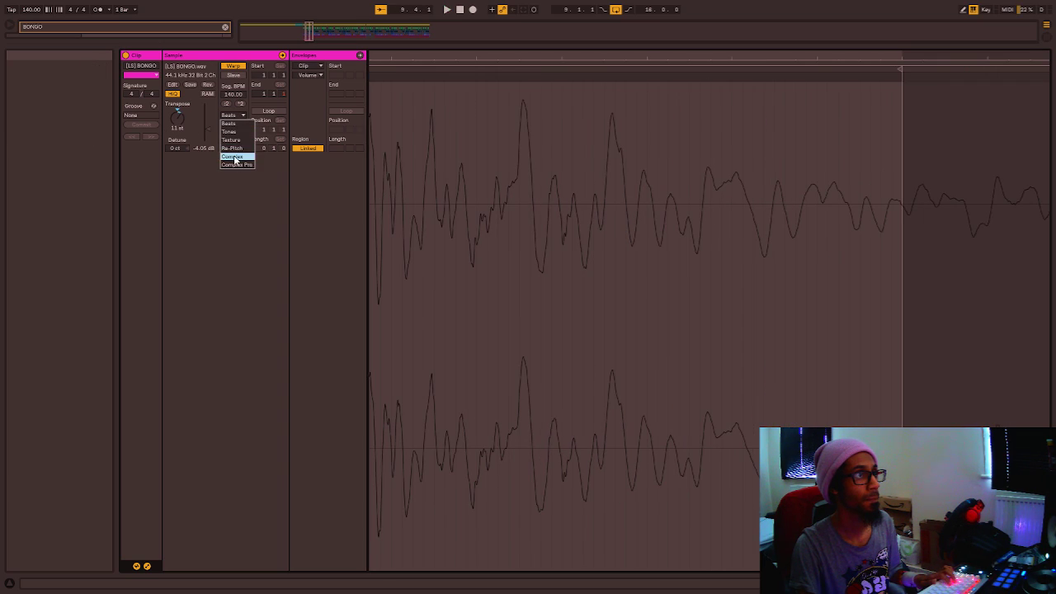
left_click(237, 165)
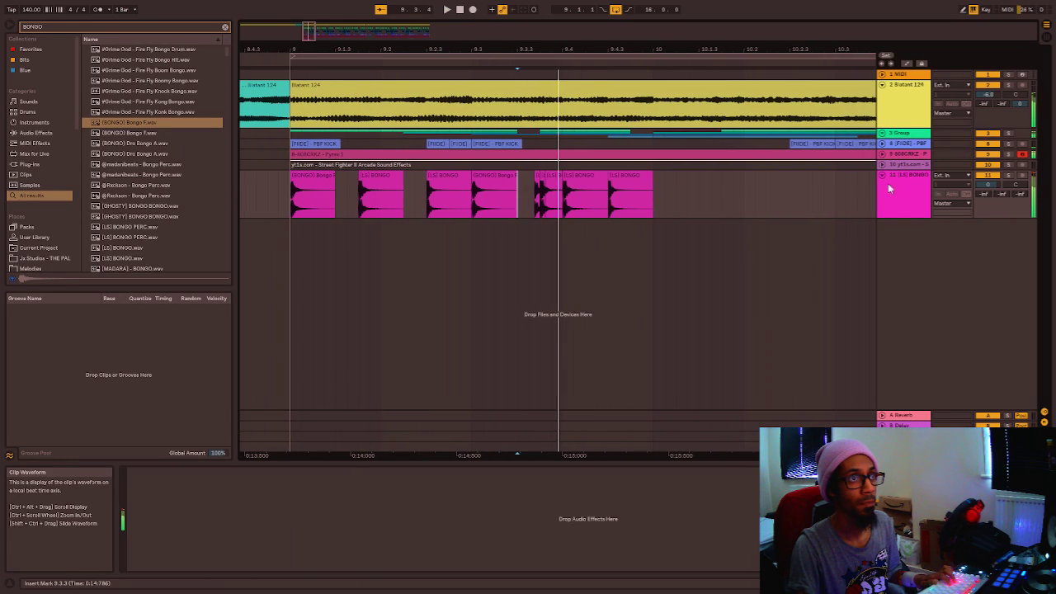
Solo the [LS] BONGO track and play its pattern from 8.4.4.
left_click(1009, 175)
key("space")
key("space")
key("space")
key("space")
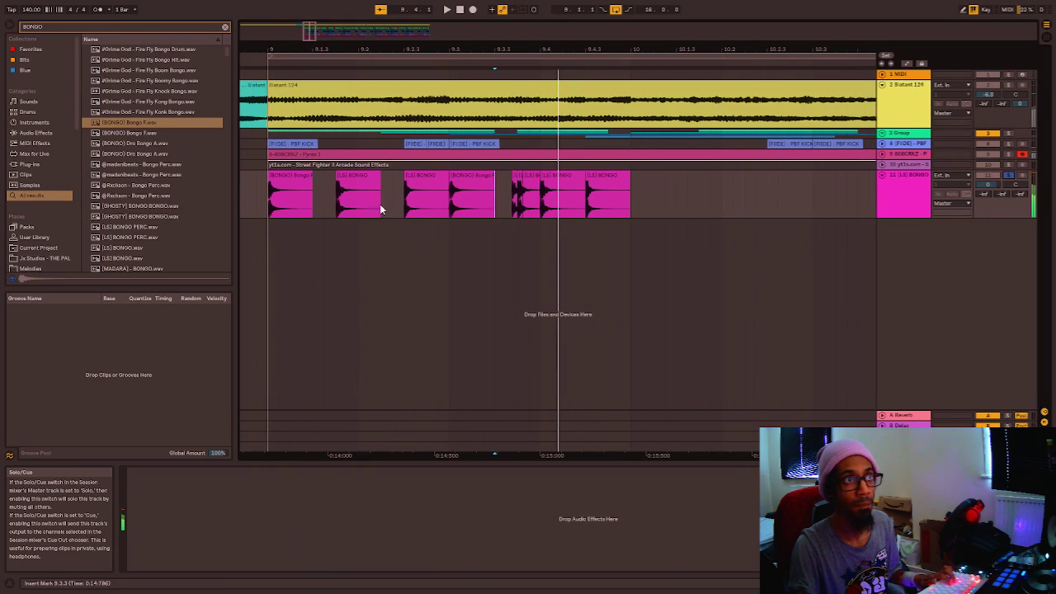
left_click(266, 184)
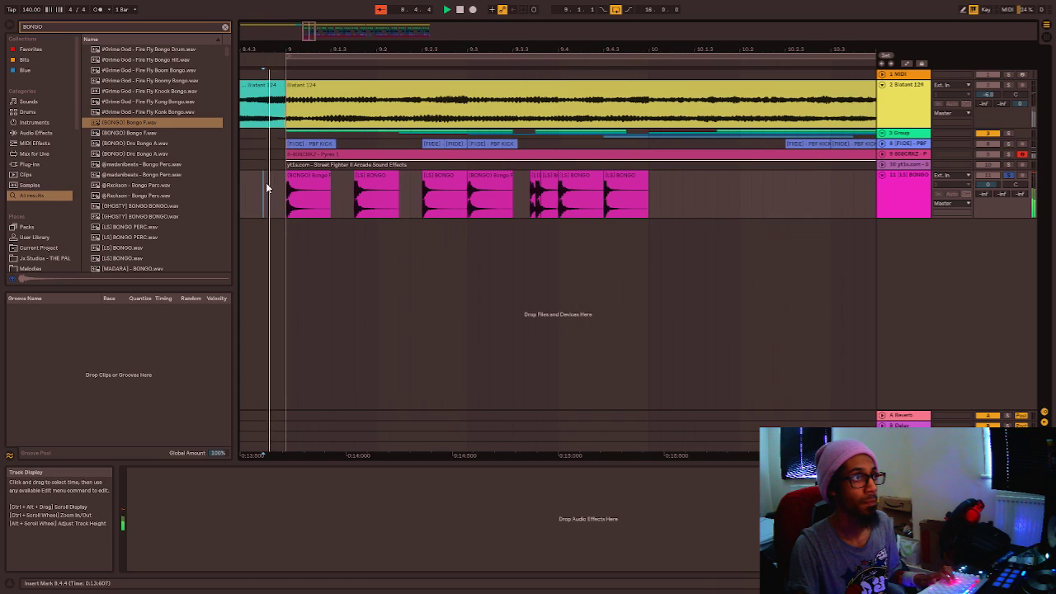
key("space")
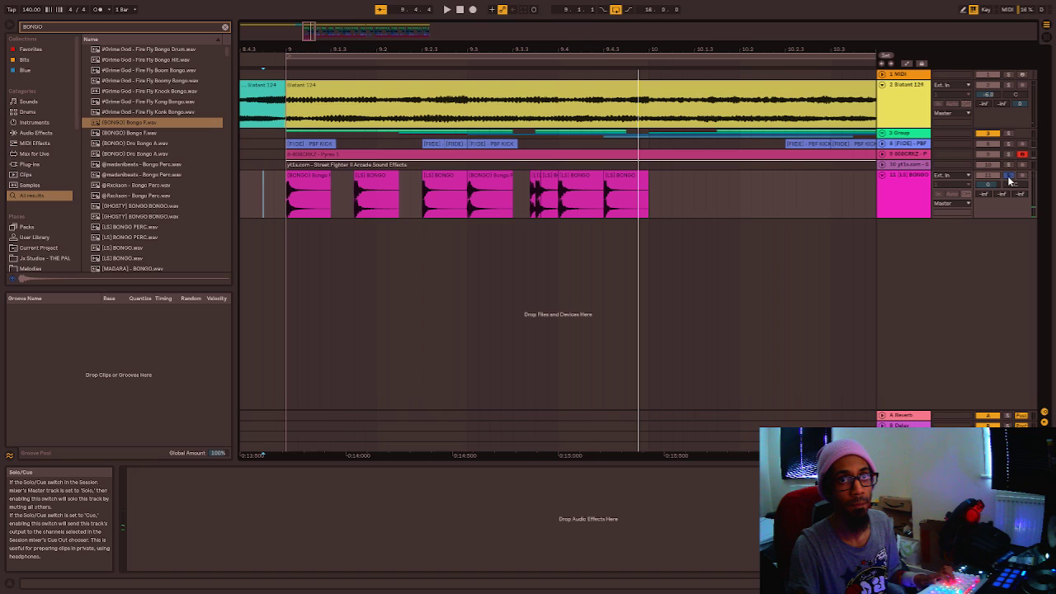
Unsolo the [LS] BONGO track and play the pattern with the full mix.
key("space")
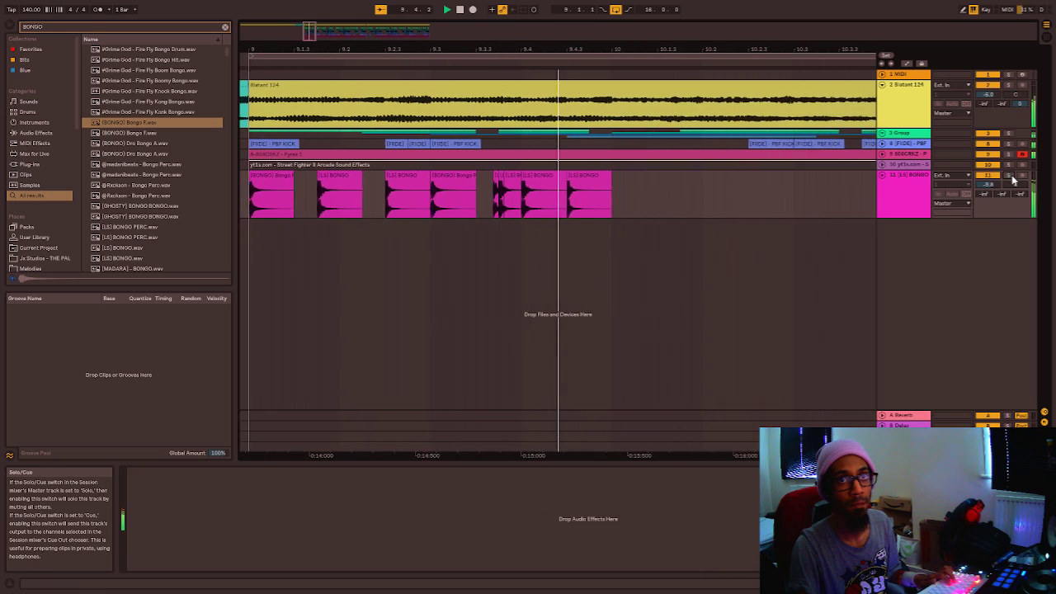
key("space")
key("space")
key("space")
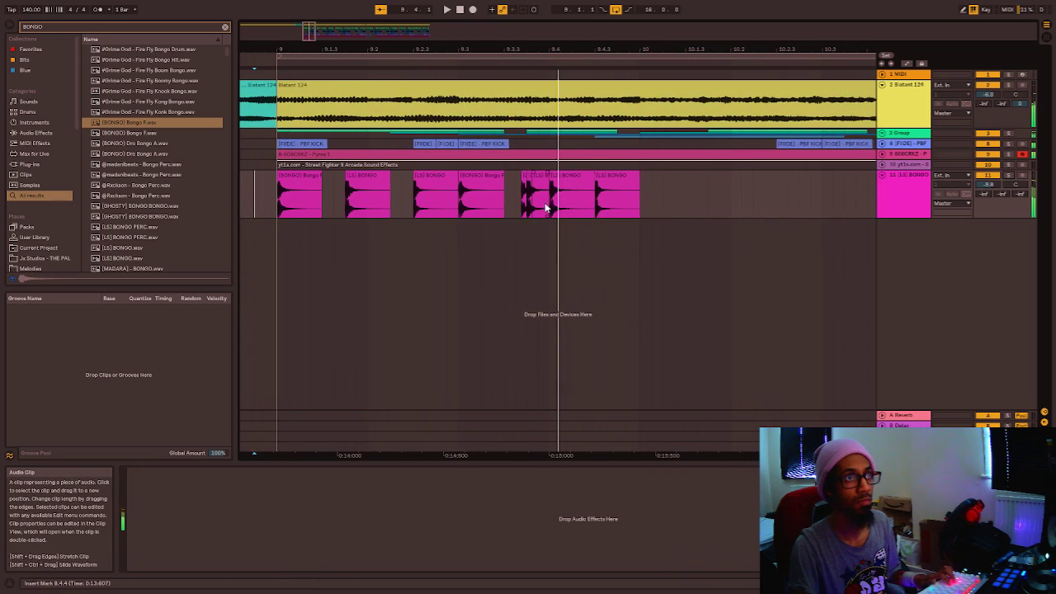
Try retuning the last [LS] BONGO hit at 9.4.3 without Warp while playing it back.
double_click(618, 176)
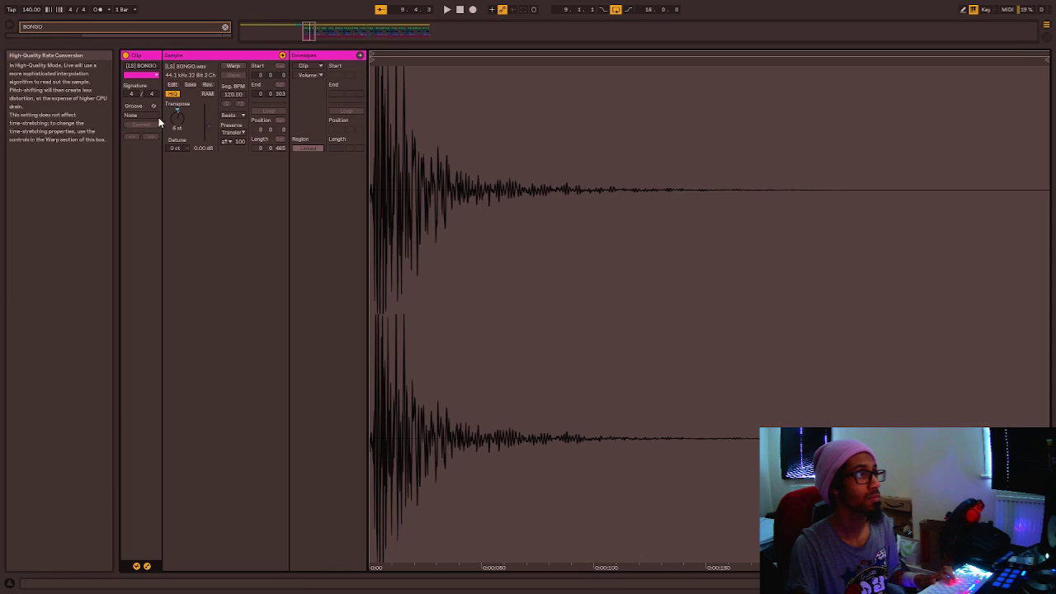
key("space")
left_click_drag(179, 118, 179, 108)
key("space")
key("space")
key("space")
key("space")
key("space")
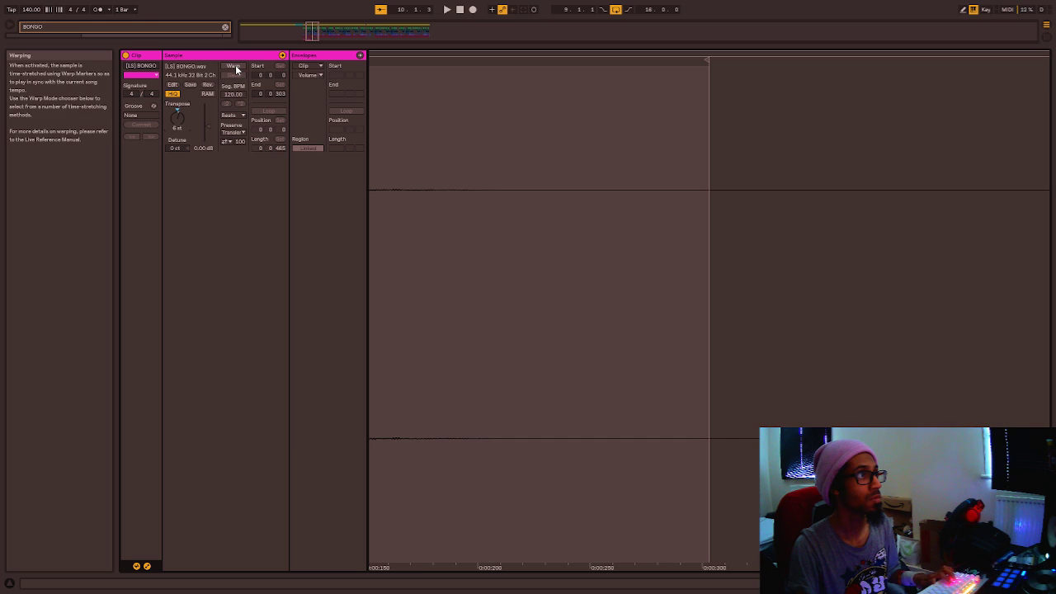
Replace the last bongo hit at 9.4.3 with a copy of the [LS] BONGO hit from 9.4.1.
key("Delete")
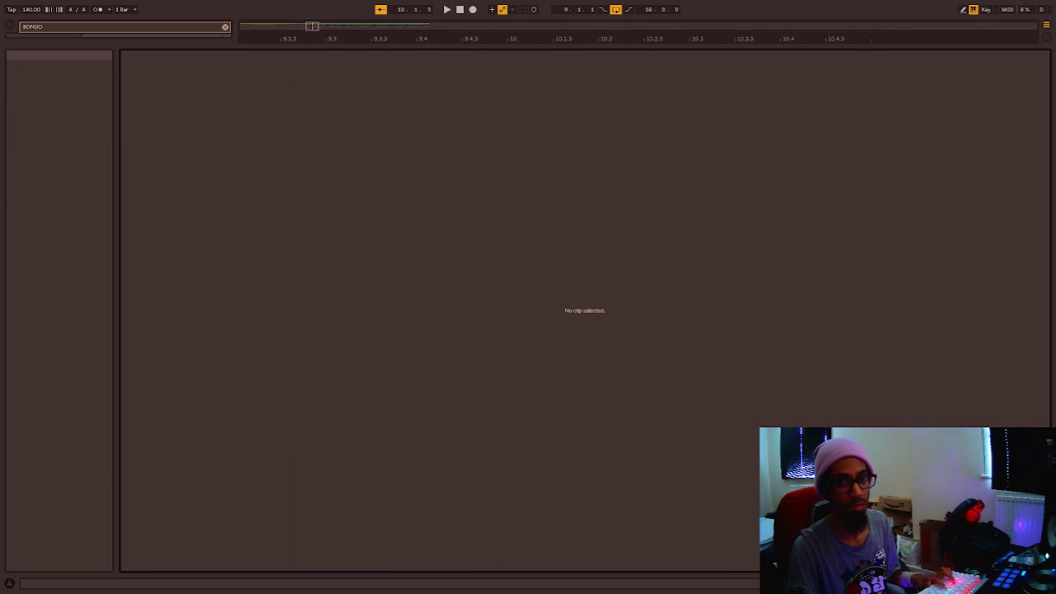
left_click(995, 583)
scroll(429, 163, "down", 3)
left_click(446, 169)
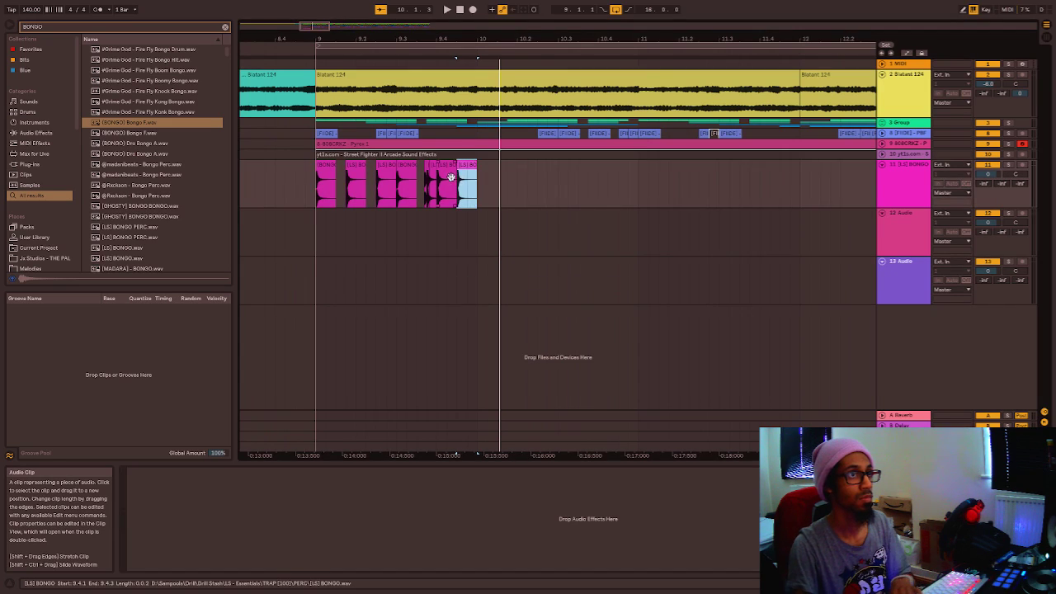
left_click_drag(446, 169, 467, 169)
Enable Warp on the copied [LS] BONGO hit at 9.4.3, adjust its transposition and play from 9.1.1.
double_click(467, 169)
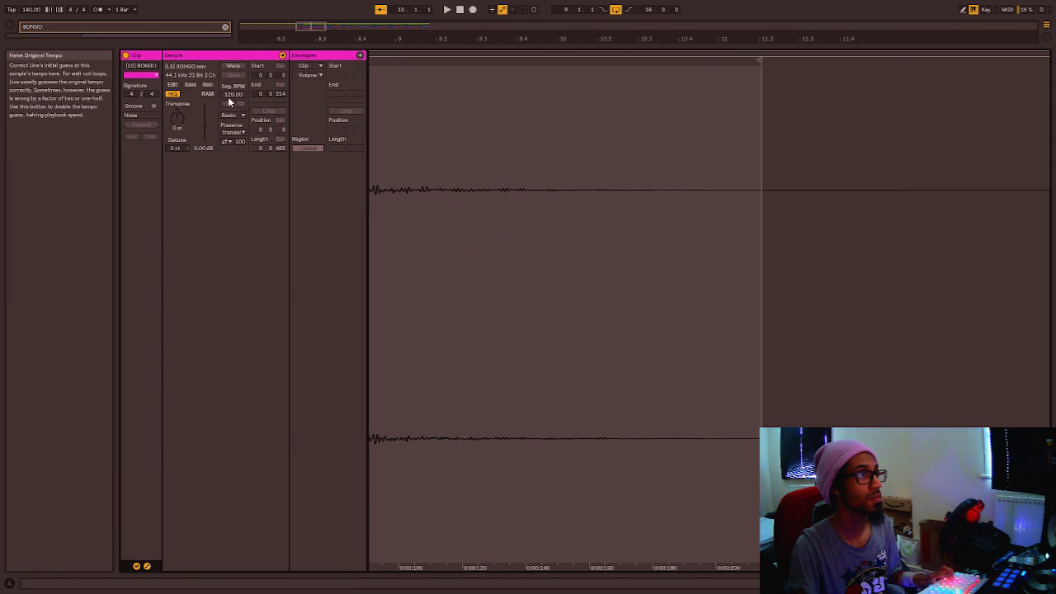
left_click(234, 65)
left_click_drag(177, 108, 177, 116)
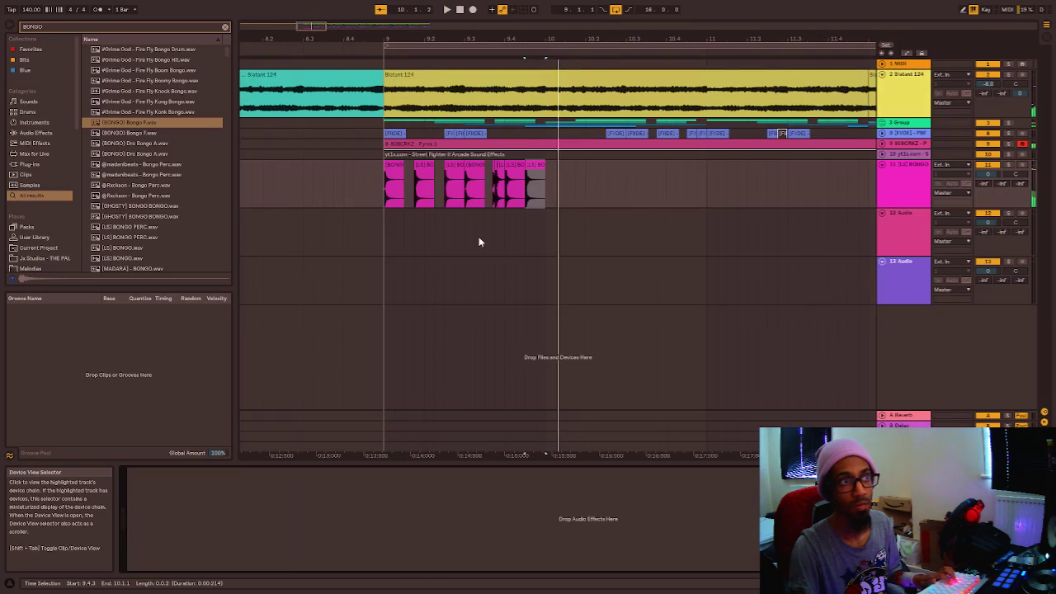
left_click(418, 194)
scroll(418, 194, "up", 2)
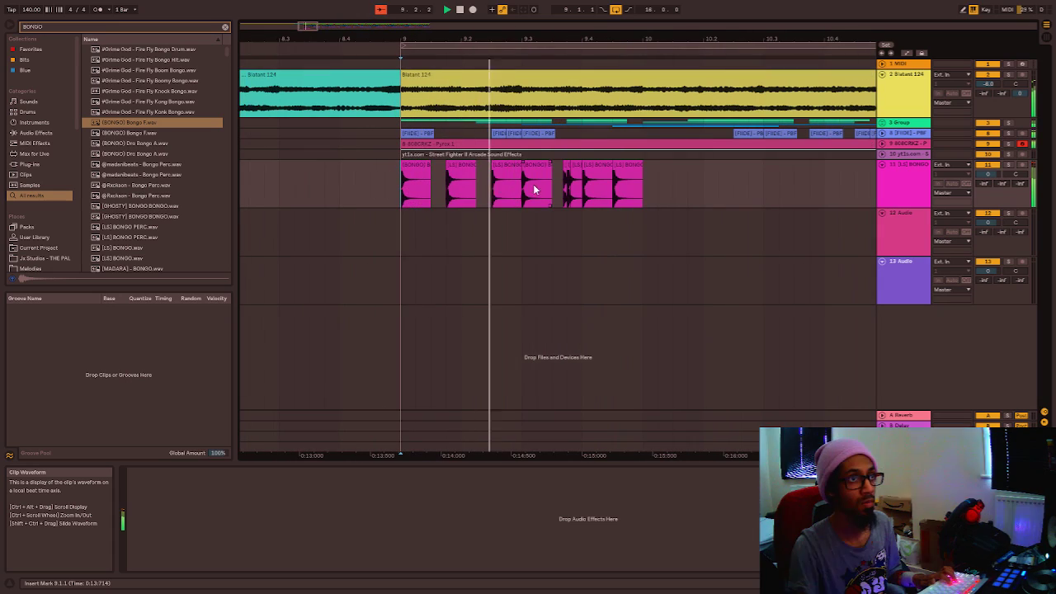
key("space")
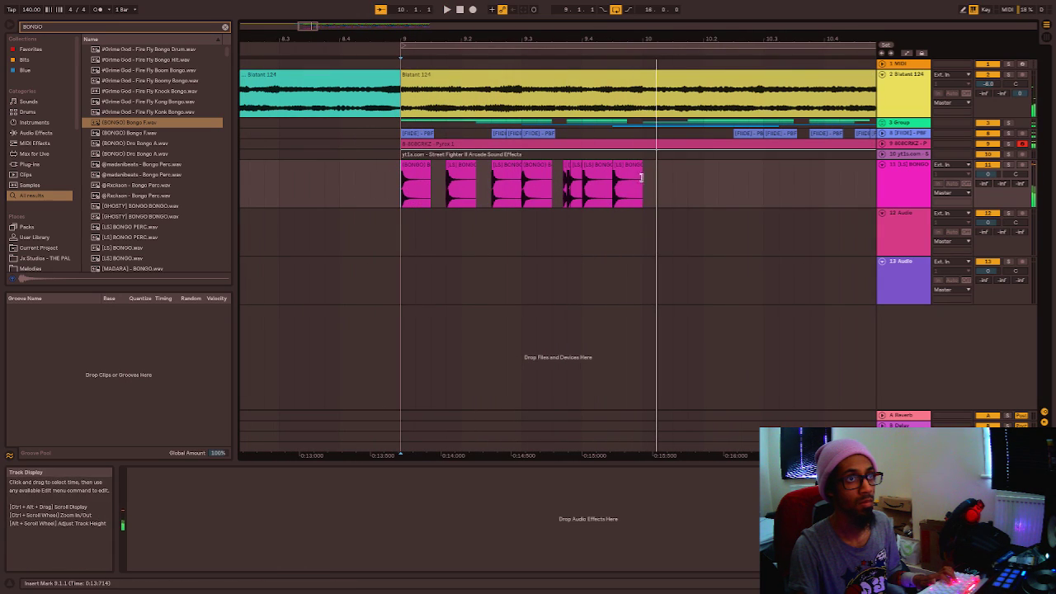
Set the transposition of the last [LS] BONGO hit to -5 st and play the pattern from 8.4.4.
double_click(583, 166)
left_click_drag(177, 116, 177, 109)
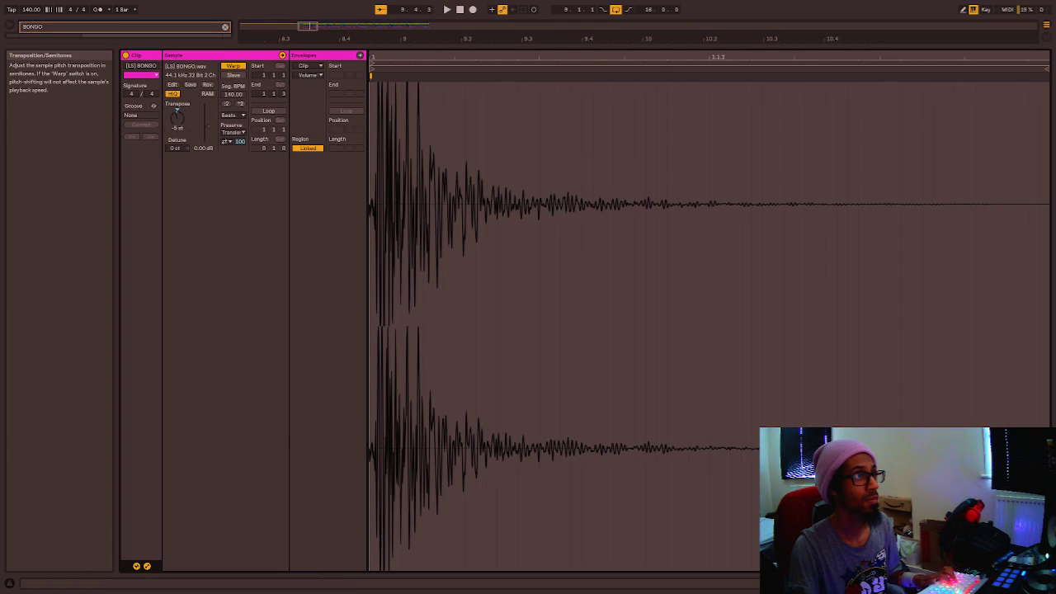
key("space")
key("space")
key("space")
key("space")
left_click(986, 584)
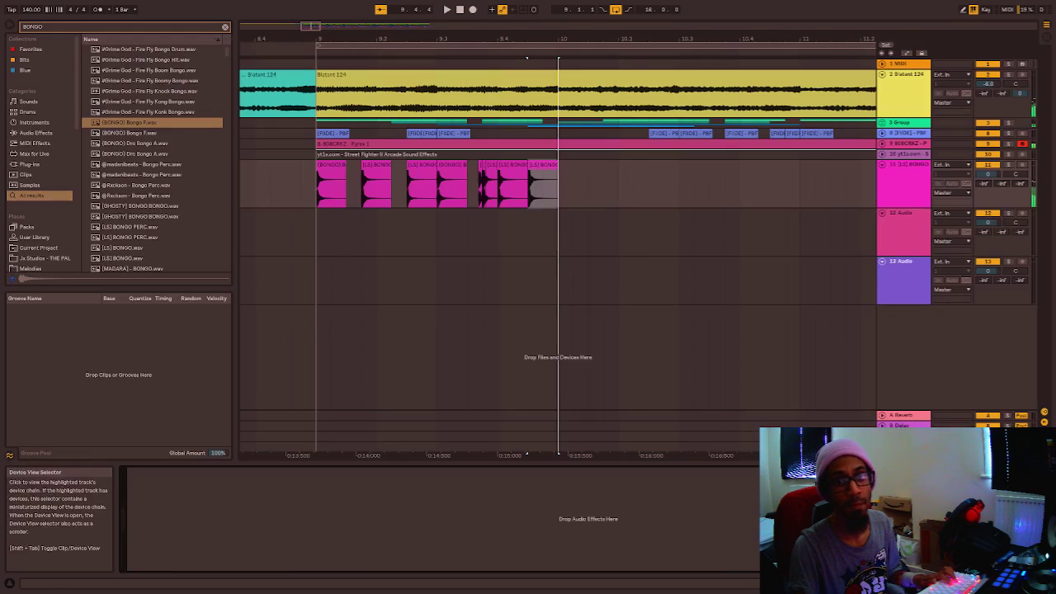
left_click(314, 175)
key("space")
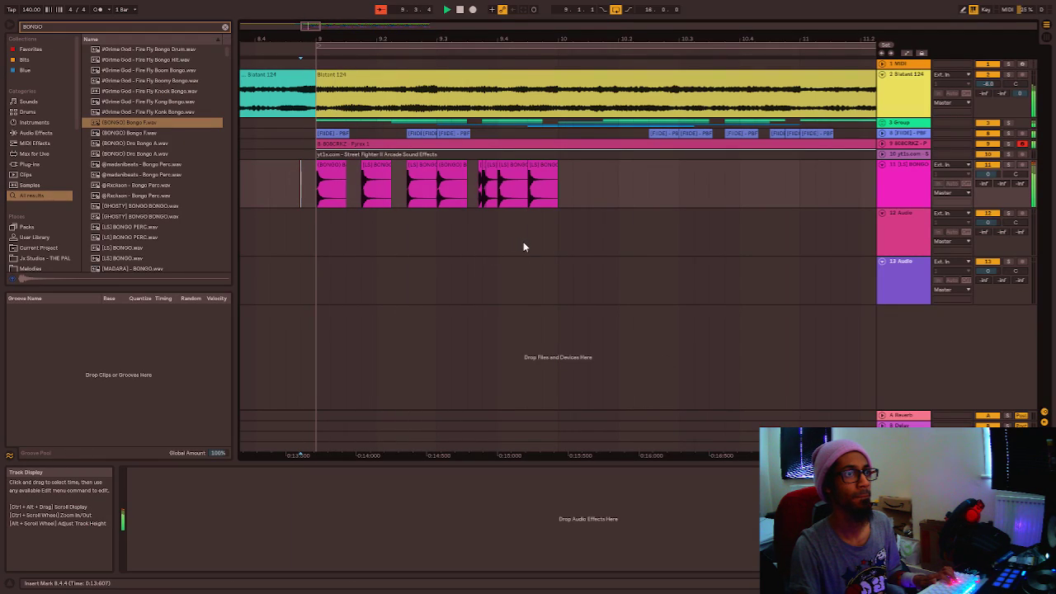
key("space")
Transpose the last [LS] BONGO hit to -4 st in Complex Pro warp mode and play the pattern again.
double_click(529, 186)
left_click_drag(177, 117, 176, 112)
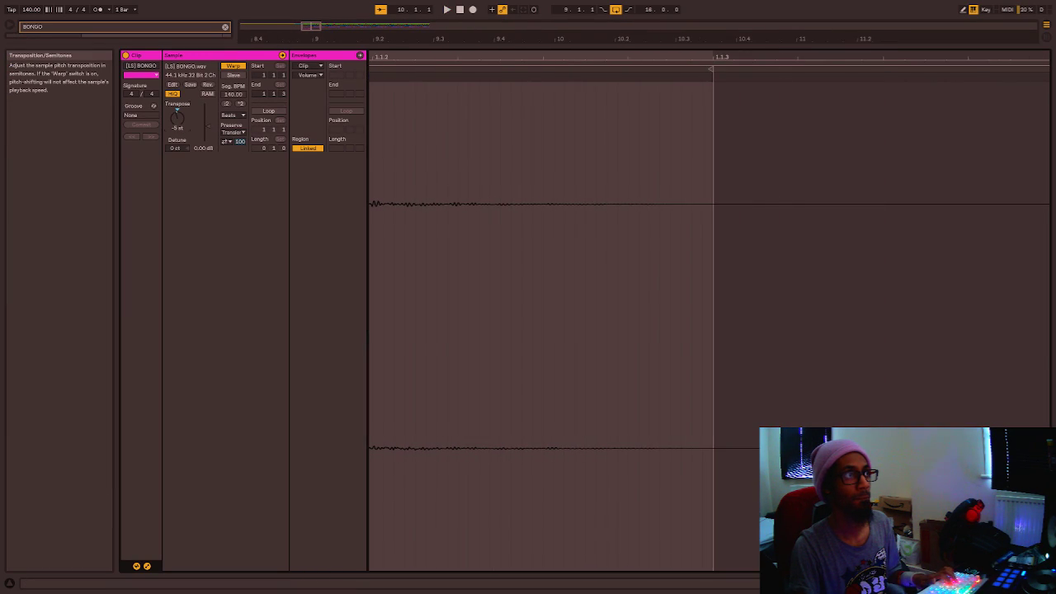
left_click(232, 114)
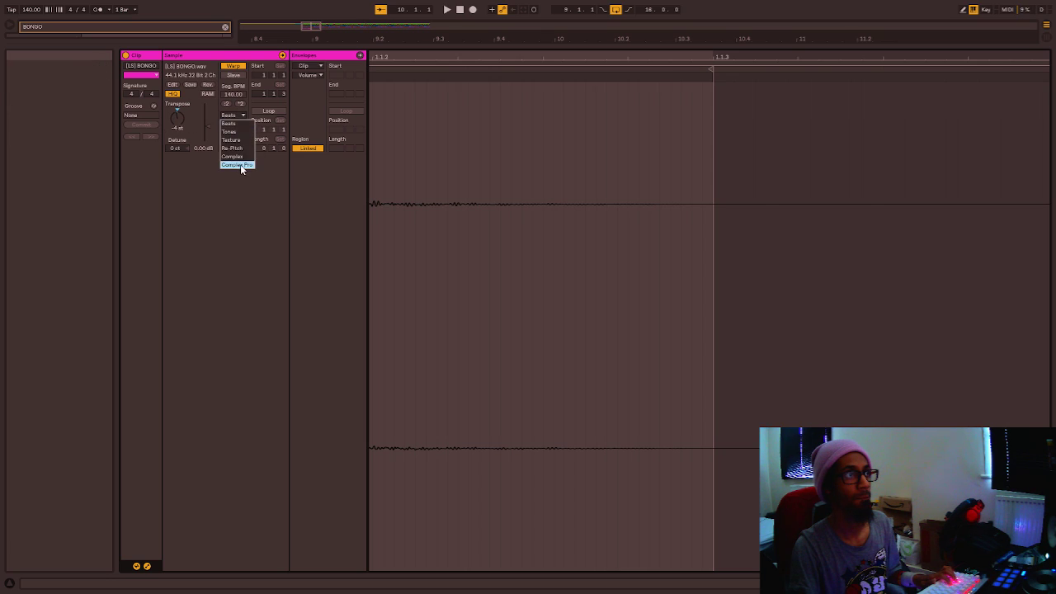
left_click(243, 165)
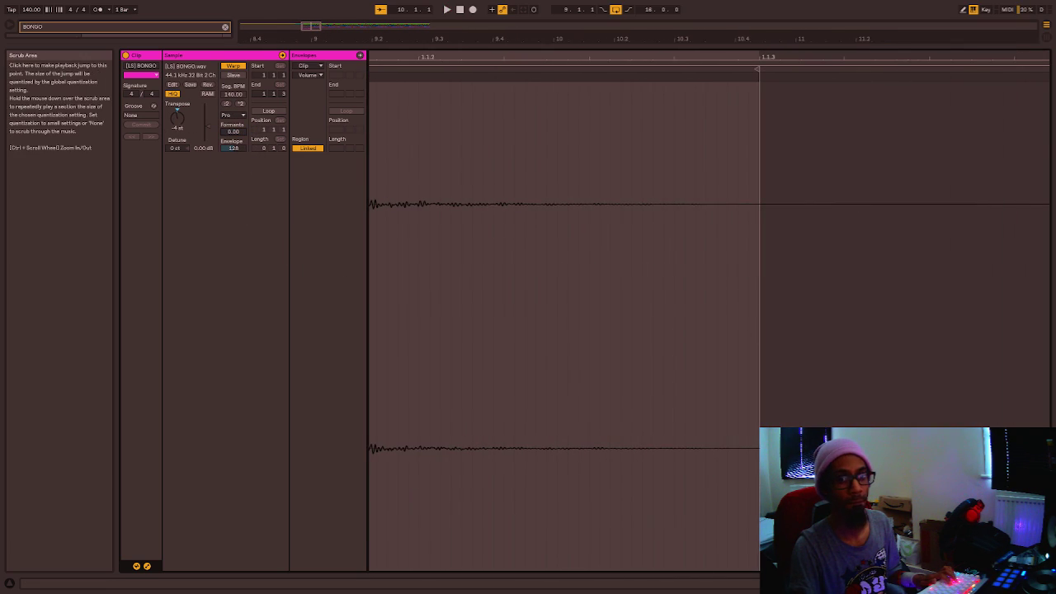
left_click(994, 583)
left_click(298, 182)
key("space")
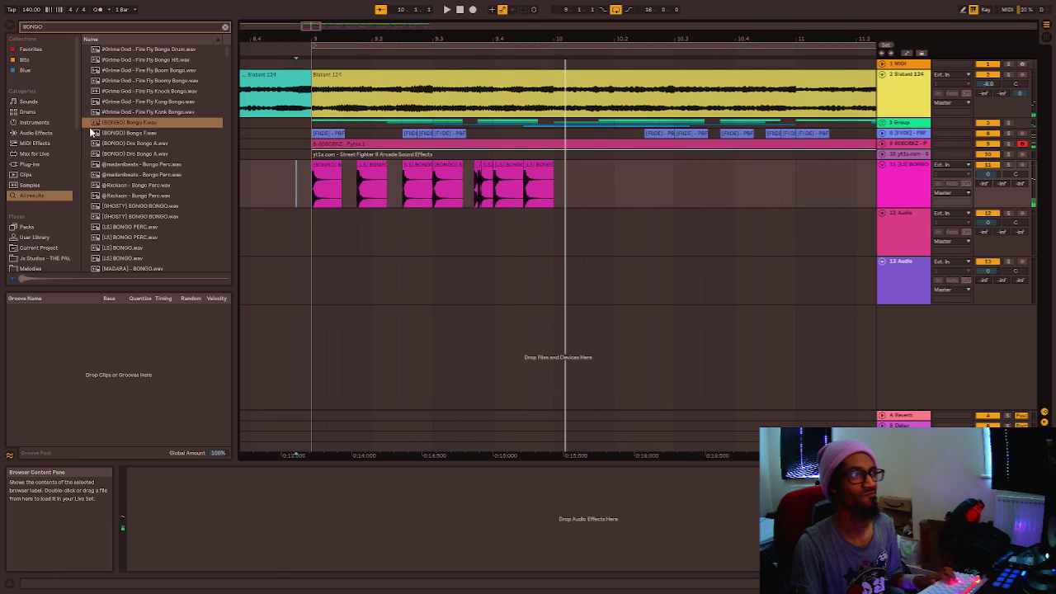
Place the [GHOSTY] BONGO BONGO.wav sample at 9.4.3 on the bongo track and play the pattern.
scroll(138, 186, "down", 1)
left_click(138, 187)
left_click_drag(217, 184, 525, 186)
key("space")
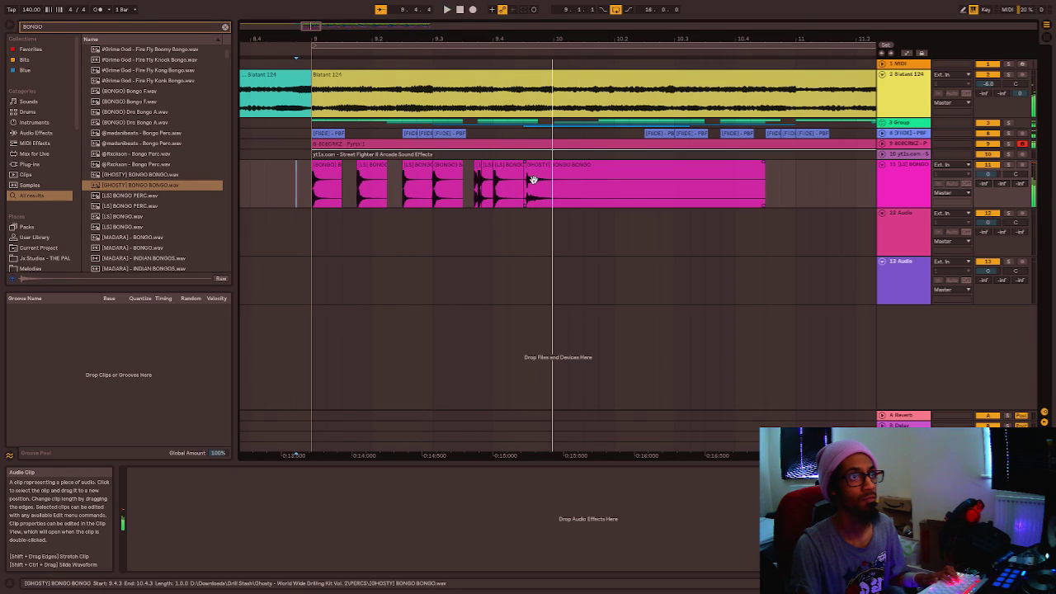
Audition more bongo samples, place [MADARA] - BONGO.wav at 9.4.3 and play from 9.1.3.
left_click(135, 197)
left_click(136, 226)
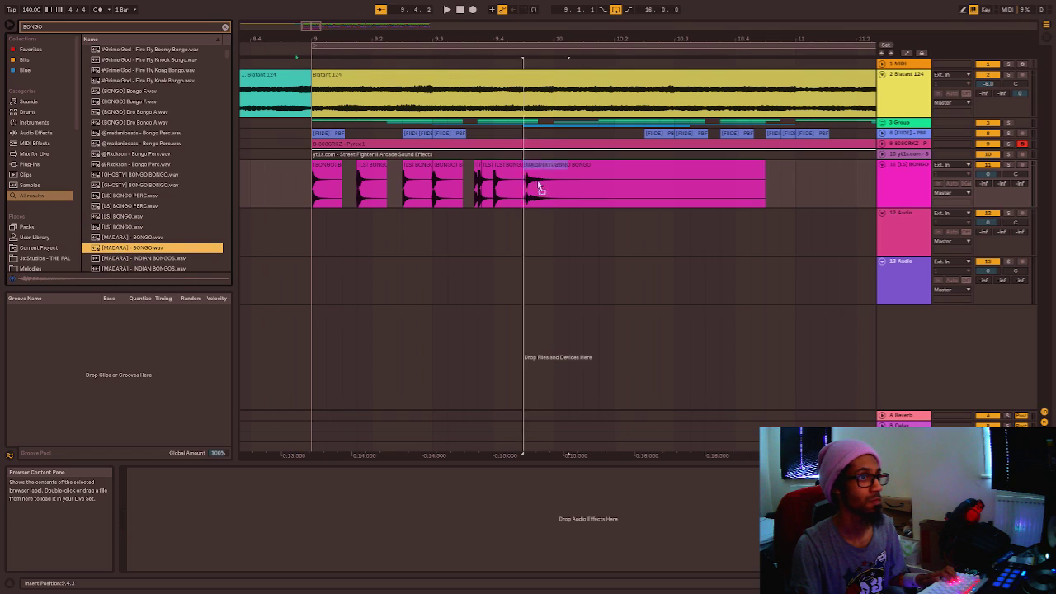
left_click(341, 194)
key("space")
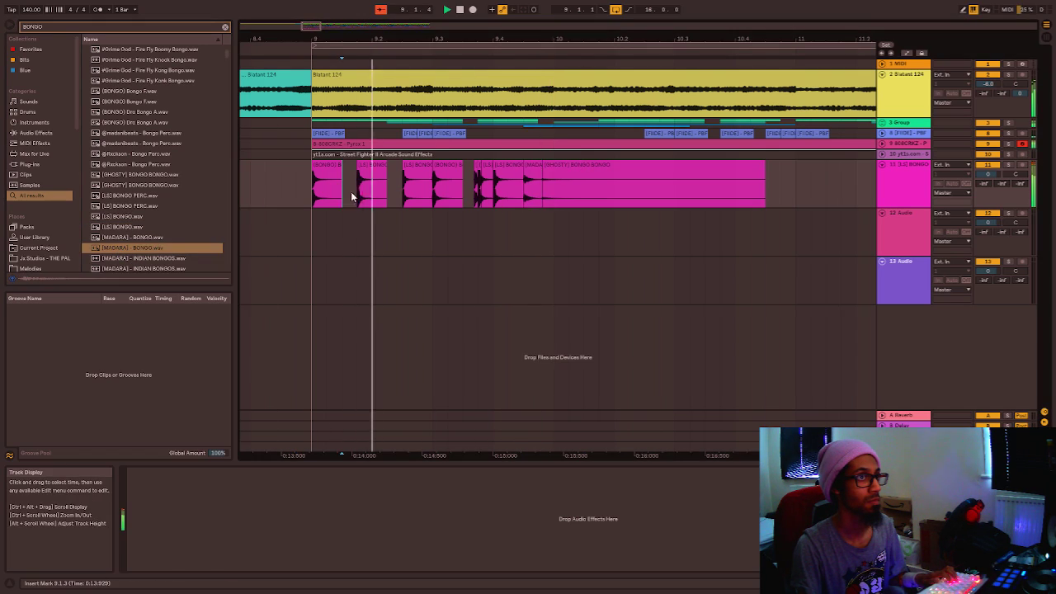
Remove the leftover [GHOSTY] BONGO BONGO clip, set the [MADARA] - BONGO hit's gain to 5.75 dB and play the pattern.
left_click(565, 178)
key("space")
double_click(560, 189)
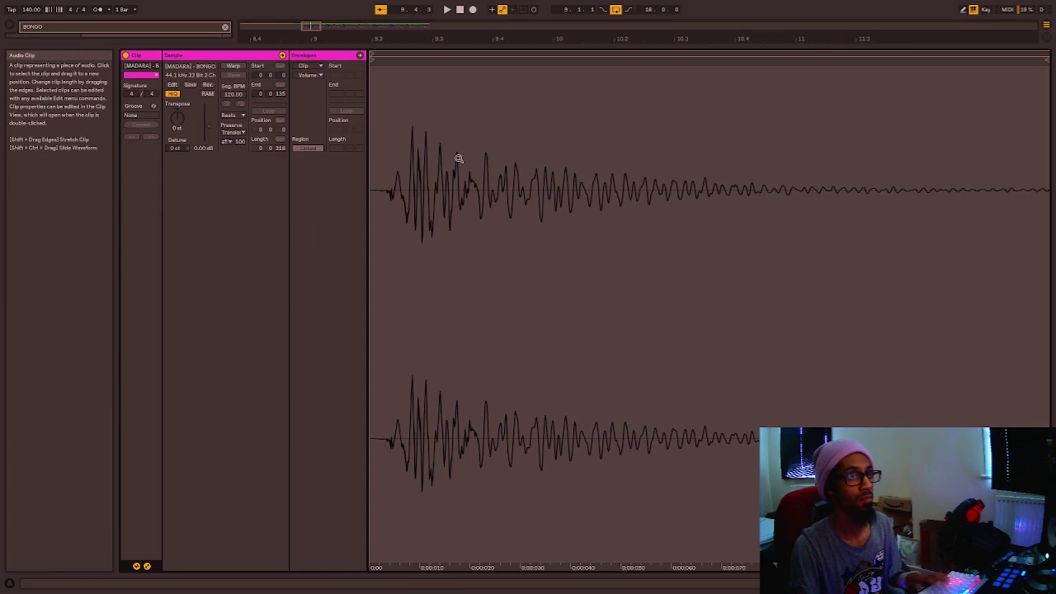
left_click_drag(207, 121, 207, 121)
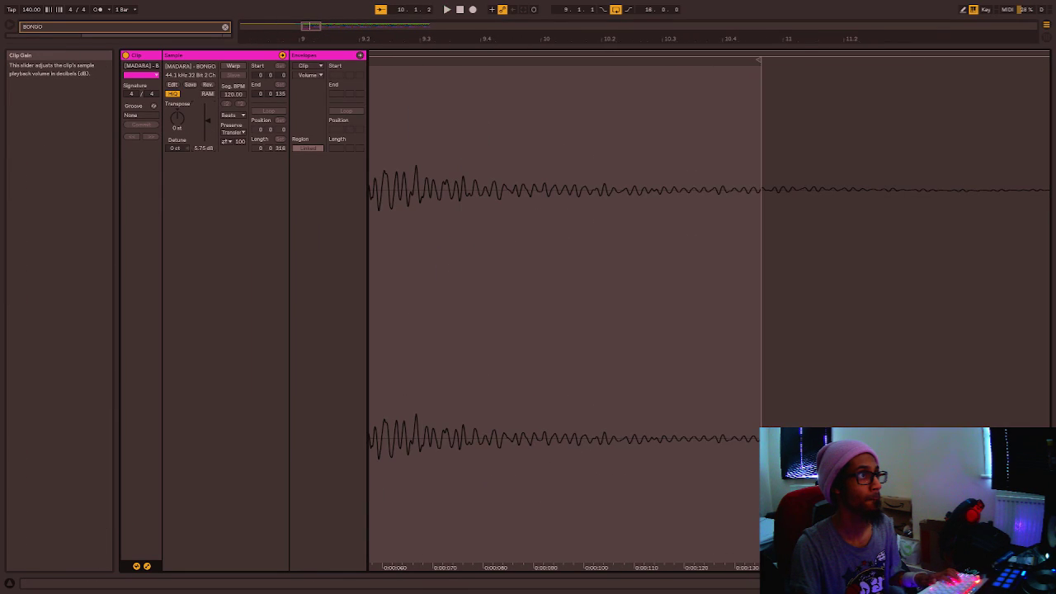
left_click(983, 583)
left_click(251, 176)
key("space")
Audition the [MADARA] - INDIAN BONGOS samples and place the second one at 10.1.1 on the bongo track.
scroll(184, 231, "down", 3)
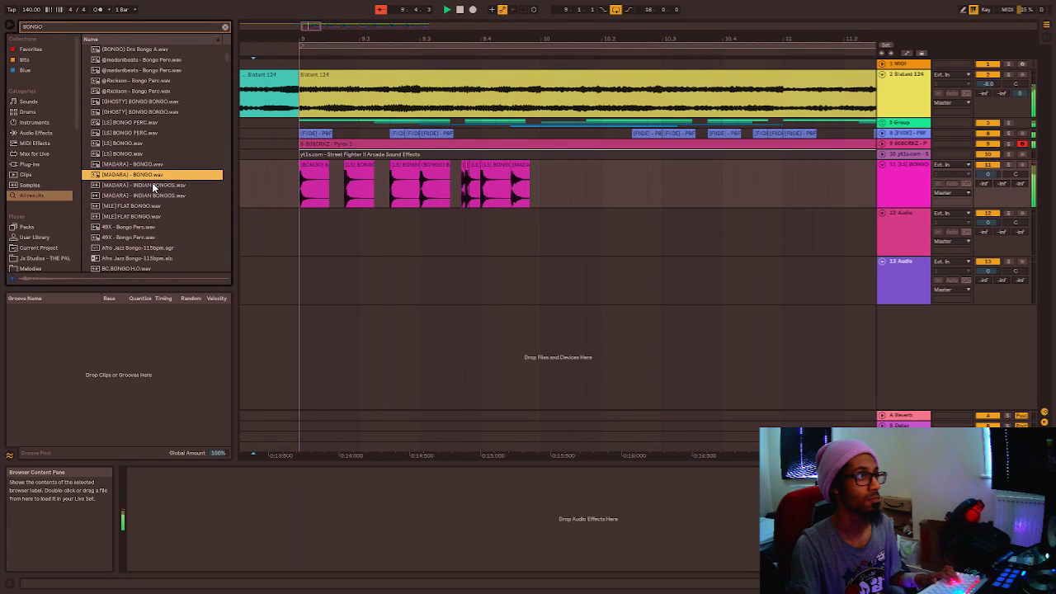
left_click(153, 186)
left_click(155, 196)
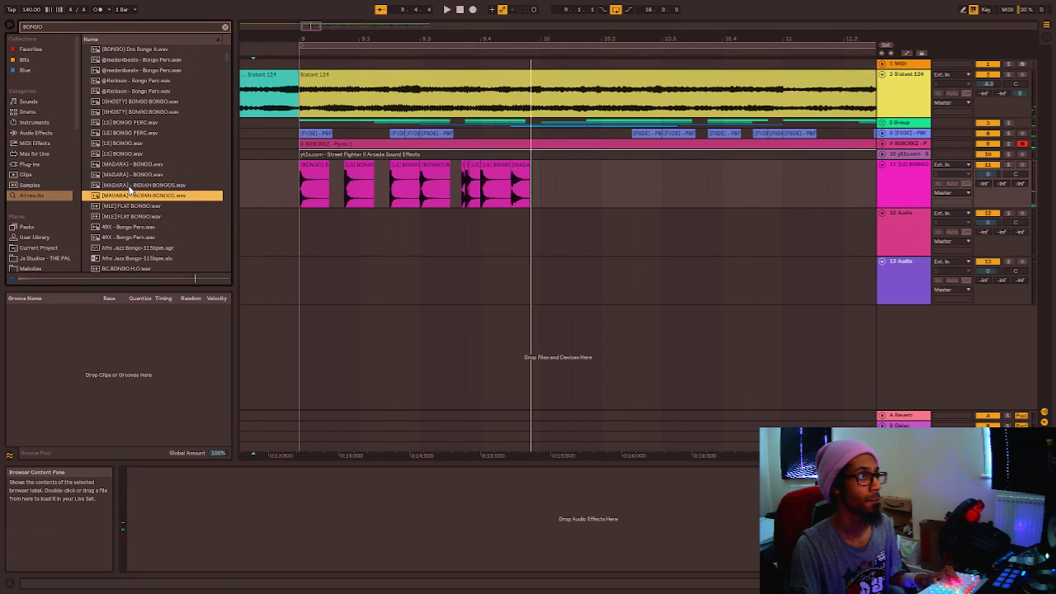
left_click_drag(132, 198, 542, 195)
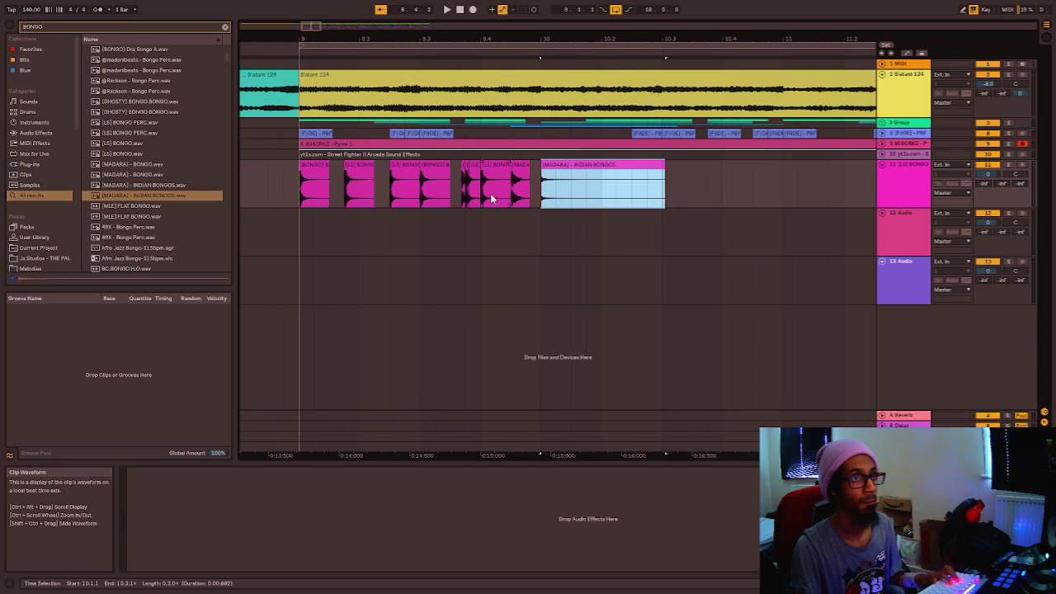
Audition the [MLE] FLAT BONGO samples, place the second one at 10.1.2 and play the pattern from 9.1.1.
left_click(126, 207)
left_click(128, 218)
left_click_drag(165, 214, 553, 190)
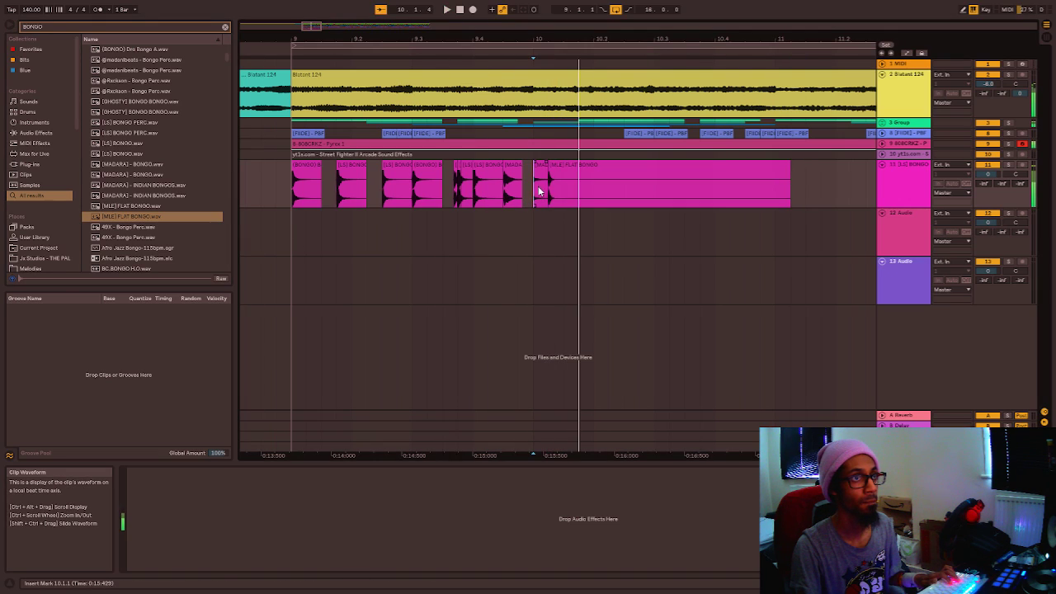
left_click(299, 198)
key("space")
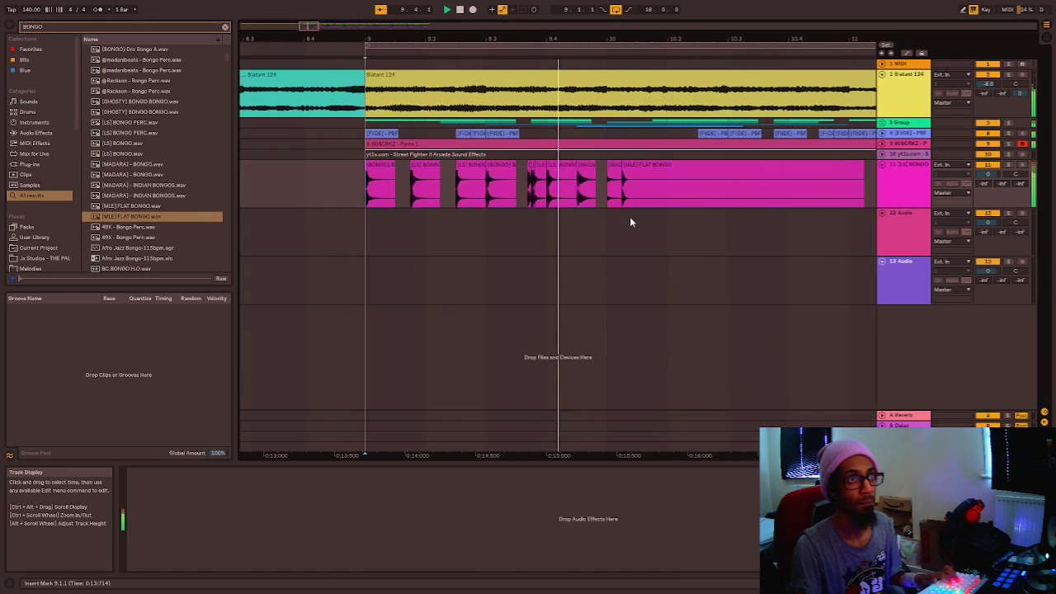
Transpose the [MLE] FLAT BONGO clip at 10.1.2 to -3 st and play the end of the pattern.
left_click(526, 175)
key("space")
double_click(538, 170)
left_click_drag(179, 120, 179, 127)
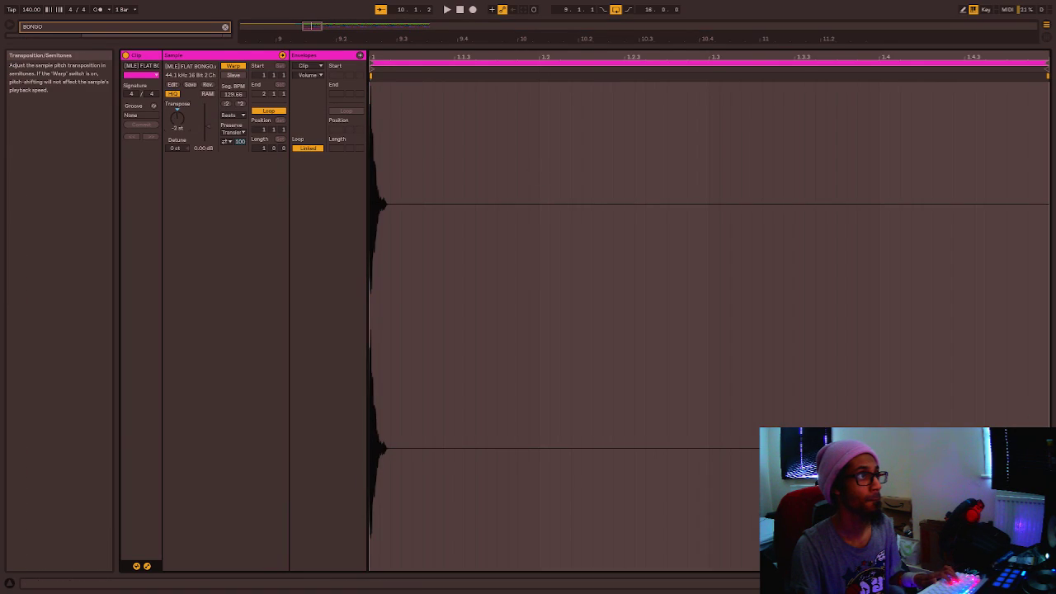
left_click(978, 584)
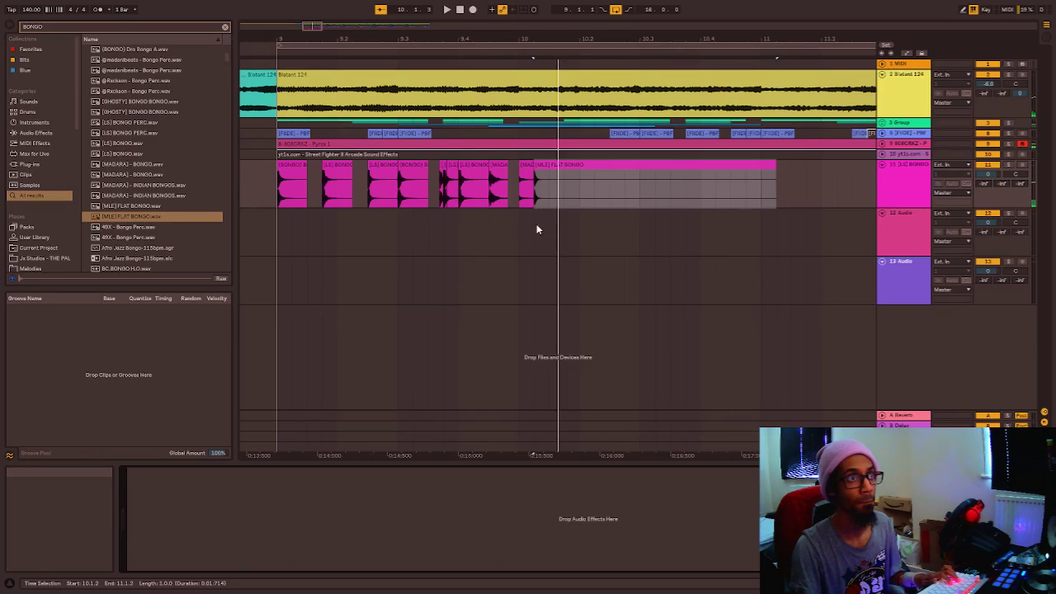
left_click(499, 176)
key("space")
Raise the [MADARA] - INDIAN BONGOS clip's gain at 10.1.1 to 6.25 dB and play the pattern from 9.1.1.
left_click(523, 175)
key("space")
double_click(525, 178)
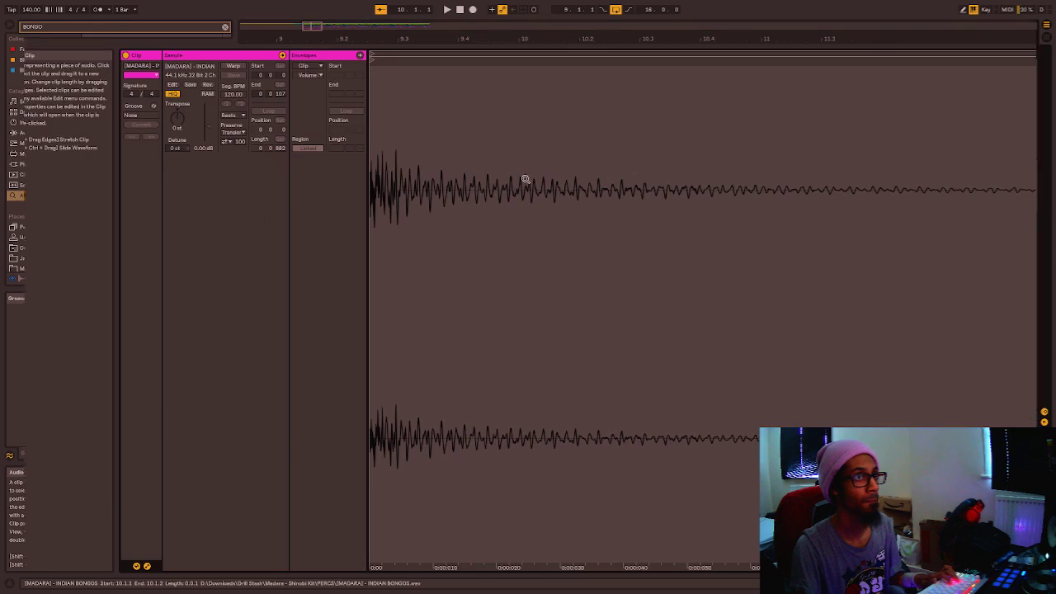
left_click_drag(209, 122, 209, 118)
key("space")
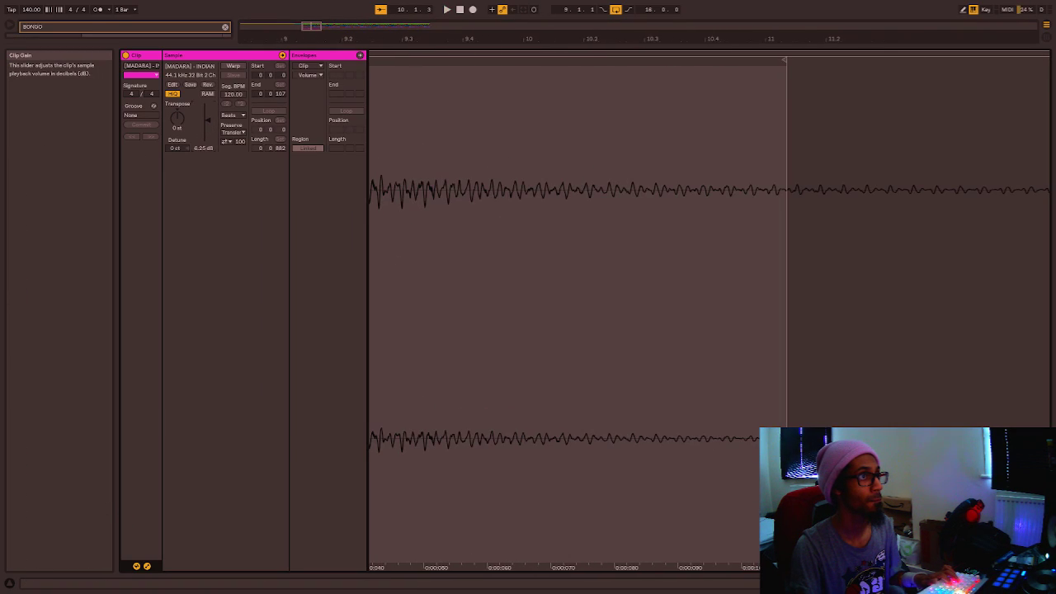
left_click(977, 584)
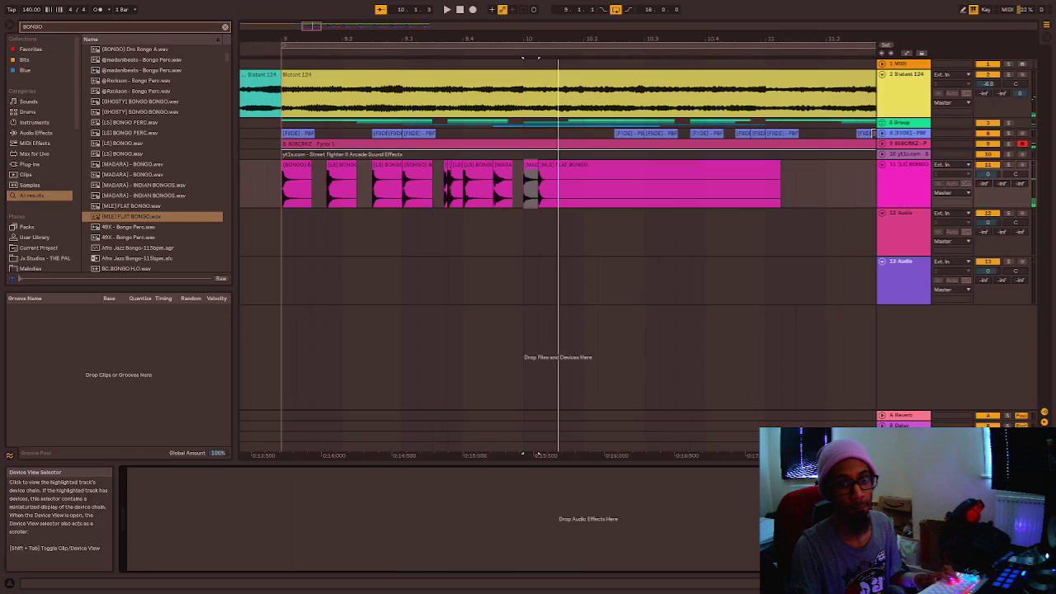
left_click(289, 196)
key("space")
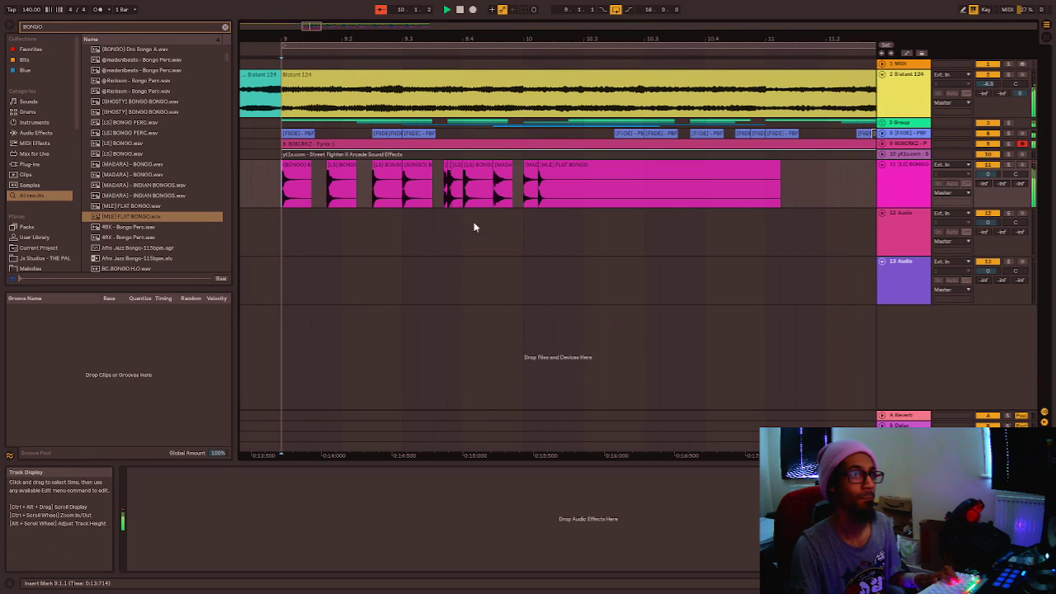
Play the bongo pattern from several hits in bar 9 to judge how it continues into bar 10.
left_click_drag(582, 196, 526, 198)
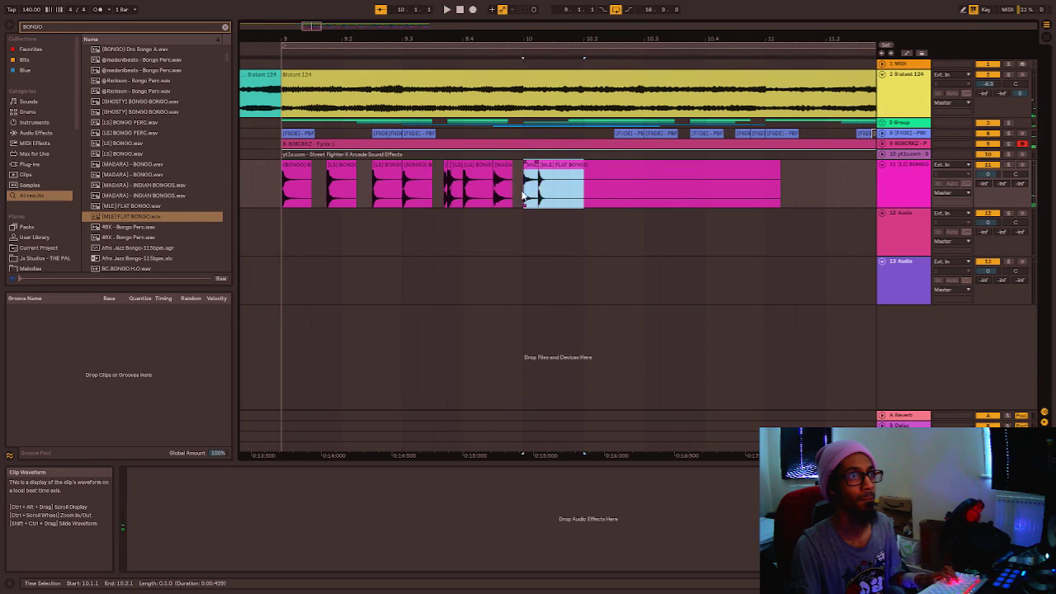
left_click(443, 190)
key("space")
left_click(370, 189)
key("space")
key("space")
left_click(296, 180)
key("space")
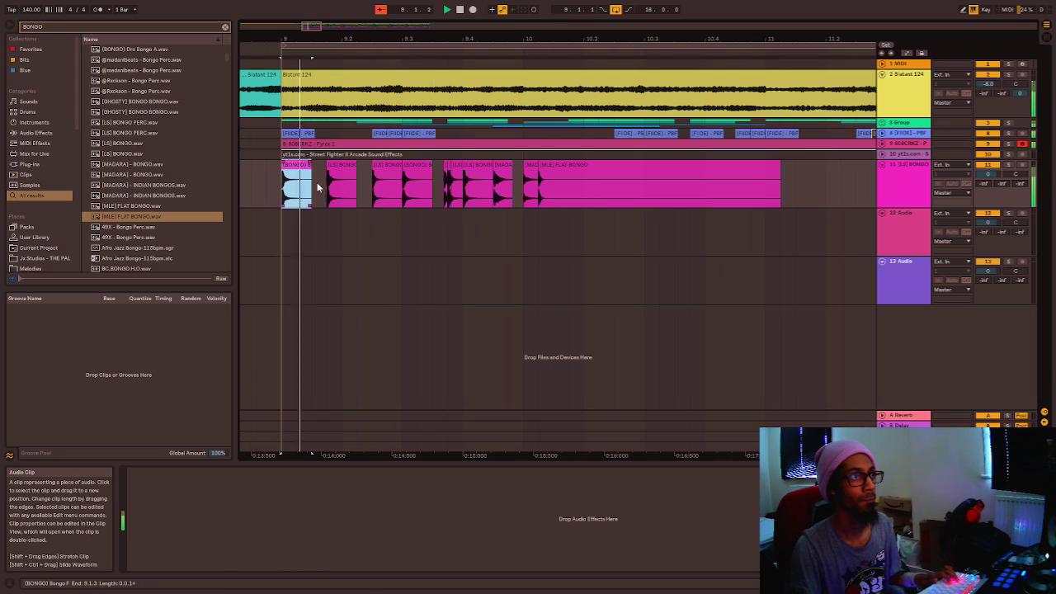
Copy the two [LS] BONGO hits at 9.1.4 and 9.2.3 to 10.1.4 and 10.2.3, and play from 9.4.3.
left_click(337, 179)
left_click(377, 167, "shift")
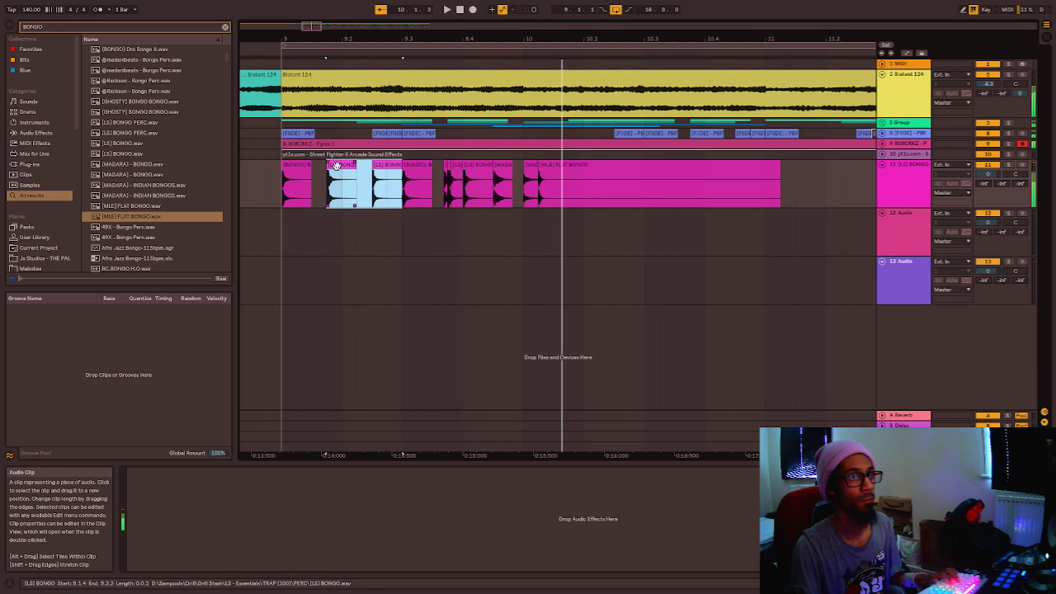
left_click_drag(348, 174, 580, 196)
left_click(494, 196)
key("space")
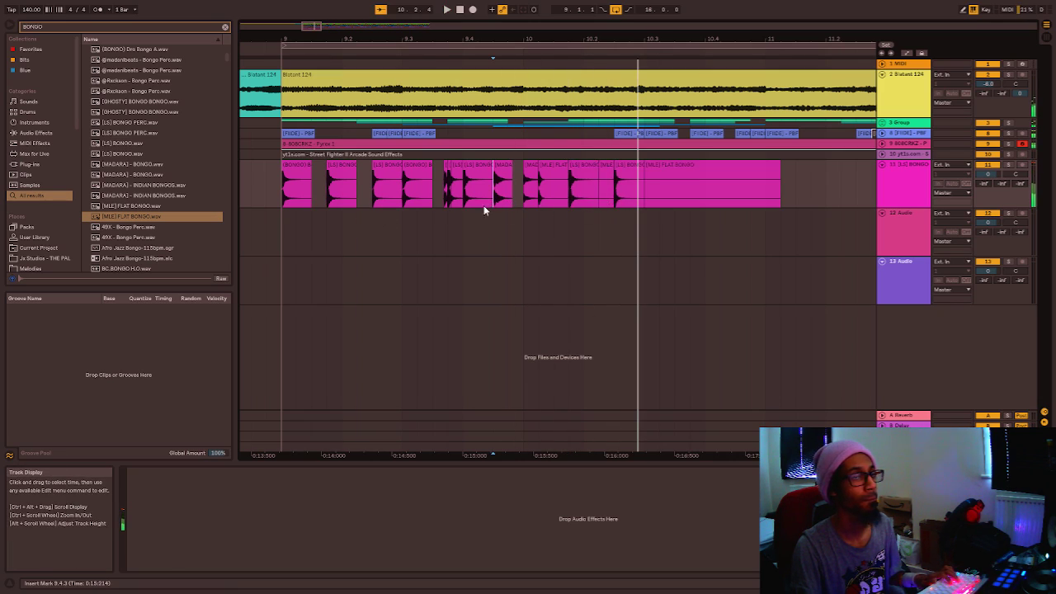
Copy the opening [BONGO] Bongo F hit from 9.1.1 to 10.3.3 and play the pattern from 9.1.1.
left_click(298, 175)
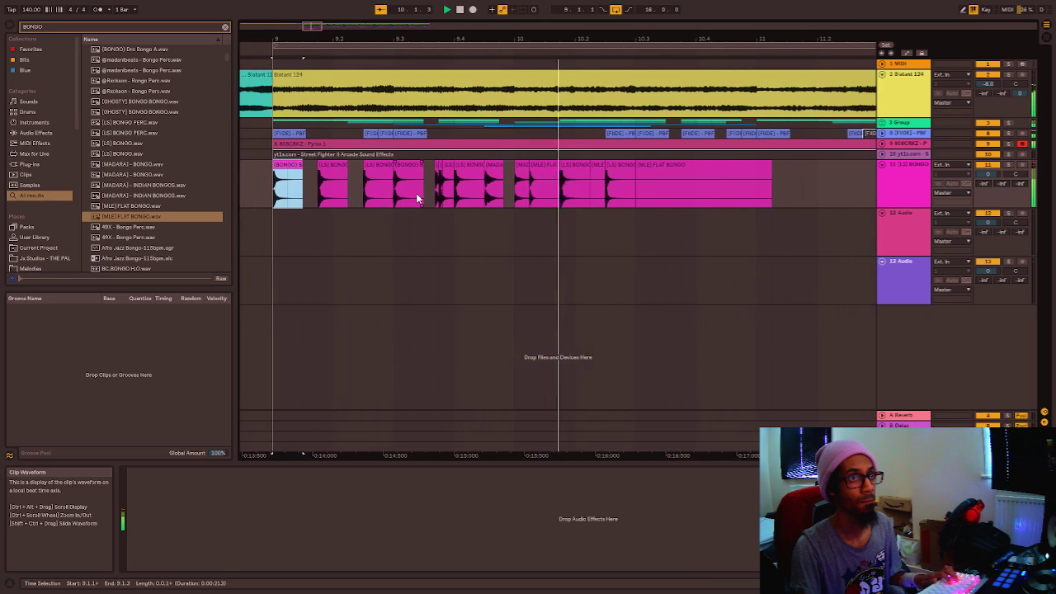
key("space")
scroll(264, 174, "down", 2)
key("space")
key("space")
left_click_drag(557, 178, 734, 186)
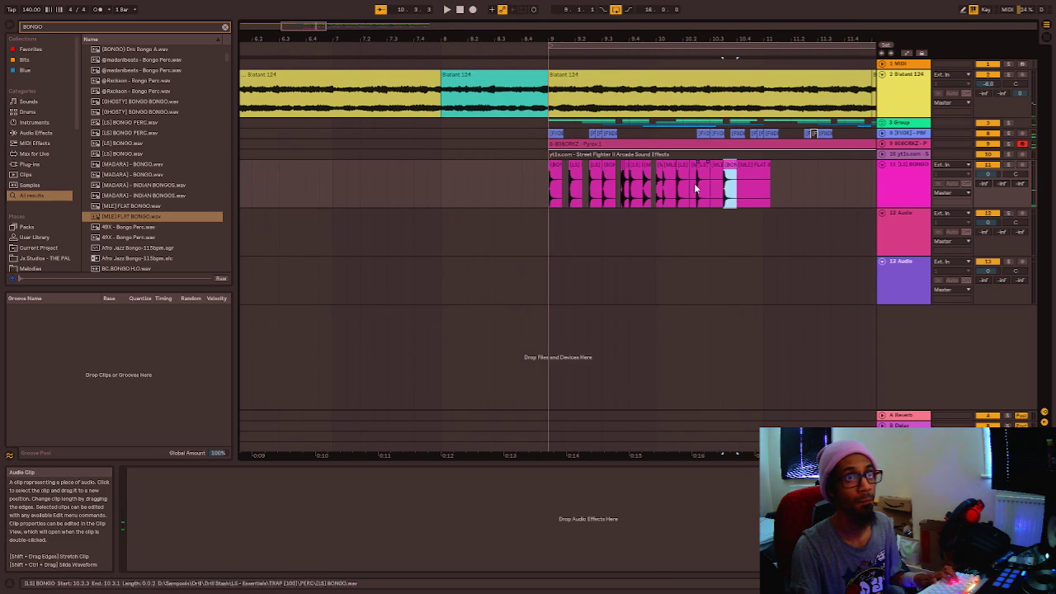
key("space")
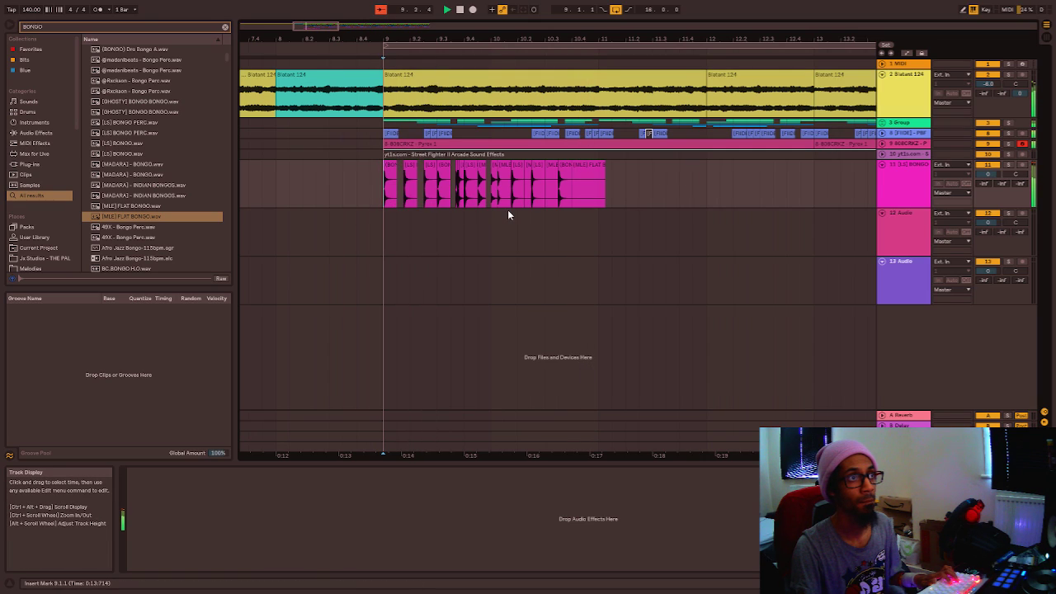
key("space")
scroll(496, 180, "up", 4)
Try moving the [MLE] FLAT BONGO hit to 10.1.1 over the [MADARA] - INDIAN BONGOS hit and play the result.
left_click(495, 170)
key("space")
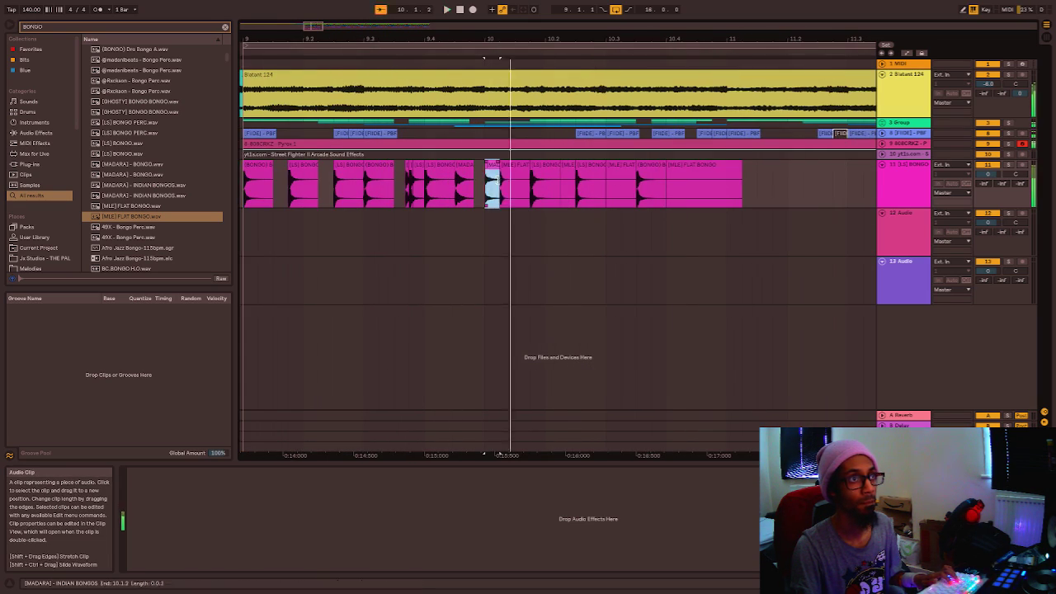
left_click(507, 166)
key("Left")
key("space")
key("space")
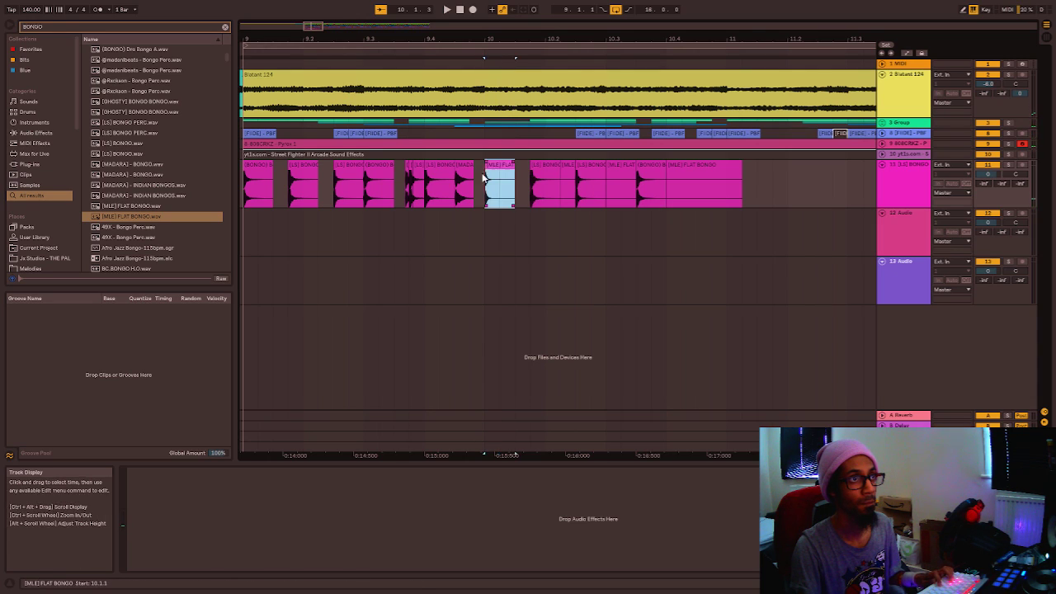
key("space")
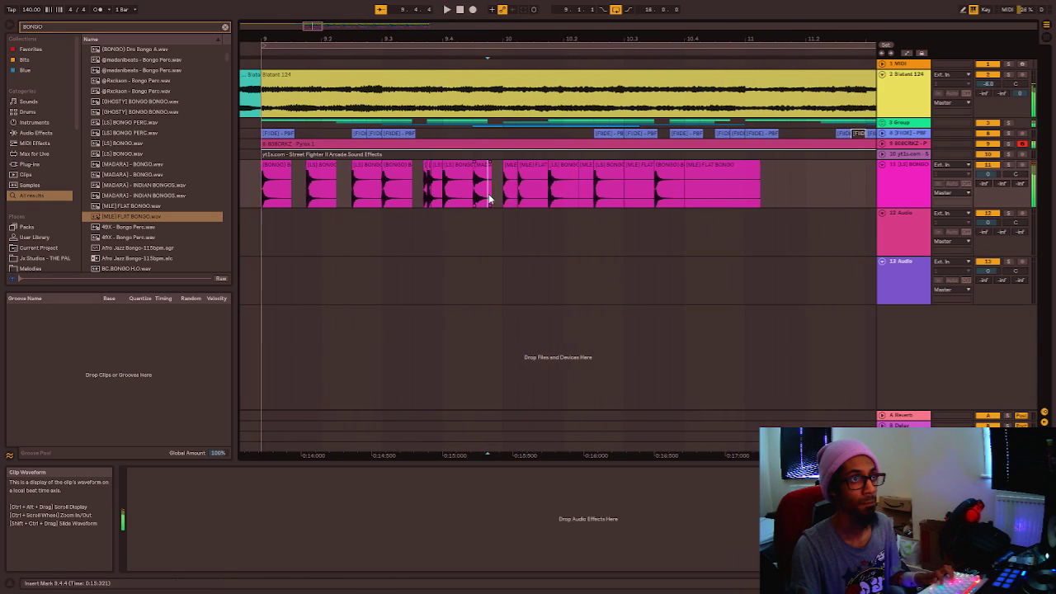
Undo the trial changes to the [MLE] FLAT BONGO and [MADARA] - INDIAN BONGOS hits.
key("ctrl+z")
key("ctrl+z")
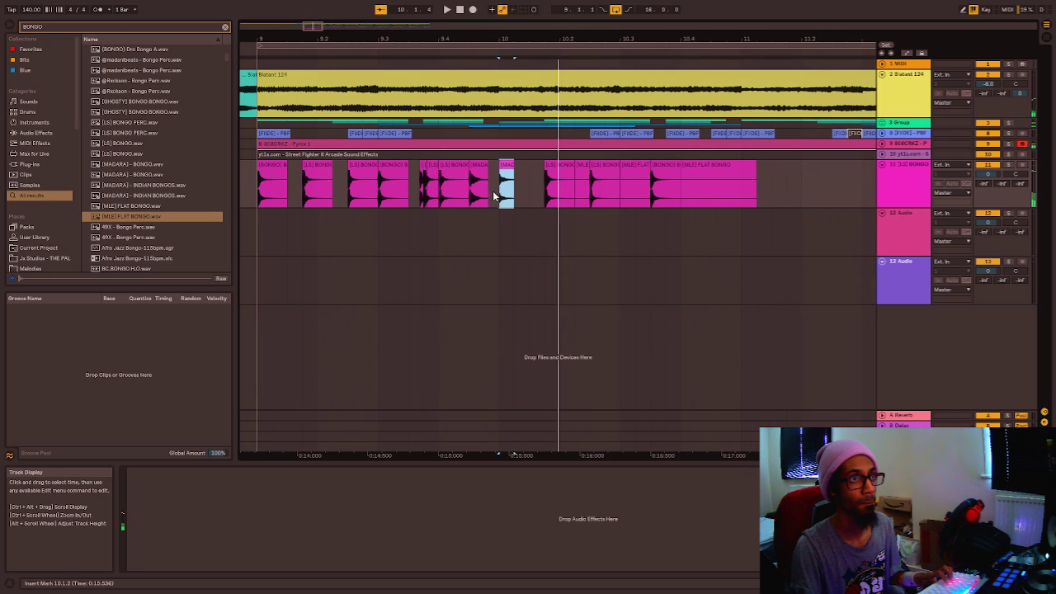
key("ctrl+z")
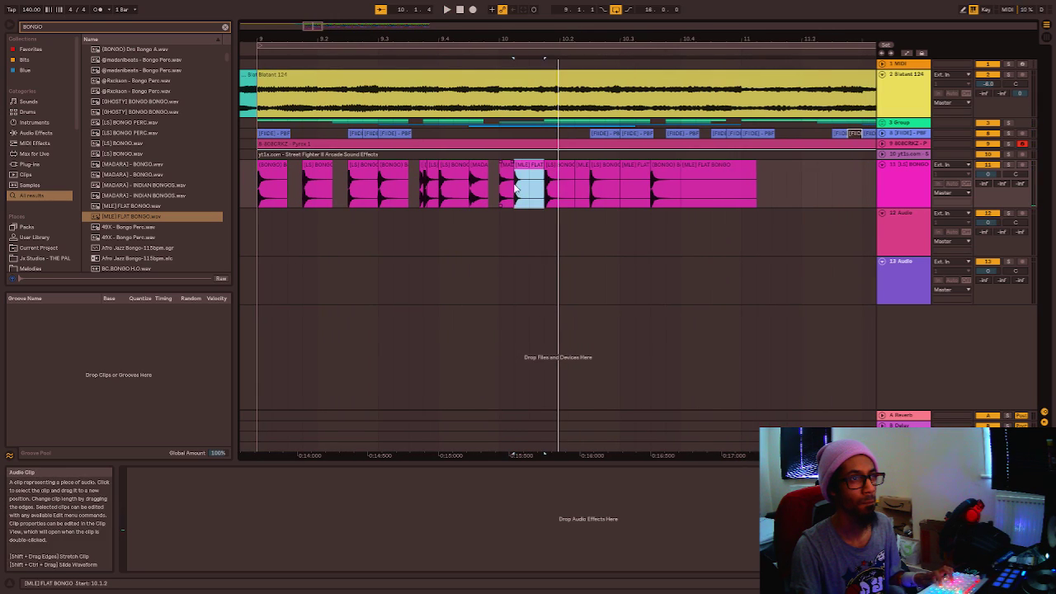
Swap the bar 10 hits, placing [MLE] FLAT BONGO at 10.1.1 and [MADARA] - INDIAN BONGOS at 10.1.2, and play from 9.1.1.
key("Delete")
left_click_drag(508, 178, 525, 183)
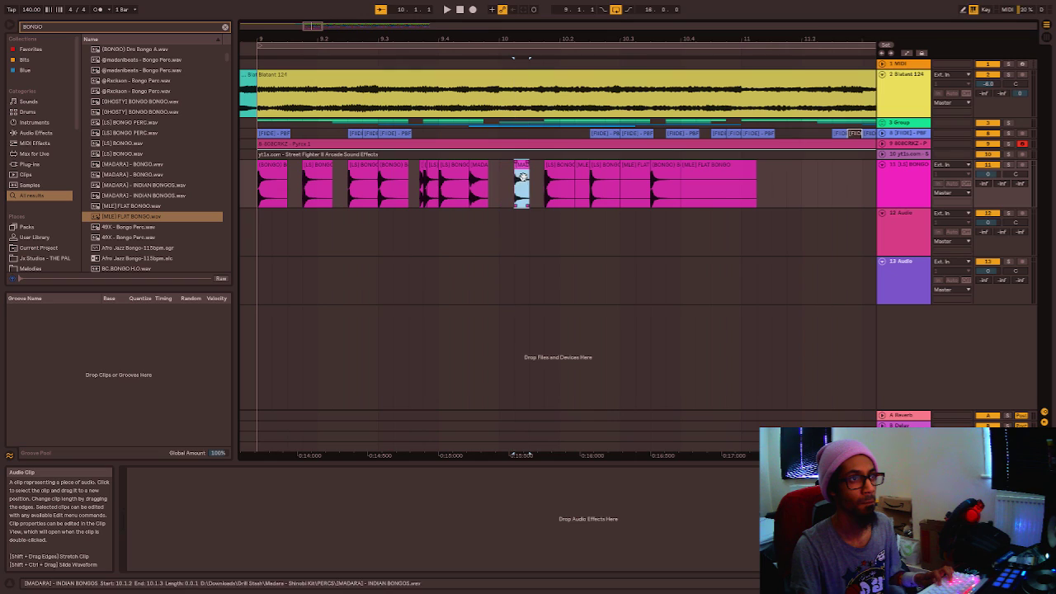
left_click(500, 230)
key("ctrl+v")
left_click_drag(527, 228, 513, 220)
left_click_drag(510, 214, 508, 200)
key("space")
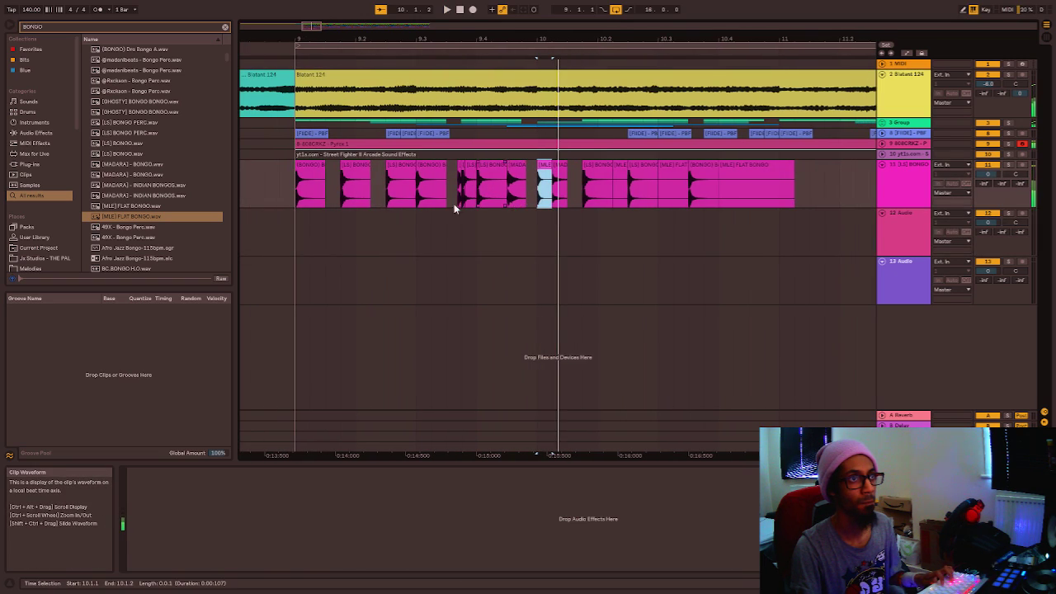
left_click(300, 195)
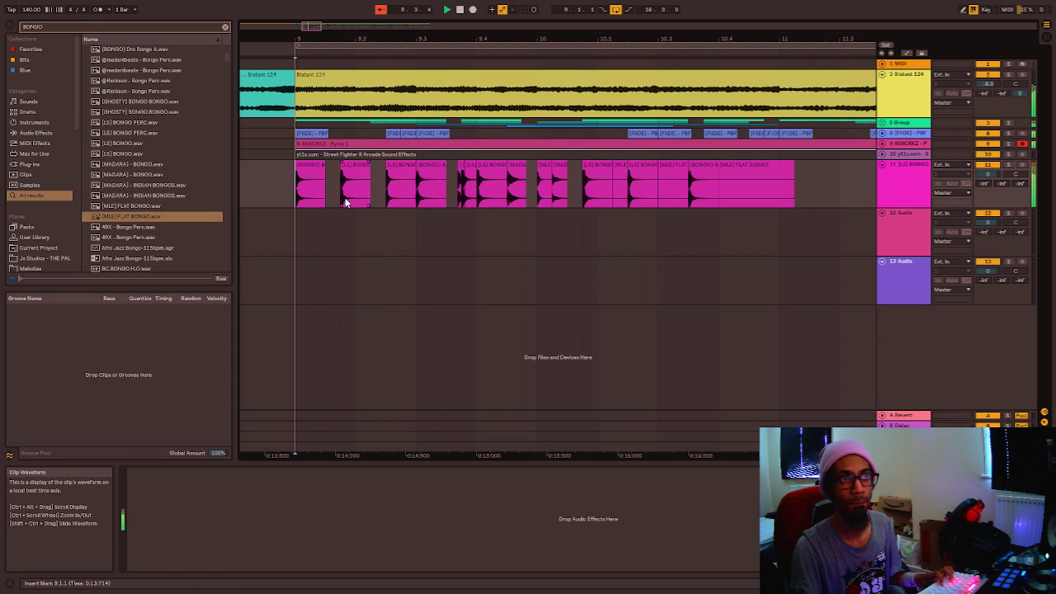
key("space")
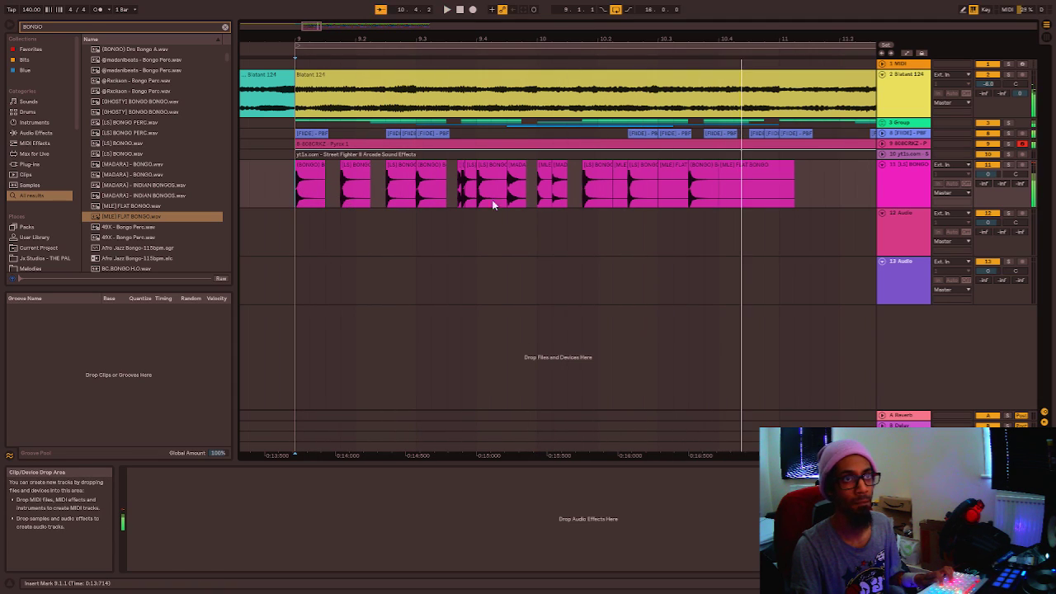
Move the [BONGO] Bongo F hit at 10.3.3 to 10.3.1, lower the bongo track's volume and play from 8.4.2.
left_click_drag(703, 184, 672, 185)
left_click(594, 194)
key("space")
key("space")
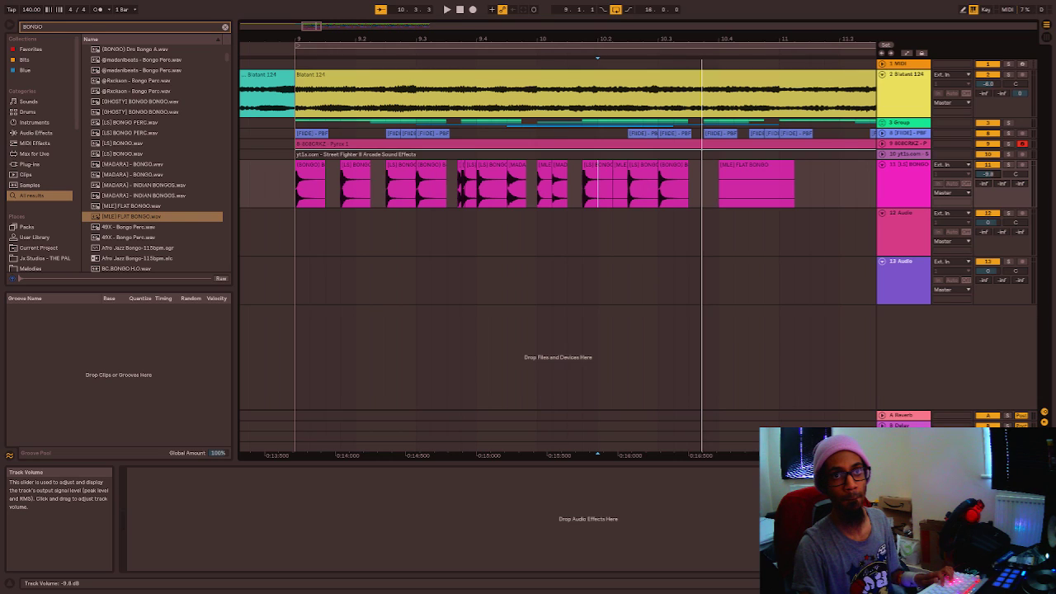
left_click(251, 183)
key("space")
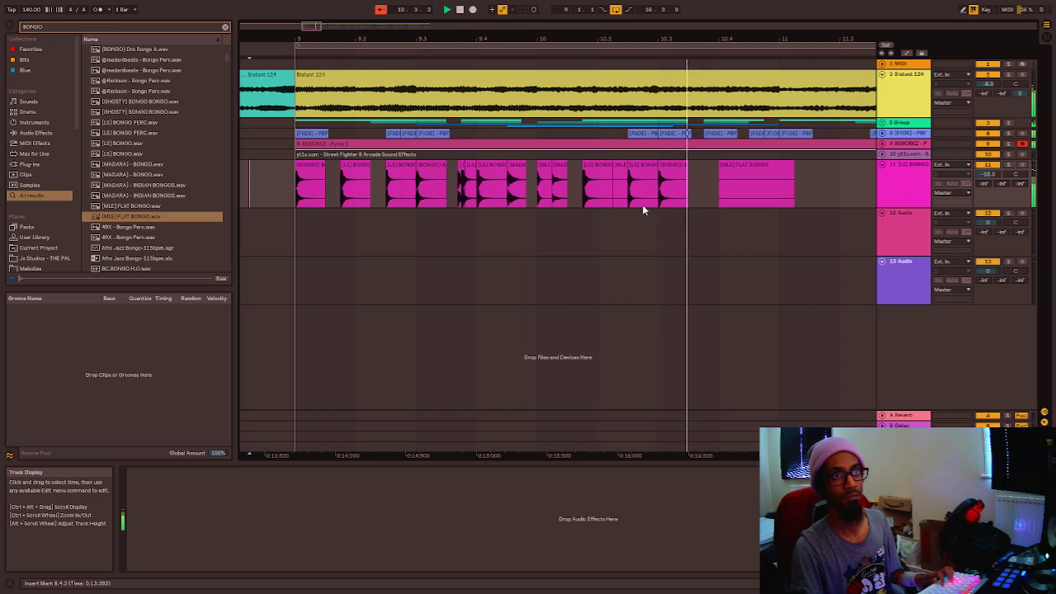
Copy the [BONGO] Bongo F hit from 10.3.1 to 10.3.4 and play the pattern.
left_click(673, 172)
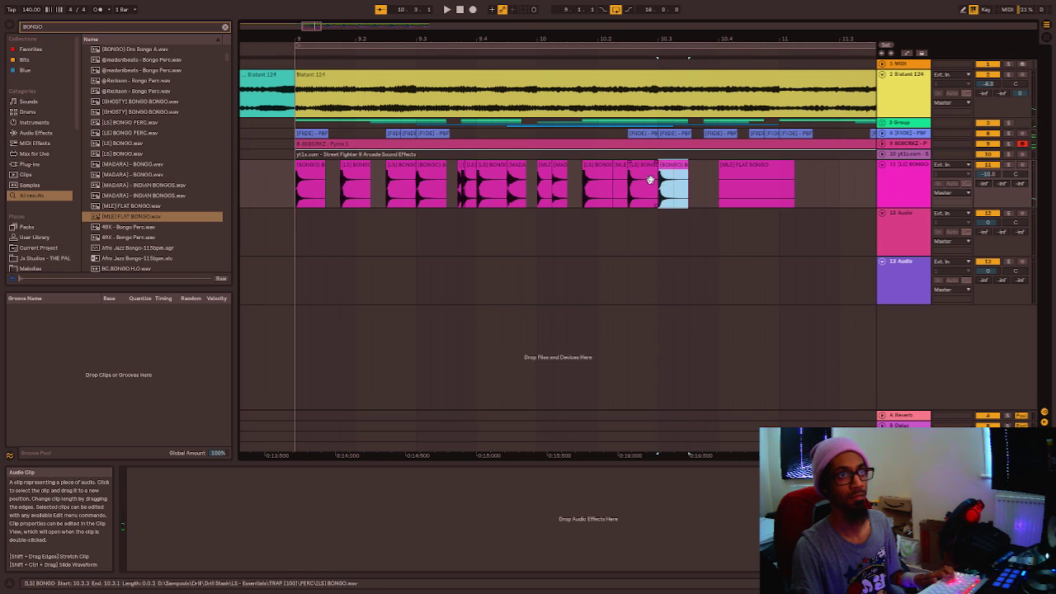
key("space")
mouse_move(653, 179)
left_mouse_down()
mouse_move(483, 191)
mouse_move(551, 168)
mouse_move(578, 177)
mouse_move(516, 173)
mouse_move(588, 175)
left_mouse_up()
left_click(604, 195)
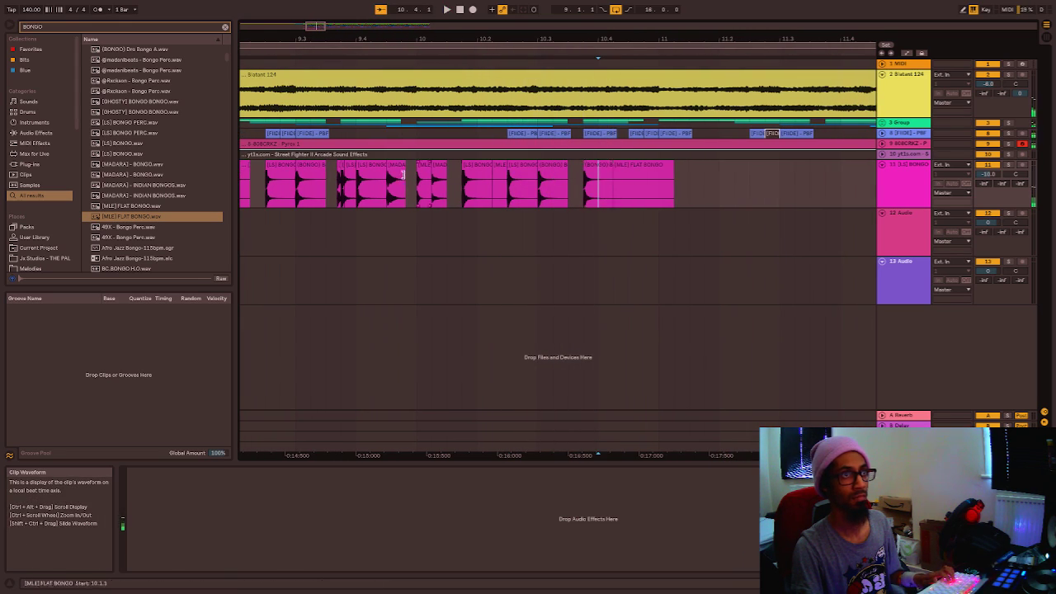
scroll(406, 180, "down", 2)
Play the extended bongo pattern from several points, including the [MADARA] - INDIAN BONGOS hit at 10.1.2.
left_click(353, 186)
key("space")
key("space")
left_click(390, 184)
key("space")
key("space")
key("space")
left_click(538, 184)
key("space")
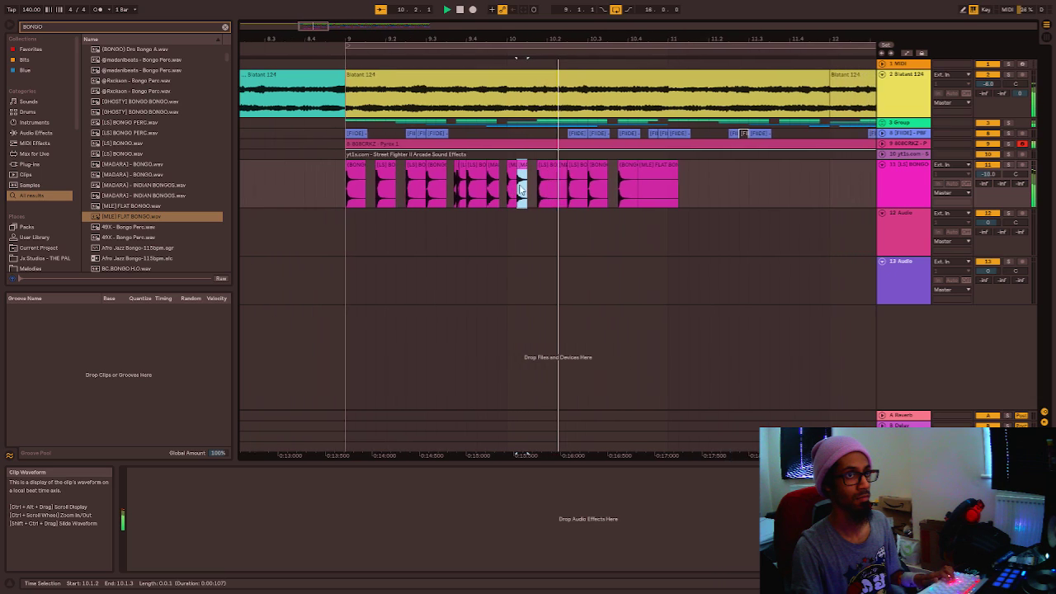
key("space")
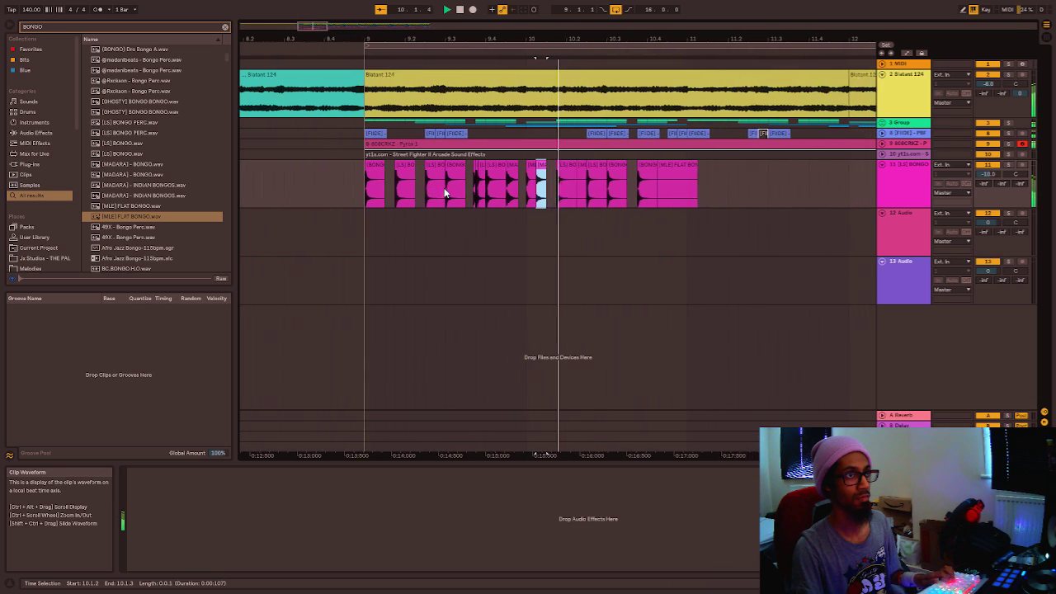
Copy the [MADARA] - INDIAN BONGOS hit from 10.1.2 to 10.4.2 and repeat it as two short back-to-back hits.
left_click_drag(447, 166, 572, 187)
scroll(572, 187, "up", 2)
left_click(552, 196)
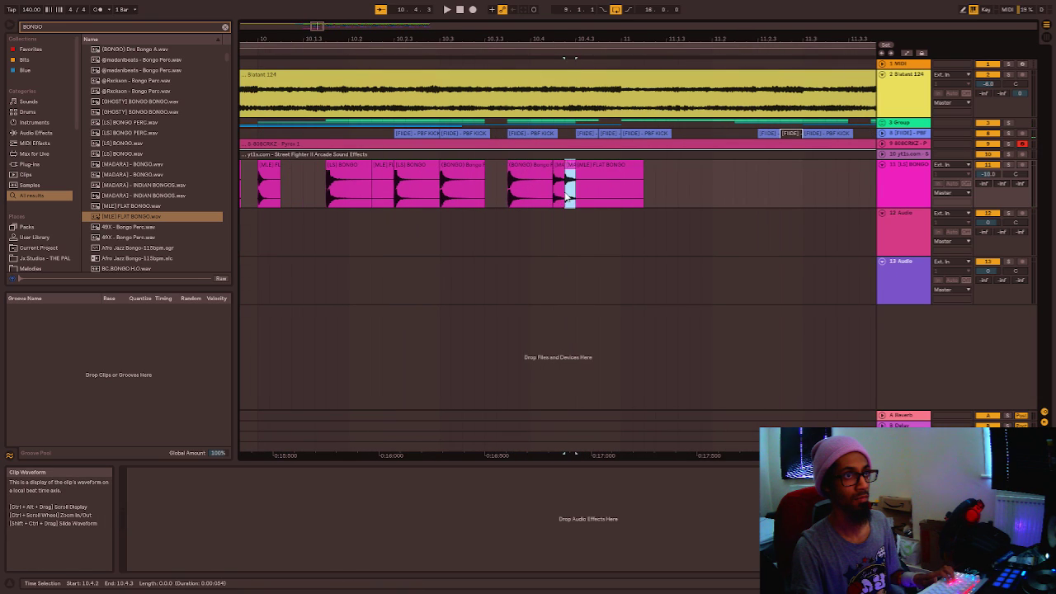
Repeat the short [MADARA] - INDIAN BONGOS hits up to bar 11 and play the roll from 10.3.2 several times.
left_click(465, 198)
key("space")
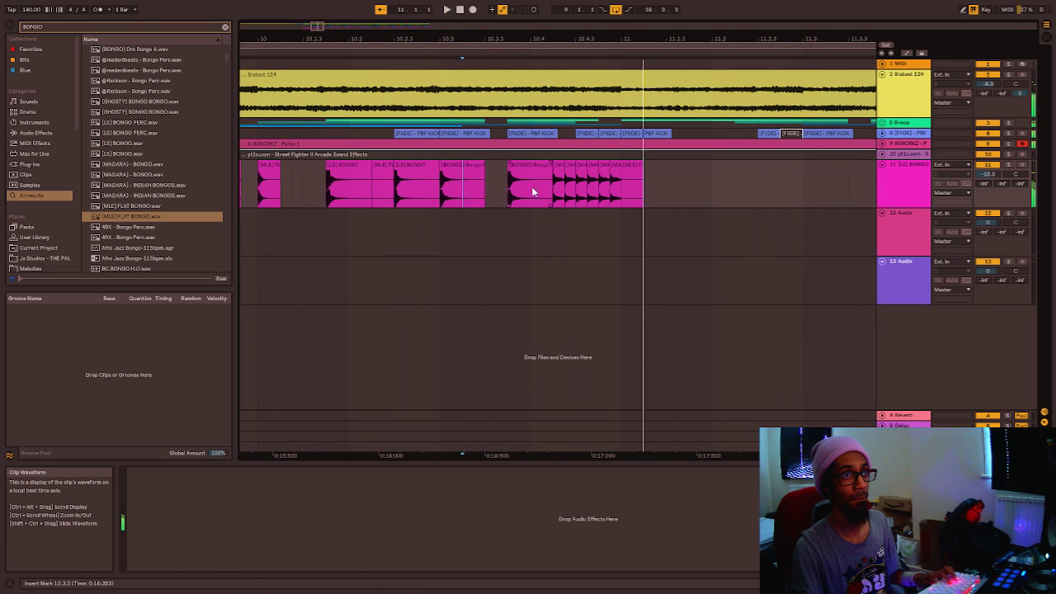
key("space")
key("space")
key("space")
key("space")
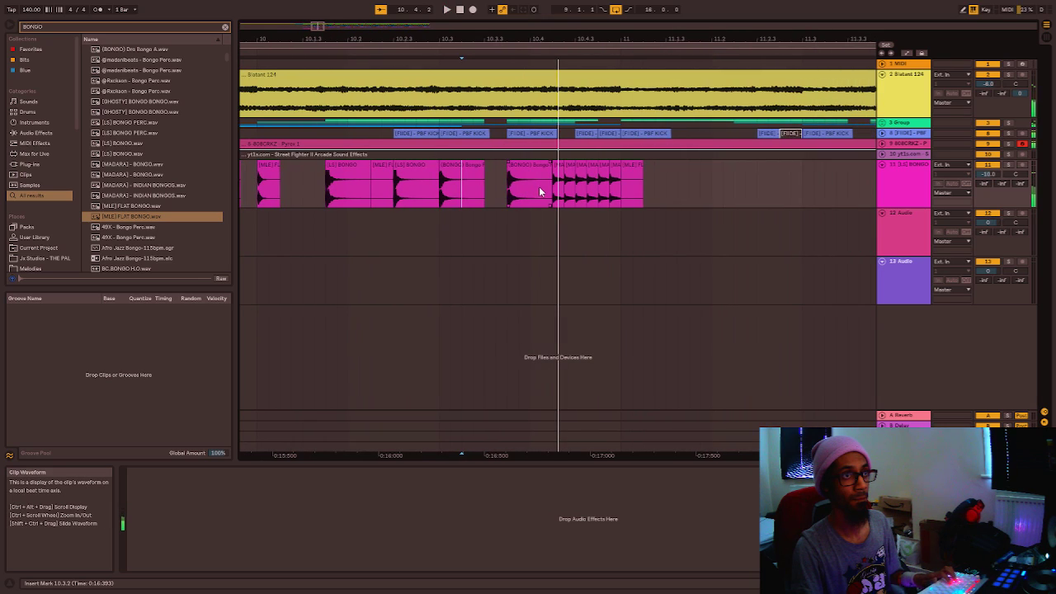
key("space")
key("space")
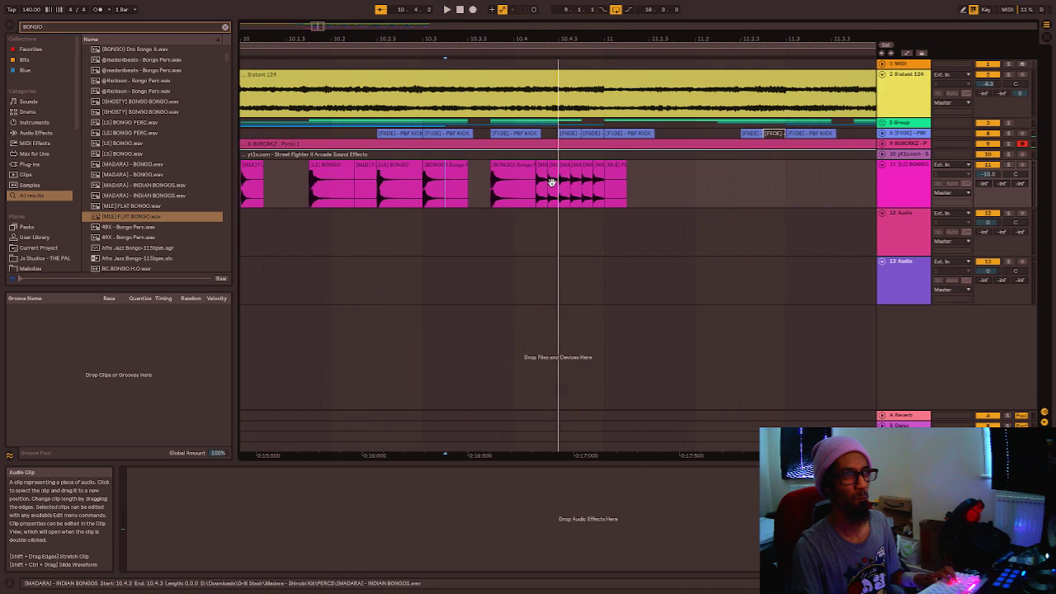
Undo the extra [MADARA] - INDIAN BONGOS repeats, keeping only the first two short hits from 10.4.2.
scroll(551, 181, "up", 3)
left_click_drag(552, 181, 665, 175)
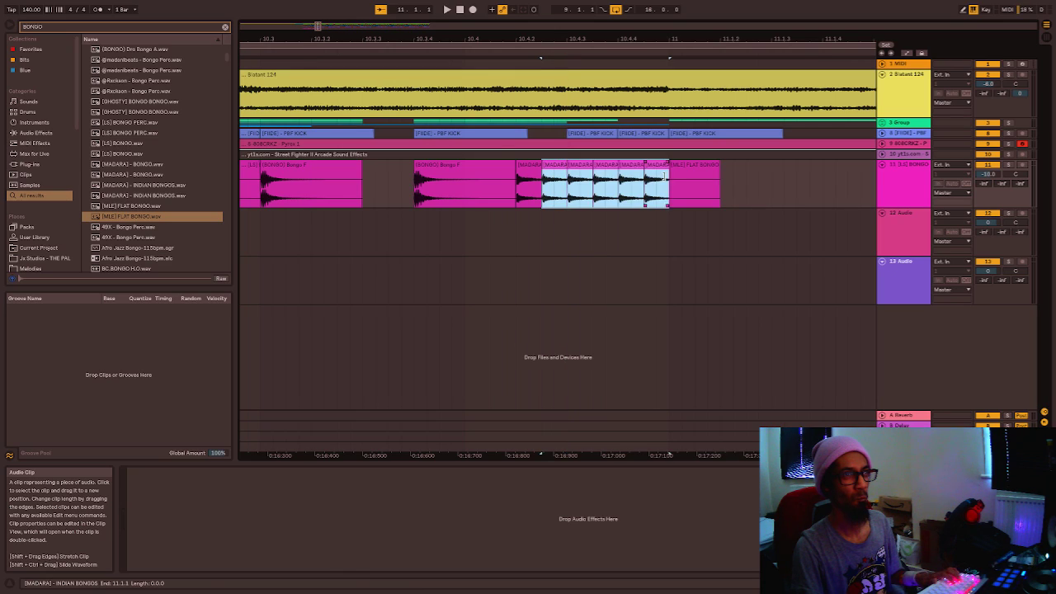
left_click(552, 175)
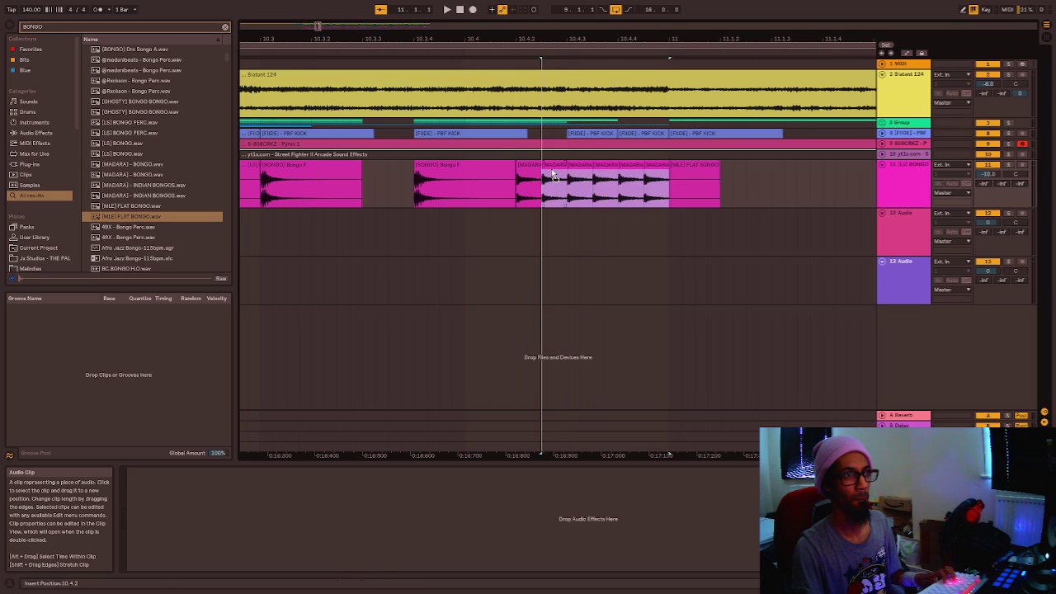
key("ctrl+z")
key("ctrl+z")
key("ctrl+z")
key("ctrl+z")
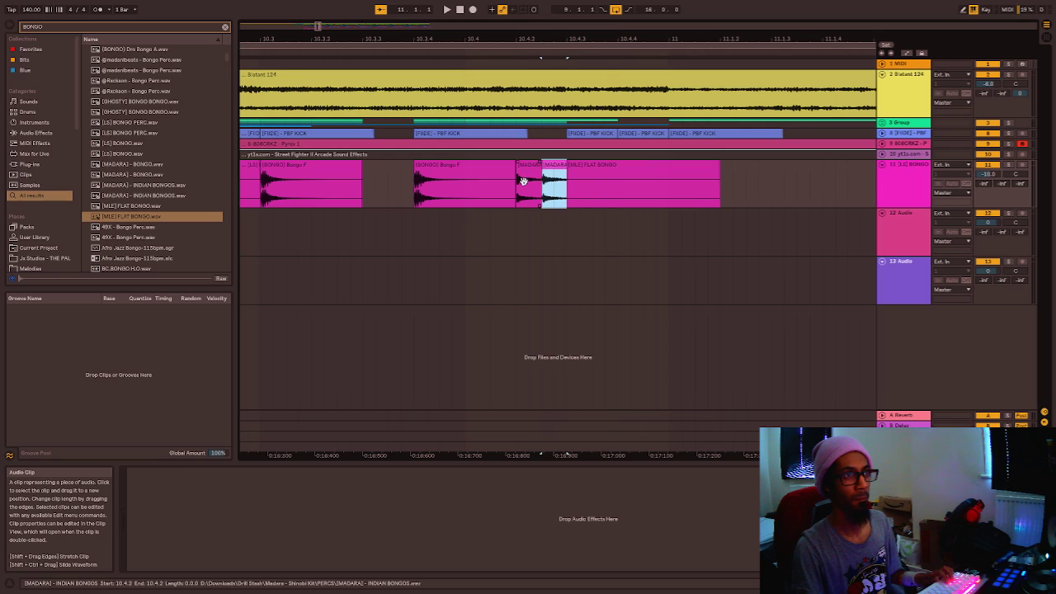
Extend the second short [MADARA] - INDIAN BONGOS hit past 10.4.3 and play the end of the pattern.
scroll(526, 173, "up", 3)
left_click_drag(566, 172, 596, 181)
scroll(592, 188, "down", 3)
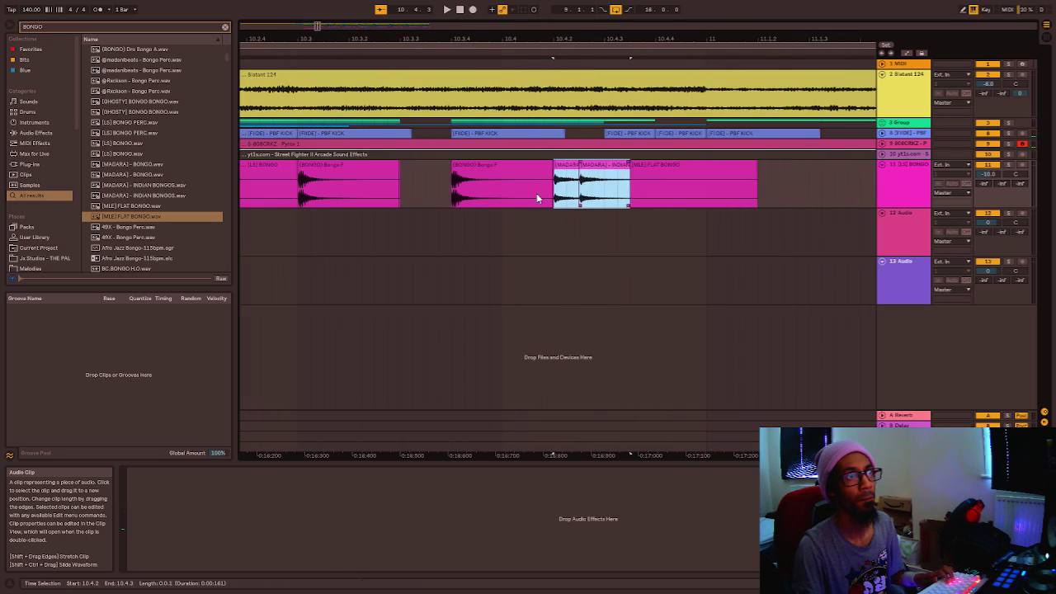
left_click(436, 203)
key("space")
key("space")
scroll(504, 202, "down", 5)
left_click(435, 196)
key("space")
key("space")
Build a three-hit [MADARA] - INDIAN BONGOS roll from 10.4.2, with the longer last hit at 10.4.3, and play it.
scroll(507, 194, "up", 3)
left_click_drag(506, 190, 571, 174)
left_click(472, 189)
key("space")
left_click(405, 194)
key("space")
key("space")
key("space")
key("space")
Play the second bar of the bongo pattern from 10.1.1 through the roll.
scroll(569, 178, "down", 2)
scroll(564, 182, "down", 2)
left_click(420, 212)
key("space")
key("space")
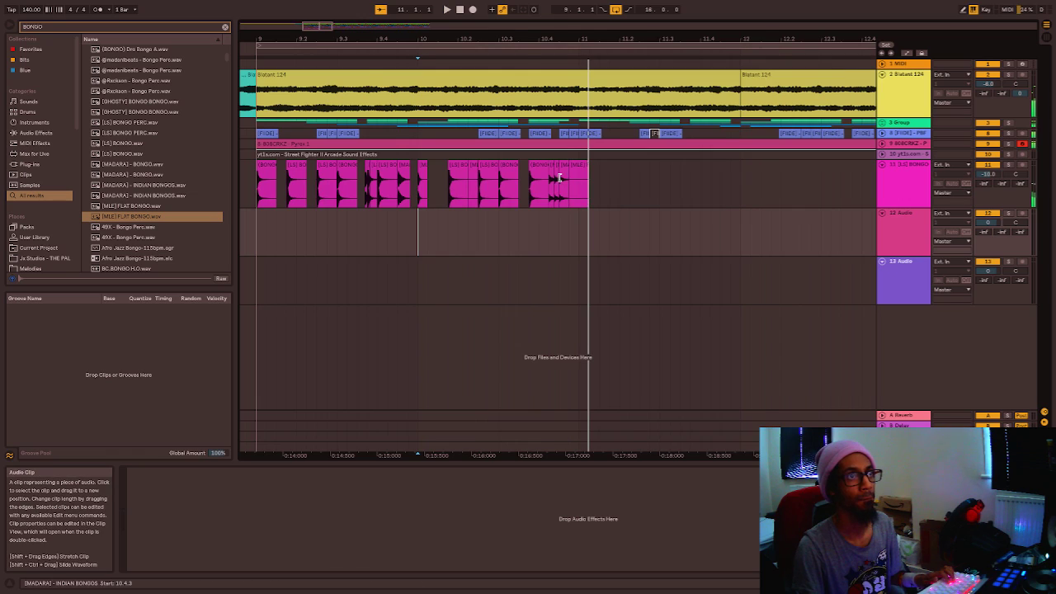
scroll(534, 182, "up", 3)
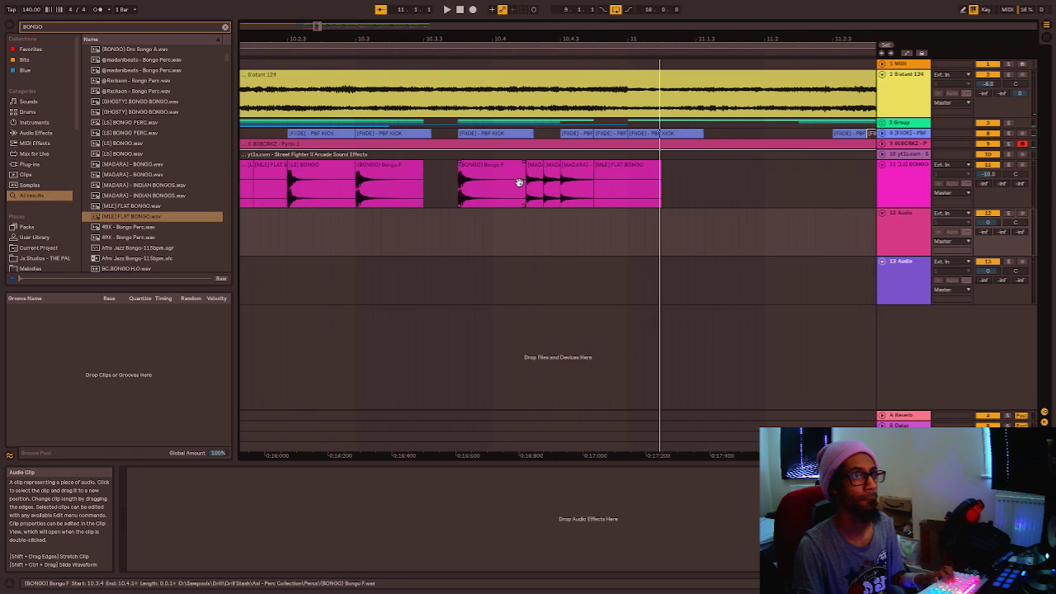
Open the sample settings of the [MADARA] - INDIAN bongo clip near the pattern's end, close them and play from 10.3.4.
scroll(556, 174, "up", 2)
double_click(551, 176)
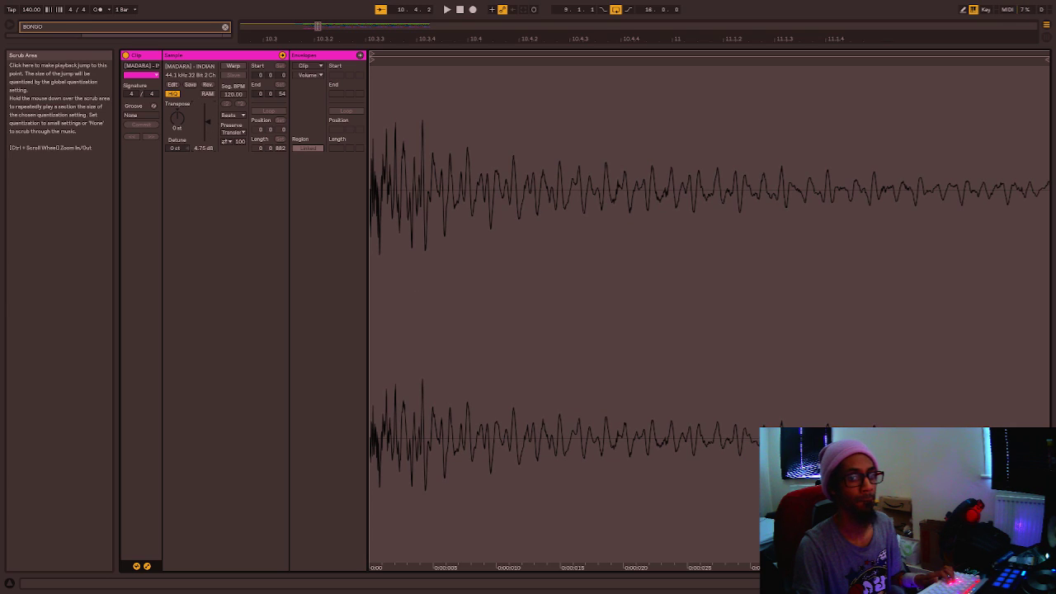
key("shift+Tab")
left_click(420, 189)
key("space")
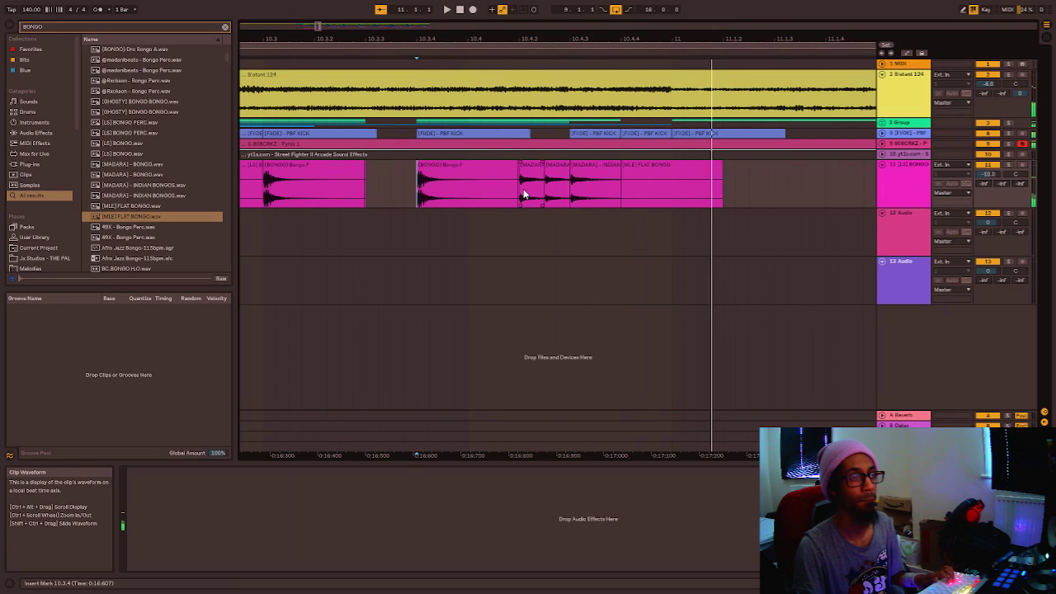
Play the bongo pattern from 9.1.1, and again from the clip at 9.4.3, to judge the rhythm around bar 10.
scroll(523, 190, "down", 5)
scroll(291, 189, "down", 2)
left_click_drag(265, 179, 273, 186)
key("space")
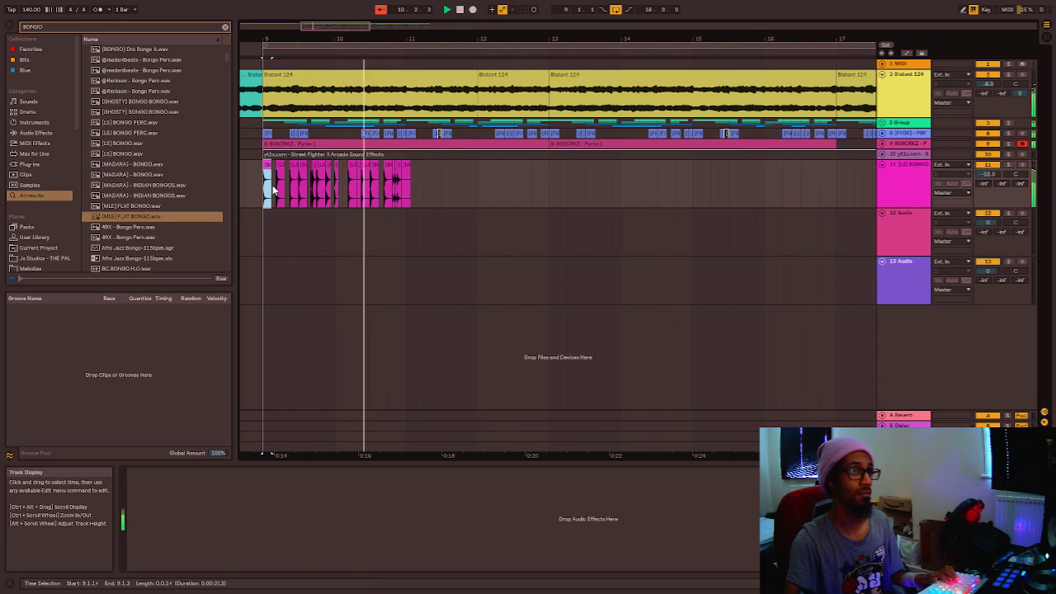
key("space")
left_click(327, 166)
key("space")
key("space")
scroll(334, 175, "up", 3)
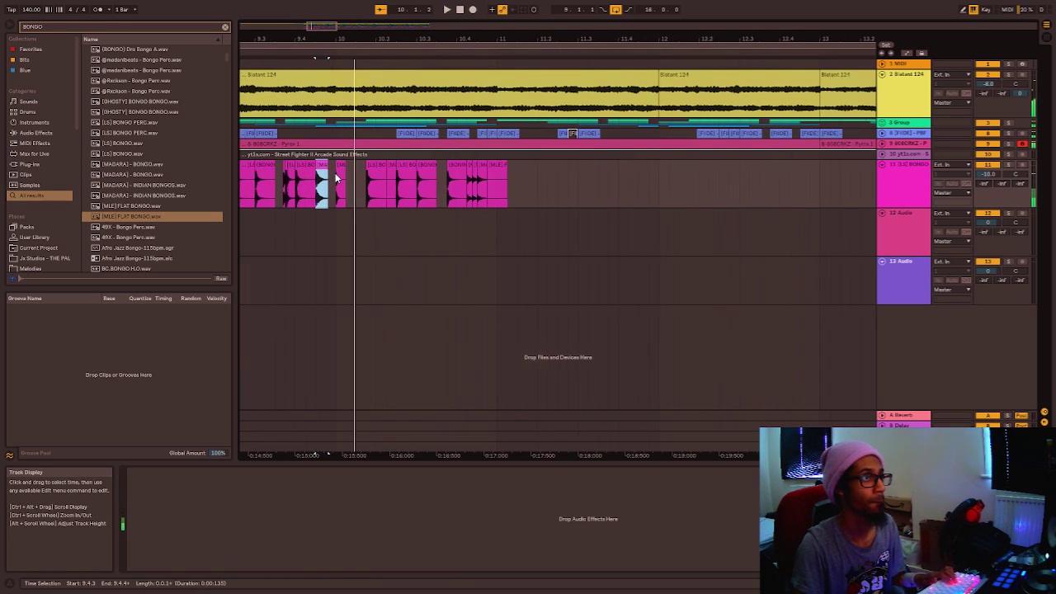
scroll(334, 173, "up", 4)
Audition bongo samples in the browser and place BC.BONGO H.O.wav on the bongo track from 10.1.2 to 10.1.4.
left_click(129, 228)
scroll(130, 225, "down", 2)
left_click(130, 228)
scroll(125, 191, "down", 4)
left_click_drag(124, 188, 555, 240)
left_click_drag(694, 216, 552, 181)
left_click(563, 172)
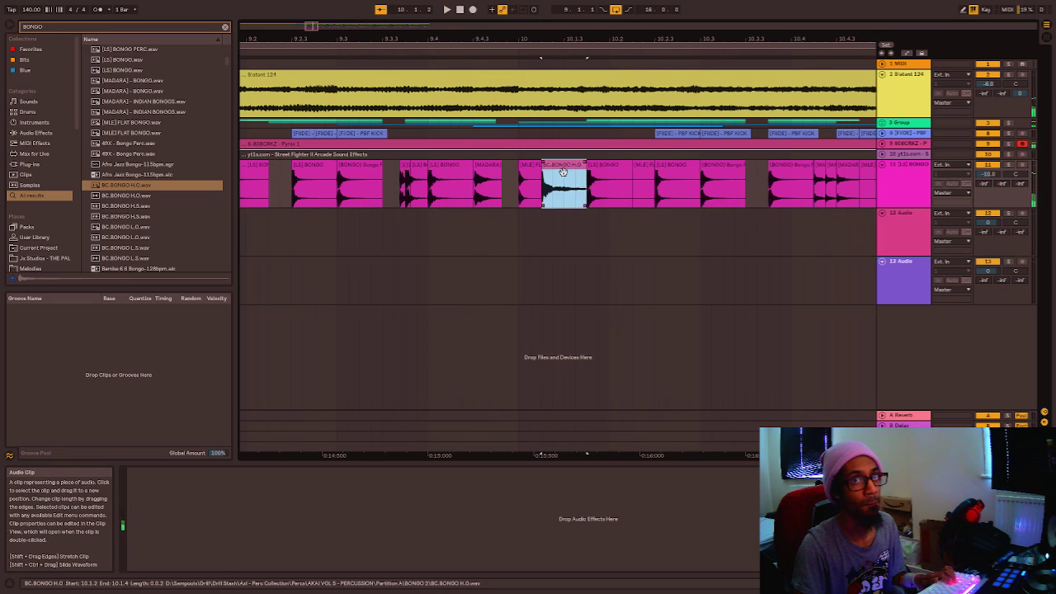
Play the pattern leading into bar 10 to hear the BC.BONGO H.O clip in context.
key("space")
key("space")
left_click(503, 168)
left_click(465, 169)
key("space")
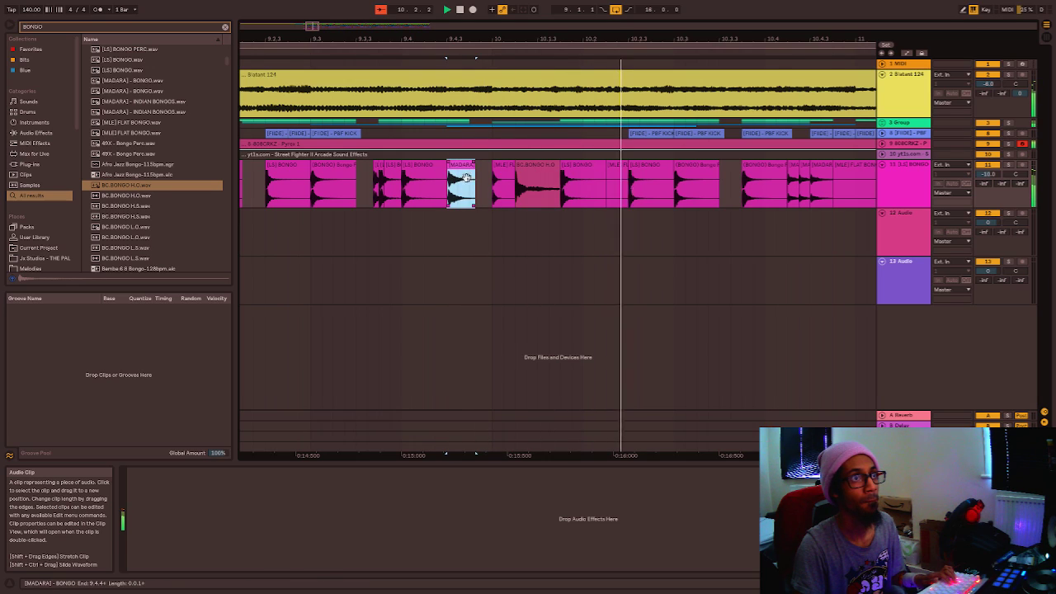
Replace the BC.BONGO H.O clip at 10.1.2 with BC.BONGO H.S.wav and play the pattern with it.
left_click(130, 206)
left_click_drag(122, 211, 519, 235)
left_click_drag(645, 221, 544, 167)
left_click(424, 194)
key("space")
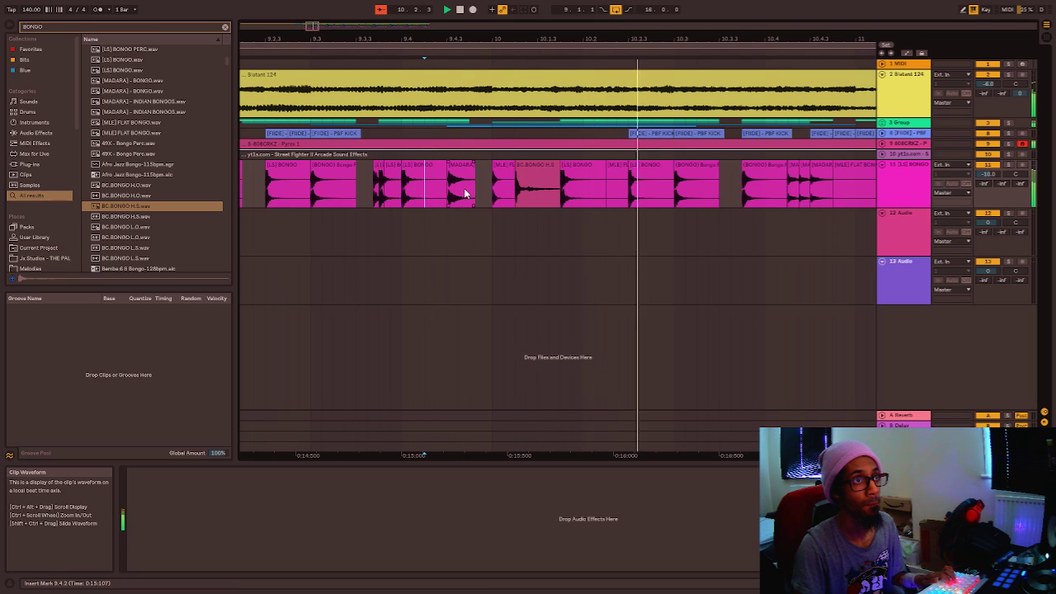
scroll(467, 194, "down", 3)
left_click(362, 193)
key("space")
key("space")
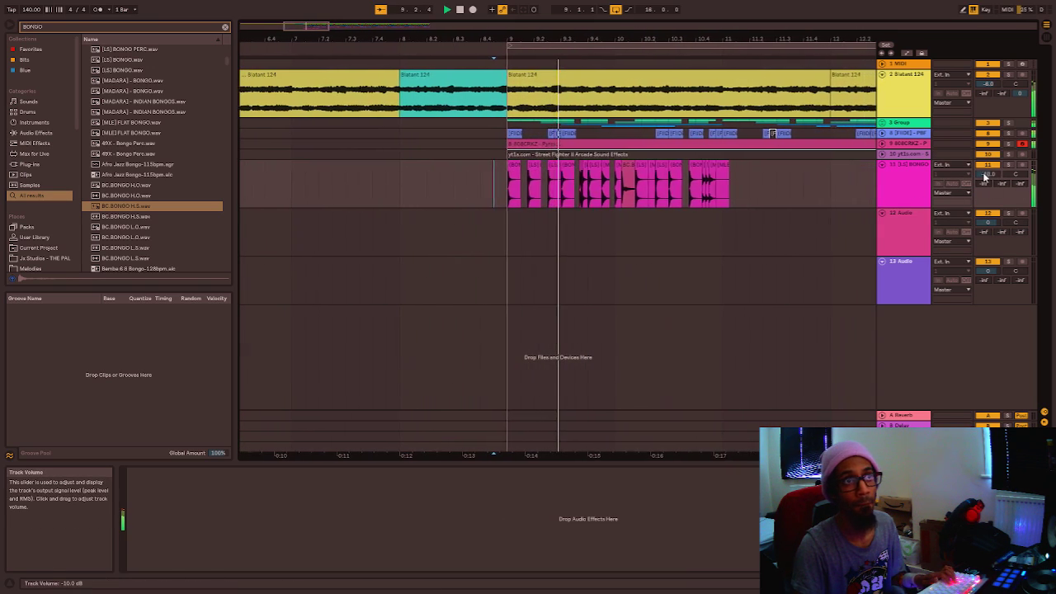
Set the BC.BONGO H.S clip's gain to 4.75 dB and play the pattern from 8.3.3.
double_click(592, 182)
left_click_drag(208, 142, 208, 124)
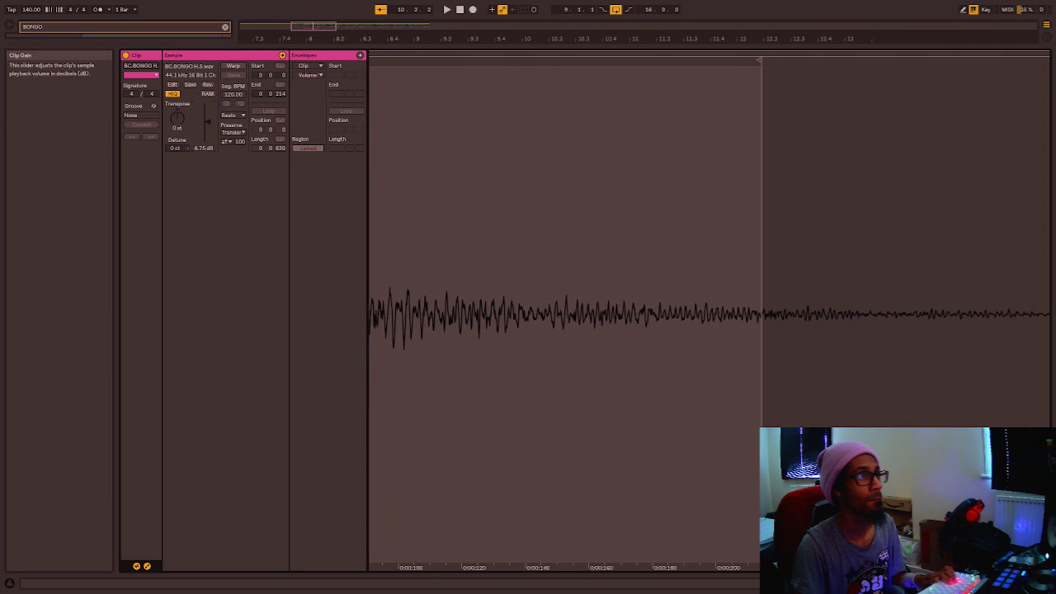
left_click(1005, 583)
left_click(377, 201)
key("space")
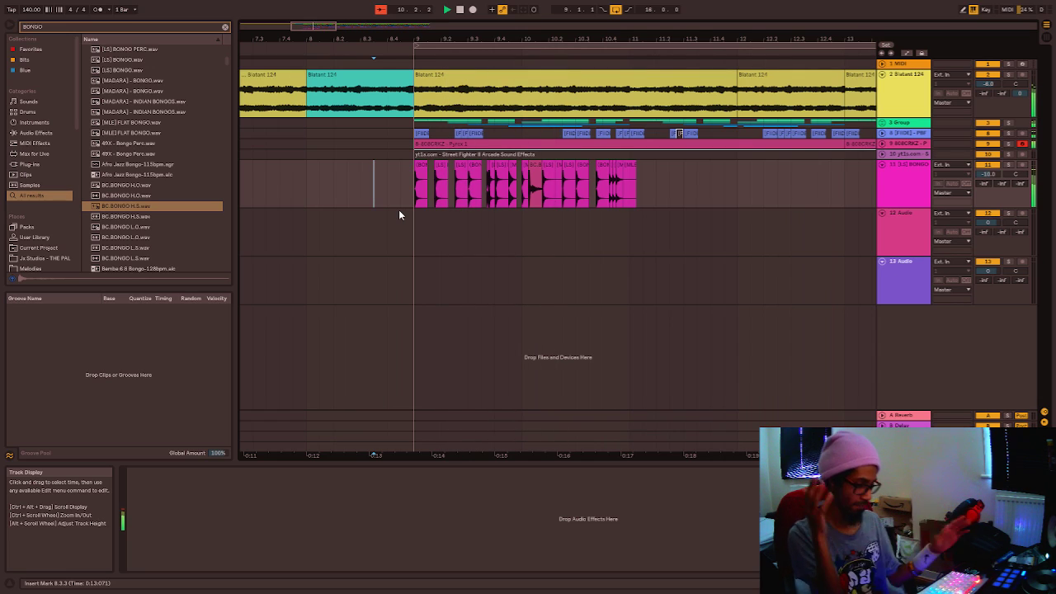
Play the two-bar bongo pattern several times from different points between bars 8 and 10 to judge its groove.
left_click(411, 202)
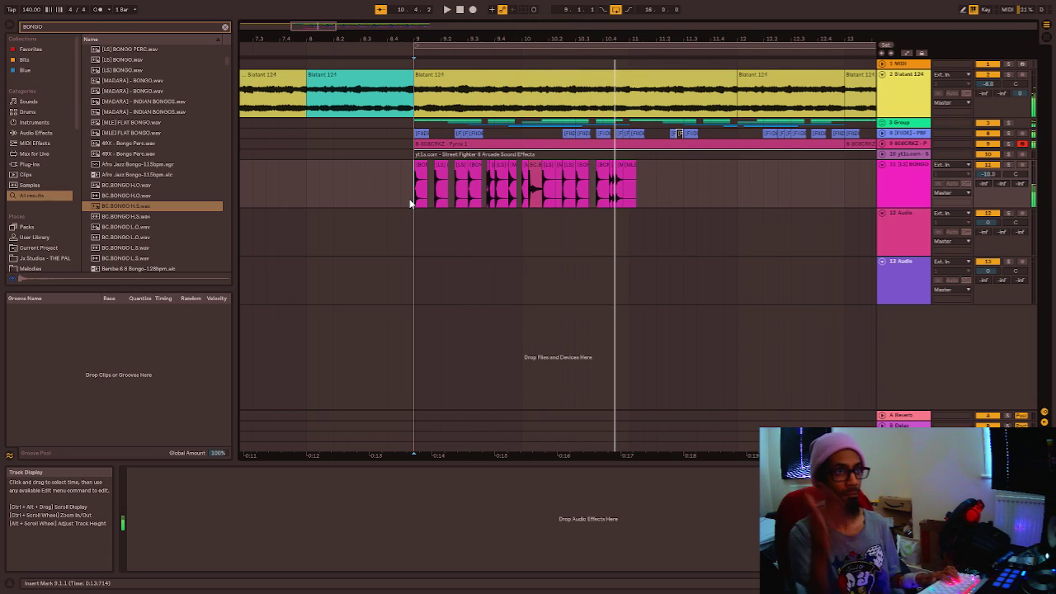
scroll(626, 179, "up", 5)
left_click(421, 204)
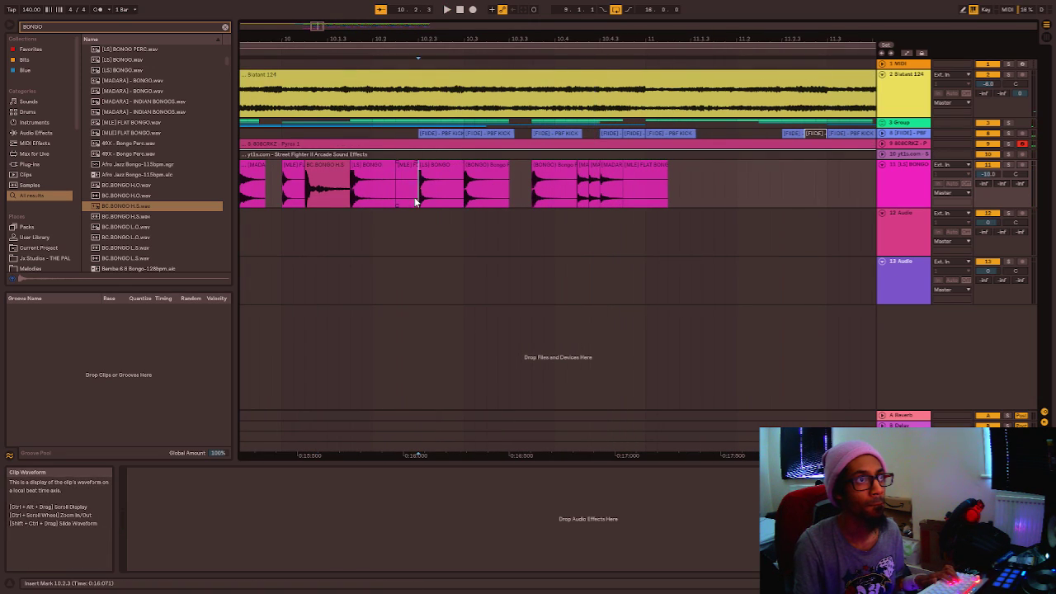
left_click(295, 199)
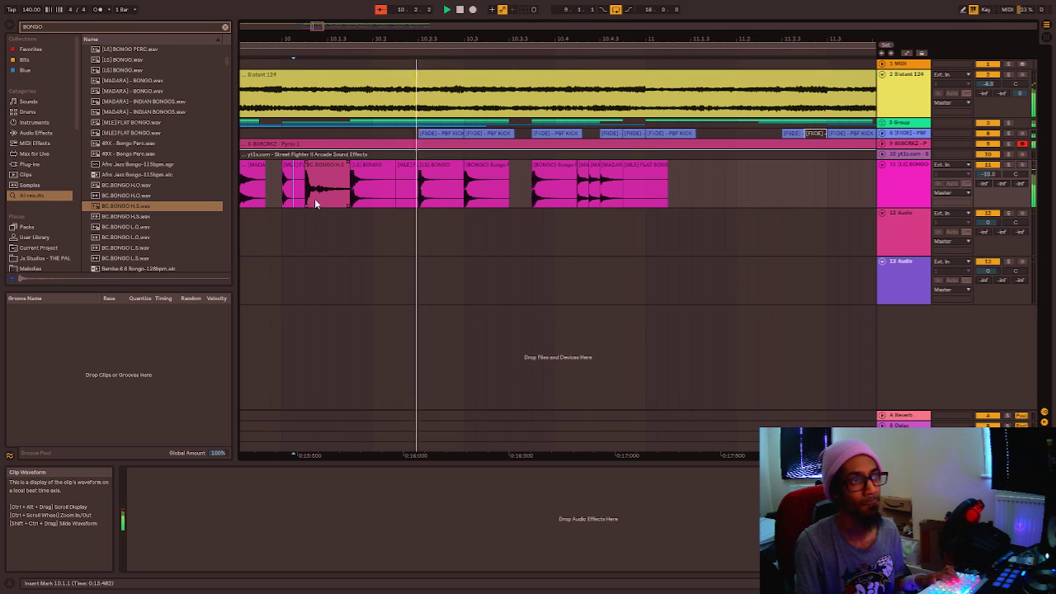
scroll(426, 183, "down", 5)
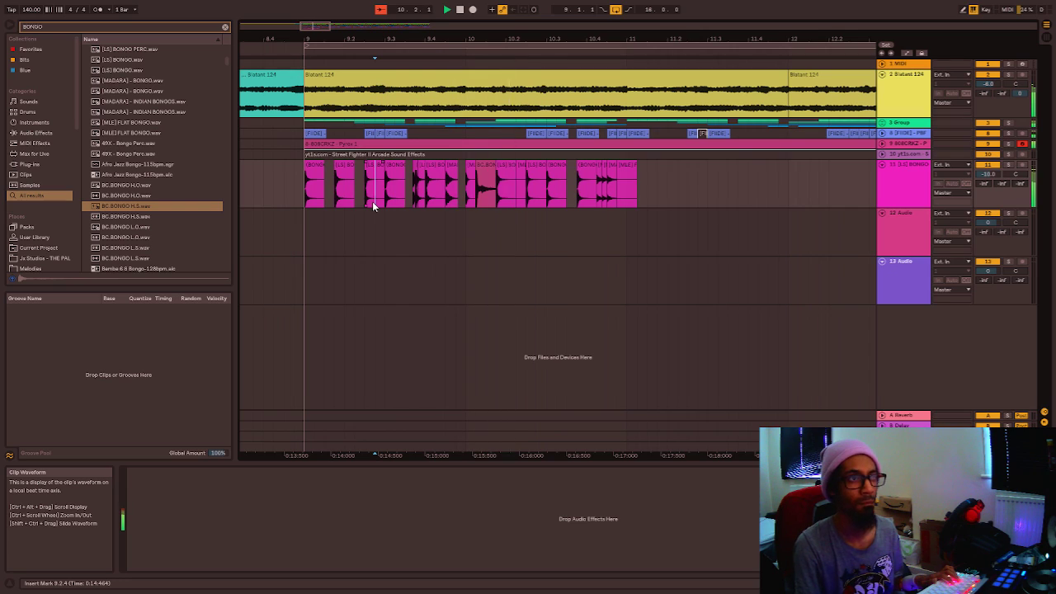
left_click(314, 193)
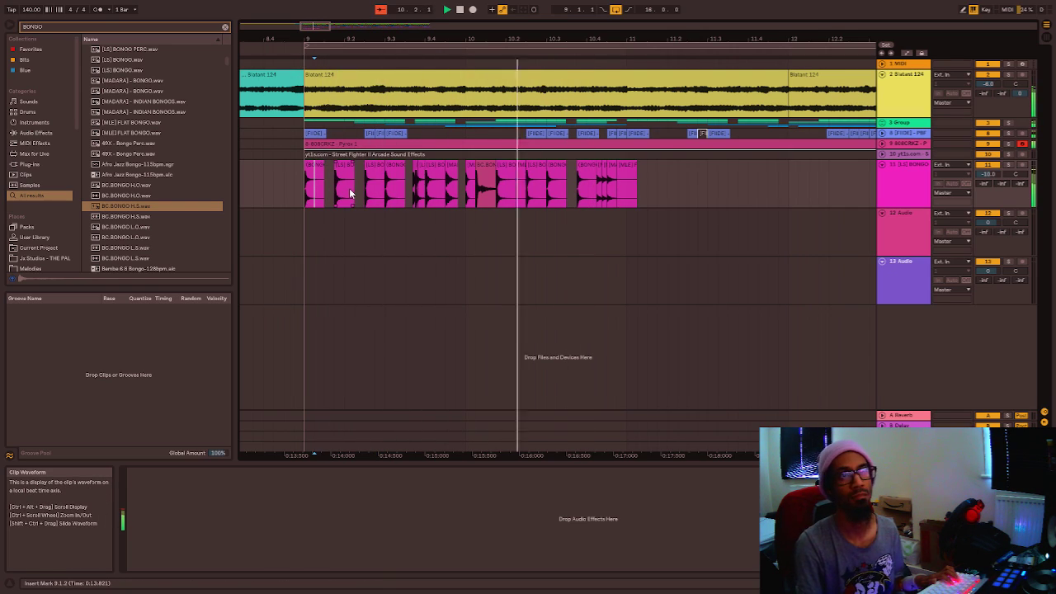
scroll(349, 188, "left", 5)
left_click(422, 196)
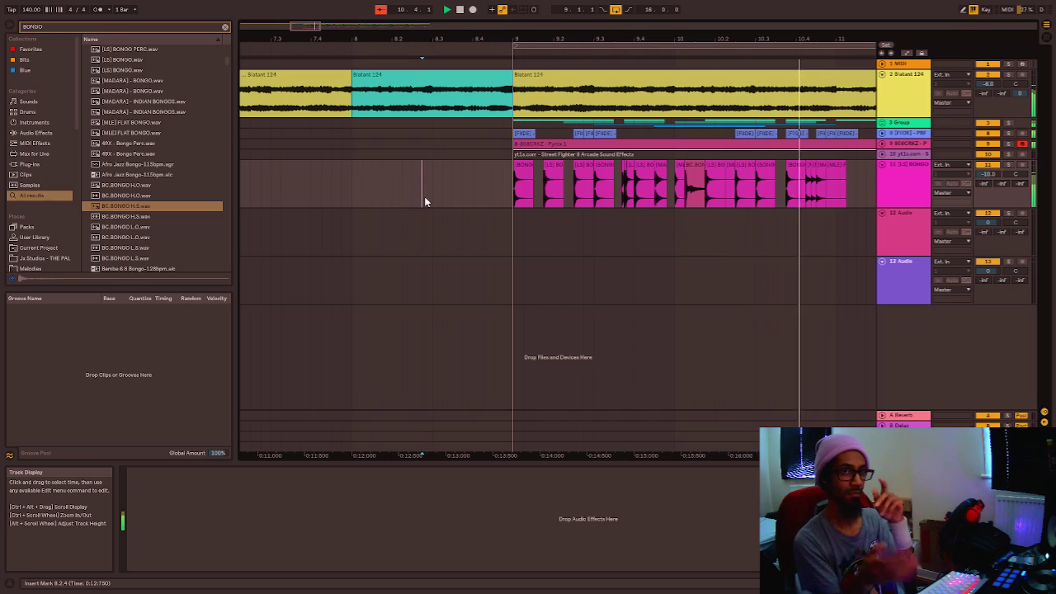
scroll(832, 183, "up", 2)
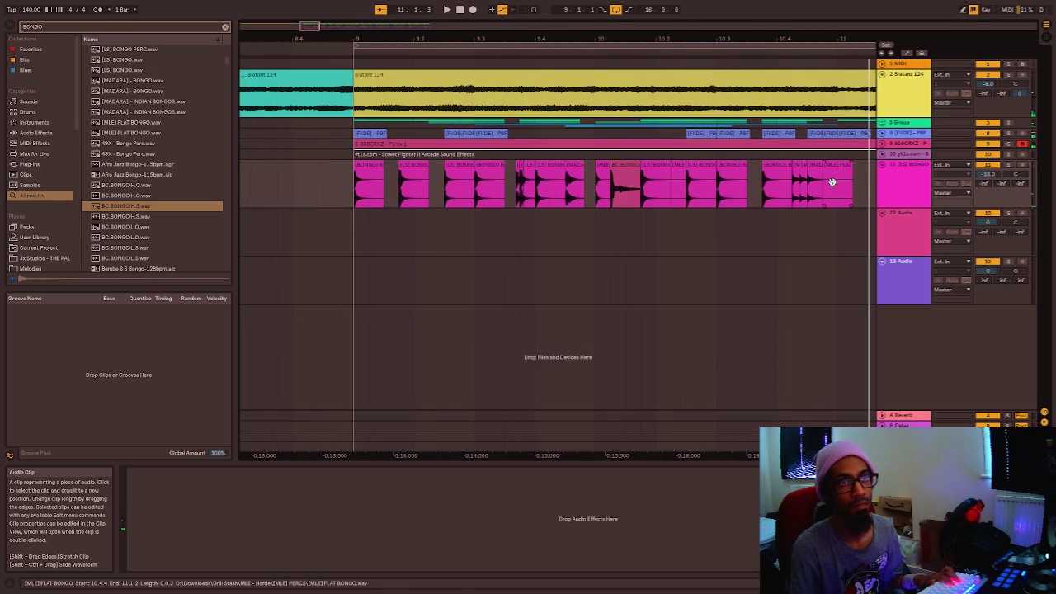
left_click(537, 198)
key("space")
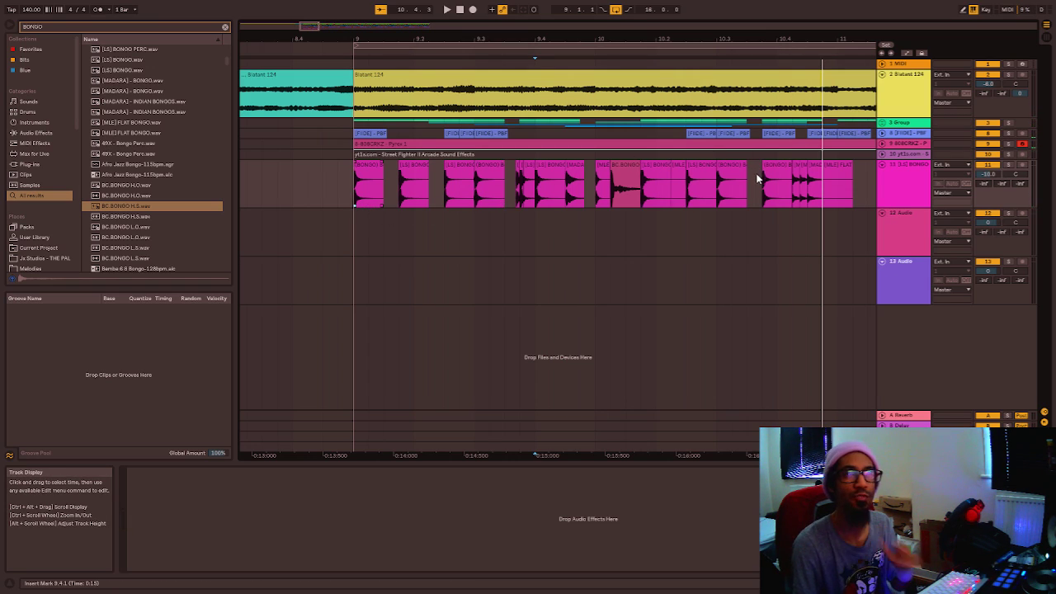
left_click(345, 194)
key("space")
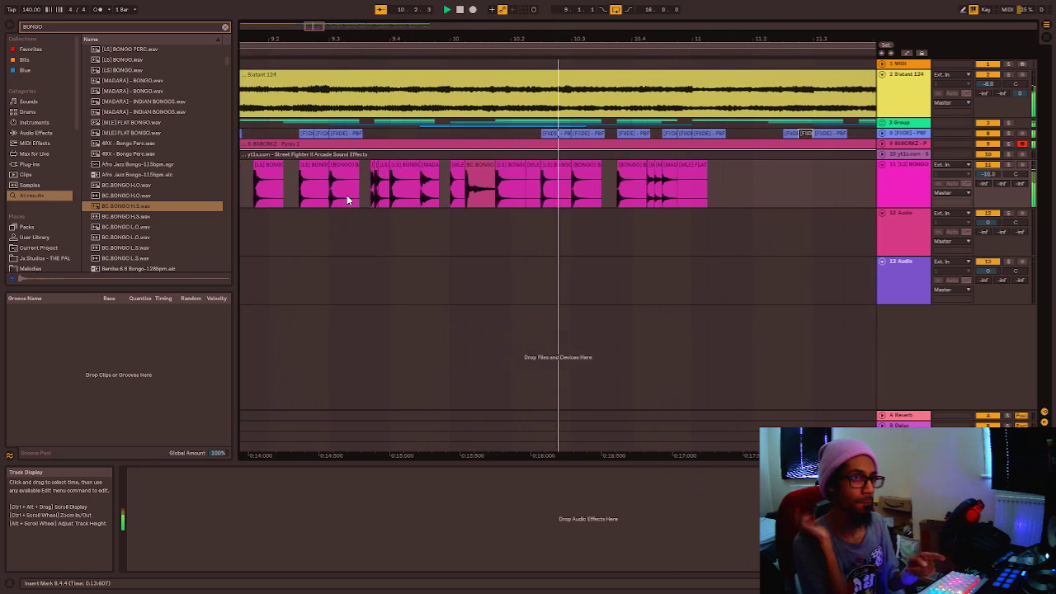
key("space")
Duplicate the two-bar bongo pattern of bars 9 and 10 into bars 11 and 12 and play from 9.1.1.
scroll(512, 191, "down", 3)
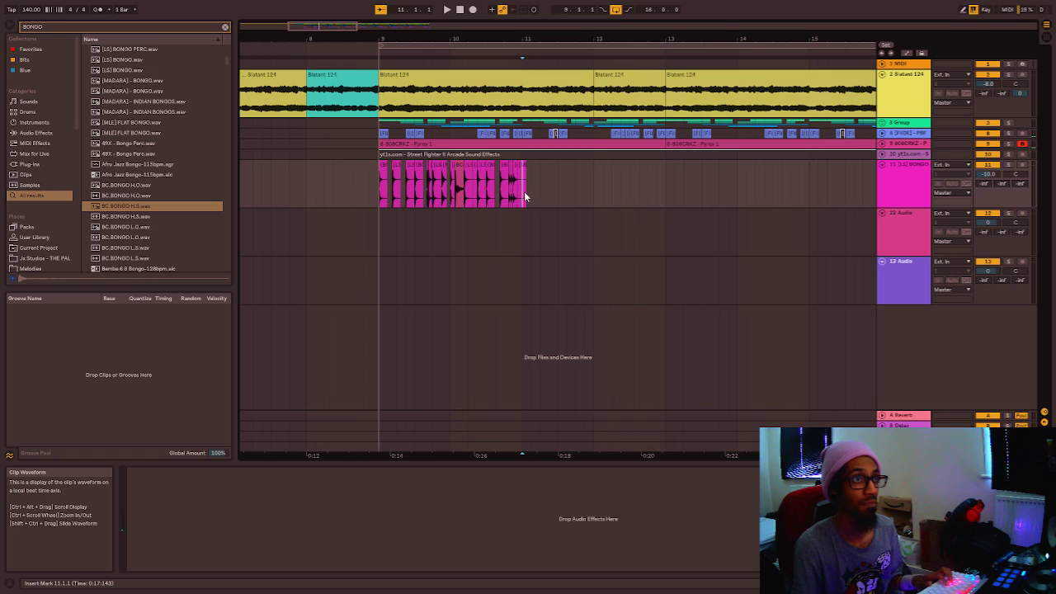
left_click_drag(521, 200, 401, 191)
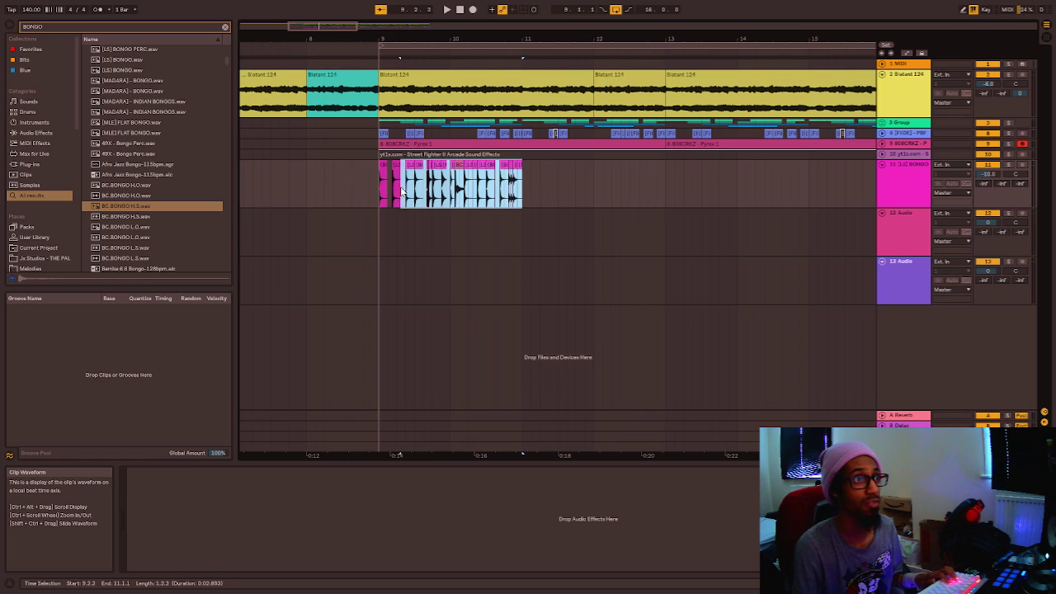
key("ctrl+d")
left_click(375, 191)
key("space")
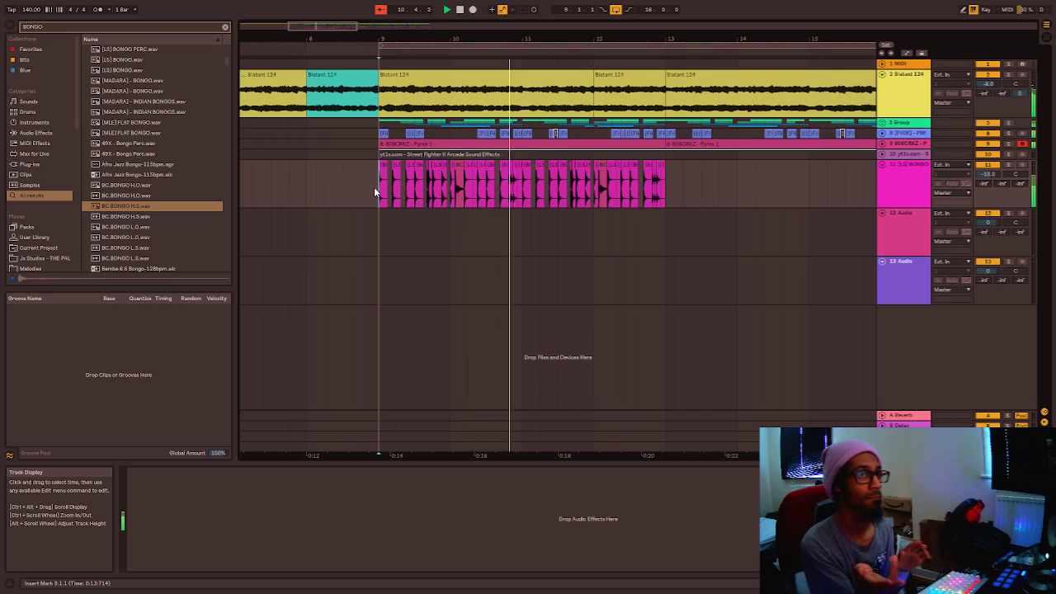
key("space")
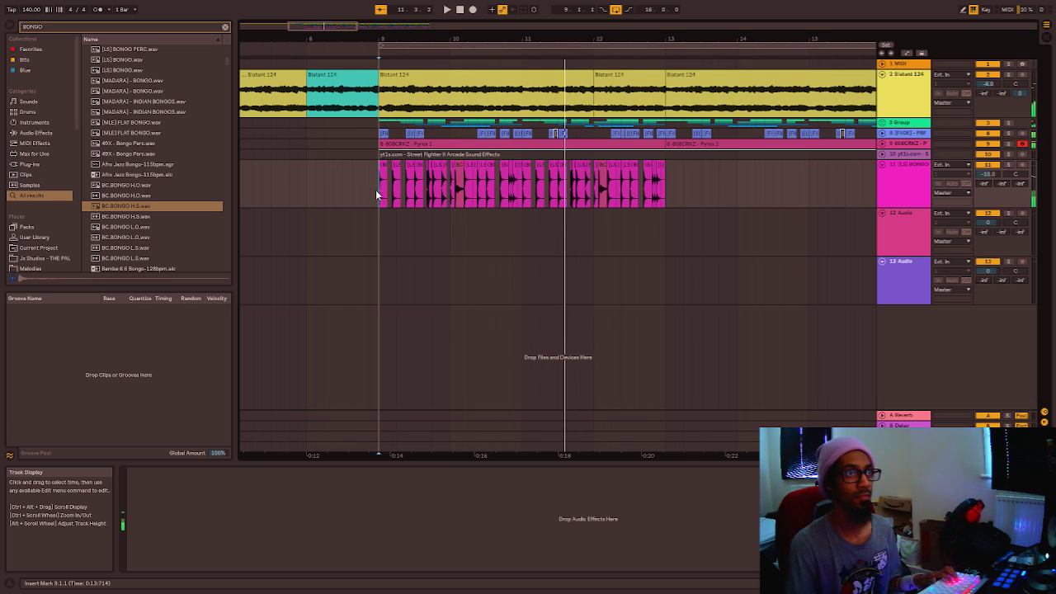
Replace the [BONGO] Bongo F clip at 11.3.1 with copies of the [MLE] FLAT BONGO and BC.BONGO H.S clips from 12.1.1, then play from 10.3.4.
scroll(559, 179, "up", 2)
scroll(559, 179, "up", 3)
left_click(561, 180)
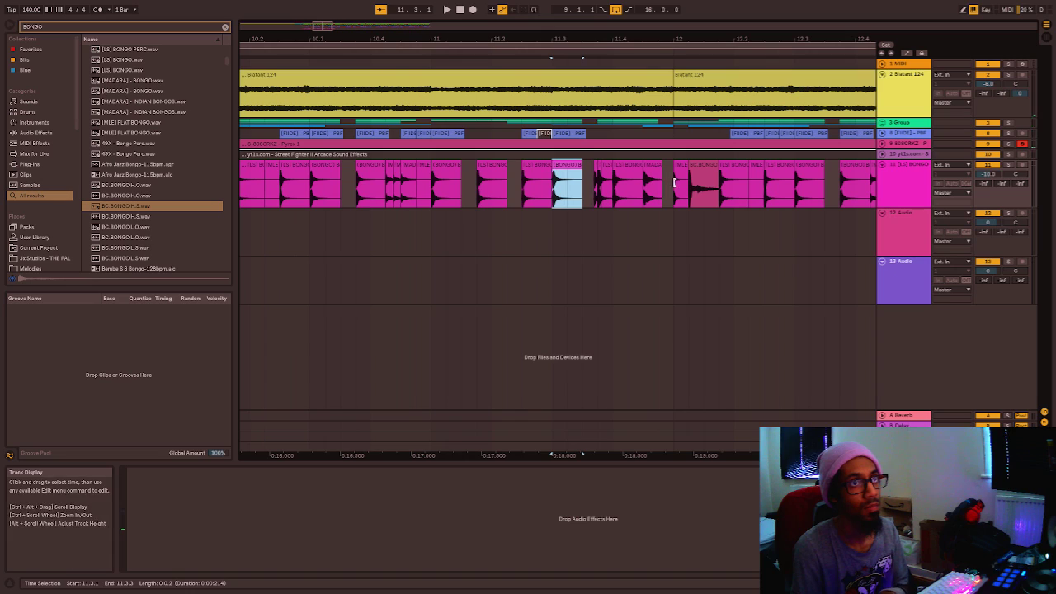
left_click(677, 175)
left_click(696, 175, "shift")
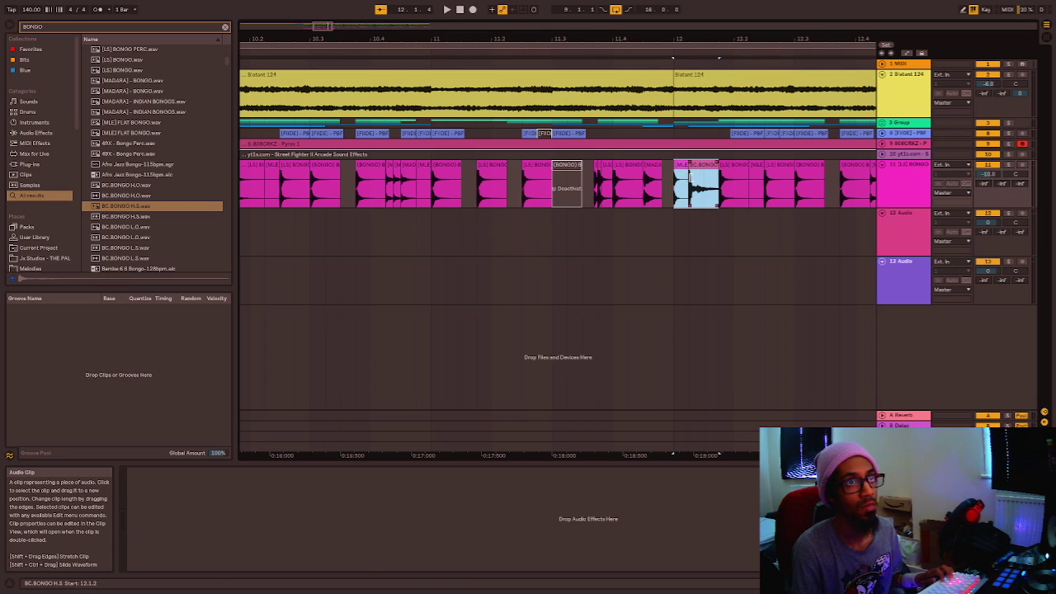
left_click(568, 169)
key("ctrl+v")
left_click(357, 196)
key("space")
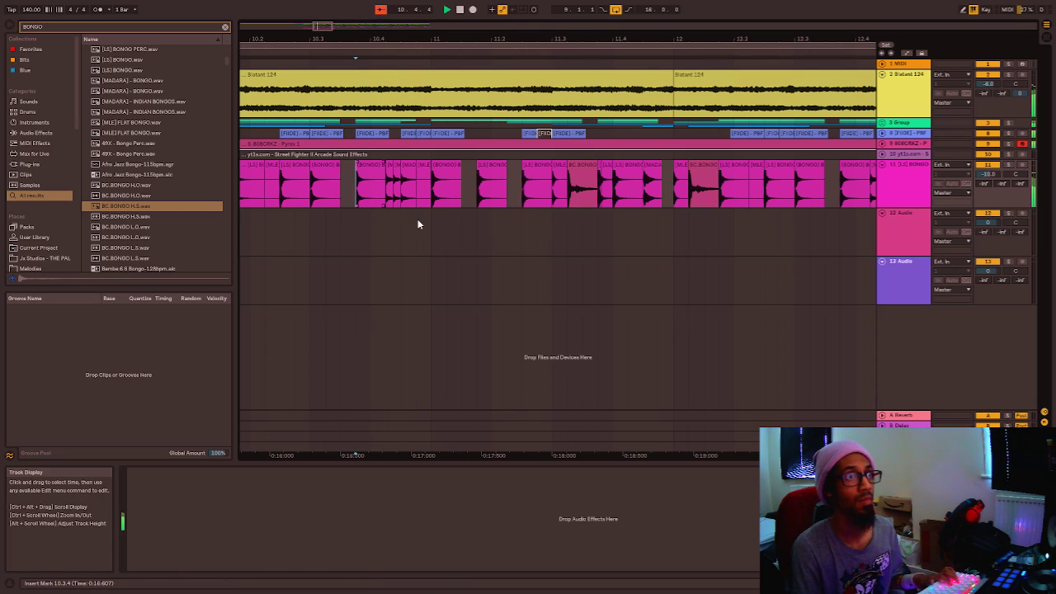
key("space")
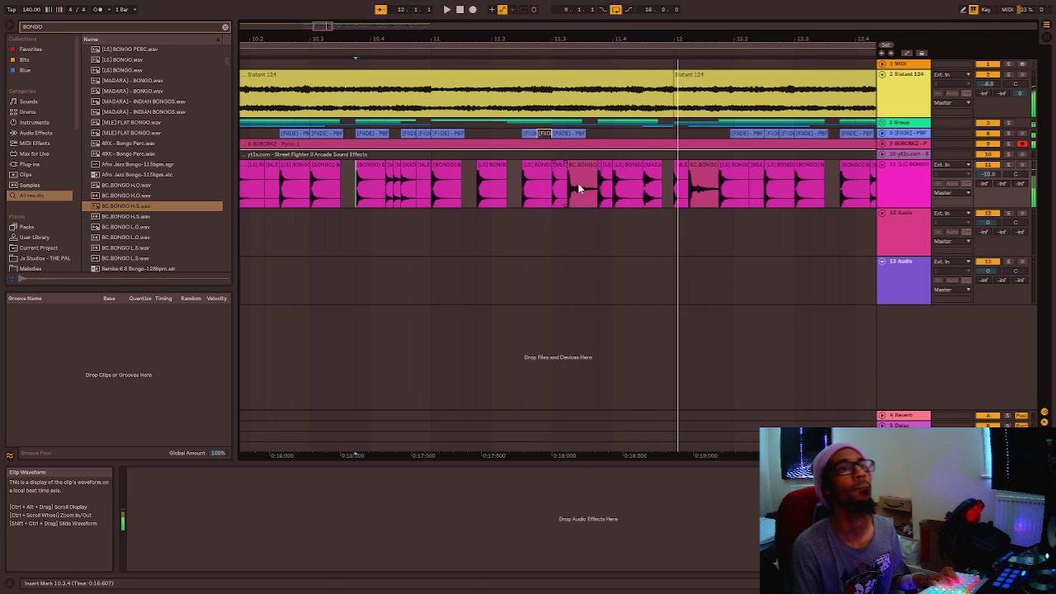
Deactivate the short [LS] BONGO clip at 11.3.4 and try moving the following [LS] BONGO and [MADARA] clips a sixteenth earlier.
left_click(607, 176)
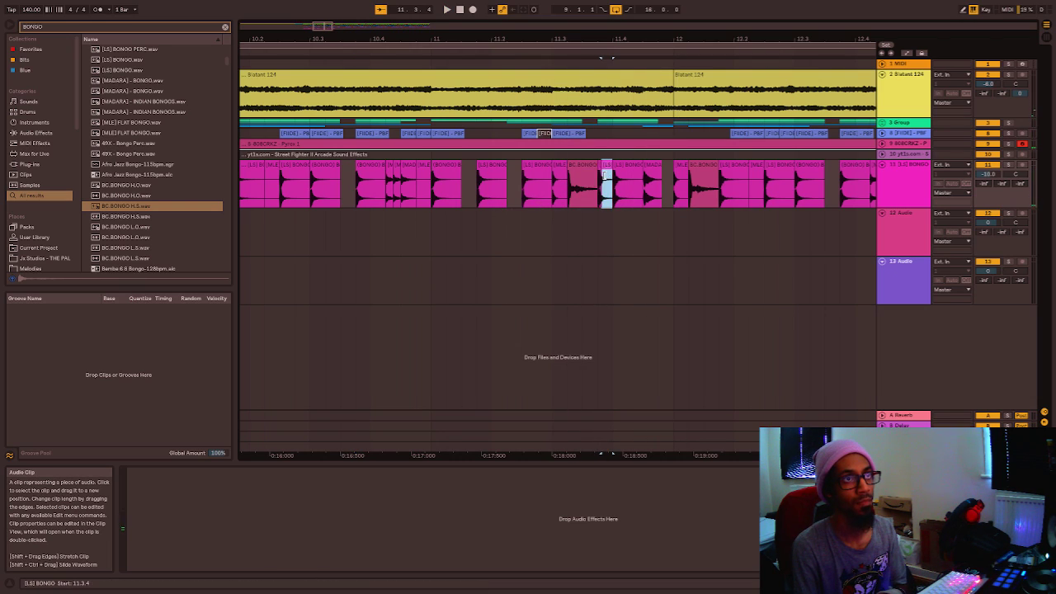
key("space")
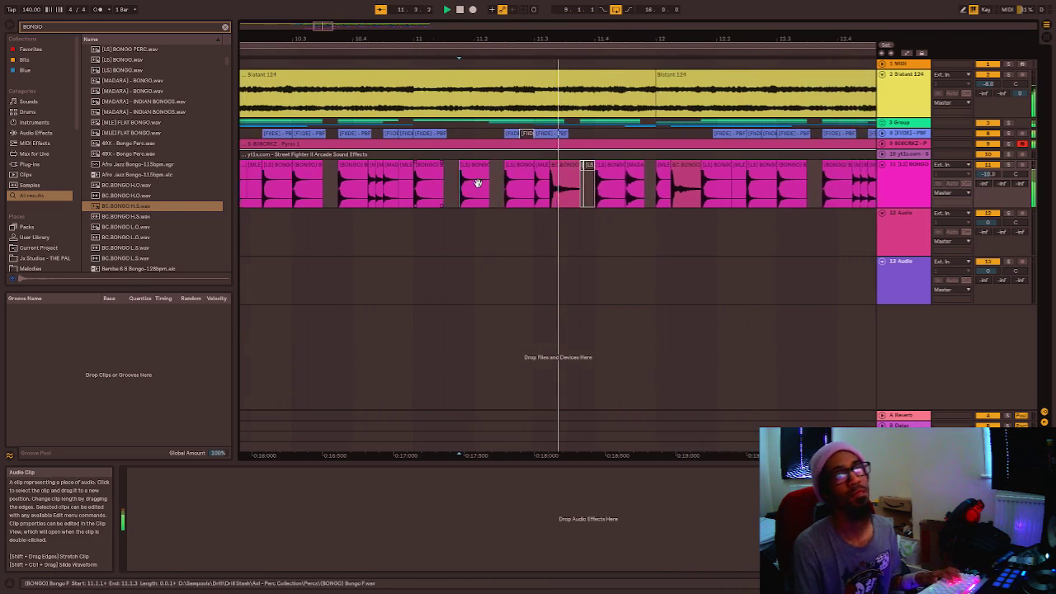
left_click(497, 169)
left_click(522, 169, "shift")
left_click_drag(501, 171, 485, 172)
left_click(324, 196)
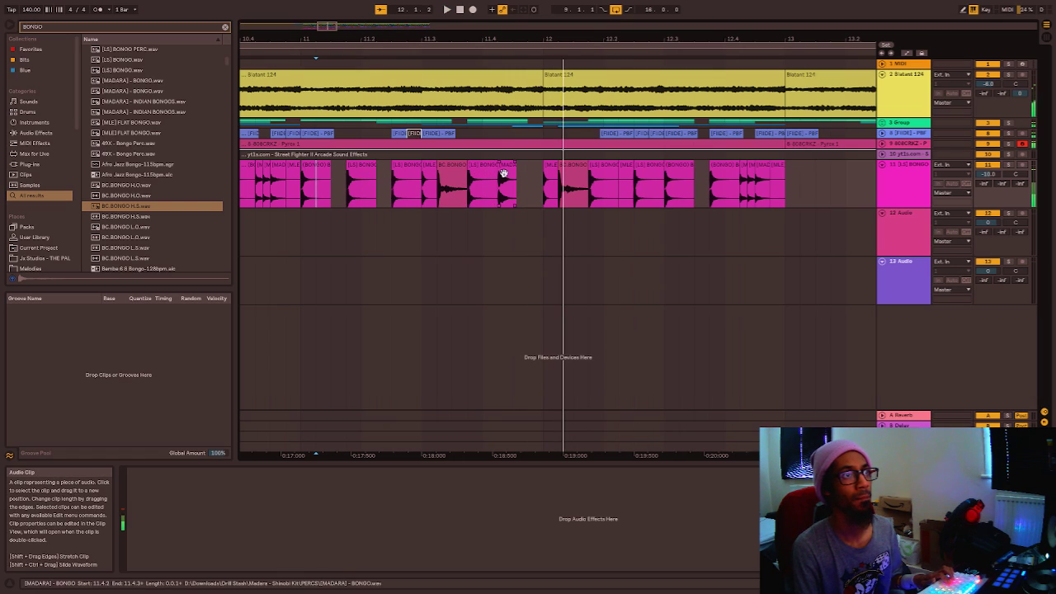
key("ctrl+z")
Move only the [LS] BONGO clip at 11.4.1 a sixteenth earlier to 11.3.4 and play the result.
left_click(510, 191)
left_click_drag(501, 173, 485, 177)
left_click(306, 187)
key("space")
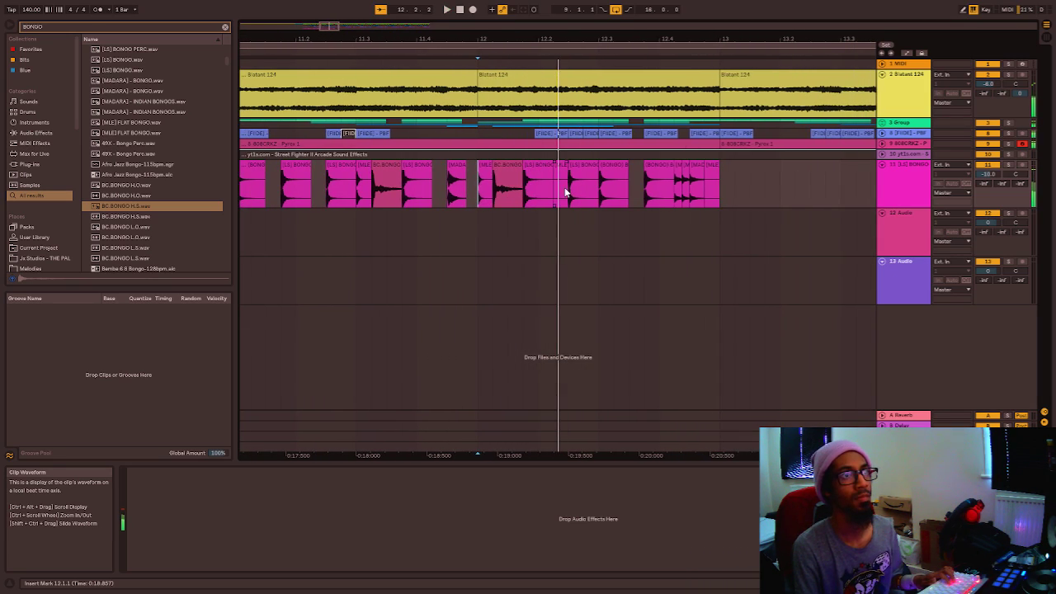
Reverse the [LS] BONGO clip in beat 12.2 and play the pattern to hear it.
left_click(575, 171)
double_click(575, 171)
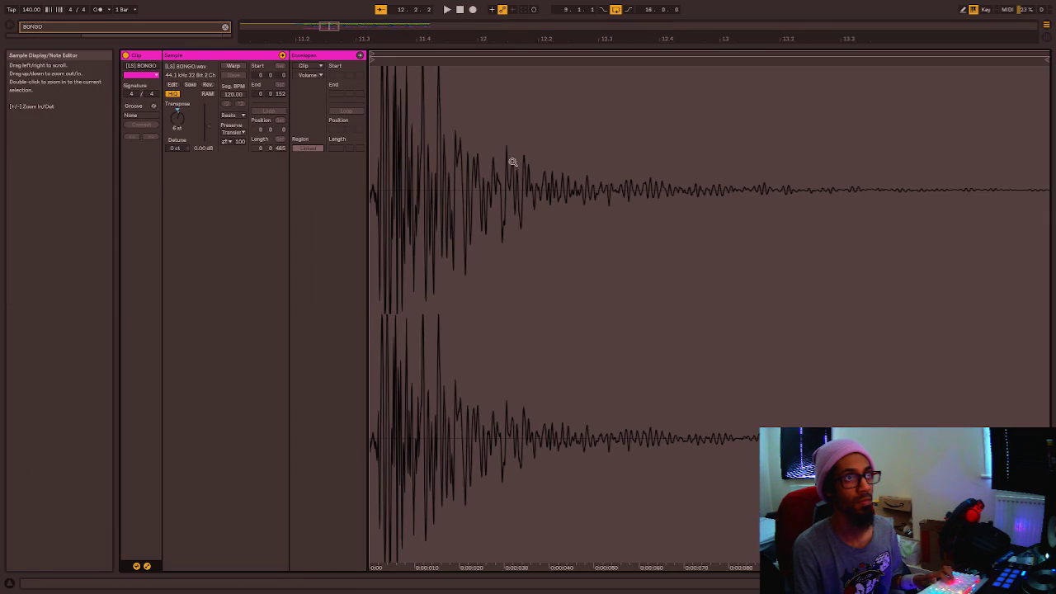
left_click(210, 85)
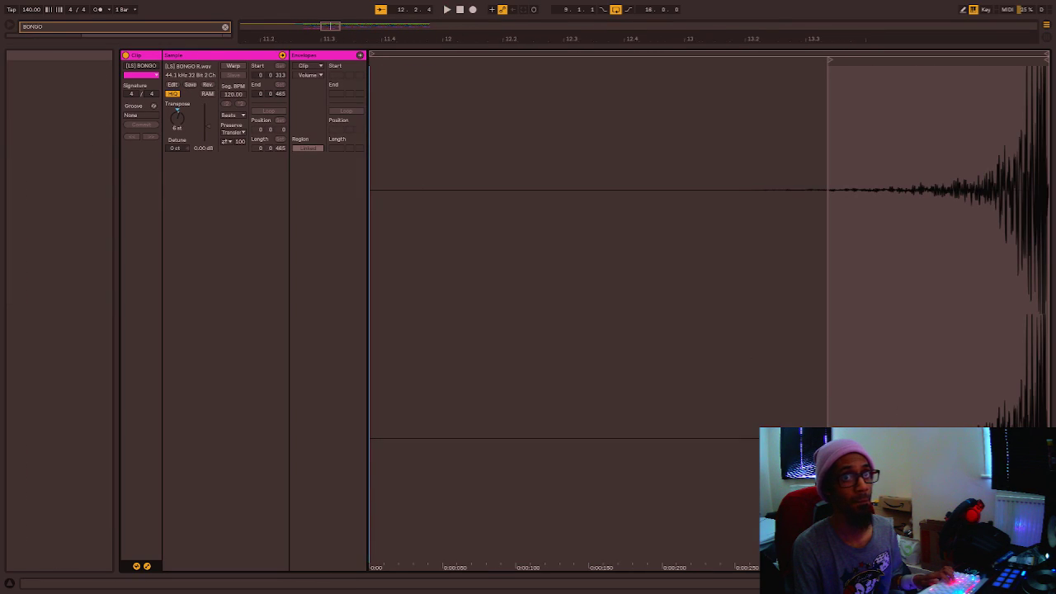
left_click(990, 583)
left_click(413, 230)
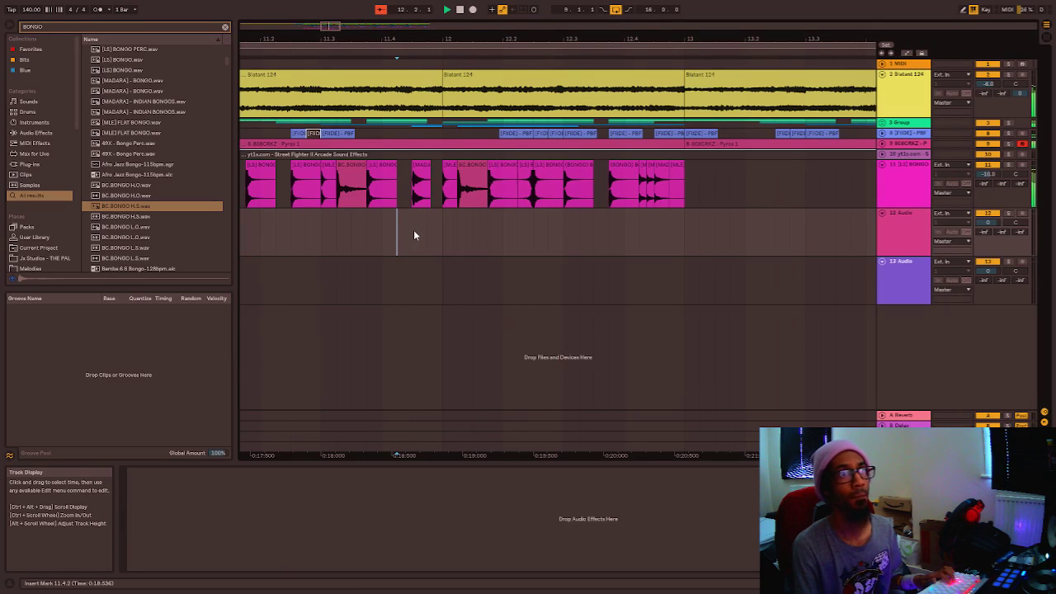
scroll(435, 188, "down", 3)
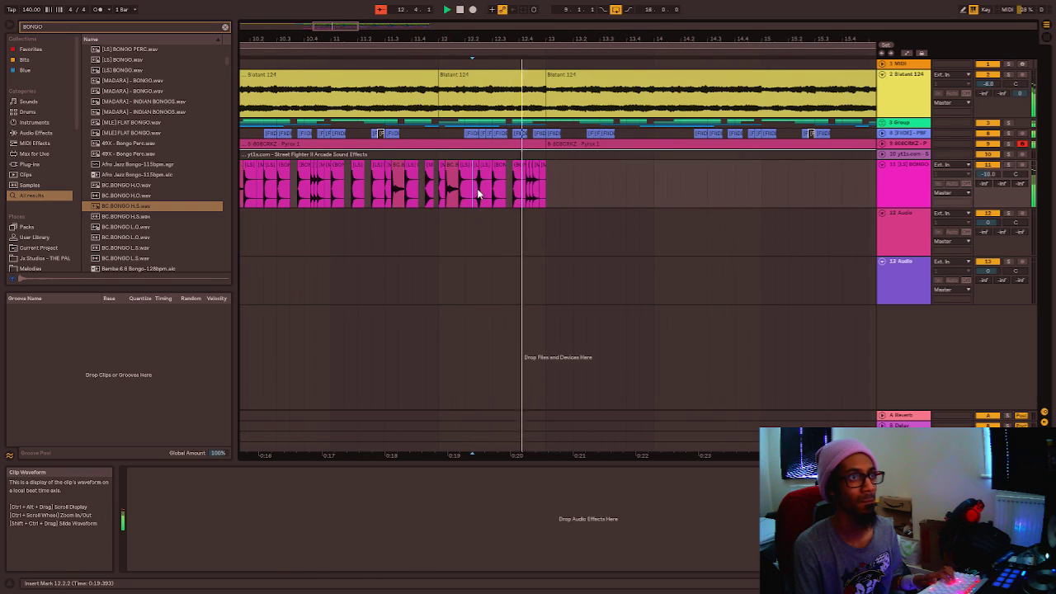
Duplicate the four-bar bongo pattern from bar 9 three times so that it fills the track up to bar 25.
scroll(547, 192, "down", 5)
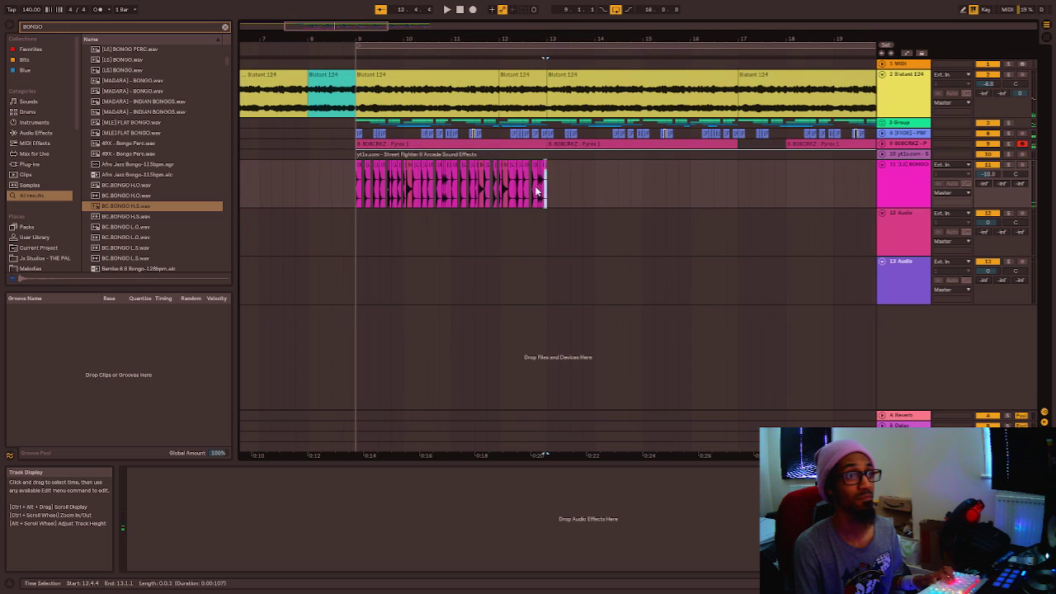
left_click_drag(542, 192, 360, 183)
key("ctrl+d")
scroll(368, 184, "down", 6)
key("ctrl+d")
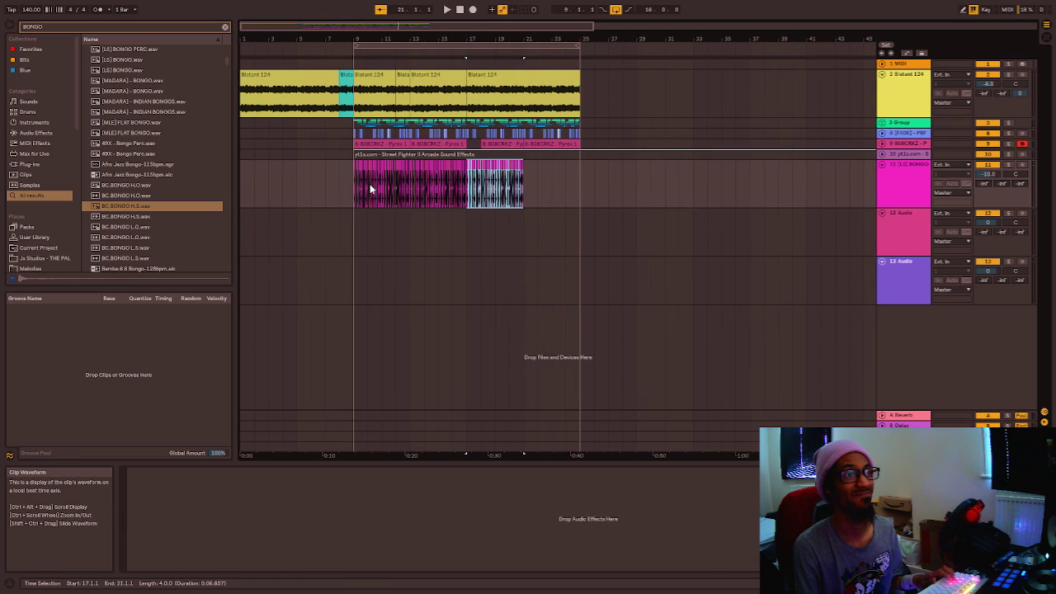
key("ctrl+d")
Play the arrangement from 9.1.1 and lower the bongo track's volume to -14.6 dB.
left_click(350, 189)
key("space")
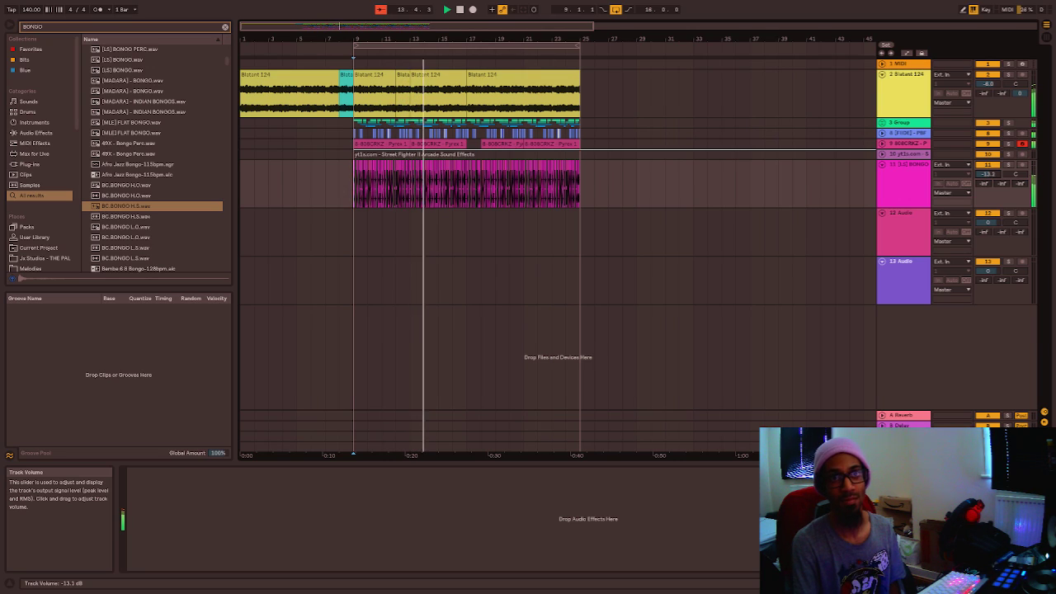
left_click_drag(987, 174, 988, 178)
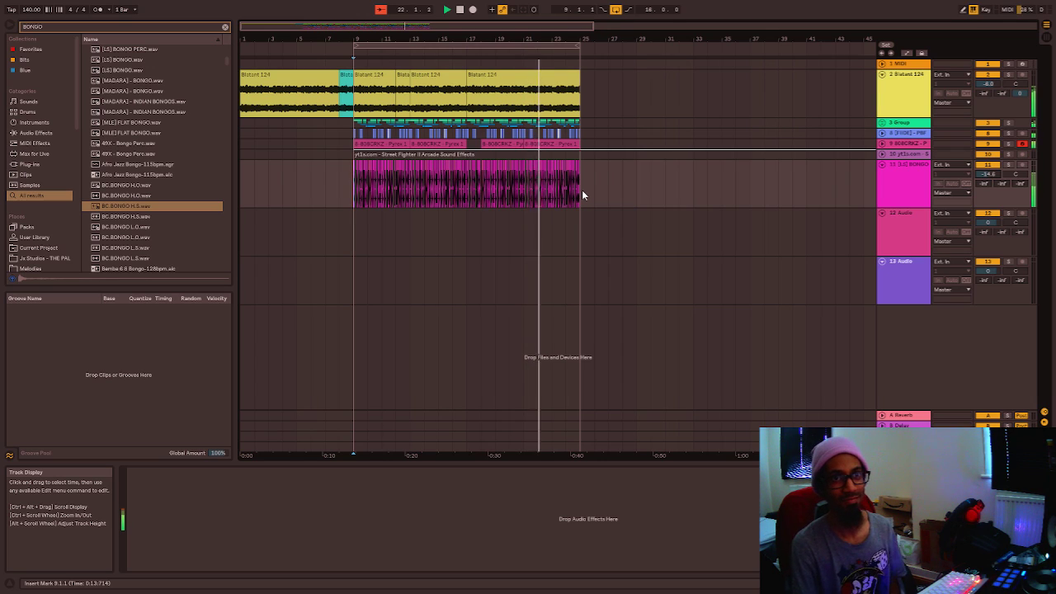
Add a Glue Compressor to the bongo track with threshold -7.94 dB, range 4.86 dB and dry/wet 38%.
left_click(66, 27)
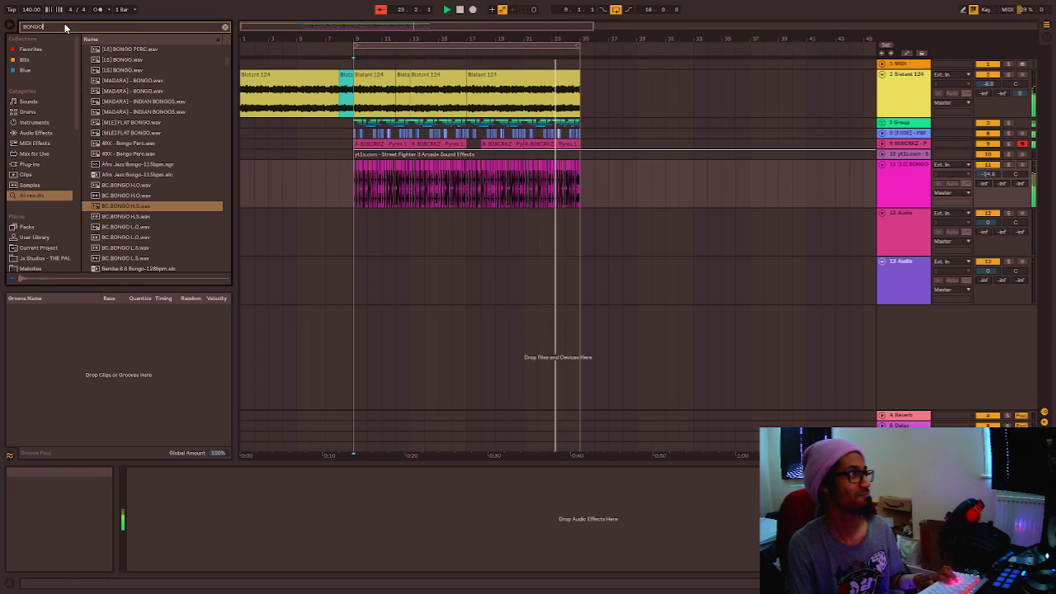
type("GLUE")
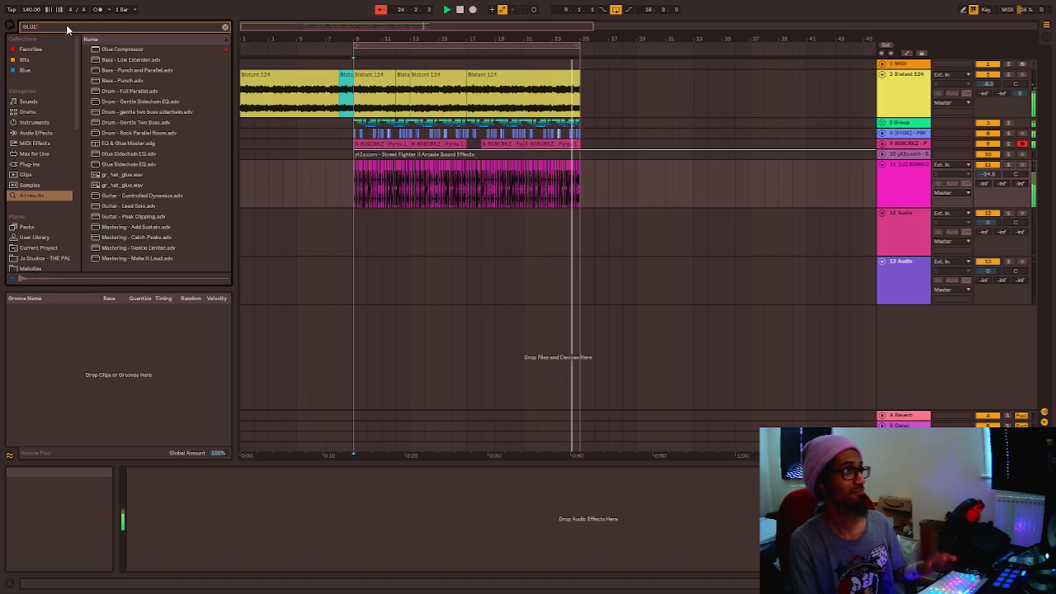
left_click_drag(113, 51, 241, 486)
left_click_drag(190, 547, 190, 568)
left_click_drag(262, 555, 262, 581)
left_click_drag(263, 521, 262, 558)
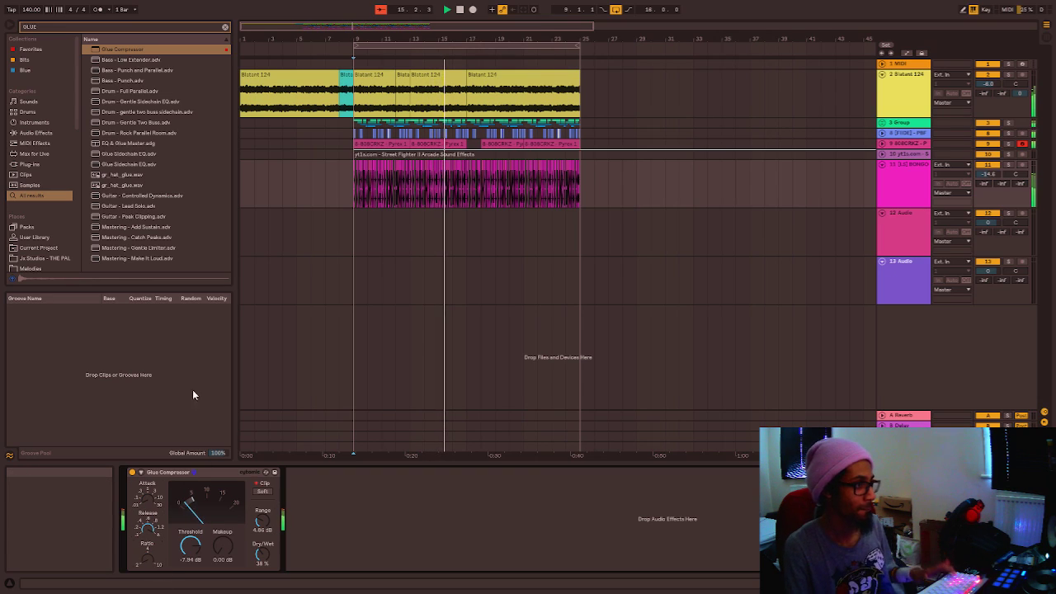
Search the browser for OTT and add the OTT_x64 plug-in after the Glue Compressor on the bongo track.
left_click(61, 28)
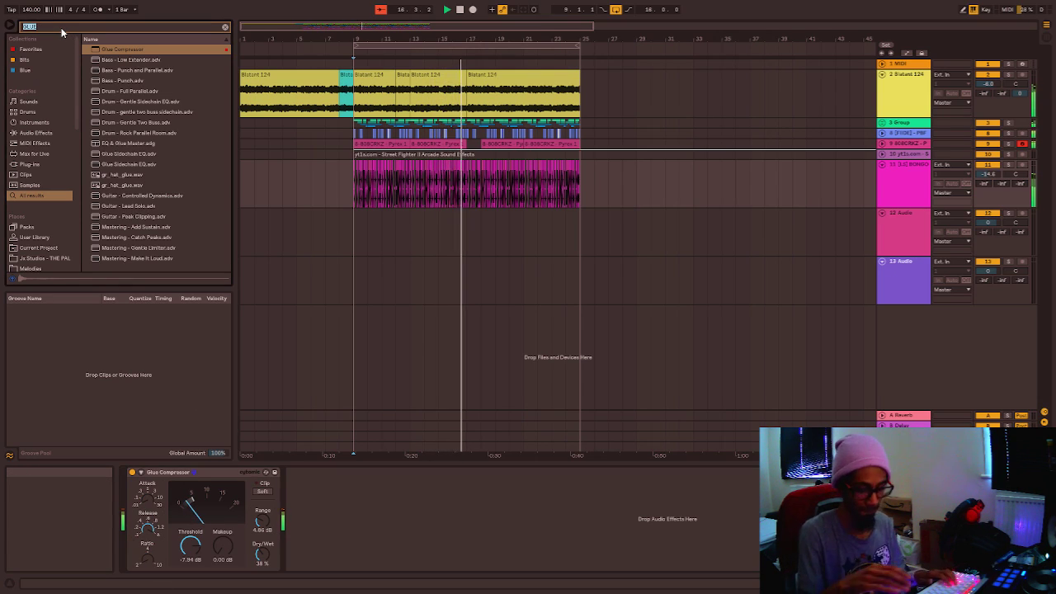
key("BackSpace")
type("TO")
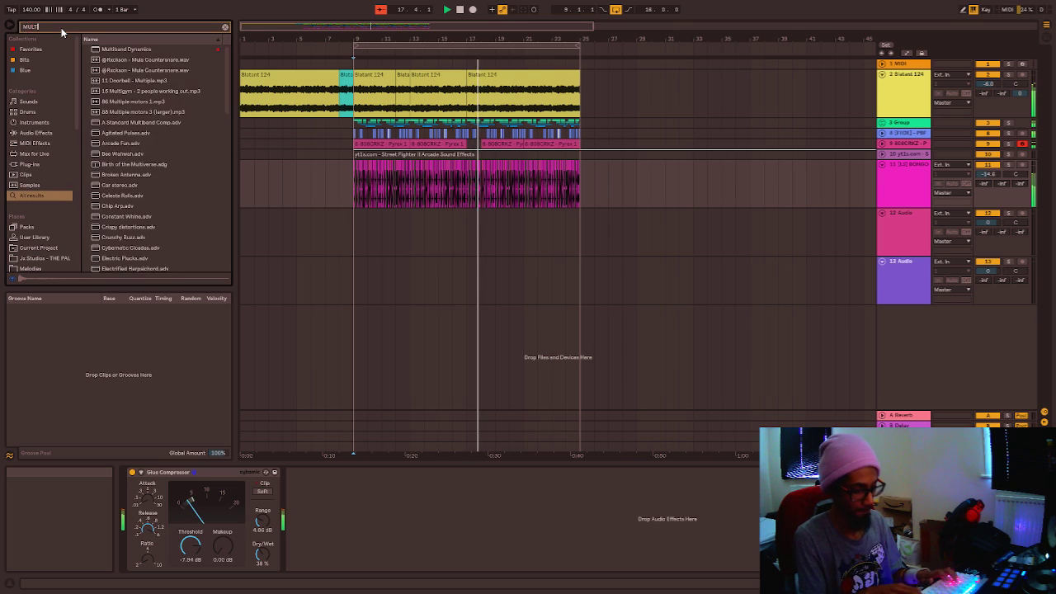
type("TT")
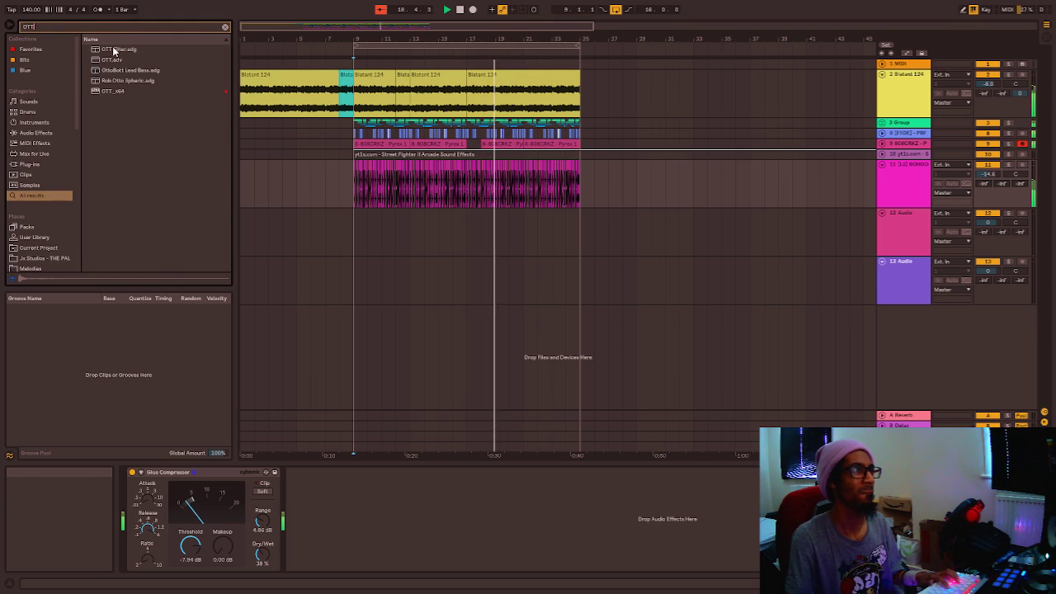
left_click_drag(111, 90, 402, 542)
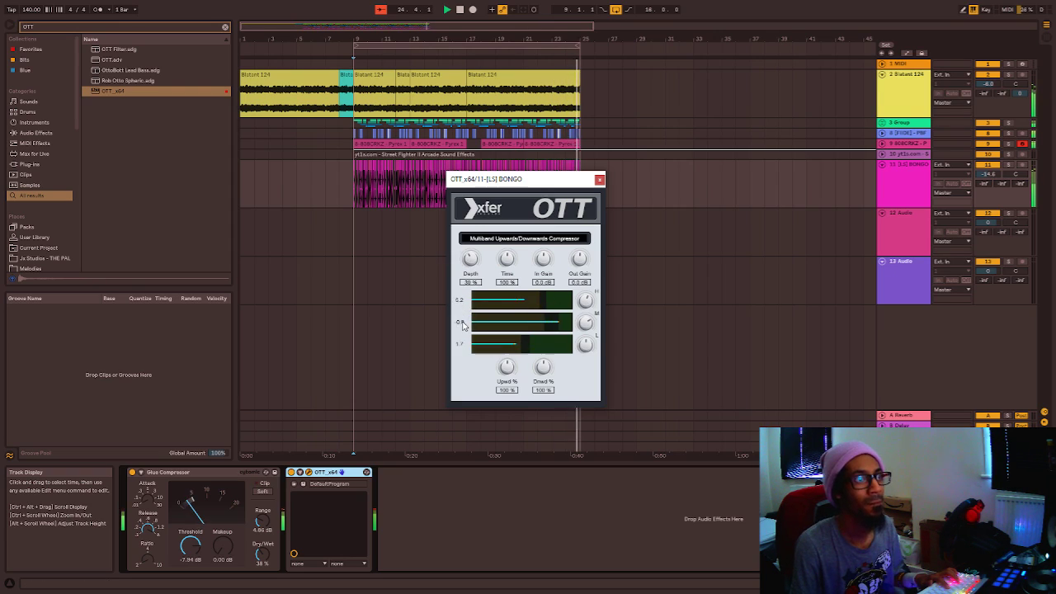
Set OTT's upward compression to 134% and downward to 65%, and lower the bongo track's volume to -16.0 dB.
mouse_move(507, 366)
left_mouse_down()
mouse_move(513, 338)
mouse_move(519, 357)
left_mouse_up()
left_click_drag(542, 417, 509, 368)
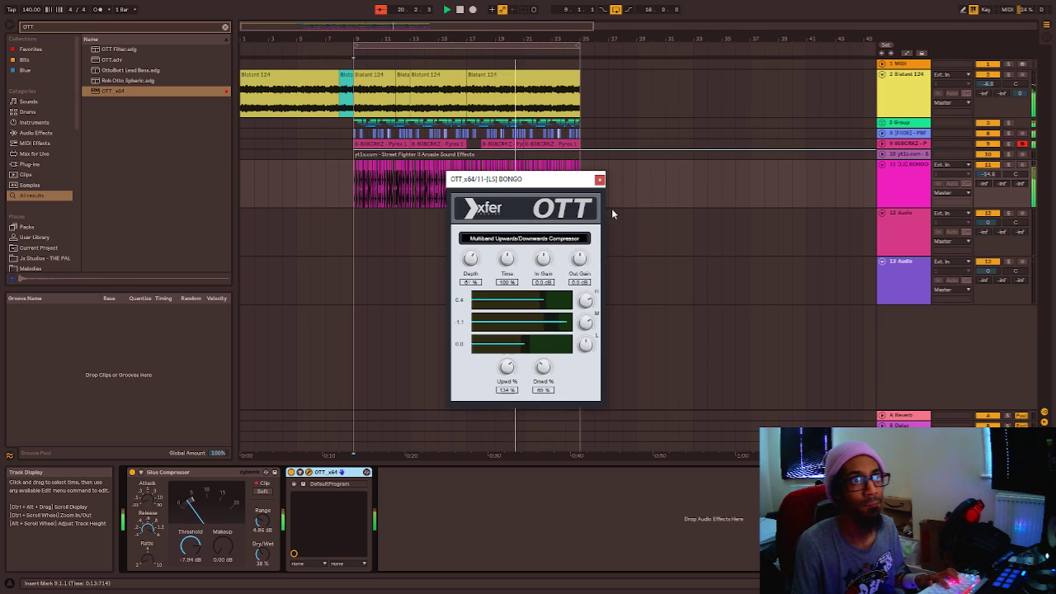
left_click(599, 180)
left_click_drag(989, 175, 988, 180)
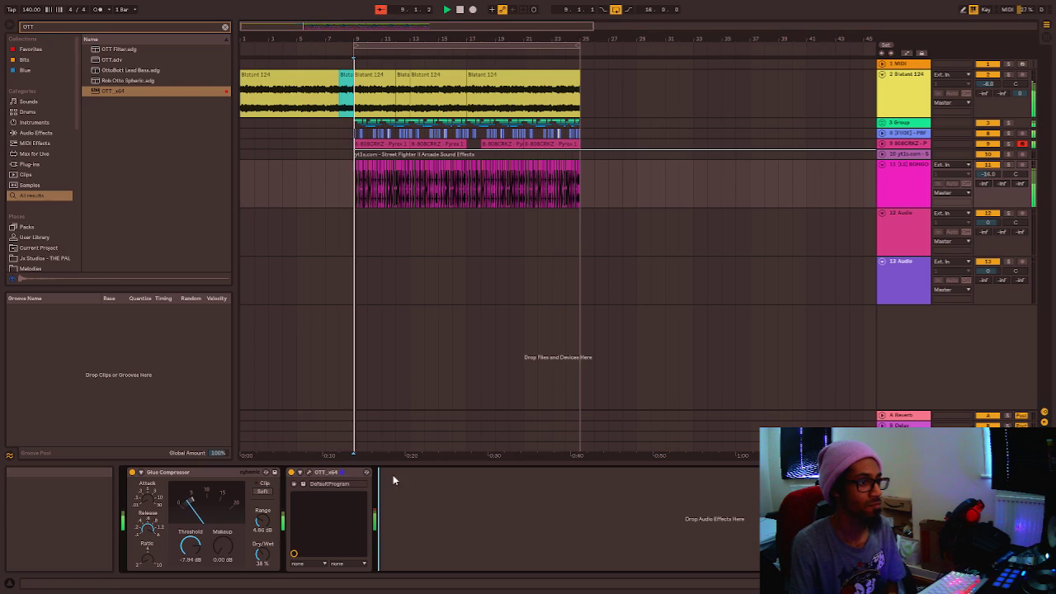
Add Multiband Dynamics from the favorites after OTT, with 10.2 dB low-band input gain, -6.00 dB output and 33% amount.
left_click(82, 27)
double_click(82, 26)
type("MUTLI")
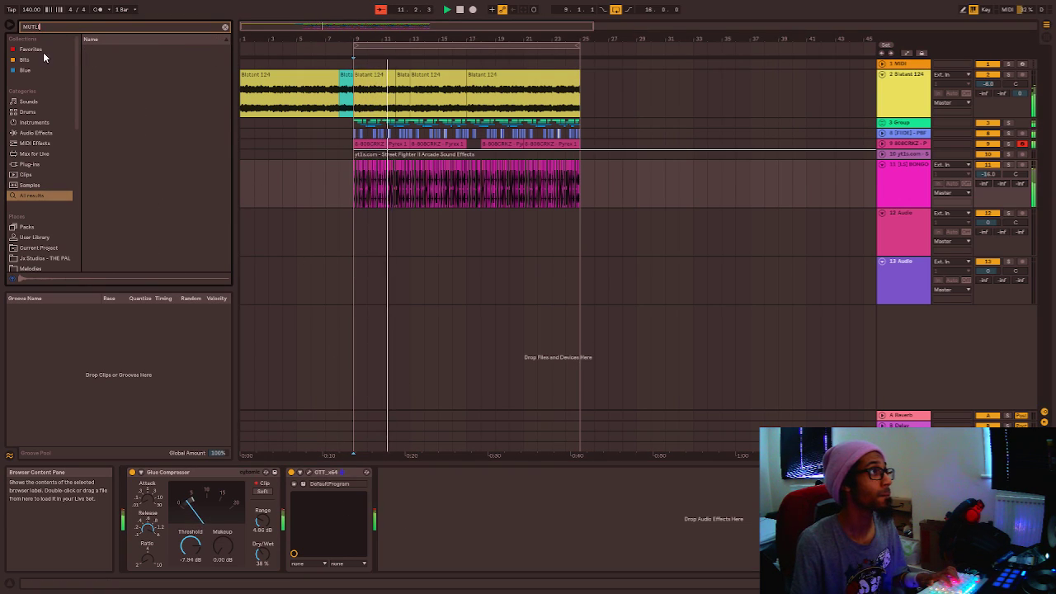
left_click(43, 50)
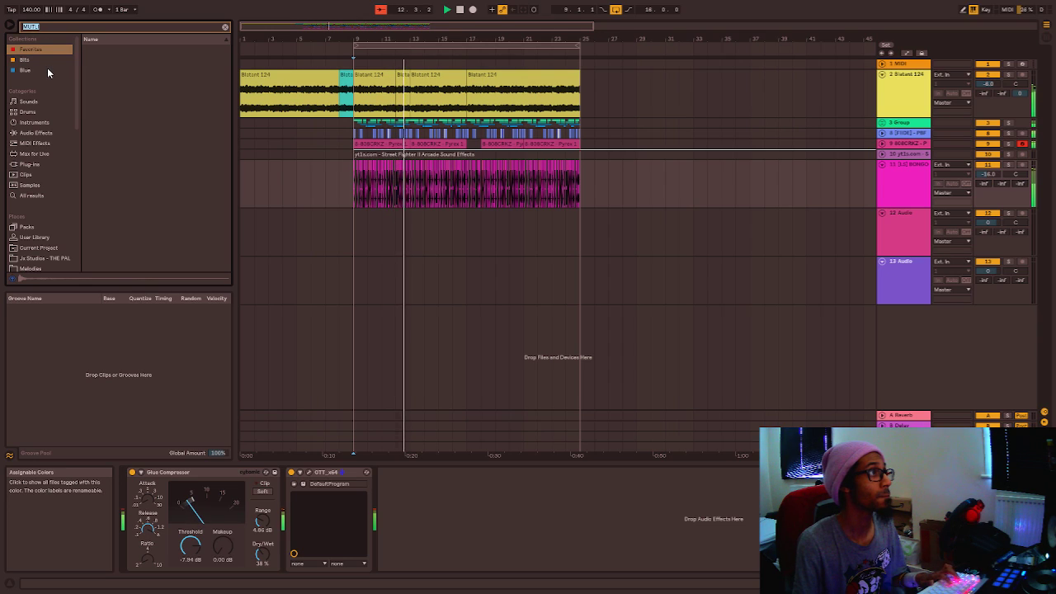
type("MULTI")
left_click_drag(113, 51, 507, 507)
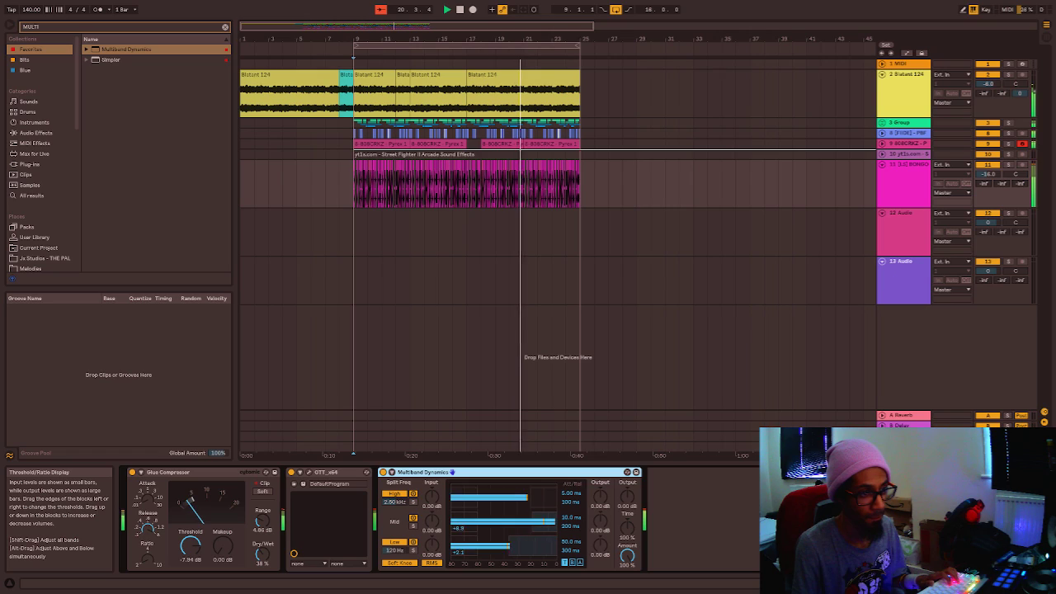
left_click_drag(431, 546, 394, 531)
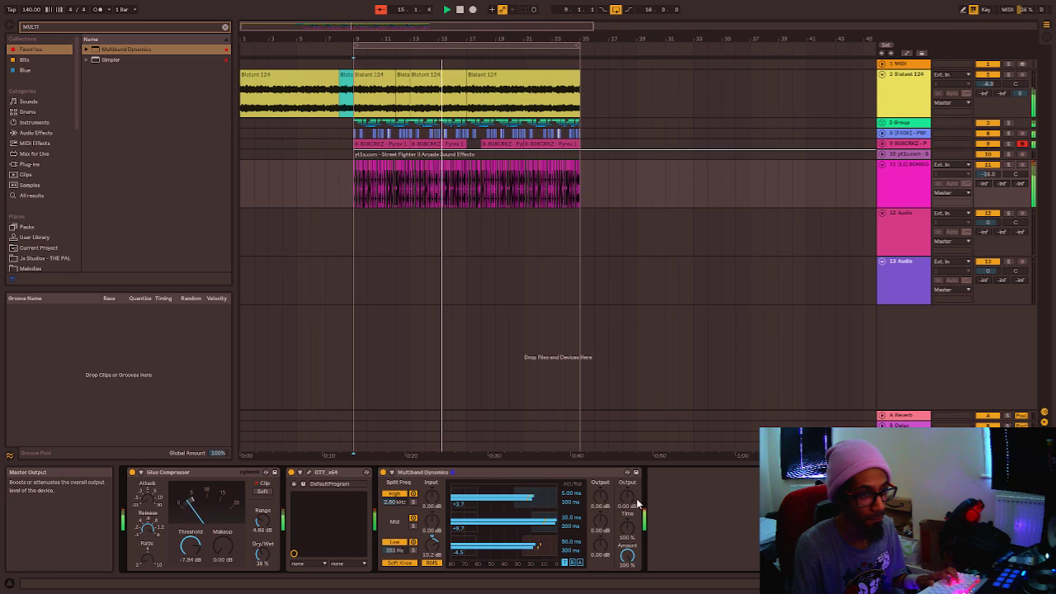
left_click_drag(627, 555, 627, 586)
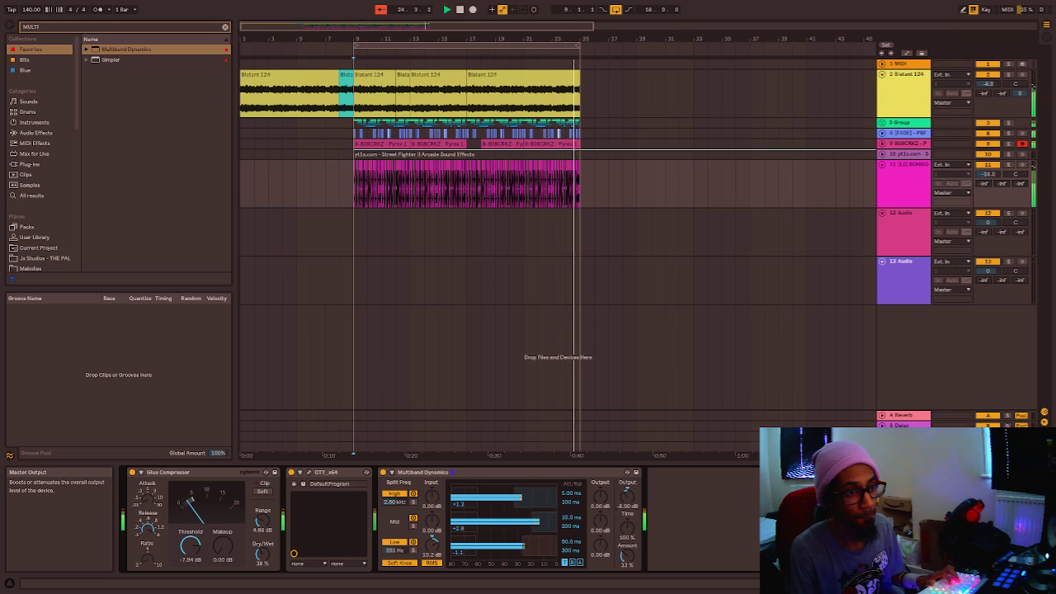
Search the favorites for TAPE, add Virtual Tape Machines to the bongo track and lower its input level.
left_click(93, 28)
type("TAPE")
double_click(128, 80)
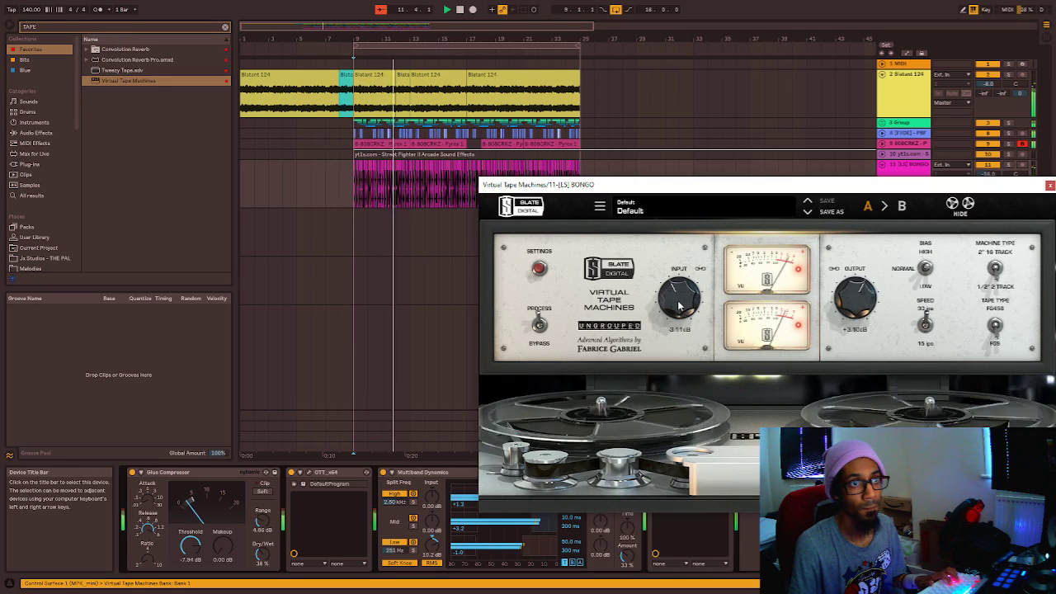
left_click_drag(678, 305, 670, 328)
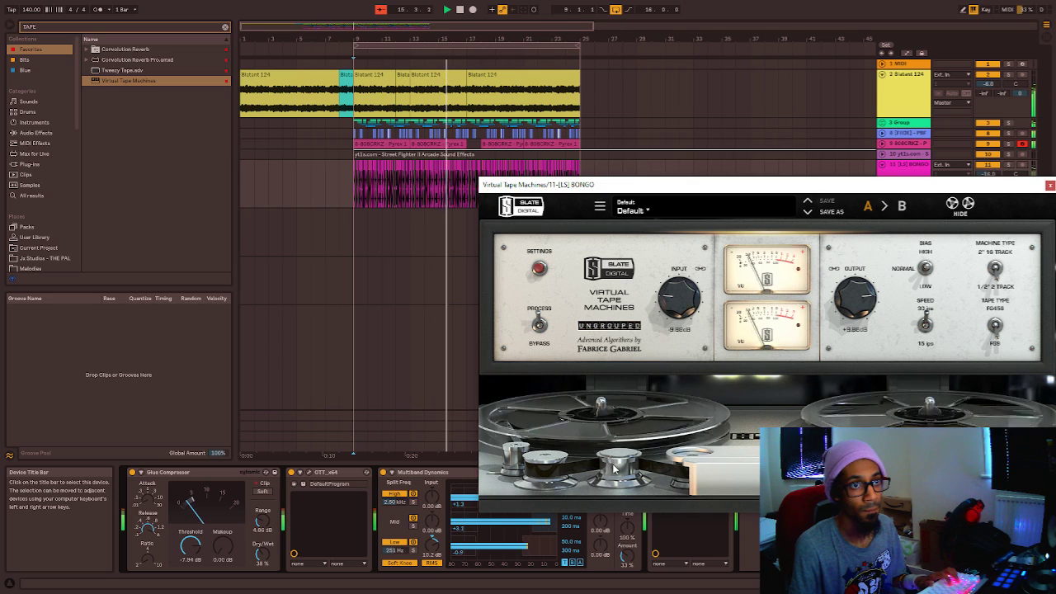
Turn Virtual Tape Machines' noise reduction down to its minimum and lower the bongo track's volume to about -17.5 dB.
left_click(539, 269)
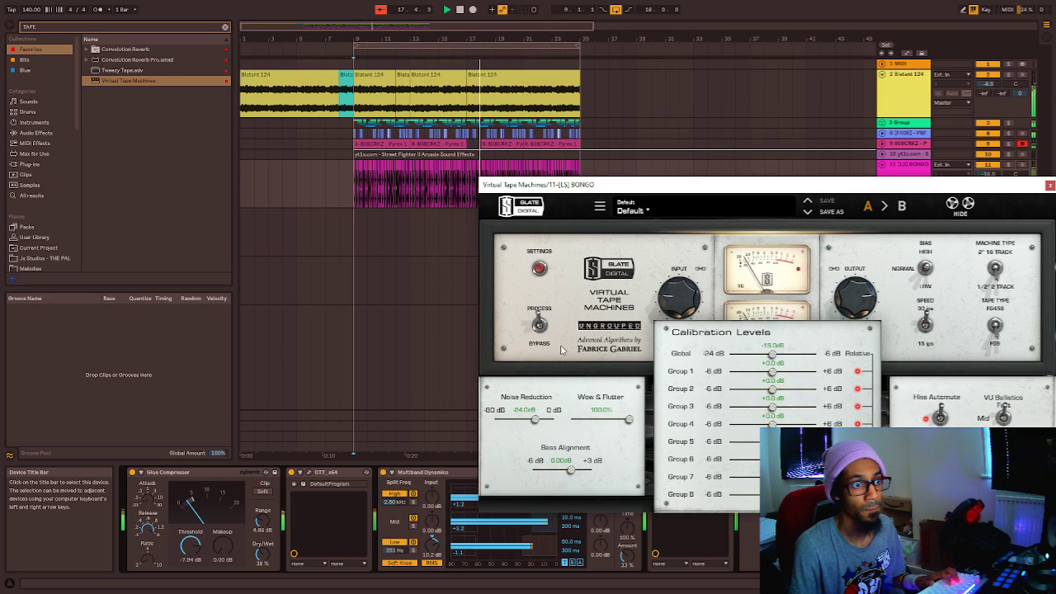
left_click_drag(534, 418, 493, 420)
left_click(538, 268)
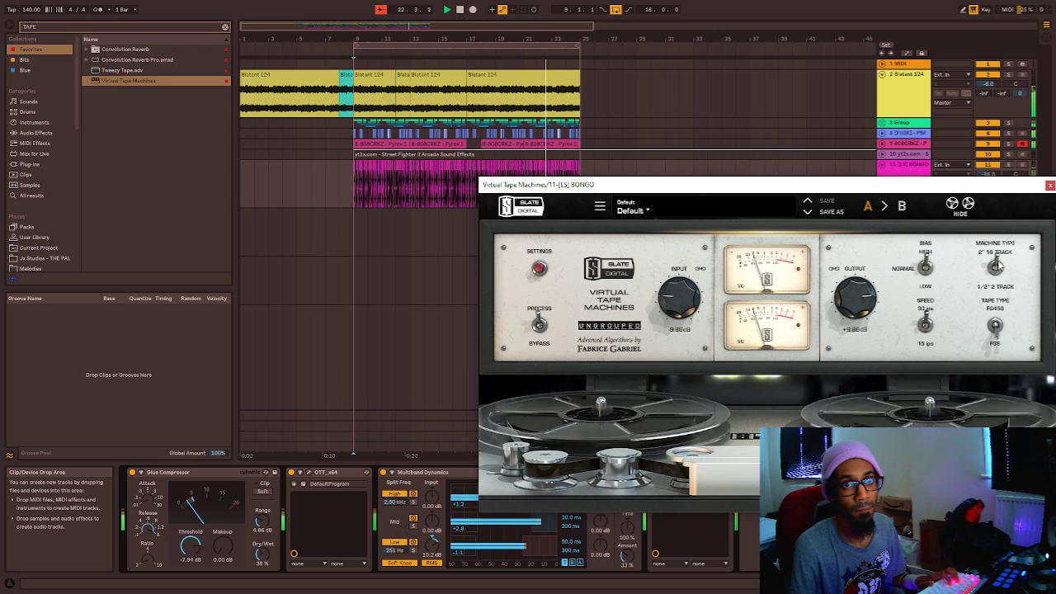
left_click(1050, 185)
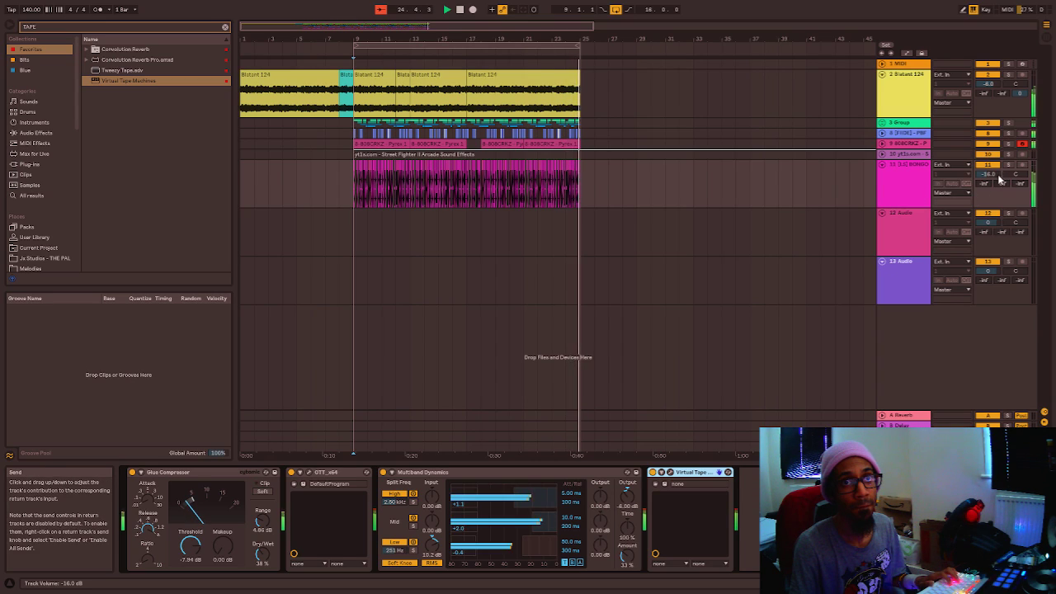
left_click_drag(988, 174, 990, 177)
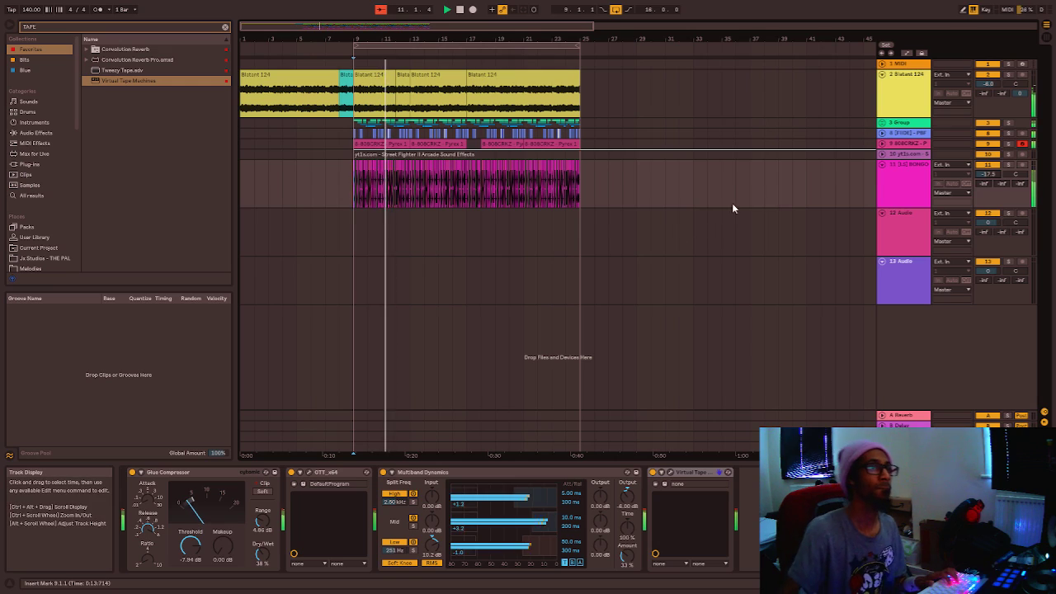
left_click(882, 164)
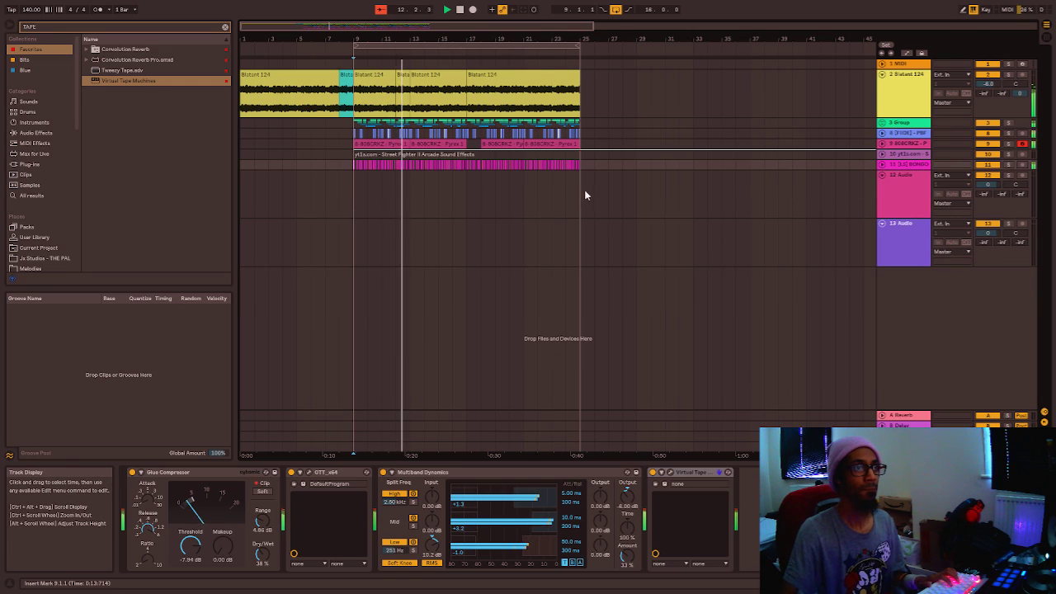
left_click(882, 164)
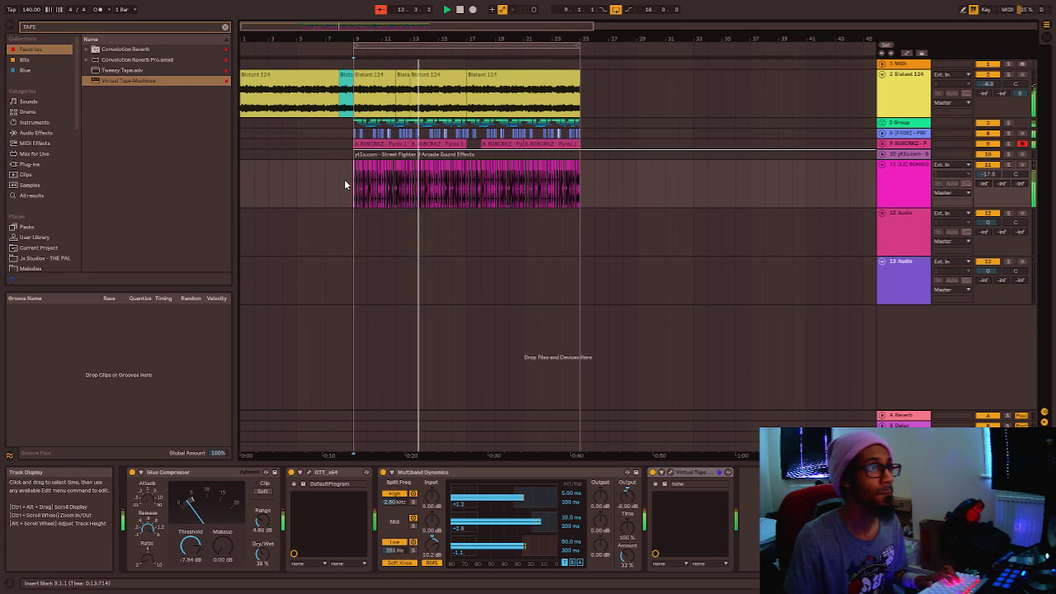
Consolidate the bongo clips from 9.1.1 to 13.1.1 into one four-bar clip and play it.
scroll(358, 192, "up", 3)
left_click_drag(354, 189, 463, 194)
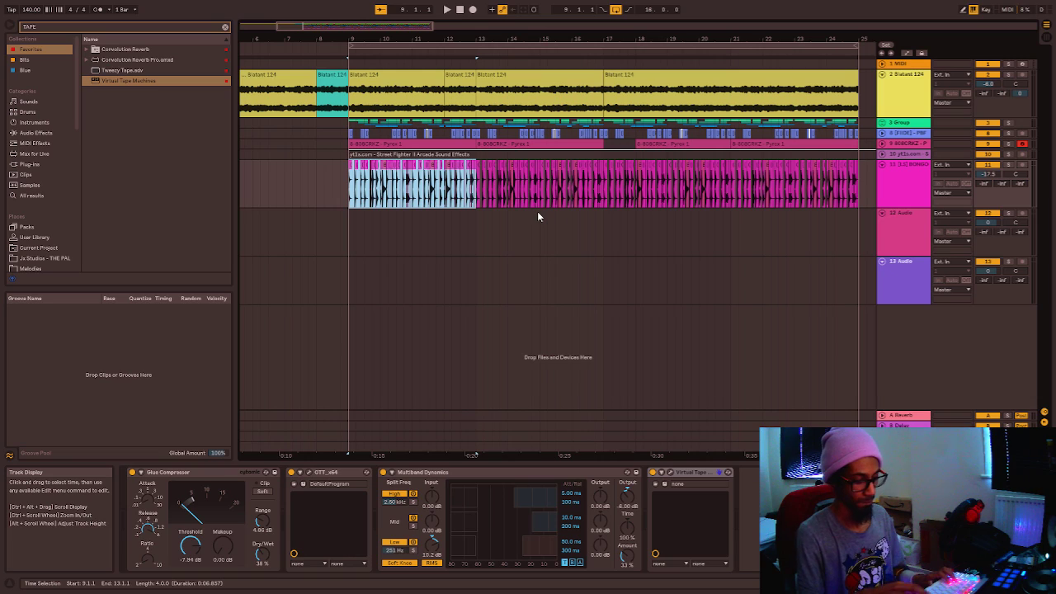
key("ctrl+j")
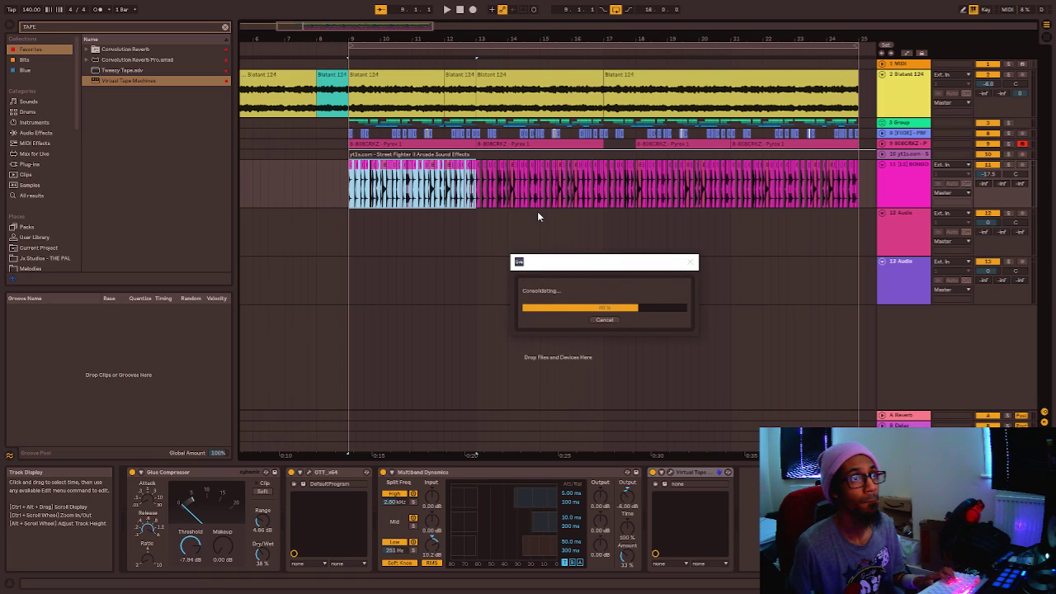
key("space")
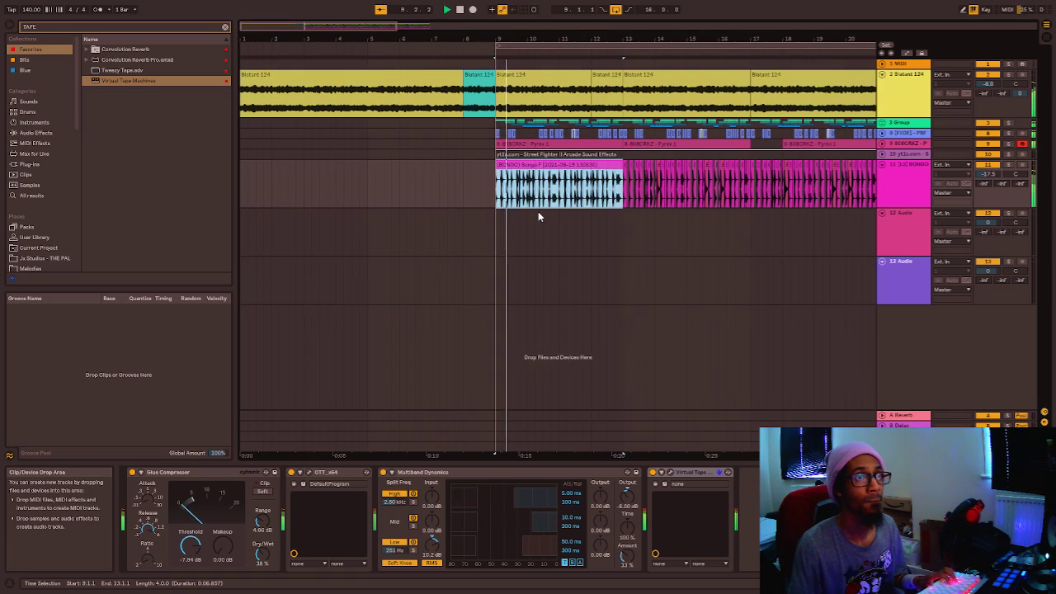
Consolidate the bongo clips from 13.1.1 to 17.1.1 into a second four-bar clip.
left_click(624, 177)
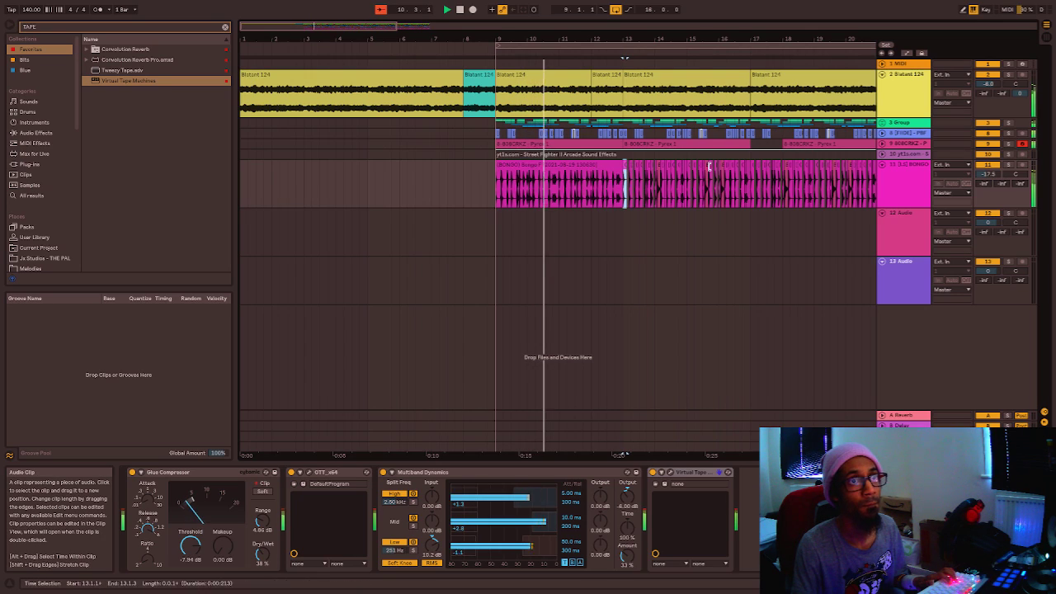
left_click(749, 189, "shift")
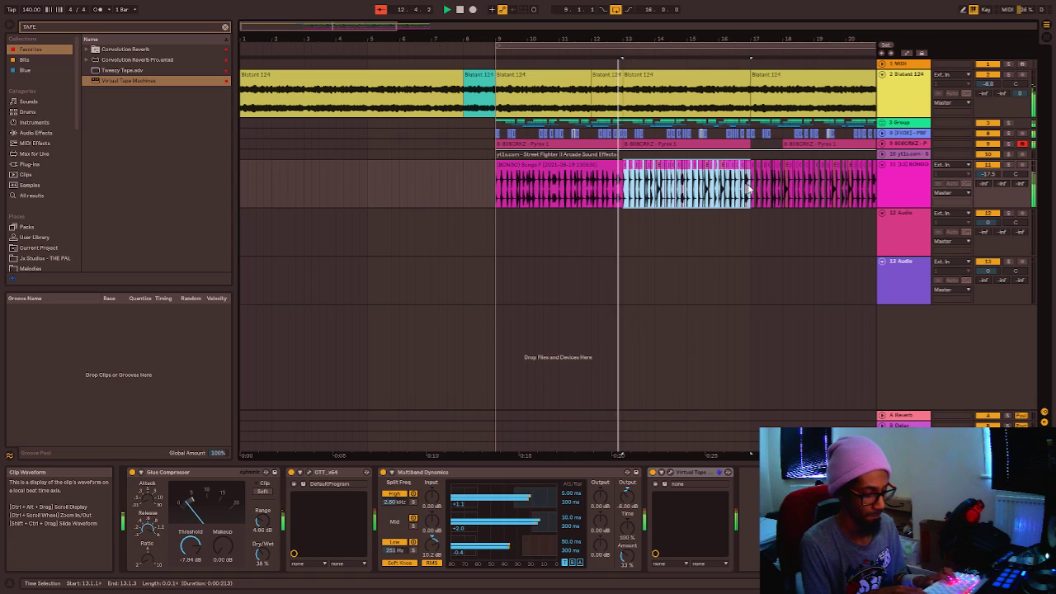
key("ctrl+j")
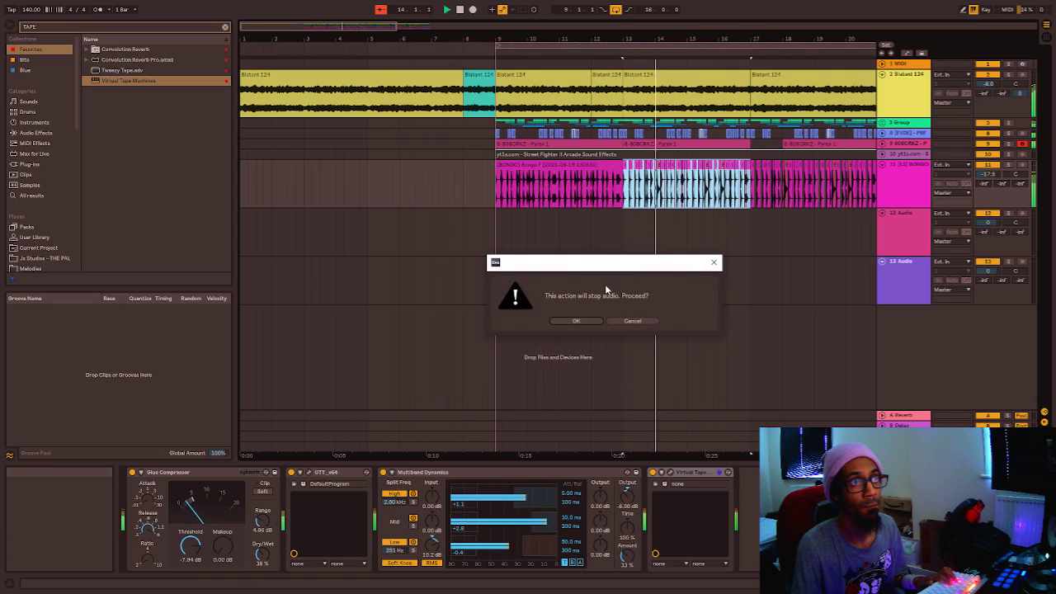
left_click(569, 323)
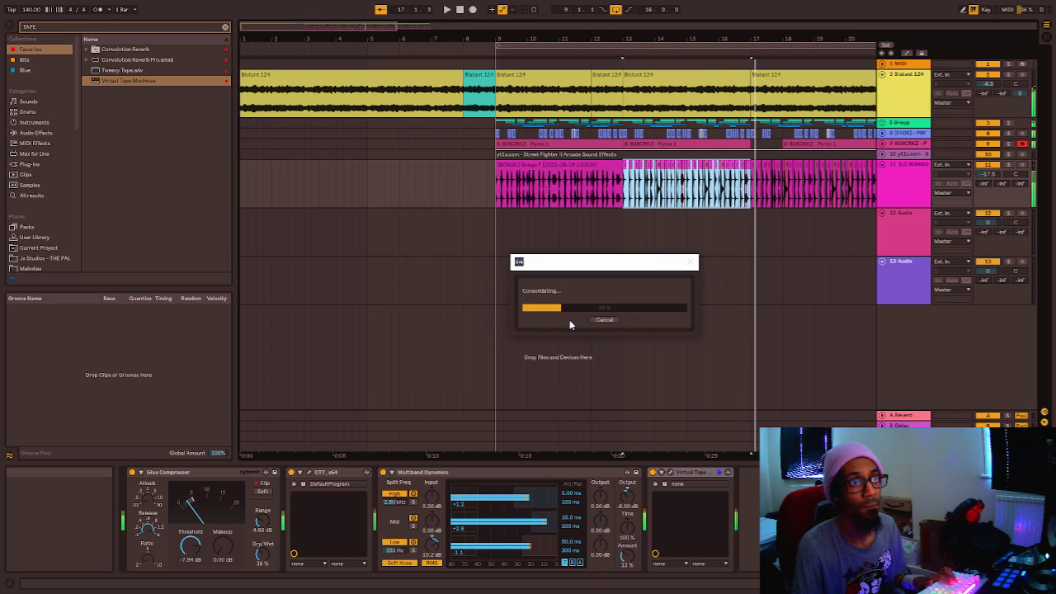
Consolidate the two four-bar bongo clips into a single eight-bar clip from 9.1.1 to 17.1.1.
left_click(607, 169)
left_click(667, 174, "shift")
key("ctrl+j")
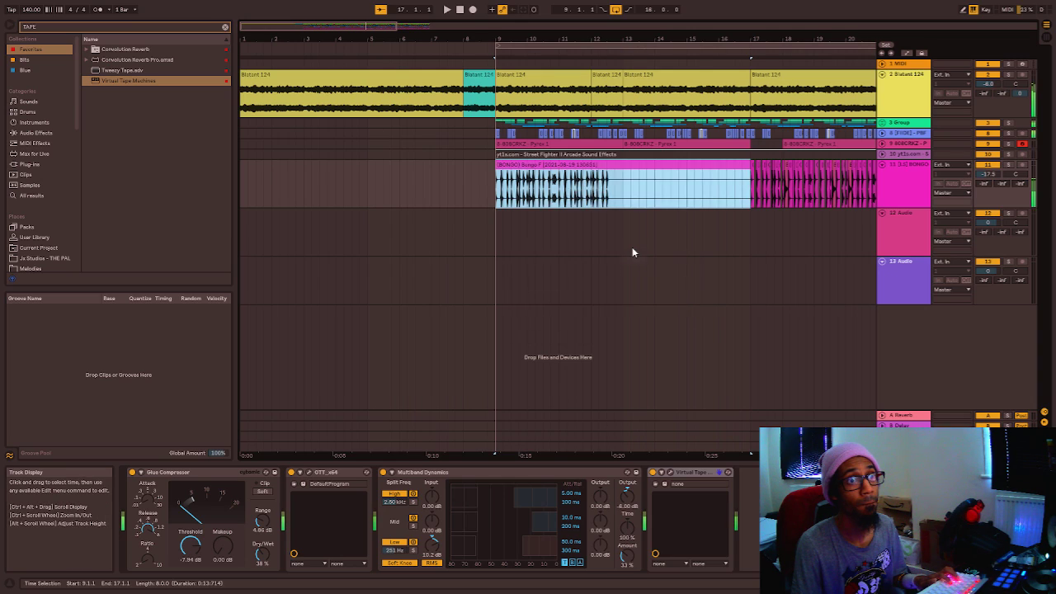
Duplicate the eight-bar bongo clip over bars 17 to 25 and play the arrangement from 9.1.1.
key("ctrl+d")
scroll(632, 235, "down", 3)
left_click(330, 176)
key("space")
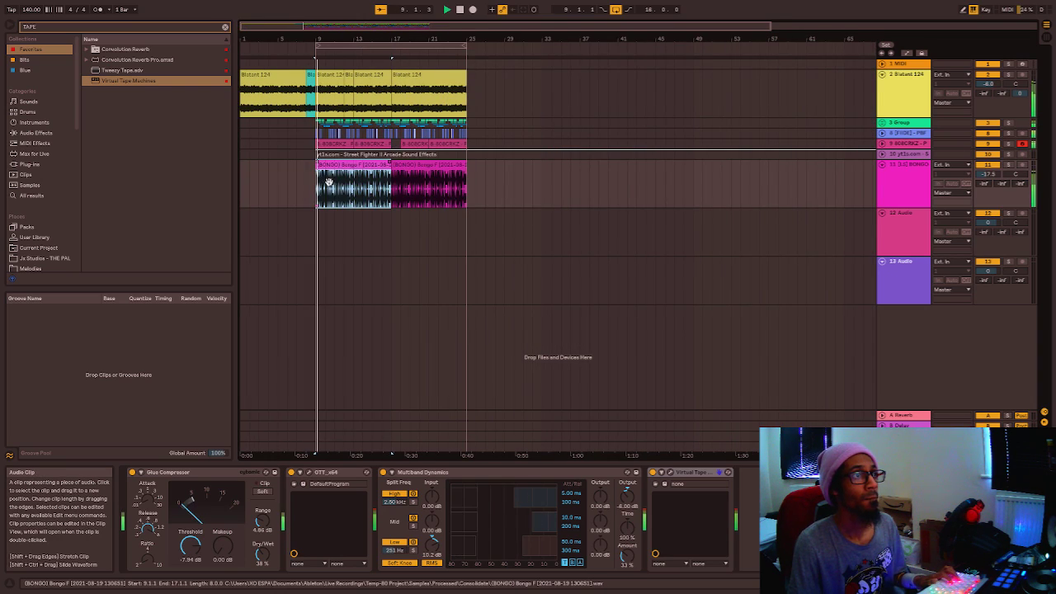
Fold the bongo track and both empty audio tracks, and delete the last empty audio track.
key("plus")
key("plus")
key("plus")
left_click(617, 201)
key("minus")
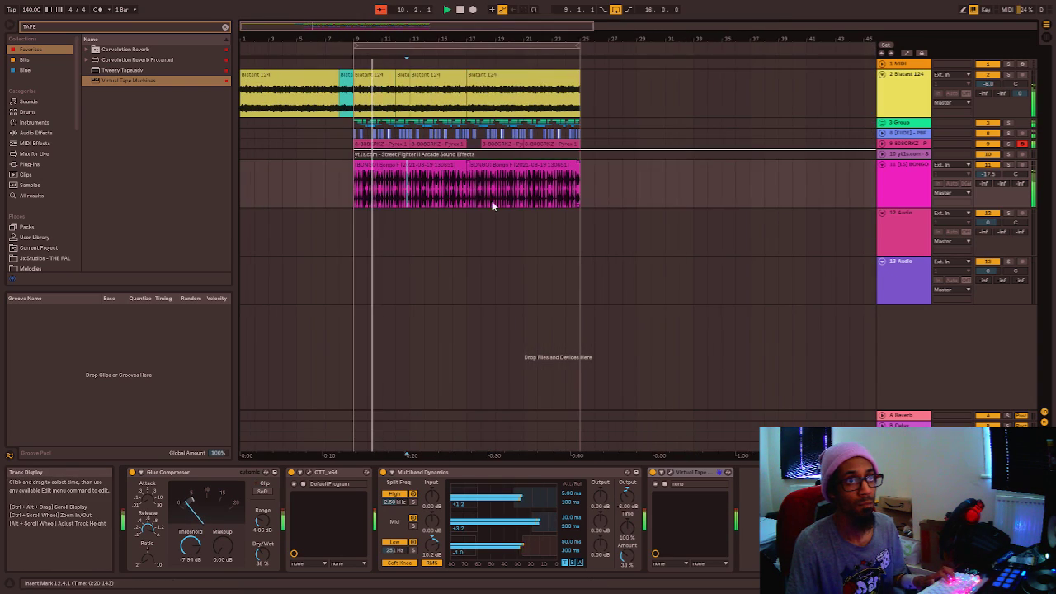
left_click(883, 165)
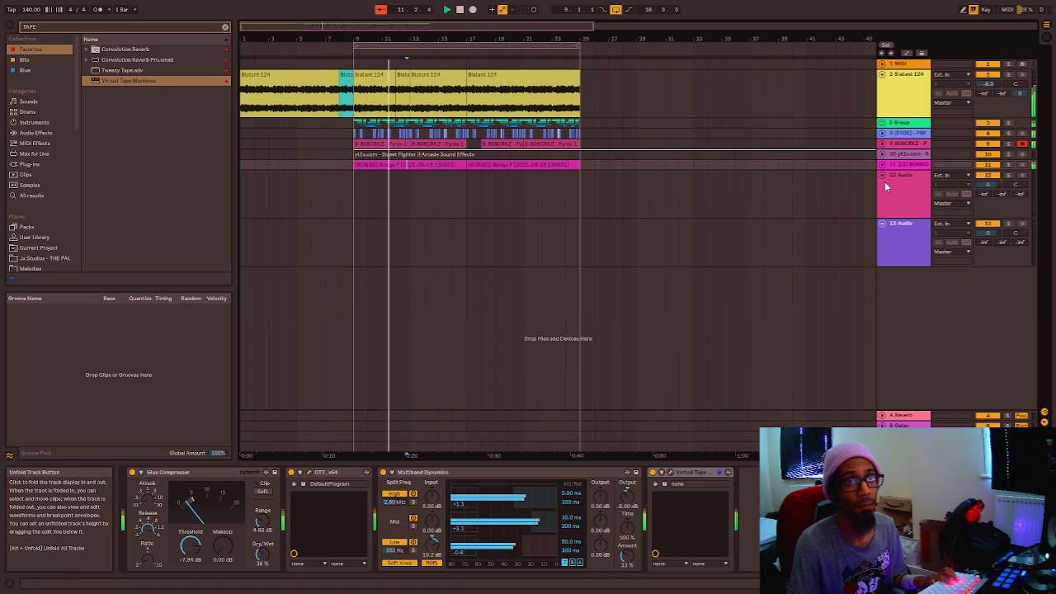
left_click(883, 176)
left_click(896, 194)
left_click(883, 186)
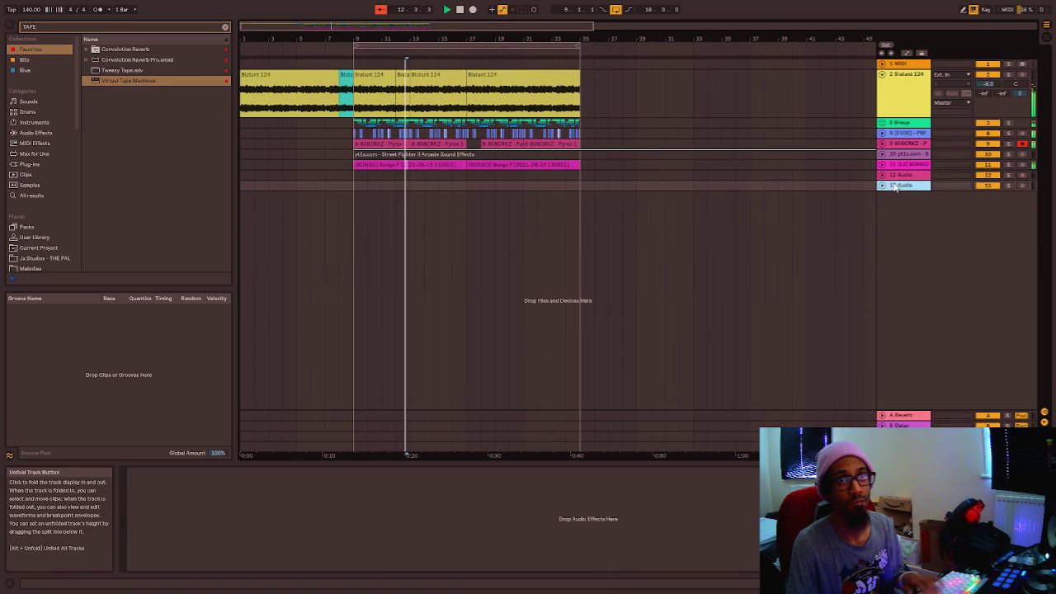
key("Delete")
Find EQ Eight in the device library and add it at the end of the bongo track's effect chain.
left_click(900, 178)
left_click(899, 188)
left_click(901, 176)
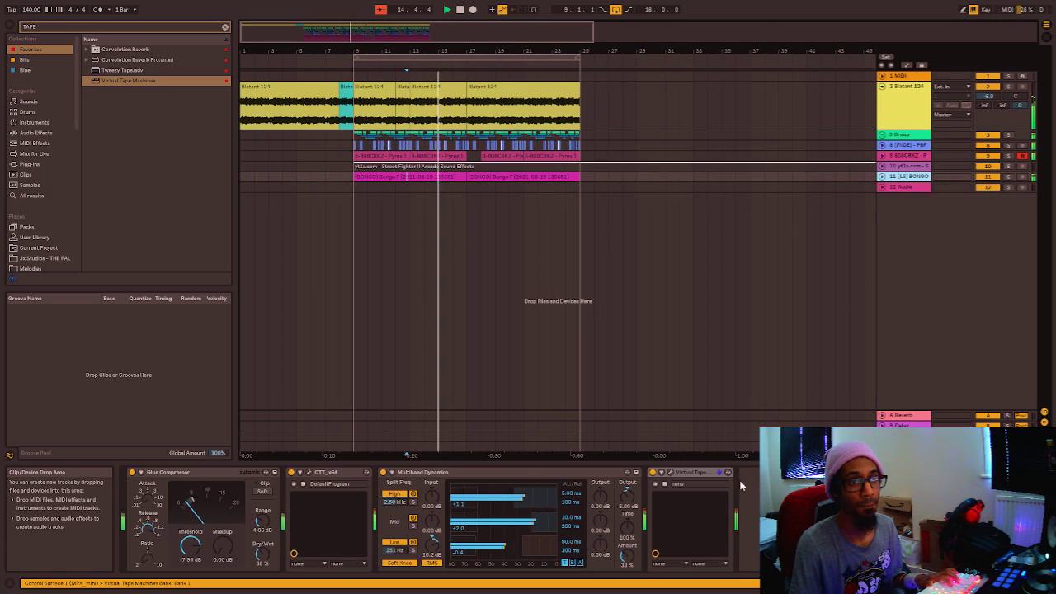
key("ctrl+f")
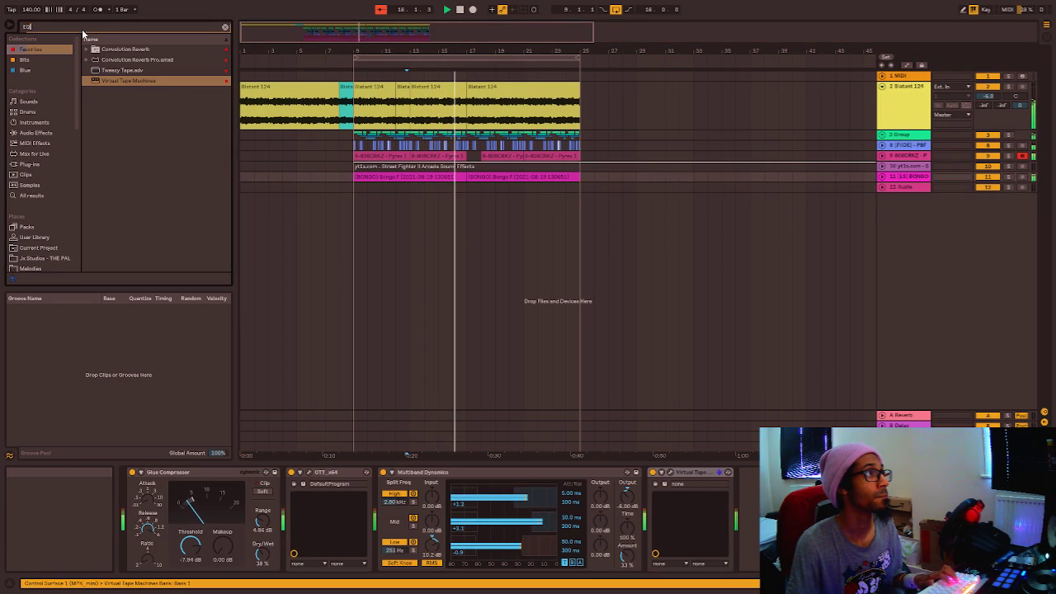
type("EQ")
left_click_drag(740, 511, 740, 511)
Insert Erosion in Wide Noise mode at the start of the bongo chain and set an EQ Eight band's gain to 1.86 dB.
left_click(108, 27)
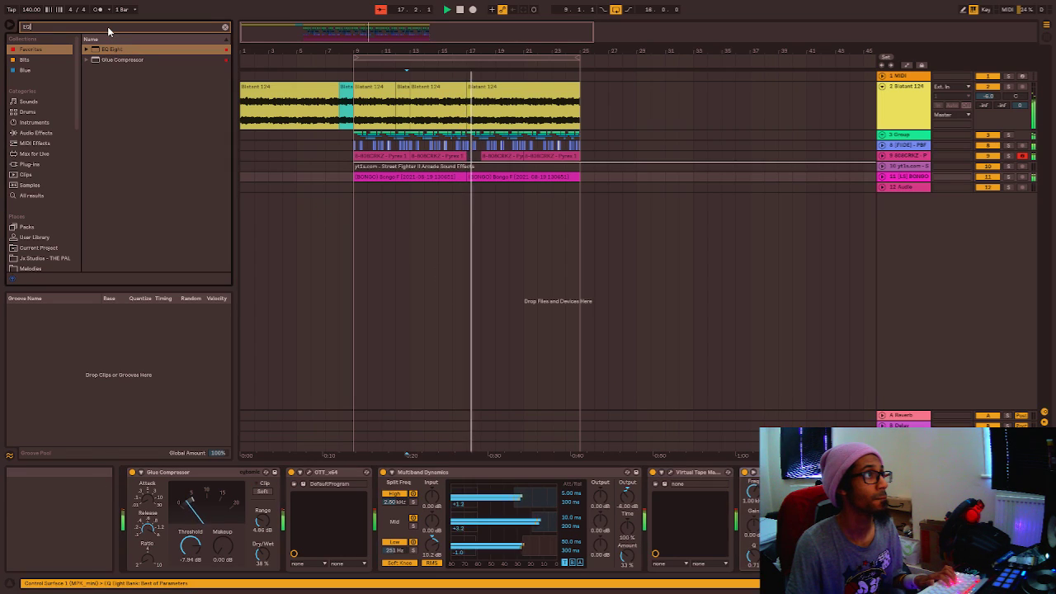
type("ER")
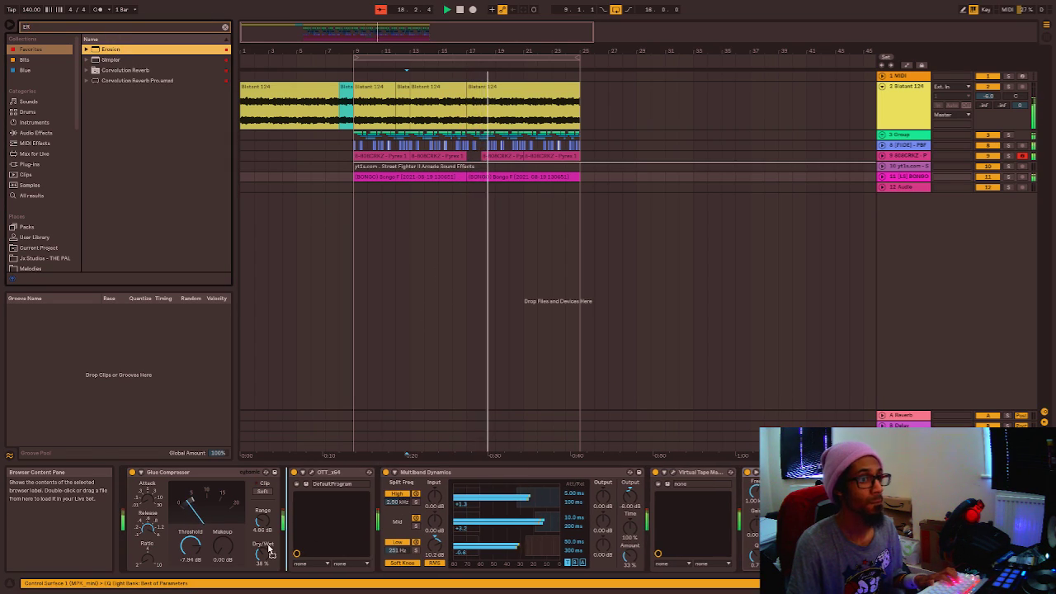
left_click_drag(176, 526, 156, 507)
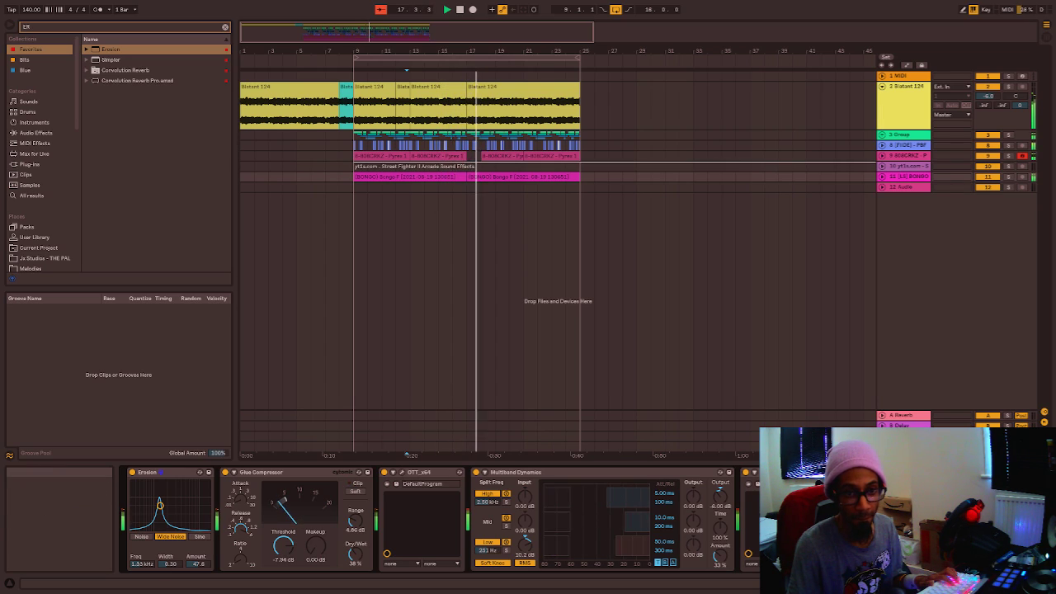
scroll(495, 520, "right", 3)
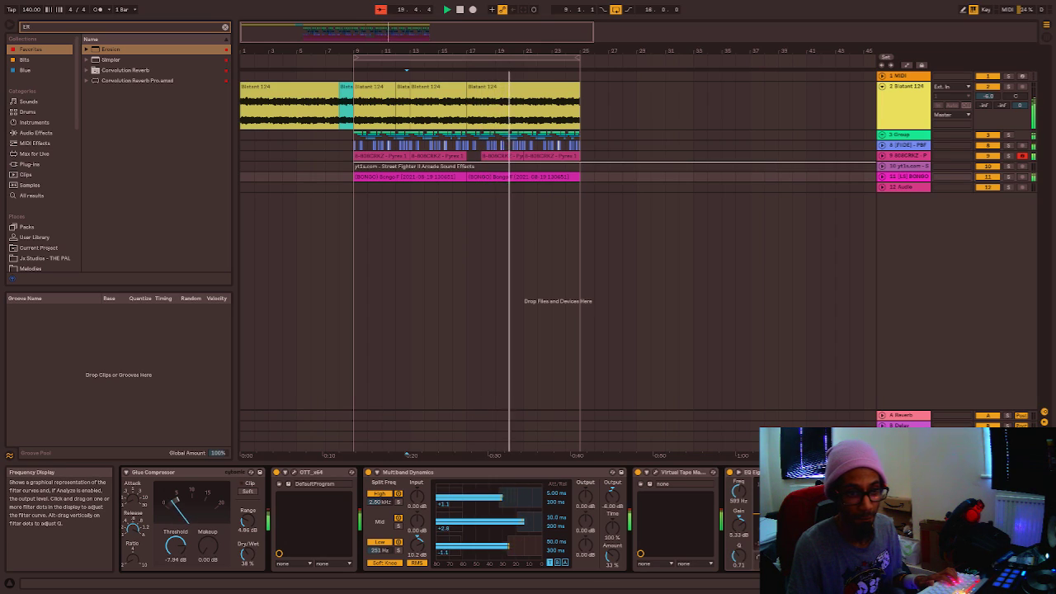
left_click(766, 563)
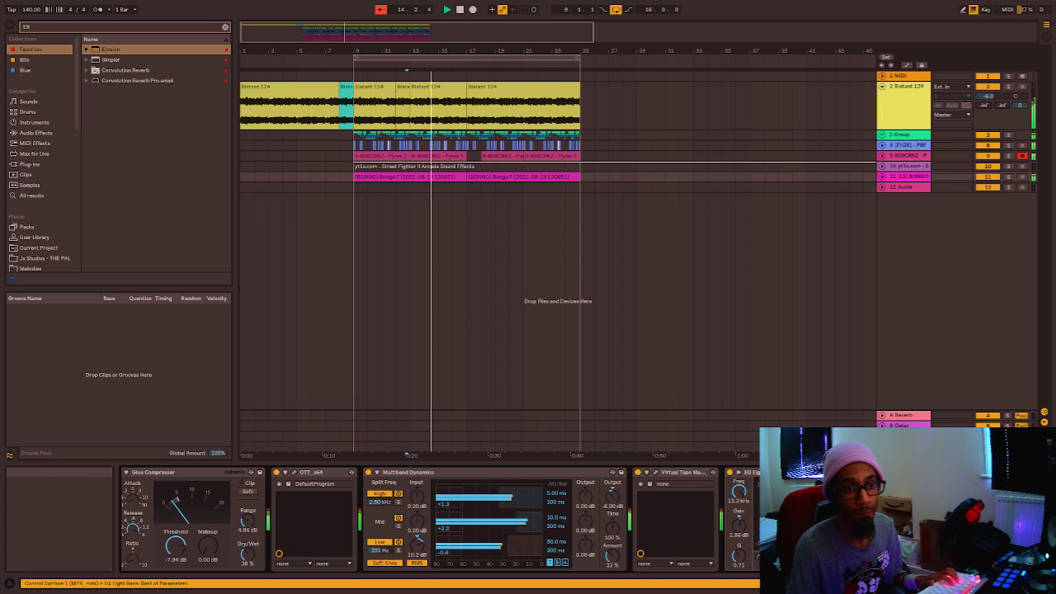
Enable the sidechain on the bongo track's Glue Compressor with 3-Group as the source.
left_click(137, 472)
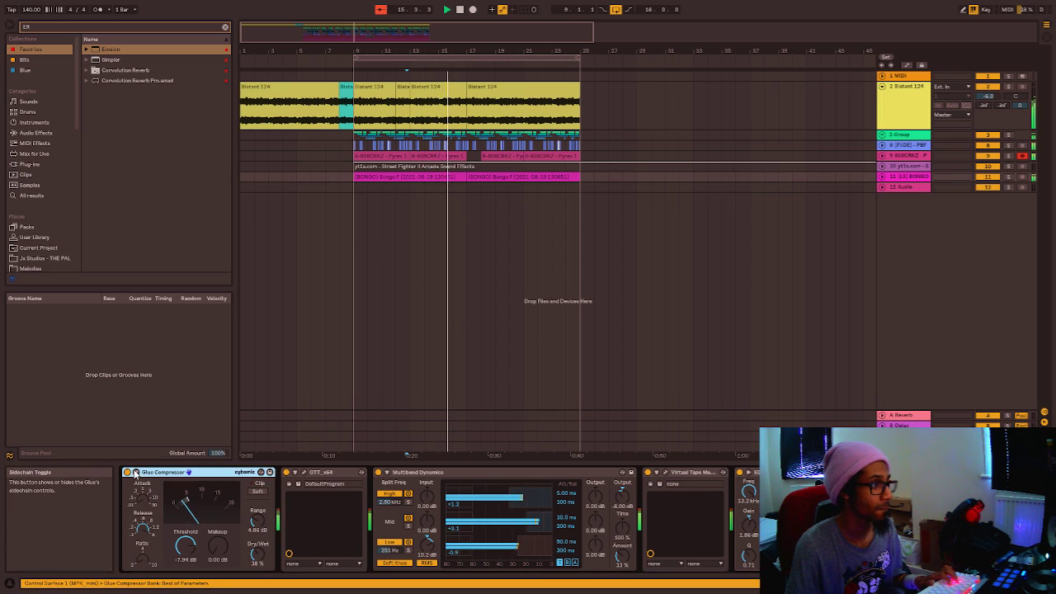
left_click(136, 473)
left_click(149, 492)
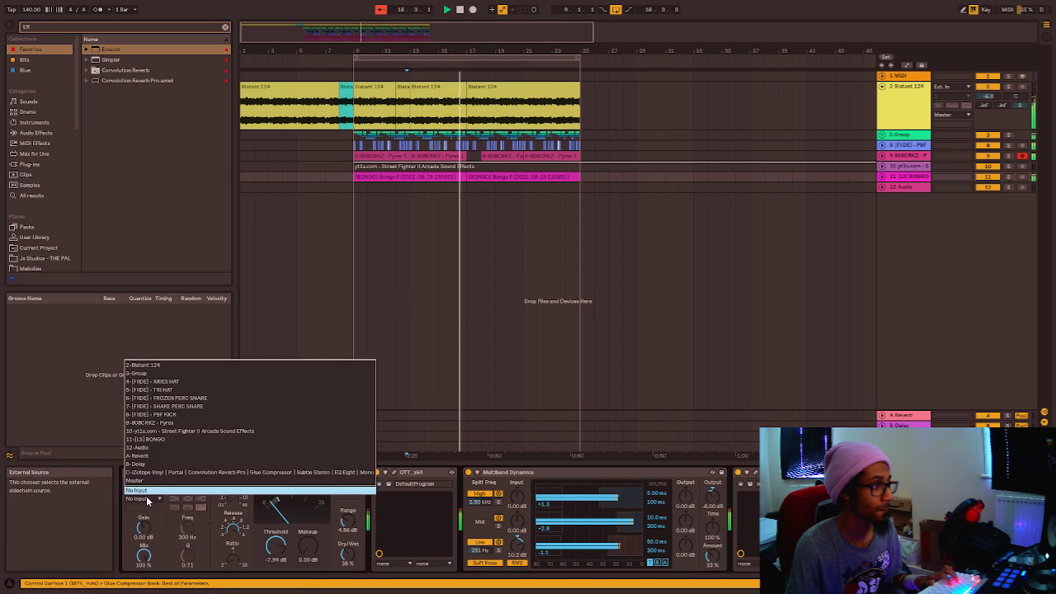
left_click(180, 373)
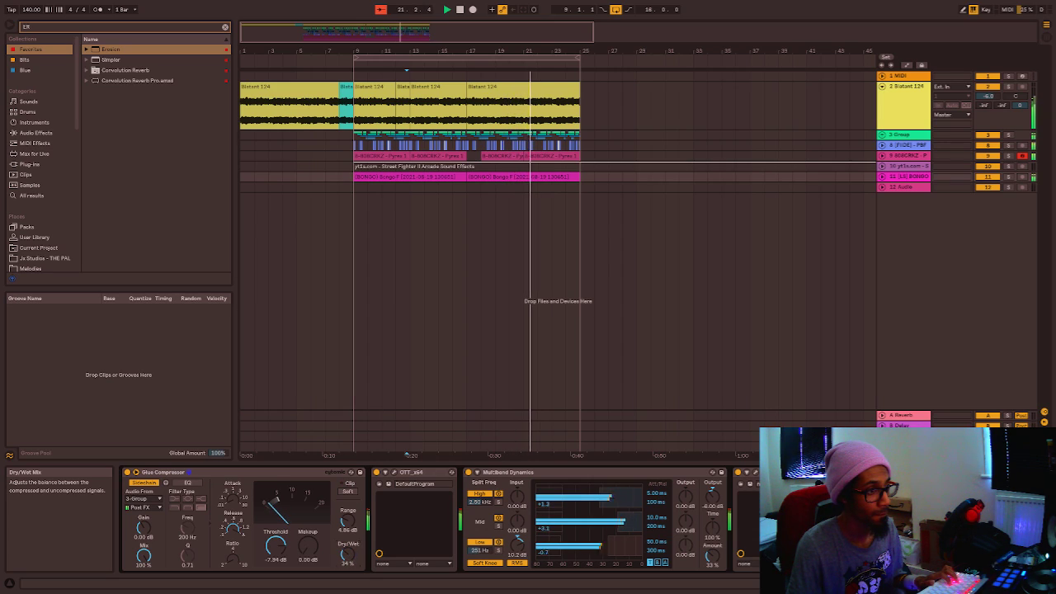
Try 3.02 dB of Glue Compressor makeup, reset it, set Dry/Wet to 33 %, and raise the high EQ Eight band.
left_click_drag(309, 551, 309, 536)
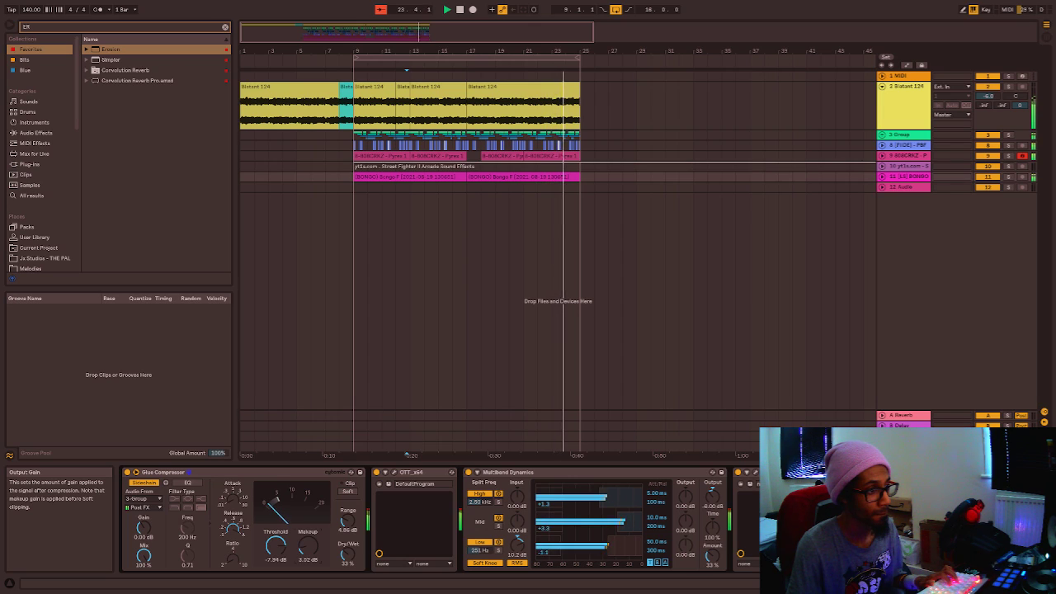
double_click(308, 548)
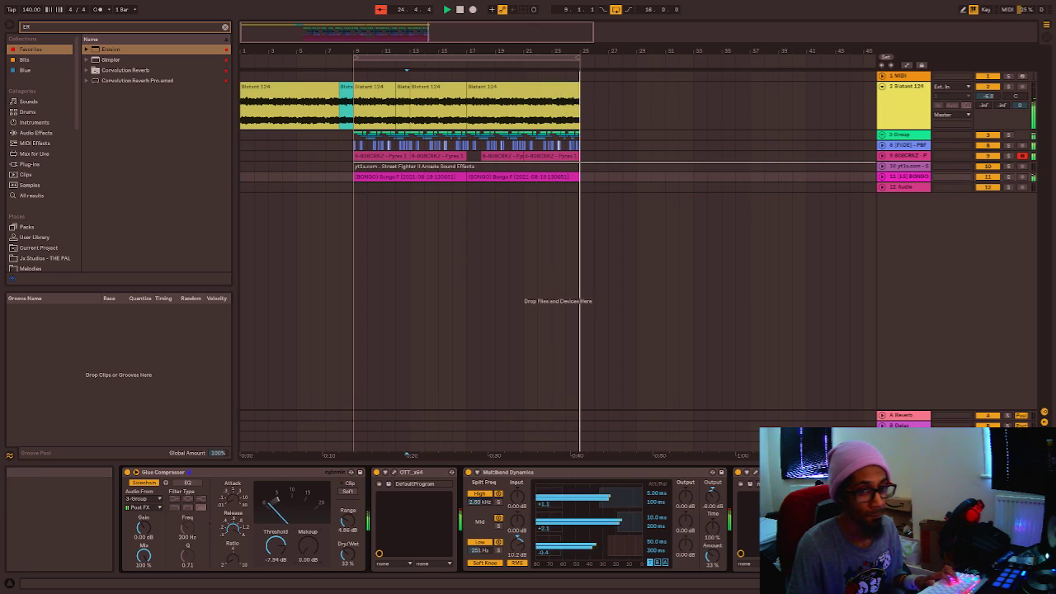
left_click_drag(974, 584, 979, 584)
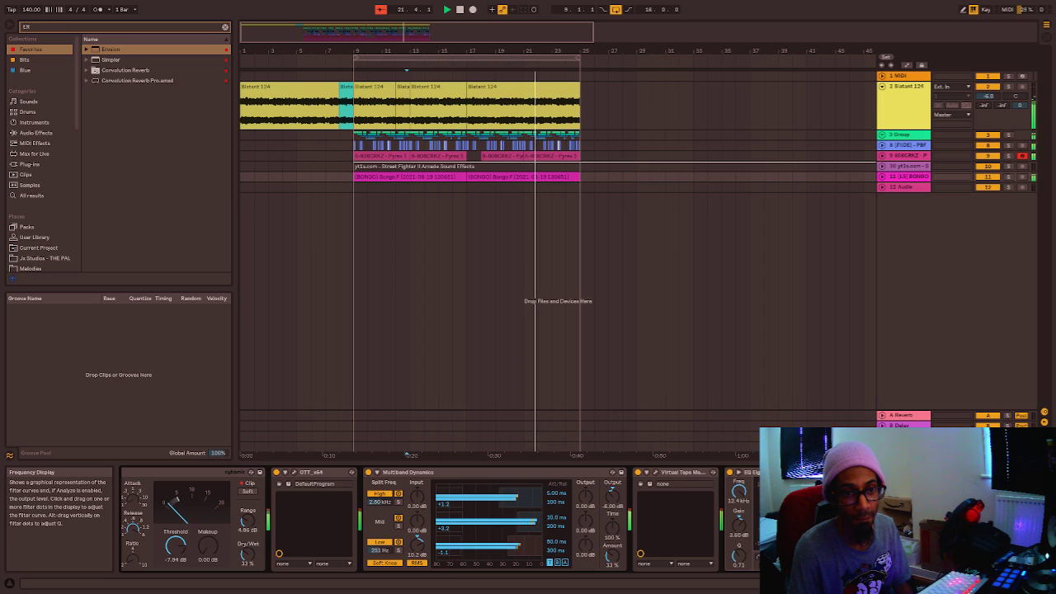
Unfold the bongo track and play the arrangement from 9.1.1.
left_click(882, 176)
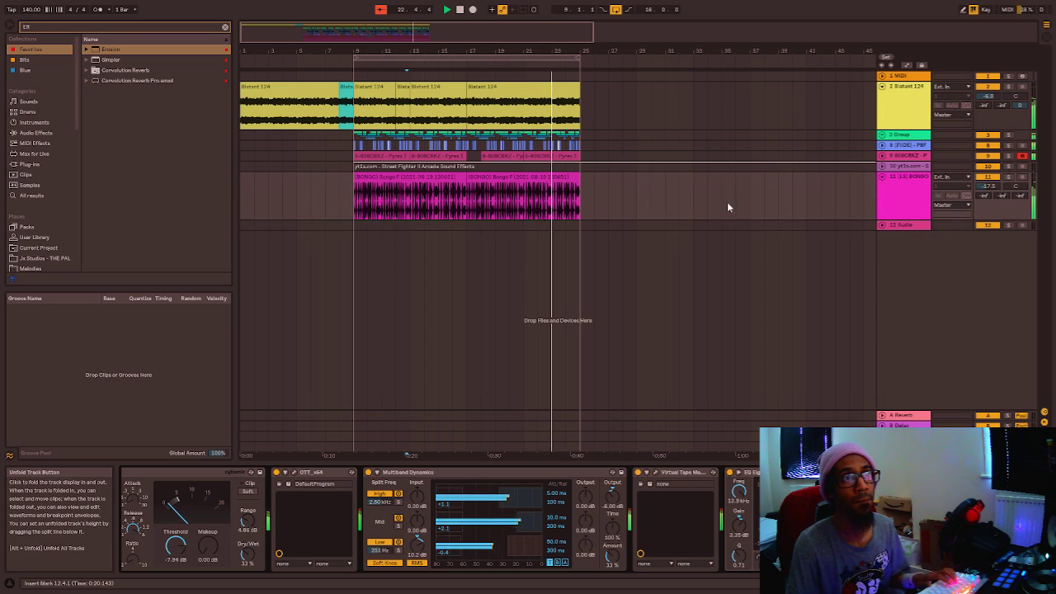
left_click(358, 202)
key("space")
scroll(358, 203, "up", 5)
key("space")
key("space")
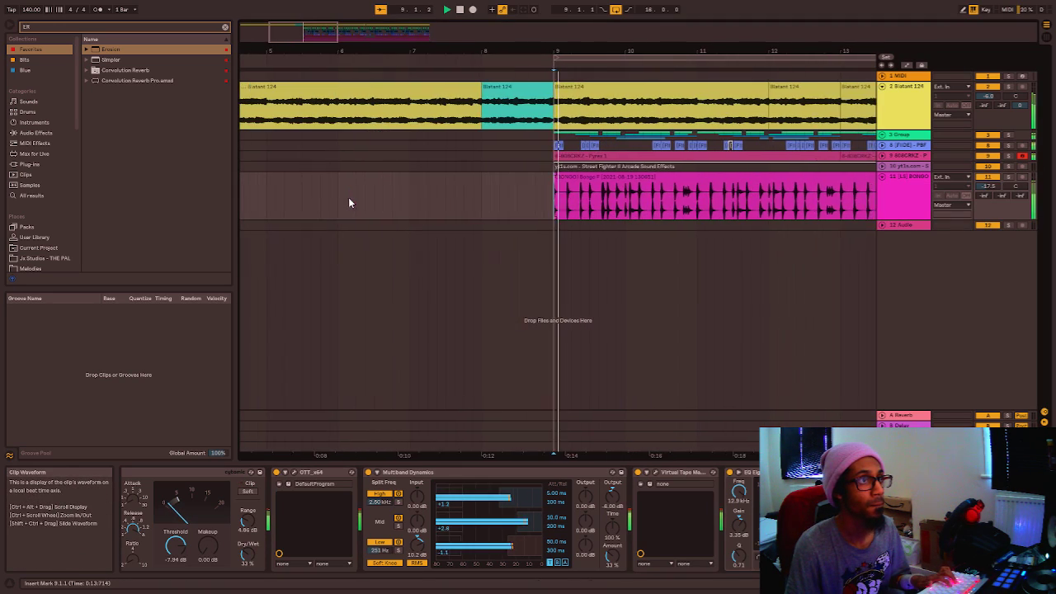
Split out the bongo slice from 9.2.2 to 9.2.3, reverse it, and play from 9.1.1.
scroll(522, 205, "up", 5)
left_click_drag(506, 179, 490, 183)
left_click(412, 199)
key("space")
key("space")
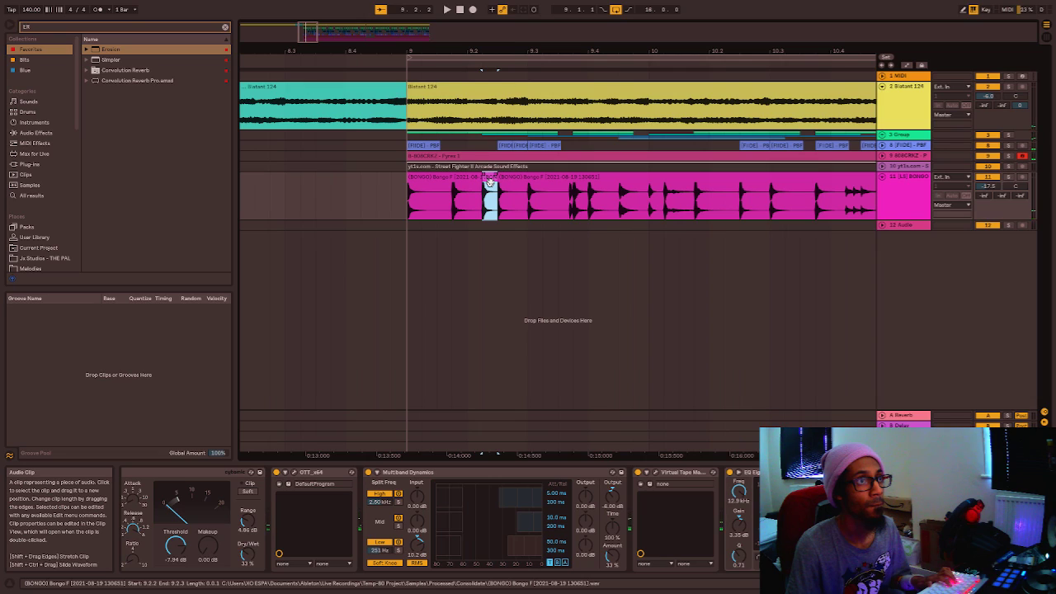
left_click(410, 211)
key("space")
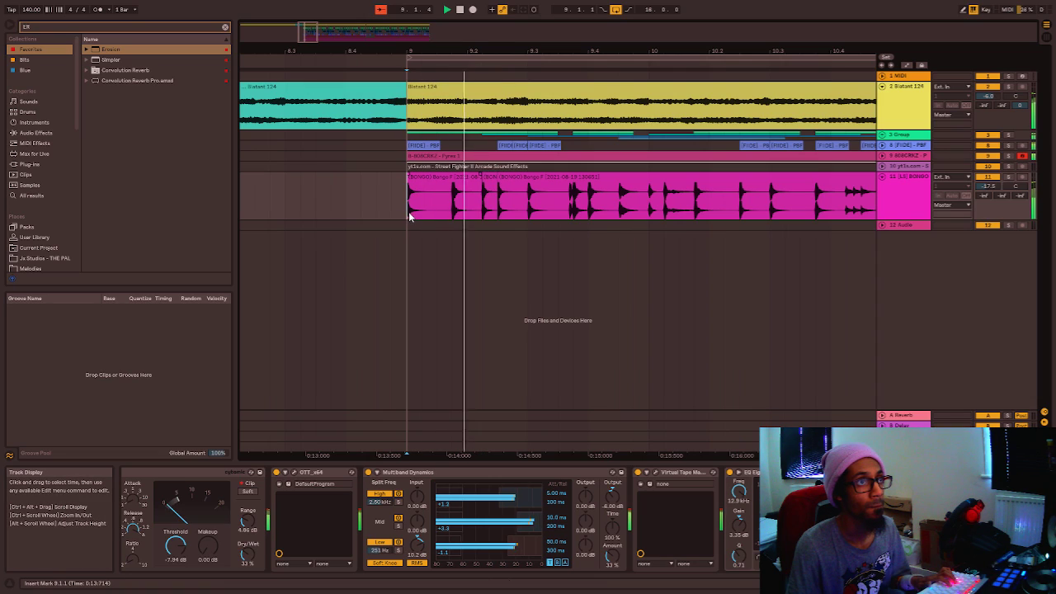
Try splitting the bongo clip at 9.4.3 to isolate and reverse a second short slice.
left_click(561, 207)
key("space")
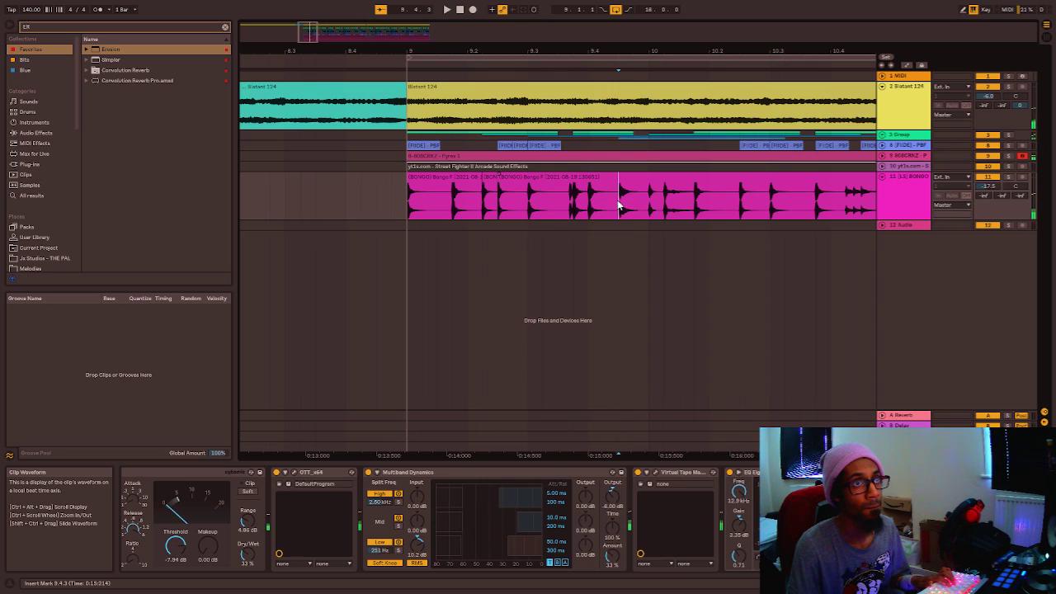
key("ctrl+f")
left_click(621, 206)
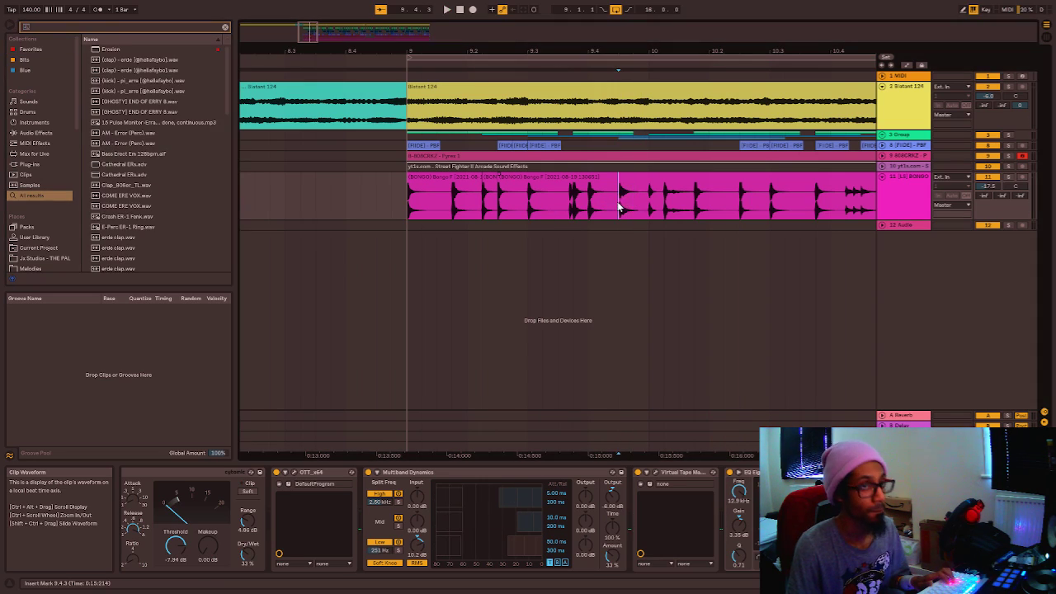
key("ctrl+d")
double_click(641, 177)
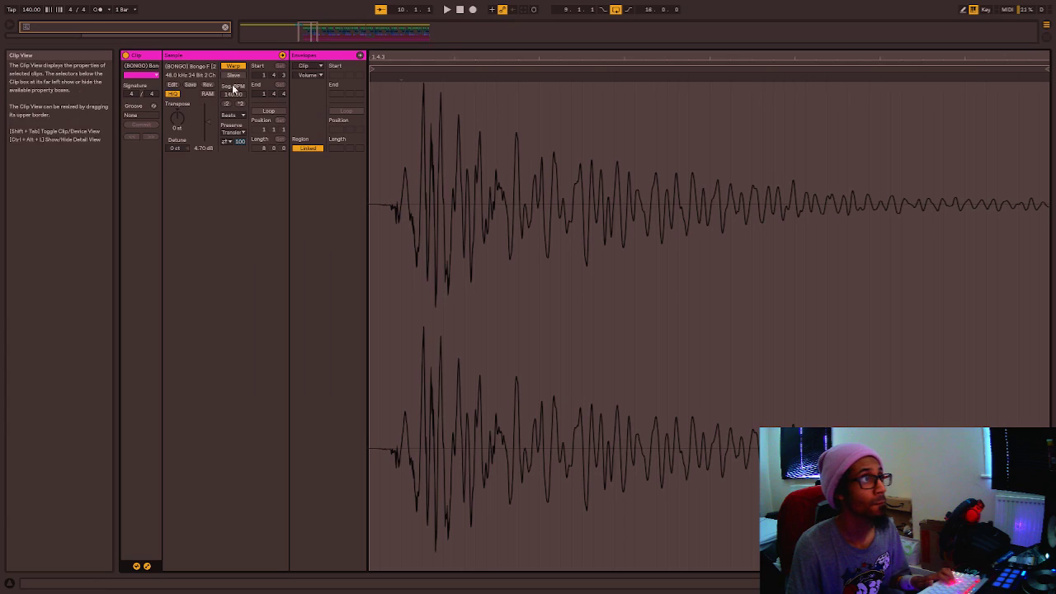
left_click(208, 85)
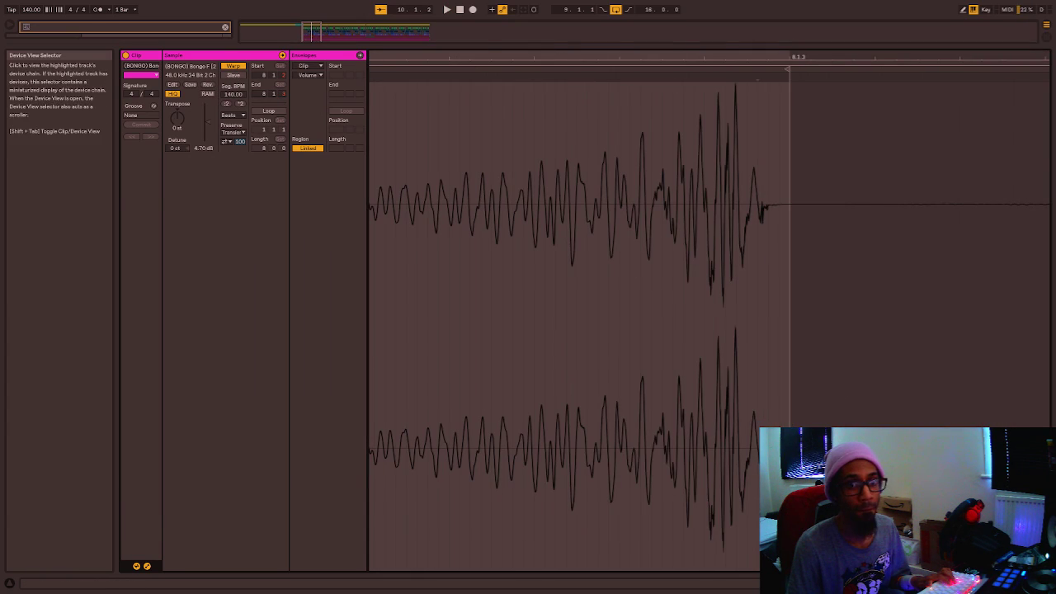
Return to the device view and play the arrangement from 9.1.1 to hear the second reversed bongo slice.
key("shift+Tab")
left_click_drag(299, 198, 373, 202)
key("space")
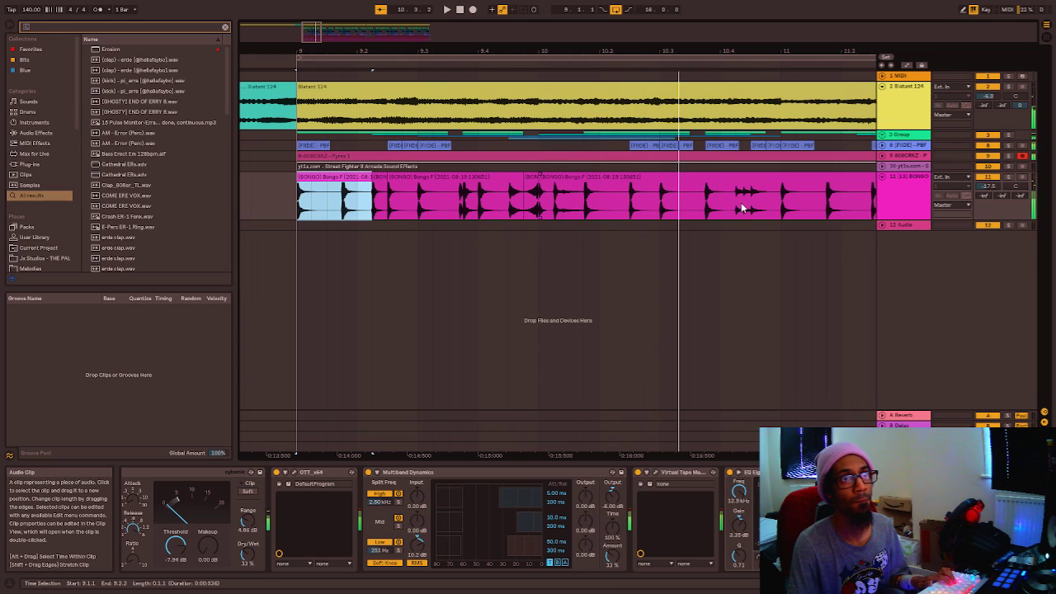
key("space")
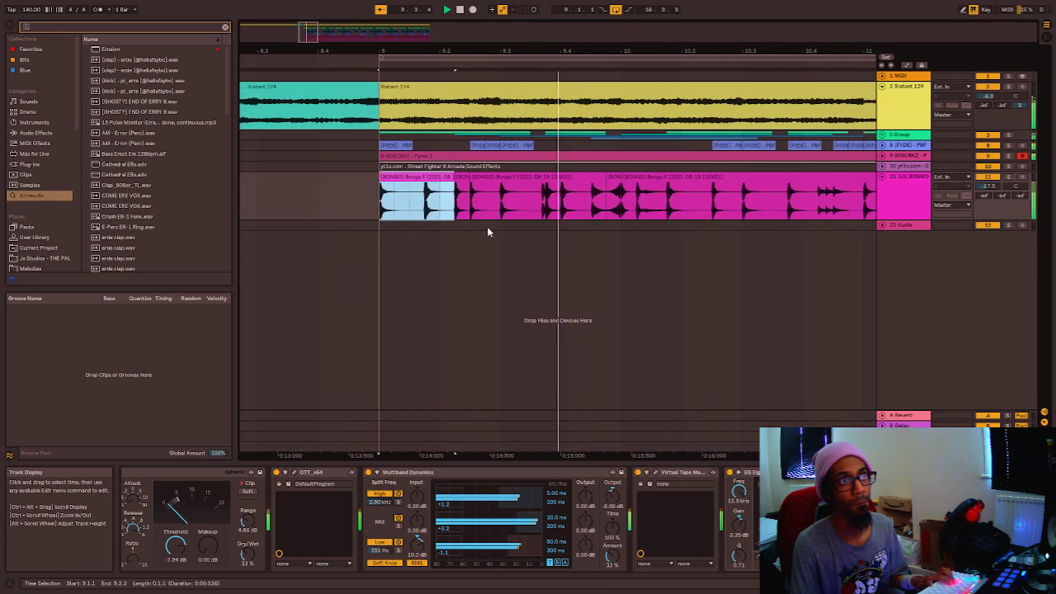
key("space")
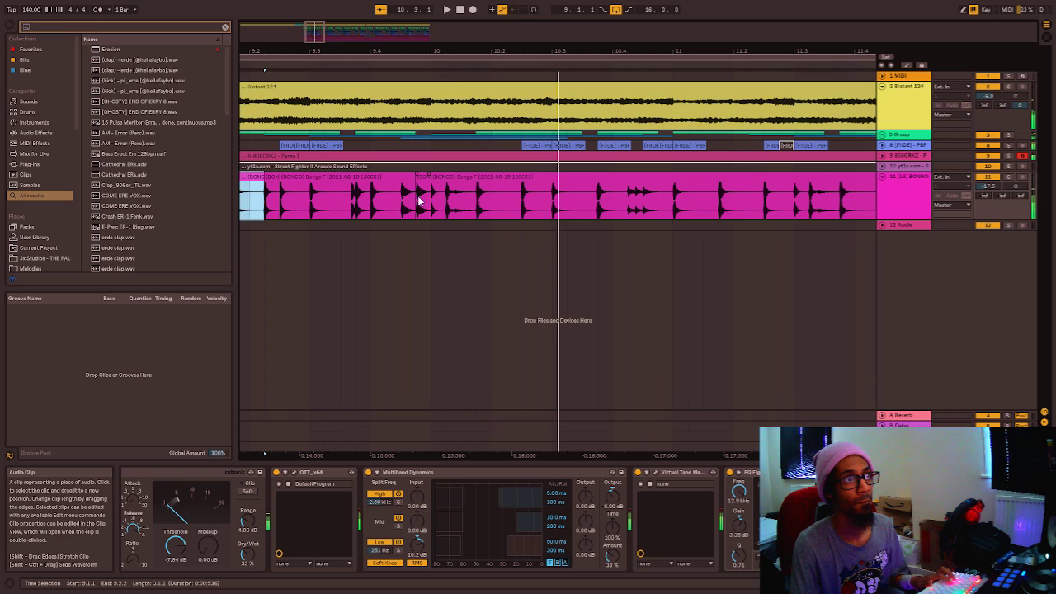
Undo the second slice's reversal and split, and play the arrangement from 9.1.1.
key("ctrl+z")
key("ctrl+z")
scroll(418, 208, "down", 3)
left_click(322, 202)
key("space")
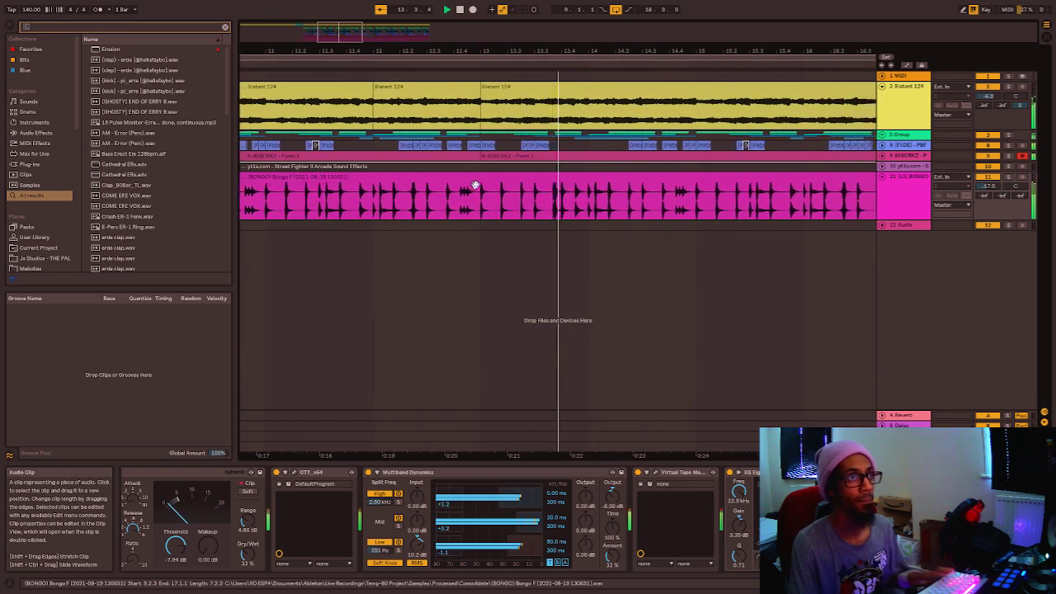
Consolidate the bongo clips between 9.1.1 and 17.1.1 into a single eight-bar clip.
key("super")
key("super")
scroll(606, 203, "down", 6)
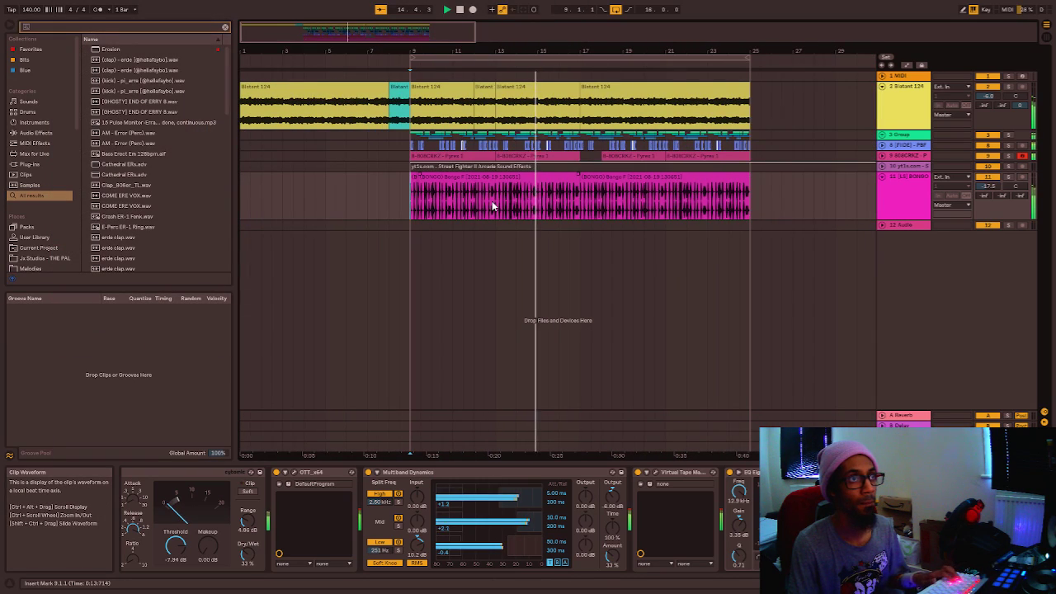
left_click(477, 178)
left_click(415, 179, "shift")
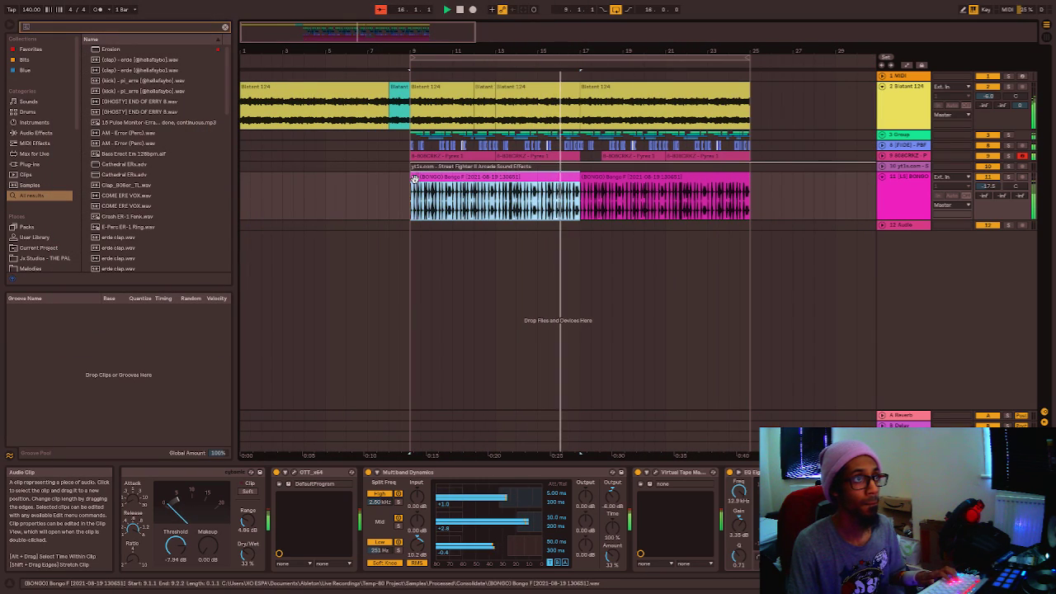
key("ctrl+j")
key("Return")
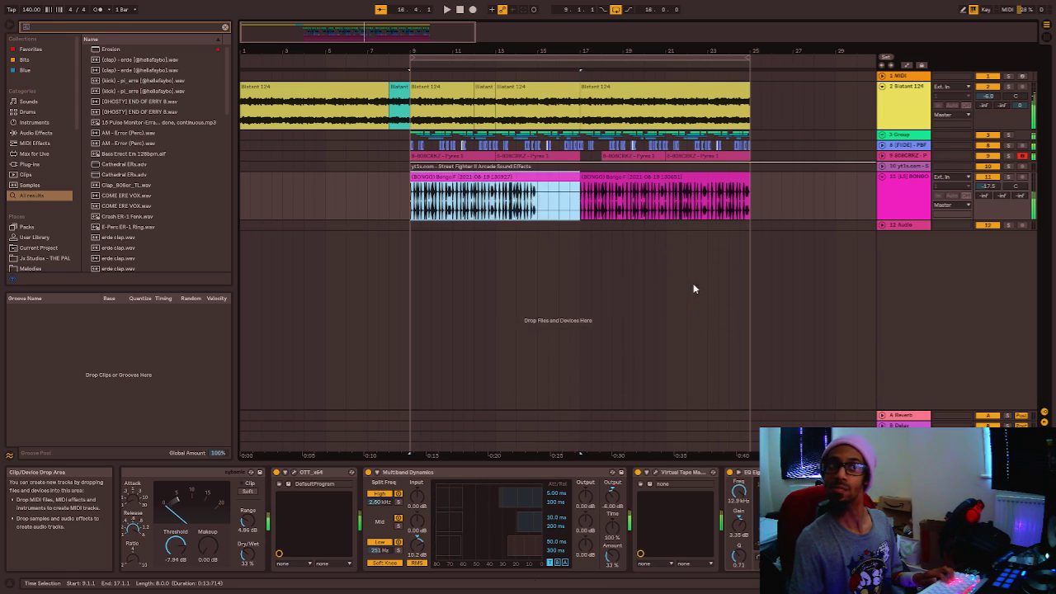
Duplicate the consolidated bongo clip over bars 17 to 25 and deactivate the copy.
key("ctrl+d")
left_click(420, 181)
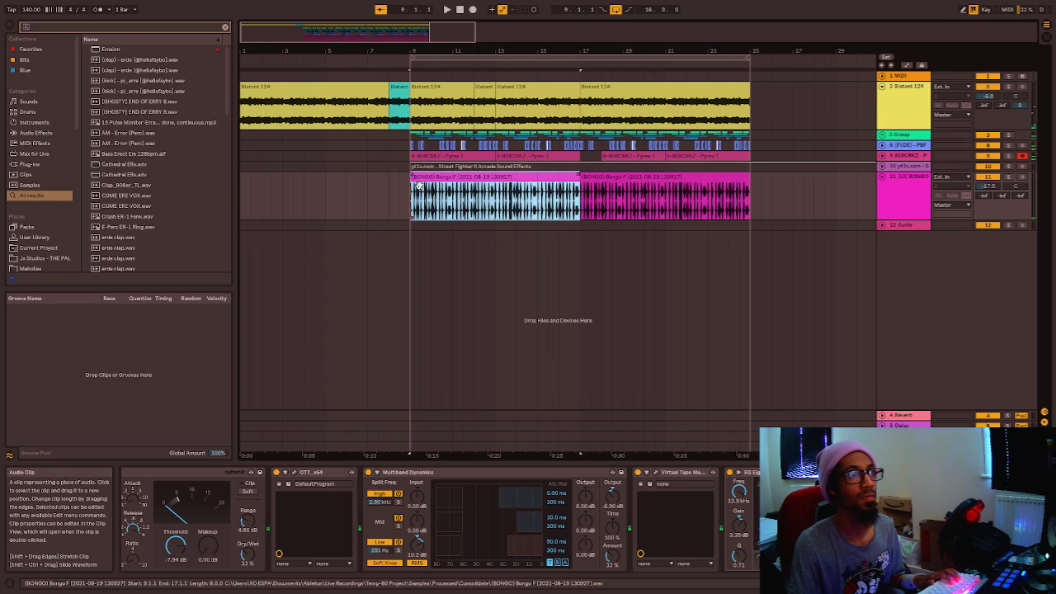
left_click(737, 192)
key("0")
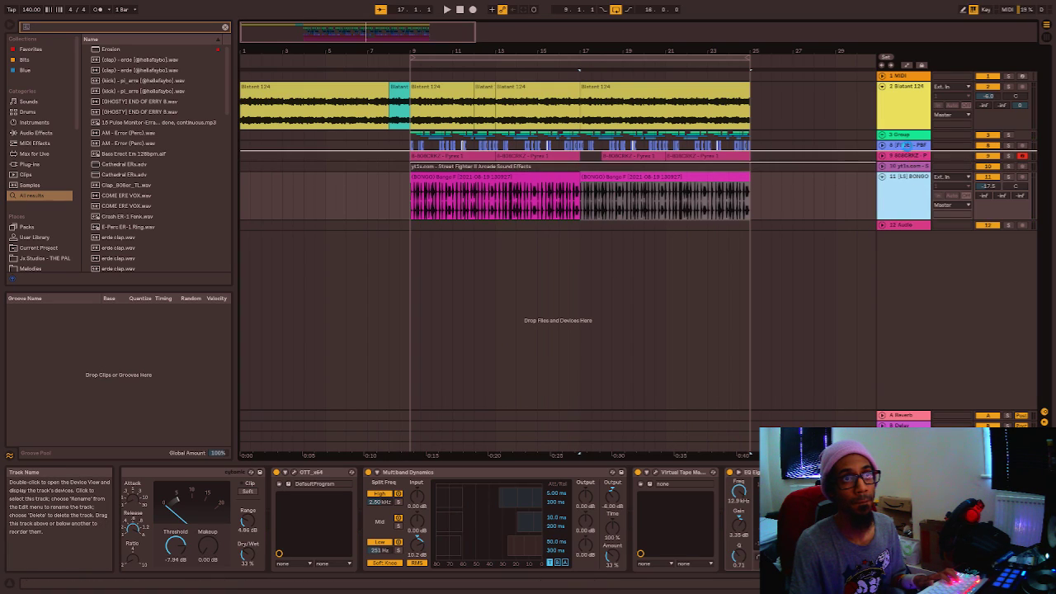
Move the bongo track directly below the kick track, then colour both bongo clips and the track header orange.
left_click_drag(906, 147, 908, 152)
left_click_drag(750, 172, 431, 168)
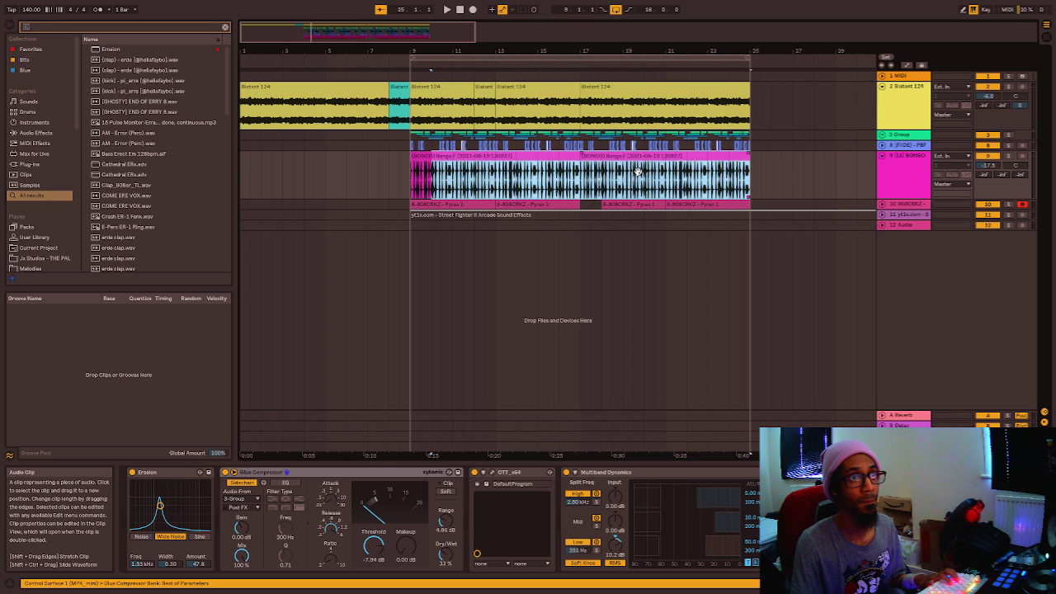
left_click(558, 153)
right_click(625, 165)
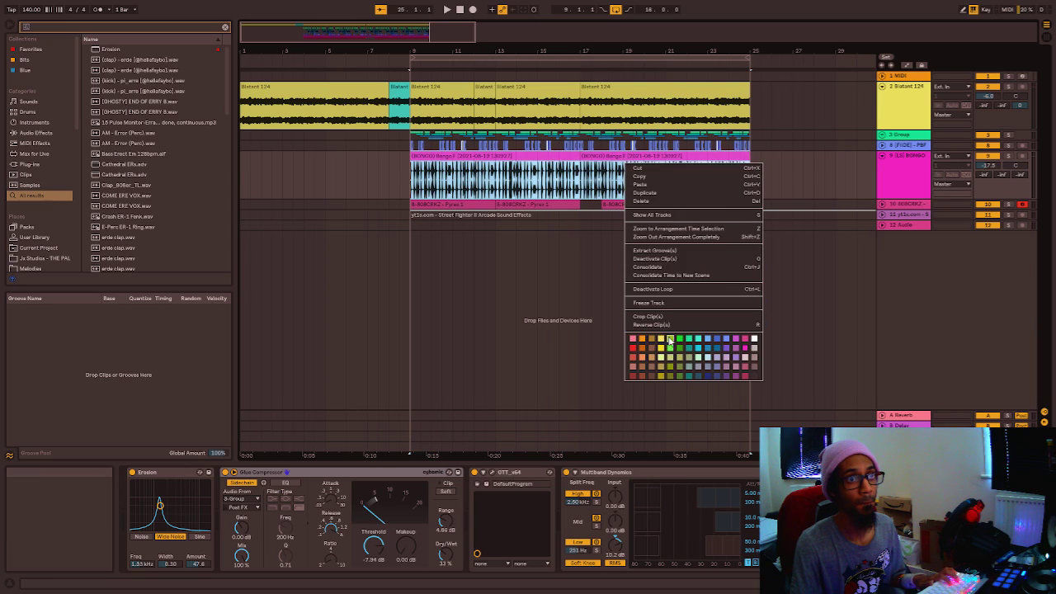
left_click(641, 341)
right_click(898, 192)
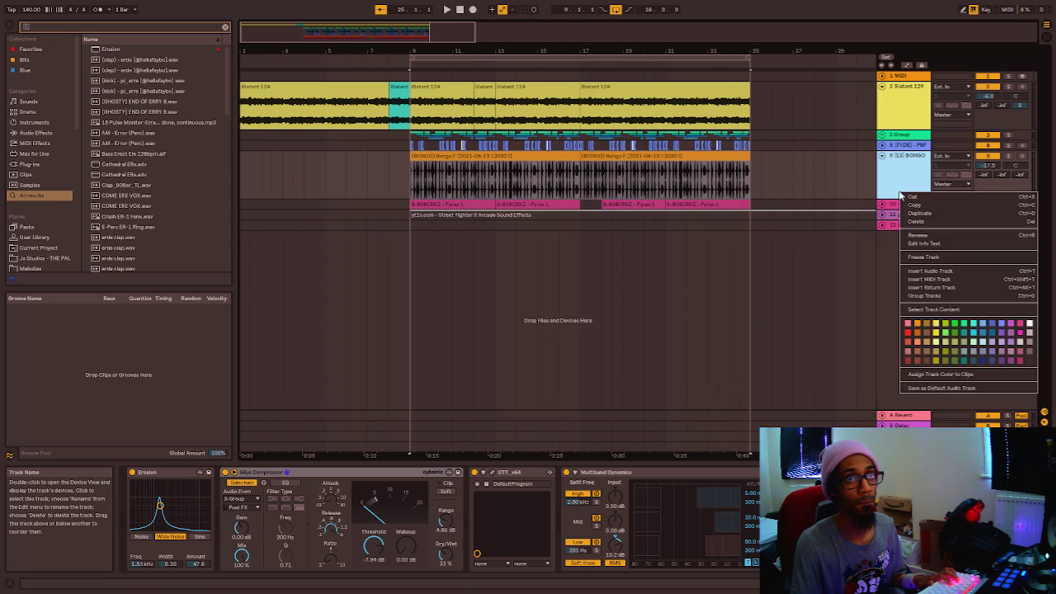
left_click(913, 333)
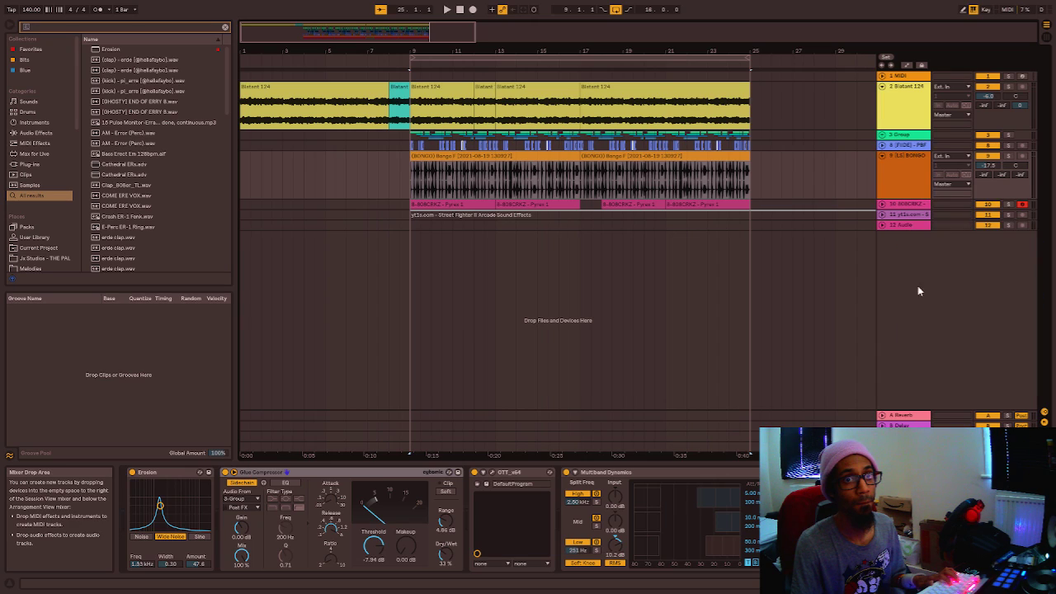
Fold the bongo track, unfold the 808 track and place the insert marker at 1.1.1.
left_click(846, 170)
left_click(882, 155)
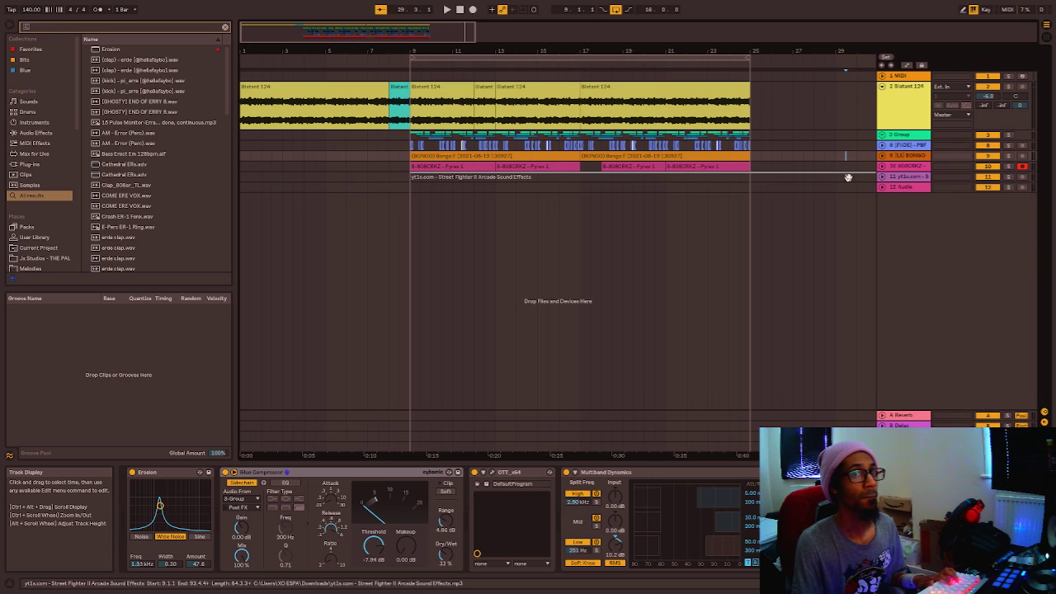
left_click(882, 166)
left_click(243, 170)
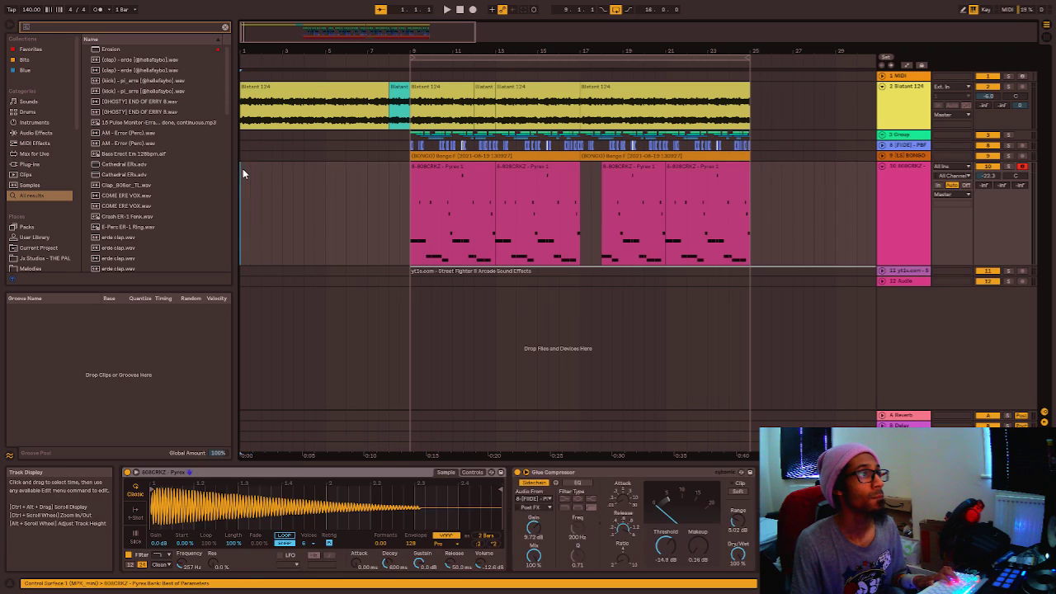
Save the Live Set as Blatant in the herepdaeodjsaed Project folder.
key("ctrl+s")
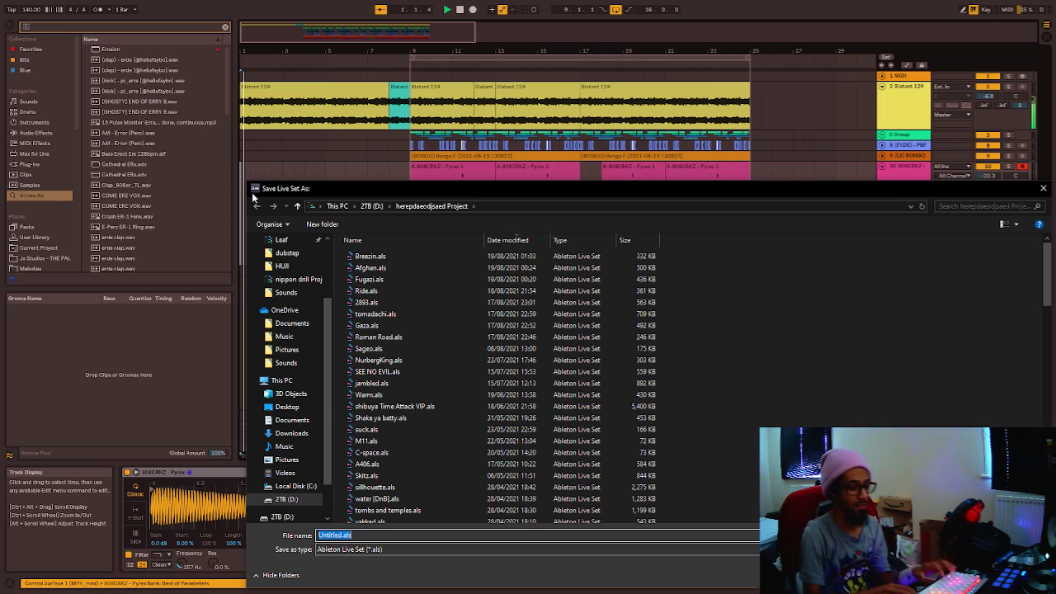
key("BackSpace")
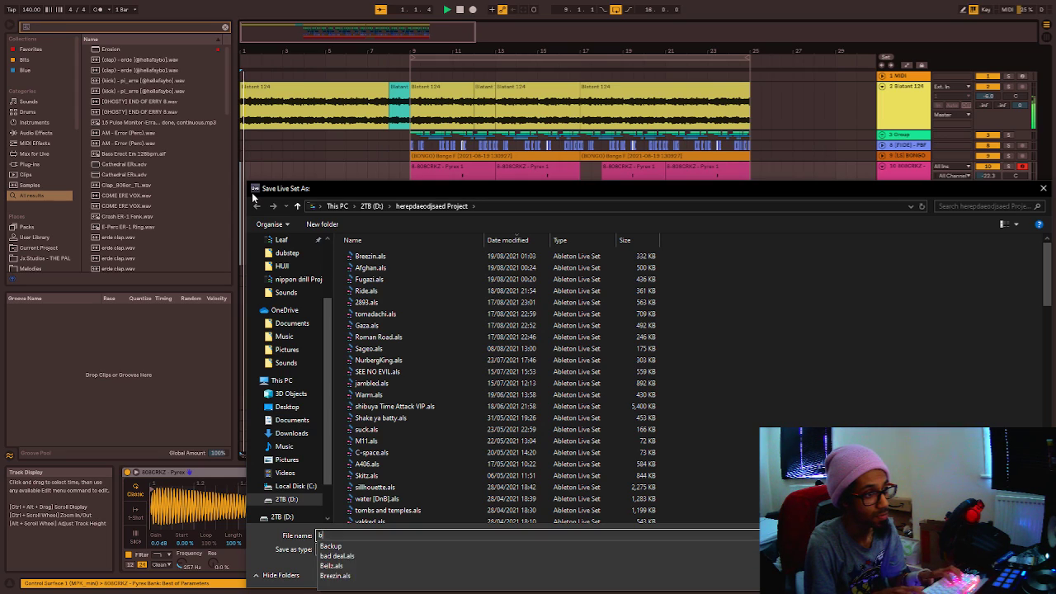
type("Blatant")
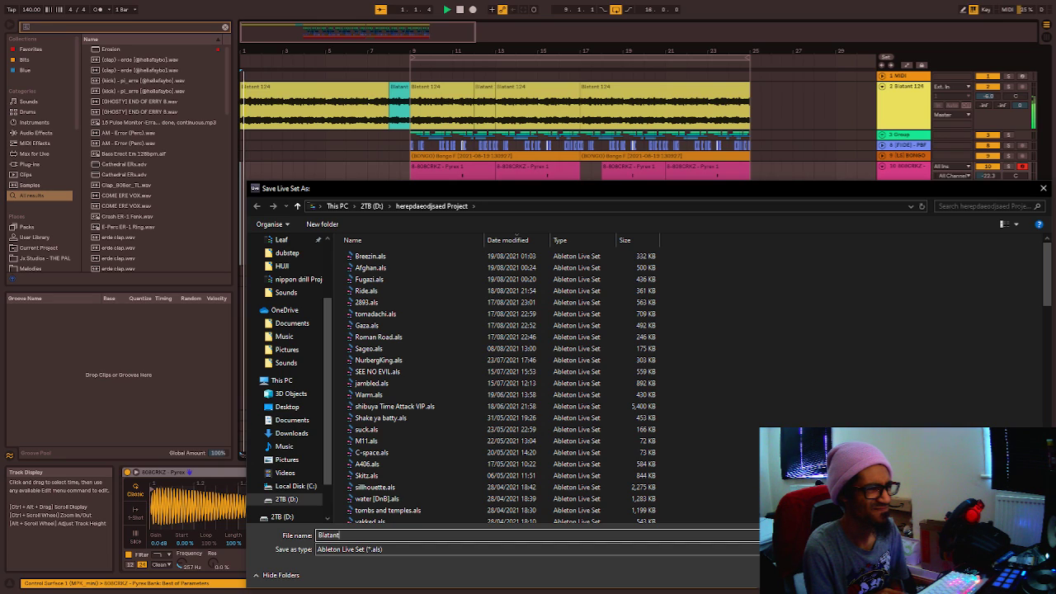
key("Return")
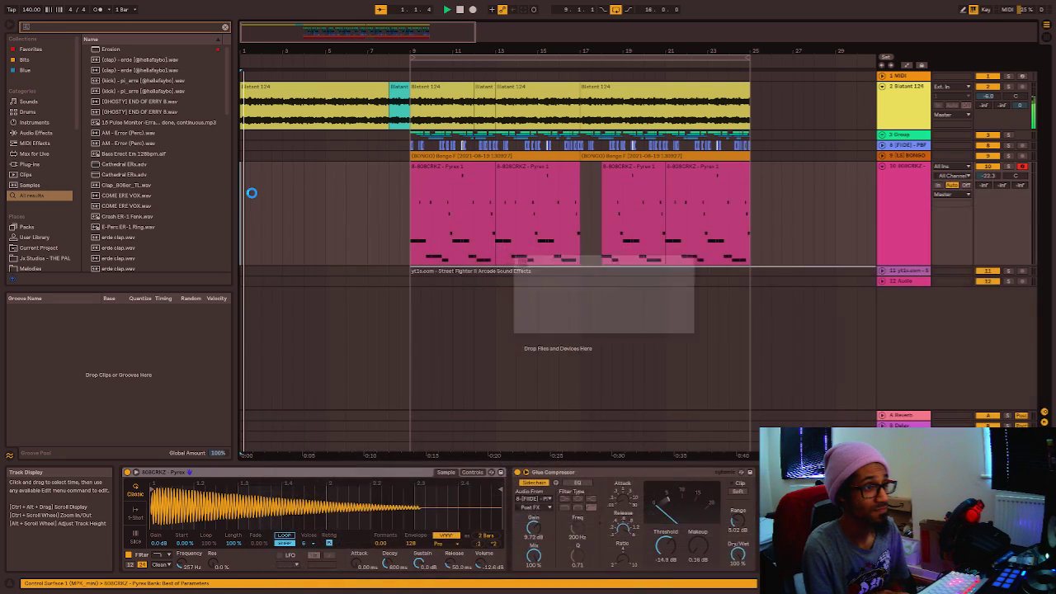
key("Return")
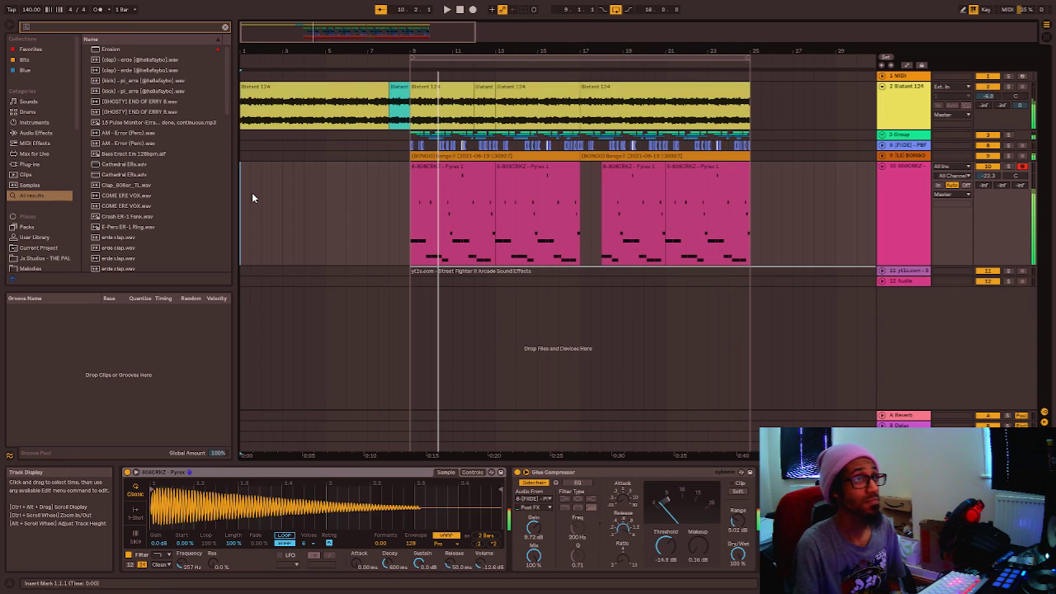
Play the arrangement from the beginning, unfold the bongo track and set its volume to -19.2 dB.
left_click(450, 11)
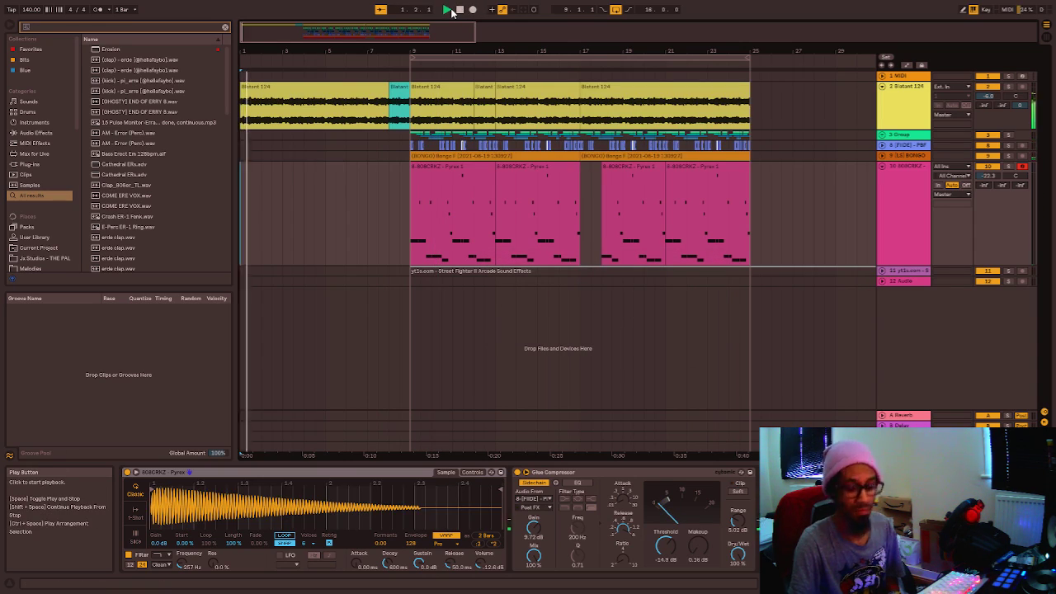
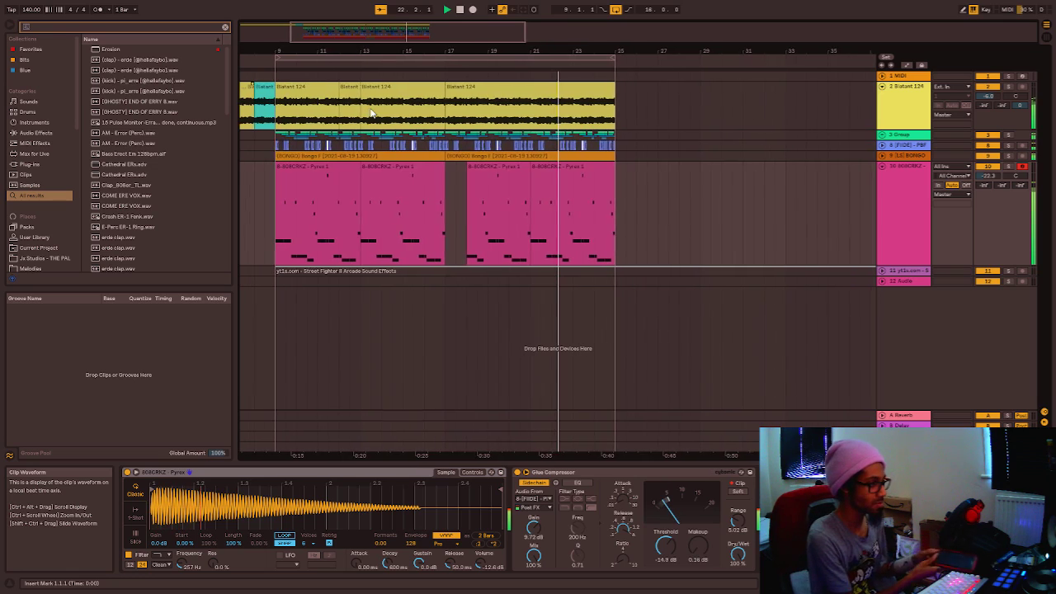
left_click(885, 155)
left_click_drag(994, 167, 994, 172)
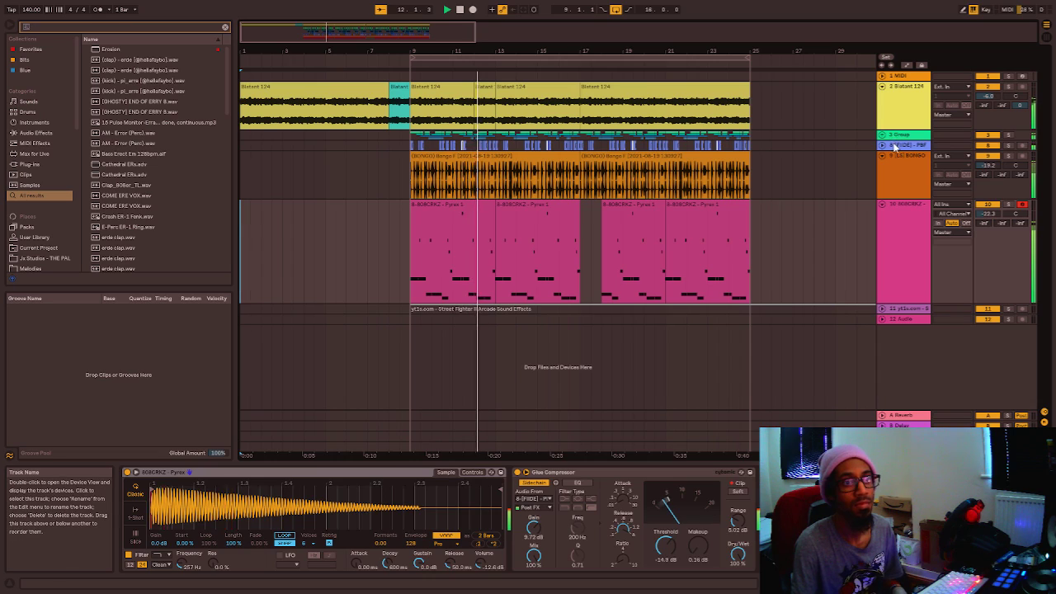
Raise the high band of the kick track's EQ Eight to 6.82 dB at about 3.39 kHz.
left_click(449, 415)
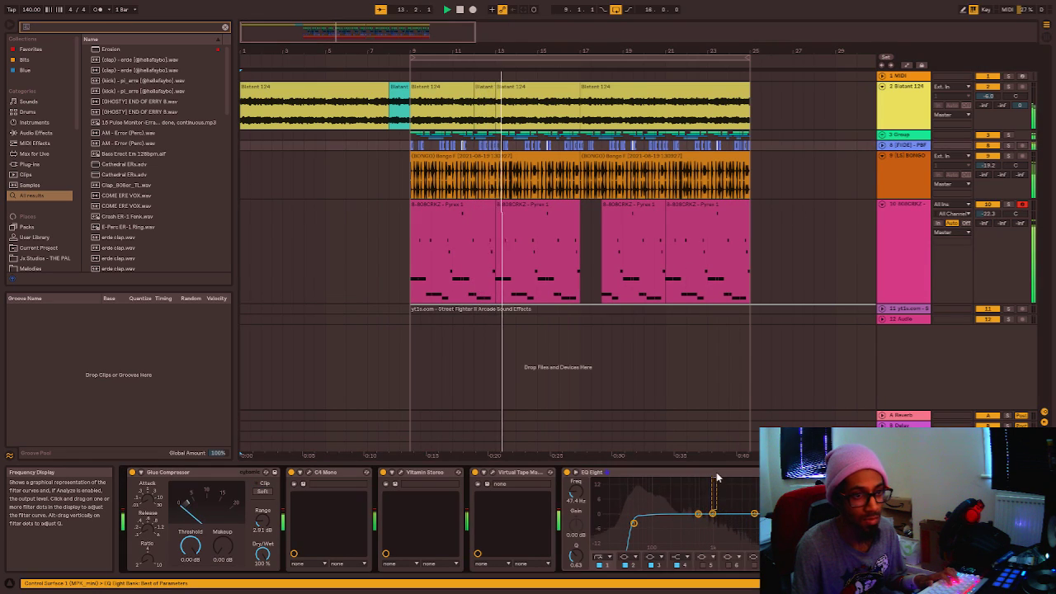
left_click_drag(754, 514, 726, 492)
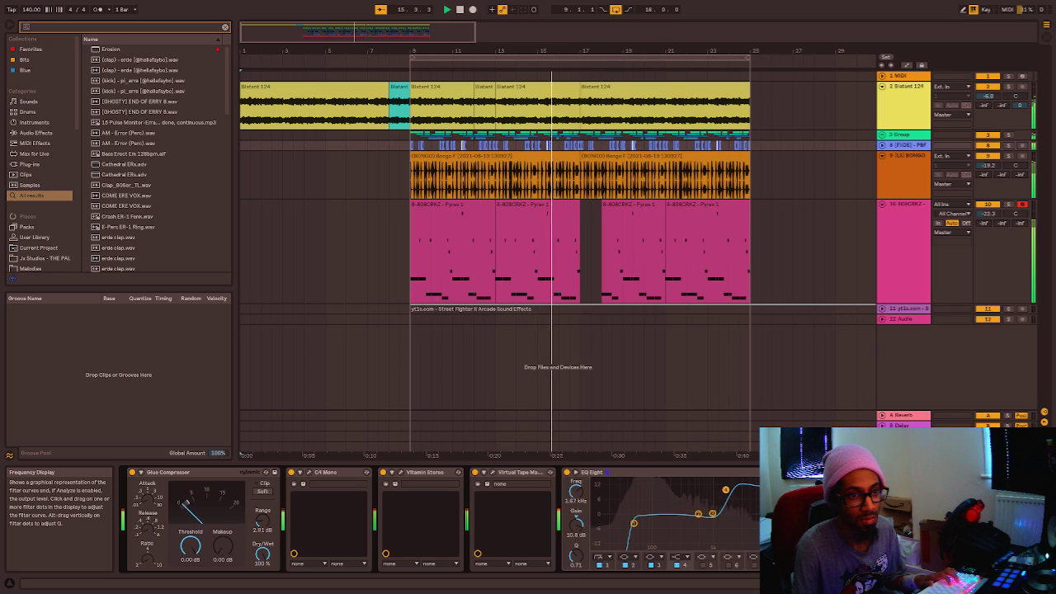
left_click_drag(732, 486, 734, 499)
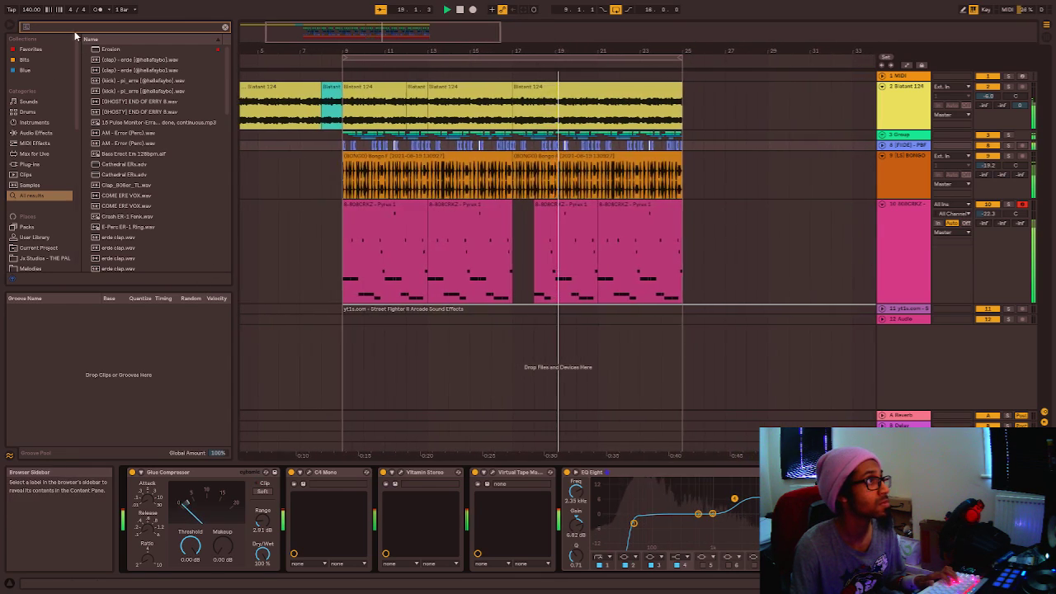
Insert Erosion in Wide Noise mode before the kick's Glue Compressor, and move Virtual Tape Machines behind EQ Eight, checking its plug-in window.
left_click_drag(113, 50, 159, 513)
left_click(172, 536)
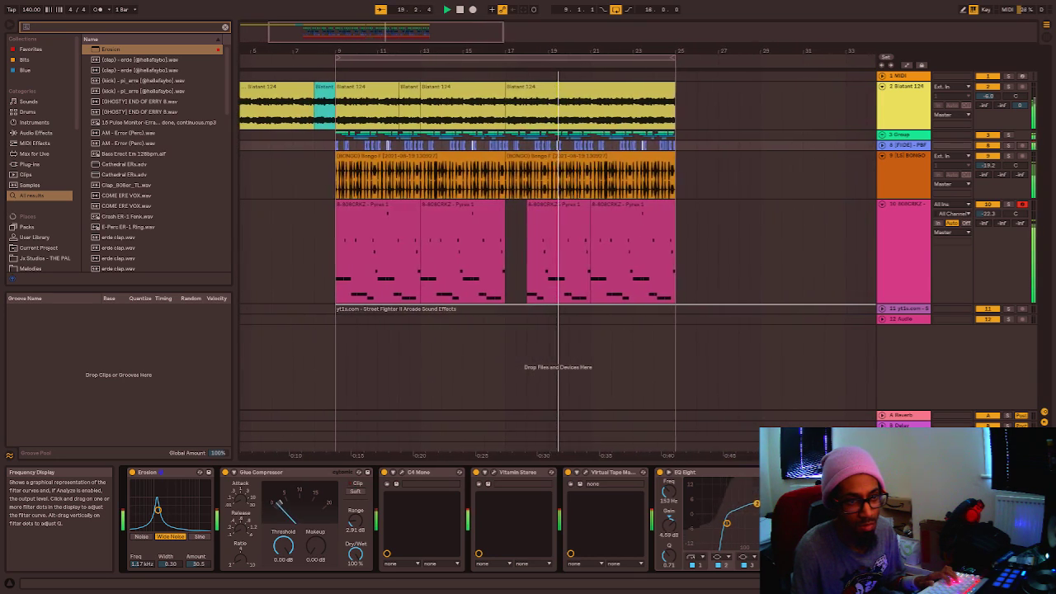
left_click(616, 473)
key("Delete")
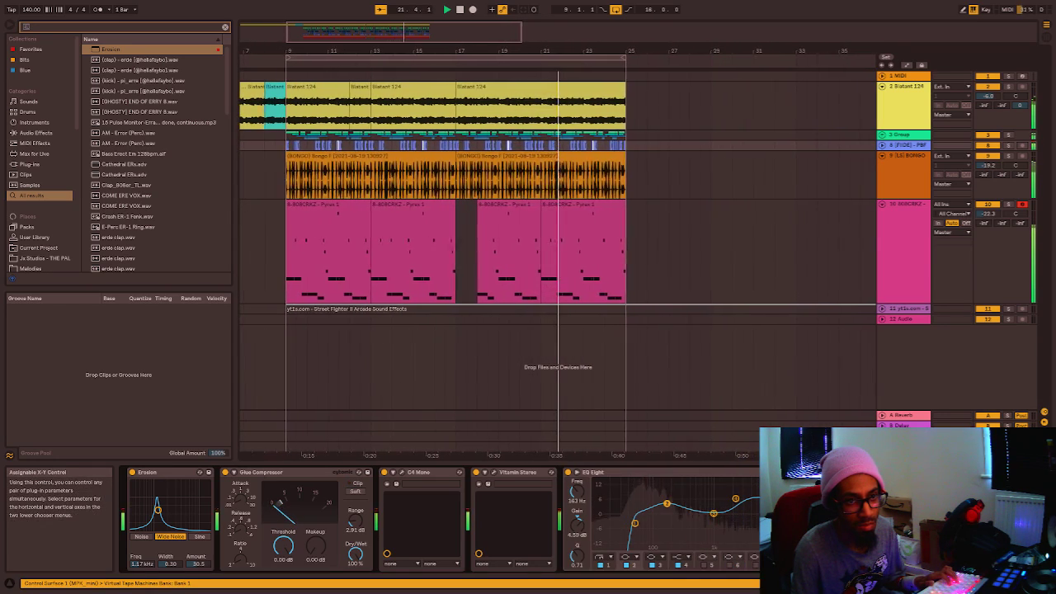
left_click(867, 473)
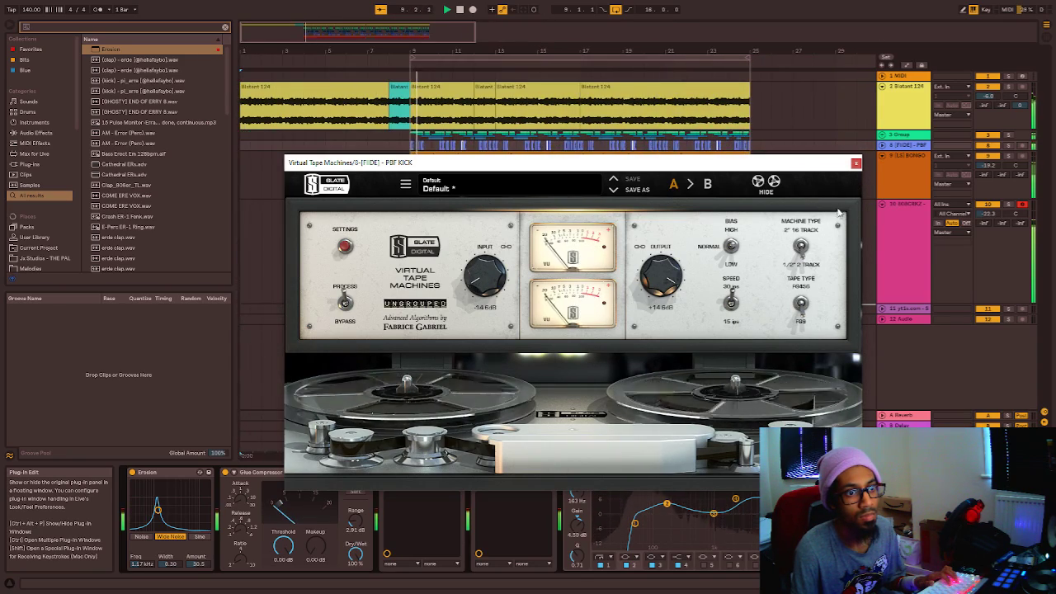
key("ctrl+alt+p")
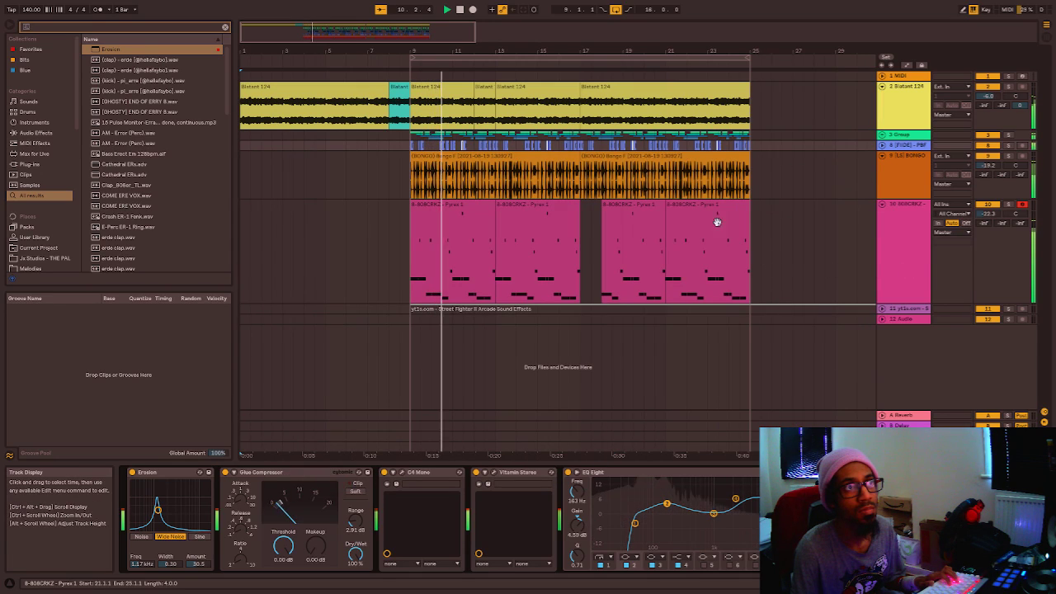
Unfold the kick track and examine the kick, bongo and master peak levels in the Session View mixer.
left_click(883, 145)
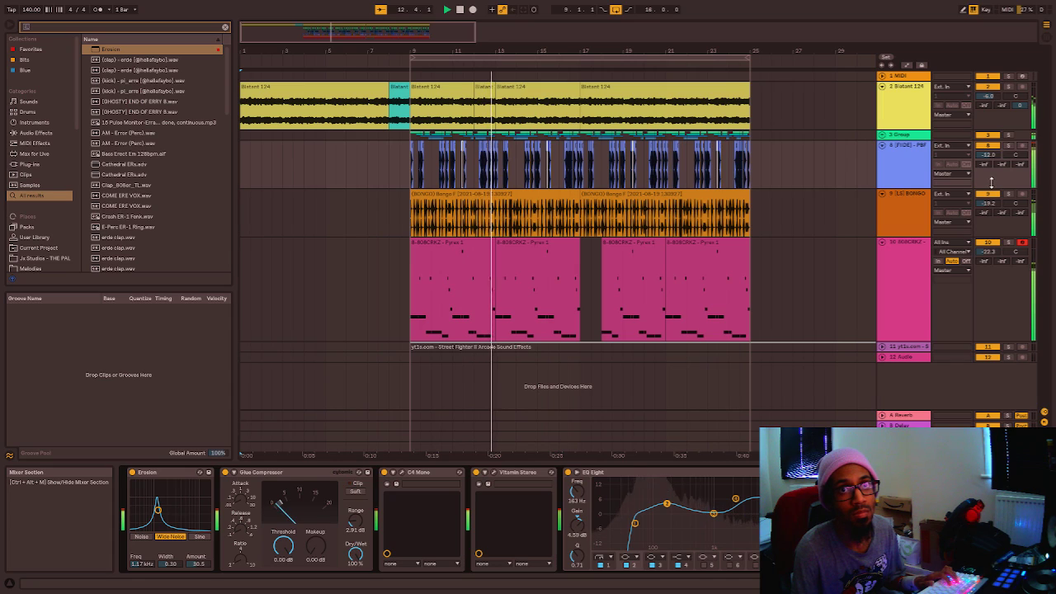
key("Tab")
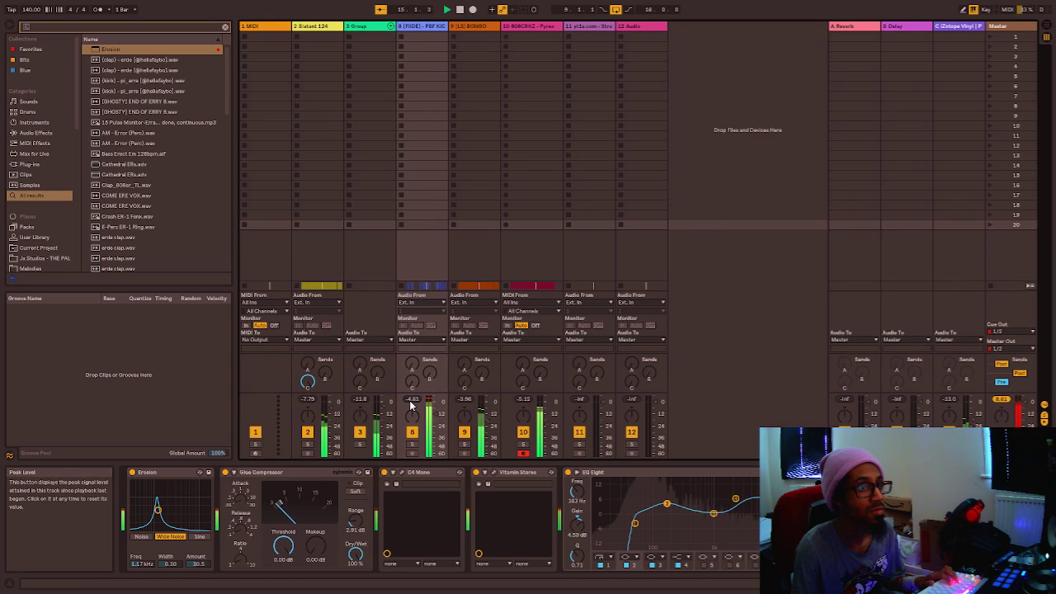
key("Tab")
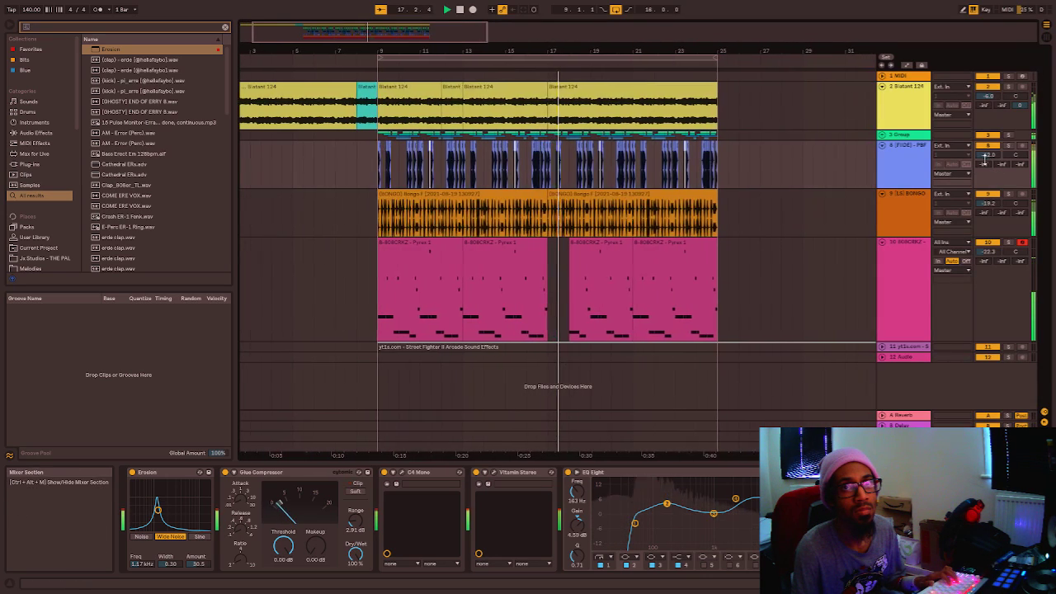
left_click(908, 205)
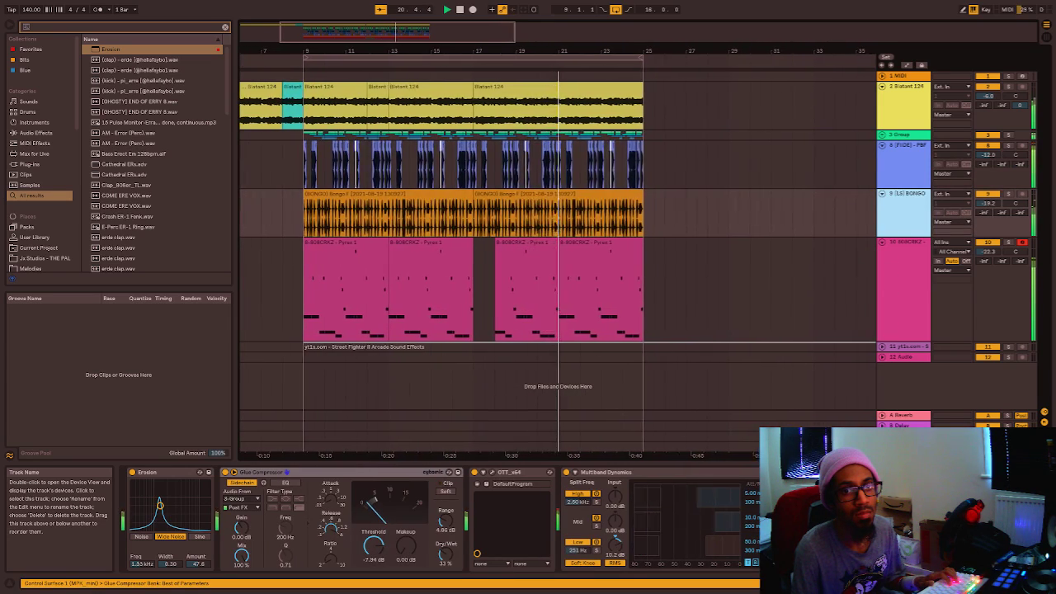
left_click(904, 446)
left_click(1046, 33)
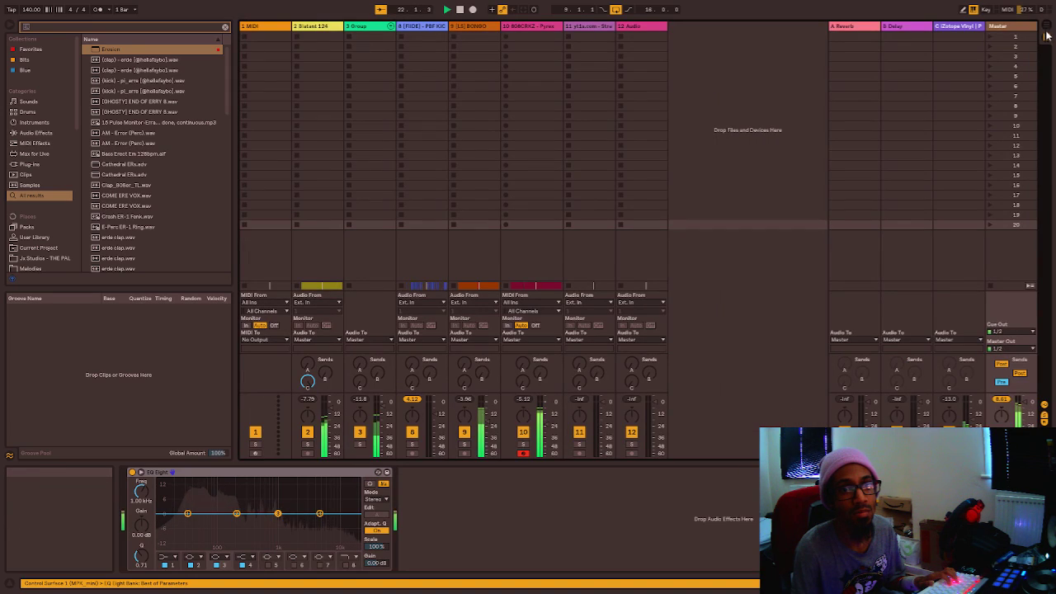
left_click(1047, 27)
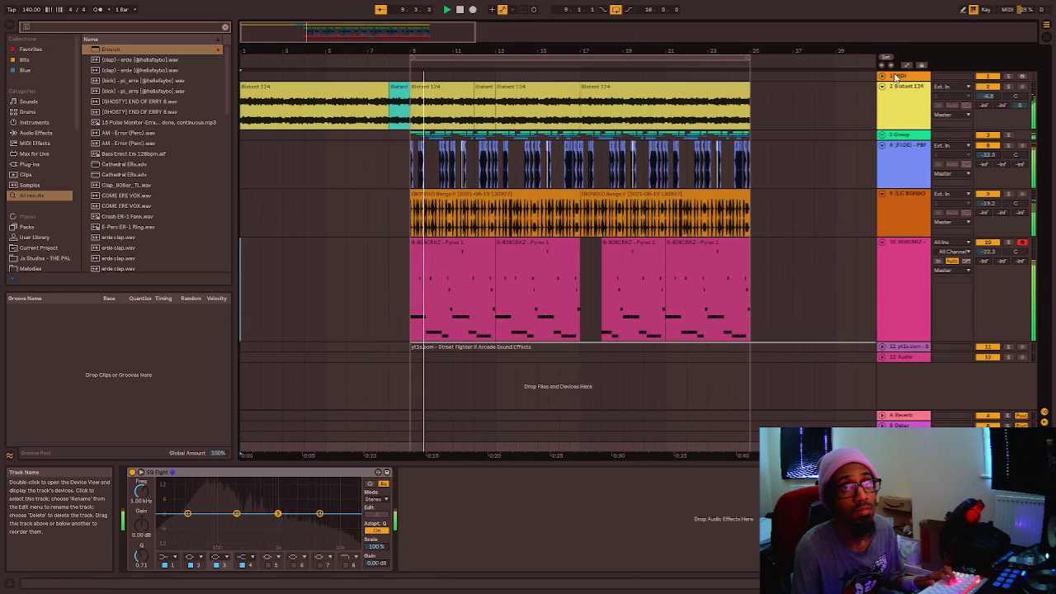
Try lowering the Blatant 124, drum group, bongo and 808 tracks together by about 10 dB.
left_click(895, 95)
left_click(894, 137)
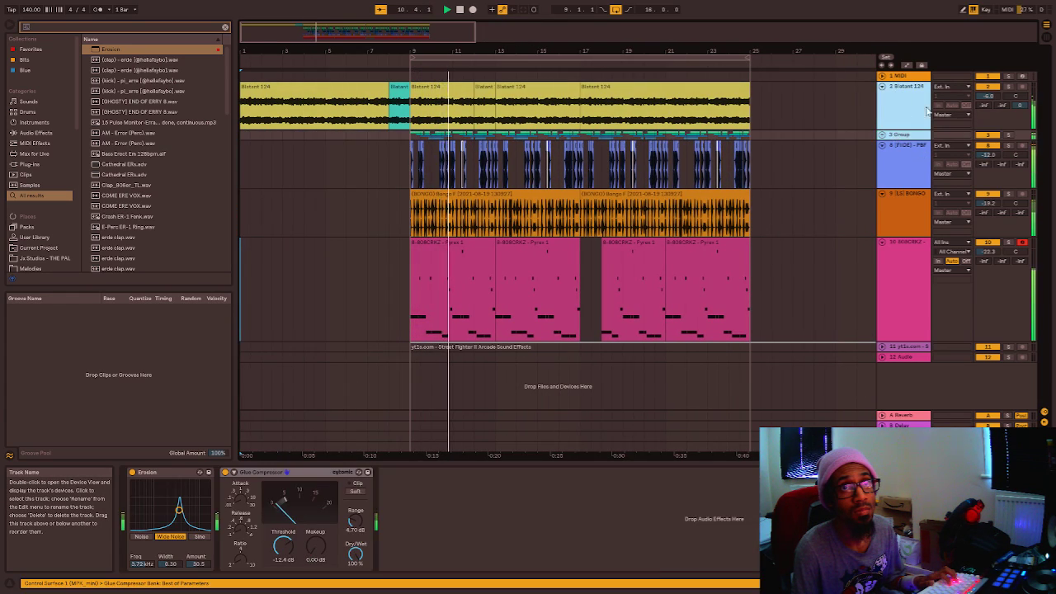
left_click(904, 213)
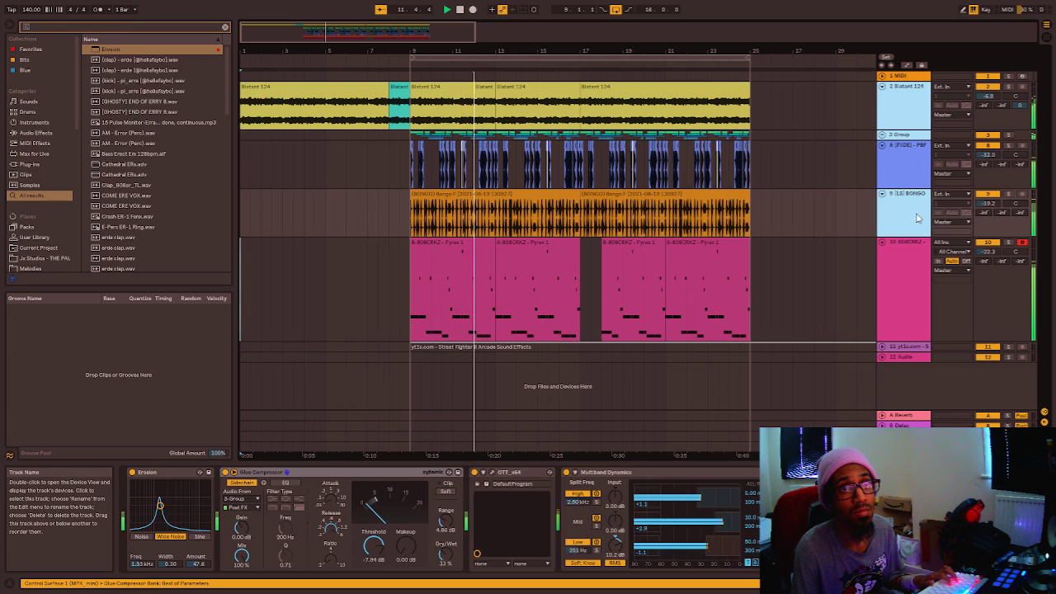
left_click(903, 310, "shift")
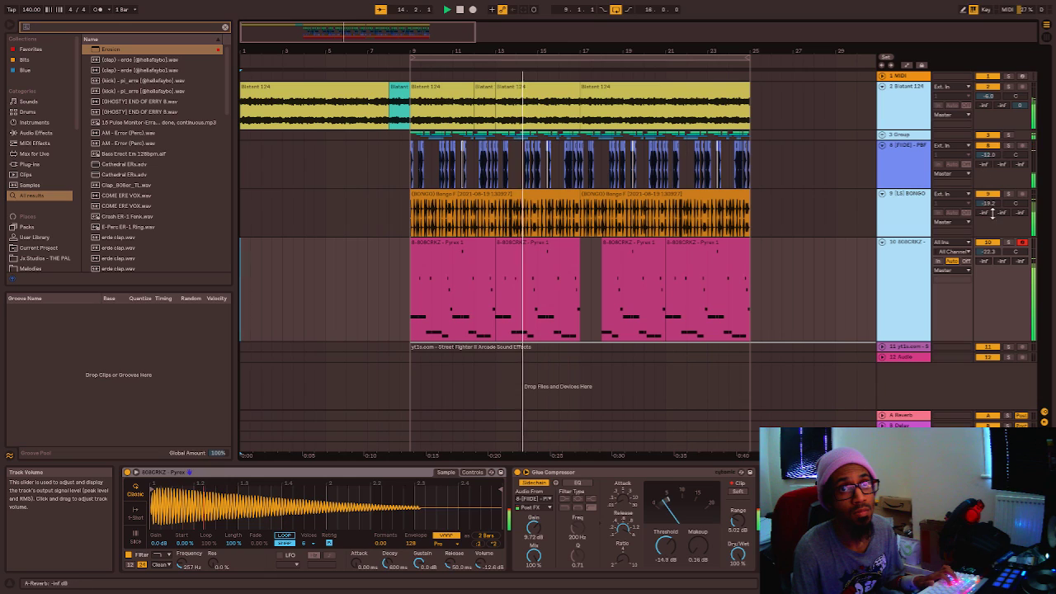
left_click_drag(987, 204, 988, 231)
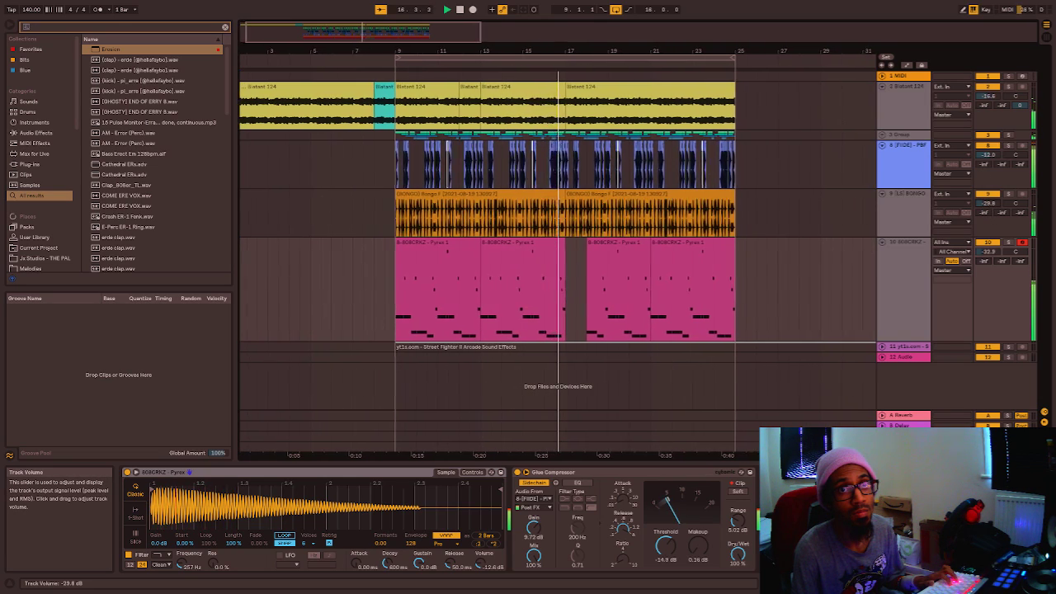
Set the kick track's volume to -18.0 dB and check its level in the Session View mixer before returning to the arrangement.
left_click(924, 163)
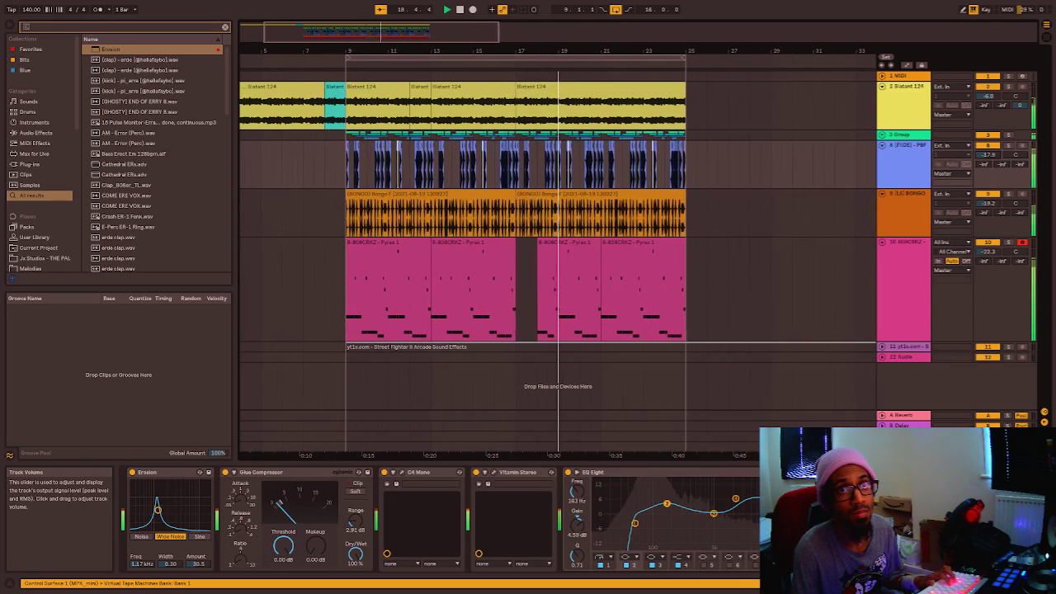
left_click(1045, 38)
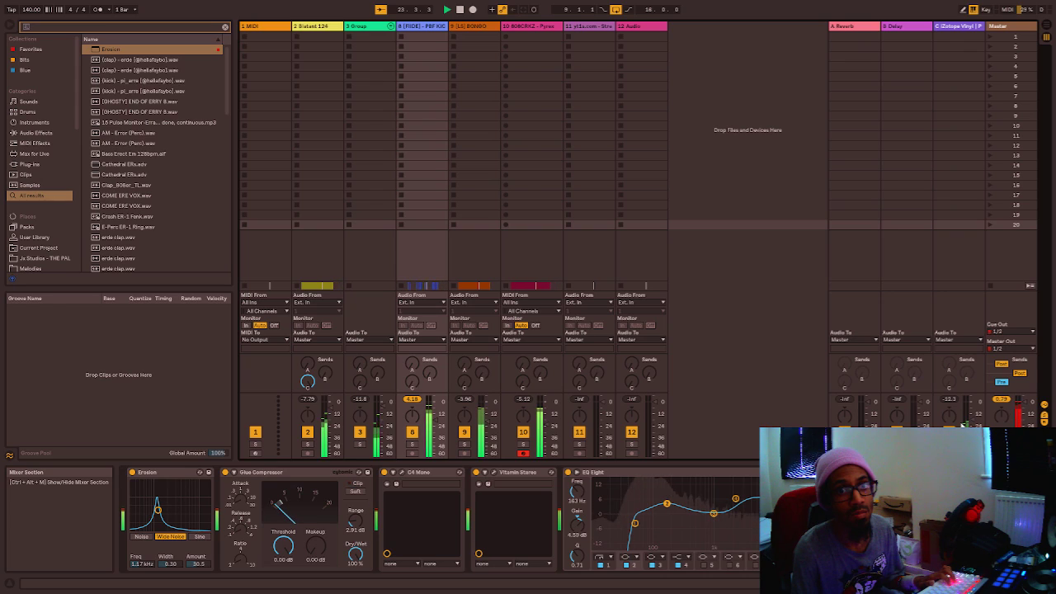
left_click(1046, 24)
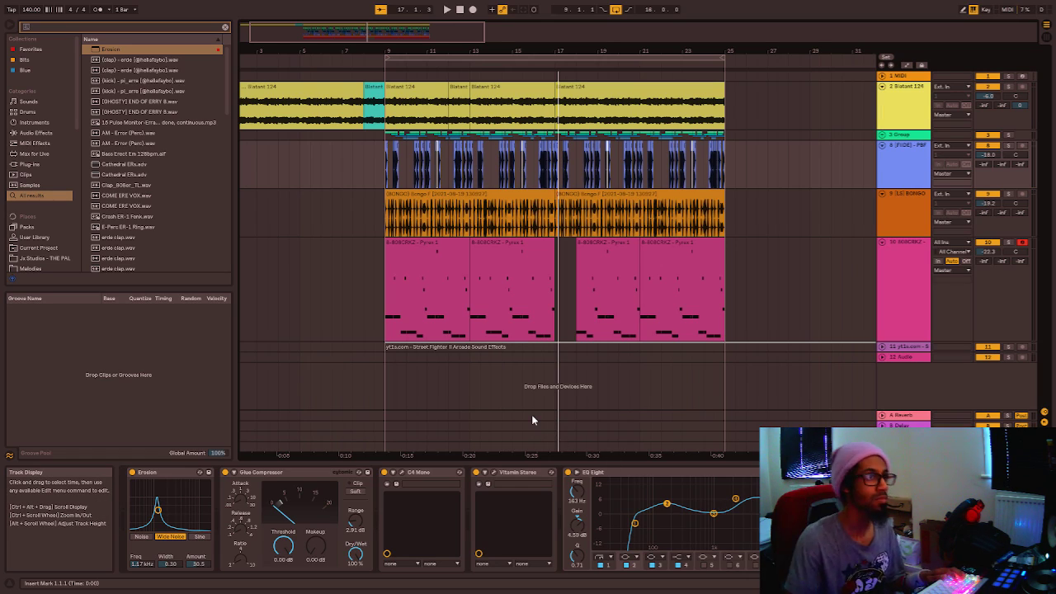
key("plus")
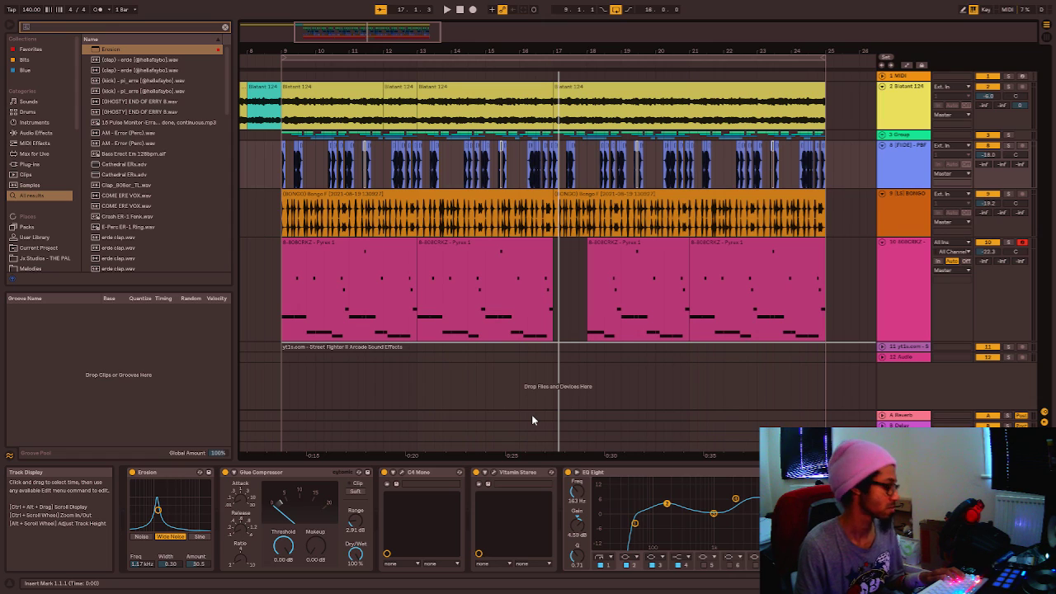
Switch to Streamlabs OBS to check the live stream, and return to the Ableton Live arrangement.
key("minus")
key("alt+Tab")
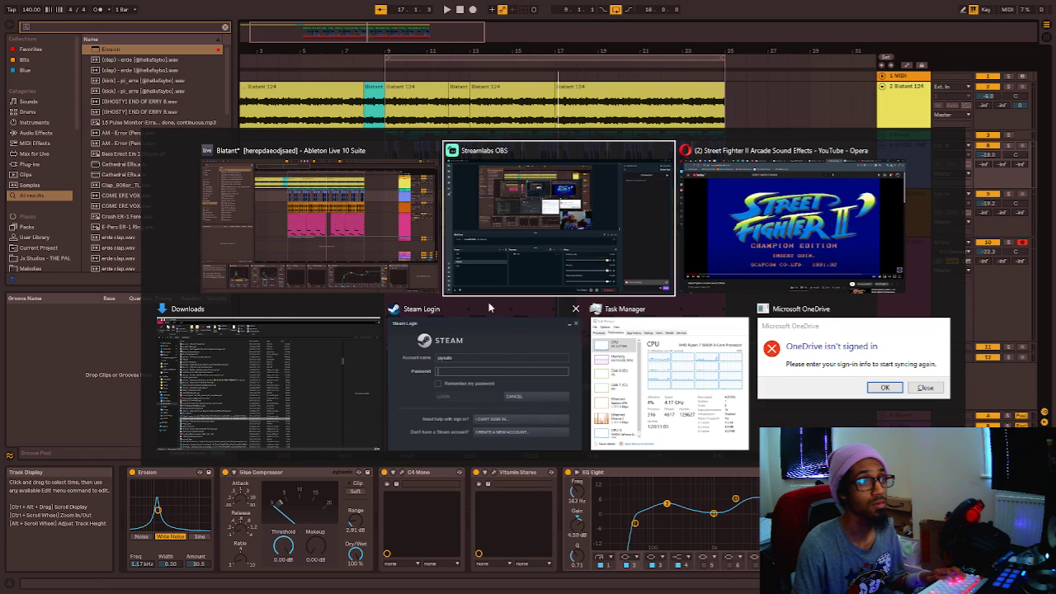
left_click(500, 237)
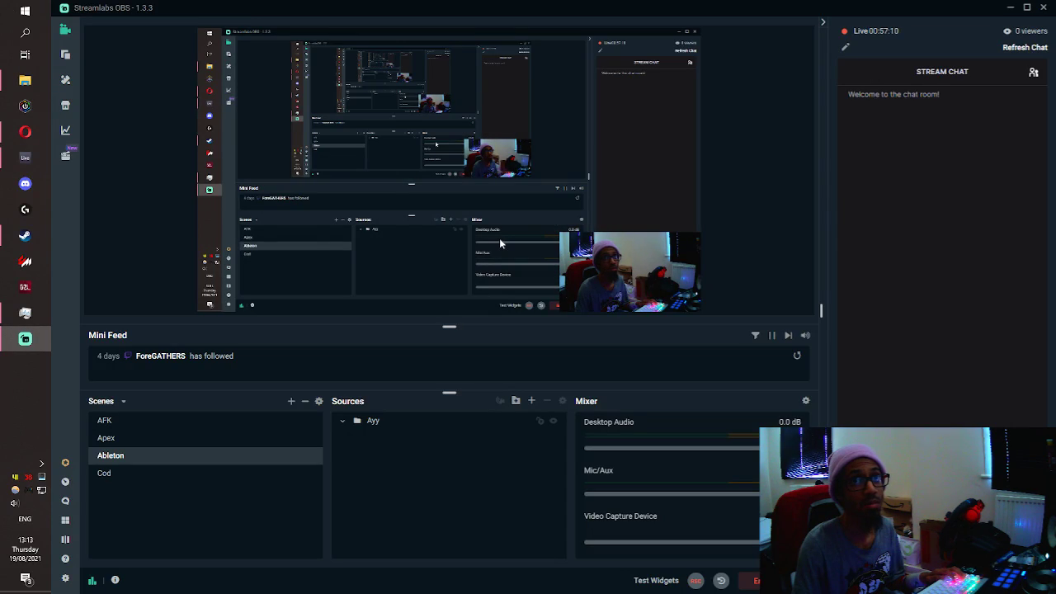
key("alt+Tab")
key("plus")
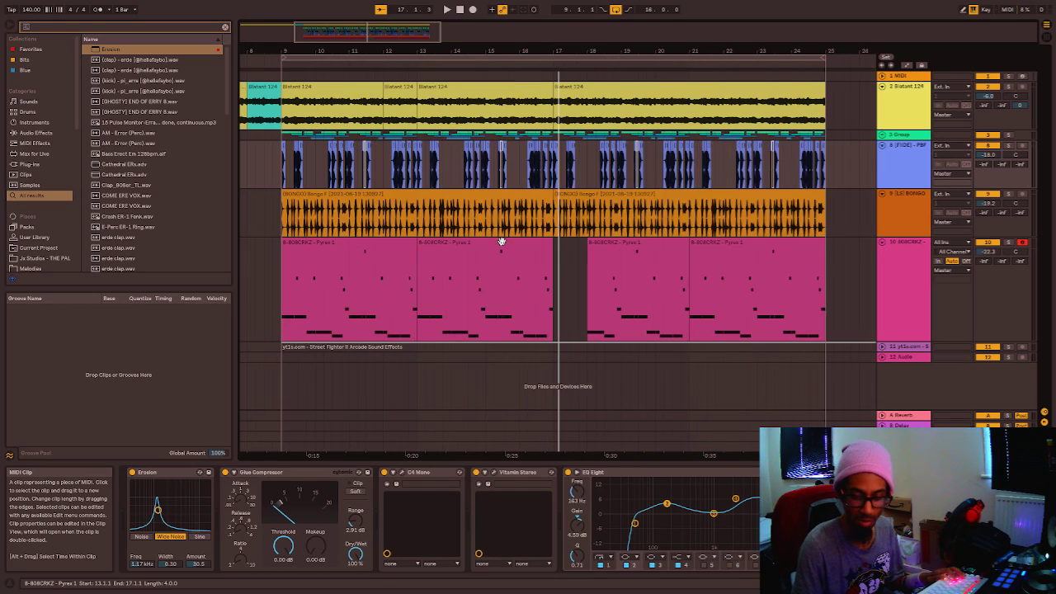
Play the whole arrangement from bar 1 and clear the browser's search text.
key("minus")
key("minus")
key("minus")
key("minus")
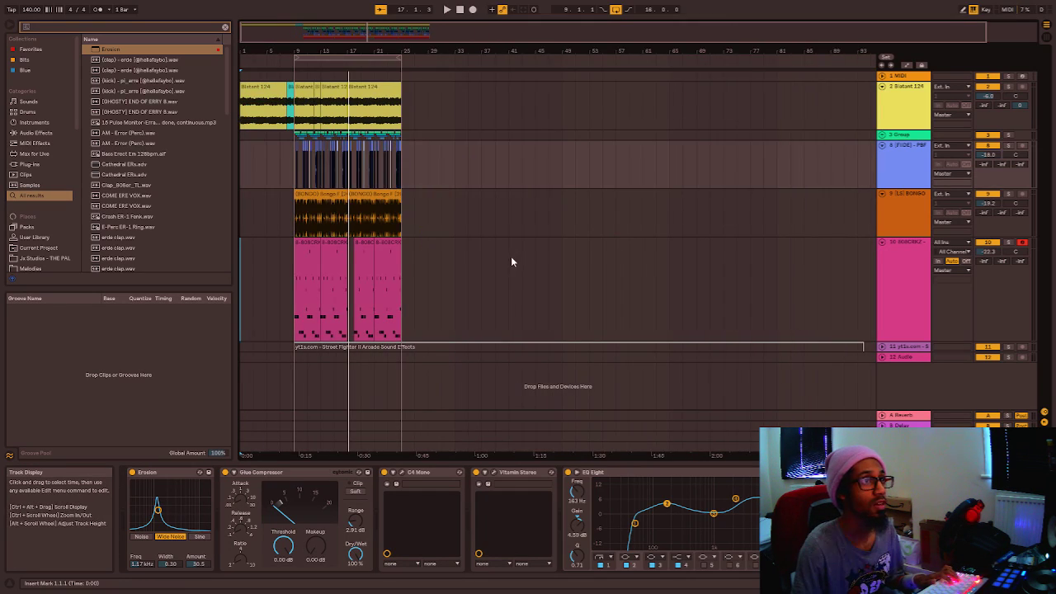
key("plus")
key("plus")
key("plus")
left_click(244, 167)
key("minus")
left_click(239, 164)
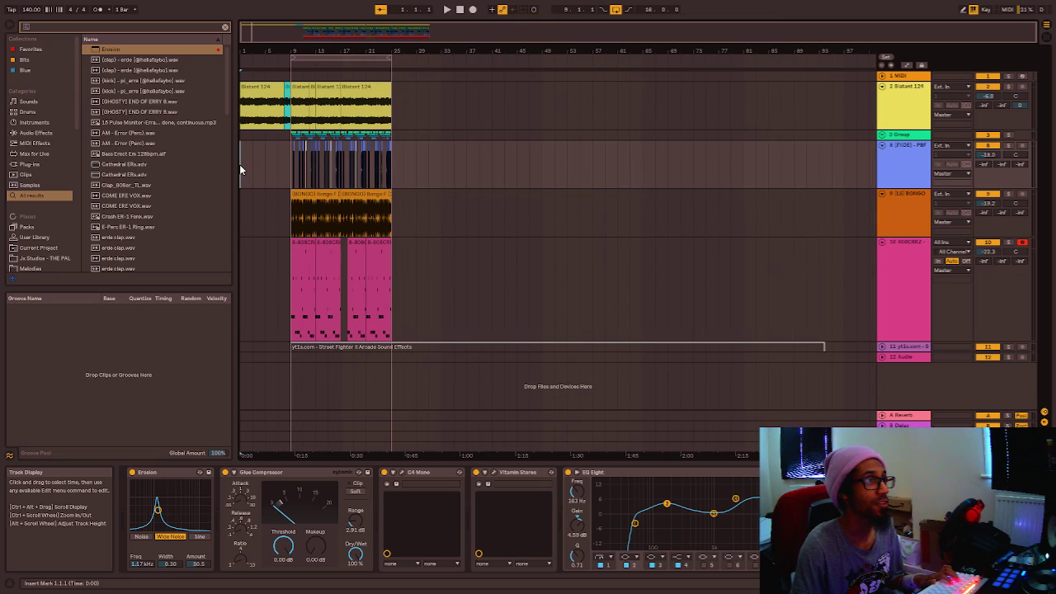
key("plus")
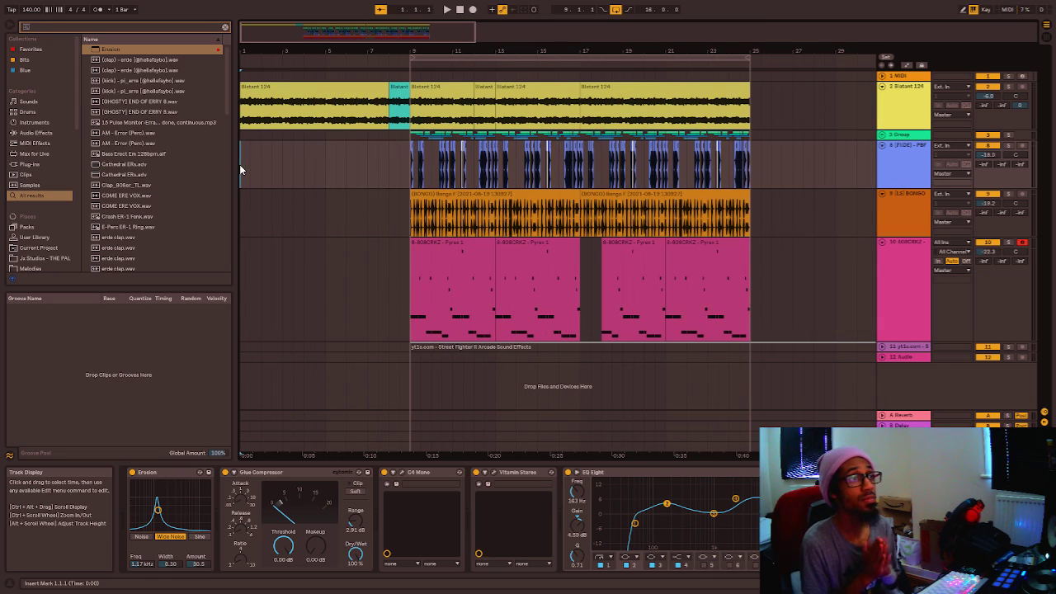
key("space")
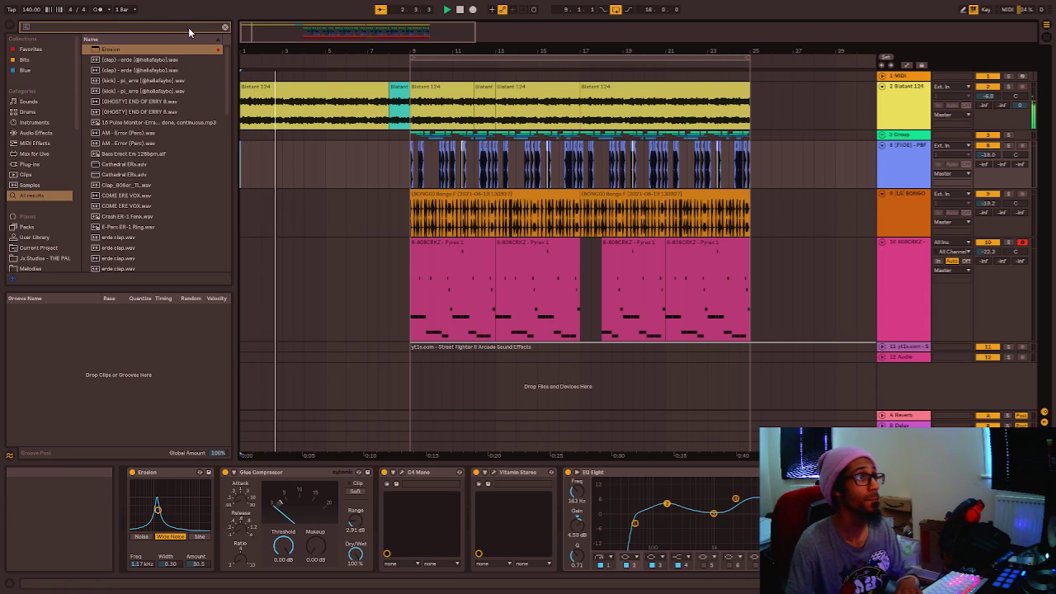
left_click(225, 26)
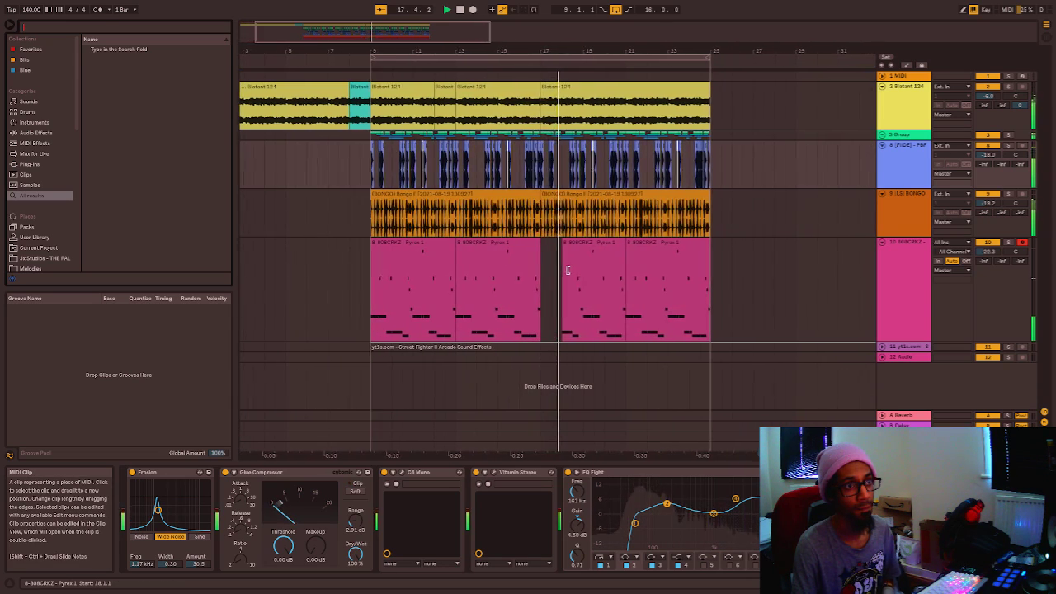
Extend the start of the third 808 clip about half a bar earlier, into the gap after bar 17.
left_click_drag(571, 271, 560, 271)
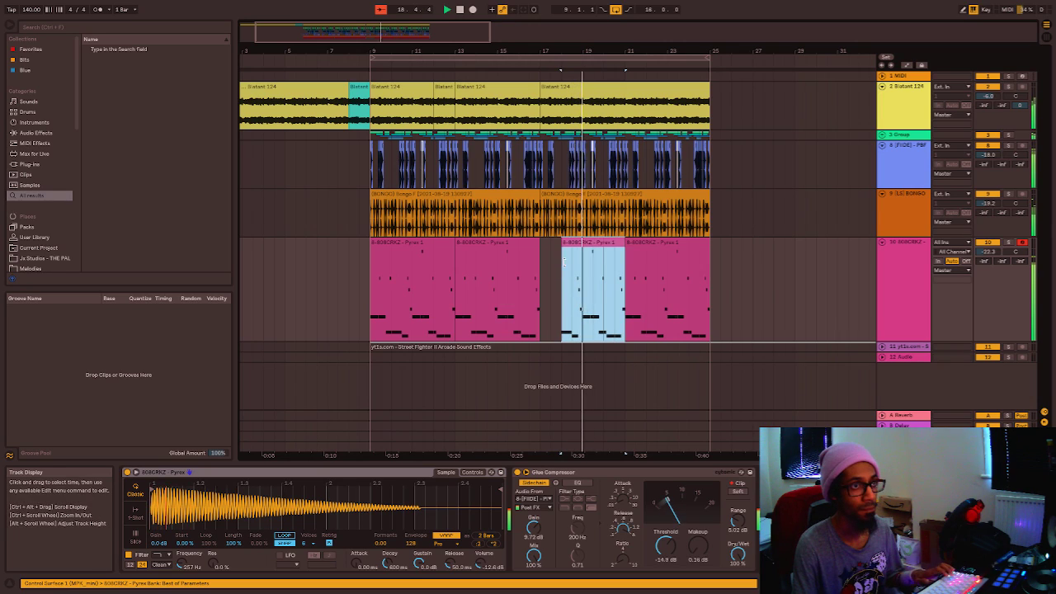
left_click(544, 283)
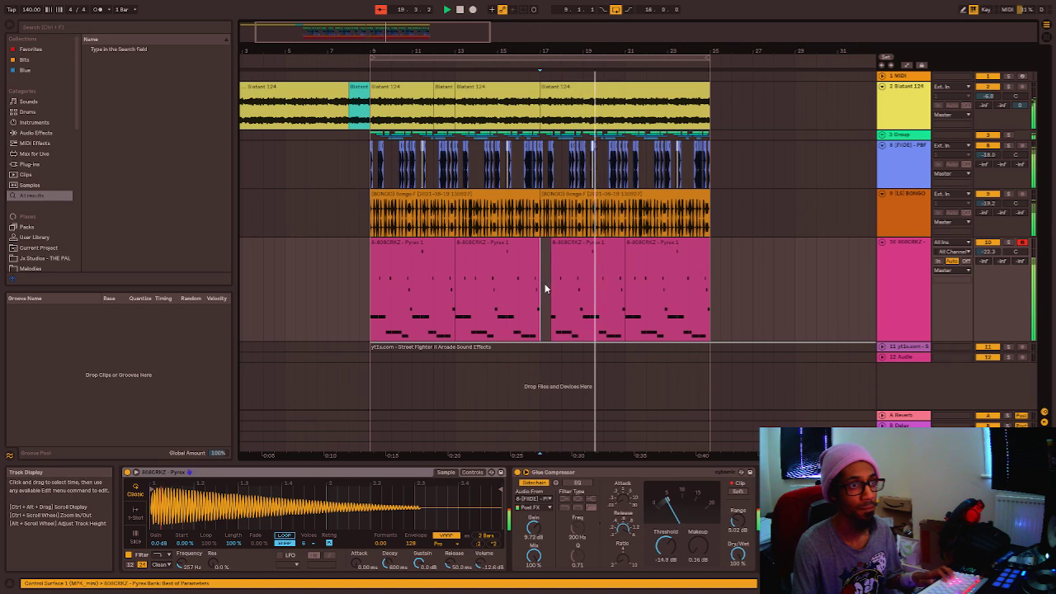
left_click(660, 262)
key("minus")
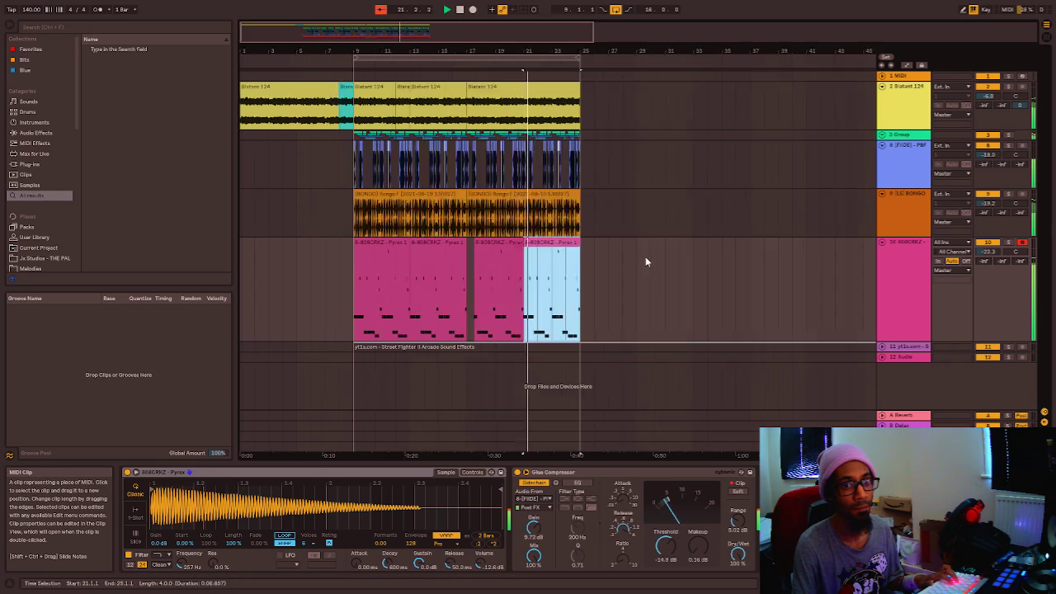
key("plus")
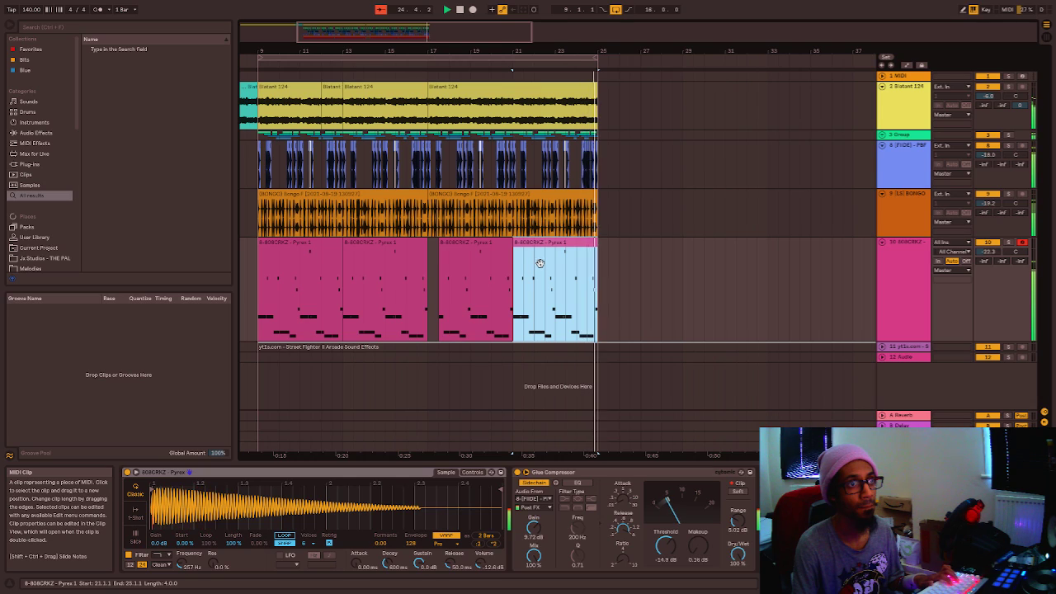
left_click(599, 287)
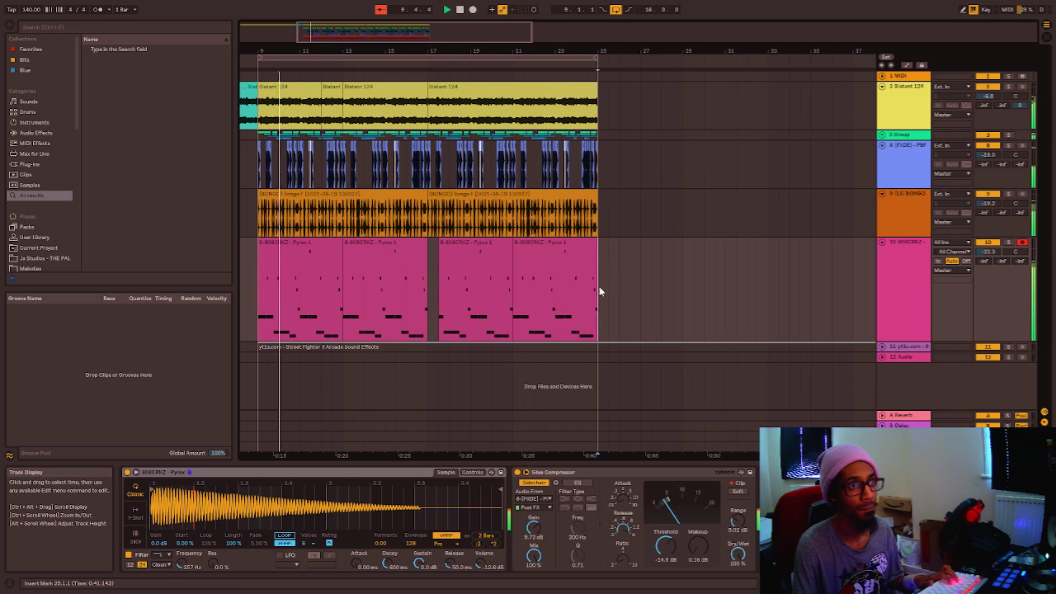
Duplicate bars 9 to 25 of the Blatant 124, drum group, kick, bongo and 808 tracks, and extend the loop to bar 41.
key("minus")
left_click_drag(582, 273, 358, 99)
key("ctrl+d")
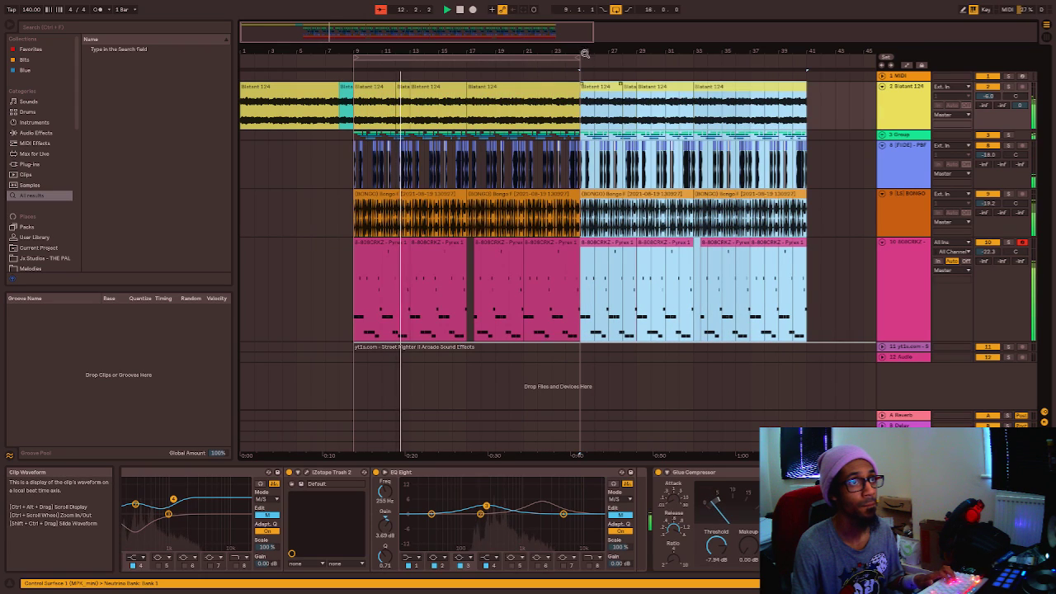
left_click_drag(583, 60, 819, 93)
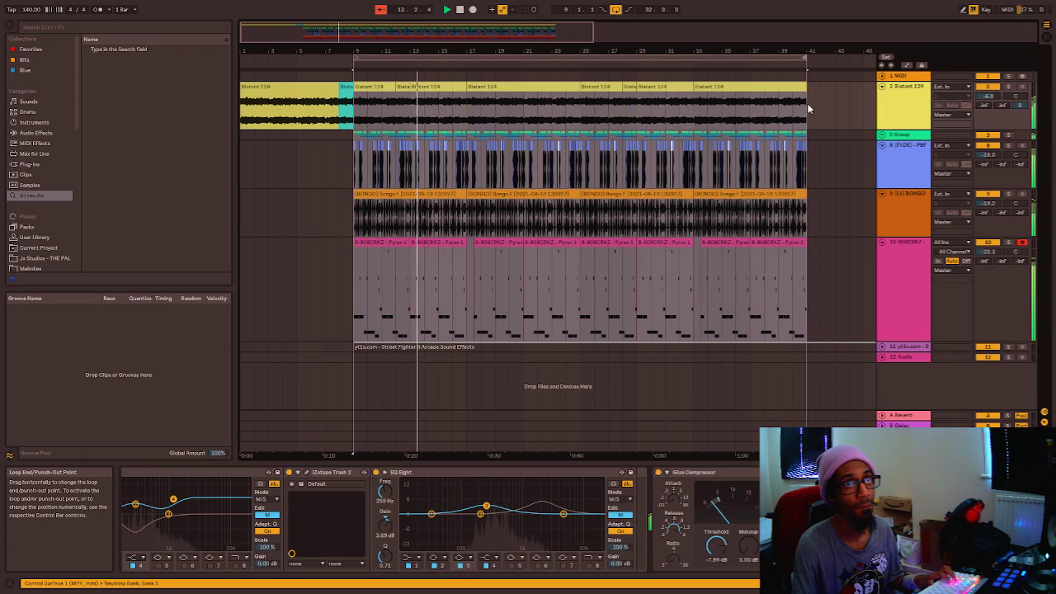
left_click(585, 356)
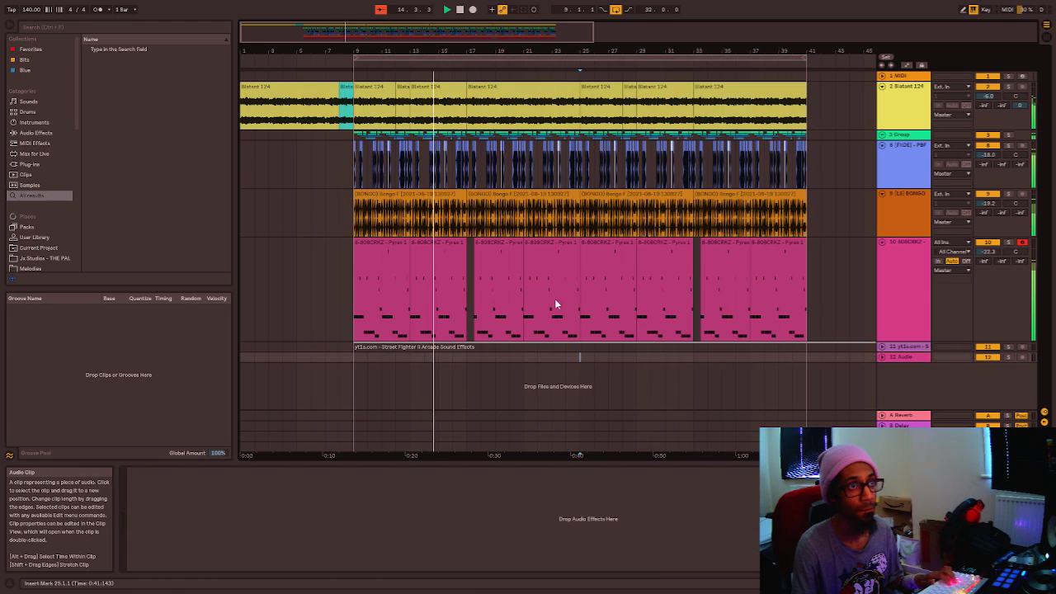
left_click(523, 212)
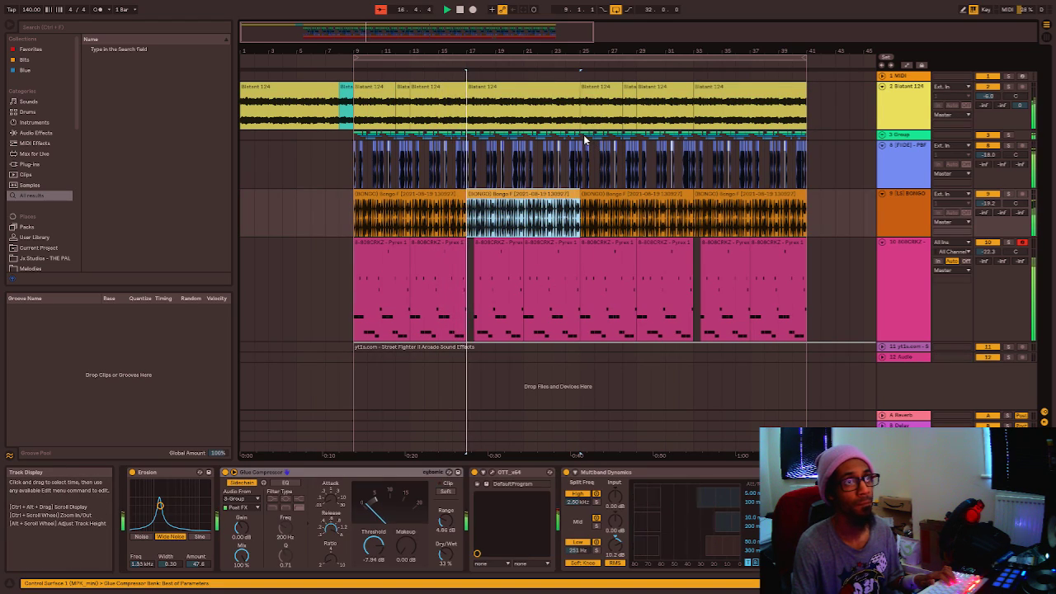
left_click_drag(581, 134, 625, 137)
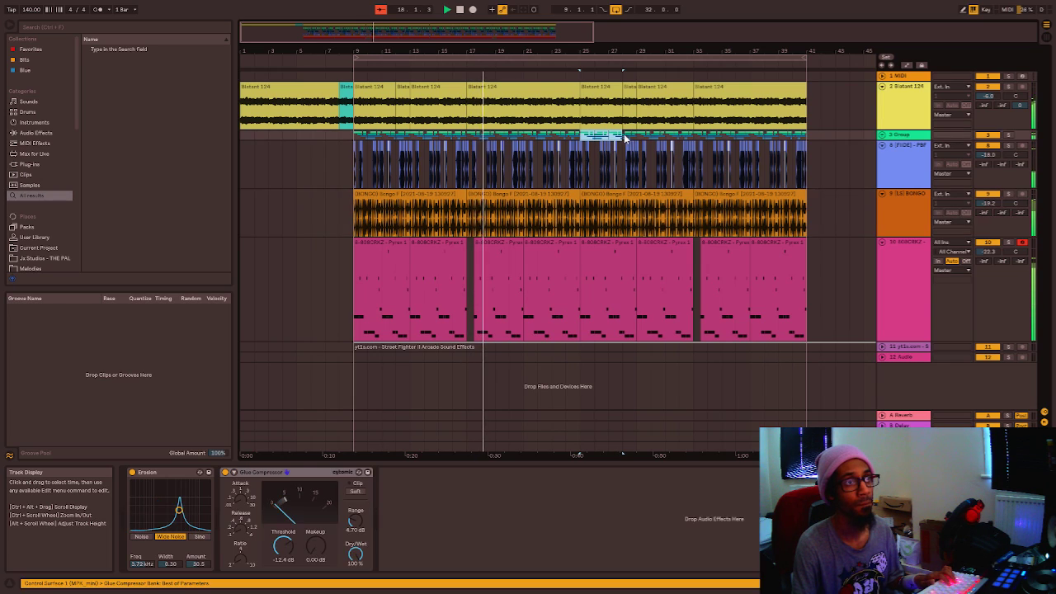
left_click(524, 272)
left_click(521, 293)
left_click(896, 345)
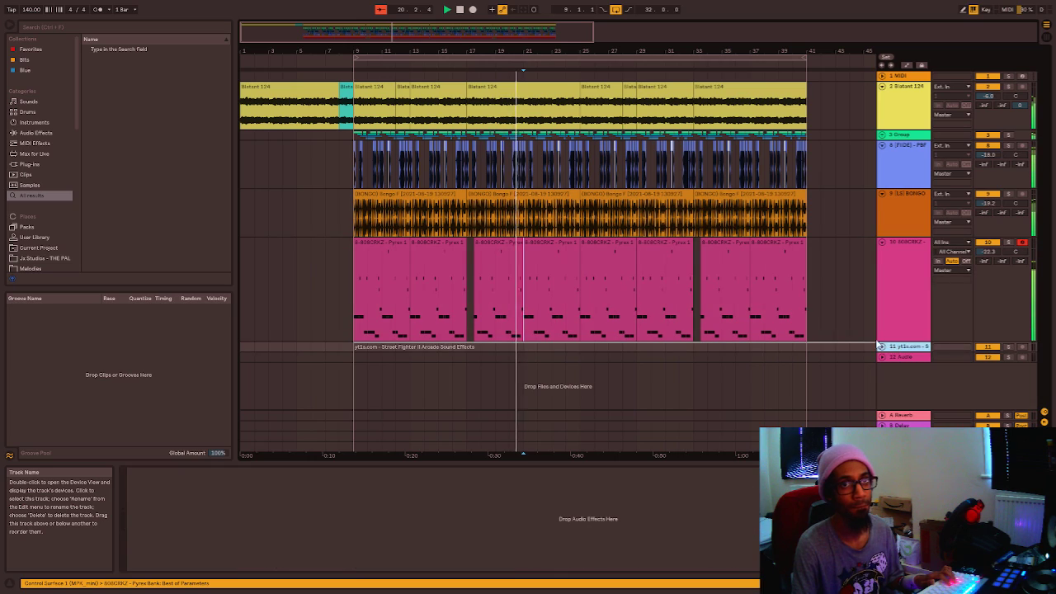
Search the Favorites collection for "abs" and load Absynth 5 onto a new MIDI track below the audio tracks.
left_click(35, 48)
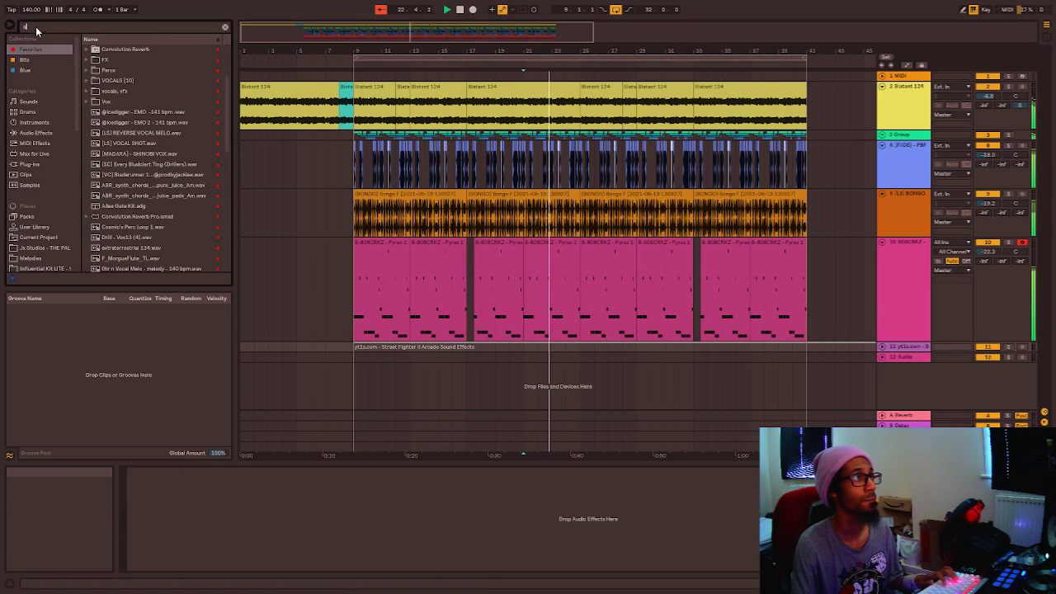
key("ctrl+f")
type("abs")
left_click_drag(110, 49, 593, 400)
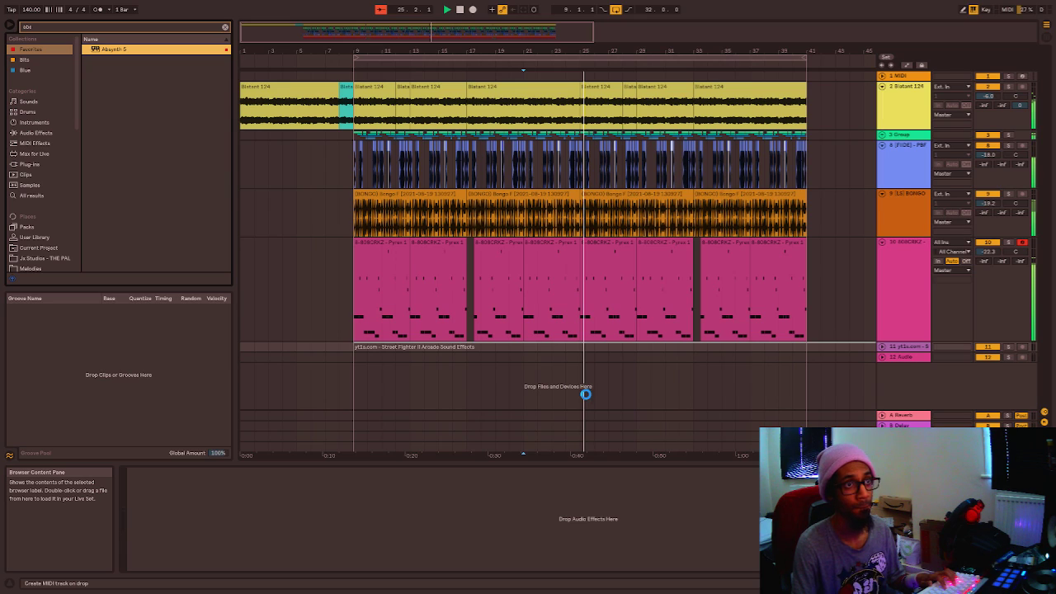
left_click_drag(588, 358, 588, 359)
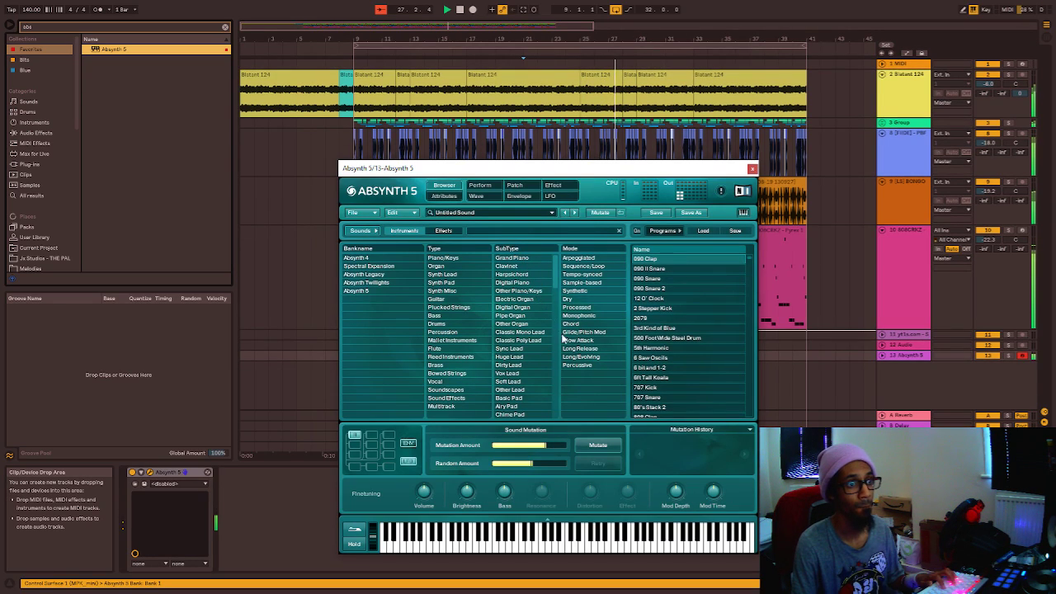
Generate about two dozen successive mutations of the untitled Absynth 5 sound, auditioning them with notes against the beat.
key("x")
key("j")
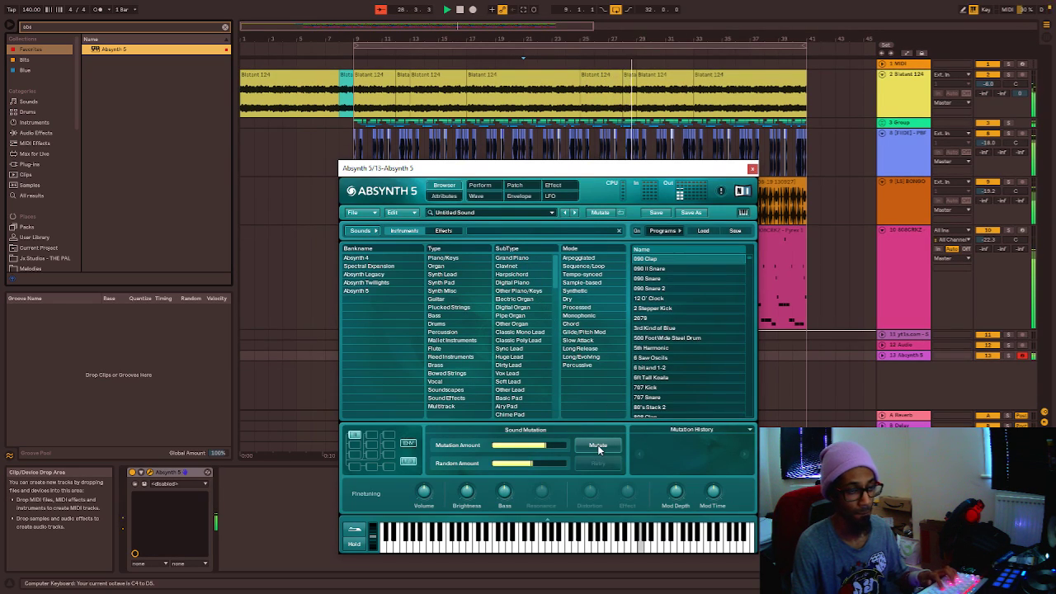
left_click(597, 445)
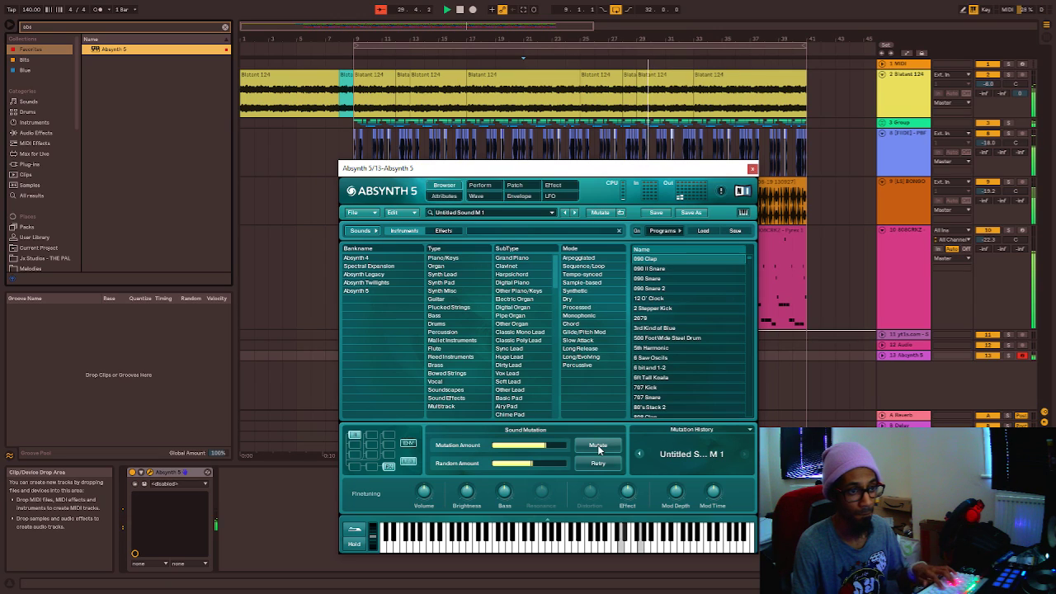
left_click(597, 445)
left_click(597, 445)
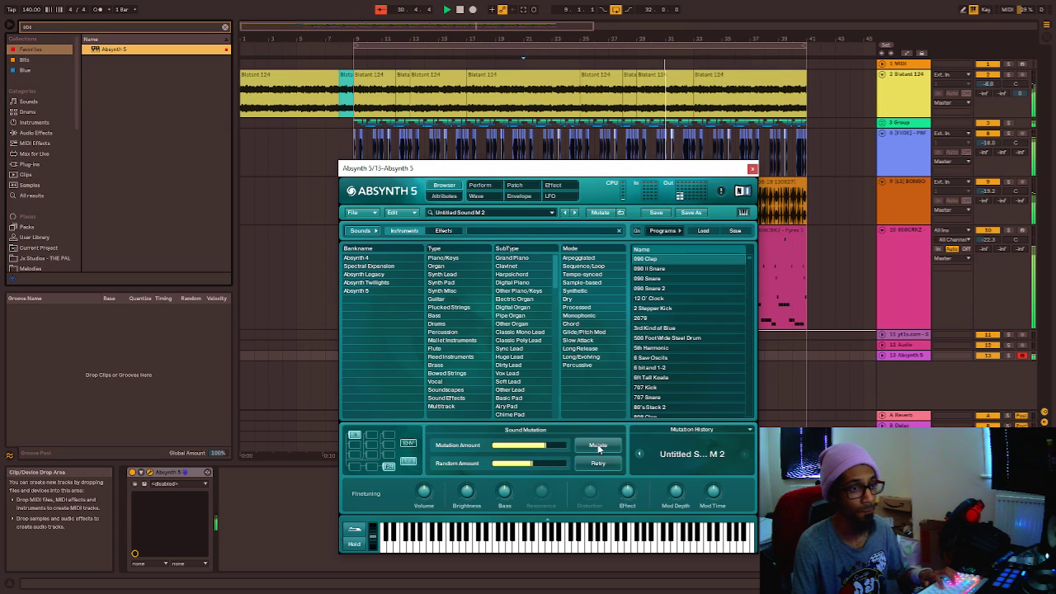
left_click(597, 445)
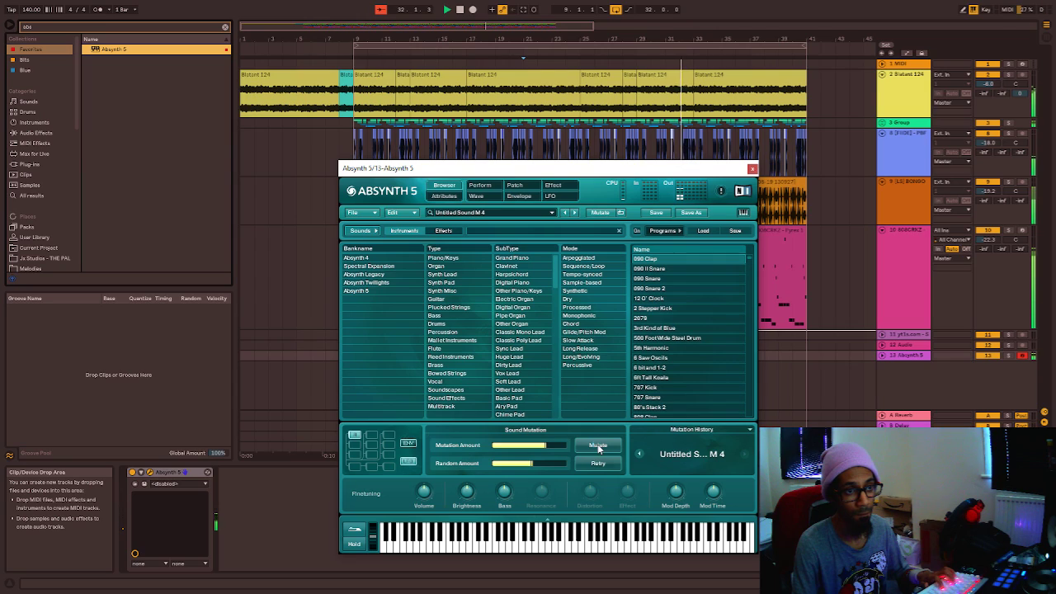
left_click(598, 445)
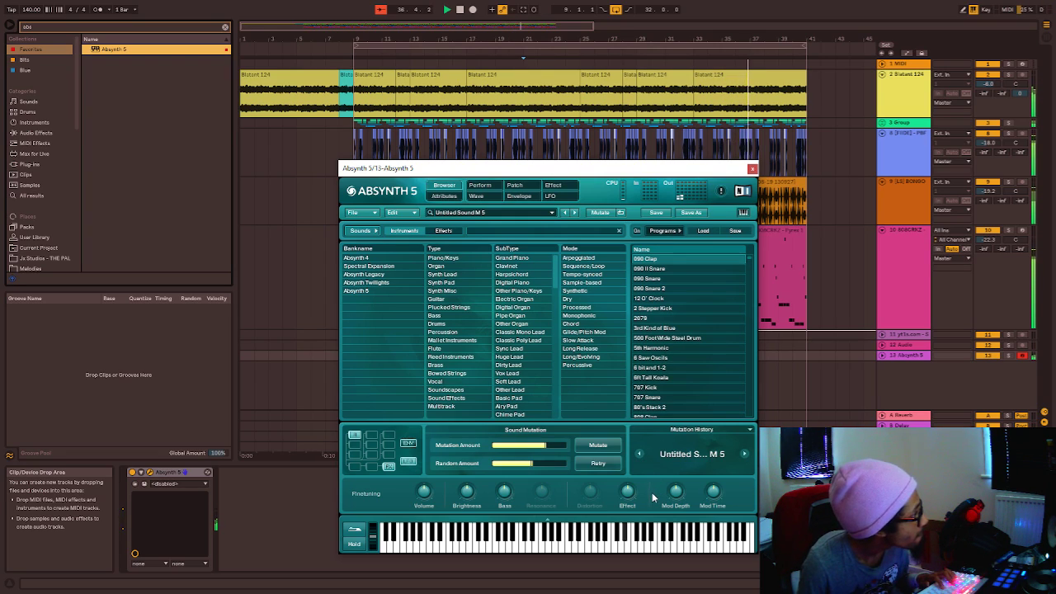
left_click(582, 449)
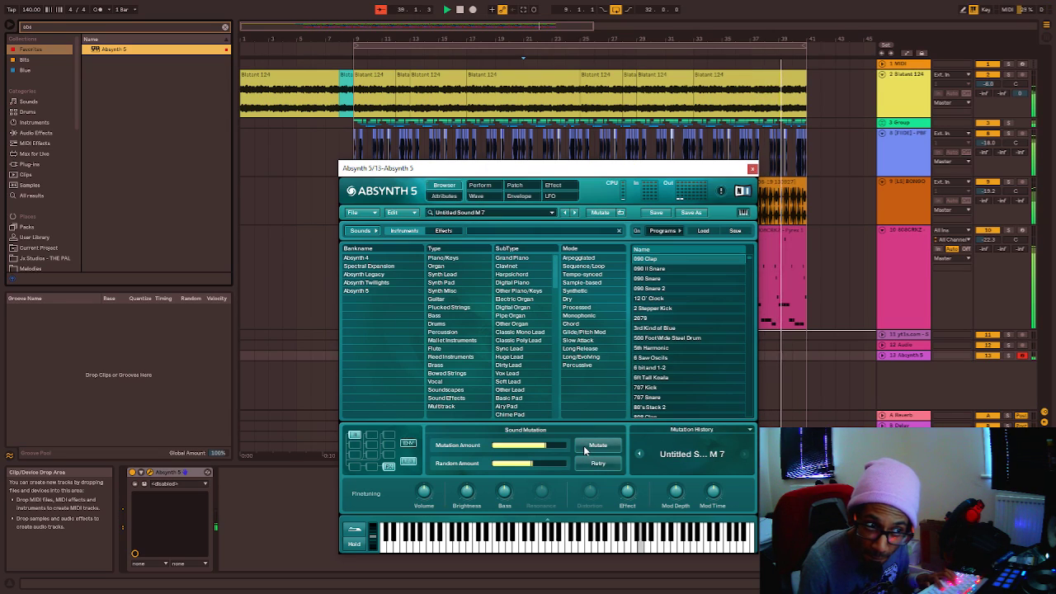
left_click(583, 445)
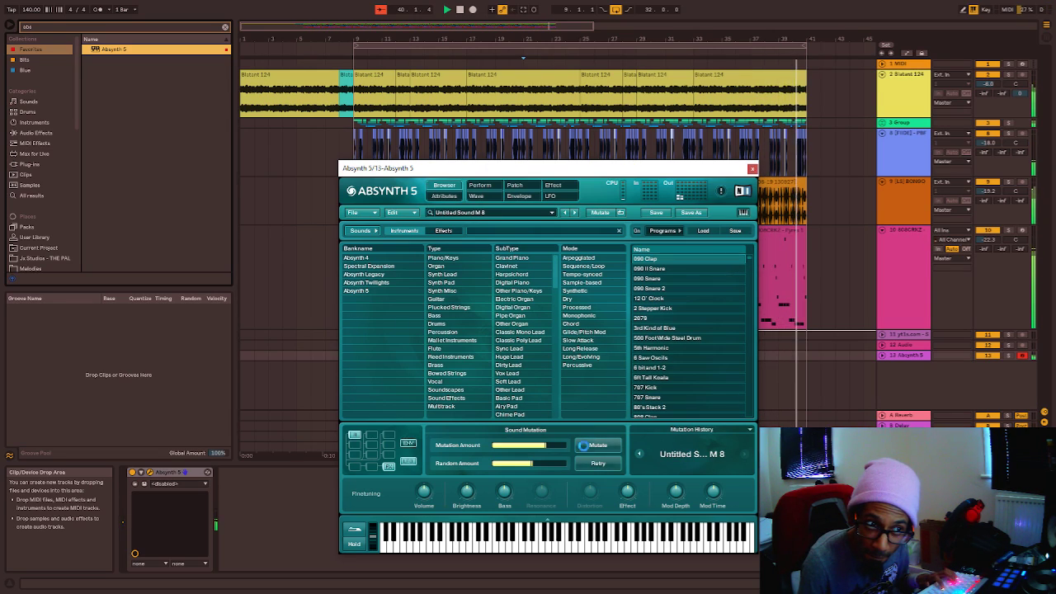
left_click(584, 445)
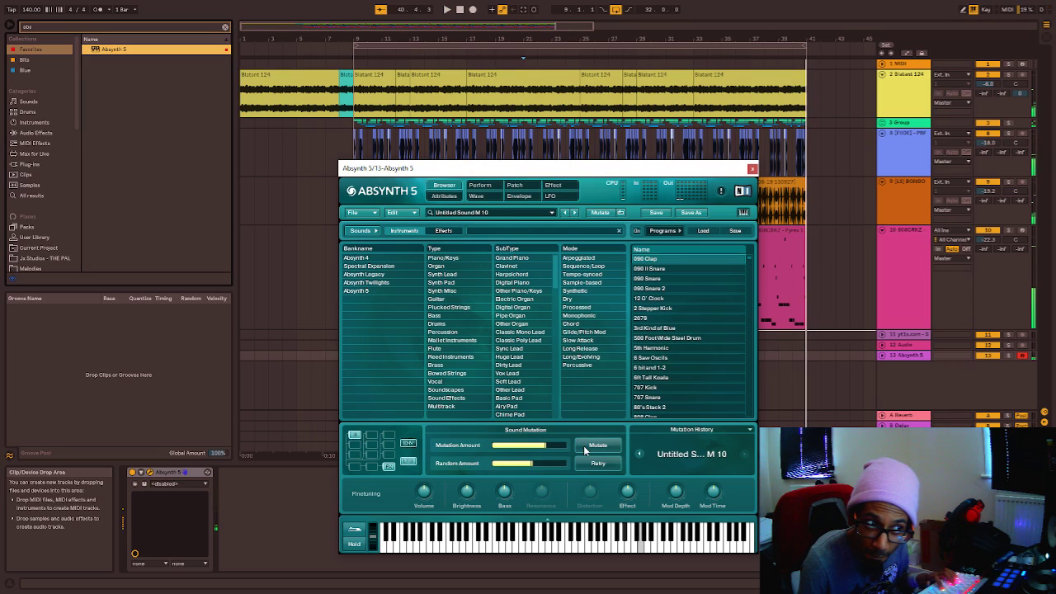
left_click(583, 445)
left_click(584, 445)
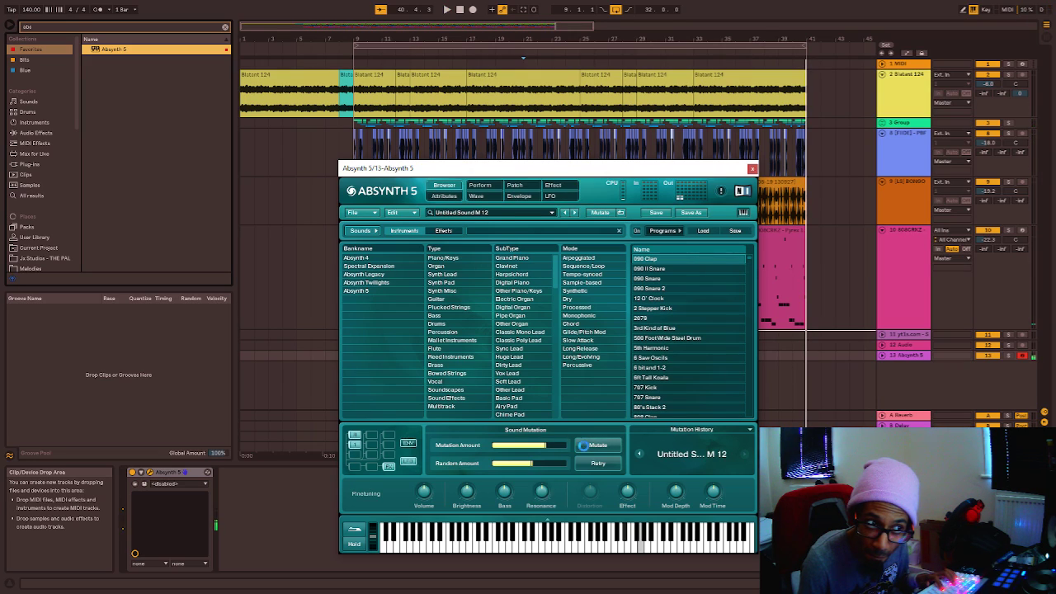
left_click(583, 446)
left_click(584, 446)
left_click(583, 445)
left_click(583, 446)
left_click(583, 445)
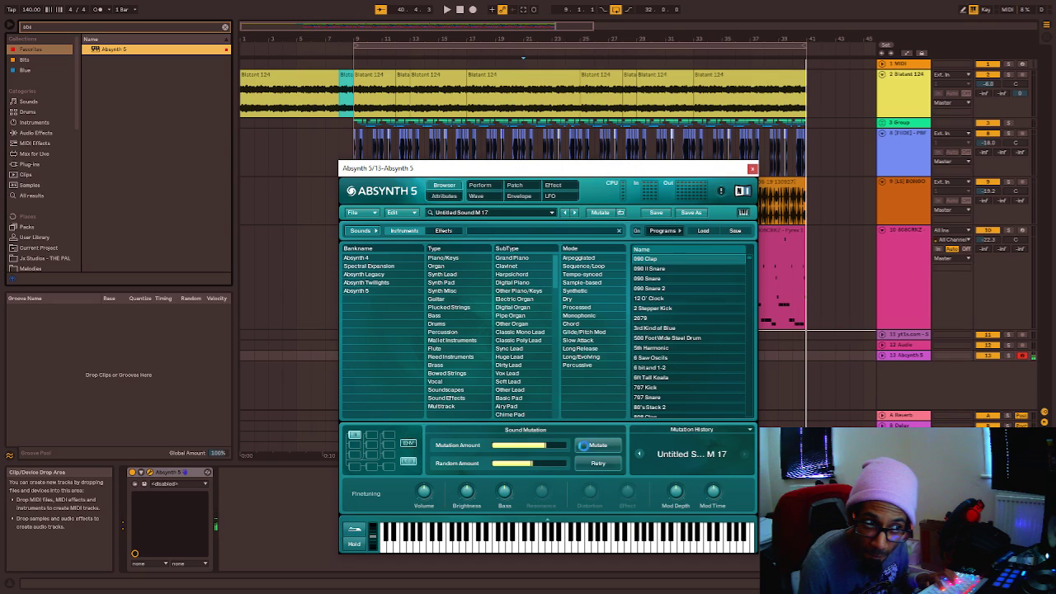
left_click(594, 443)
left_click(594, 444)
left_click(597, 447)
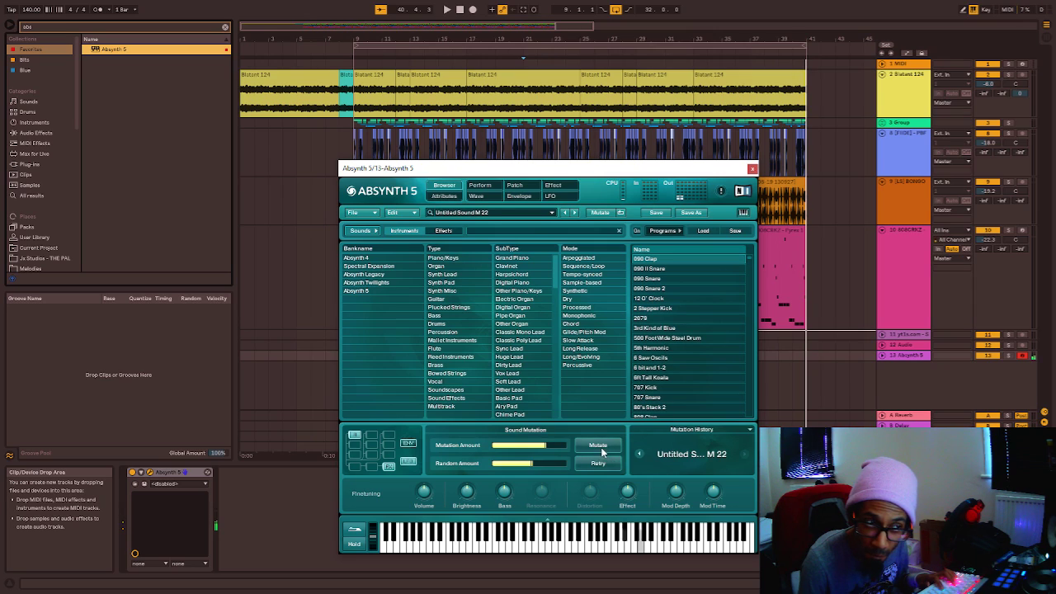
Play the beat from bar 21 and audition the mutated Absynth 5 sound with notes over it.
key("space")
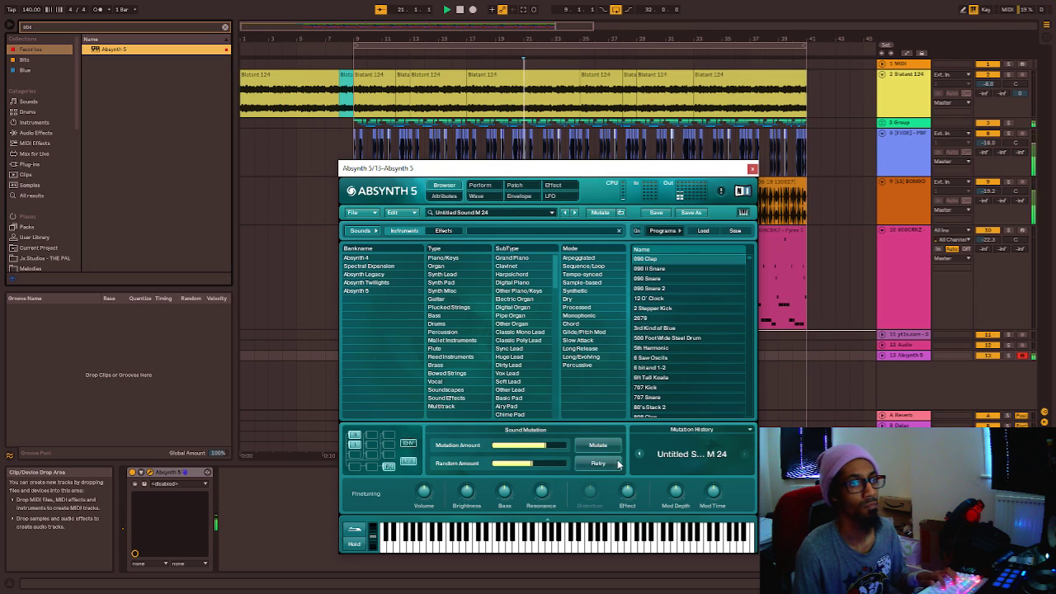
key("x")
key("h")
key("l")
key("h")
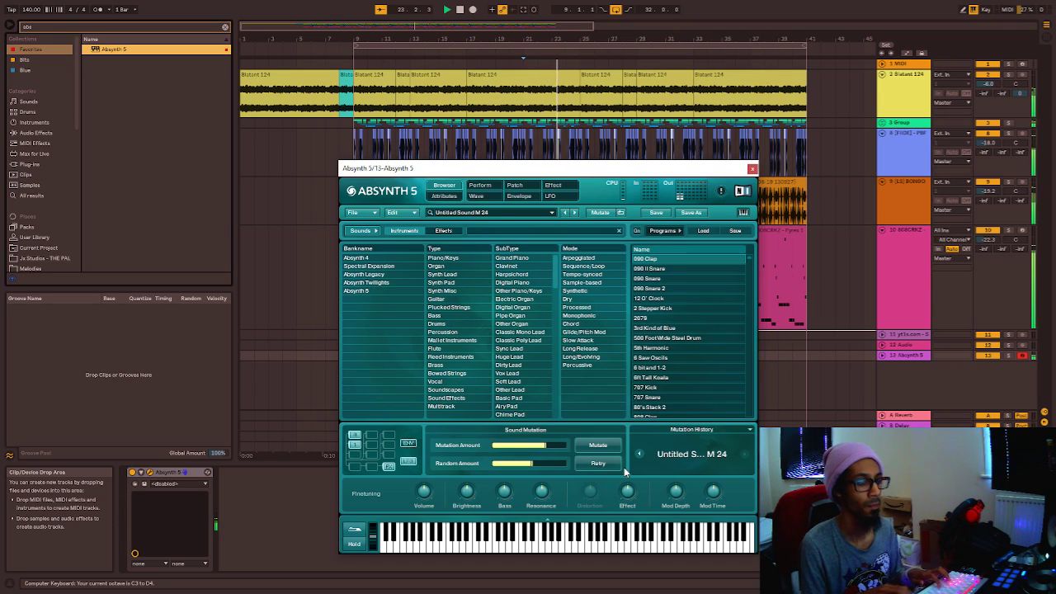
Audition the Absynth 5 sound in different keyboard octaves over the beat and close the plug-in window.
key("z")
key("x")
key("x")
key("x")
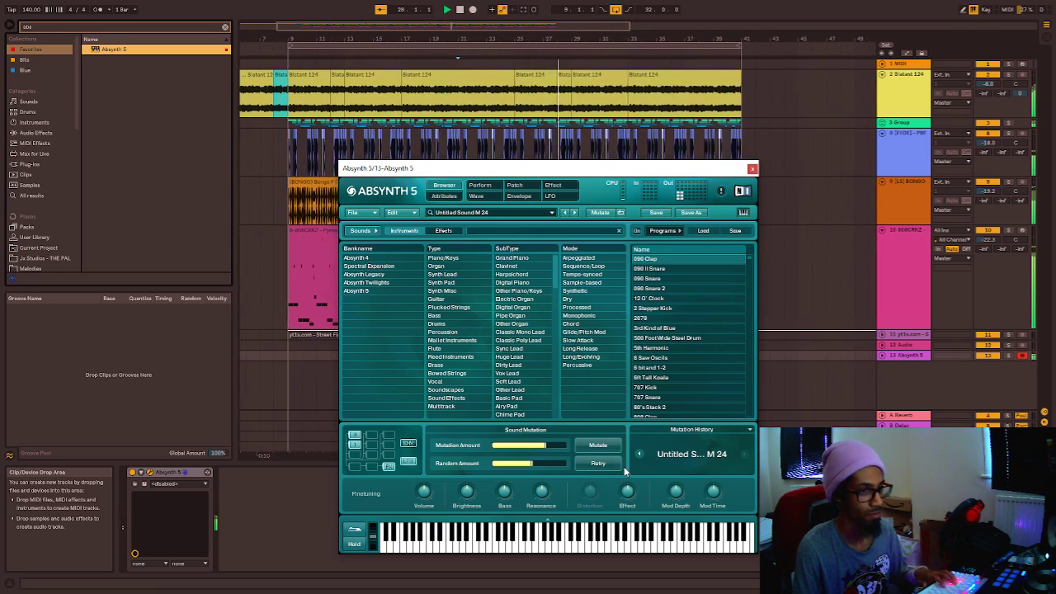
key("z")
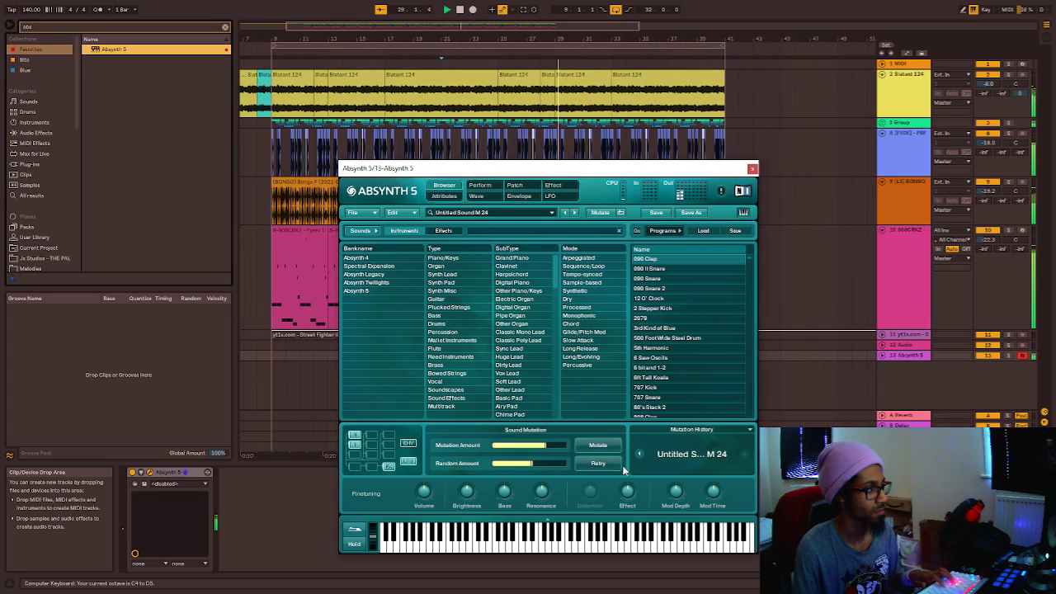
left_click(753, 169)
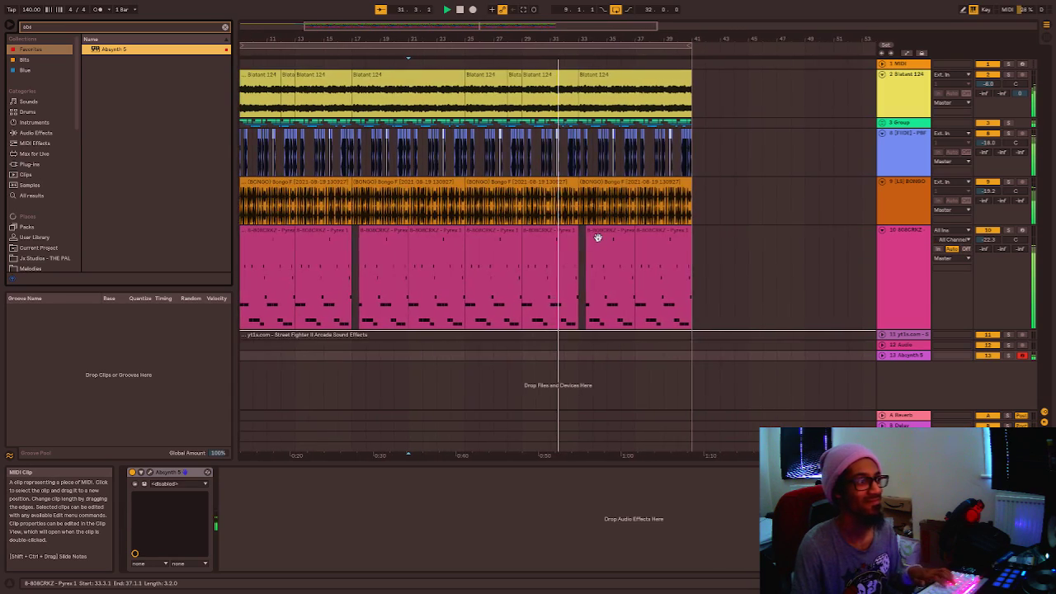
Record a short Absynth 5 phrase into the arrangement around bar 37 and unfold its track.
left_click(473, 10)
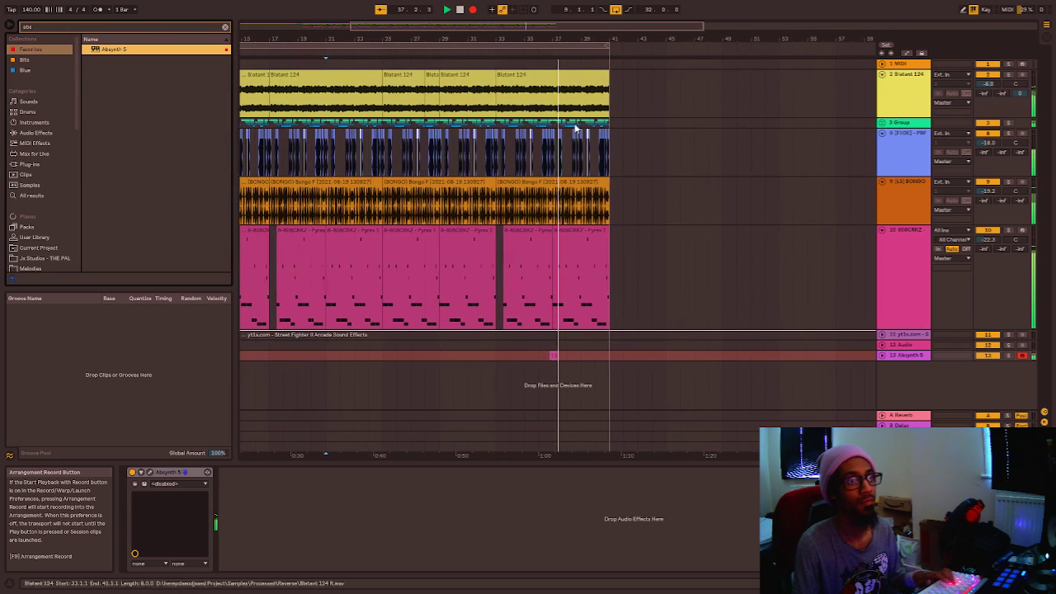
left_click(882, 356)
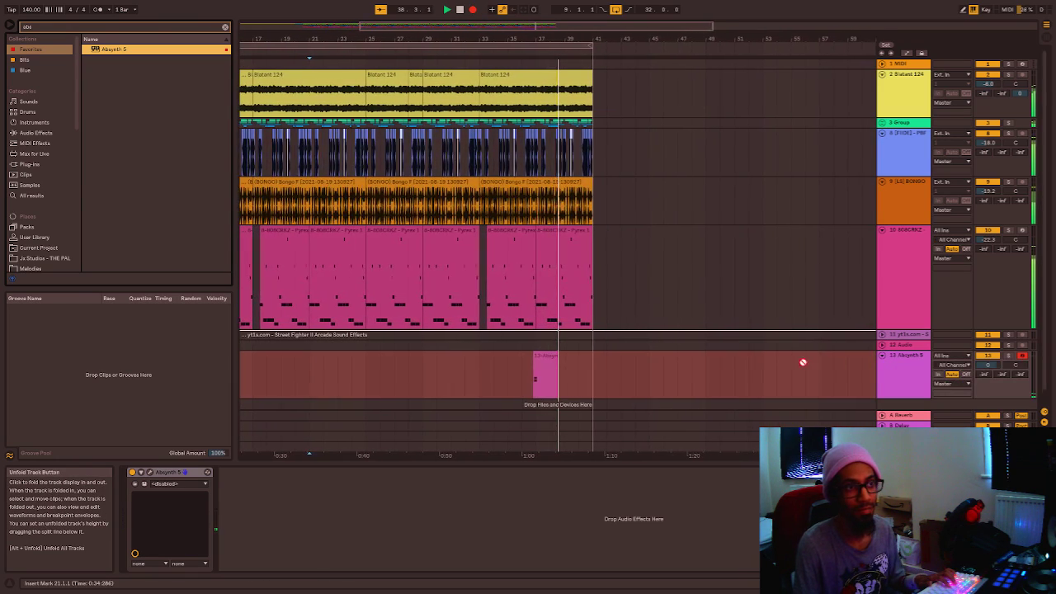
key("space")
Play back the recorded Absynth 5 clip and lower the track's volume to about -9 dB.
left_click(561, 371)
left_click(559, 371)
key("space")
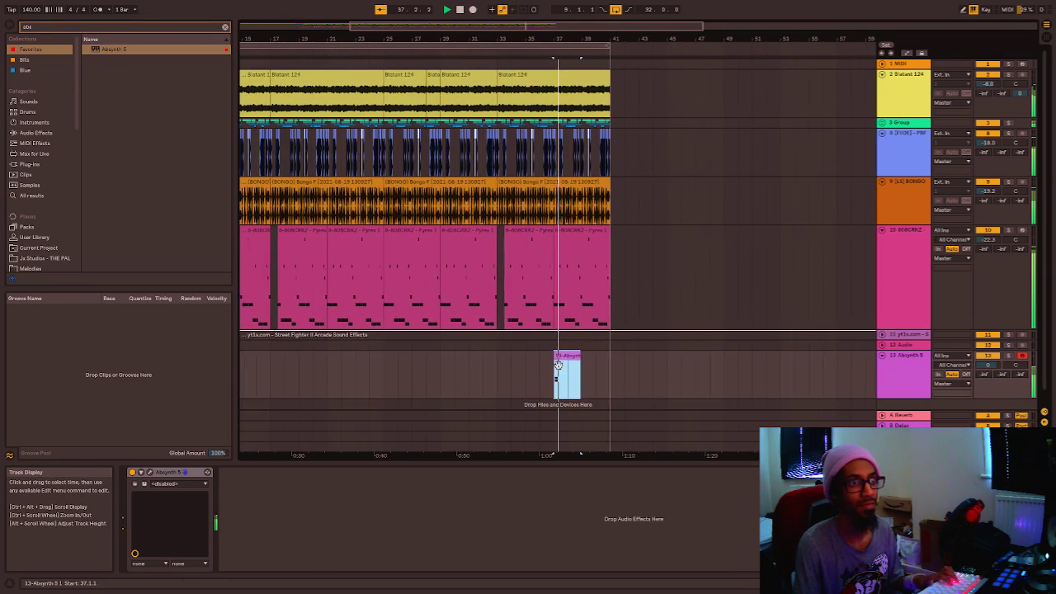
scroll(560, 367, "up", 4)
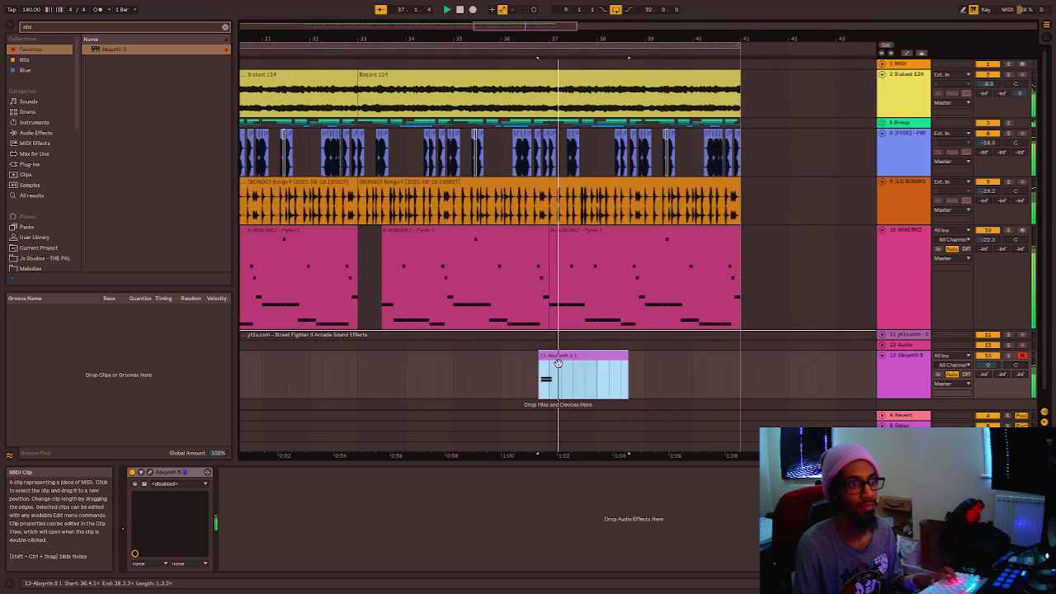
key("space")
key("space")
mouse_move(987, 365)
left_mouse_down()
mouse_move(988, 381)
mouse_move(988, 371)
left_mouse_up()
key("space")
key("space")
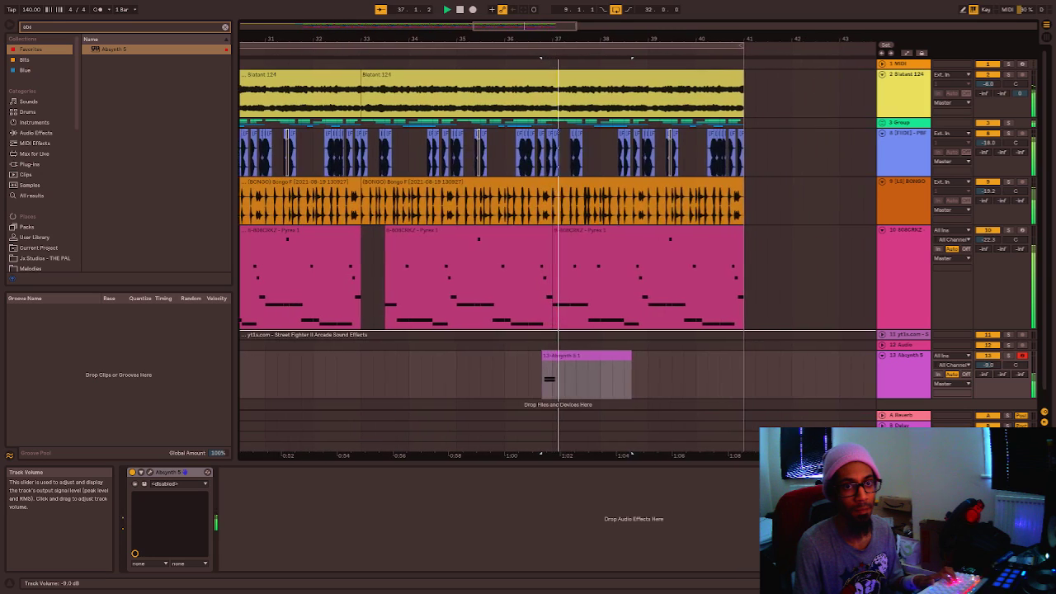
Extend the Absynth 5 clip to span bars 33 to 41 and copy it to bar 17.
left_click(575, 362)
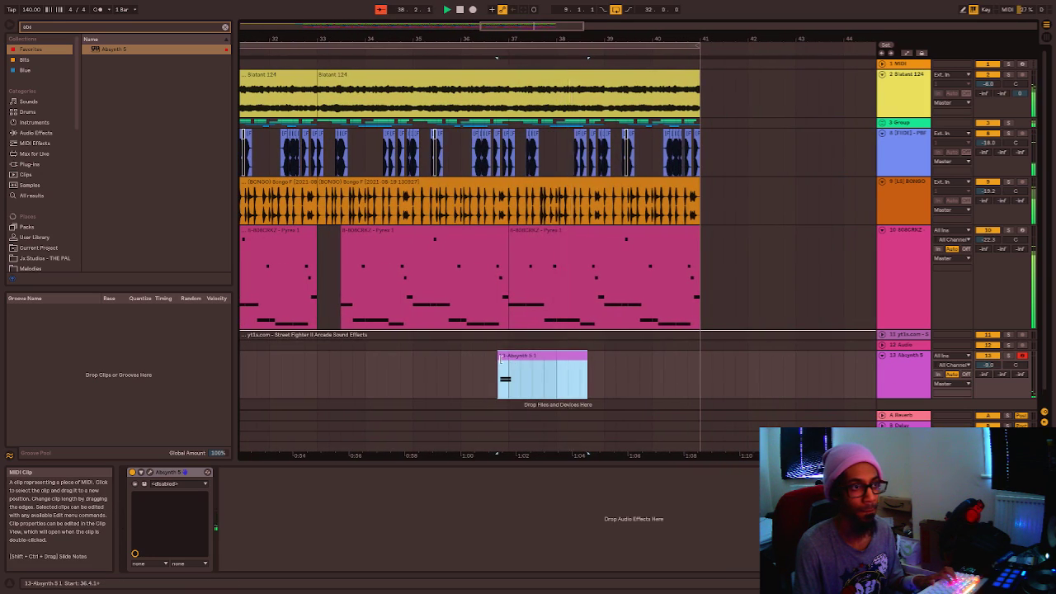
left_click_drag(501, 356, 465, 357)
left_click_drag(586, 357, 700, 358)
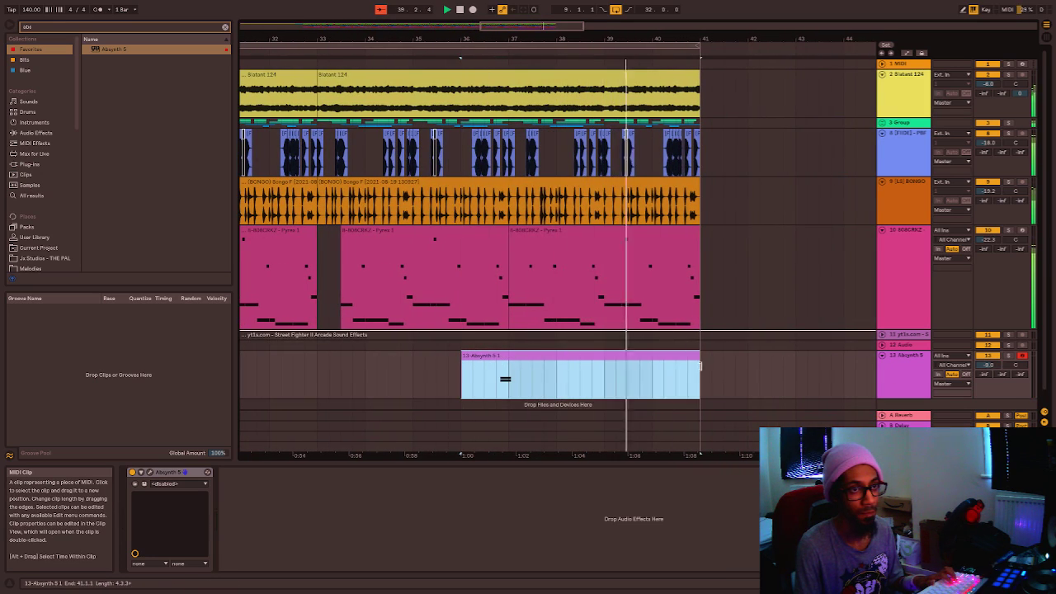
scroll(631, 360, "down", 3)
mouse_move(555, 360)
left_mouse_down()
mouse_move(352, 354)
mouse_move(380, 358)
left_mouse_up()
scroll(519, 357, "down", 3)
scroll(416, 359, "down", 1)
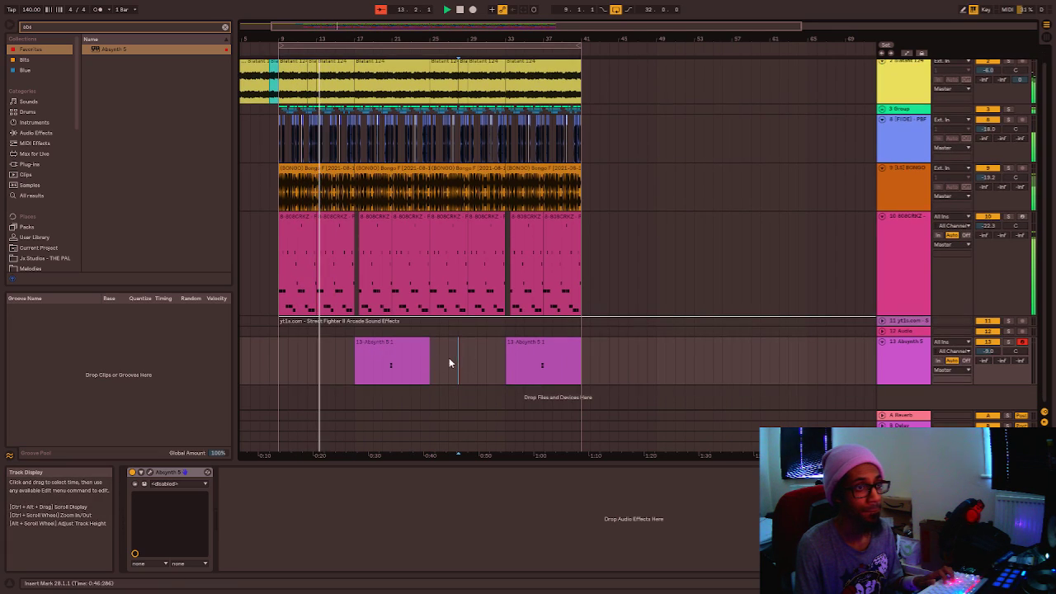
Clear the browser search and set the Absynth 5 track's third send to about -37 dB.
left_click(881, 340)
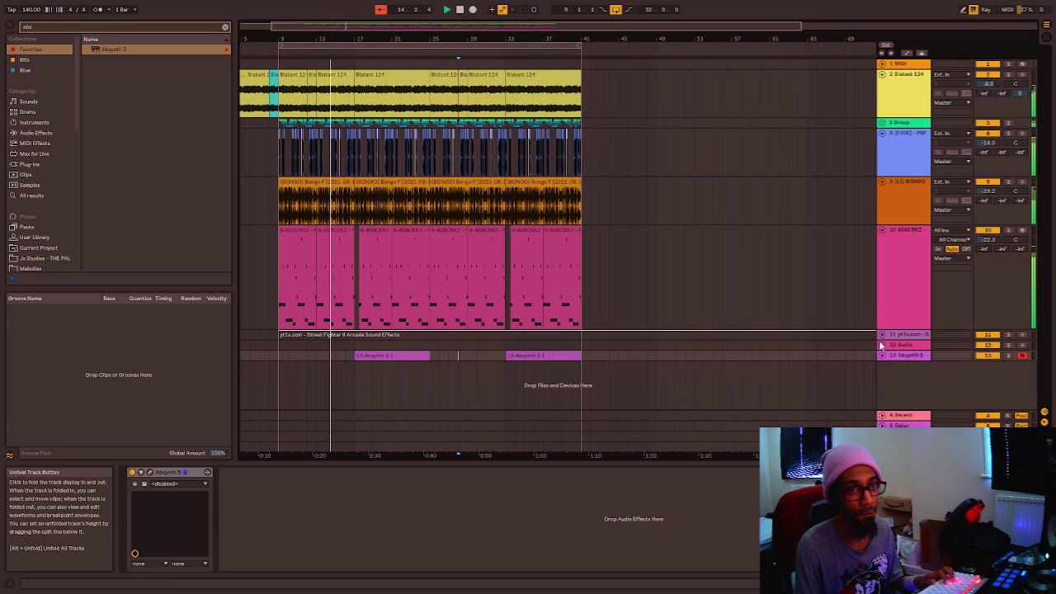
left_click(900, 344)
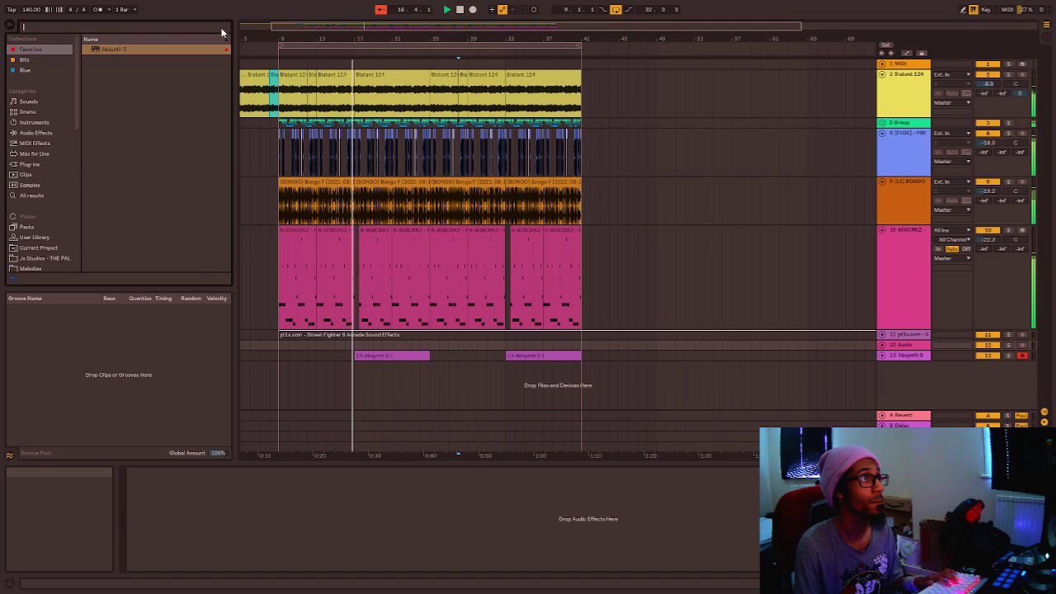
left_click(226, 28)
left_click(881, 354)
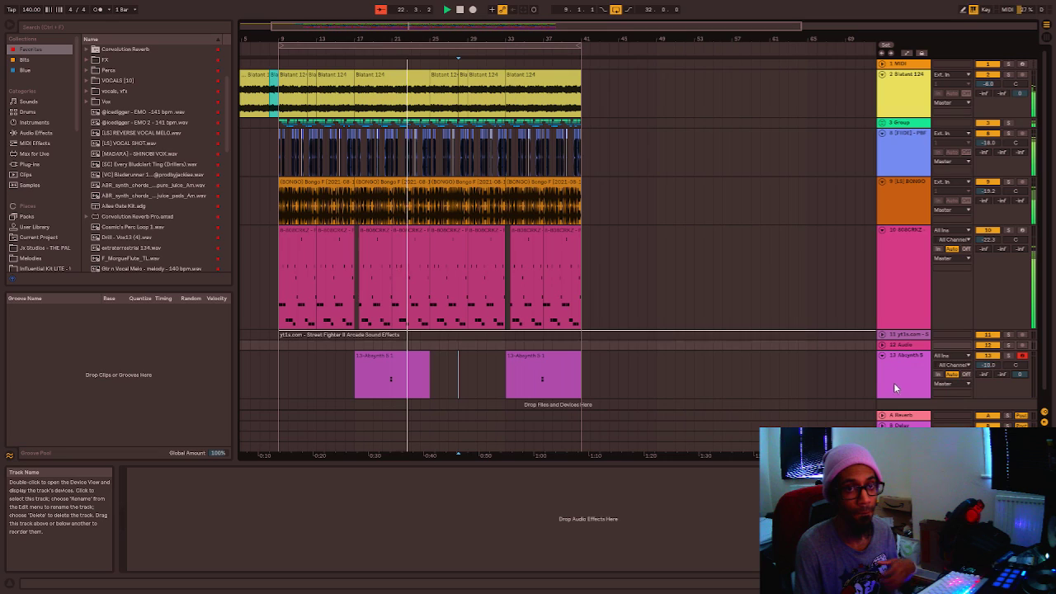
left_click_drag(1021, 374, 1021, 363)
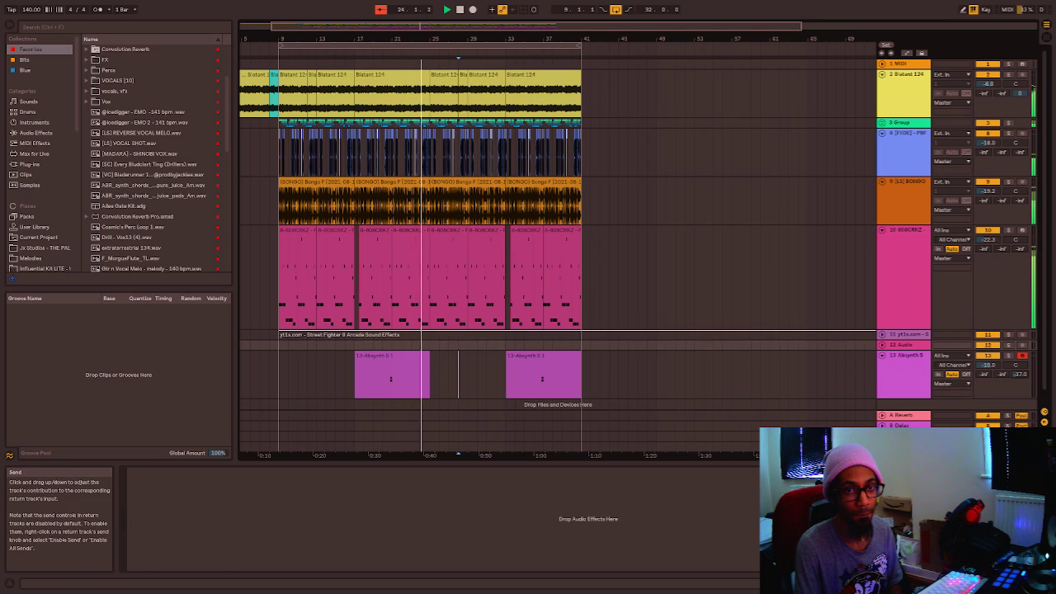
Fold the Absynth 5, 808, bongo and kick tracks in the arrangement.
left_click(884, 354)
left_click(638, 300)
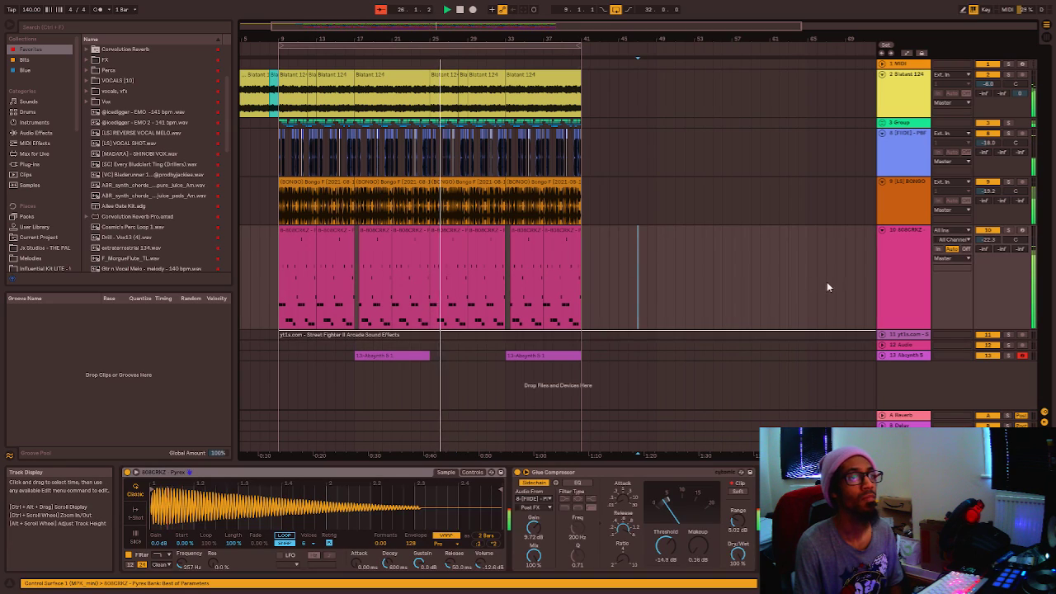
left_click(882, 230)
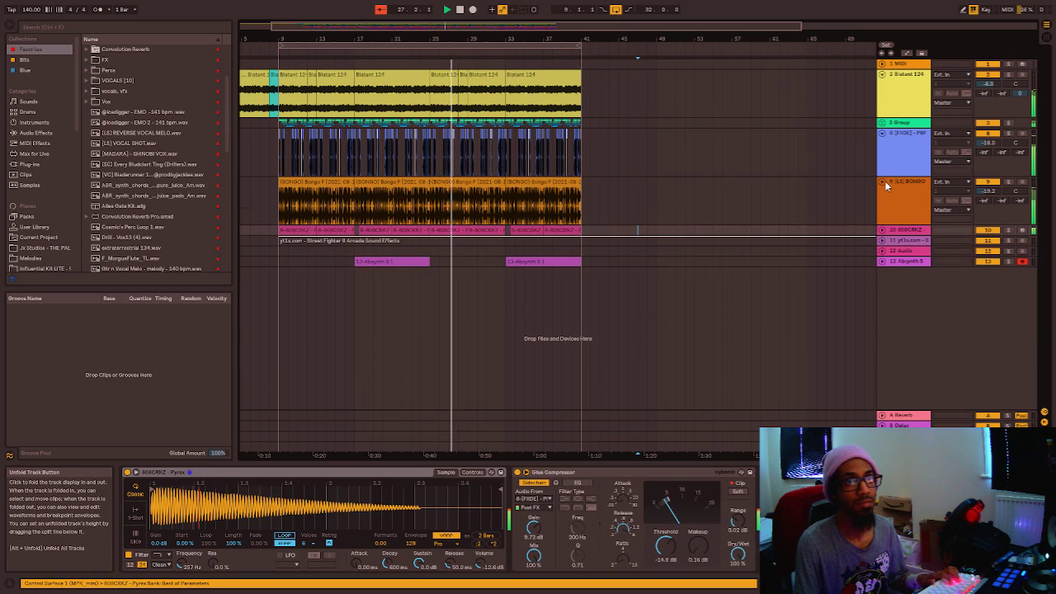
left_click(881, 133)
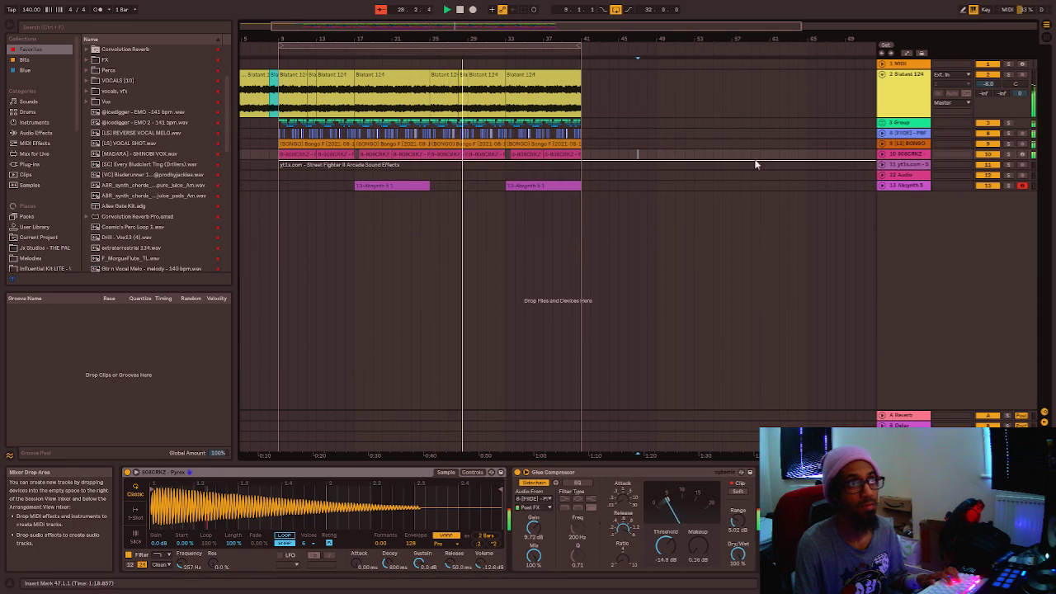
left_click_drag(321, 38, 322, 18)
left_click(302, 75)
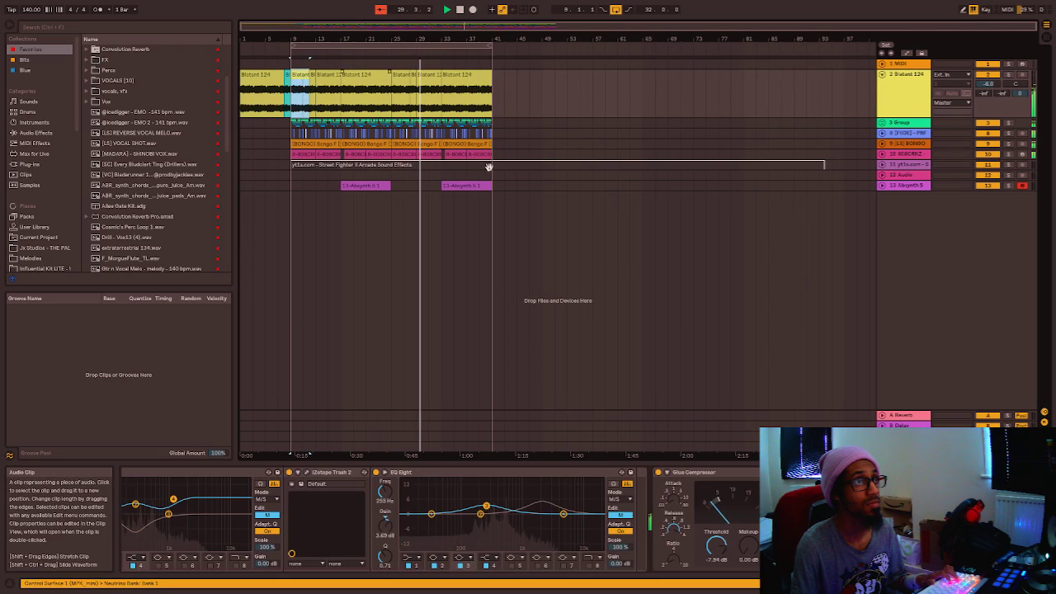
left_click(469, 155)
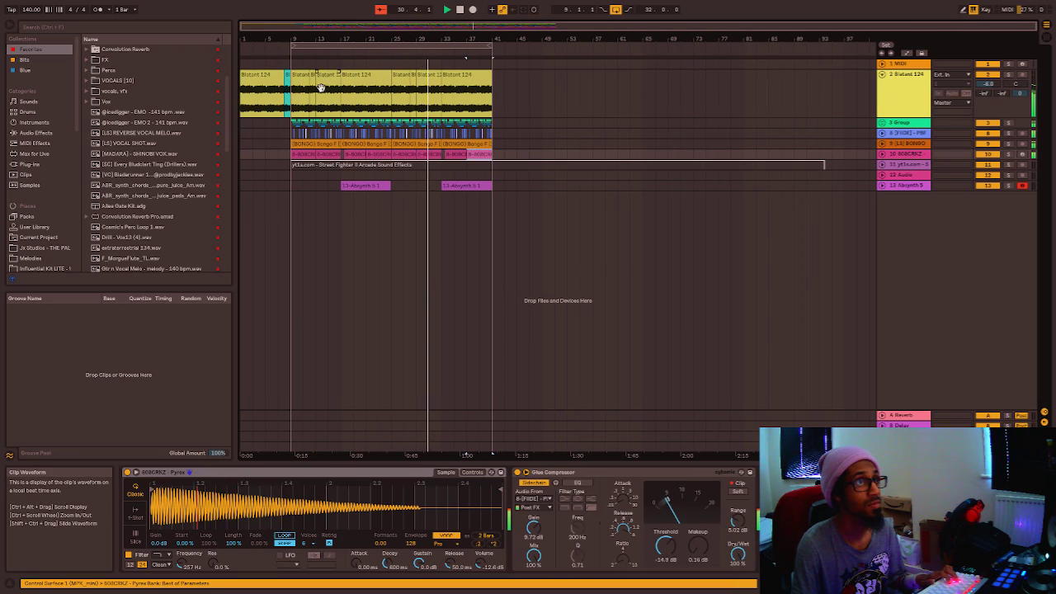
left_click(301, 74)
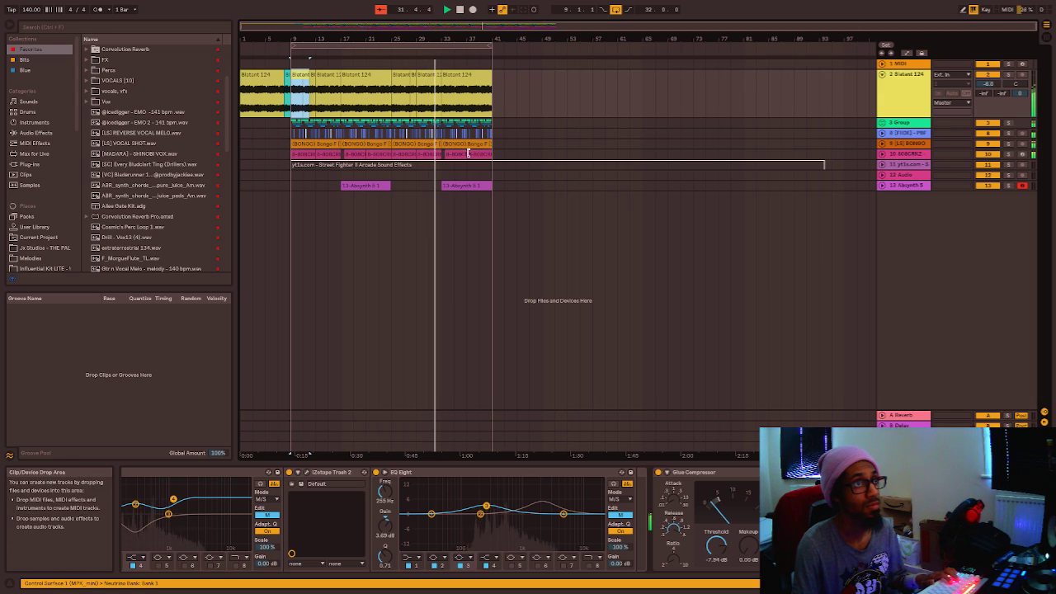
left_click(492, 154, "shift")
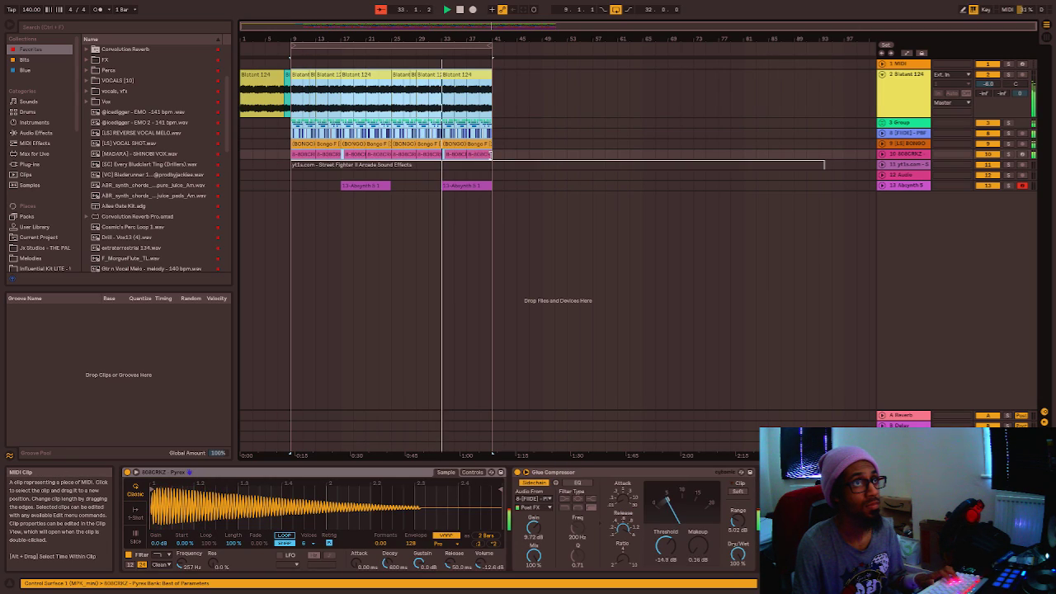
Play the beat from the 808 clip at bar 9 and unfold the 808 track.
left_click(312, 154)
key("space")
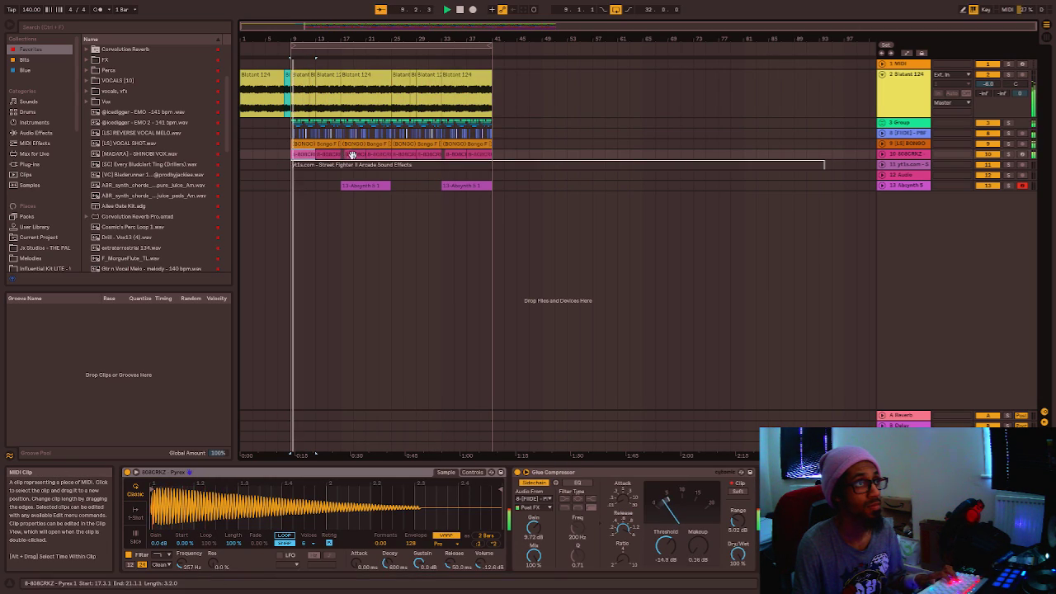
left_click(883, 155)
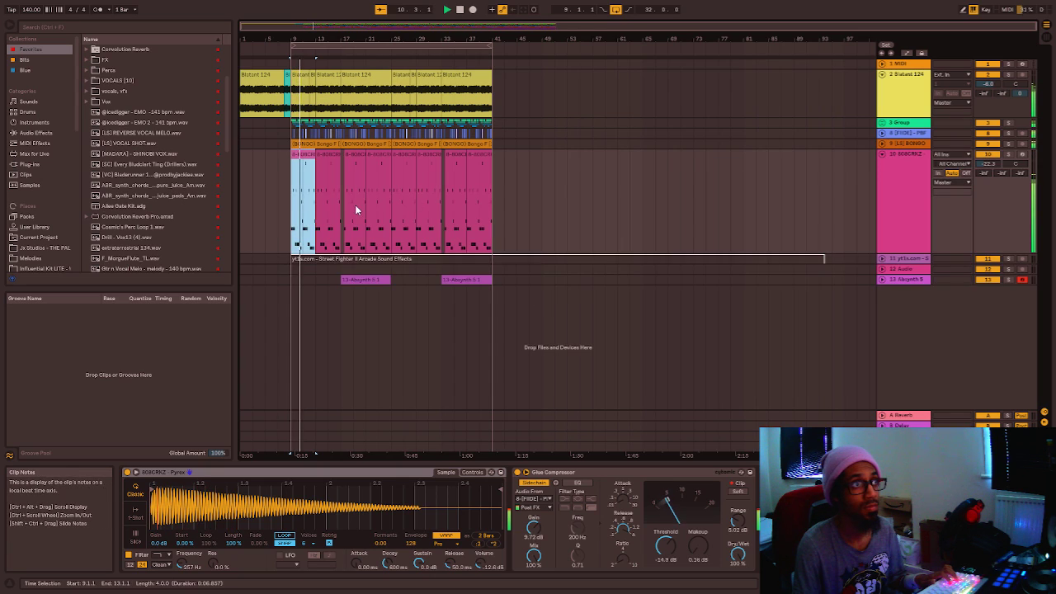
Open the 808 clip spanning bars 13 to 17 in the MIDI note editor.
key("plus")
key("plus")
key("plus")
key("plus")
key("minus")
key("minus")
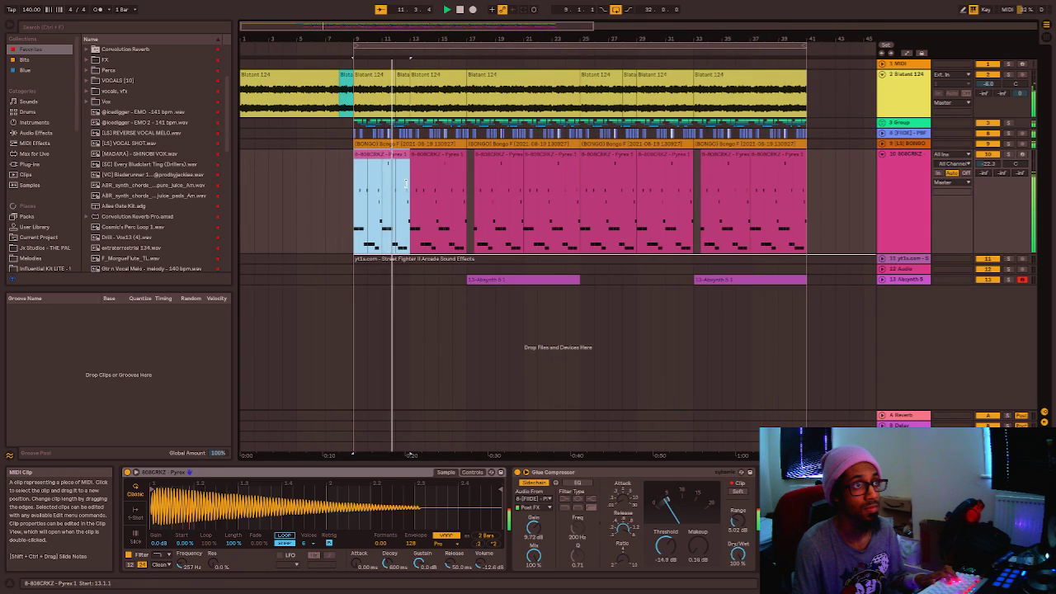
key("plus")
key("plus")
key("plus")
key("plus")
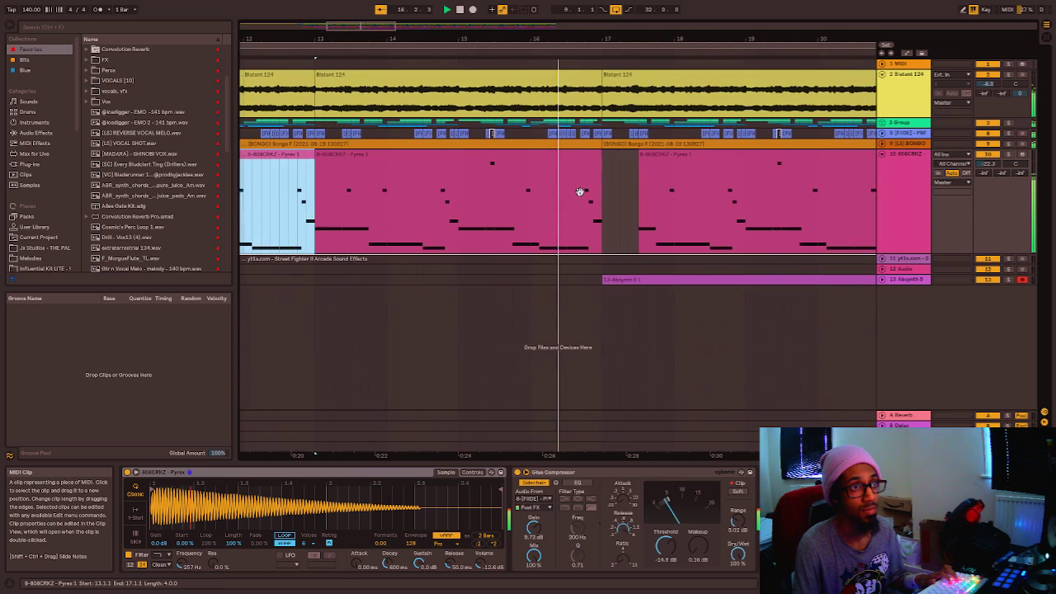
double_click(504, 167)
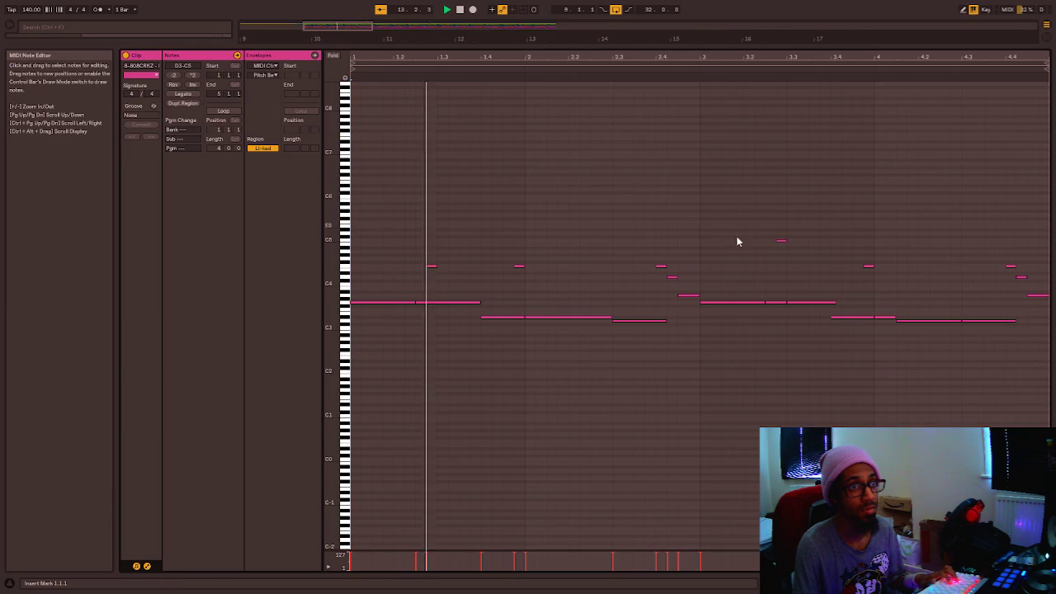
In the 808 clip's third bar, shorten the two G3 notes around the C5 note and lengthen the C5 note to beat 3.3.2.
left_click(783, 303)
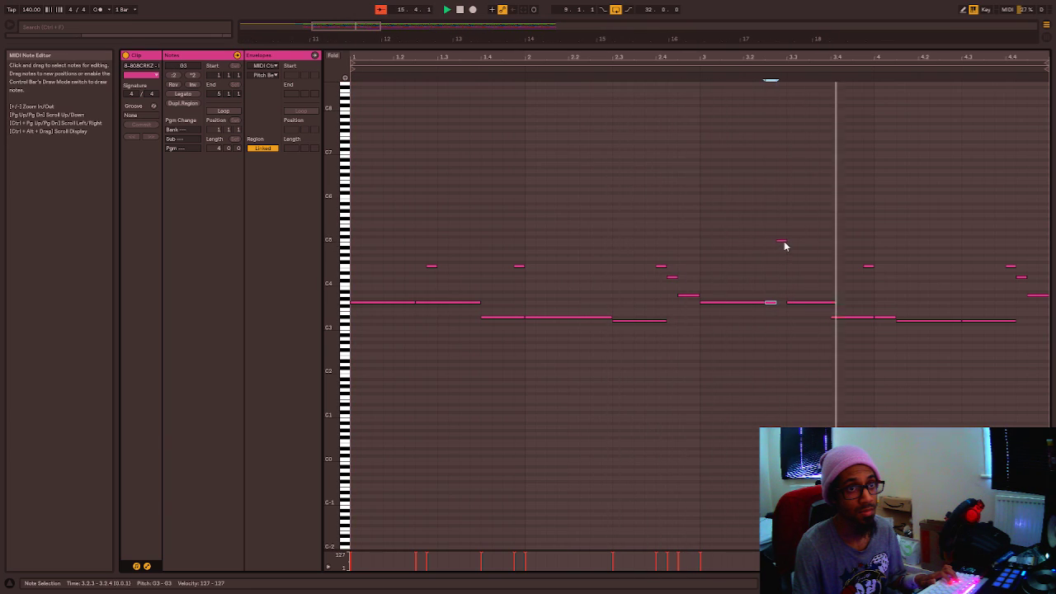
key("space")
key("space")
left_click_drag(786, 241, 799, 241)
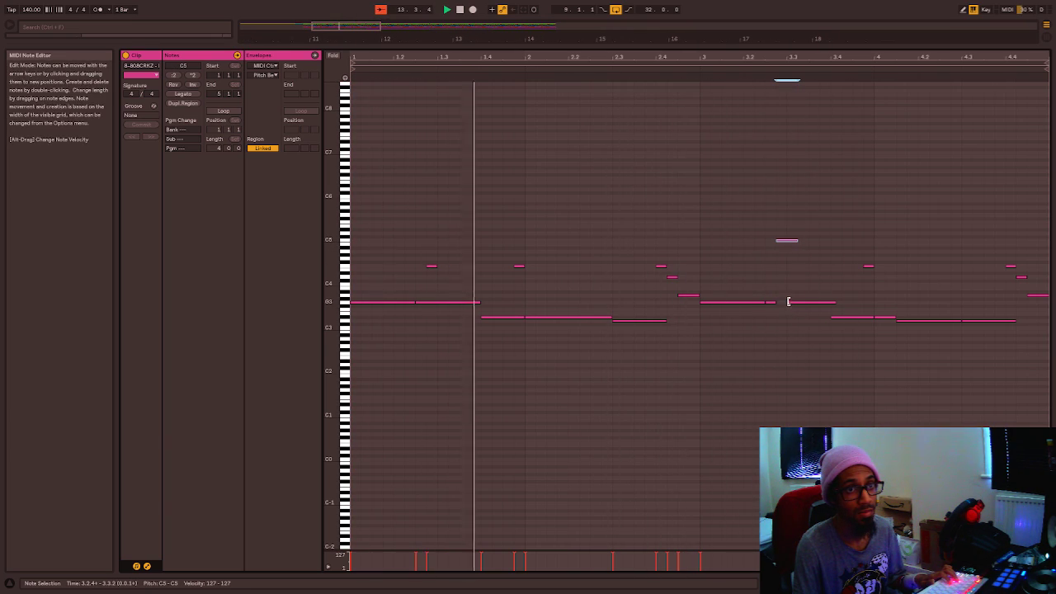
left_click_drag(788, 302, 807, 303)
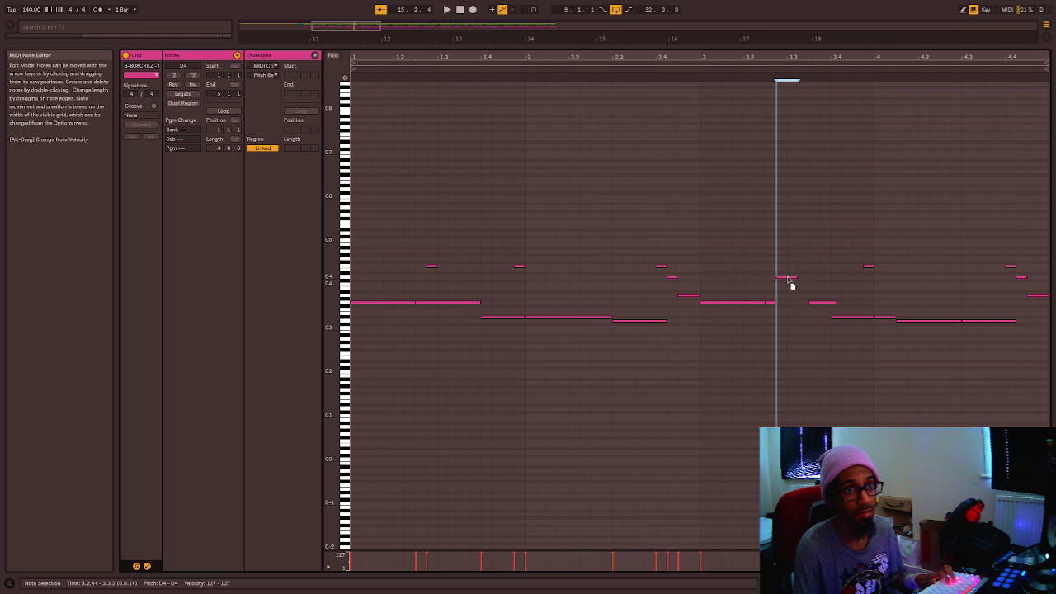
Move the lengthened note to A3 at 3.2.3, copy it to D4 at 3.3.1 and extend the copy slightly.
left_click_drag(788, 288, 789, 296)
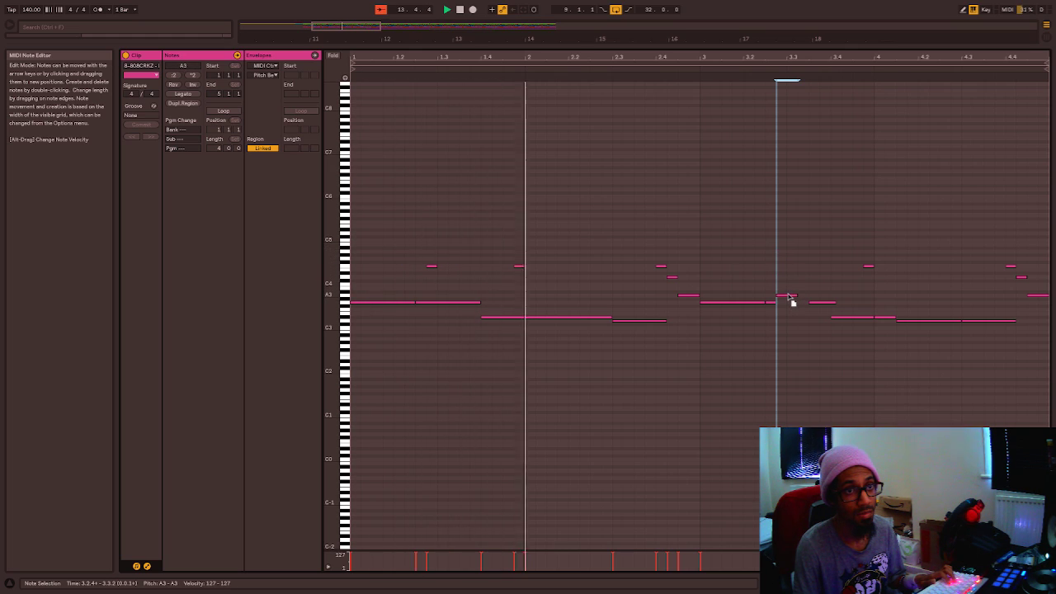
key("Left")
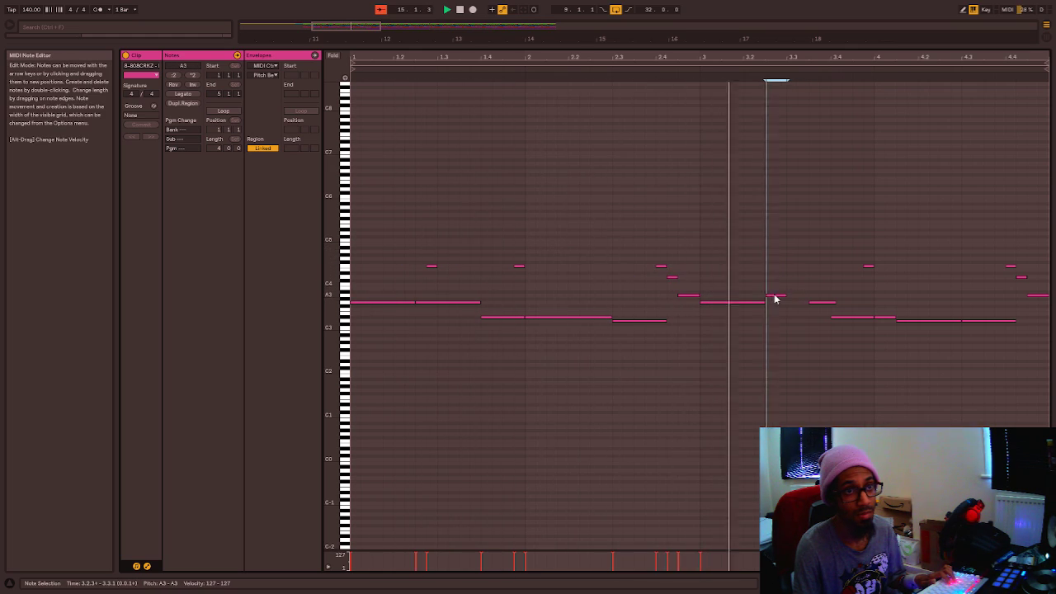
left_click_drag(783, 304, 791, 280)
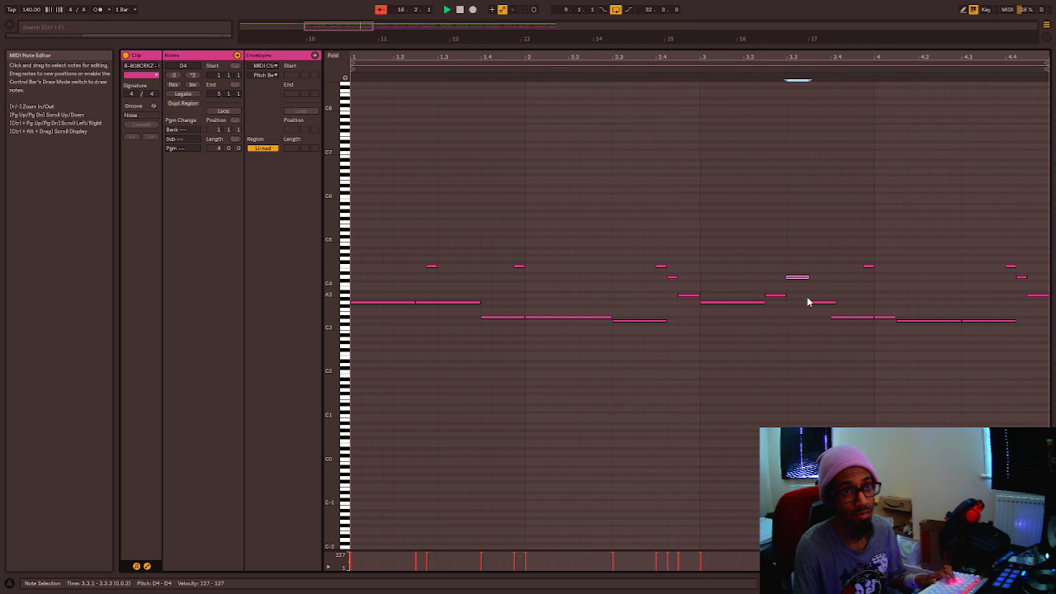
left_click_drag(809, 278, 815, 279)
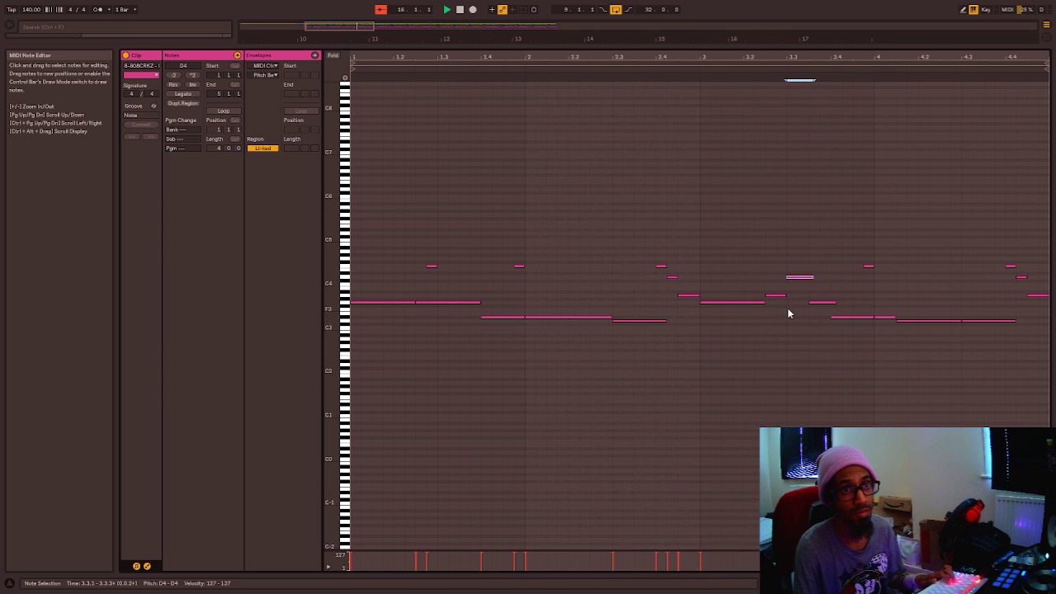
left_click(785, 295)
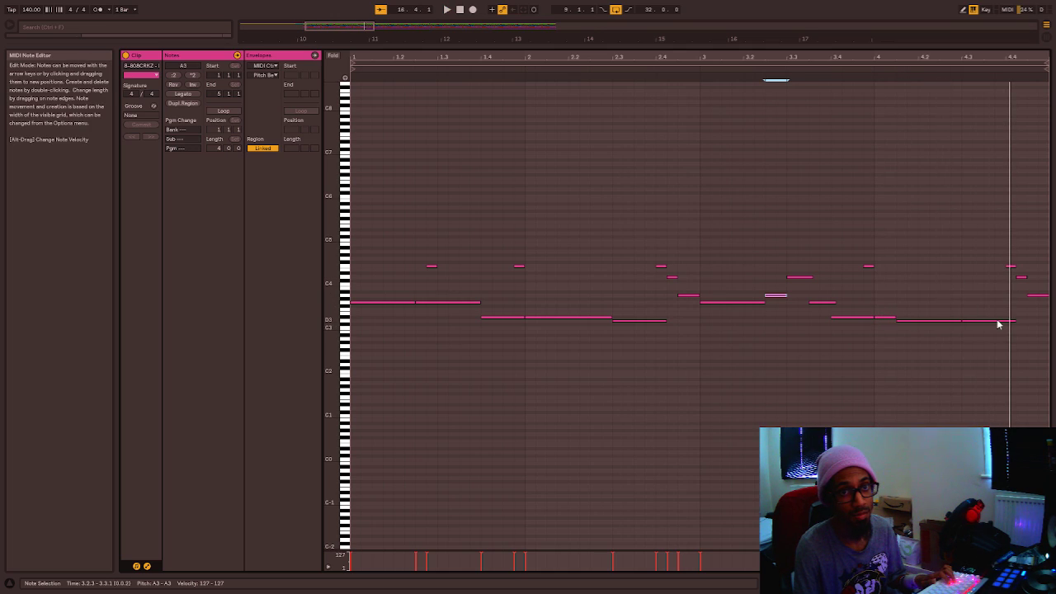
Trim the last D3 note in the 808 clip's fourth bar to end at about 4.4.1, and return to the device view.
key("space")
mouse_move(1007, 321)
left_mouse_down()
mouse_move(1026, 321)
mouse_move(1012, 320)
left_mouse_up()
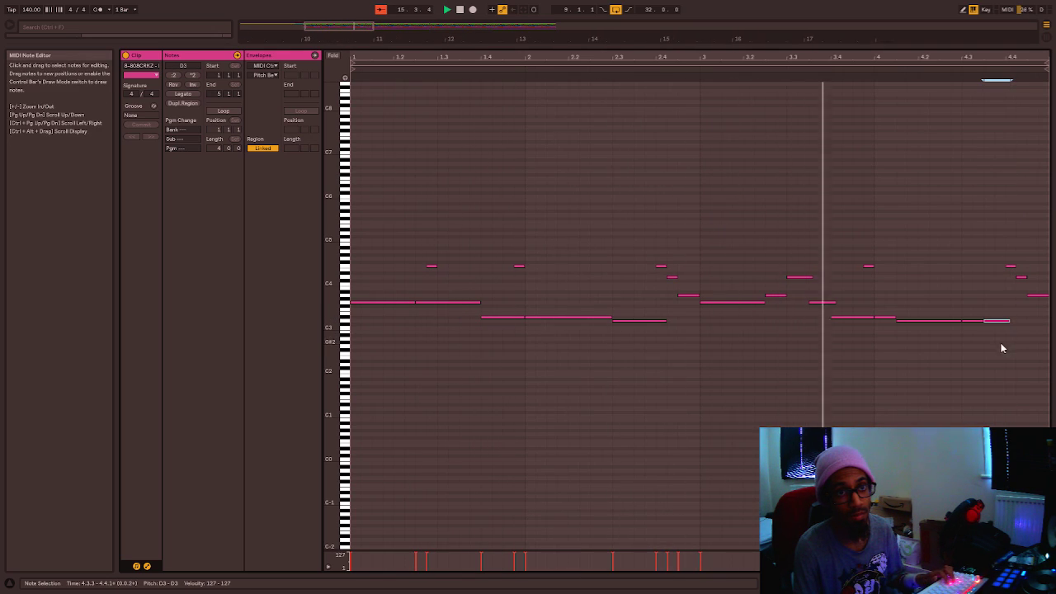
left_click_drag(969, 312, 1005, 329)
key("space")
left_click(1006, 341)
key("shift+Tab")
Recolour the 808 clip spanning bars 13 to 17 yellow.
right_click(595, 189)
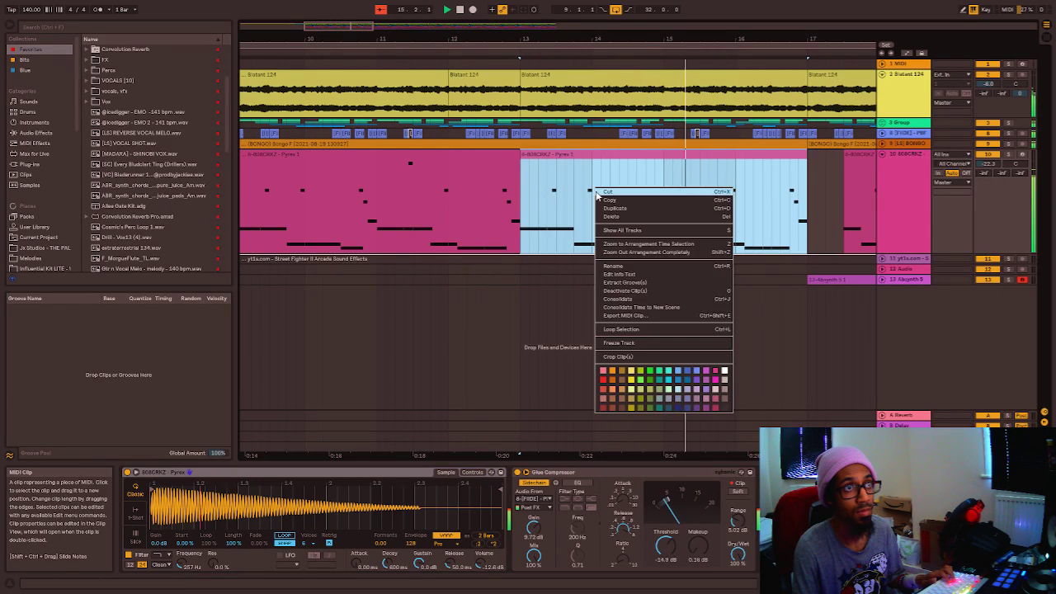
left_click(762, 221)
scroll(739, 192, "down", 3)
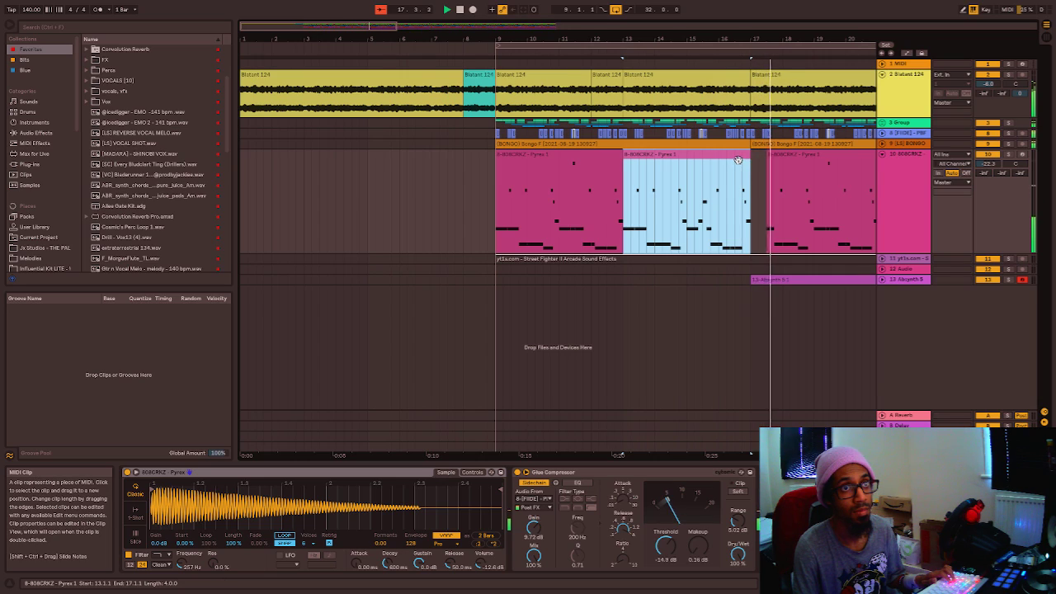
right_click(751, 180)
left_click(774, 353)
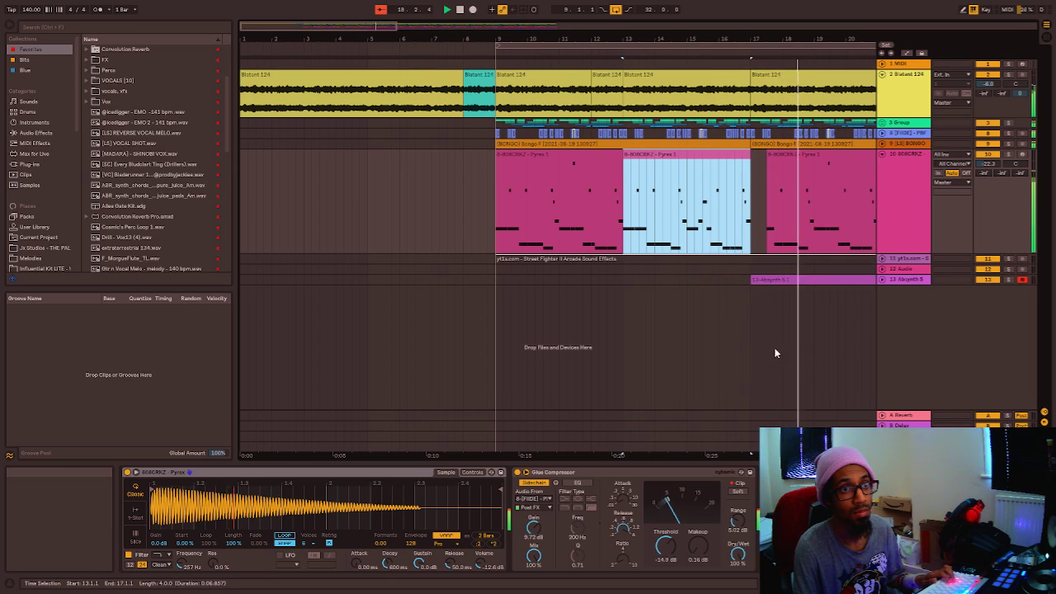
right_click(683, 154)
left_click(721, 348)
Copy the yellow 808 clip over the 808 clips starting at bars 21, 29 and 37, and save the set.
scroll(659, 194, "down", 5)
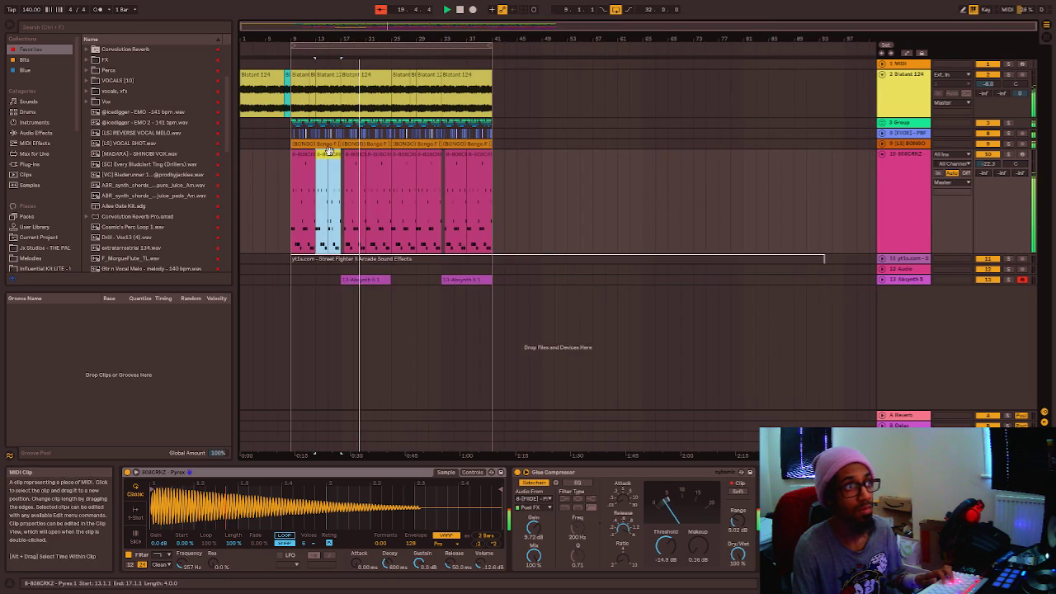
left_click(377, 196)
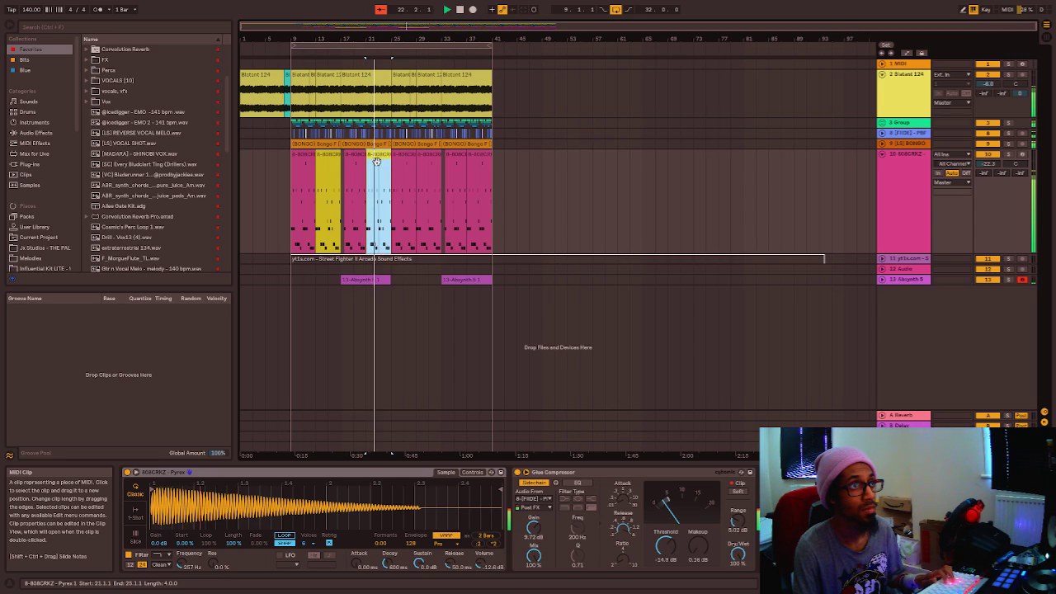
scroll(318, 176, "up", 2)
left_click_drag(404, 159, 561, 177)
left_click(259, 200)
left_click(269, 199)
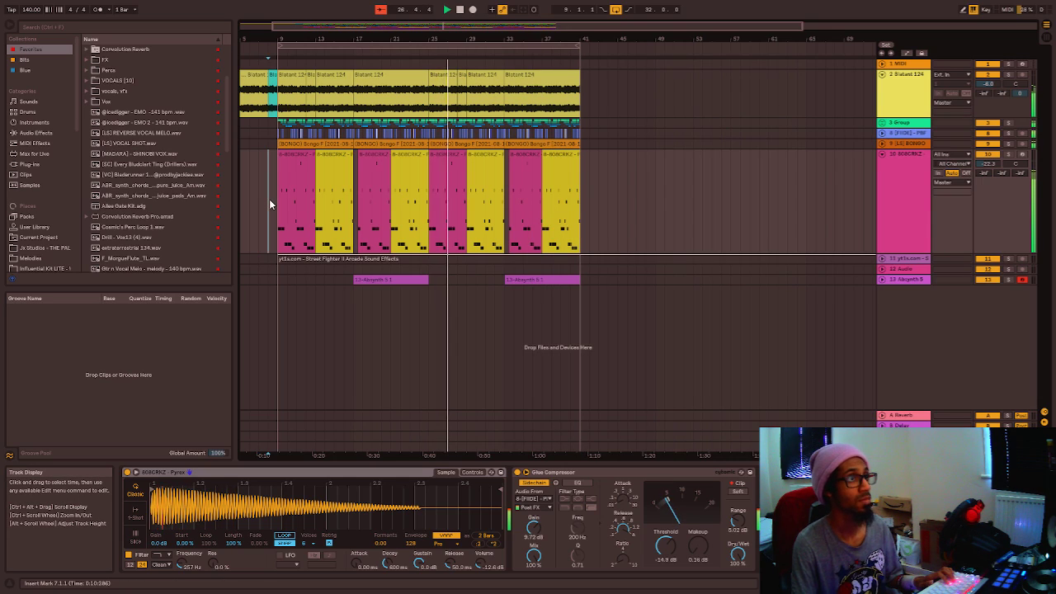
key("ctrl+s")
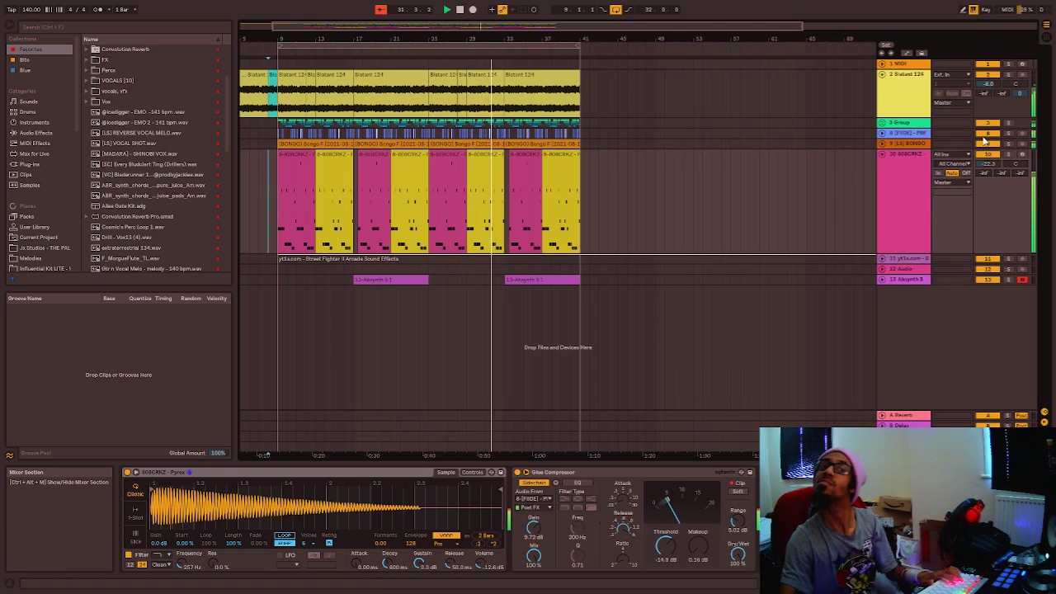
Unfold the bongo track and set its volume to -21.0 dB.
left_click(909, 142)
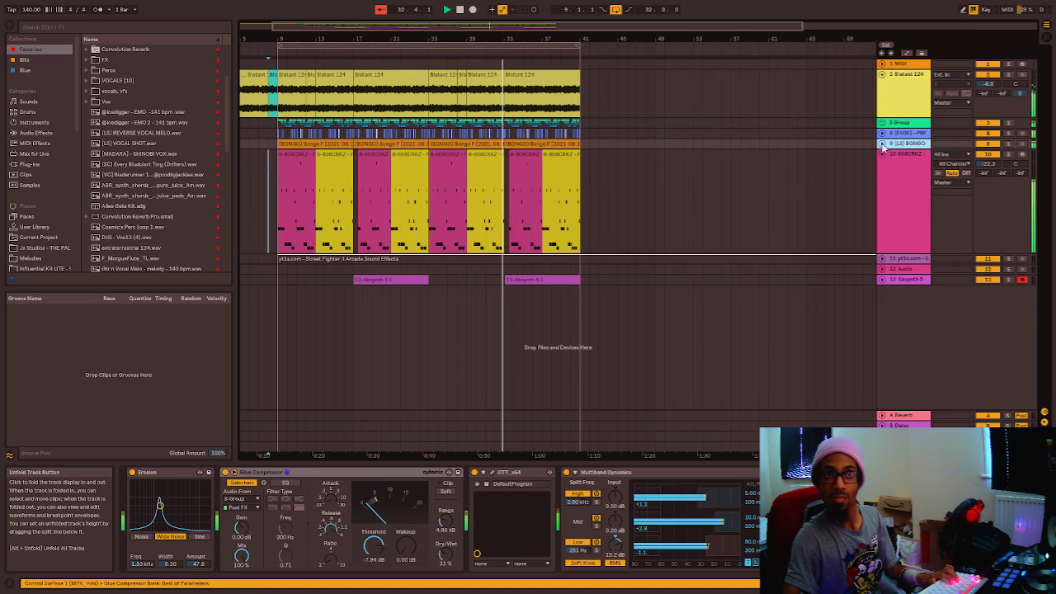
left_click(882, 144)
left_click_drag(988, 153, 989, 143)
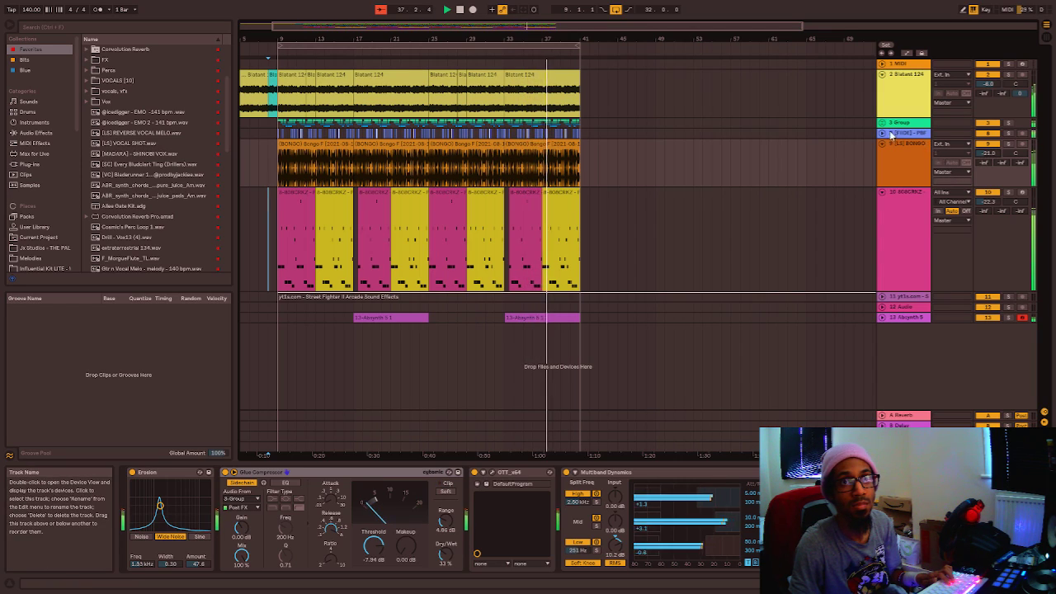
Unfold the Absynth 5 track and play the beat around bar 37, inside its last clip.
left_click(882, 318)
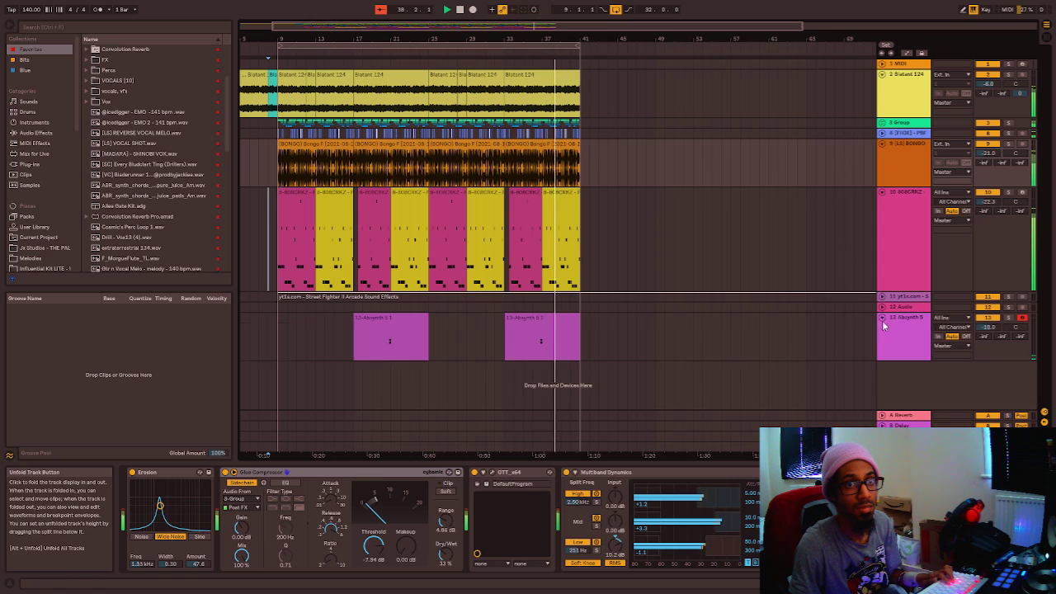
left_click(542, 338)
scroll(538, 352, "up", 3)
scroll(538, 352, "up", 2)
left_click(538, 351)
key("space")
key("space")
double_click(556, 318)
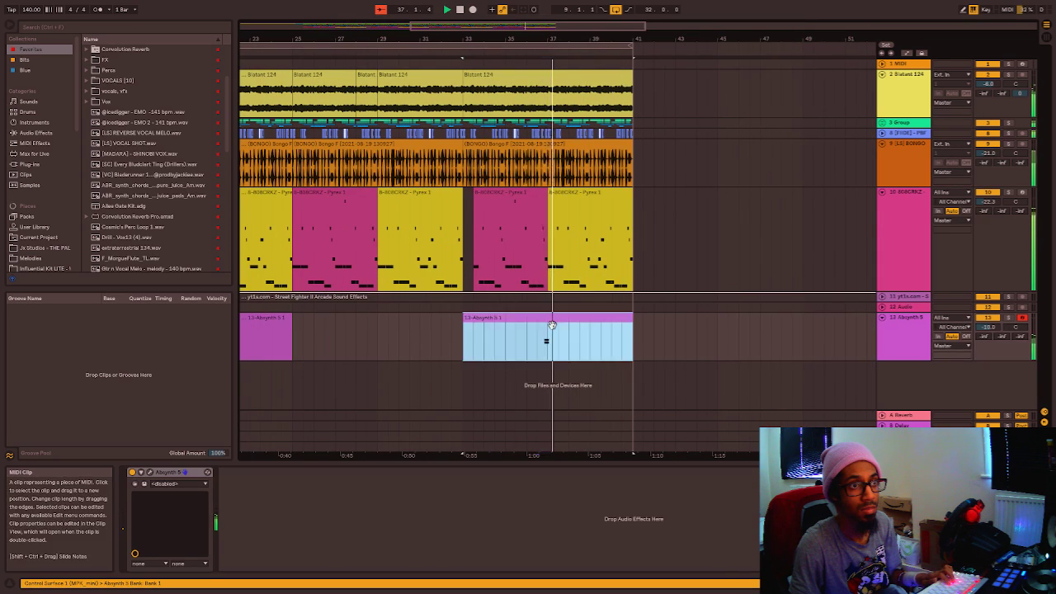
Open Absynth 5's envelope editor and lengthen the attack of the Oscil A Amp envelope by moving its first two upper breakpoints.
left_click(1006, 583)
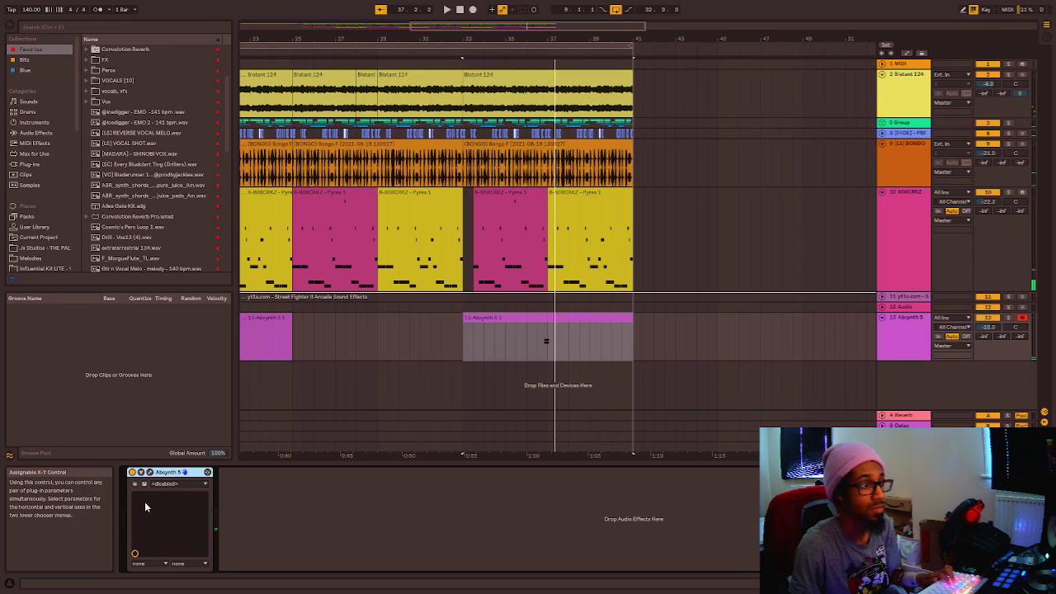
left_click(142, 473)
left_click(514, 184)
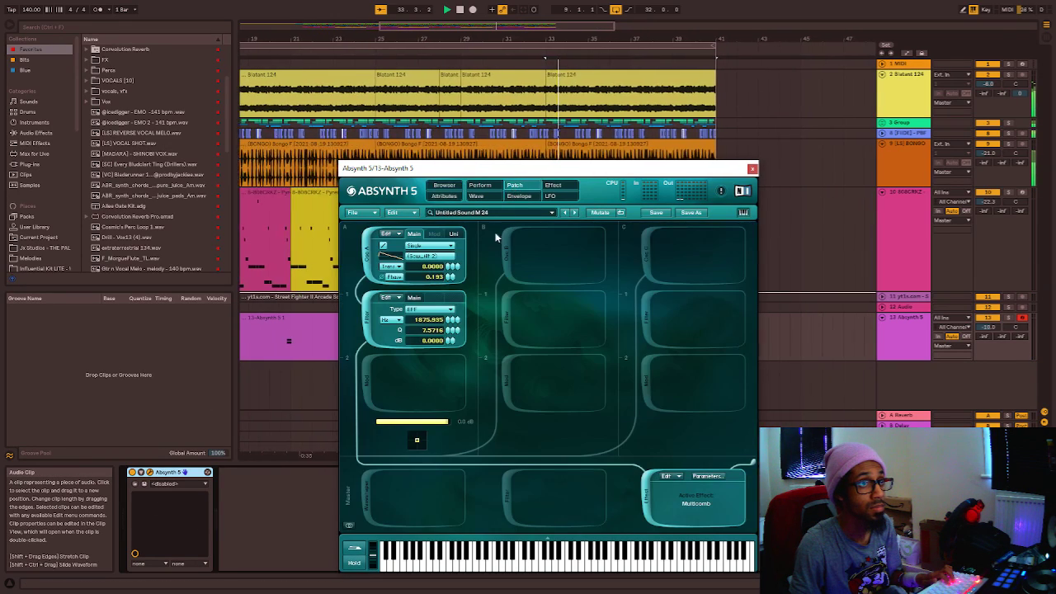
left_click(518, 196)
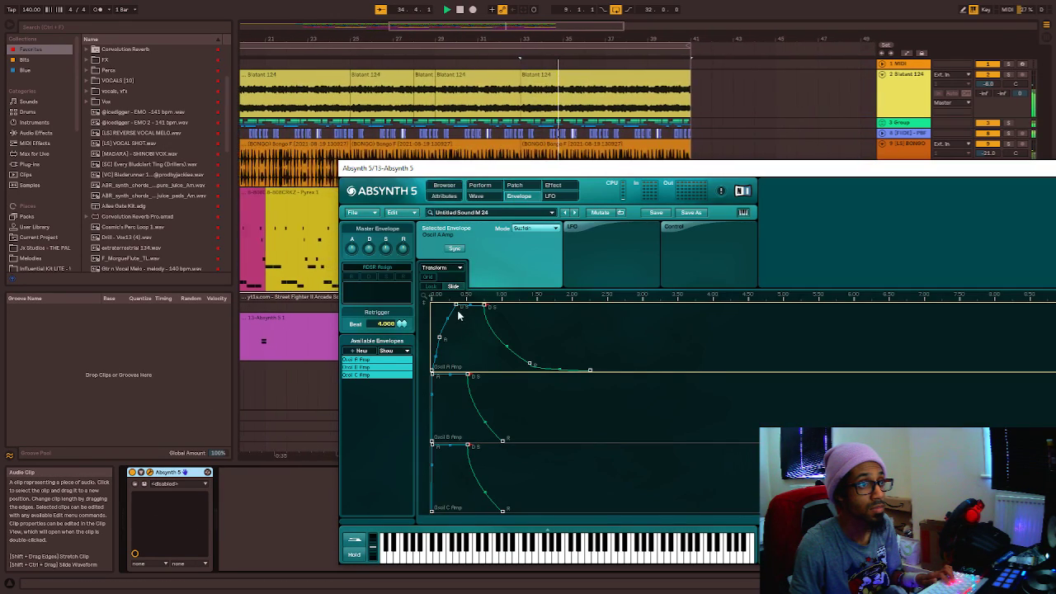
key("space")
left_click_drag(456, 306, 481, 305)
key("space")
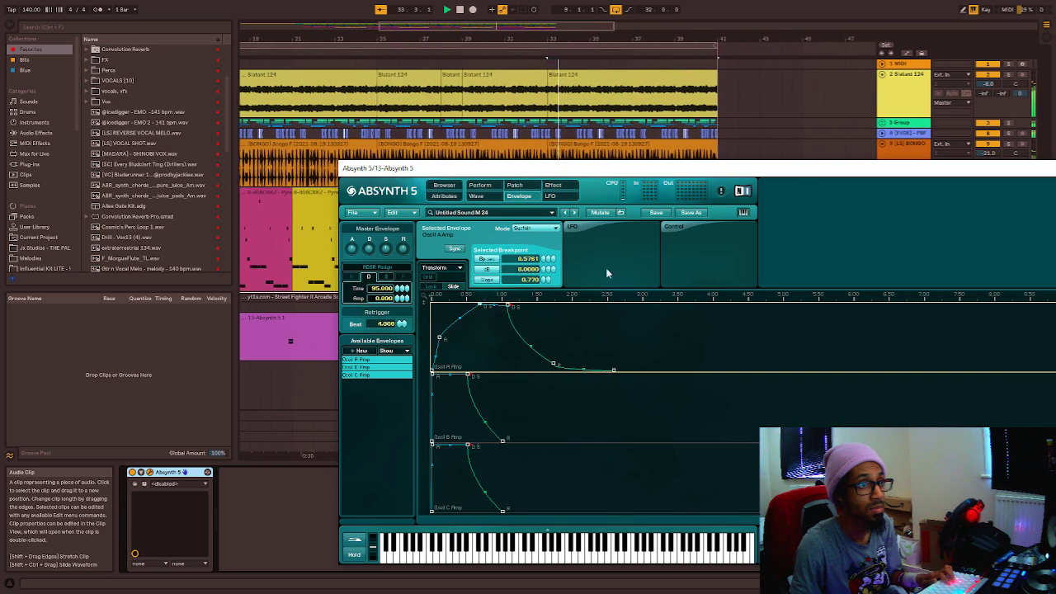
left_click_drag(439, 337, 463, 306)
Delete the Absynth 5 track together with its clips.
left_click_drag(899, 168, 840, 394)
left_click(576, 347)
left_click(576, 346)
scroll(575, 347, "up", 2)
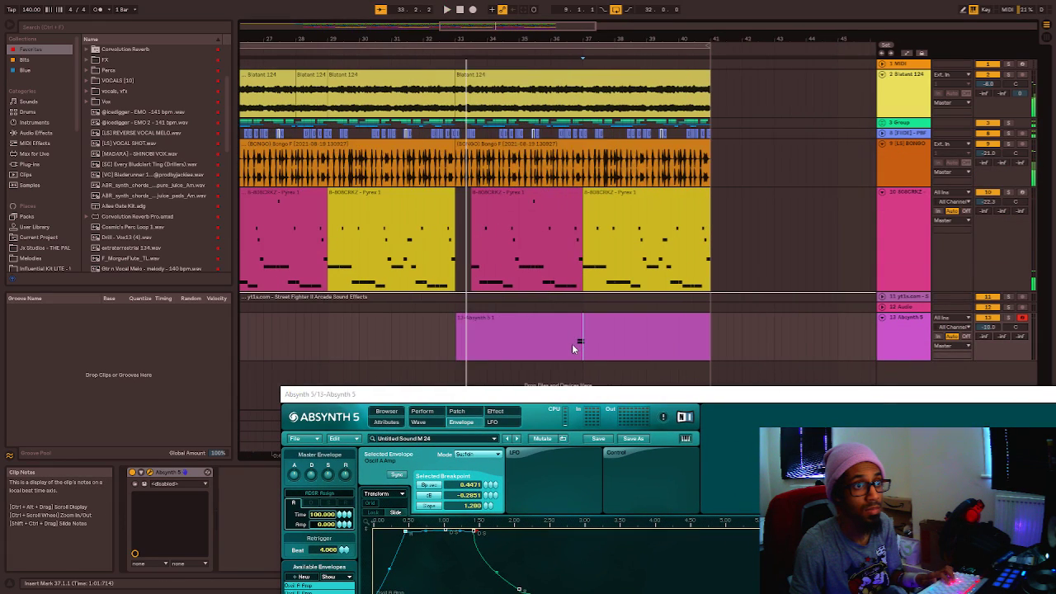
left_click(582, 354)
left_click(892, 334)
key("Delete")
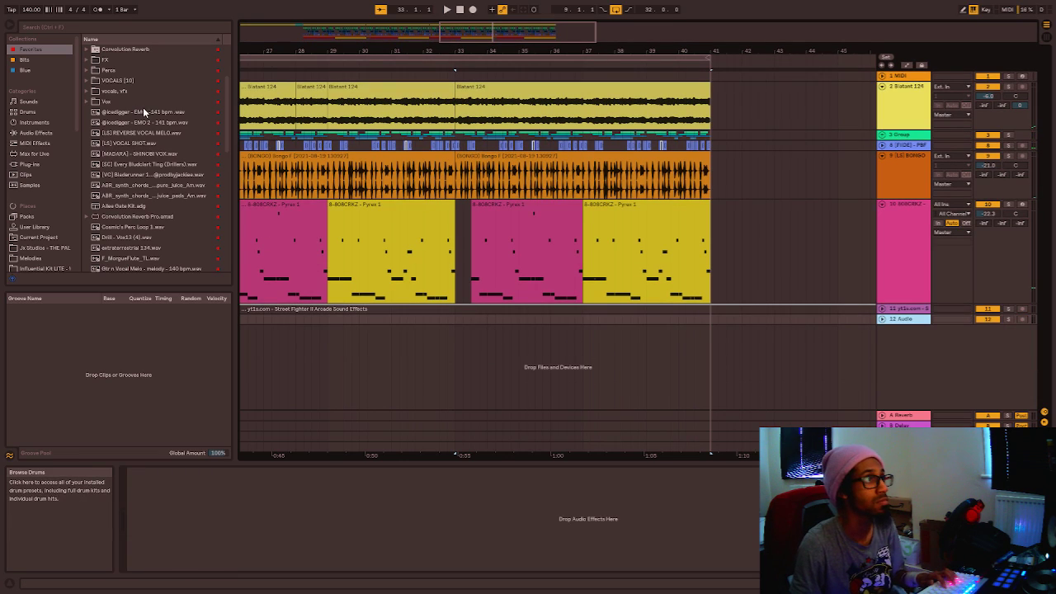
Load a fresh Absynth 5 from the favourites onto a new MIDI track.
scroll(132, 121, "down", 2)
scroll(128, 115, "down", 5)
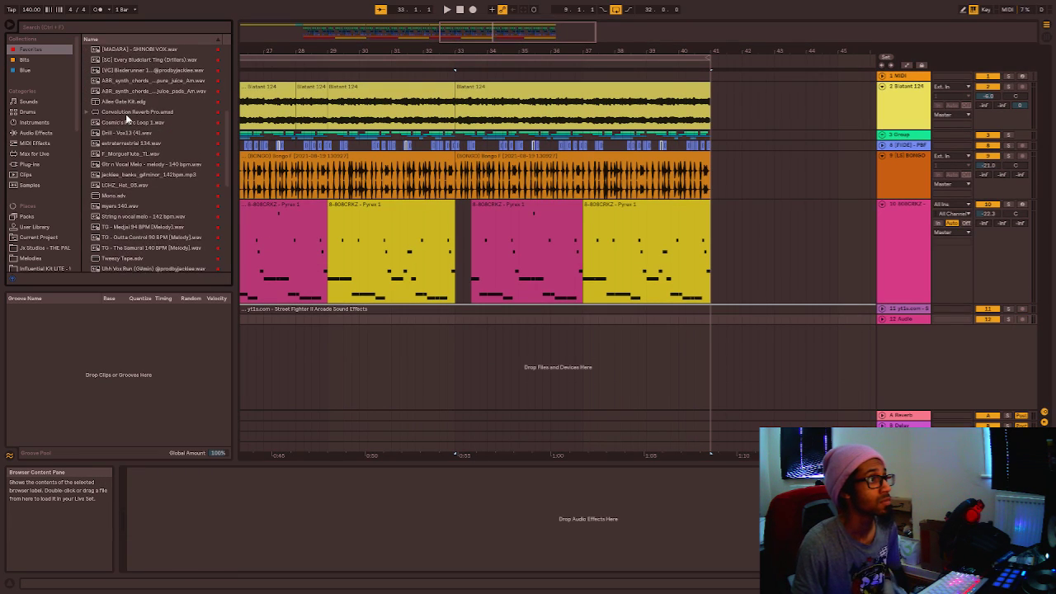
scroll(130, 136, "down", 4)
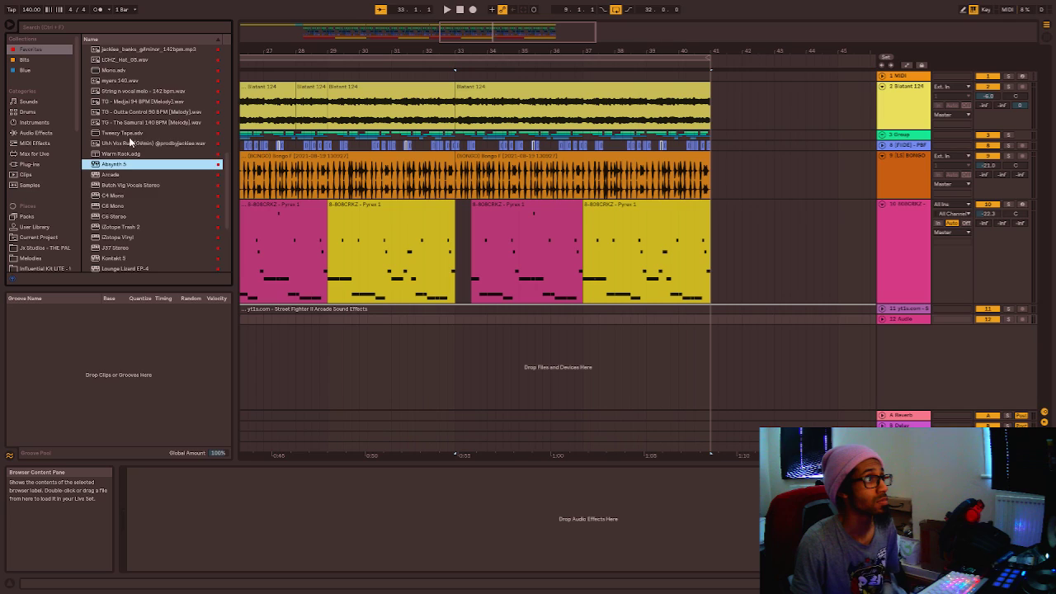
scroll(128, 161, "down", 3)
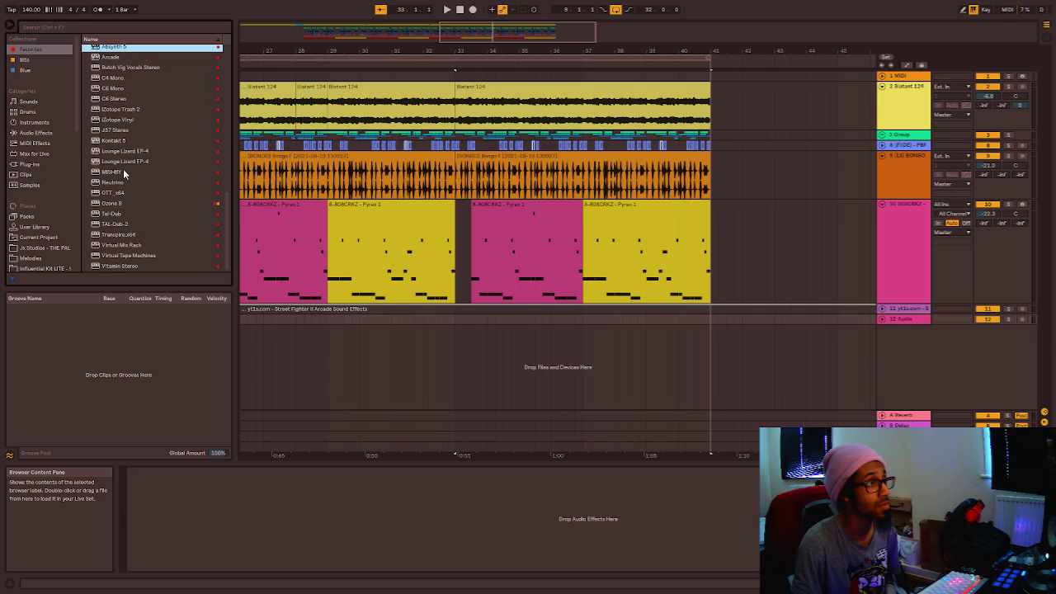
scroll(107, 66, "up", 1)
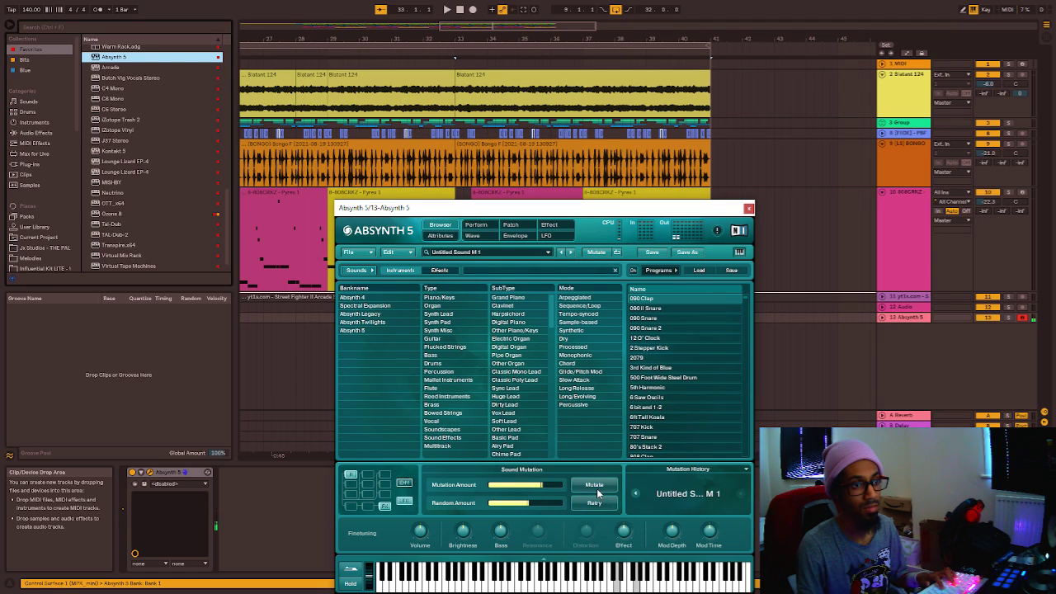
Mutate the Absynth 5 sound once to M 2 and audition it over the beat with the computer keyboard one octave higher.
left_click(595, 485)
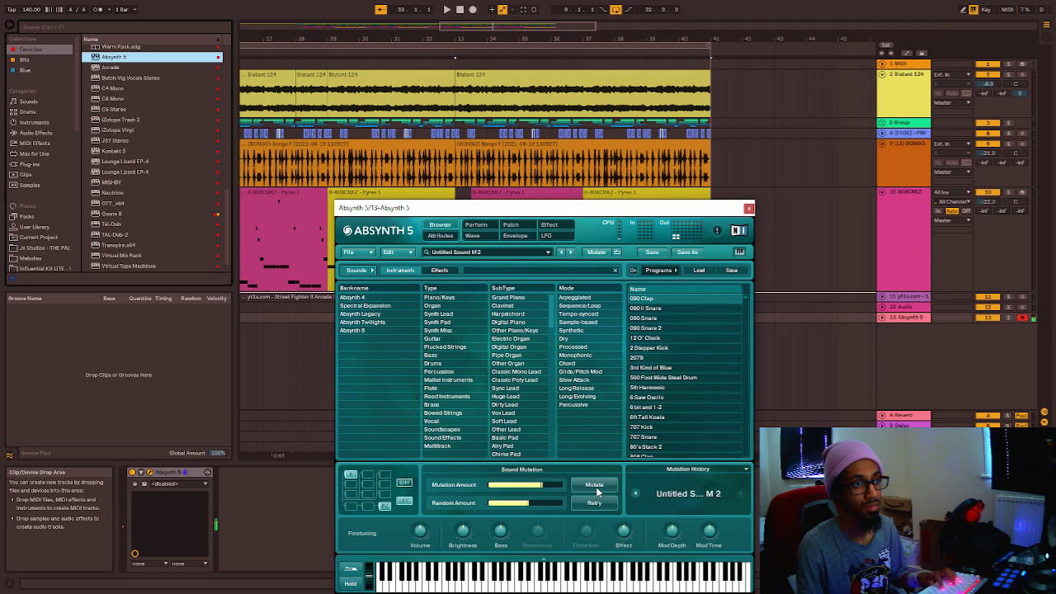
key("space")
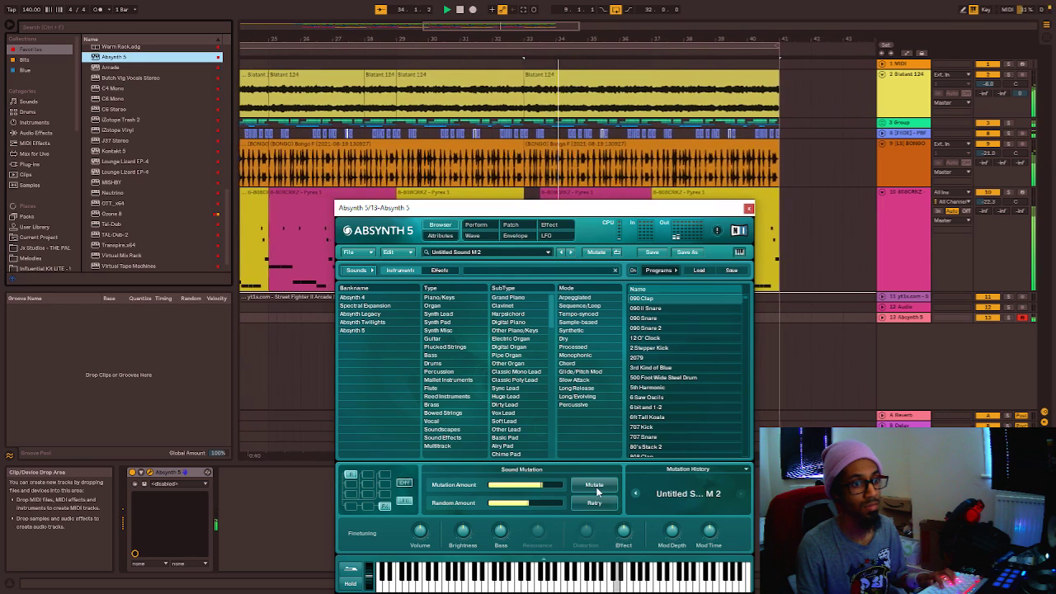
key("x")
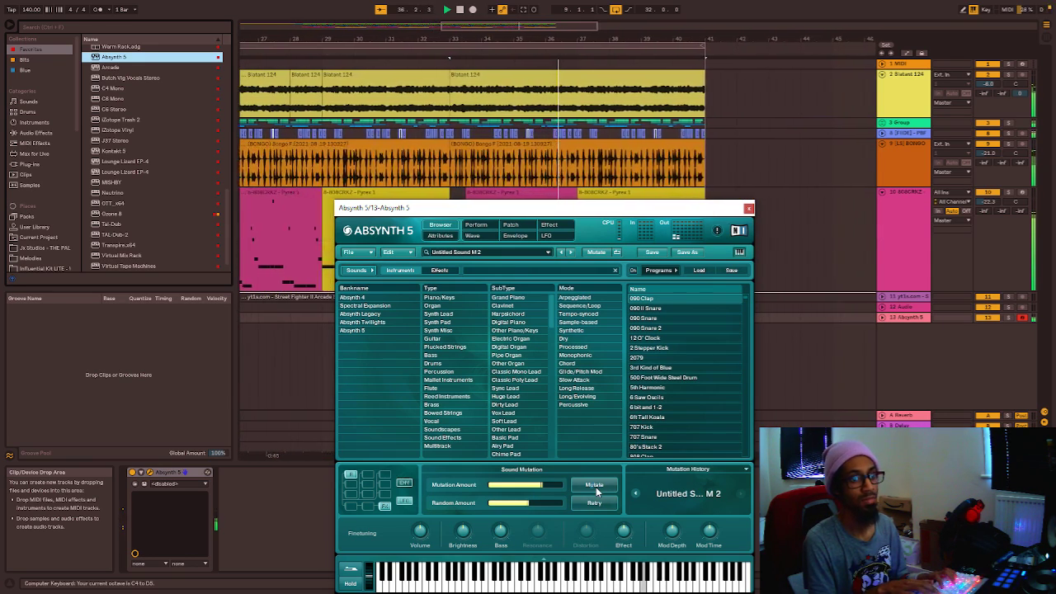
Keep mutating the Absynth 5 sound up to Untitled Sound M 18, auditioning the variations.
left_click(596, 486)
left_click(596, 487)
left_click(595, 487)
left_click(596, 486)
left_click(596, 487)
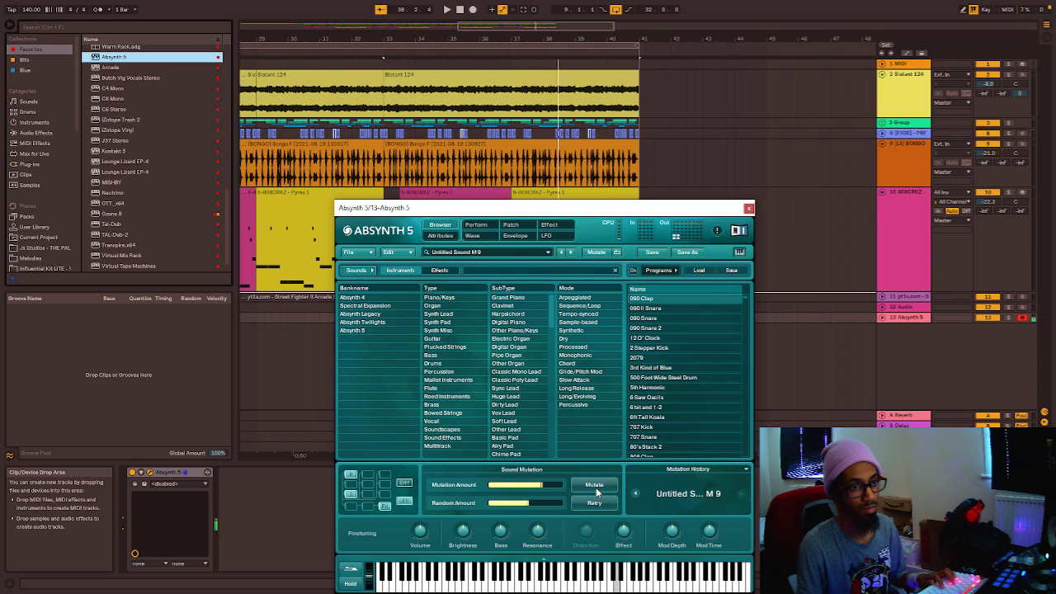
left_click(596, 487)
left_click(596, 487)
left_click(596, 487)
left_click(596, 487)
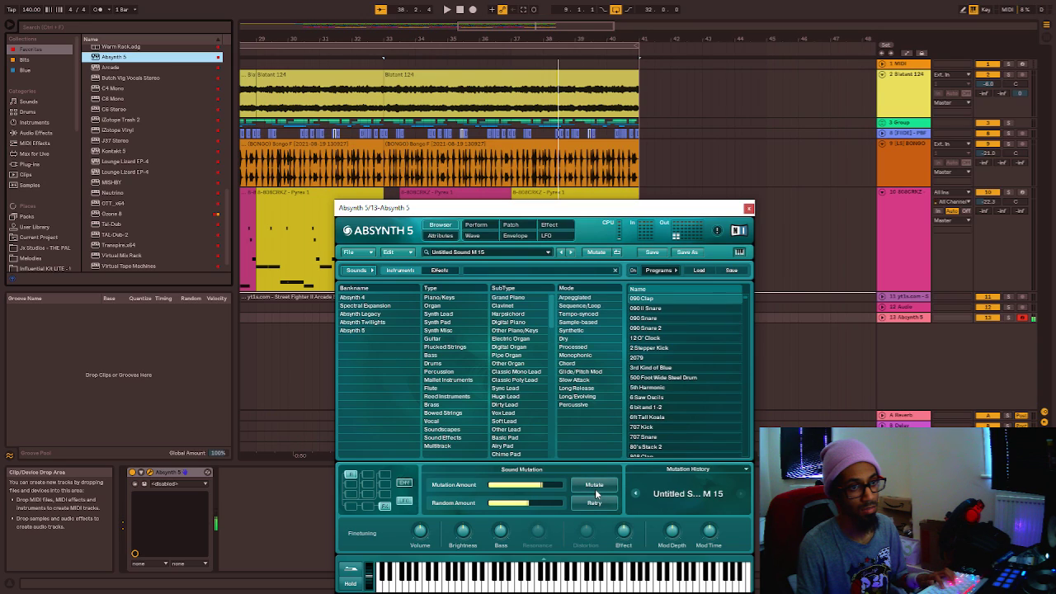
left_click(595, 487)
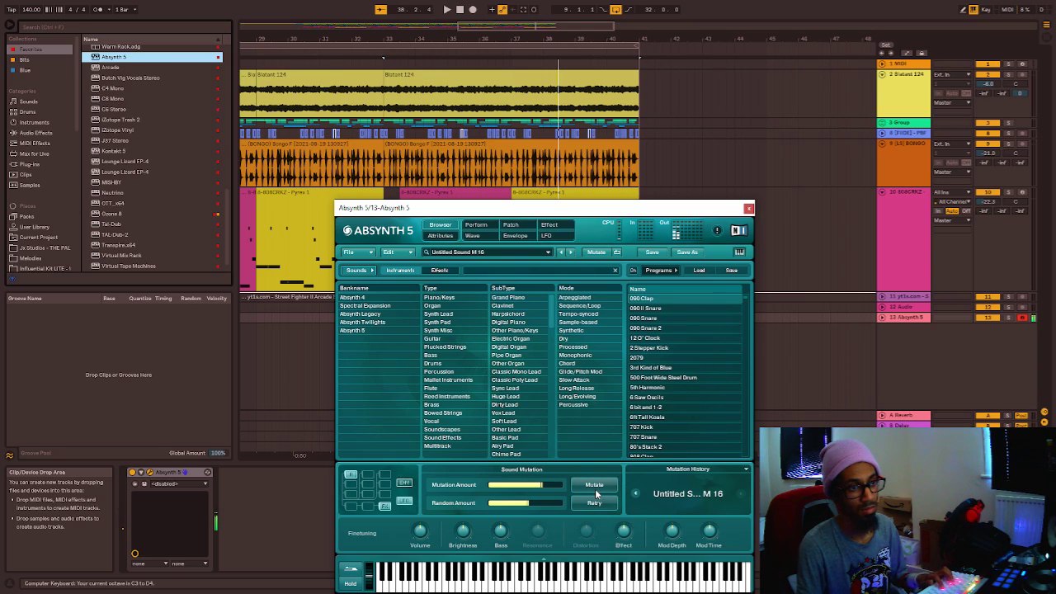
left_click(595, 488)
left_click(587, 486)
left_click(586, 486)
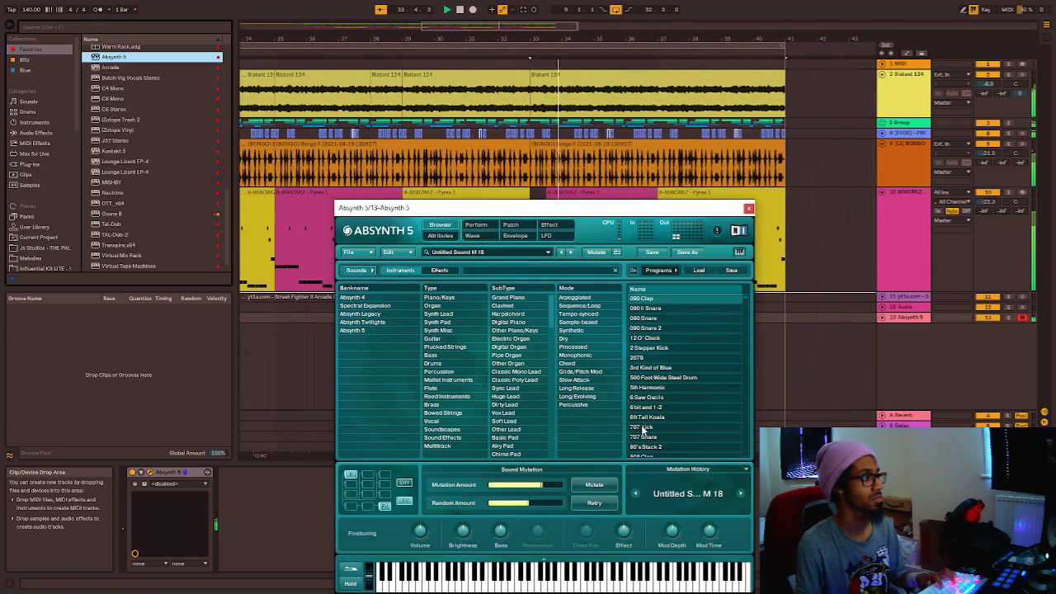
Close the Absynth 5 window and delete the instrument from its MIDI track.
left_click(747, 208)
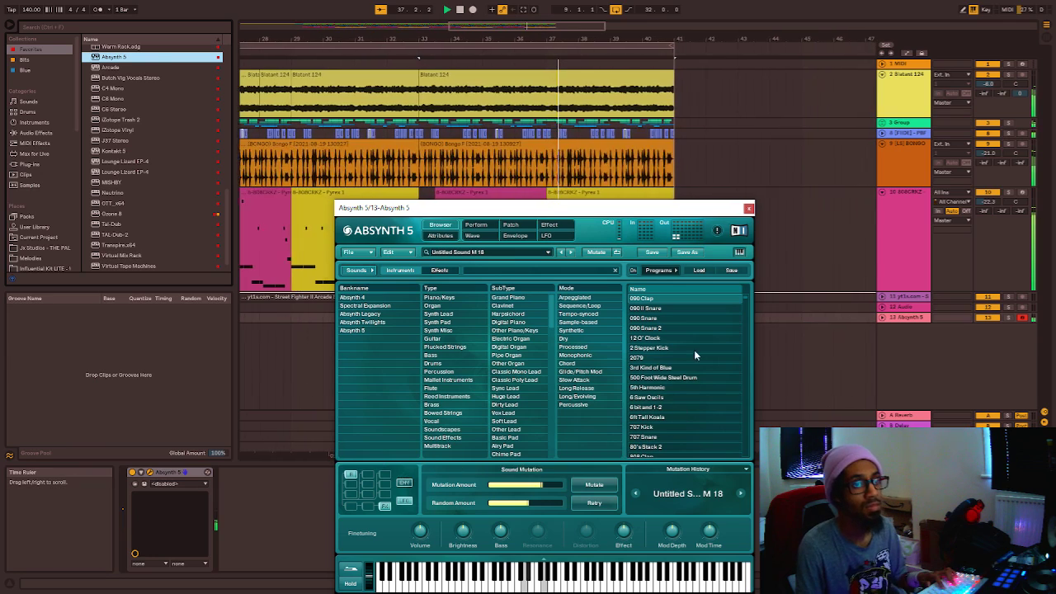
left_click(748, 209)
key("Delete")
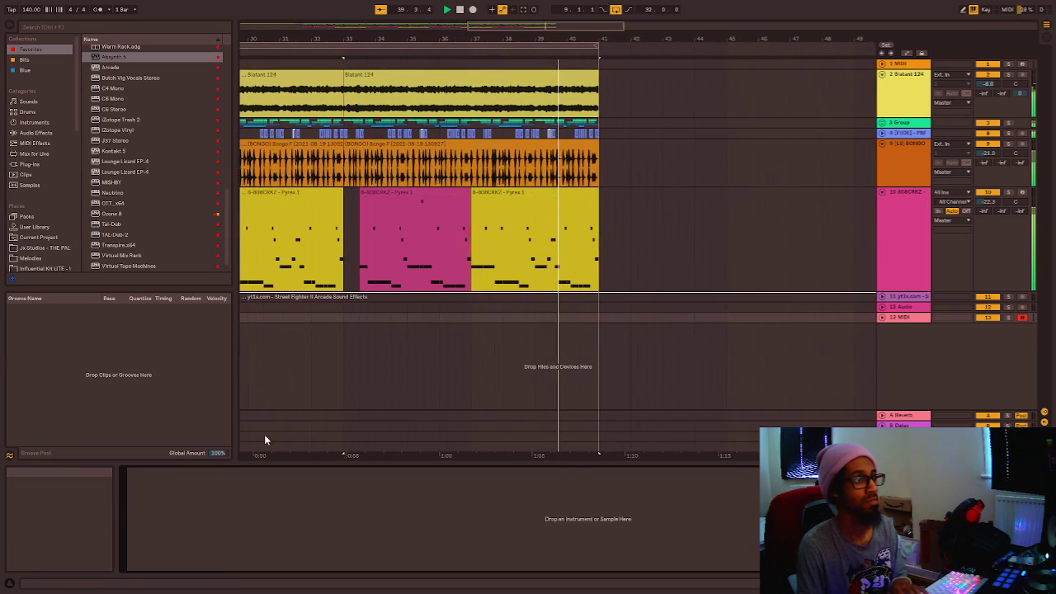
Search the User Library for "dri" and import the DRILL FX.als set as new tracks below the empty MIDI track.
scroll(521, 263, "down", 6)
scroll(361, 238, "up", 2)
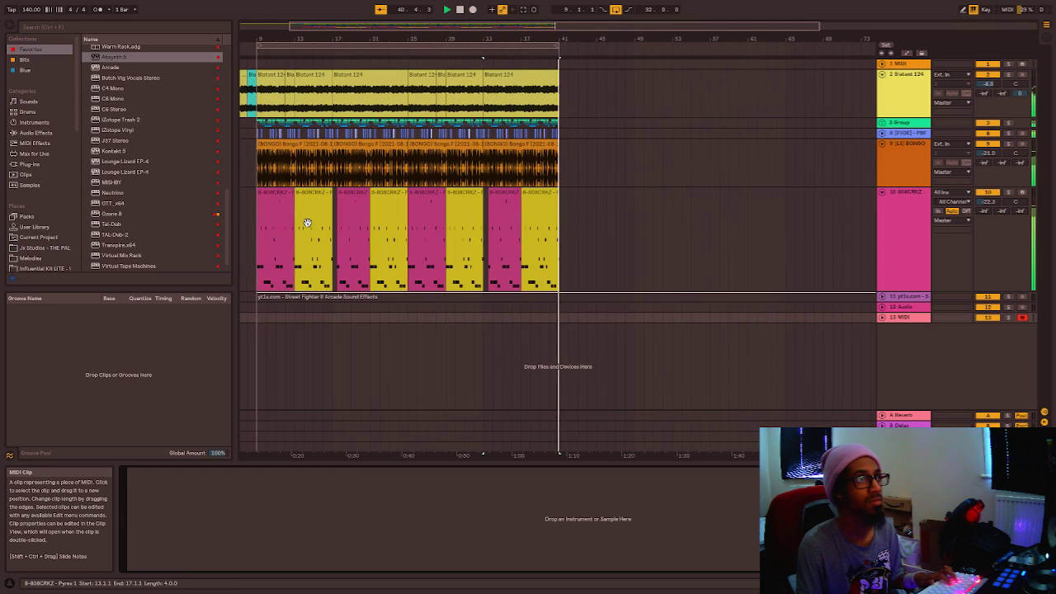
left_click_drag(306, 221, 366, 222)
scroll(37, 161, "down", 5)
left_click(35, 92)
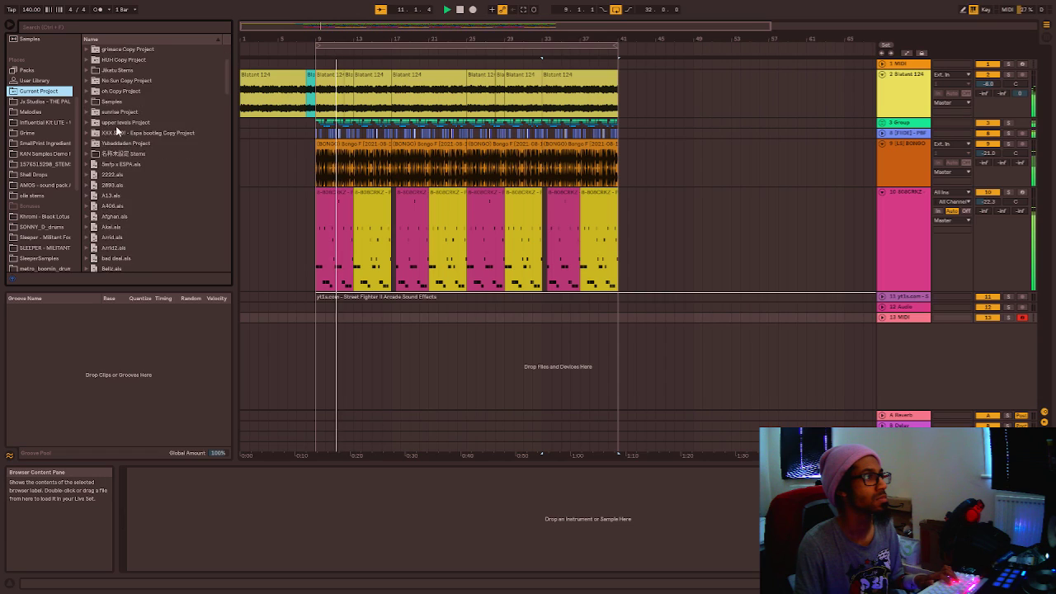
left_click(35, 80)
left_click_drag(228, 79, 218, 104)
left_click(102, 31)
type("dri")
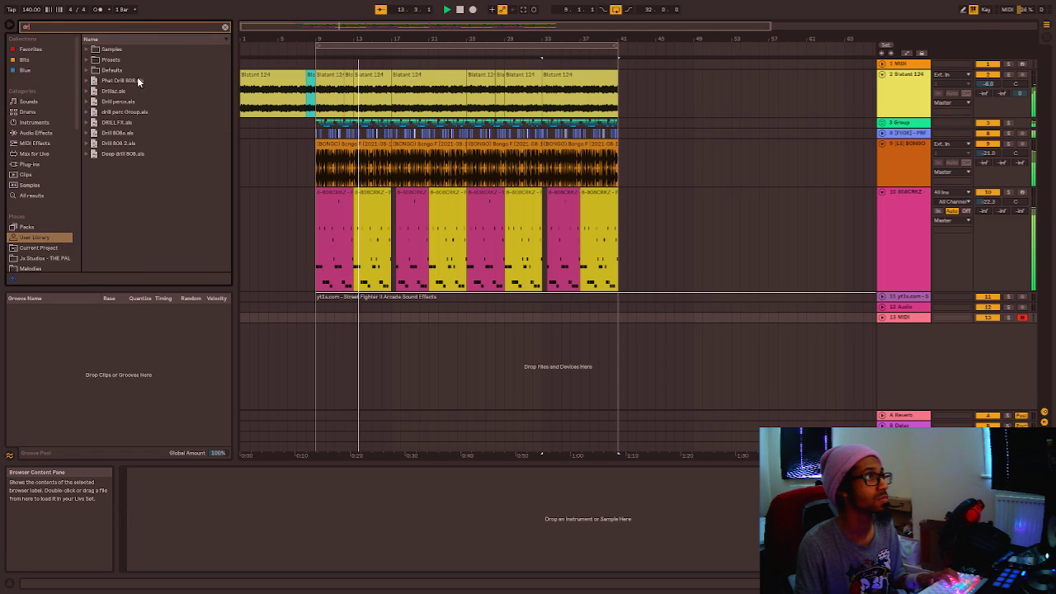
left_click_drag(341, 331, 348, 336)
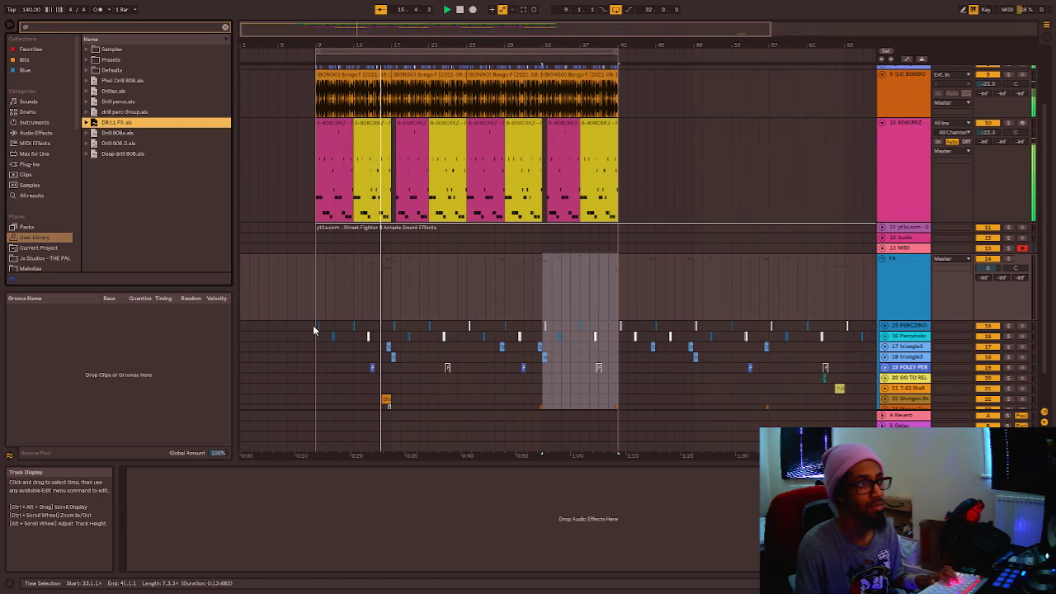
Play the arrangement from bar 9 to hear the imported FX percussion with the beat.
left_click(315, 326)
key("space")
key("space")
key("plus")
key("plus")
key("plus")
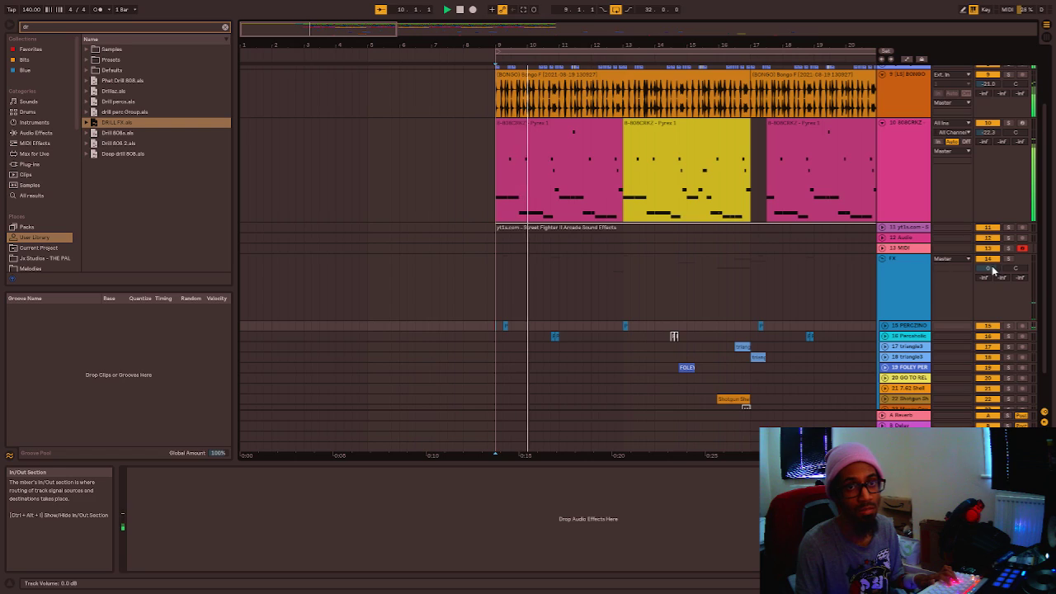
key("space")
key("space")
key("space")
key("space")
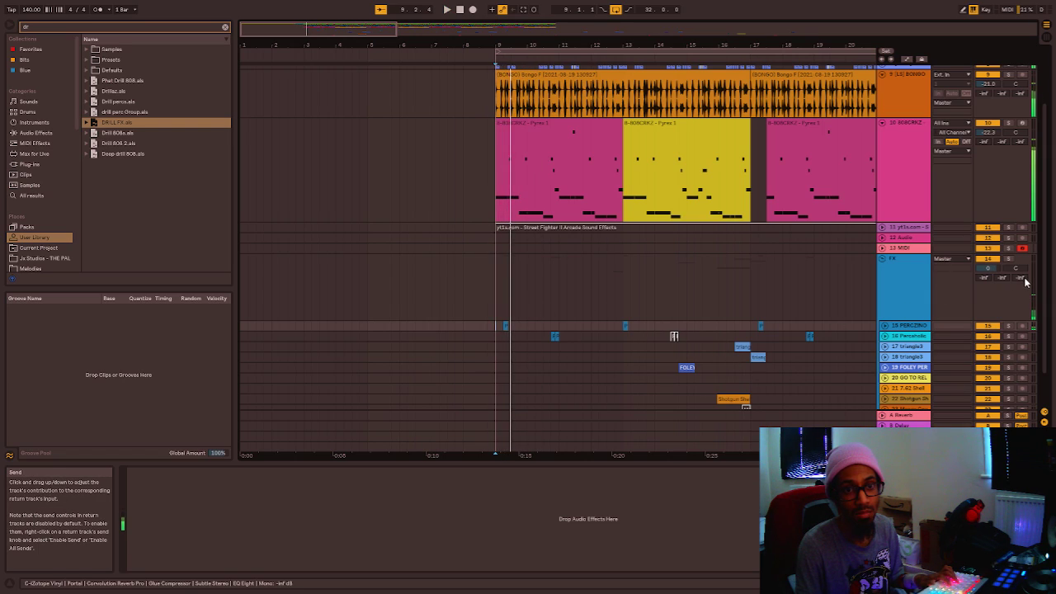
Raise the FX group's send to the Reverb return to 0 dB and switch the return to Pre, auditioning the result.
left_click(918, 414)
key("space")
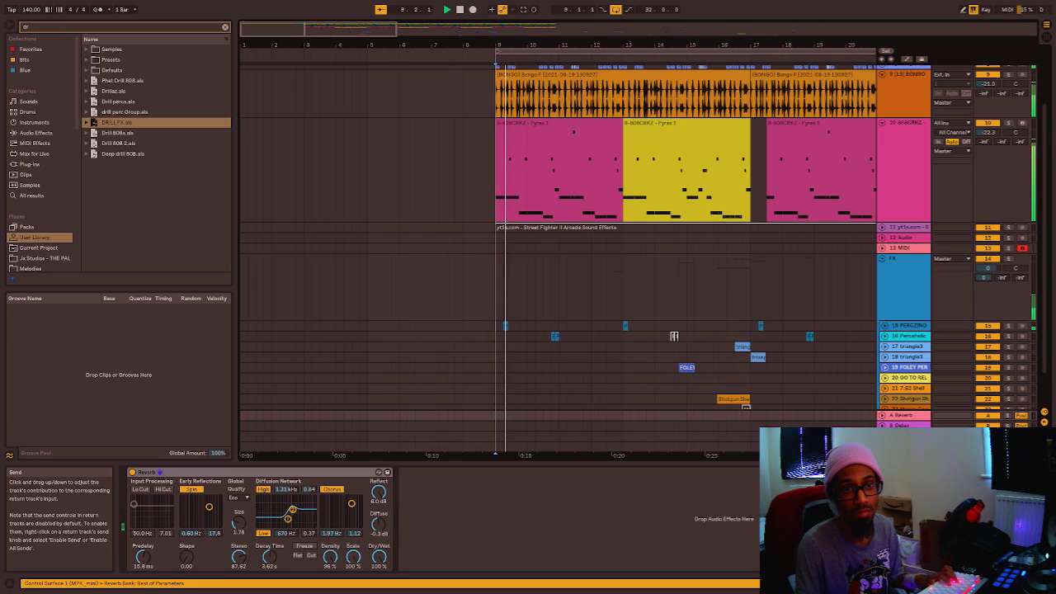
left_click(1022, 416)
key("space")
key("space")
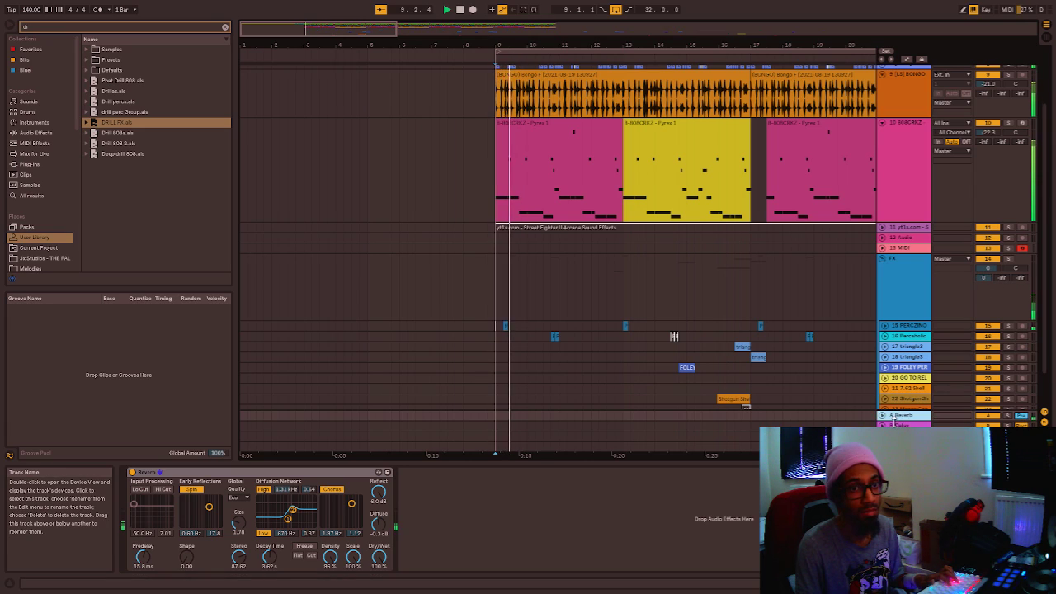
Replace the Reverb on return A with Convolution Reverb Pro from Favorites and choose the York Minster Cathedral impulse response.
left_click(39, 51)
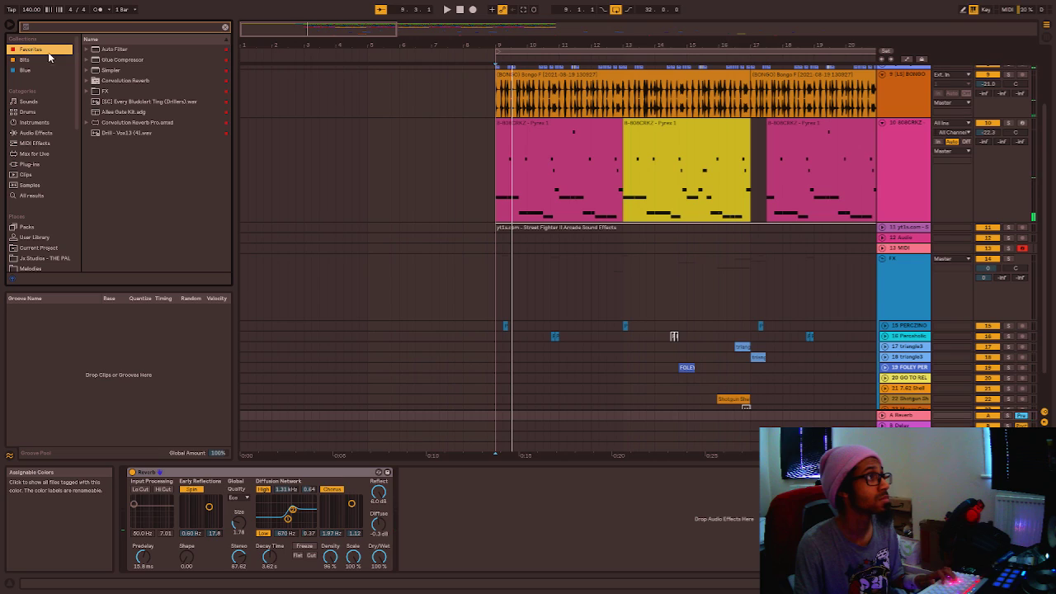
type("conv")
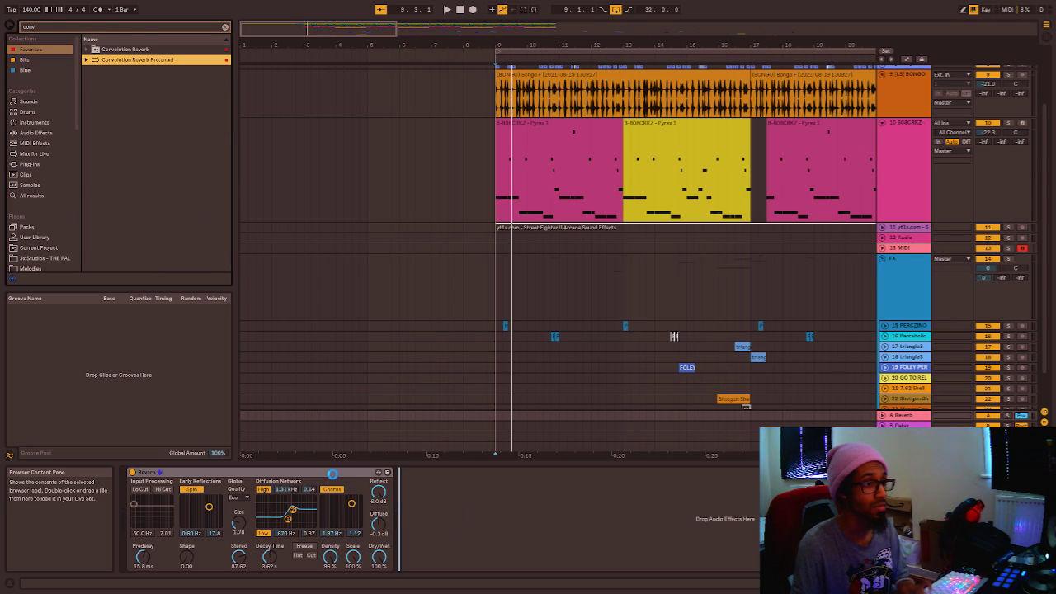
left_click_drag(332, 474, 333, 477)
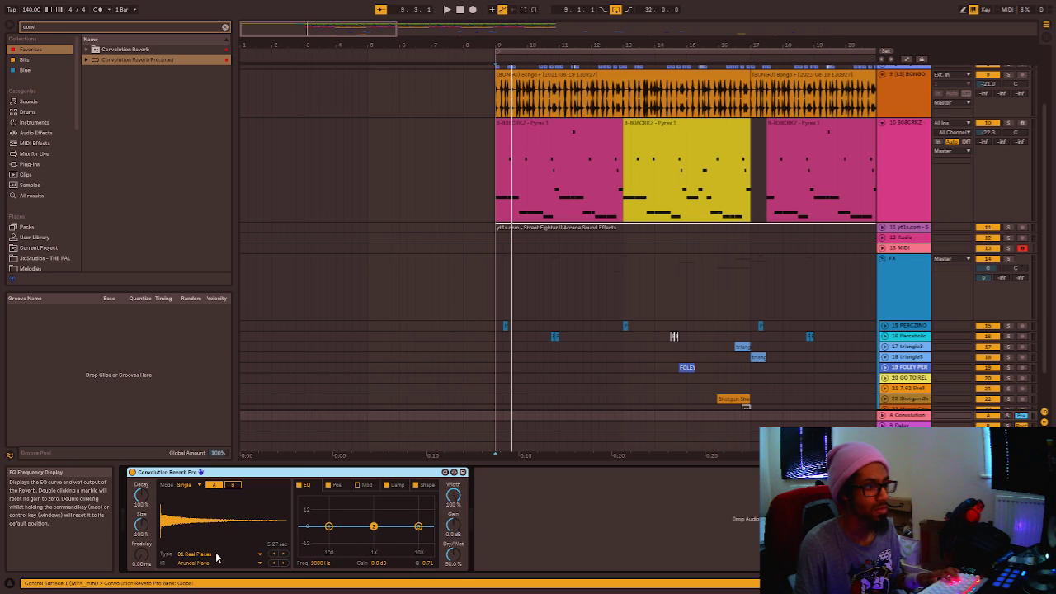
left_click(220, 560)
left_click(224, 556)
Boost Convolution Reverb Pro's EQ at 1.38 kHz and by 7.1 dB at 868 Hz, with Dry/Wet at 87.5%.
key("space")
left_click_drag(412, 533, 381, 505)
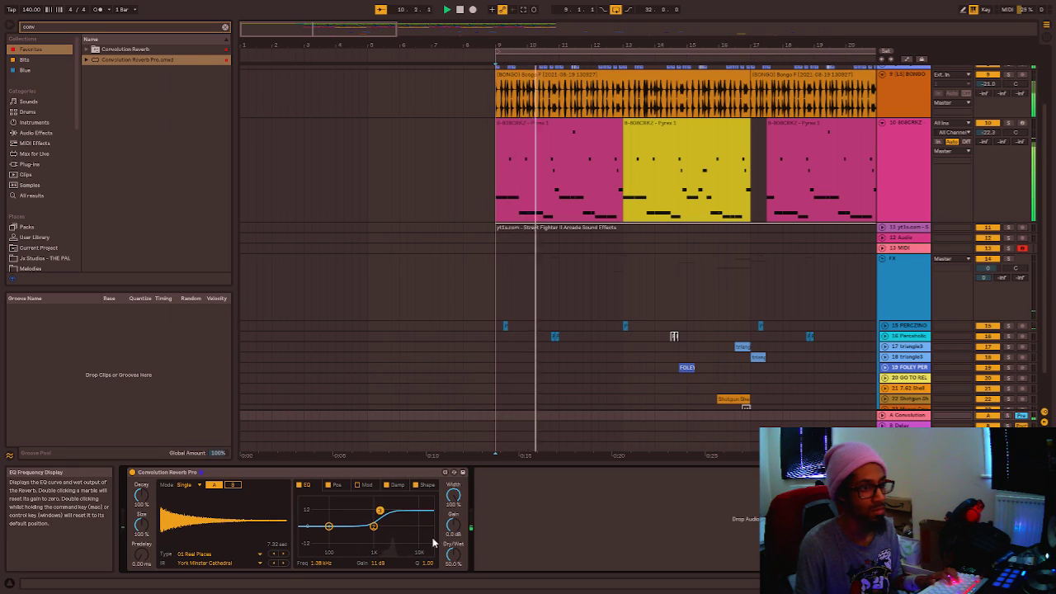
left_click_drag(453, 554, 453, 528)
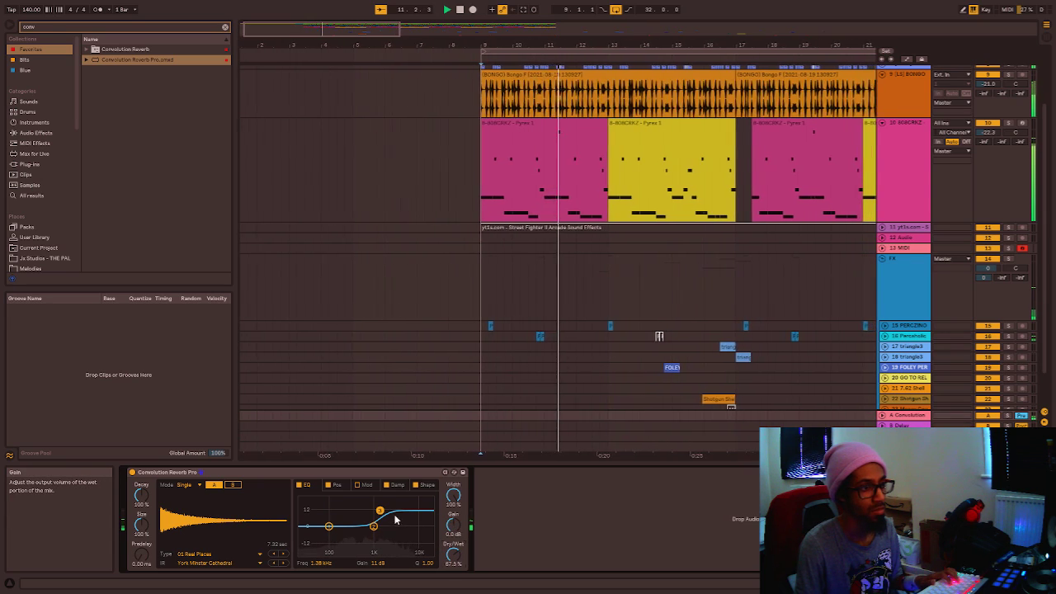
left_click_drag(376, 525, 371, 516)
Audition the passage before bar 13 and set the REMOTE track's volume to -15.4 dB.
scroll(549, 324, "down", 2)
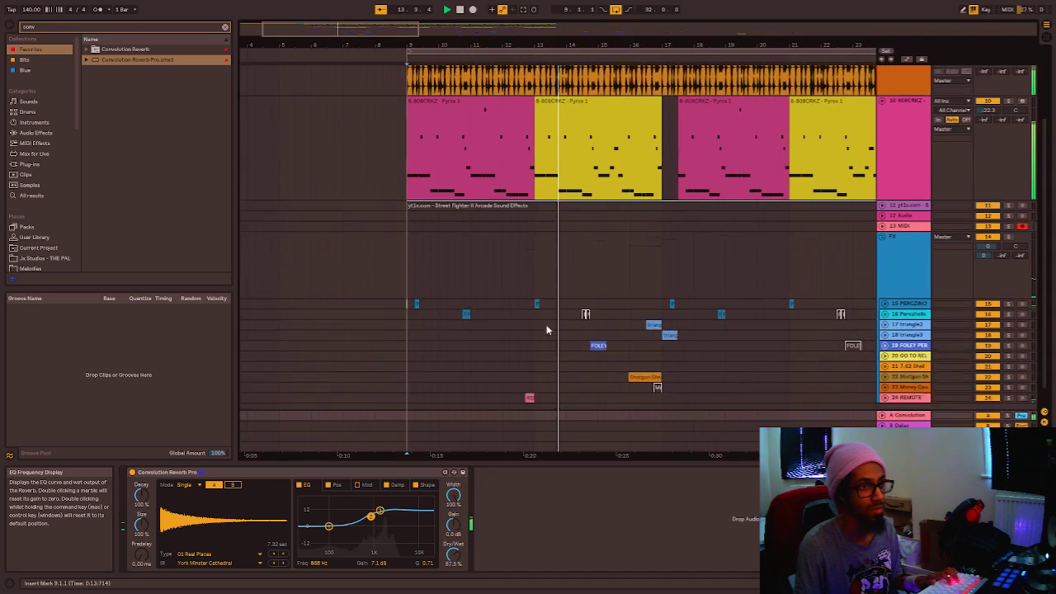
left_click(509, 379)
key("space")
key("space")
key("space")
left_click(886, 379)
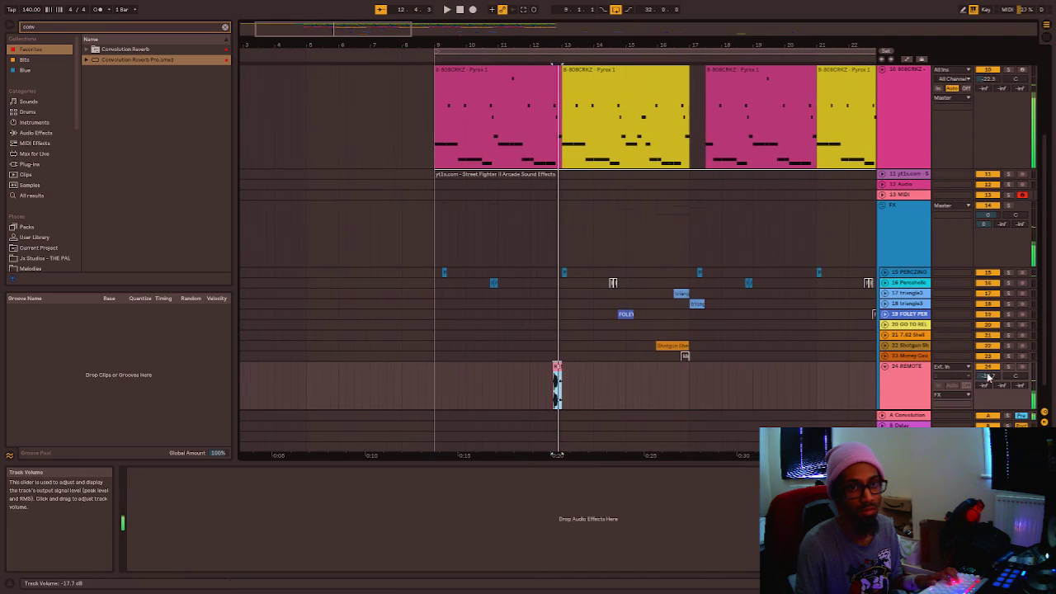
scroll(783, 347, "down", 1)
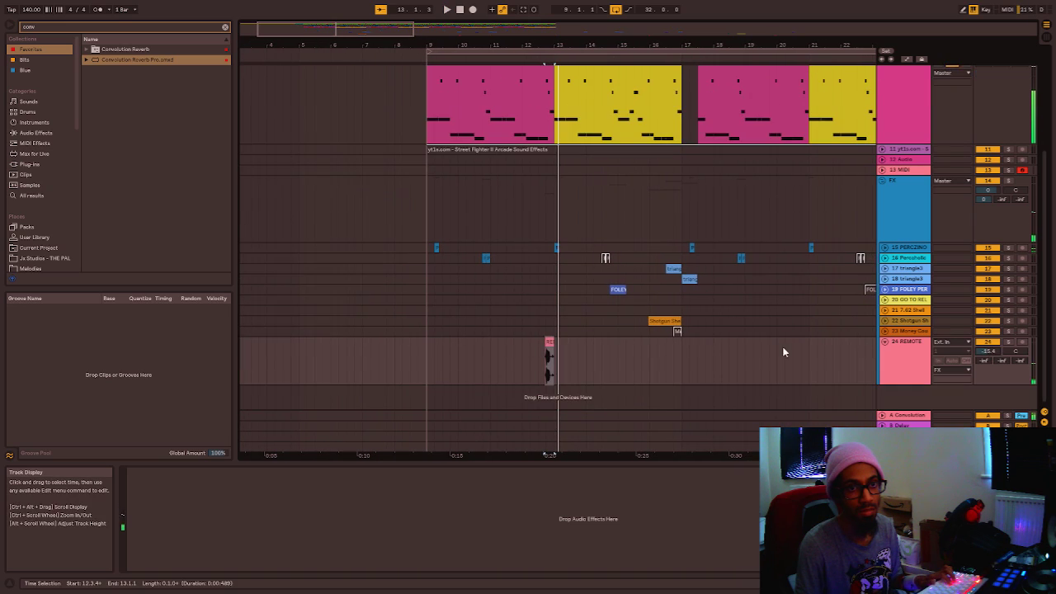
left_click(753, 359)
Add an EQ Eight to the REMOTE track and cut its lows below about 1.70 kHz.
left_click(548, 354)
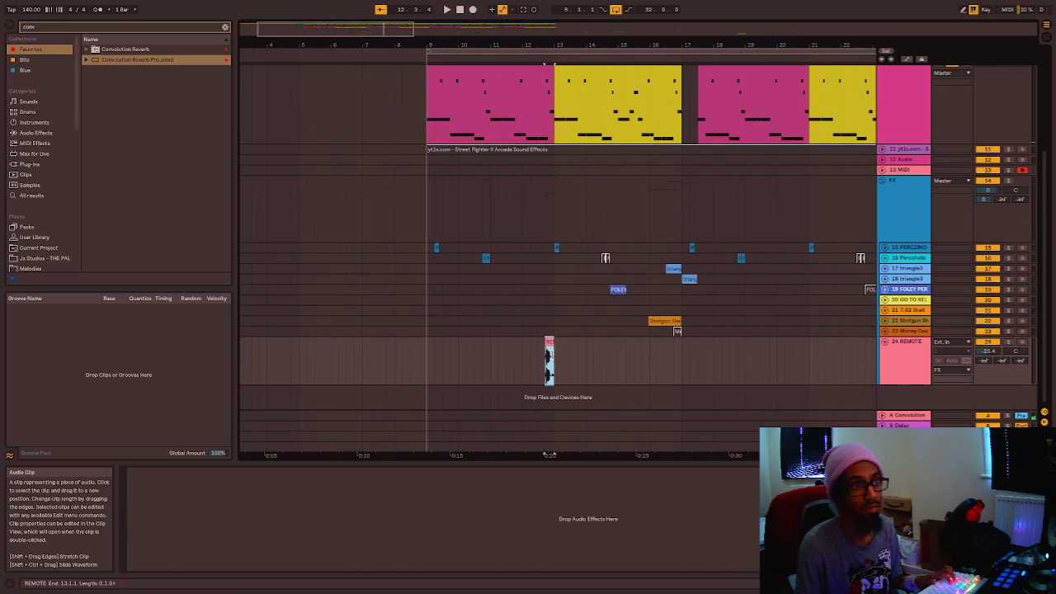
left_click(80, 28)
type("aeq")
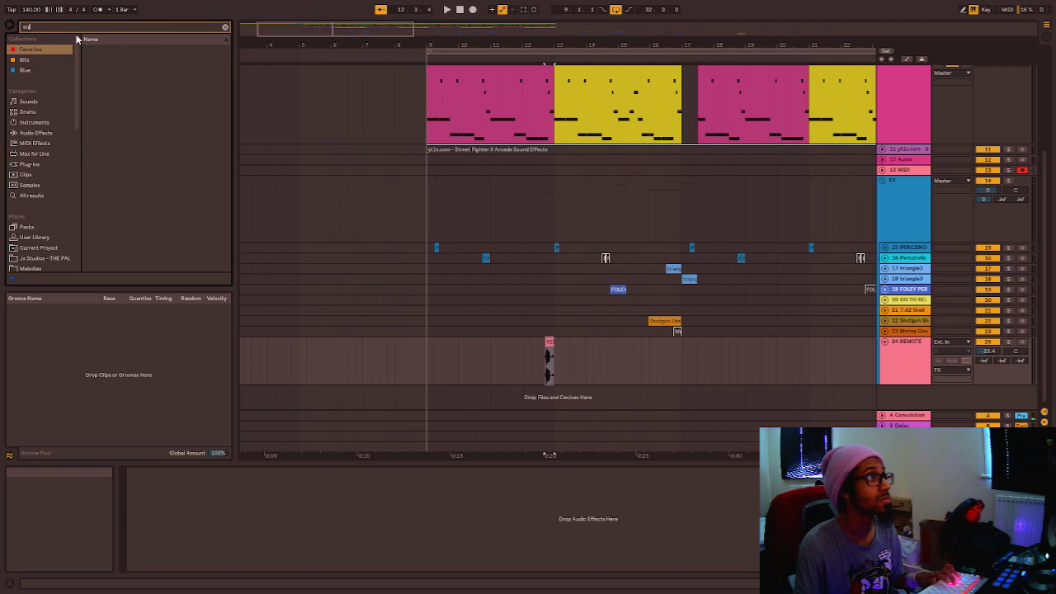
key("Return")
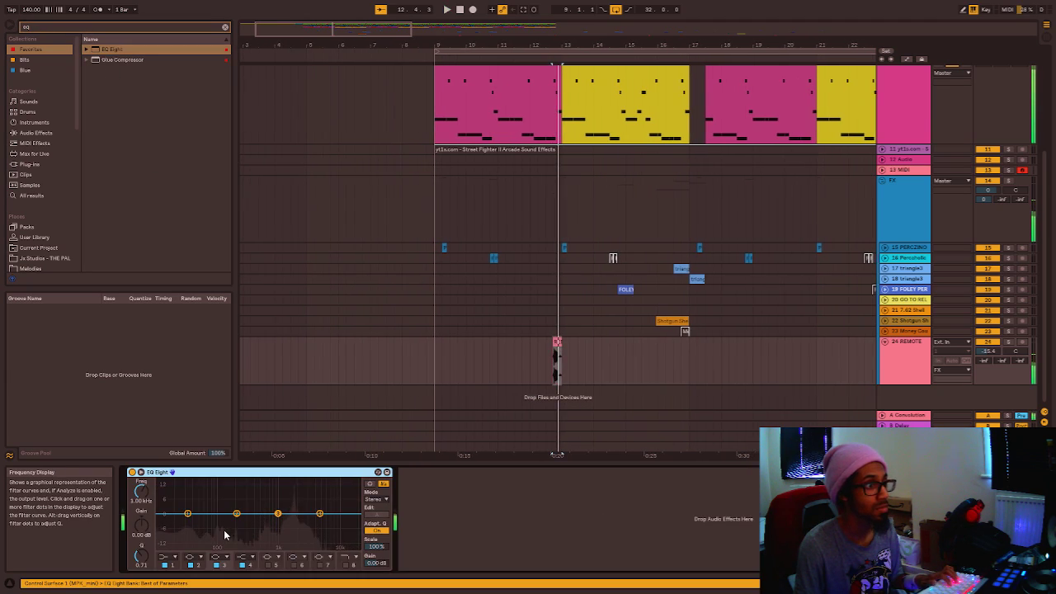
left_click(171, 557)
left_click_drag(187, 521, 291, 514)
Play the beat and lower the A Convolution return's volume to -5.9 dB.
key("space")
key("space")
key("space")
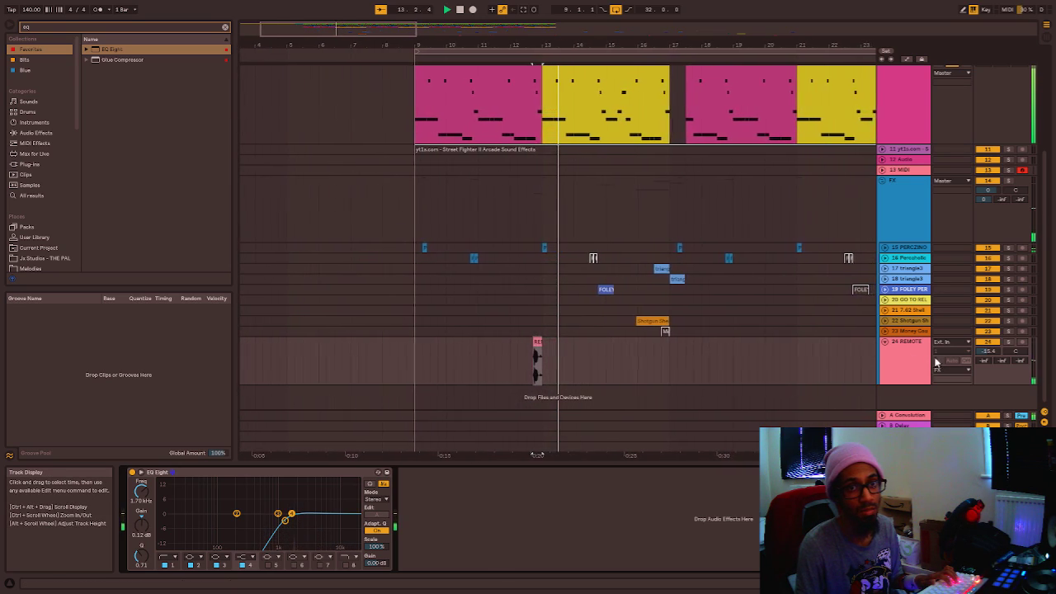
left_click(883, 416)
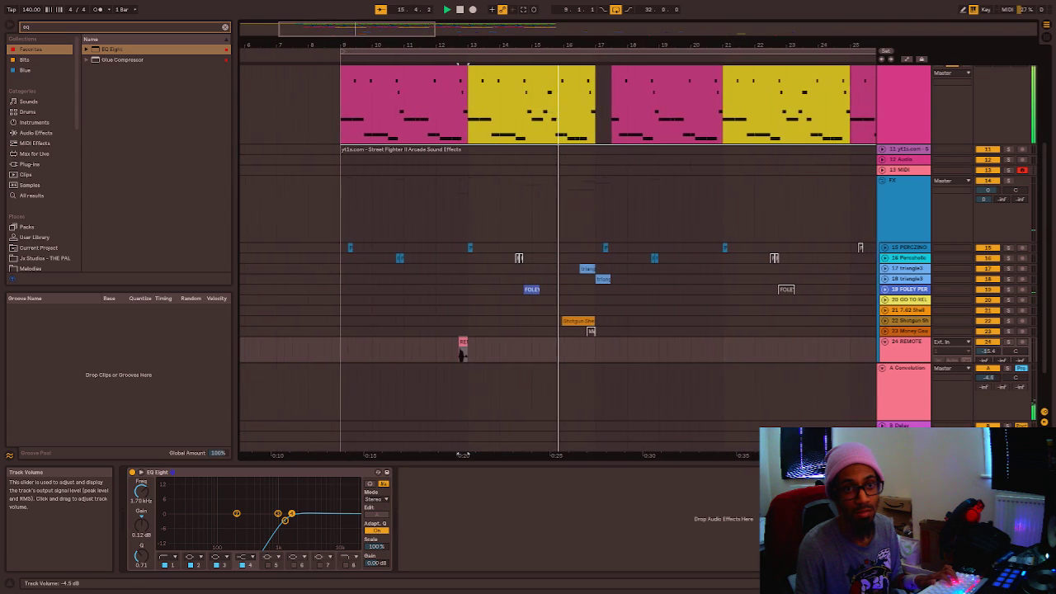
left_click_drag(988, 378, 987, 390)
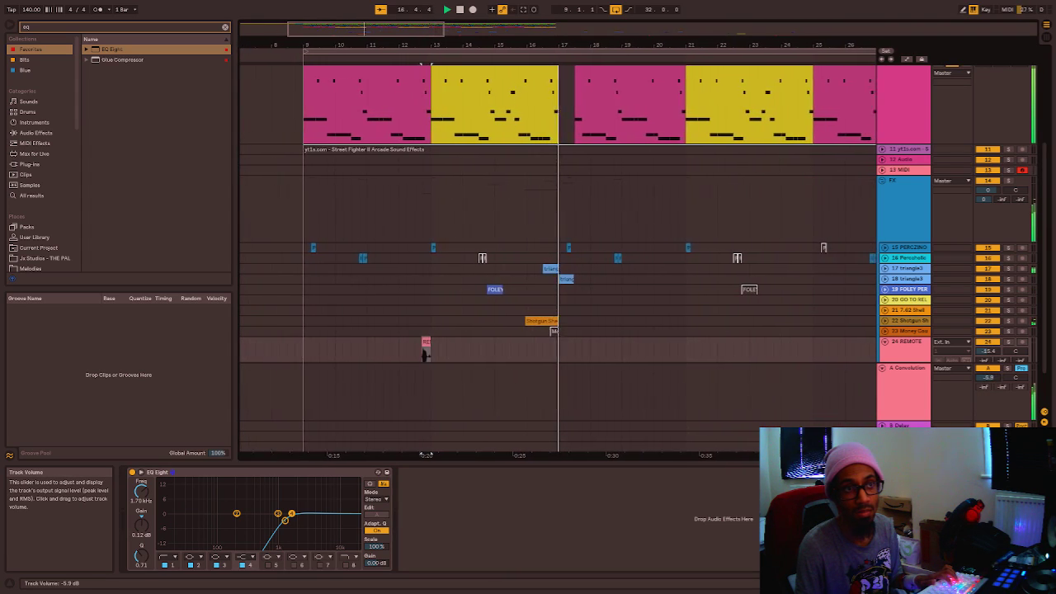
Deactivate the Shotgun Shell clip just before bar 17.
left_click(534, 321)
key("0")
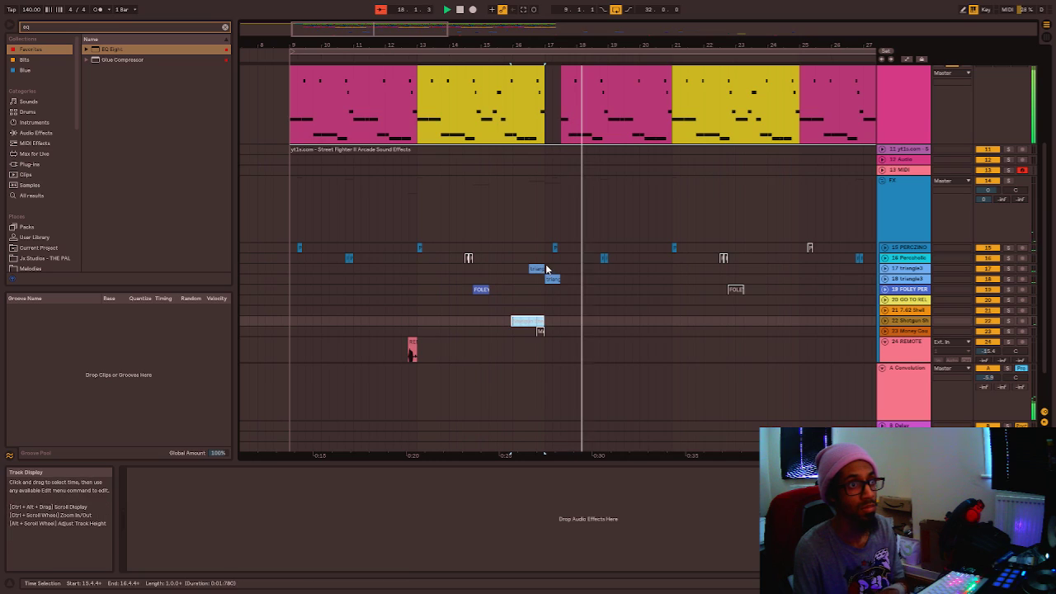
left_click(563, 278)
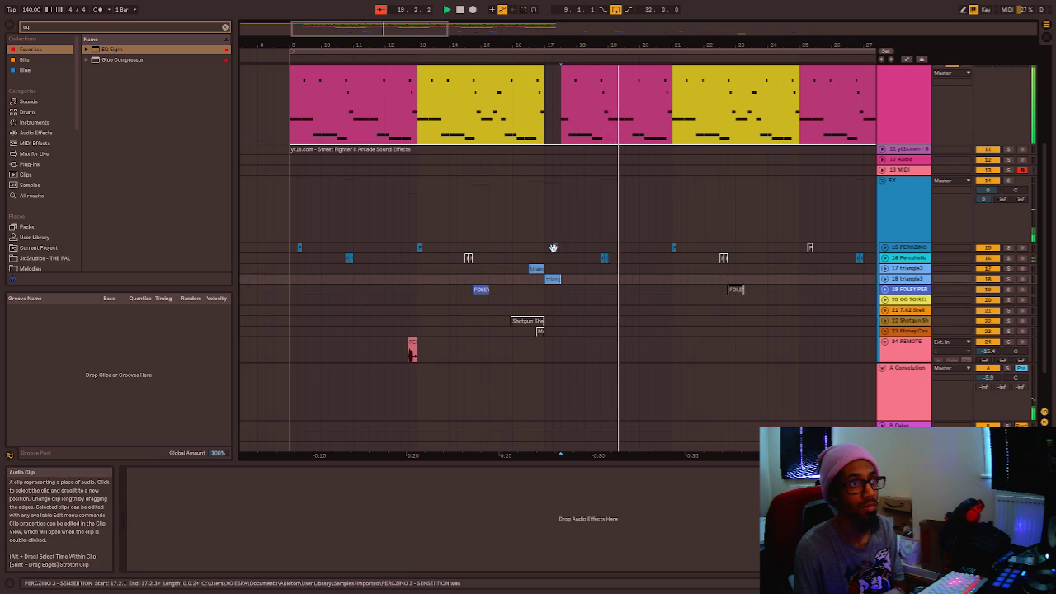
Unfold the Percaholic track and adjust its volume during playback.
left_click(554, 247)
left_click(885, 258)
left_click_drag(1001, 262, 1001, 243)
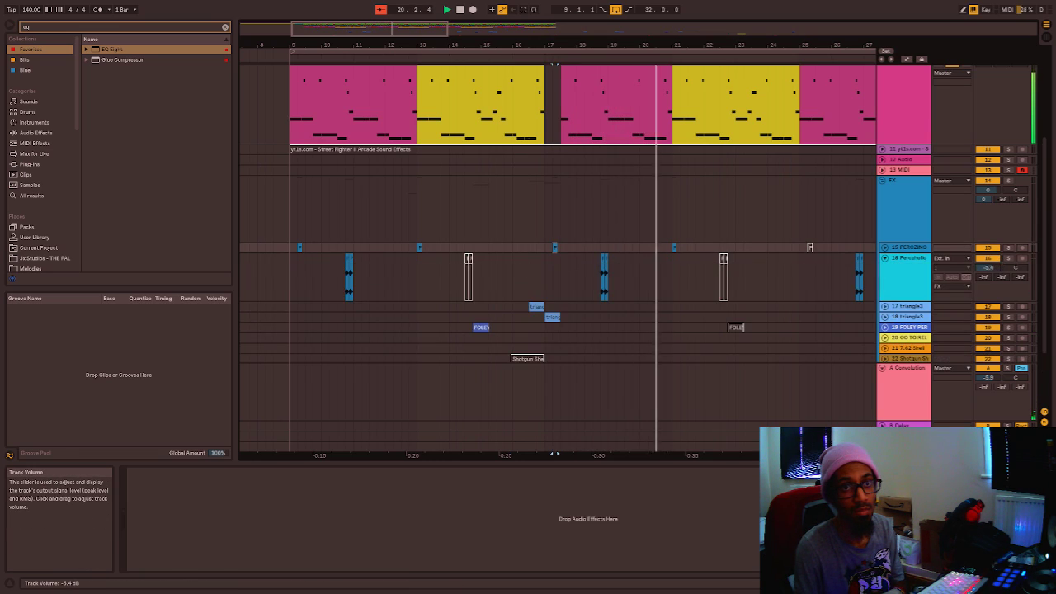
Unfold the PERCZINO track and set its volume to about -17 dB.
left_click(886, 248)
left_click_drag(986, 258, 986, 252)
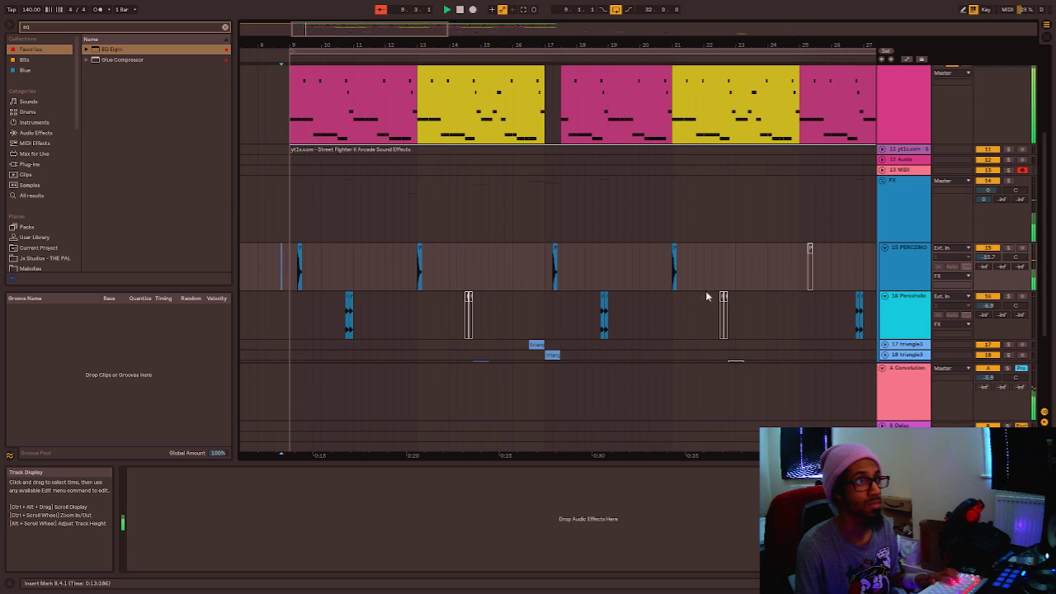
left_click_drag(986, 257, 986, 263)
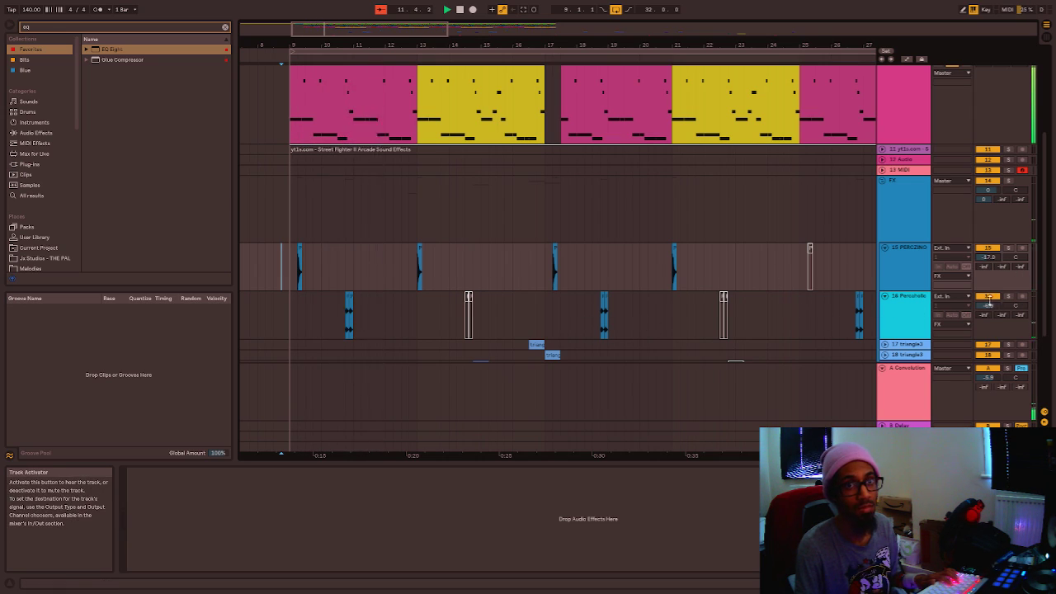
Delete the Percaholic track from the FX group.
left_click(893, 309)
key("Delete")
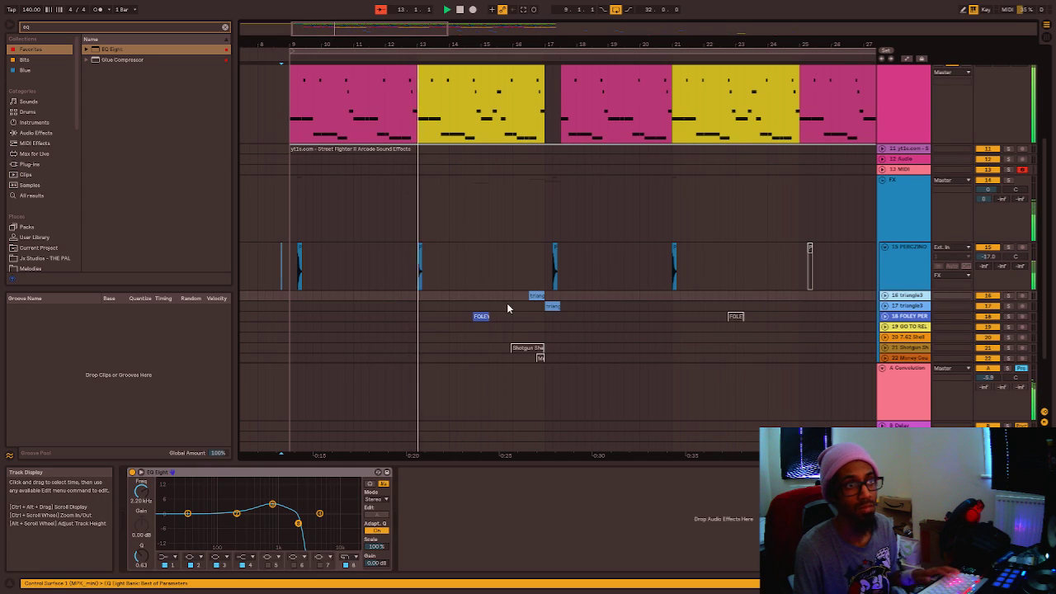
scroll(438, 285, "down", 3)
left_click(421, 213)
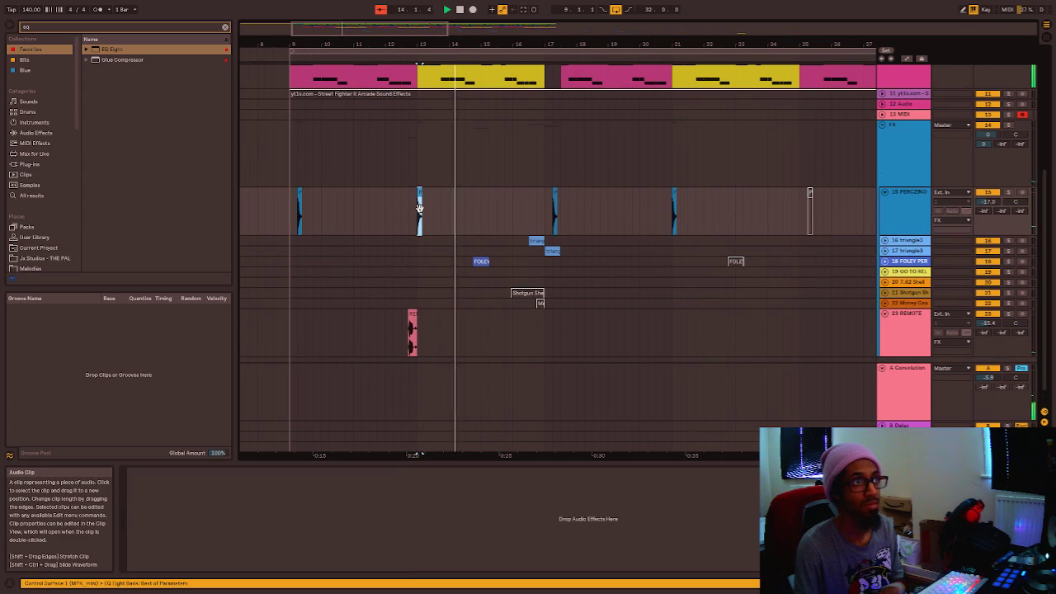
Nudge the REMOTE clip to start at 12.4.1 and delete the triangle clip that starts at bar 17.
mouse_move(413, 330)
left_mouse_down()
mouse_move(738, 328)
mouse_move(404, 327)
mouse_move(414, 321)
left_mouse_up()
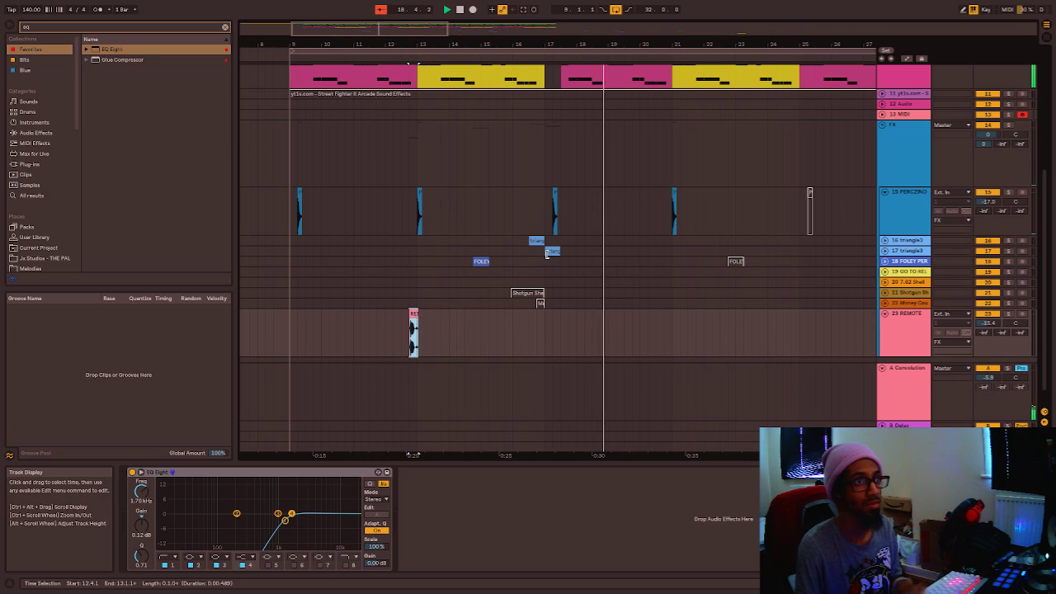
left_click(550, 251)
key("Delete")
Delete the REMOTE track from the FX group.
left_click(414, 315)
left_click(905, 329)
key("Delete")
Stop playback and delete the drum group's clips from just before bar 24 up to bar 25.
scroll(621, 333, "down", 5)
scroll(338, 306, "up", 2)
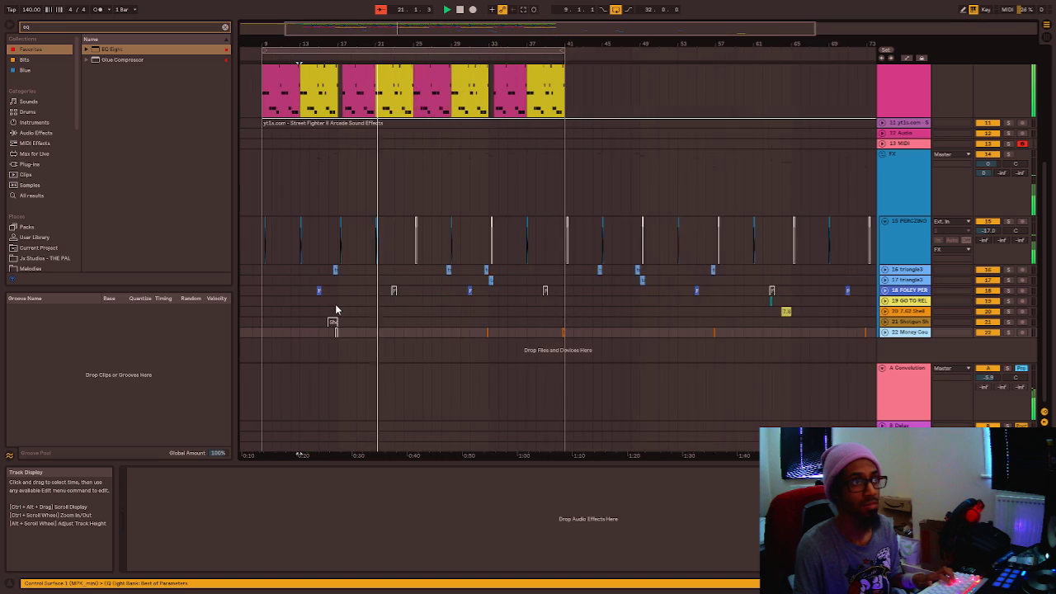
scroll(355, 294, "down", 1)
left_click(361, 283)
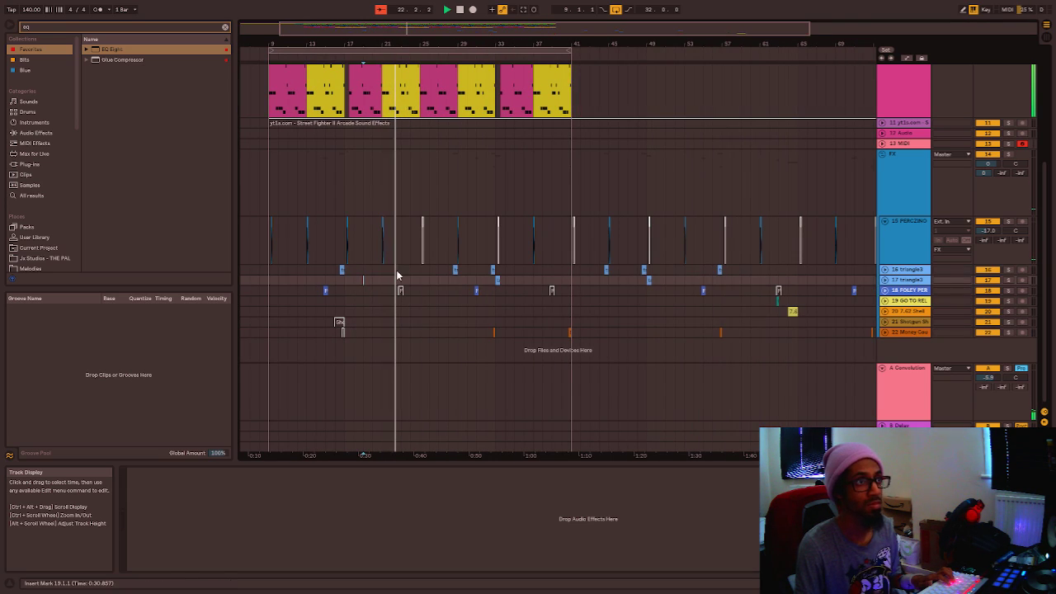
scroll(397, 278, "up", 1)
scroll(429, 234, "up", 4)
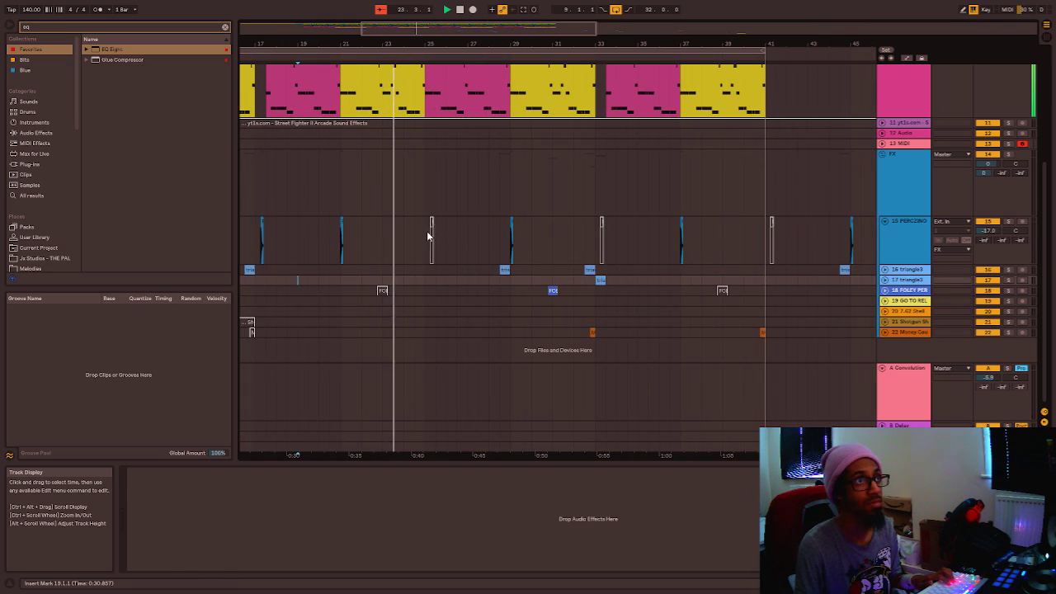
key("space")
scroll(415, 128, "up", 4)
scroll(380, 115, "up", 2)
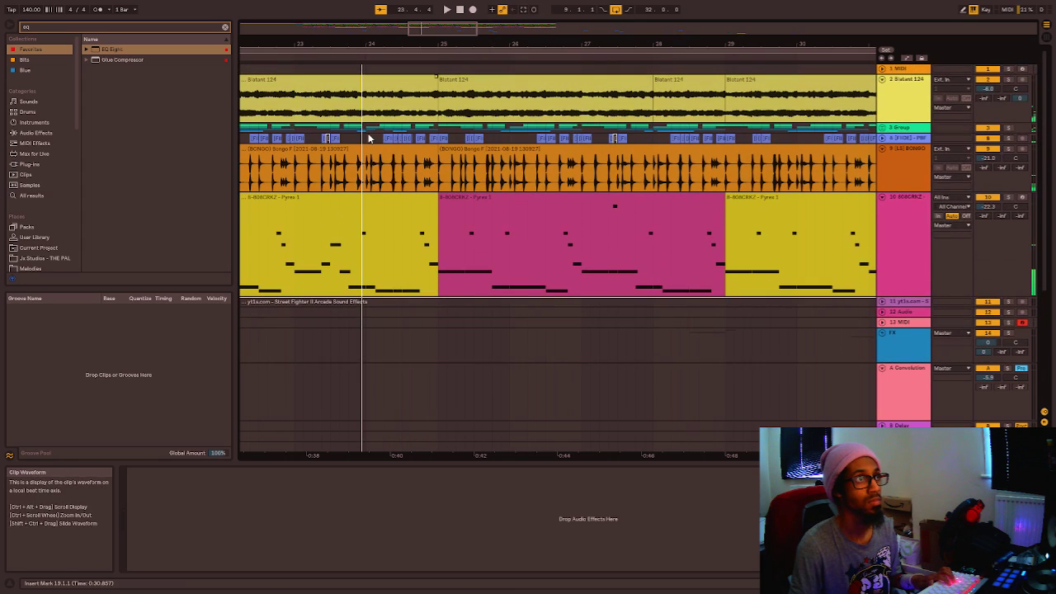
key("Delete")
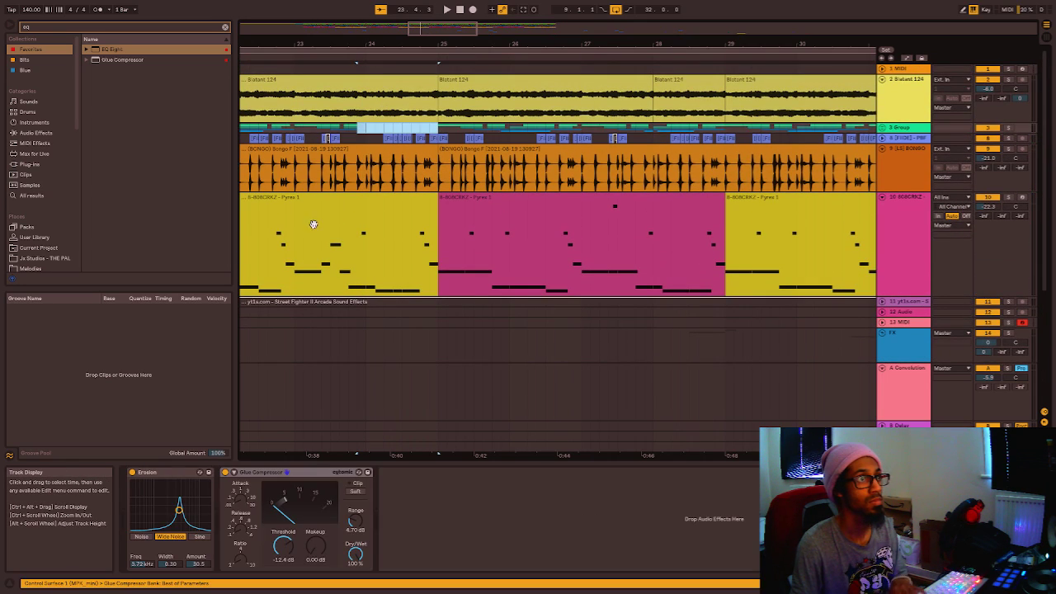
Play the section from bar 23 to bar 25 to check the drum break.
left_click(333, 137)
key("space")
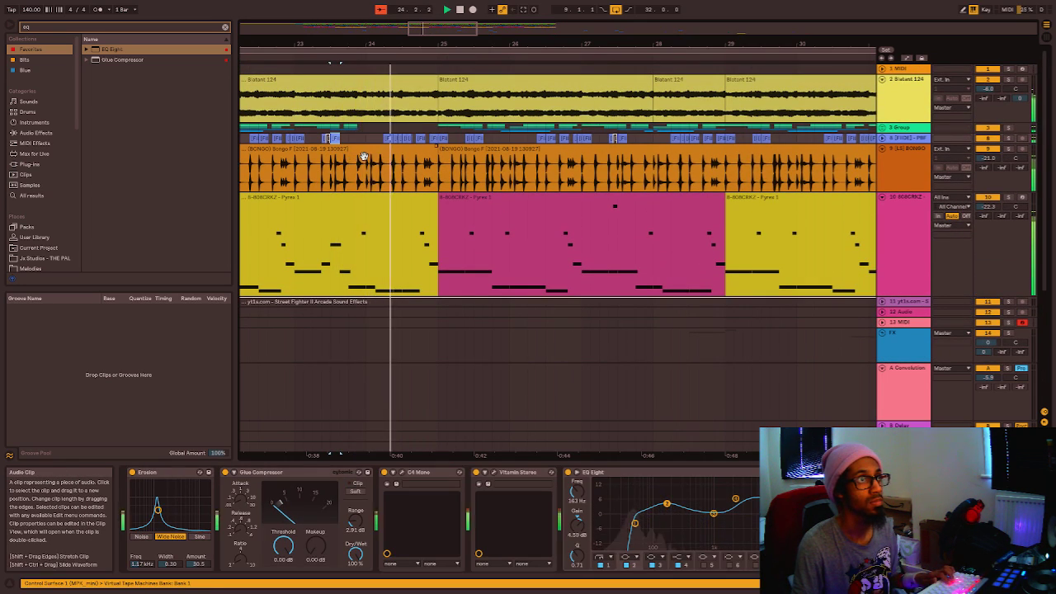
key("space")
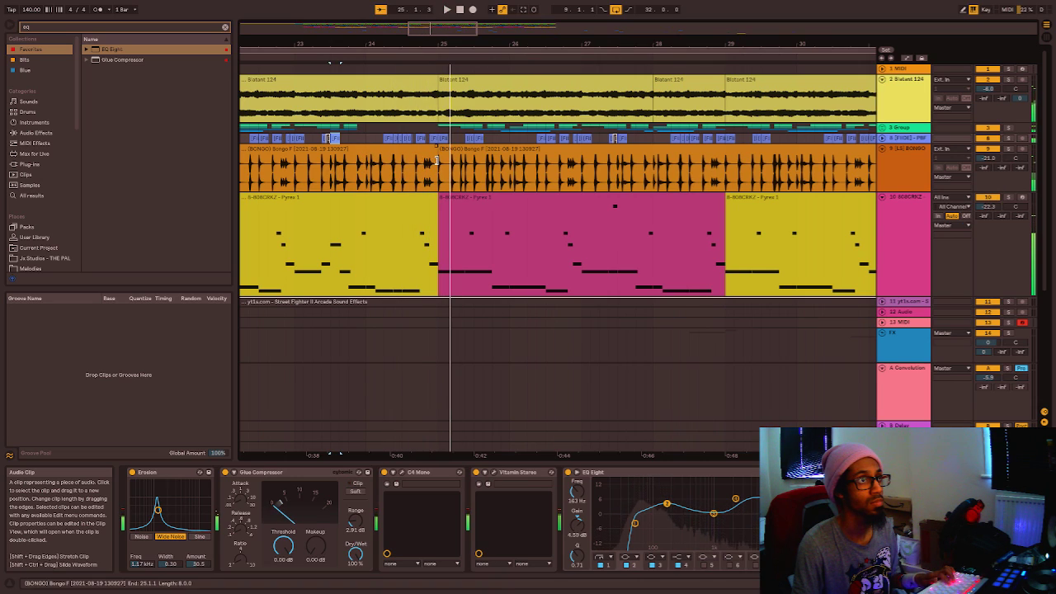
Shorten the bongo clip ending at bar 25 so it stops at bar 24, and play the break back.
left_click_drag(437, 161, 381, 164)
key("space")
left_click(327, 138)
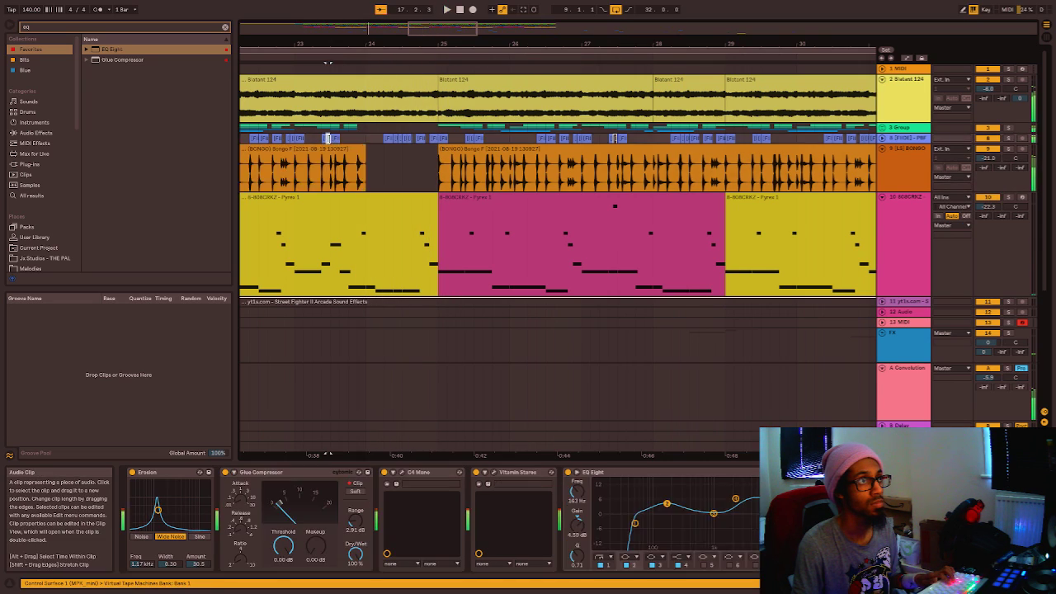
key("space")
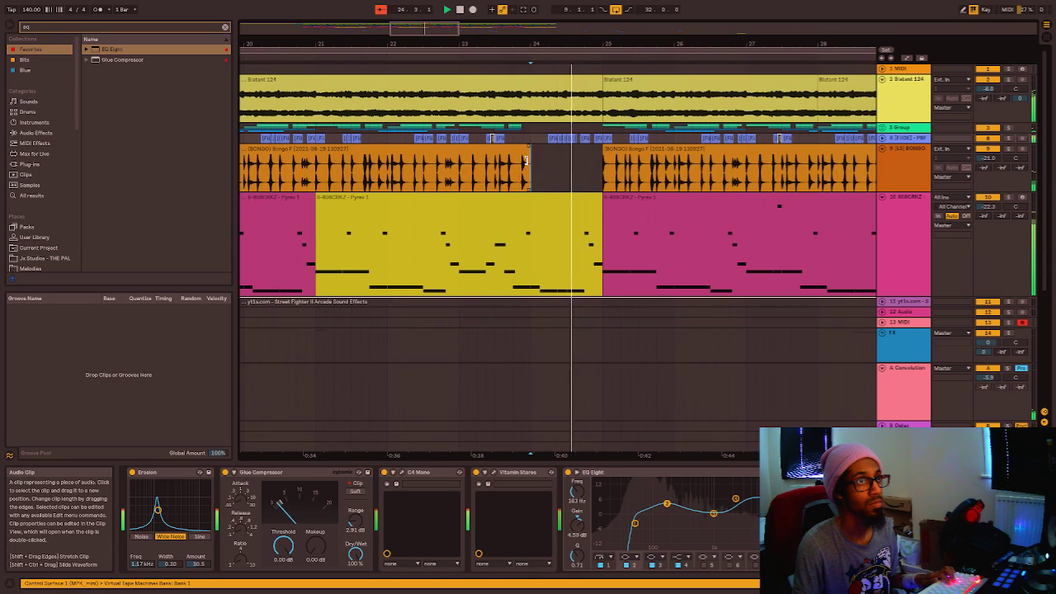
Extend the end of the bongo clip before the break to bar 24 and play it back.
left_click(457, 211)
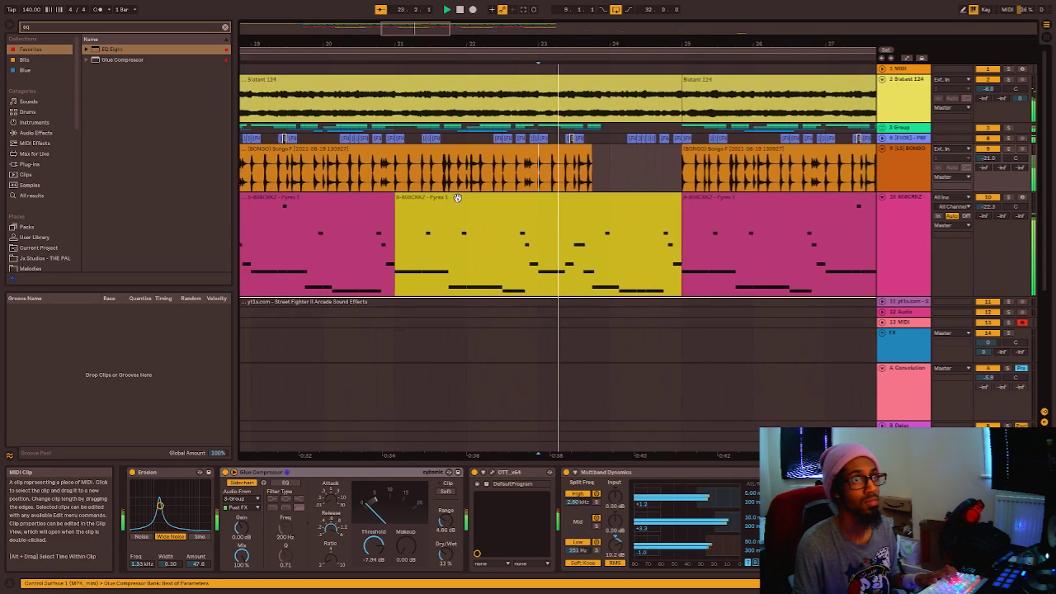
left_click_drag(530, 159, 546, 159)
left_click(510, 169)
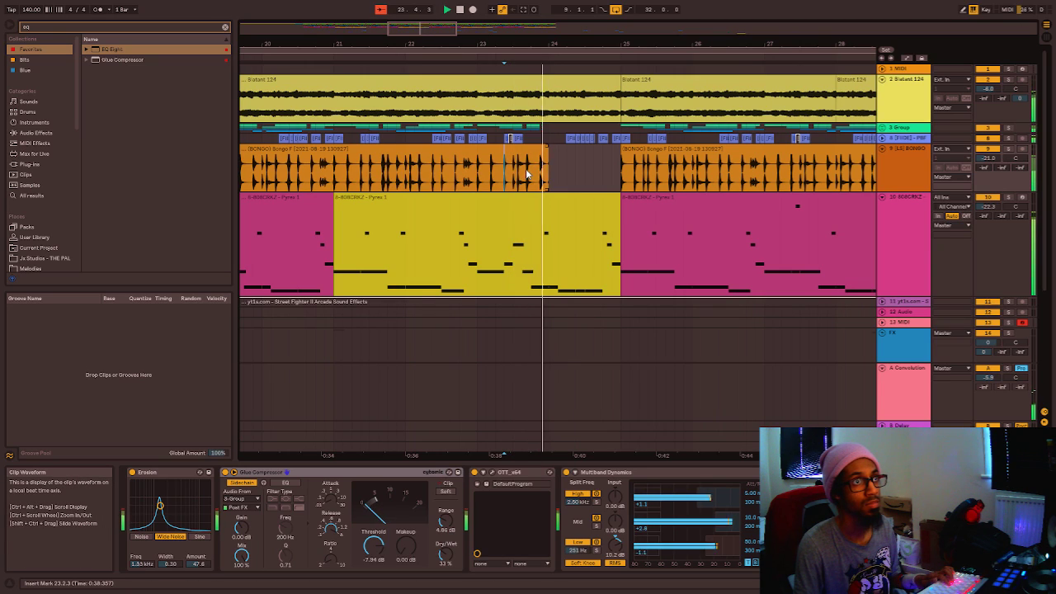
Cut the short bongo section from 23.4.2 to 23.4.3 and play back the edit from bar 23.
scroll(549, 168, "up", 4)
left_click(526, 176)
key("space")
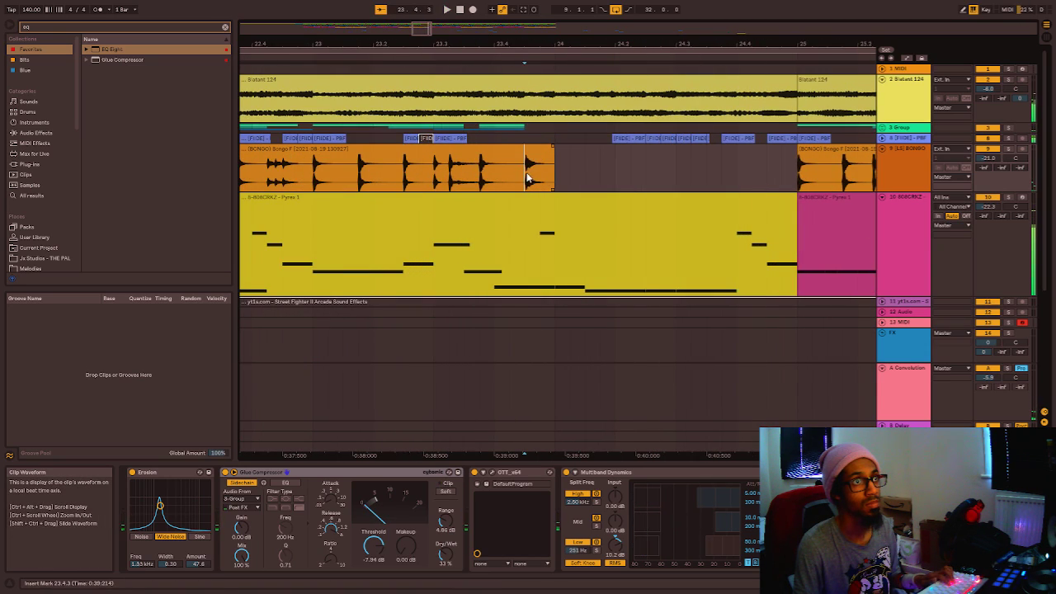
mouse_move(541, 149)
left_mouse_down()
mouse_move(525, 150)
mouse_move(533, 155)
left_mouse_up()
left_click(424, 180)
key("space")
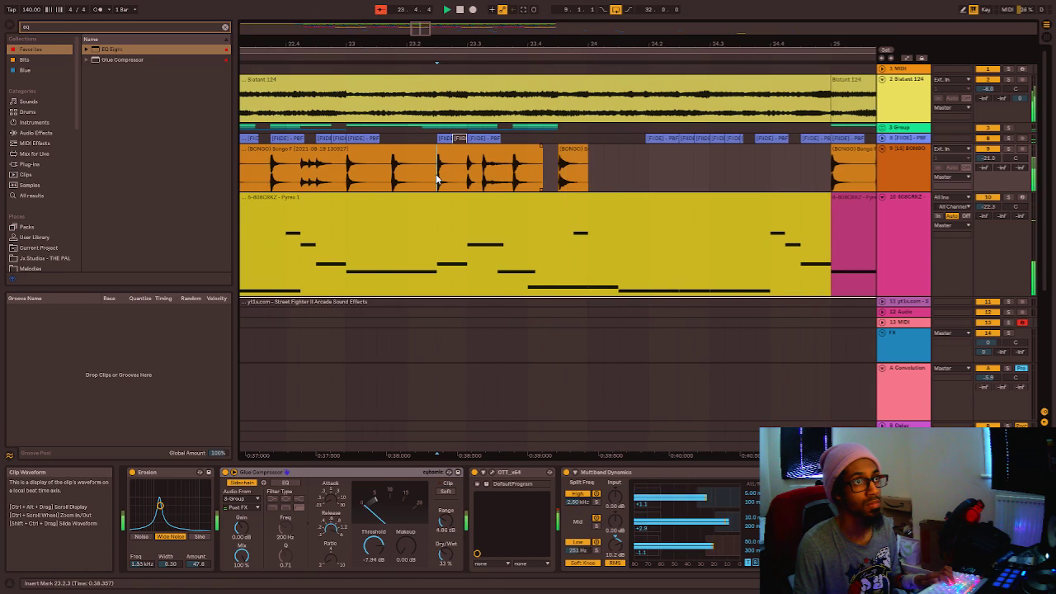
Play the arrangement from bar 23 through bar 25 to check the bongo gap before the break.
left_click(572, 146)
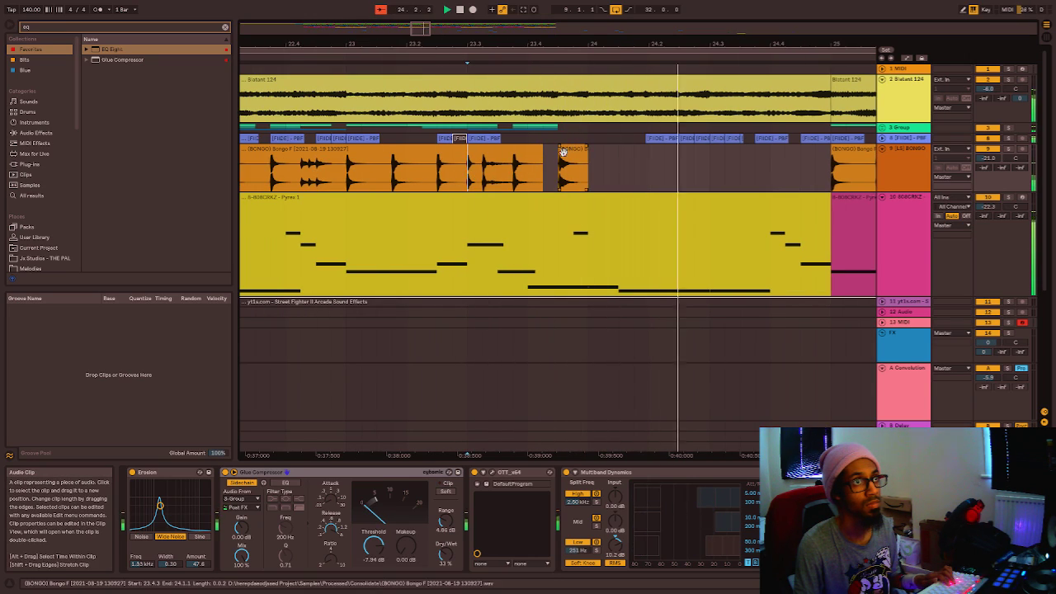
left_click(384, 176)
scroll(384, 177, "down", 5)
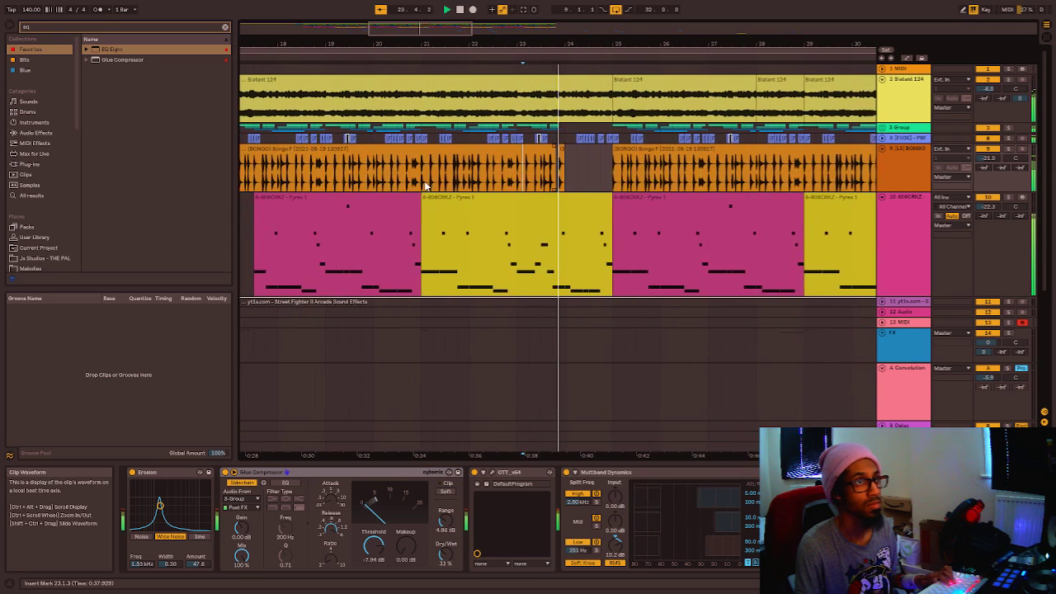
left_click(475, 150)
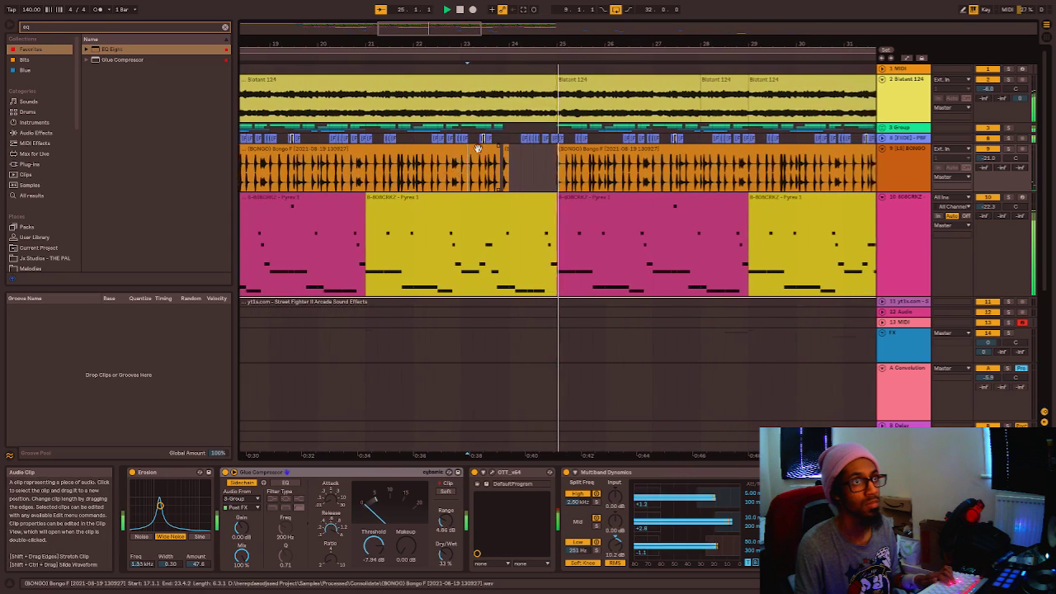
scroll(495, 161, "down", 5)
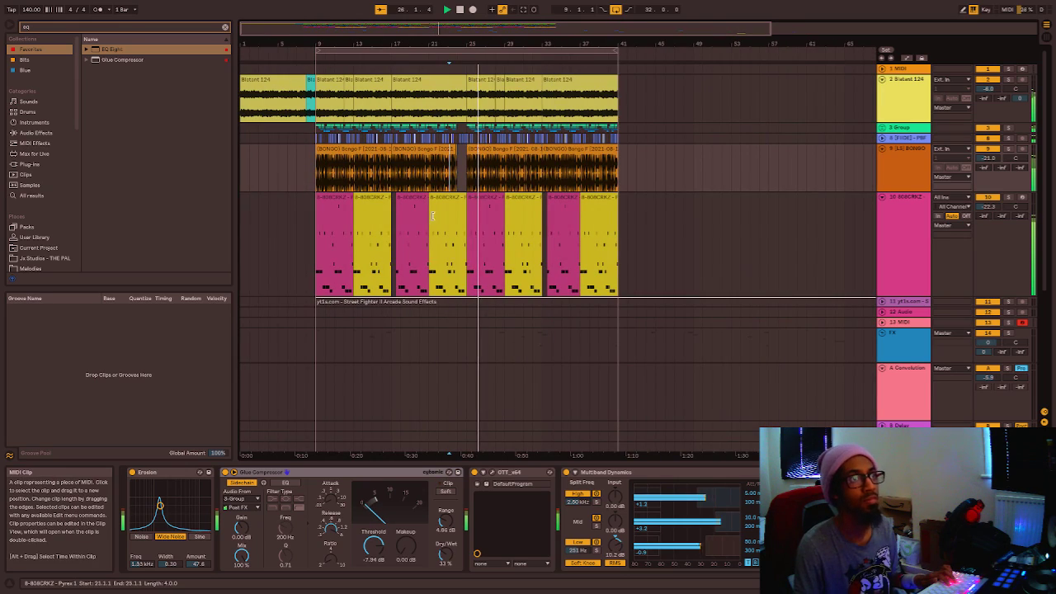
Fold the FX group so its tracks show as a single overview lane.
scroll(885, 196, "down", 3)
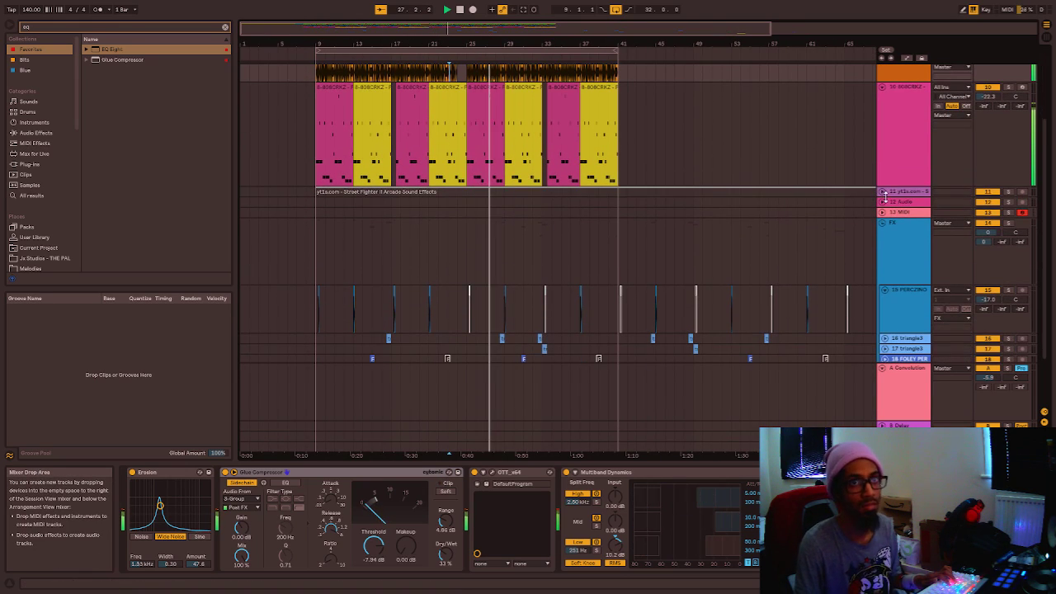
left_click(882, 223)
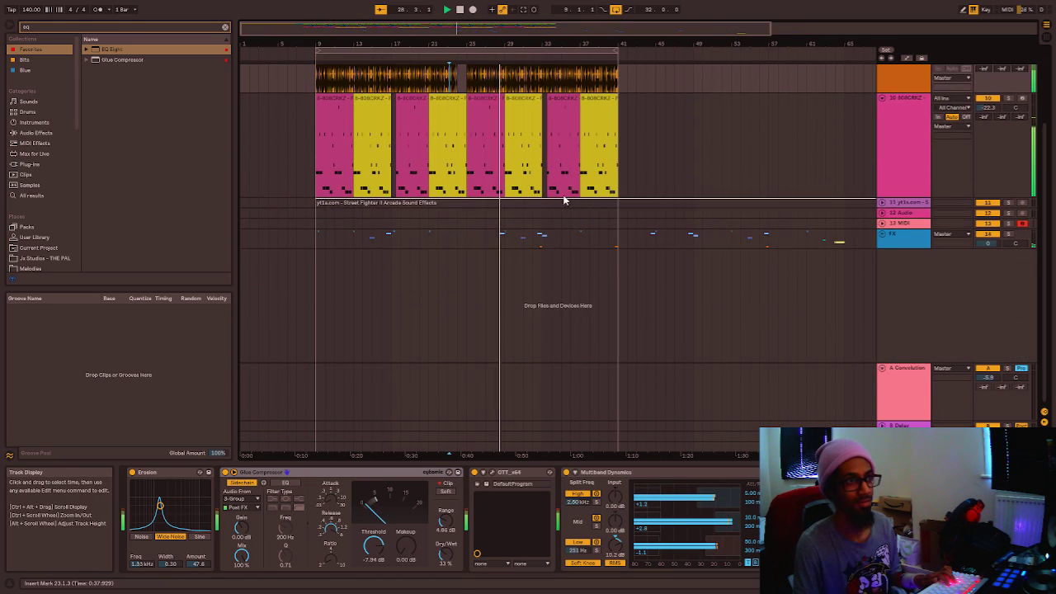
scroll(528, 182, "up", 2)
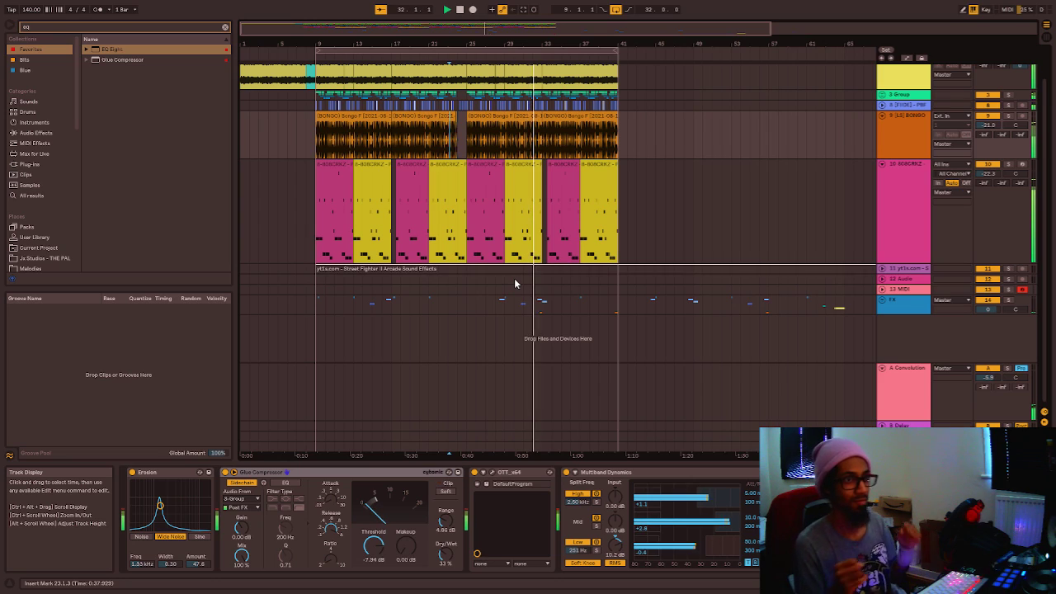
Move the FX group's two-bar section from bars 39–41 so it ends at bar 25 in the drum break.
left_click_drag(552, 307, 543, 315)
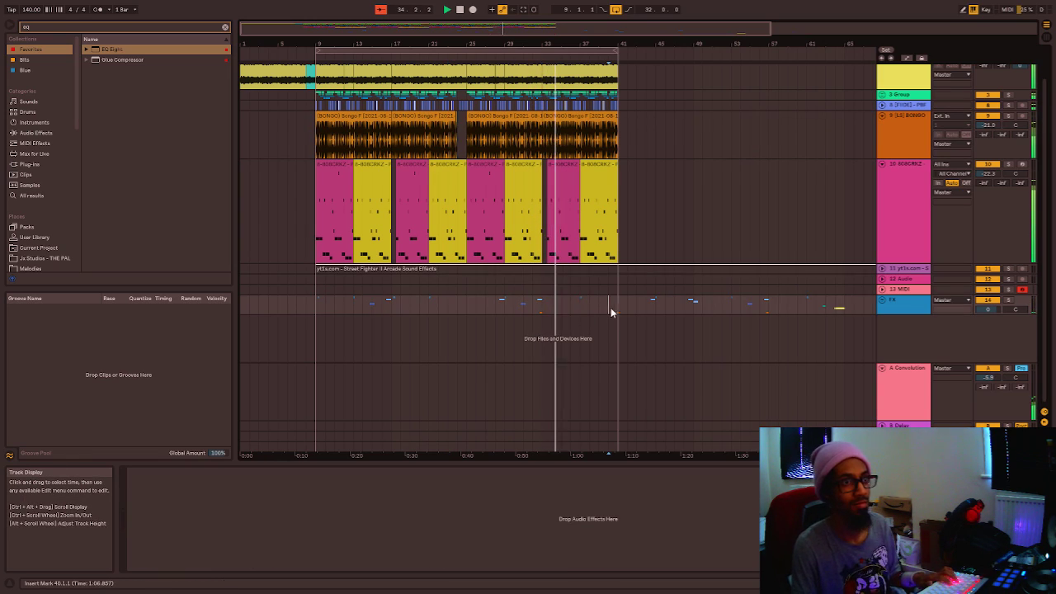
left_click_drag(618, 308, 600, 309)
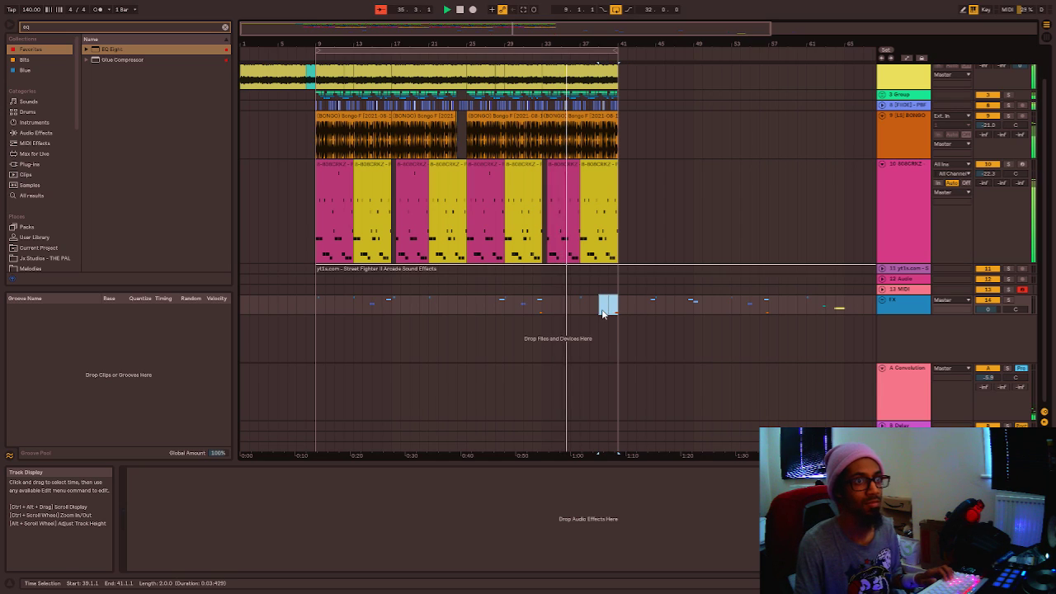
scroll(384, 309, "up", 3)
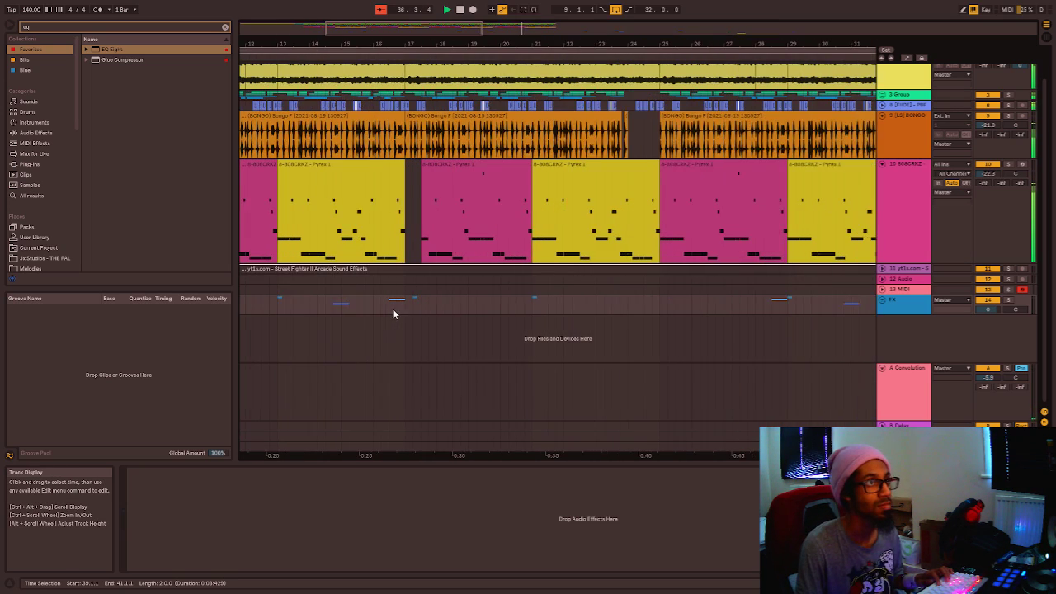
left_click_drag(554, 306, 551, 308)
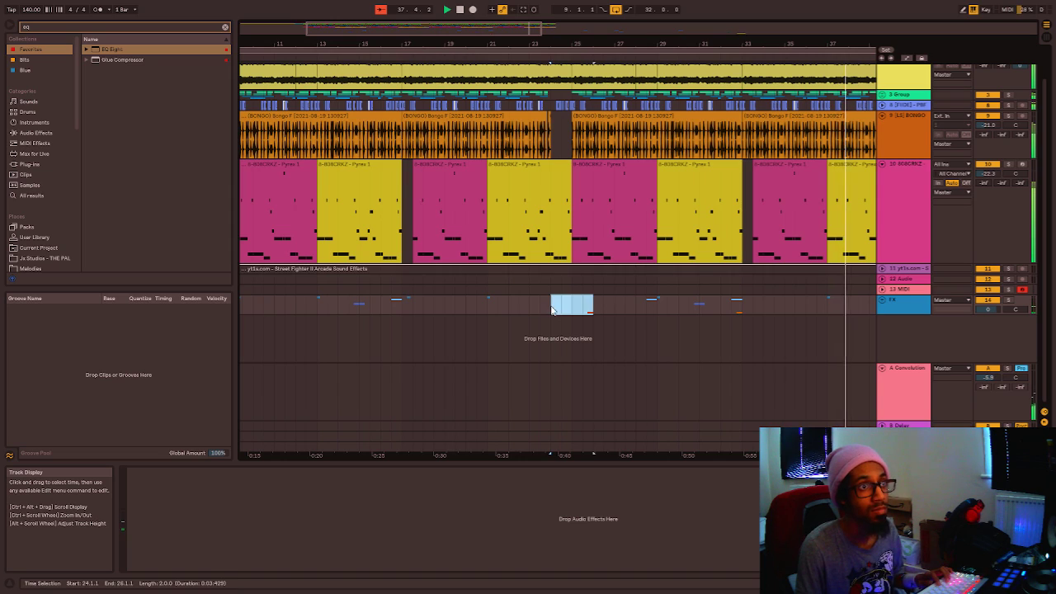
left_click(533, 305)
scroll(528, 307, "up", 3)
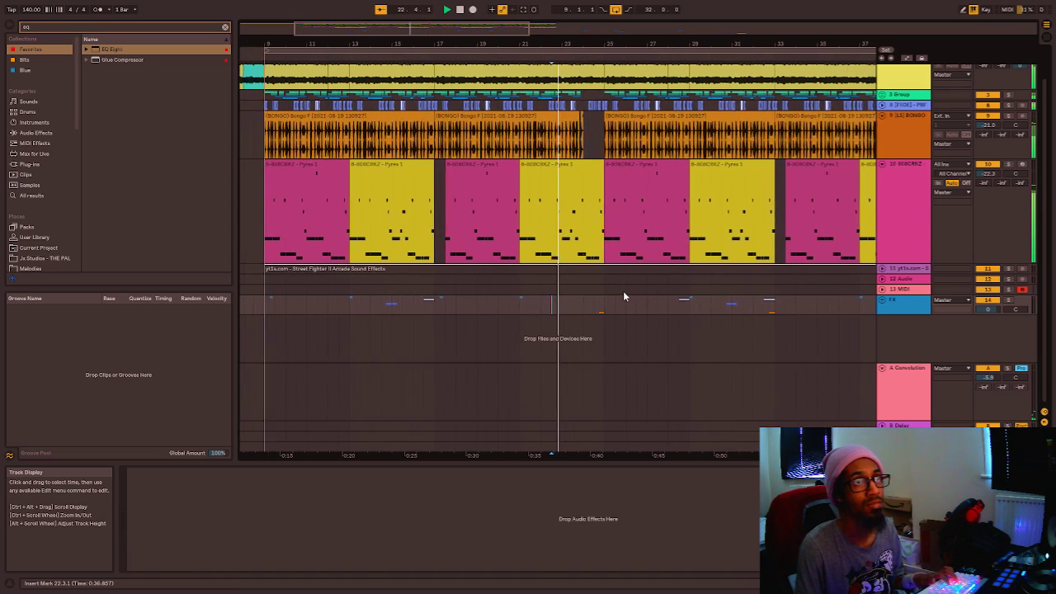
scroll(611, 116, "up", 3)
Select the short bongo clip at 23.4.3 and play back the break with its FX hit.
left_click(614, 106)
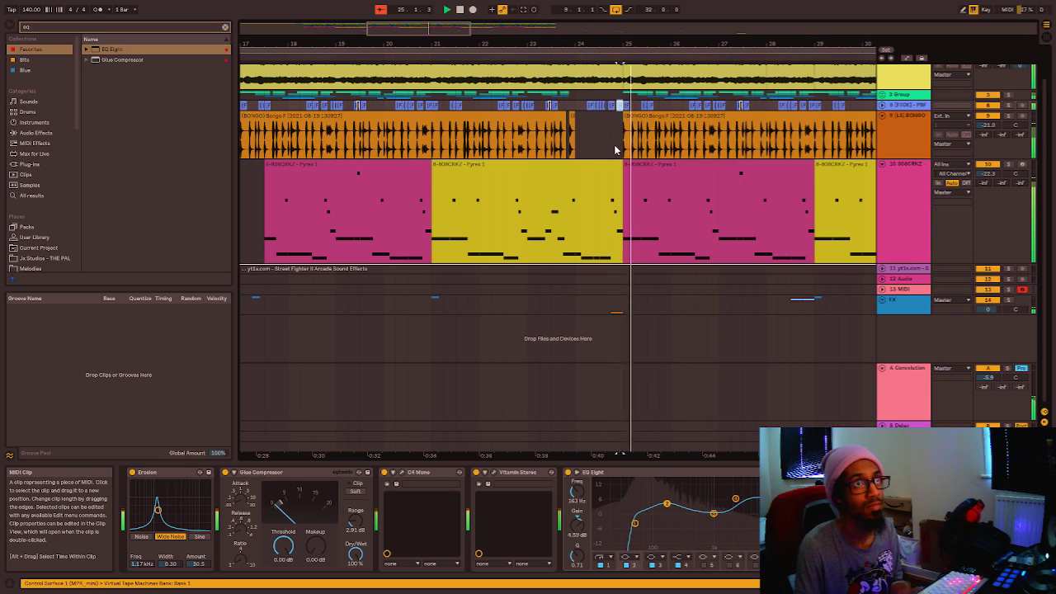
left_click(587, 157)
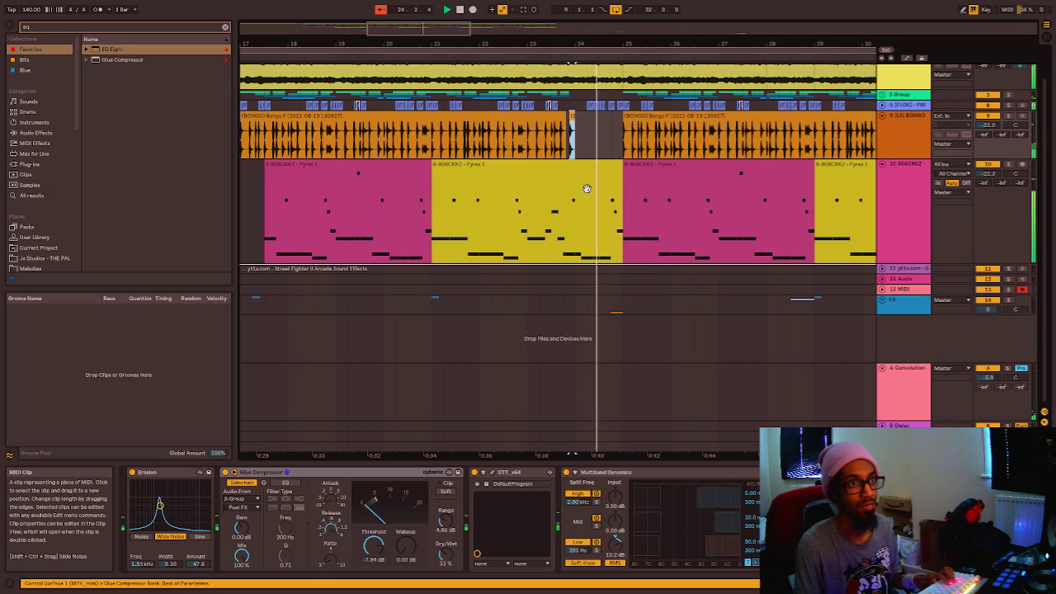
scroll(598, 204, "down", 6, "ctrl")
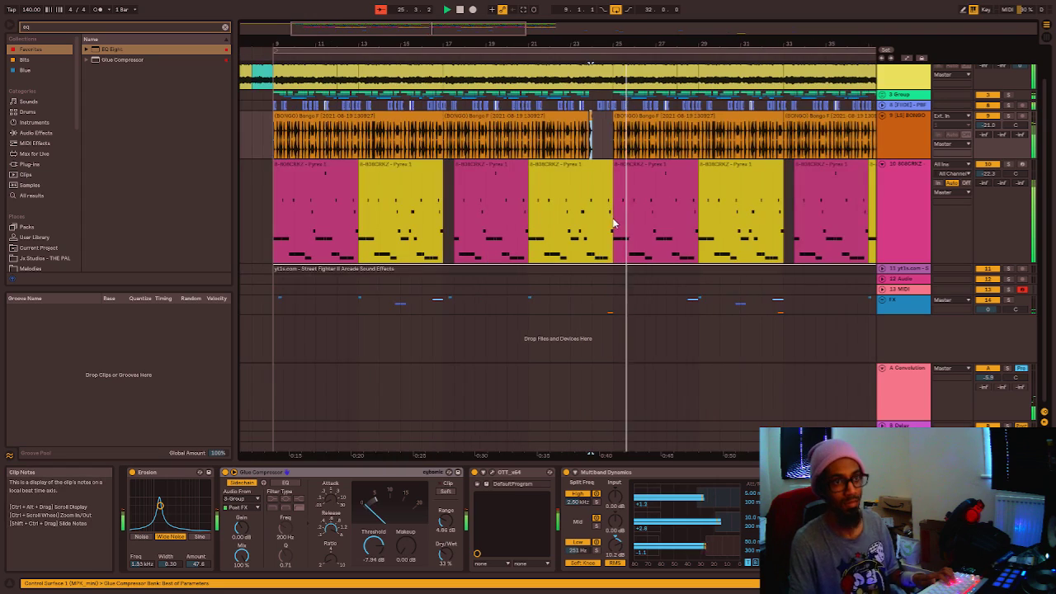
scroll(635, 229, "down", 2, "ctrl")
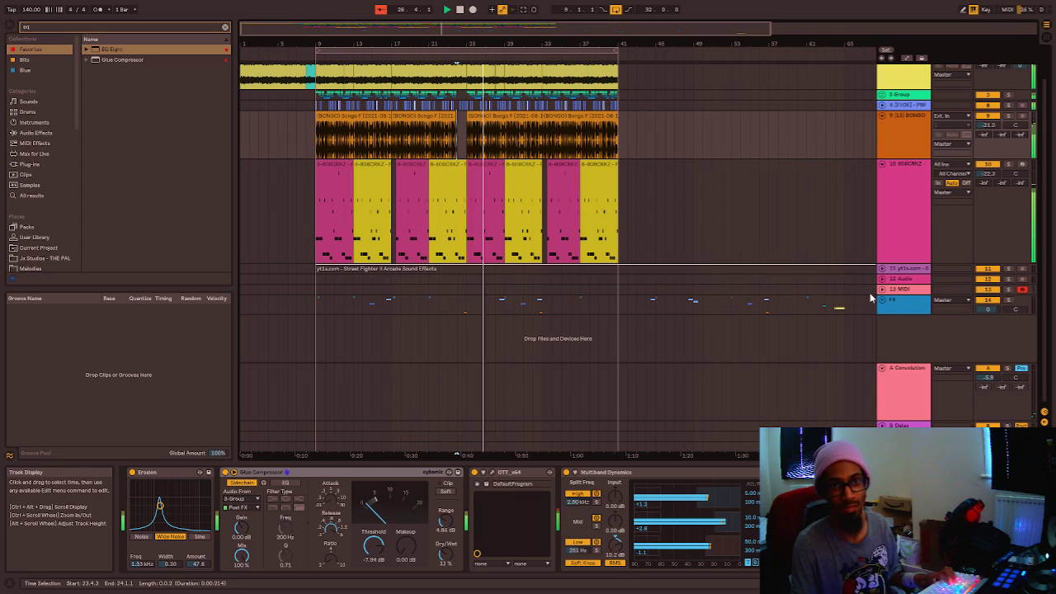
Select the FX group's clips from bar 41 to bar 77.
left_click(615, 300)
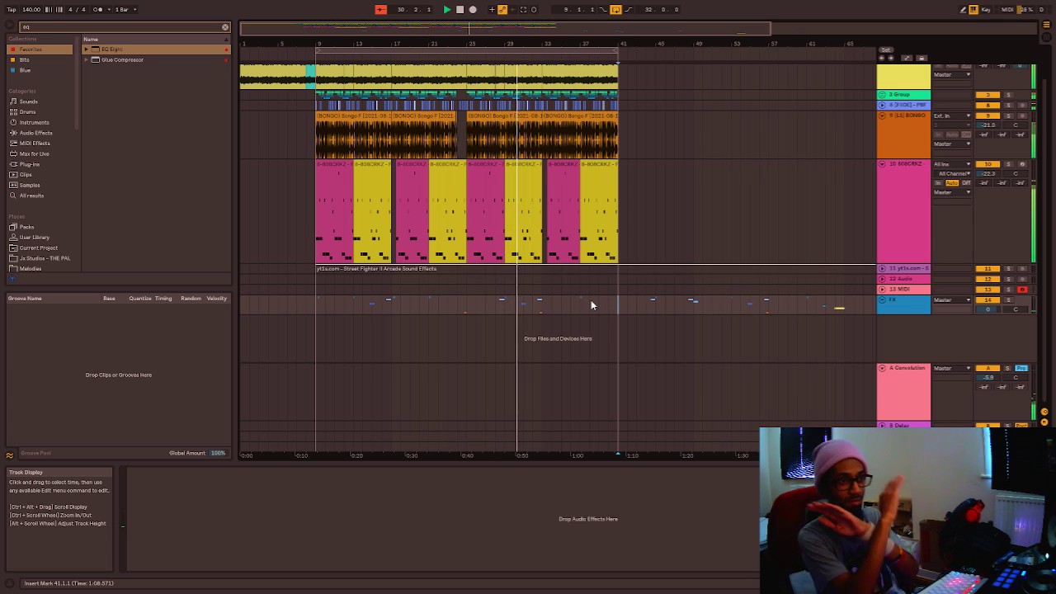
scroll(591, 304, "down", 2)
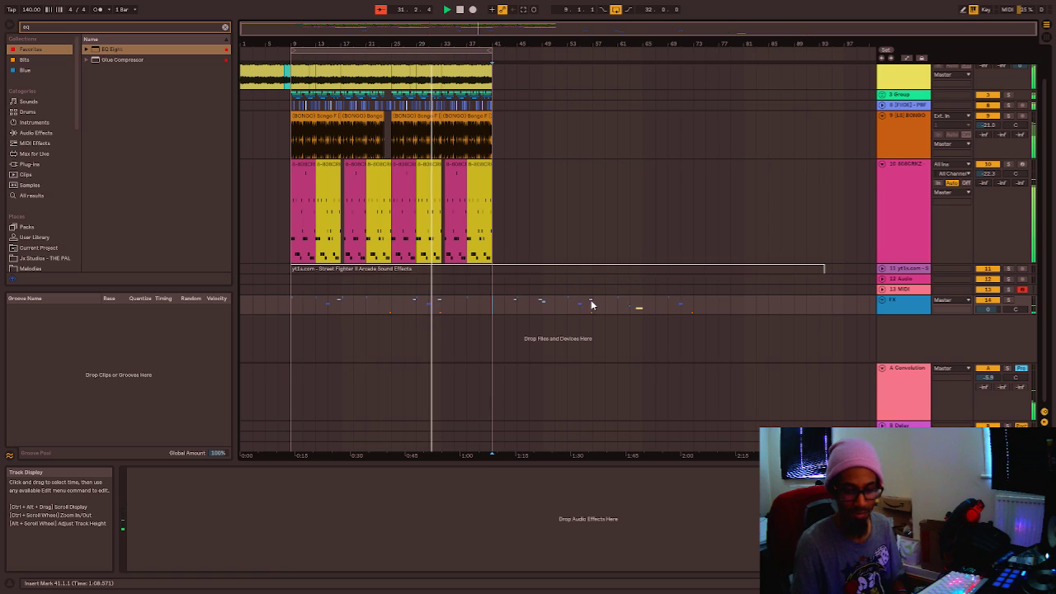
scroll(438, 165, "up", 2)
left_click(449, 208)
scroll(451, 211, "down", 2)
left_click(452, 291)
left_click_drag(496, 299, 723, 299)
scroll(357, 173, "up", 1)
scroll(363, 175, "up", 2)
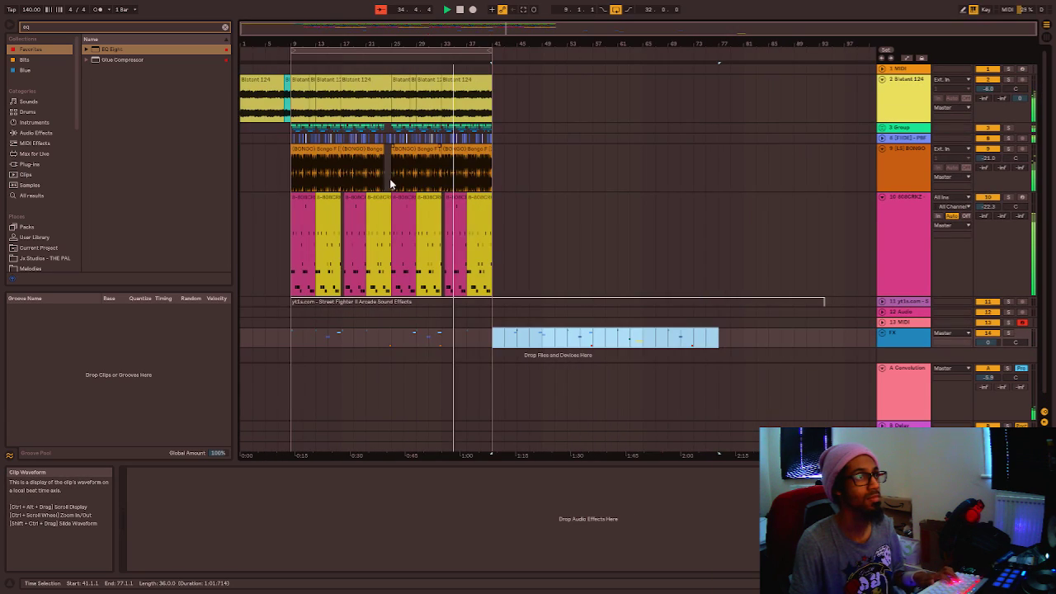
scroll(279, 155, "up", 2)
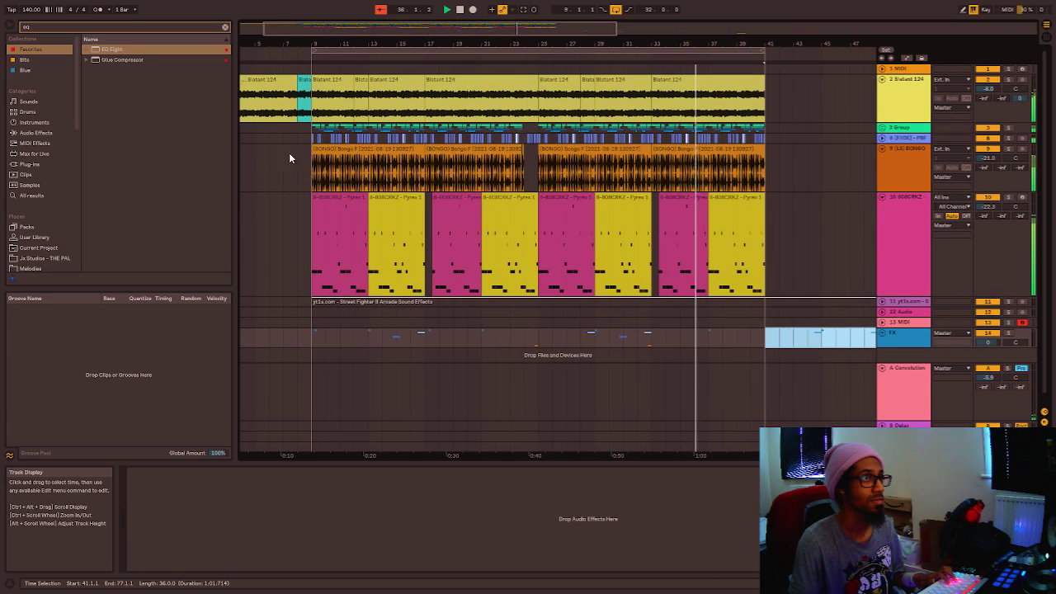
Fold the 808 and Blatant 124 tracks and place the insert marker on the bongo track before bar 9.
left_click(882, 198)
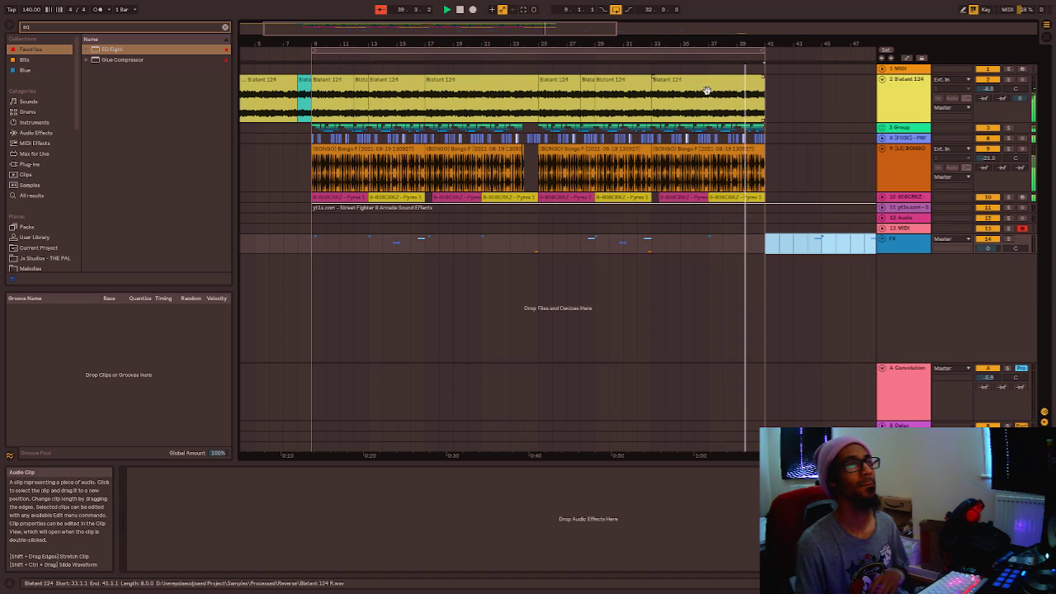
left_click(882, 79)
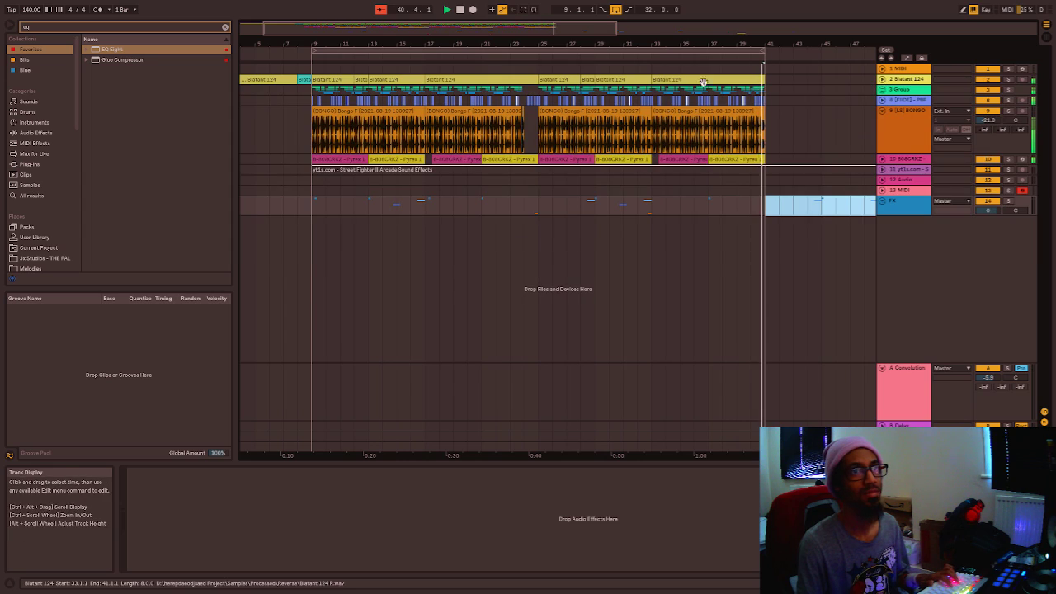
scroll(367, 127, "down", 3)
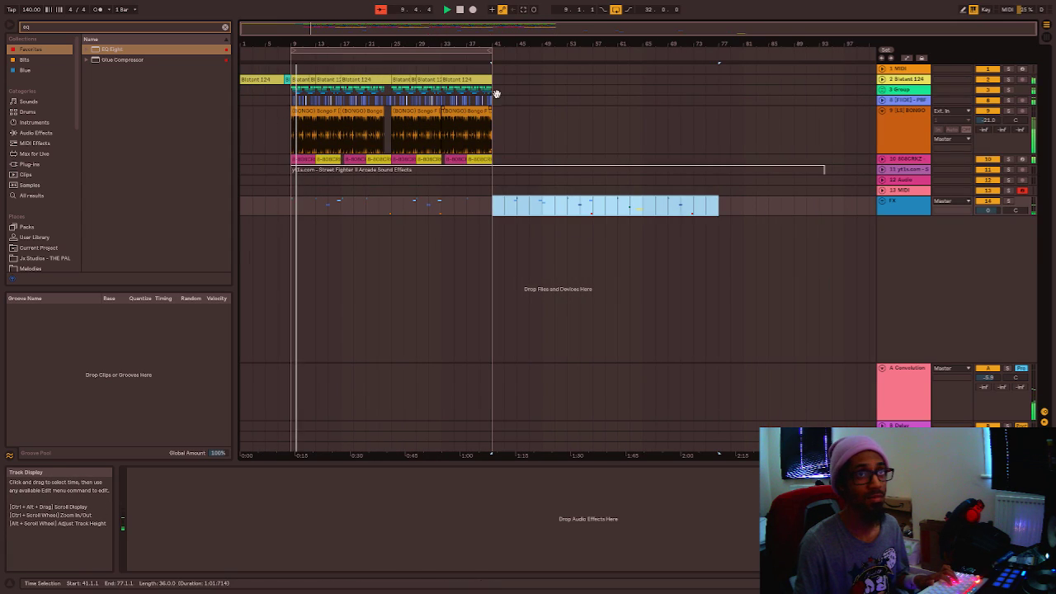
left_click_drag(364, 32, 299, 24)
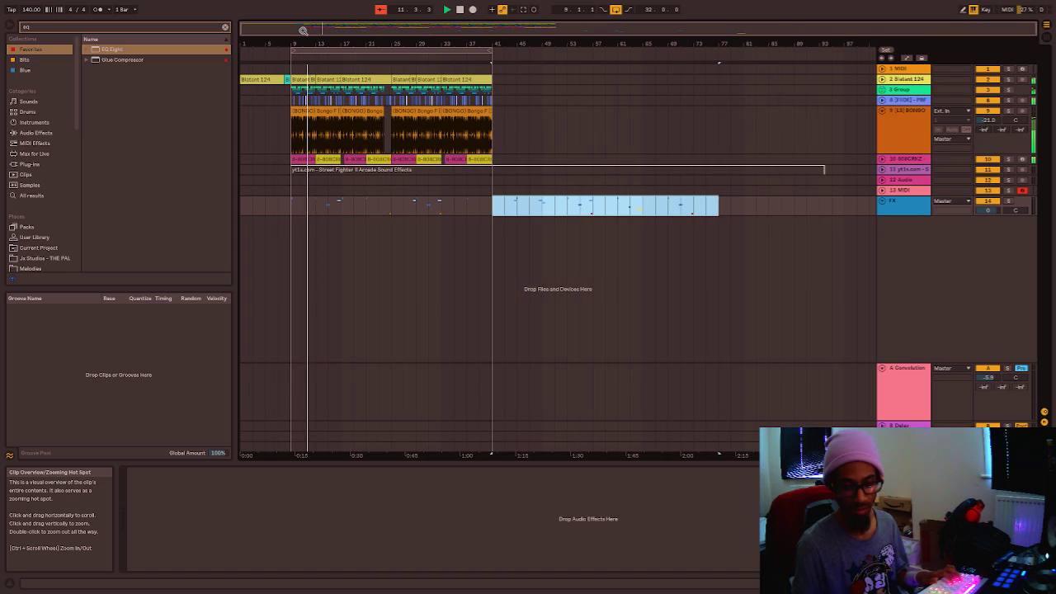
left_click(276, 110)
left_click(276, 110)
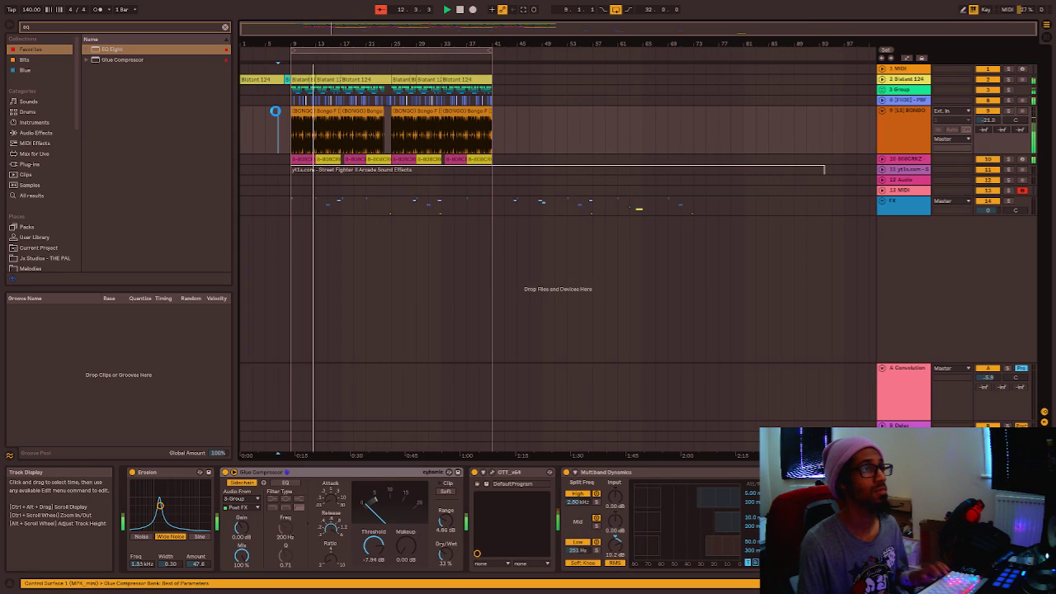
Duplicate the Blatant 124 clips from bars 9–17 repeatedly so the pattern fills the track up to bar 41.
left_click(297, 80)
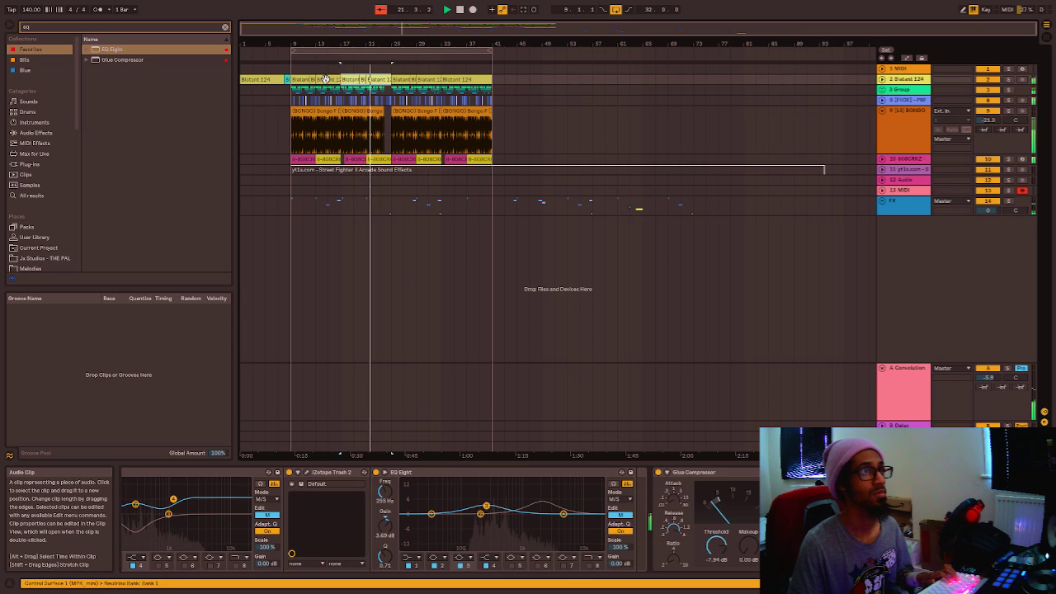
key("ctrl+d")
key("ctrl+d")
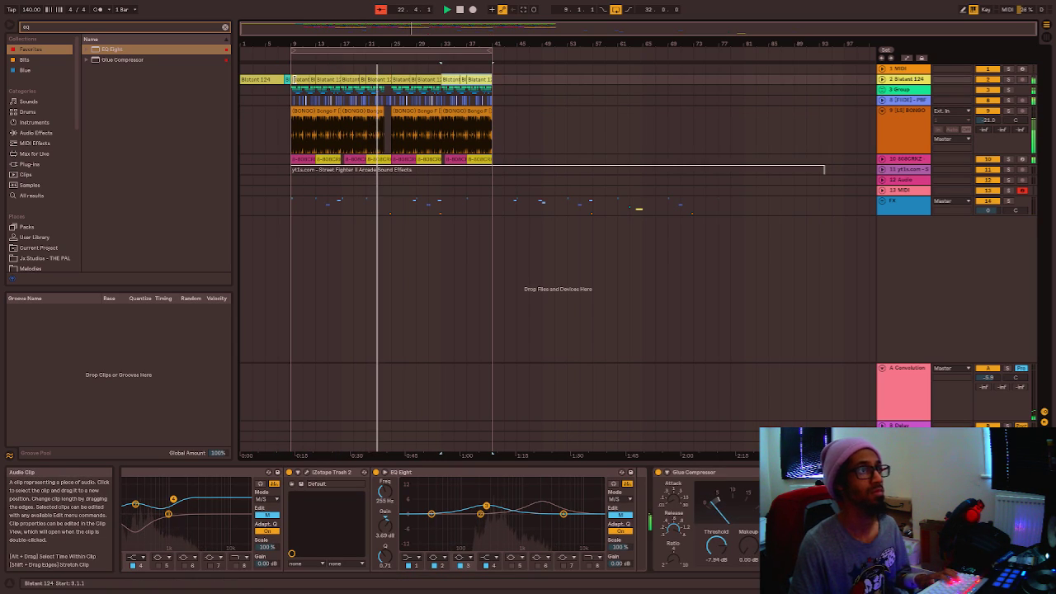
Unfold the Blatant 124 track and move the chopped clips from bars 9–17 to bars 17–25.
left_click(300, 80)
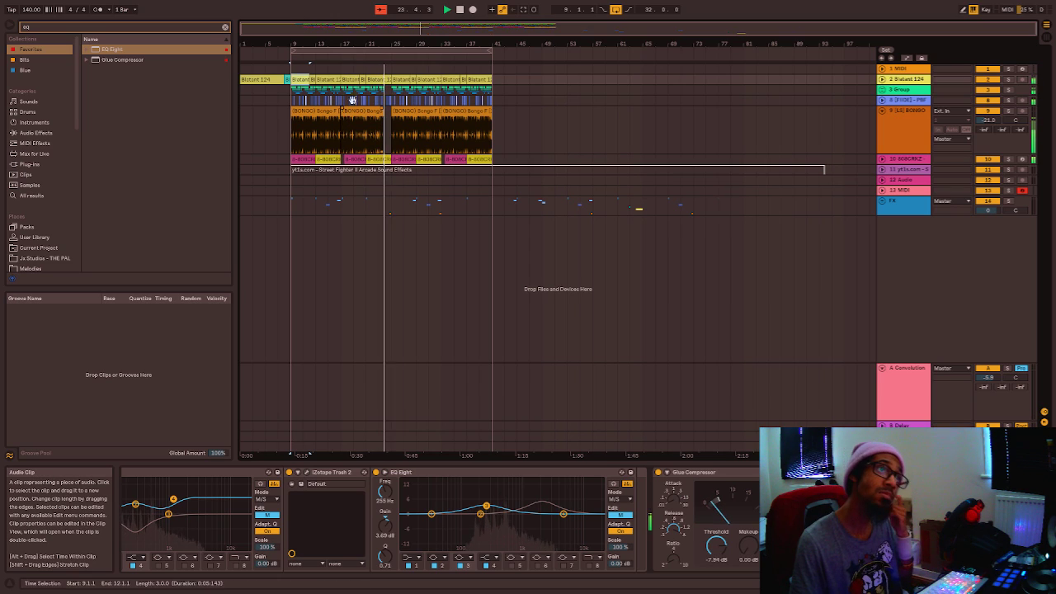
scroll(394, 79, "up", 3)
scroll(394, 79, "down", 2)
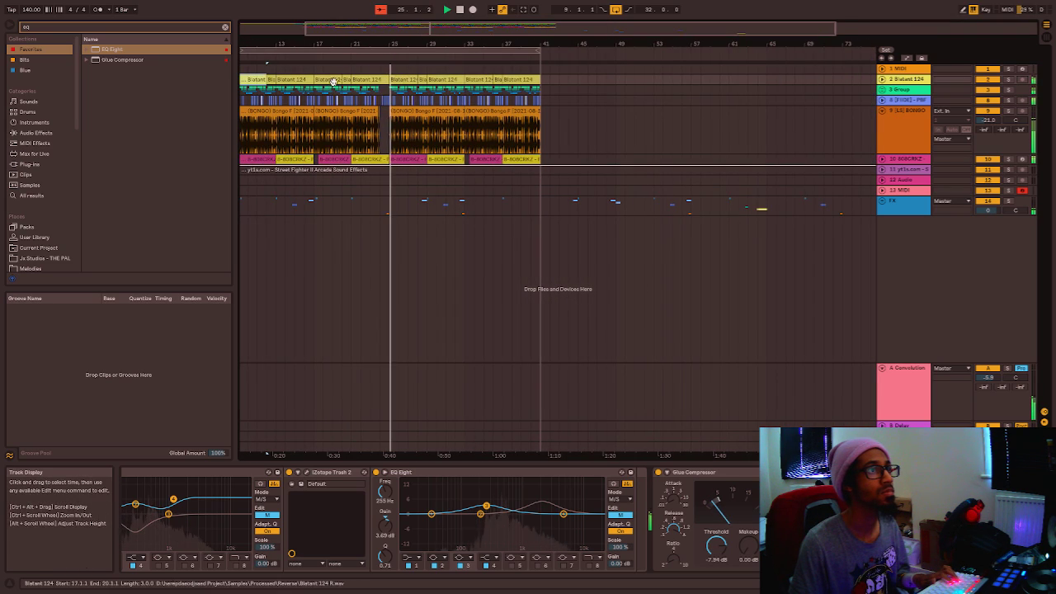
scroll(381, 89, "up", 3)
left_click(385, 90)
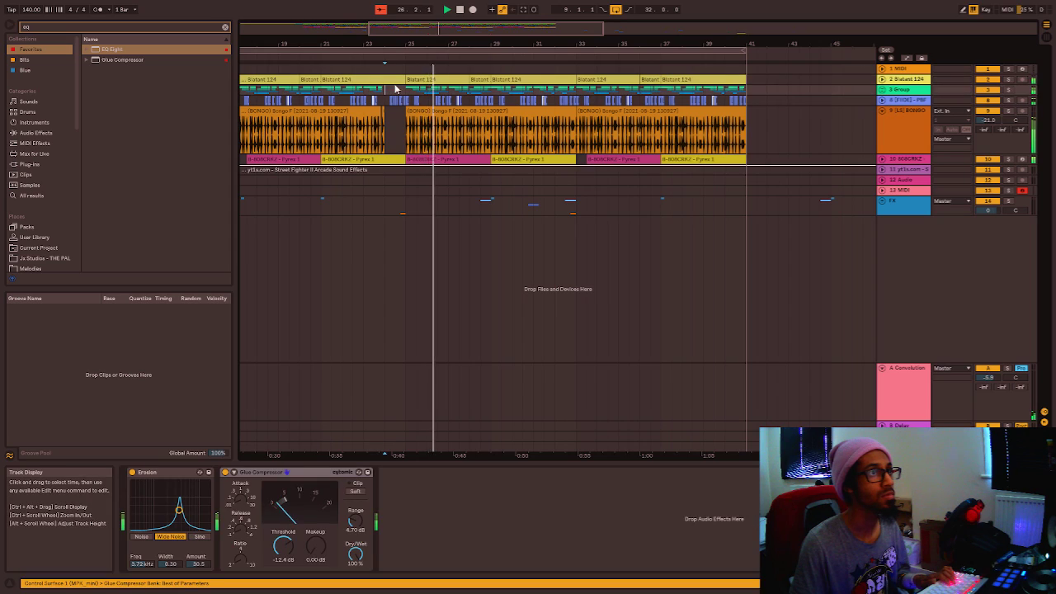
left_click(882, 80)
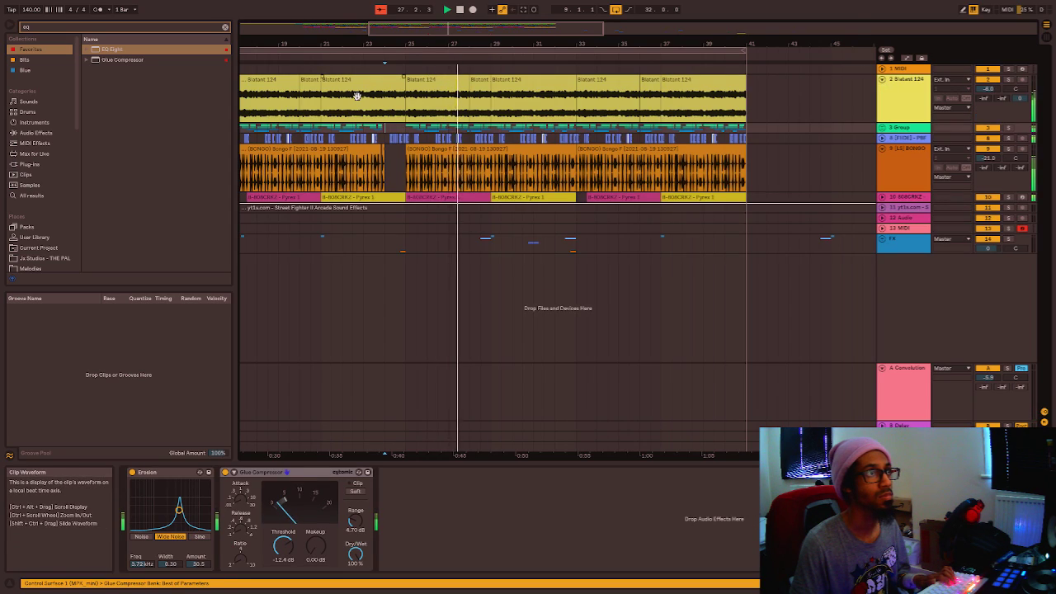
scroll(358, 95, "down", 4)
left_click(316, 92)
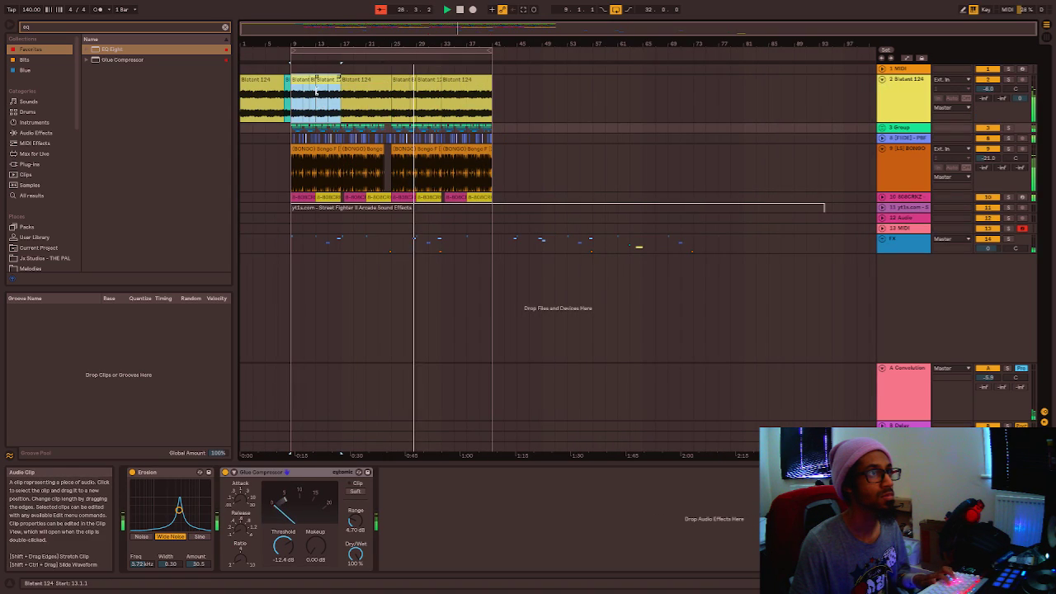
left_click_drag(331, 92, 382, 91)
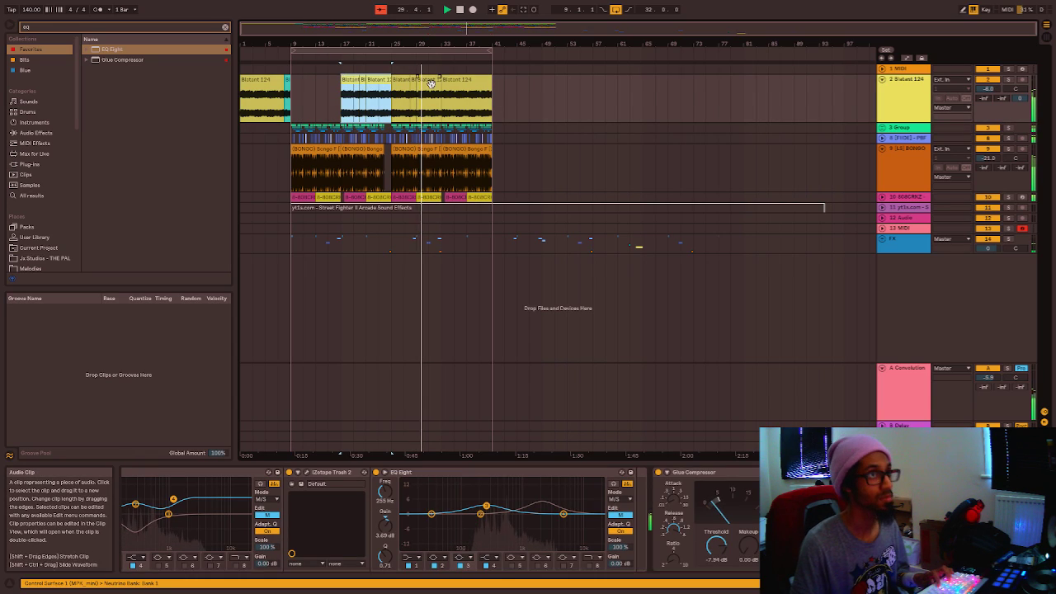
Copy the chopped Blatant 124 pattern to bars 33–41 and fill bars 9–17 and 25–33 with the uncut clip.
left_click(446, 85)
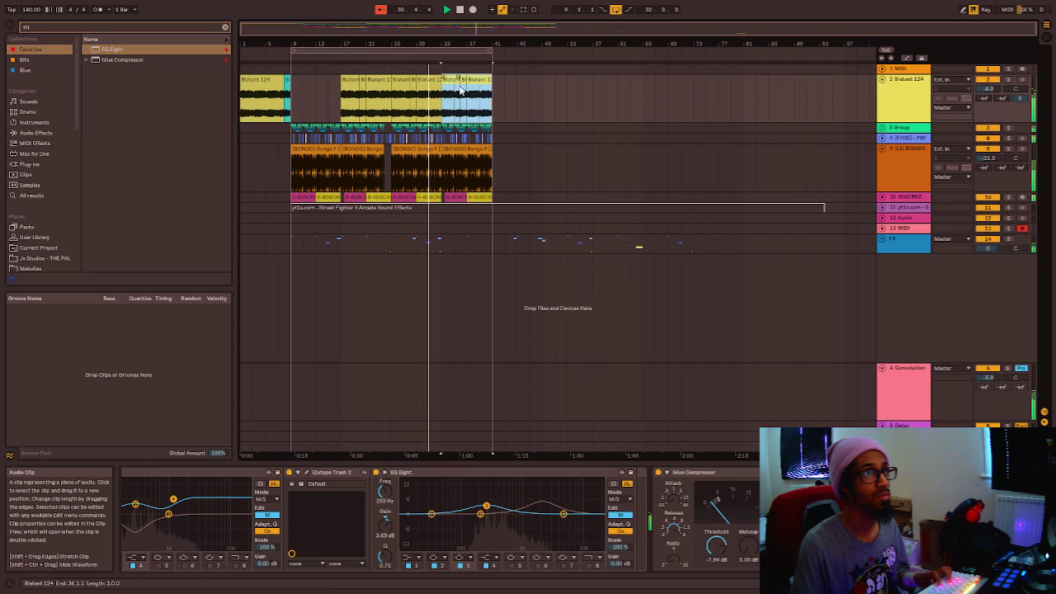
left_click_drag(463, 84, 312, 86)
left_click(459, 84)
key("ctrl+v")
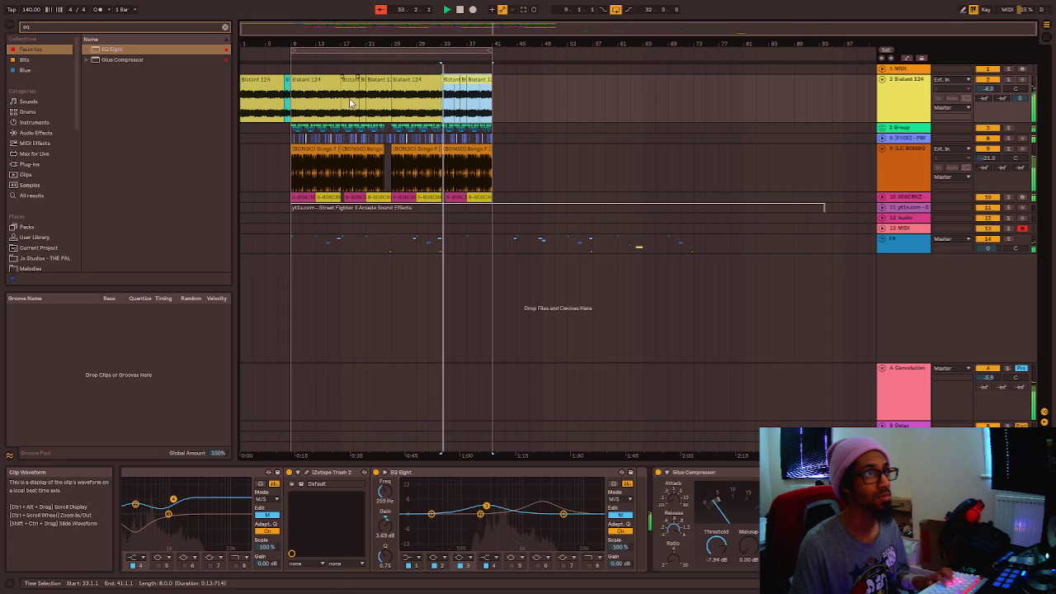
Shift the one-bar Blatant 124 cut to the final bar of both chopped sections, at bars 24 and 40.
scroll(353, 99, "up", 2)
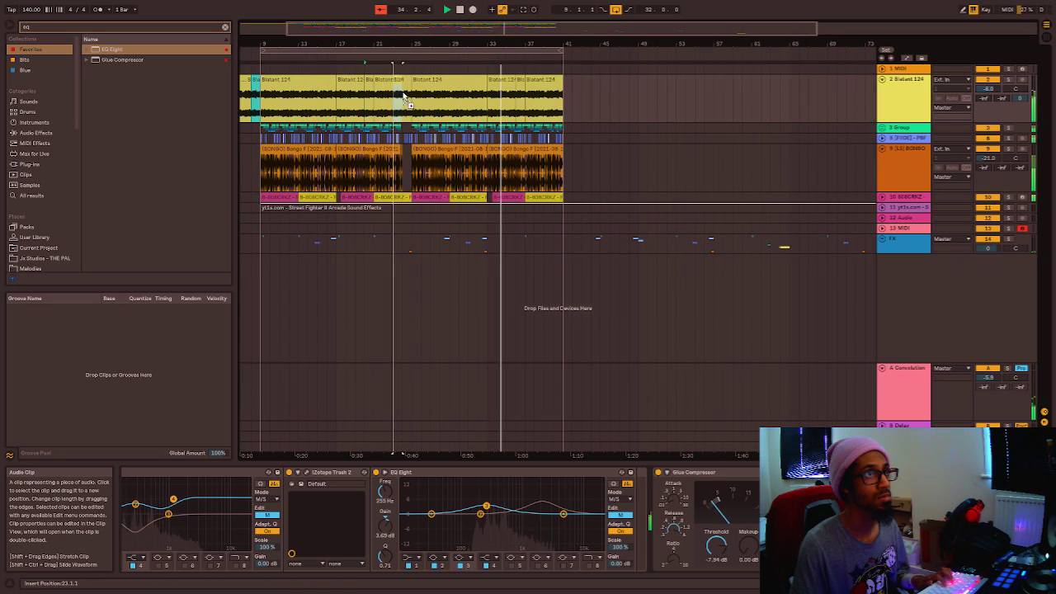
left_click(358, 89)
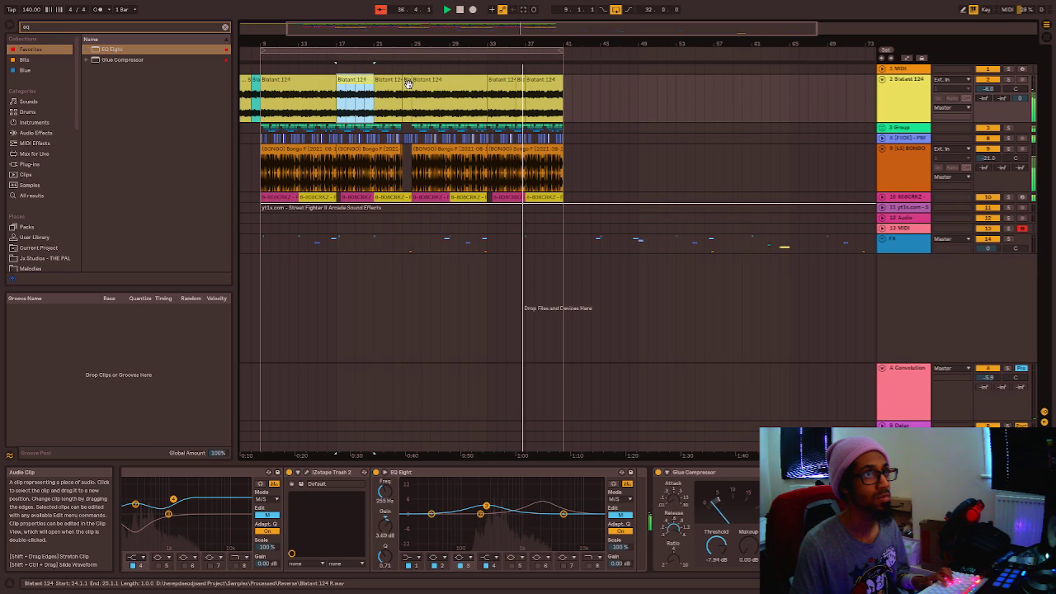
mouse_move(518, 83)
left_mouse_down()
mouse_move(556, 85)
mouse_move(525, 82)
left_mouse_up()
left_click(512, 81)
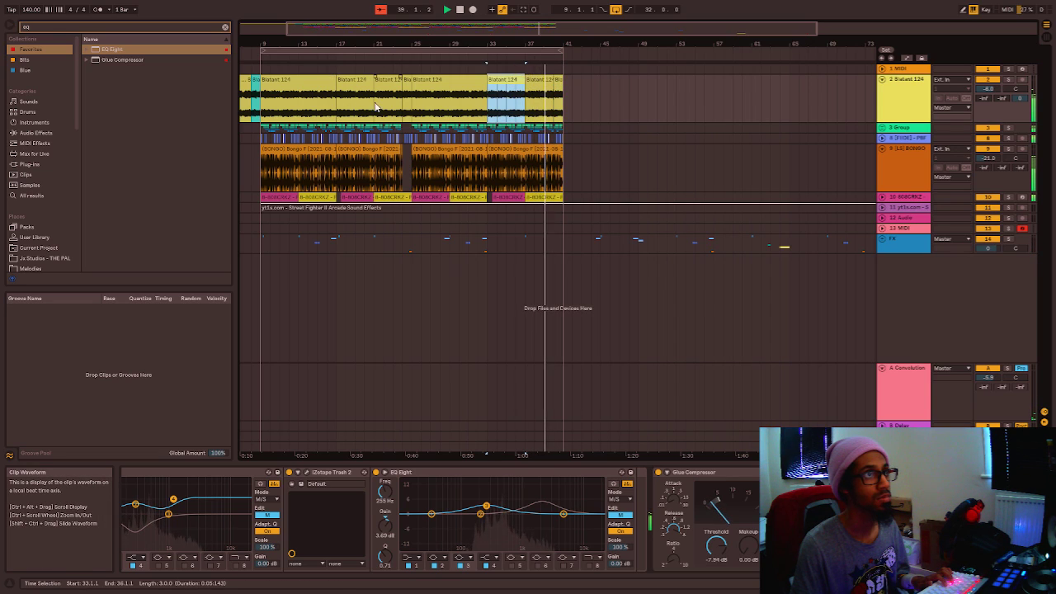
Colour the one-bar Blatant 124 clip at bar 24 red.
scroll(389, 111, "up", 5)
right_click(609, 96)
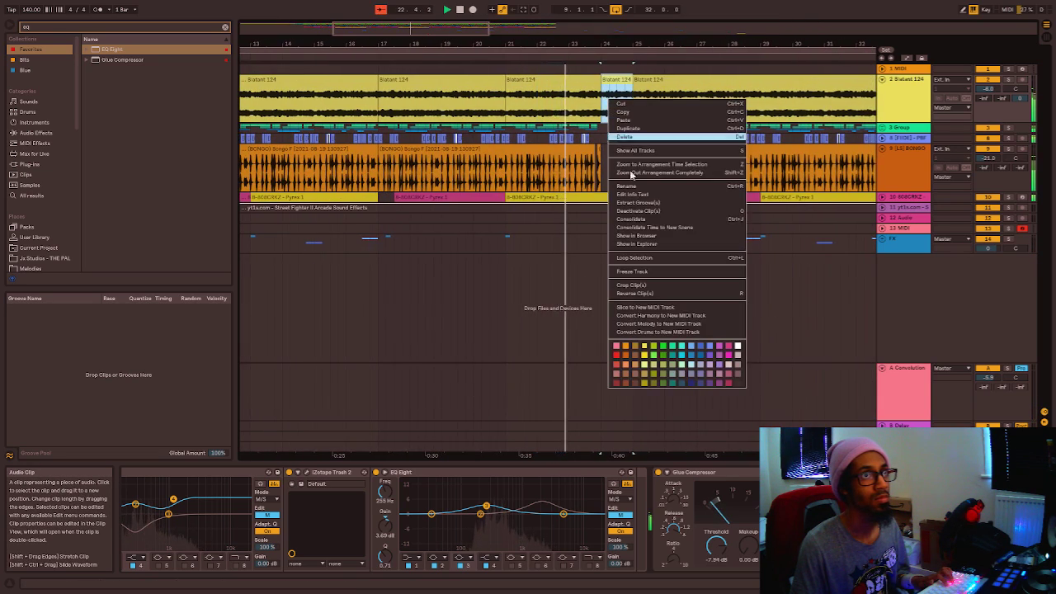
left_click(619, 356)
scroll(619, 122, "up", 4)
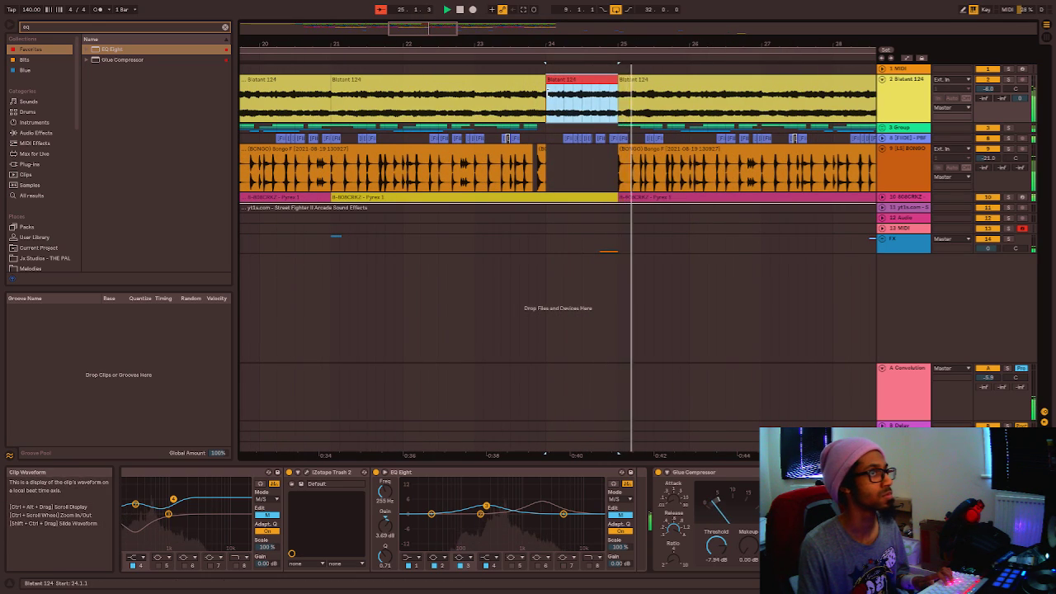
Open the sample and envelope settings of the Blatant 124 clip near bar 24 and stop playback.
scroll(673, 103, "down", 5)
left_click(790, 83)
scroll(623, 101, "up", 3)
double_click(522, 84)
key("space")
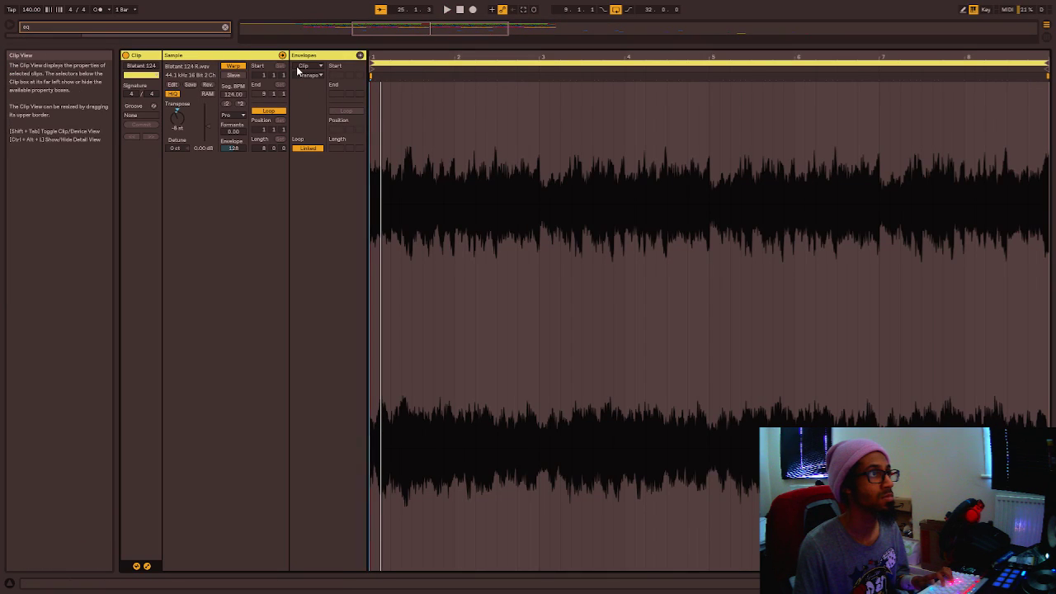
Show the transposition envelope of the reversed clip at bar 25 and draw a pitch ramp from about -12 st up to 0 st at its start.
left_click(310, 75)
left_click(402, 296)
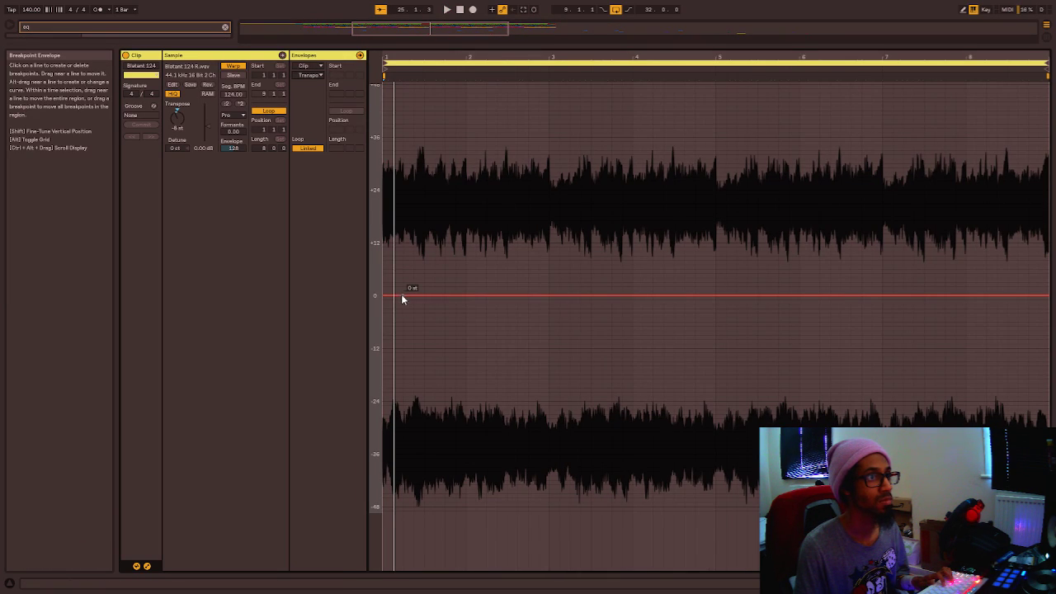
left_click(402, 295)
left_click_drag(393, 296, 383, 348)
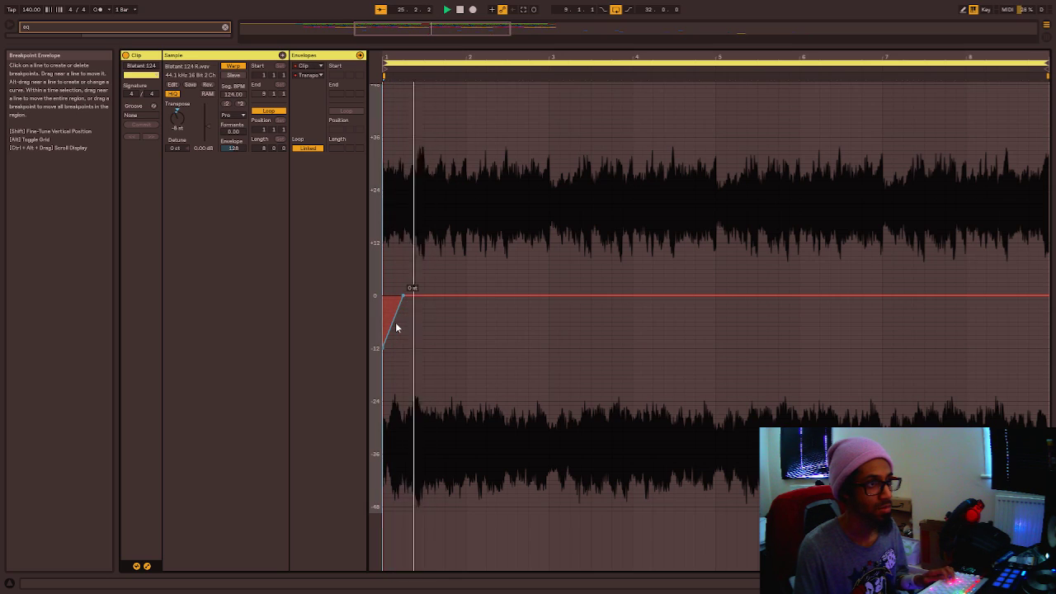
Try a curved pitch ramp at the clip's start, play it back, and undo the curve.
key("space")
key("space")
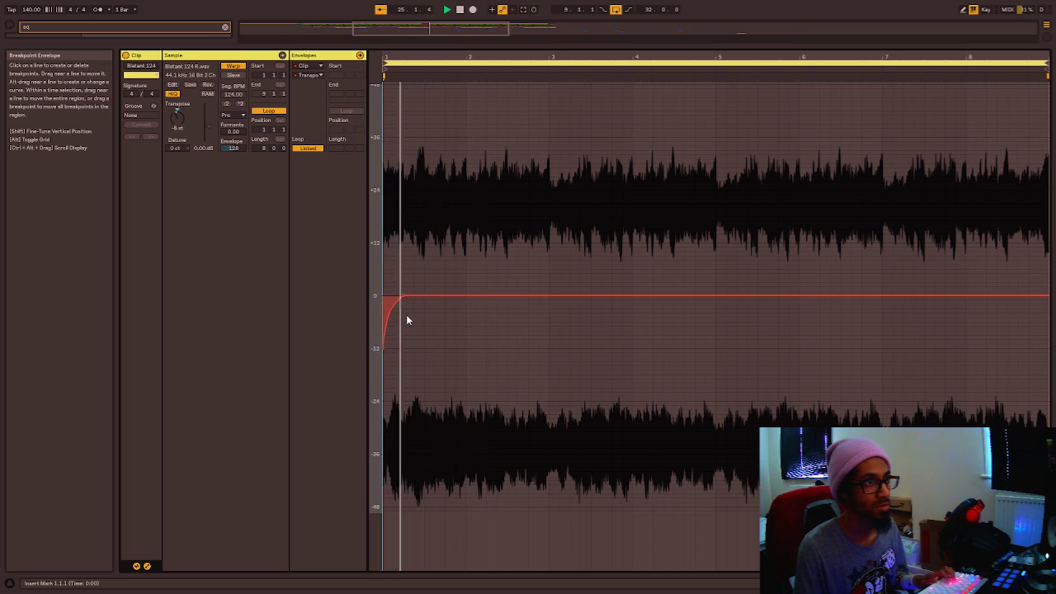
key("space")
key("ctrl+z")
key("space")
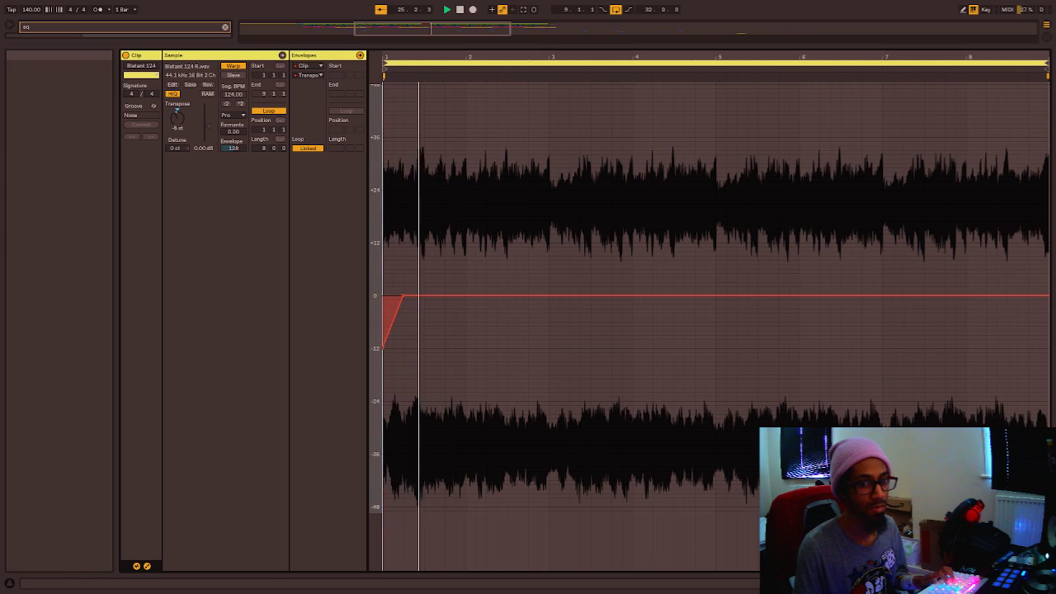
key("space")
Close the clip's detail view and play the arrangement across the reversed clips around bars 24 and 25.
key("shift+Tab")
left_click(529, 80)
key("space")
scroll(542, 106, "up", 2)
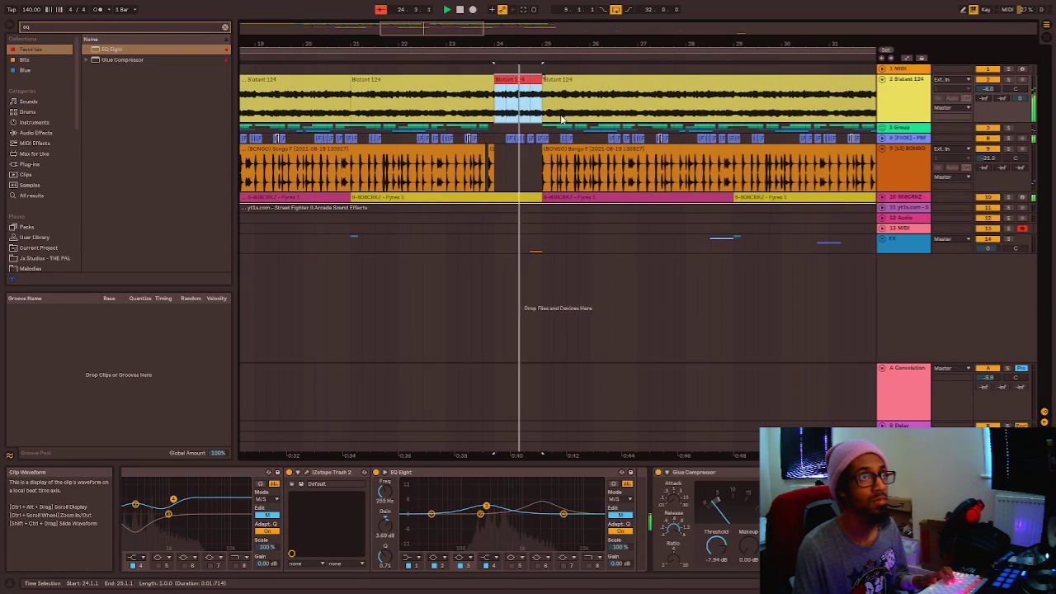
scroll(571, 99, "up", 5)
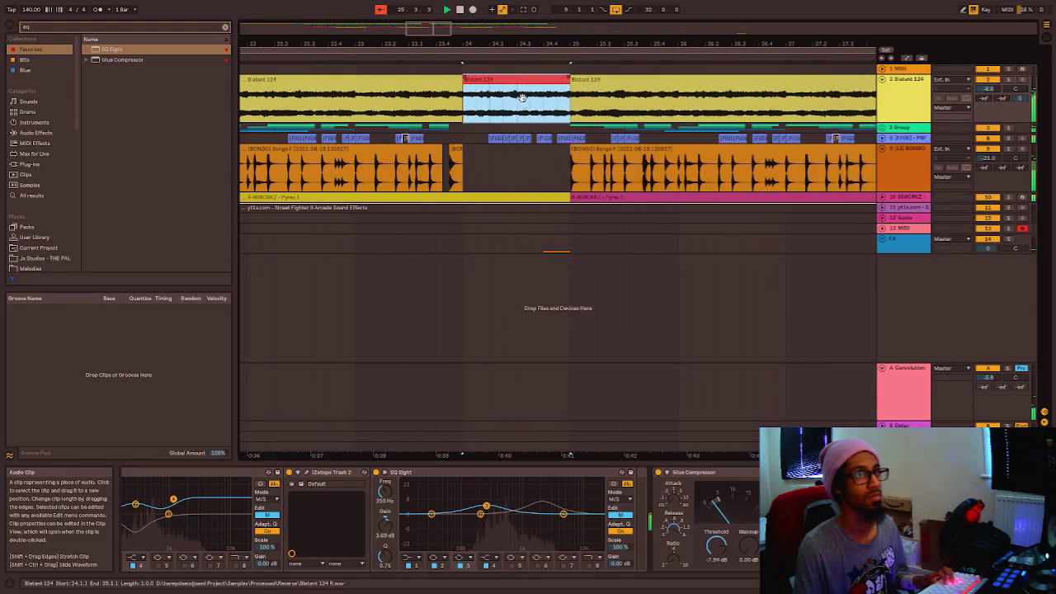
Set a short fade-out at the end of the red bar 24 clip, playing the transition into bar 25 to check it.
left_click(473, 117)
key("space")
key("space")
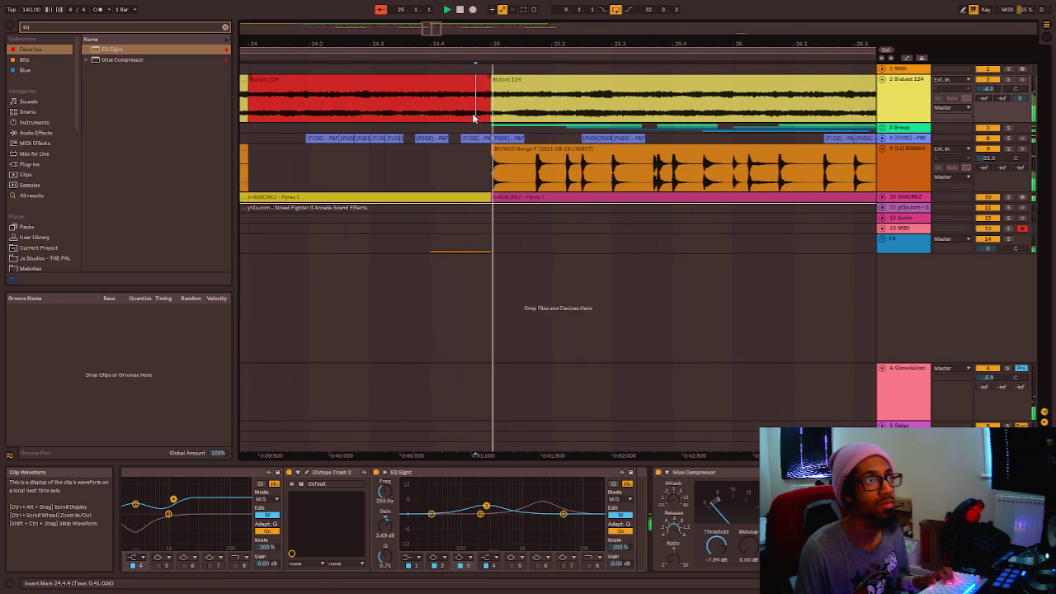
scroll(495, 106, "up", 5)
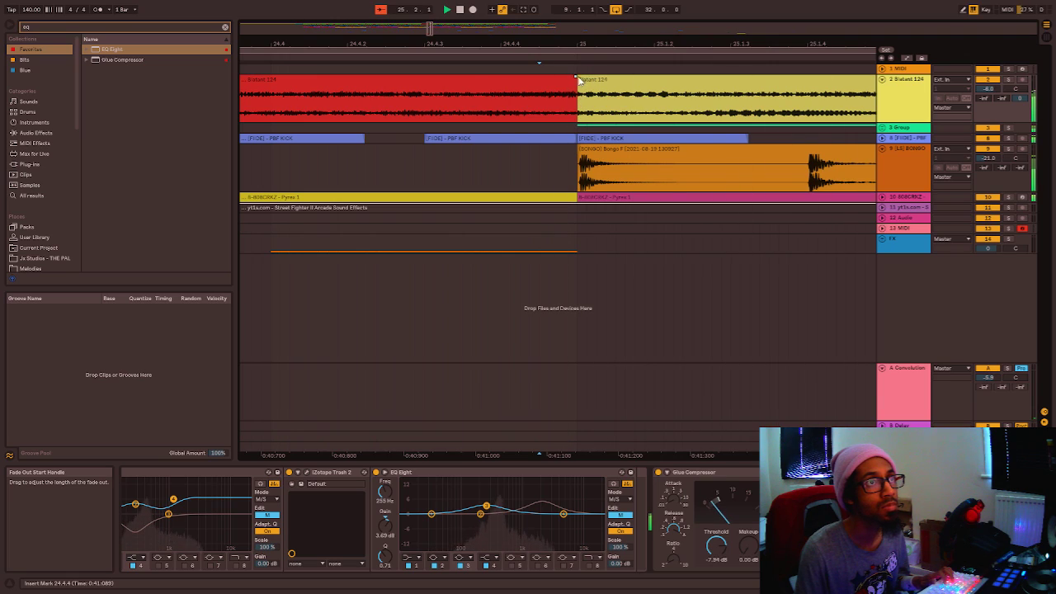
key("space")
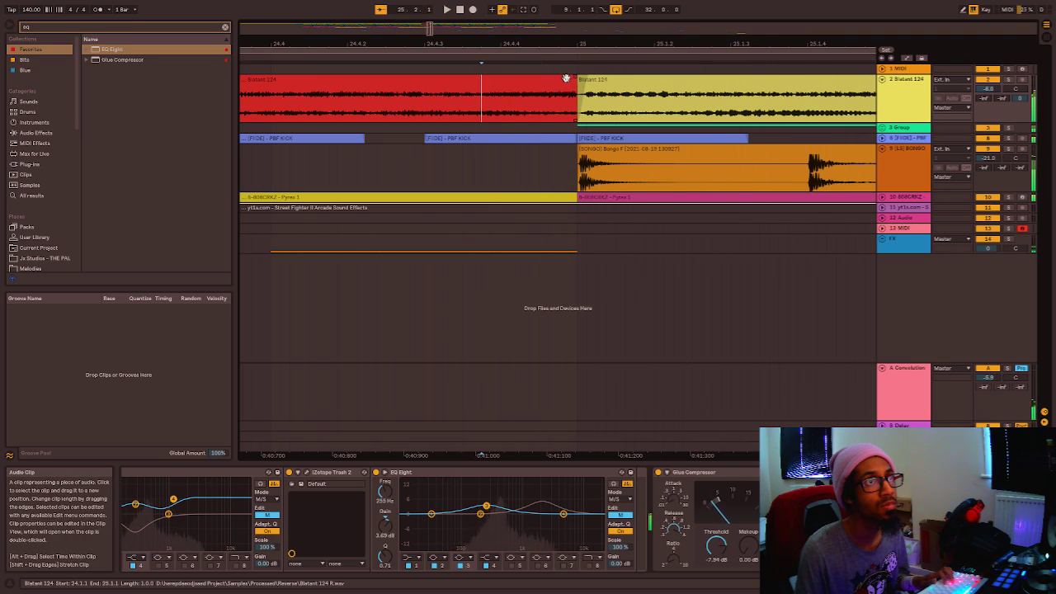
key("space")
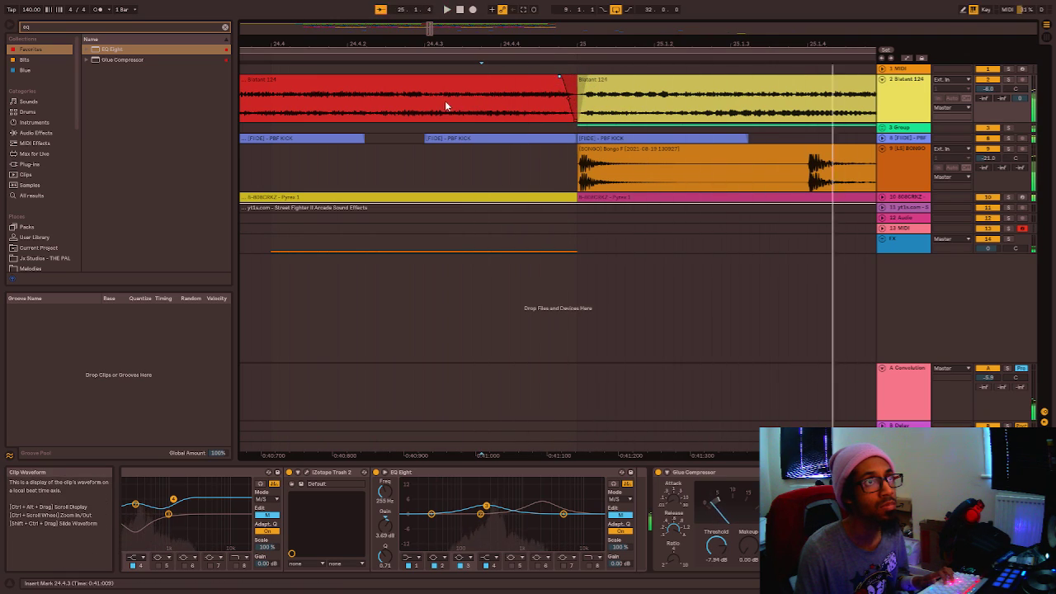
Solo the reversed sample track and play the transition from bar 24 into bar 25.
scroll(371, 110, "down", 3)
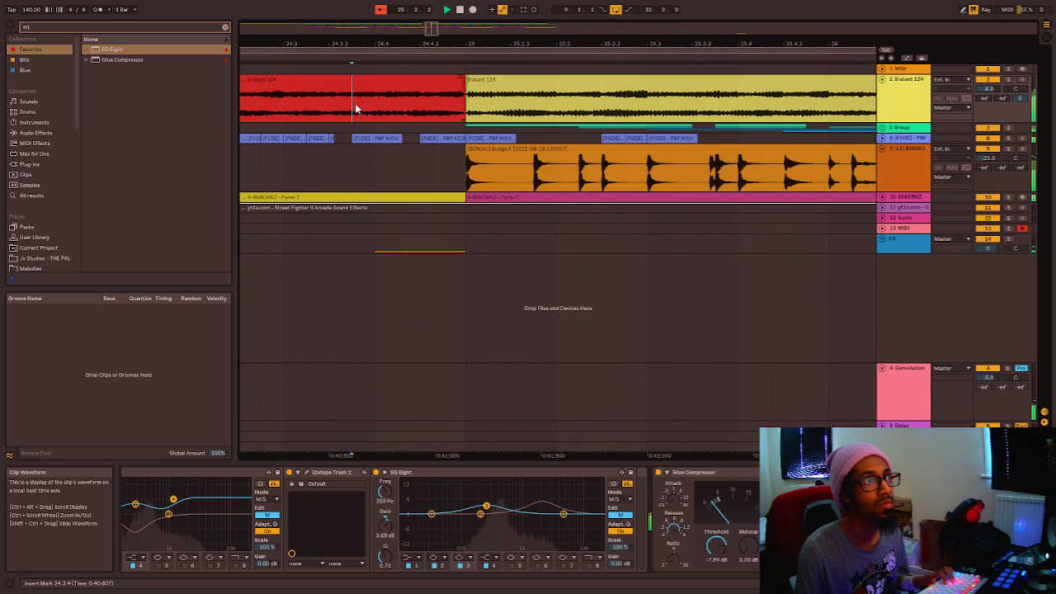
scroll(356, 109, "down", 5)
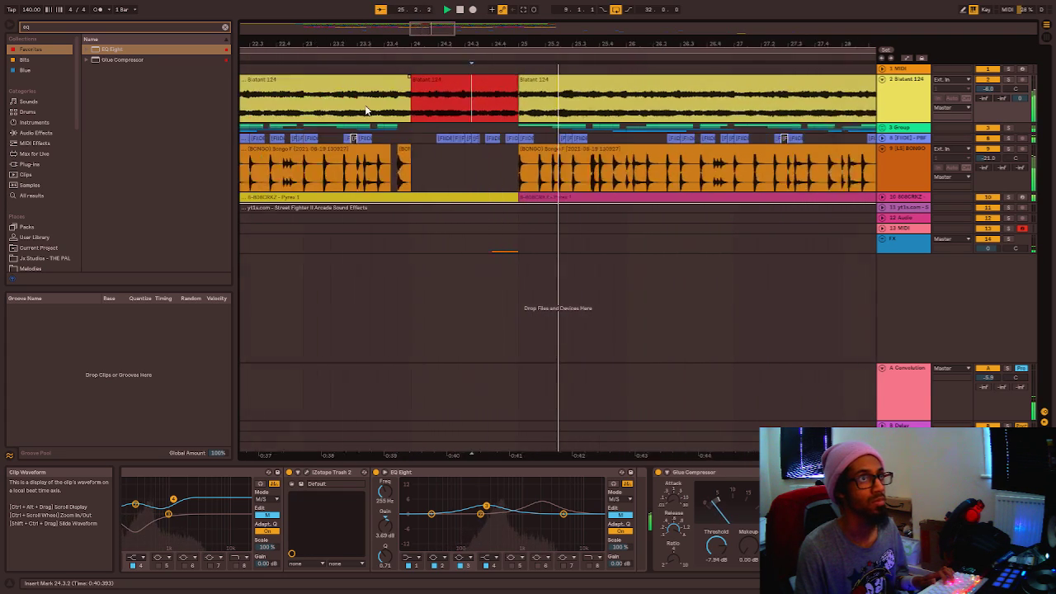
scroll(368, 110, "down", 2)
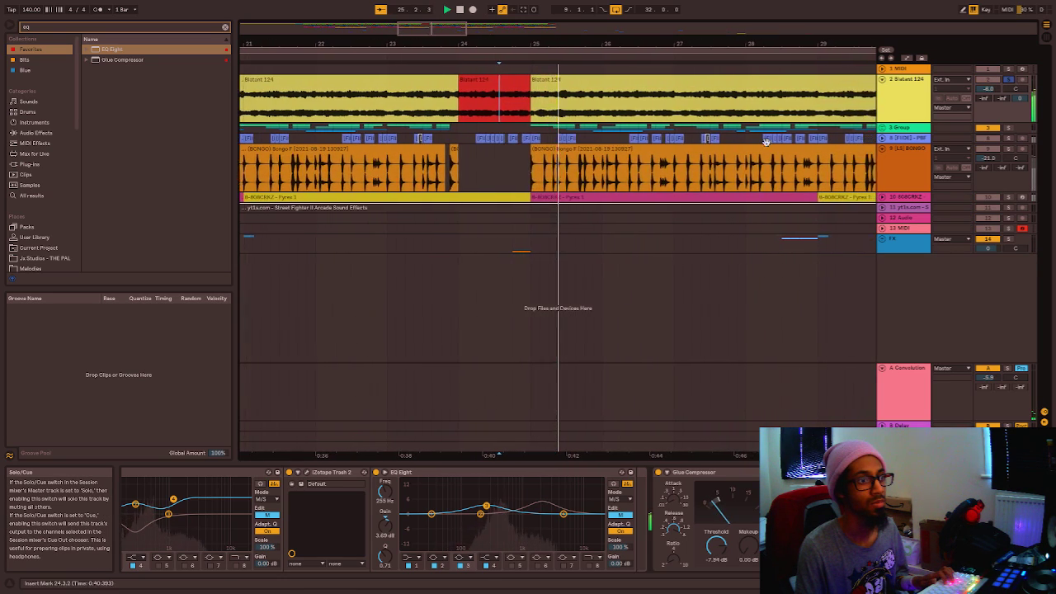
key("space")
key("space")
key("space")
Lengthen the fade-in at the start of the bar 25 clip and play the transition.
scroll(536, 81, "up", 8)
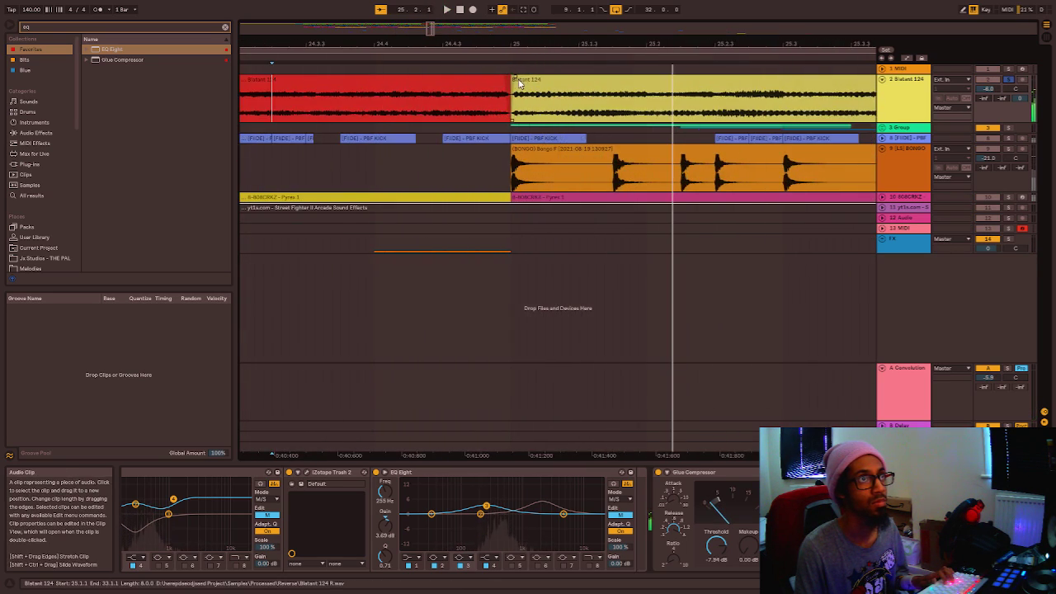
key("space")
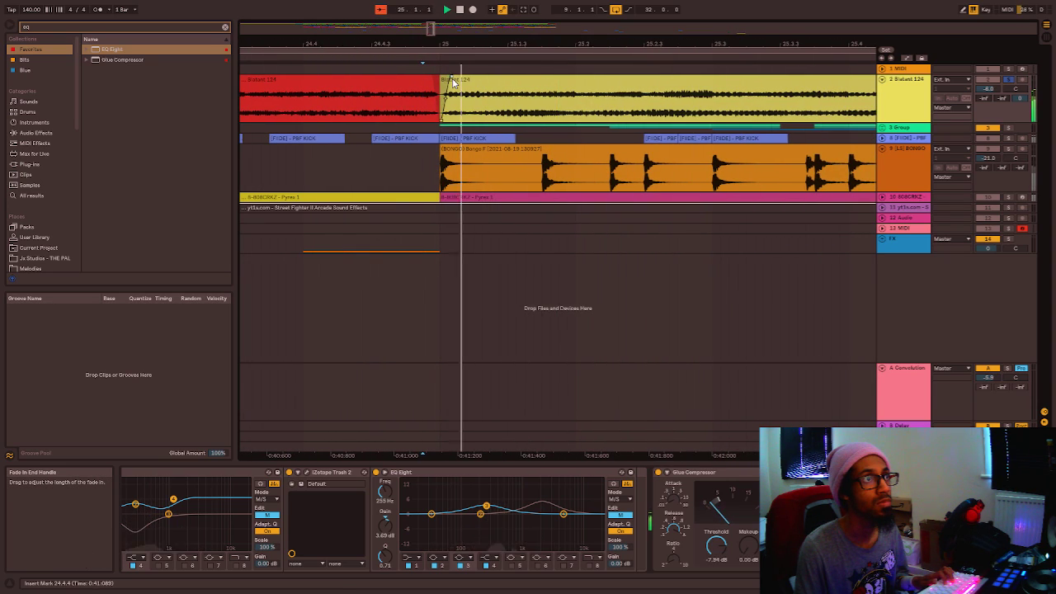
key("space")
scroll(445, 93, "down", 5)
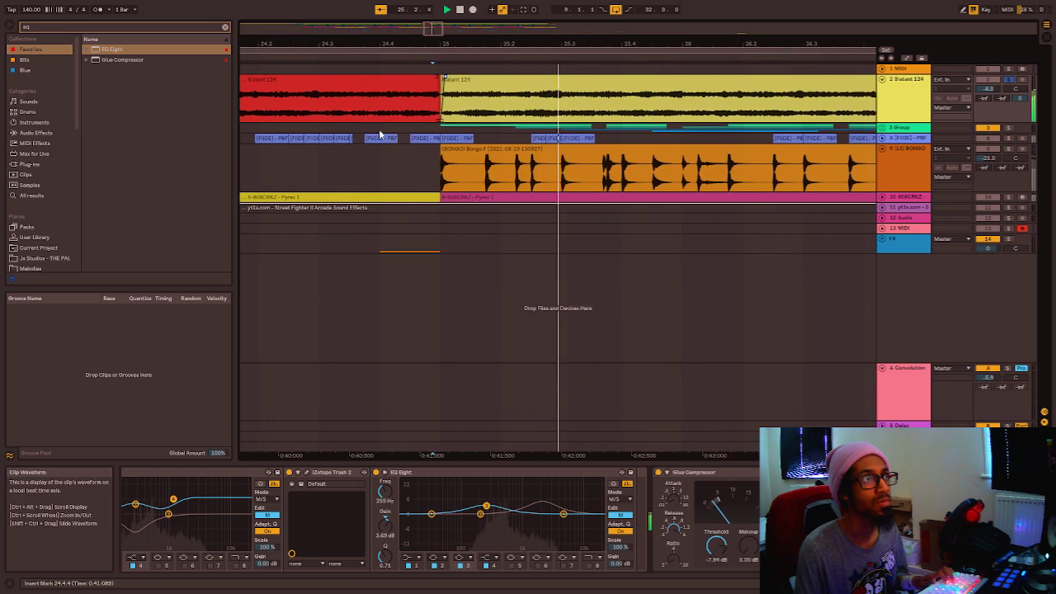
Listen to the soloed transition into bar 25 from several start points in bar 24 and from the bar 25 clip.
left_click(379, 137)
key("space")
key("space")
scroll(622, 126, "down", 10)
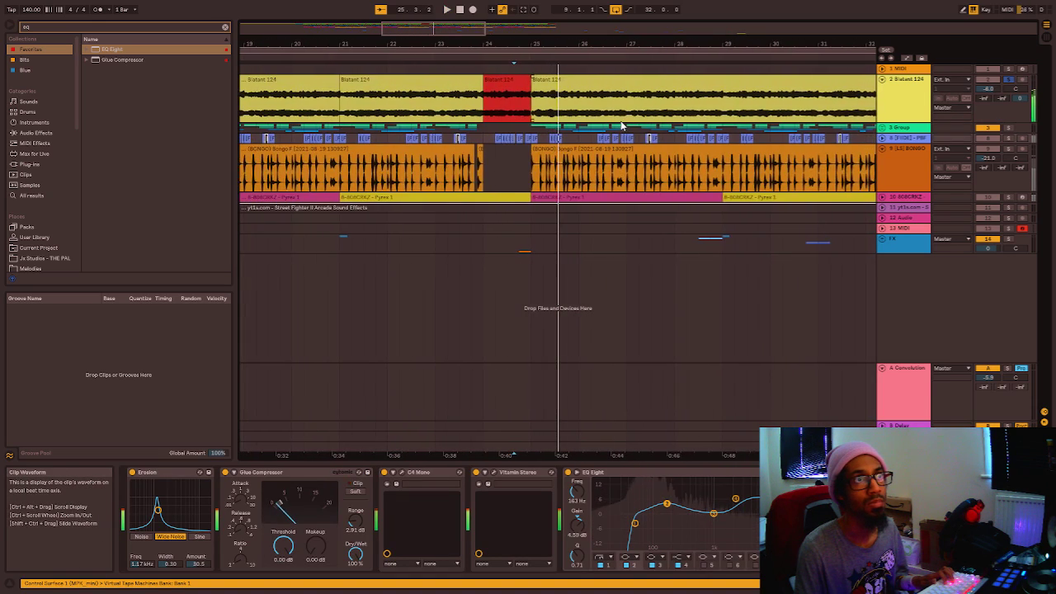
left_click(577, 97)
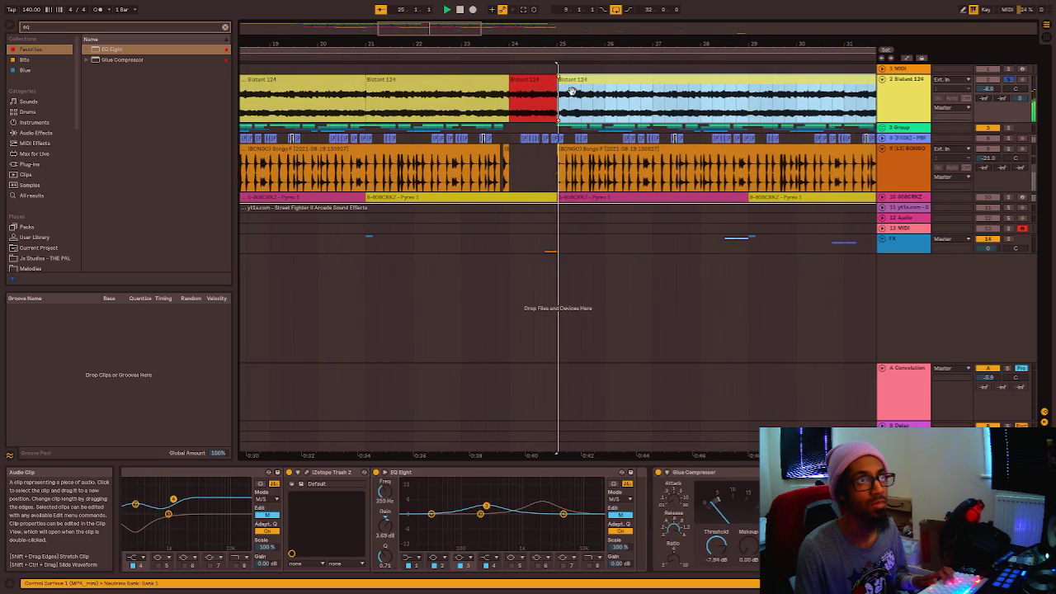
key("space")
key("space")
key("space")
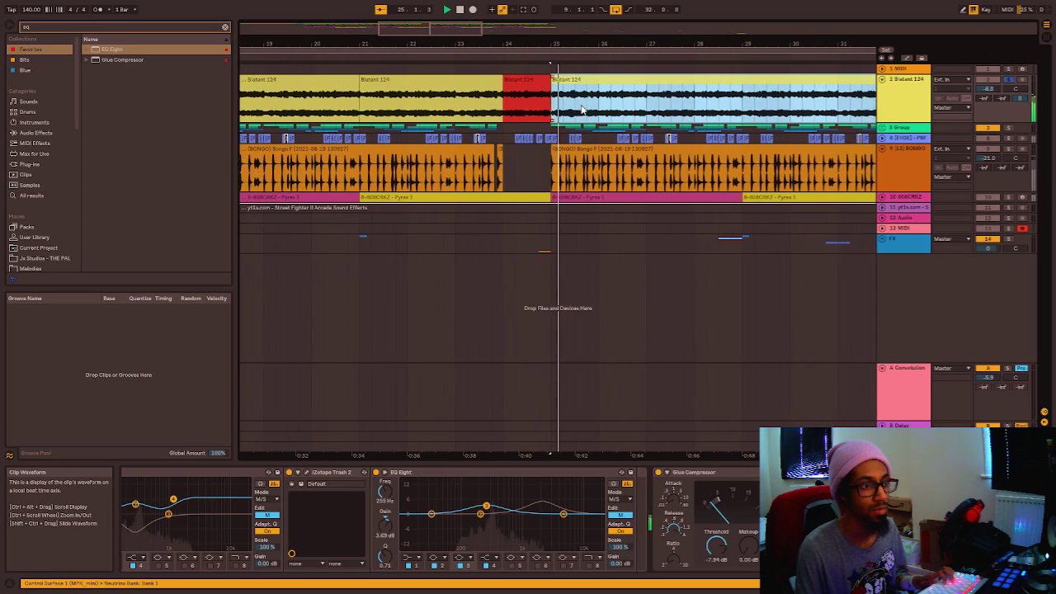
left_click(497, 109)
key("space")
key("space")
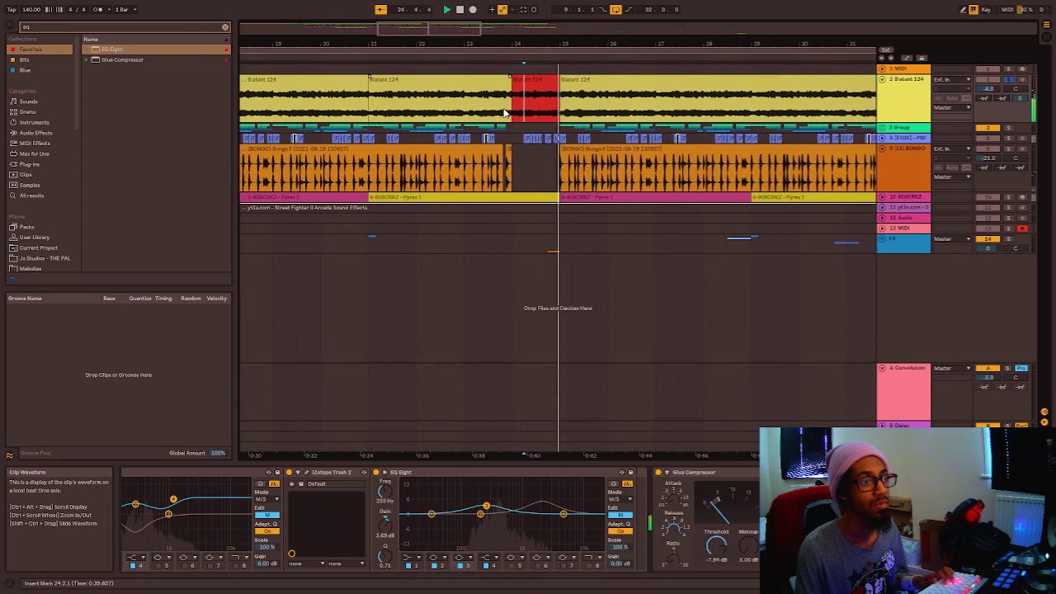
scroll(557, 102, "up", 7)
scroll(558, 102, "up", 3)
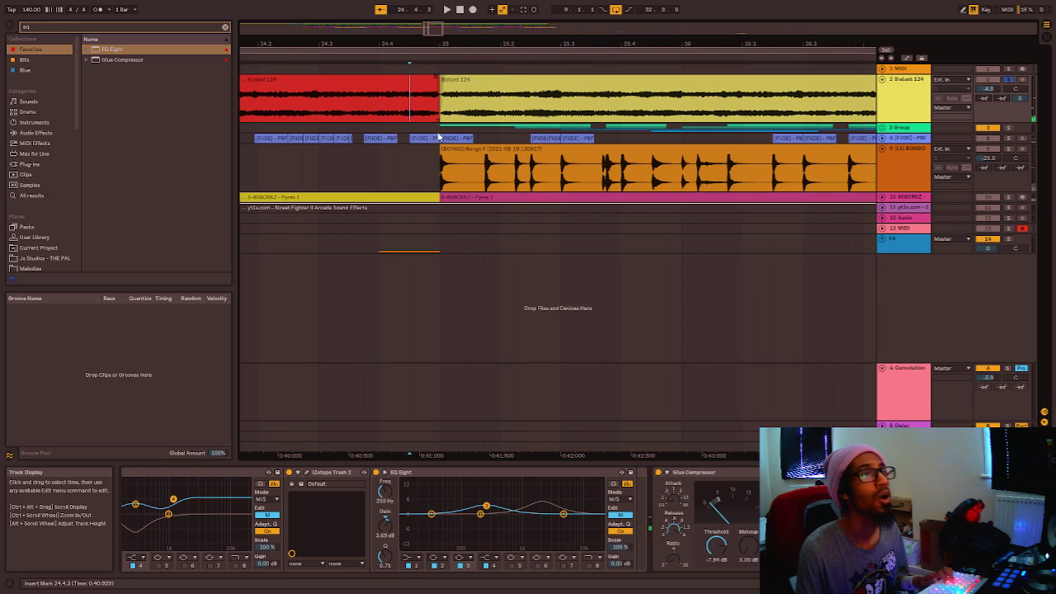
Search all browser results for "gate" and load the Gate effect onto the Convolution return track.
left_click(900, 408)
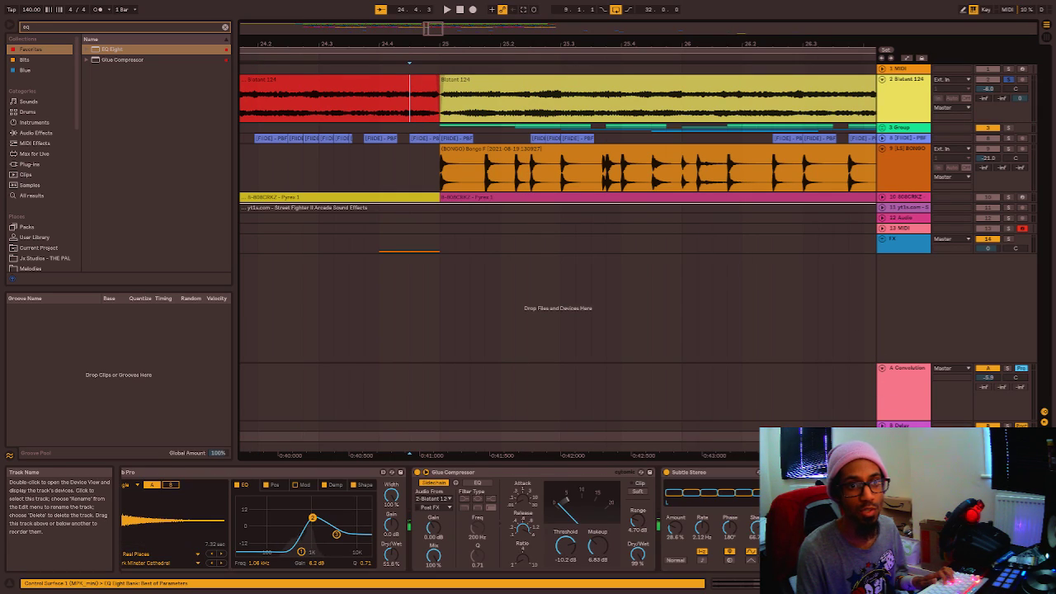
key("Return")
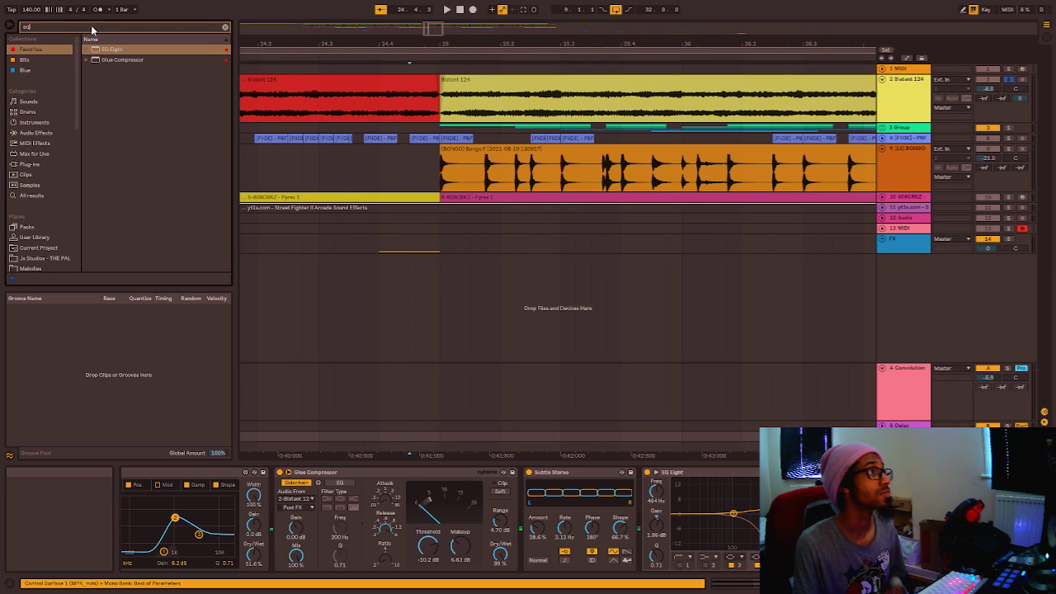
key("ctrl+f")
type("gate")
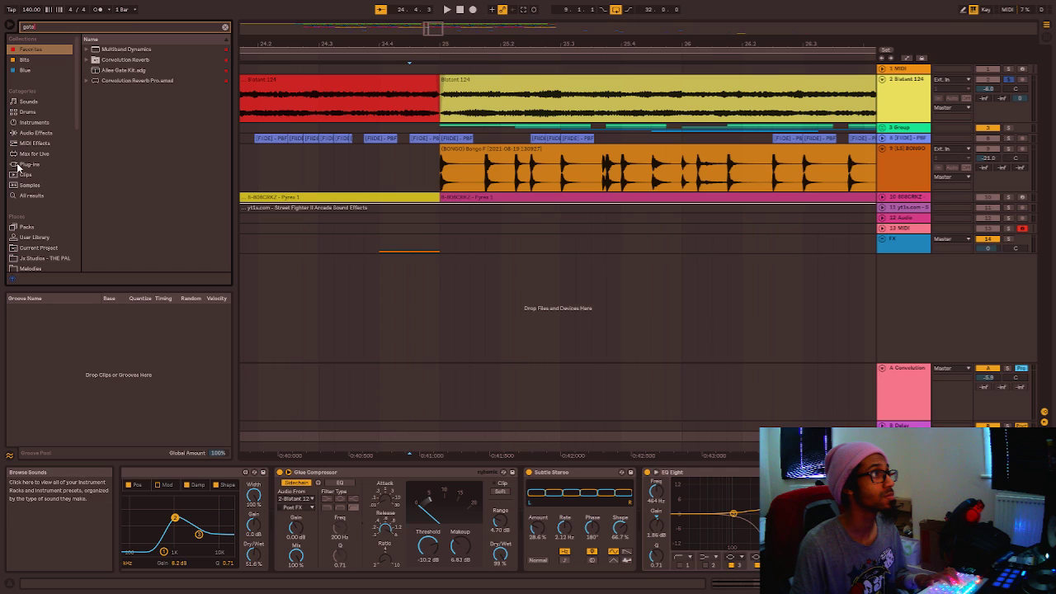
left_click(29, 193)
double_click(107, 50)
Replay the transition into bar 25 repeatedly to judge the Gate on the Convolution return.
key("space")
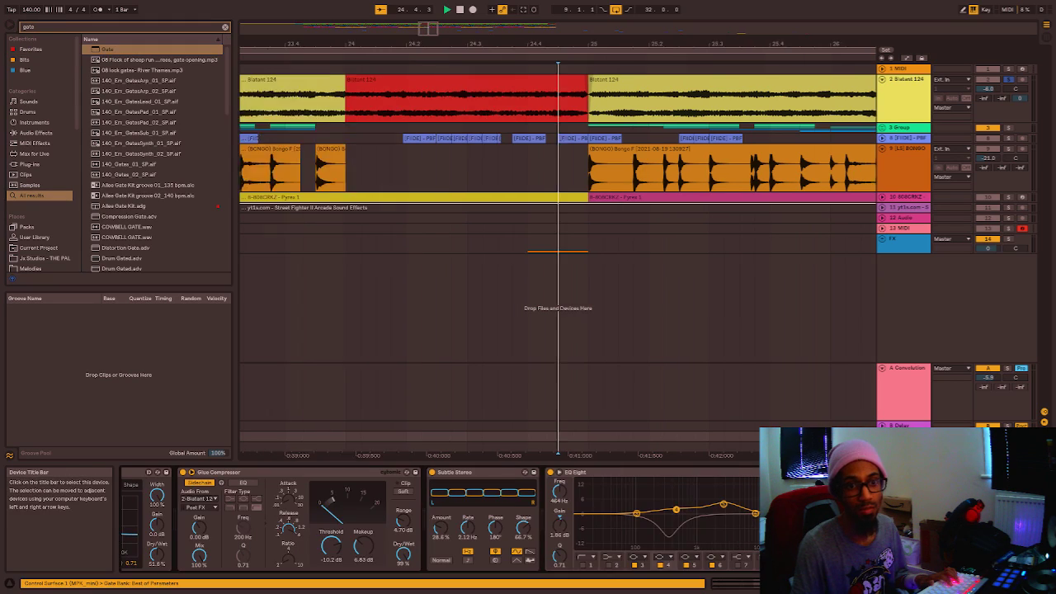
key("space")
key("space")
key("space")
key("space")
key("space")
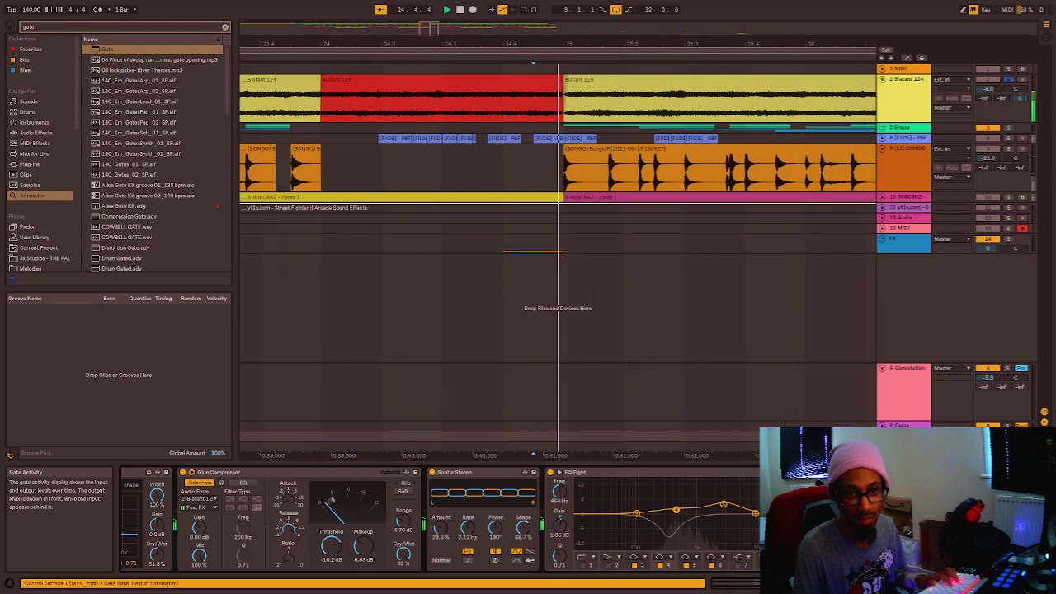
key("space")
key("space")
key("space")
key("space")
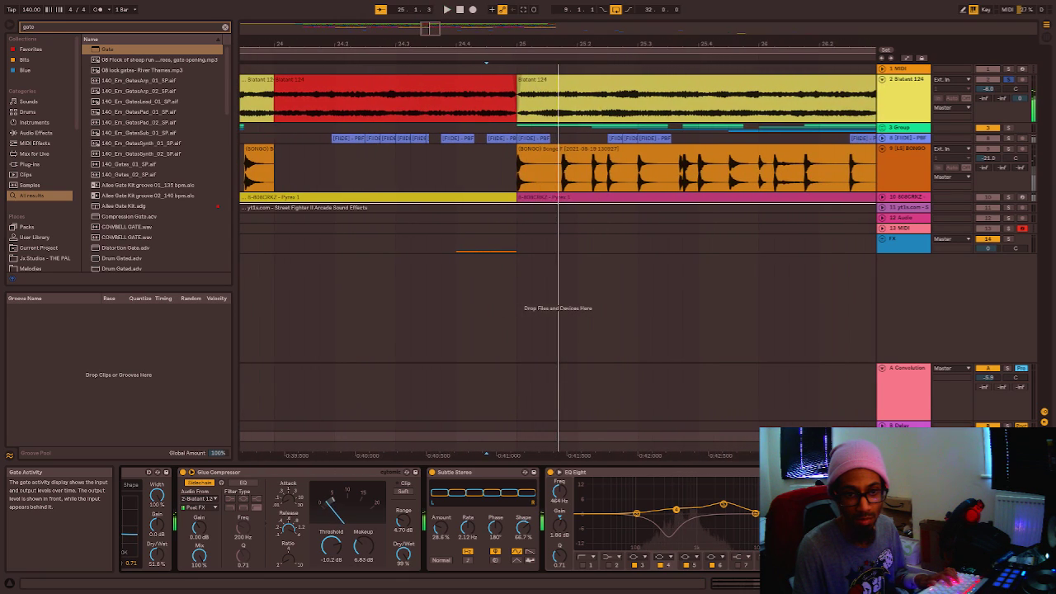
key("space")
key("space")
key("space")
key("space")
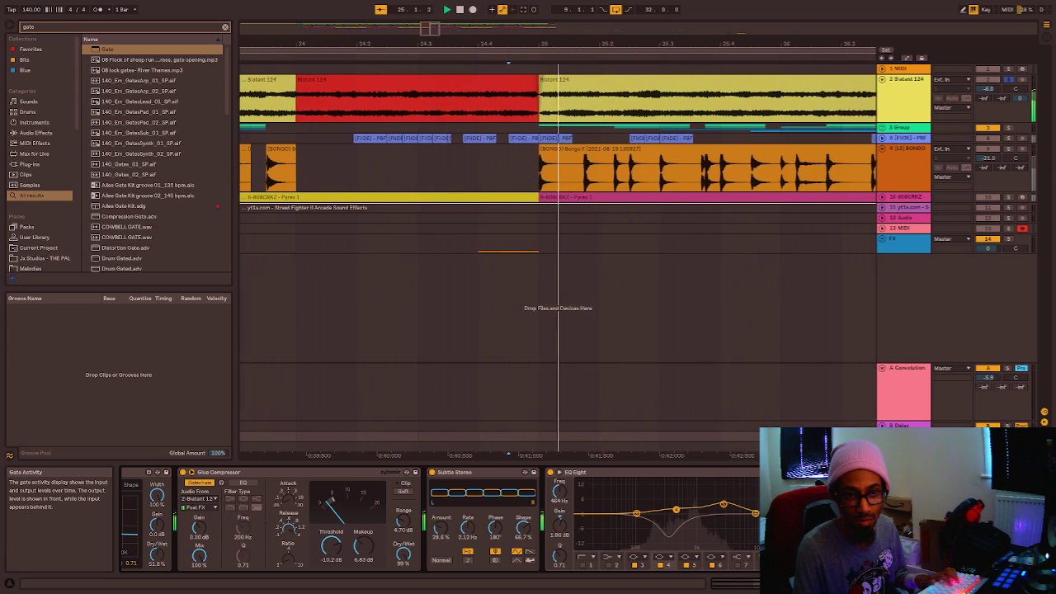
key("space")
key("space")
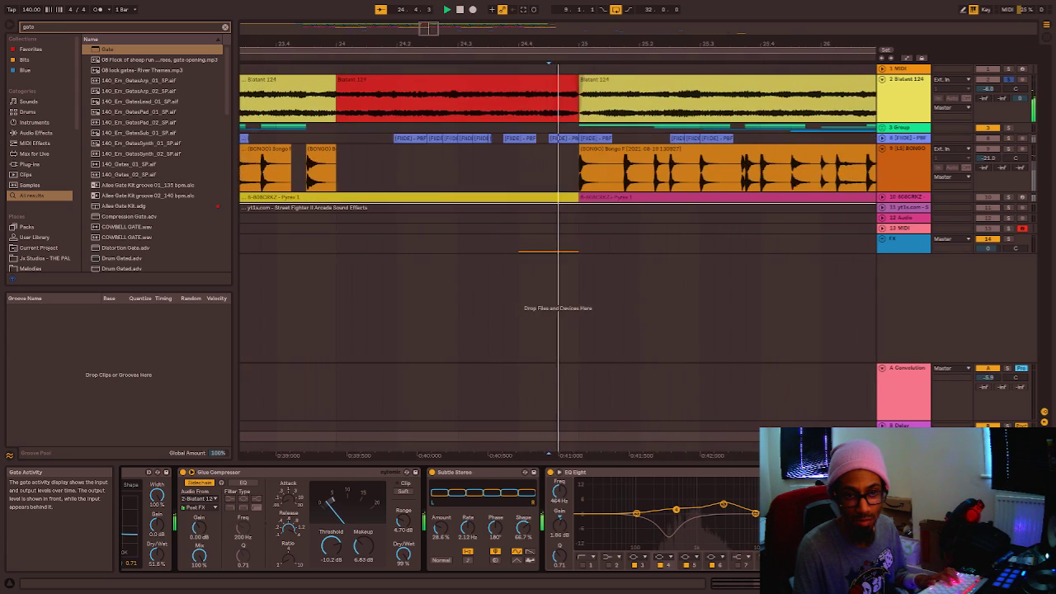
key("space")
key("space")
key("space")
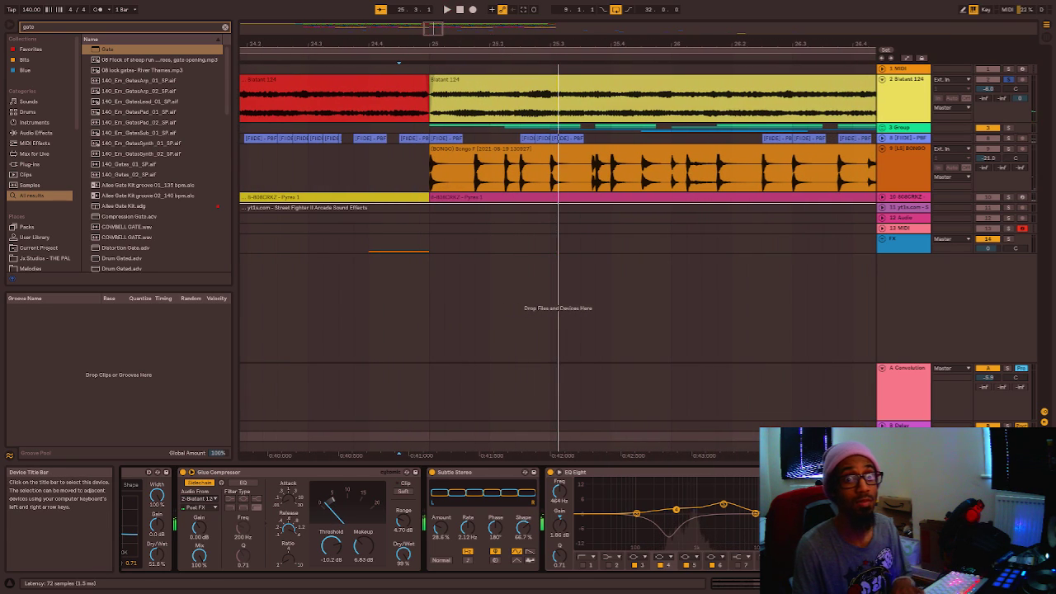
key("space")
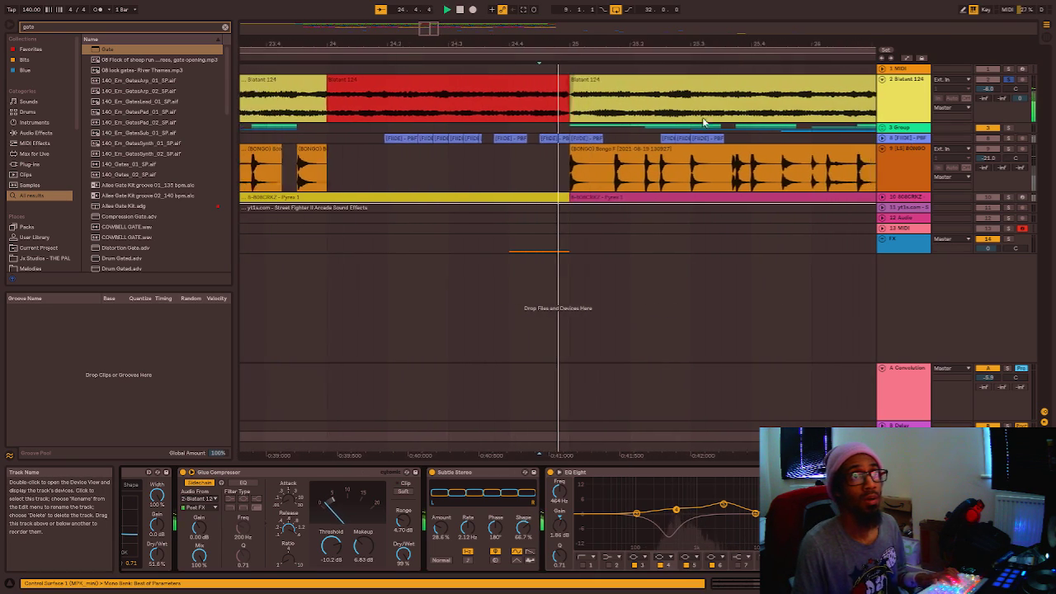
Extend the fade-out at the end of the red bar 24 clip and play the transition into bar 25.
left_click(552, 88)
key("space")
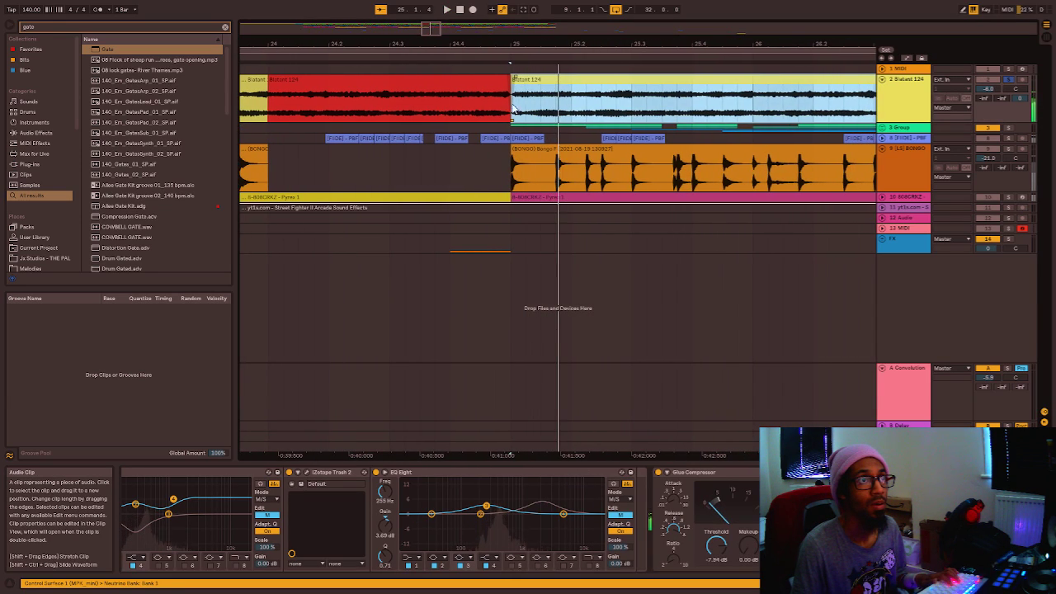
left_click(500, 116)
key("plus")
key("space")
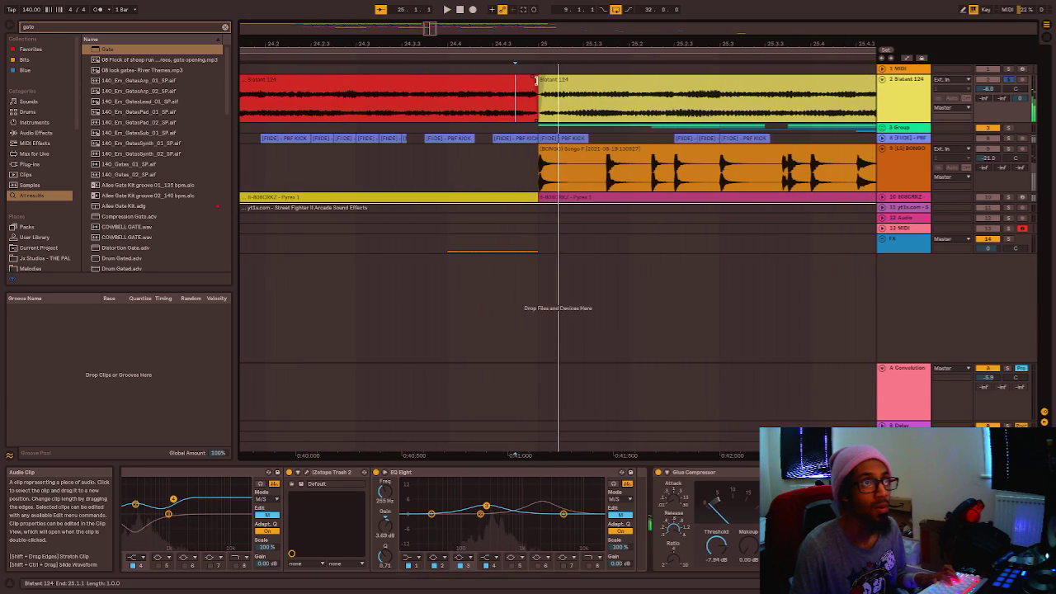
key("space")
left_click(470, 113)
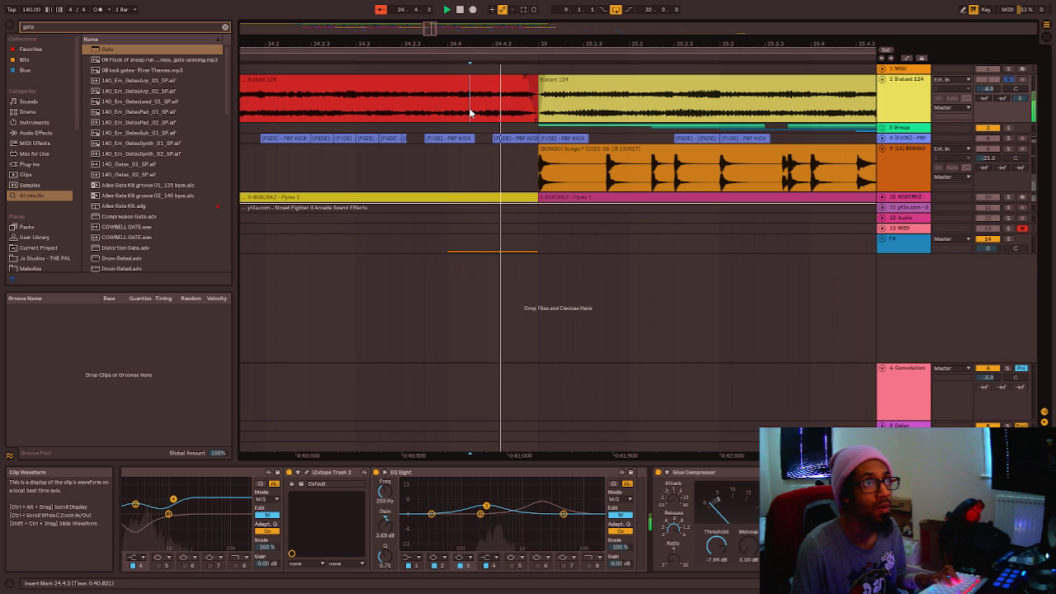
key("space")
key("minus")
key("minus")
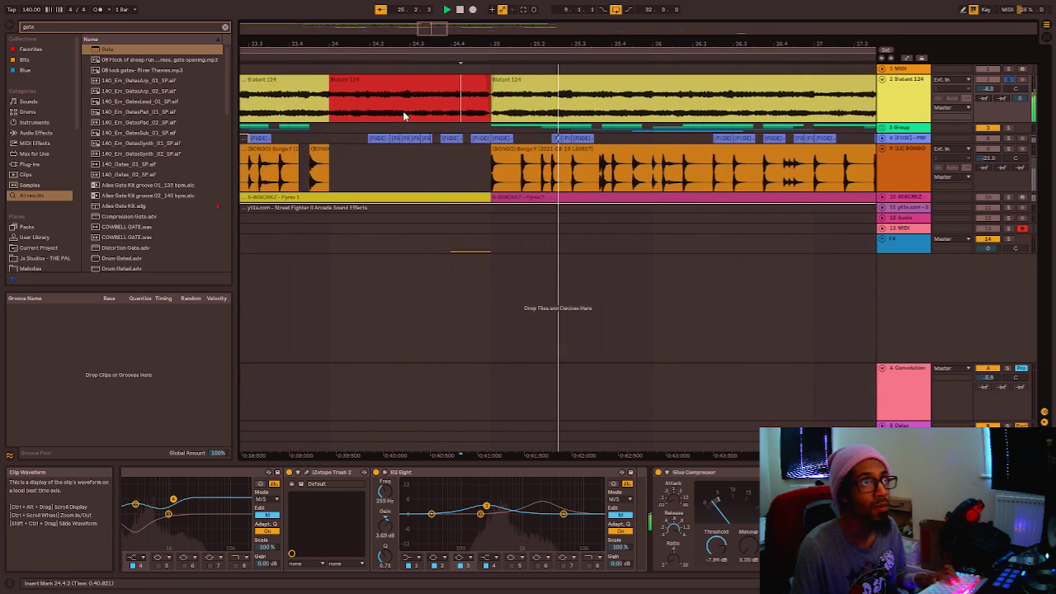
Play the transition into bar 25 from 24.2.4 and from the start of the bar 25 sample clip.
key("space")
left_click(401, 114)
key("space")
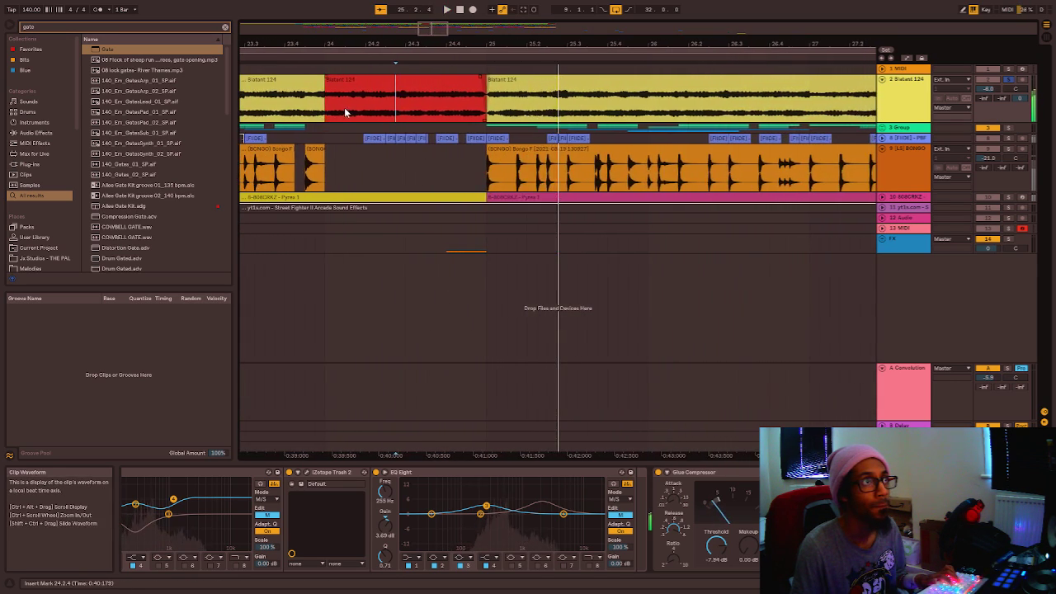
key("space")
key("space")
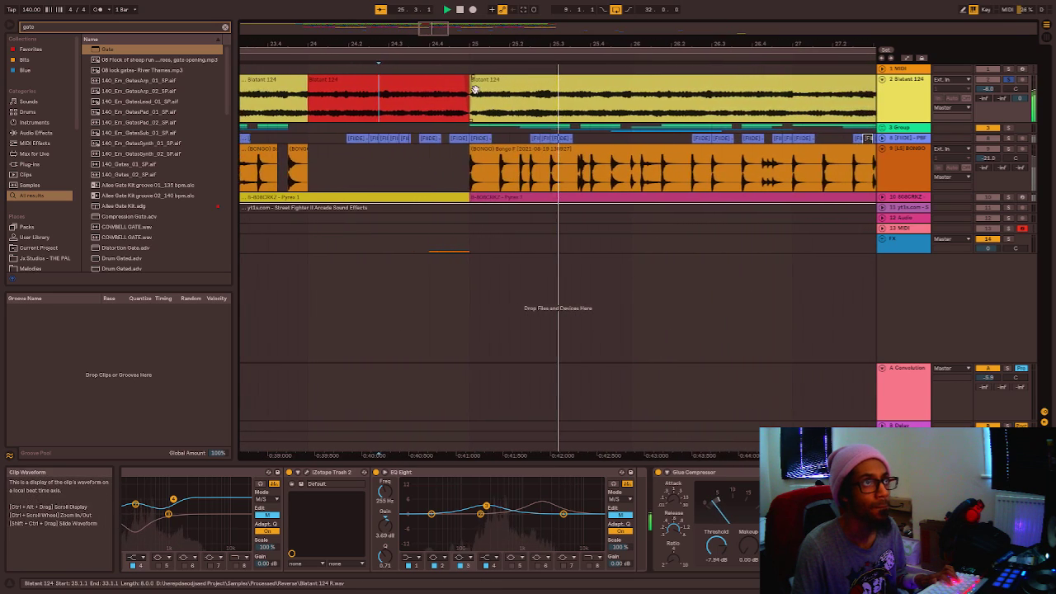
key("space")
left_click(466, 83)
double_click(467, 83)
key("space")
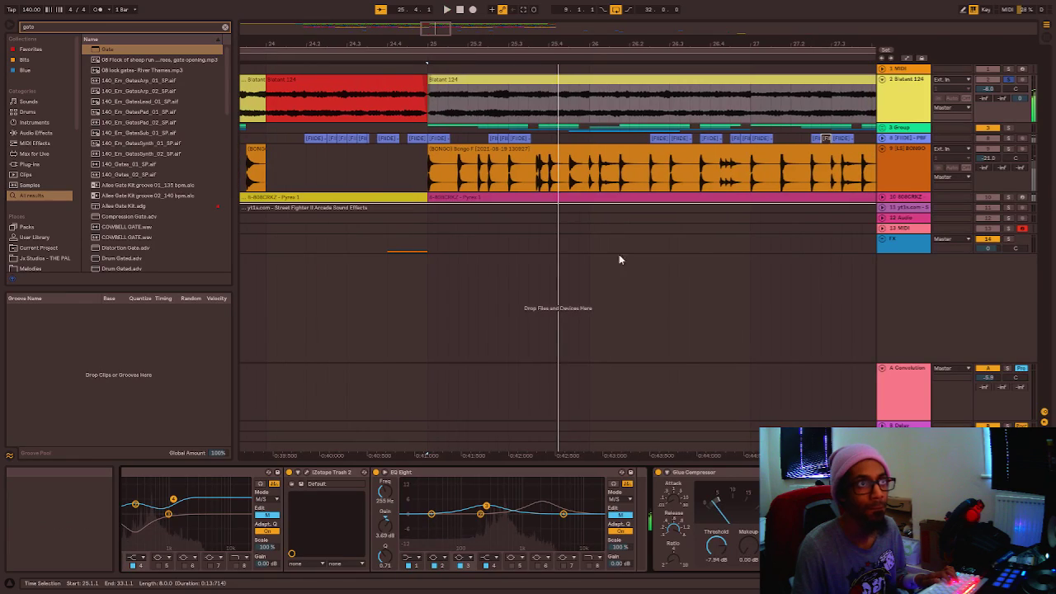
Replay the red bar 24 clip into bar 25 from its start and from just before bar 25, and select track 2.
left_click(372, 108)
left_click(404, 80)
key("space")
key("space")
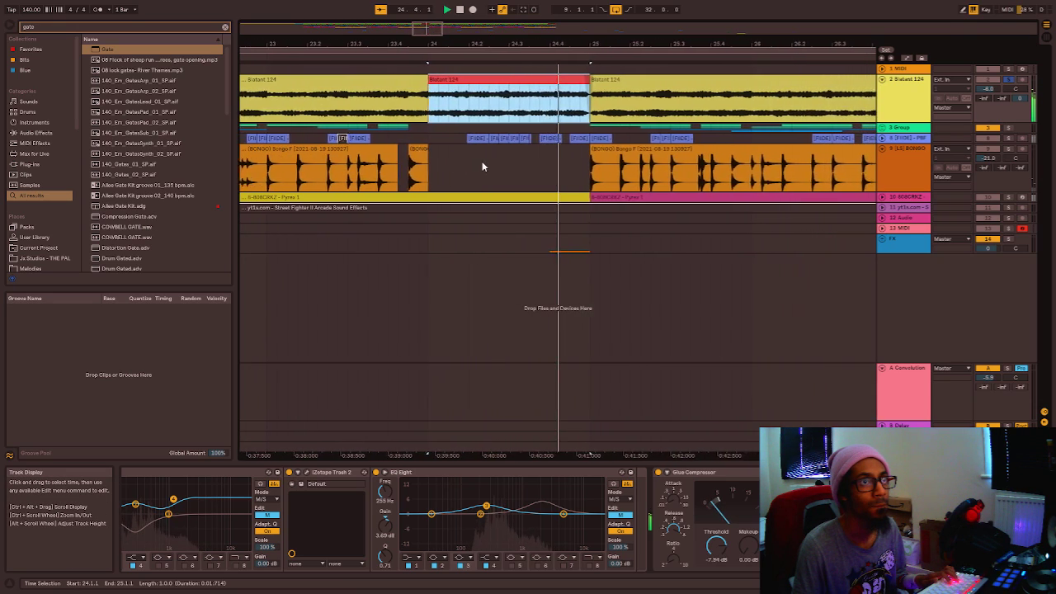
left_click(543, 185)
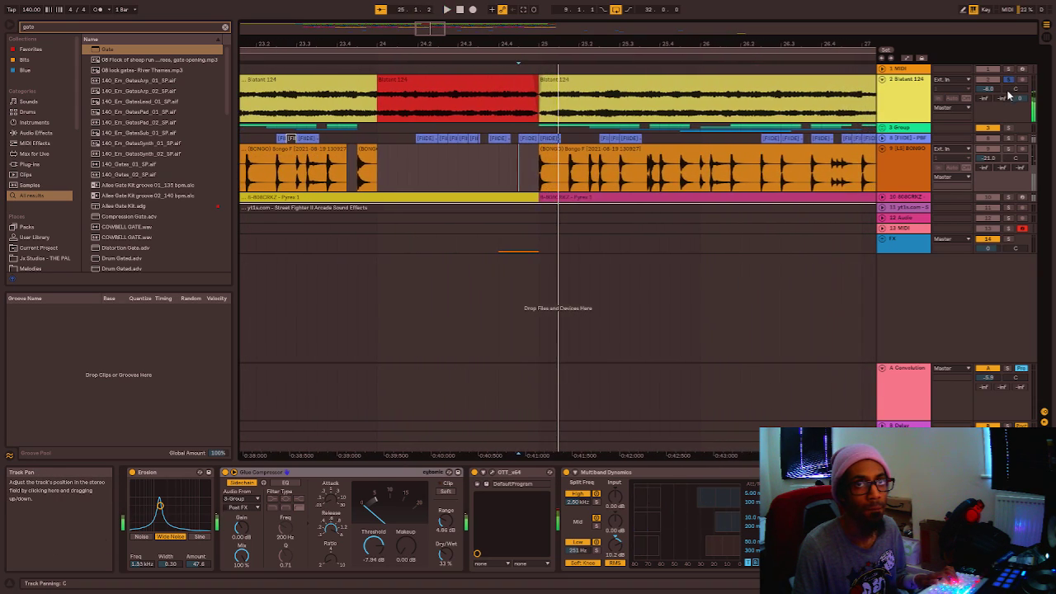
left_click(916, 101)
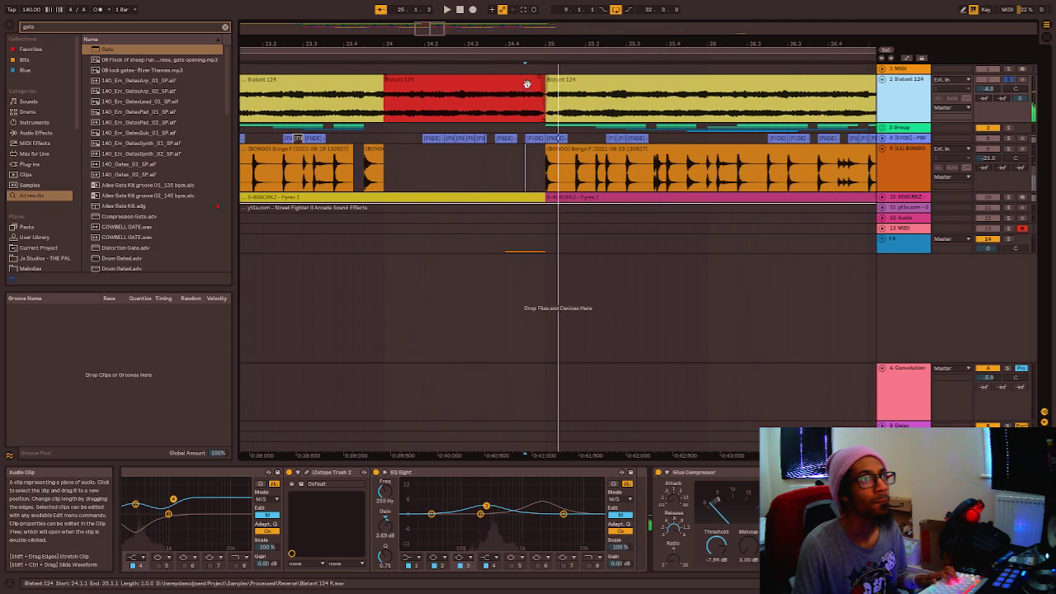
Deactivate the sample clip at bar 25 and play the end of the red bar 24 clip from 24.4.3.
left_click(557, 84)
key("0")
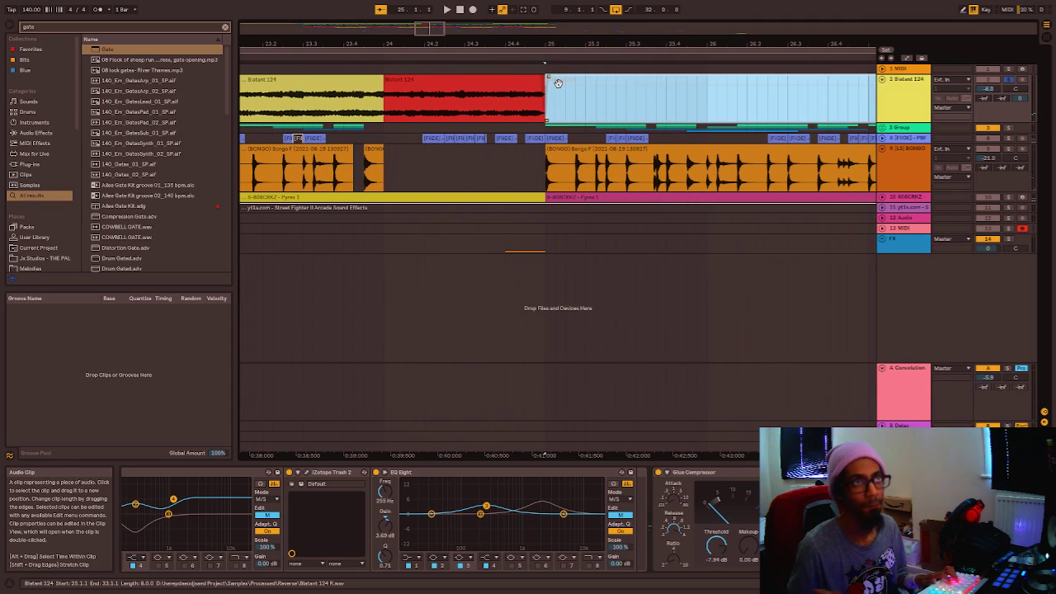
left_click(526, 113)
key("space")
key("space")
key("space")
key("space")
key("space")
key("space")
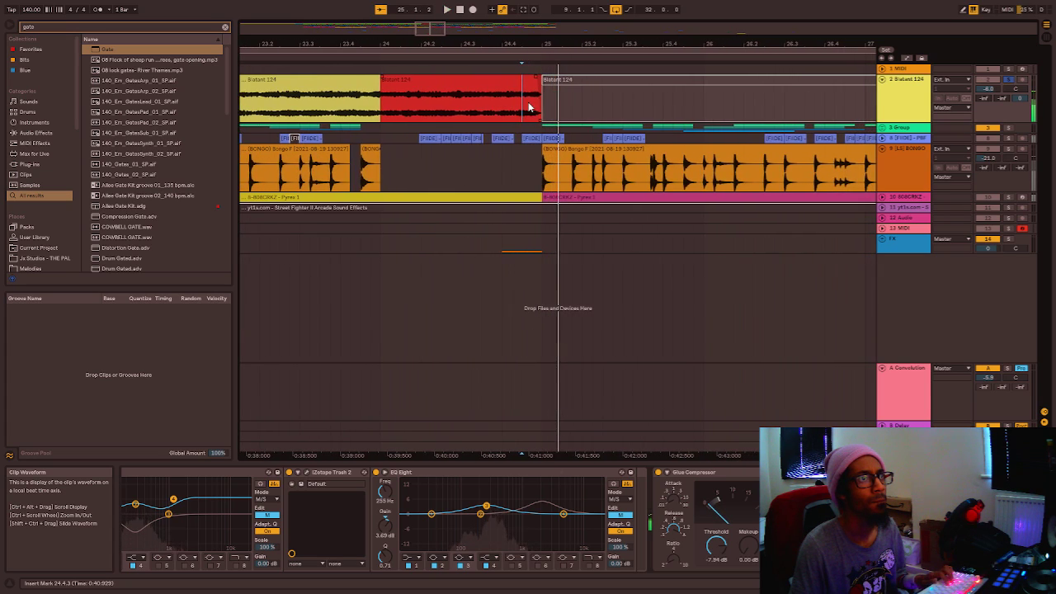
Replay the fade-out of the red bar 24 clip repeatedly to hear how it ends at bar 25.
scroll(529, 98, "up", 4)
key("space")
key("space")
key("space")
key("space")
key("space")
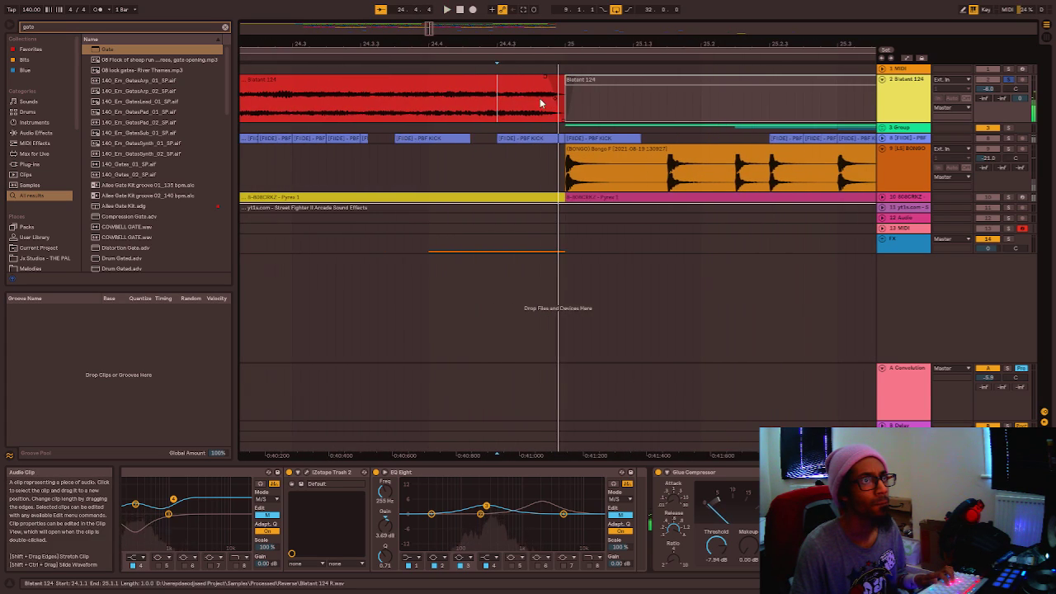
key("space")
key("space")
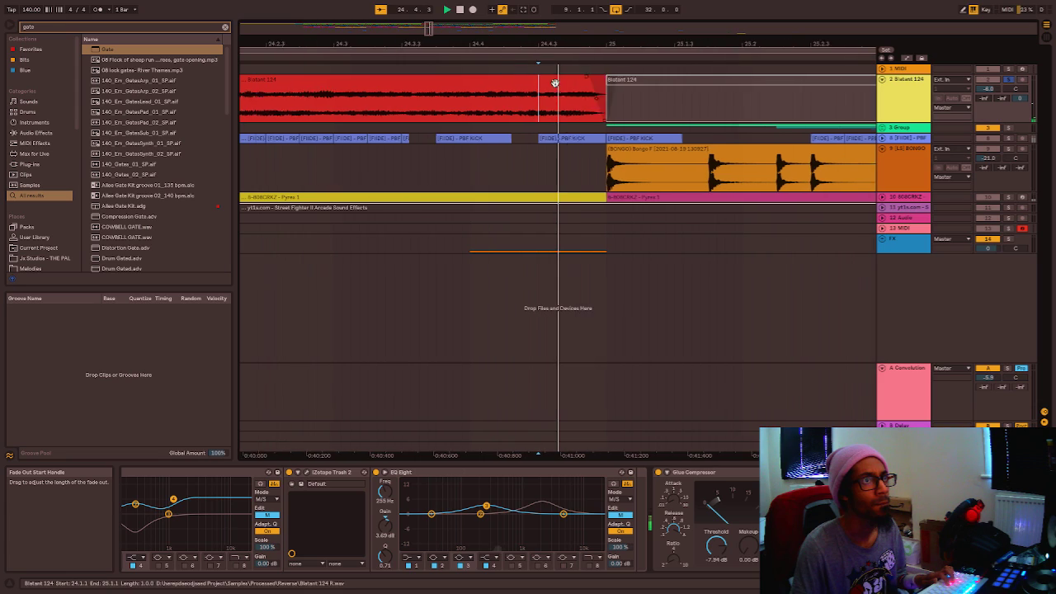
key("space")
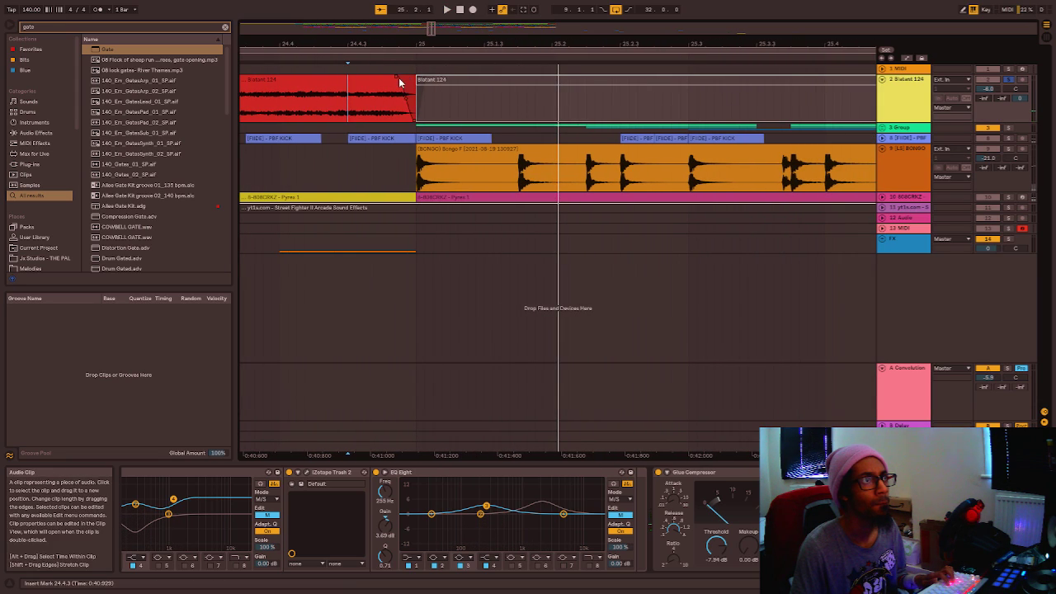
Shorten the fade-out at the end of the red bar 24 clip and reactivate the sample clip at bar 25.
left_click_drag(363, 84, 332, 87)
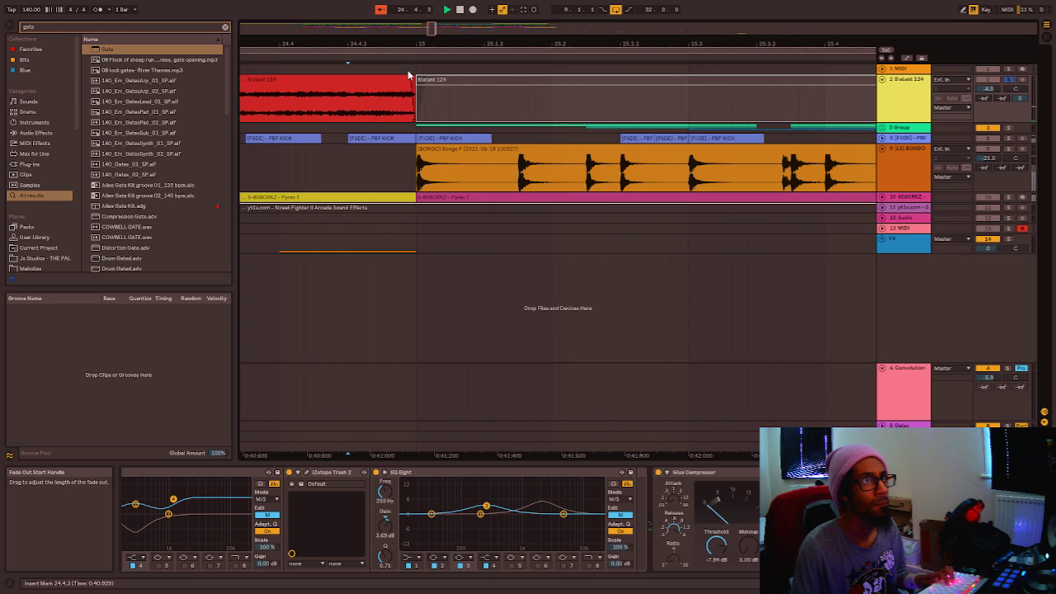
left_click(437, 89)
key("0")
Play the transition into bar 25 from 24.4.2 and continue through the arrangement with all tracks.
left_click(339, 109)
key("space")
scroll(379, 164, "down", 5)
scroll(380, 165, "down", 3)
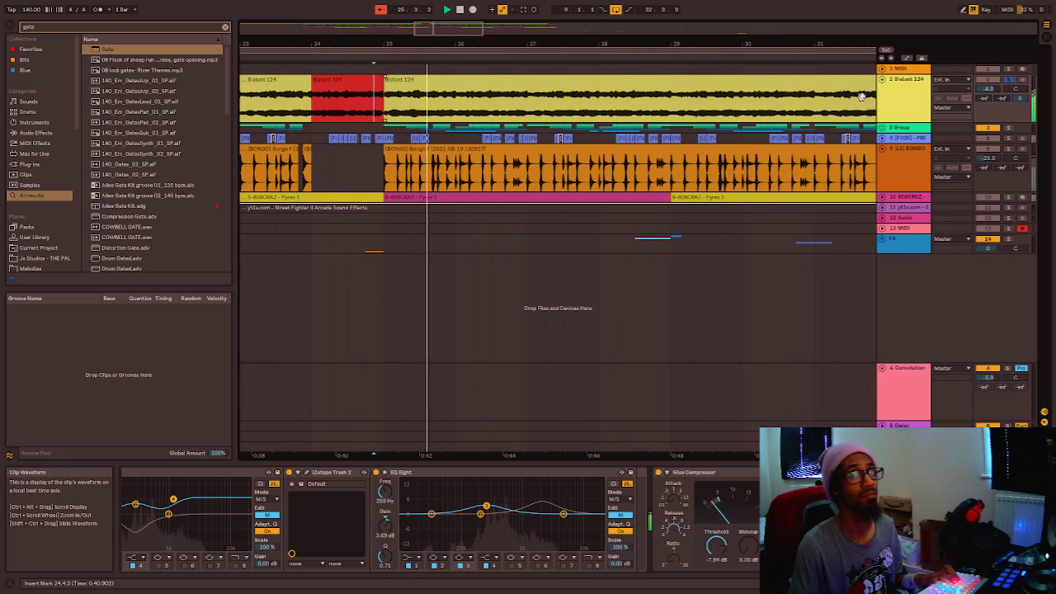
scroll(413, 109, "down", 6)
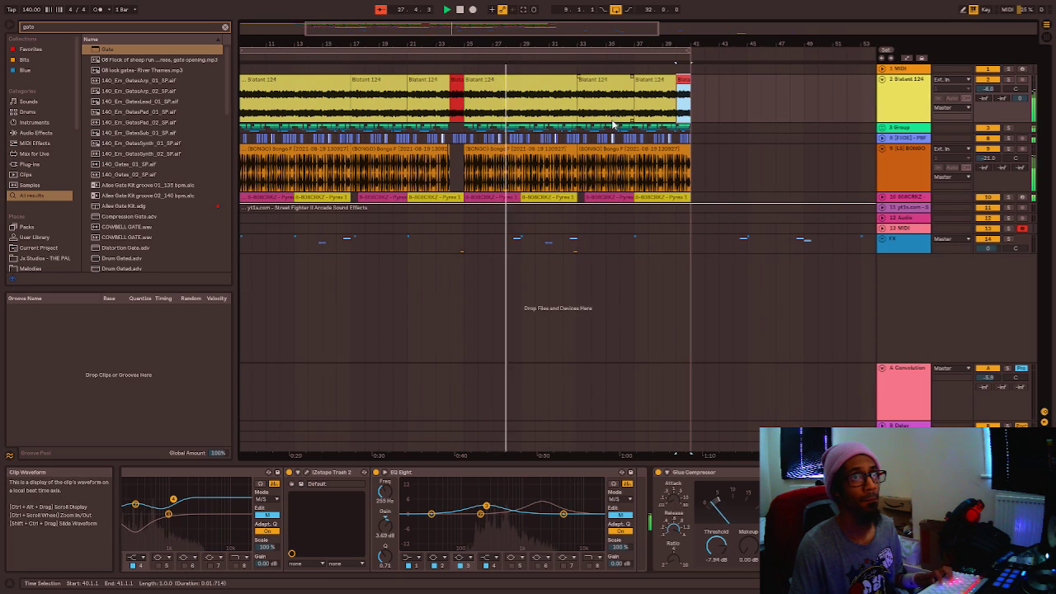
scroll(388, 83, "down", 3)
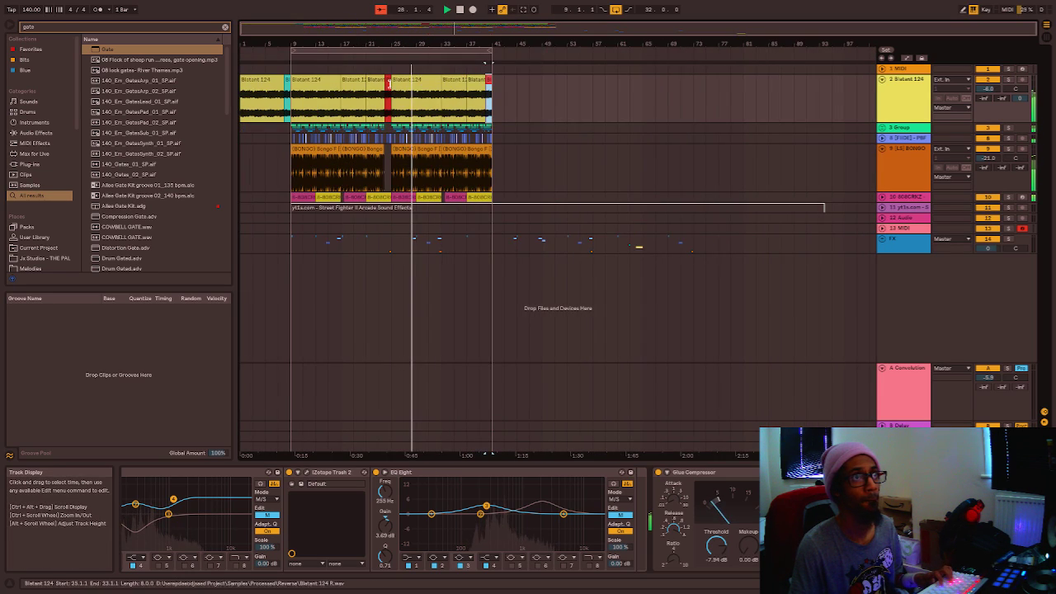
Paste a copy of the track 2 sample clips from bars 9 to 41 starting at bar 41.
left_click(499, 93)
key("ctrl+v")
key("ctrl+z")
left_click(493, 95)
key("ctrl+v")
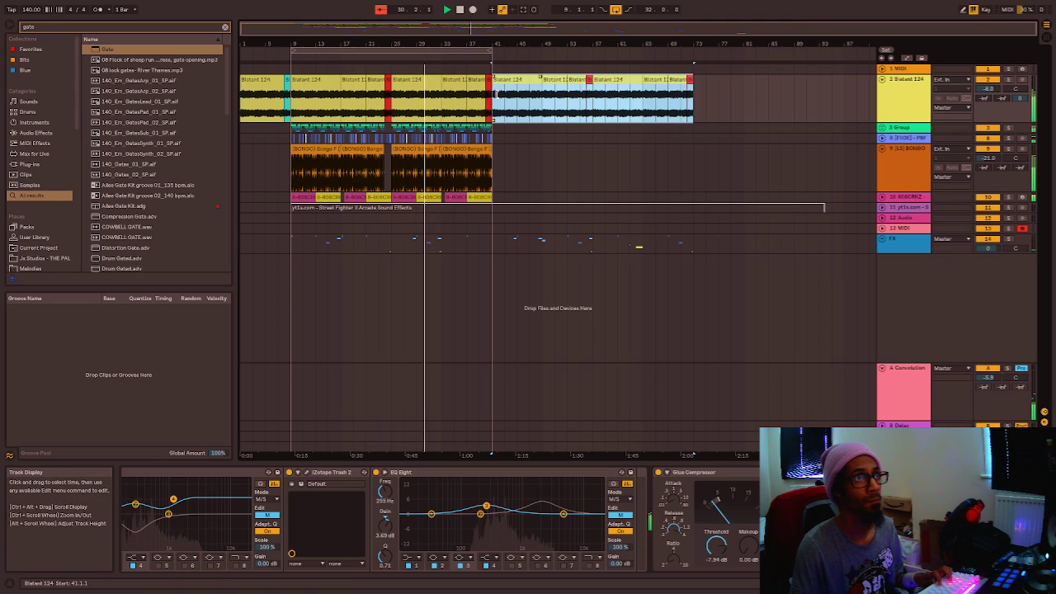
left_click(491, 130)
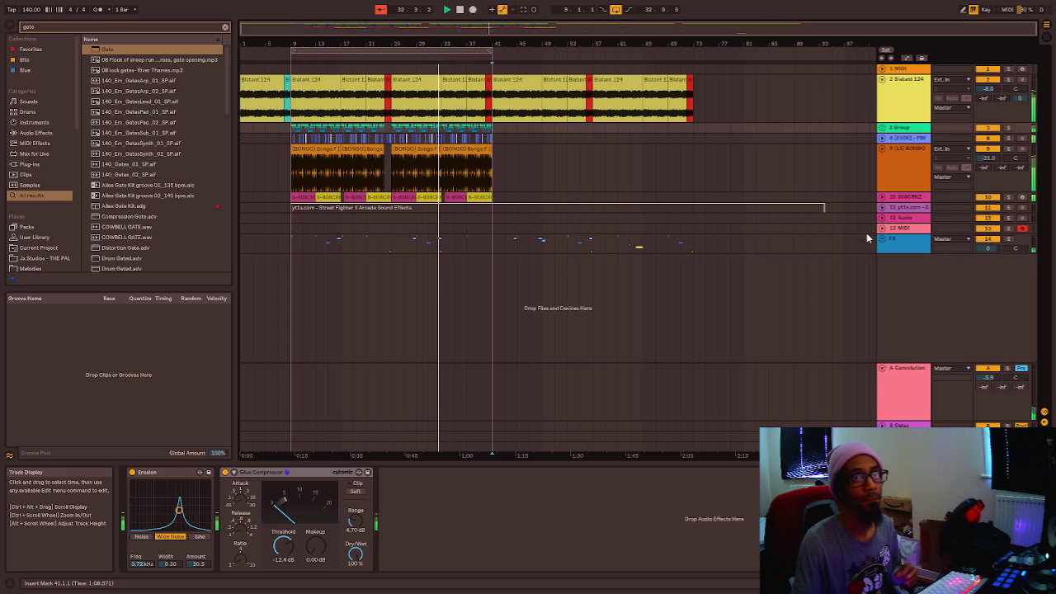
Search the browser for "hello" and place Hello Chant.wav on a new audio track at bar 36.
left_click(225, 26)
type("hello")
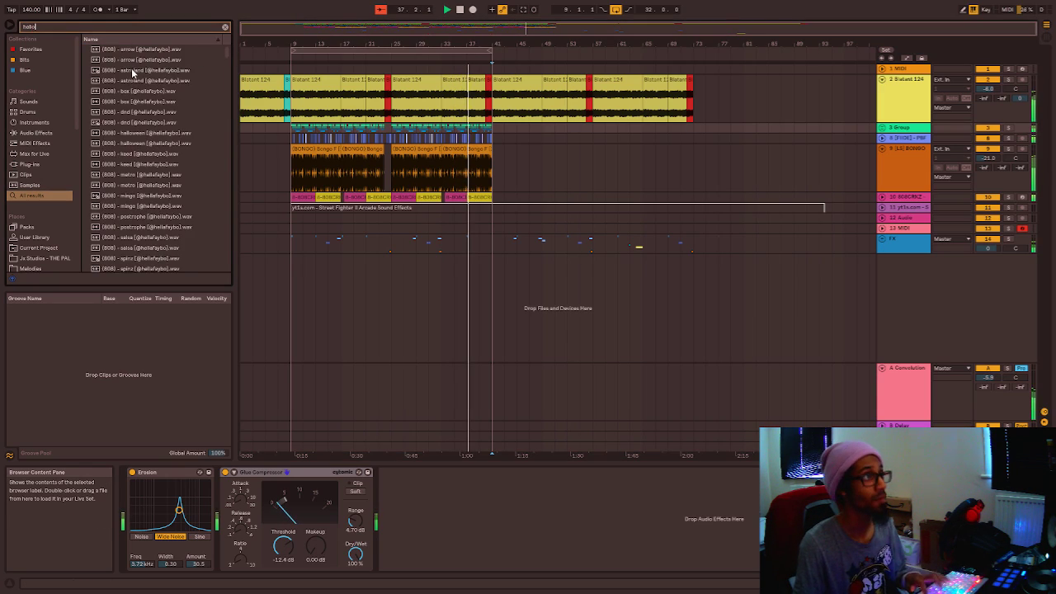
left_click(126, 51)
left_click(125, 80)
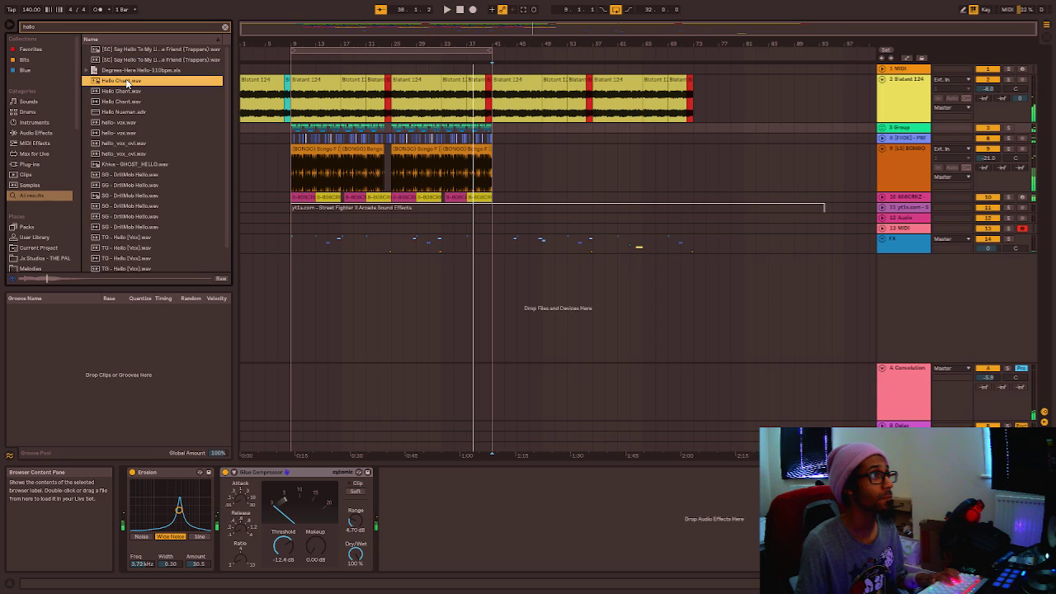
mouse_move(115, 83)
left_mouse_down()
mouse_move(402, 314)
mouse_move(462, 283)
mouse_move(455, 275)
mouse_move(495, 268)
left_mouse_up()
left_click(370, 281)
key("space")
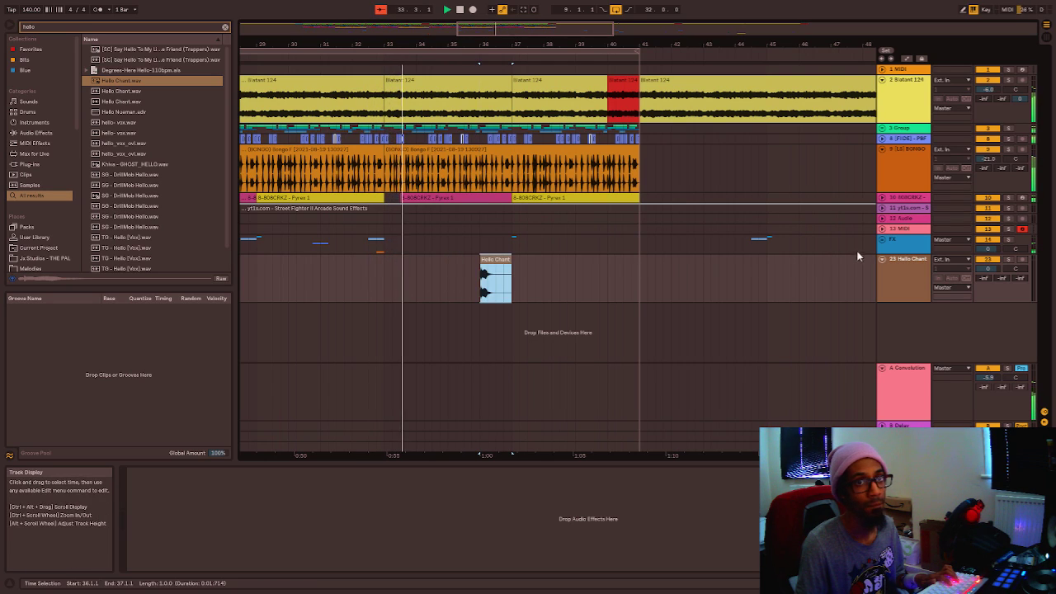
Unfold the FX group and move the Hello Chant clip to bar 37, with its track volume at -9.0 dB.
left_click(882, 240)
scroll(888, 318, "down", 4)
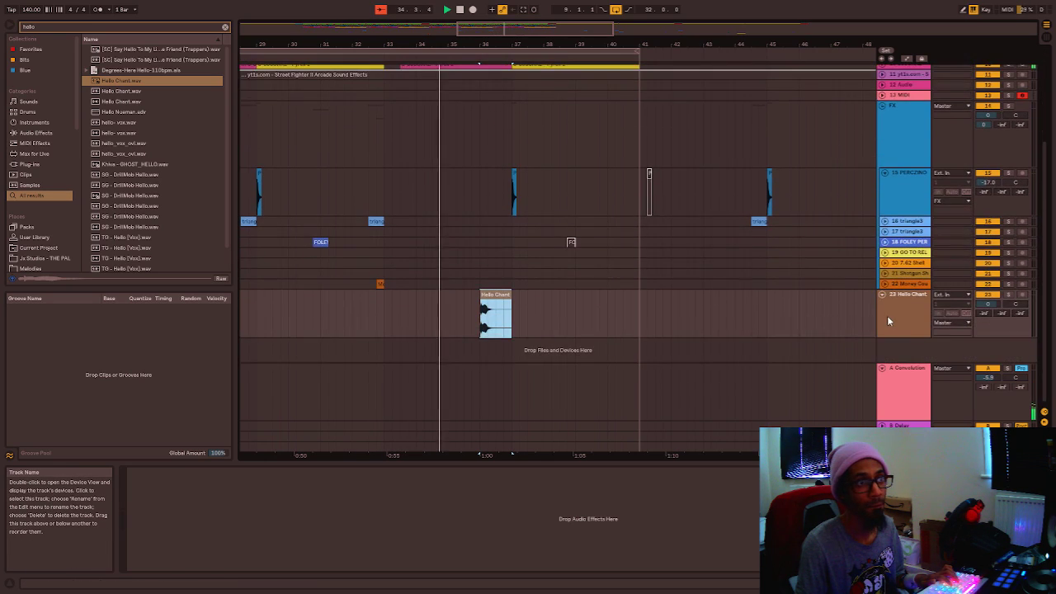
left_click_drag(507, 305, 536, 303)
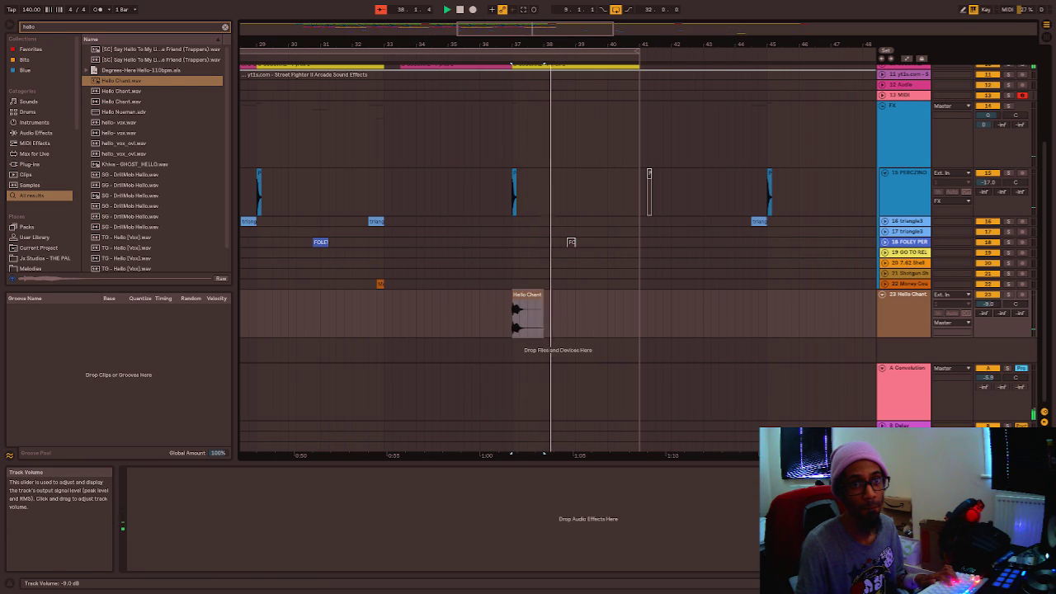
Move the Hello Chant clip to just before bar 41 and play it from 40.3.3.
left_click_drag(531, 292, 650, 300)
scroll(633, 294, "up", 2)
scroll(634, 295, "up", 1)
left_click(625, 330)
scroll(617, 330, "down", 5)
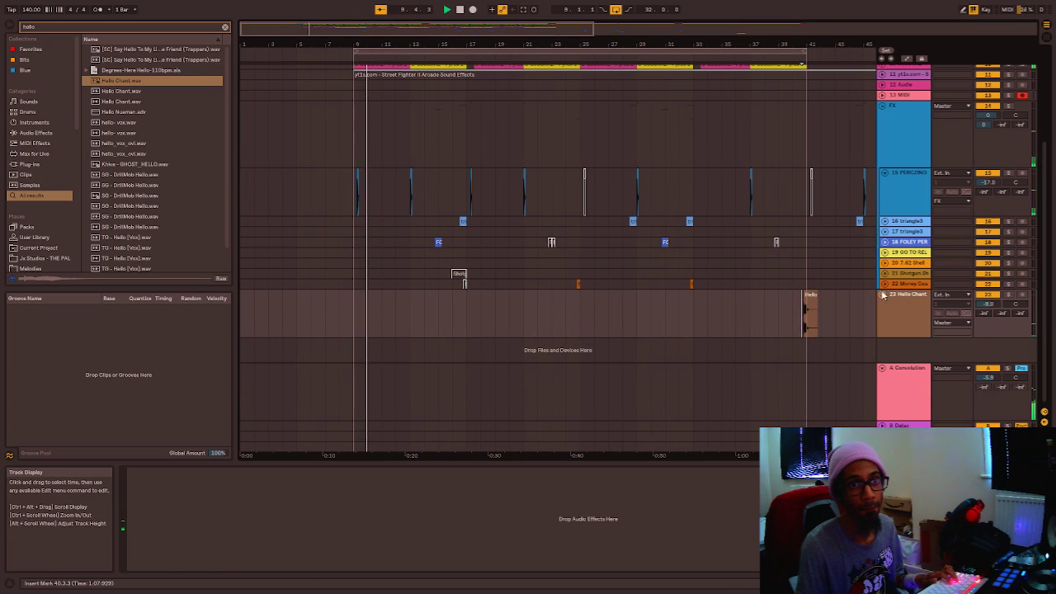
Move the Hello Chant track into the FX group as its last track, below the orange Money track.
left_click(900, 297)
left_click_drag(899, 283, 907, 321)
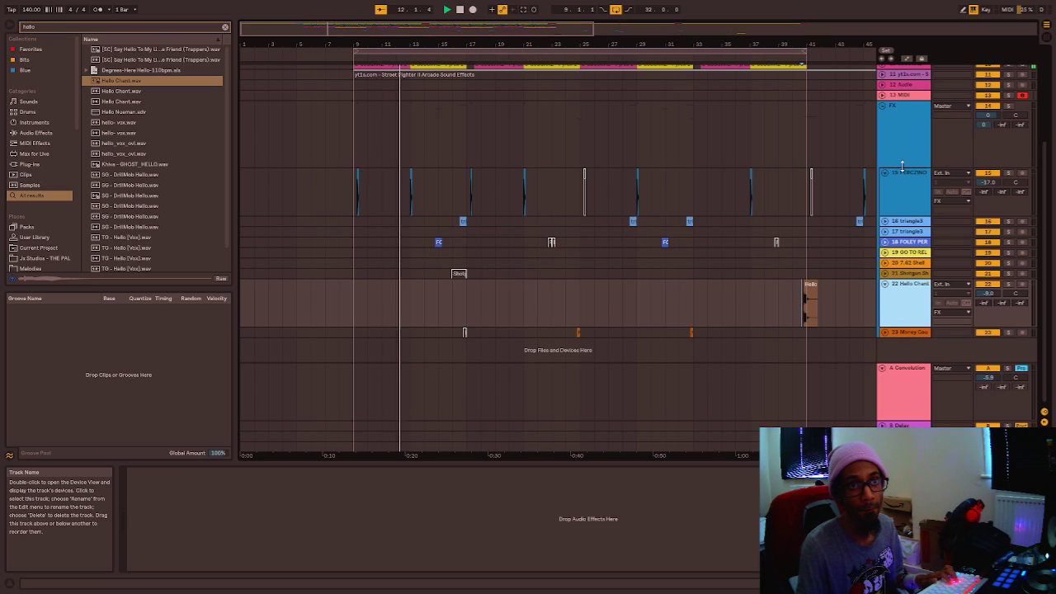
left_click(905, 119)
left_click(906, 312)
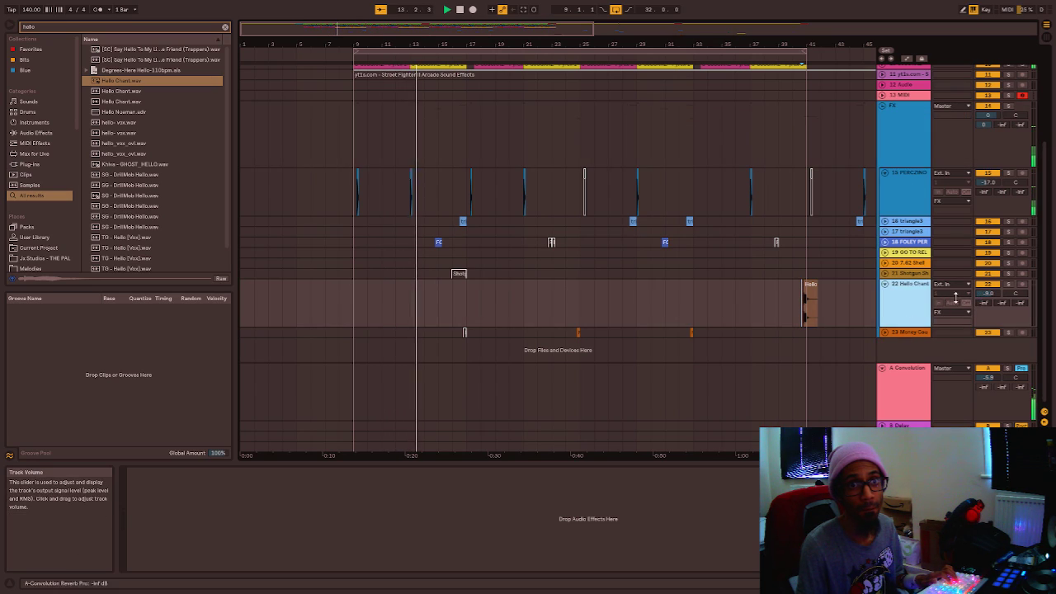
left_click_drag(900, 320, 903, 340)
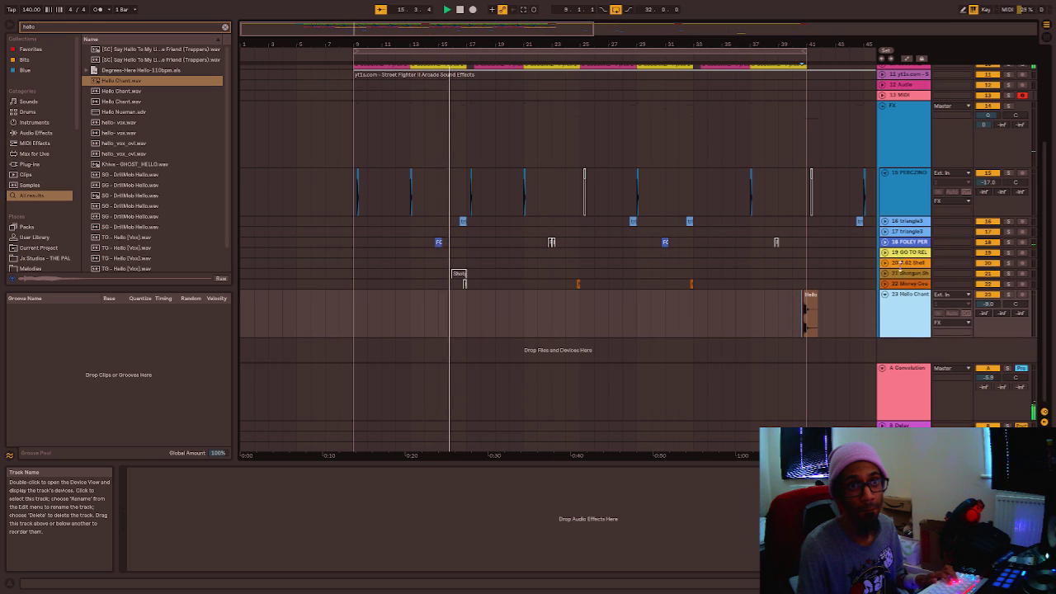
Try a copy of the Hello Chant clip at 16.4.1, play it from 16.1.1, and undo the copy.
left_click(811, 310)
left_click_drag(811, 310, 476, 321)
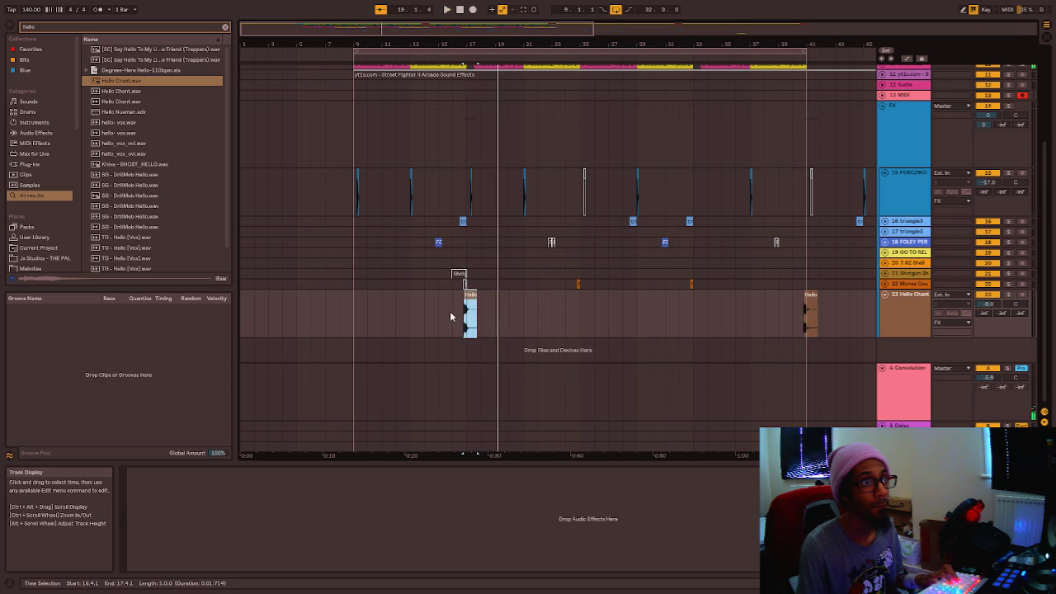
left_click(455, 314)
scroll(455, 312, "up", 5)
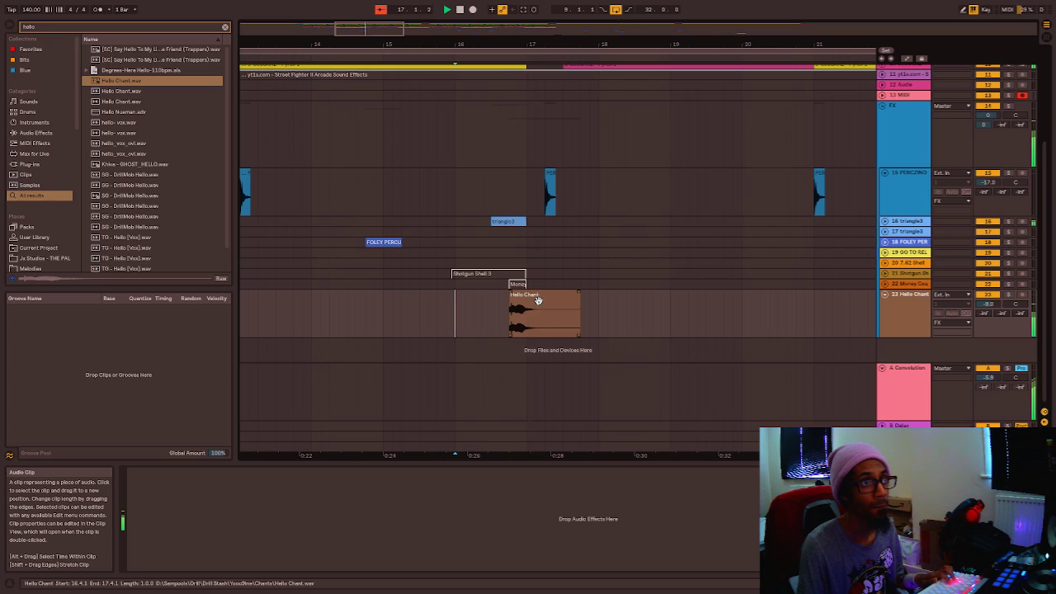
key("ctrl+z")
scroll(631, 282, "down", 5)
Lower the Hello Chant track volume to -17.0 dB while replaying the chant before bar 41.
left_click(812, 295)
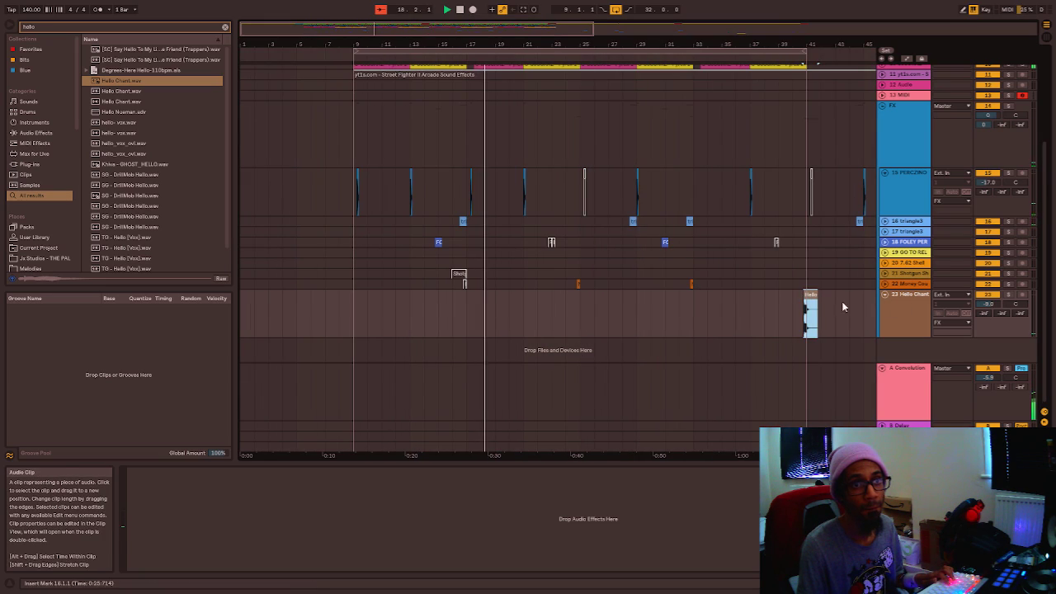
left_click_drag(989, 304, 989, 317)
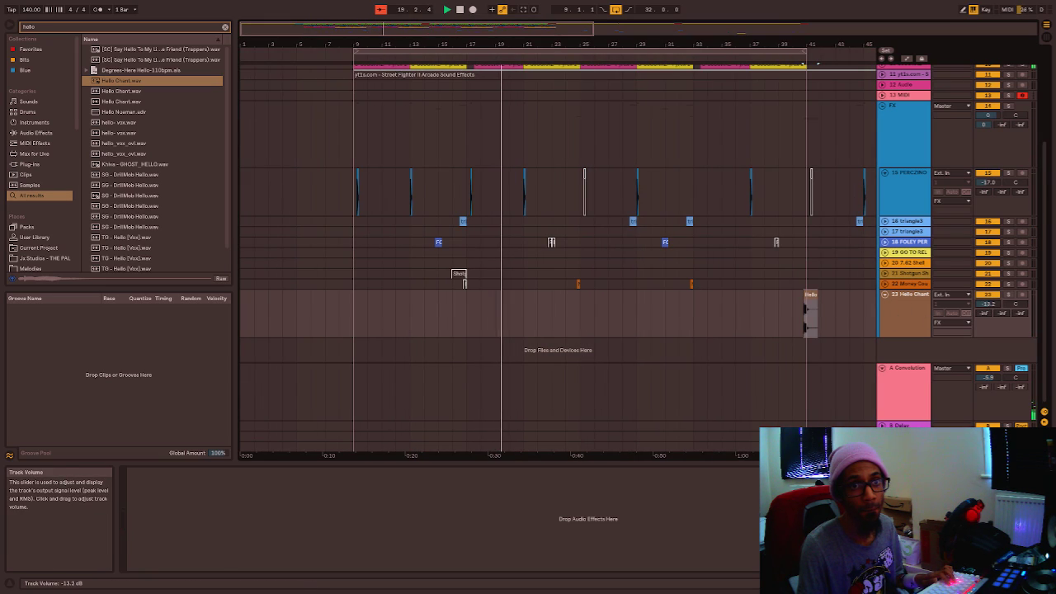
left_click(801, 320)
key("space")
key("space")
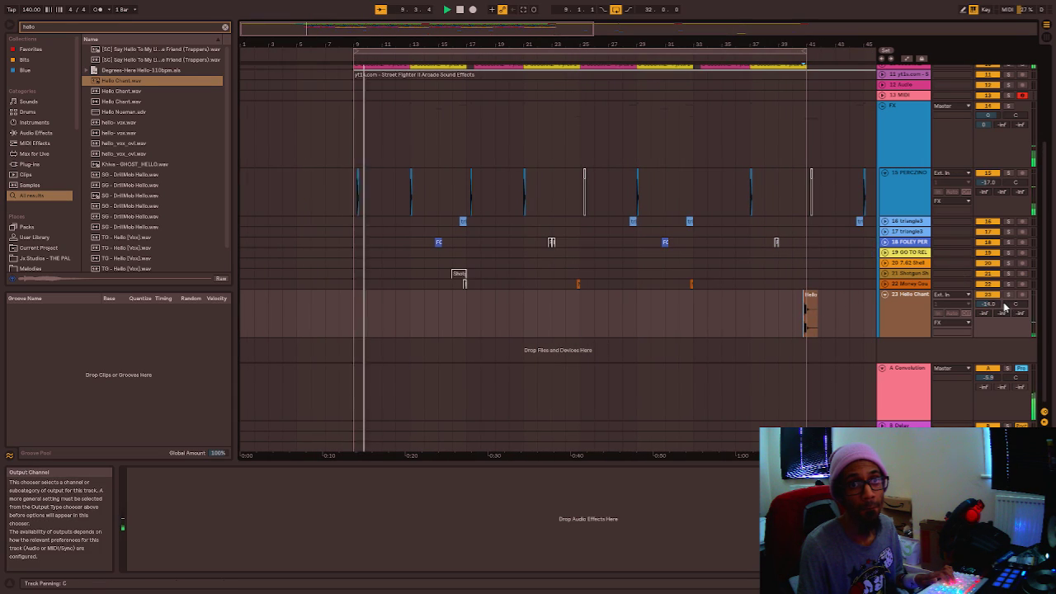
left_click_drag(988, 304, 988, 314)
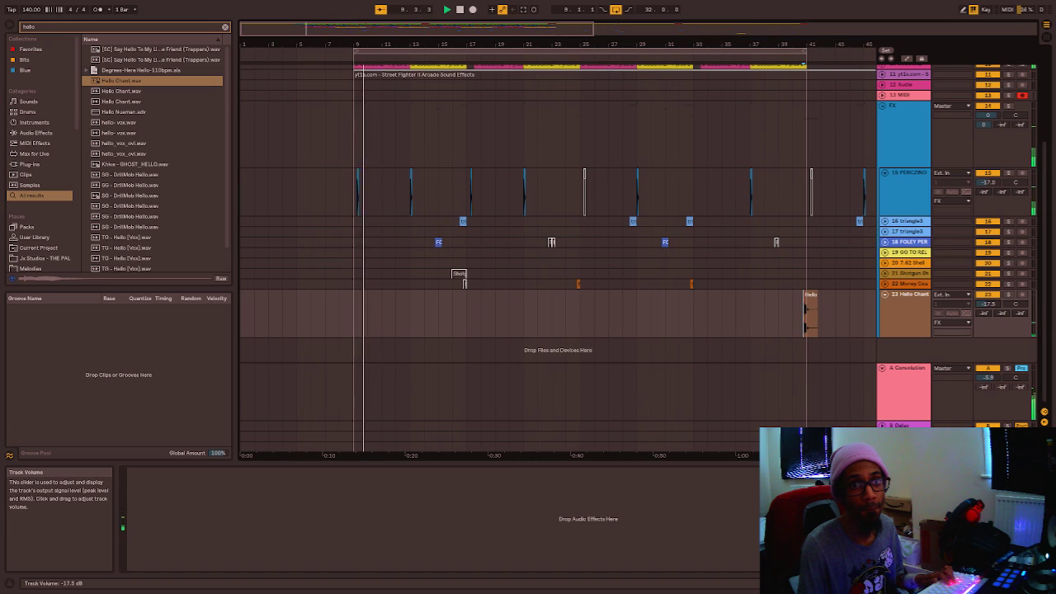
key("space")
key("space")
key("space")
Check the Convolution return's devices while replaying the chant, and select the Hello Chant track.
left_click(910, 381)
key("space")
key("space")
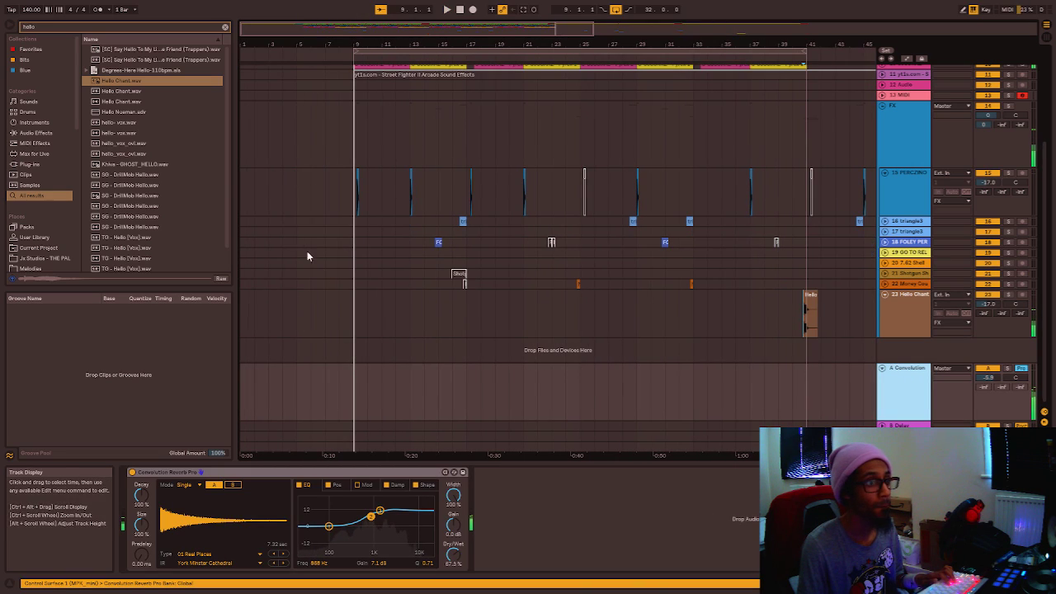
key("space")
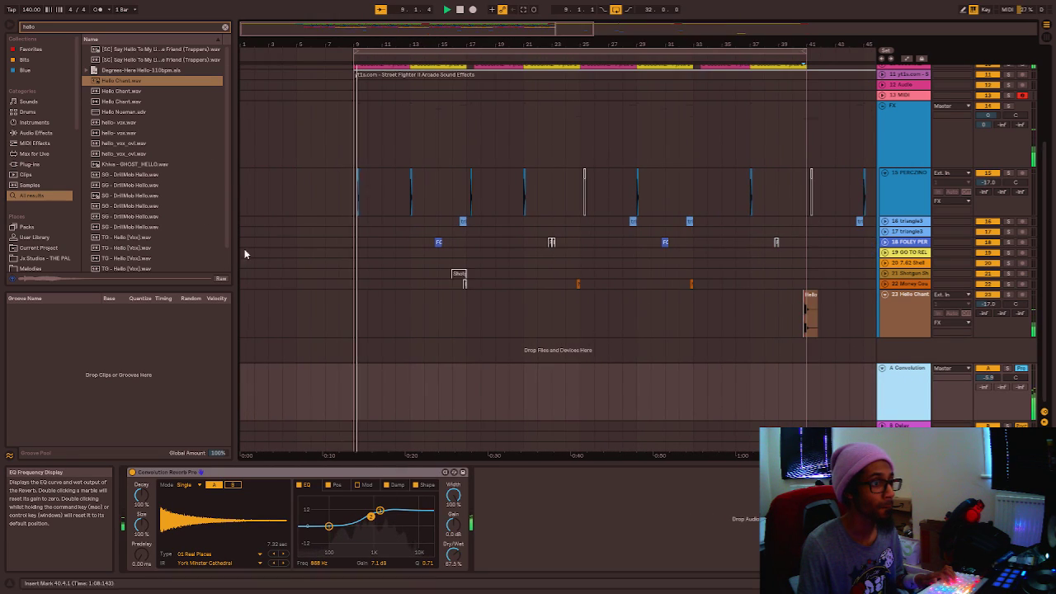
left_click(901, 308)
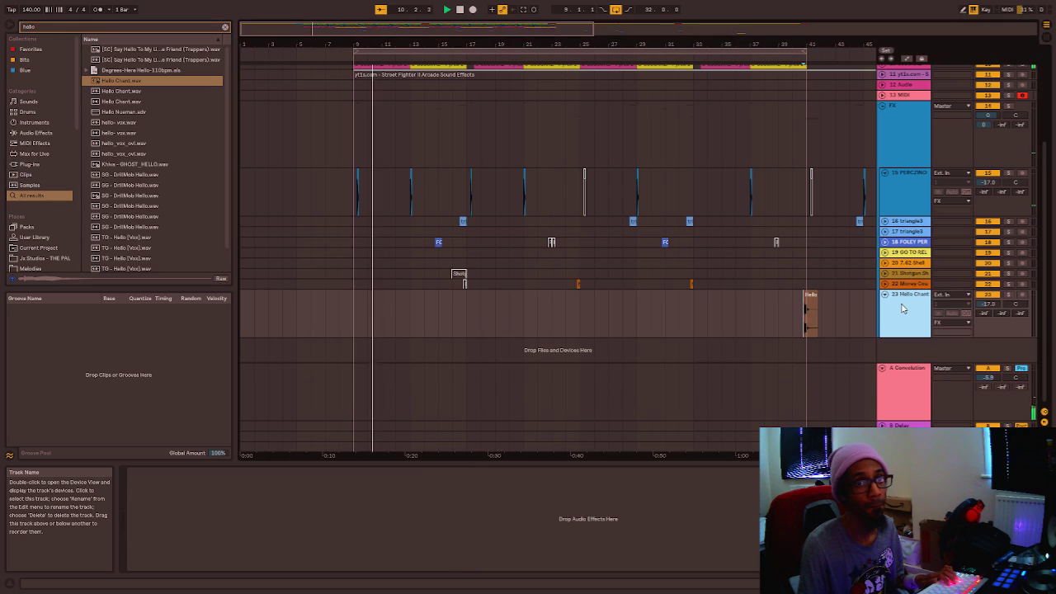
Fold the Hello Chant track and the whole FX group, and save the set.
scroll(684, 290, "up", 1)
scroll(682, 290, "down", 1)
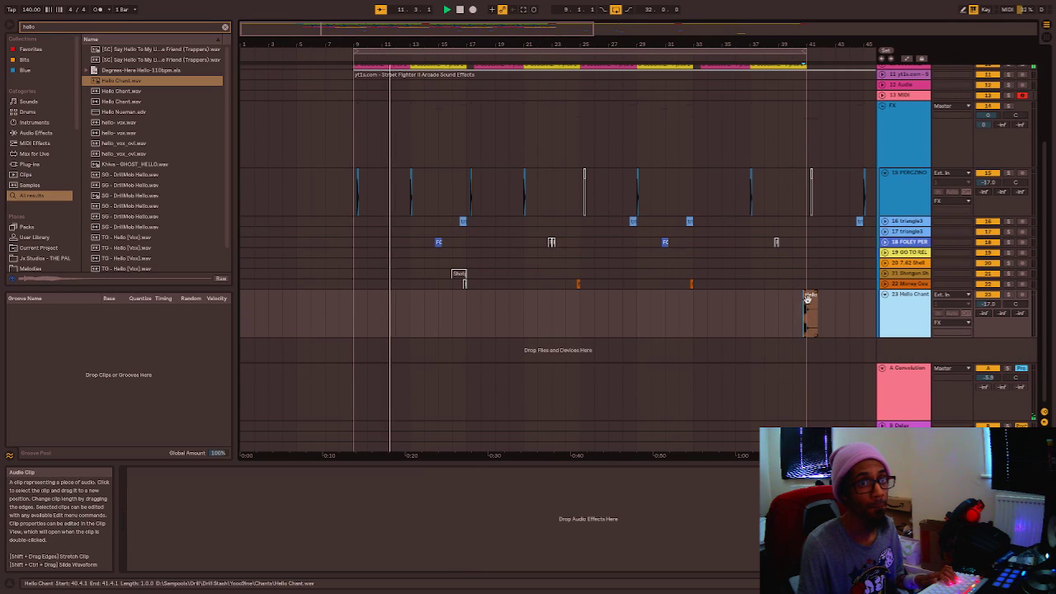
mouse_move(809, 316)
left_mouse_down()
mouse_move(462, 310)
mouse_move(825, 329)
mouse_move(611, 324)
mouse_move(813, 318)
mouse_move(825, 307)
left_mouse_up()
scroll(901, 329, "up", 1)
scroll(901, 329, "up", 3)
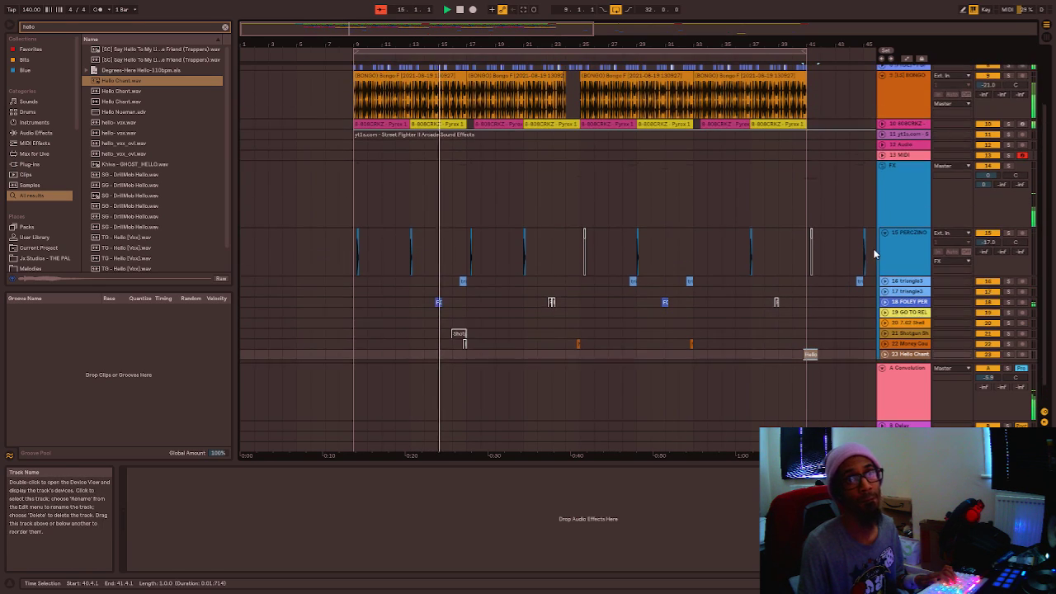
left_click(881, 222)
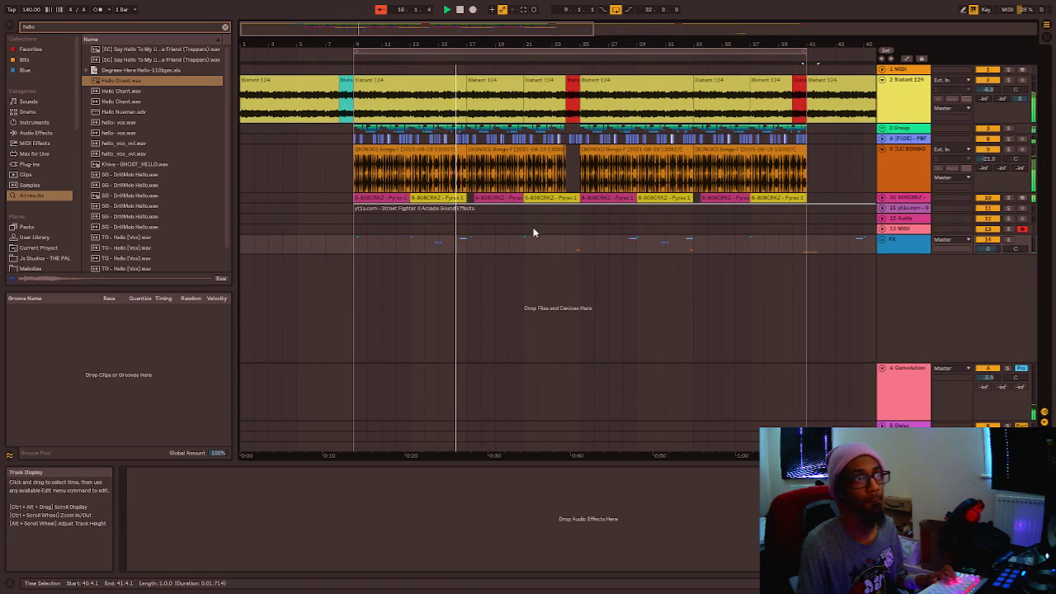
key("ctrl+s")
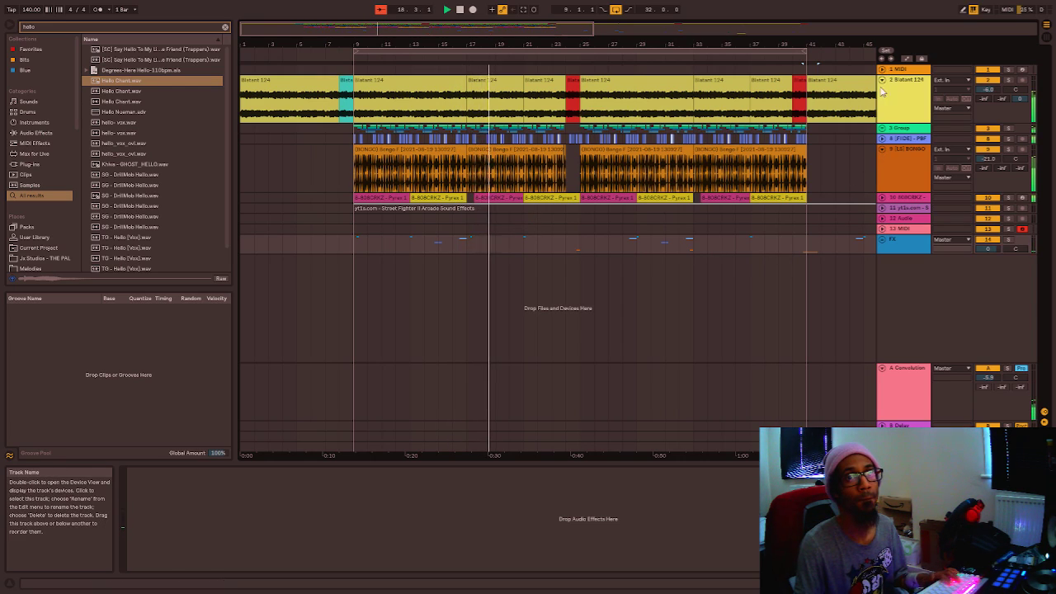
Check the tracks inside the FX group and fold the group again.
left_click(883, 238)
scroll(892, 223, "down", 3)
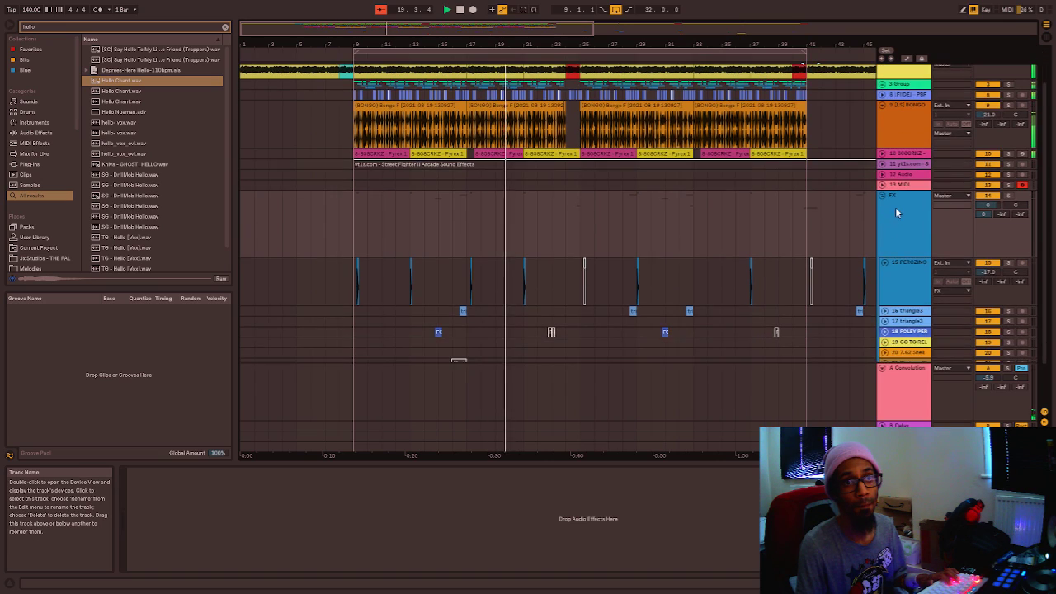
scroll(902, 206, "up", 2)
left_click(883, 198)
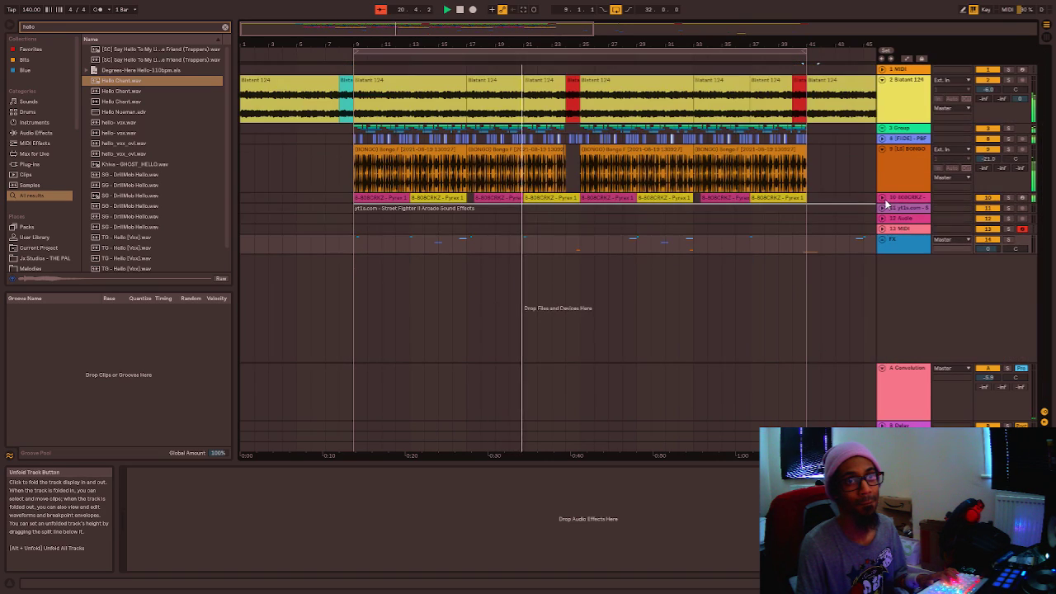
Replace the FX group's clips after bar 41 with a copy of bars 9 to 41 placed at bar 57.
scroll(457, 167, "down", 5)
left_click(539, 233)
left_click_drag(490, 249, 244, 254)
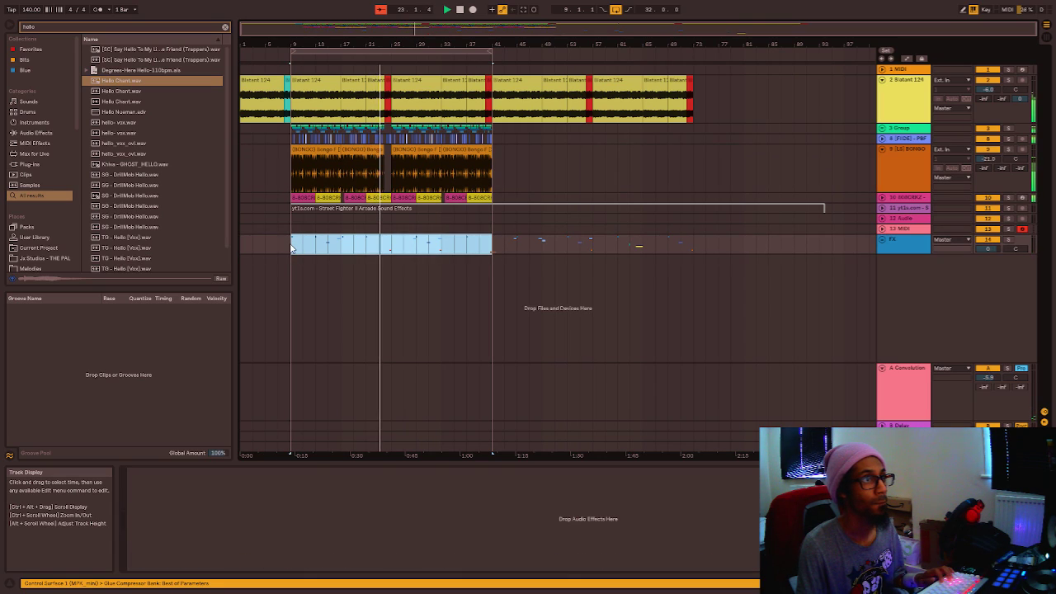
left_click_drag(500, 250, 566, 253)
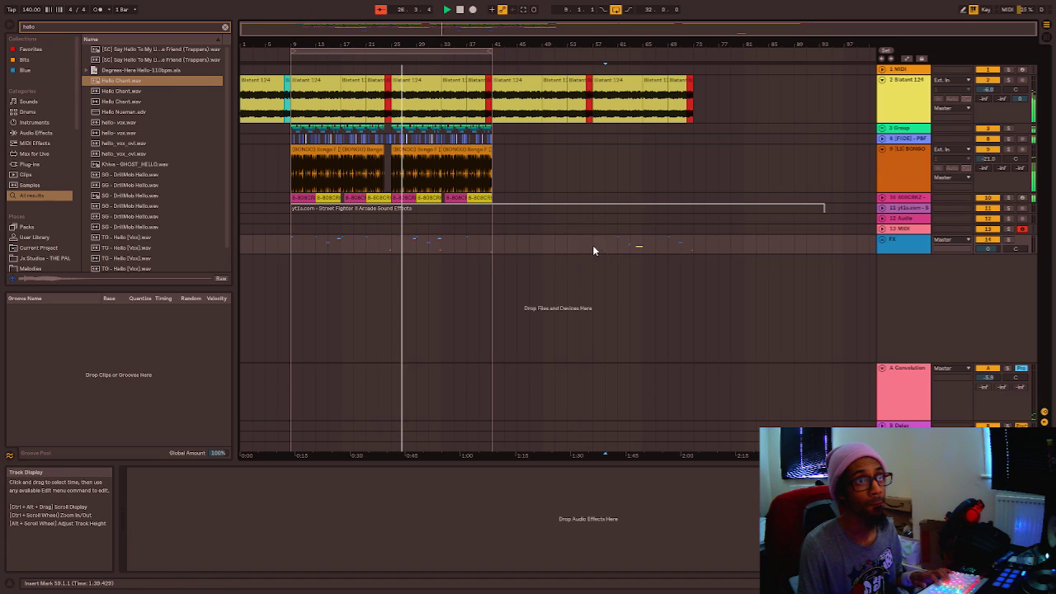
left_click_drag(593, 245, 731, 243)
left_click(602, 245)
left_click_drag(602, 245, 792, 245)
left_click(580, 245)
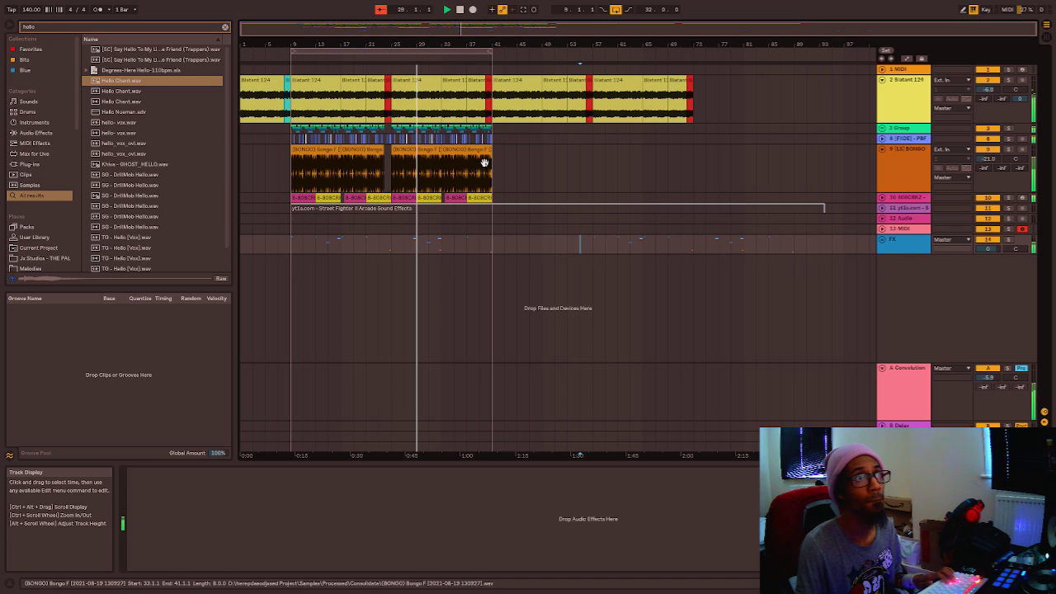
Copy bars 9 to 41 of the drum group, FIDE, BONGO and 808CRKZ tracks to bar 57.
left_click(314, 144)
left_click(291, 131)
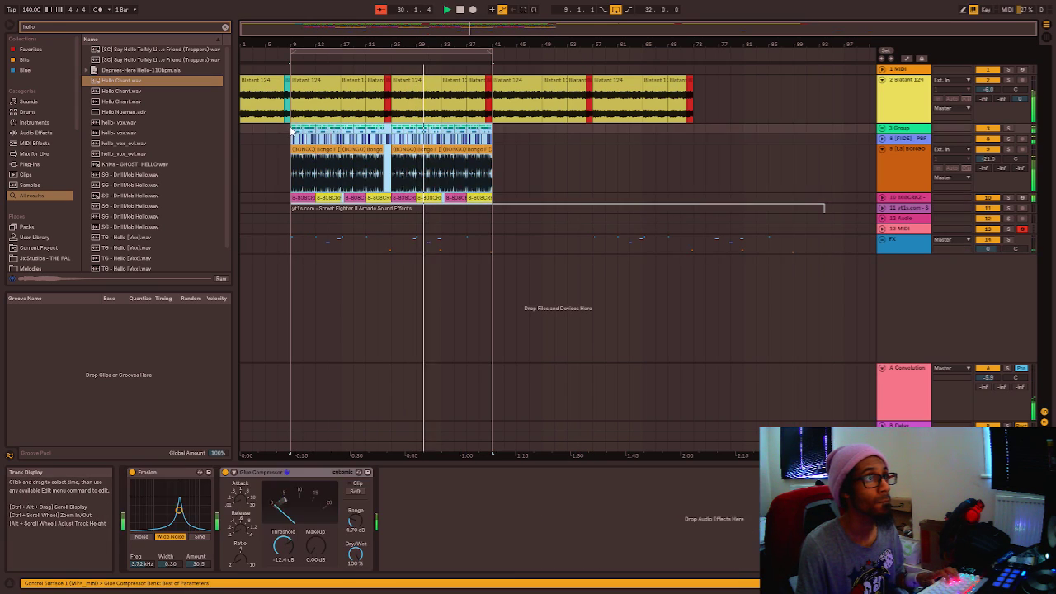
left_click(594, 127)
key("ctrl+v")
Duplicate the yellow sample's section from bar 57 so the copy fills bars 73 to 89.
left_click(654, 130)
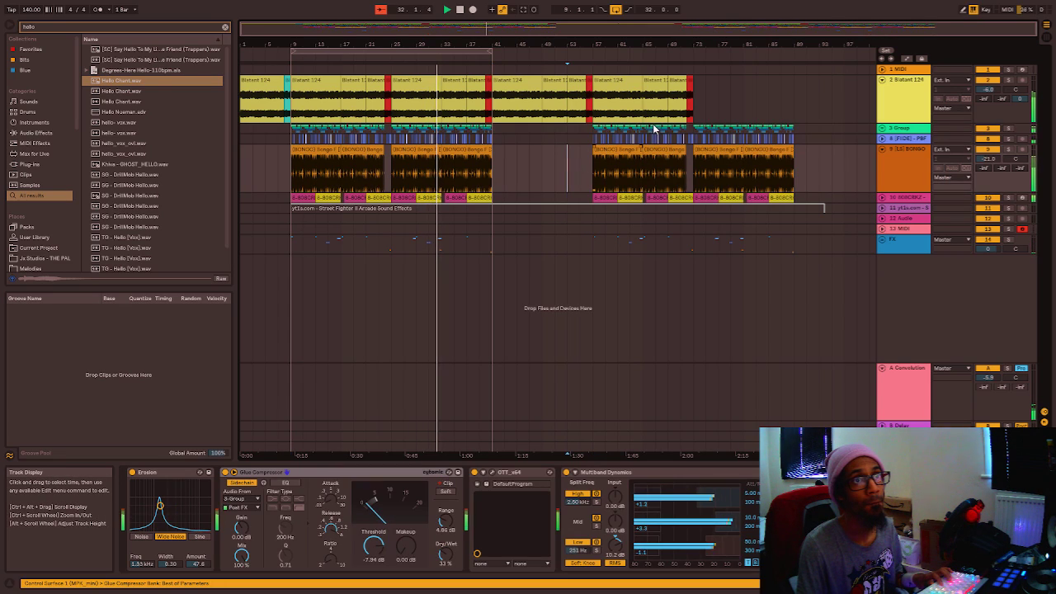
left_click(620, 92)
key("ctrl+d")
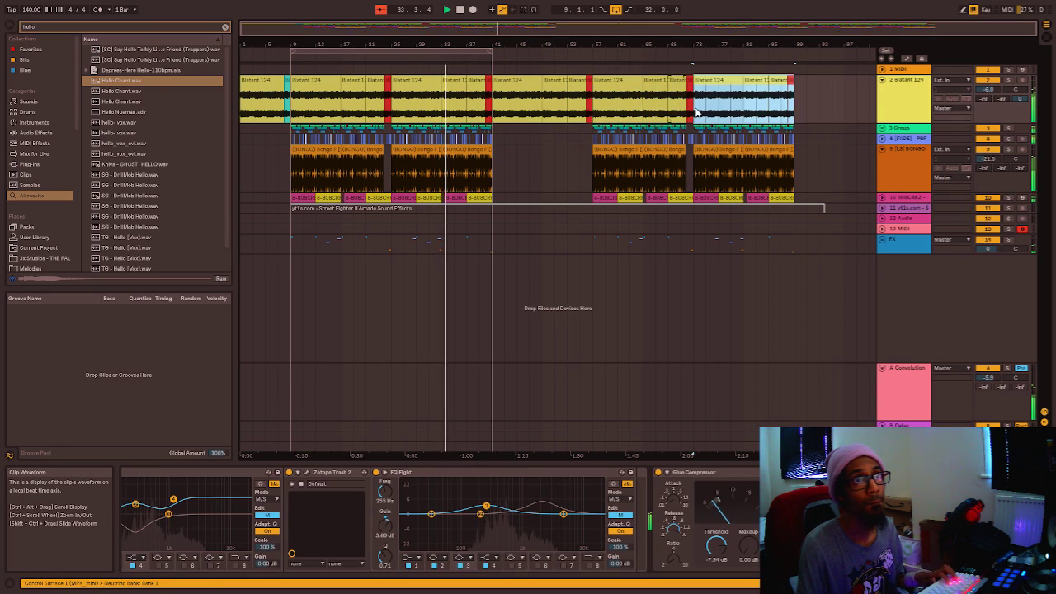
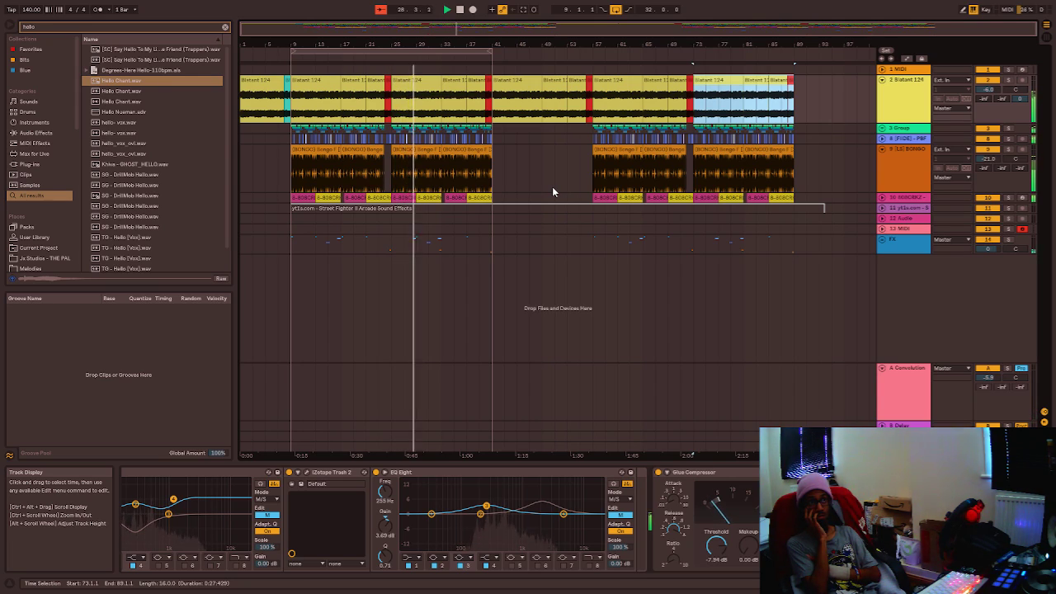
Try nudging the last bongo clip before bar 41 and the 808 clips below it.
left_click(457, 163)
key("Right")
key("Down")
key("Left")
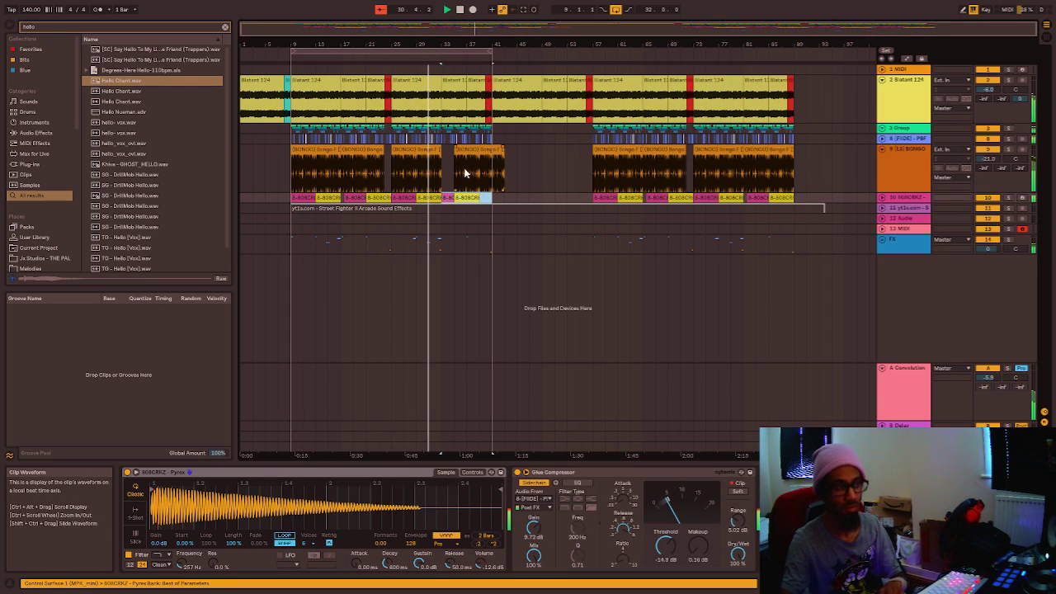
left_click(481, 155)
key("Left")
Delete all bongo clips in the first section, leaving only those from bar 57 onward.
left_click(526, 172)
left_click_drag(526, 173, 293, 173)
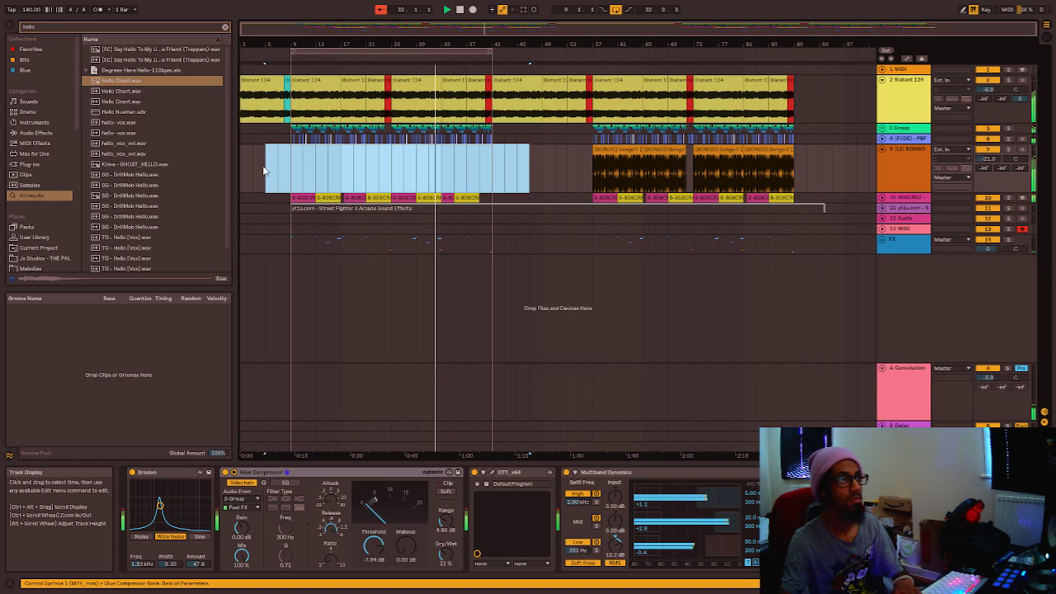
key("Delete")
left_click(340, 170)
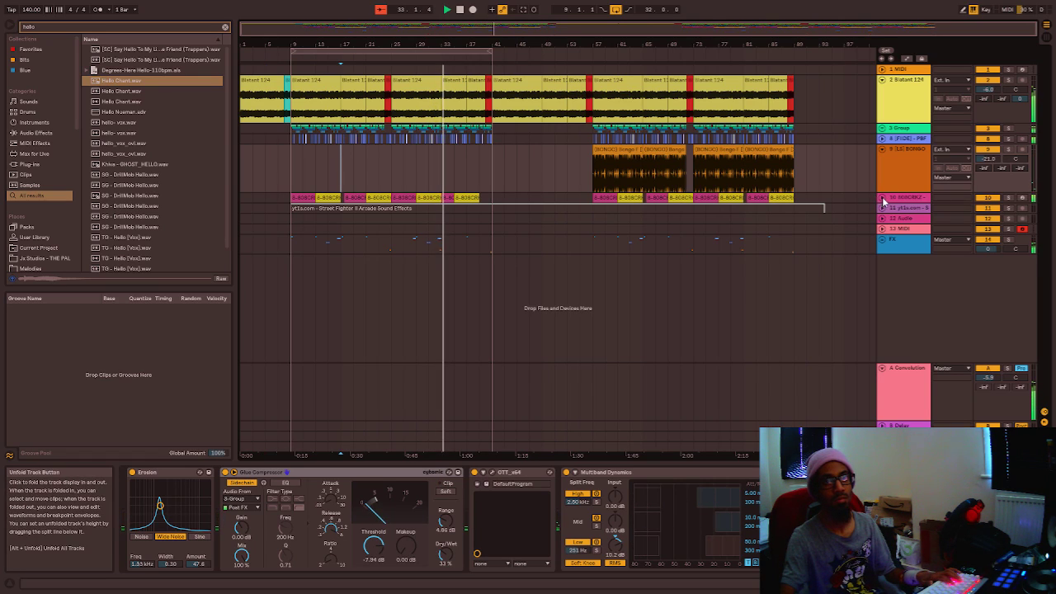
Extend the loop's end to bar 89 for a length of 80 bars, and save the set.
left_click_drag(492, 51, 793, 95)
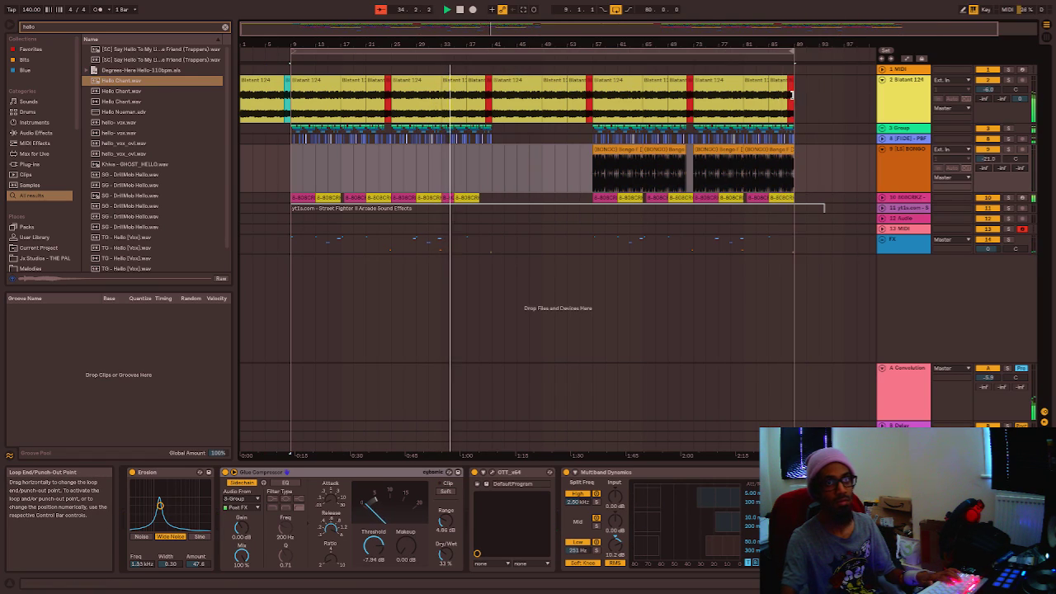
left_click(824, 231)
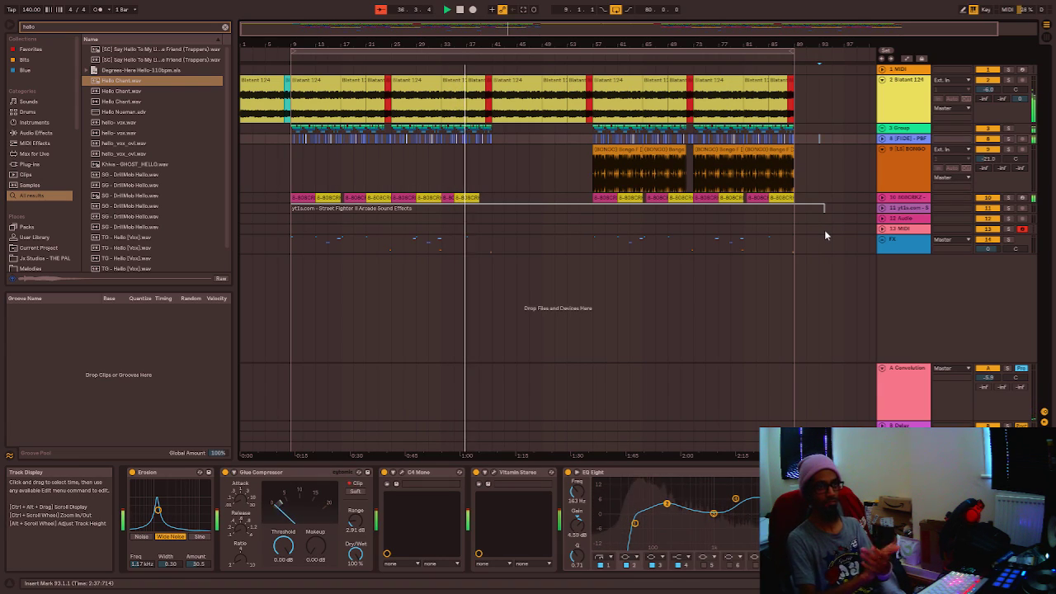
key("ctrl+s")
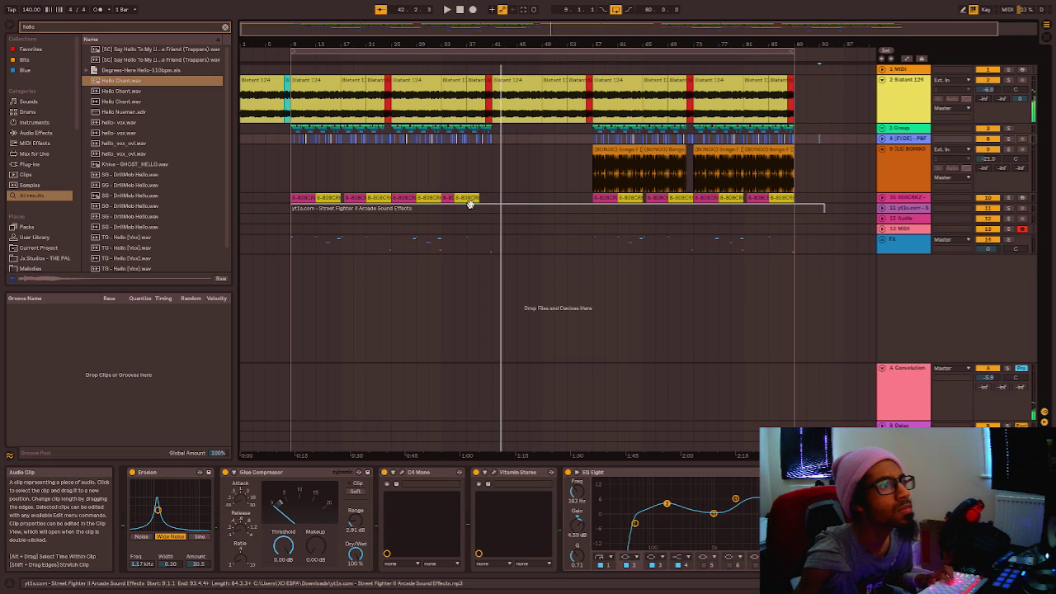
Realign the last two 808 clips to fill bars 33 to 41, check the unfolded 808 track, and save the set.
left_click_drag(471, 200, 484, 202)
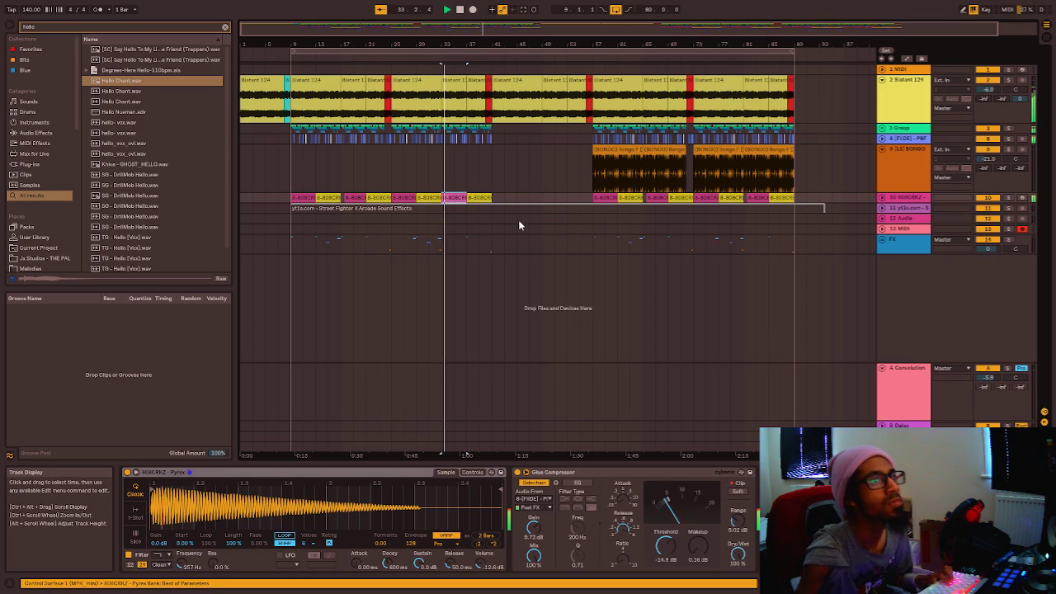
key("ctrl+s")
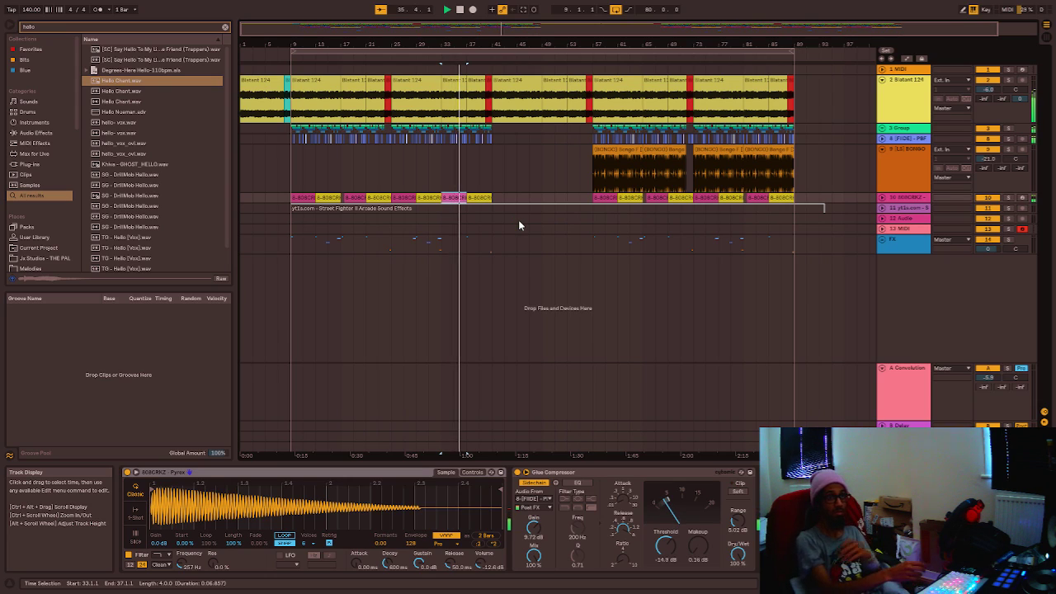
left_click(882, 197)
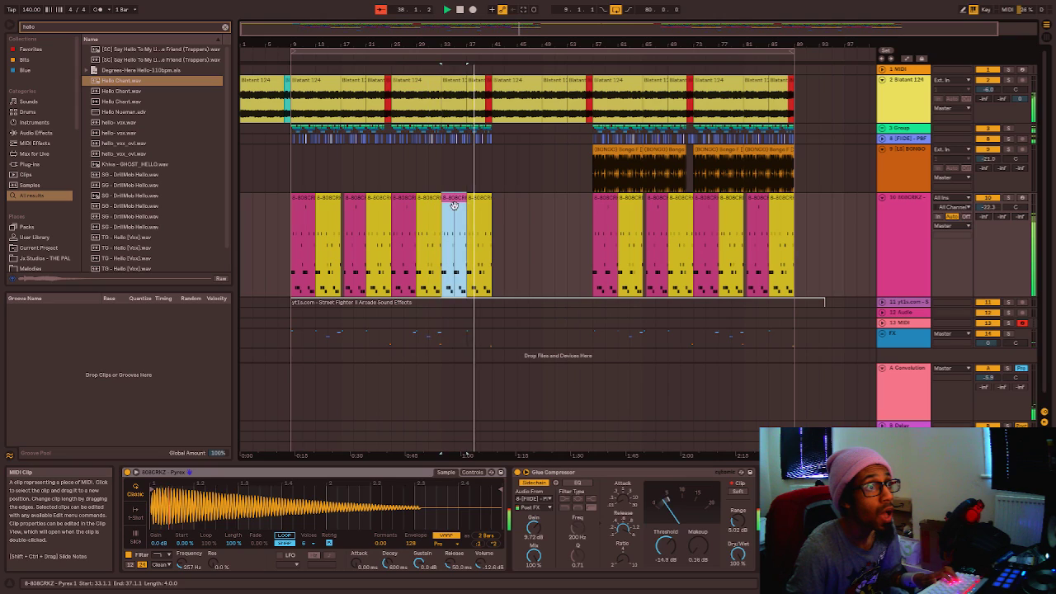
left_click(882, 197)
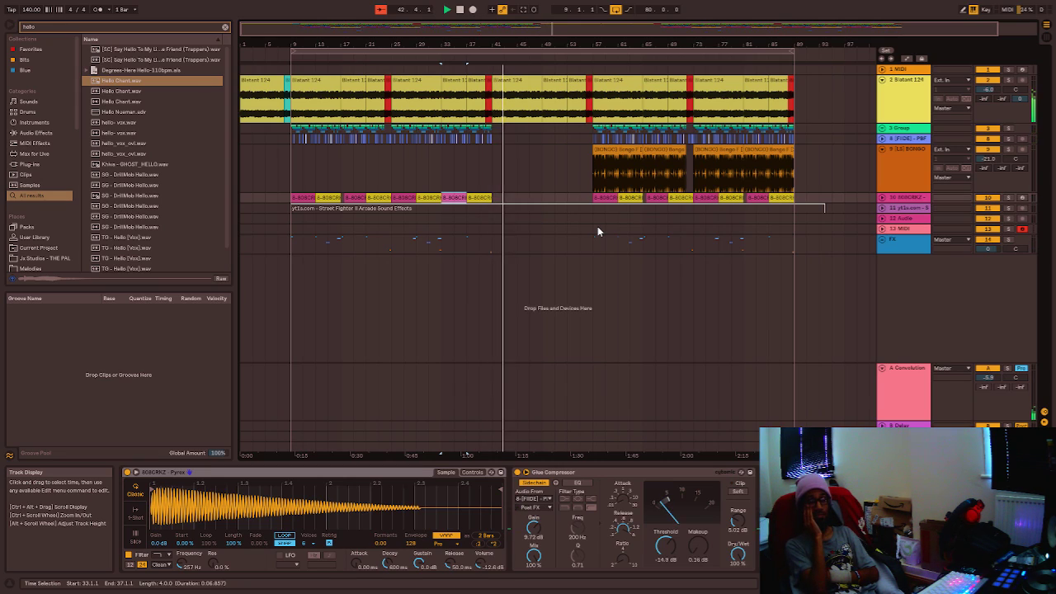
key("ctrl+s")
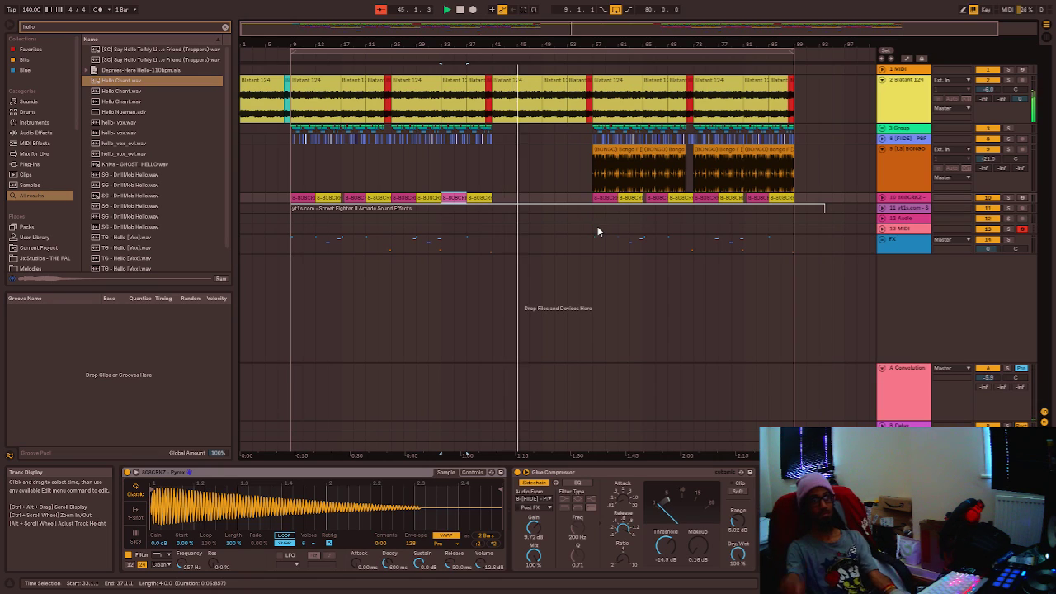
Delete the yellow sample clips between bars 49 and 57.
left_click(555, 80)
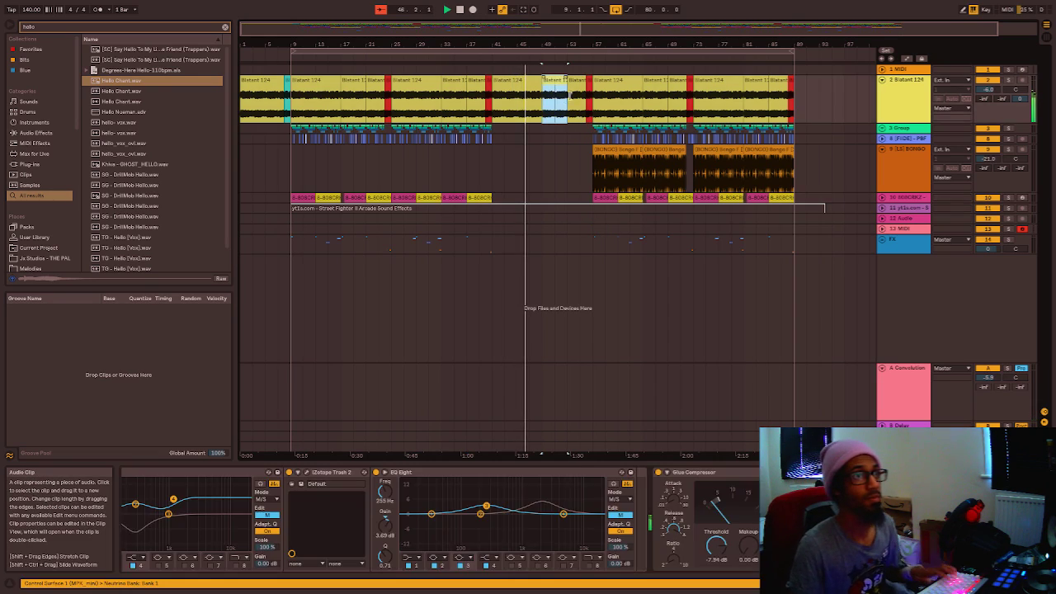
left_click(589, 80, "shift")
key("Delete")
Try pasting the section from bar 57 at bar 49, undo the paste, and stop playback.
mouse_move(793, 251)
left_mouse_down()
mouse_move(706, 167)
mouse_move(594, 89)
left_mouse_up()
left_click(544, 88)
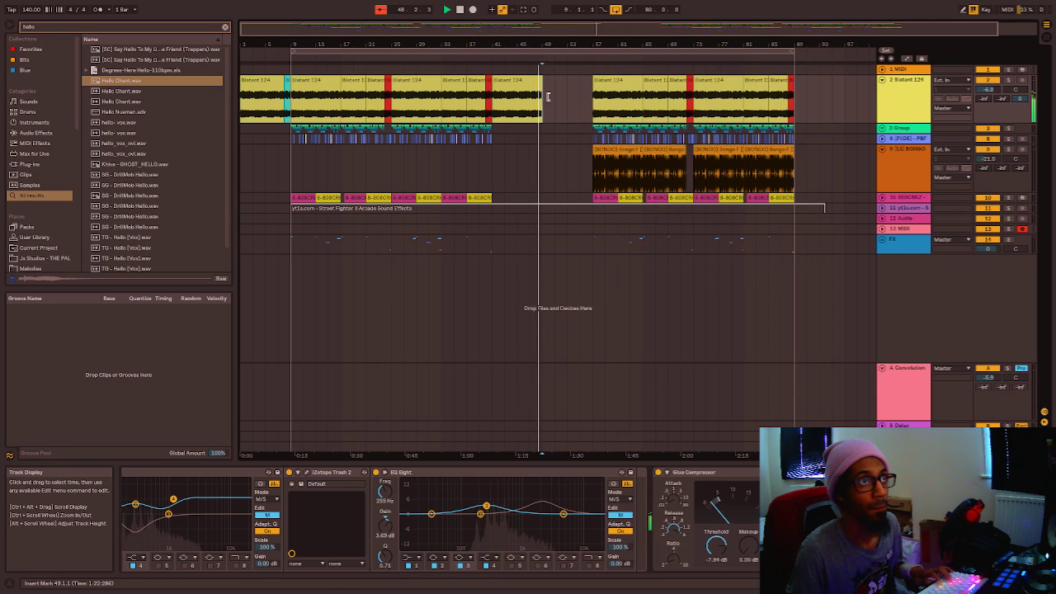
key("ctrl+v")
key("ctrl+z")
key("space")
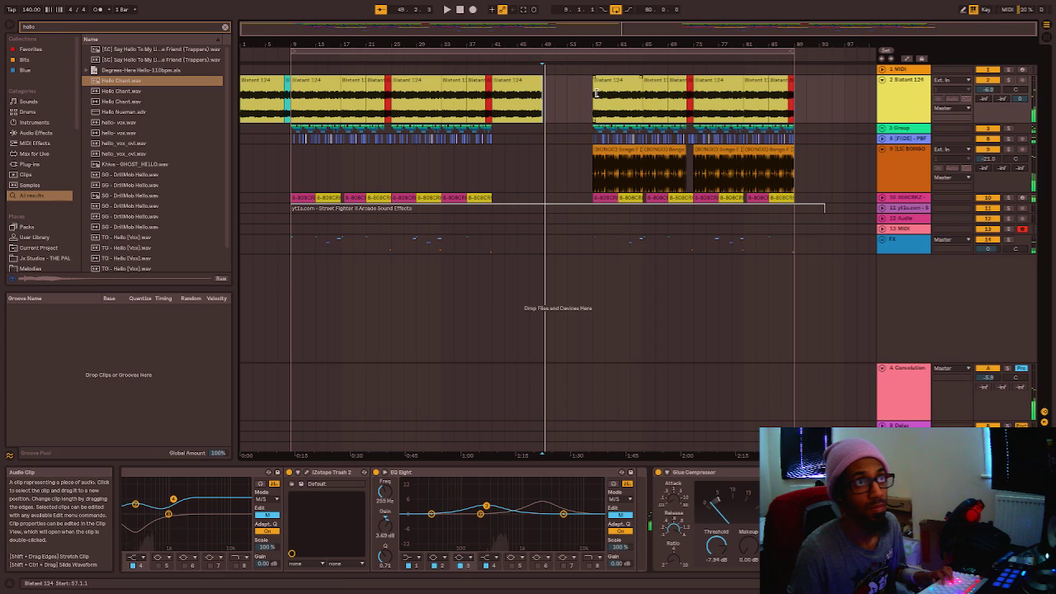
Move the full section from bars 57 to 89 on all tracks so it starts at bar 49.
left_click_drag(595, 97, 798, 257)
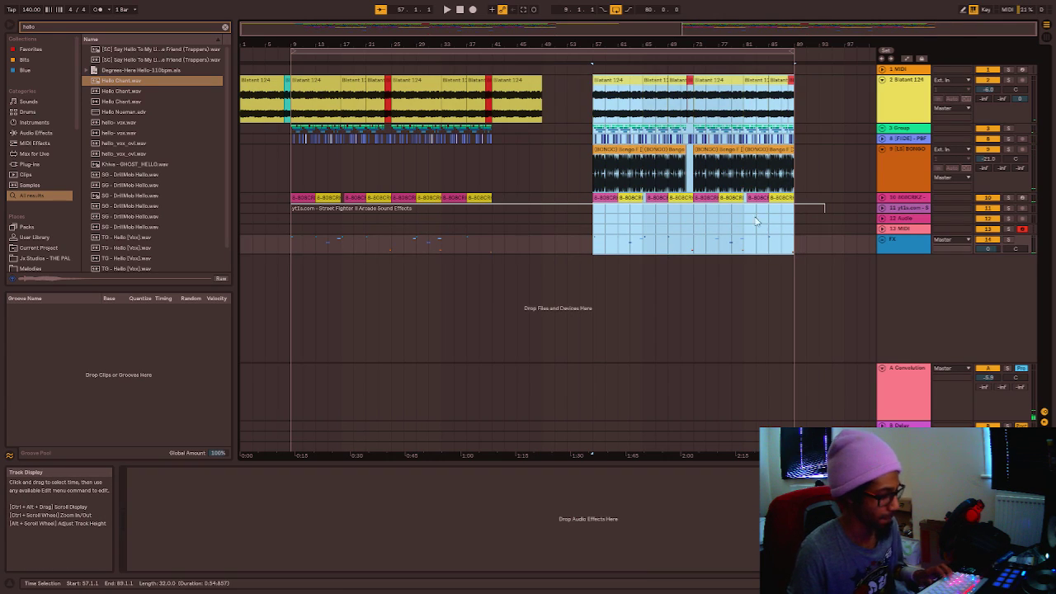
key("Delete")
left_click(543, 86)
key("ctrl+v")
Play from bar 45 and trim the yellow sample before bar 49 so it ends at 48.3.
left_click(518, 137)
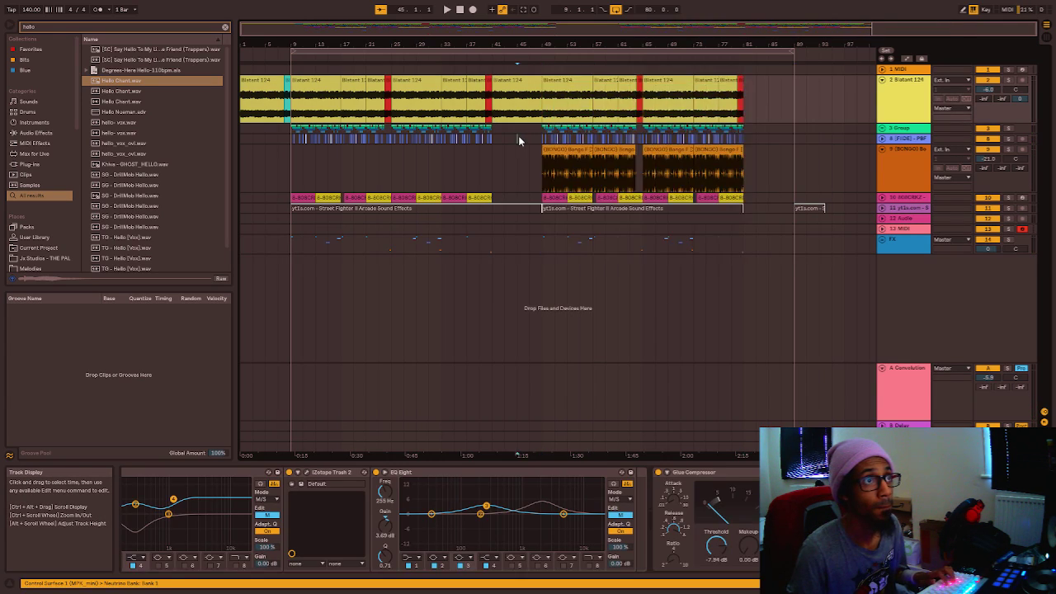
key("space")
scroll(551, 129, "up", 6)
scroll(566, 110, "up", 3)
left_click_drag(578, 81, 557, 84)
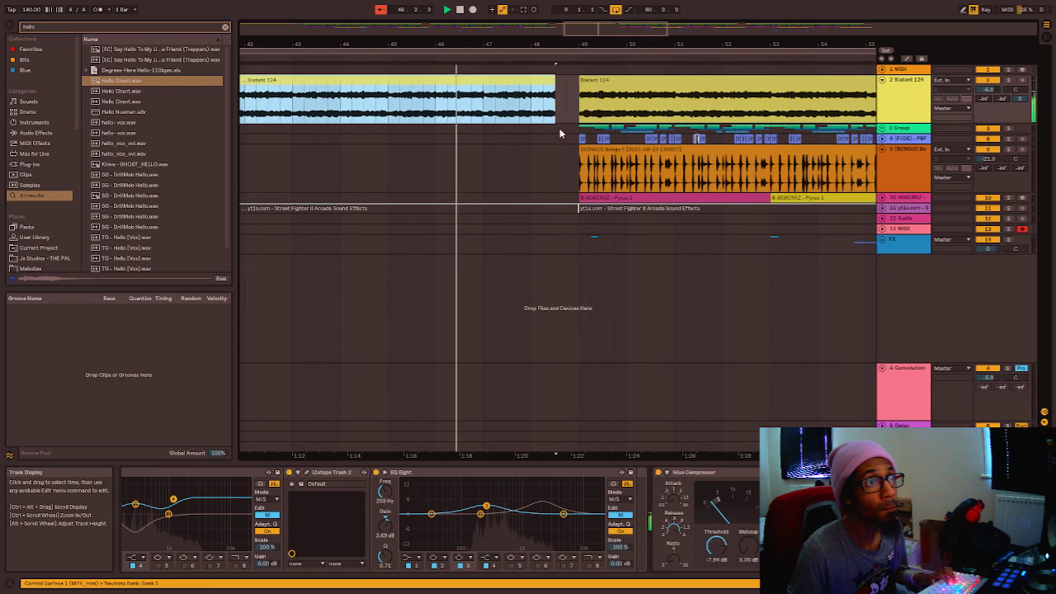
Search the browser for "go to re" and place the first GO TO RELOAD sample on a new track at 48.3.
left_click(158, 30)
type("go")
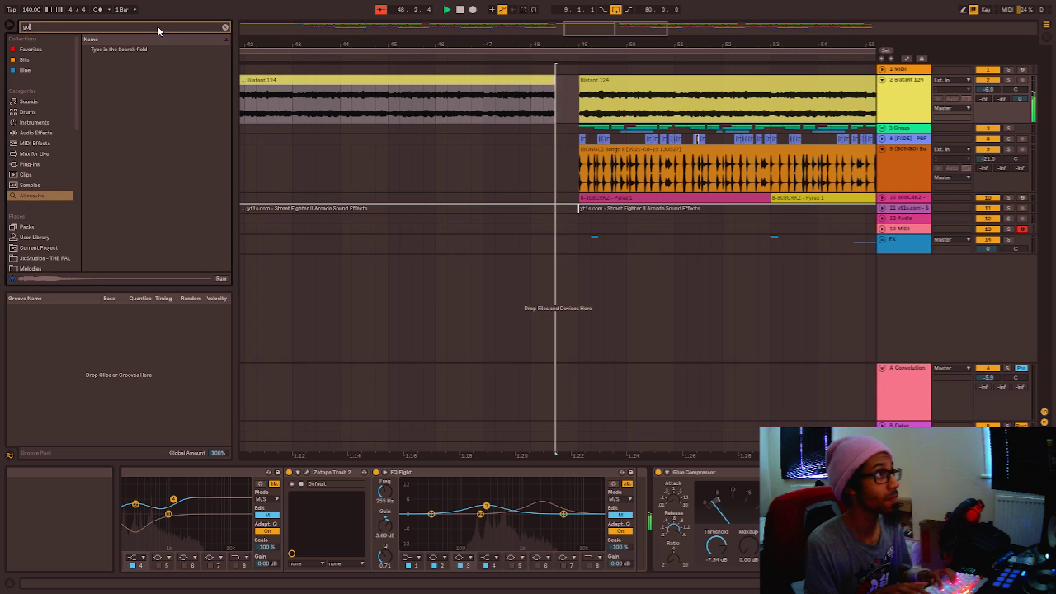
type(" to re")
left_click_drag(124, 50, 557, 284)
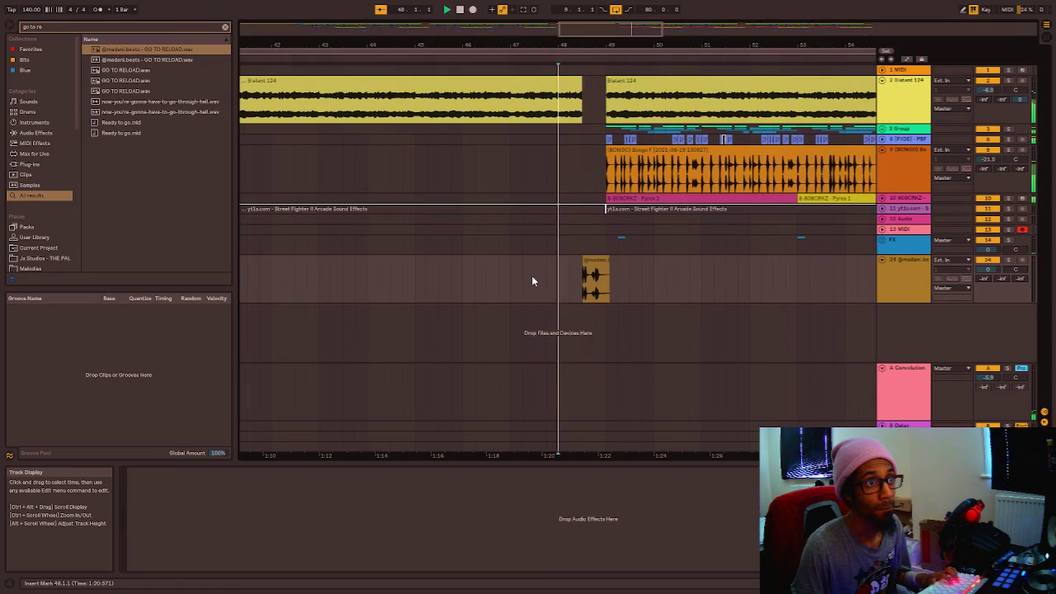
Play the transition into bar 49 from 47.3.4 to check the GO TO RELOAD vocal in the sample gap.
scroll(582, 257, "up", 4)
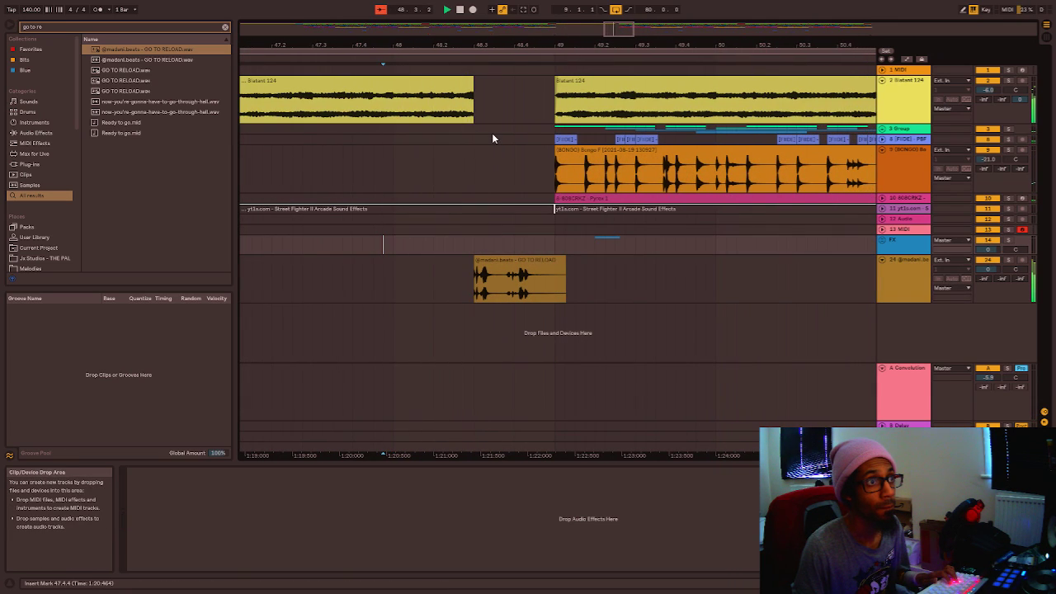
left_click(343, 277)
key("space")
key("space")
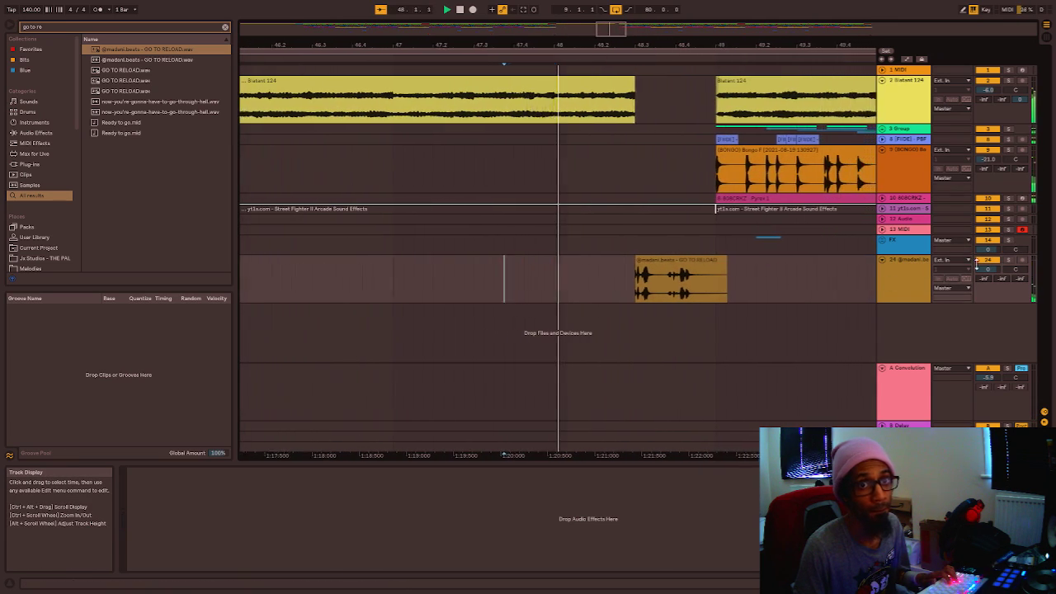
key("space")
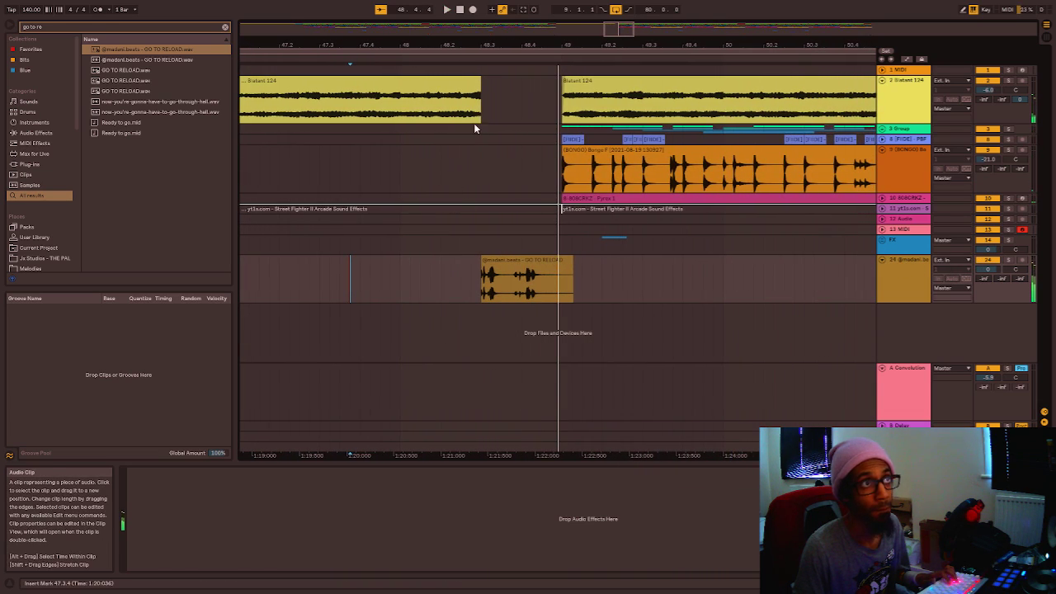
Play the yellow sample's breakdown from bar 41 towards the drop.
left_click(229, 162)
key("space")
scroll(313, 158, "down", 6)
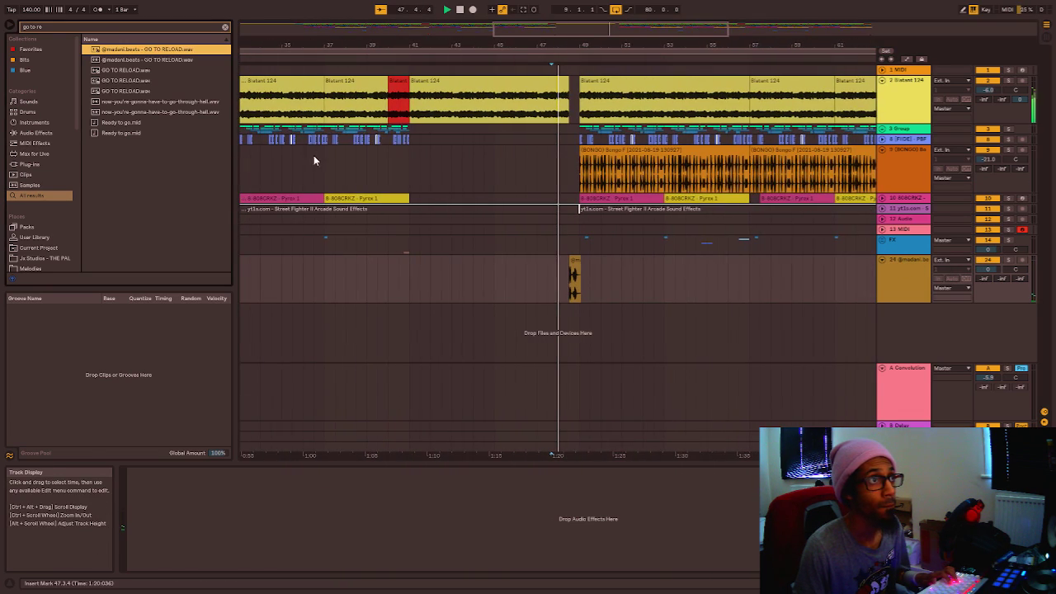
left_click(423, 97)
Move the GO TO RELOAD vocal track above the FX group and fold it.
left_click(882, 259)
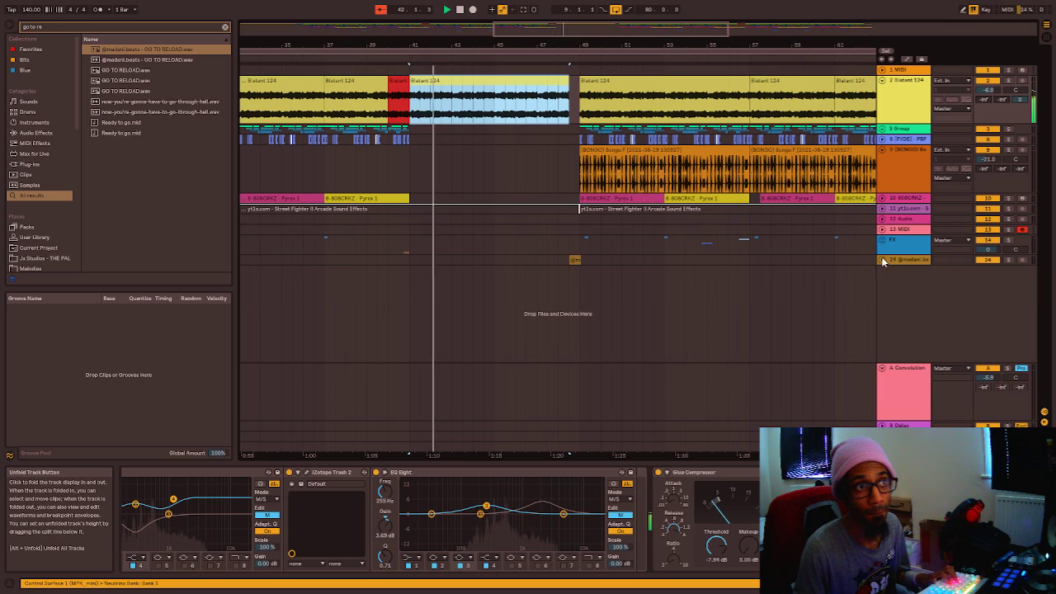
left_click(882, 259)
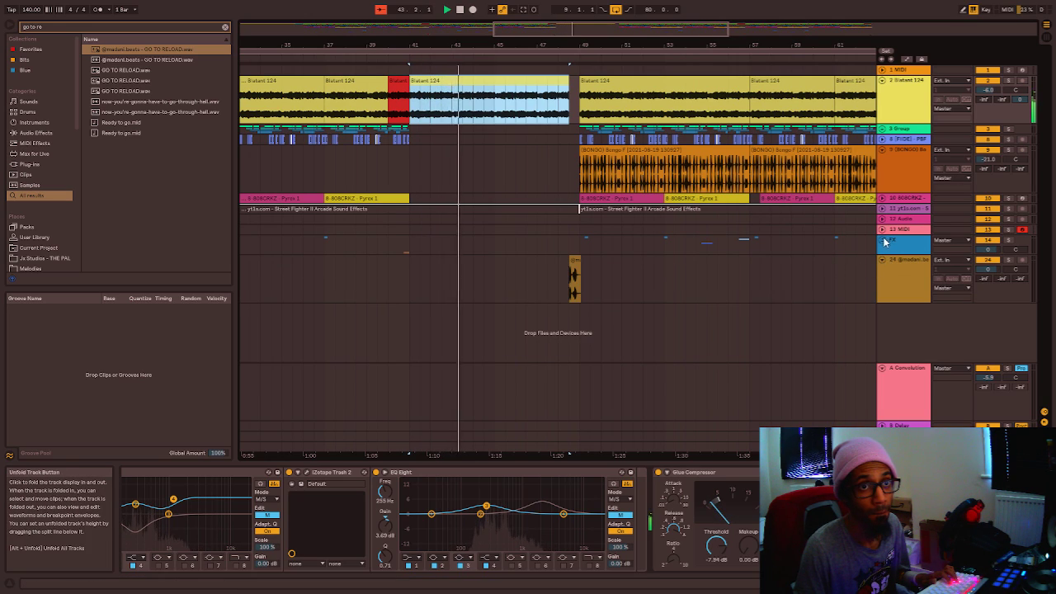
left_click(884, 240)
left_click(884, 240)
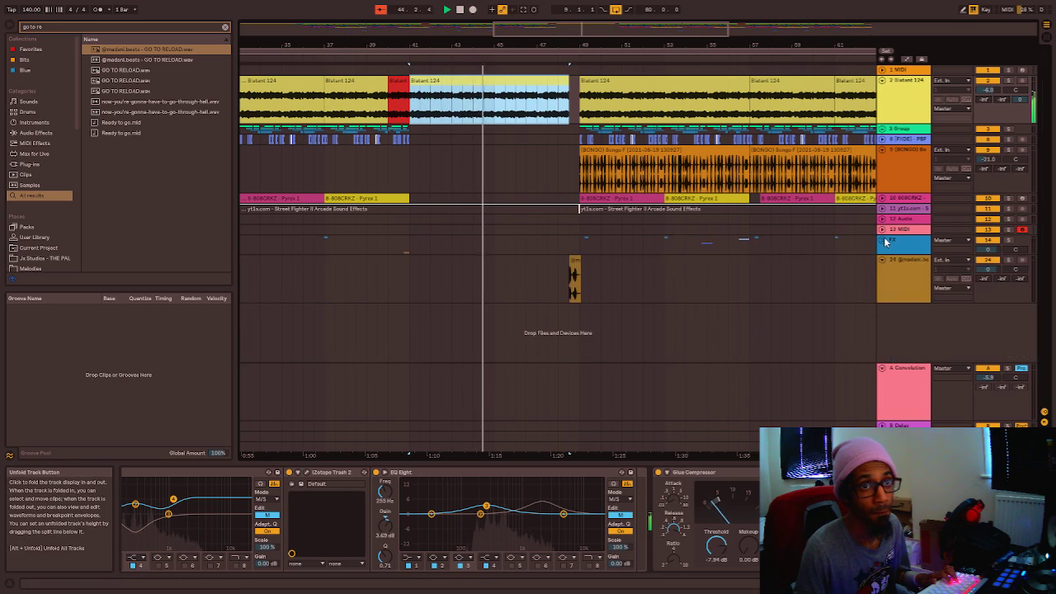
left_click_drag(892, 260, 889, 245)
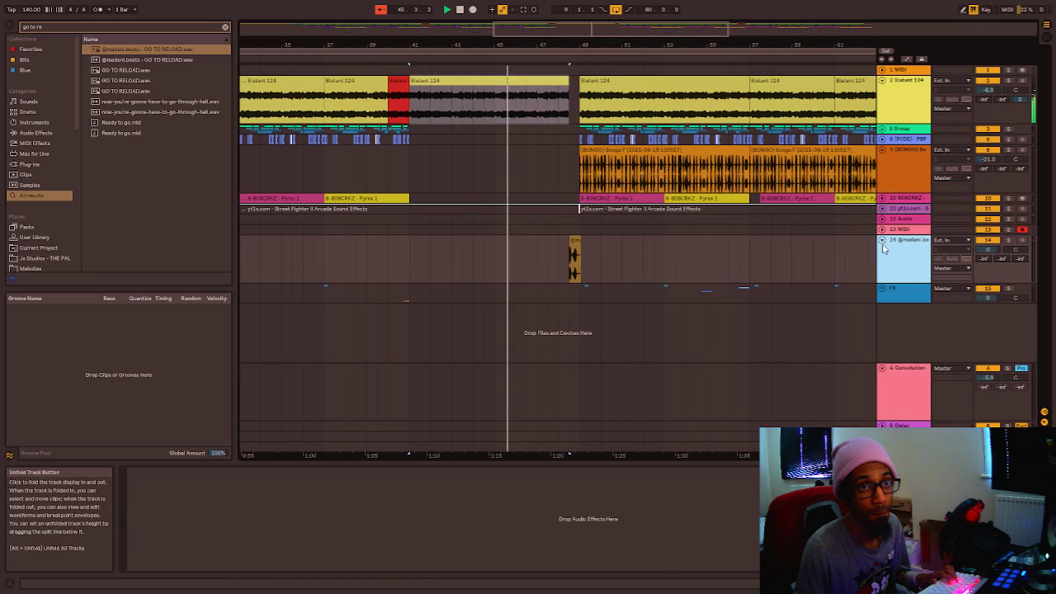
left_click(883, 244)
Try placing the GO TO RELOAD vocal track inside the FX group, with the track unfolded.
left_click(892, 258)
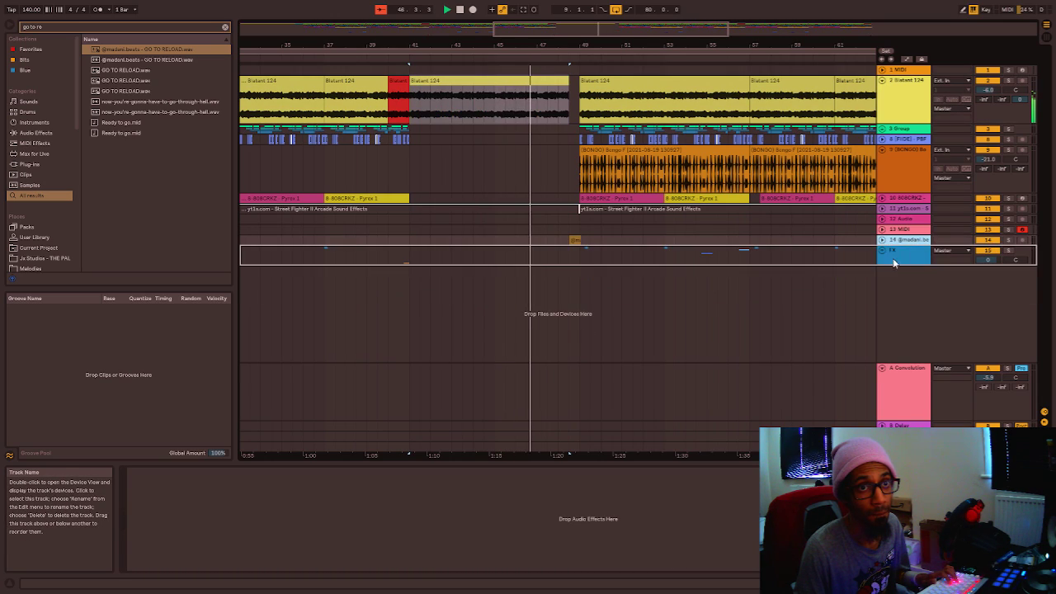
left_click_drag(892, 258, 892, 257)
left_click(883, 241)
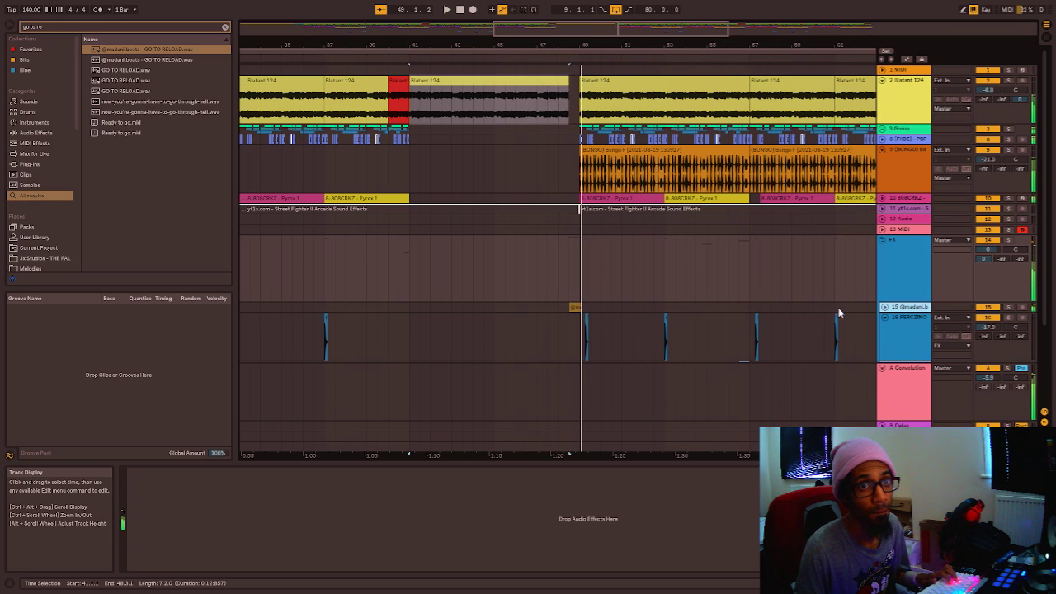
left_click(884, 308)
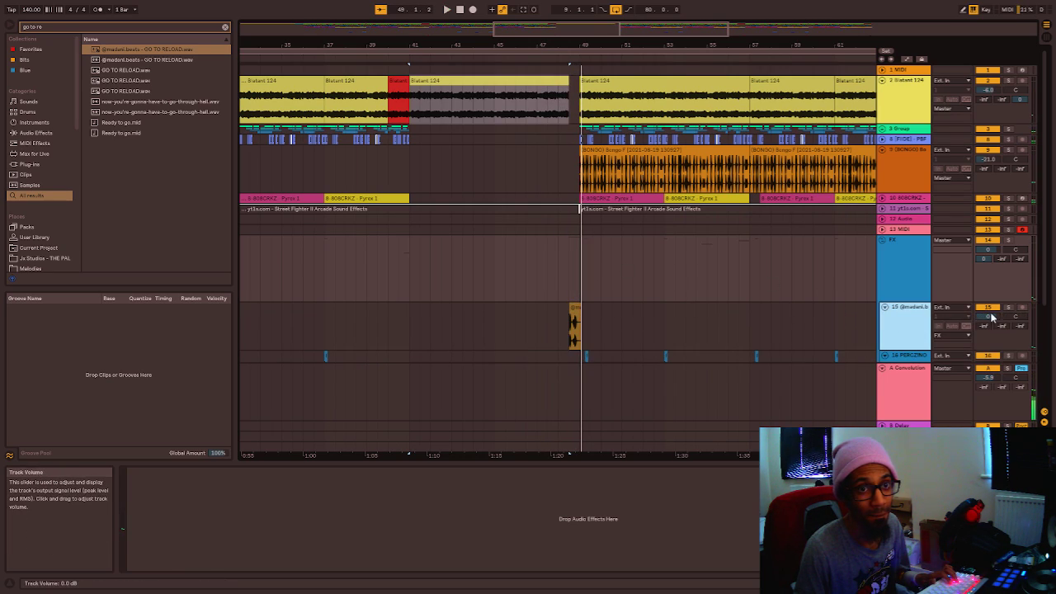
Try the vocal track at -18.4 dB with playback from 48.3.1, and undo the volume and grouping changes.
left_click_drag(988, 317, 988, 327)
key("space")
key("space")
left_click(708, 328)
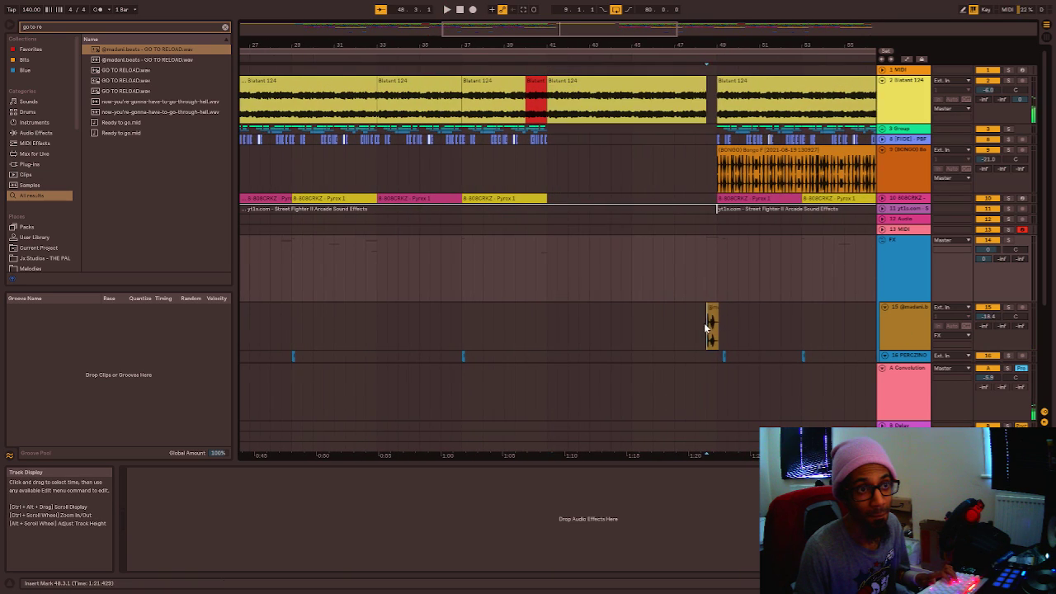
key("space")
key("space")
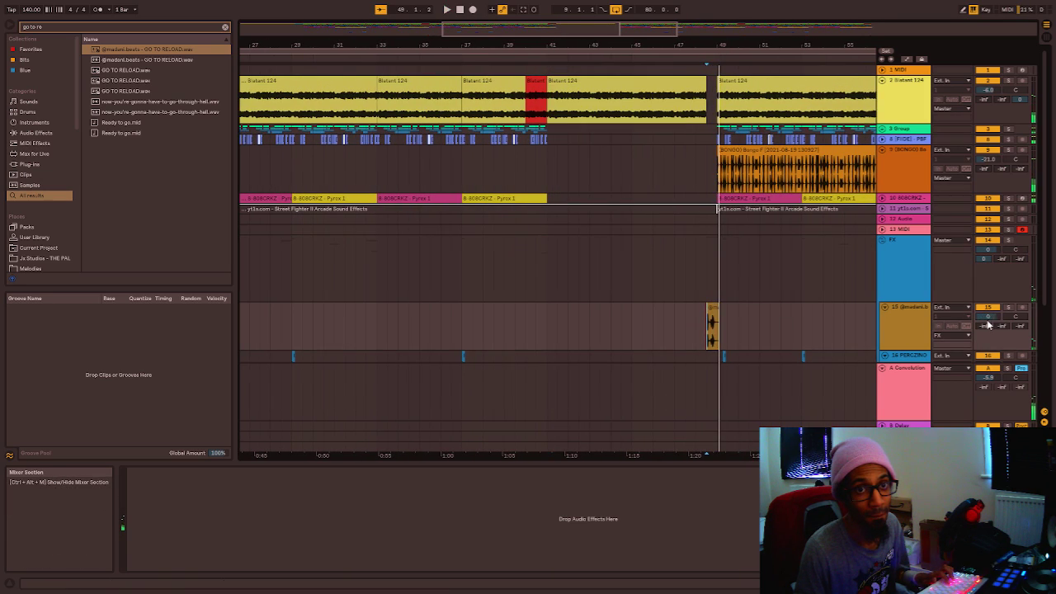
key("ctrl+z")
key("ctrl+z")
Unfold the GO TO RELOAD track and lower its volume to about -3.5 dB while checking playback.
scroll(698, 188, "down", 2)
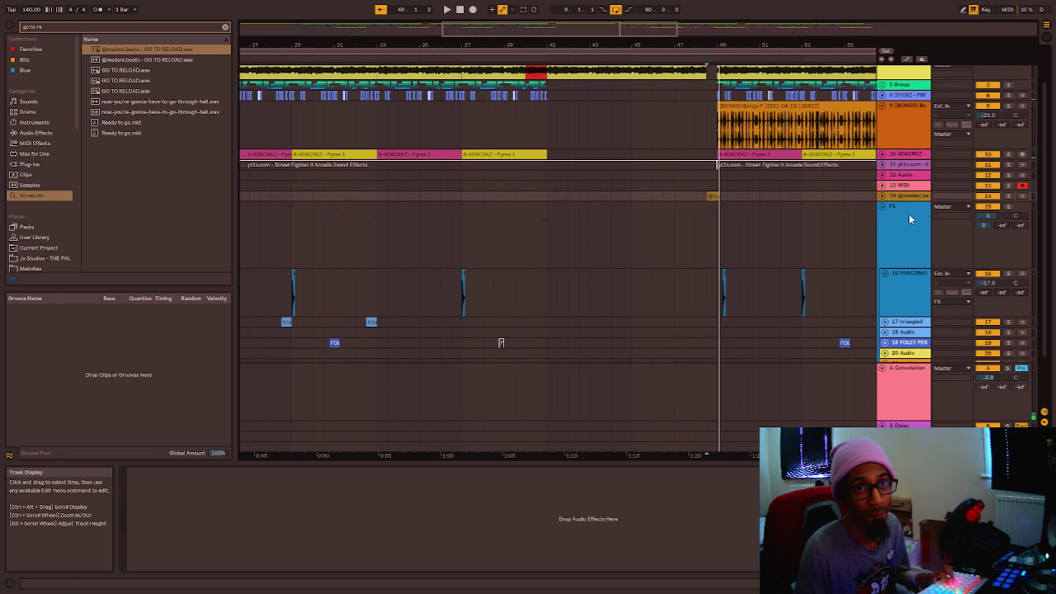
key("space")
left_click(882, 195)
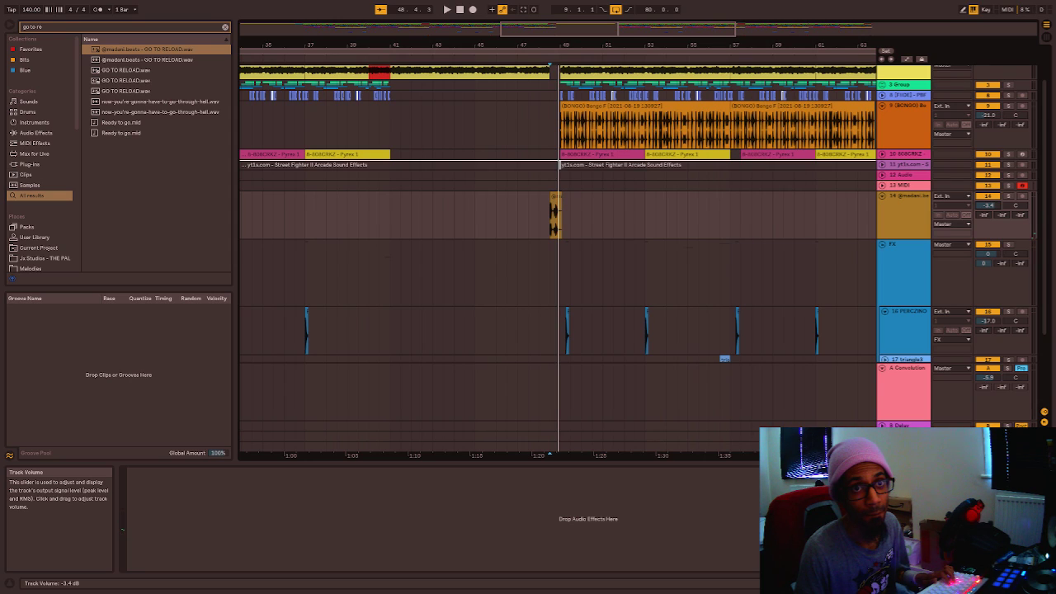
Open the GO TO RELOAD clip's sample settings, turn on Warp and return to the arrangement.
scroll(576, 198, "up", 7)
left_click(525, 200)
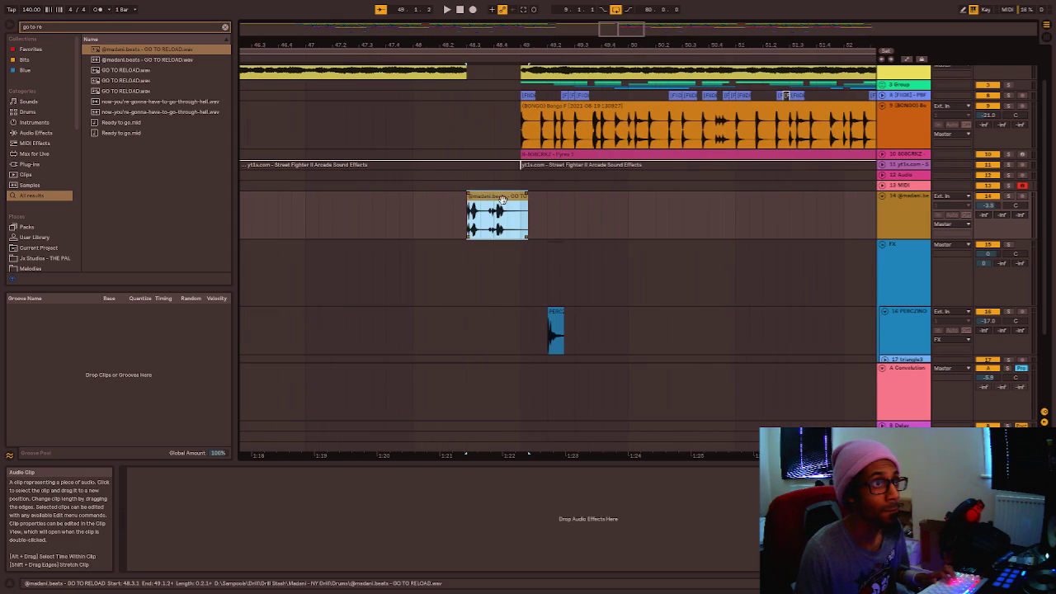
double_click(515, 197)
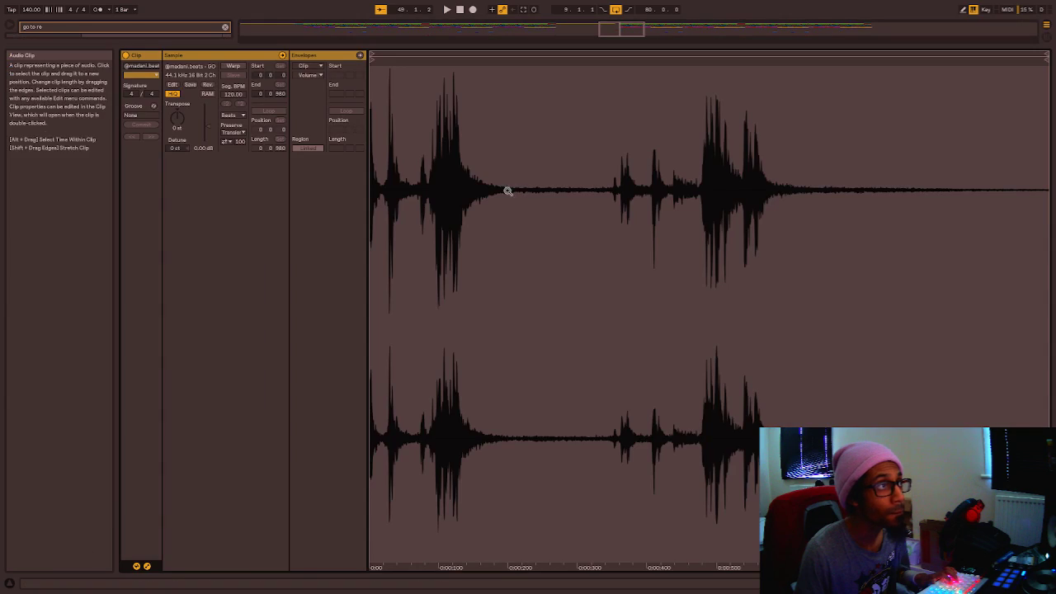
left_click(232, 66)
left_click(990, 583)
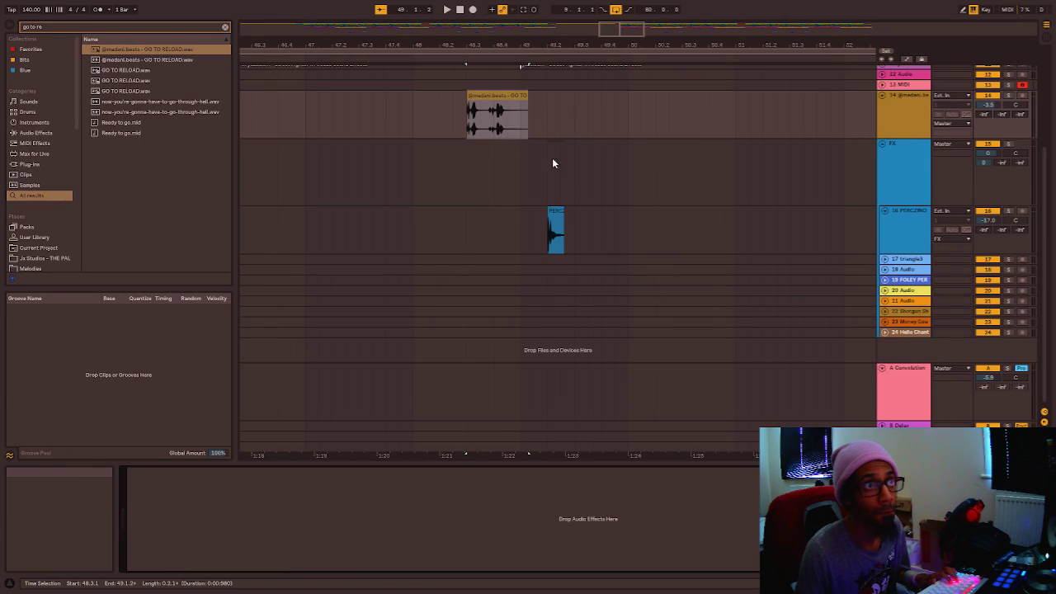
Shorten the GO TO RELOAD clip to end at about 48.4.2 and play the transition to check it.
left_click_drag(527, 98, 500, 97)
key("space")
key("space")
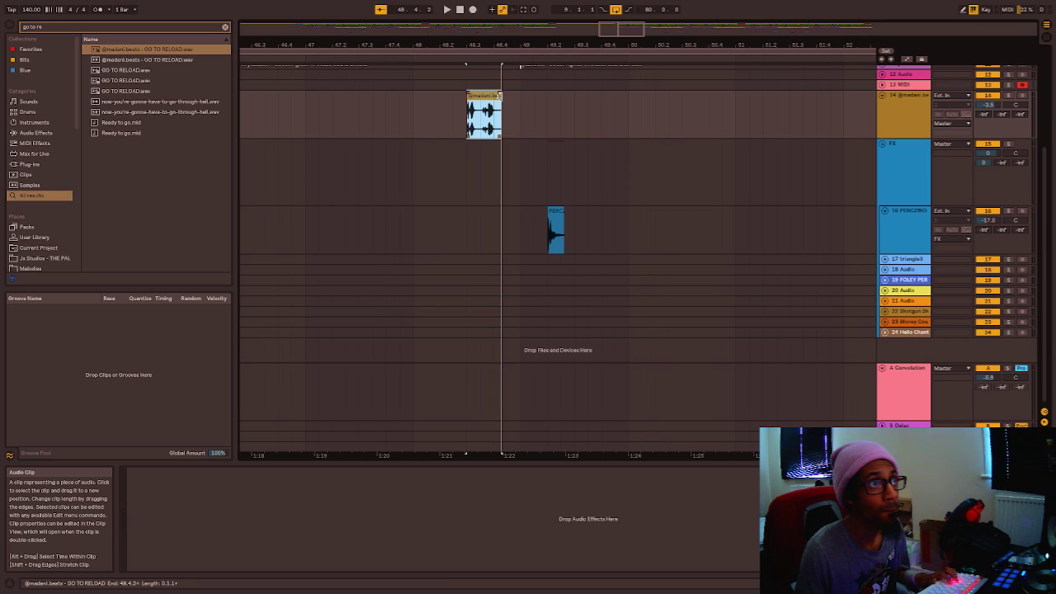
key("space")
key("space")
scroll(564, 157, "up", 1)
mouse_move(558, 155)
left_mouse_down()
mouse_move(546, 155)
mouse_move(560, 155)
left_mouse_up()
key("space")
key("space")
key("space")
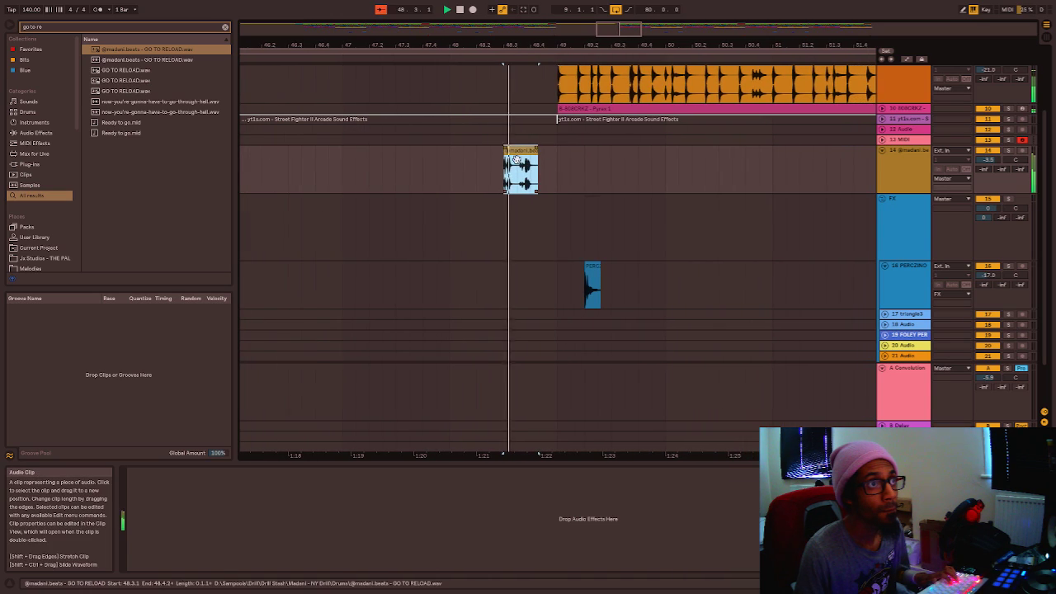
key("space")
scroll(539, 181, "up", 1)
scroll(539, 181, "up", 2)
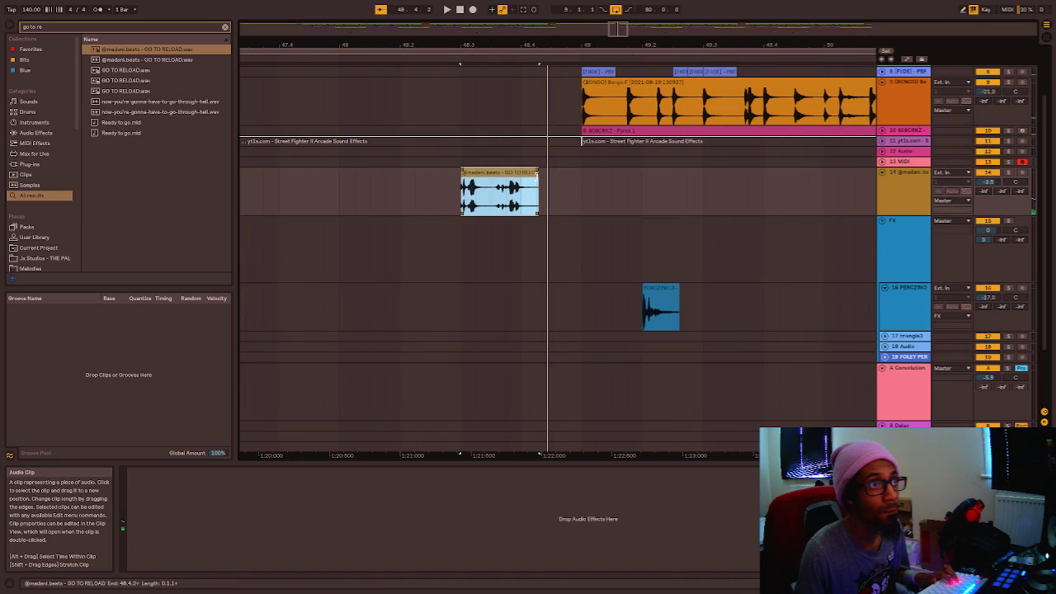
Shorten the GO TO RELOAD clip to about one beat starting at 48.4, and extend the yellow sample to end there.
key("space")
mouse_move(534, 175)
left_mouse_down()
mouse_move(525, 173)
mouse_move(561, 175)
left_mouse_up()
key("space")
left_click(551, 180)
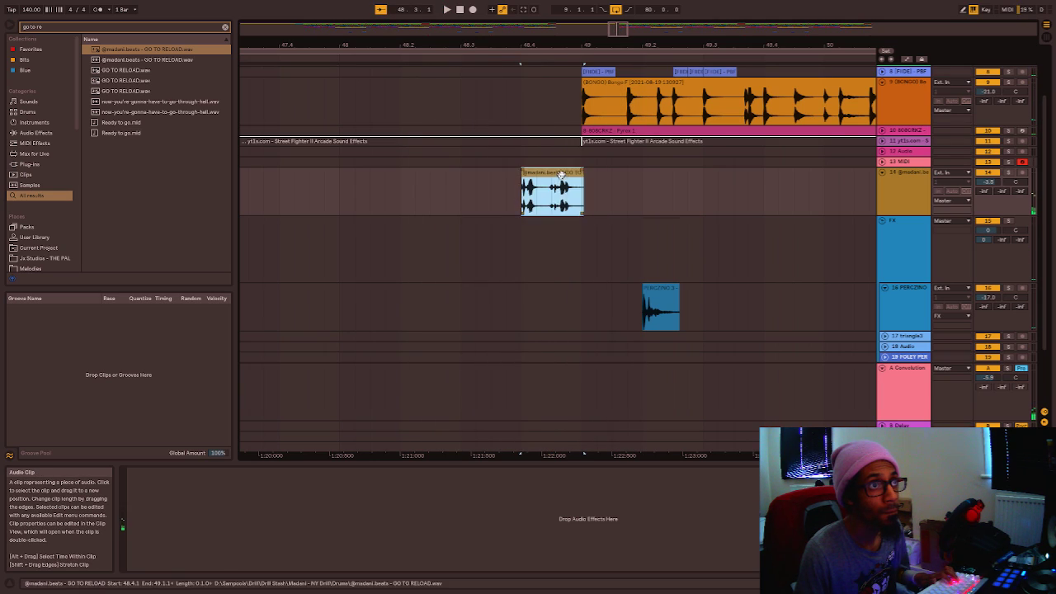
scroll(561, 174, "up", 3)
left_click_drag(461, 81, 521, 81)
Play the transition into bar 49 from several earlier points, including 37.1.1, to check the vocal's timing.
left_click(433, 127)
key("space")
scroll(434, 125, "down", 3)
key("space")
key("space")
left_click(428, 250)
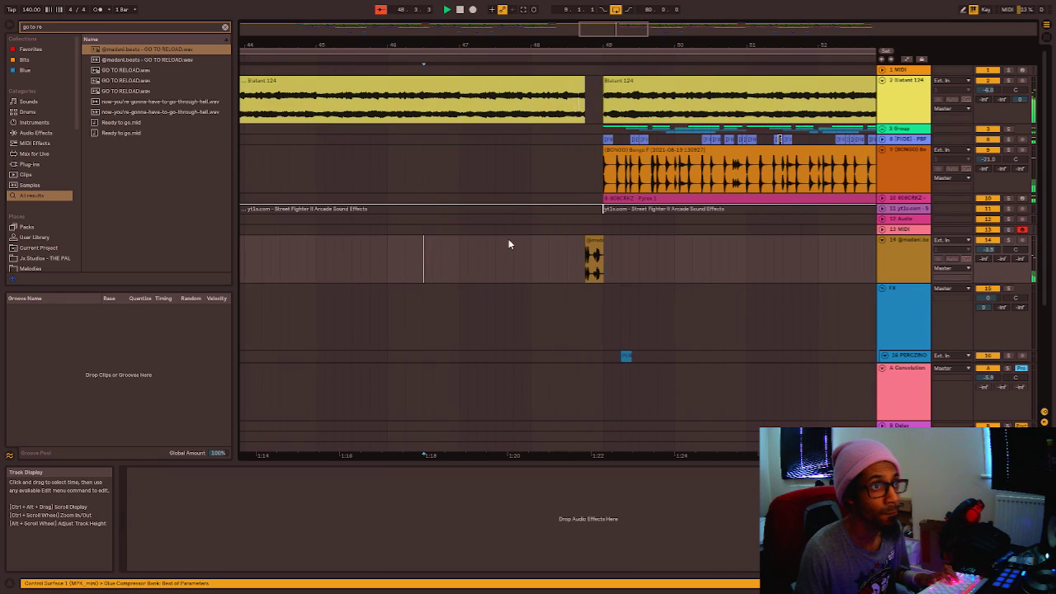
key("space")
scroll(463, 138, "down", 5)
key("space")
left_click(422, 127)
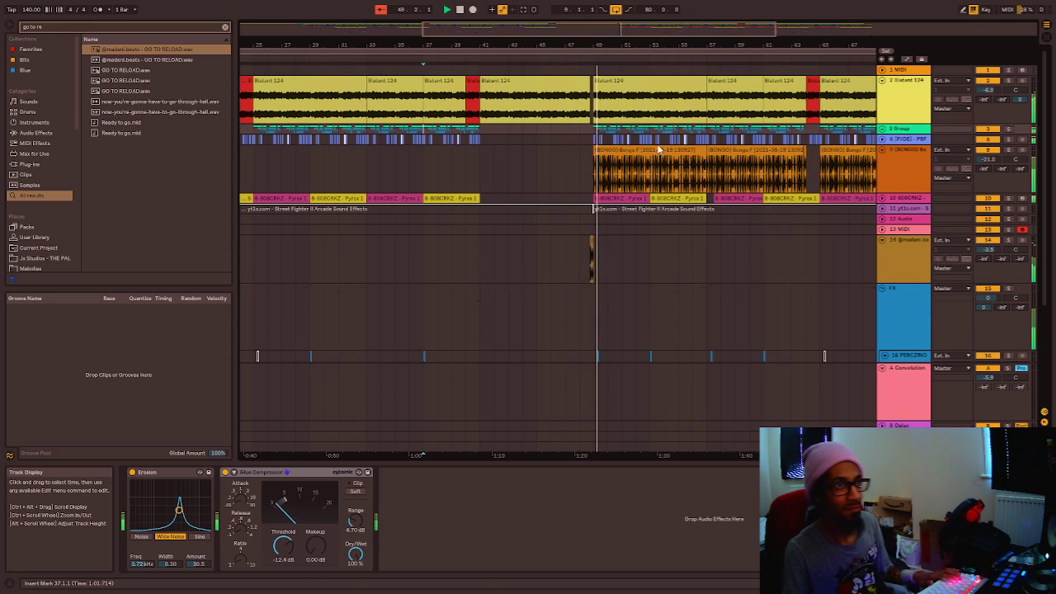
Extend the yellow sample's end slightly past 48.4 and play the transition from 48.3.1.
scroll(642, 140, "up", 10, "ctrl")
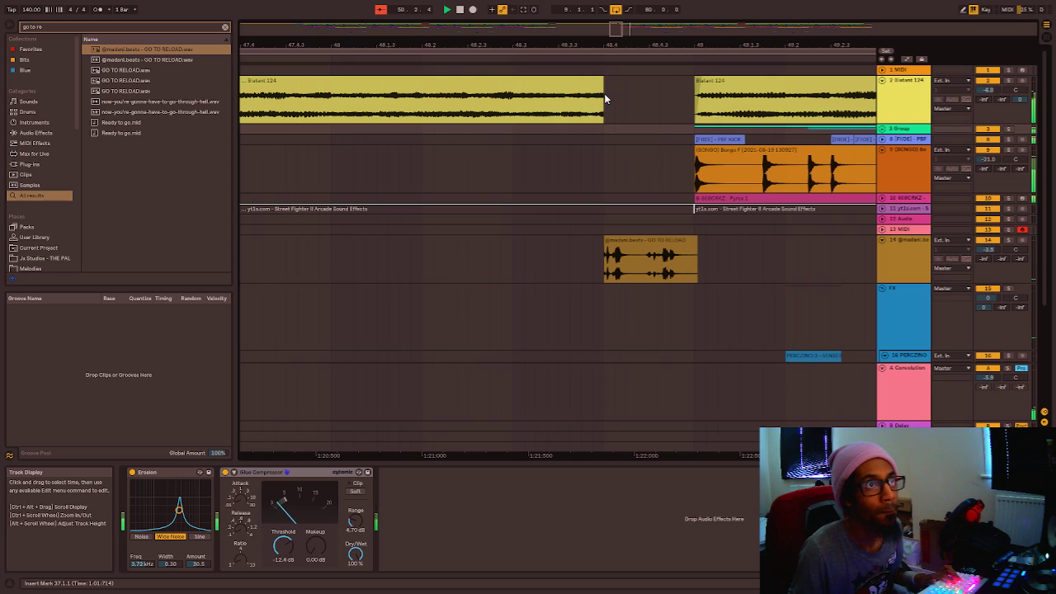
left_click_drag(604, 93, 615, 94)
left_click(523, 125)
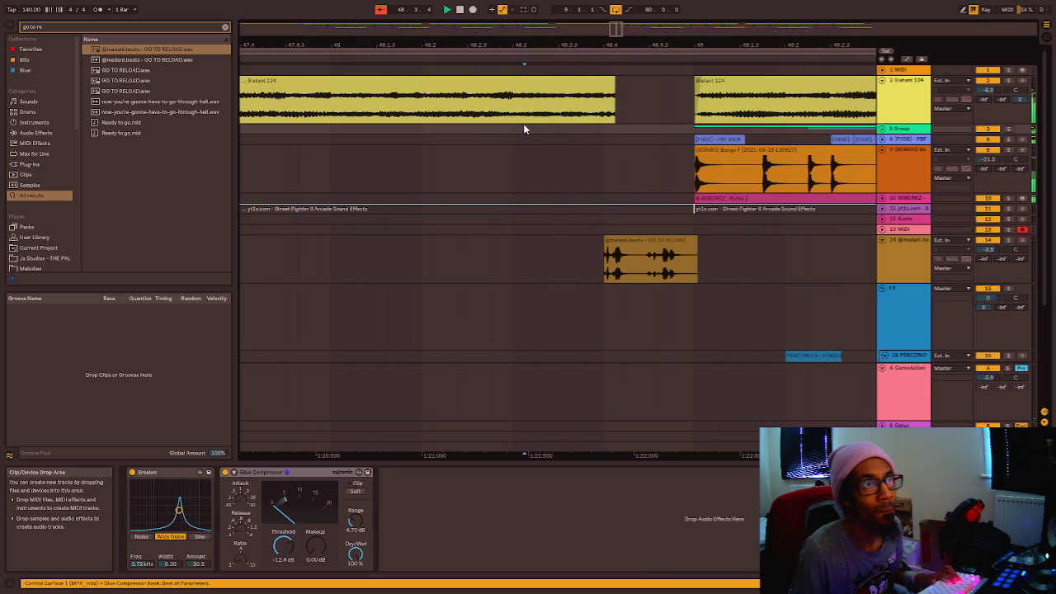
Fold the GO TO RELOAD track and FX group, then unfold the 808 track and lower its volume to -21.0 dB.
scroll(621, 103, "down", 5, "ctrl")
scroll(622, 116, "down", 8, "ctrl")
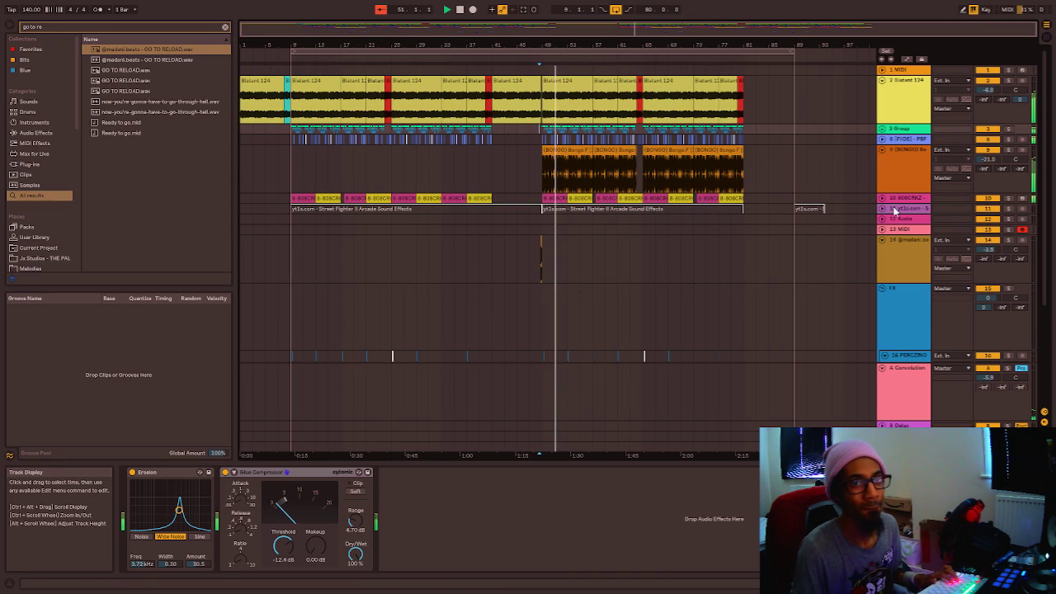
left_click(881, 239)
left_click(882, 251)
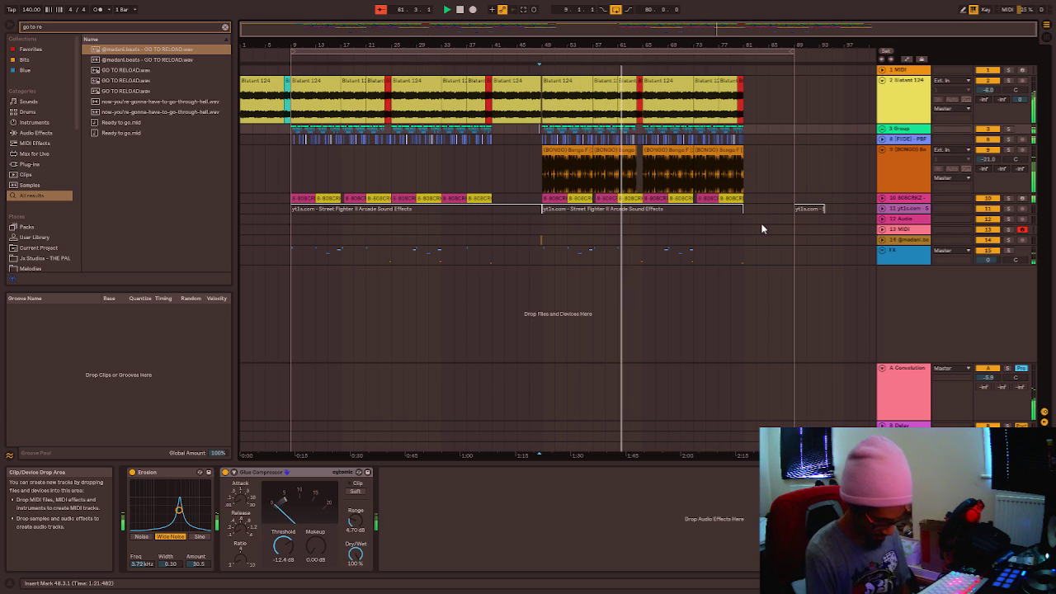
left_click(883, 202)
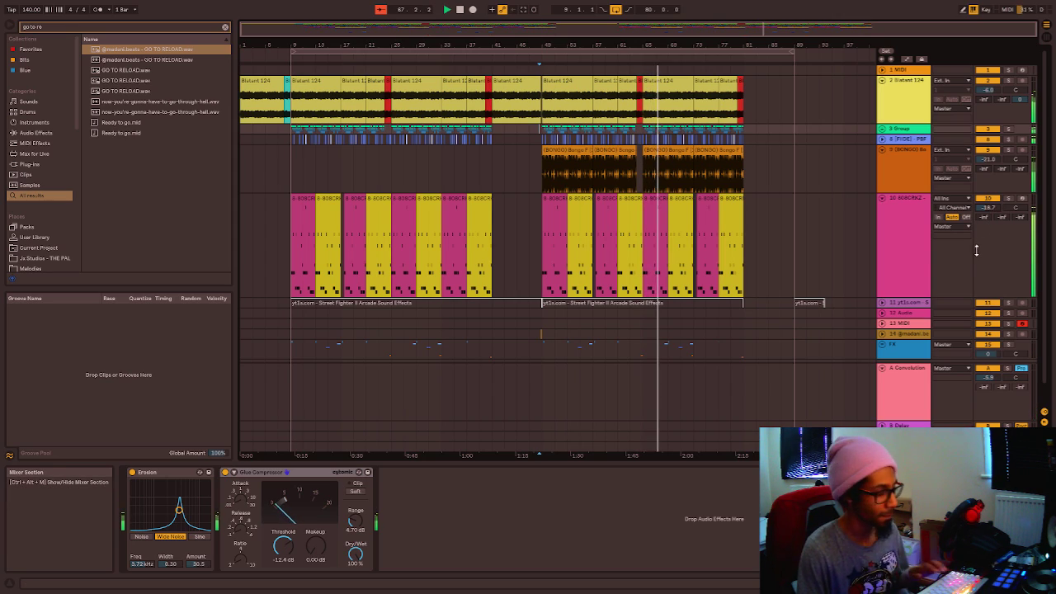
left_click_drag(997, 209, 997, 198)
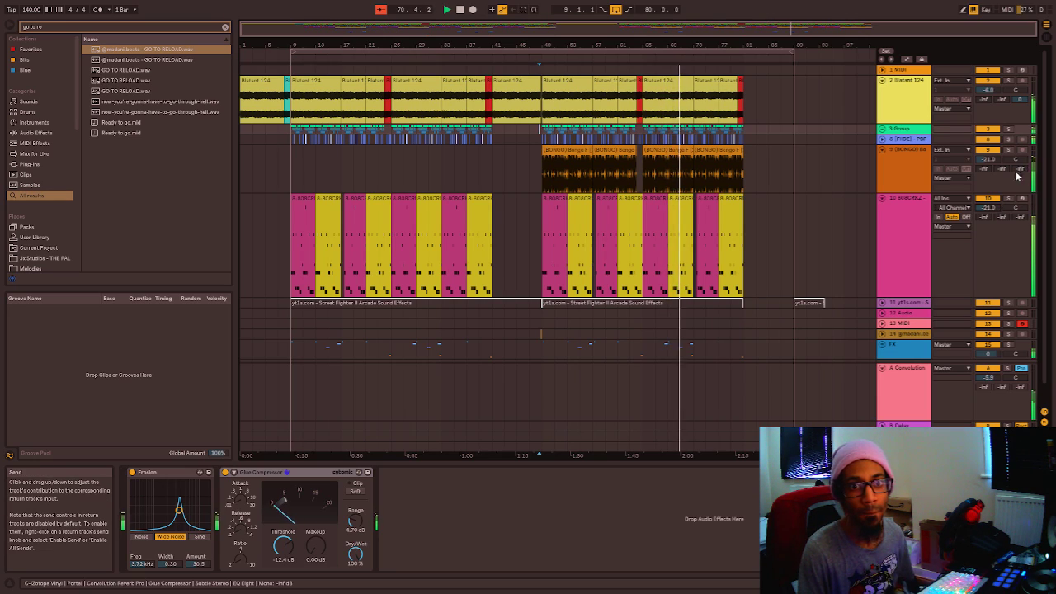
Search the browser for "mono", add Mono.adv to the yellow sample track's device chain and clear the search.
left_click(906, 114)
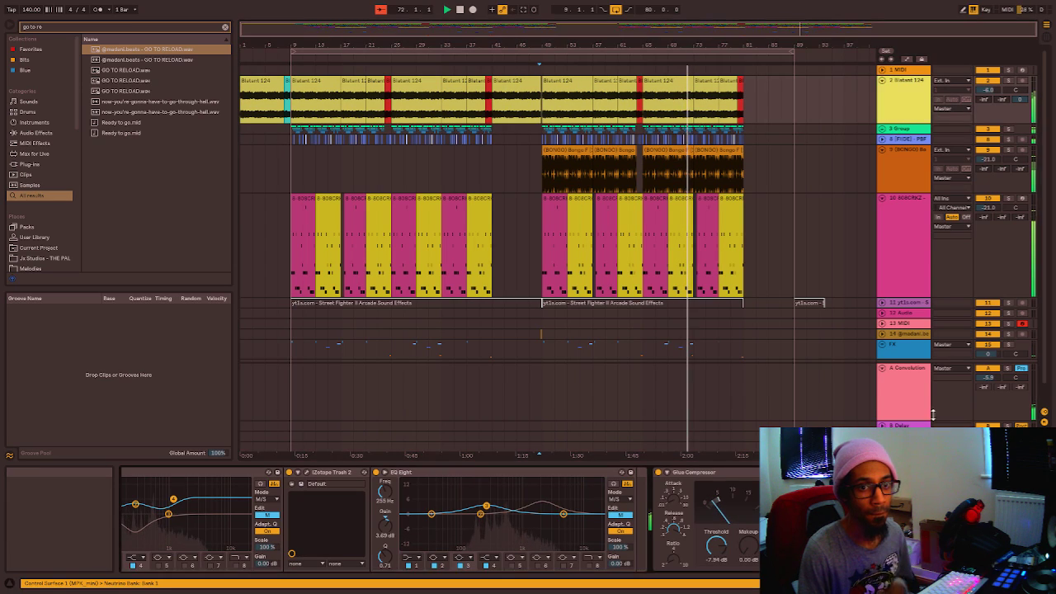
left_click(125, 28)
key("ctrl+a")
type("mono")
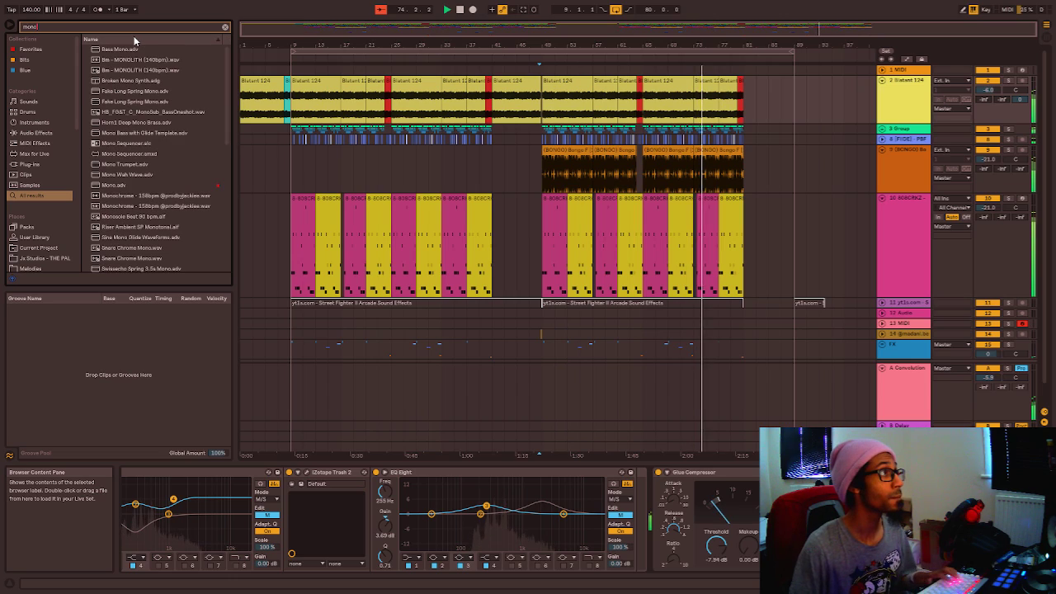
left_click(123, 184)
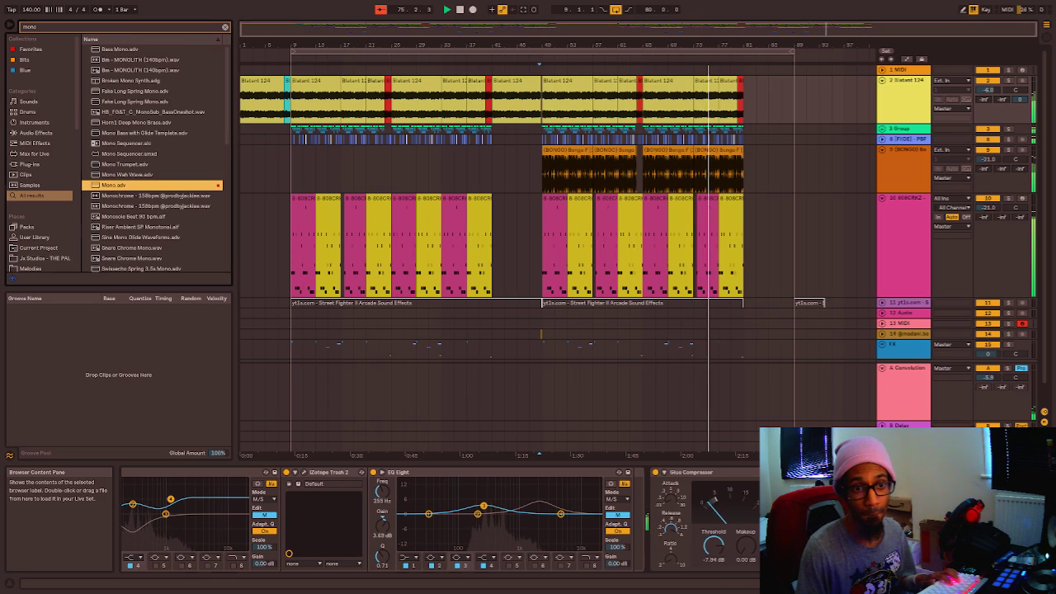
left_click_drag(123, 185, 825, 520)
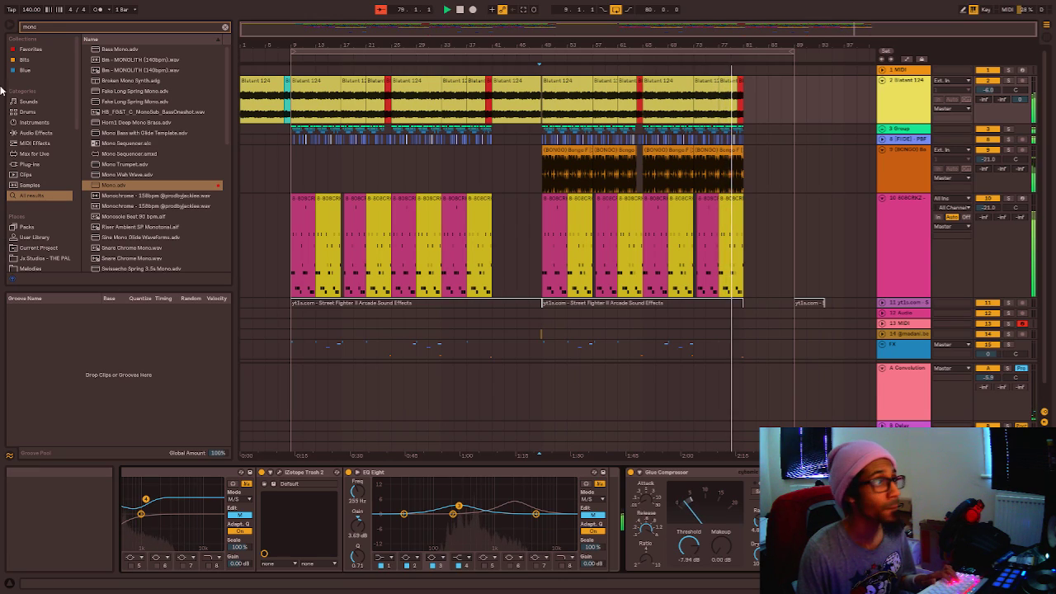
key("ctrl+f")
key("BackSpace")
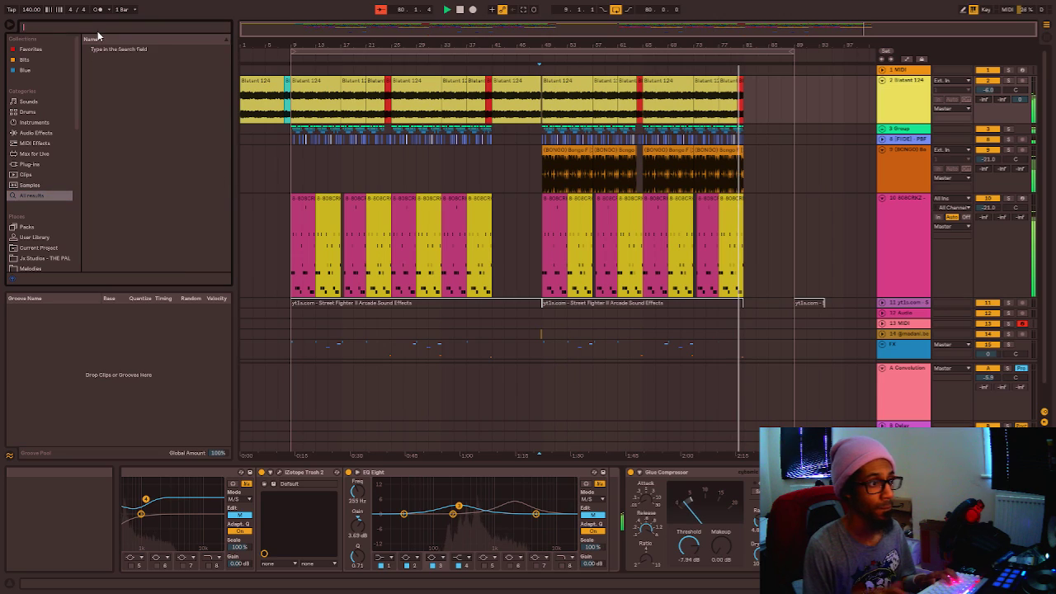
Play the end of the second drop and shorten the arrangement loop to end at bar 81.
left_click(638, 144)
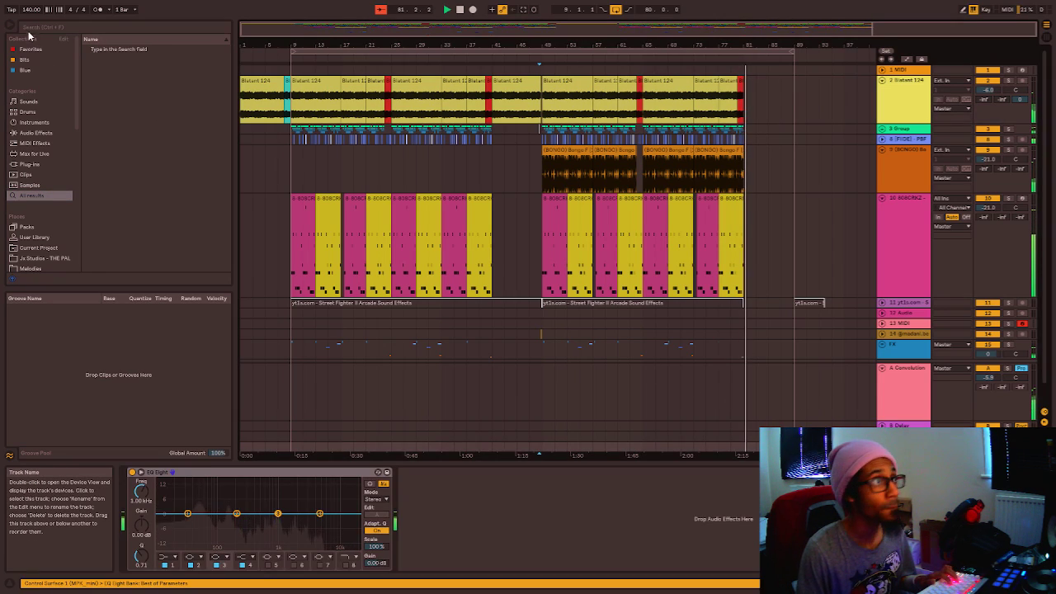
left_click(730, 130)
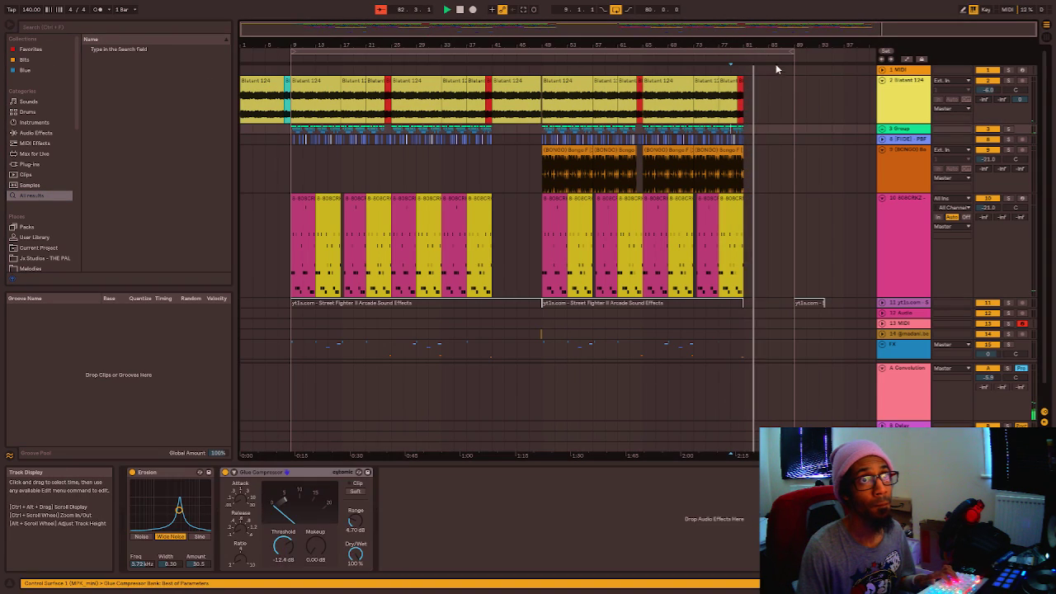
left_click_drag(792, 52, 743, 56)
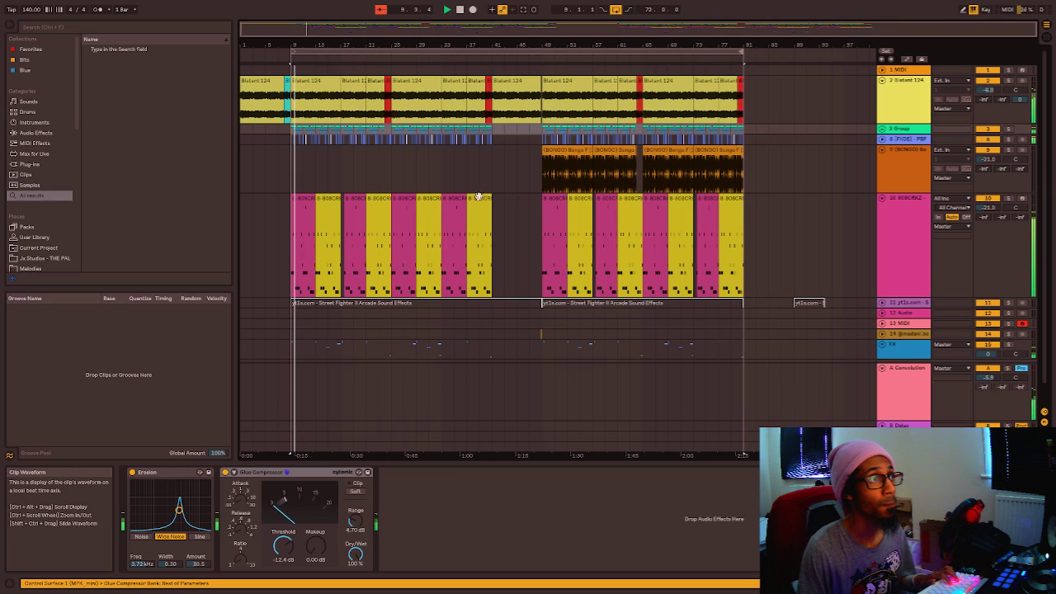
Set the playback start to 9.1.1 and save the project.
left_click(268, 132)
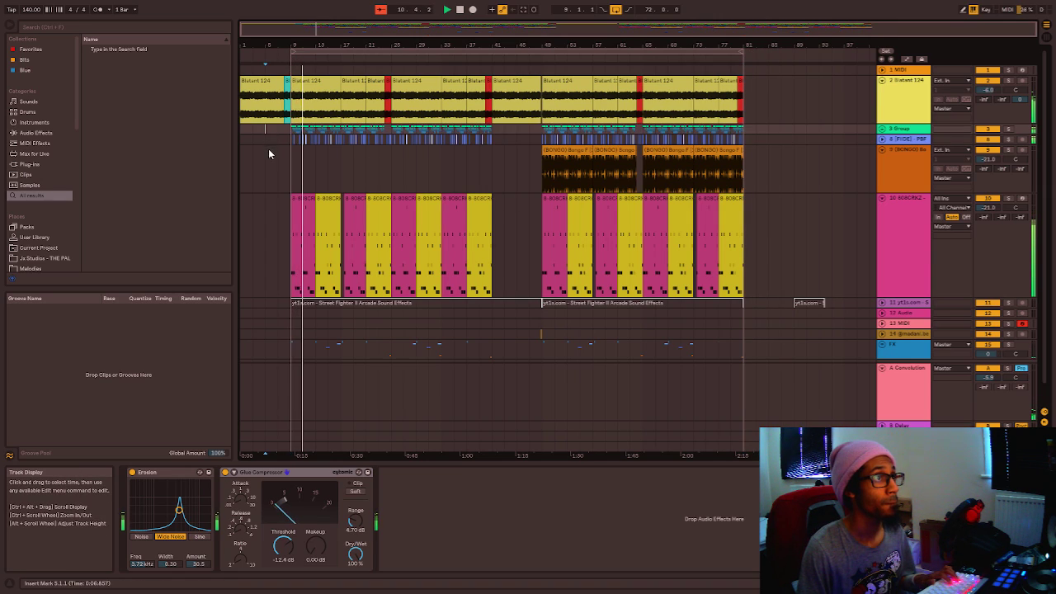
left_click(288, 91)
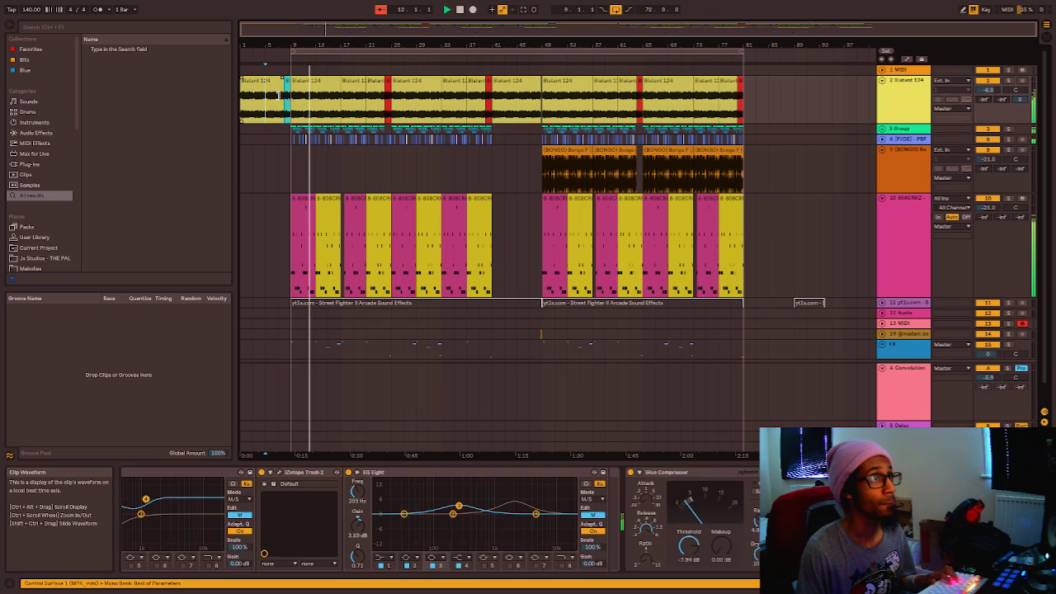
left_click(273, 174)
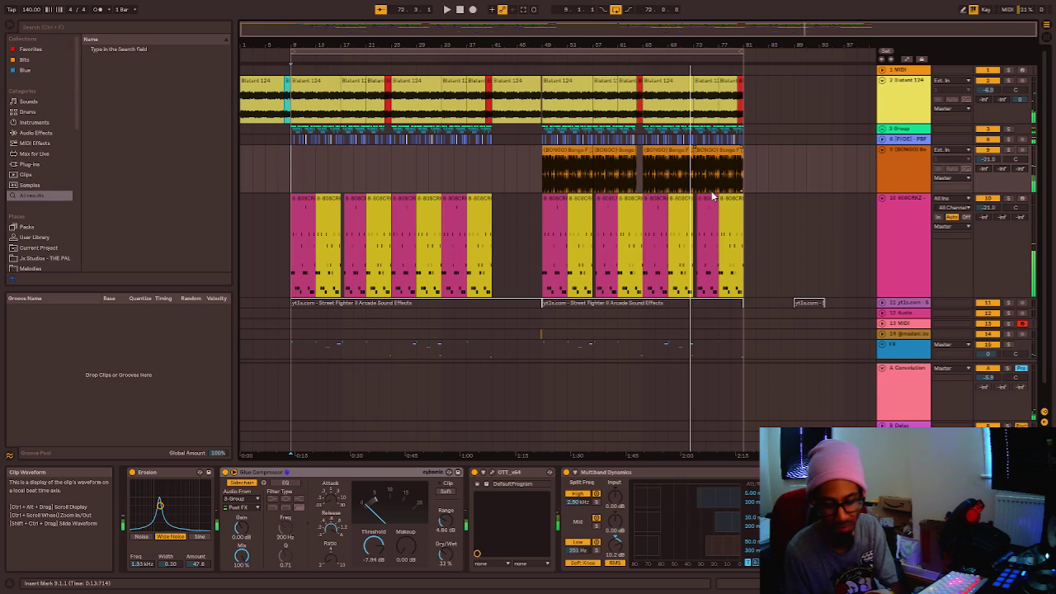
key("plus")
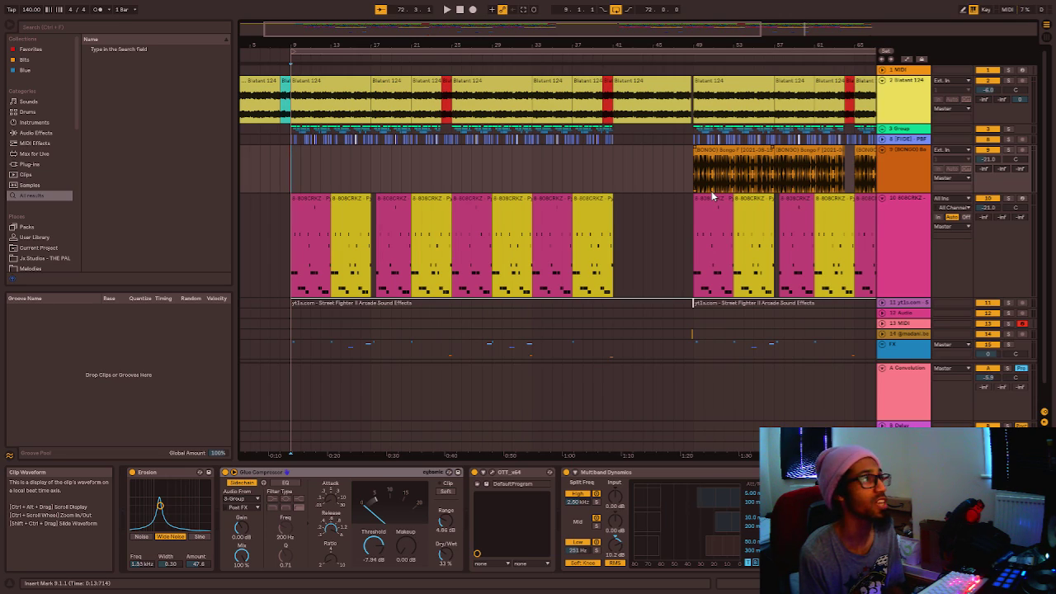
key("ctrl+s")
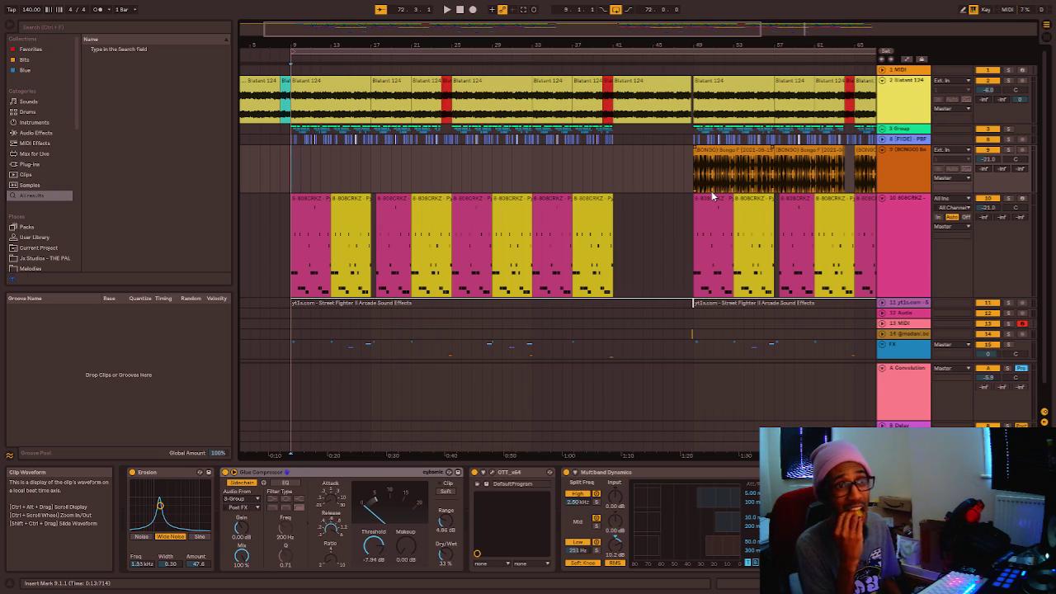
Play the arrangement from bar 9 to listen through the first drop.
key("space")
key("space")
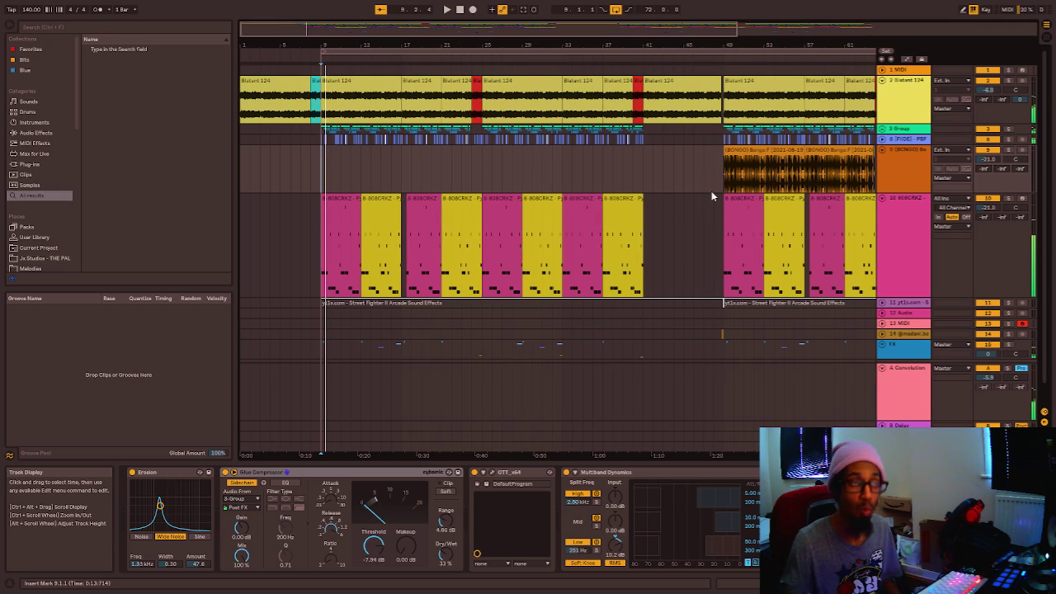
left_click(460, 9)
left_click(446, 9)
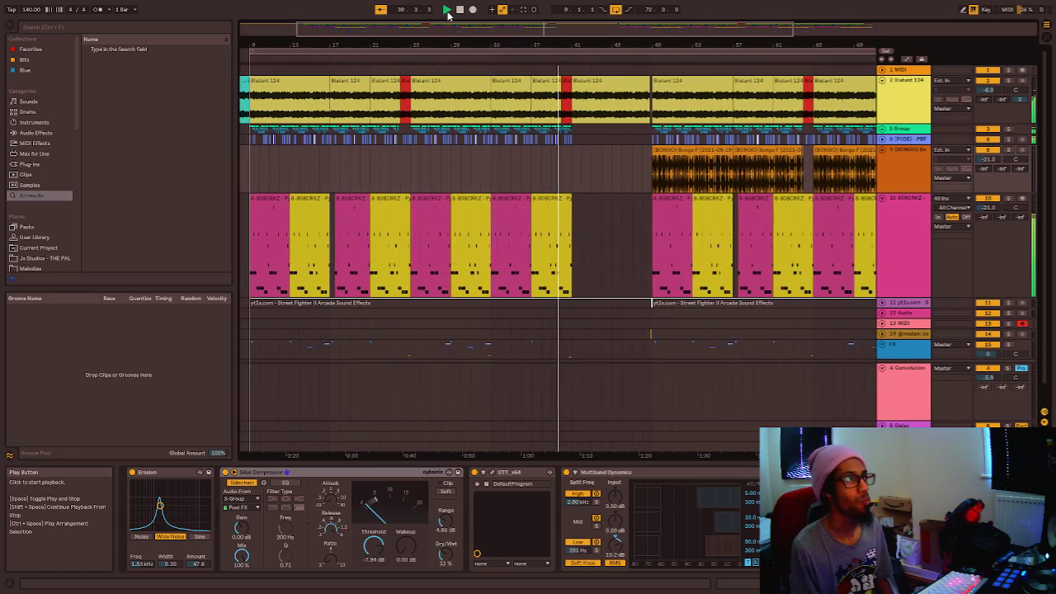
Search the browser for "ozone" while the arrangement plays.
left_click(153, 27)
type("oz")
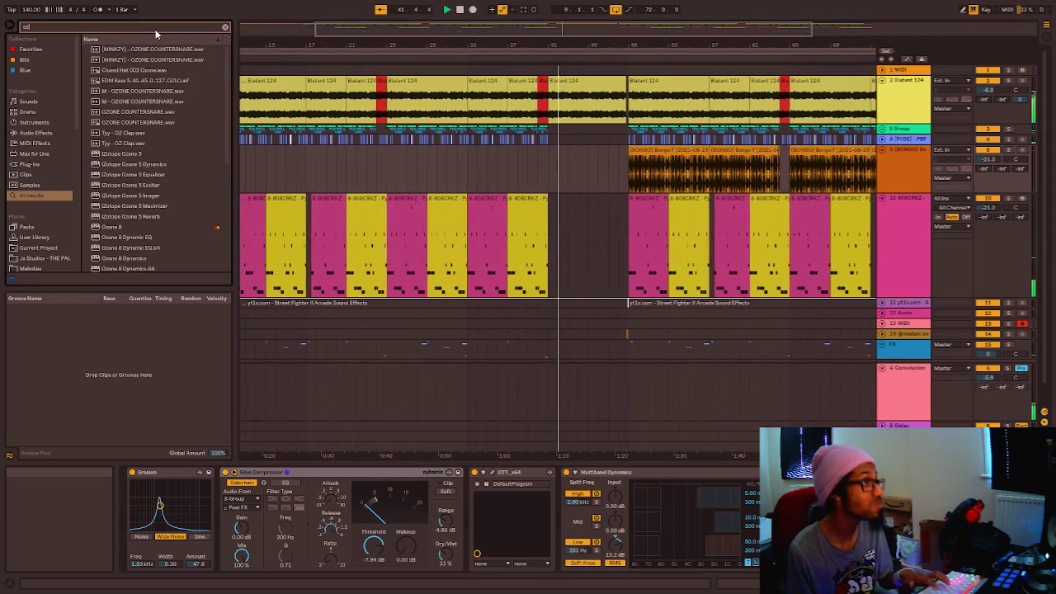
type("one")
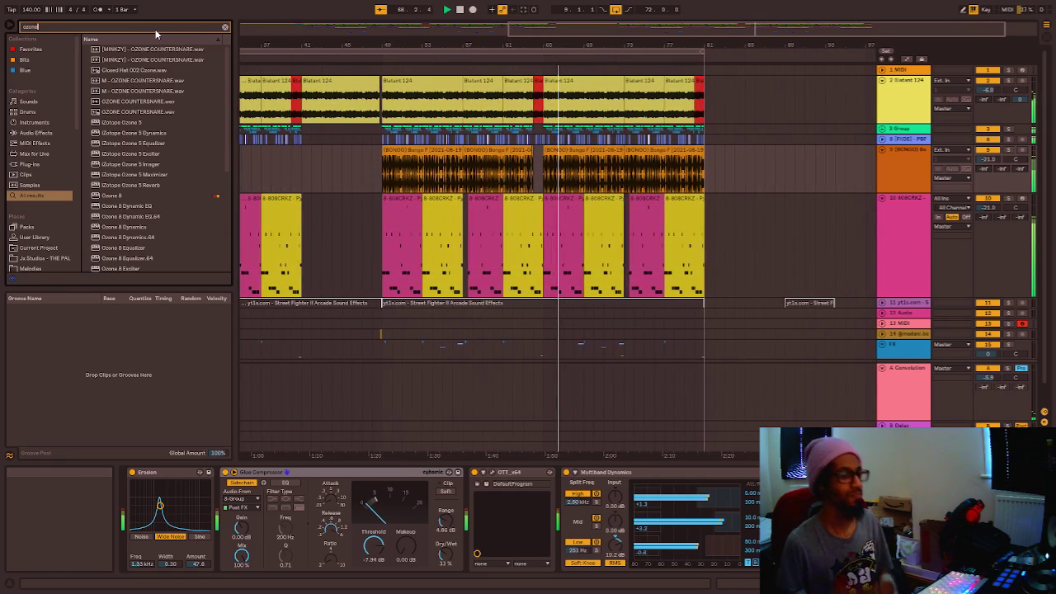
mouse_move(318, 45)
left_mouse_down()
mouse_move(297, 60)
mouse_move(318, 25)
left_mouse_up()
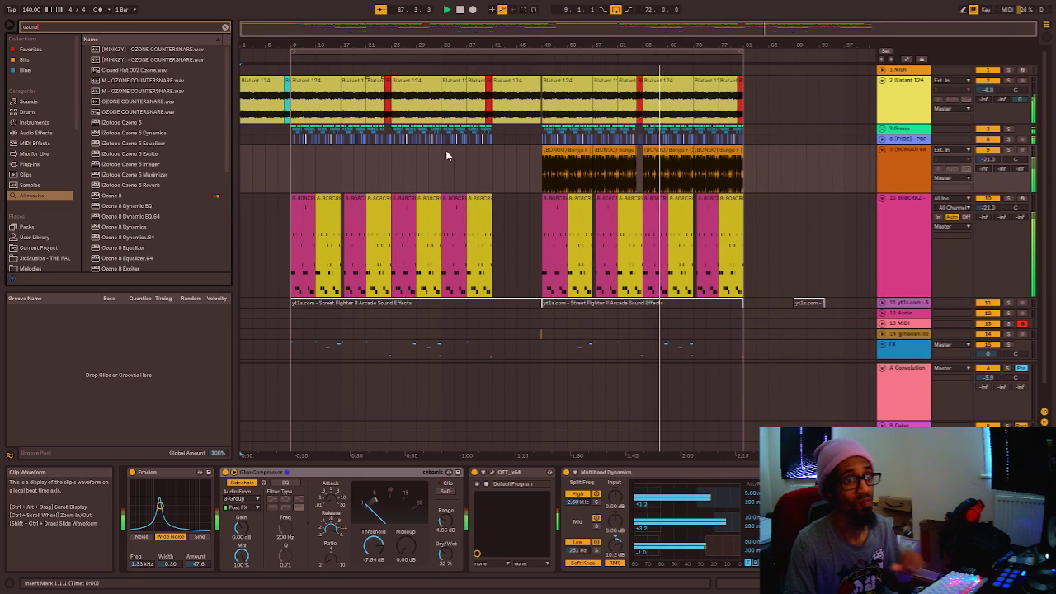
left_click(768, 258)
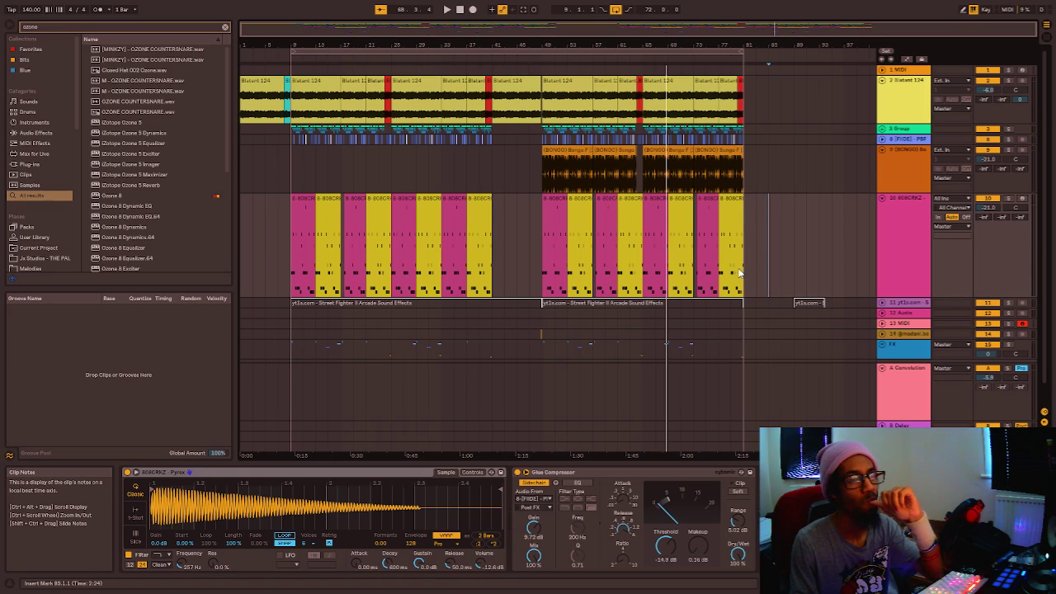
scroll(747, 264, "down", 1)
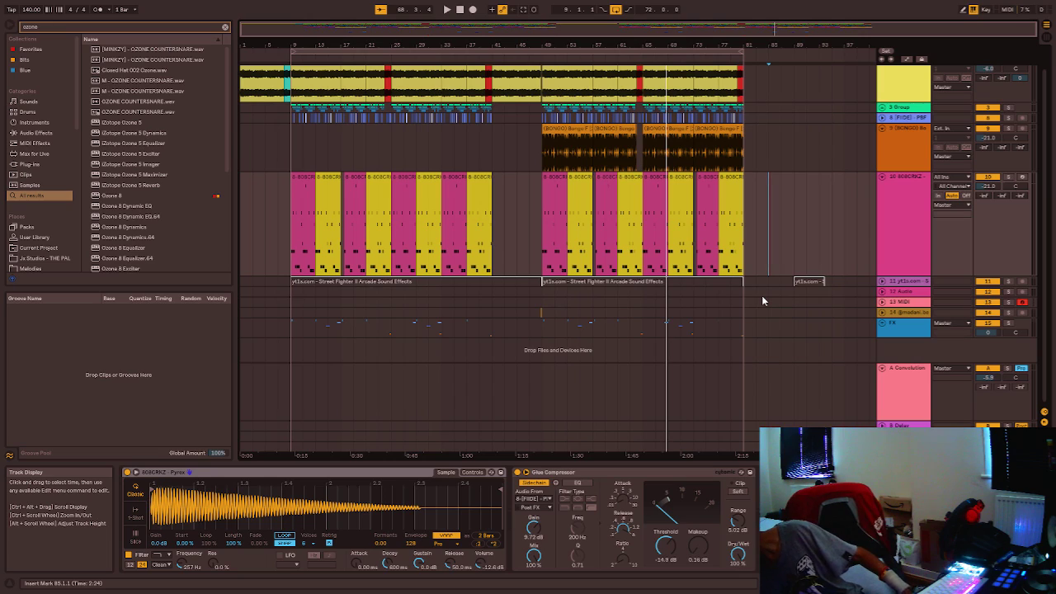
scroll(763, 297, "up", 2)
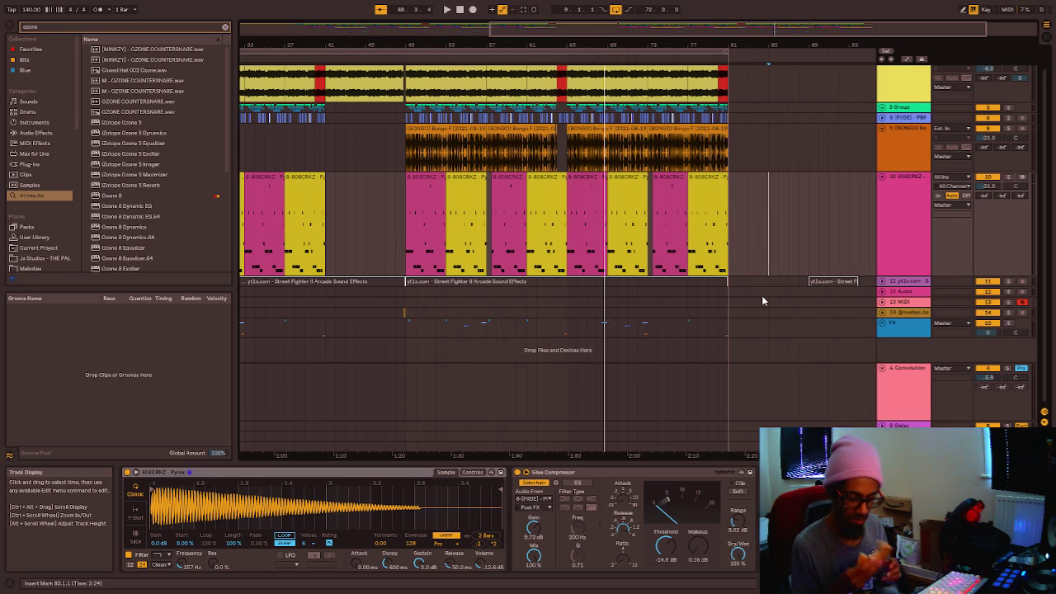
key("space")
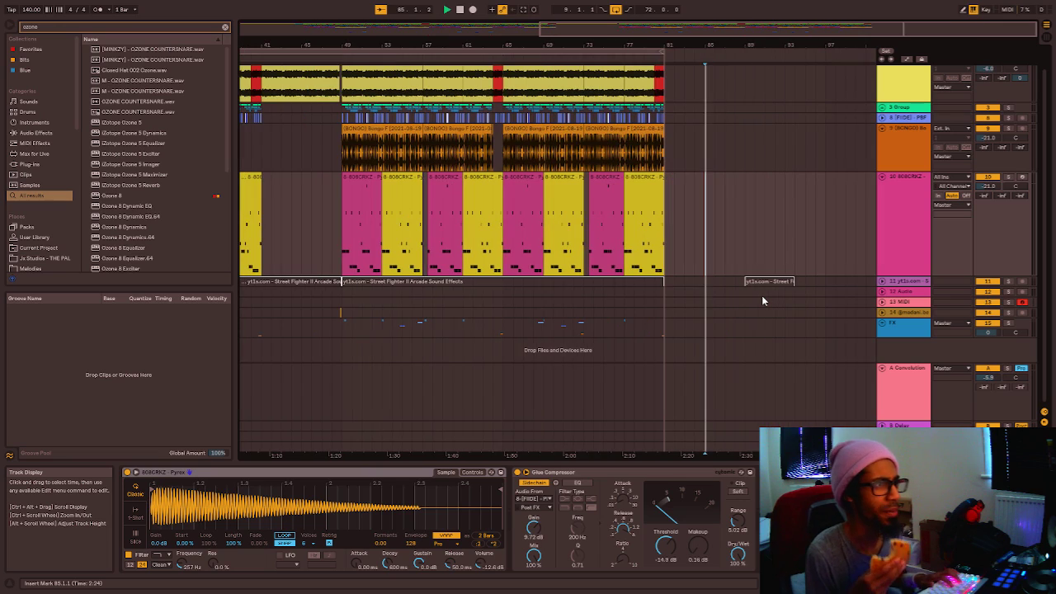
key("space")
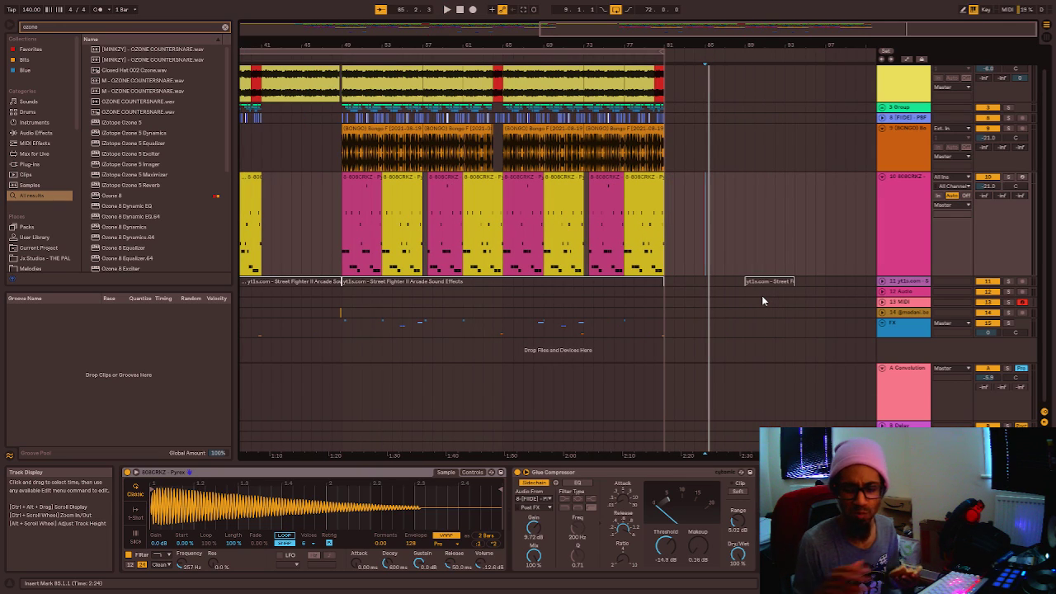
Unfold the Street Fighter II Arcade Sound Effects track and activate its deactivated clip starting at bar 9.
double_click(356, 37)
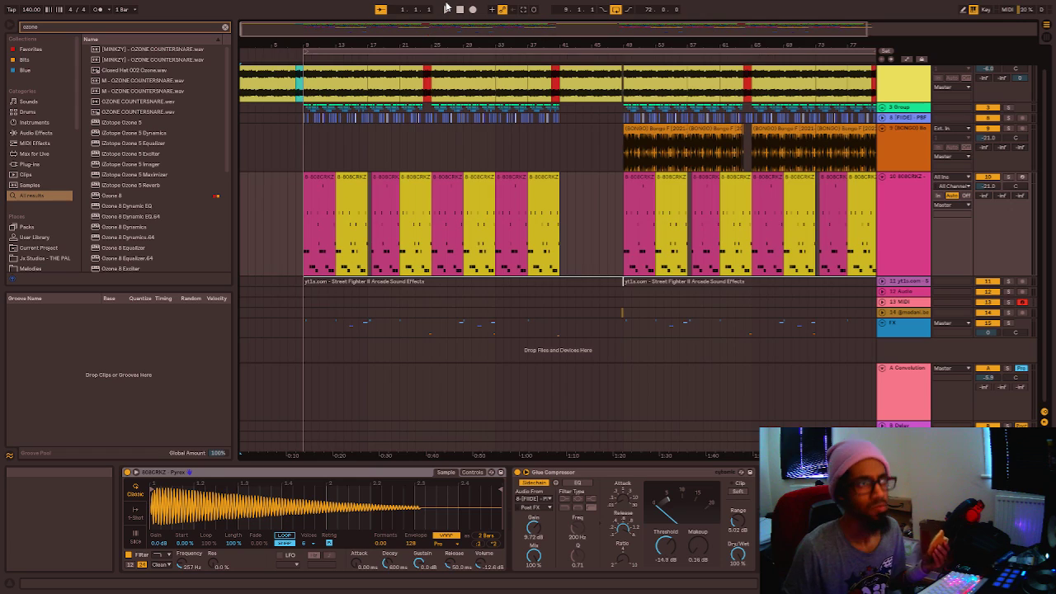
key("plus")
left_click_drag(479, 37, 445, 37)
left_click_drag(298, 38, 299, 104)
left_click(883, 281)
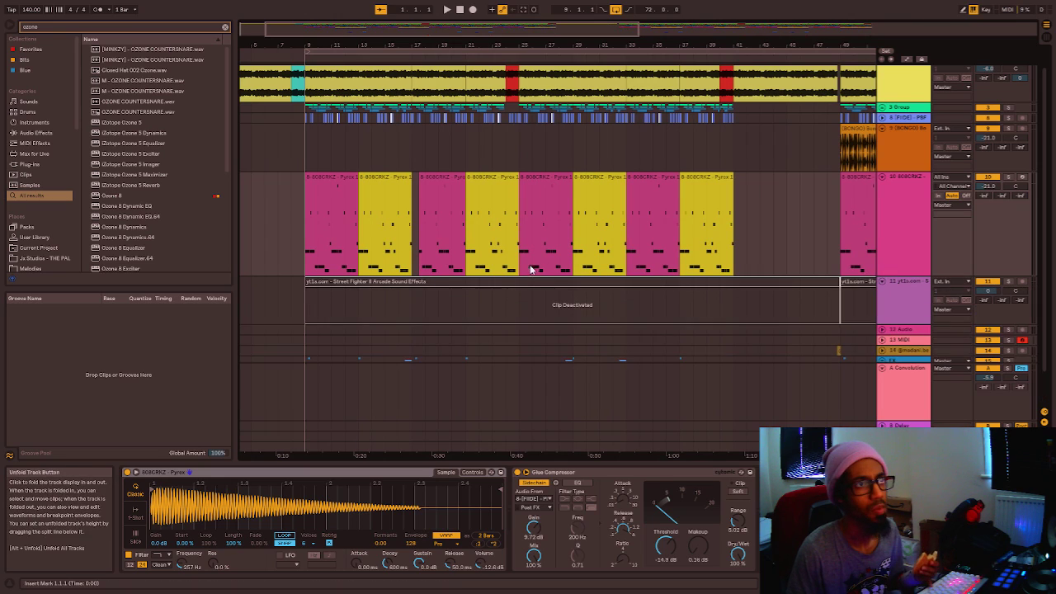
left_click(522, 282)
key("space")
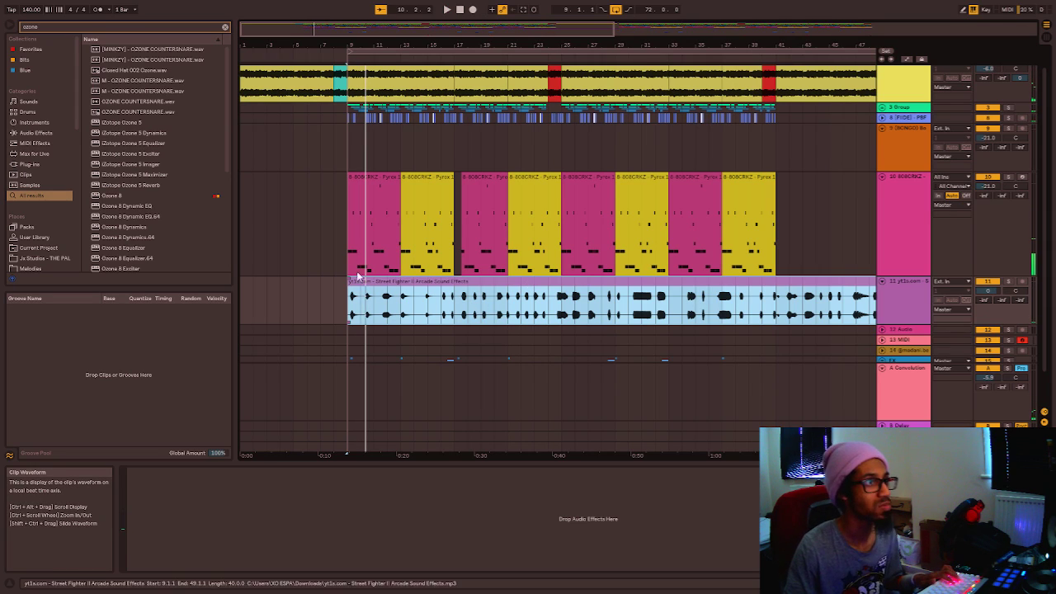
Replace the teal reversed clip at bar 8 of the Blatant 124 track with a copy of the red clip from bar 24 and play it.
left_click(335, 95)
key("space")
scroll(336, 96, "up", 4)
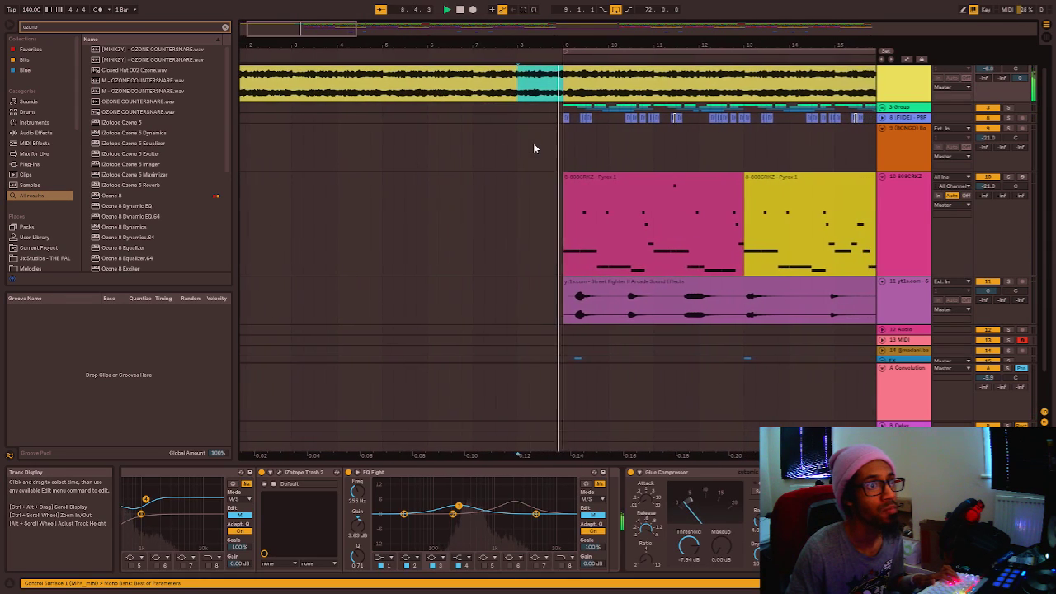
scroll(533, 144, "up", 5)
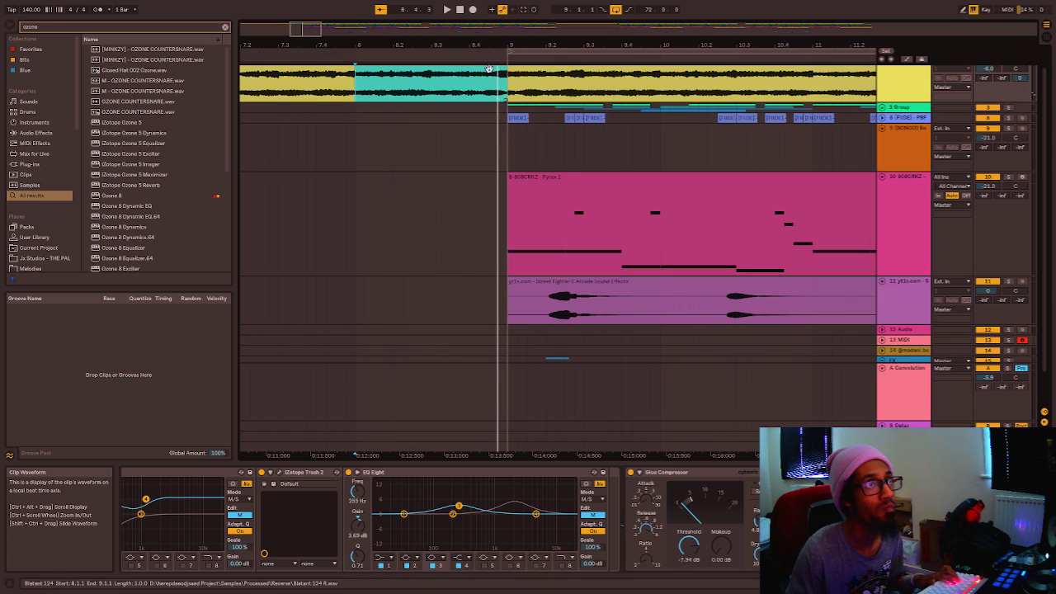
scroll(485, 71, "down", 8)
left_click_drag(448, 73, 308, 96)
key("space")
scroll(310, 96, "up", 6)
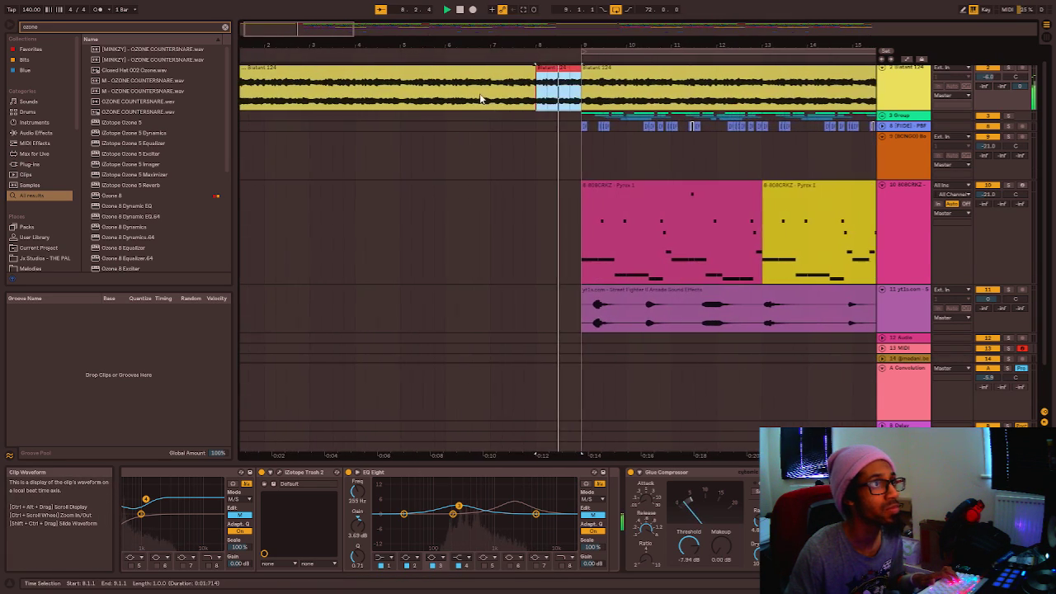
key("space")
Move the sound effects clip slightly earlier so it starts just before bar 9, and lower its track volume to -10.0 dB.
scroll(568, 223, "up", 3)
left_click(594, 291)
left_click_drag(594, 304, 569, 304)
left_click(522, 310)
key("space")
key("space")
left_click_drag(988, 300, 987, 312)
key("space")
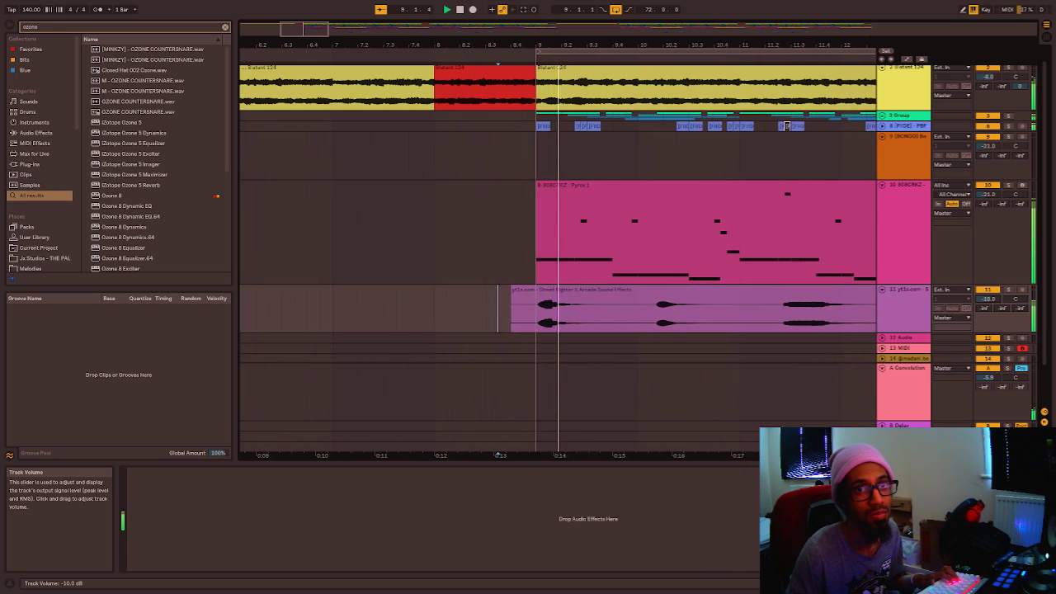
left_click_drag(988, 299, 987, 301)
Delete the section of the sound effects clip between bars 11 and 18.
scroll(570, 318, "down", 2)
scroll(564, 318, "down", 5)
left_click_drag(385, 310, 436, 319)
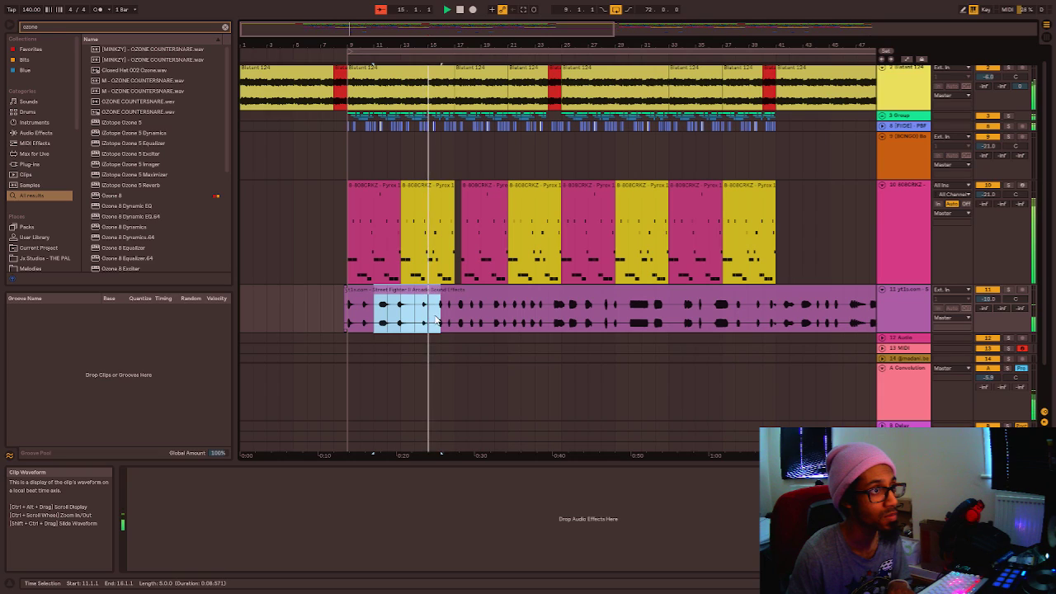
key("ctrl+e")
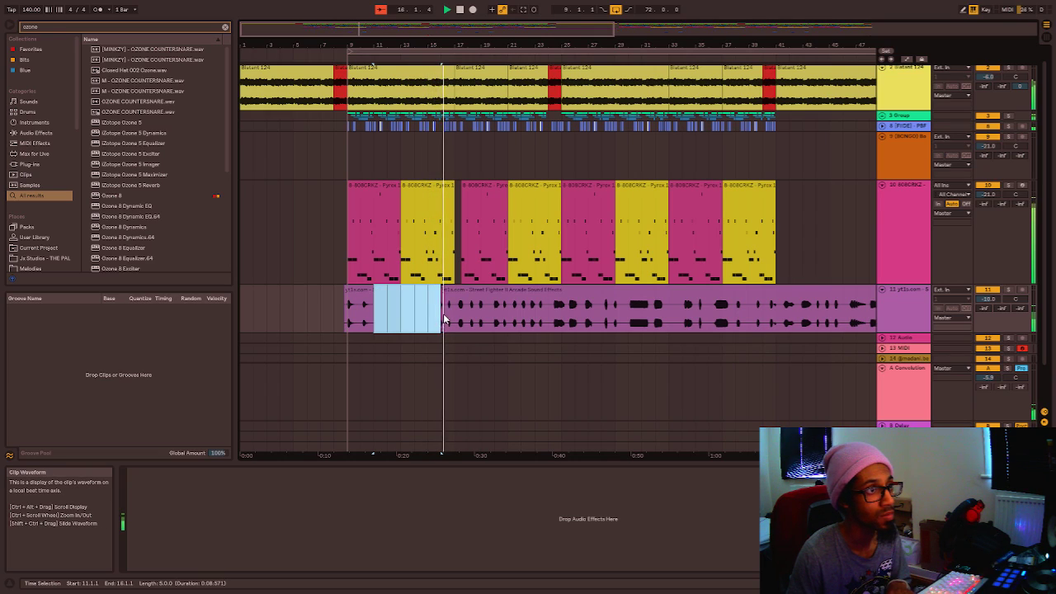
key("Delete")
left_click_drag(443, 318, 477, 317)
key("Delete")
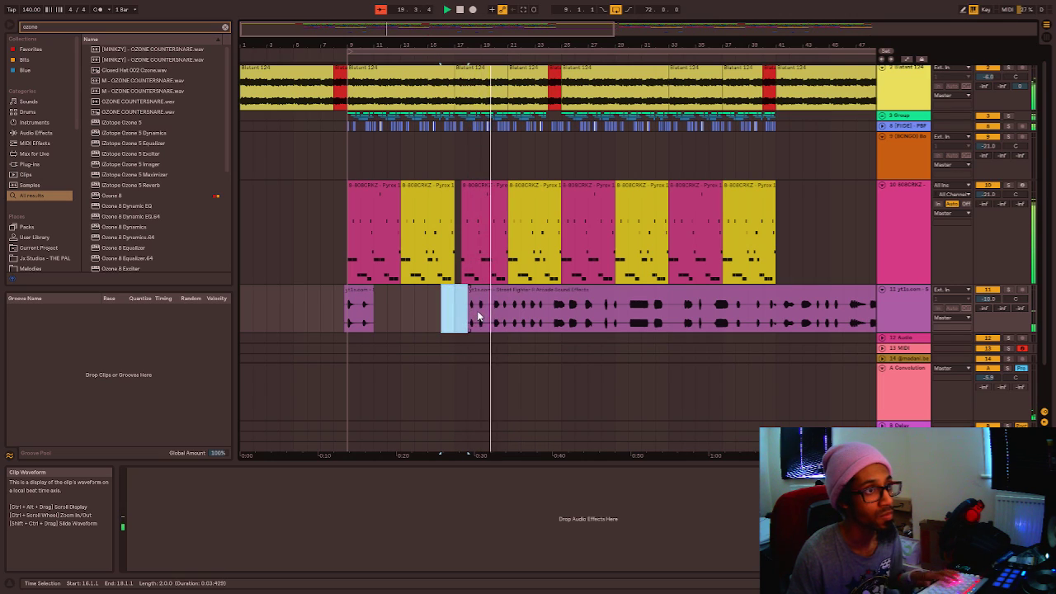
Split the remaining sound effects clip about halfway through bar 20 and play it from bar 21.
left_click(469, 312)
left_click_drag(473, 312, 504, 311)
scroll(495, 318, "up", 1)
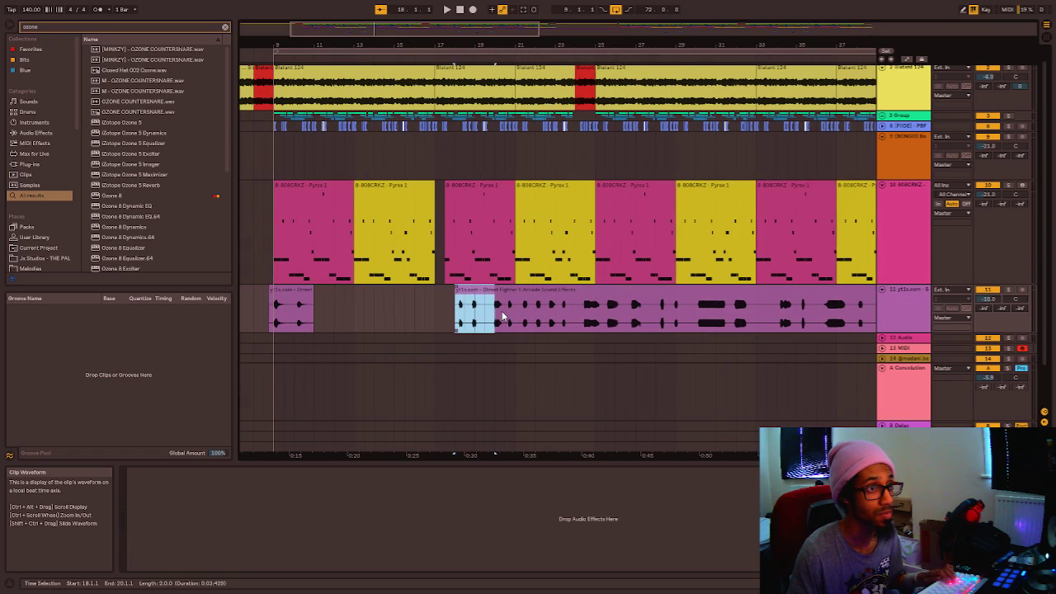
left_click(502, 313)
key("ctrl+e")
left_click(514, 305)
left_click(509, 315)
key("space")
left_click_drag(510, 300, 512, 300)
key("ctrl+z")
left_click(524, 315)
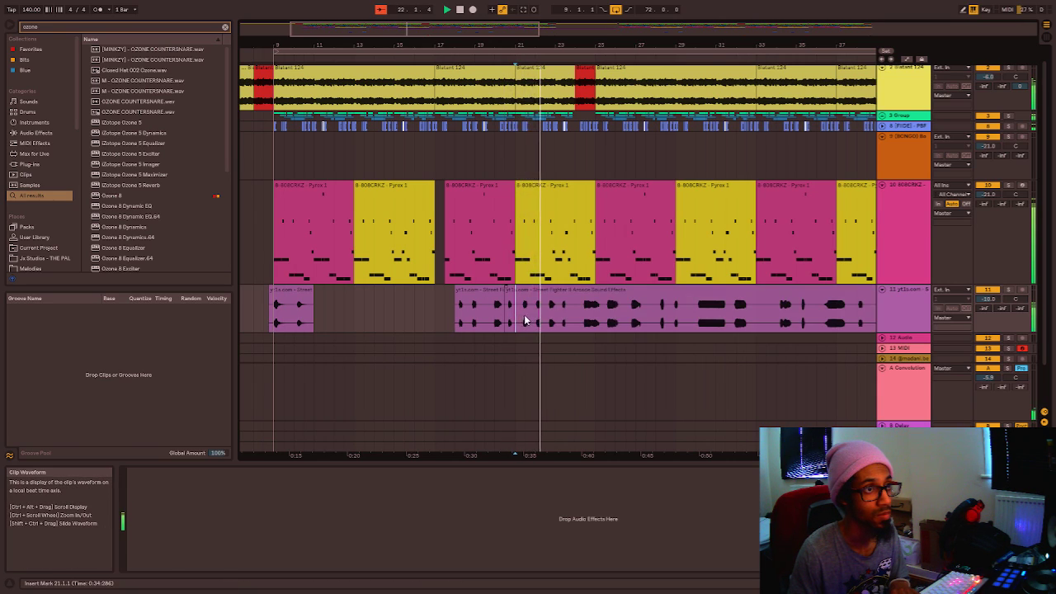
Split the sound effects clip at 24.1.1 and 25.2.1 to isolate the long effect before bar 25.
mouse_move(585, 318)
left_mouse_down()
mouse_move(596, 319)
mouse_move(572, 315)
left_mouse_up()
scroll(597, 315, "up", 3)
left_click(569, 312)
left_click(569, 314)
key("space")
key("space")
scroll(577, 312, "up", 3)
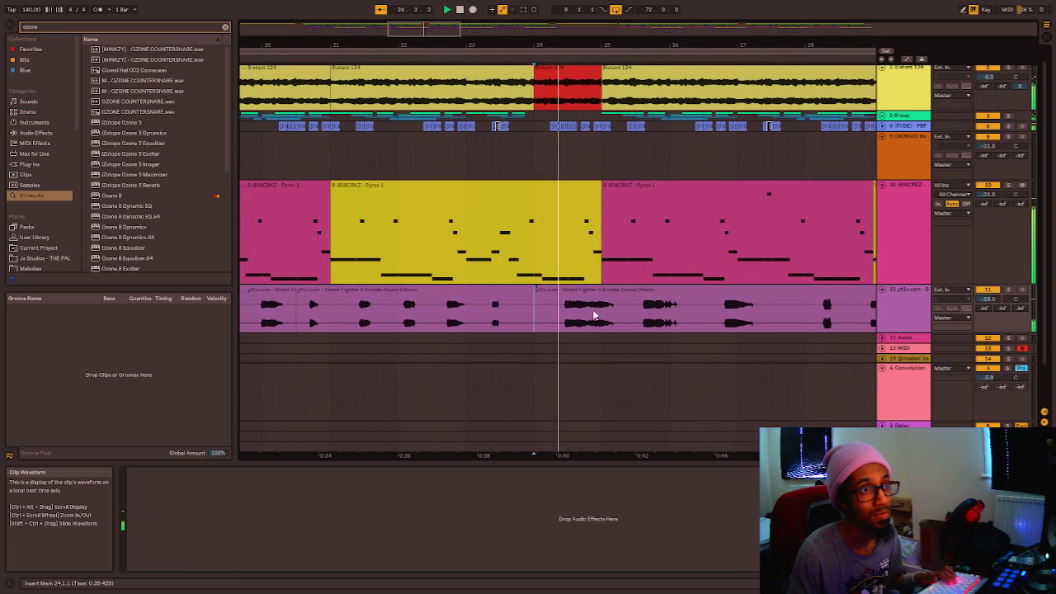
left_click(543, 313)
key("ctrl+e")
left_click(593, 314)
key("ctrl+e")
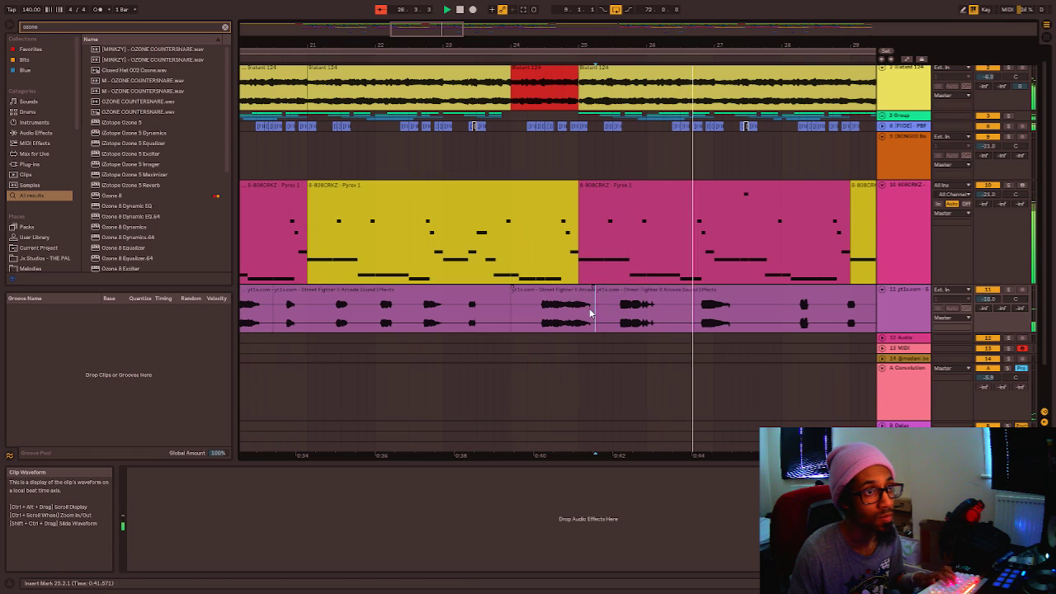
Move the isolated sound effect slightly earlier so it starts at about 23.4.2, and play it.
left_click(572, 303)
left_click_drag(571, 300, 558, 303)
left_click(520, 315)
key("space")
key("space")
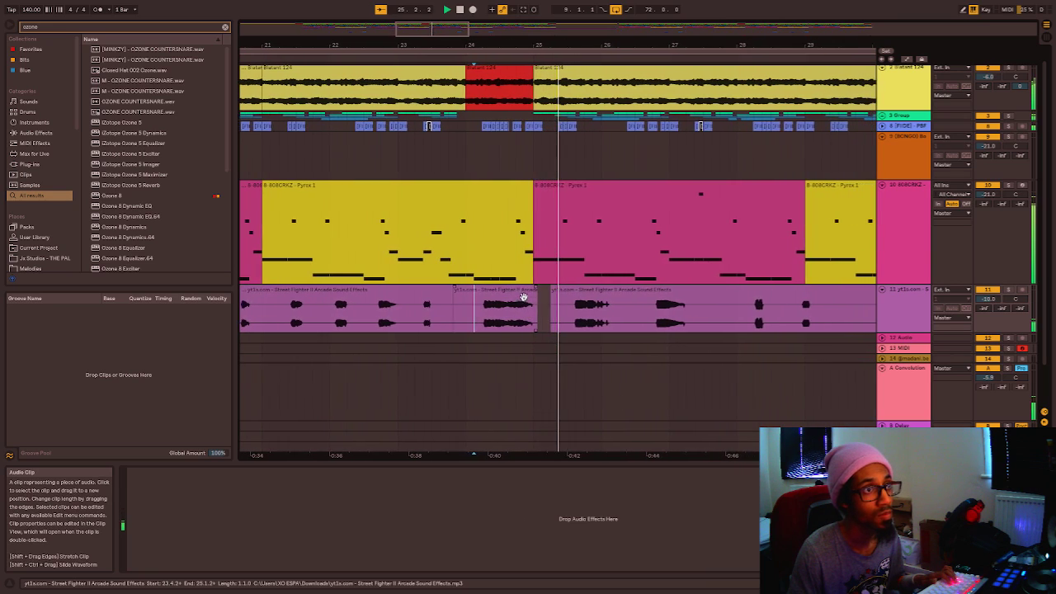
Play from 24.1.1 repeatedly to check the moved effect's timing against the drop at bar 25.
left_click(516, 295)
left_click(459, 326)
key("space")
key("space")
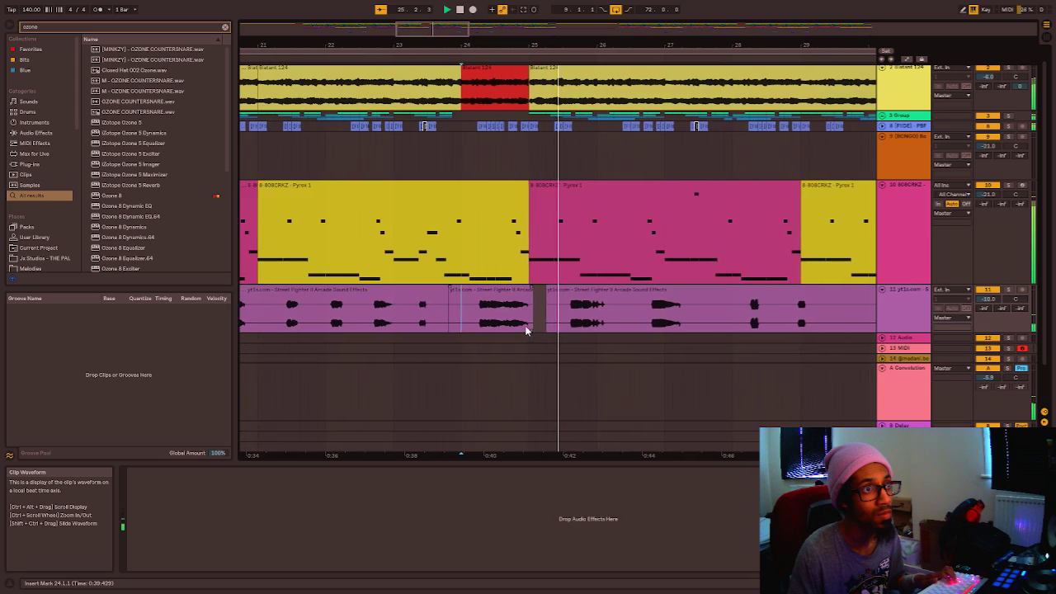
key("space")
key("space")
scroll(567, 326, "down", 2)
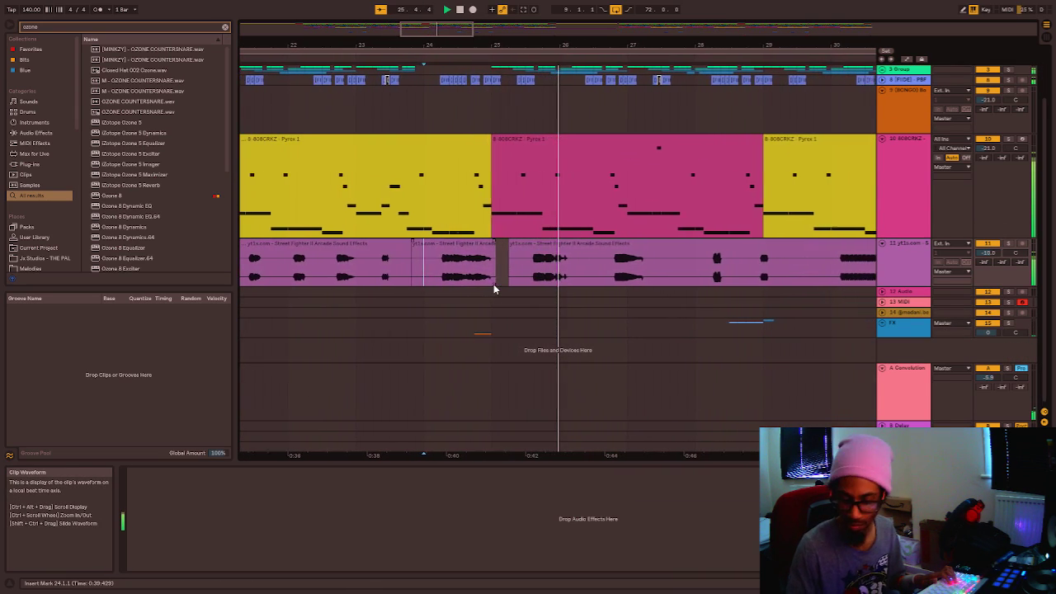
key("space")
key("space")
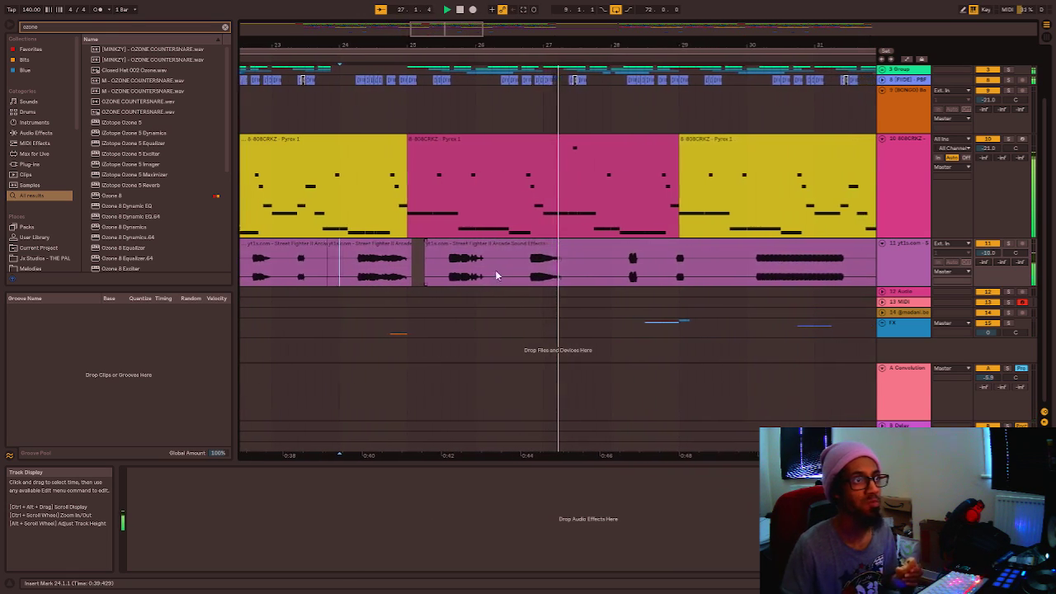
Delete the section of the sound effects clip from 25.2.3 to 31.3.3.
left_click(435, 272)
left_click_drag(425, 273, 850, 269)
key("Delete")
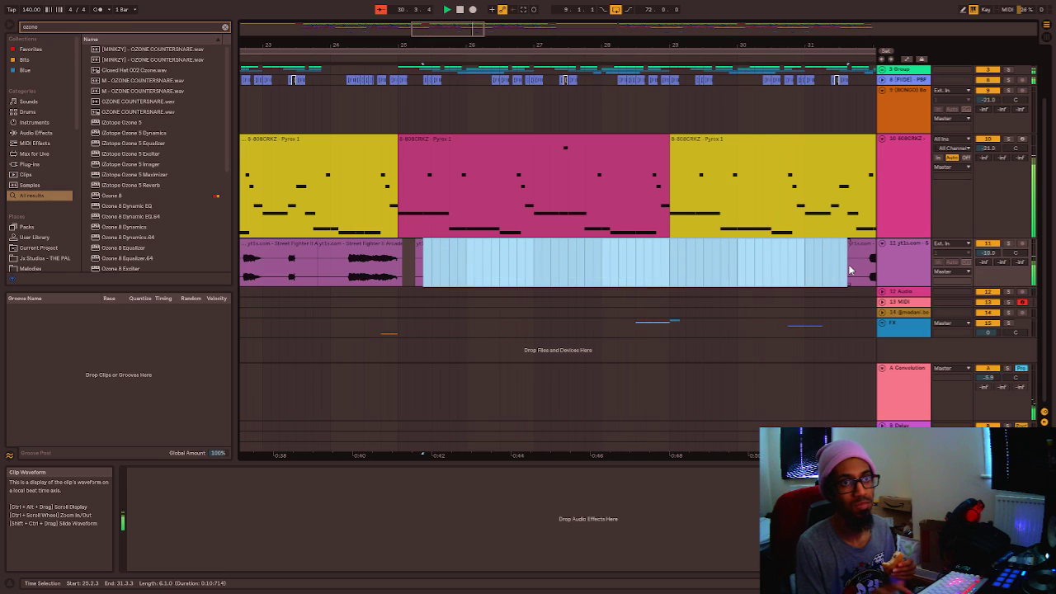
left_click_drag(465, 29, 517, 39)
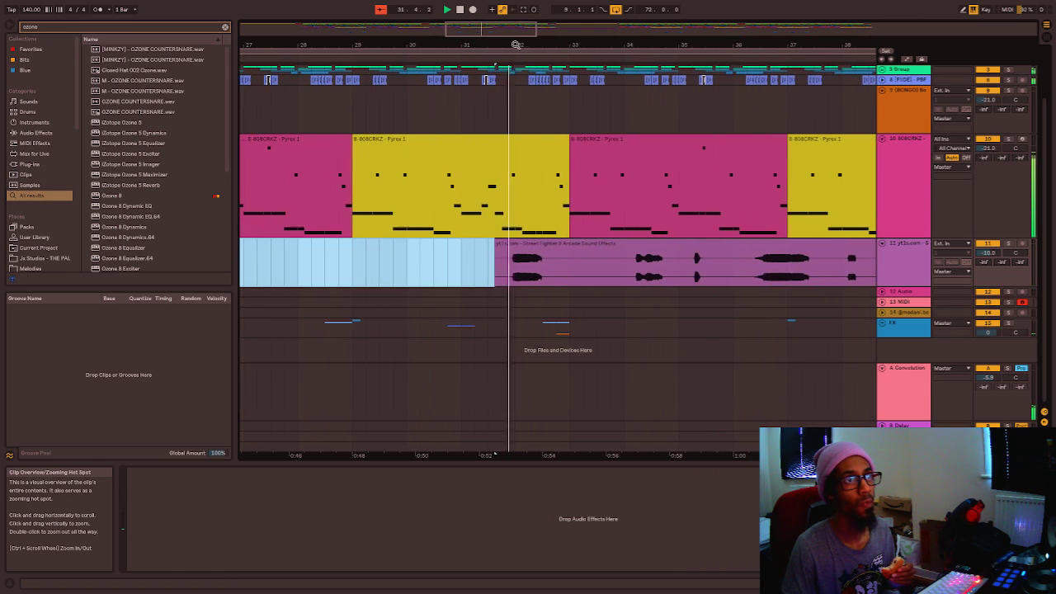
Isolate the short sound effect between 35.2.1 and 35.3.1, play from 32.1.1, and split the clip at 32.4.1.
left_click_drag(504, 276, 569, 282)
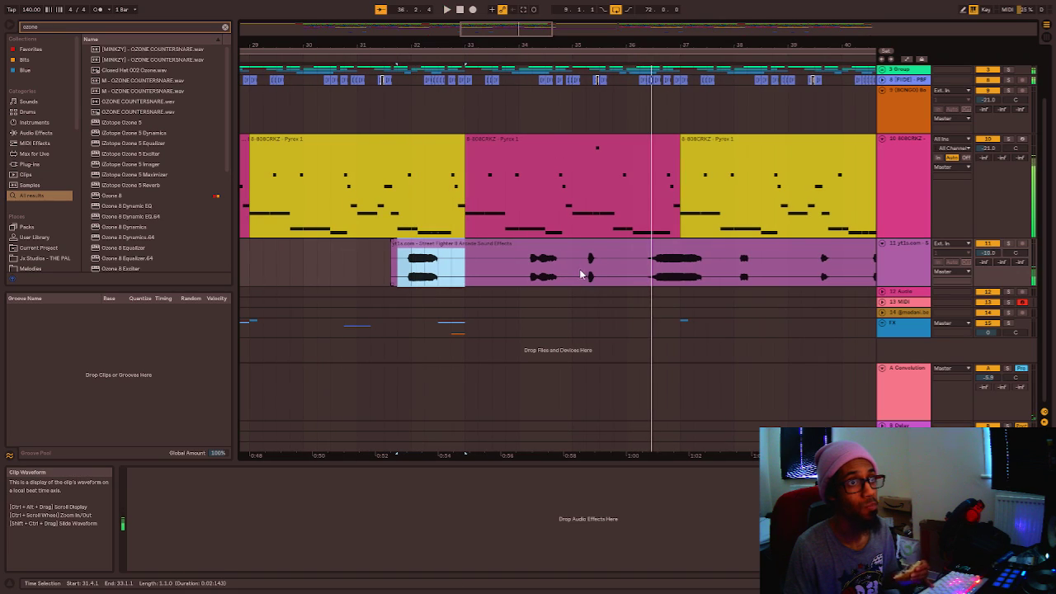
left_click_drag(587, 275, 596, 277)
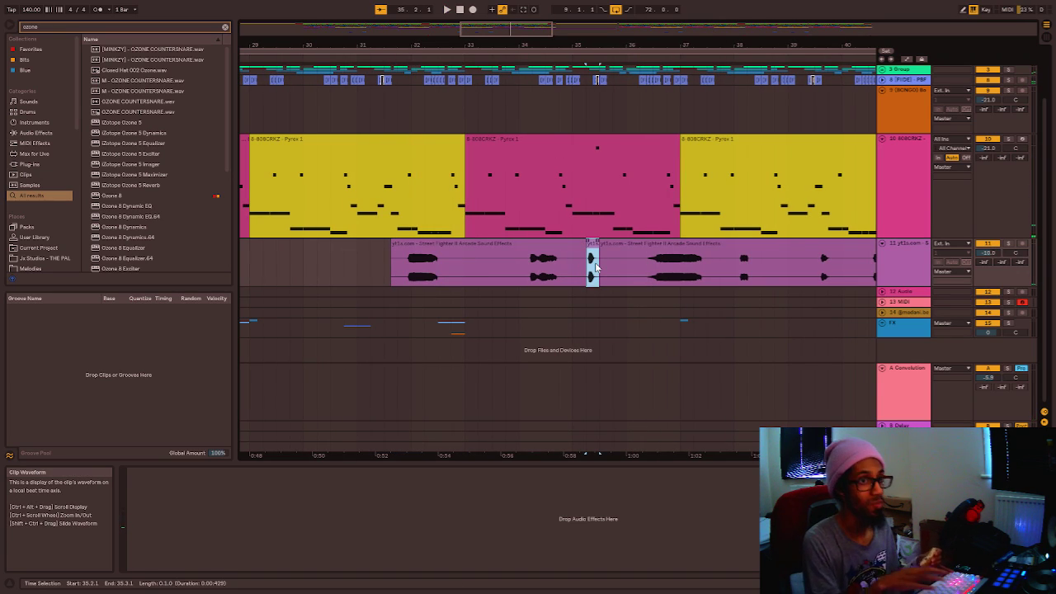
left_click(438, 276)
key("space")
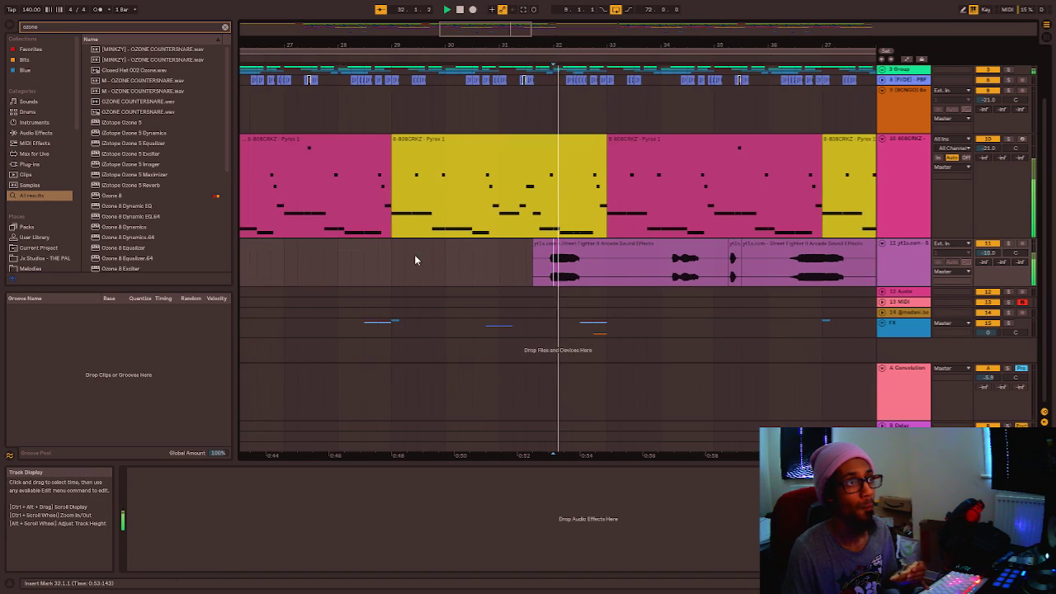
left_click(544, 277)
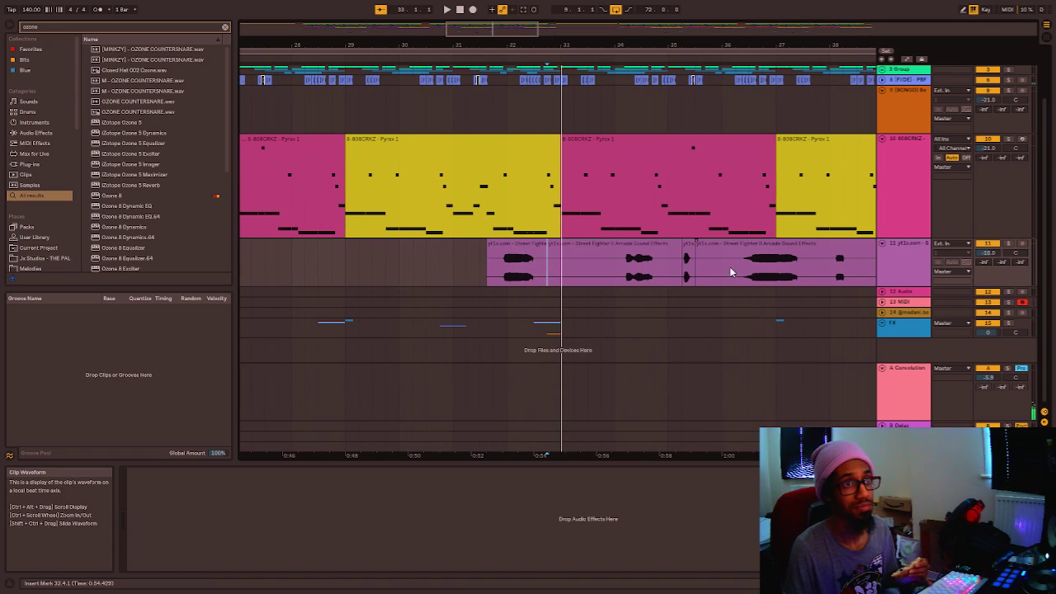
Delete the sound effects sections from bar 36 to bar 39 and from 40.3.1 to bar 41, splitting the remaining piece at 40.1.1.
left_click_drag(497, 31, 509, 29)
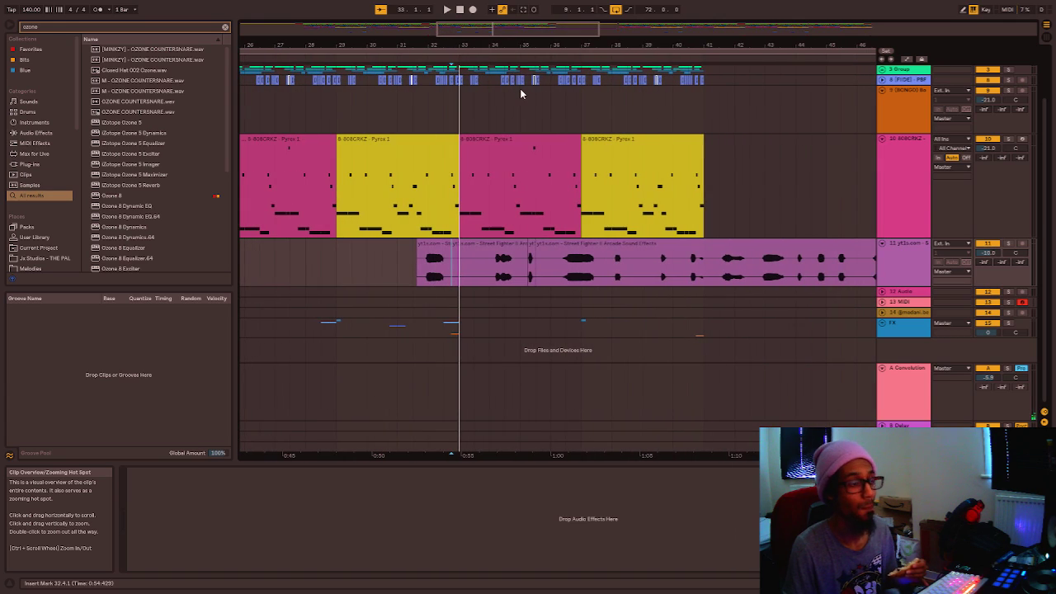
left_click(562, 273)
key("space")
left_click_drag(553, 265, 703, 271)
key("Delete")
key("Delete")
key("space")
key("space")
key("space")
key("space")
mouse_move(549, 270)
left_mouse_down()
mouse_move(564, 271)
mouse_move(548, 279)
left_mouse_up()
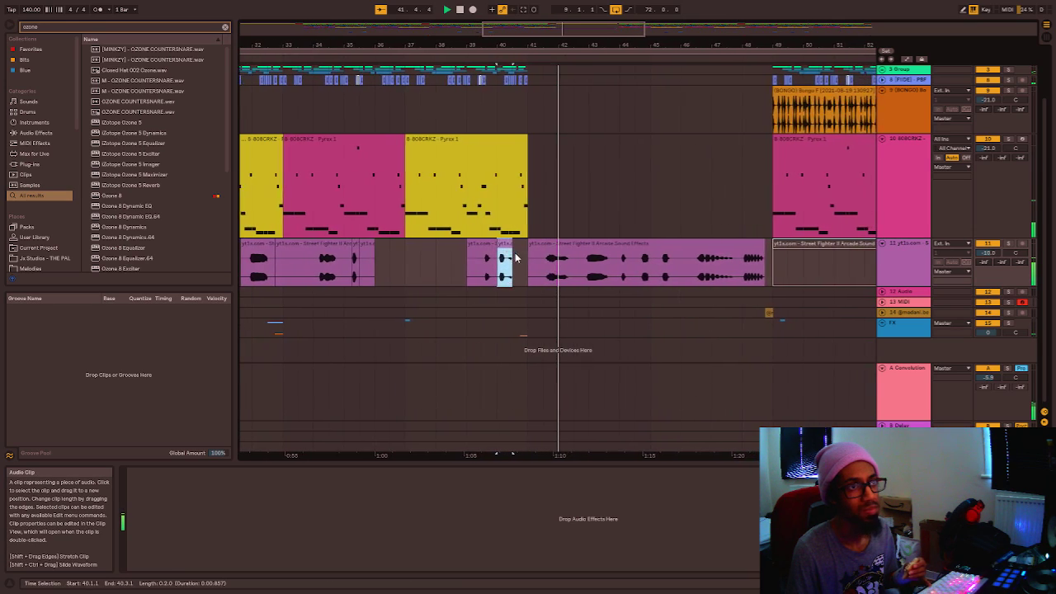
Delete the section of the sound effects clip from 46.3.1 to bar 48, keeping the last short effect before bar 49.
left_click_drag(530, 268, 562, 268)
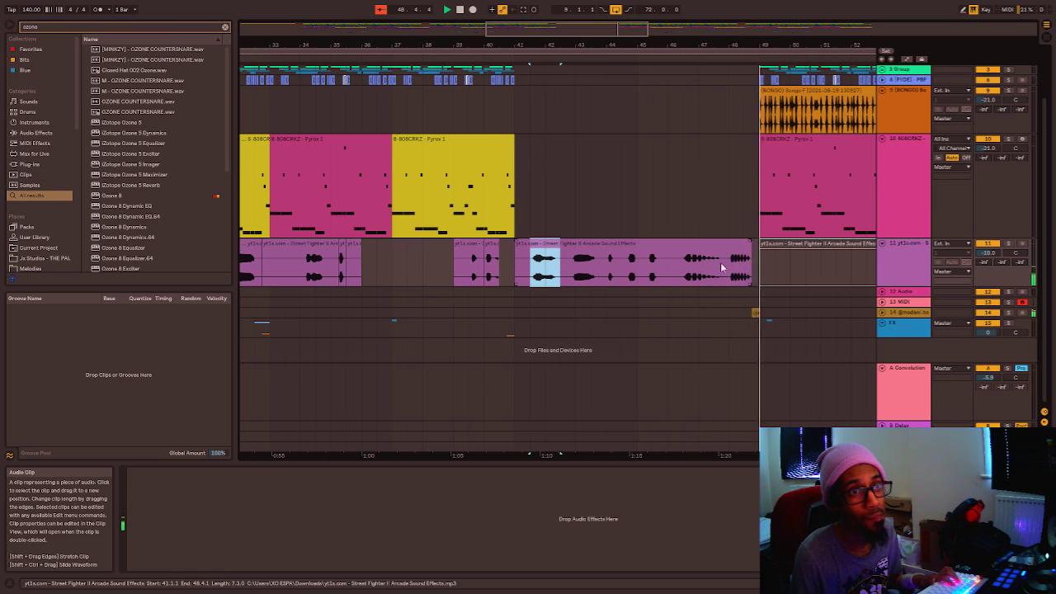
left_click_drag(684, 271, 729, 271)
key("Delete")
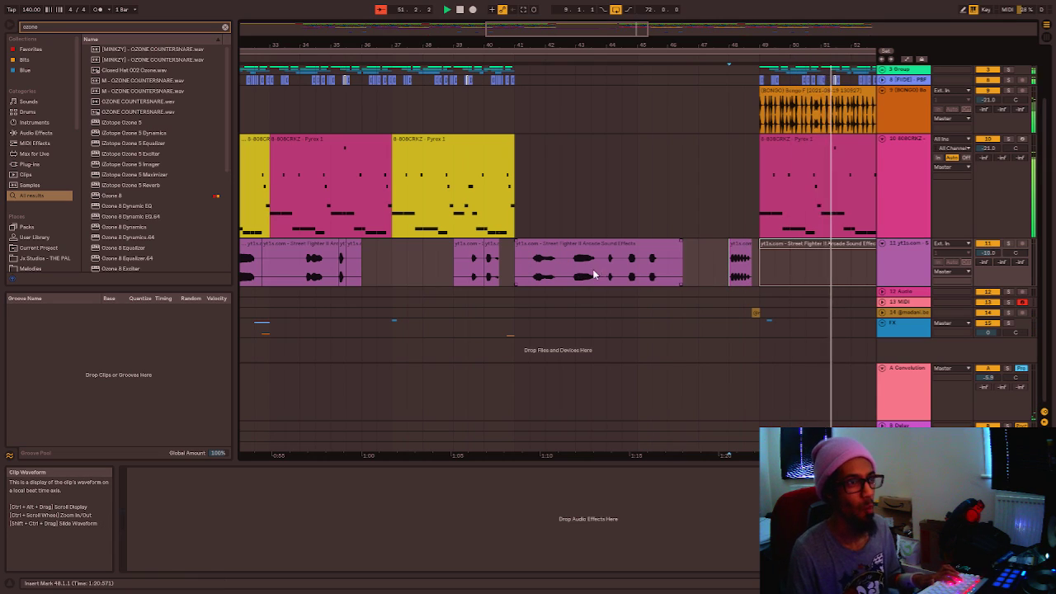
Reactivate the deactivated sound effects clip spanning 49.1.1 to 81.1.1.
scroll(578, 271, "down", 5)
left_click(577, 251)
key("0")
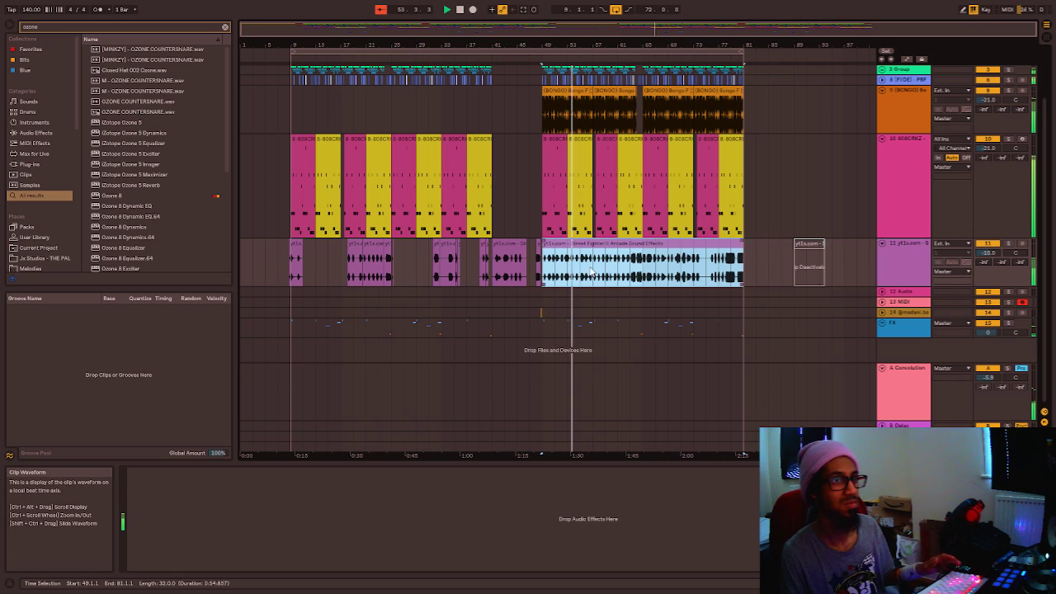
Delete the reactivated clip's section from bar 49 to bar 63 and play from 63.1.1.
left_click_drag(549, 248, 630, 259)
left_click(632, 268)
key("space")
scroll(634, 264, "up", 3)
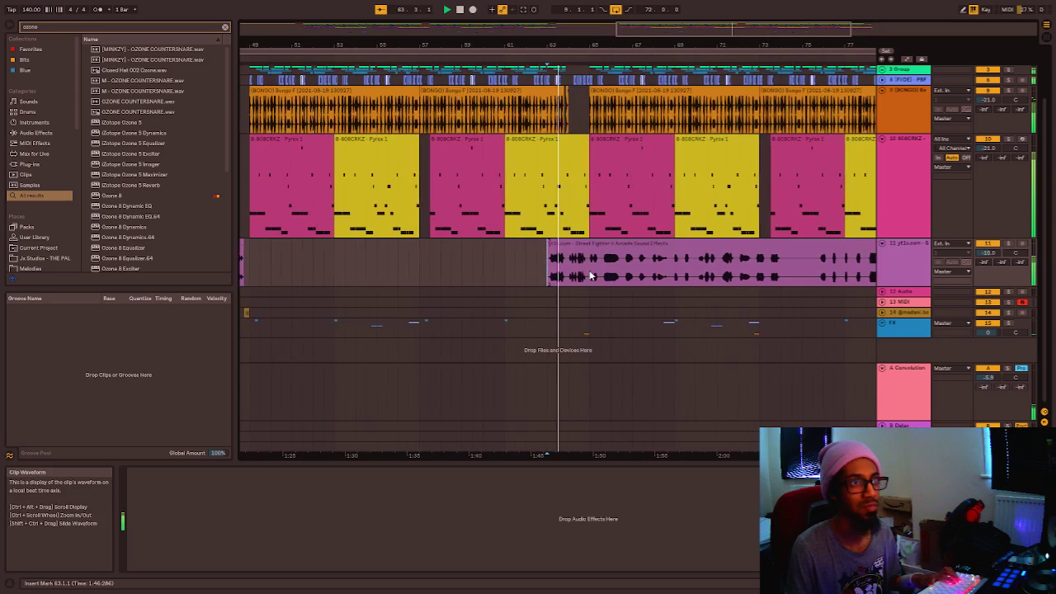
Split the second drop's sound effects clip at 65.1.1, midway through bar 66, and at 69.1.1.
left_click(561, 271)
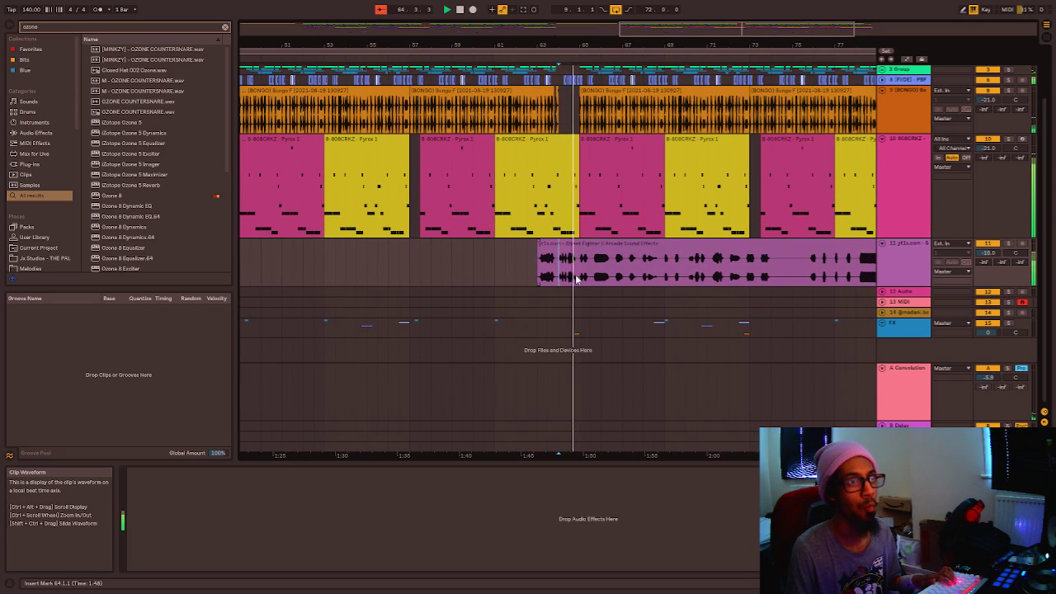
key("ctrl+e")
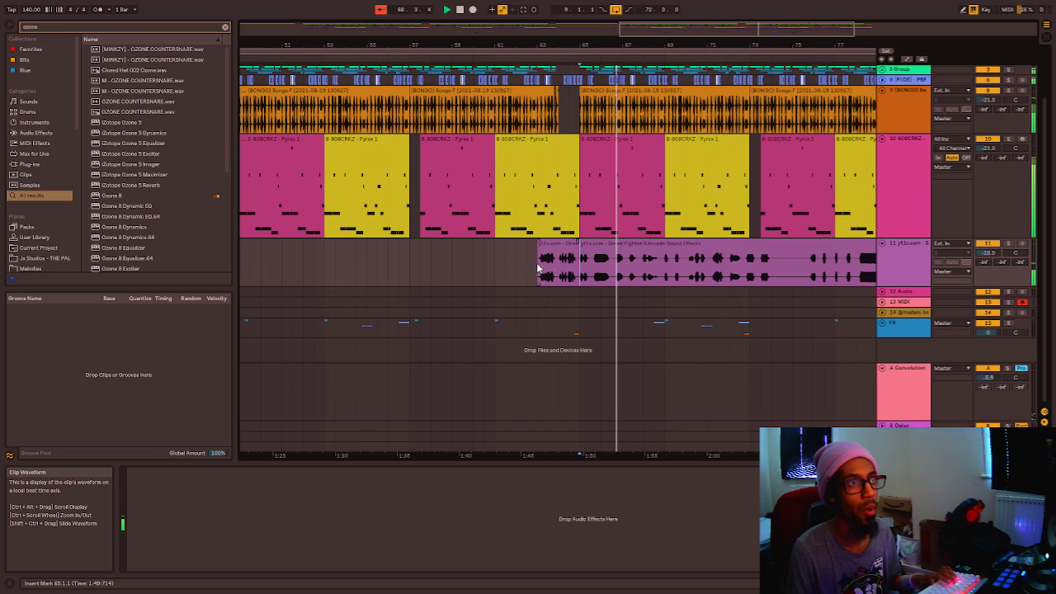
left_click(618, 278)
scroll(620, 279, "up", 1)
scroll(620, 279, "up", 1)
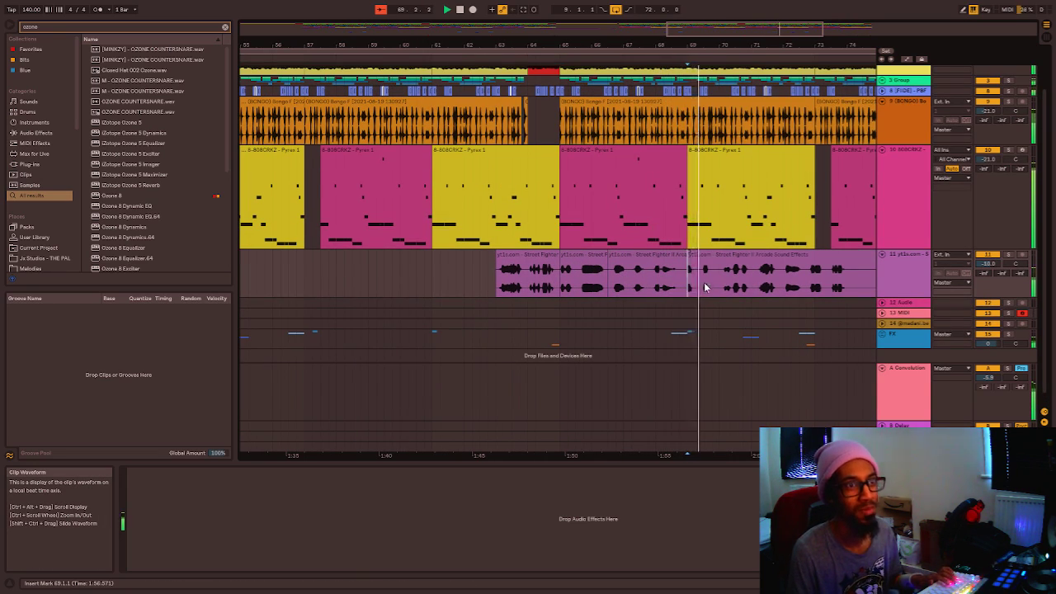
Split the sound effects clip early in bar 71 and at 71.4.1, 72.4.1 and 74.1.1.
scroll(720, 284, "down", 2)
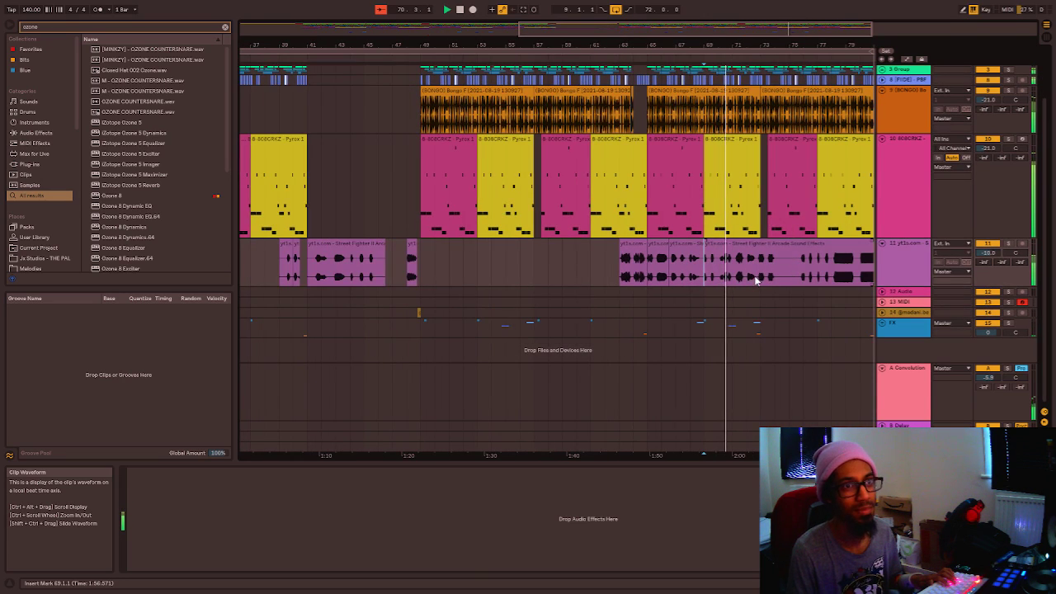
scroll(801, 272, "up", 2)
left_click(667, 272)
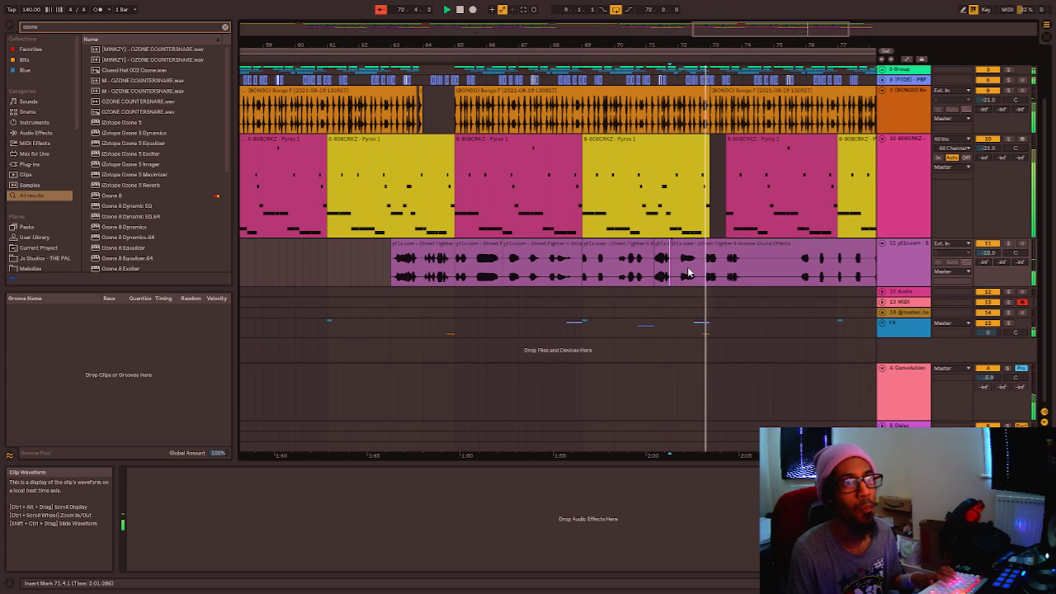
left_click(703, 269)
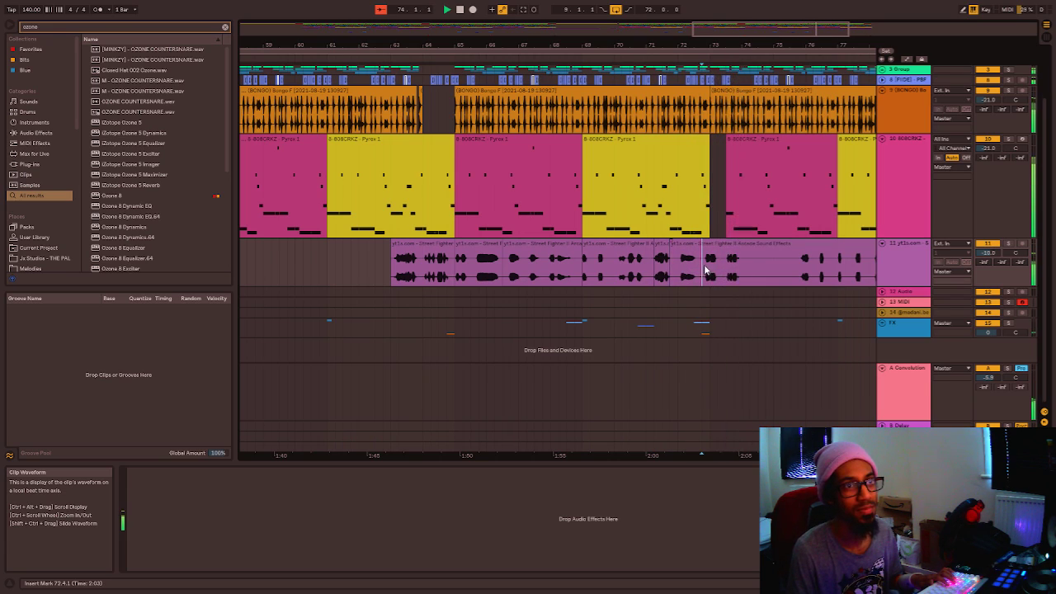
key("ctrl+e")
left_click(743, 266)
key("ctrl+e")
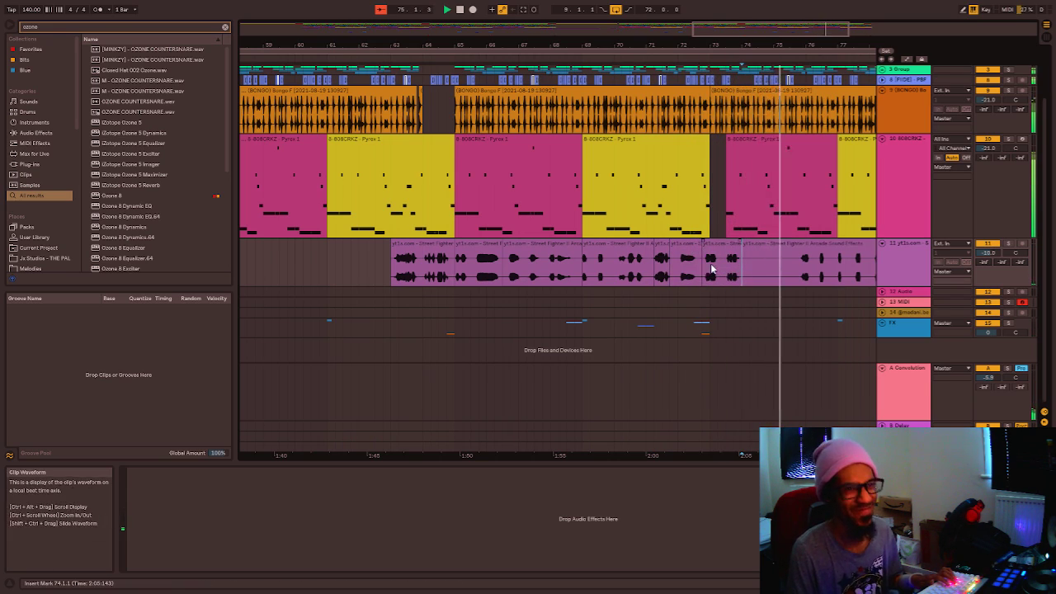
Delete the sound effects section from 74.1.1 to 81.1.1 and save the set.
left_click(715, 259)
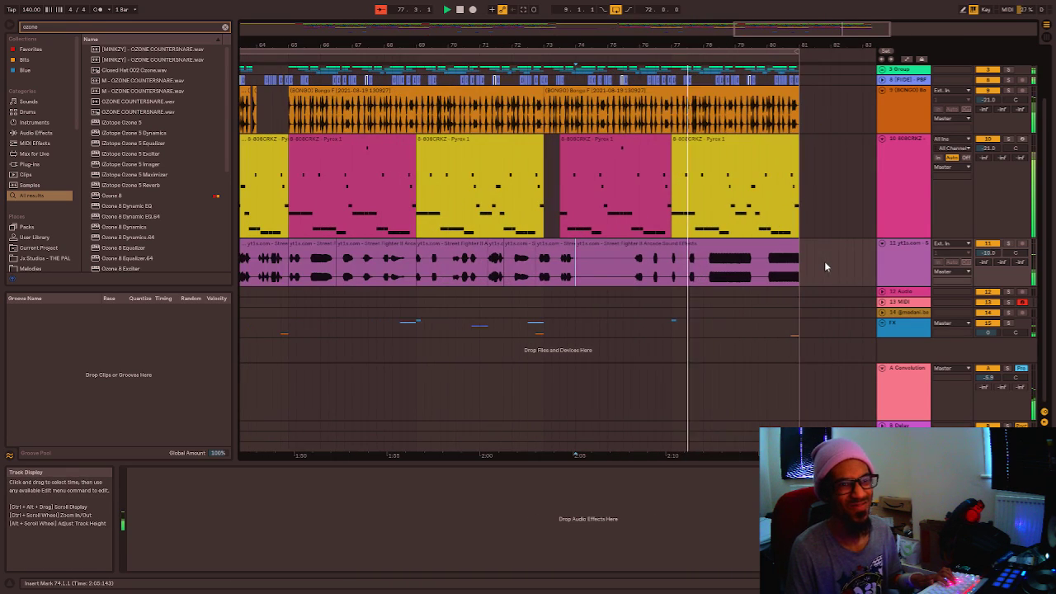
left_click(759, 262)
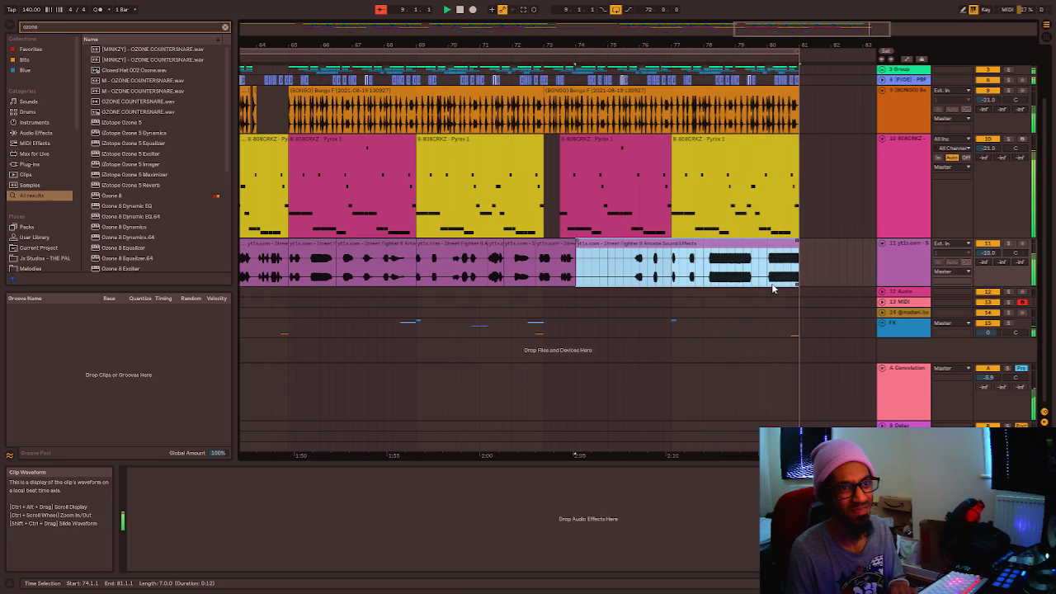
scroll(740, 288, "down", 5)
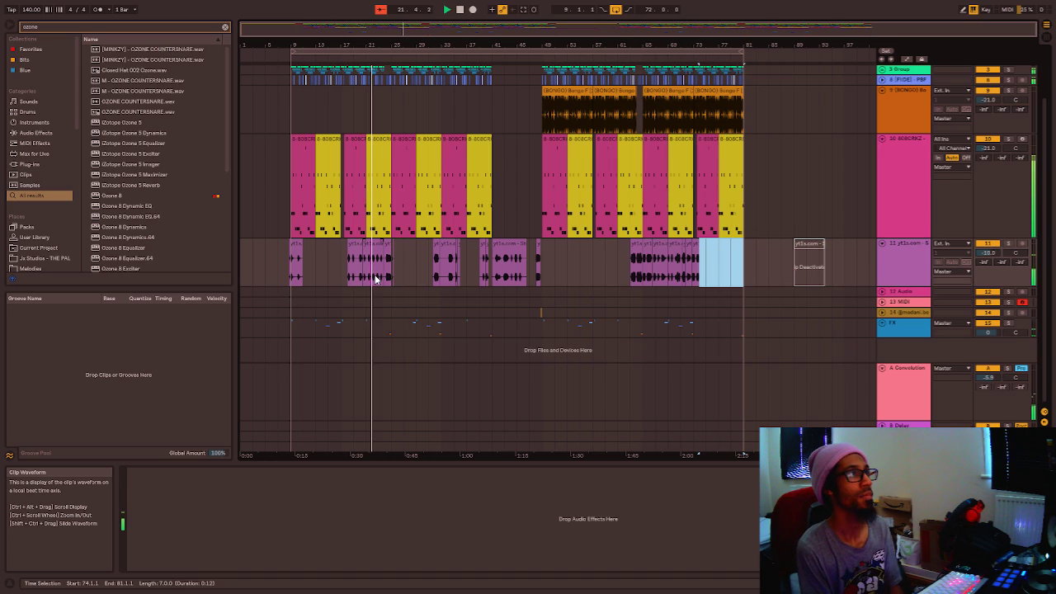
key("ctrl+s")
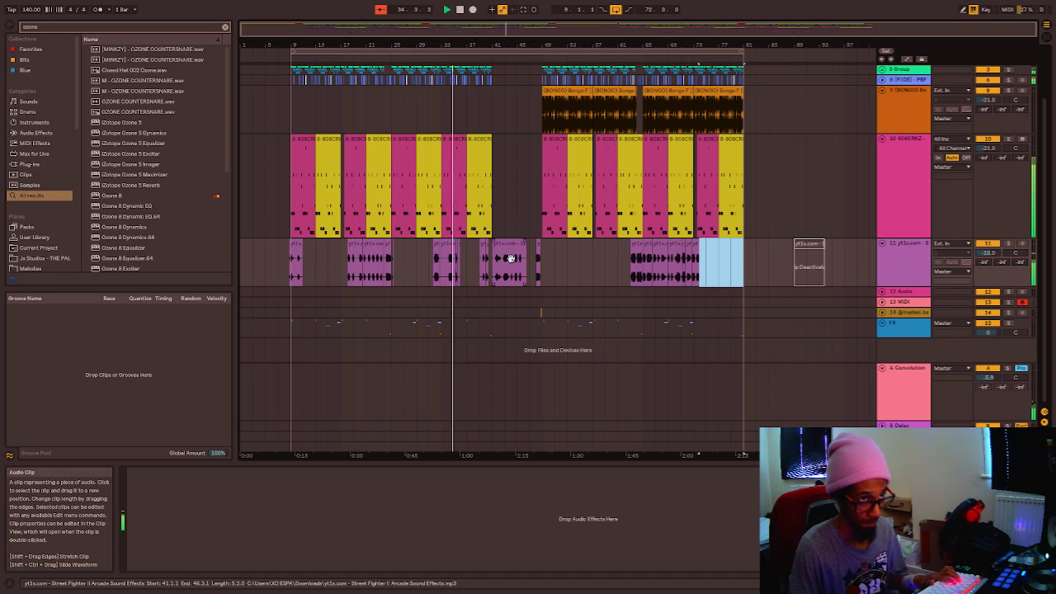
Delete the sound effects section from 44.1.1 to 46.3.1 in the break before the second drop.
scroll(451, 271, "up", 3)
scroll(456, 264, "down", 3)
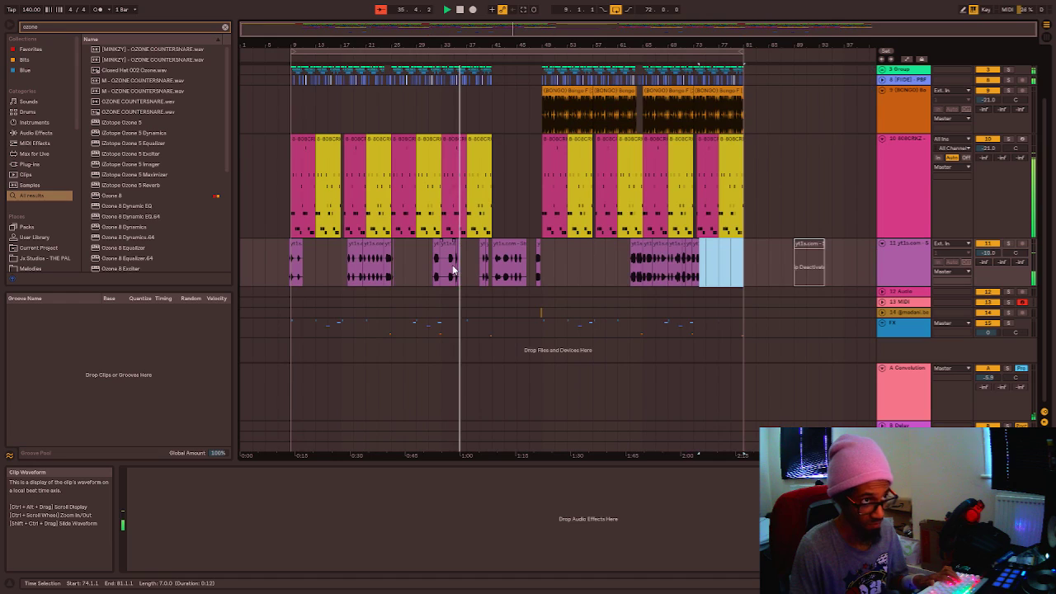
scroll(451, 271, "up", 3)
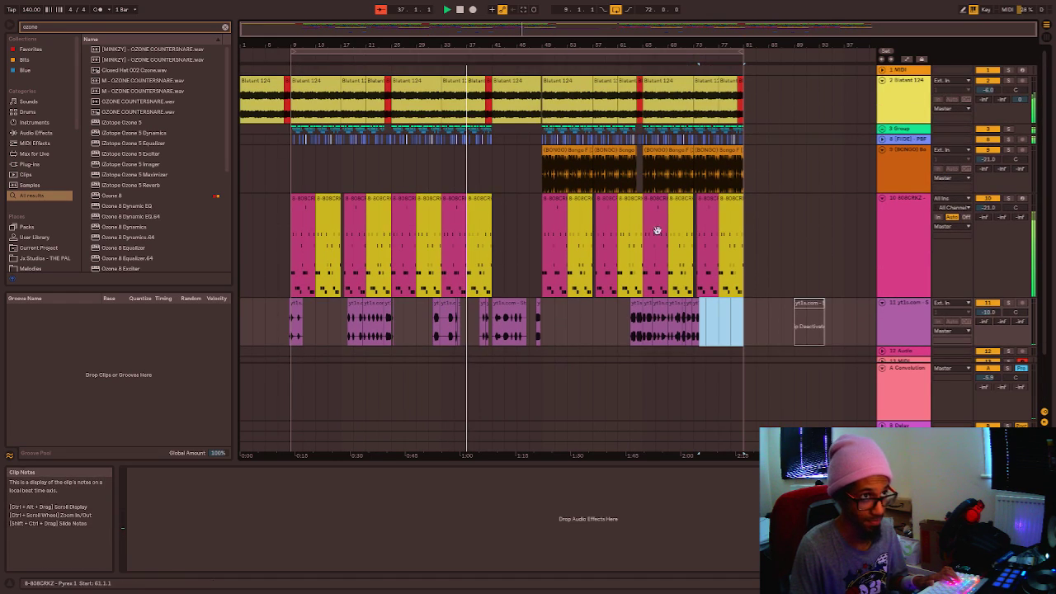
left_click_drag(469, 27, 488, 118)
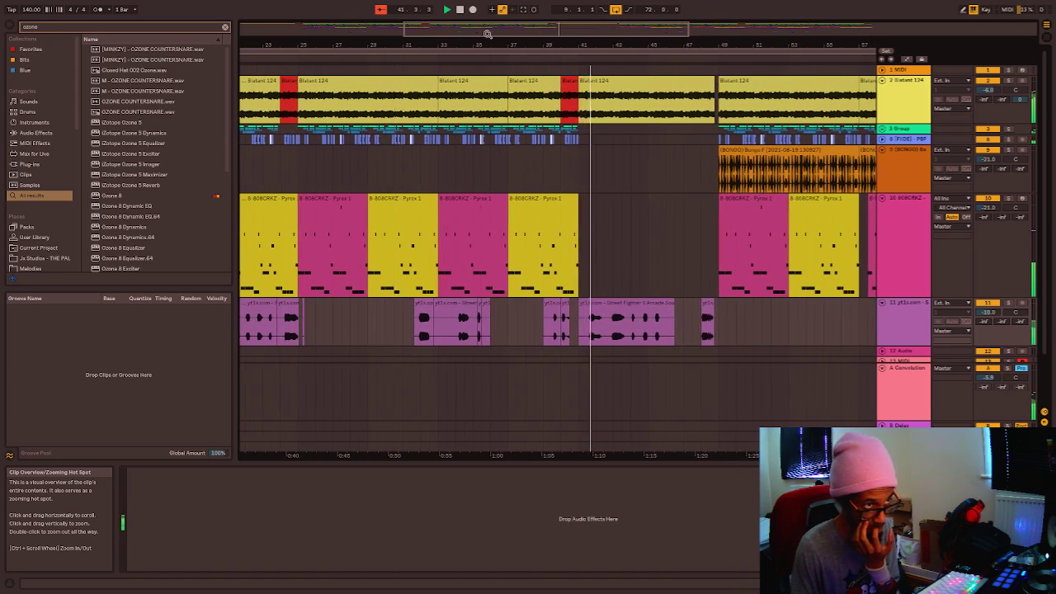
scroll(592, 167, "down", 2)
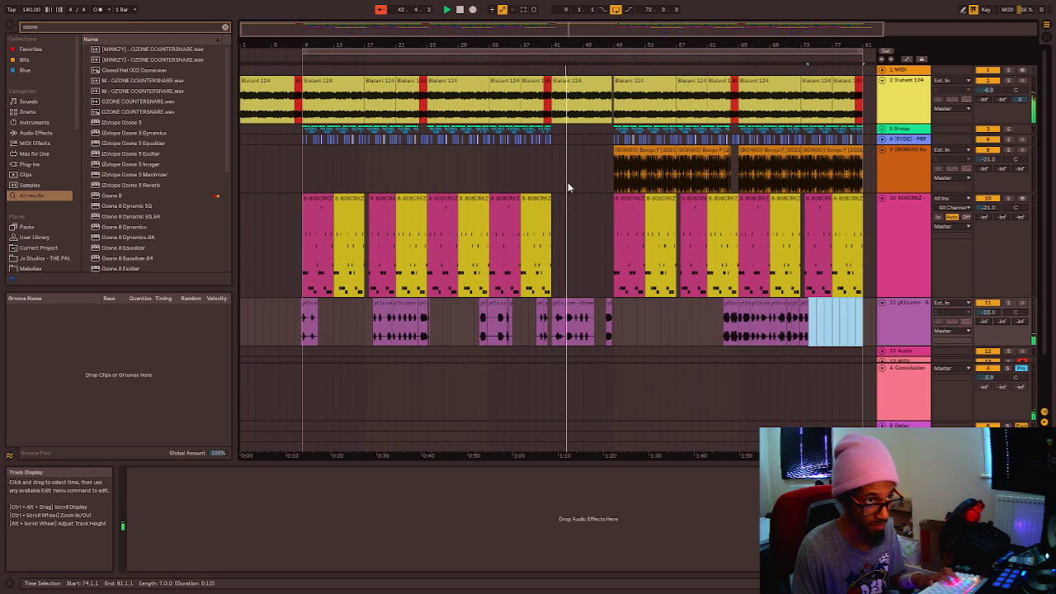
scroll(567, 181, "down", 2)
scroll(570, 183, "up", 1)
scroll(571, 183, "up", 2)
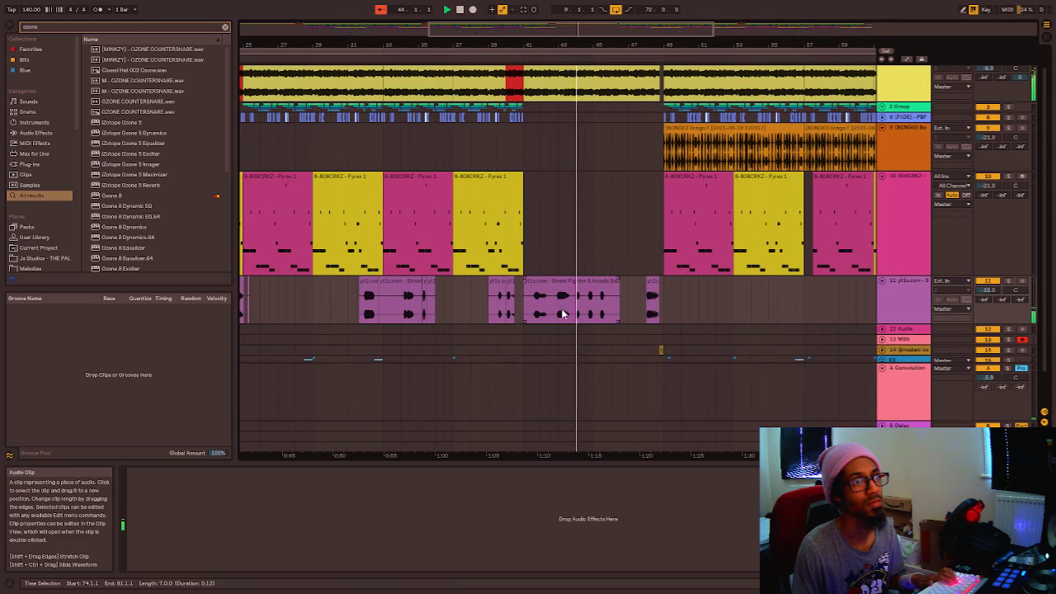
scroll(587, 312, "up", 3)
left_click_drag(562, 307, 638, 309)
key("Delete")
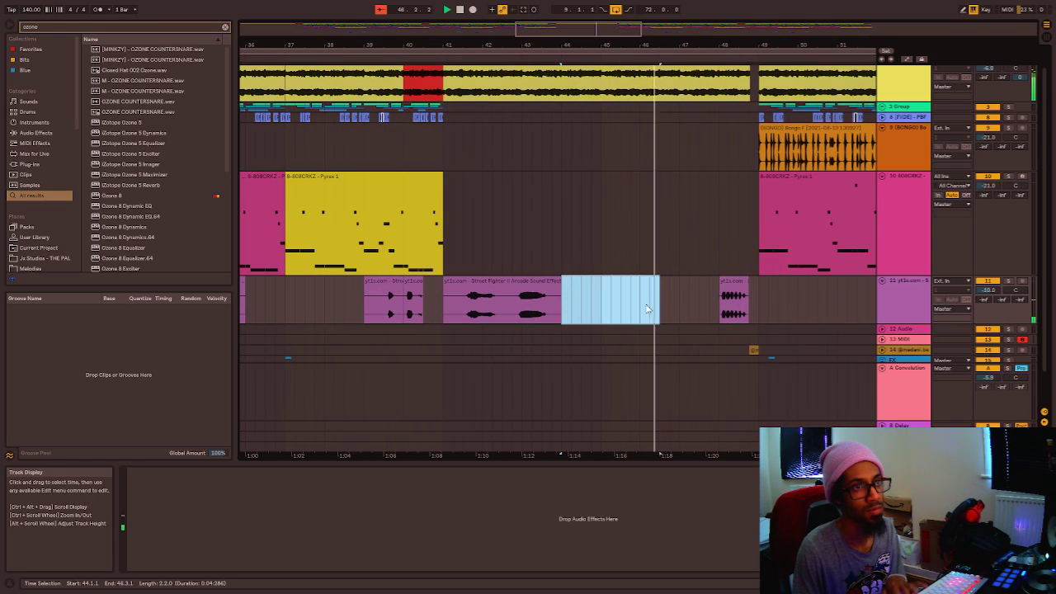
Place the insert marker at 46.1.1 on the sound effects track, check the gap before bar 48, and save the set.
left_click(640, 280)
scroll(641, 285, "down", 2)
scroll(660, 279, "down", 1)
scroll(678, 272, "up", 3)
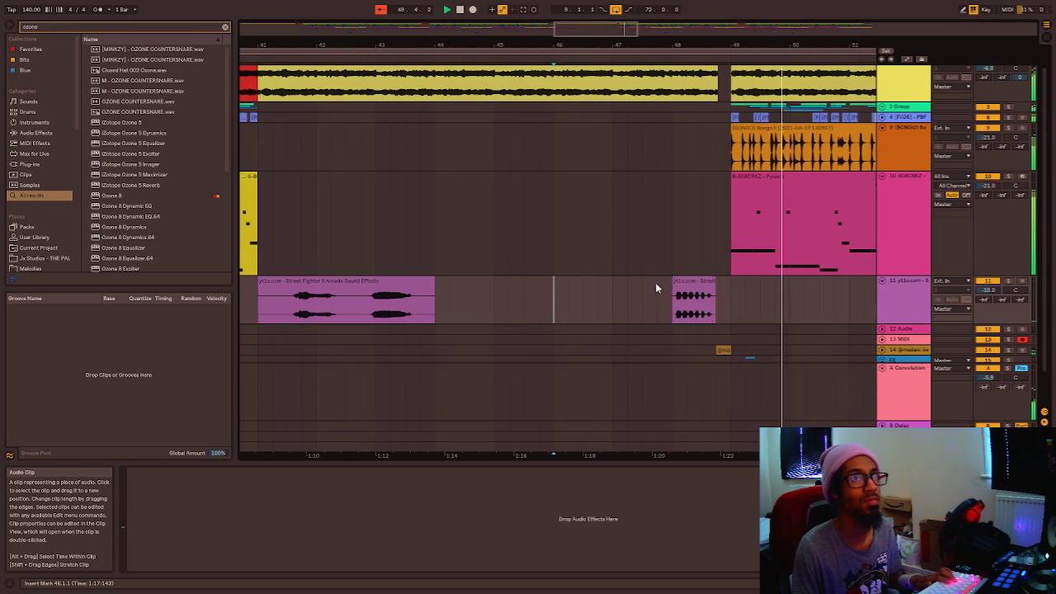
scroll(653, 284, "down", 1)
scroll(654, 283, "down", 5)
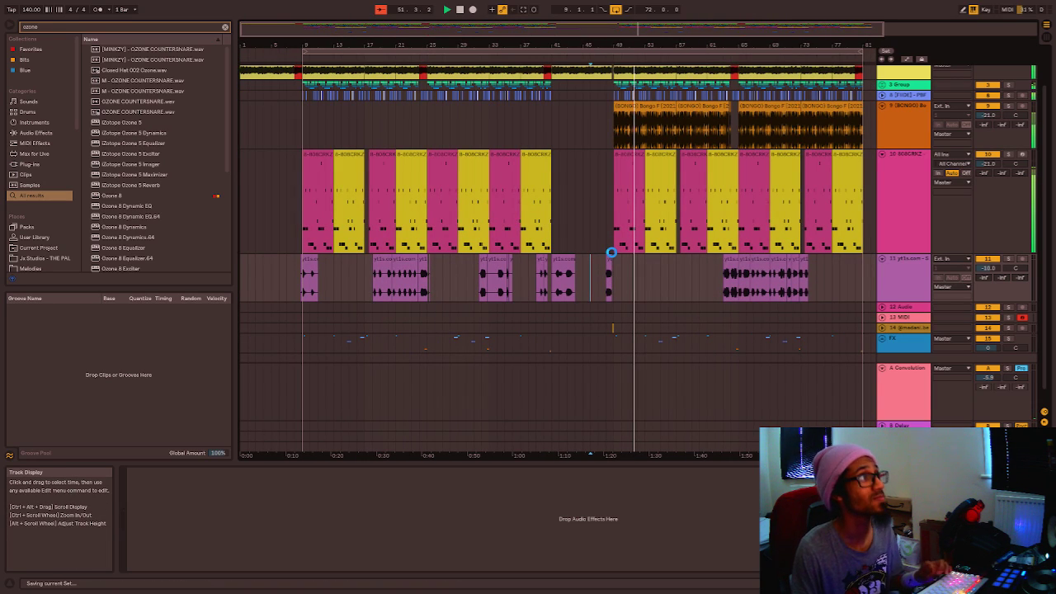
Fold the 808 and bongo tracks to compact the arrangement around the sound effects track.
scroll(611, 251, "up", 2)
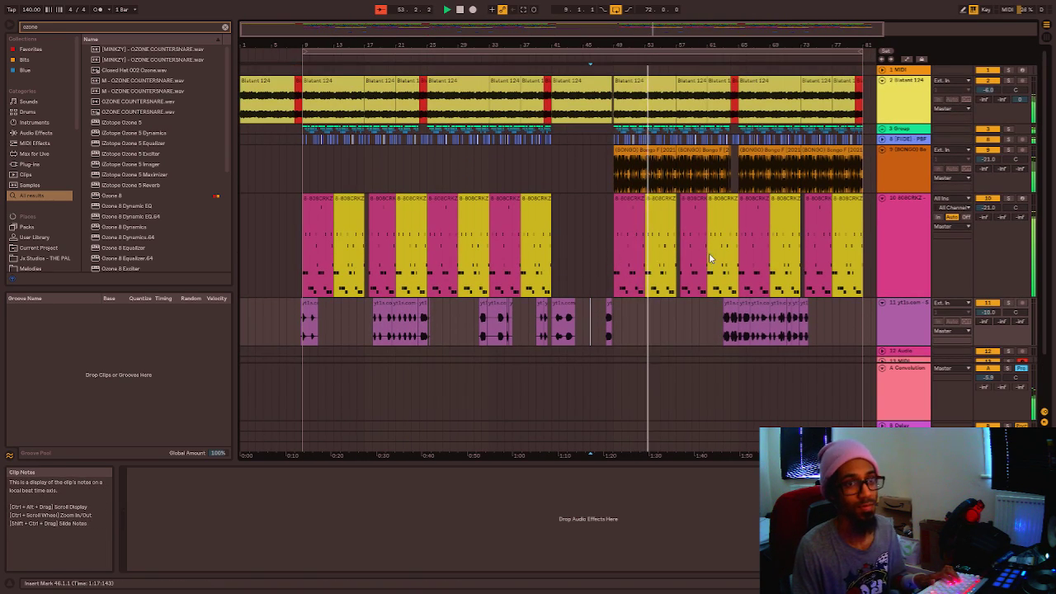
left_click(882, 198)
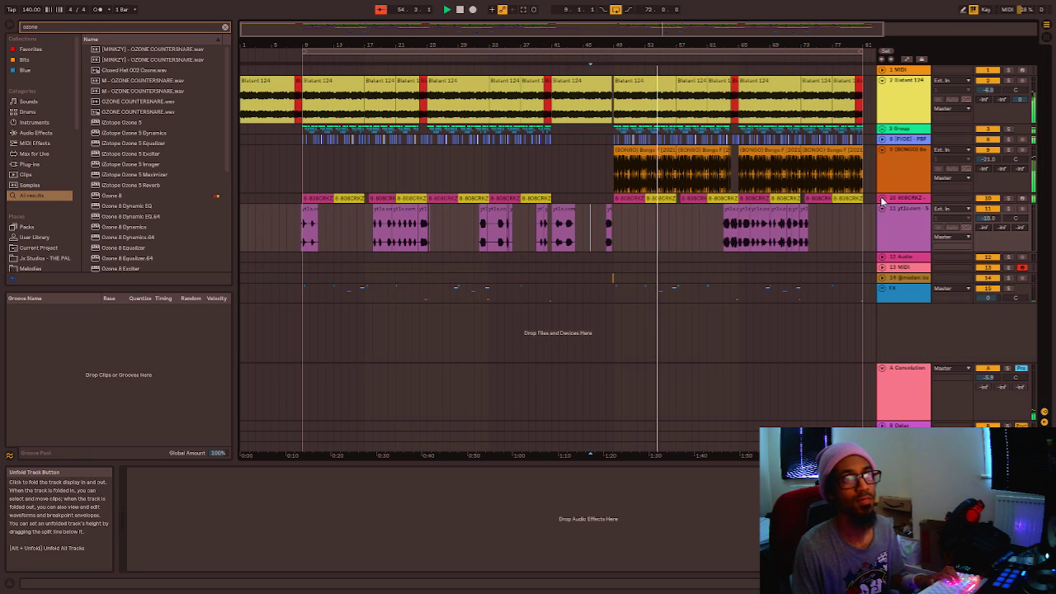
left_click(881, 150)
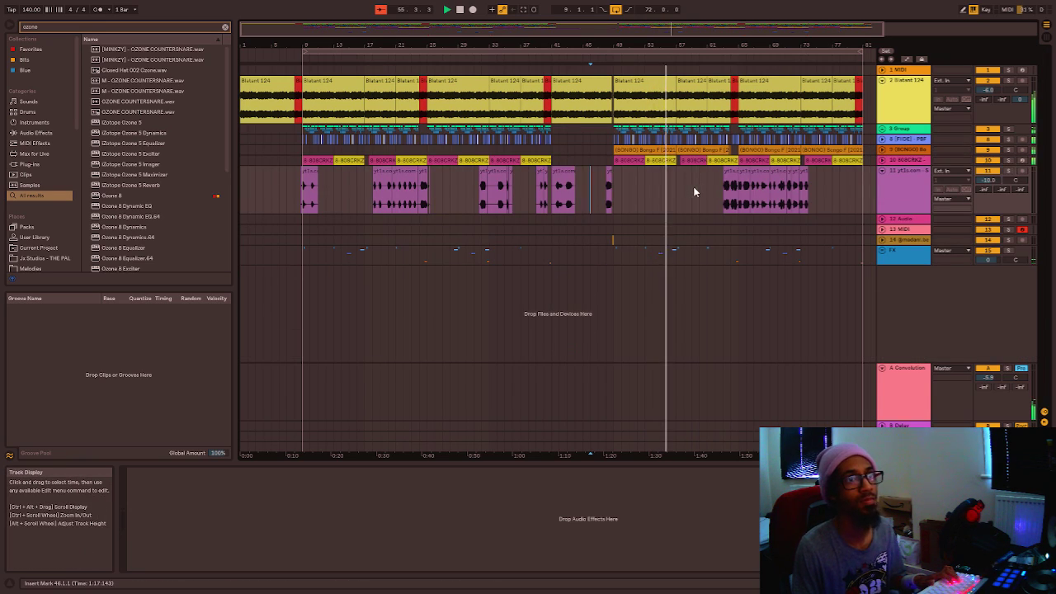
scroll(667, 199, "up", 2)
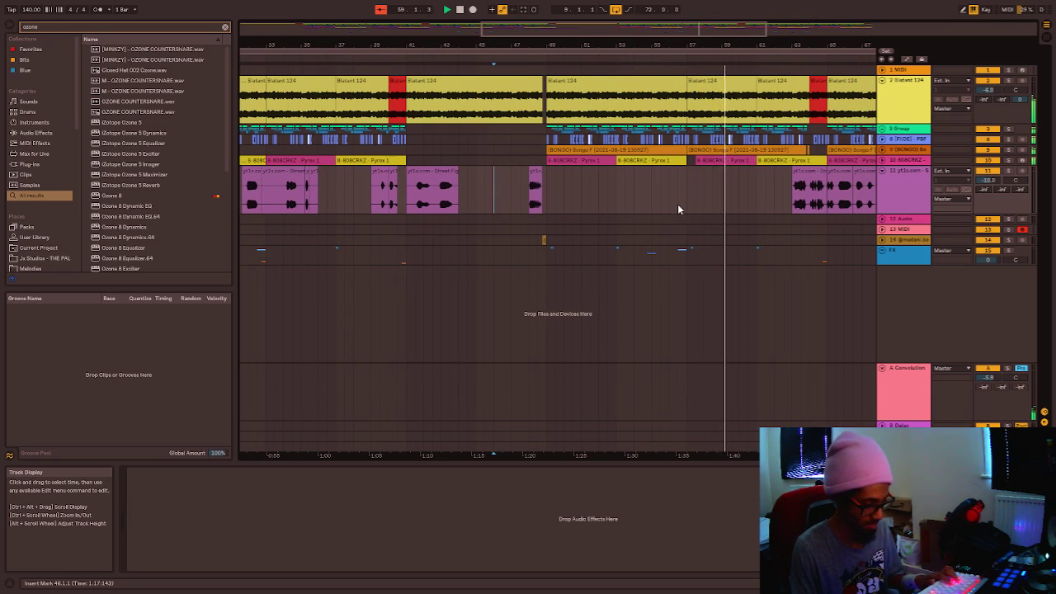
Switch to Streamlabs OBS to check the stream and its chat, and return to Ableton Live.
key("alt+Tab")
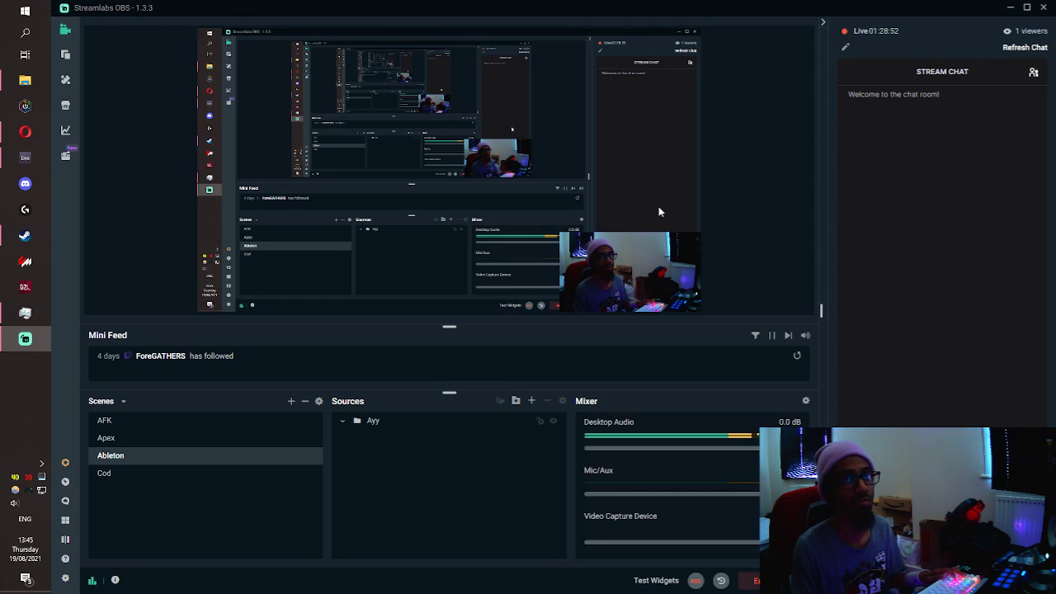
key("alt+Tab")
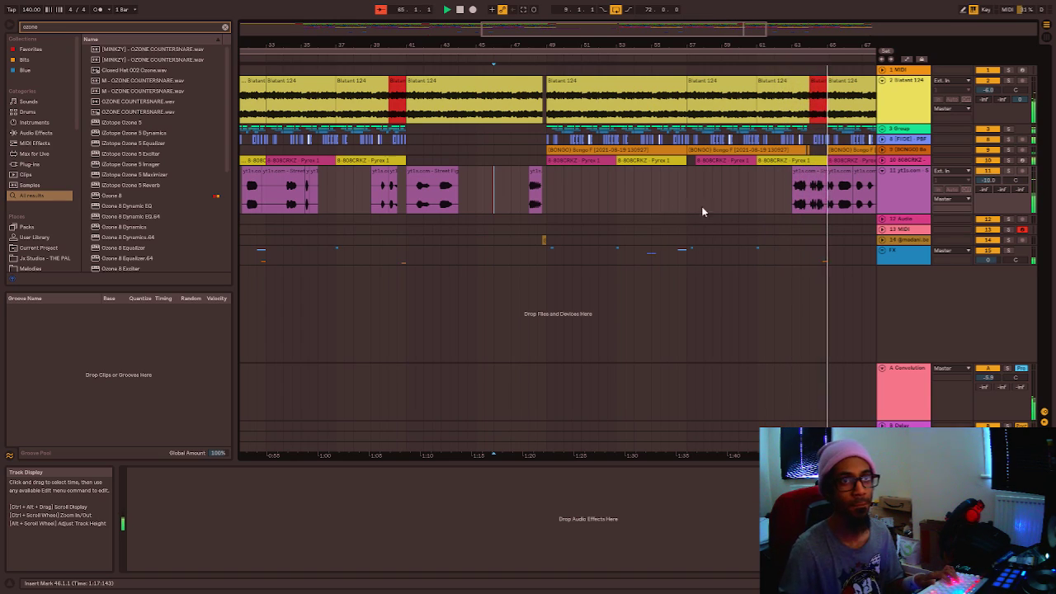
Play the second drop's sound effects from 63.1.1 and look over the whole arrangement.
left_click_drag(793, 189, 794, 191)
left_click(797, 198)
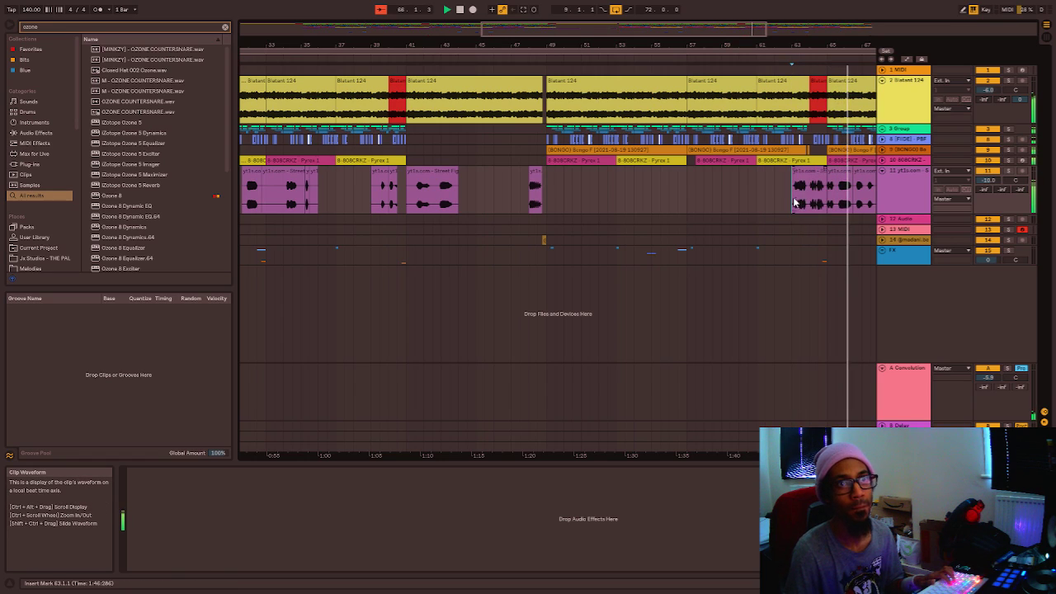
key("space")
key("w")
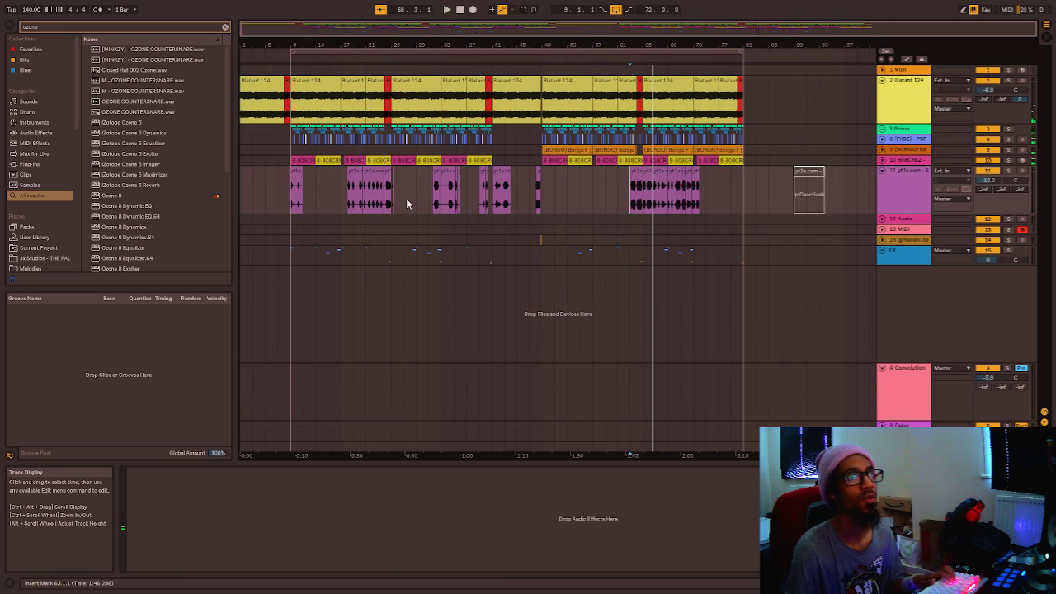
key("plus")
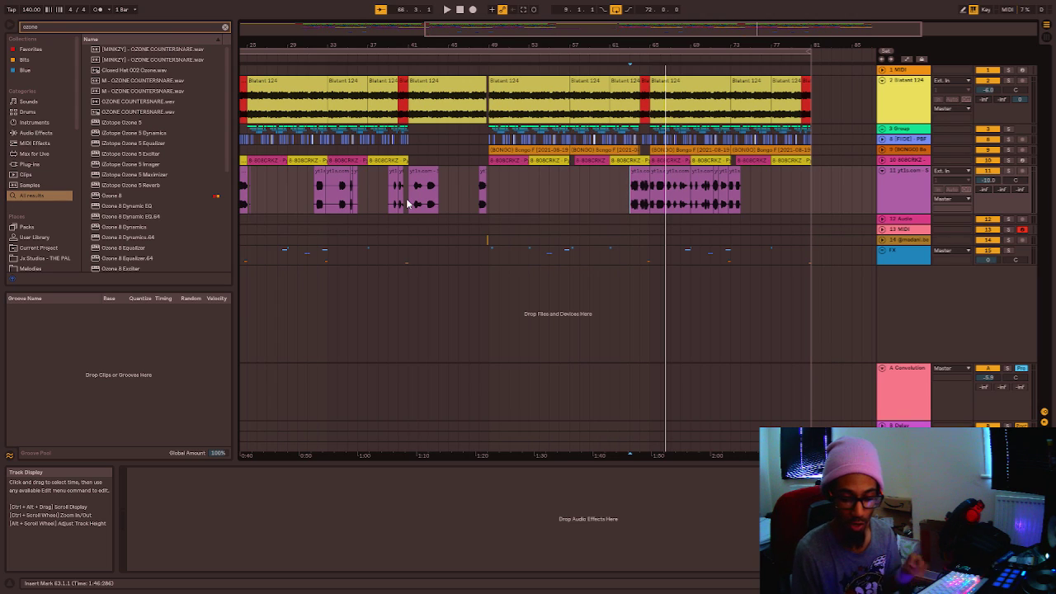
key("minus")
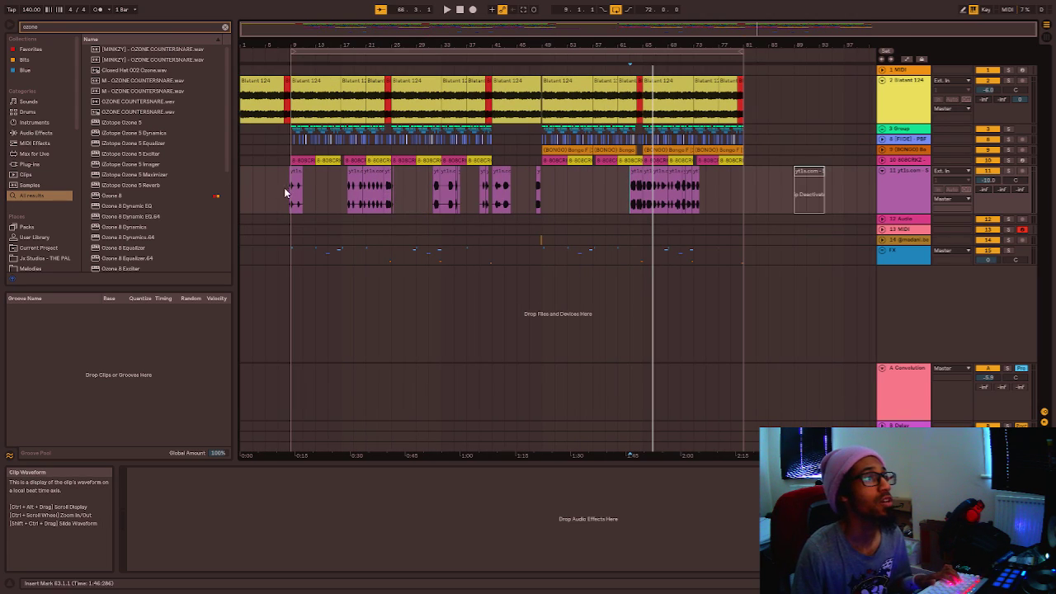
Deactivate the part of the first sound effects clip from 10.1.1 to 11.1.1 in the first drop.
scroll(294, 188, "up", 5)
key("space")
scroll(298, 186, "up", 3)
scroll(317, 182, "down", 1)
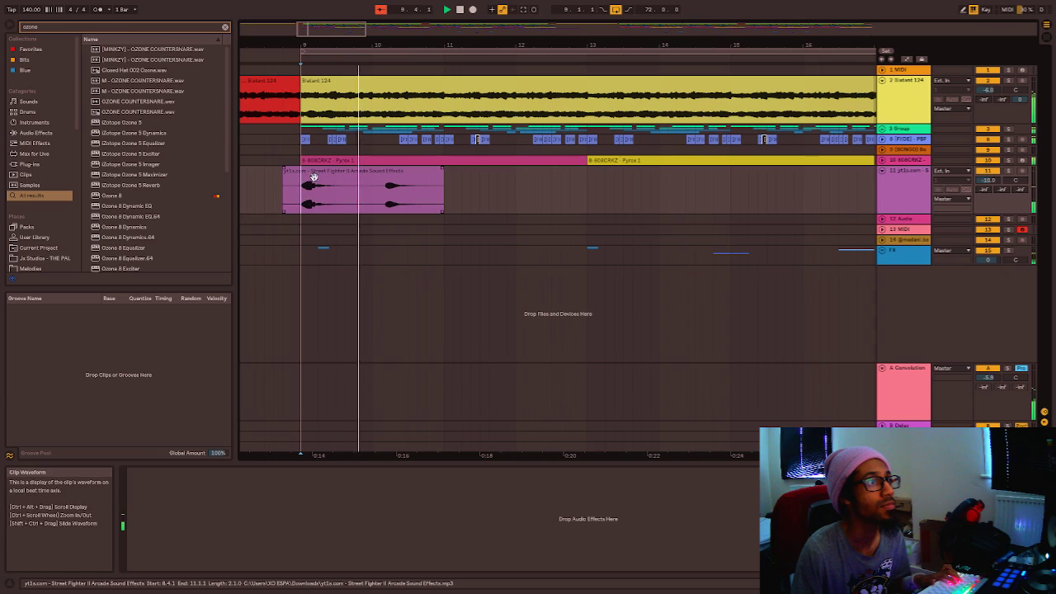
scroll(323, 179, "down", 3)
left_click_drag(346, 194, 390, 200)
key("0")
left_click(432, 191)
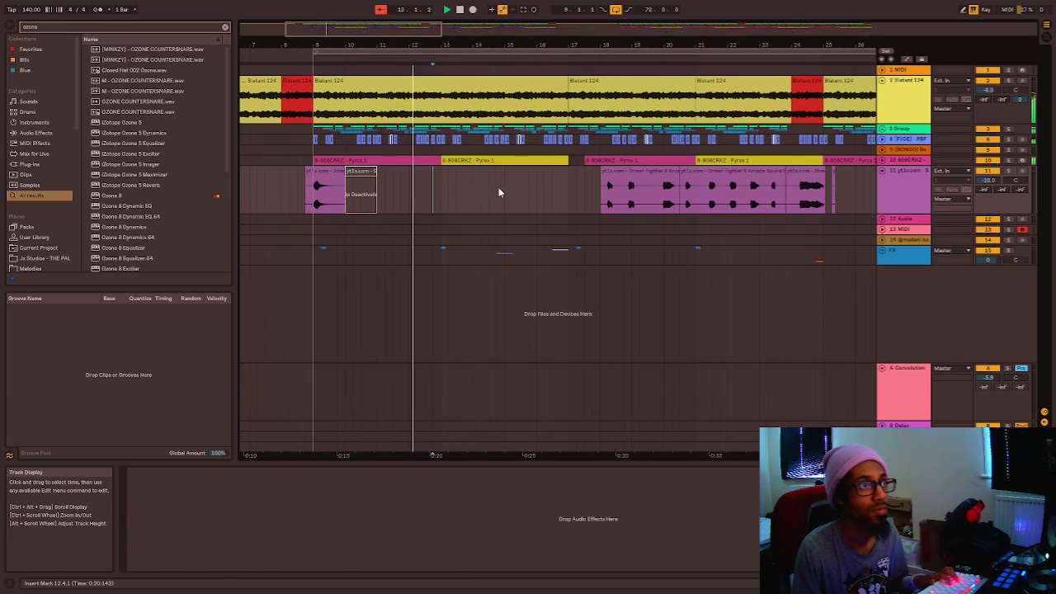
Audition the first drop's sound effects from 18.1.1.
scroll(526, 189, "down", 3)
key("space")
left_click(487, 201)
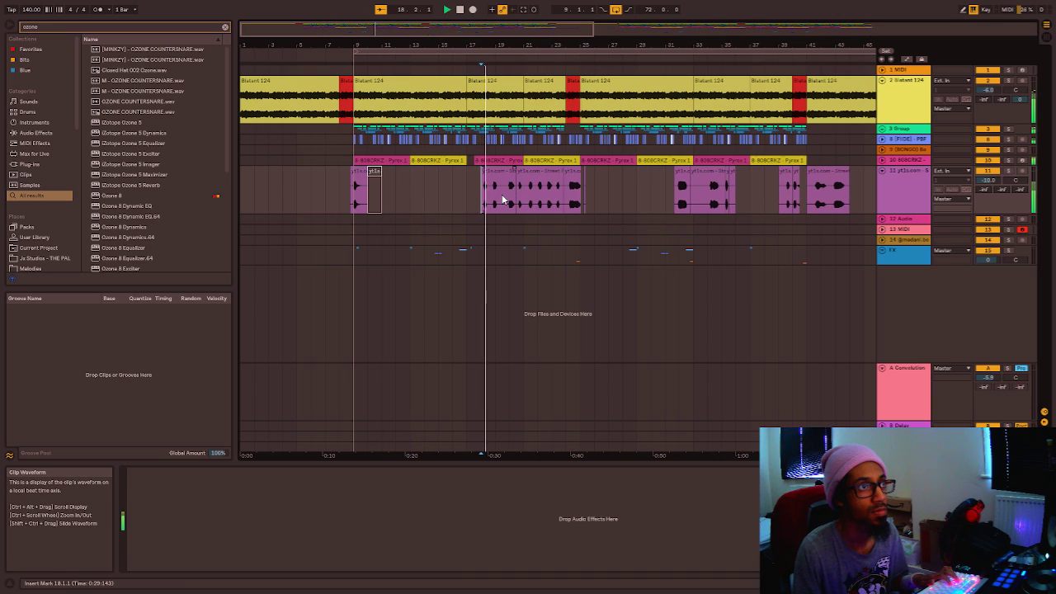
key("space")
scroll(502, 199, "down", 4)
scroll(706, 186, "up", 5)
key("space")
Split the second drop's sound effects at 72.4.3 and 73.2.1, and cut the section from 72.4.3 to 74.1.1.
left_click(723, 201)
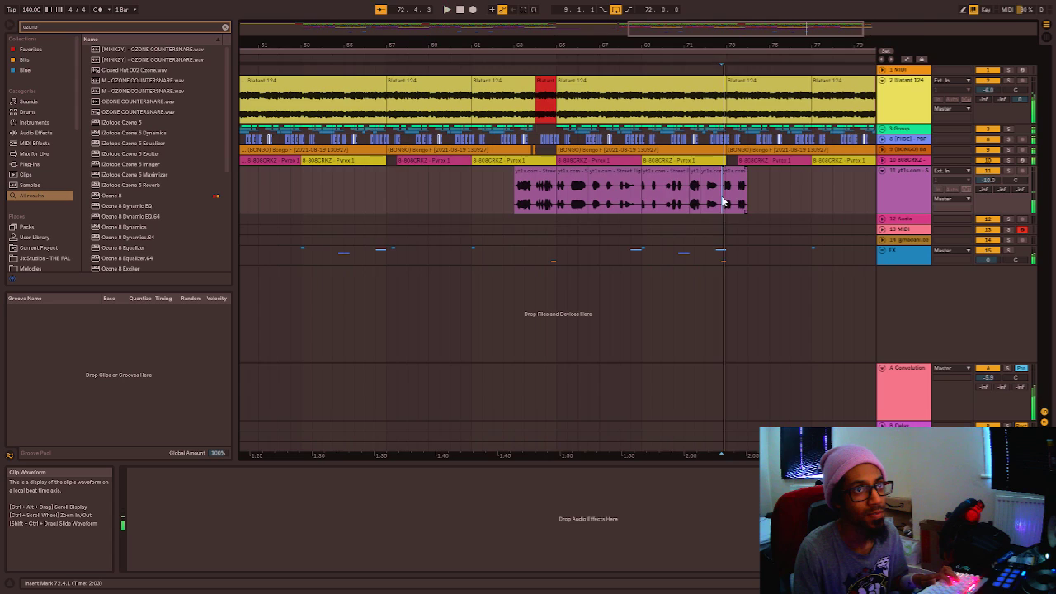
key("space")
key("space")
scroll(546, 198, "up", 3)
left_click(557, 198)
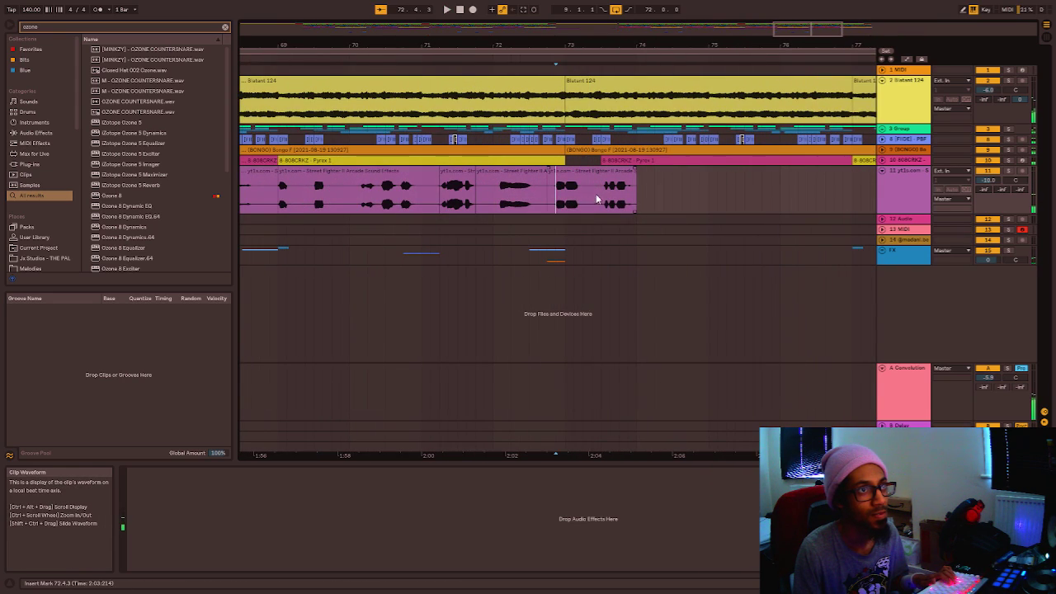
key("space")
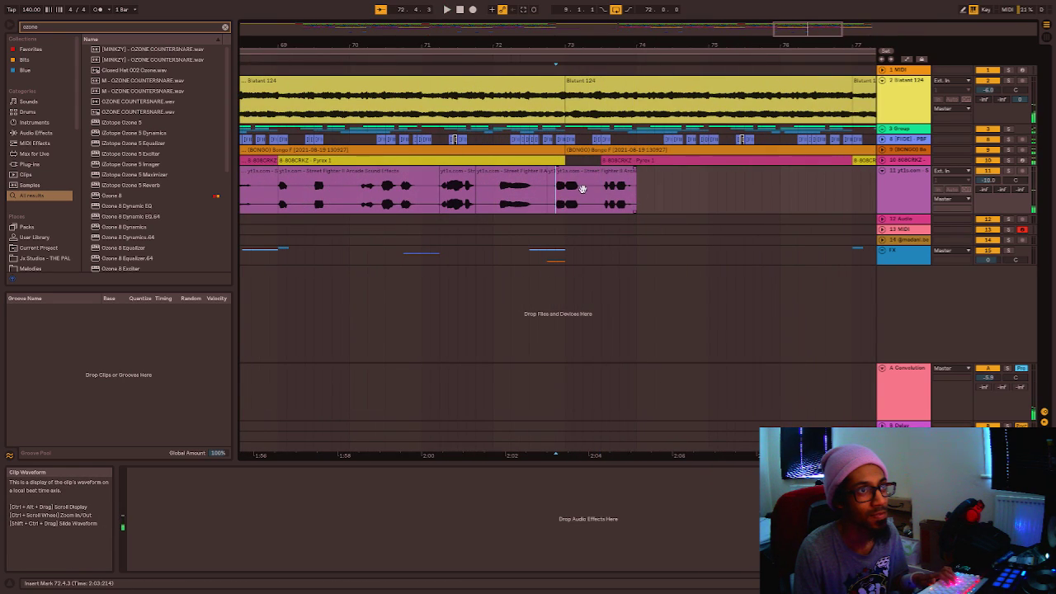
left_click(585, 201)
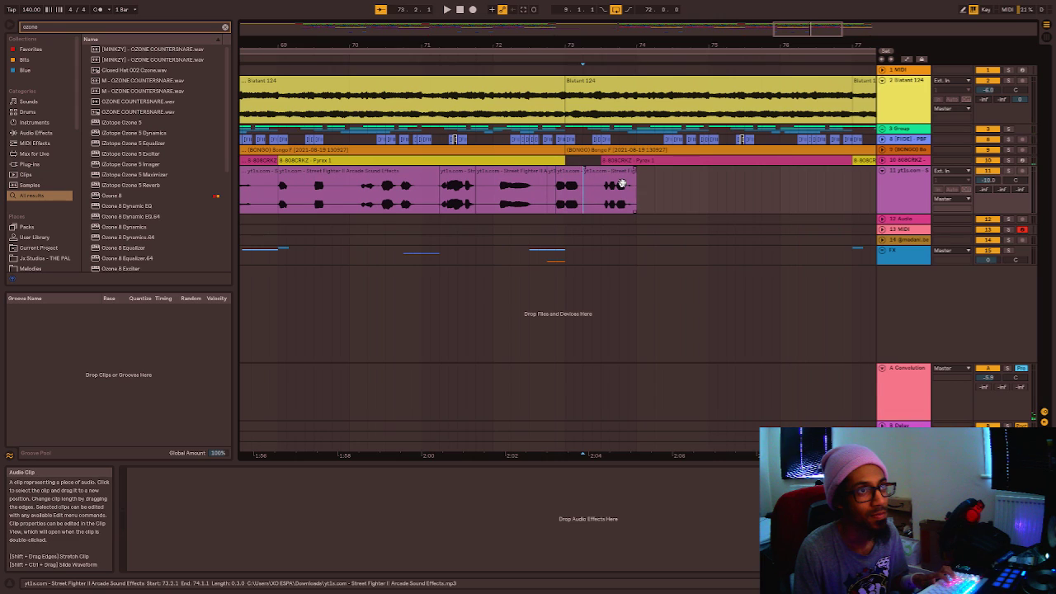
left_click(621, 183)
scroll(587, 207, "down", 6)
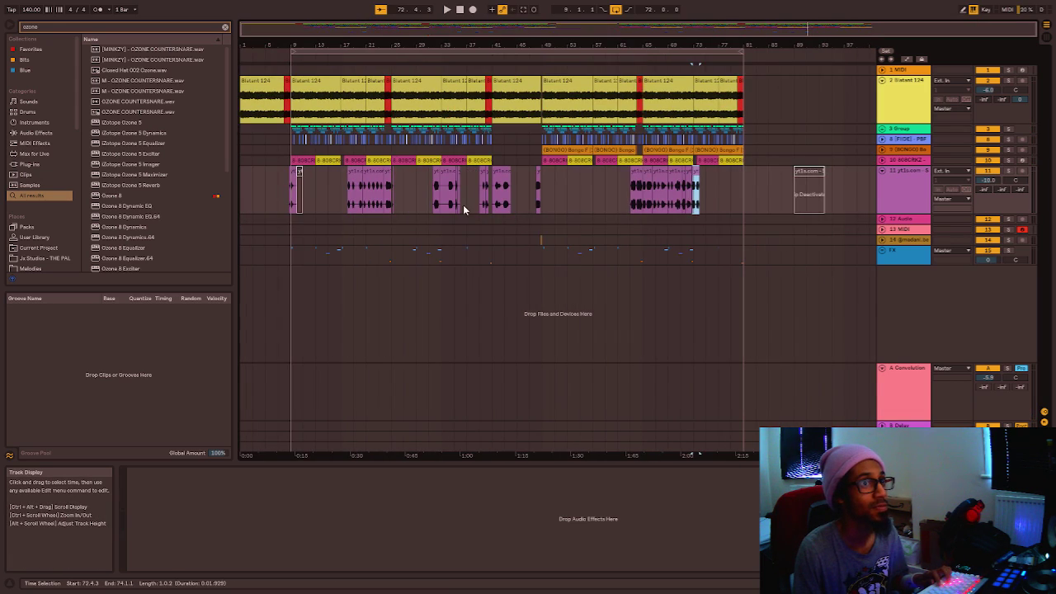
Paste the cut sound effects at 10.3.1 over the deactivated clip in the first drop.
left_click(293, 182)
key("space")
scroll(298, 183, "up", 6)
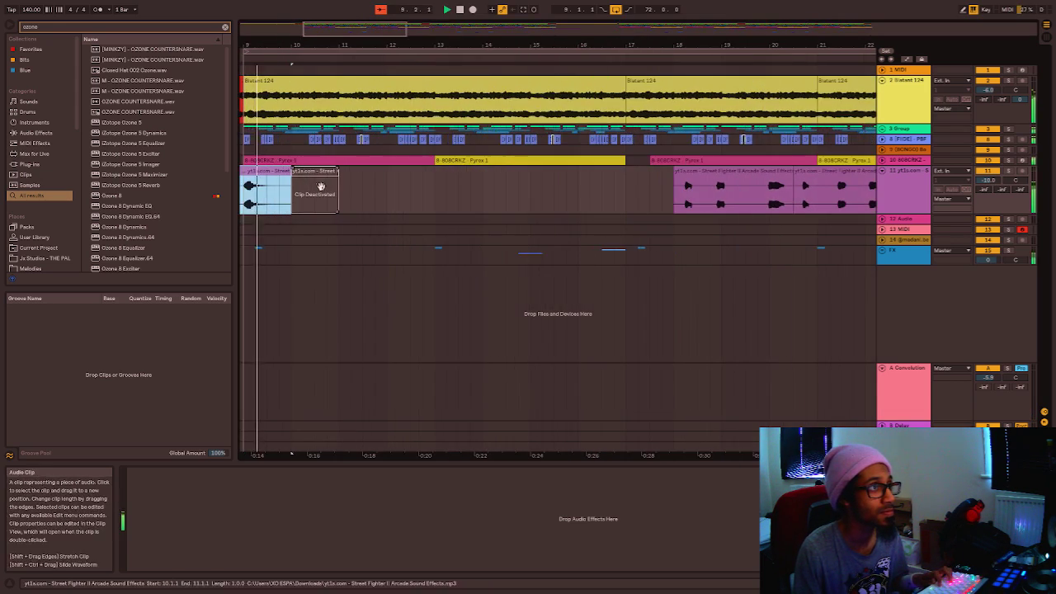
left_click(341, 187)
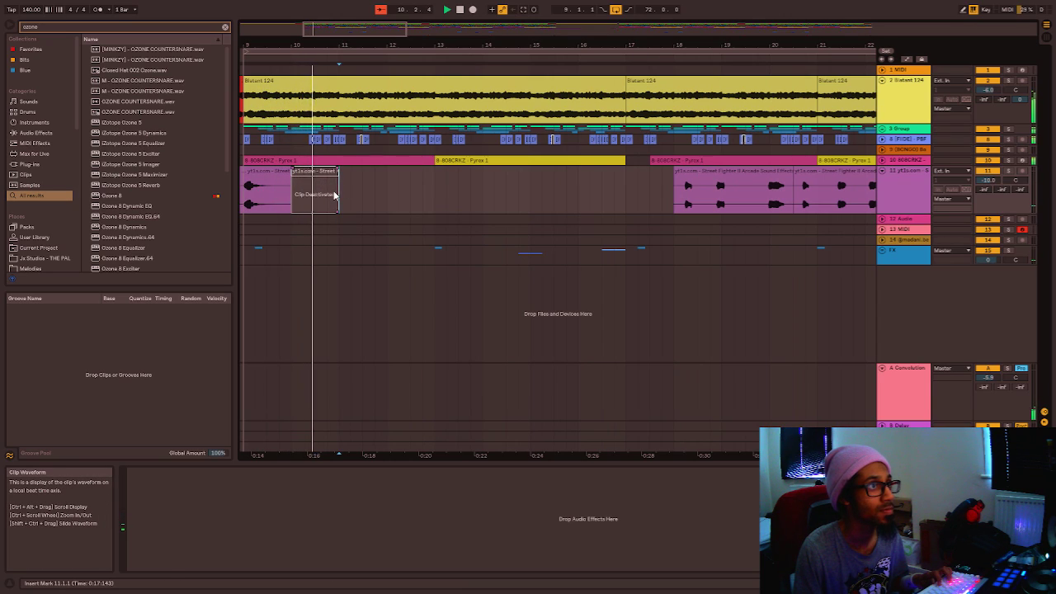
left_click(319, 192)
key("ctrl+v")
left_click(315, 202)
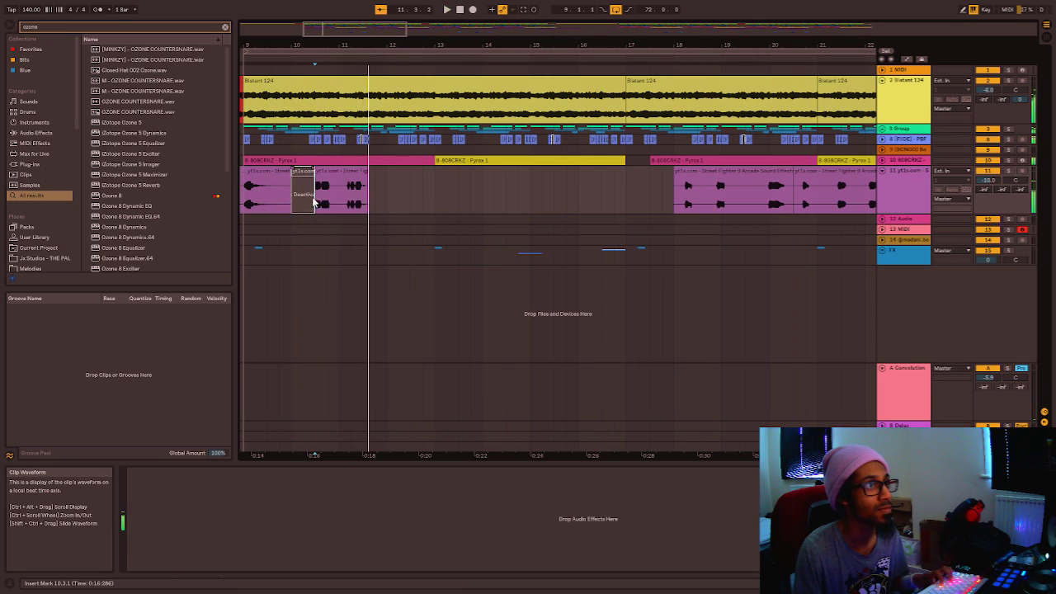
Shift the first pasted sound effect slightly later in bar 10, and move the second one near bar 12 and deactivate it.
key("space")
left_click(347, 177)
left_click_drag(346, 178, 404, 187)
left_click(311, 195)
key("space")
left_click(351, 200)
key("ctrl+e")
key("Delete")
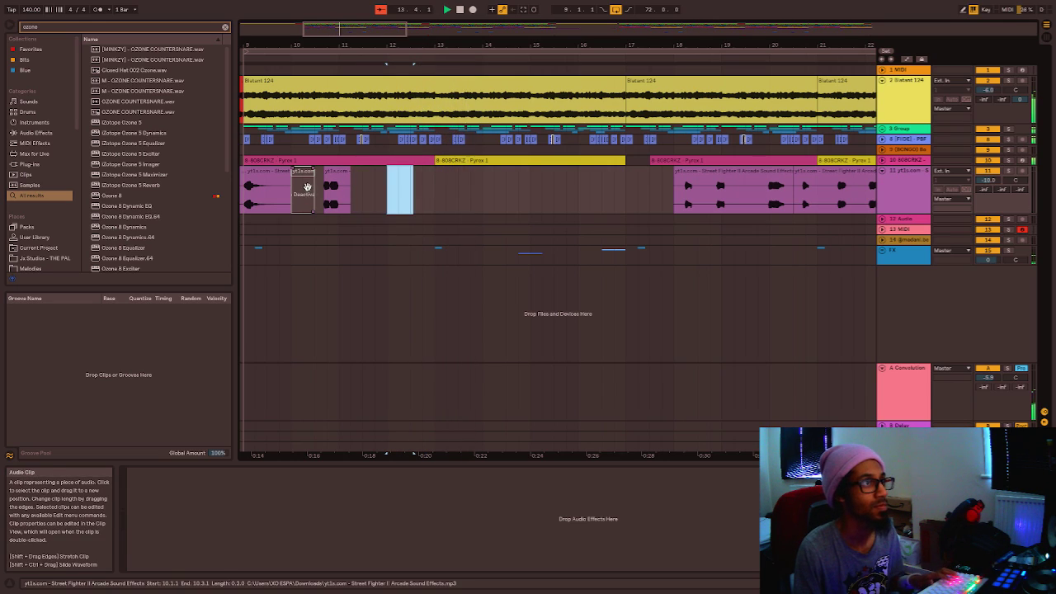
key("ctrl+z")
key("0")
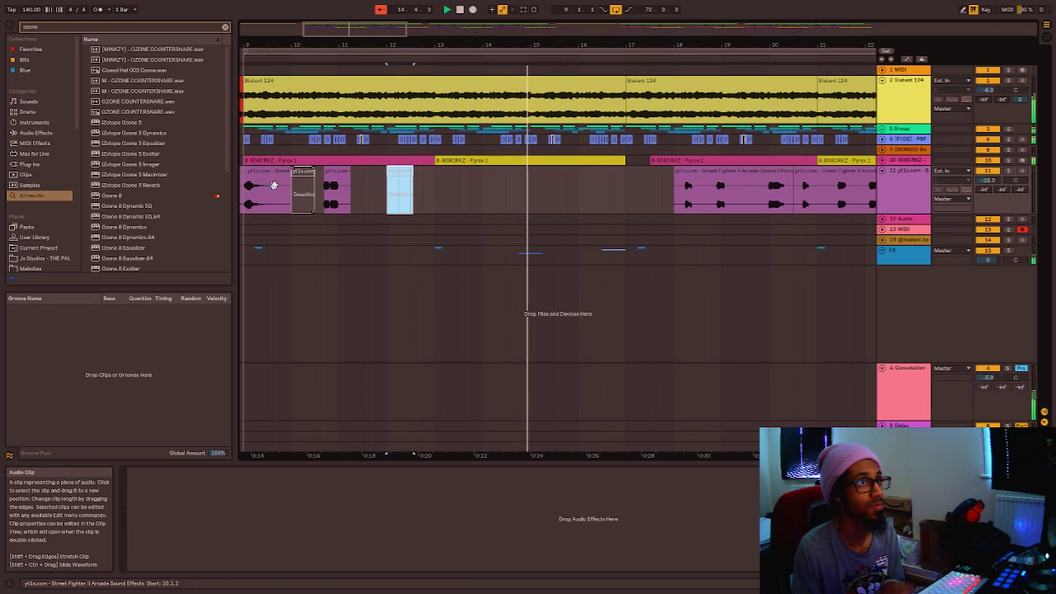
Play the start of the first drop and listen to how the pasted sound effect fits.
key("space")
scroll(266, 184, "left", 3)
left_click(569, 203)
left_click(450, 185)
key("space")
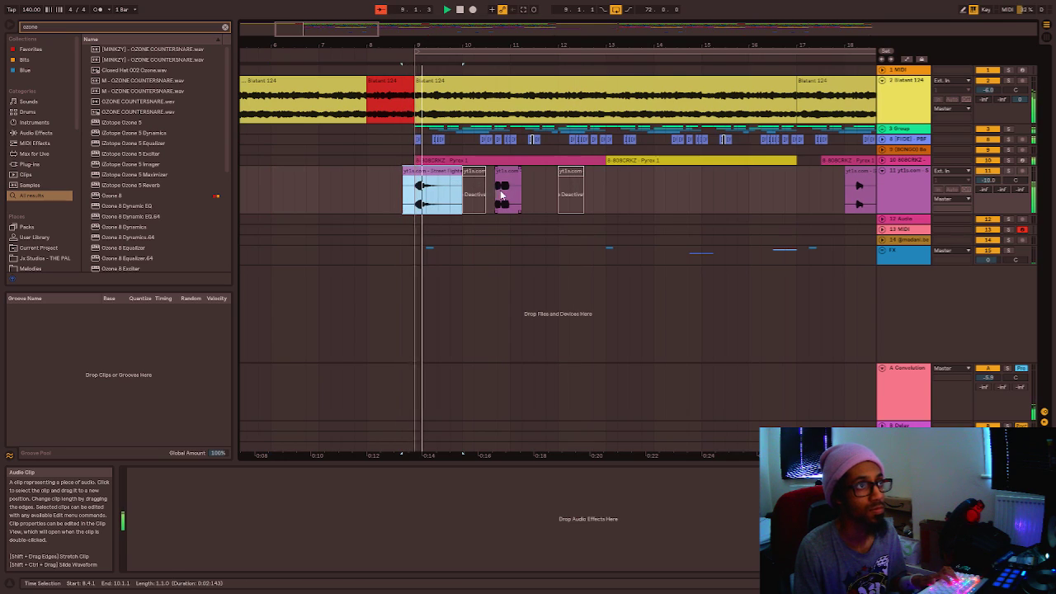
scroll(548, 186, "up", 2)
scroll(467, 177, "down", 2)
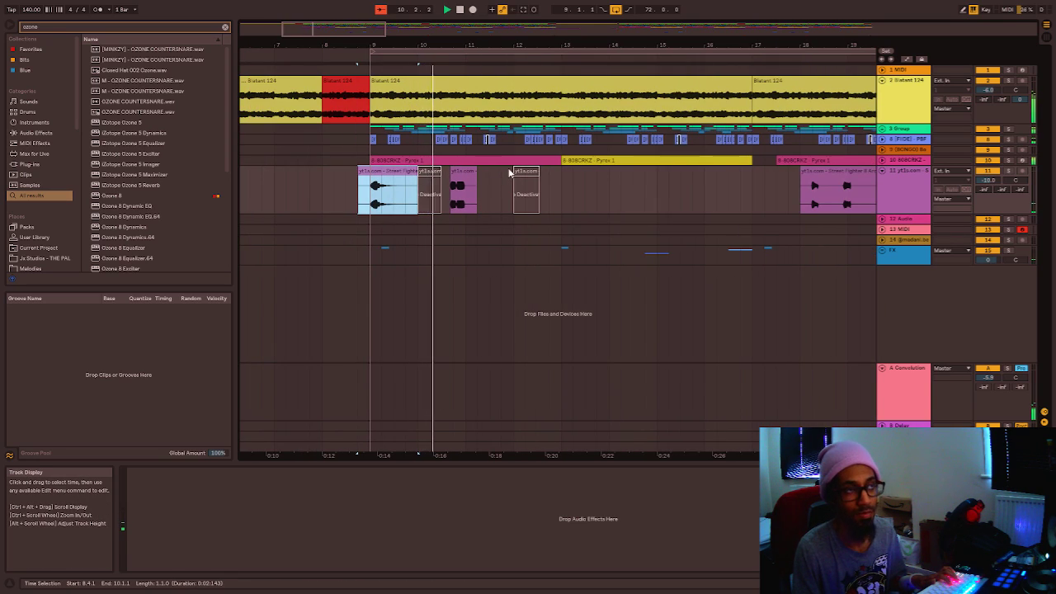
Move the remaining active pasted sound effect so that it starts at 10.4.1.
scroll(438, 196, "up", 3)
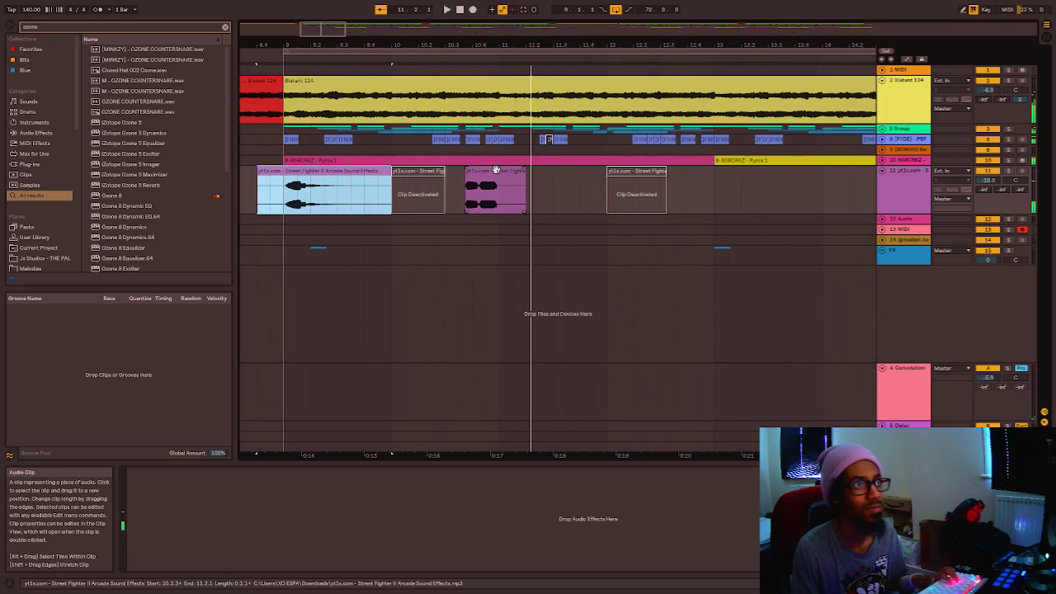
left_click(498, 175)
key("space")
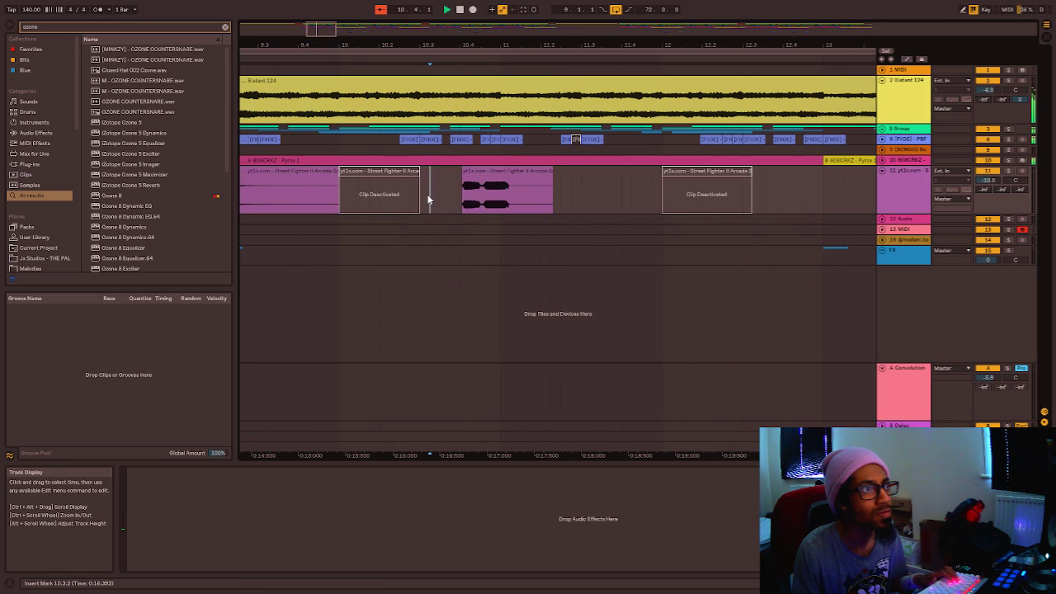
left_click(505, 175)
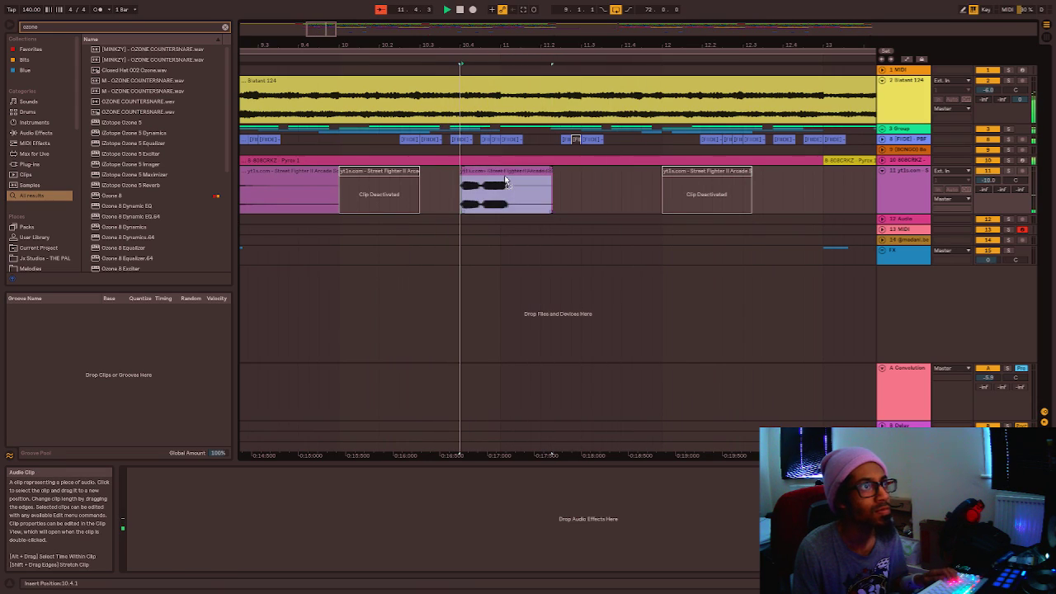
scroll(502, 177, "down", 4)
key("space")
scroll(590, 181, "down", 5)
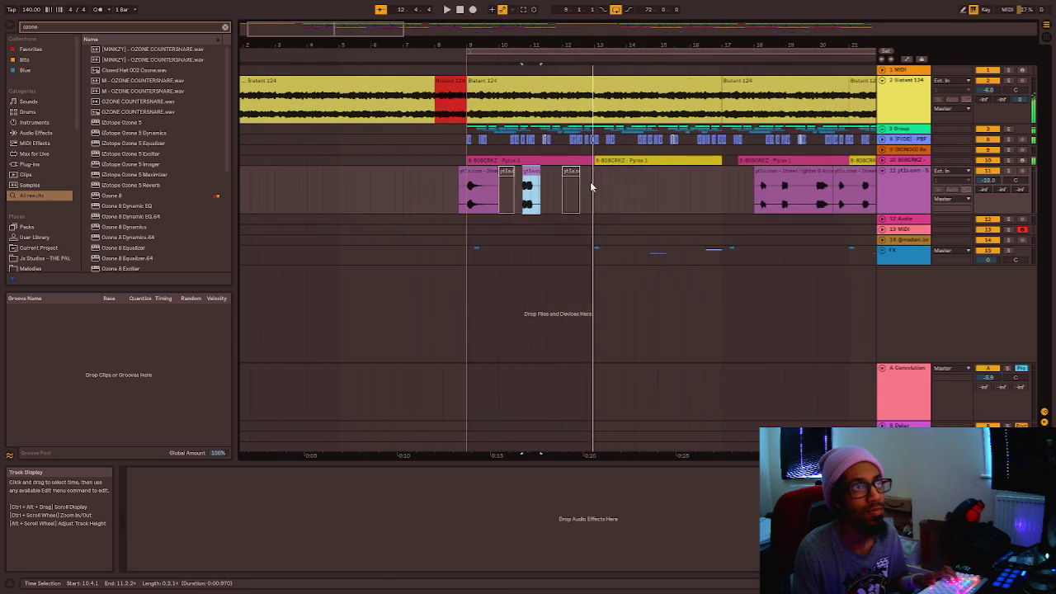
Audition sound effects in both drops, playing from 22.3.1, 66.3.1 and 66.4.1, to find a usable sound.
left_click(555, 189)
scroll(554, 189, "up", 3)
key("space")
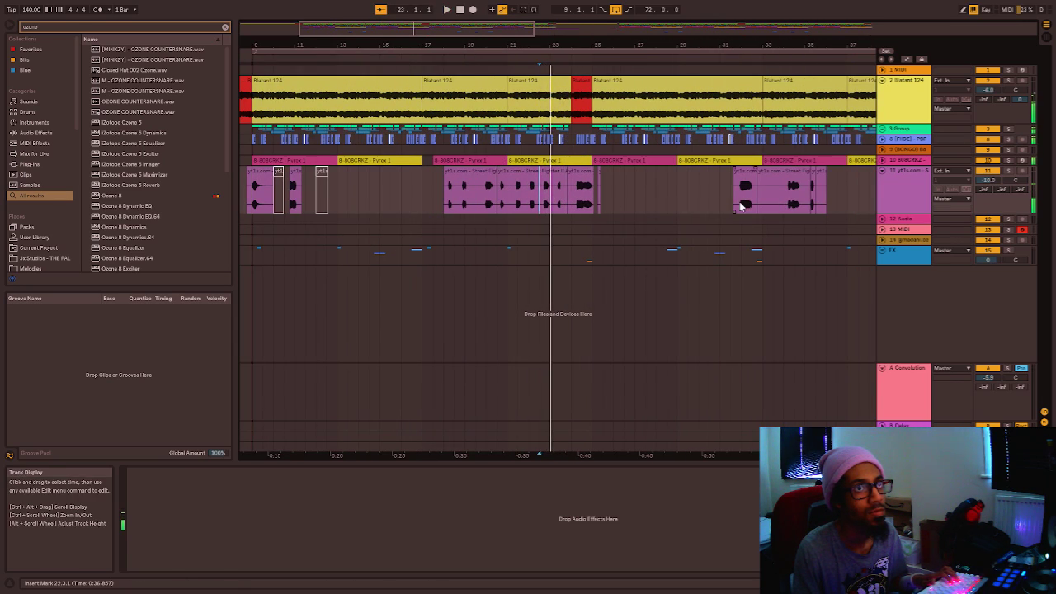
key("space")
scroll(804, 195, "down", 5)
left_click(658, 194)
scroll(658, 195, "up", 5)
key("space")
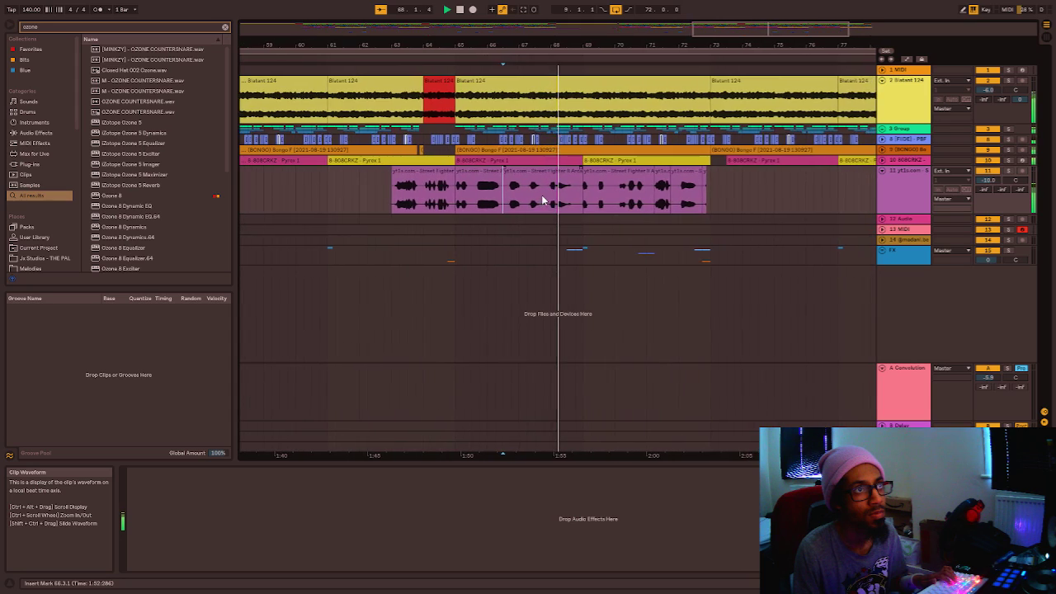
left_click(489, 195)
key("space")
key("space")
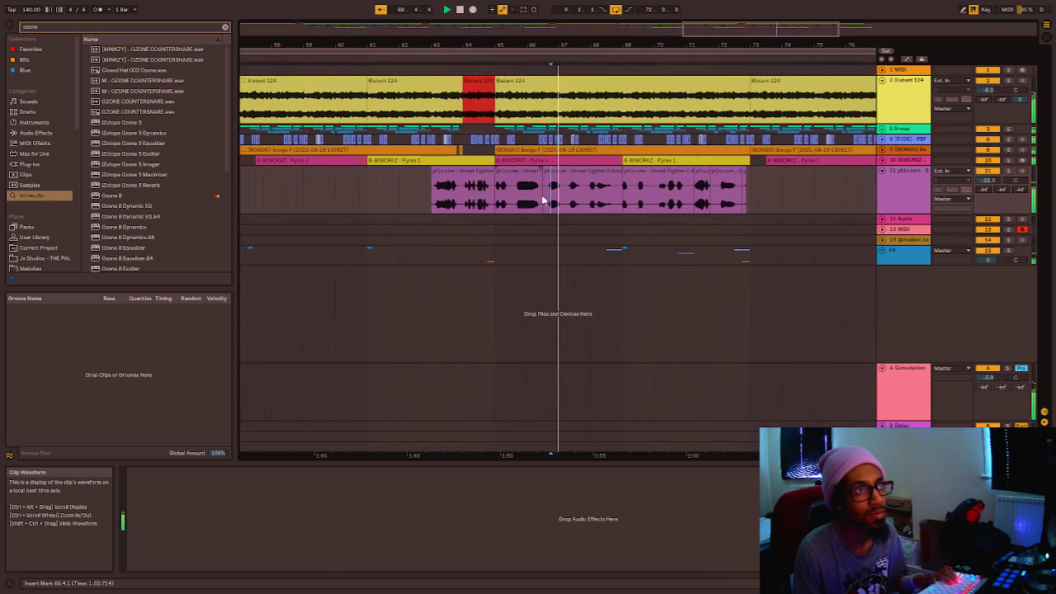
Examine the sound effects between 66.3.4 and 67.3.3, and listen on from 67.4.4.
scroll(539, 195, "up", 5)
key("space")
key("space")
key("space")
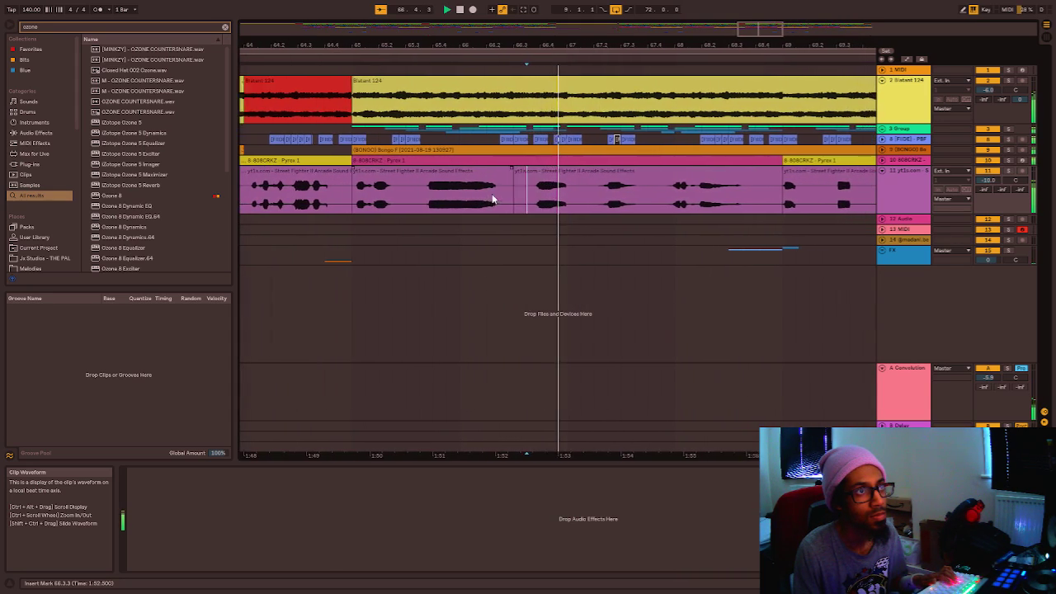
left_click_drag(504, 200, 541, 195)
key("space")
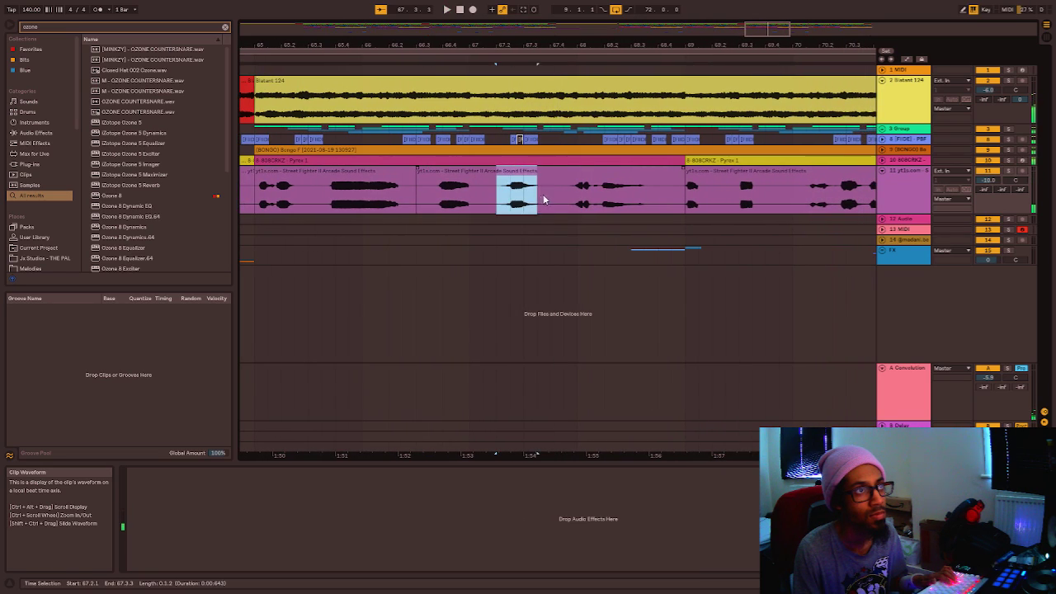
left_click(439, 173)
left_click(439, 190, "shift")
left_click_drag(439, 198, 543, 203)
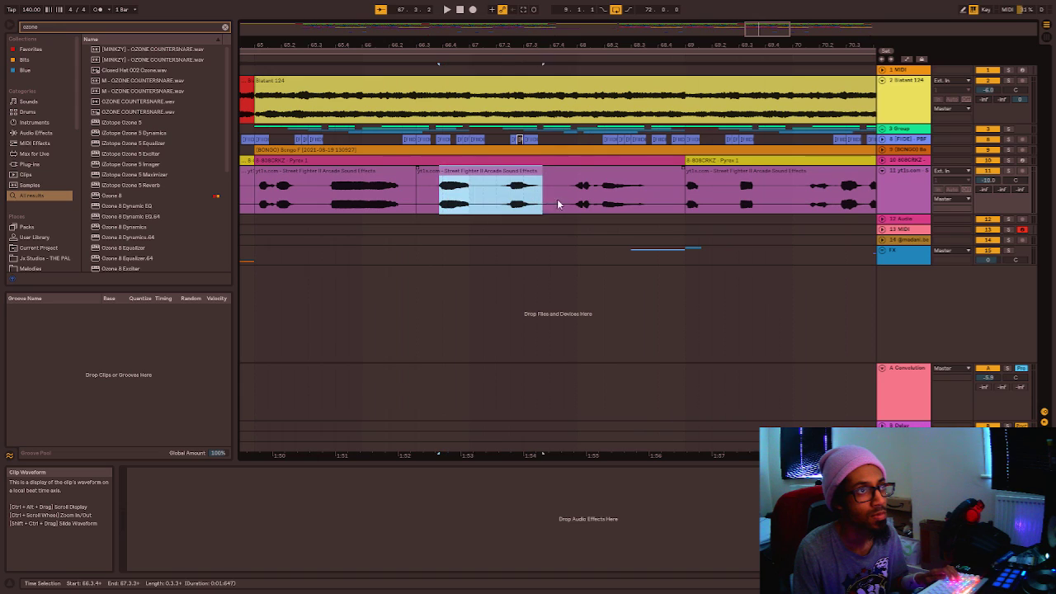
key("space")
left_click(652, 194)
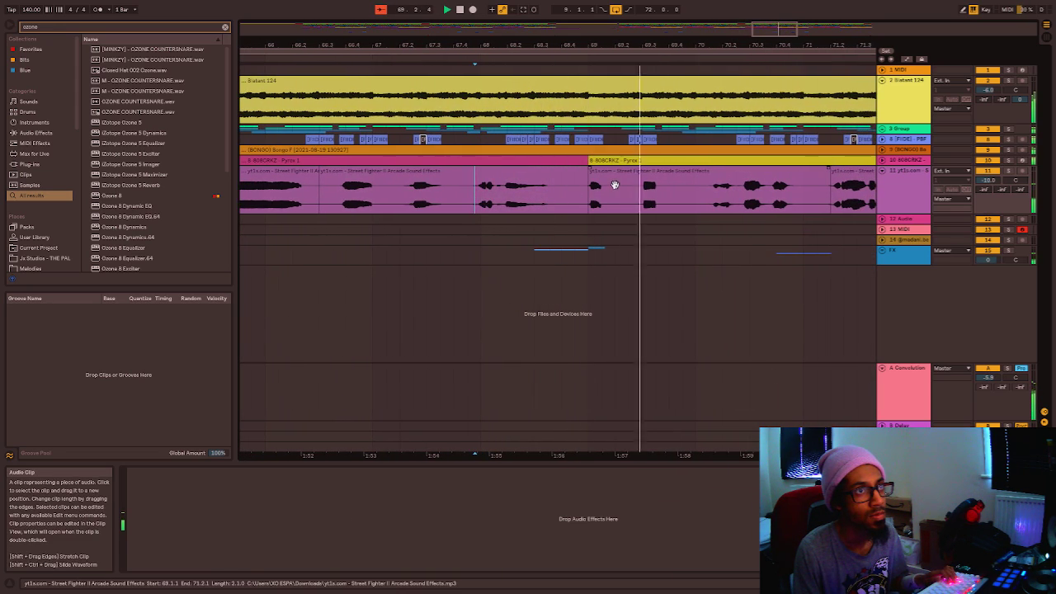
Extend the last sound effects clip of the second drop so that it ends at 73.3.3.
scroll(692, 208, "down", 8)
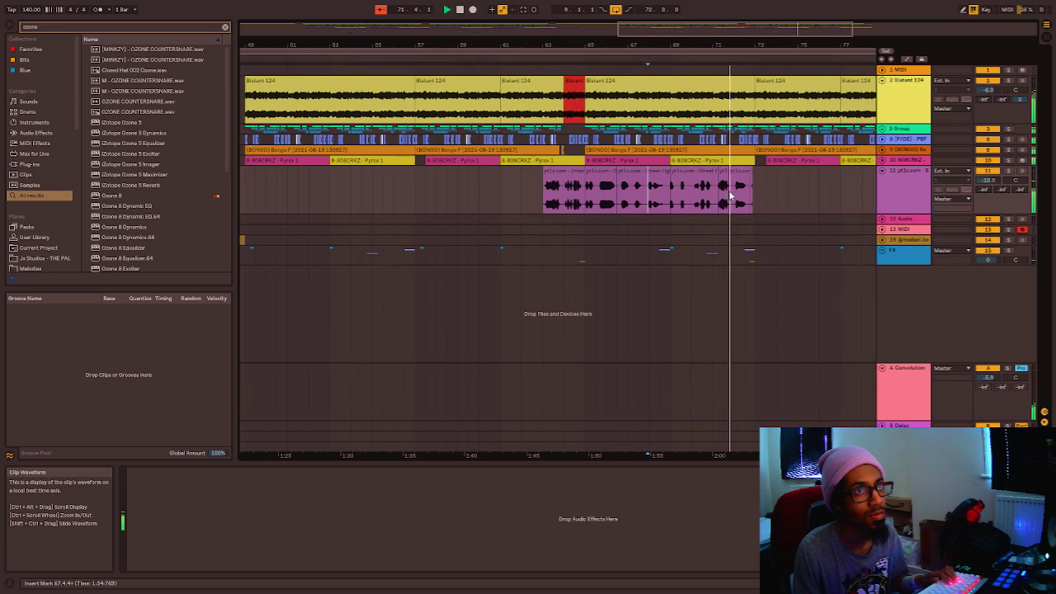
scroll(752, 184, "up", 4)
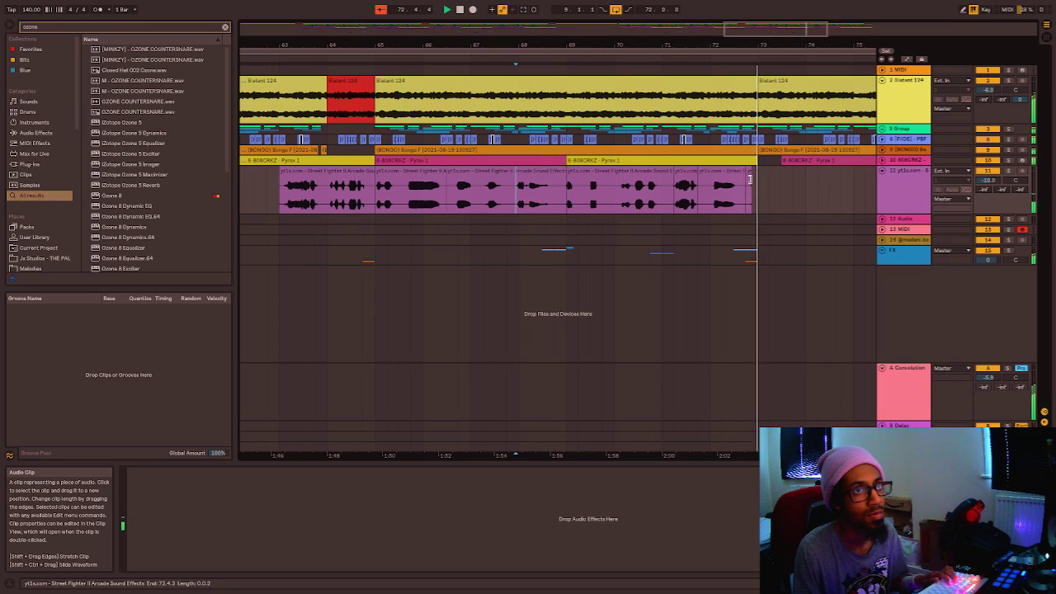
left_click_drag(752, 184, 788, 186)
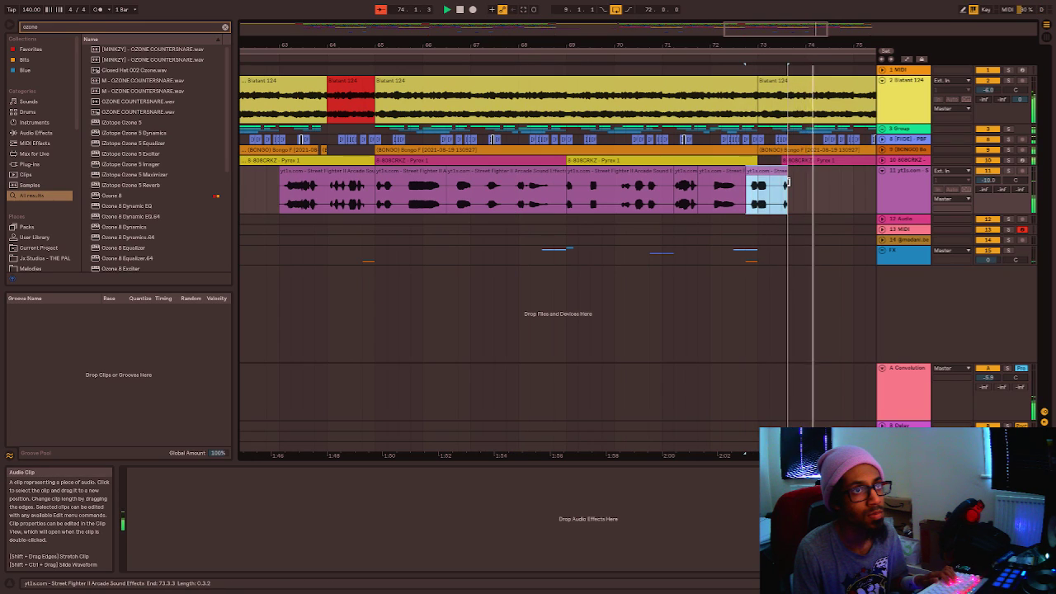
Audition the second drop's sound effects from 64.3.1 and from 64.1.1.
scroll(570, 194, "down", 4)
left_click(461, 195)
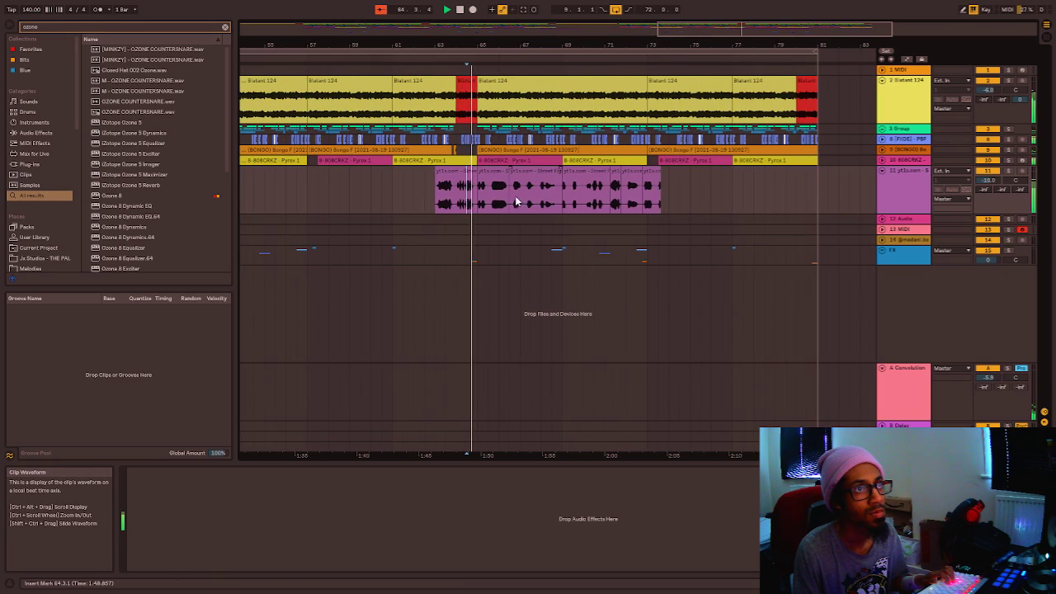
left_click(453, 194)
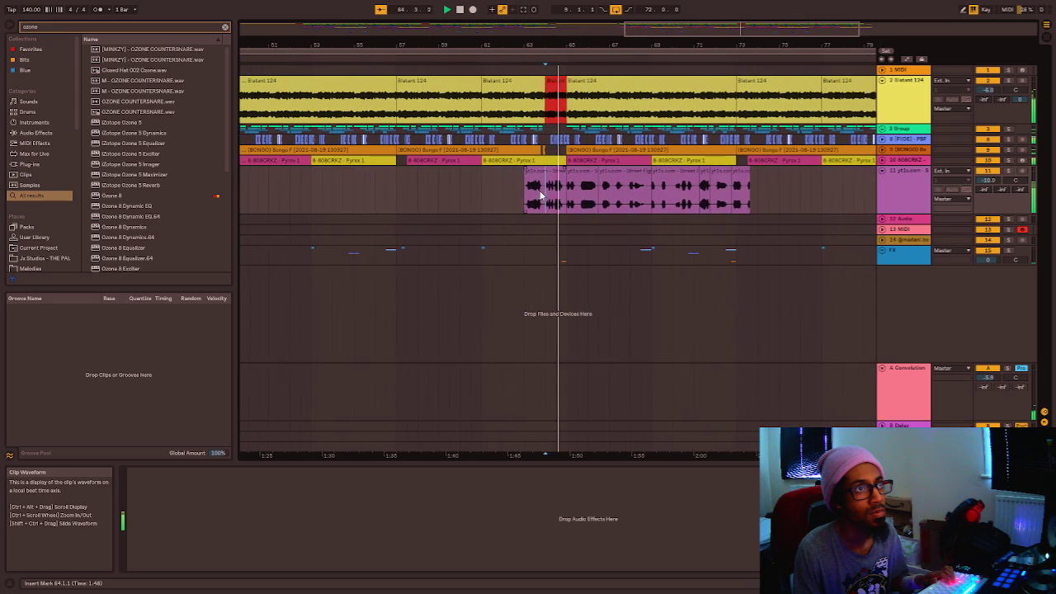
Split the sound effects clip at 64.1.1 and delete its 63.1.1 to 64.1.1 part.
scroll(540, 195, "up", 2)
scroll(540, 194, "up", 2)
left_click(487, 185)
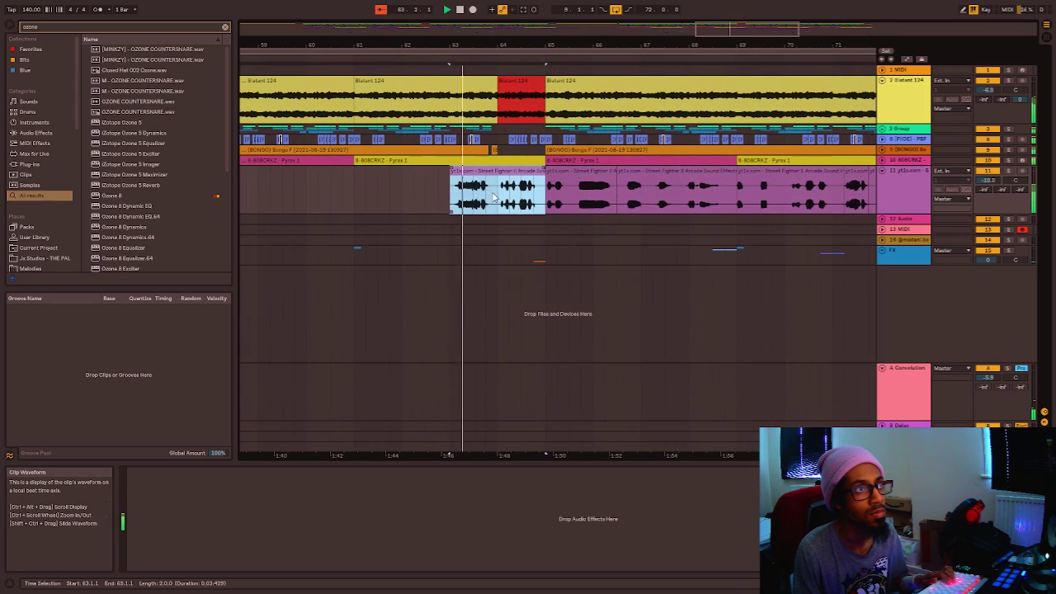
left_click(495, 185)
key("ctrl+e")
left_click(486, 177)
scroll(472, 191, "down", 5)
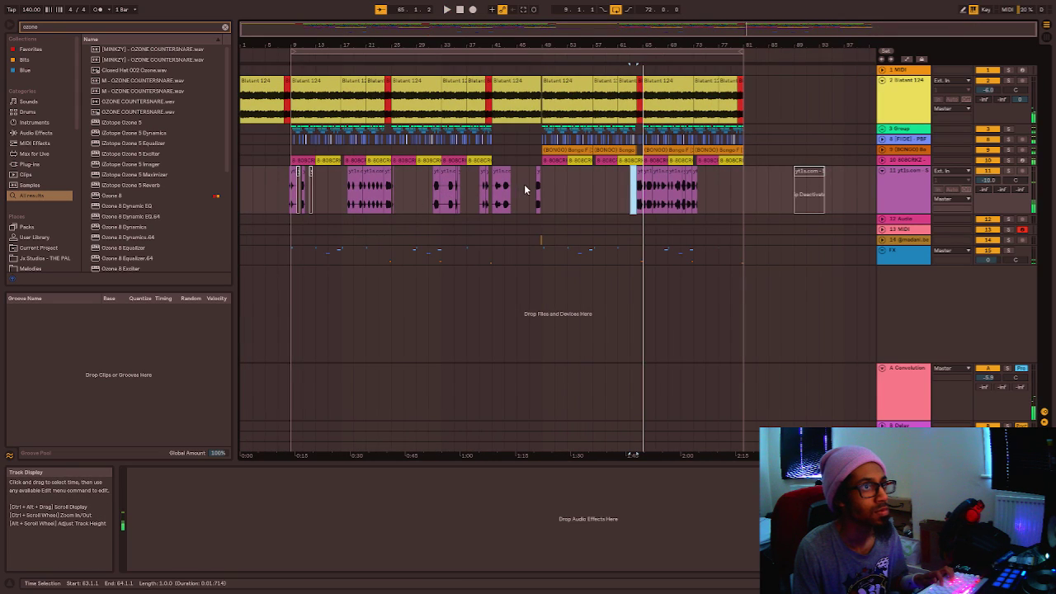
scroll(621, 189, "up", 5)
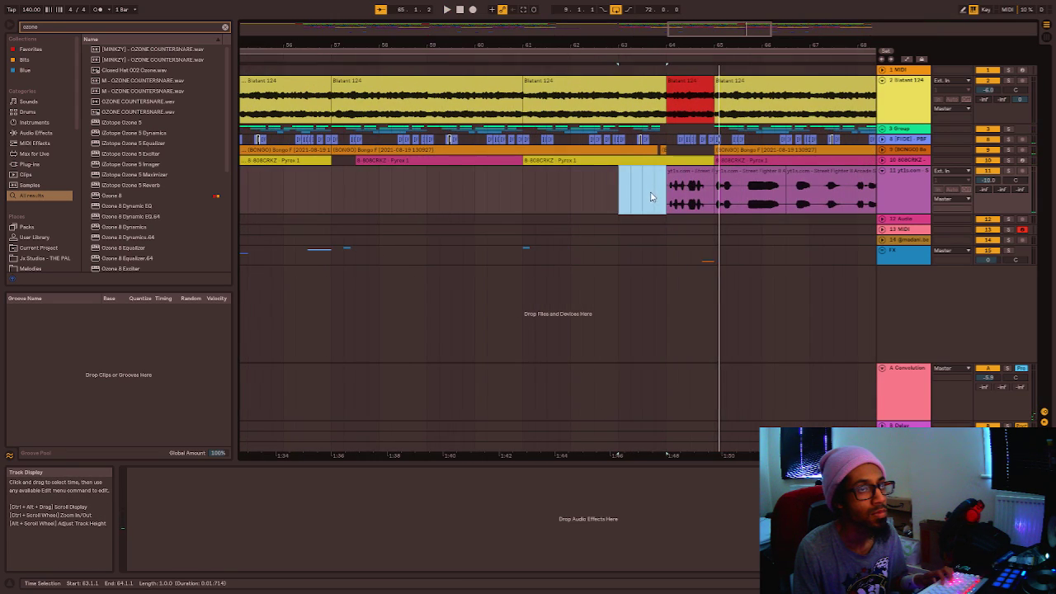
Audition the soloed sound effects track and delete the clip between 65.1.1 and 66.3.1.
scroll(528, 207, "down", 1)
scroll(636, 171, "up", 3)
left_click(618, 173)
key("space")
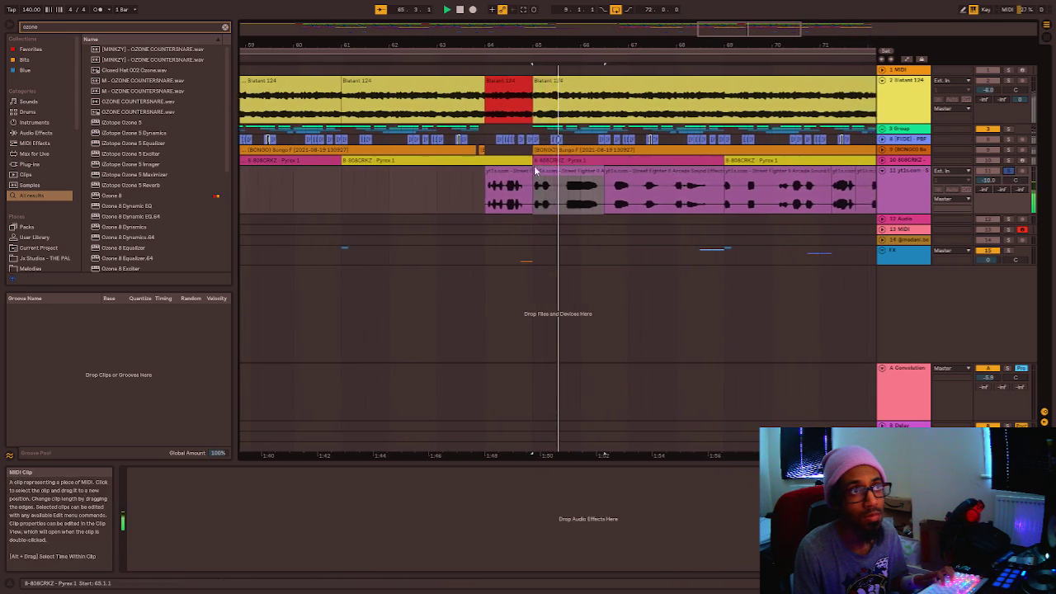
left_click(532, 173)
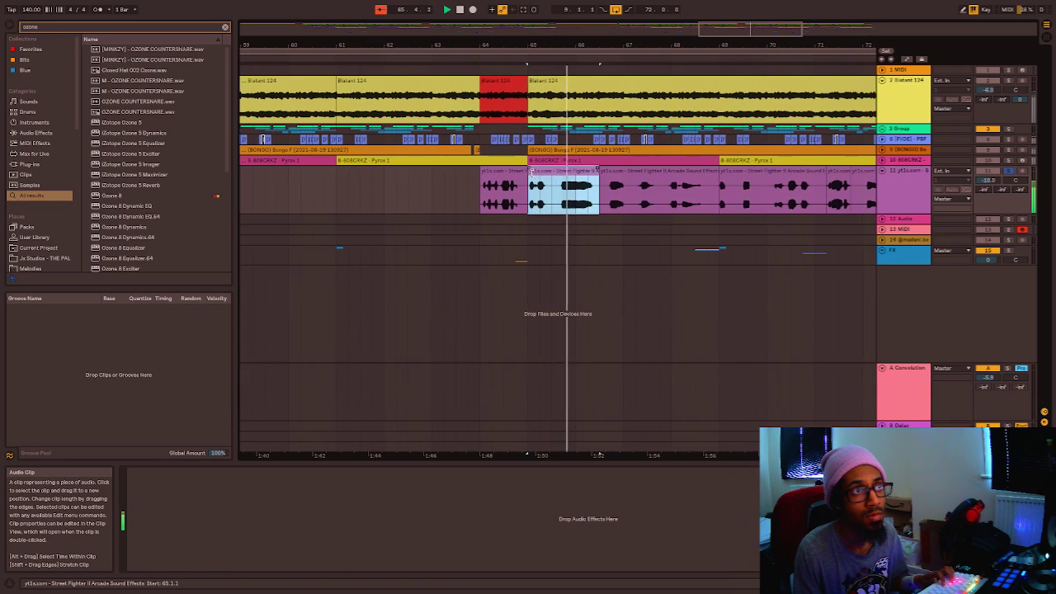
left_click_drag(547, 171, 588, 173)
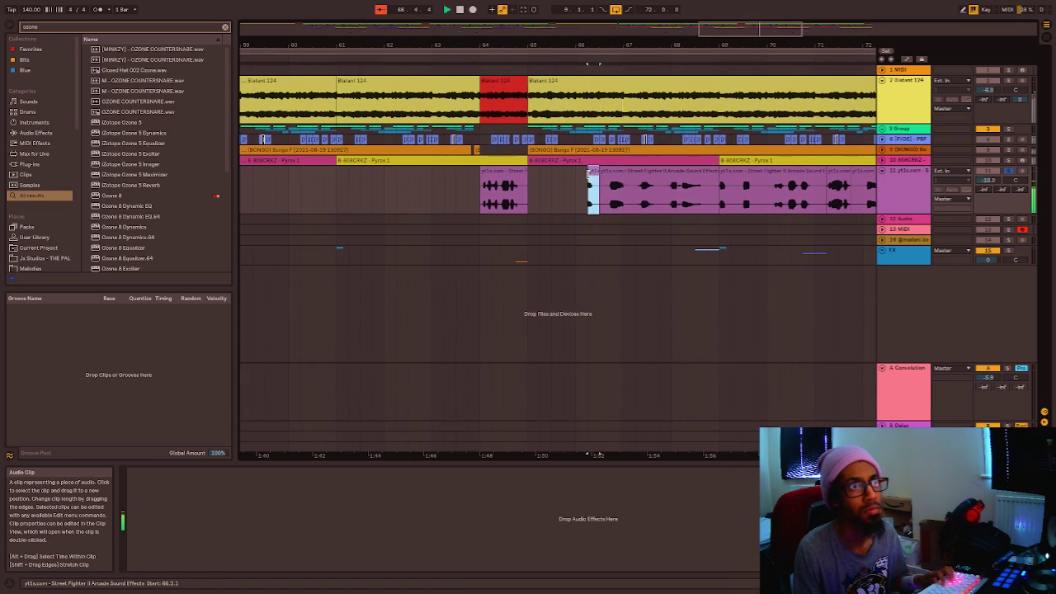
key("Delete")
Trim the start of the sound effects clip at 69.1.1 to 70.1.1.
left_click(646, 172)
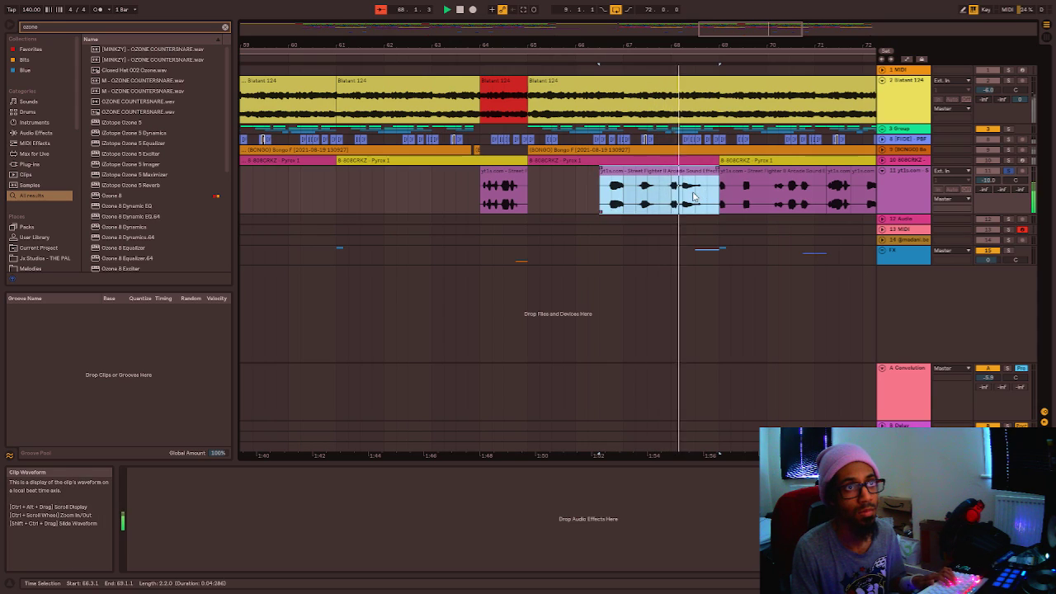
scroll(693, 196, "down", 3)
scroll(693, 197, "down", 5)
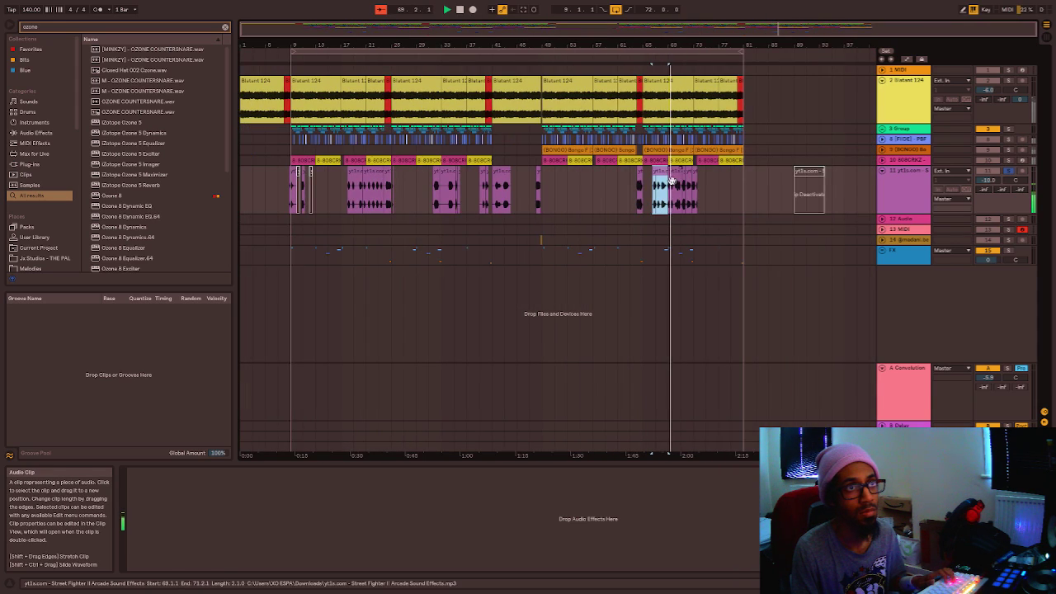
scroll(672, 190, "up", 8)
left_click(697, 178)
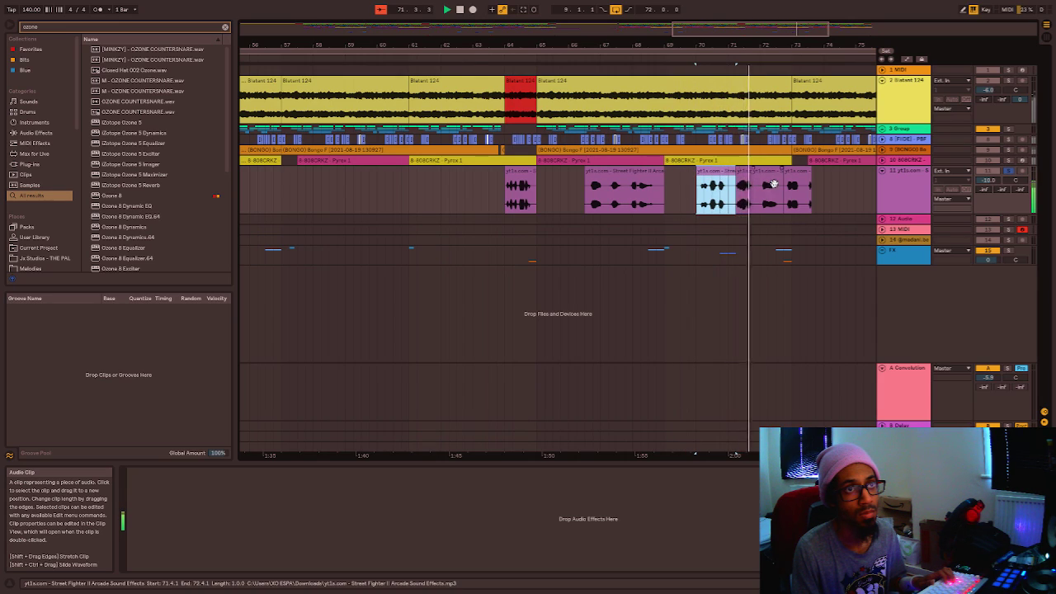
Audition the sounds leading up to 72.4.1 and shorten the clip at 71.4.1 so that it ends at 72.1.1.
key("space")
left_click(764, 198)
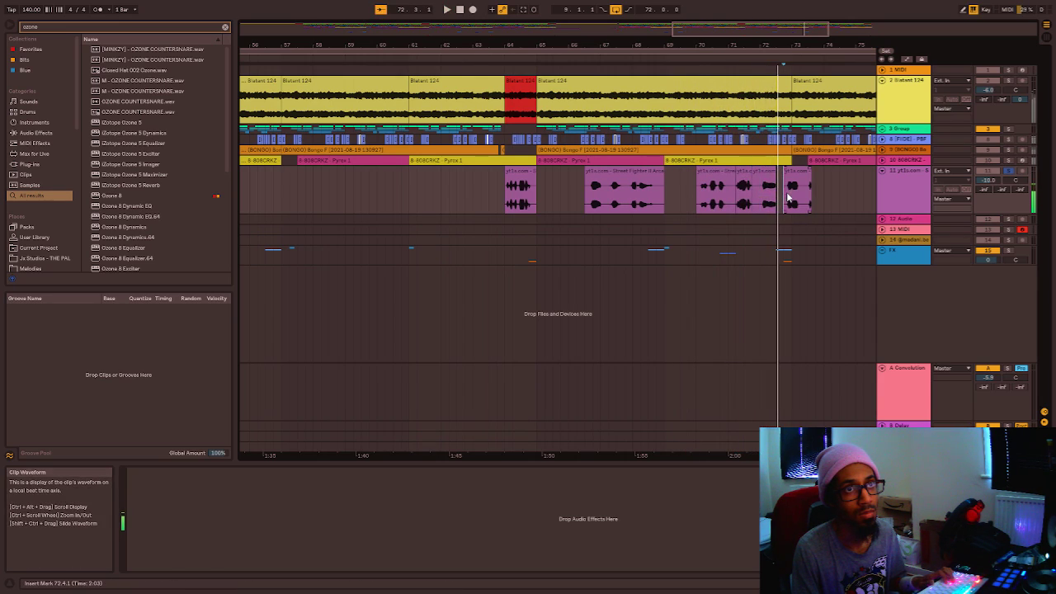
key("space")
left_click(786, 197)
key("space")
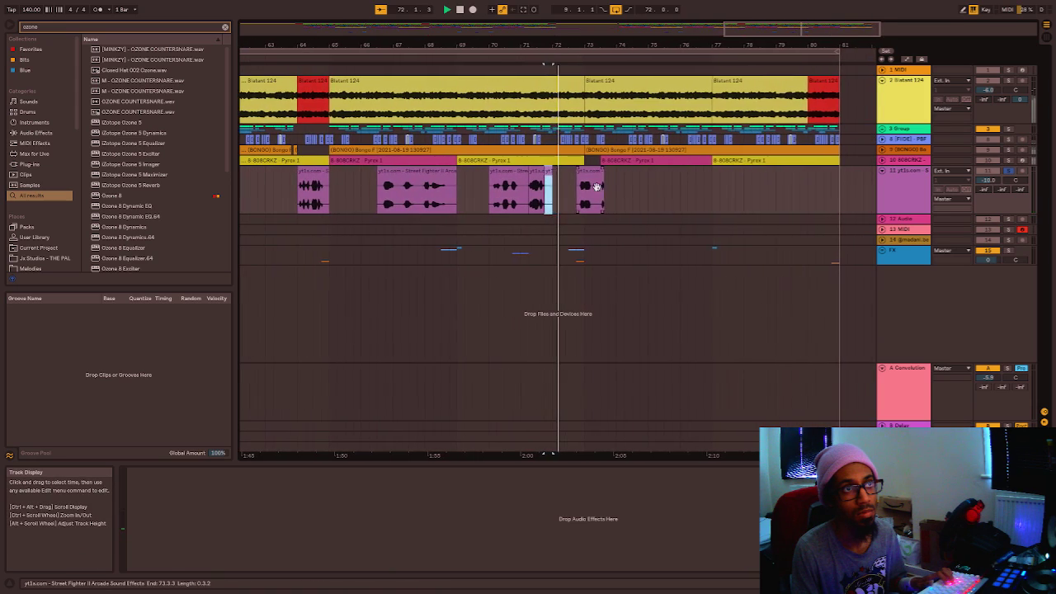
Extend the last sound effects clip to 76.4.3, removing the parts before 73.3.1 and between 75.4.1 and 76.2.1.
left_click(588, 190)
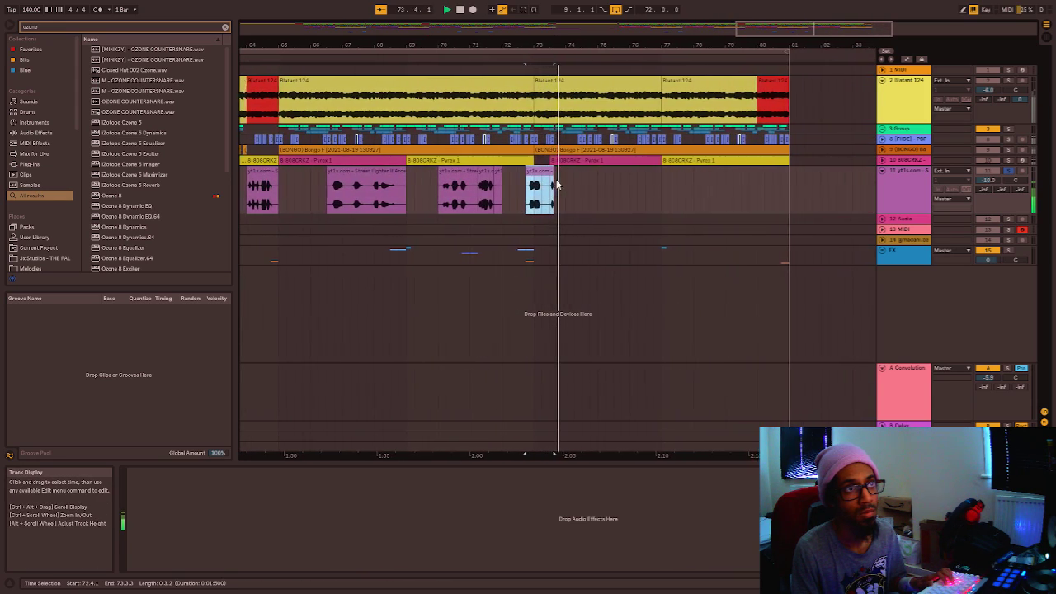
left_click_drag(555, 176, 652, 175)
left_click(616, 205)
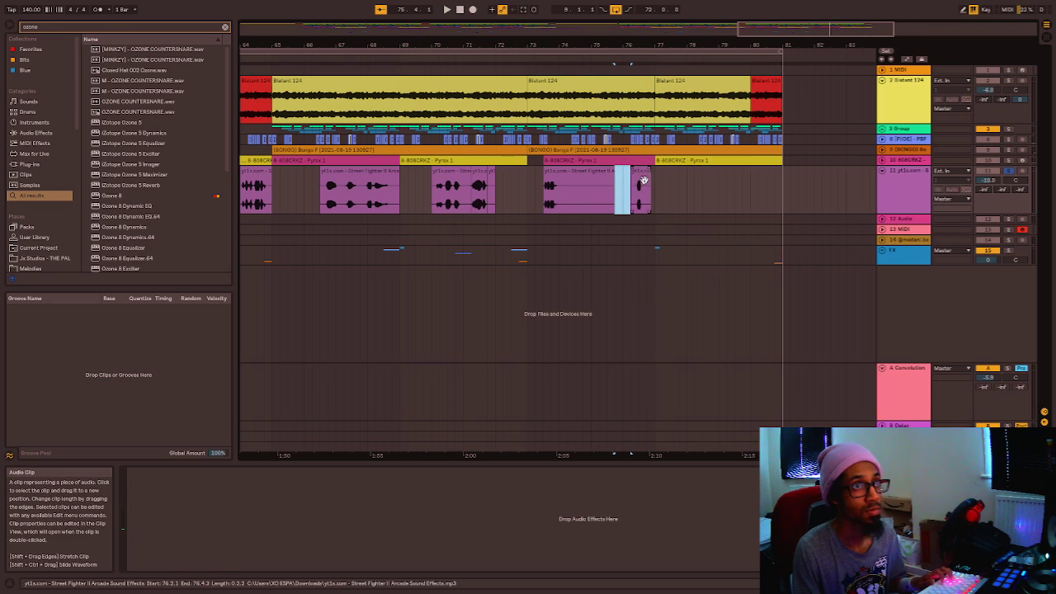
left_click(548, 181)
Split the sound effects clip at 67.1.1 and paste its 66.3.1 piece at 66.1.1.
scroll(547, 182, "down", 3)
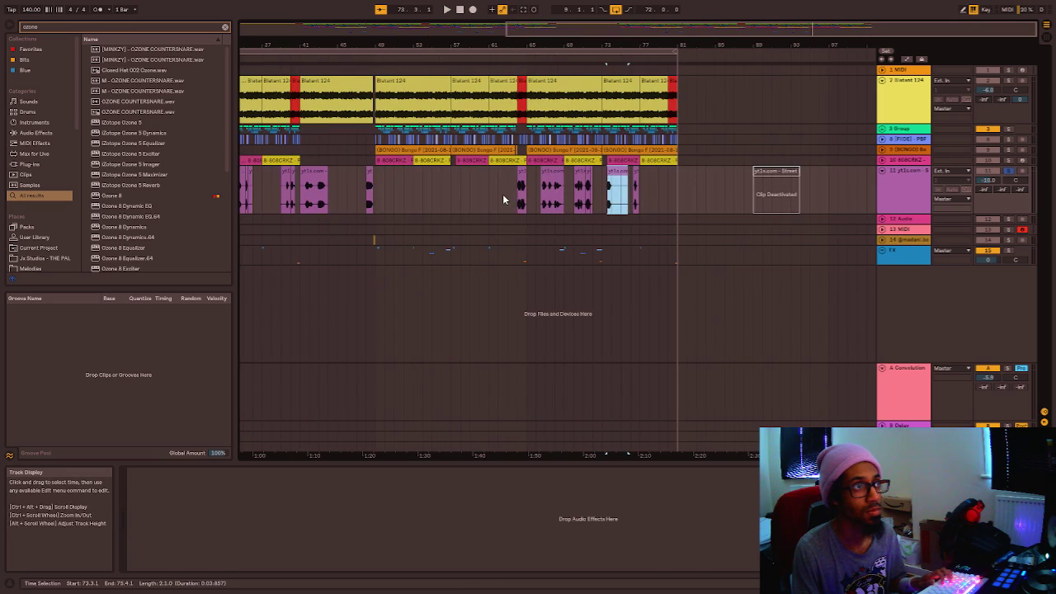
scroll(503, 194, "up", 2)
scroll(586, 191, "up", 3)
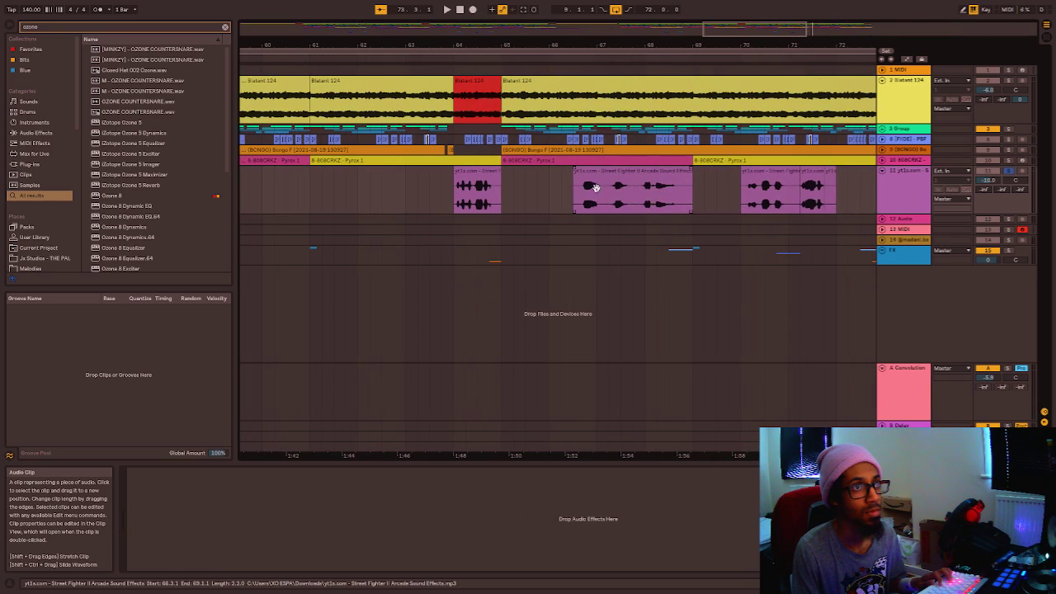
left_click(600, 188)
left_click_drag(577, 197, 579, 195)
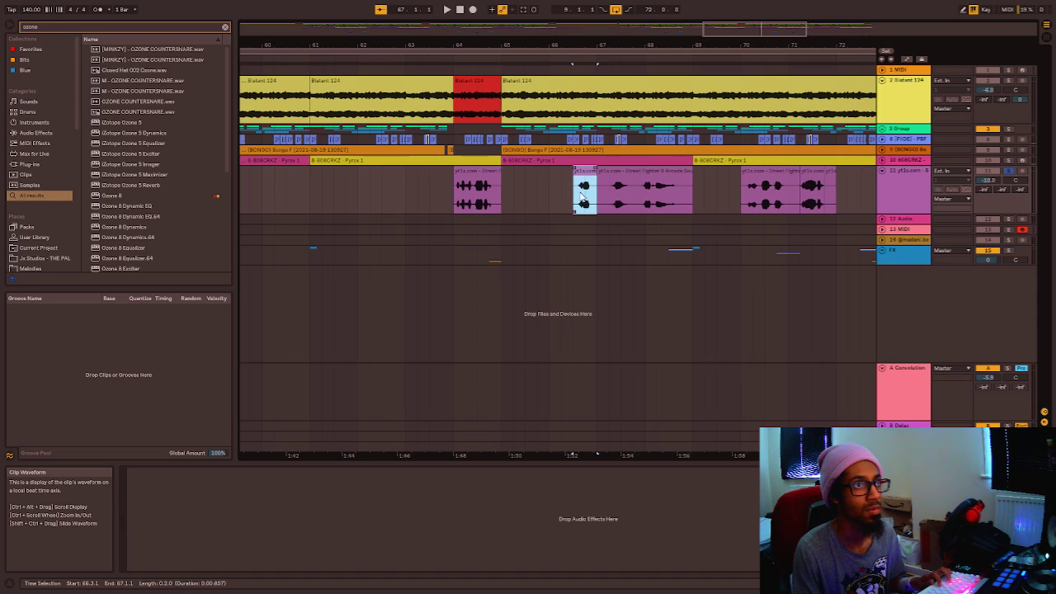
left_click(542, 186)
key("ctrl+v")
key("space")
left_click_drag(561, 179, 576, 182)
Audition the short pieces and trim the start of the long sound effects clip to about 67.2.2.
scroll(583, 201, "up", 3)
scroll(583, 200, "up", 2)
left_click_drag(467, 172, 584, 183)
key("space")
left_click(575, 199)
key("space")
key("space")
scroll(600, 184, "up", 3)
key("space")
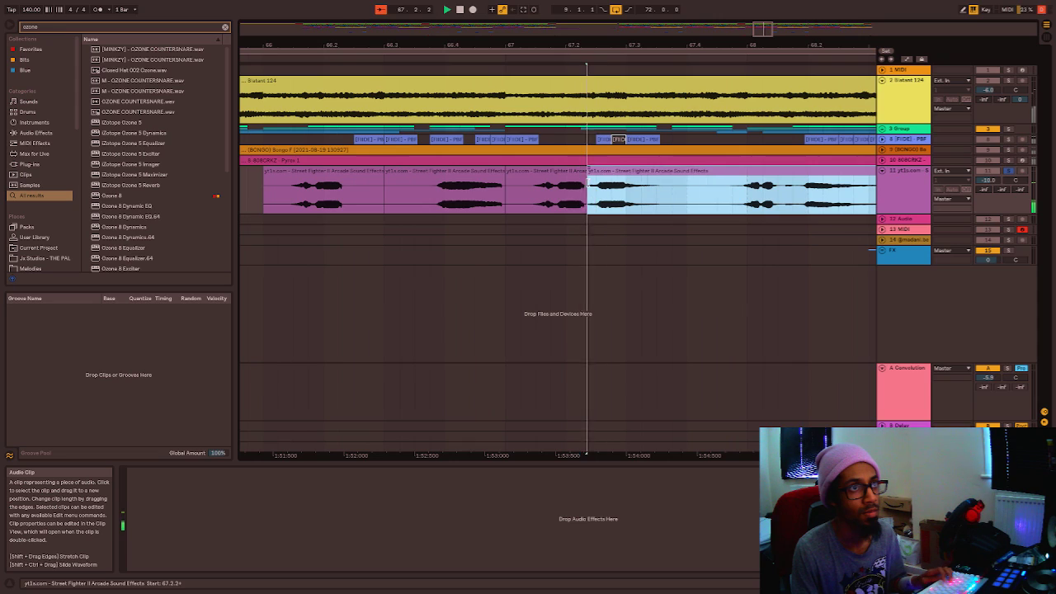
Listen to the rearranged sound effects from 67.1.1.
key("space")
left_click(509, 205)
key("space")
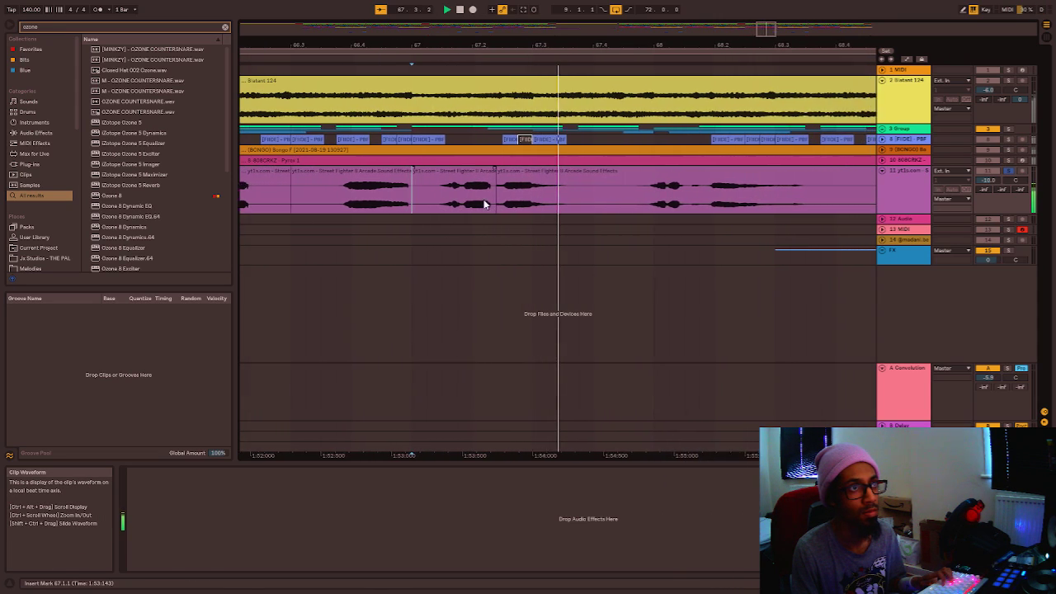
key("space")
scroll(462, 198, "down", 2)
scroll(462, 198, "up", 2)
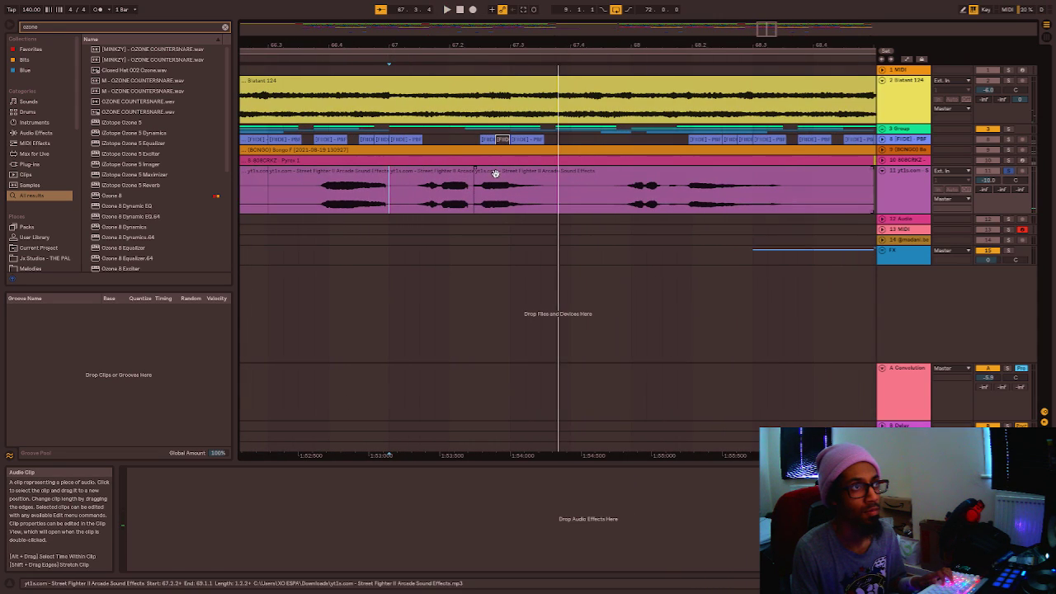
key("space")
scroll(426, 189, "down", 2)
key("space")
Adjust the first short sound effects piece to run from 66.2.2 to 66.3.4, and audition it from 66.2.4.
left_click_drag(403, 173, 441, 182)
left_click(398, 198)
key("space")
key("space")
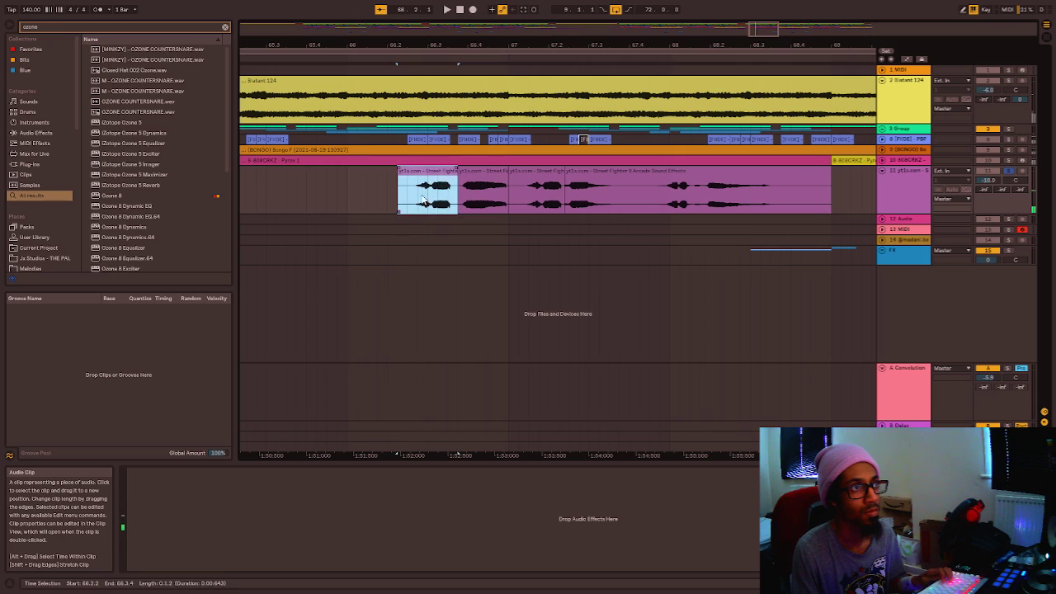
left_click(419, 201)
key("space")
scroll(440, 194, "down", 10)
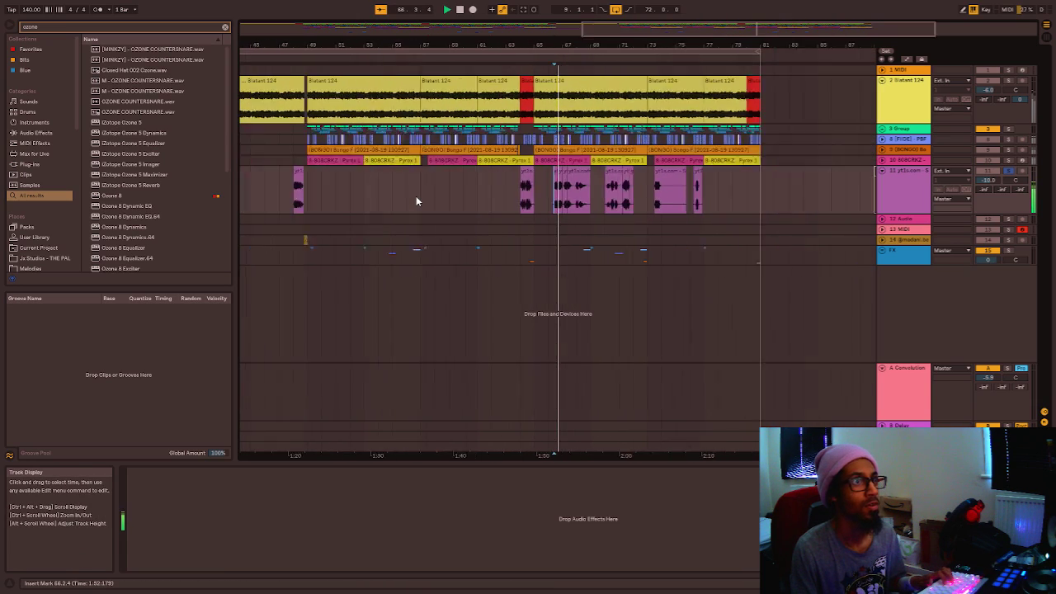
key("space")
Unsolo the sound effects track and audition the start of the first drop from 8.4.1.
left_click(294, 183)
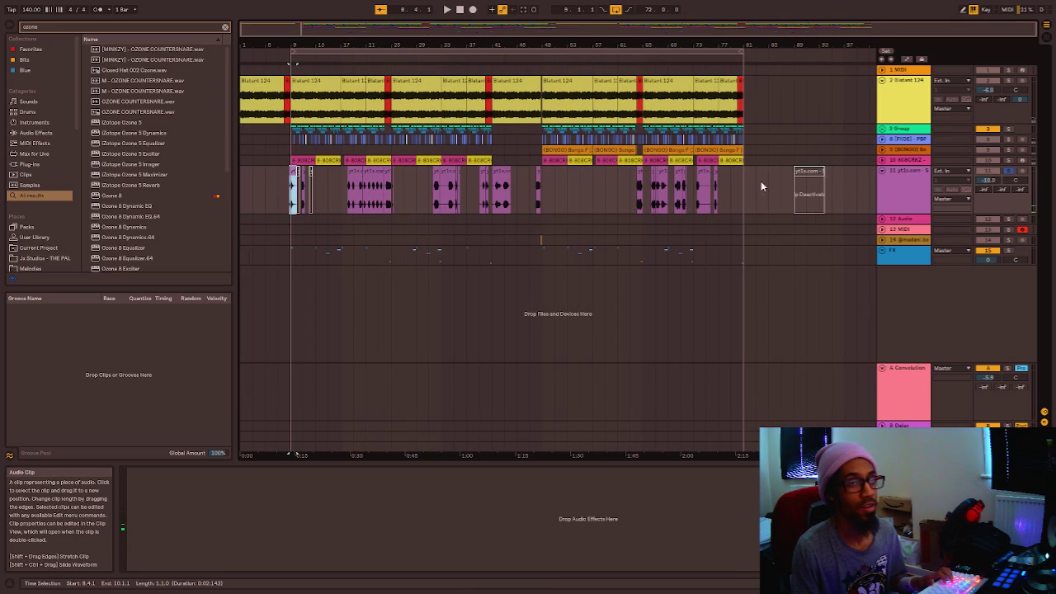
left_click(1008, 172)
key("space")
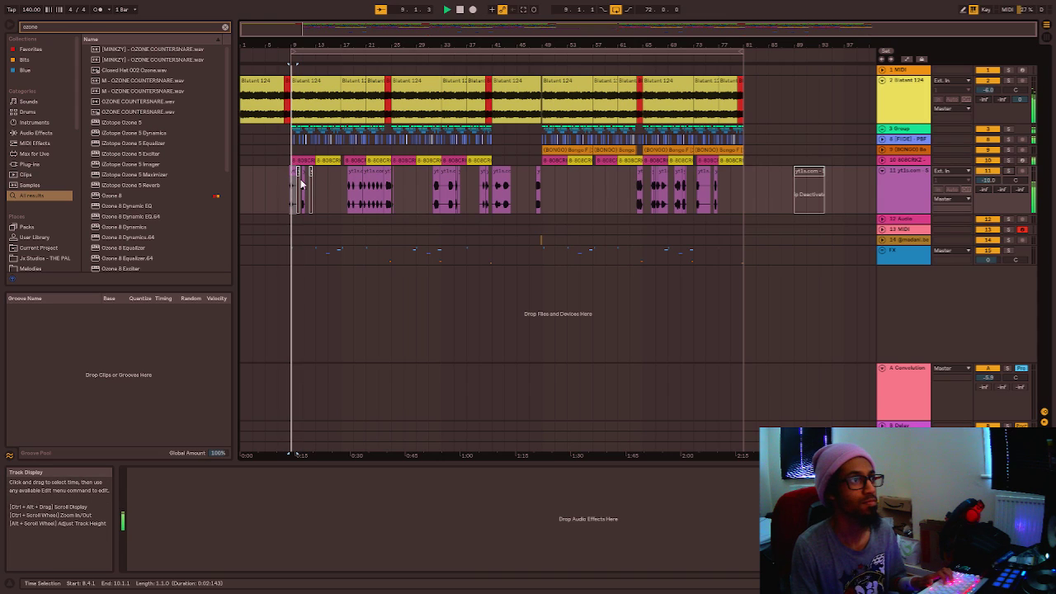
scroll(307, 184, "up", 5)
scroll(670, 182, "up", 3)
scroll(670, 181, "down", 3)
scroll(563, 179, "up", 2)
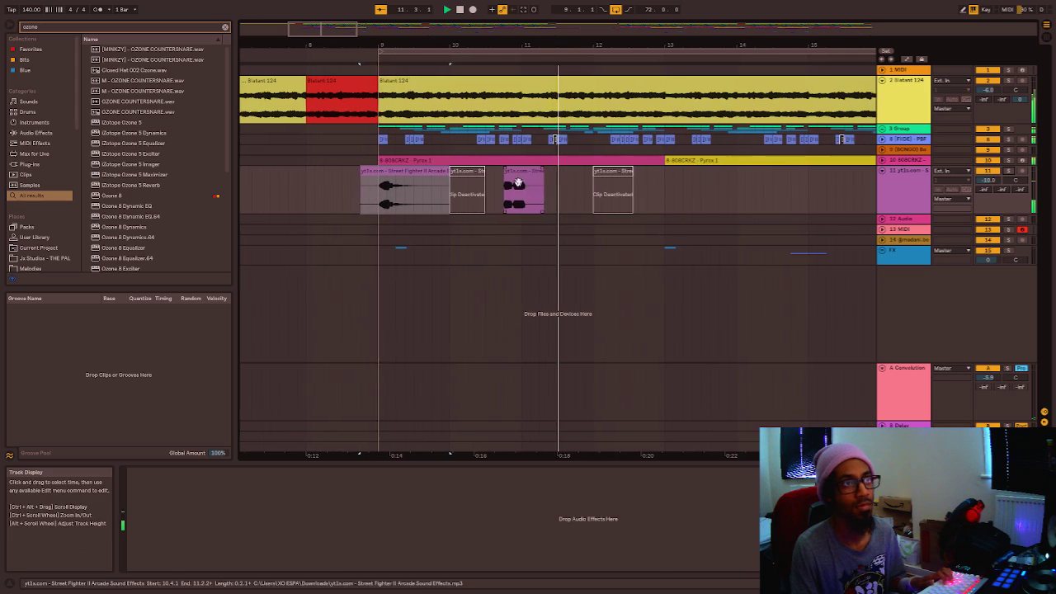
left_click(509, 172)
key("space")
scroll(624, 182, "down", 5)
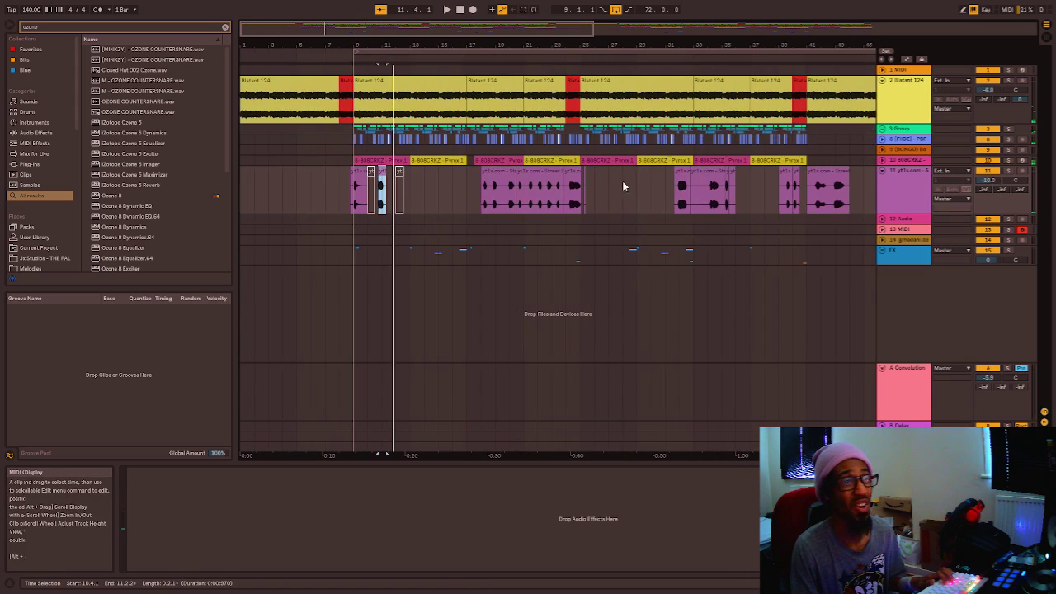
scroll(432, 184, "down", 2)
scroll(340, 183, "down", 2)
Audition the sound effects clip at 20.3.1, both soloed and within the full mix.
left_click(309, 201)
left_click(780, 189, "shift")
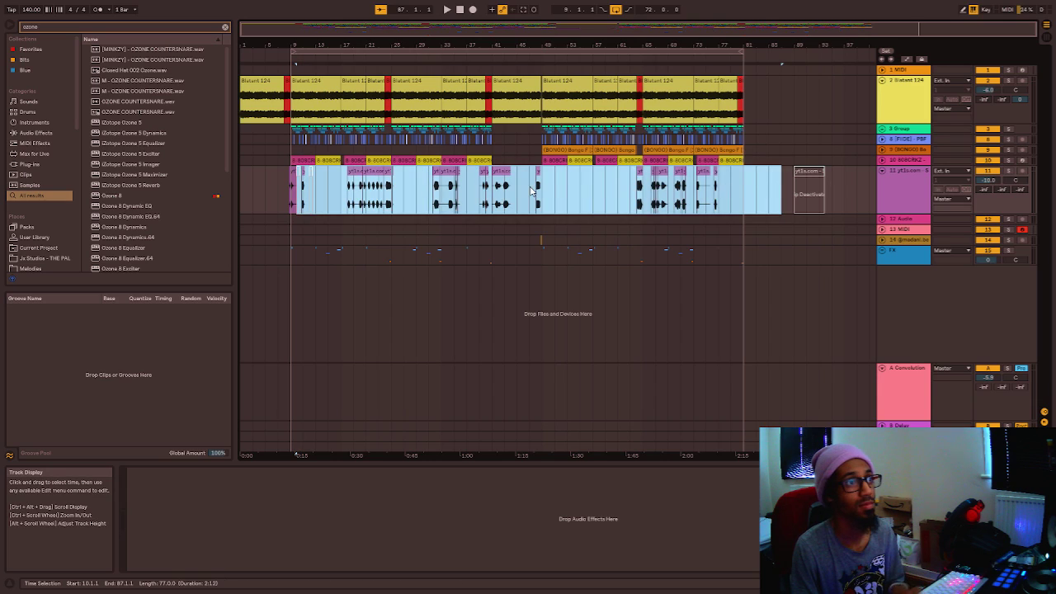
left_click(388, 171)
left_click(374, 171)
key("space")
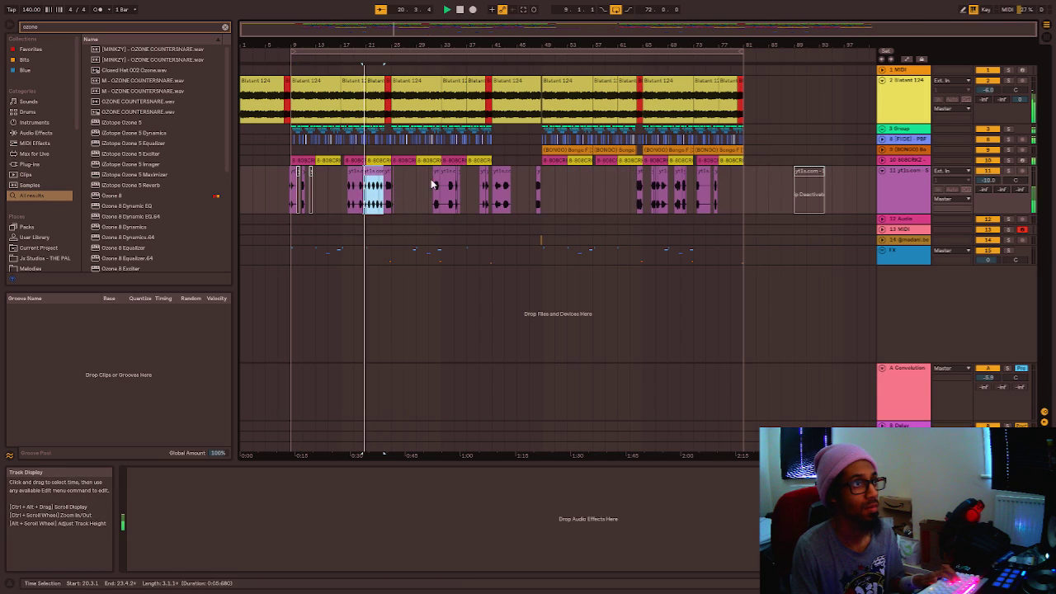
left_click(1009, 170)
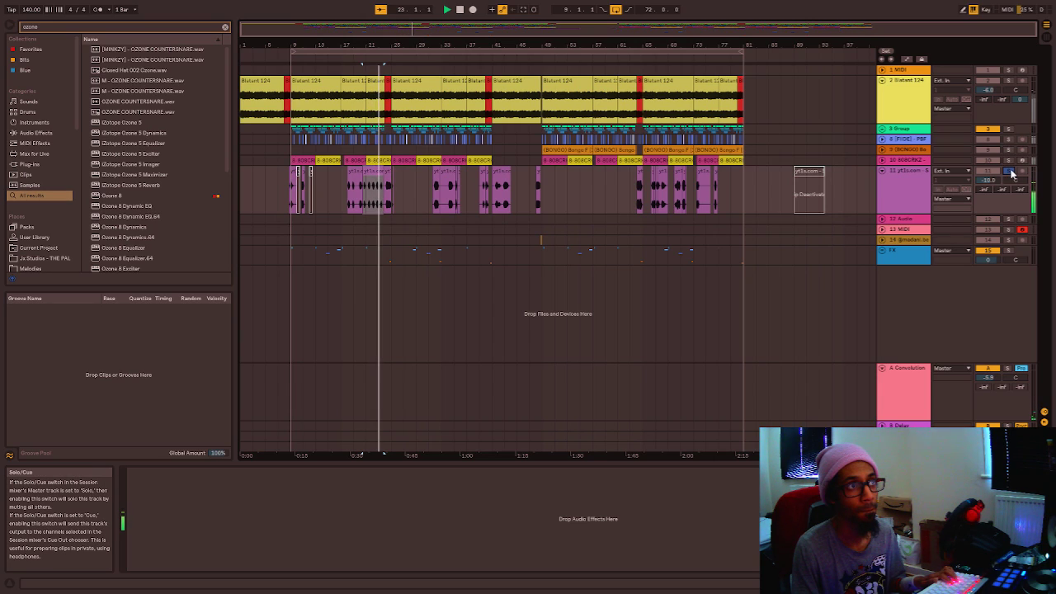
left_click(1011, 172)
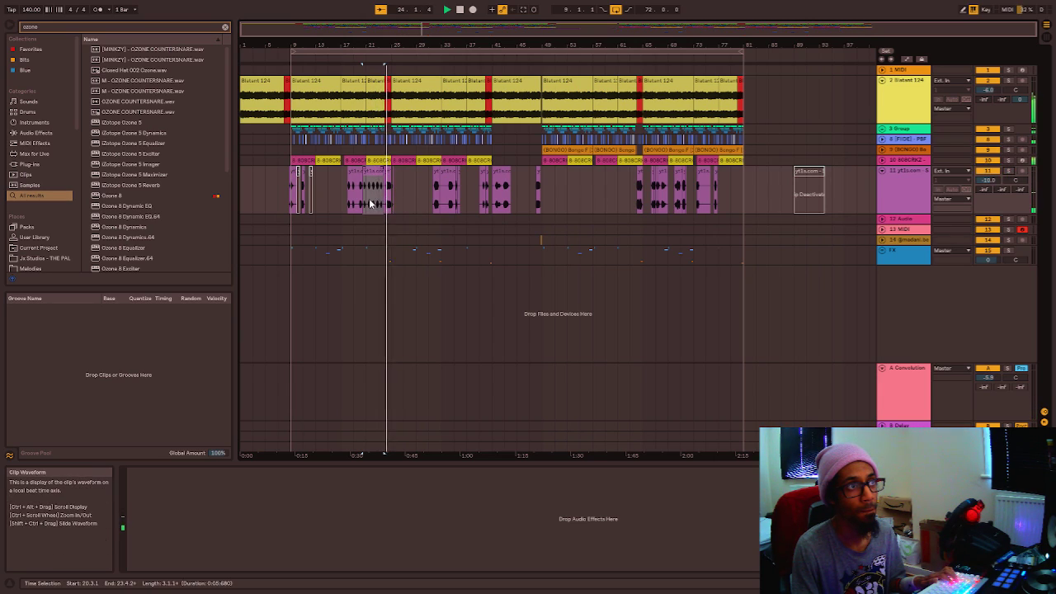
Check the sound effect around 24.1.1 in the first drop and save the project.
scroll(373, 202, "up", 5)
scroll(545, 182, "up", 3)
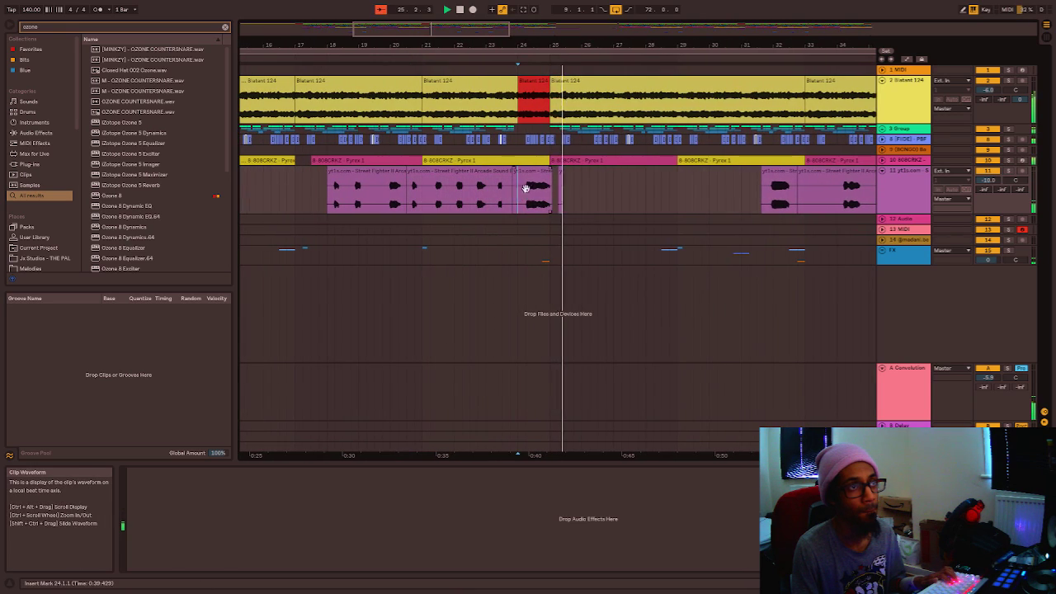
left_click(521, 202)
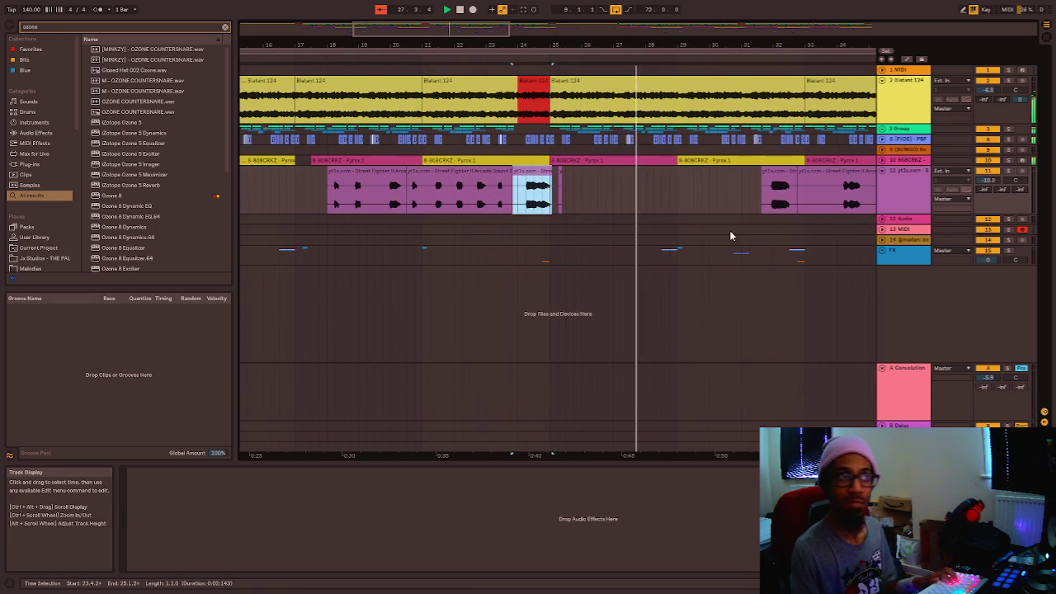
scroll(510, 193, "down", 5)
key("ctrl+s")
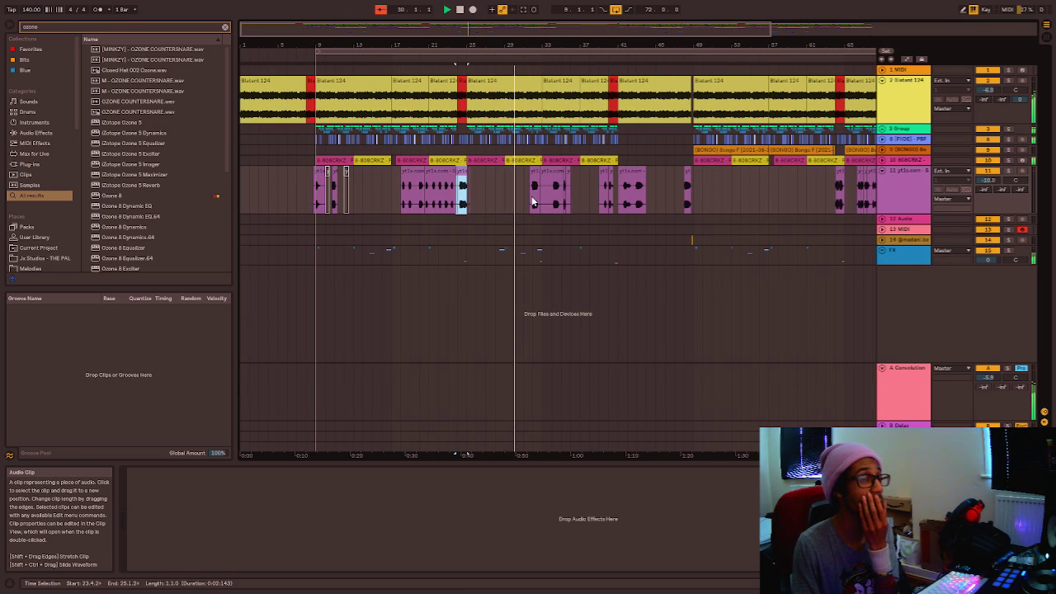
Delete the first drop's sound effects clip before 32.4.1 and the one from 32.4.1 to 35.2.1.
left_click_drag(444, 31, 525, 19)
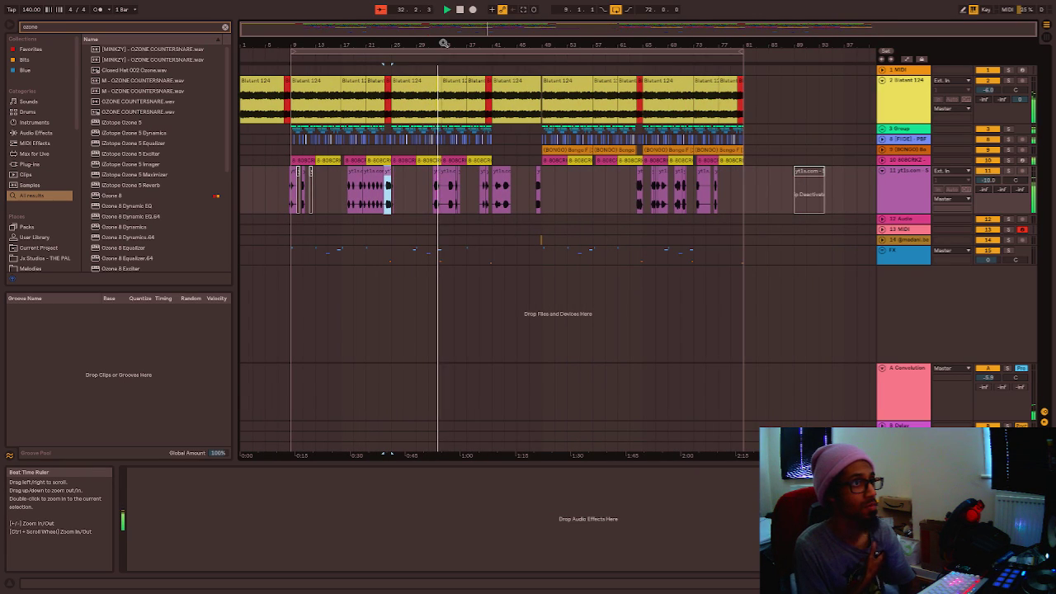
left_click(435, 172)
key("Delete")
left_click(445, 172)
left_click(454, 178)
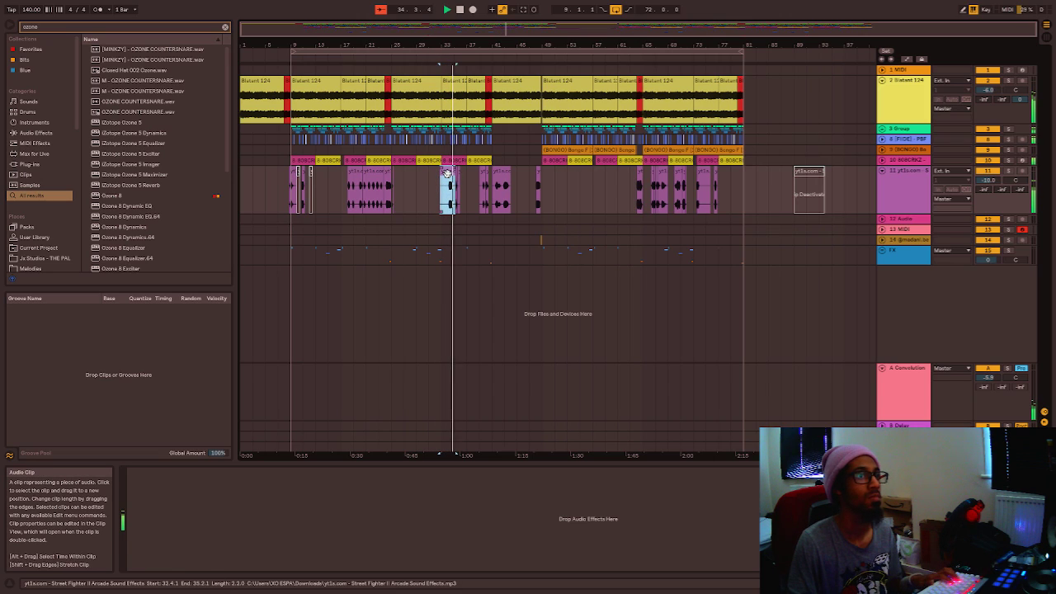
key("Delete")
Delete the two adjoining sound effects clips at the end of the first drop, around 38.1.1 to 40.1.1.
scroll(453, 183, "up", 3)
left_click(471, 173)
left_click(466, 177)
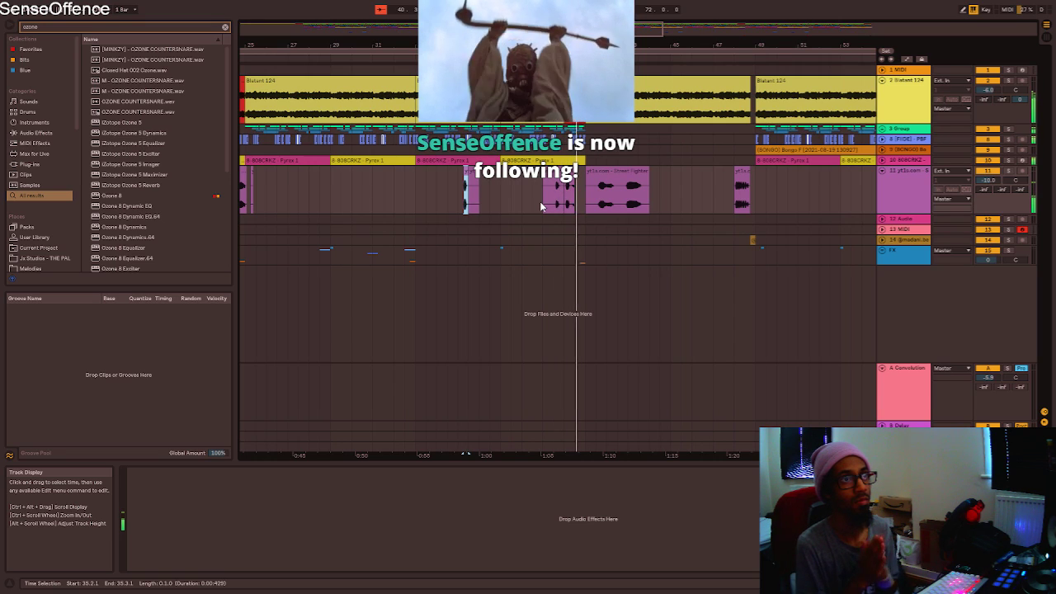
left_click(570, 172)
key("Delete")
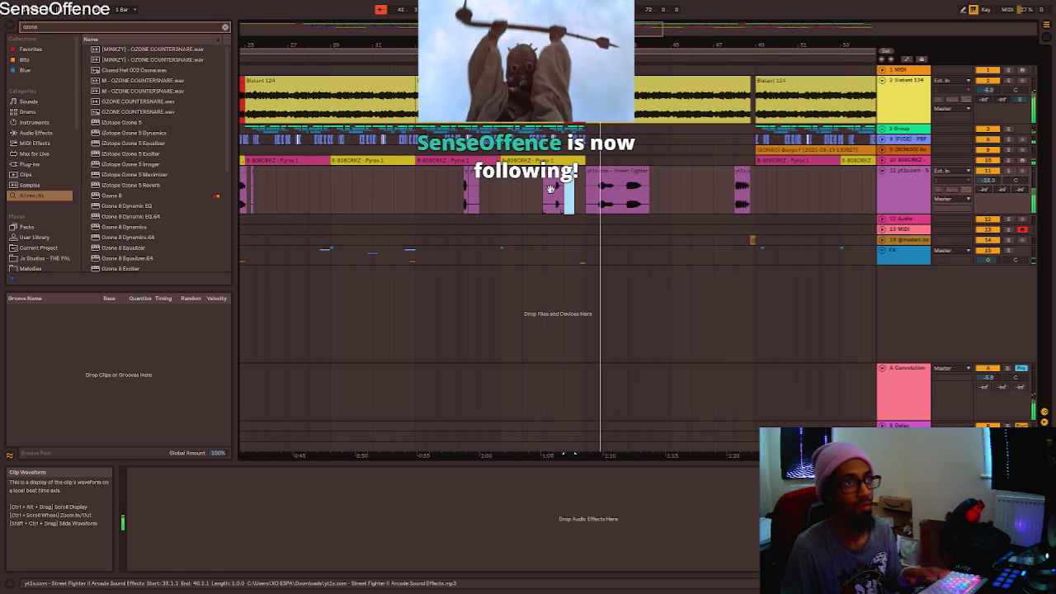
left_click(554, 171)
key("Delete")
Trim the end of the sound effects clip at 41.1.1 to about 1.2.0 long and move it directly before the clip leading into the second drop.
left_click(601, 186)
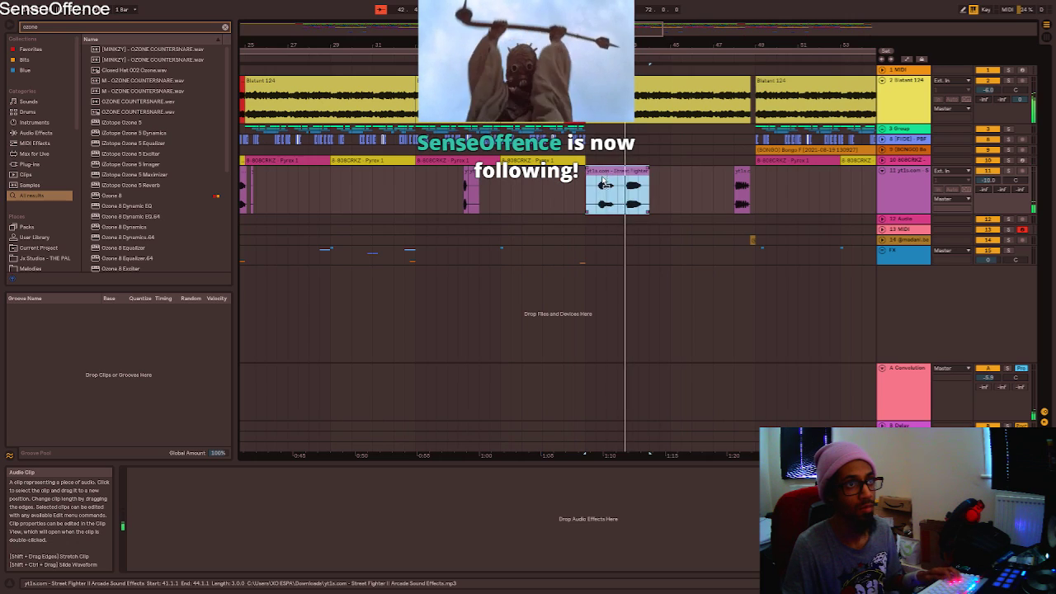
left_click_drag(648, 190, 617, 196)
left_click(605, 180)
left_click(604, 180)
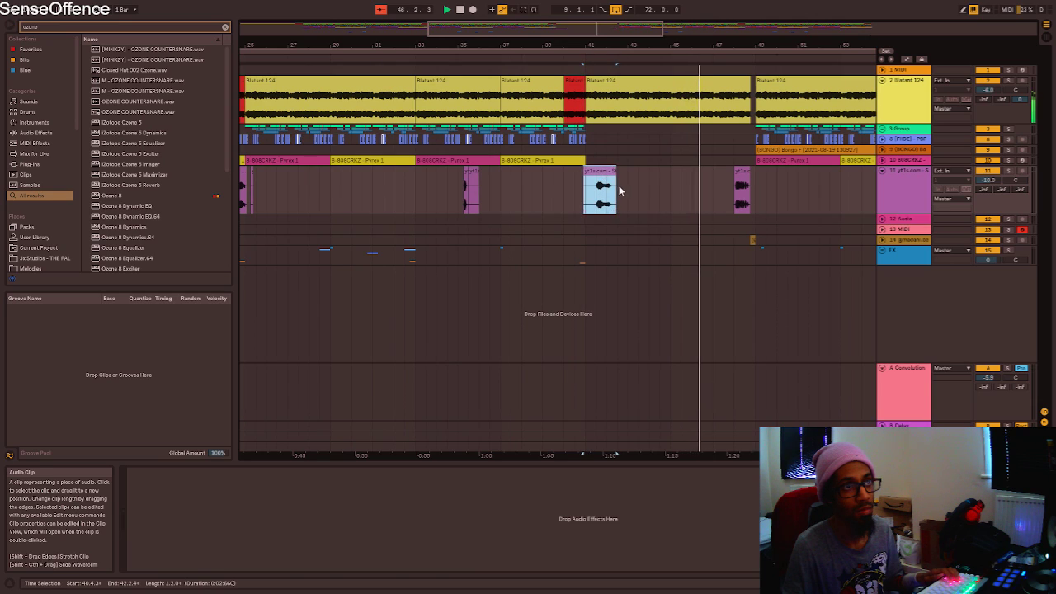
left_click_drag(615, 180, 736, 185)
scroll(768, 188, "up", 5)
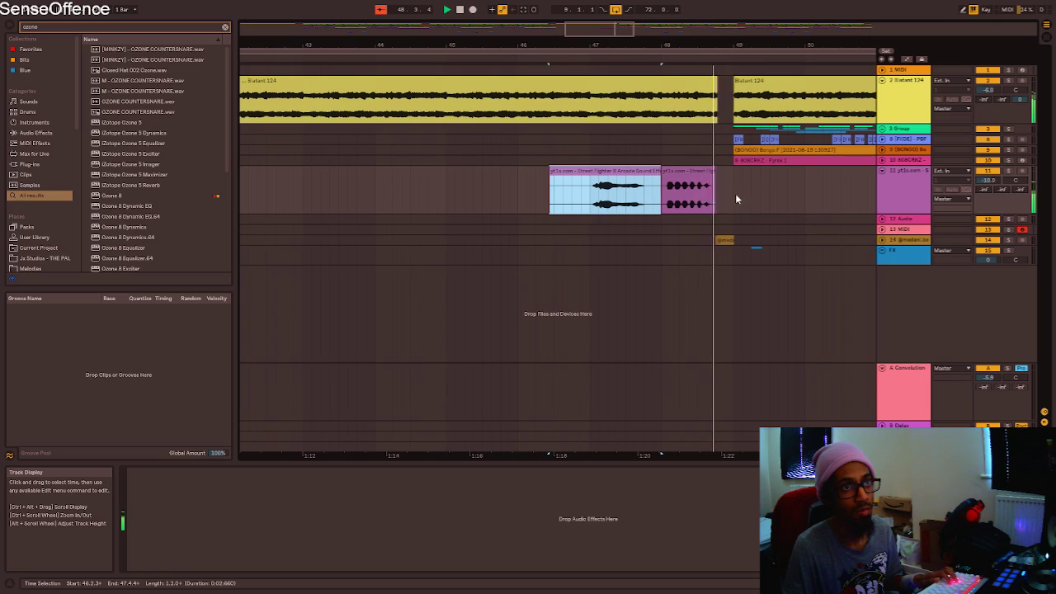
Slide the waveform later inside the moved sound effects clip and stretch its start earlier so the sound begins near 47.1.1.
left_click(590, 207)
key("space")
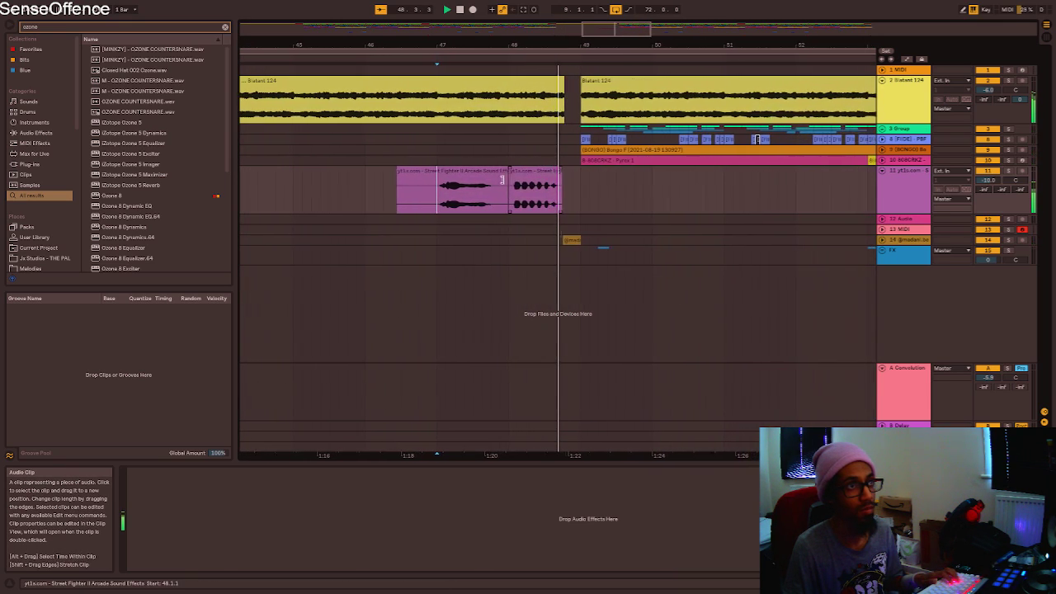
left_click(499, 180)
left_click_drag(479, 177, 498, 177)
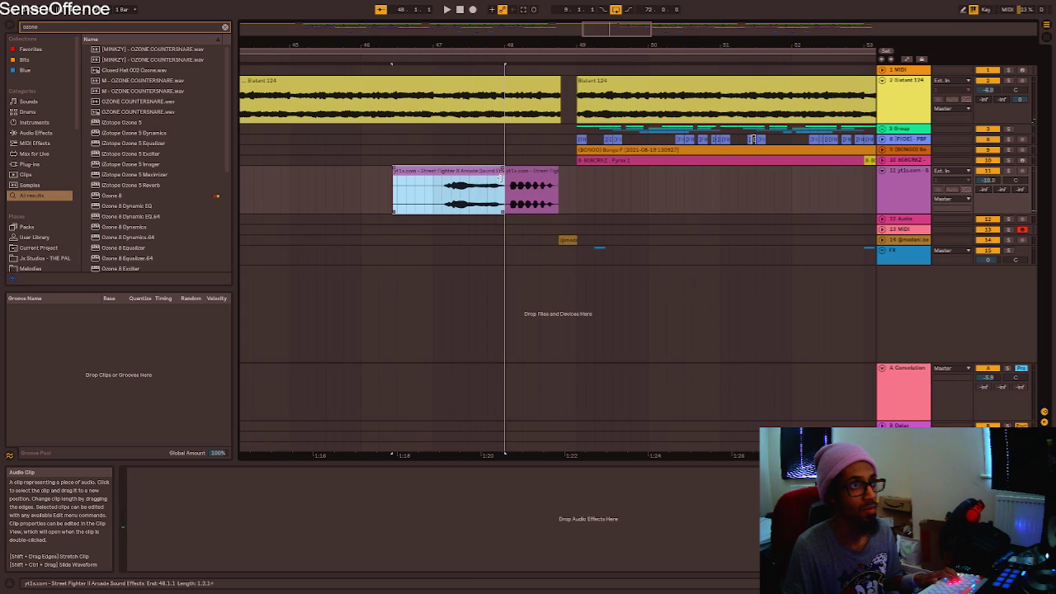
left_click_drag(391, 173, 375, 173)
Audition the sound effects leading into the second drop from 47.1.1 and save the project.
left_click(444, 207)
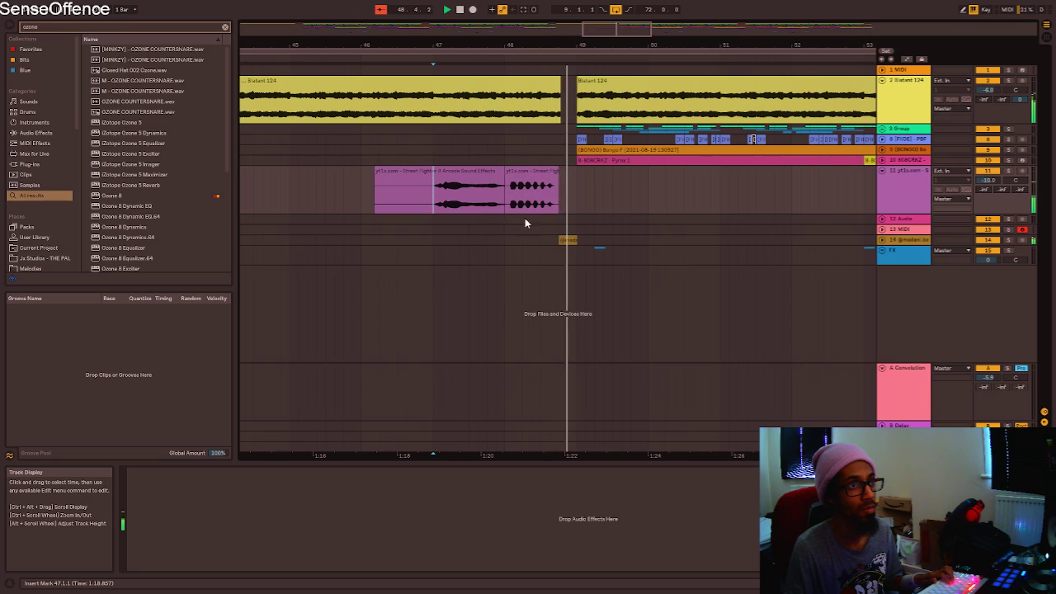
scroll(498, 227, "down", 4, "ctrl")
scroll(466, 207, "down", 4, "ctrl")
key("ctrl+s")
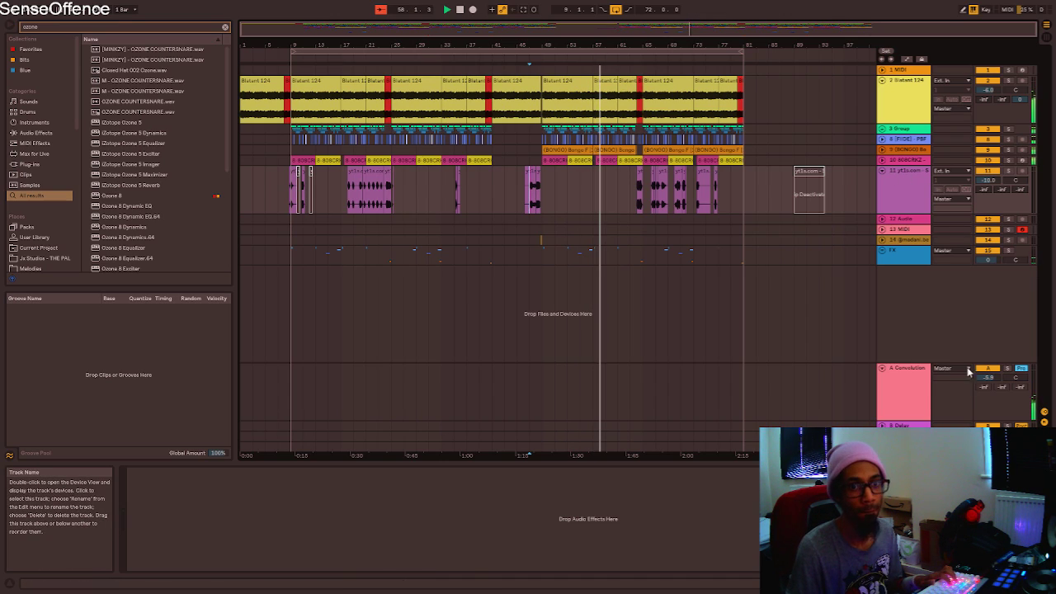
Switch to Streamlabs OBS to check the stream feed and return to Ableton Live.
key("alt+Tab")
left_click(566, 257)
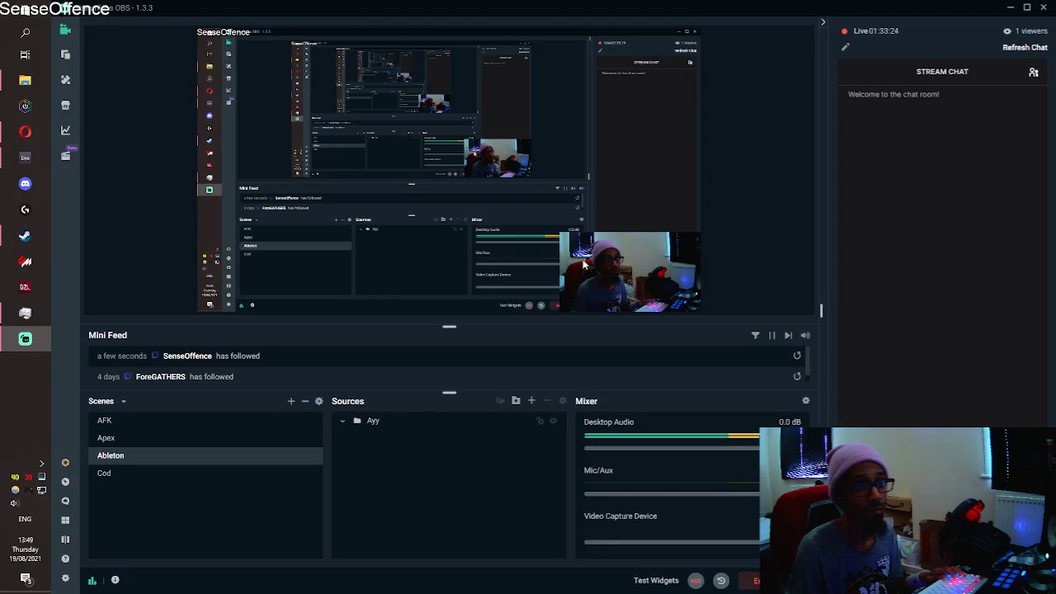
key("alt+Tab")
key("alt+Tab")
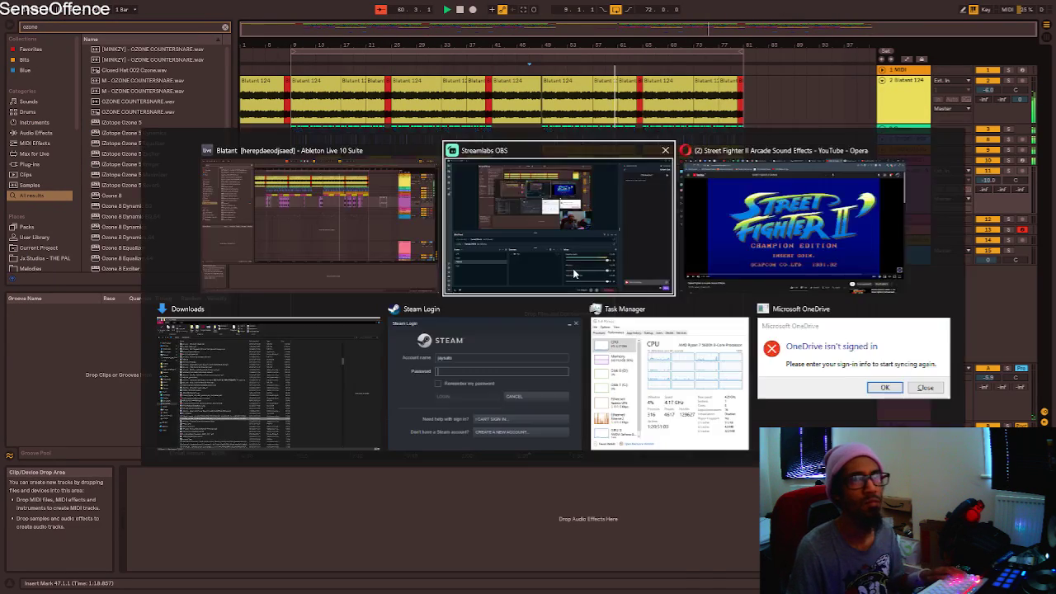
key("alt+Tab")
left_click(573, 274)
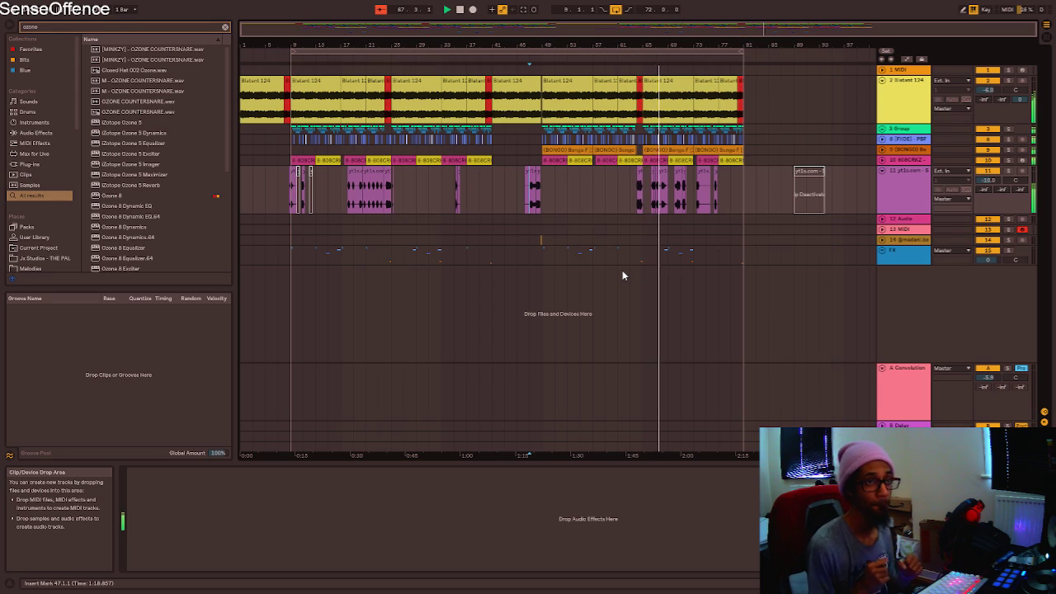
Delete the second drop's sound effects clip from 73.3.1 to 75.4.1.
scroll(664, 196, "up", 6)
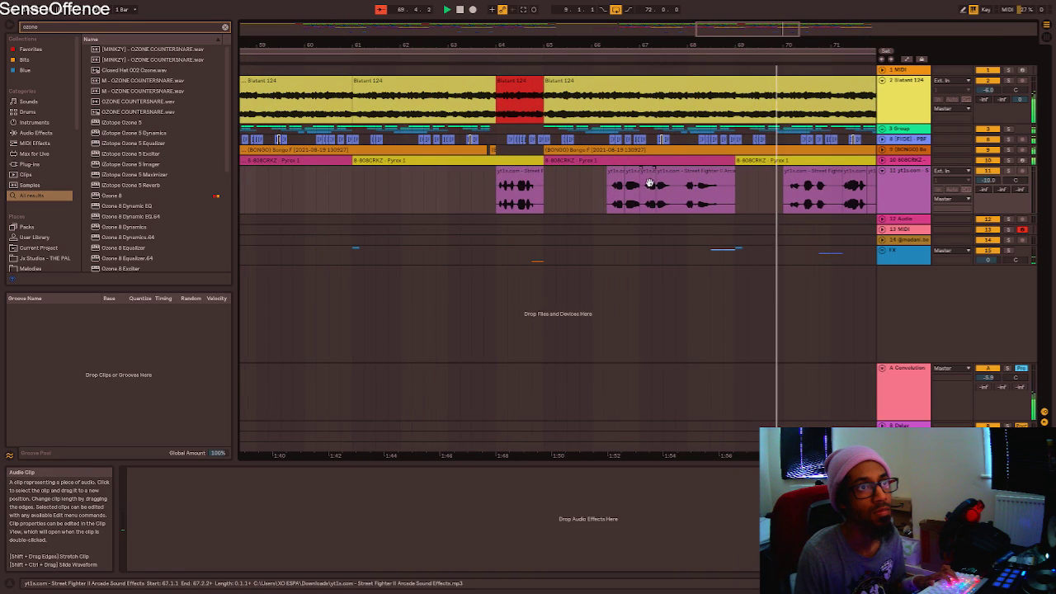
scroll(636, 198, "up", 3)
scroll(627, 196, "down", 4)
scroll(627, 197, "down", 3)
left_click(691, 183)
left_click(696, 178)
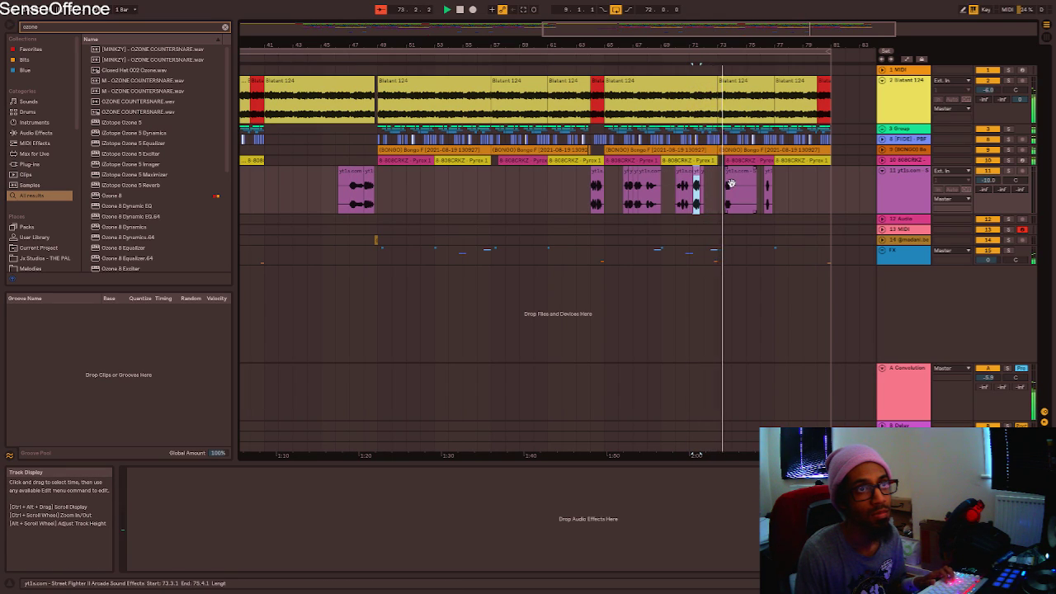
left_click(735, 185)
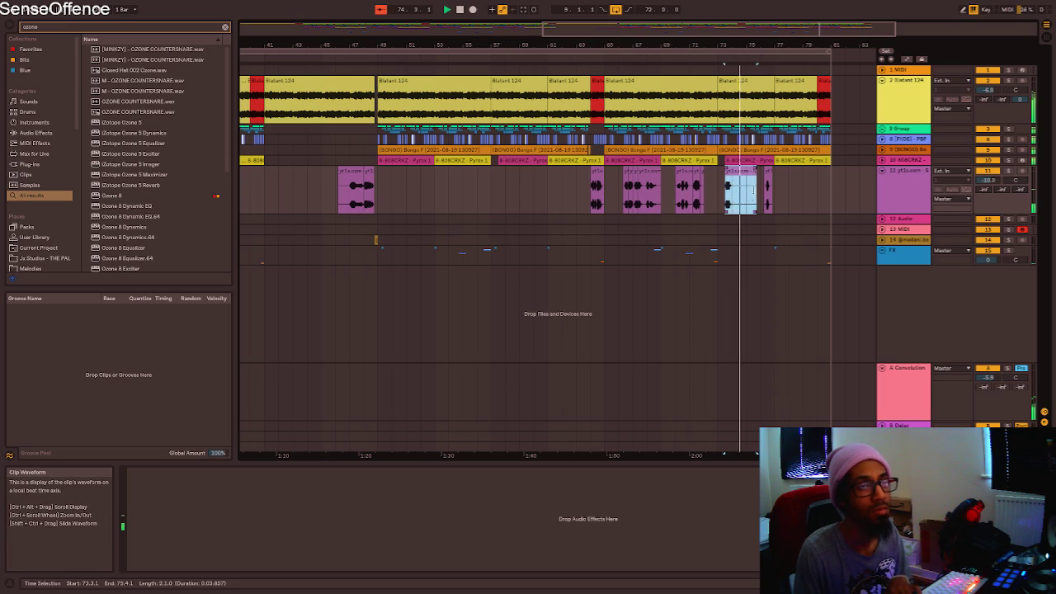
key("Delete")
Delete the second drop's last sound effects clip, from 76.2.1 to 76.4.3, and save the project.
left_click(768, 178)
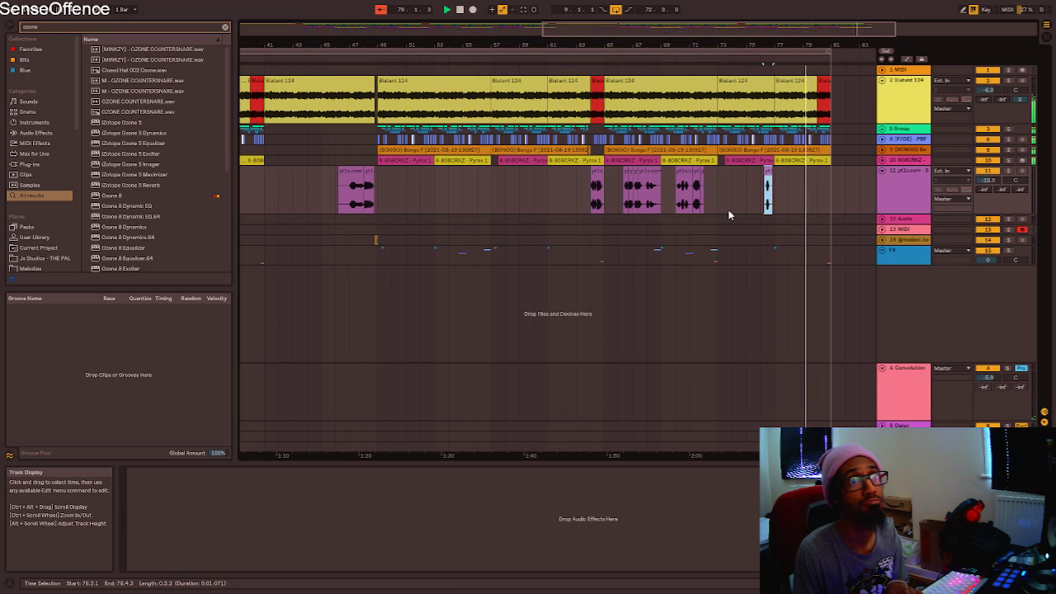
key("Delete")
left_click(775, 210)
scroll(774, 212, "down", 3)
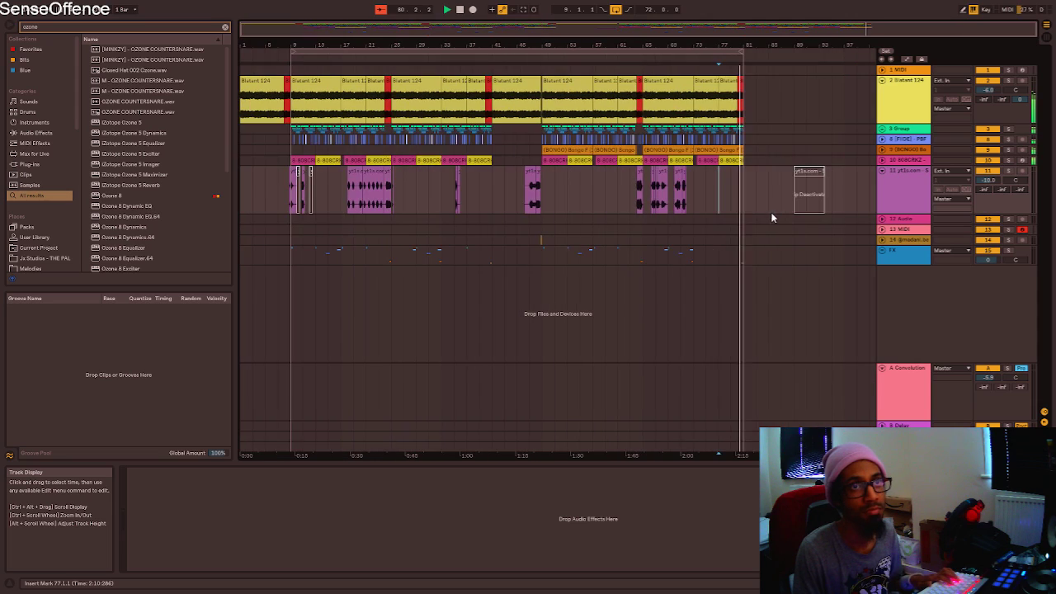
key("ctrl+s")
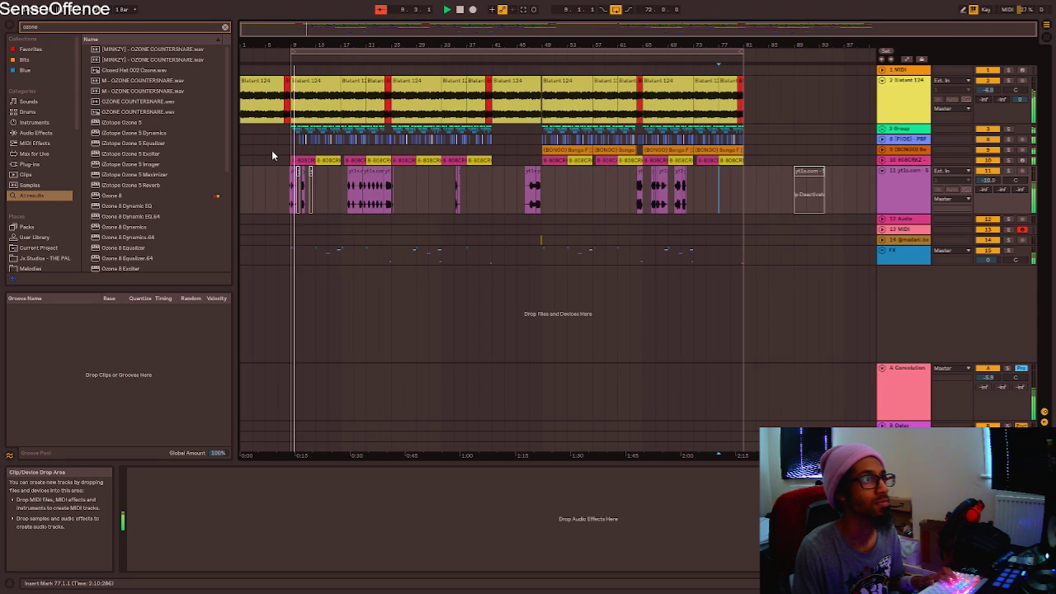
Copy the breakdown's Blatant 124 clip to 81.1.1 after the second drop as an outro, and extend the arrangement loop to 82 bars.
left_click_drag(516, 83, 776, 116)
left_click_drag(742, 48, 807, 47)
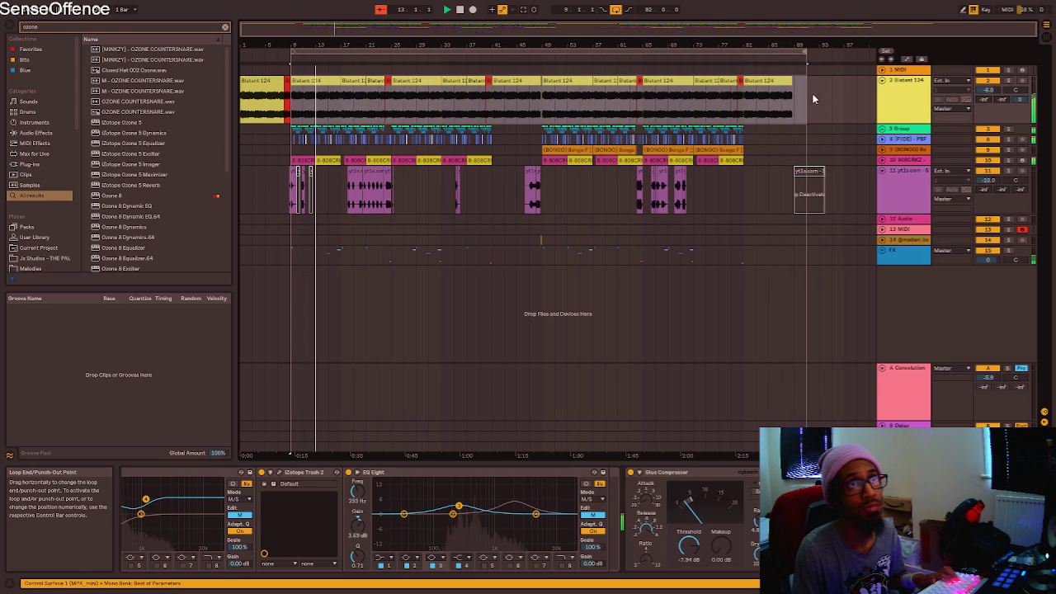
left_click(264, 160)
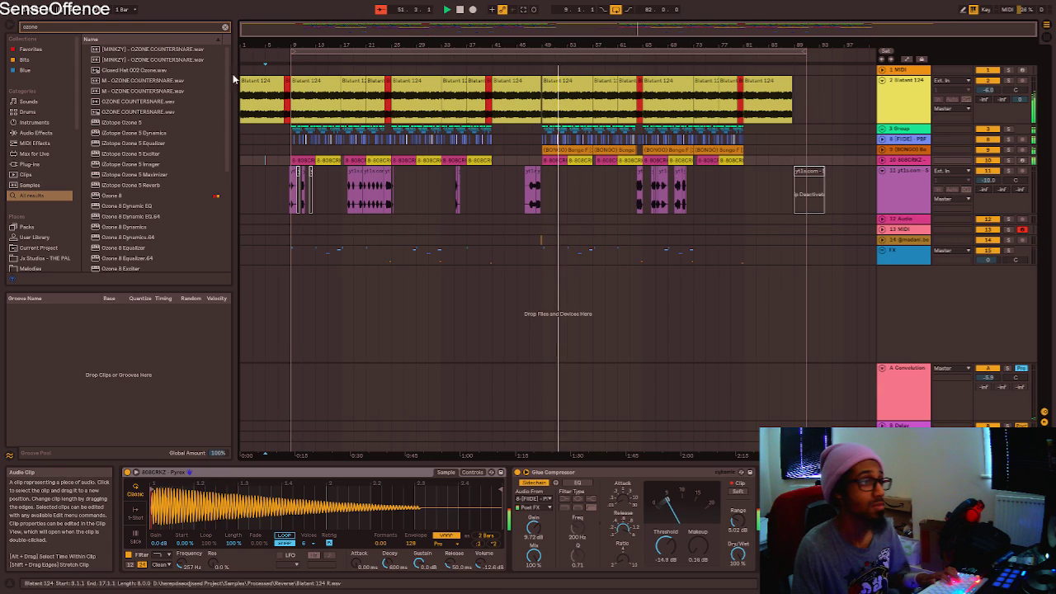
Preview the OZONE COUNTERSNARE and M - OZONE COUNTERSNARE samples in the browser's ozone results.
scroll(165, 111, "down", 3)
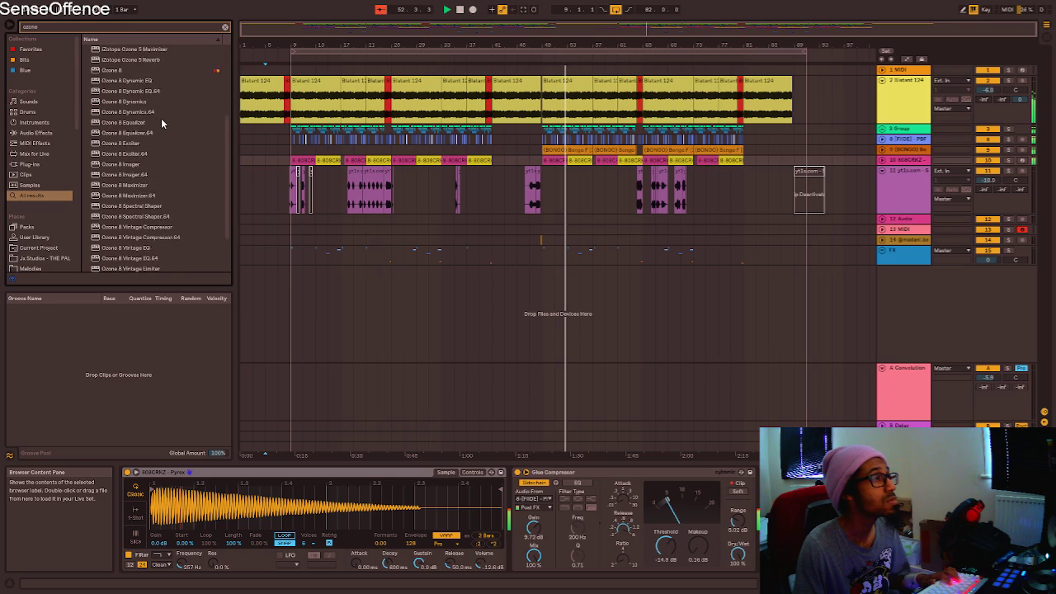
scroll(157, 111, "up", 3)
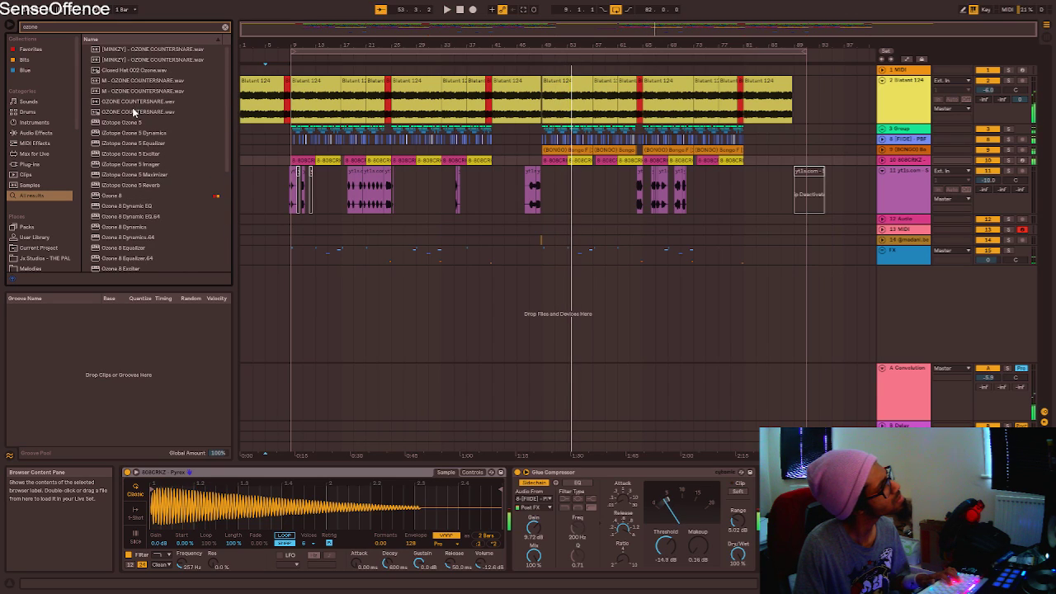
left_click(135, 112)
left_click(135, 102)
left_click(131, 92)
left_click(130, 85)
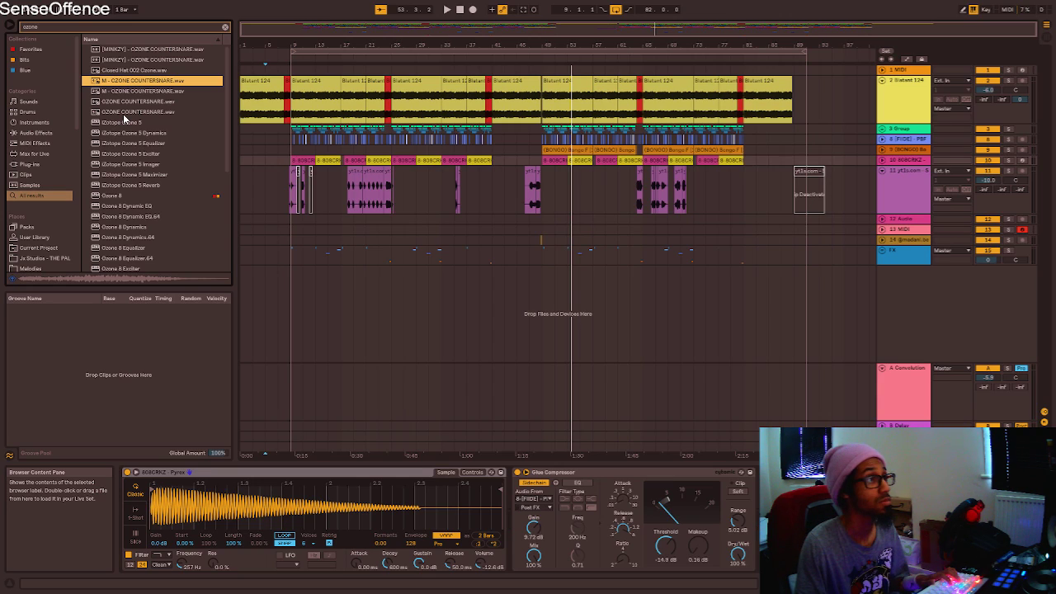
Load Tonal Balance Control onto the 808CRKZ - Pyrex track and play from its first clip at 9.1.1.
scroll(124, 132, "down", 6)
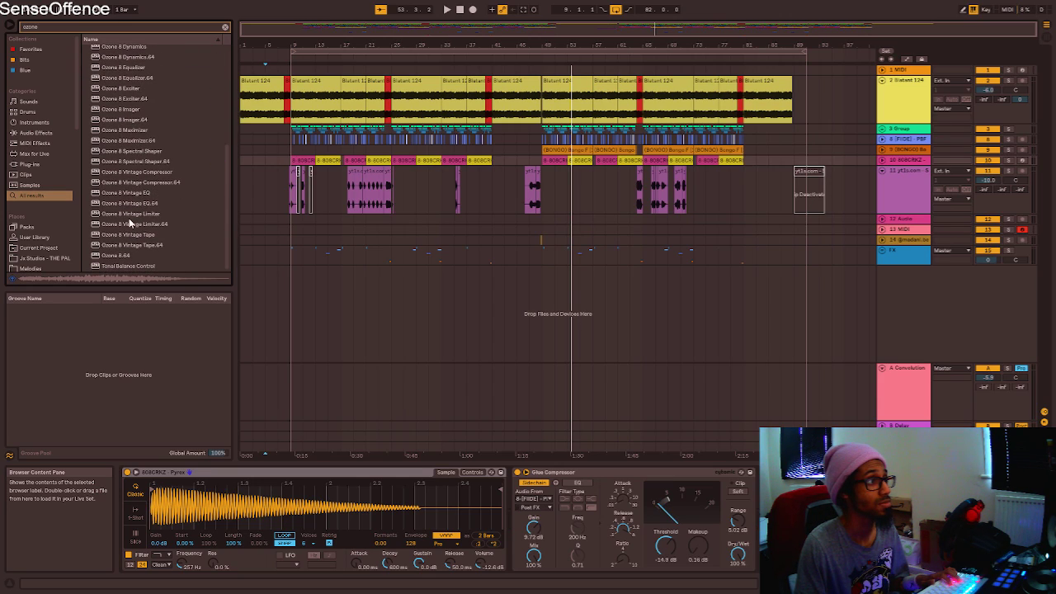
left_click(126, 266)
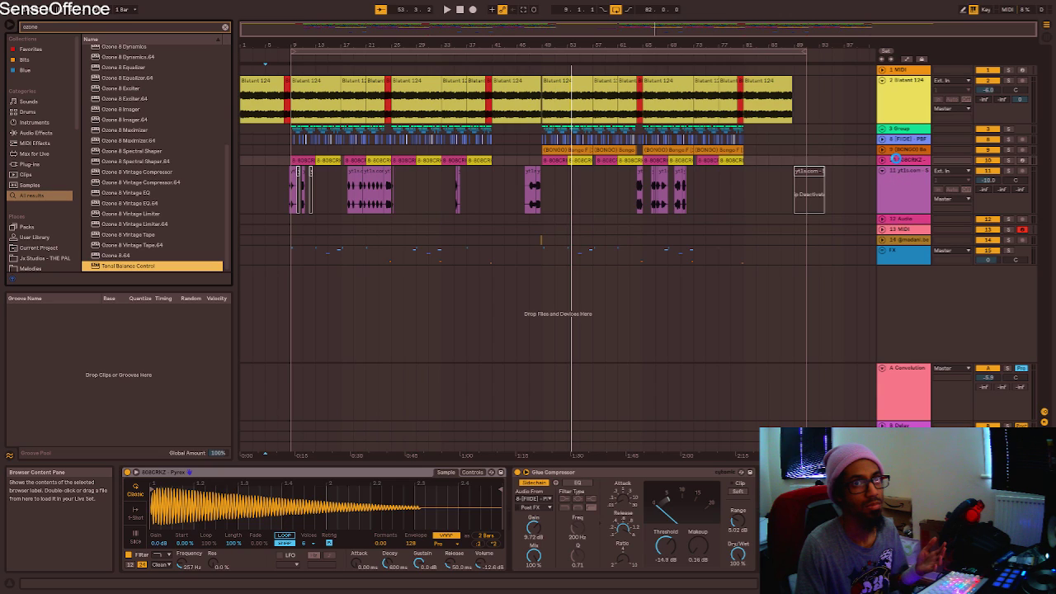
key("space")
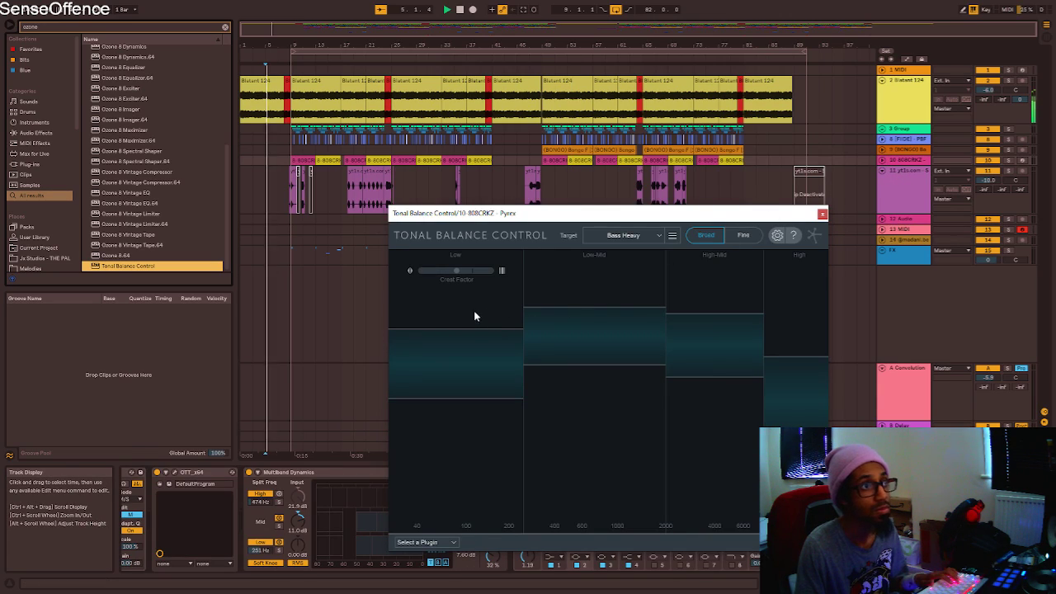
left_click(302, 160)
key("space")
key("space")
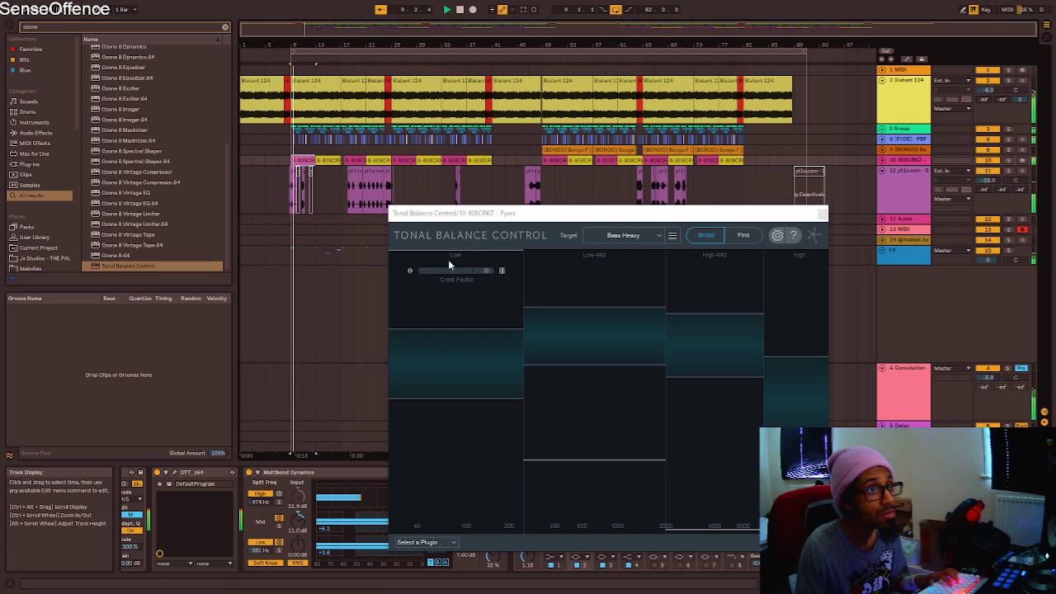
Check the 808 against the Bass Heavy target in Tonal Balance Control's Broad and Fine views, and close the plug-in window.
left_click(577, 359)
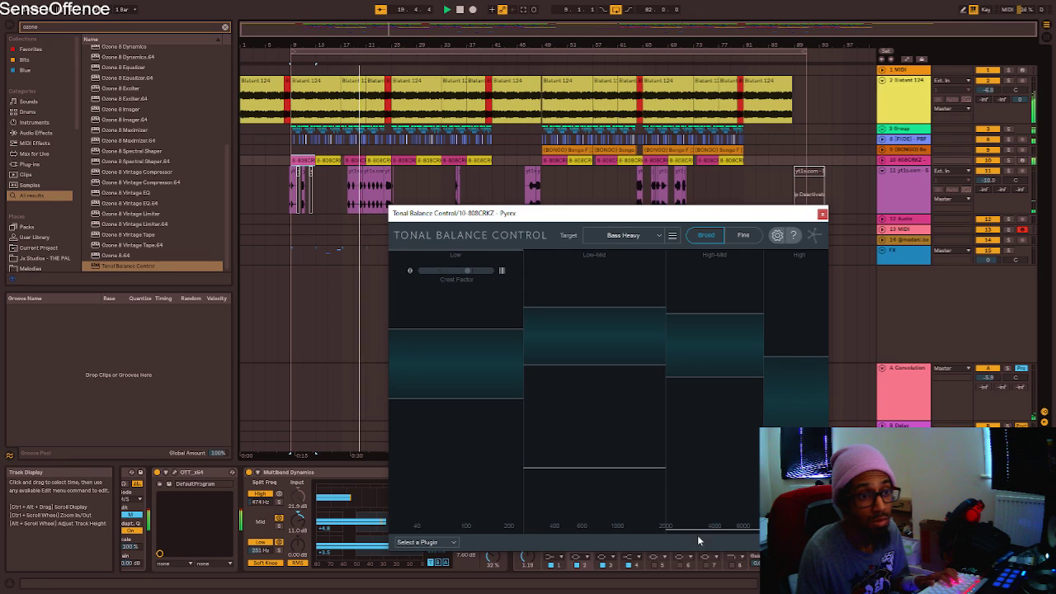
left_click(438, 545)
left_click(437, 549)
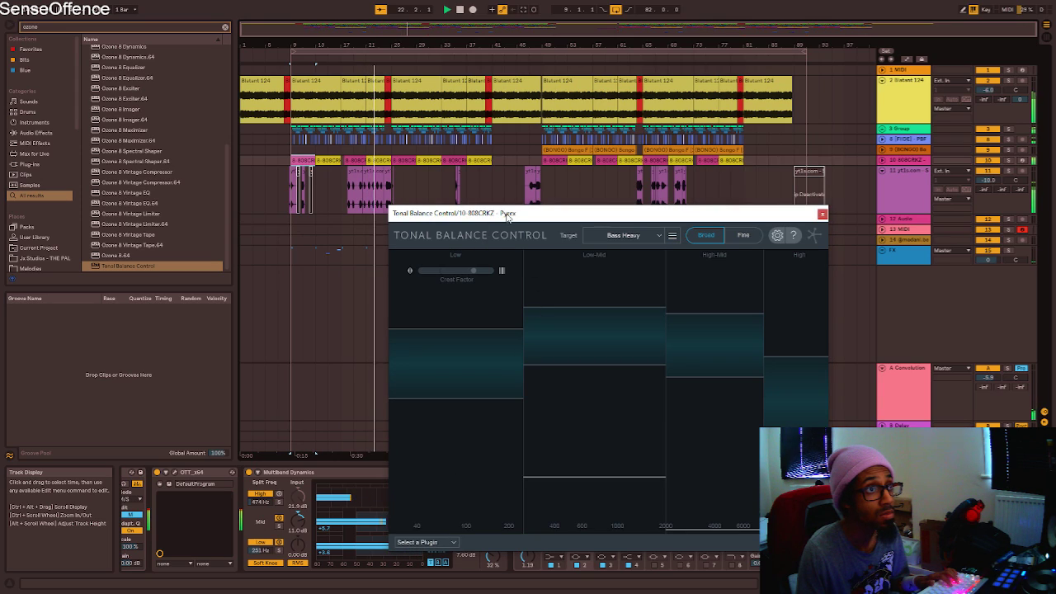
left_click_drag(507, 216, 493, 198)
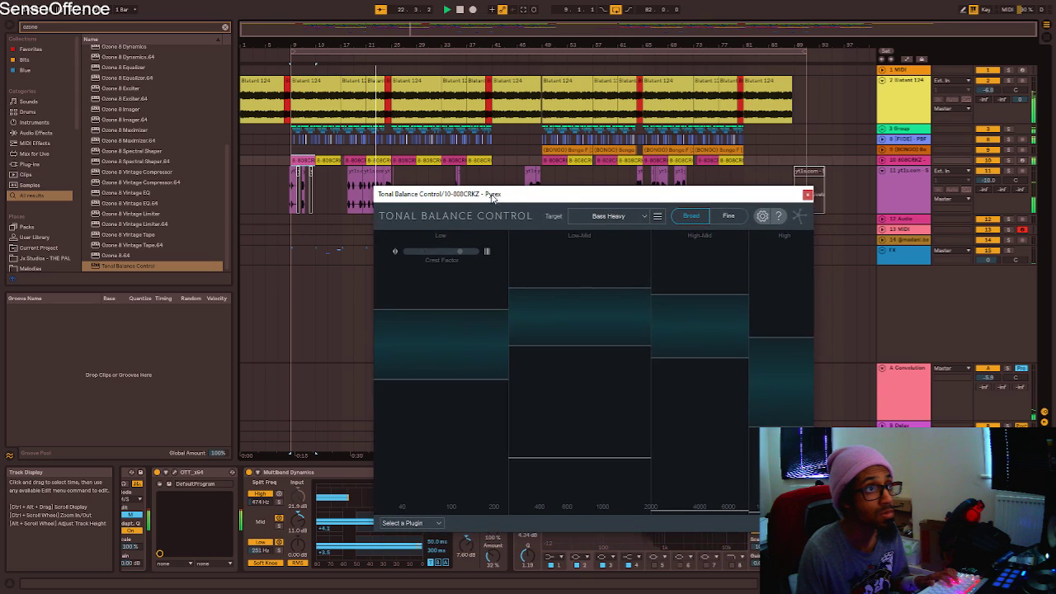
left_click(716, 217)
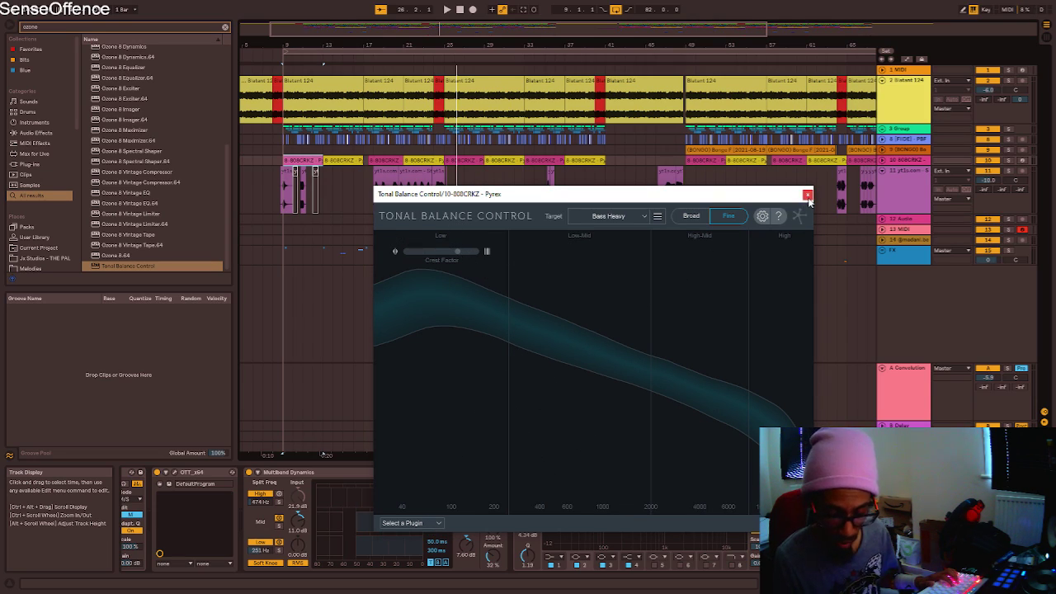
key("minus")
key("plus")
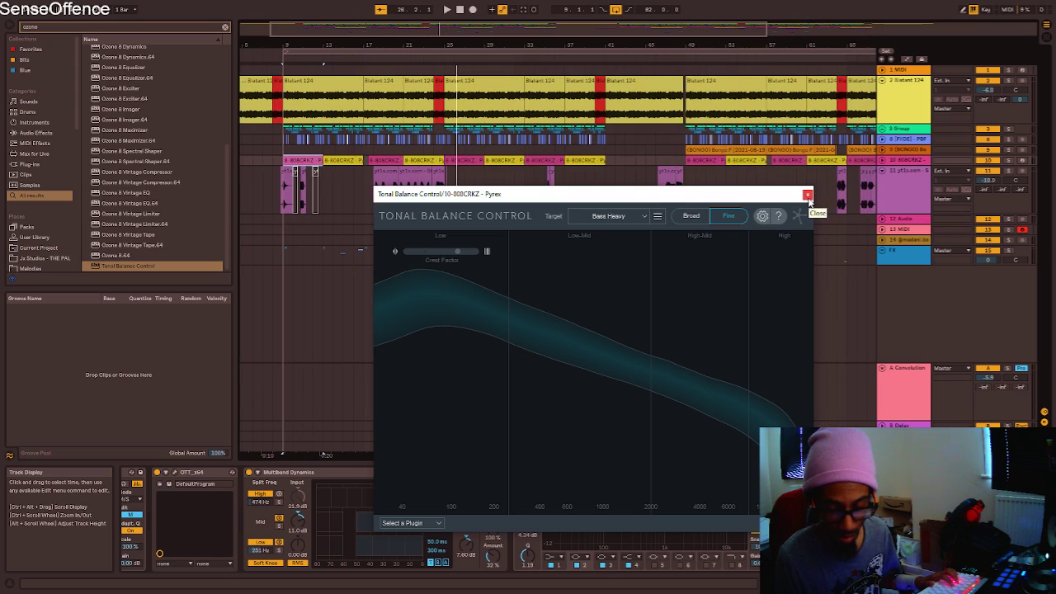
key("minus")
left_click(807, 195)
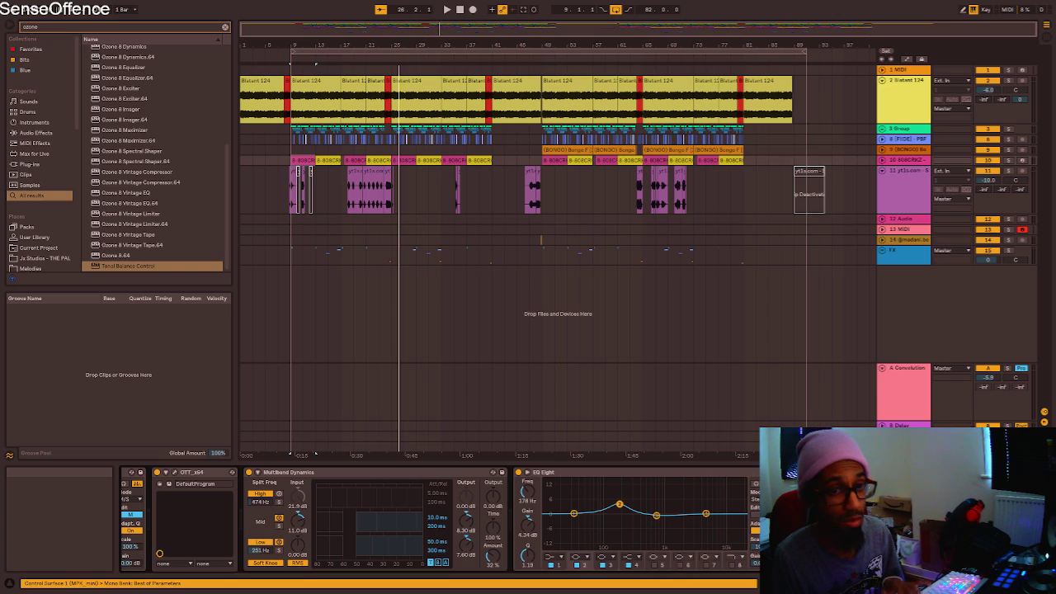
Place the insert marker at 9.1.1, the start of the first drop.
left_click(287, 208)
left_click(287, 221)
scroll(288, 223, "up", 3)
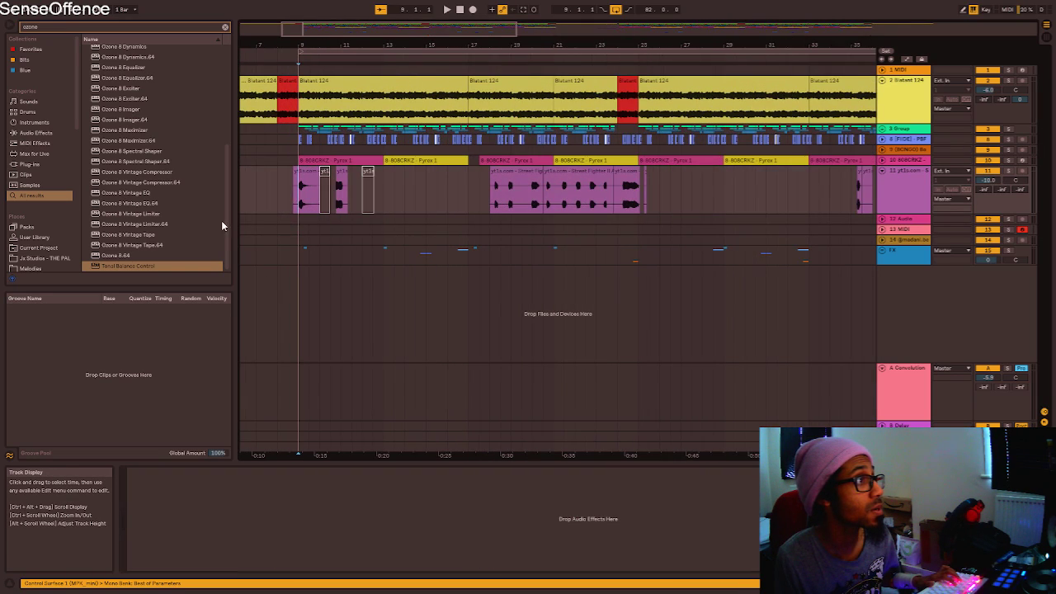
left_click(165, 240)
scroll(160, 238, "up", 2)
scroll(157, 225, "up", 5)
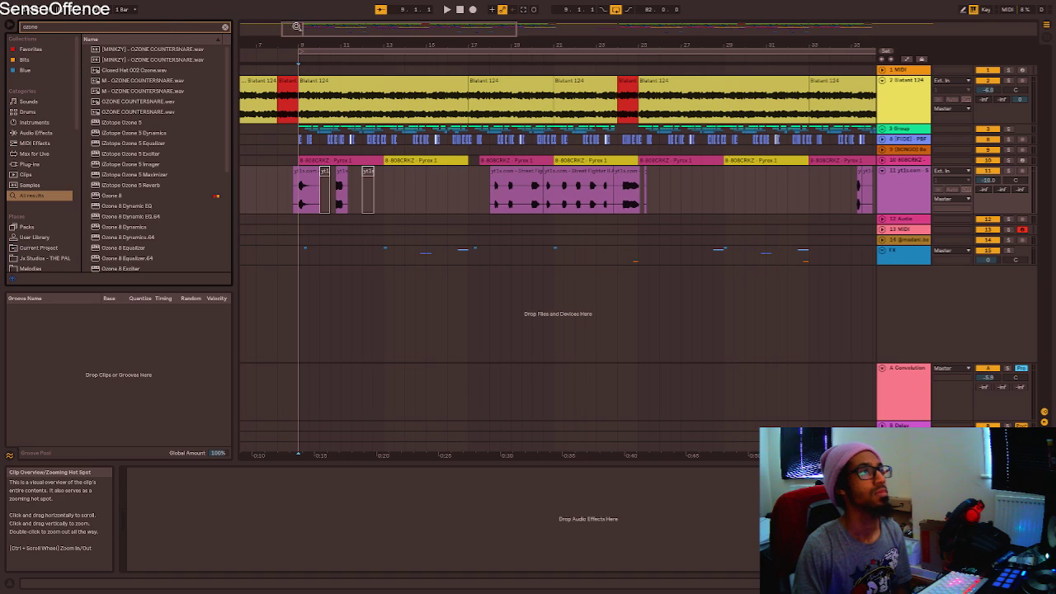
Show the whole arrangement, leave full-screen mode and save the Live Set.
double_click(330, 29)
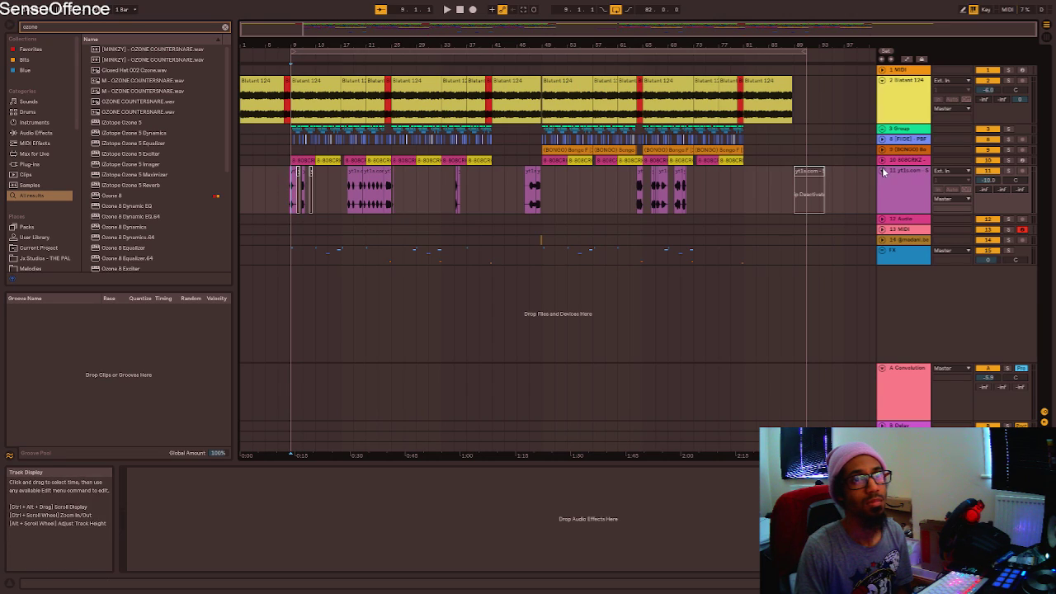
left_click(354, 159)
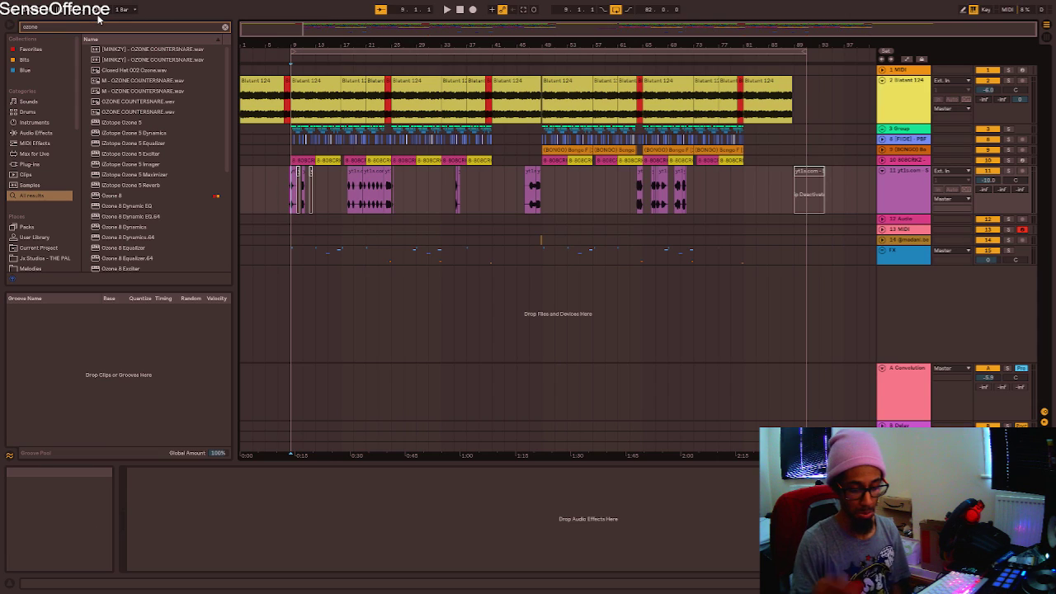
key("F11")
key("ctrl+s")
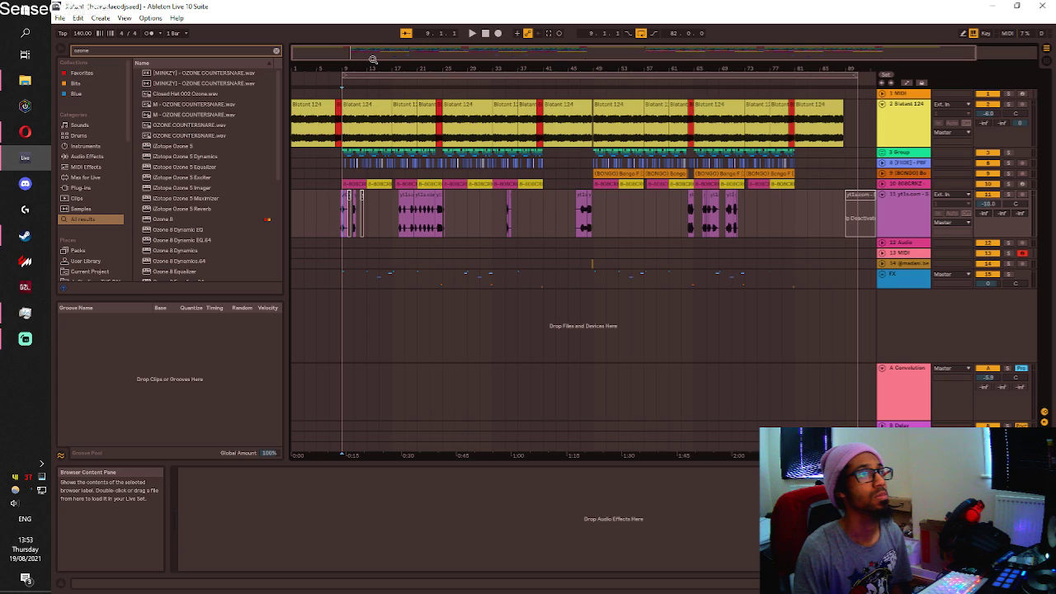
Restart playback from the very beginning of the arrangement.
double_click(373, 55)
left_click(486, 34)
left_click(472, 34)
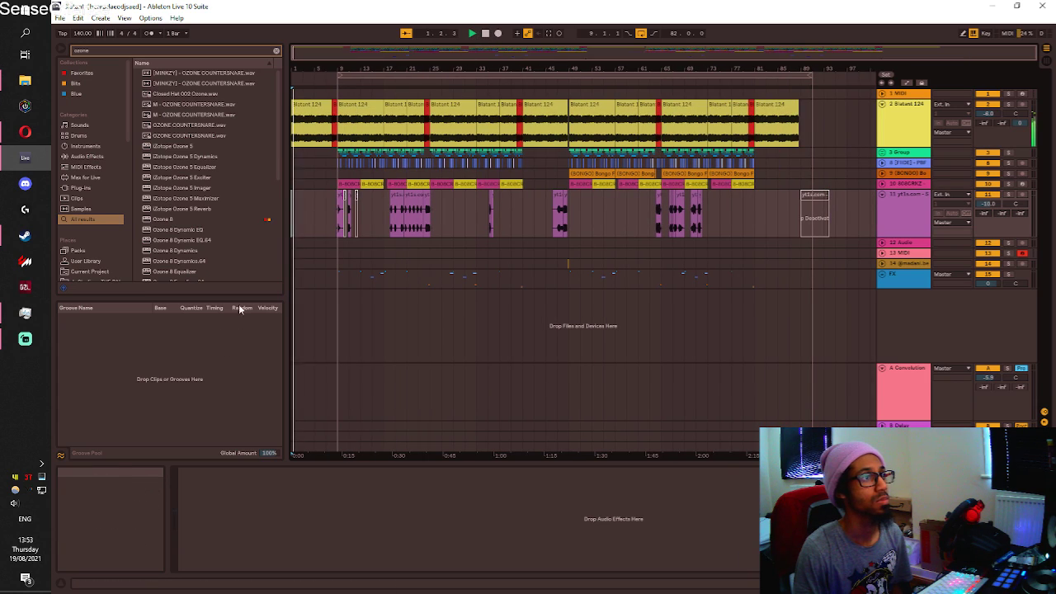
Load Ozone 8 onto the Master track ahead of EQ Eight and add an Imager module to its signal chain.
scroll(244, 223, "down", 1)
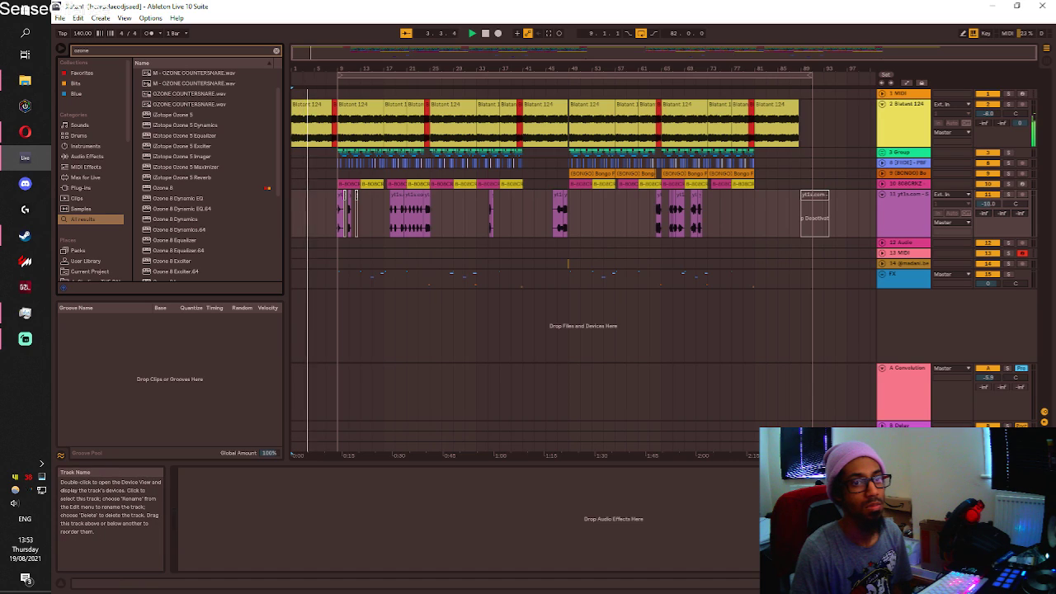
left_click(903, 446)
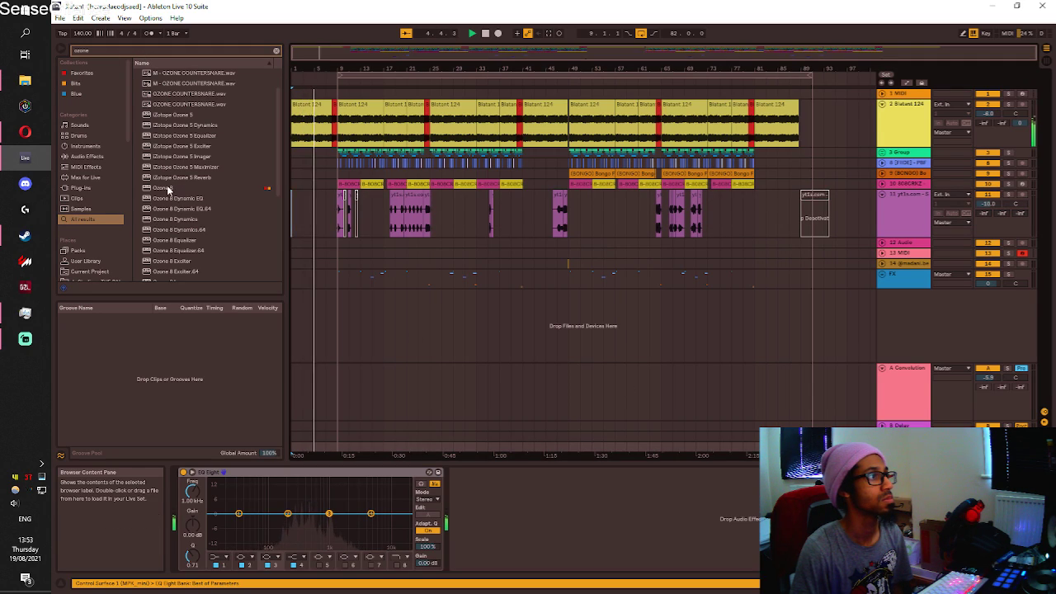
left_click_drag(168, 189, 219, 547)
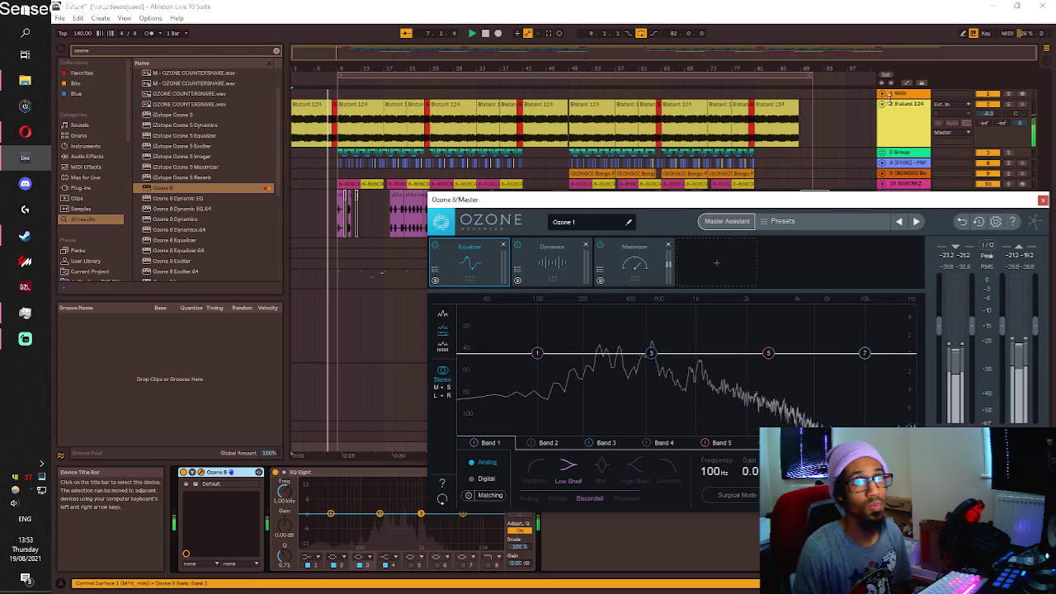
left_click(695, 262)
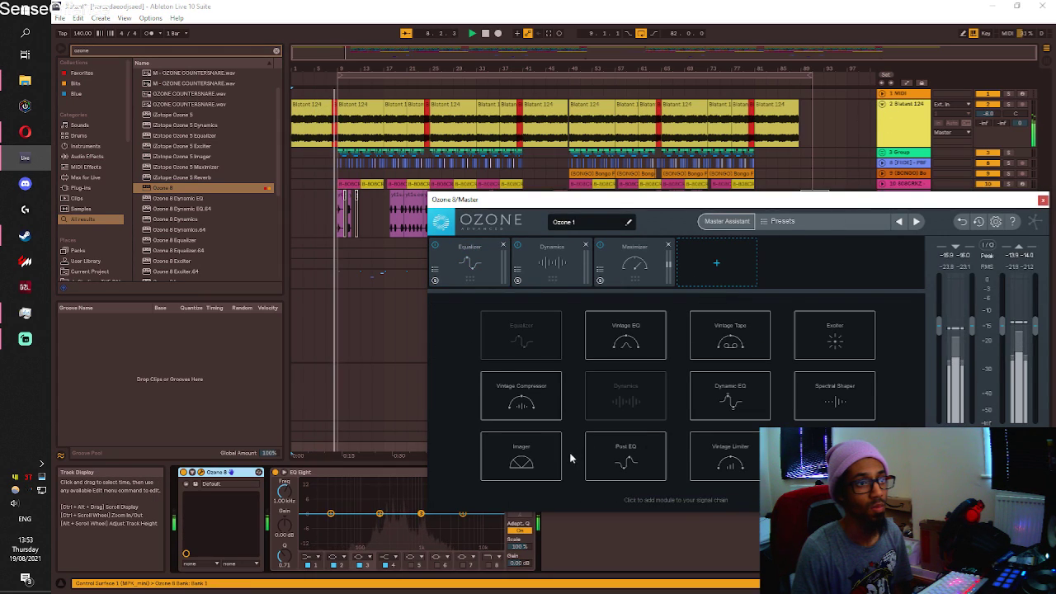
left_click(625, 450)
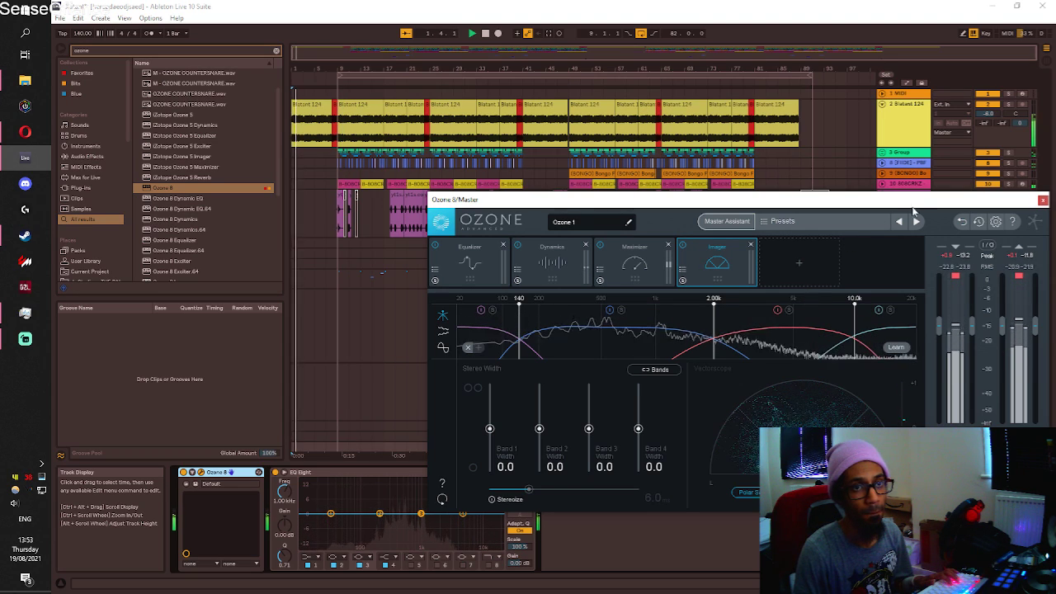
Display the device chain of the Distant 124 melody track up to its Glue Compressor.
left_click(918, 117)
left_click(817, 522)
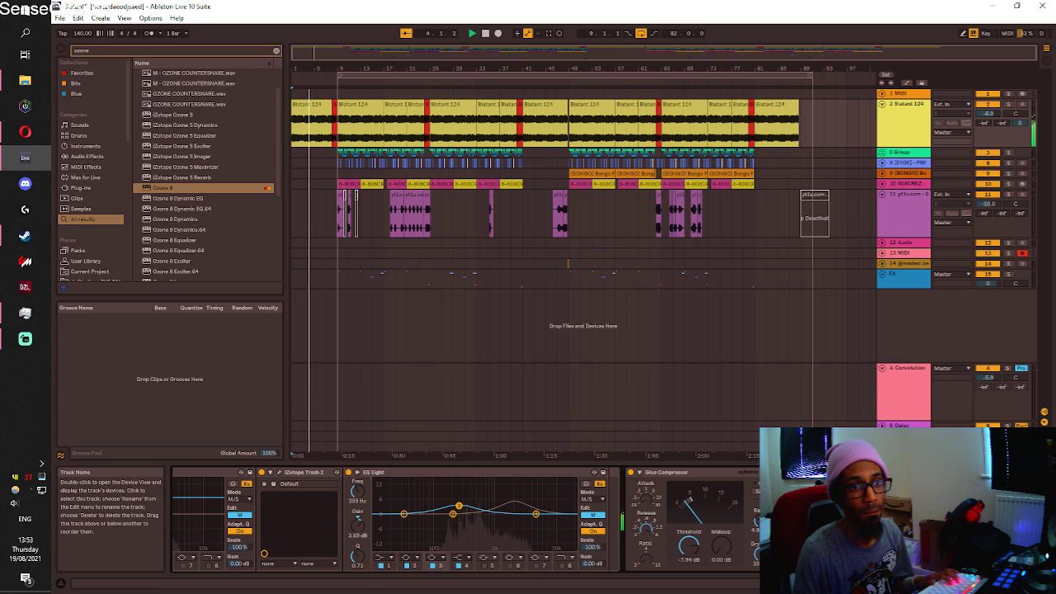
Compare the master's Ozone 8 stereo imager with the Blatant 124 track's device chain, restarting playback from the beginning.
left_click(905, 447)
left_click_drag(978, 197, 728, 137)
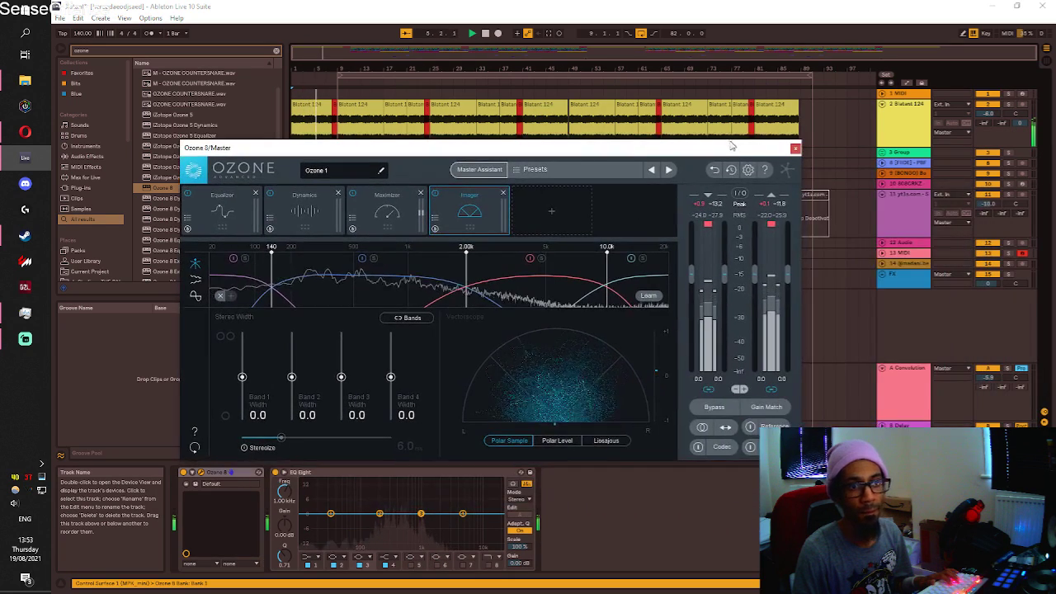
left_click(902, 122)
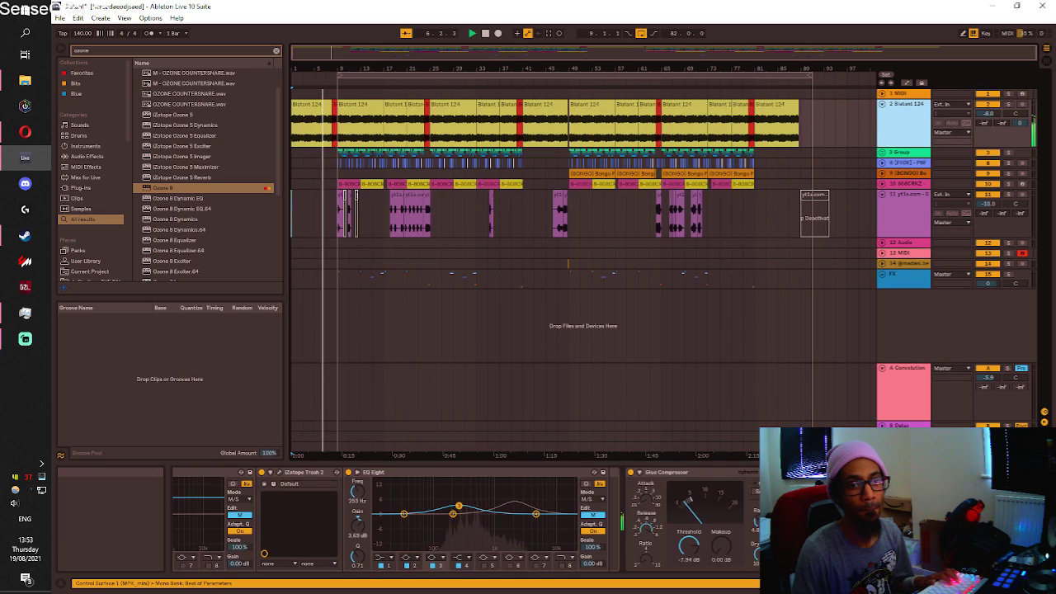
left_click(817, 521)
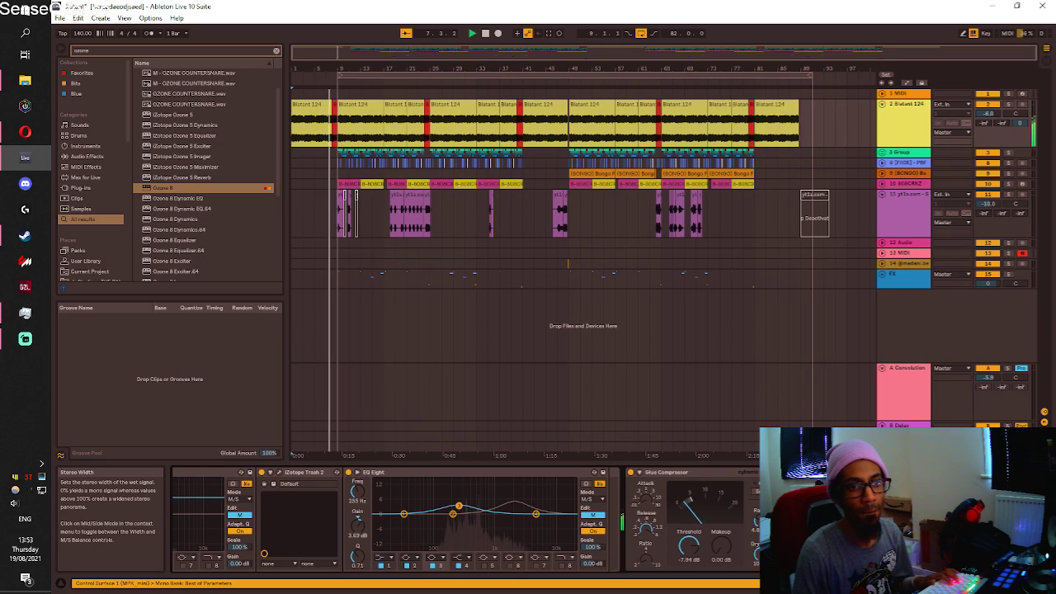
left_click(905, 446)
key("space")
key("space")
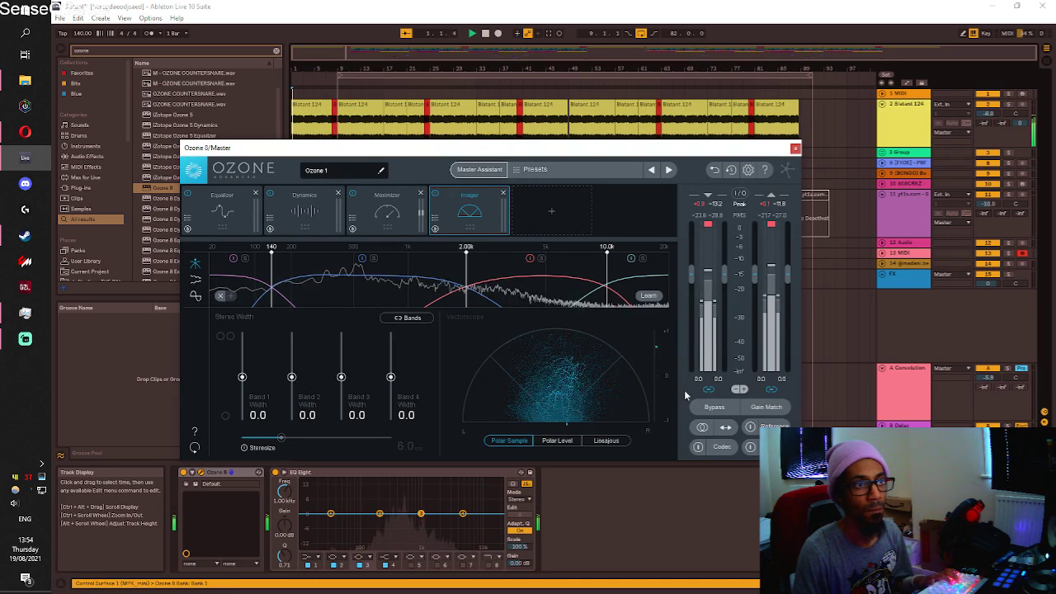
Review the Convolve settings of iZotope Trash 2 on the Blatant 124 track and the master's Ozone imager.
left_click(931, 107)
scroll(495, 520, "up", 5)
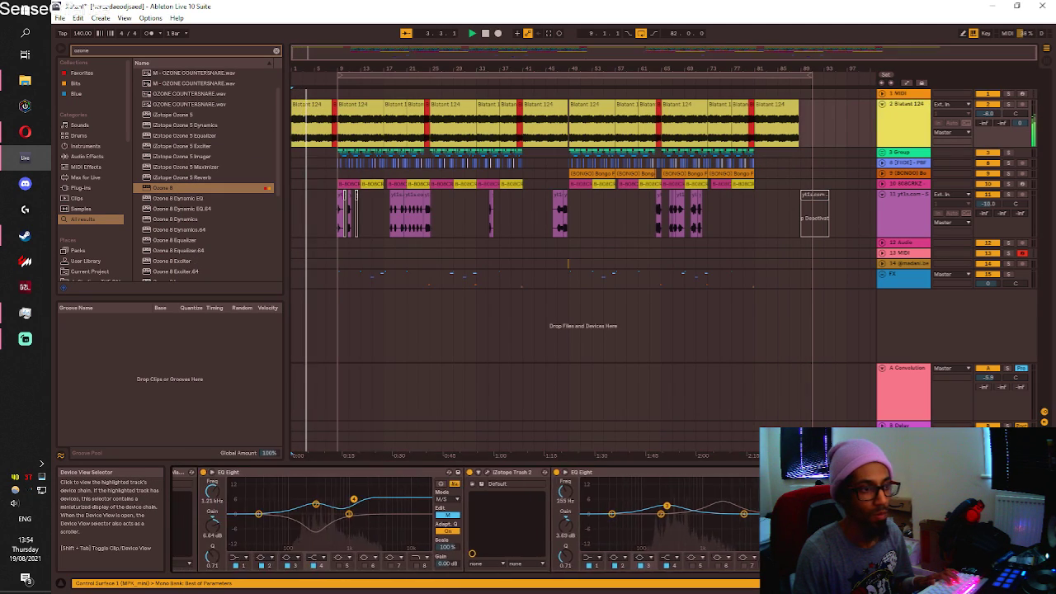
left_click(656, 475)
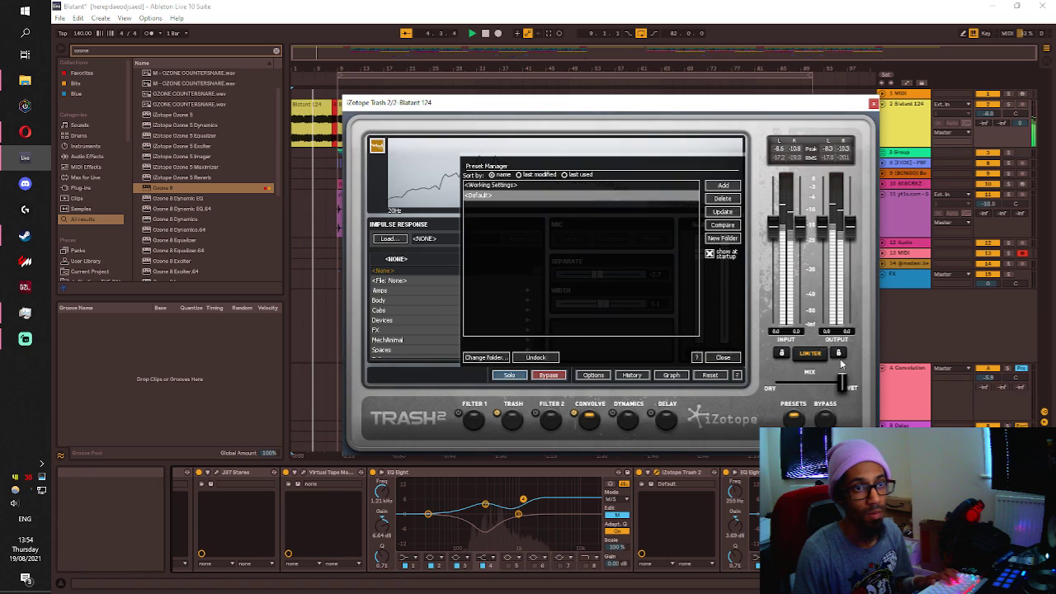
left_click(722, 358)
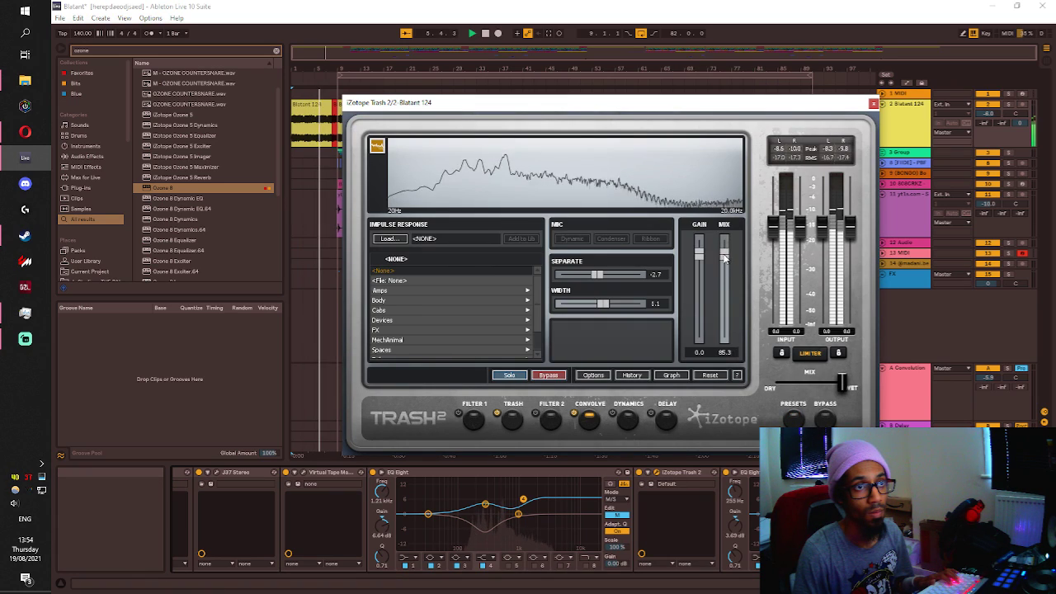
left_click(873, 103)
left_click(909, 437)
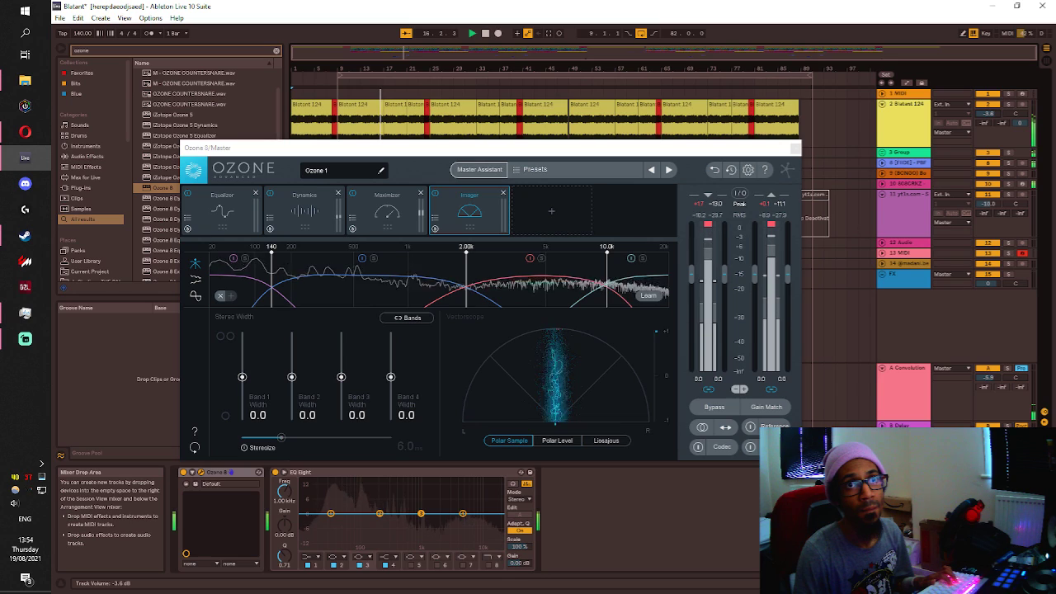
In the Blatant 124 track's EQ Eight before the Glue Compressor, move mid band 4 to 1.24 kHz at 0 dB and switch to side editing.
left_click(905, 123)
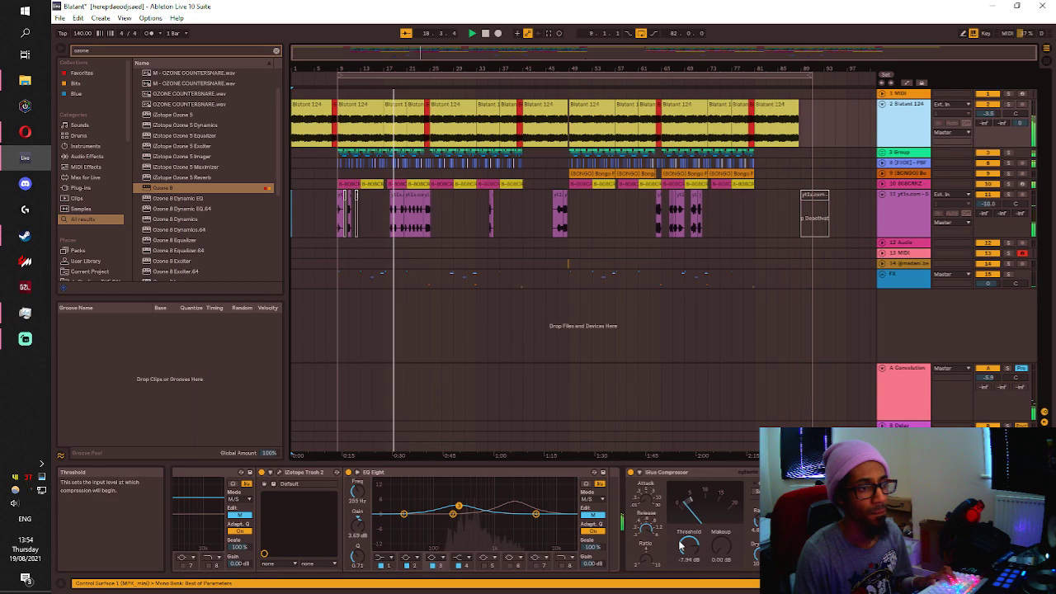
left_click_drag(536, 514, 498, 503)
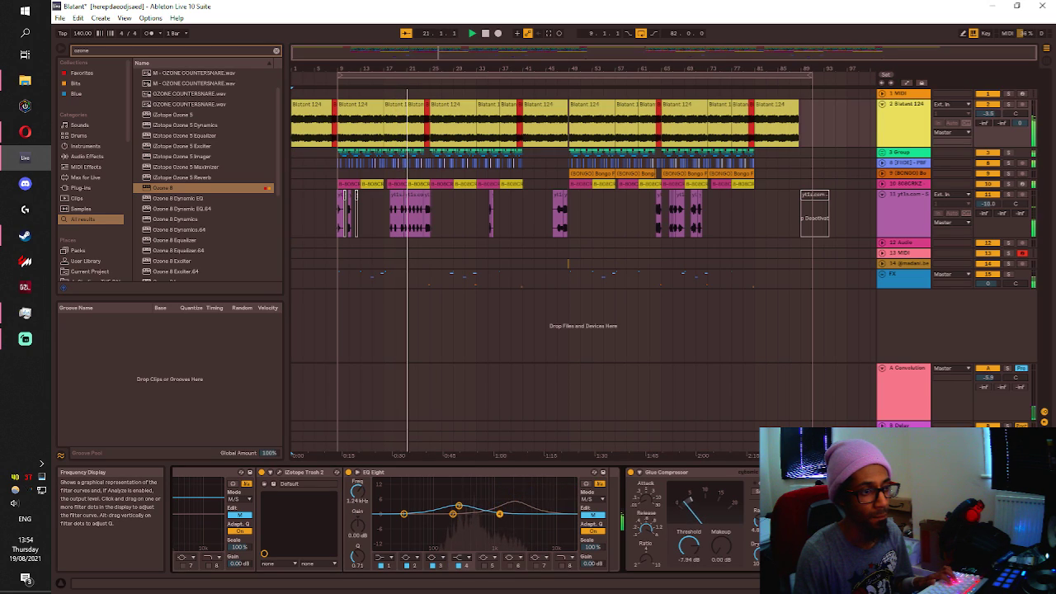
left_click(587, 516)
Try moving two side bands of the EQ Eight to about 2.7 kHz and 303 Hz, and undo both changes.
left_click_drag(552, 514, 515, 502)
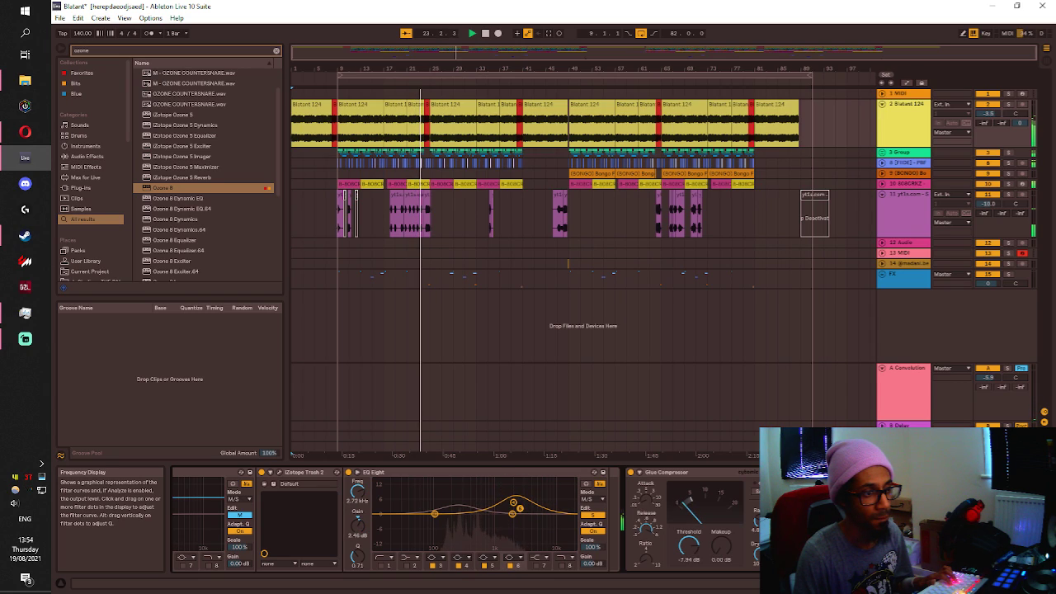
left_click_drag(434, 514, 464, 512)
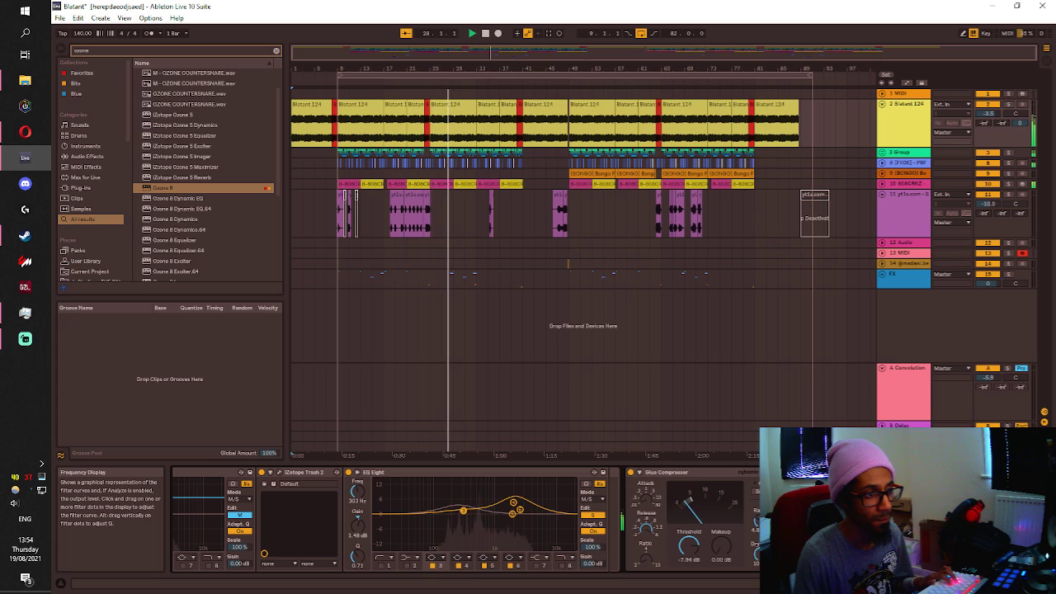
key("ctrl+z")
key("ctrl+z")
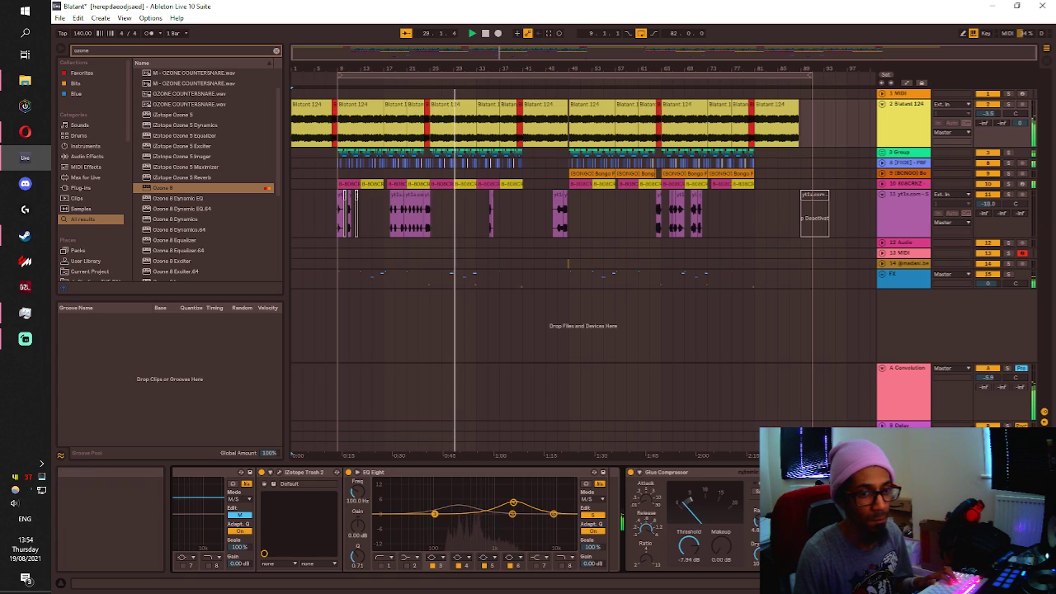
Expand the drum group and its track 4, adjust that track's volume, and fold the group again.
left_click(990, 584)
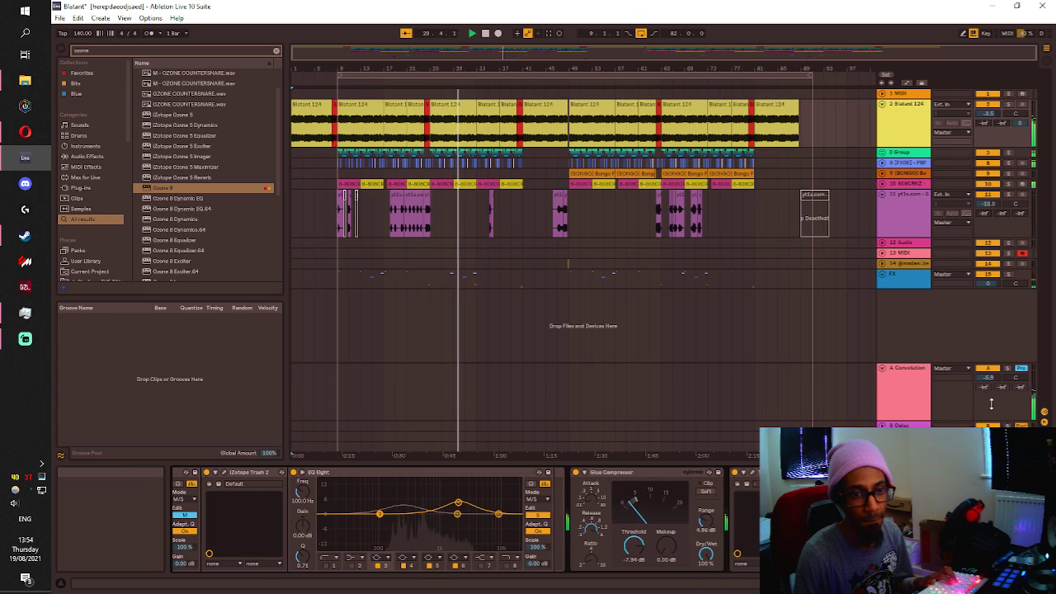
left_click(882, 153)
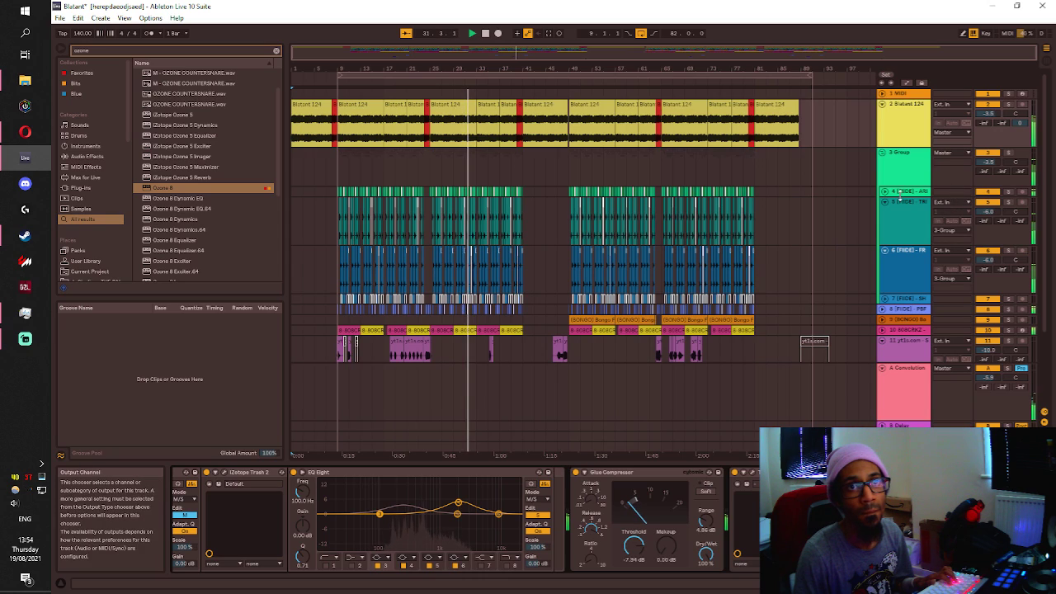
left_click(884, 191)
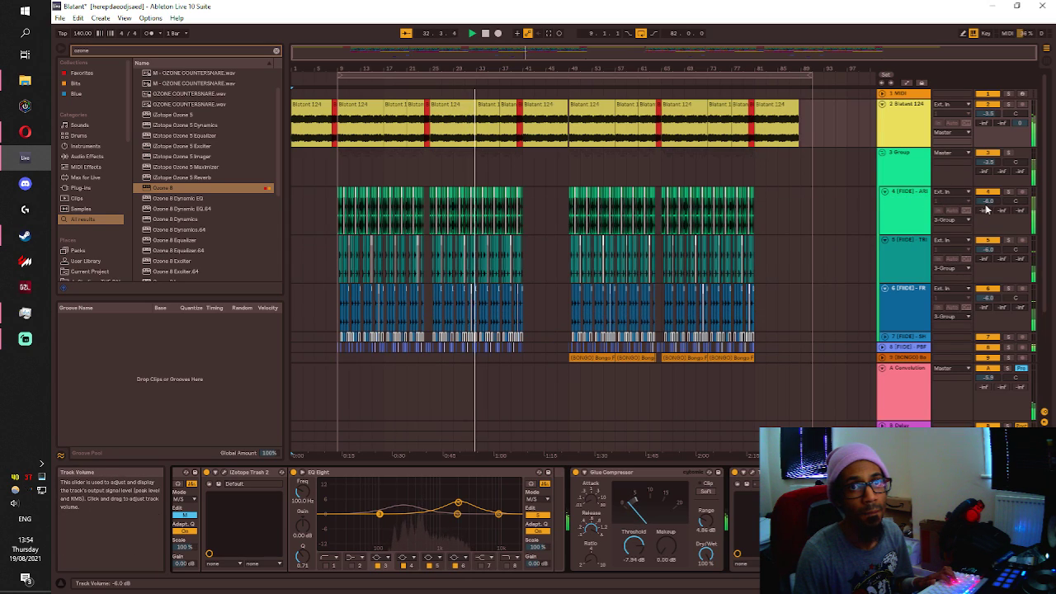
mouse_move(988, 202)
left_mouse_down()
mouse_move(987, 211)
mouse_move(988, 201)
left_mouse_up()
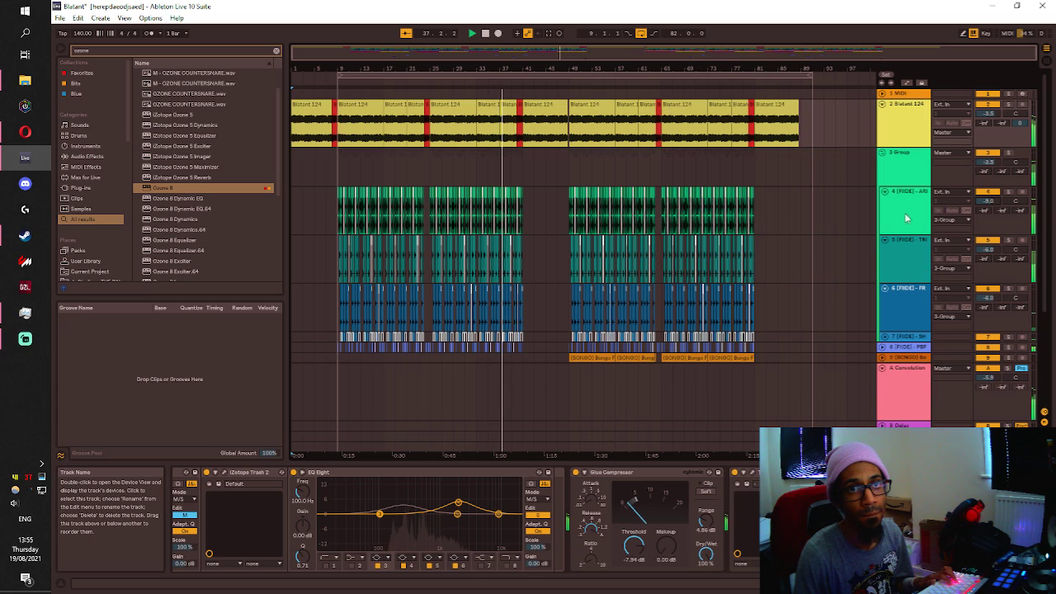
left_click(882, 153)
Monitor the master's Ozone imager while the arrangement plays, and close the Ozone window.
left_click(904, 447)
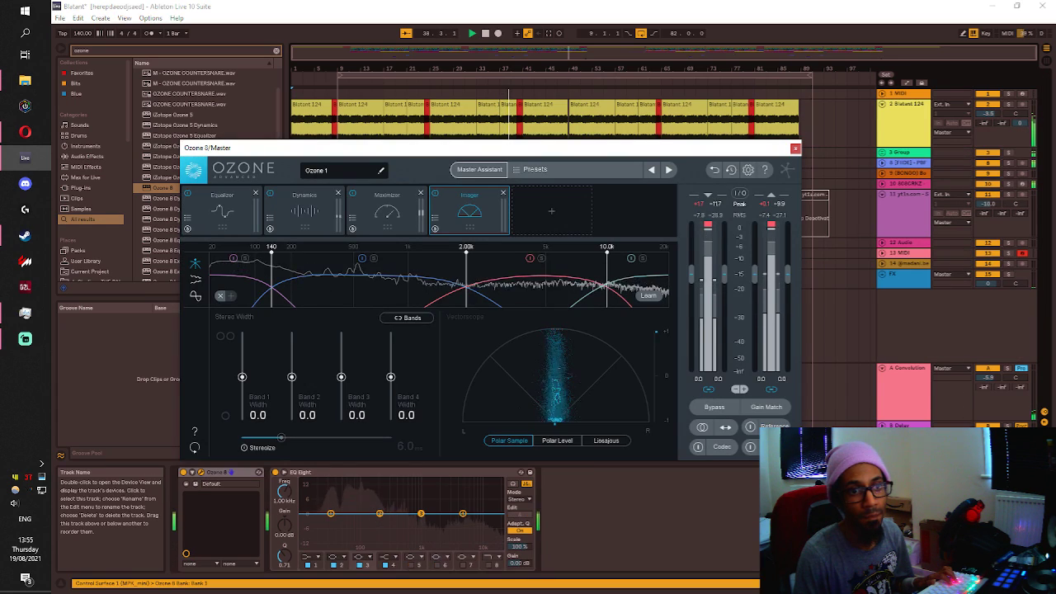
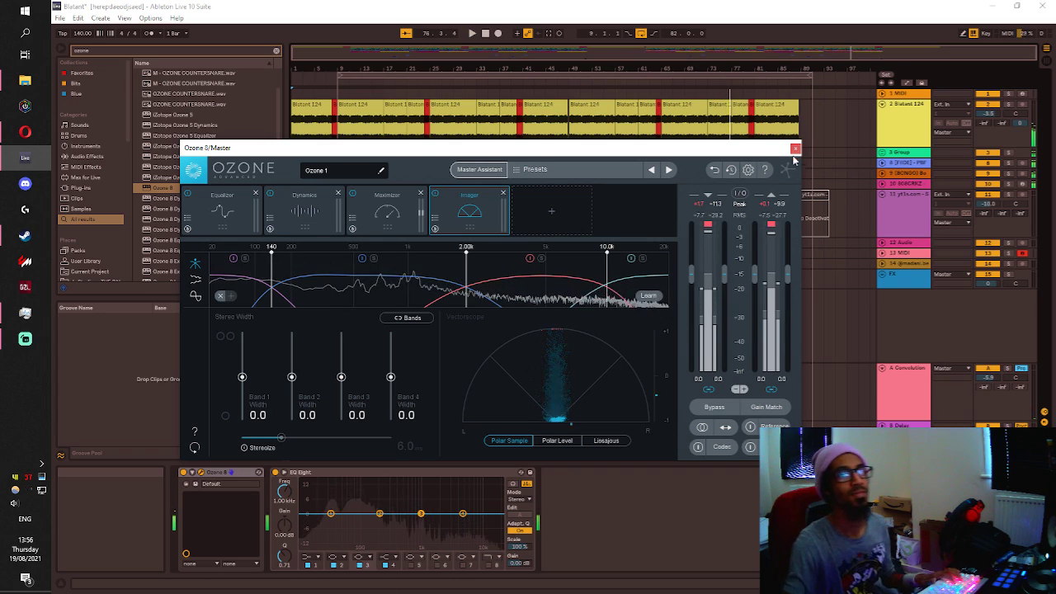
left_click(796, 149)
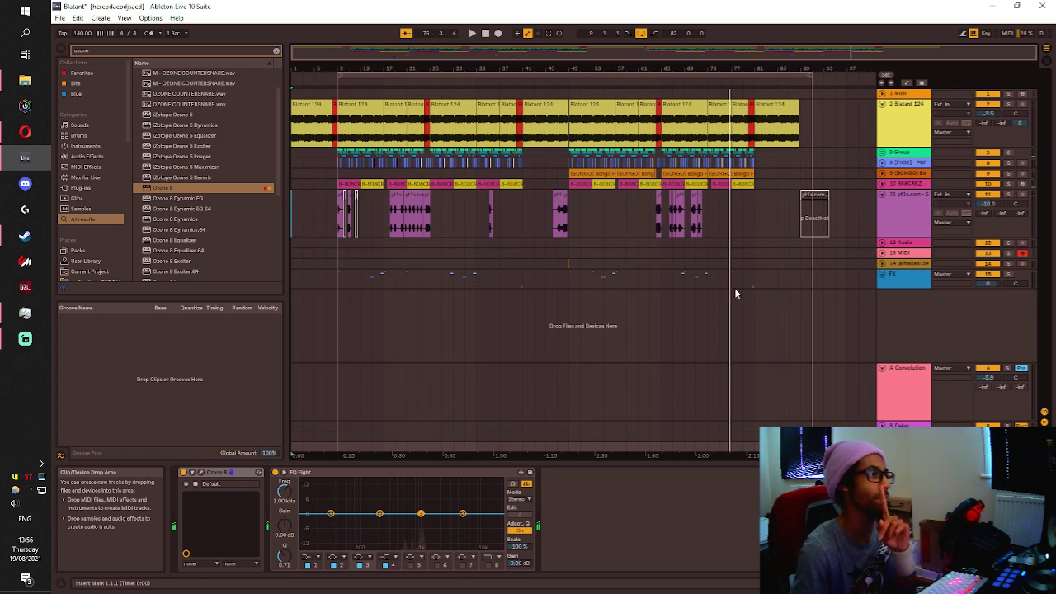
Clear the browser search and look through the ACCA user folder for acapellas.
left_click(276, 52)
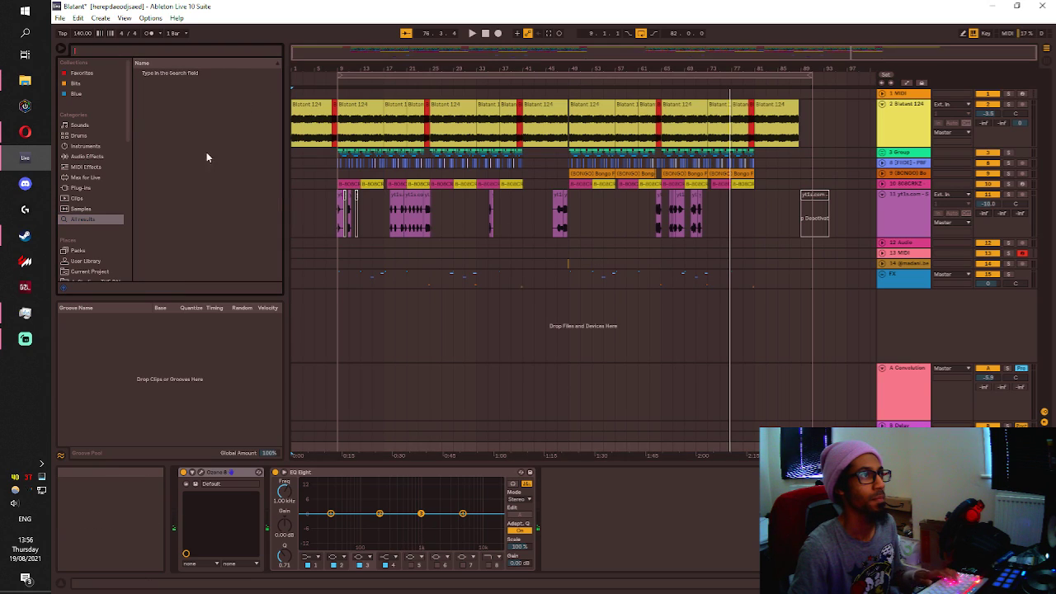
scroll(88, 229, "down", 8)
scroll(95, 219, "down", 5)
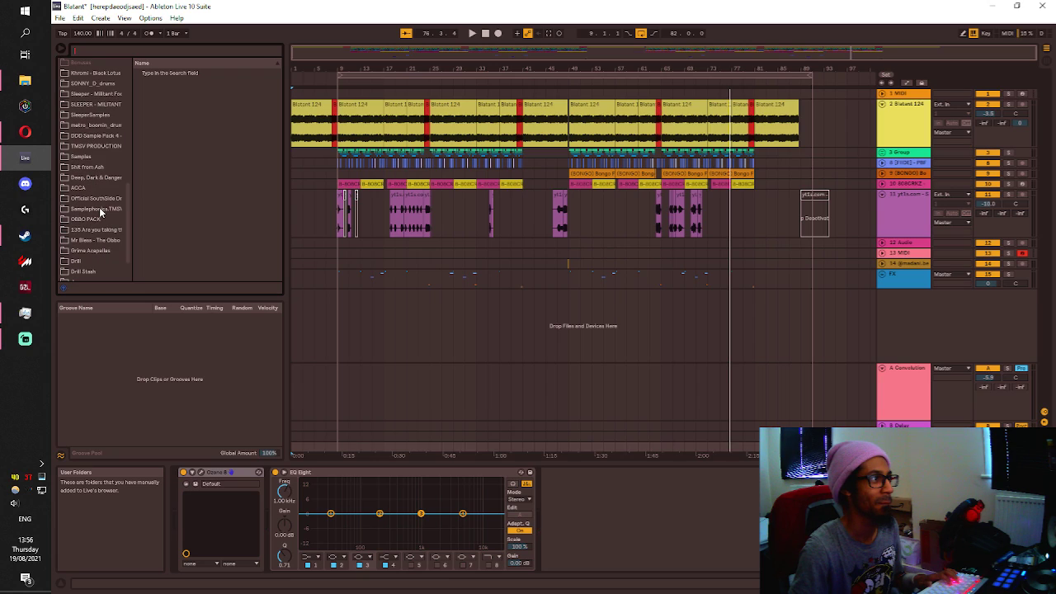
left_click(85, 190)
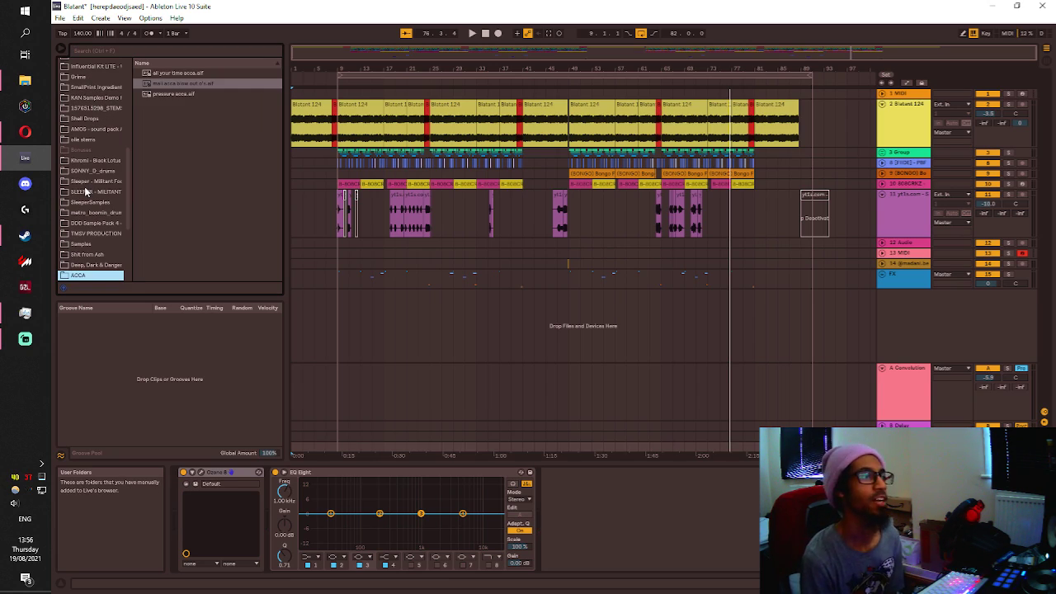
scroll(88, 198, "up", 3)
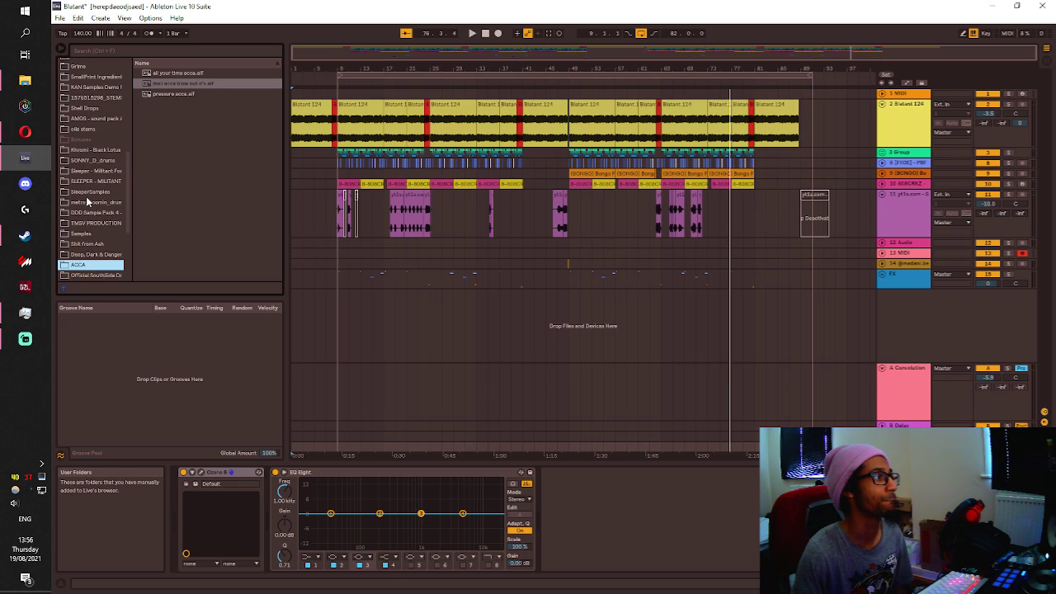
Browse the Grime user folder and its UNDRGRND Sounds Grime 2.0 pack for usable samples.
left_click(82, 130)
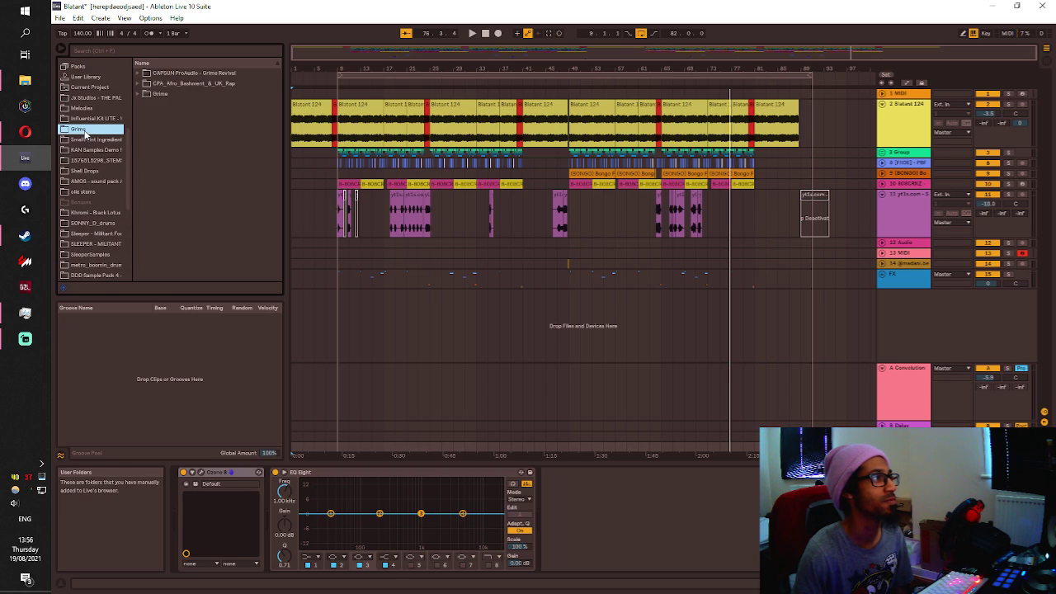
scroll(128, 94, "up", 3)
left_click(138, 93)
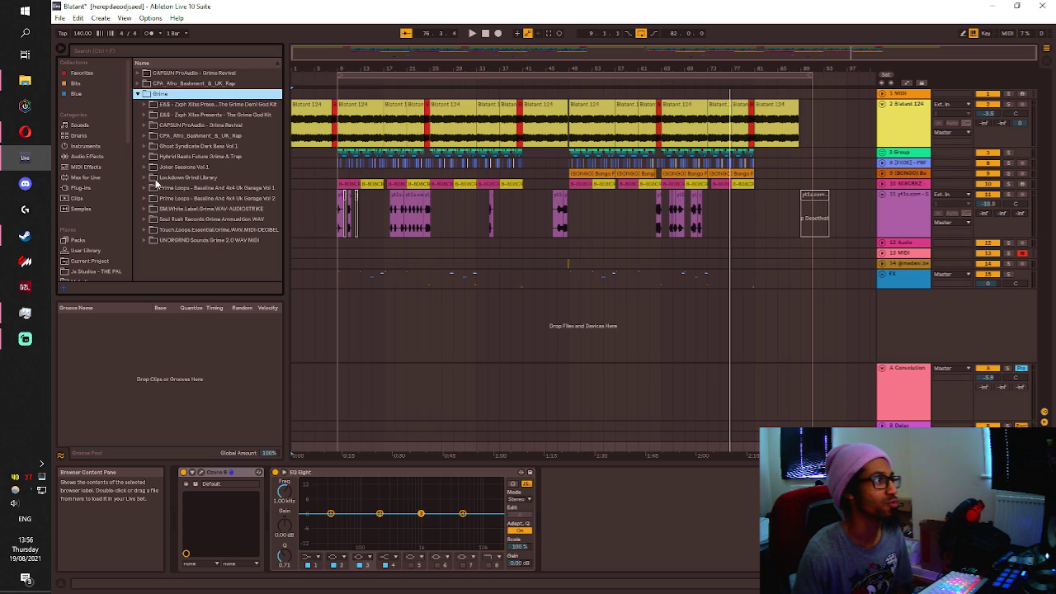
left_click(146, 239)
left_click(154, 252)
scroll(162, 260, "down", 2)
scroll(109, 261, "down", 5)
scroll(107, 251, "down", 6)
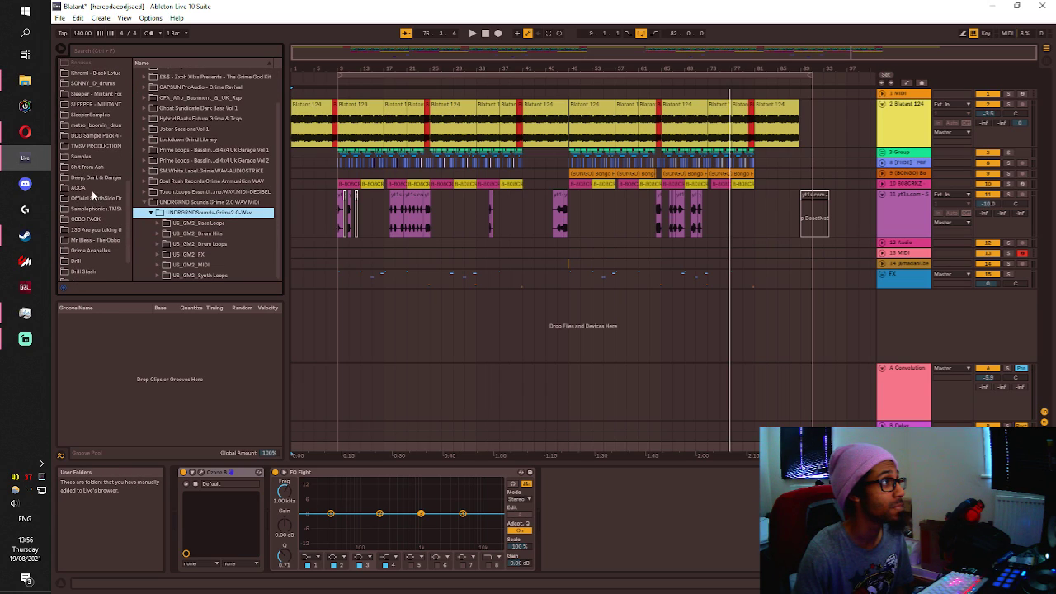
Find Man Know (Acapella) (140.3bpm).mp3 in the Grime Acapellas folder and place it on a new audio track at bar 9.
left_click(92, 190)
scroll(101, 215, "down", 2)
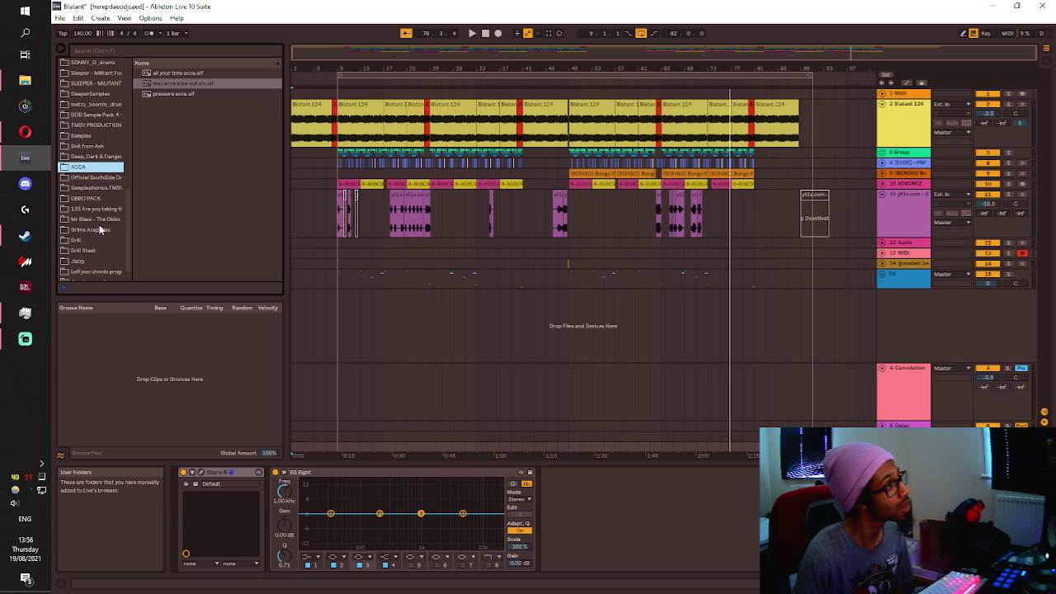
left_click(99, 231)
scroll(181, 206, "down", 5)
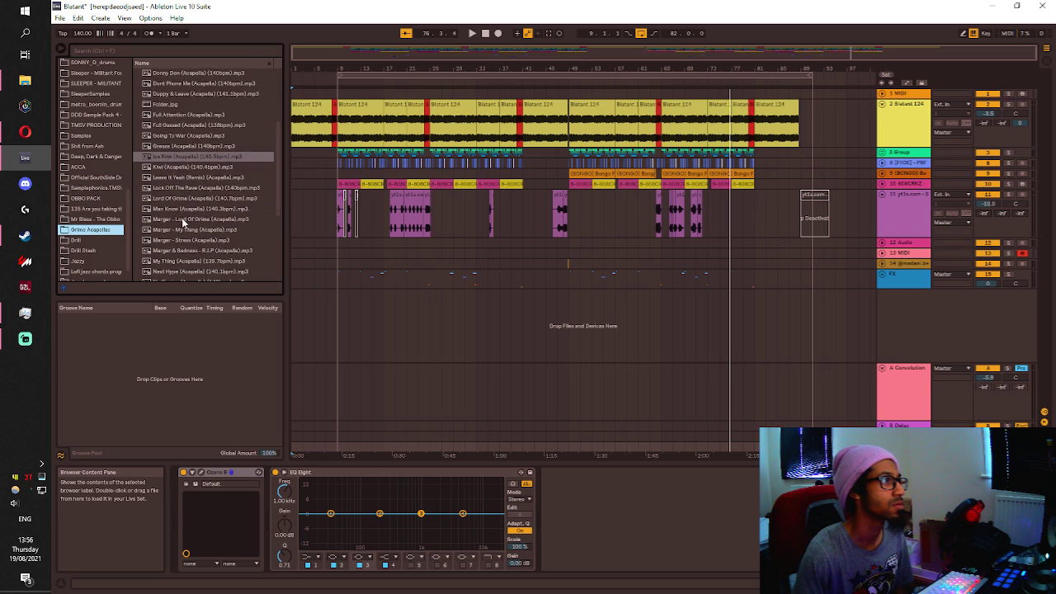
scroll(187, 218, "down", 1)
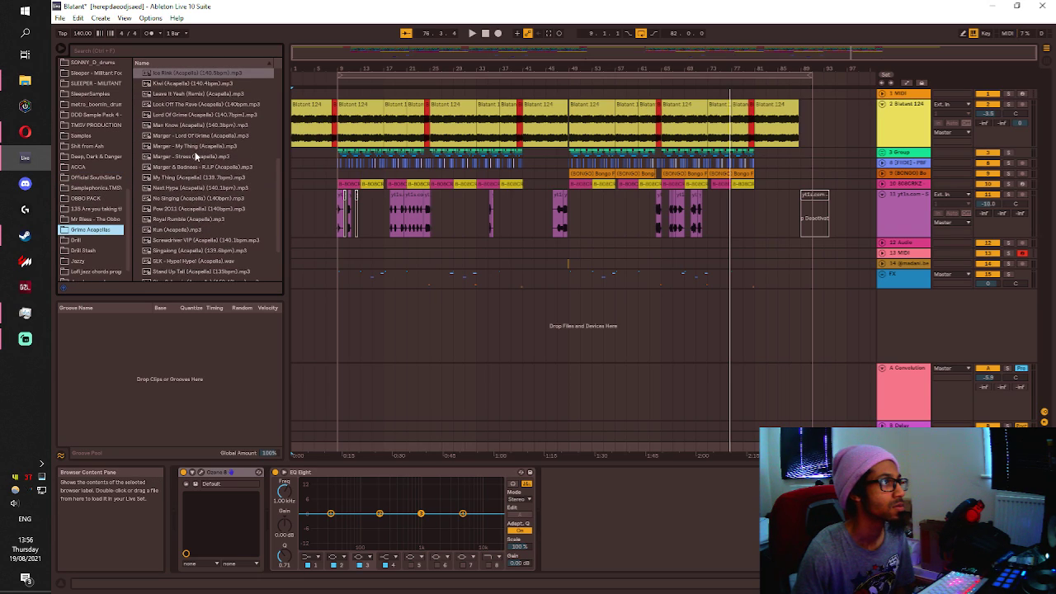
left_click_drag(320, 280, 343, 306)
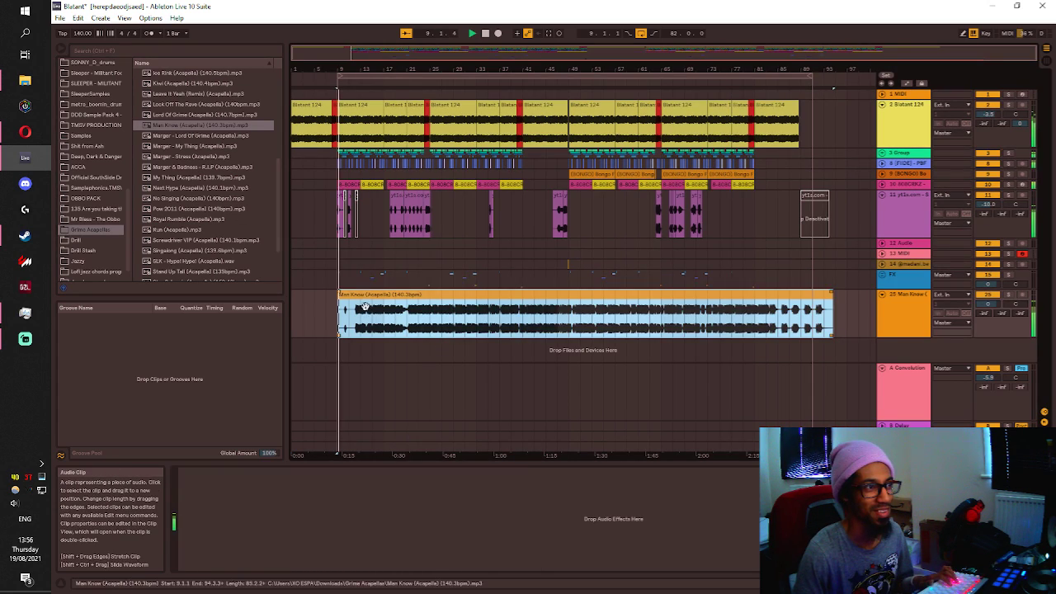
Shift the Man Know acapella clip earlier to start at 6.1.1 and replay it against the beat.
key("plus")
key("plus")
left_click_drag(453, 294, 418, 302)
key("space")
key("space")
Set the Man Know acapella clip's warp mode to Complex Pro and return to the arrangement.
double_click(445, 296)
left_click(288, 120)
left_click(284, 165)
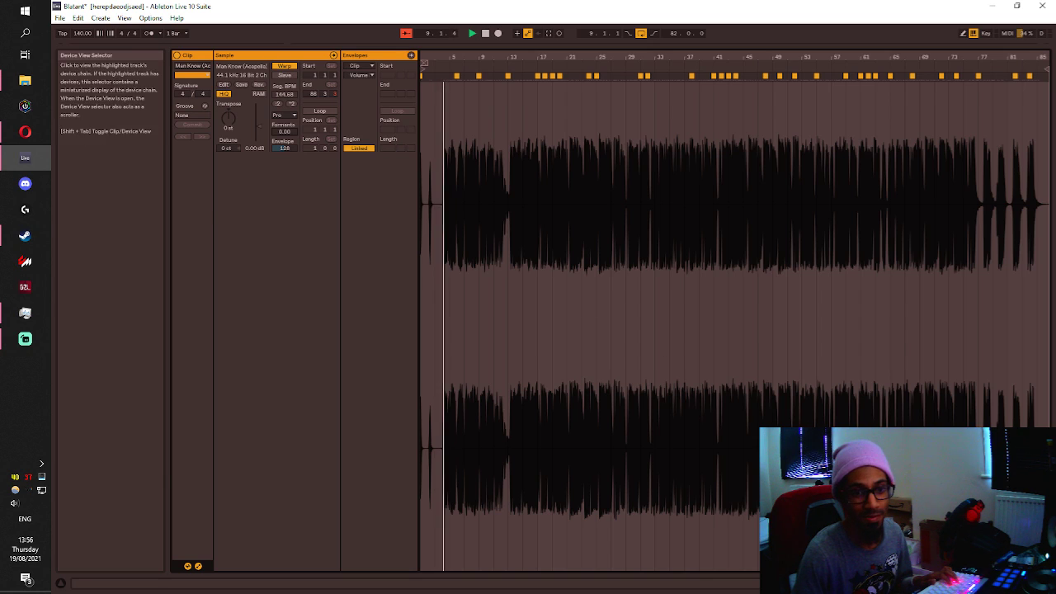
key("shift+Tab")
Play the Man Know acapella against the beat and set its track's volume to -5.9 dB.
scroll(419, 302, "up", 6)
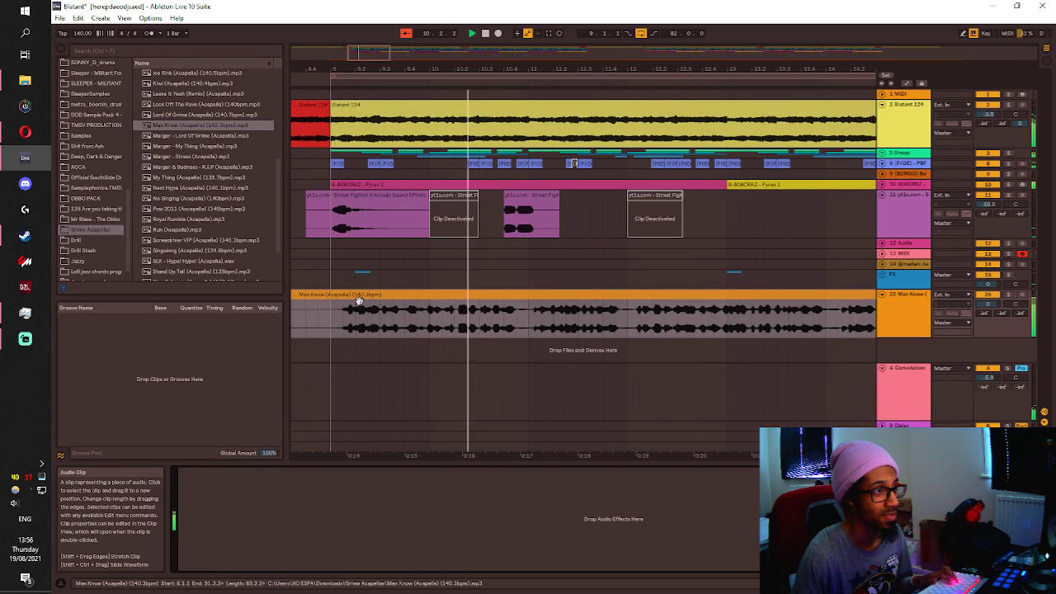
left_click(356, 301)
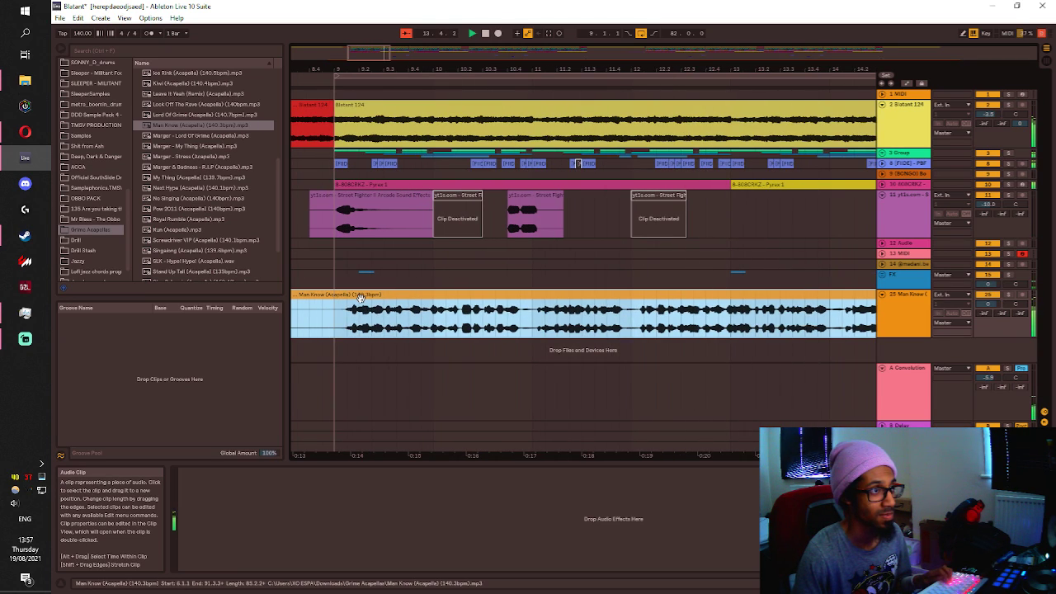
scroll(396, 314, "down", 3)
left_click(773, 326)
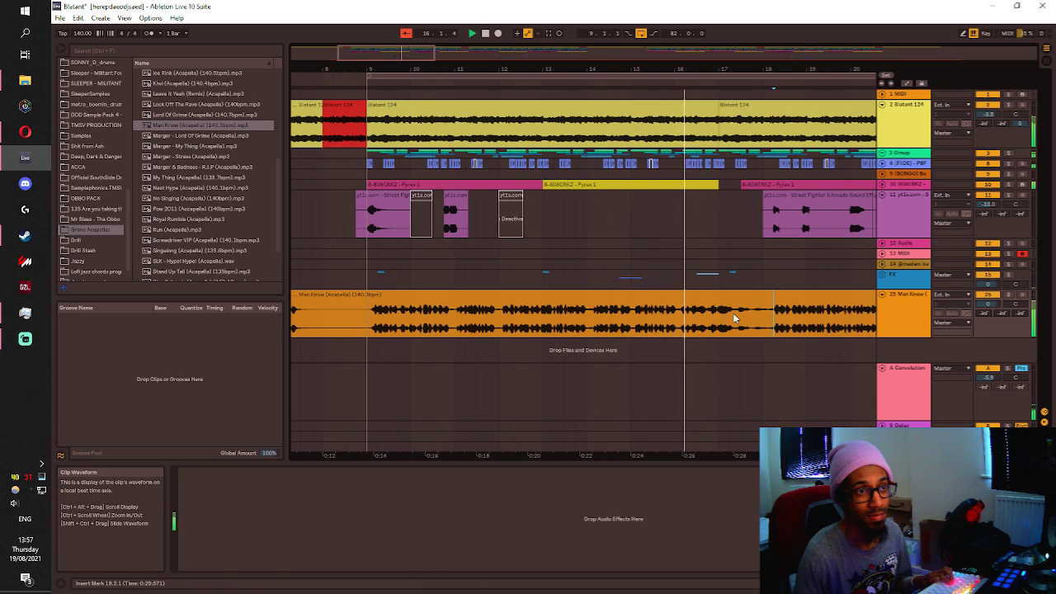
scroll(734, 315, "down", 1)
scroll(757, 316, "up", 1)
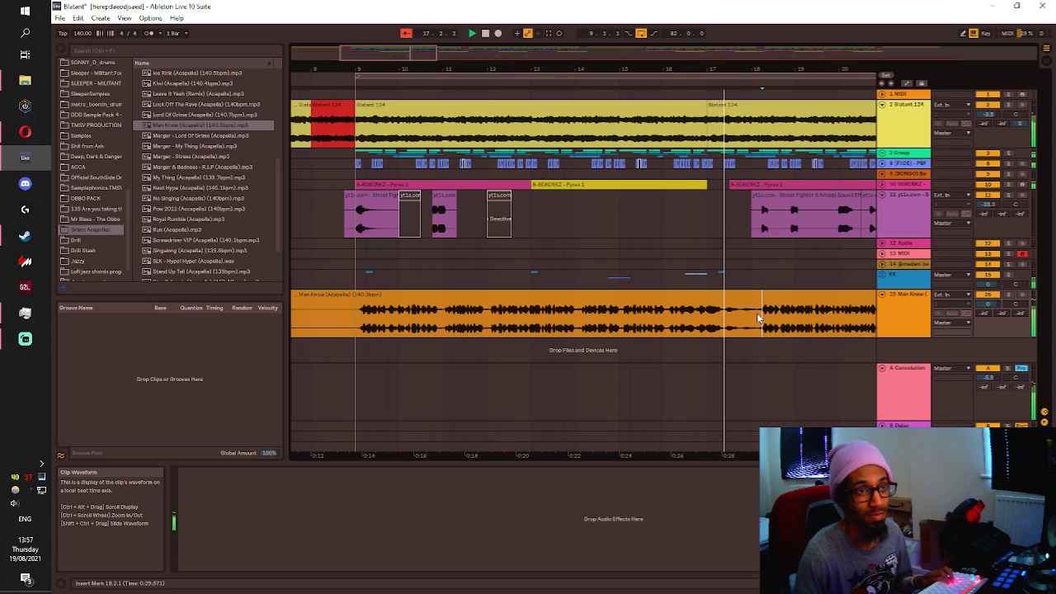
scroll(757, 313, "down", 1)
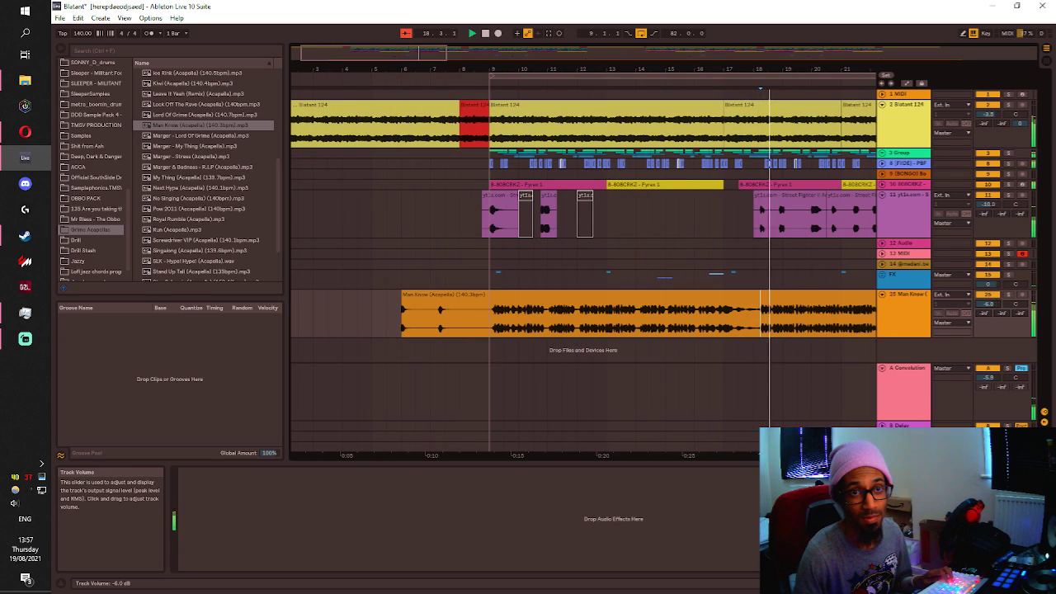
scroll(758, 310, "up", 2)
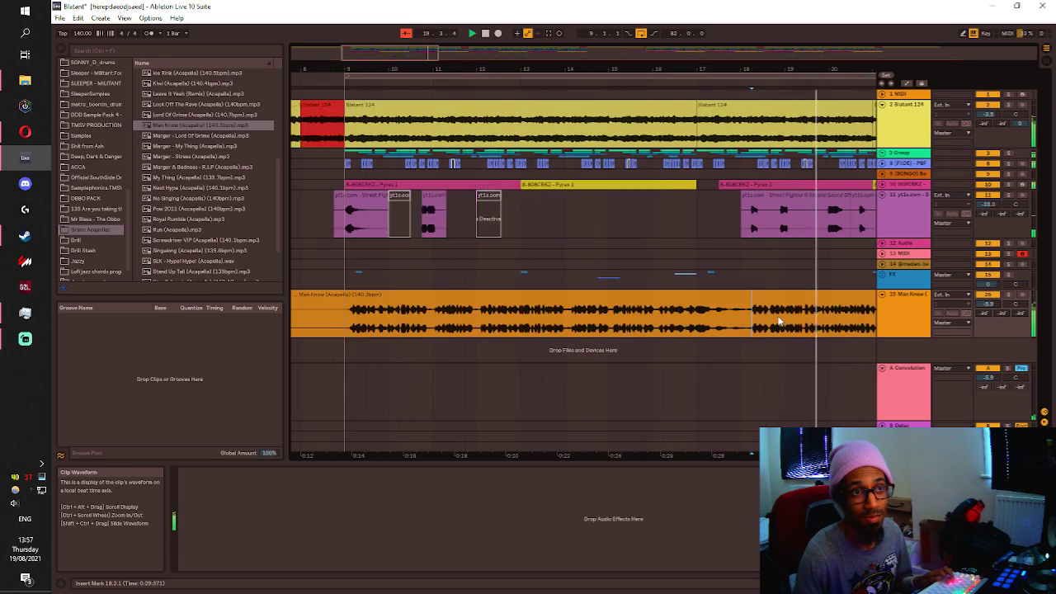
Shift the Man Know clip earlier to start at 5.4.1 and replay it from just before bar 9.
left_click(757, 307)
left_click_drag(752, 306, 744, 304)
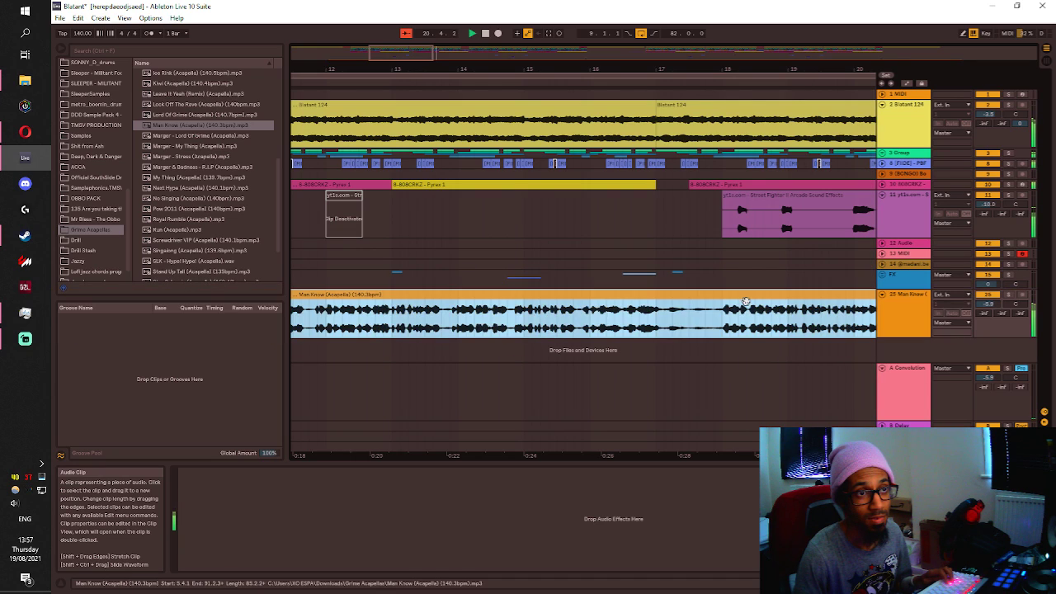
scroll(743, 304, "down", 2)
scroll(435, 305, "up", 2)
left_click(384, 326)
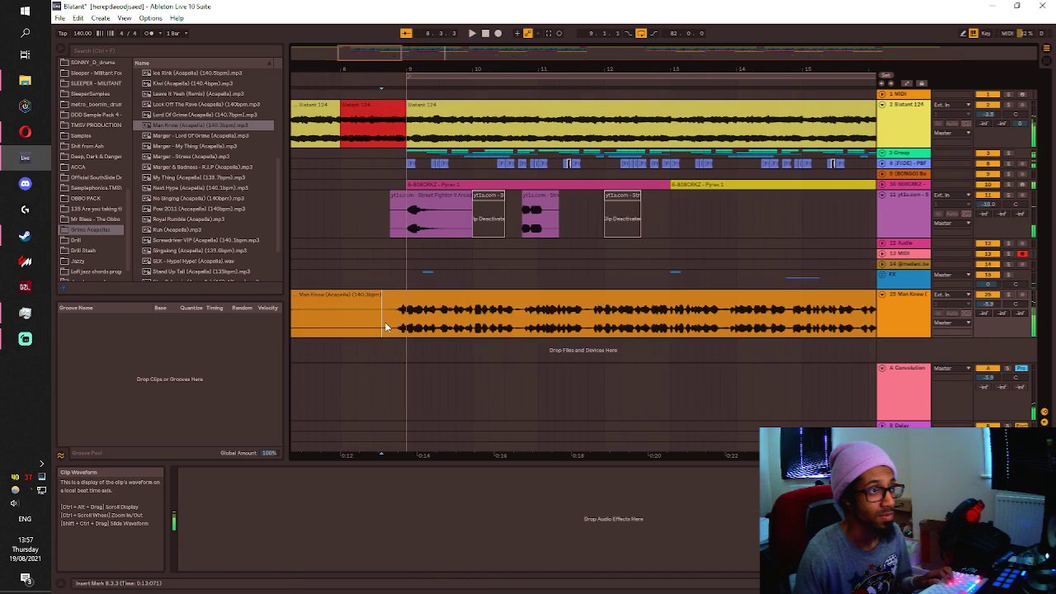
key("space")
key("space")
Fine-tune the Man Know clip's start to about 5.4.3 and check its timing across the first drop.
left_click(569, 306)
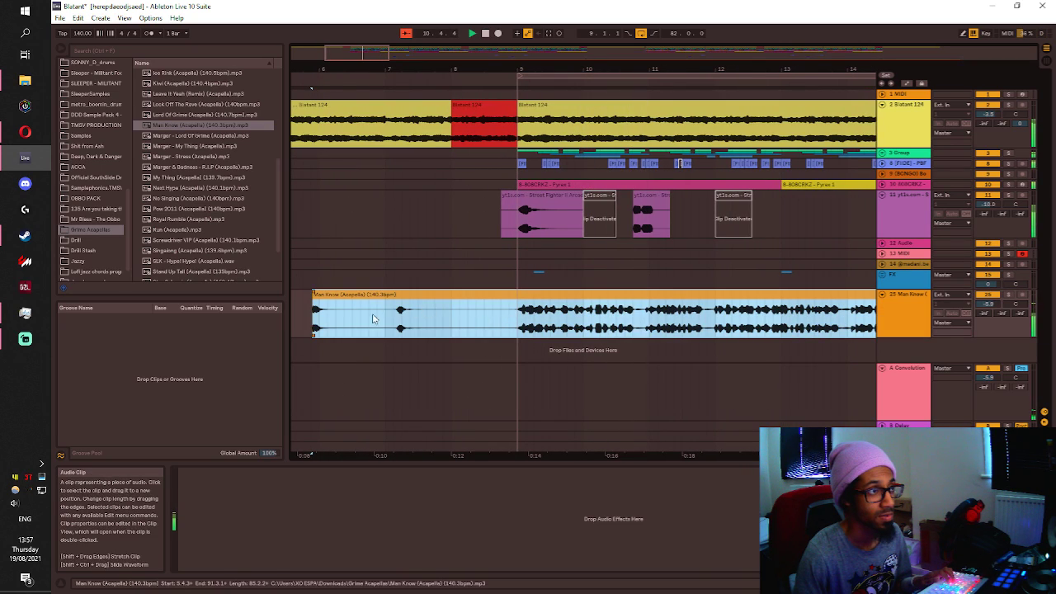
left_click(343, 309)
left_click_drag(313, 309, 434, 310)
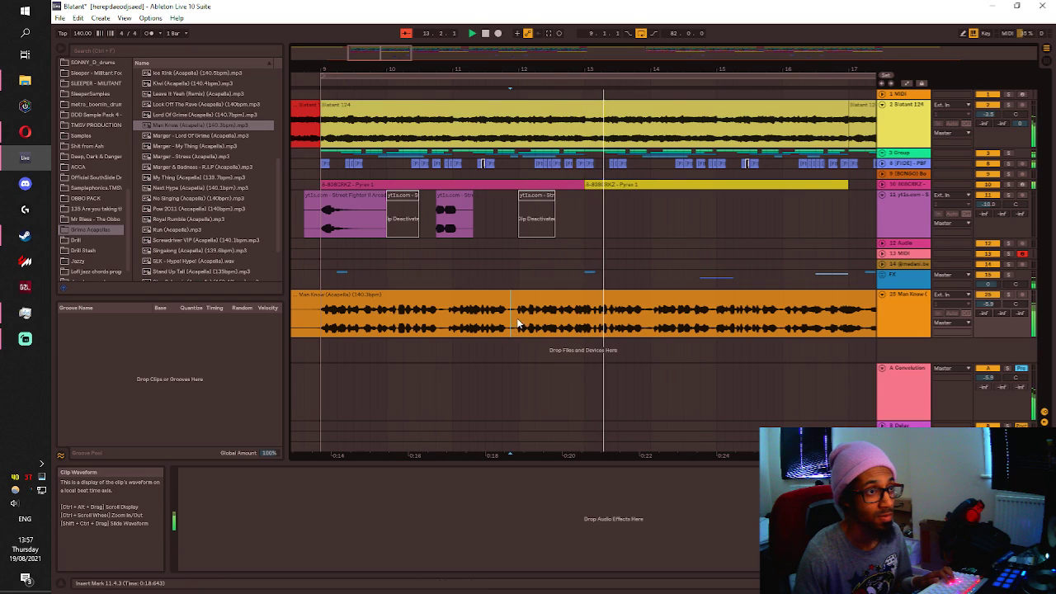
scroll(516, 317, "down", 2)
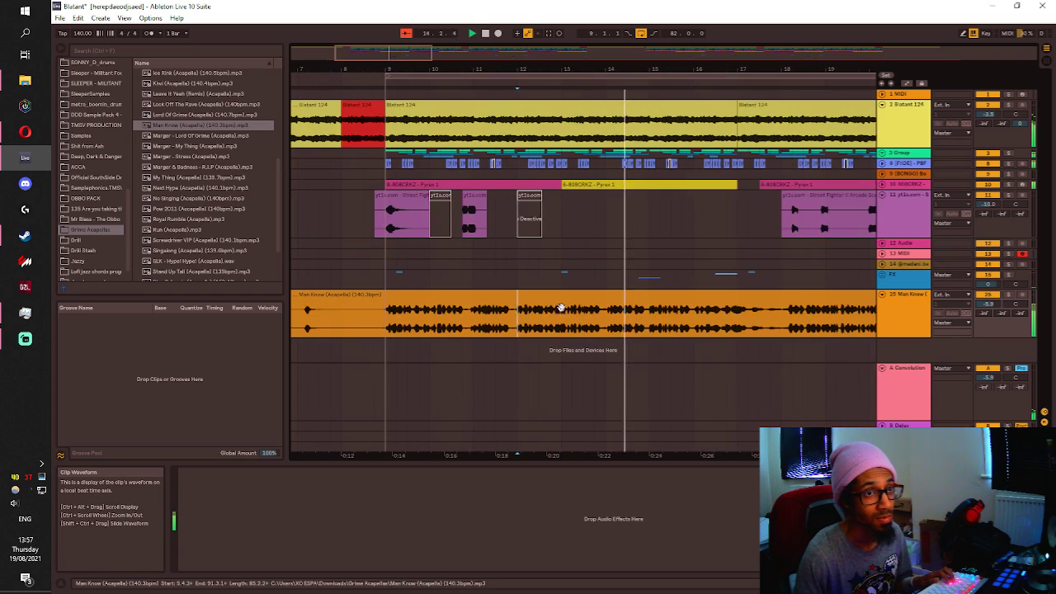
scroll(557, 309, "down", 3)
left_click(609, 295)
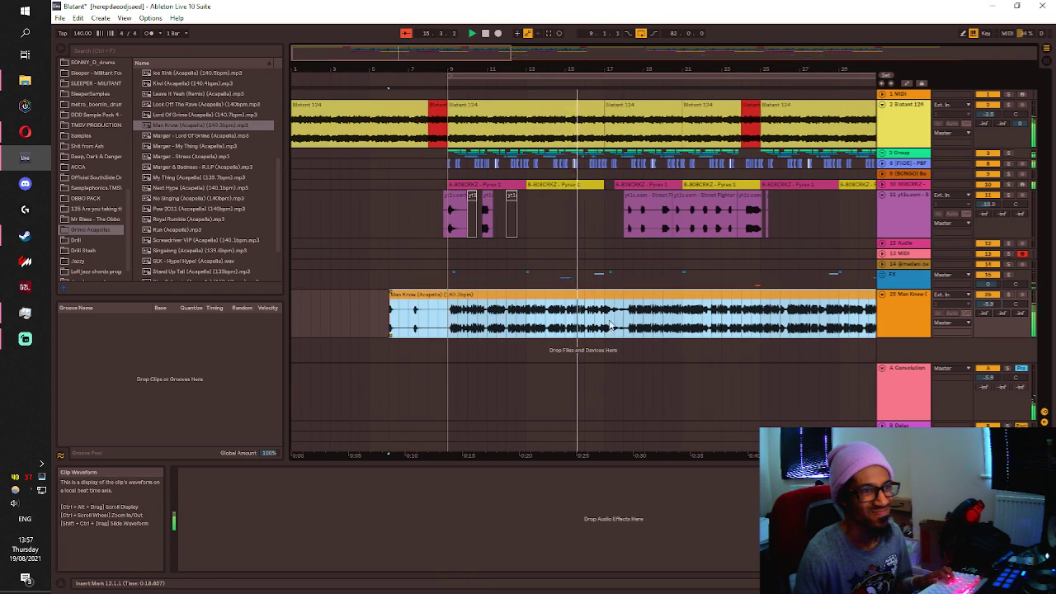
scroll(611, 324, "up", 4)
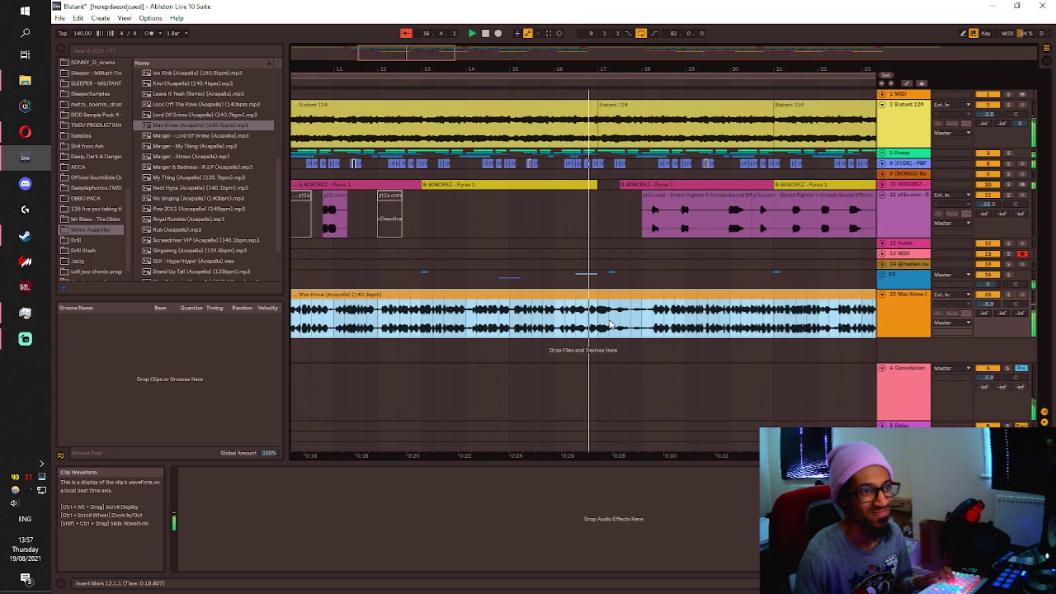
left_click(565, 320)
Shorten the Man Know clip to 85 bars, ending at 91.1.1, and check its timing around bar 18.
scroll(594, 314, "down", 8)
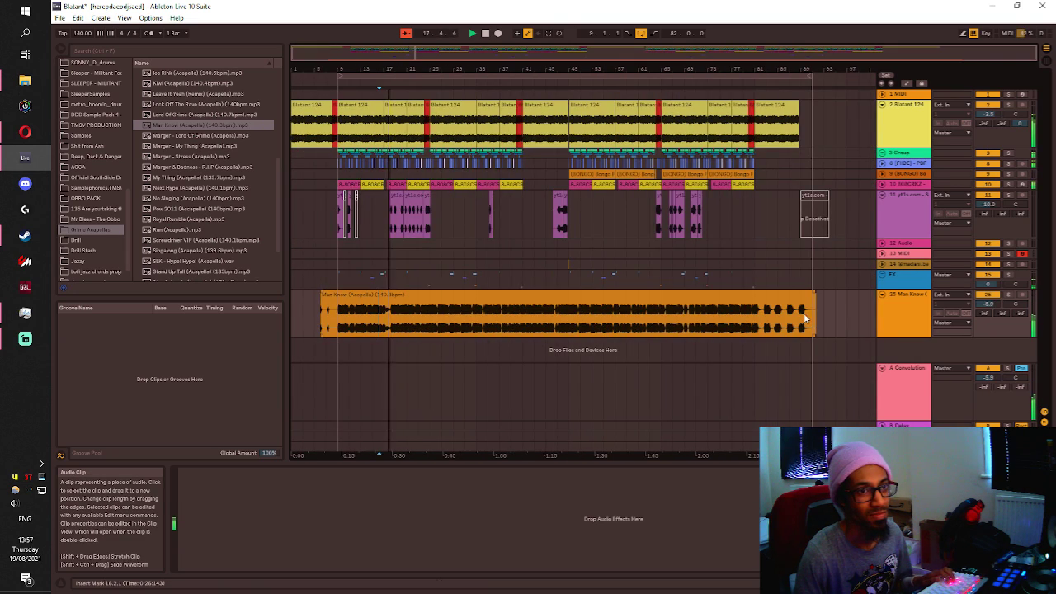
left_click_drag(816, 309, 811, 309)
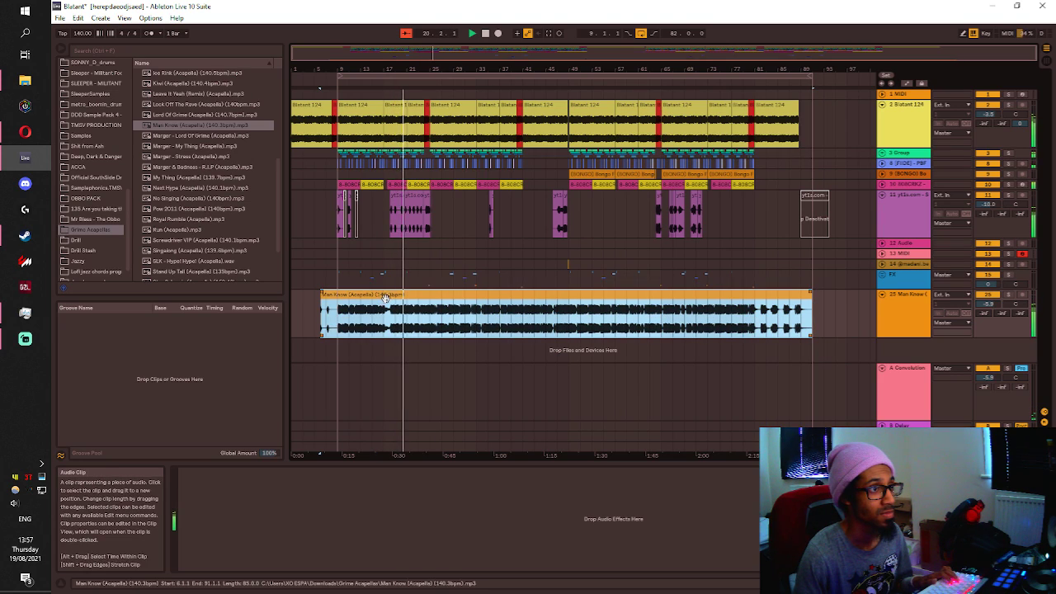
scroll(392, 310, "up", 3)
scroll(393, 309, "up", 5)
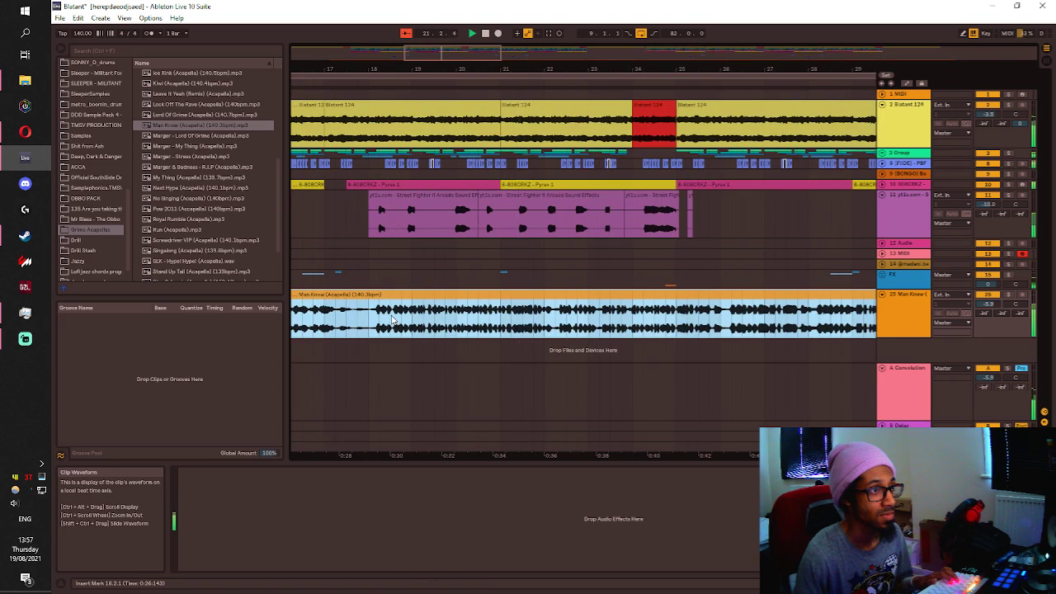
scroll(392, 309, "up", 4)
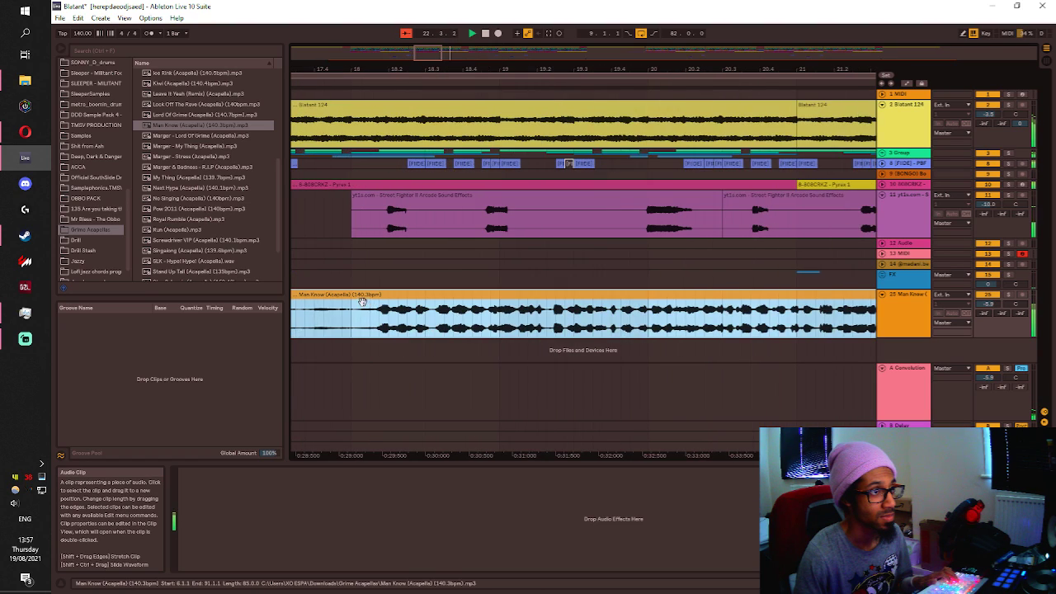
scroll(402, 298, "down", 4)
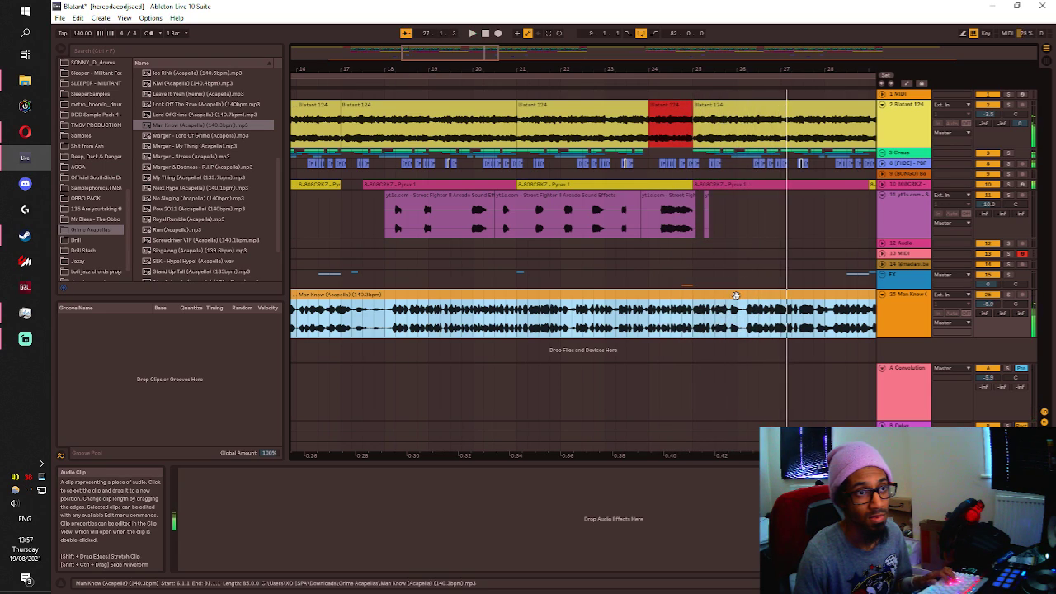
Shift the shortened Man Know clip earlier to about 5.4.1 and replay it into bar 9.
left_click_drag(736, 295, 727, 309)
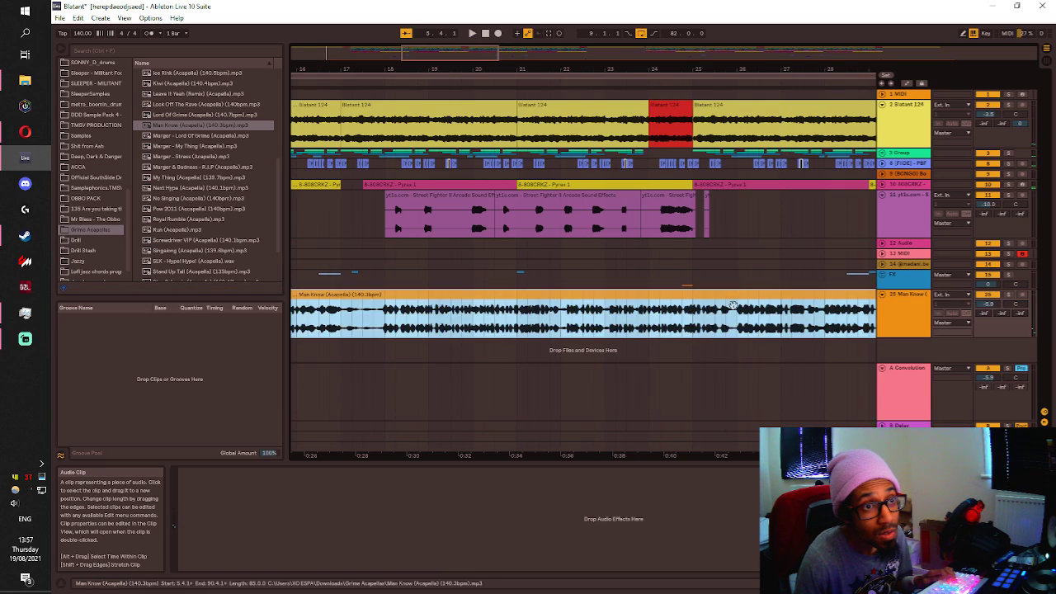
key("space")
scroll(735, 324, "down", 2, "ctrl")
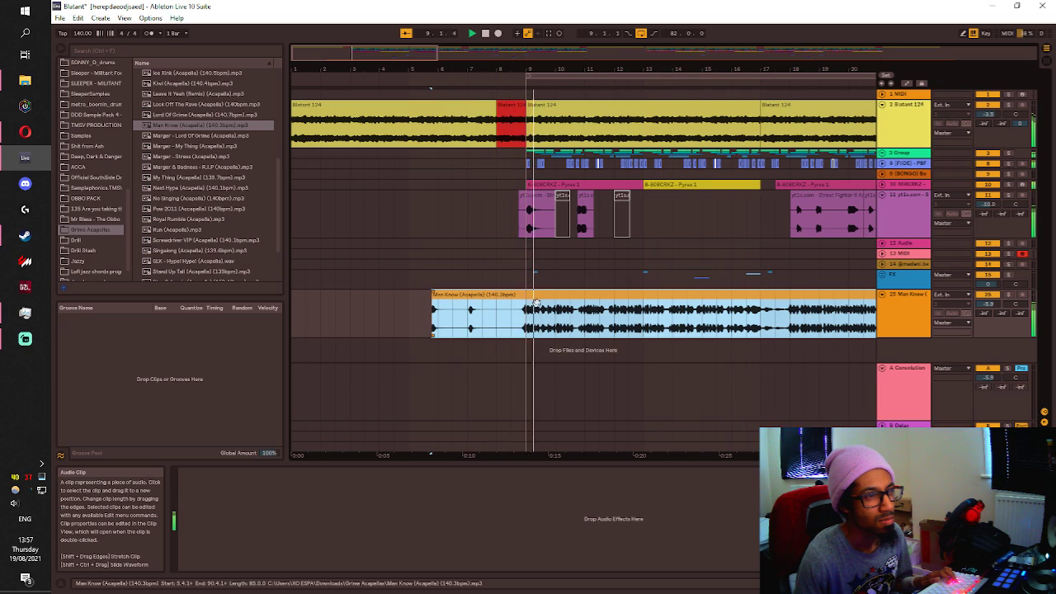
scroll(546, 303, "up", 3)
Delete the Man Know acapella clip from its audio track.
key("Right")
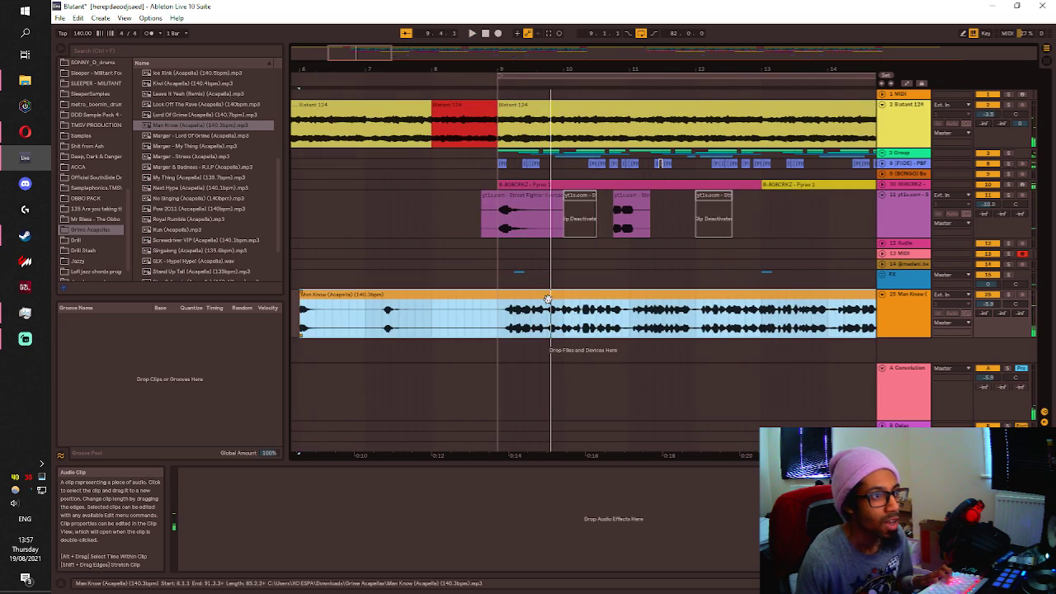
scroll(532, 302, "down", 5)
key("Delete")
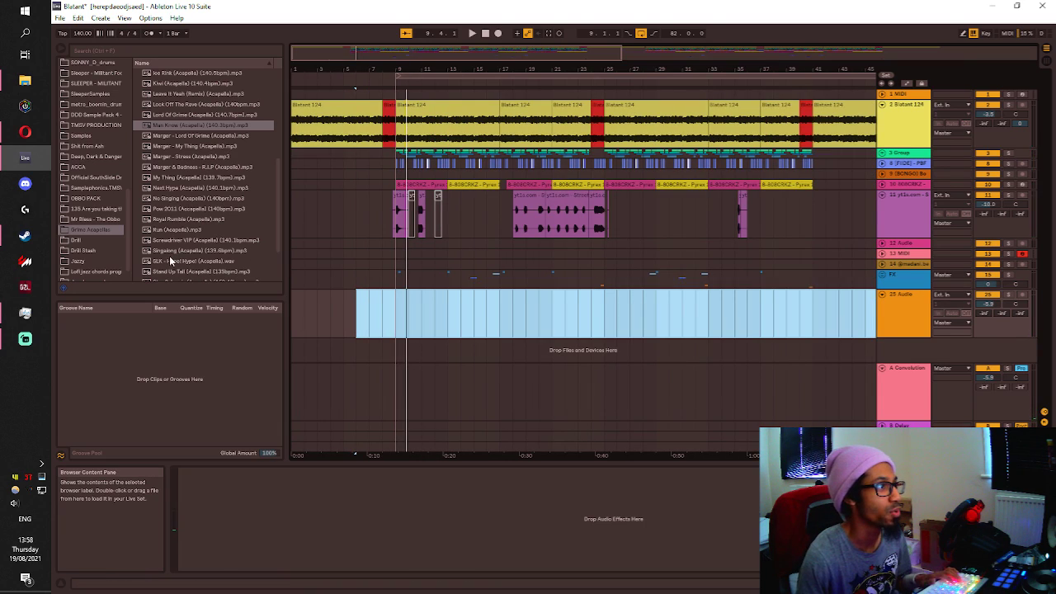
Audition other vocals in the Grime Acapellas folder, including No Singing, Stay Schemin and Merger & Badness - R.I.P.
left_click(170, 261)
left_click(166, 219)
left_click(166, 199)
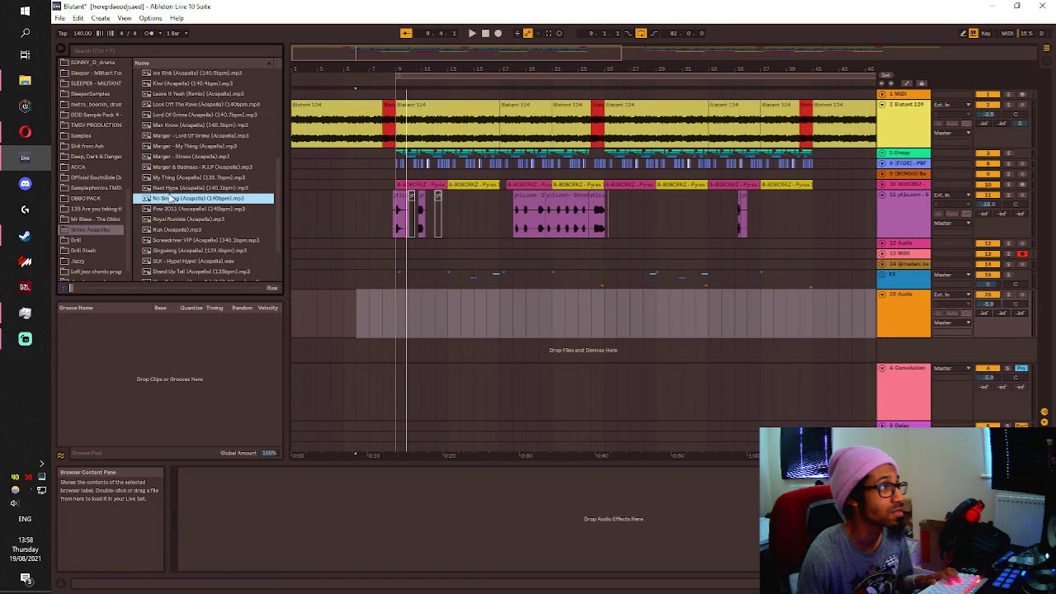
left_click(170, 189)
scroll(173, 203, "down", 1)
left_click(177, 210)
left_click(165, 221)
scroll(207, 238, "down", 1)
left_click(185, 224)
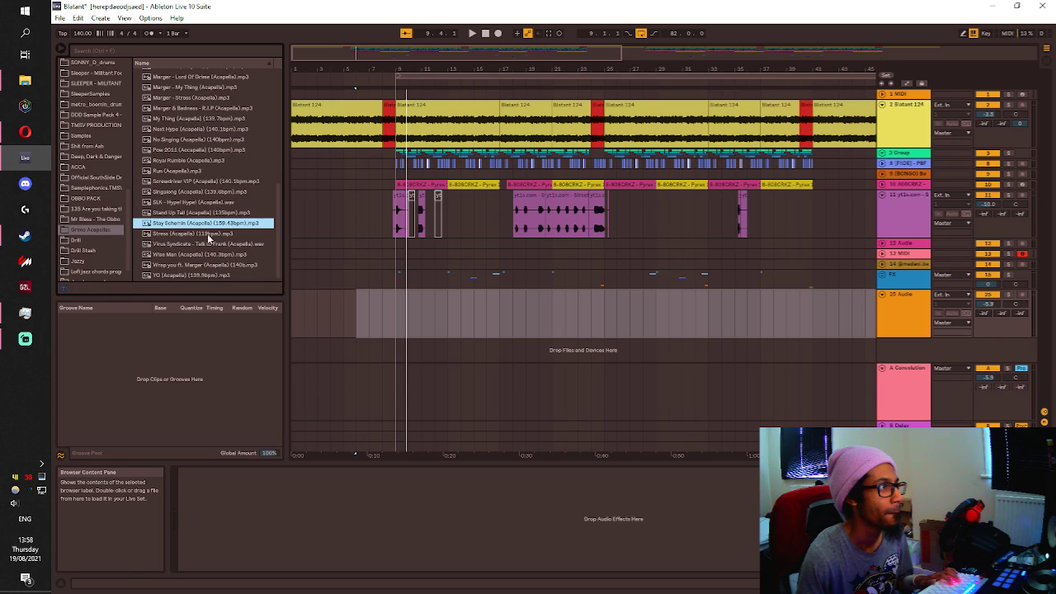
left_click(185, 246)
scroll(181, 255, "up", 3)
left_click(179, 184)
scroll(182, 190, "up", 1)
scroll(189, 195, "up", 1)
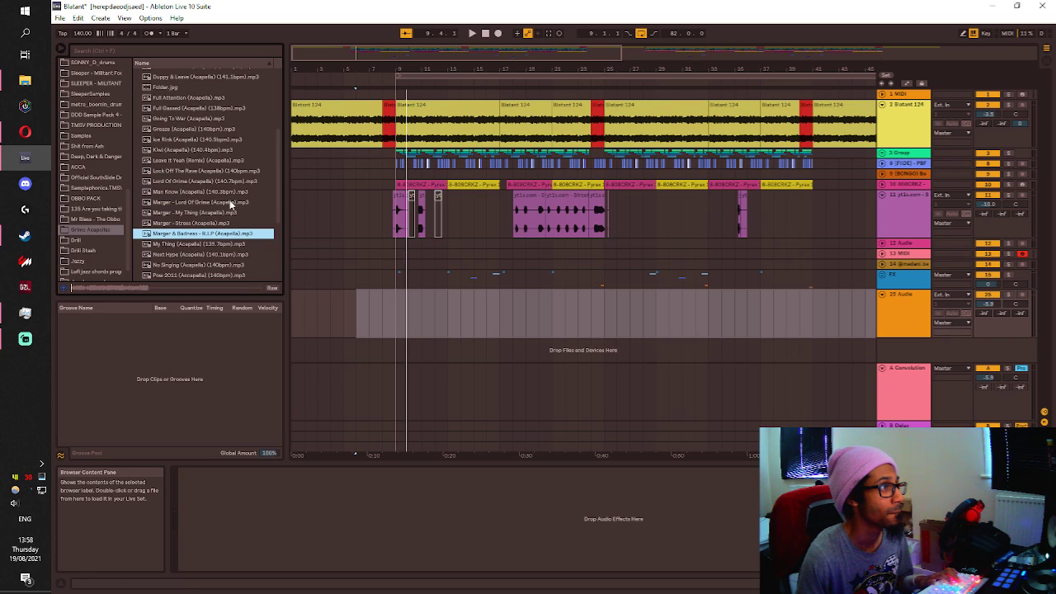
scroll(222, 215, "up", 2)
scroll(191, 201, "up", 3)
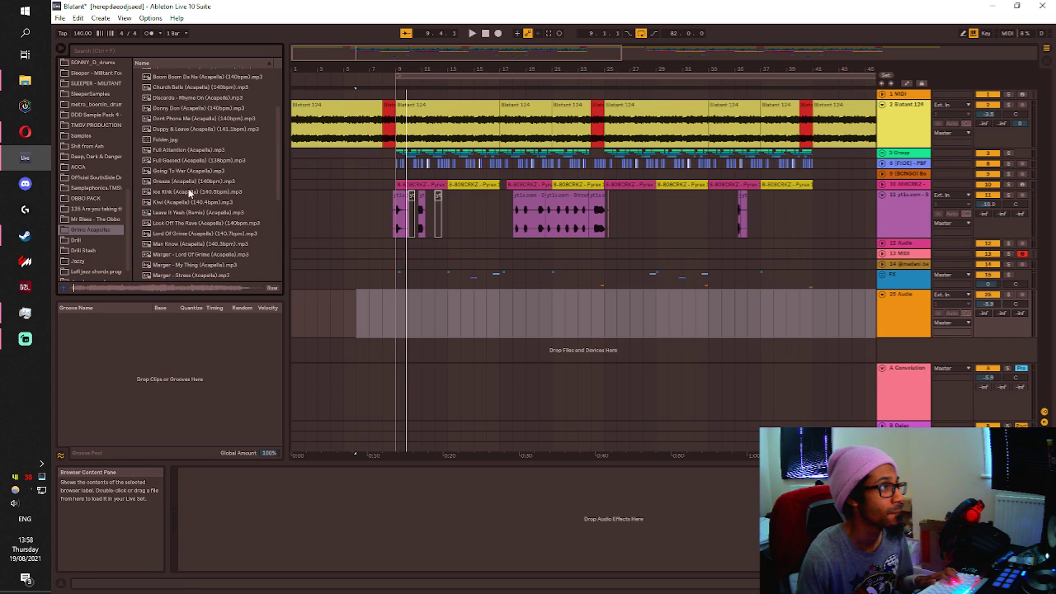
Place Donny Don (Acapella) (140bpm).mp3 on the emptied audio track at bar 9 and play it with the beat.
left_click(181, 131)
left_click(180, 118)
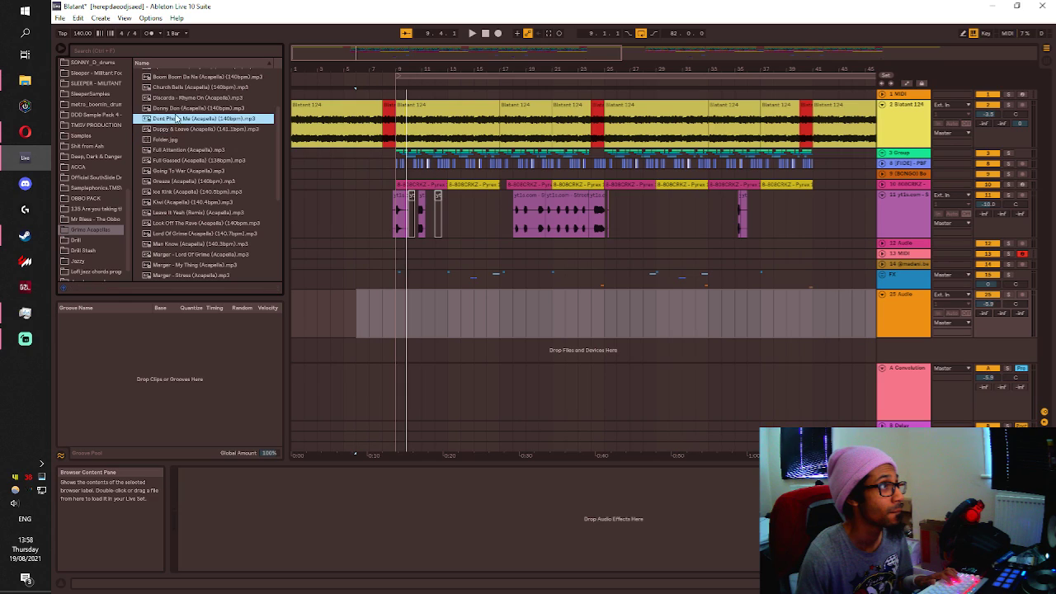
left_click(188, 109)
left_click_drag(153, 116, 418, 312)
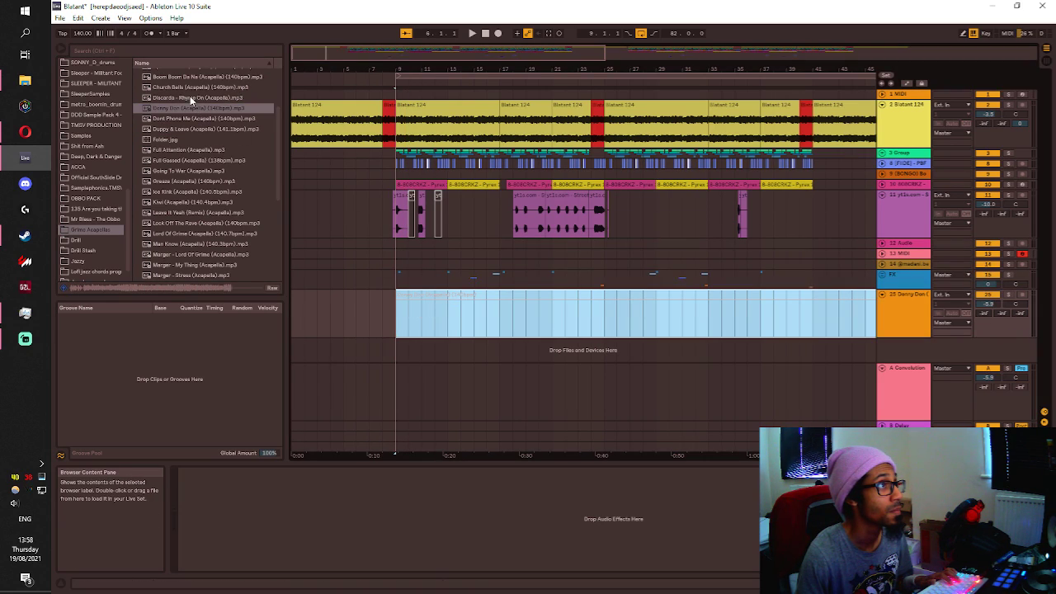
scroll(190, 98, "up", 2)
key("space")
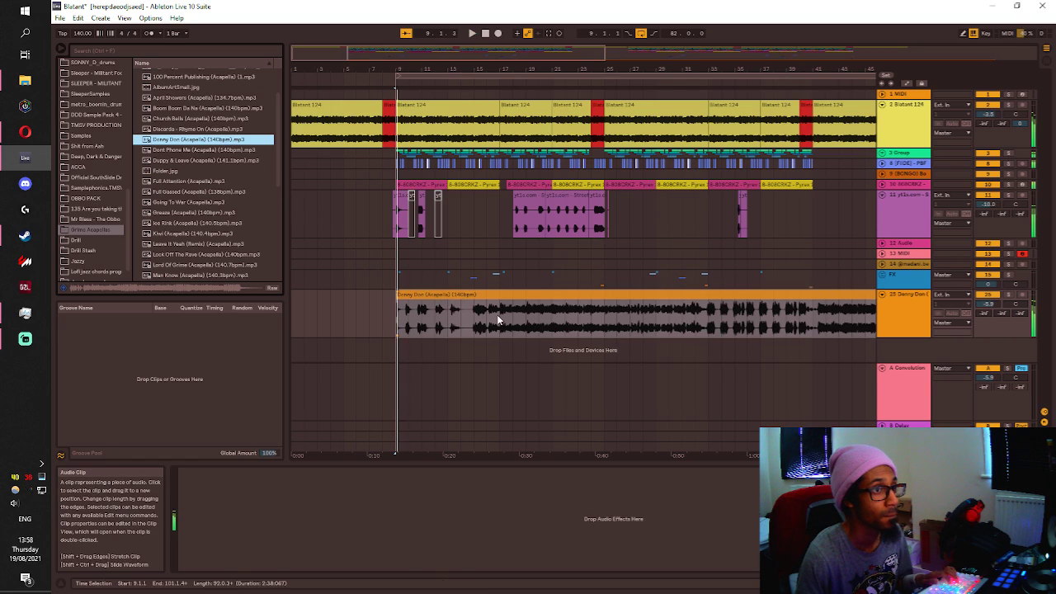
Shift the Donny Don clip earlier to about 1.4.2, lining its verse up with bar 9, and replay it.
left_click(474, 320)
left_click(474, 320)
left_click(490, 308)
key("space")
key("space")
left_click_drag(491, 308, 377, 296)
scroll(414, 302, "up", 4)
key("space")
left_click_drag(458, 303, 376, 295)
left_click(358, 324)
key("space")
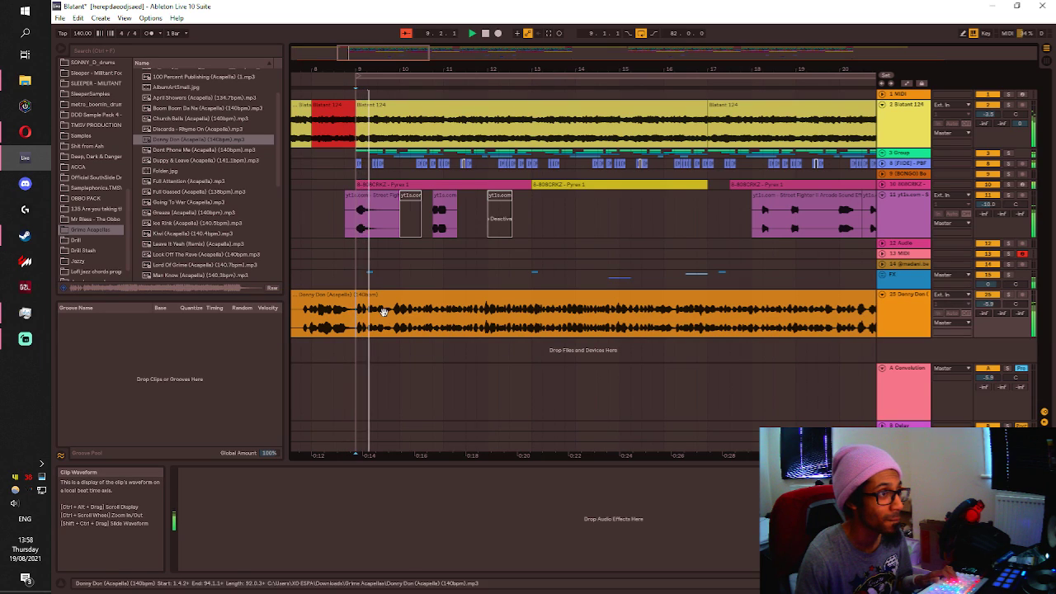
Nudge the Donny Don clip to start at 1.4.1 and replay it from just before bar 9.
key("space")
scroll(390, 298, "up", 1)
left_click_drag(415, 299, 410, 304)
key("space")
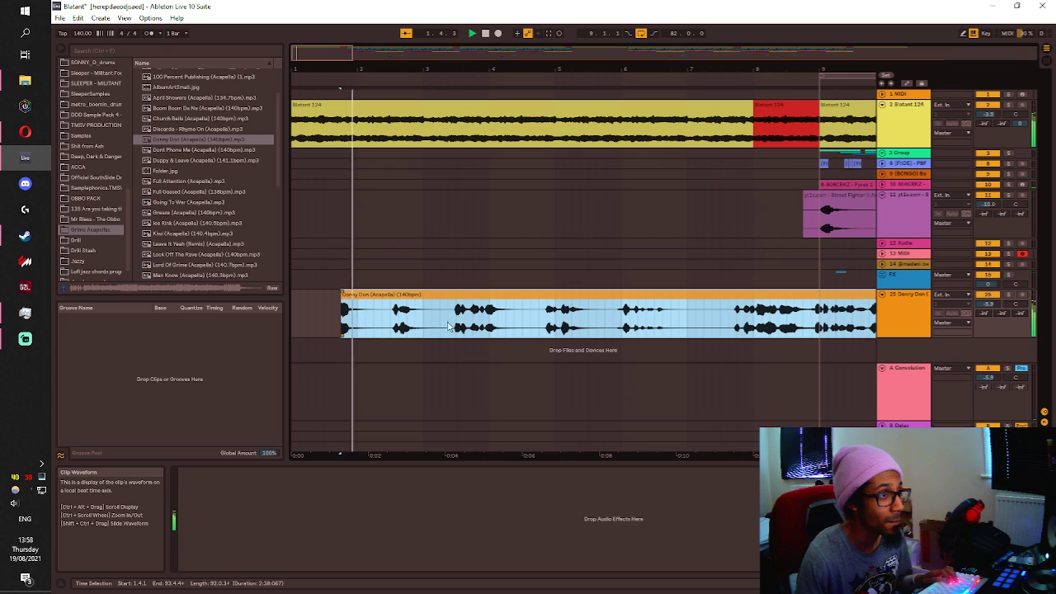
key("space")
left_click(787, 325)
key("space")
scroll(788, 324, "down", 2)
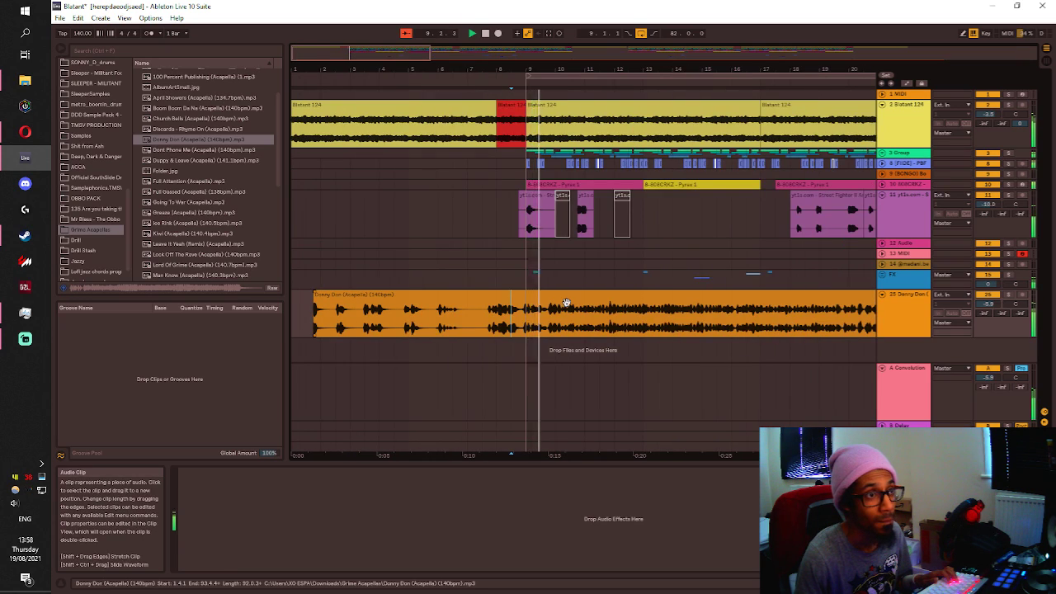
Fine-tune the Donny Don clip's start to about 1.3.4 while playing it against the beat.
scroll(566, 302, "up", 2)
left_click_drag(537, 297, 542, 301)
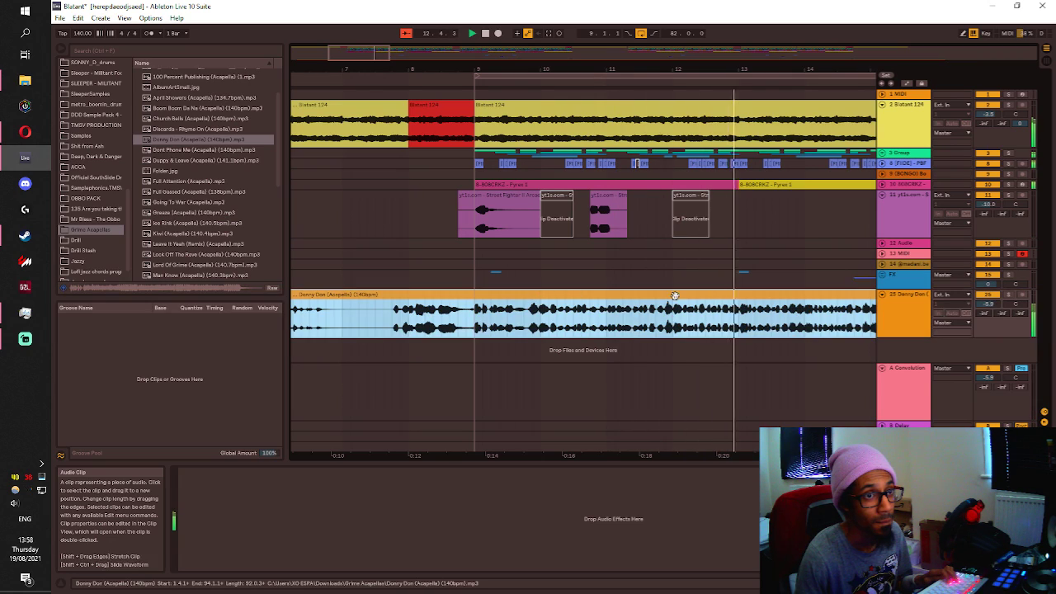
left_click_drag(673, 294, 674, 294)
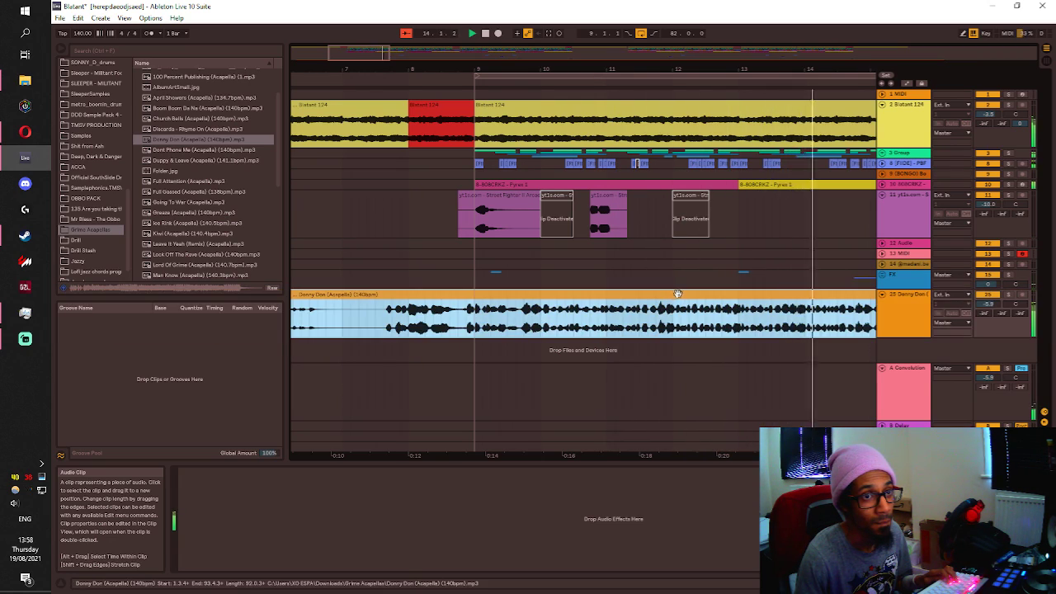
scroll(684, 292, "down", 5)
scroll(638, 291, "up", 3)
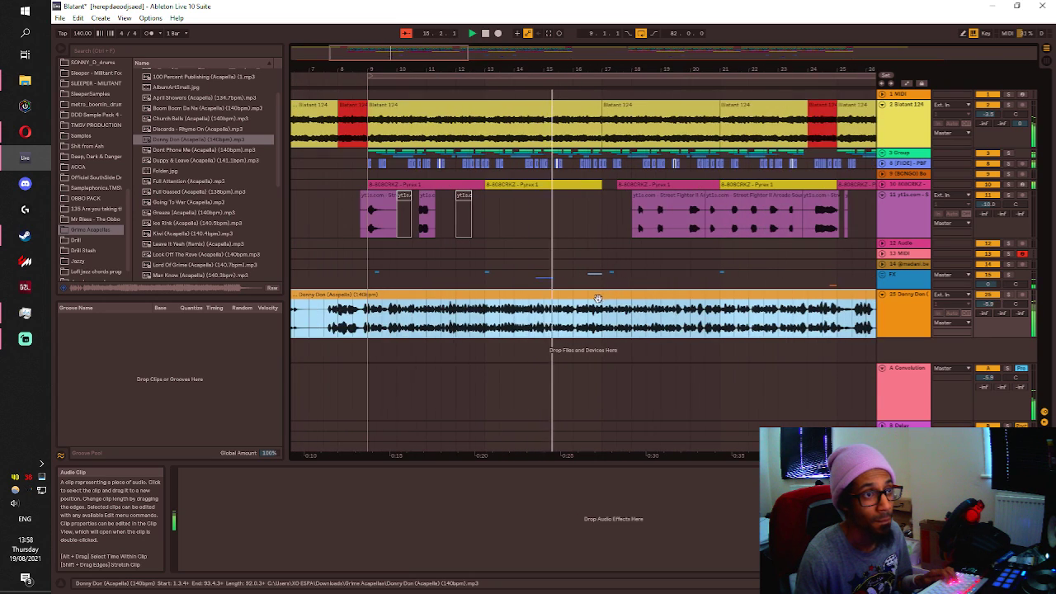
Set the Donny Don track's volume to about -3.0 dB while the arrangement plays.
left_click_drag(990, 304, 989, 298)
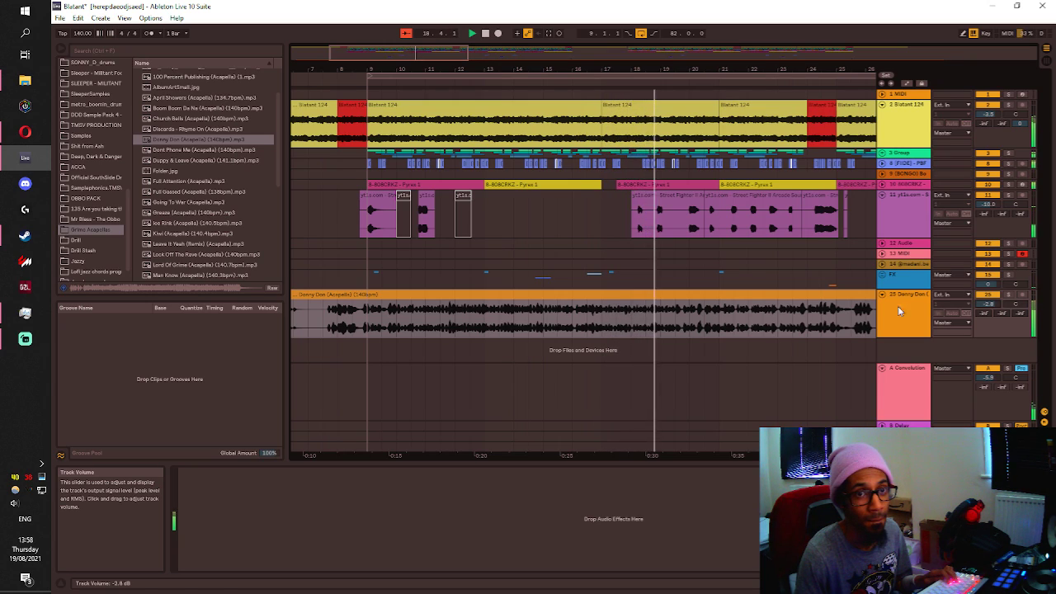
scroll(696, 306, "down", 5)
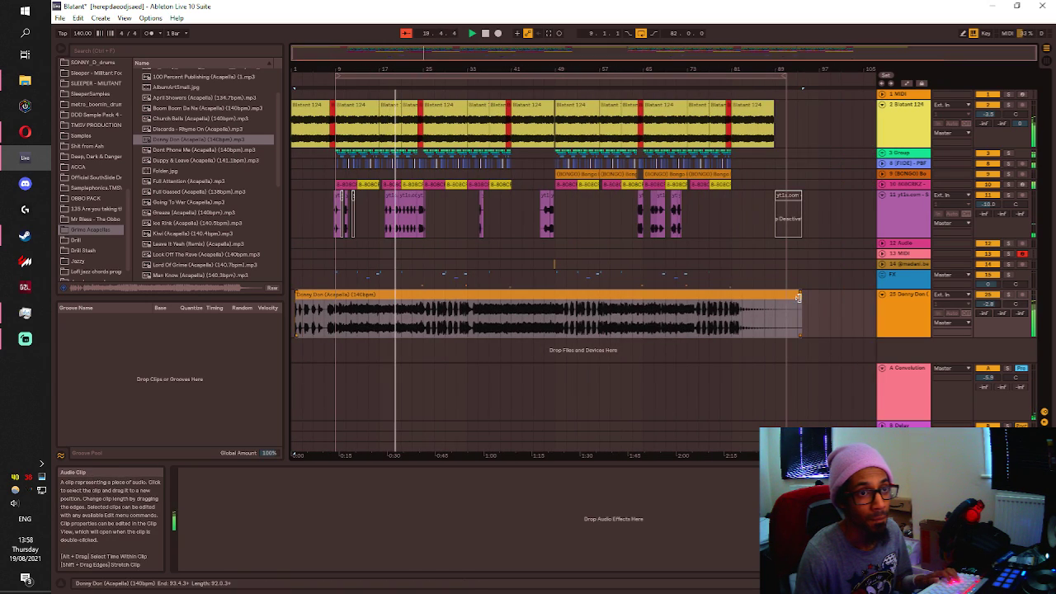
scroll(358, 321, "up", 3)
scroll(483, 319, "up", 3)
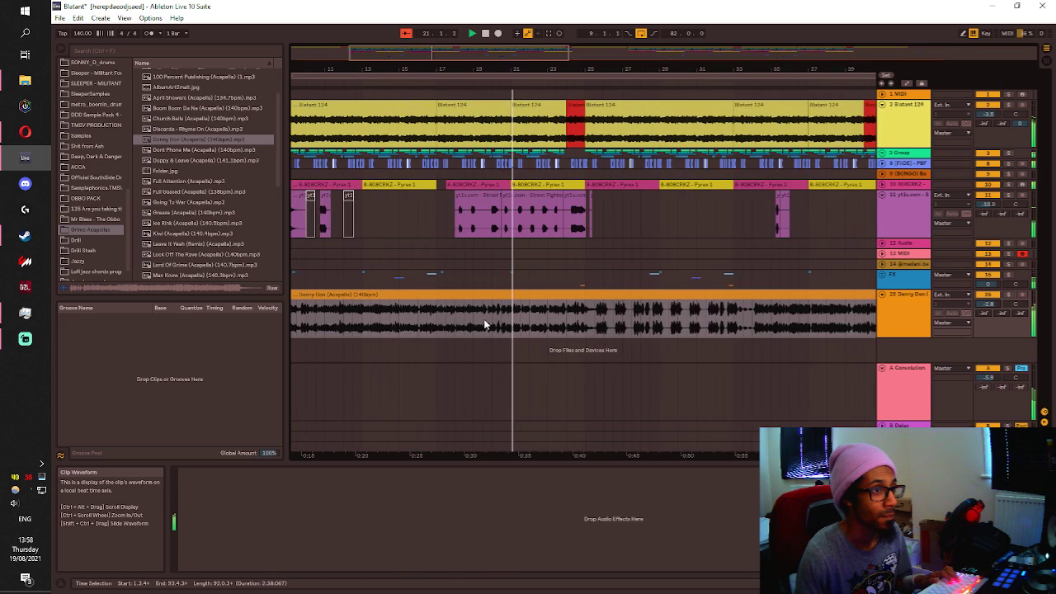
scroll(600, 319, "up", 2)
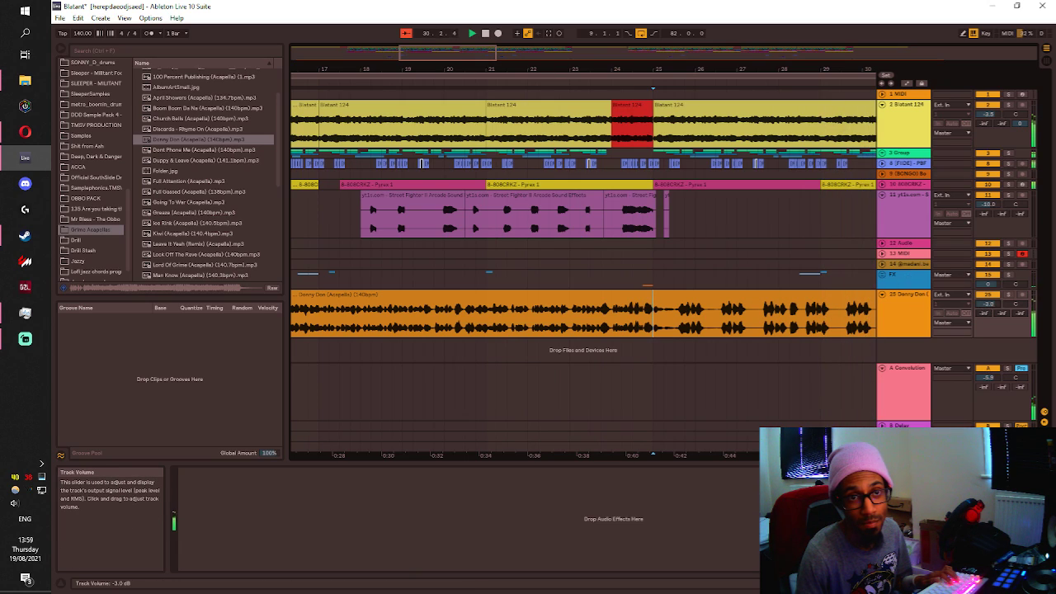
Check the levels in the session mixer, then inspect the Donny Don waveform around bars 29 to 42 in the arrangement.
key("Tab")
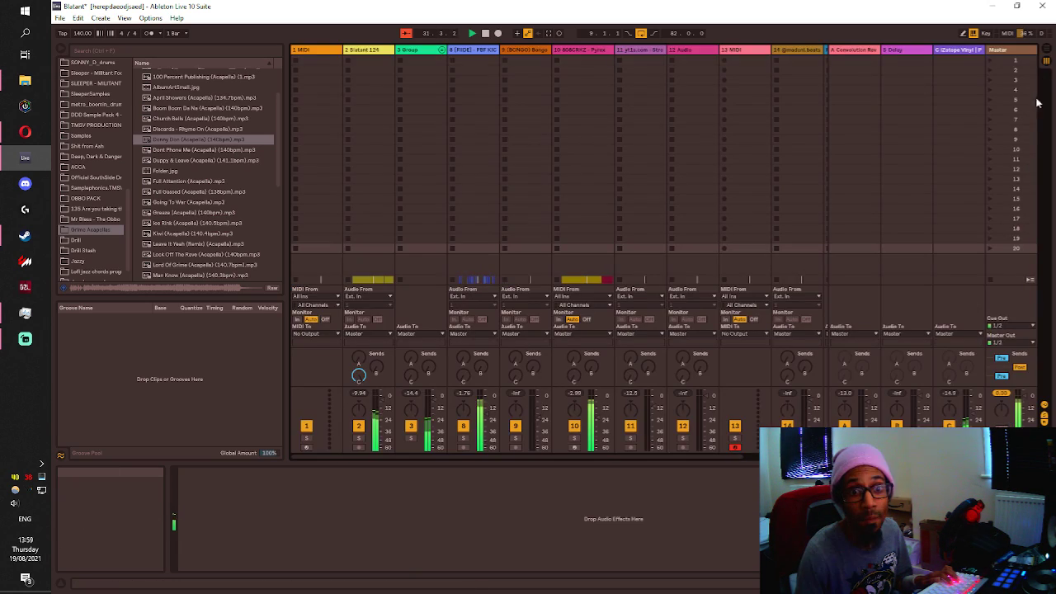
left_click(1046, 52)
scroll(720, 288, "down", 3)
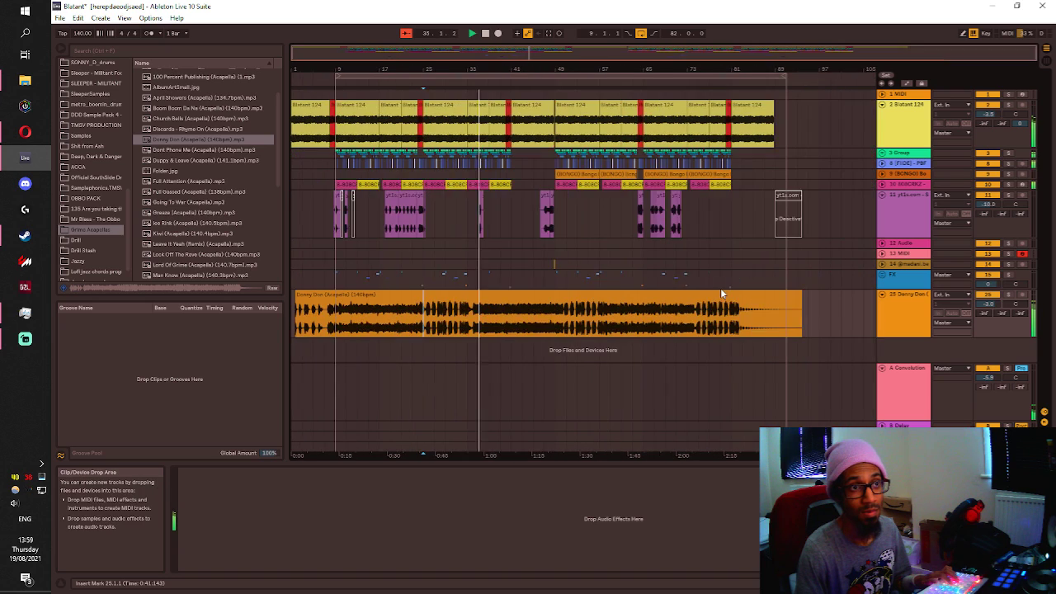
scroll(456, 310, "up", 5)
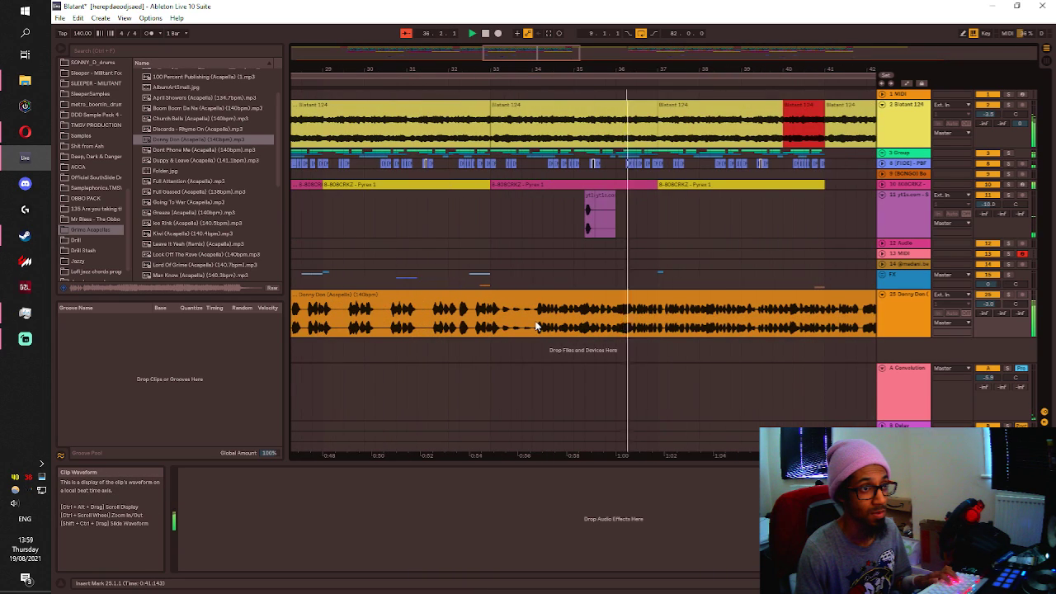
scroll(553, 306, "down", 5)
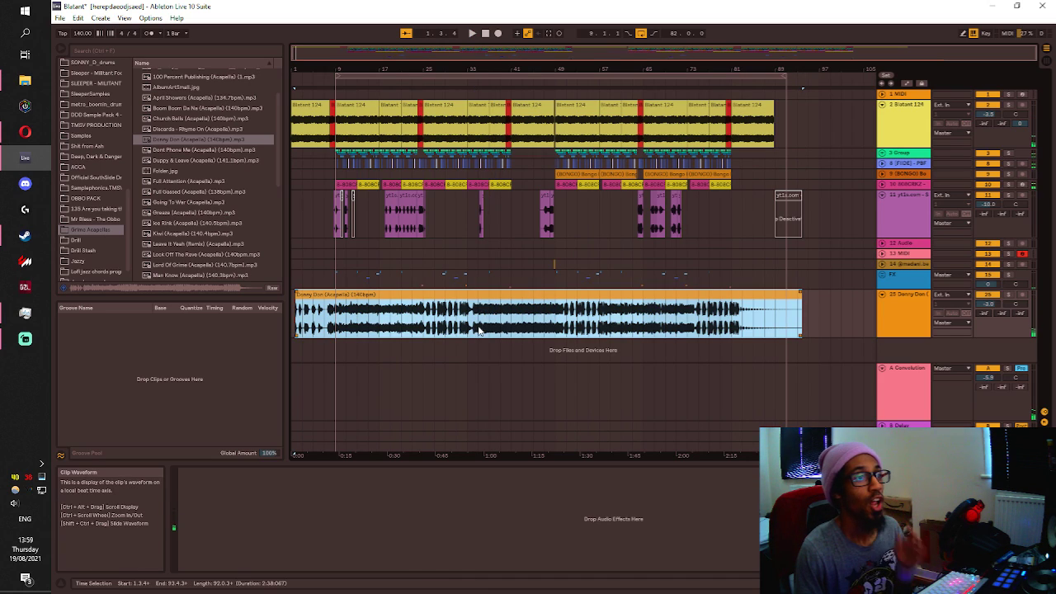
Split the Donny Don clip at 34.1.1, move the second part to 33.1.1, and play across the join.
scroll(475, 323, "up", 3)
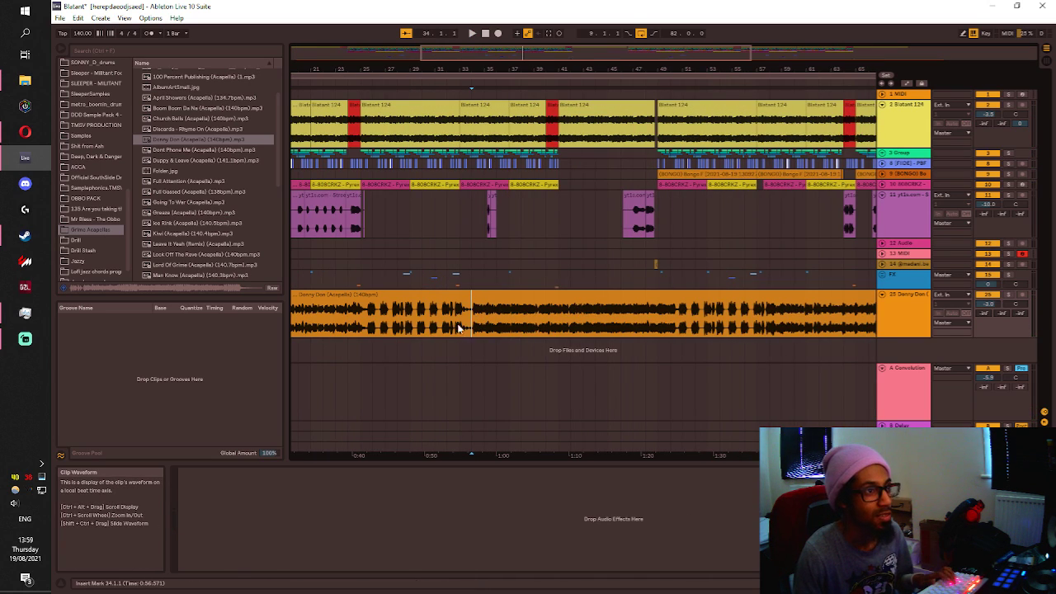
scroll(470, 321, "up", 3)
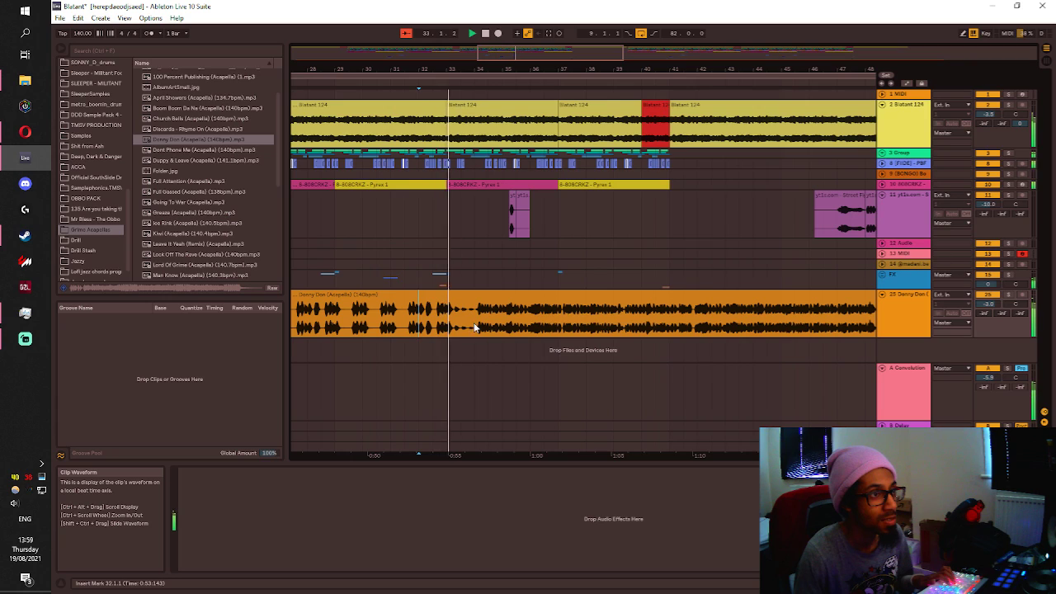
key("space")
key("space")
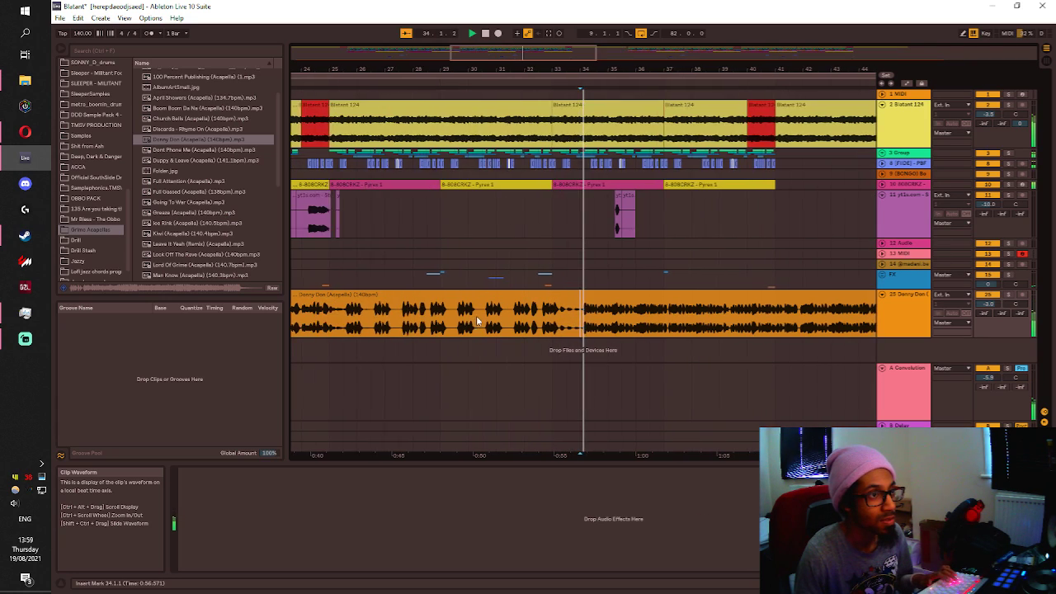
key("ctrl+e")
left_click_drag(596, 295, 564, 294)
scroll(535, 314, "up", 2)
left_click(528, 317)
key("space")
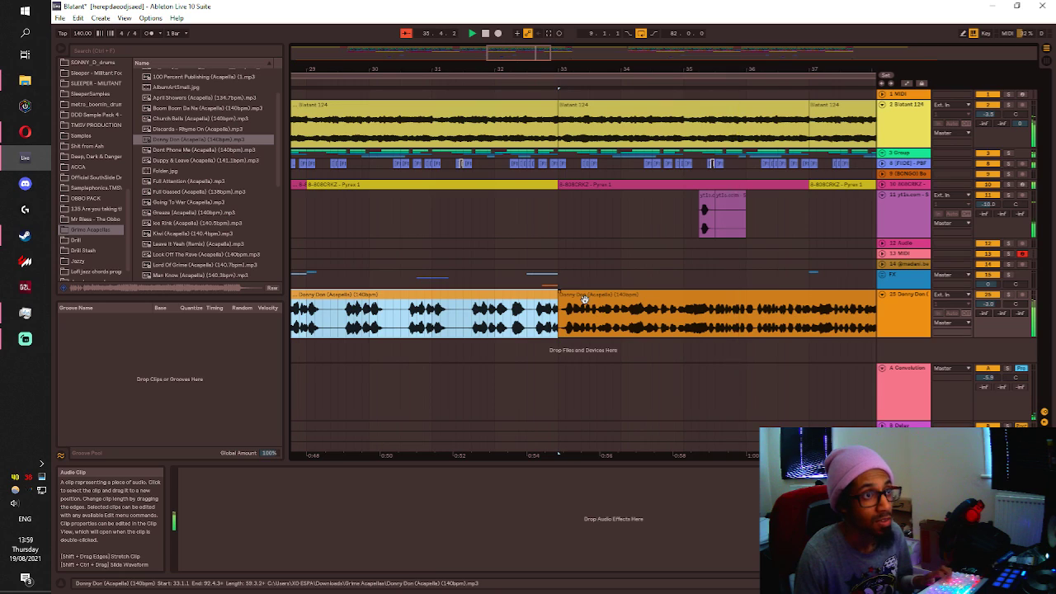
Stop playback and undo the move of the second Donny Don part to bar 33.
key("space")
scroll(585, 299, "down", 5)
left_click(487, 335)
key("ctrl+z")
key("ctrl+z")
scroll(479, 336, "down", 4)
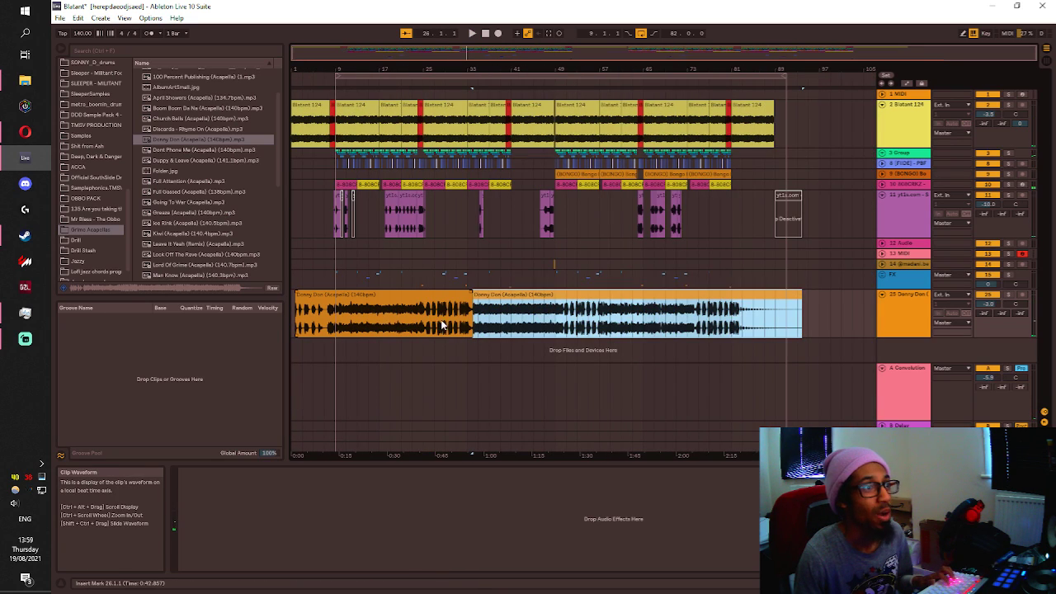
left_click(327, 311)
left_click(372, 296)
left_click(753, 320)
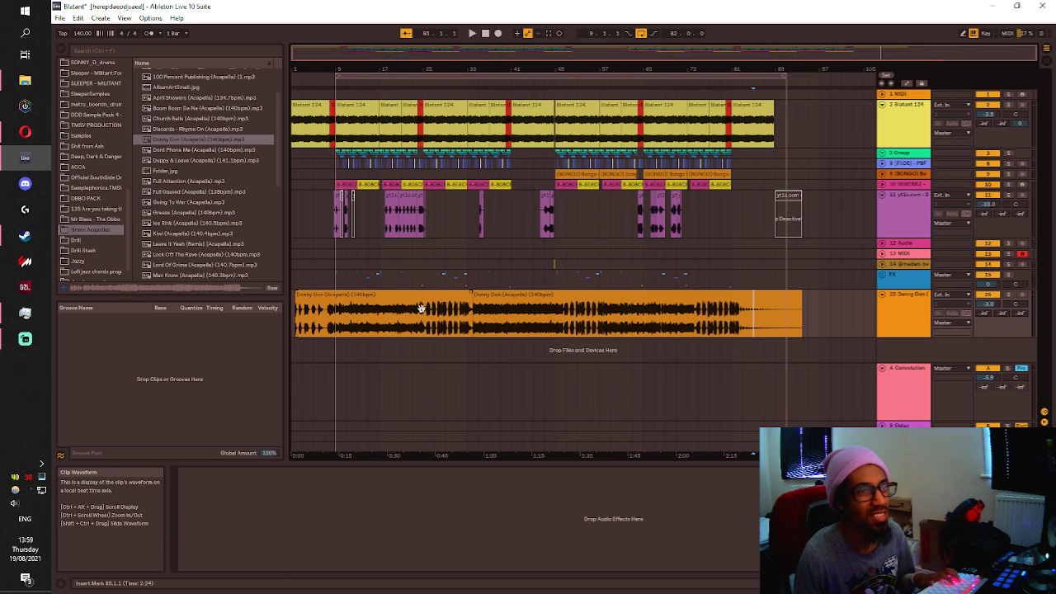
key("plus")
left_click(808, 321)
key("minus")
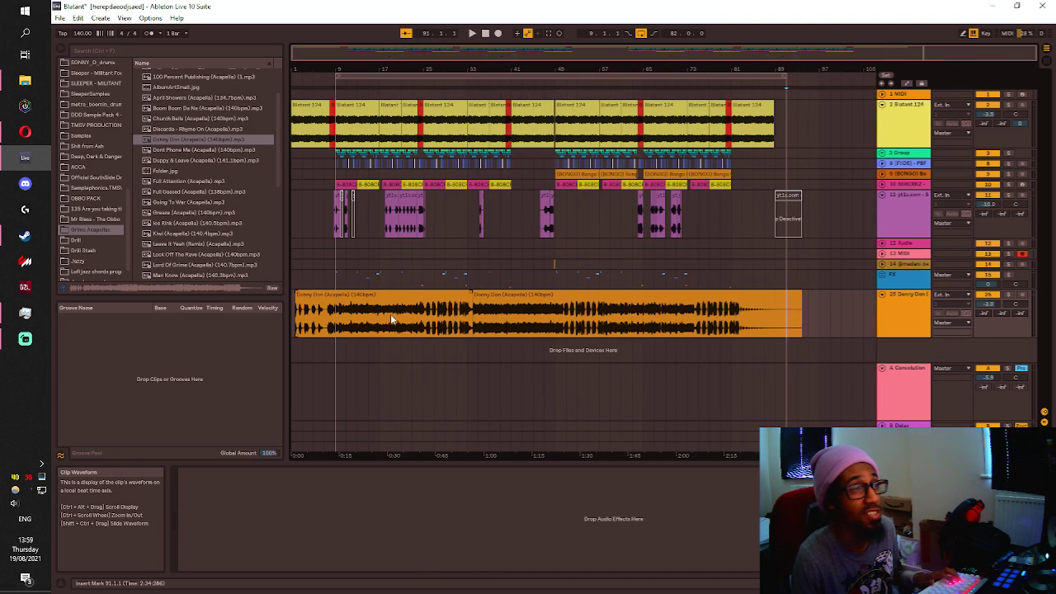
left_click(351, 296)
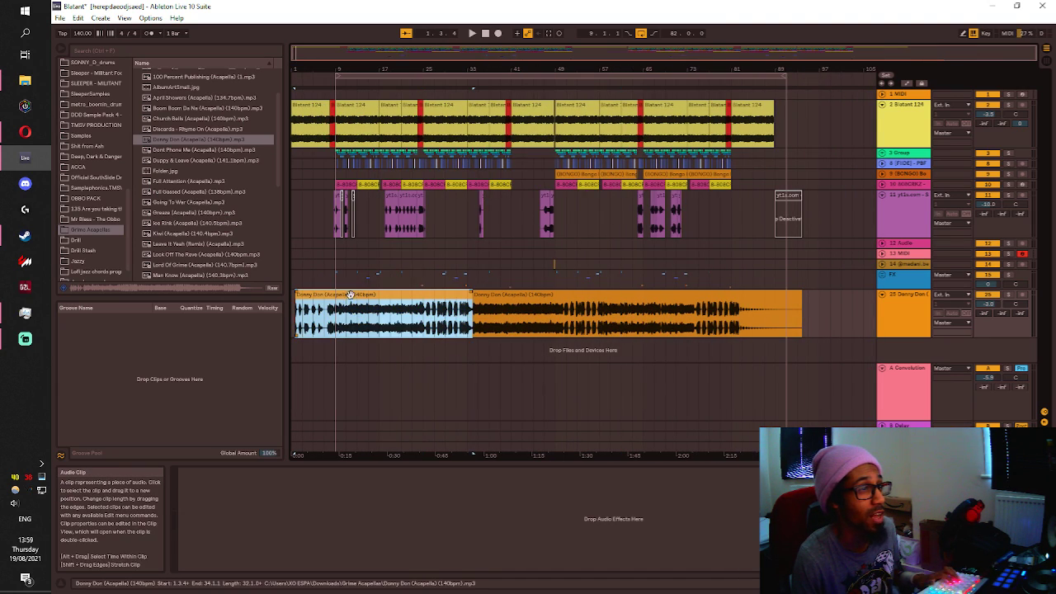
left_click(709, 324, "shift")
left_click_drag(330, 294, 333, 324)
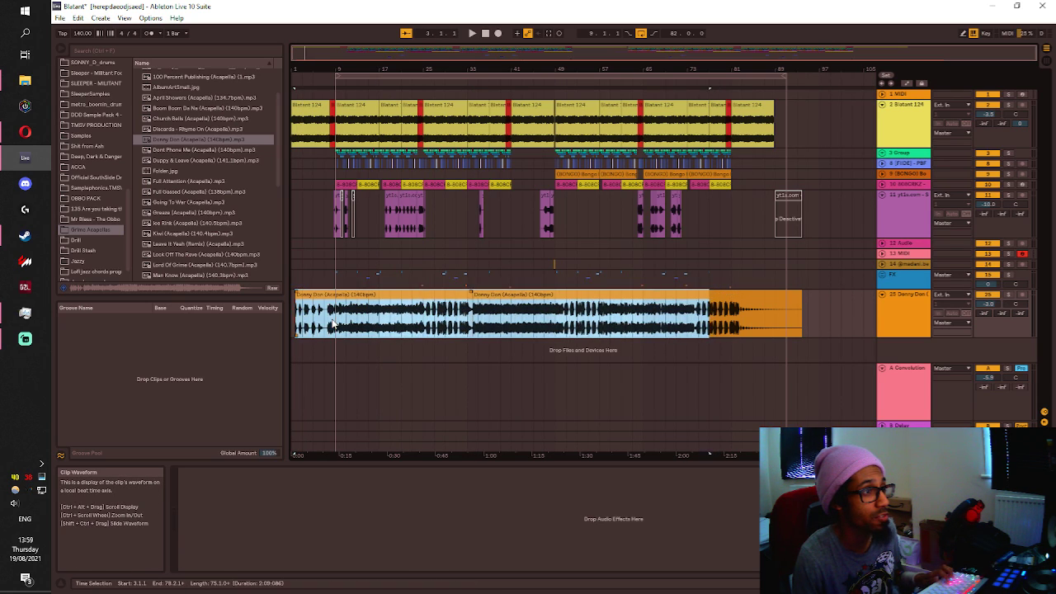
Split the Donny Don clip at 8.4.3, move the verse section to start at bar 9, and play it.
left_click(332, 325)
scroll(338, 322, "up", 5)
left_click(326, 322)
key("space")
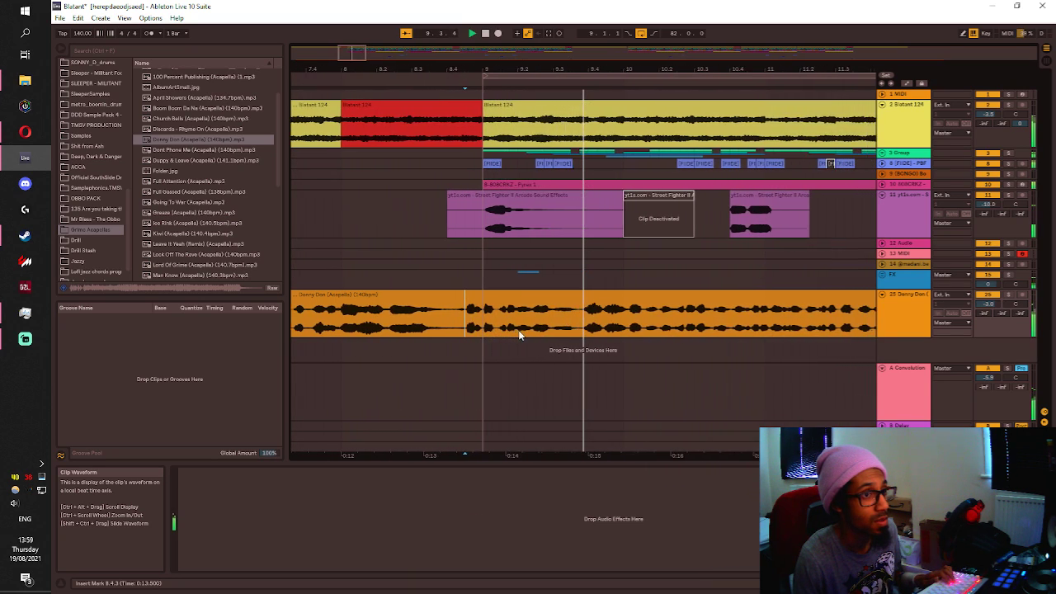
key("space")
key("ctrl+e")
left_click_drag(461, 296, 482, 295)
key("space")
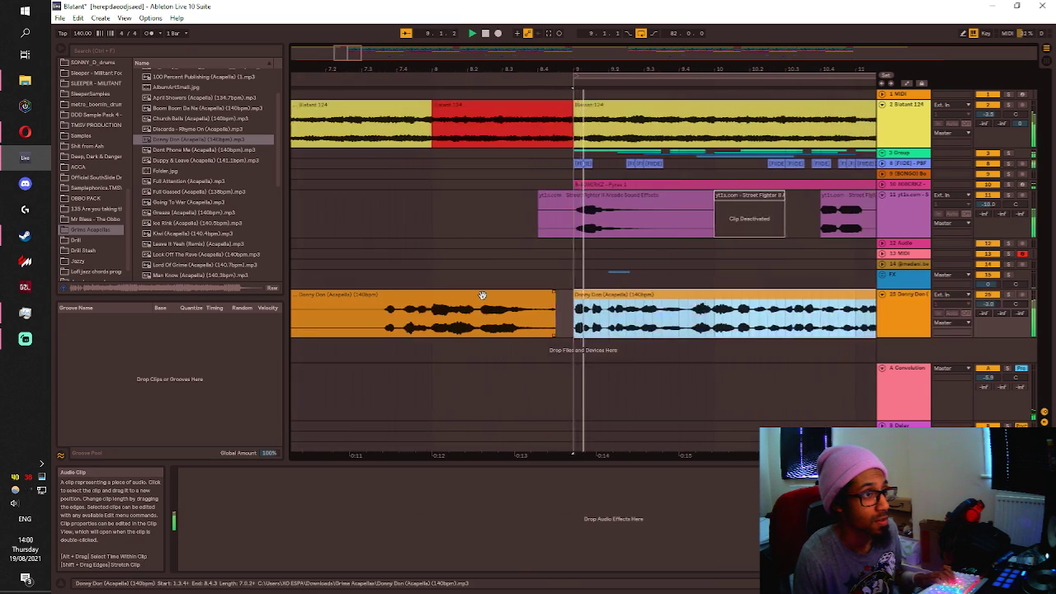
Return the Donny Don verse section to its start at 8.4.3 and replay it from just before the split.
key("space")
left_click_drag(559, 295, 542, 307)
left_click(459, 327)
key("space")
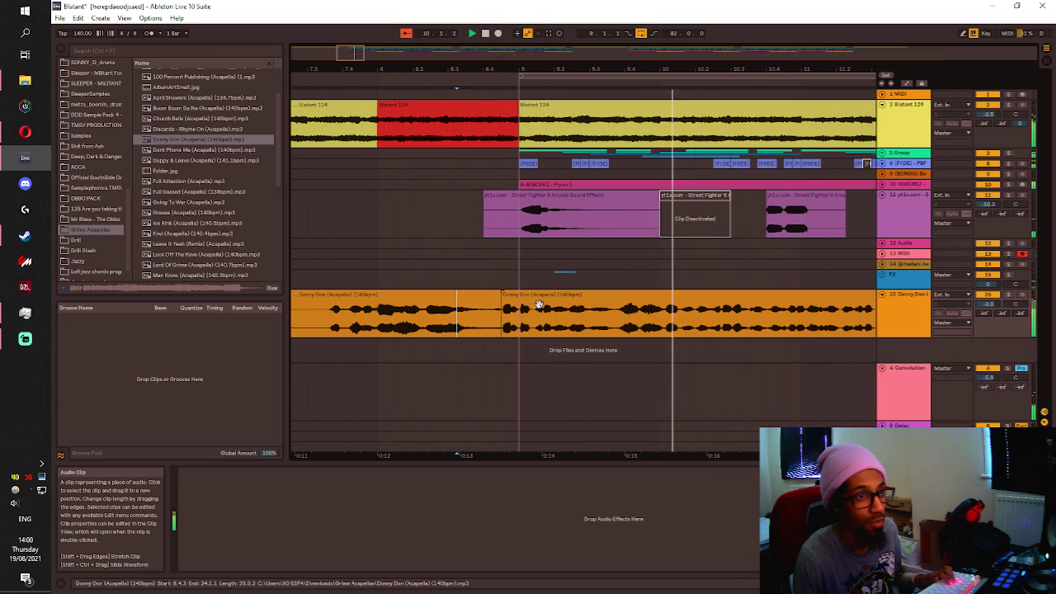
Set the warp mode of the selected Donny Don verse section to Complex Pro and play it.
left_click(637, 297)
key("space")
double_click(475, 295)
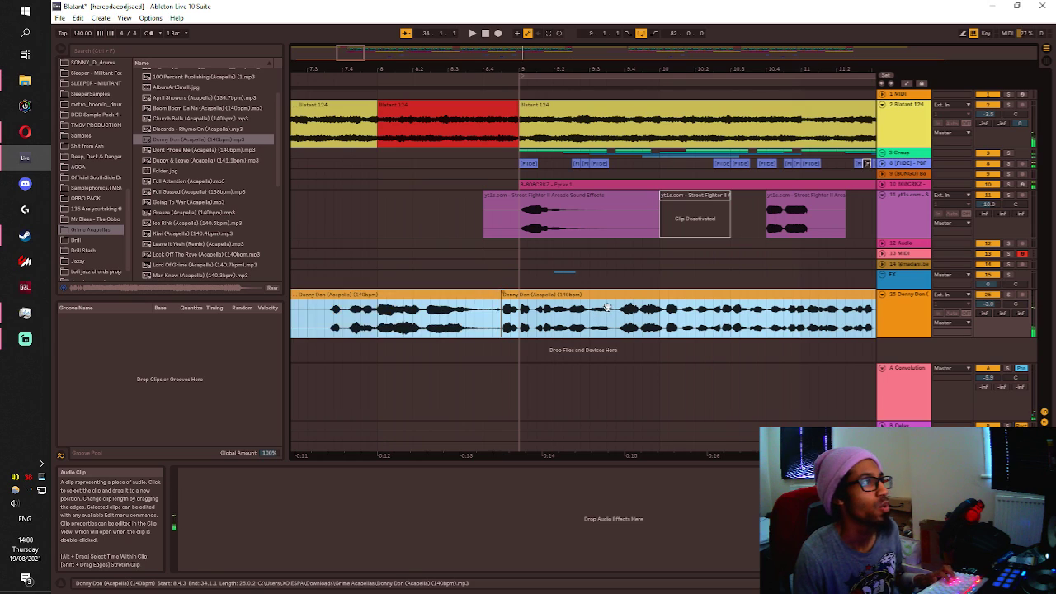
left_click(288, 122)
left_click(285, 168)
key("space")
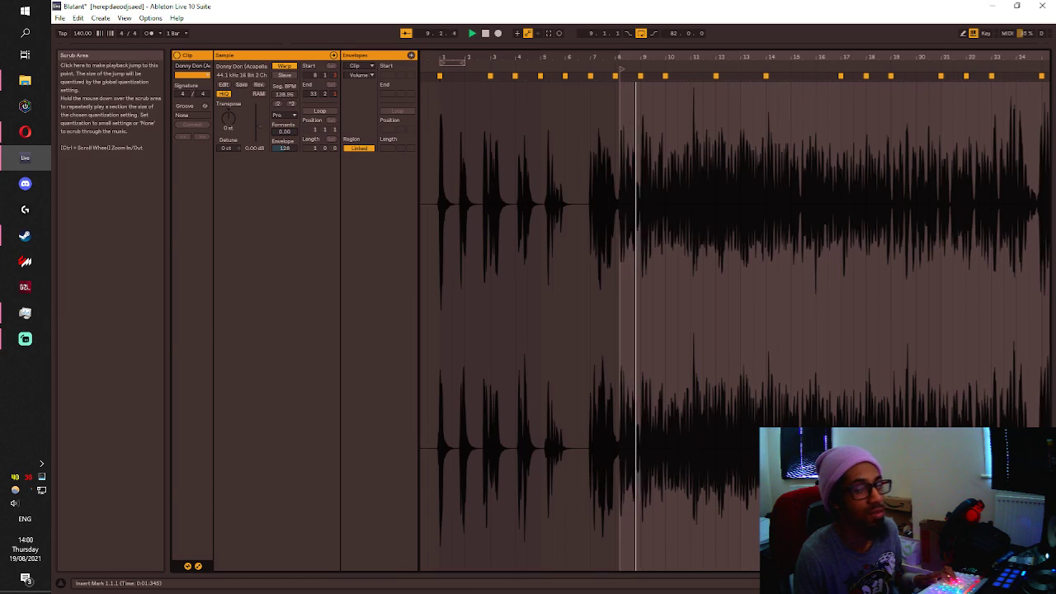
Close the clip's sample view, play the acapella from about 10.2.2, and fine-tune the Donny Don track's volume.
left_click(996, 583)
left_click(544, 327)
left_click(585, 327)
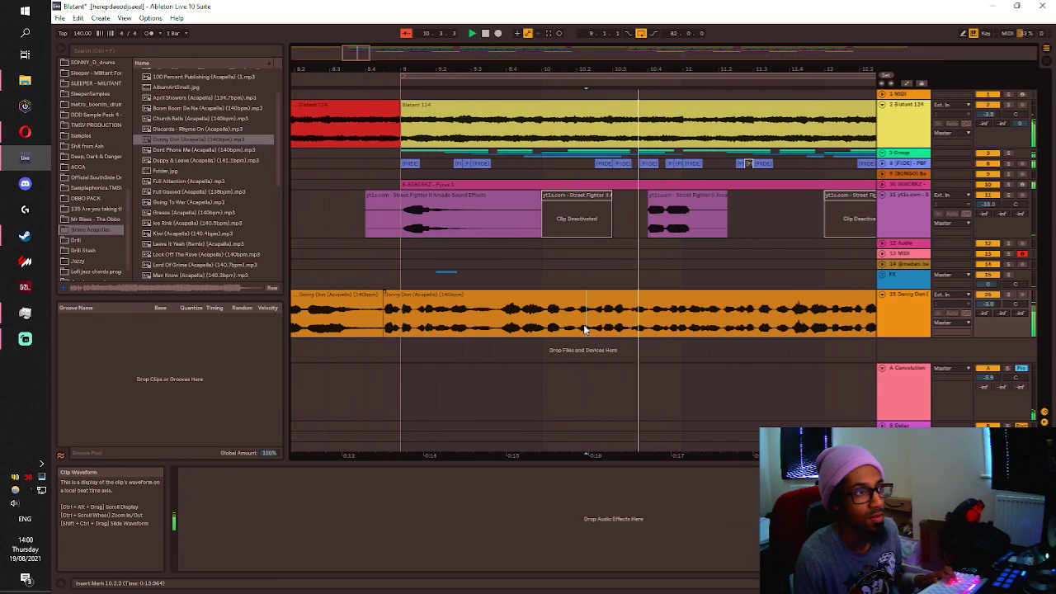
scroll(586, 327, "down", 6)
scroll(491, 305, "down", 4)
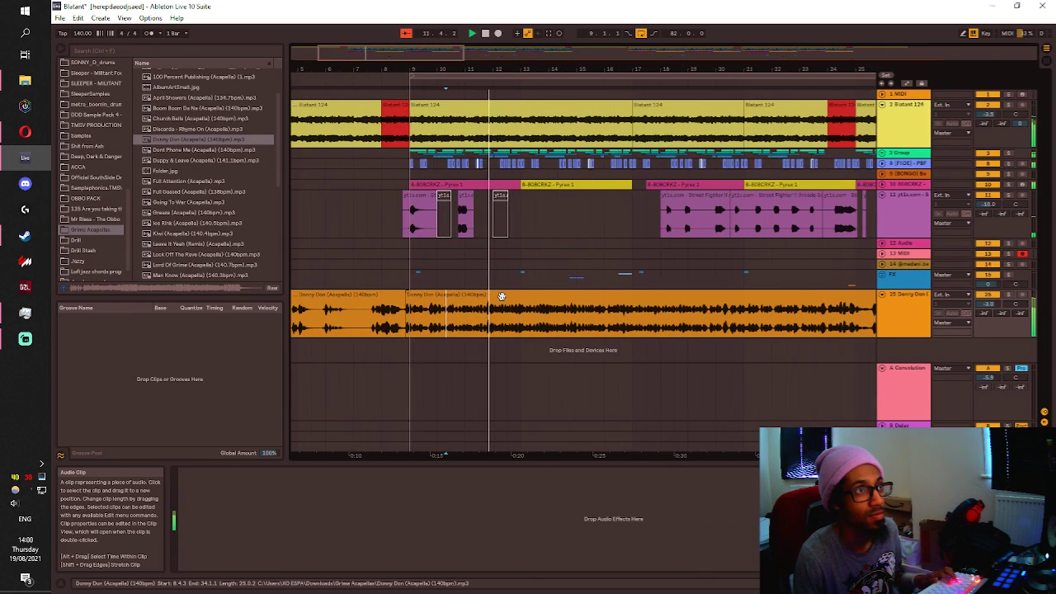
mouse_move(993, 307)
left_mouse_down()
mouse_move(992, 319)
mouse_move(988, 305)
left_mouse_up()
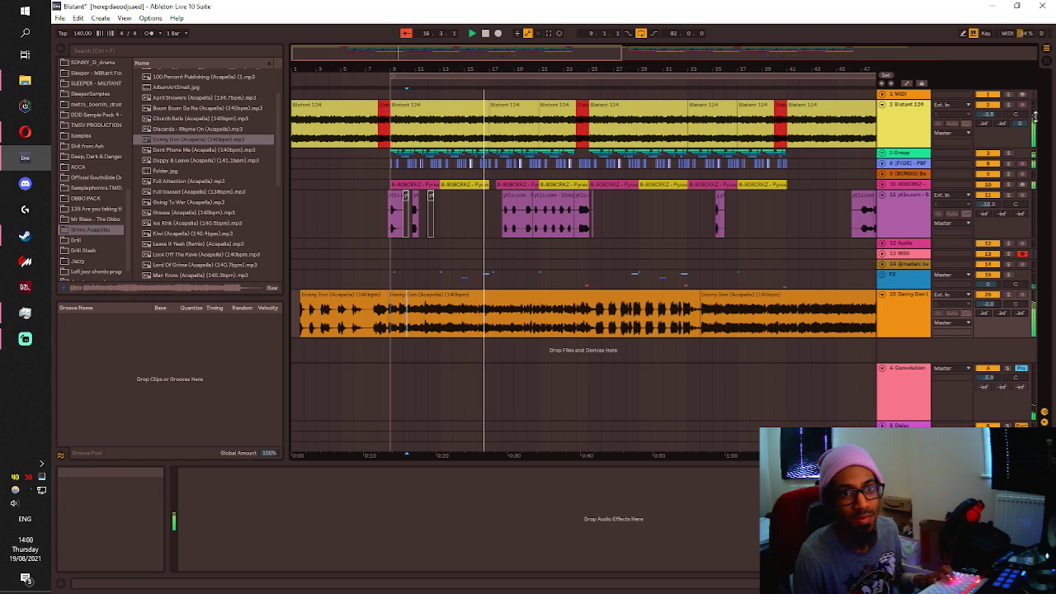
Show the Master track's devices, activate Ozone 8, and open its plug-in window.
key("Tab")
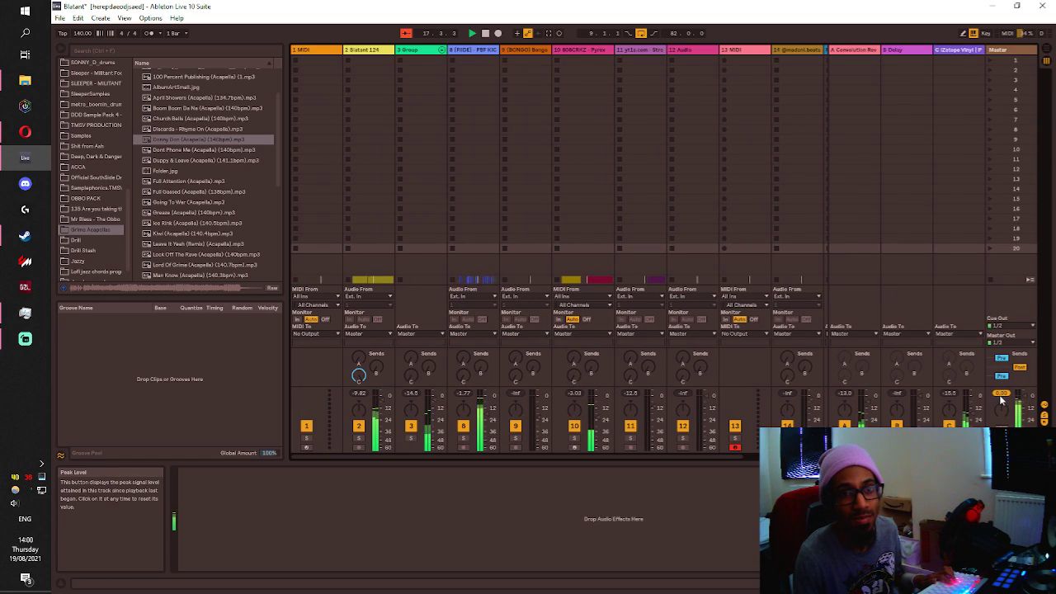
left_click(1046, 49)
left_click(904, 446)
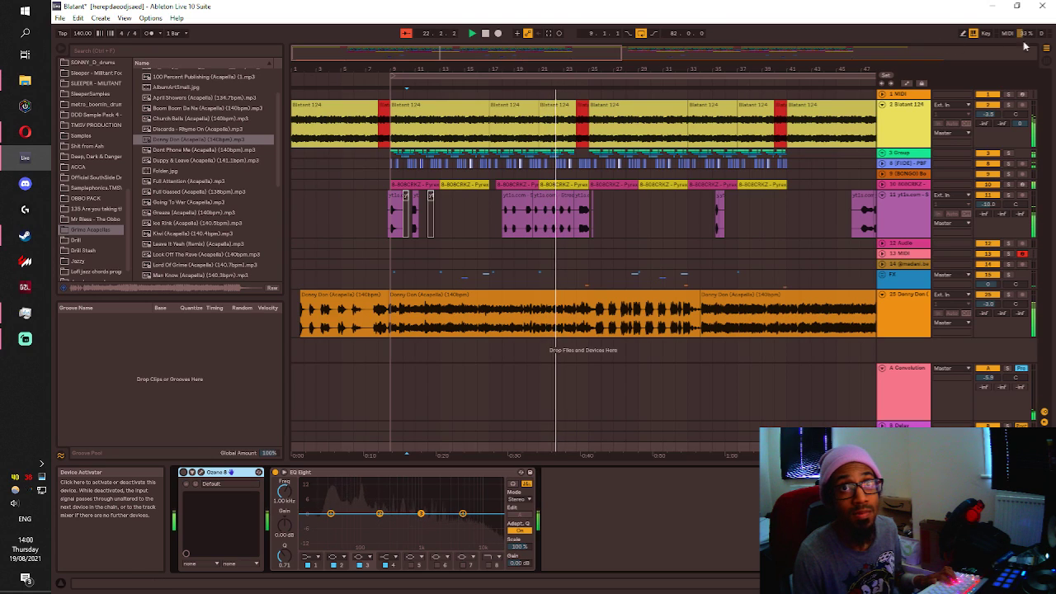
key("Tab")
key("Tab")
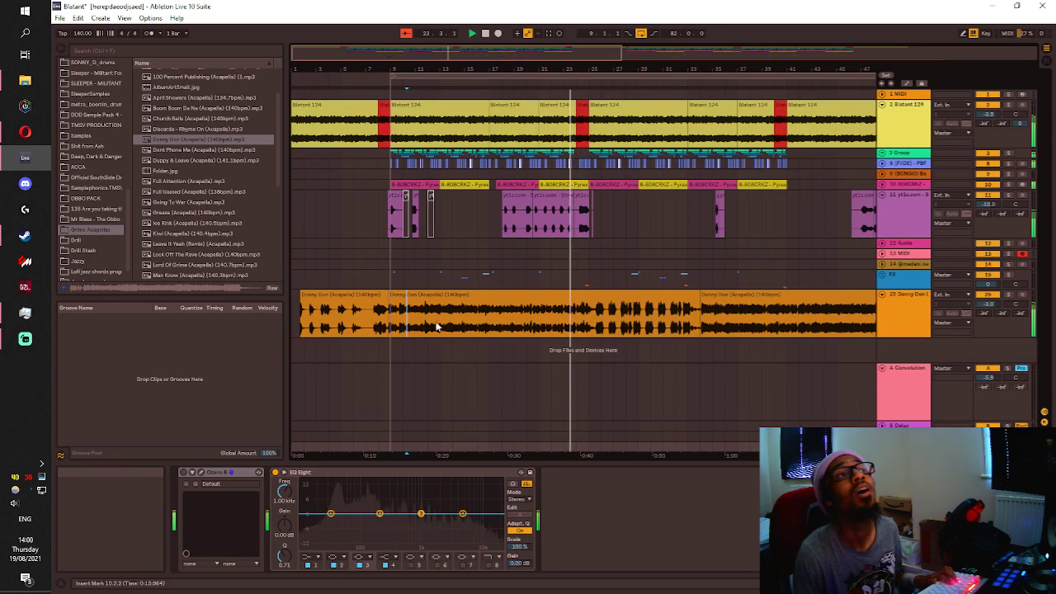
left_click(184, 472)
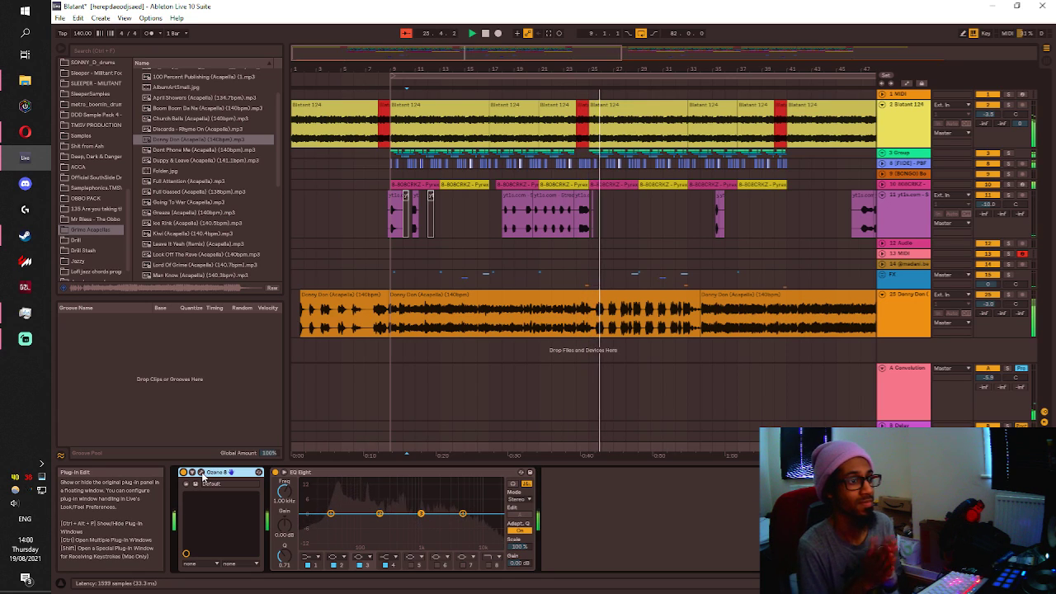
left_click(202, 472)
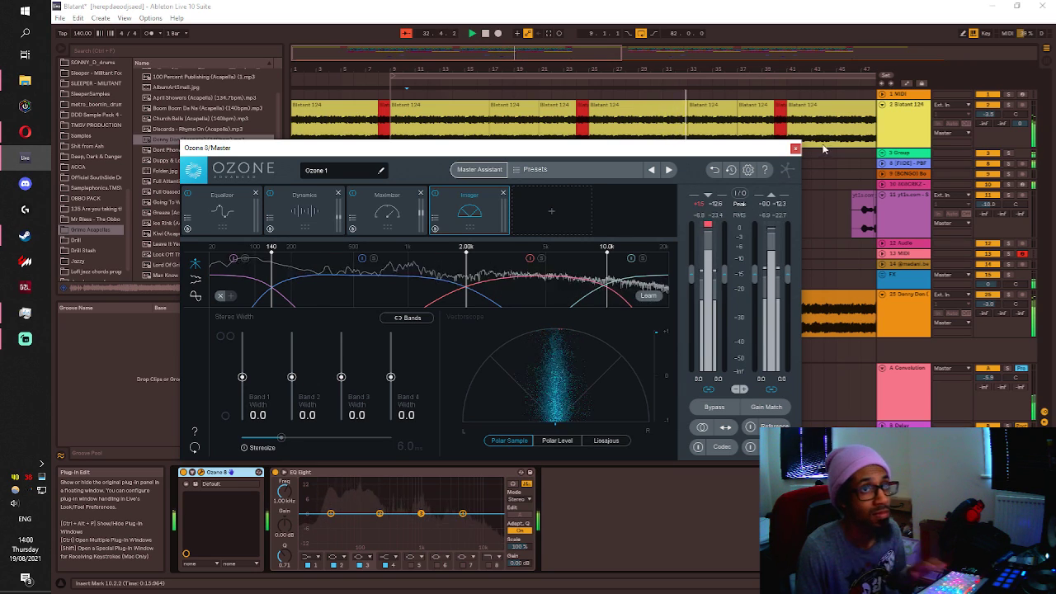
Compare the track with Donny Don soloed and muted, and delete the Donny Don track.
left_click(1009, 295)
left_click(990, 296)
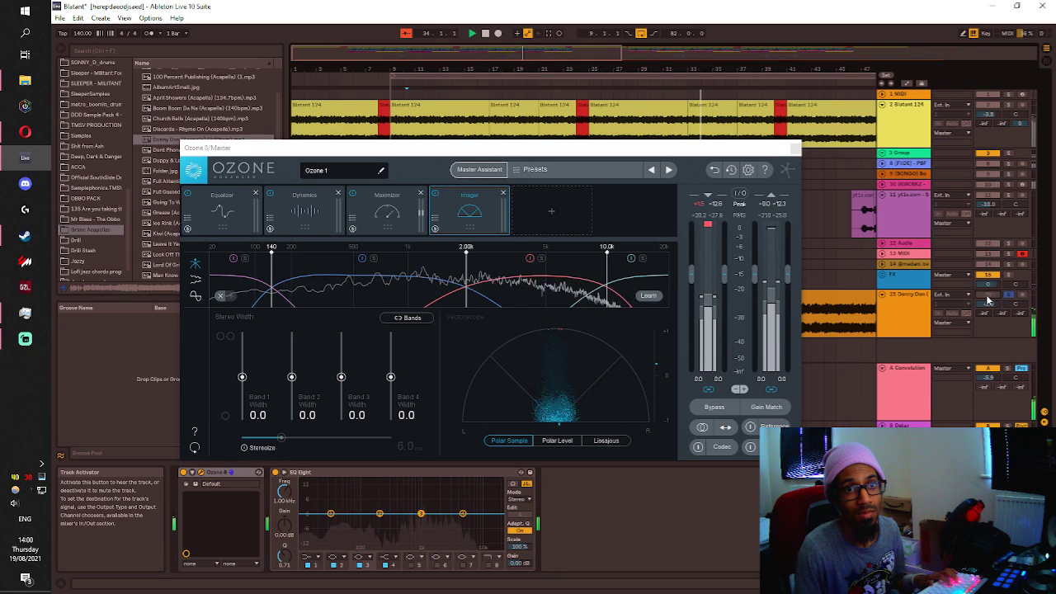
left_click(820, 301)
left_click(905, 304)
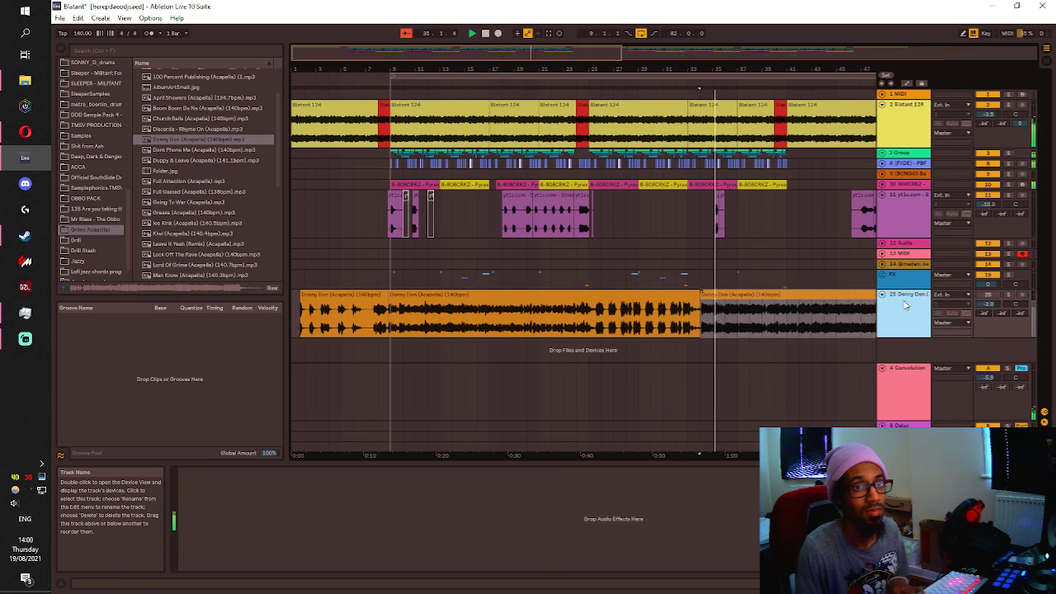
key("Delete")
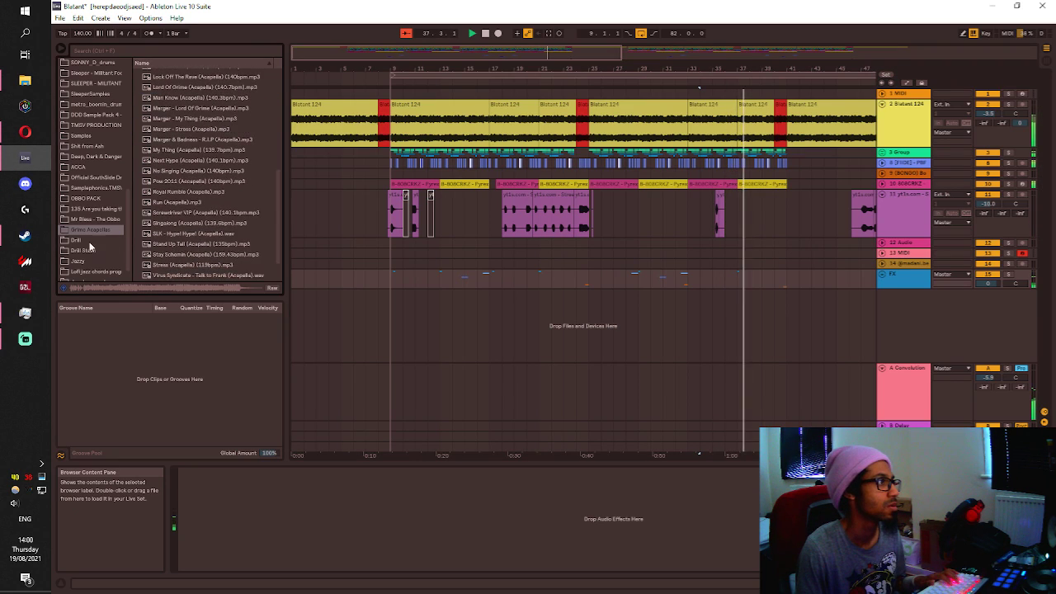
Find Virtual Mix Rack among the favourite plug-ins and insert it before the Glue Compressor on the Blatant 124 track.
left_click(83, 199)
scroll(80, 208, "up", 10)
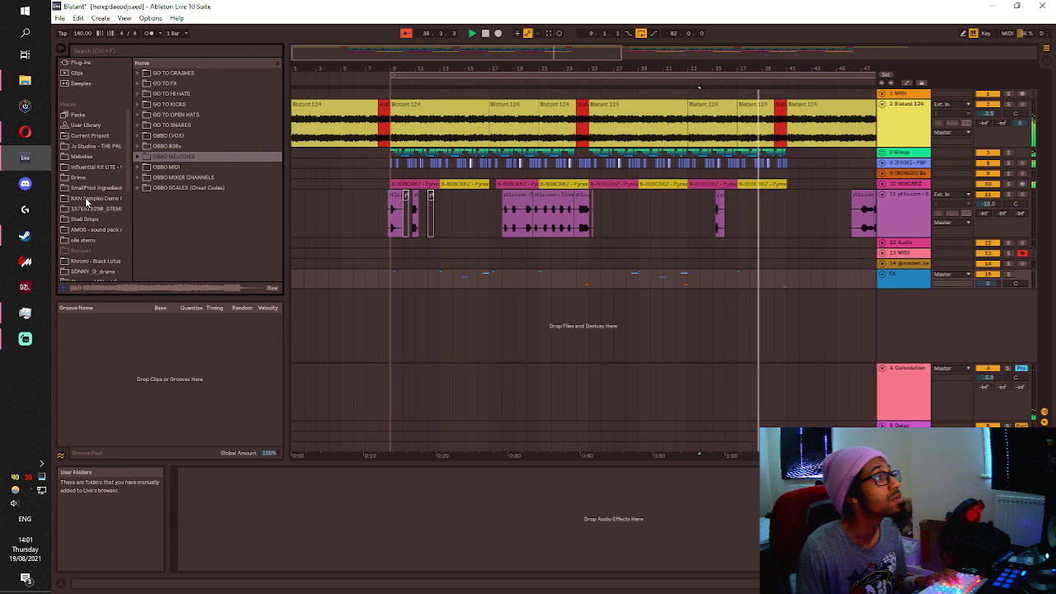
scroll(80, 170, "up", 1)
left_click(91, 74)
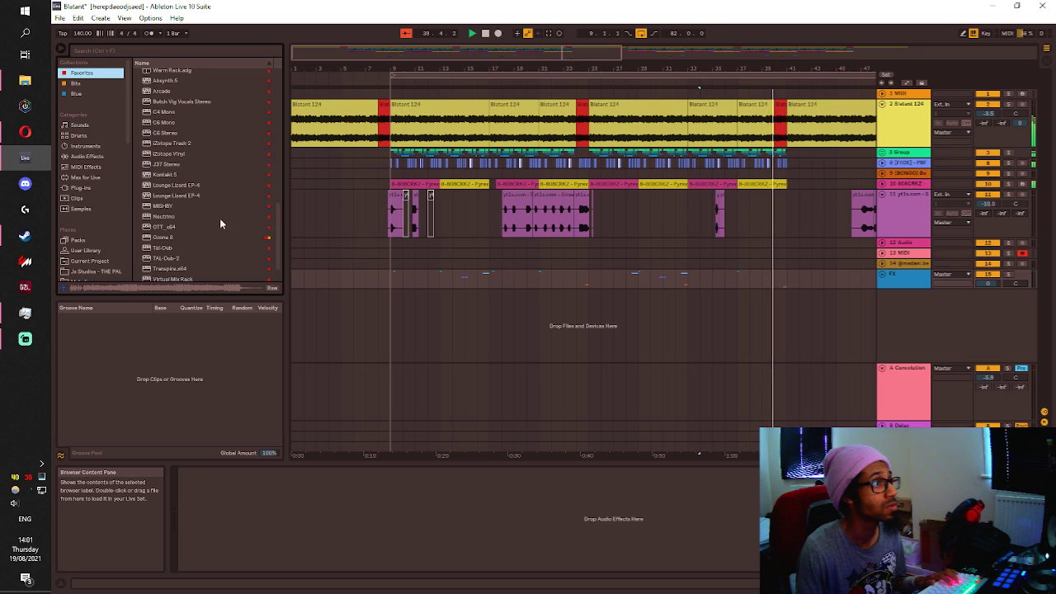
scroll(218, 220, "down", 2)
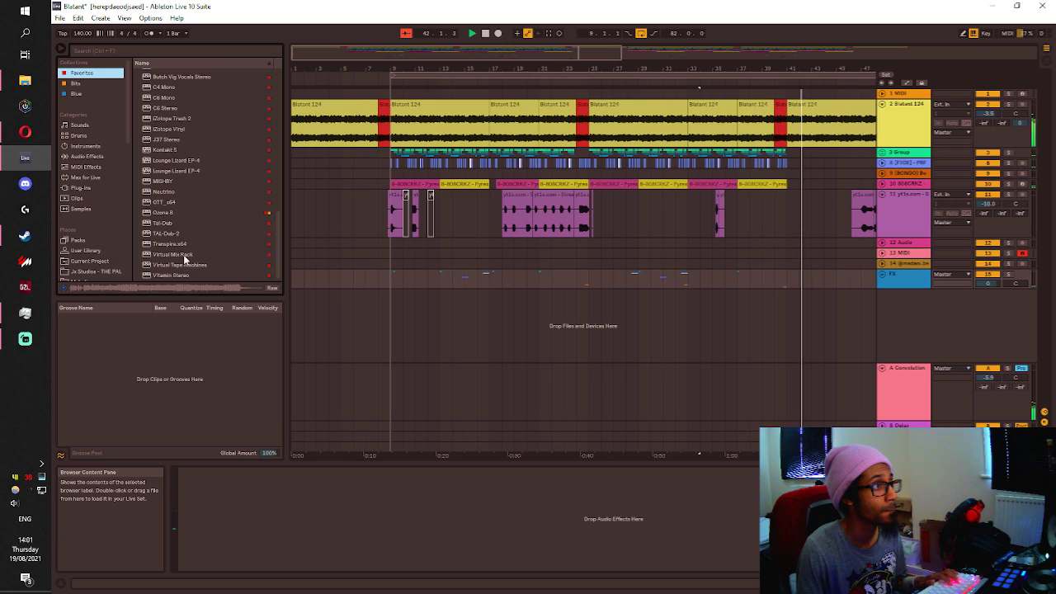
left_click(216, 254)
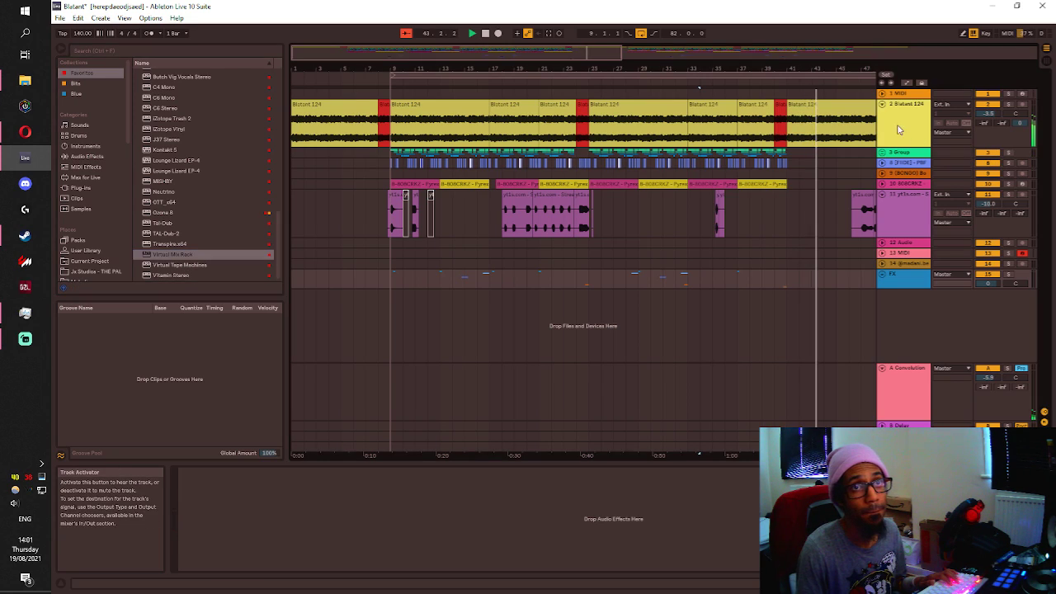
left_click(905, 153)
left_click(906, 154)
left_click(905, 130)
mouse_move(175, 255)
left_mouse_down()
mouse_move(747, 405)
mouse_move(731, 450)
mouse_move(656, 516)
mouse_move(598, 508)
mouse_move(698, 511)
mouse_move(600, 510)
left_mouse_up()
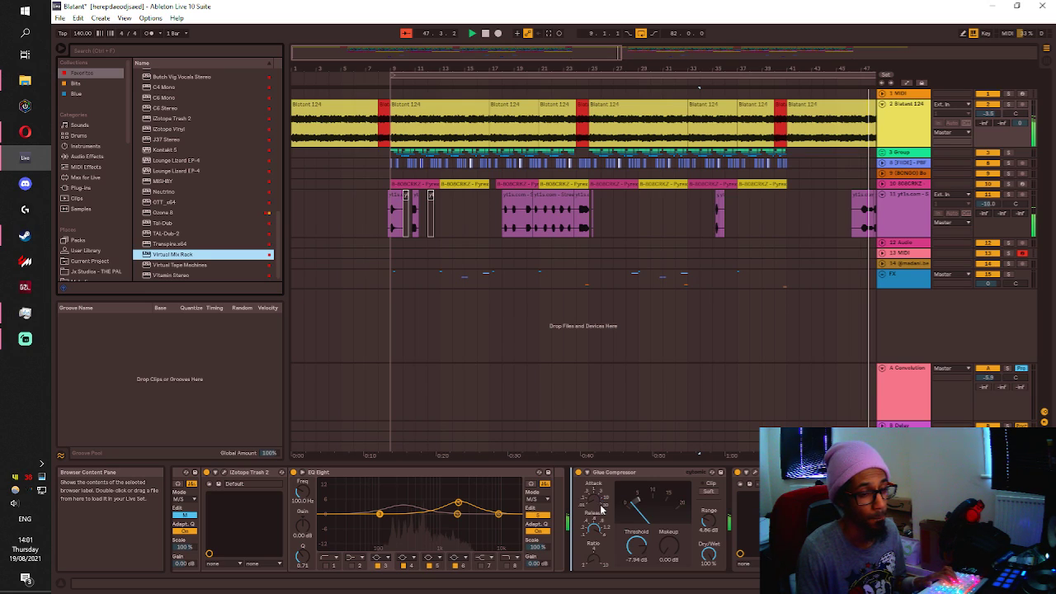
left_click_drag(601, 509, 602, 507)
Set the FG-401's threshold to about -18.1 dB and mix to 31%, and raise Revival's Shimmer and Thickness.
left_click_drag(382, 338, 364, 358)
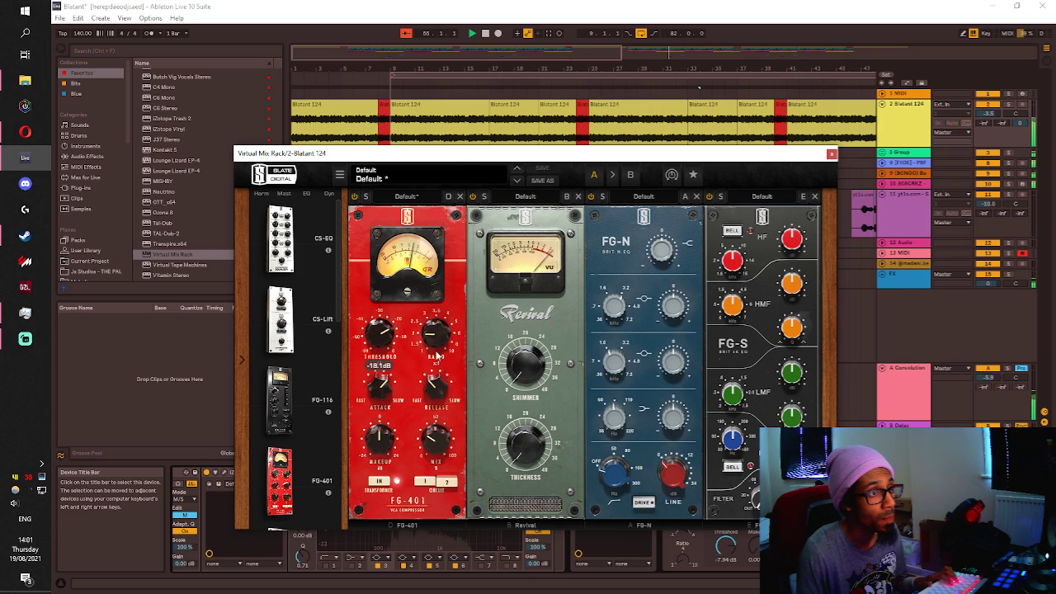
left_click_drag(527, 372, 517, 272)
left_click_drag(519, 443, 498, 305)
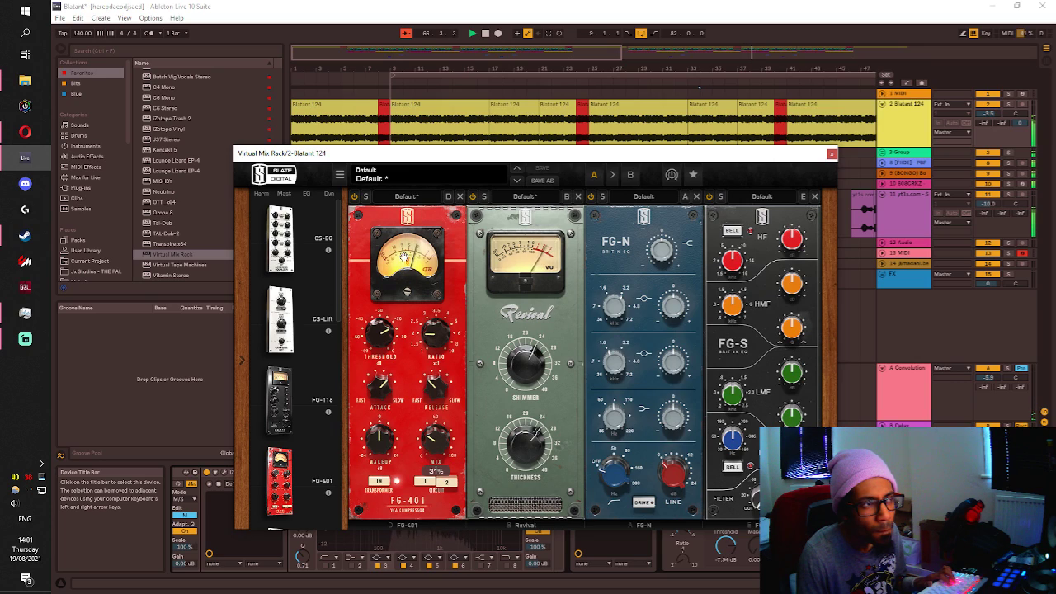
left_click_drag(374, 443, 373, 418)
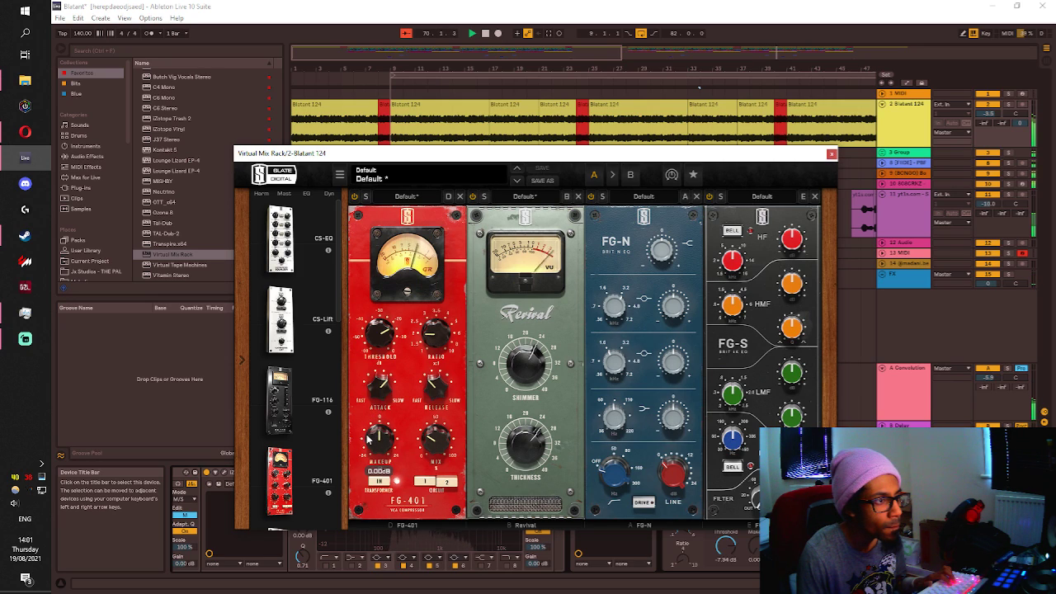
Show the Master track's devices, toggle Ozone 8, and return to the Blatant 124 track.
left_click(903, 444)
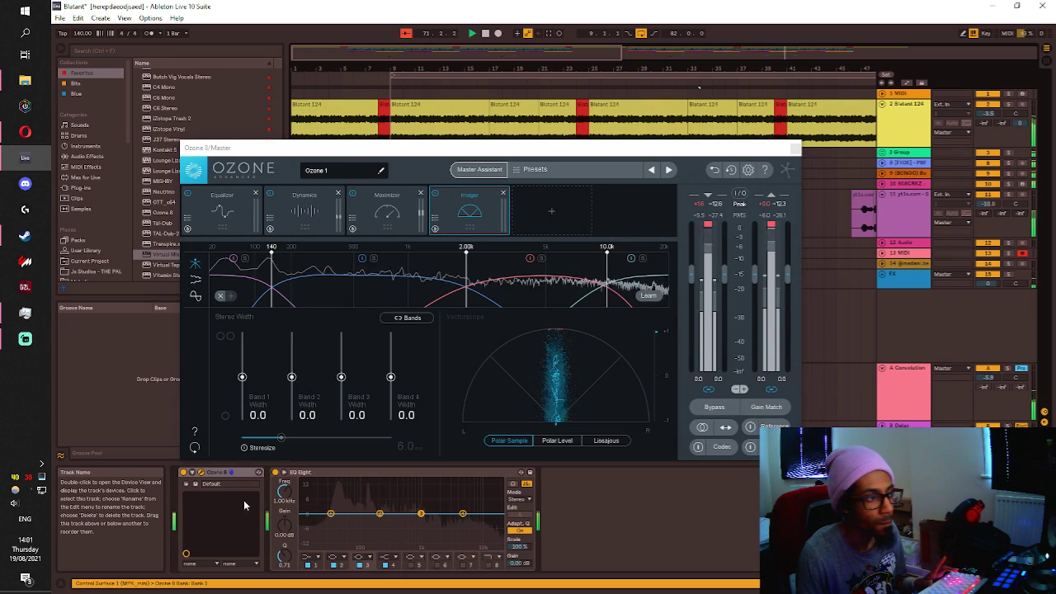
left_click(184, 473)
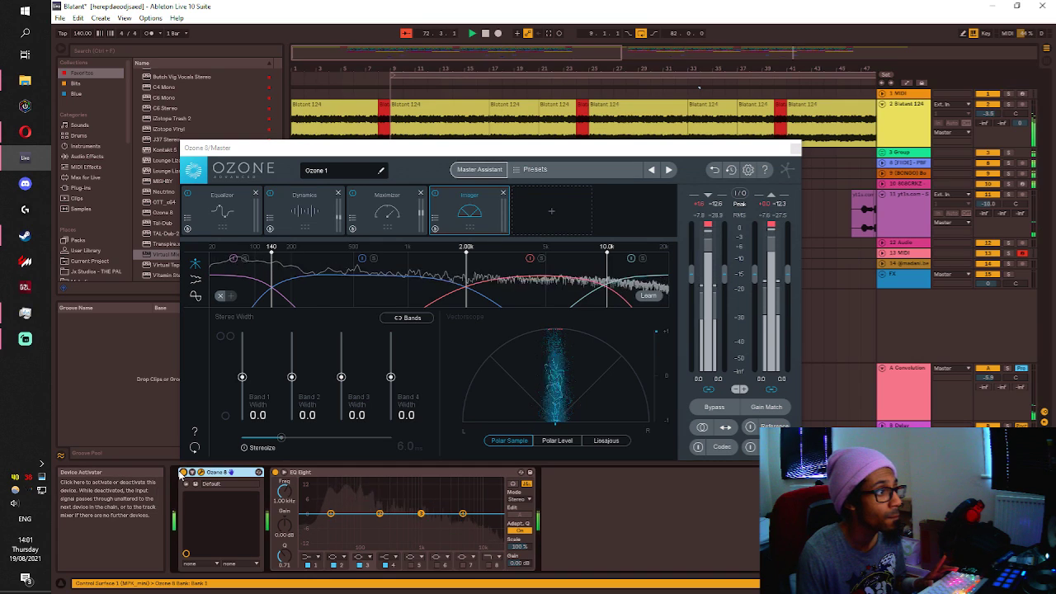
left_click(905, 120)
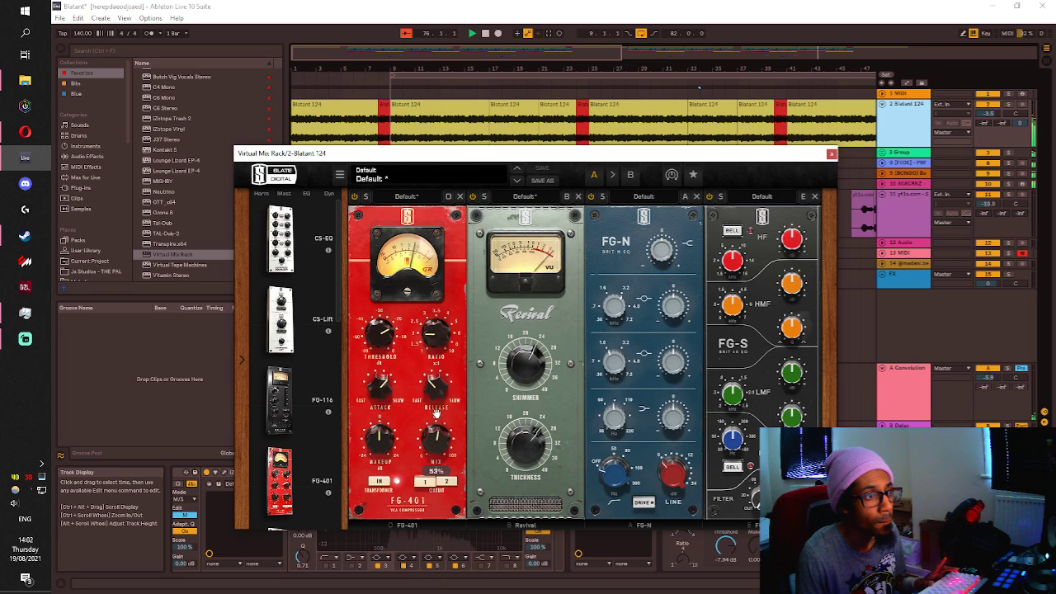
Place Revival ahead of the FG-401, and adjust the FG-401's attack and release with about +7.56 dB of makeup gain.
left_click_drag(429, 230, 537, 231)
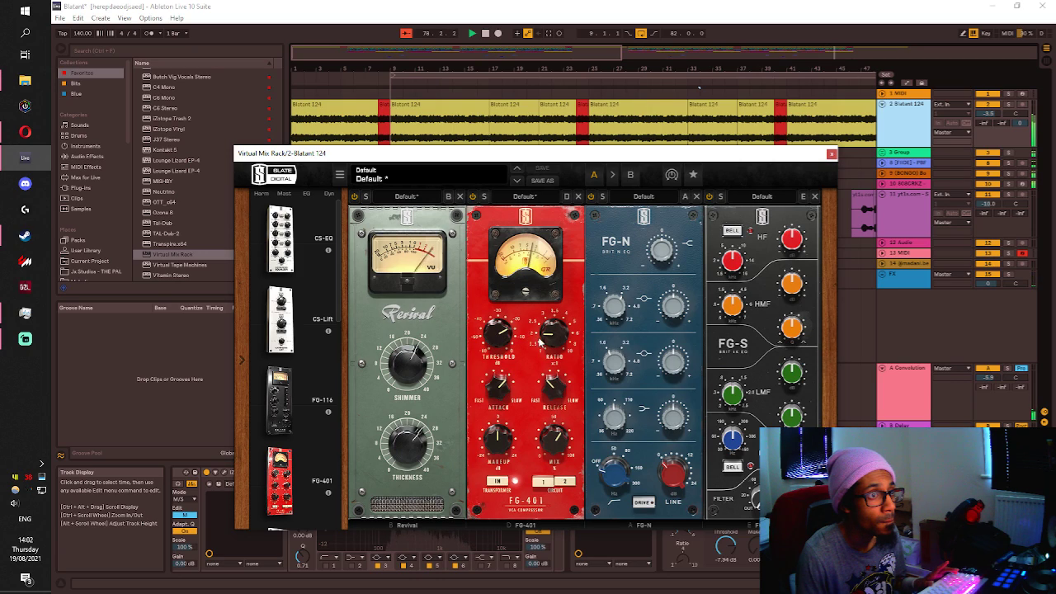
left_click_drag(555, 384, 551, 393)
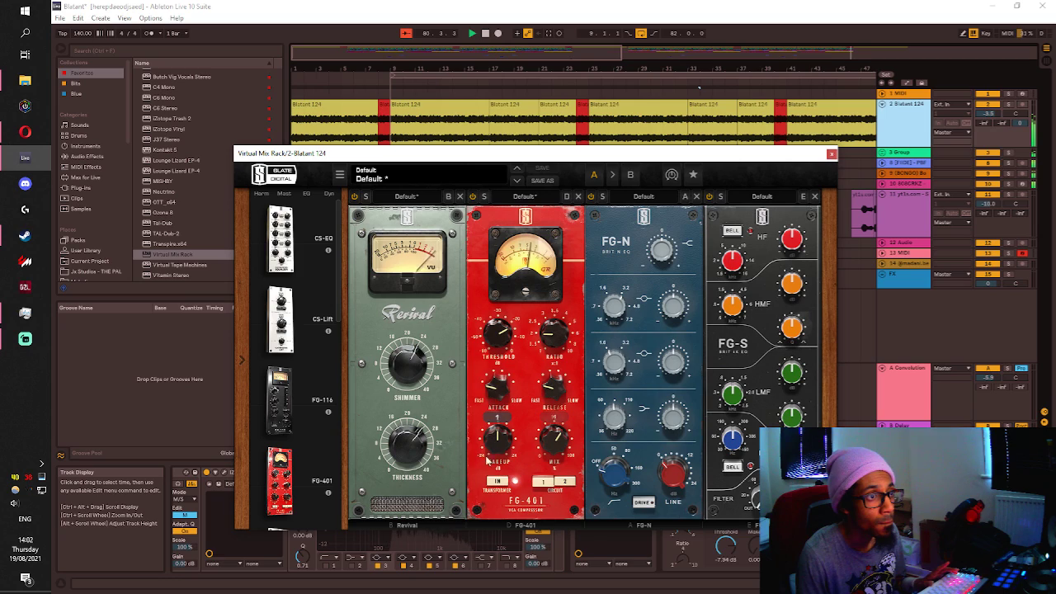
left_click_drag(555, 395, 546, 400)
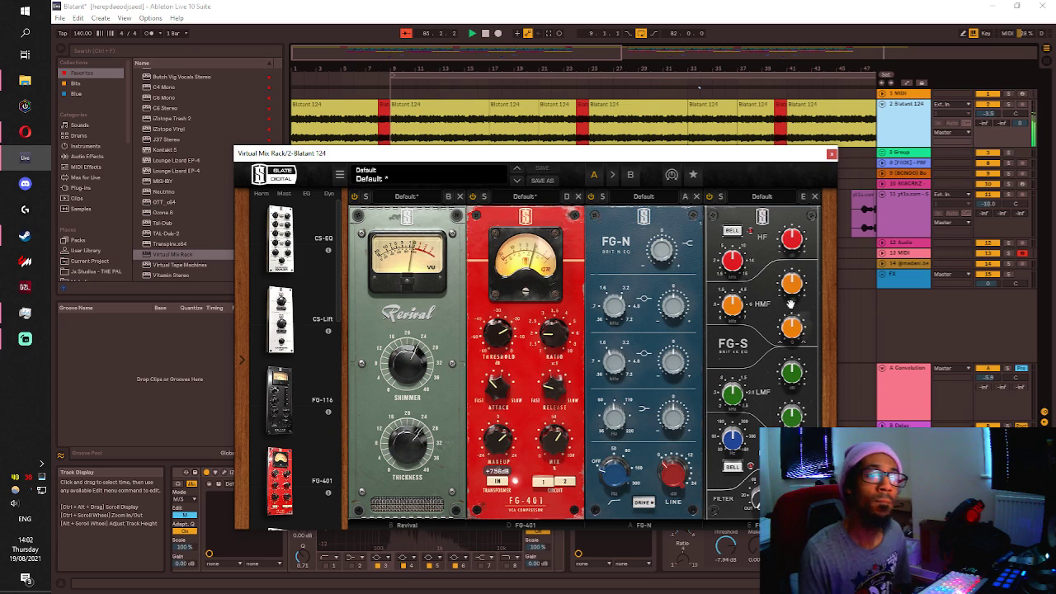
Try gain changes on the FG-S and FG-N equalizers, set the FG-401's mix to 44%, and close the Virtual Mix Rack window.
left_click_drag(784, 376, 790, 332)
left_click_drag(784, 371, 785, 373)
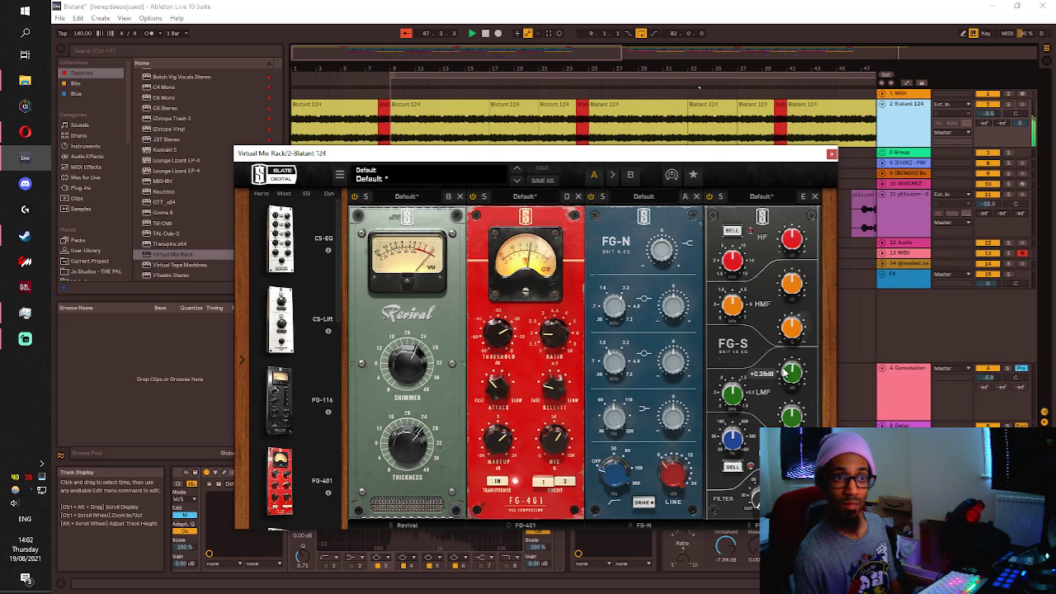
left_click_drag(673, 419, 678, 349)
left_click_drag(657, 425, 661, 388)
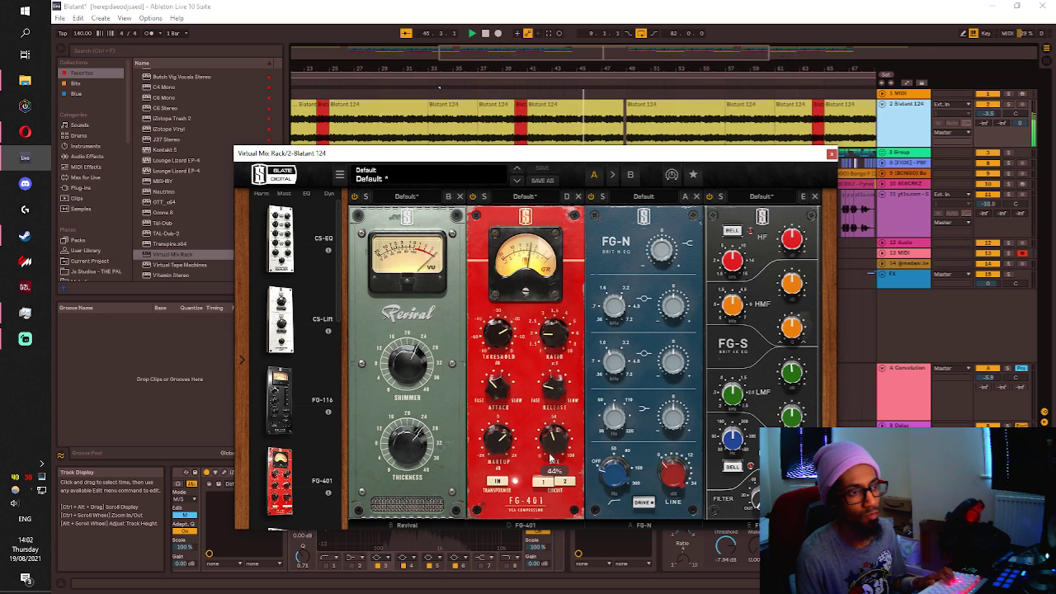
left_click(832, 154)
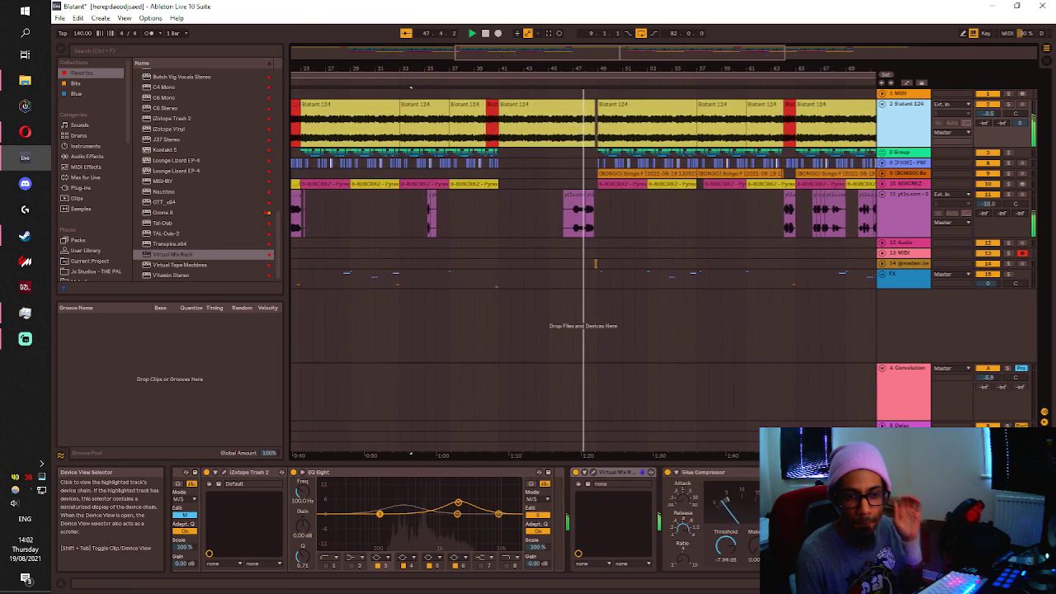
Open J37 Stereo in the Blatant 124 track's Warm Rack, and adjust its saturation and wow depth, with the depth at about 11.
left_click(968, 584)
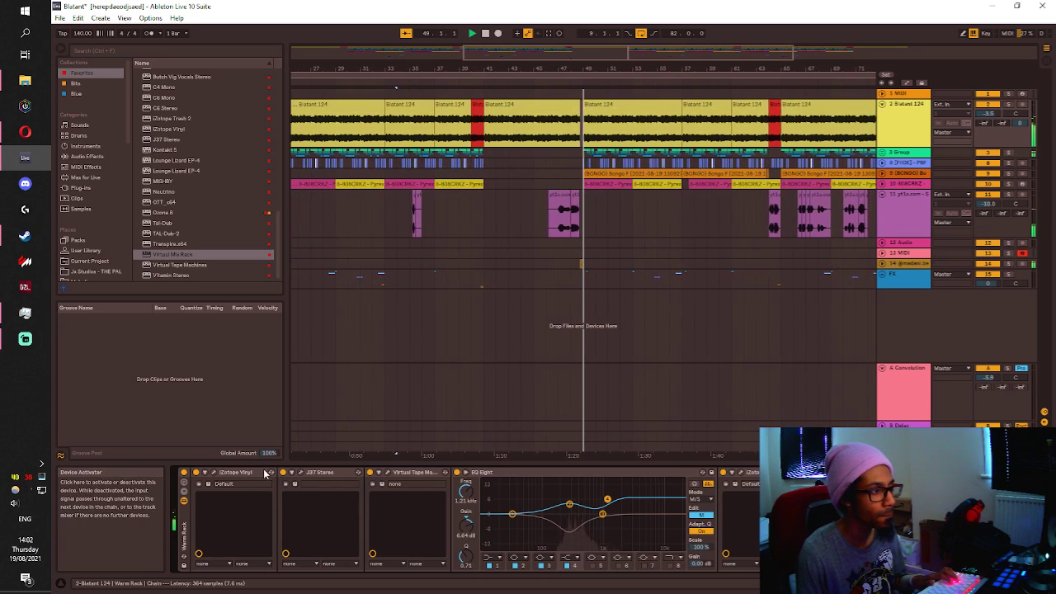
left_click(302, 473)
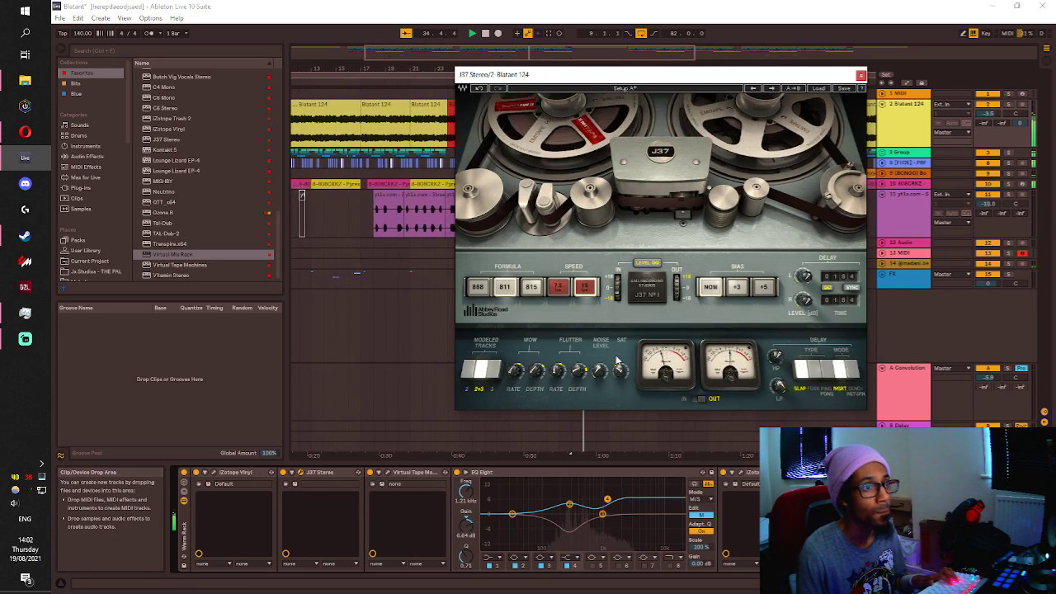
left_click_drag(623, 373, 624, 351)
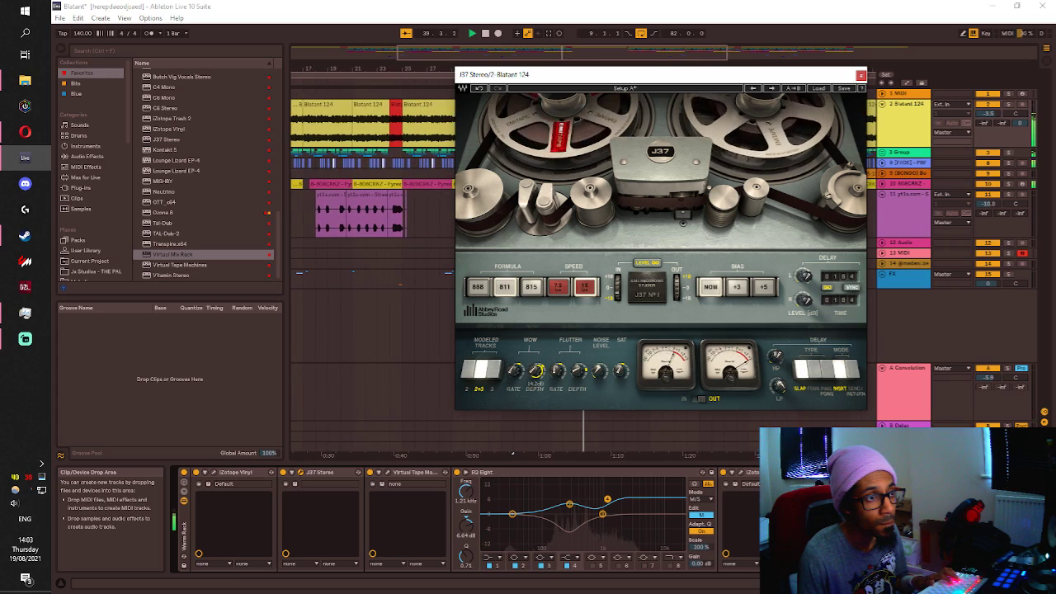
left_click_drag(536, 371, 536, 368)
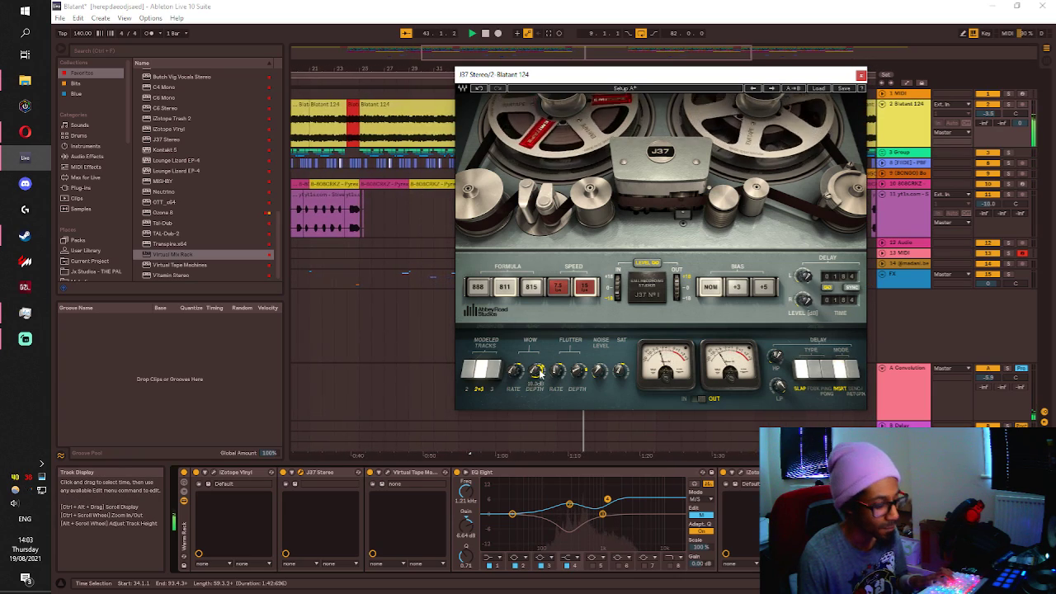
left_click_drag(541, 373, 540, 369)
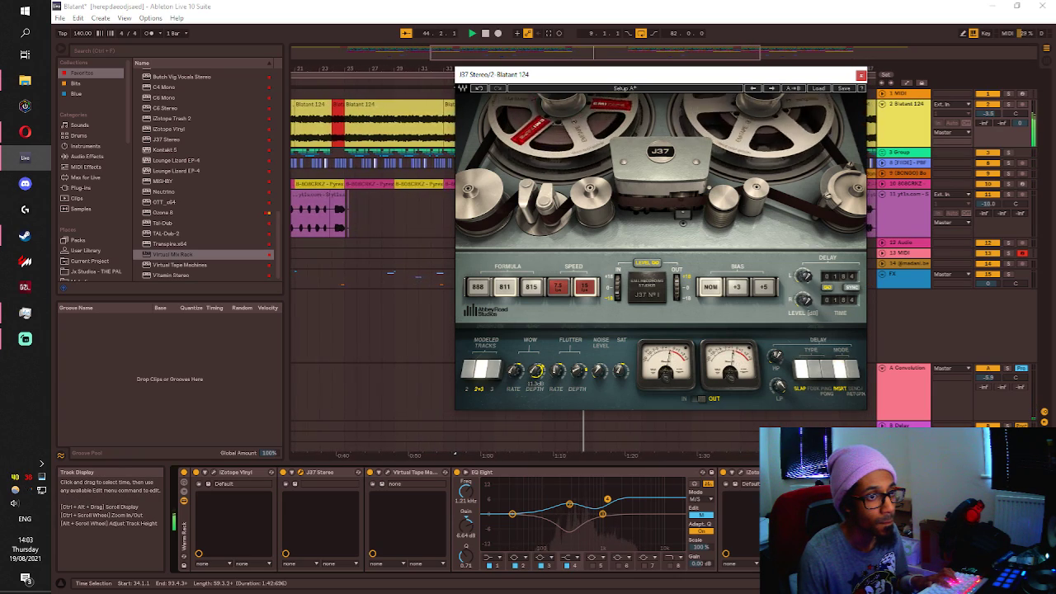
In Virtual Tape Machines, set noise reduction to -80 dB and input to +2.97 dB, and close its window.
left_click(387, 472)
left_click(353, 177)
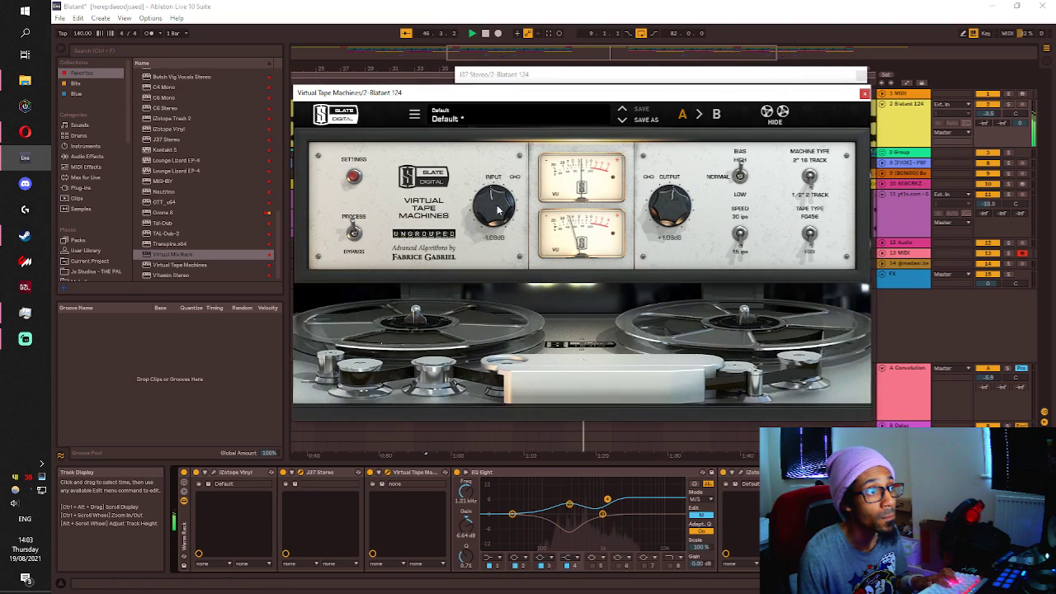
left_click(353, 176)
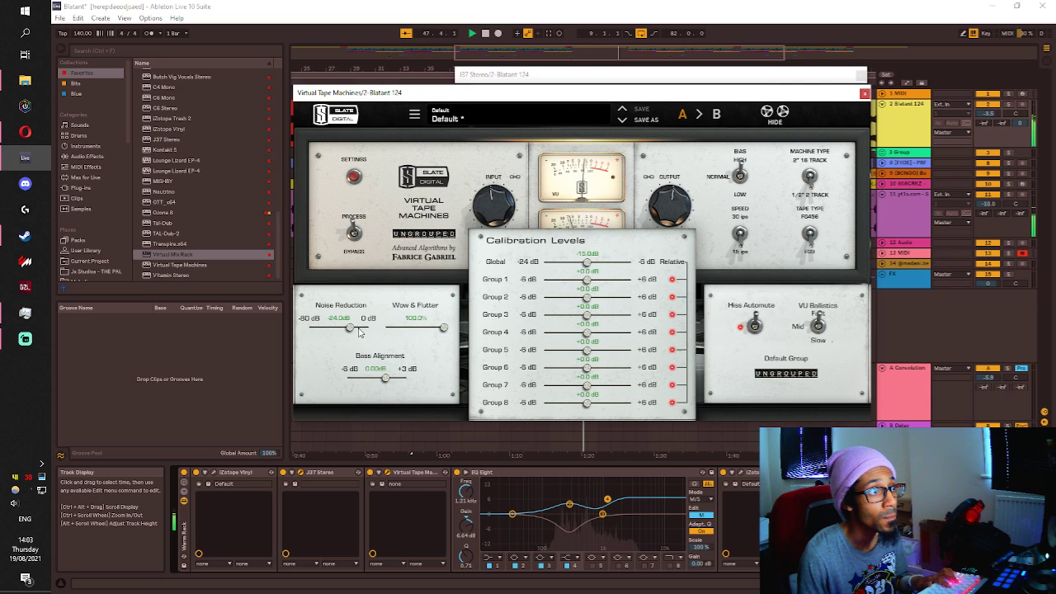
left_click(354, 177)
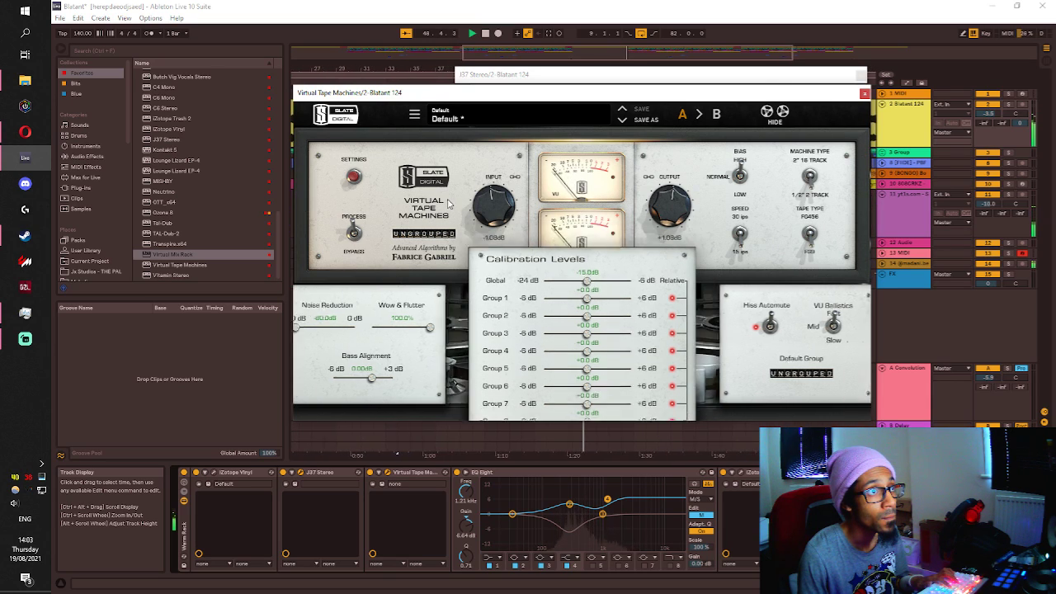
left_click_drag(495, 196, 499, 116)
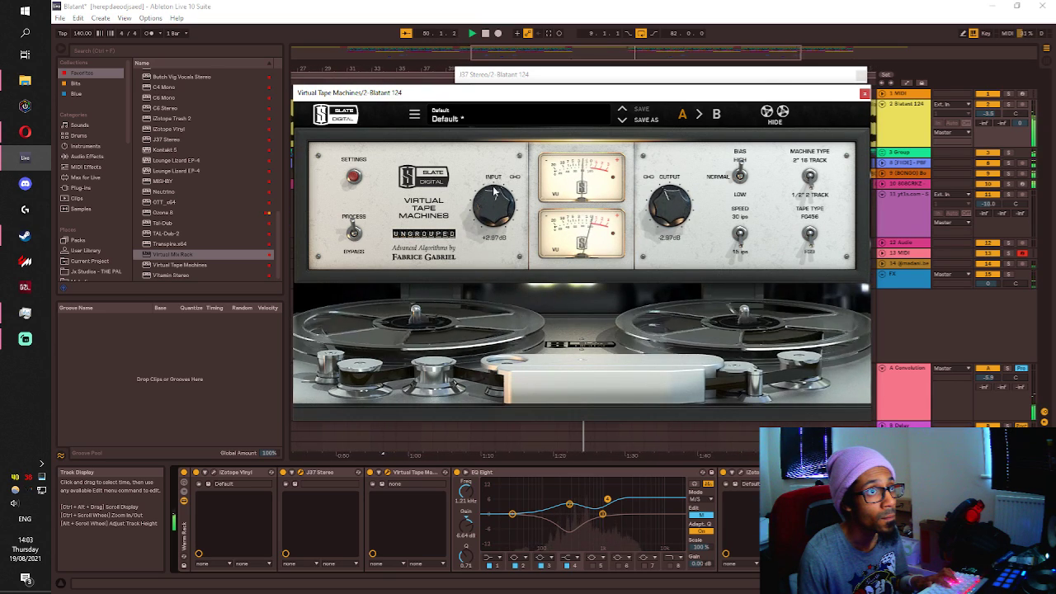
left_click_drag(497, 181, 497, 206)
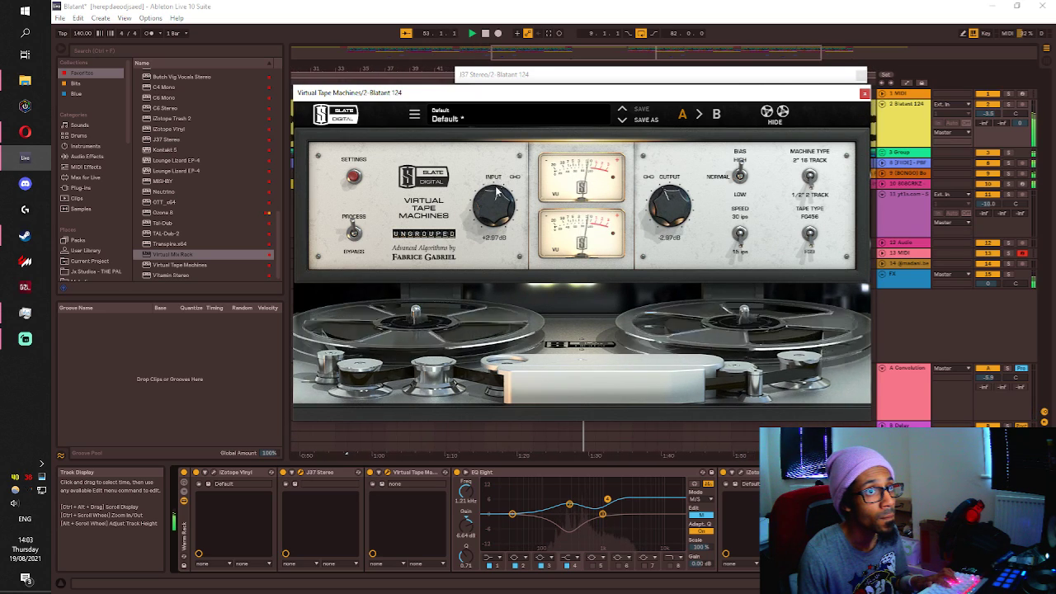
left_click(863, 94)
Search the whole browser library for "over" and insert Overdrive between iZotope Vinyl and J37 Stereo.
left_click(125, 47)
type("sat")
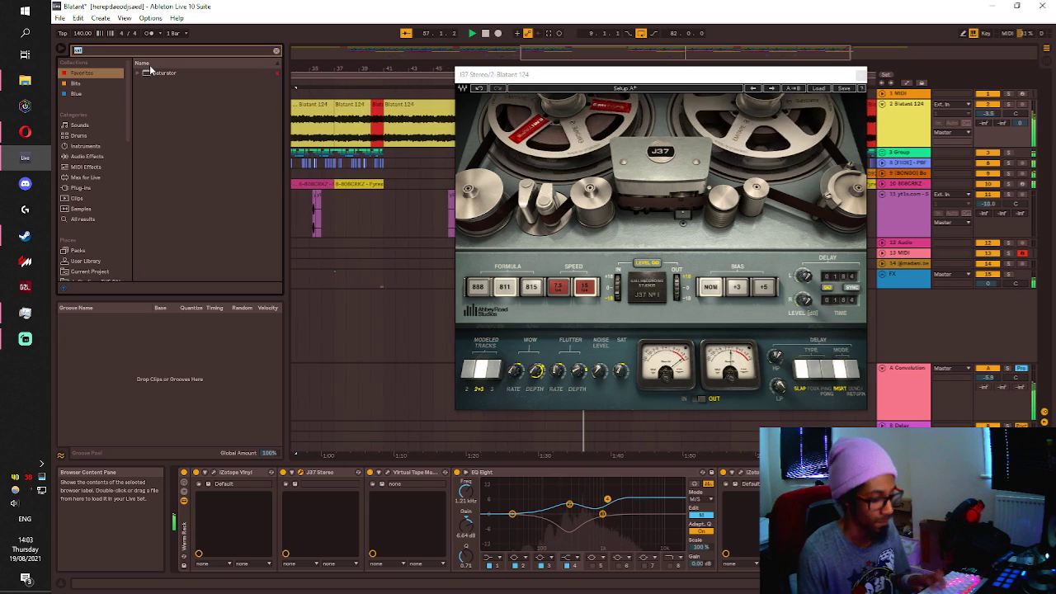
key("BackSpace")
key("BackSpace")
type("over")
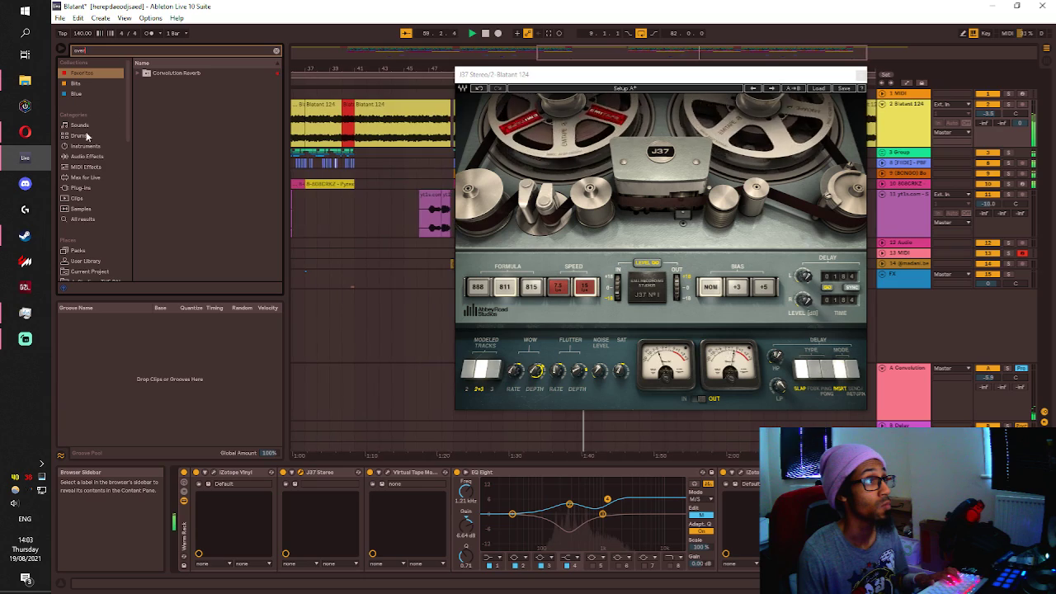
left_click(82, 219)
left_click(165, 72)
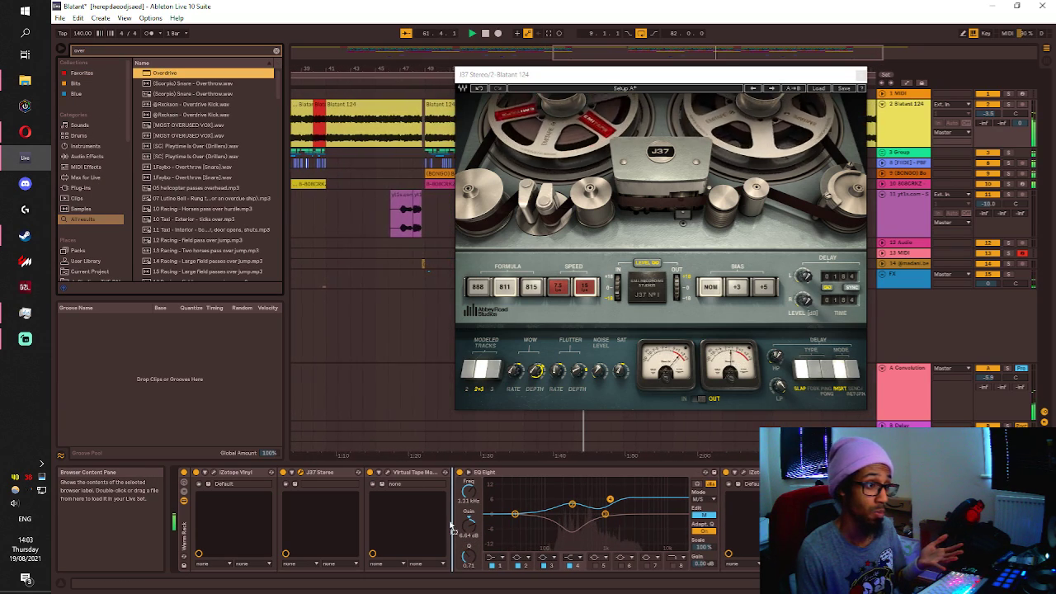
mouse_move(437, 519)
left_mouse_down()
mouse_move(275, 509)
mouse_move(361, 509)
mouse_move(312, 513)
mouse_move(307, 496)
mouse_move(299, 509)
mouse_move(301, 482)
left_mouse_up()
Try Overdrive with 17% drive, 29% tone, 70% dynamics and 16% dry/wet, and delete it from the rack.
left_click_drag(322, 554, 322, 528)
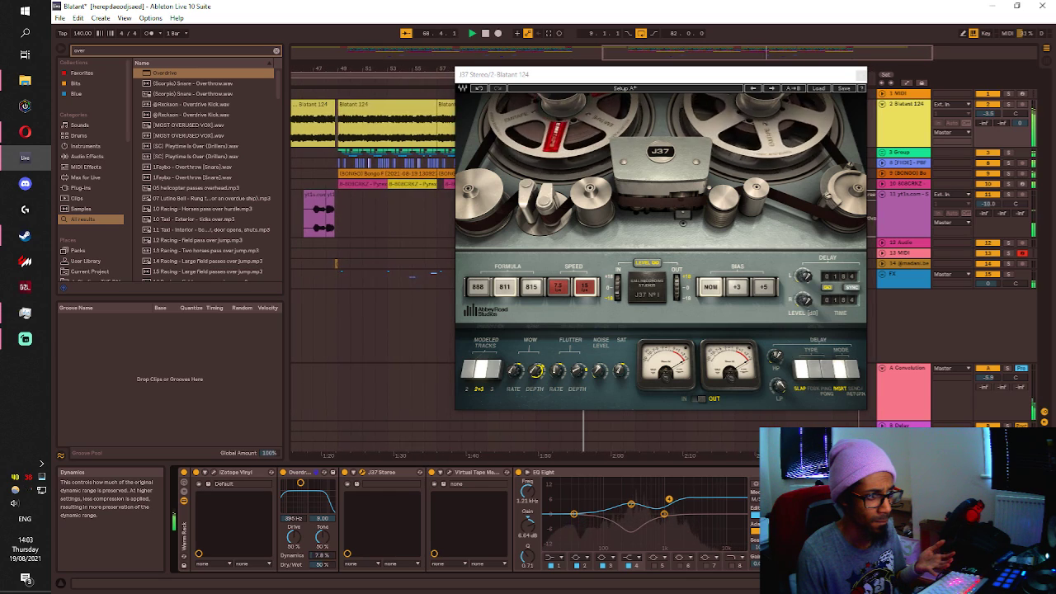
left_click_drag(322, 565, 321, 578)
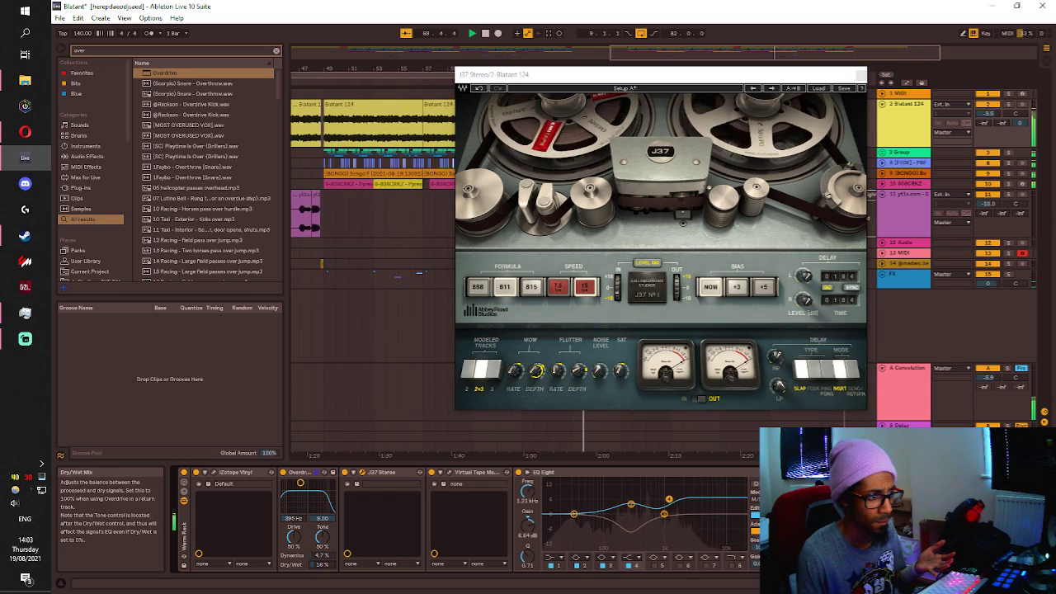
left_click_drag(322, 537, 322, 502)
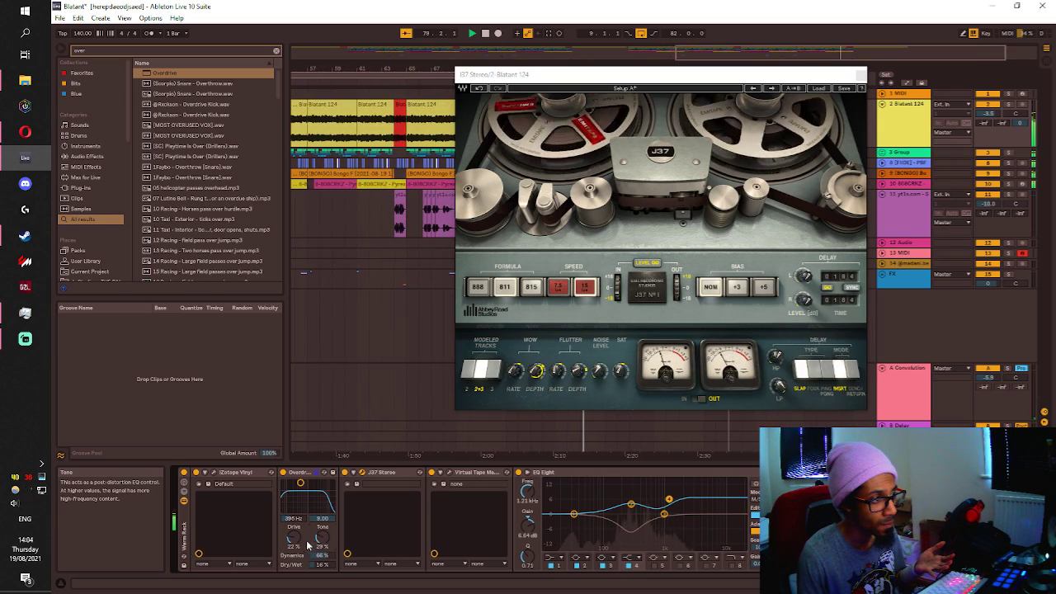
left_click_drag(320, 555, 320, 550)
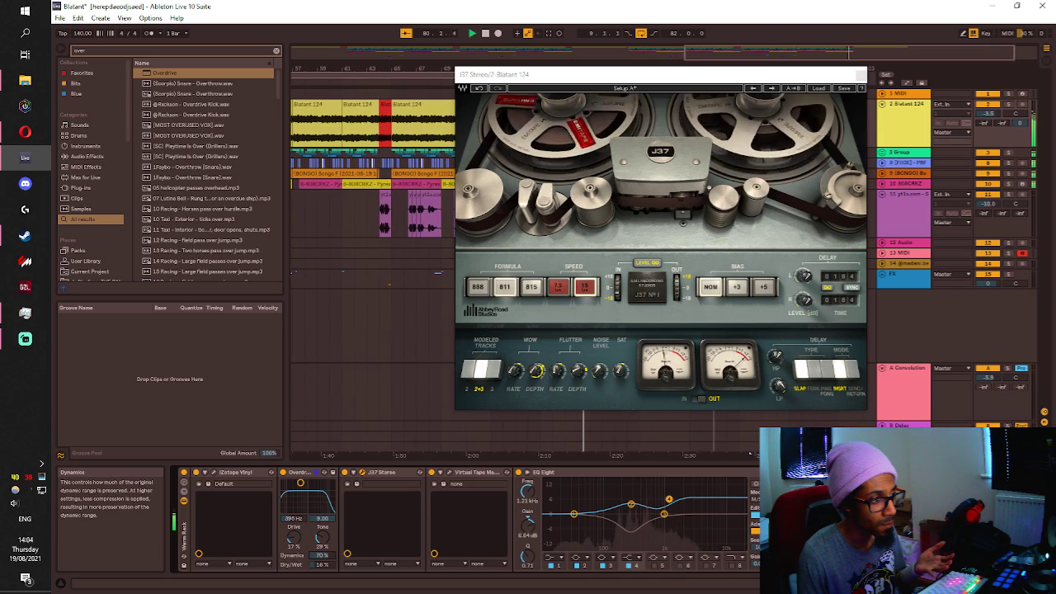
left_click(302, 473)
key("Delete")
Search the browser library for "sat", add Saturator after the second EQ Eight on Blatant 124, and restart playback to hear it.
left_click(129, 52)
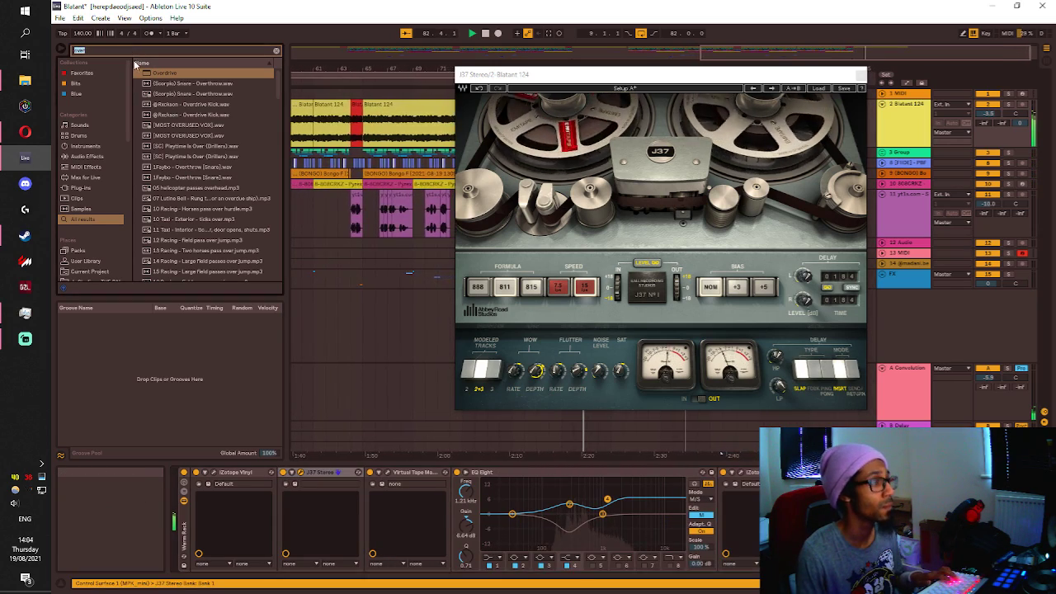
type("sat")
mouse_move(165, 189)
left_mouse_down()
mouse_move(322, 516)
mouse_move(211, 523)
mouse_move(732, 538)
mouse_move(1028, 528)
mouse_move(973, 528)
left_mouse_up()
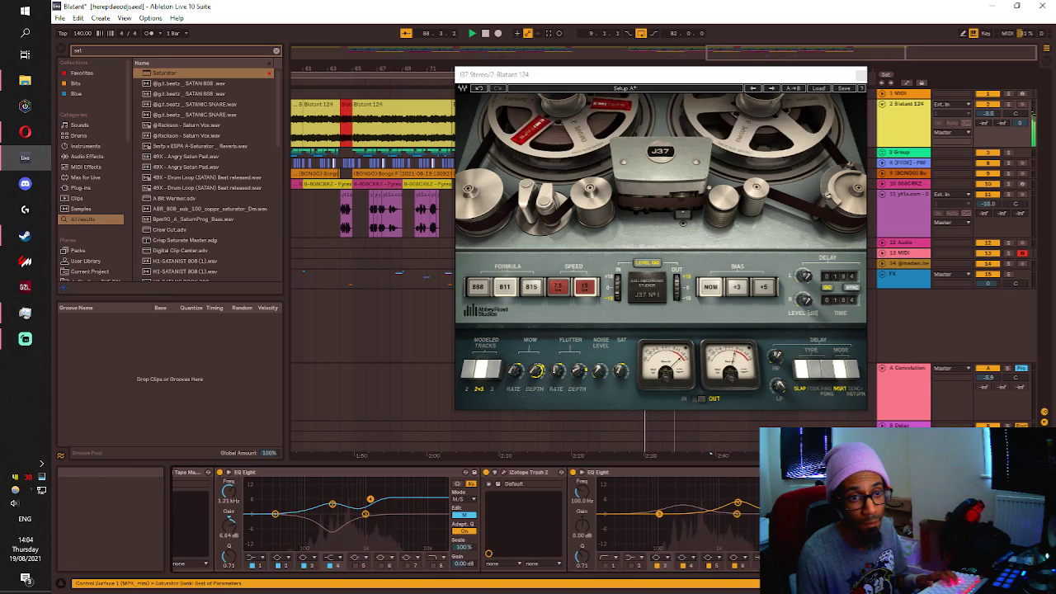
key("space")
key("space")
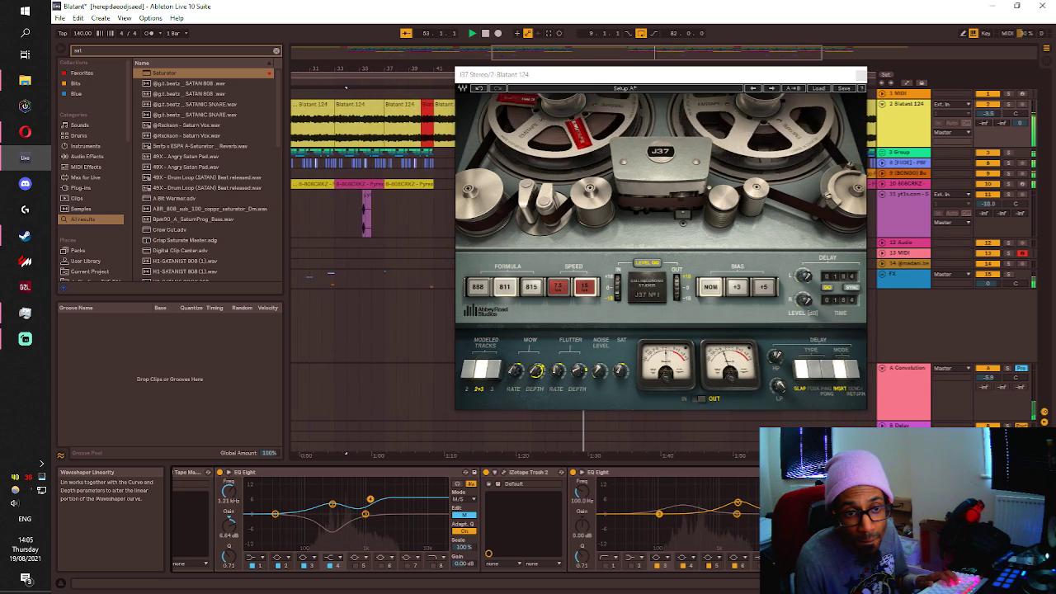
Try moving Saturator ahead of J37 Stereo in the Warm Rack, and undo the move.
left_click_drag(866, 473, 254, 503)
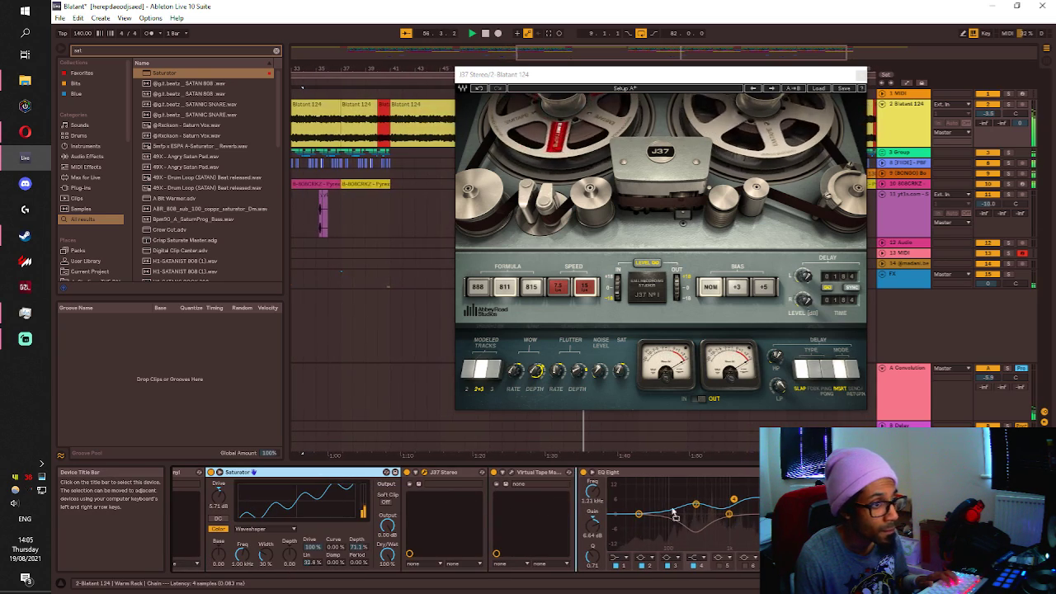
key("ctrl+z")
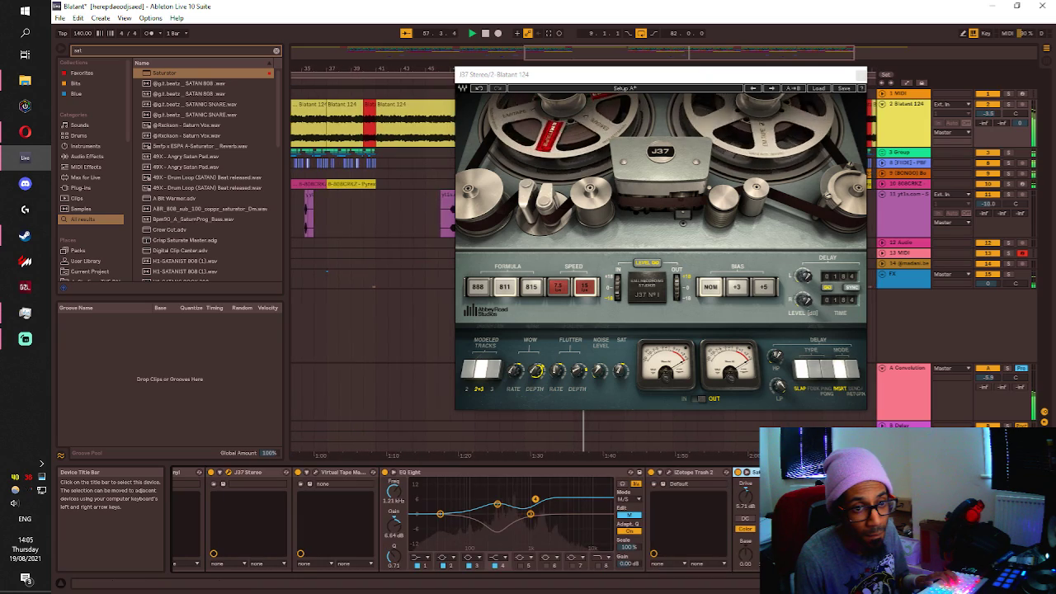
Set the Waveshaper linearity of Saturator to 50%.
scroll(462, 518, "right", 7)
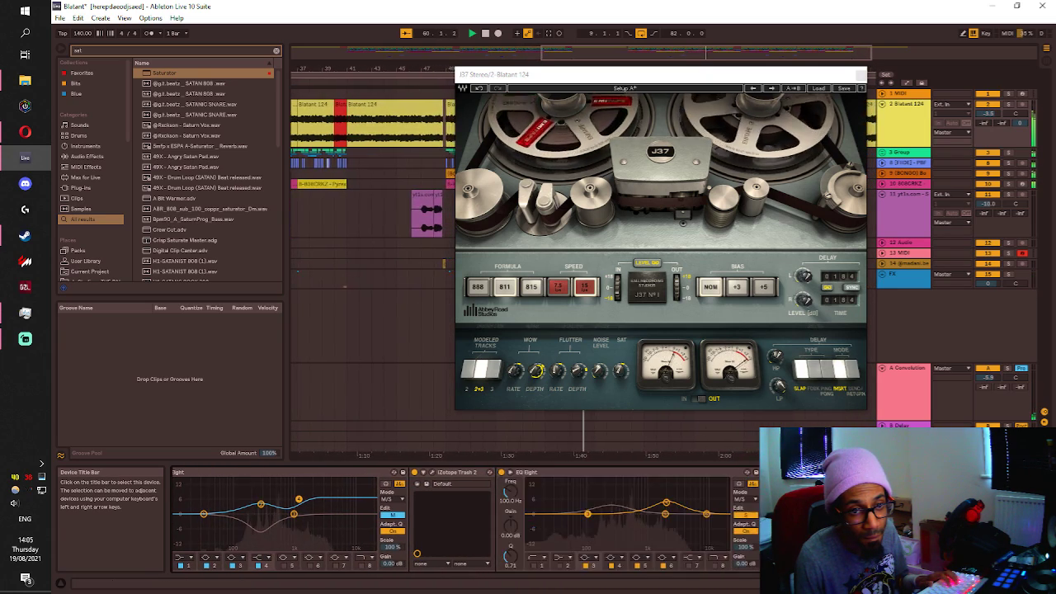
scroll(467, 520, "left", 4)
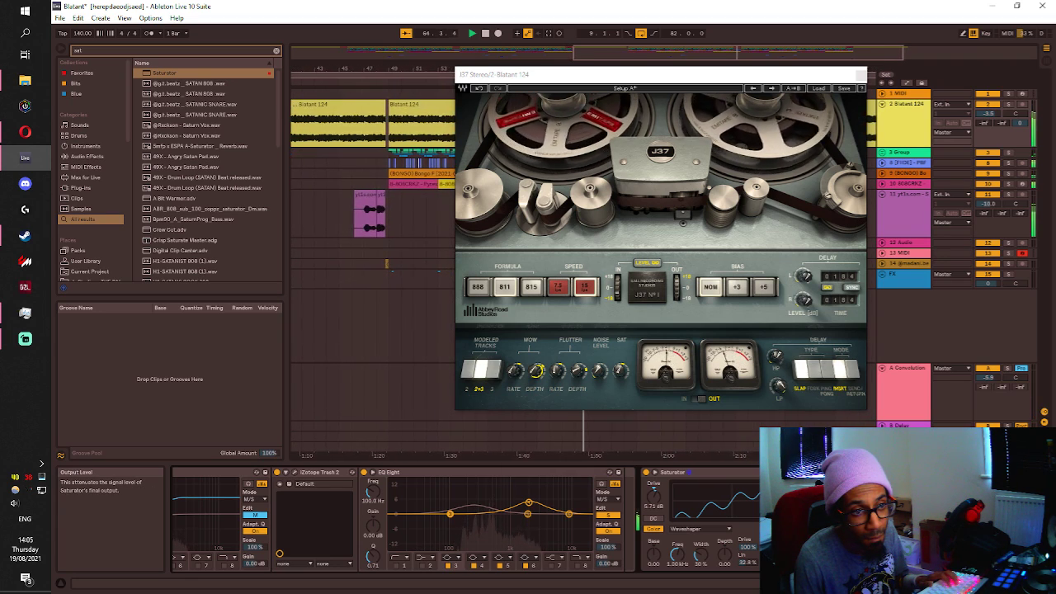
mouse_move(751, 566)
left_mouse_down()
mouse_move(750, 536)
mouse_move(748, 570)
left_mouse_up()
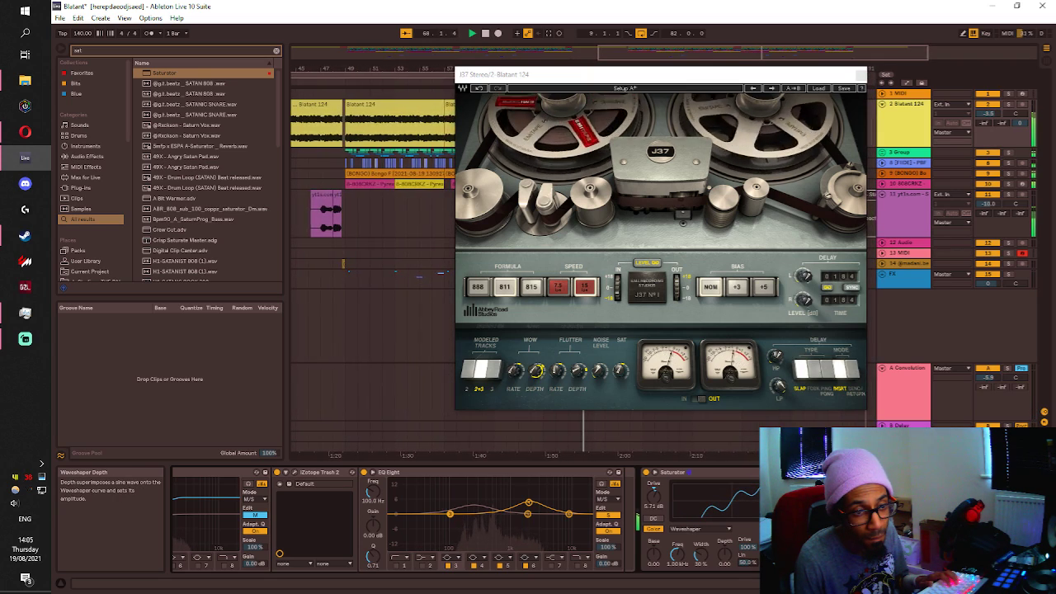
Try Saturator with its color width at about 74% and a different color base, and undo both changes.
left_click_drag(725, 557, 725, 587)
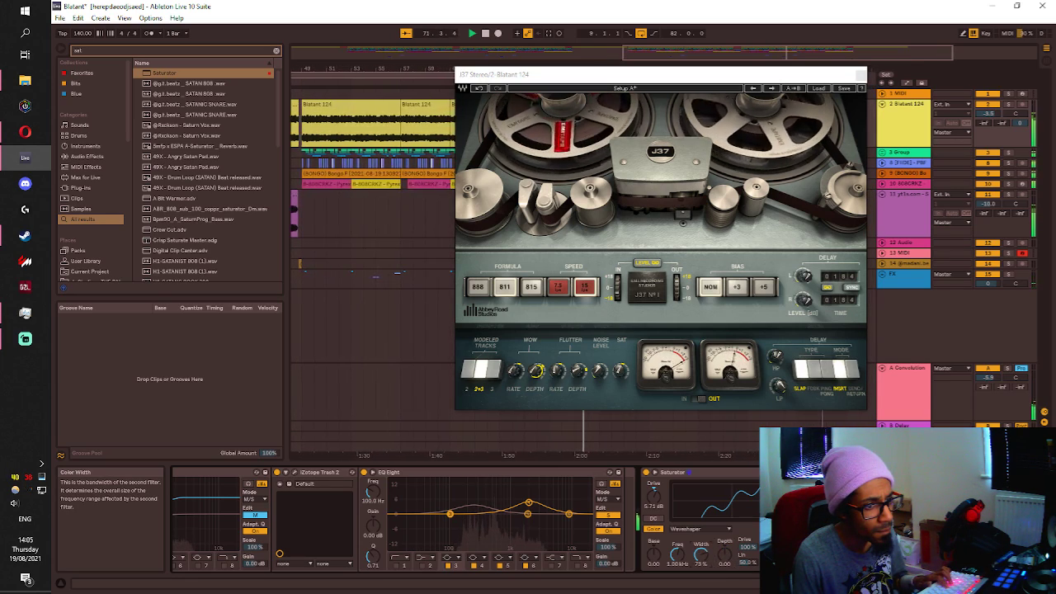
left_click_drag(654, 554, 655, 548)
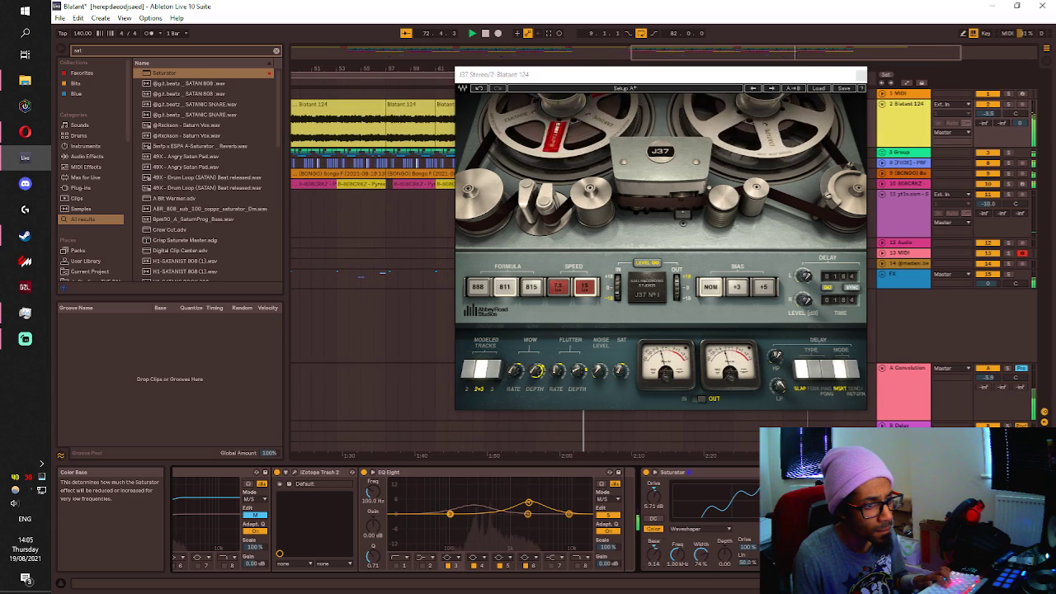
key("ctrl+z")
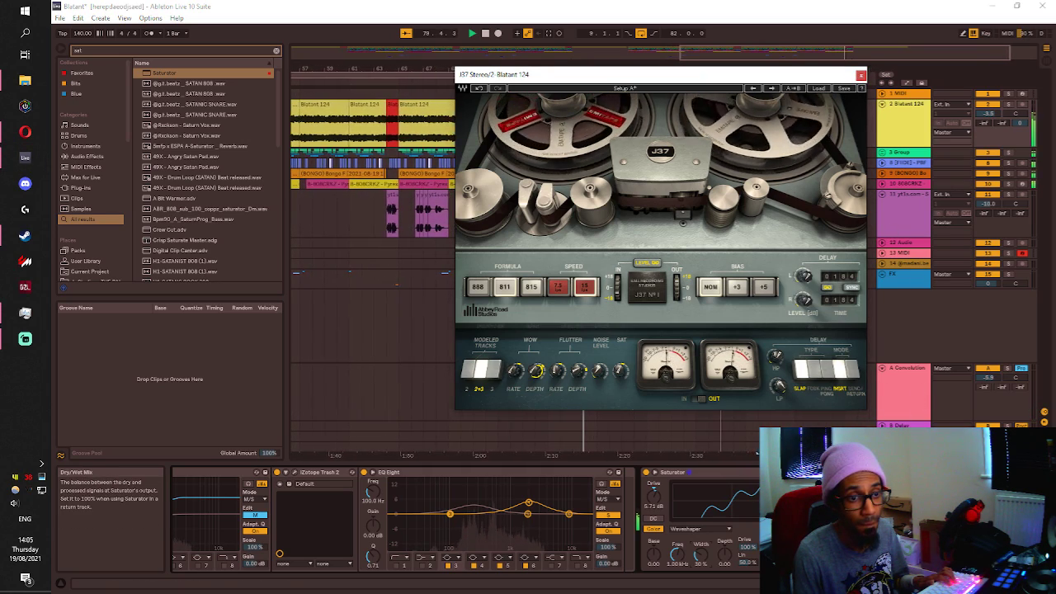
Set Saturator's output to -5.14 dB and its dry/wet to 33.3%.
left_click(862, 472)
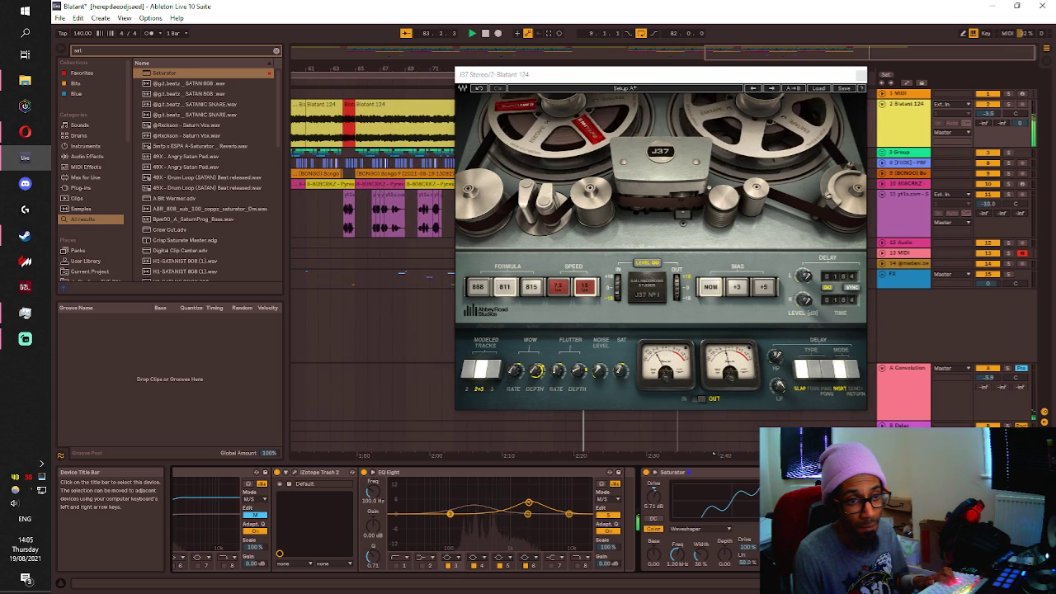
left_click_drag(982, 583, 992, 583)
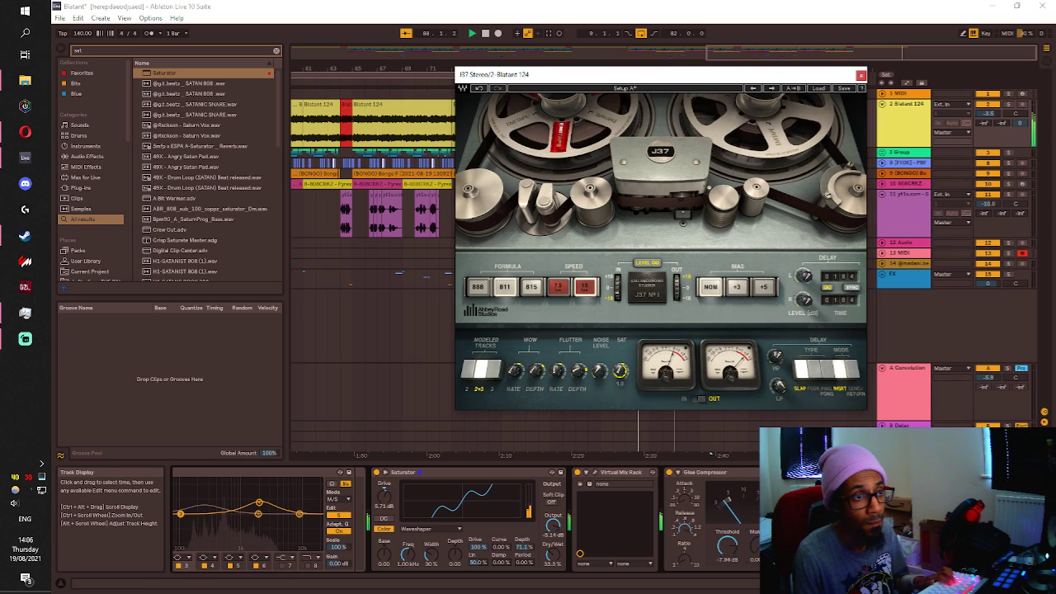
Adjust J37 Stereo's saturation while replaying the track, and close its window.
key("space")
key("space")
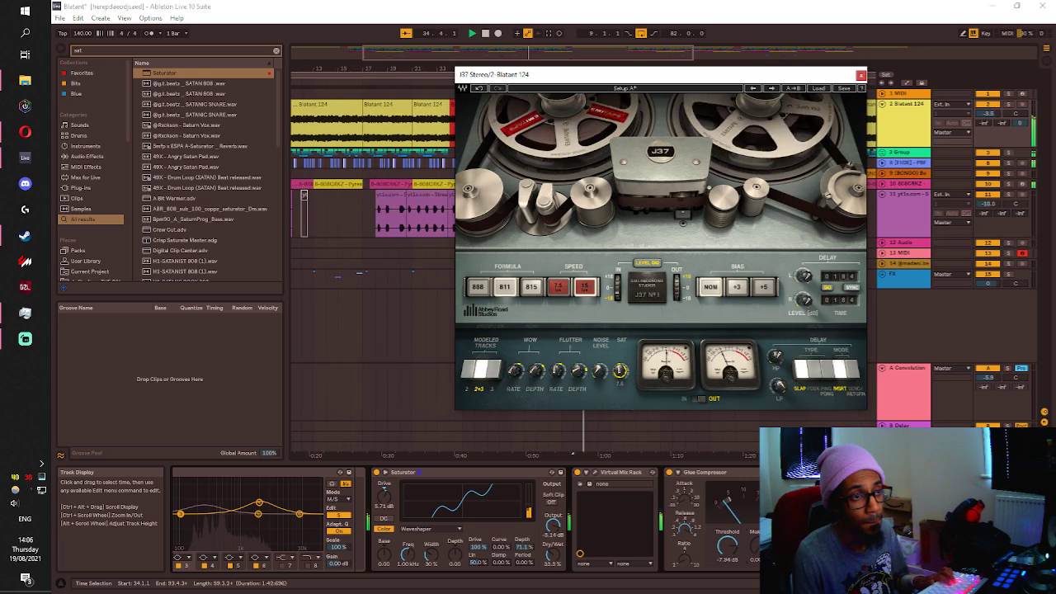
left_click(982, 583)
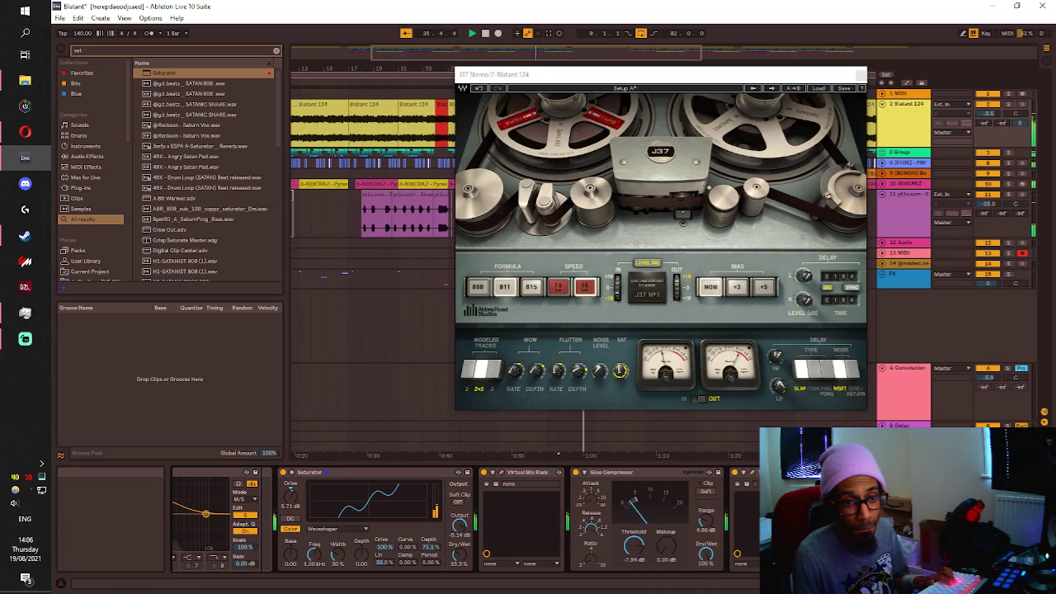
left_click(861, 75)
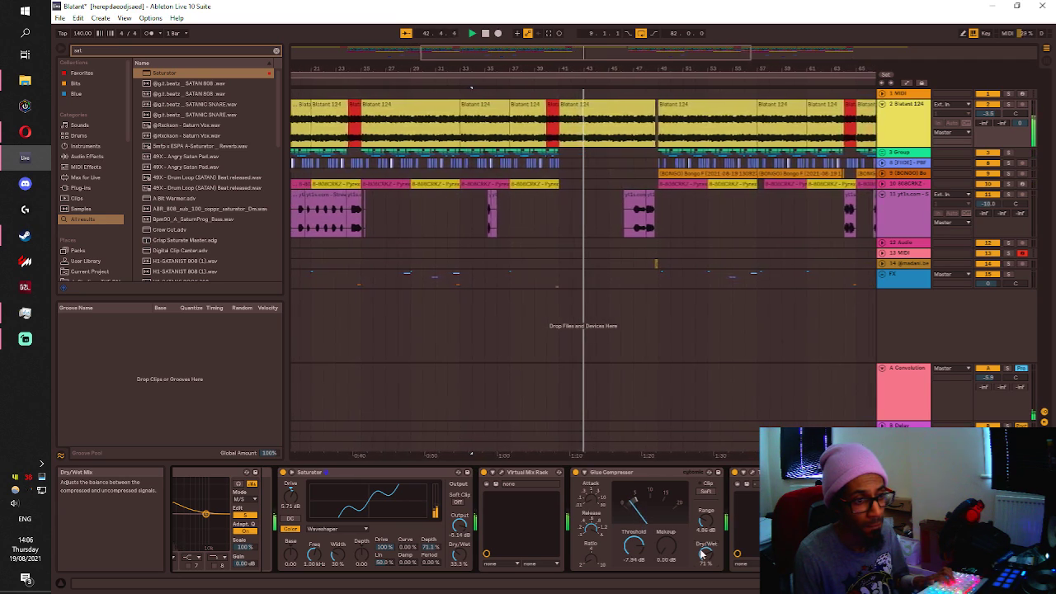
Compare dry/wet amounts on Glue Compressor during playback, and set it to 71%.
mouse_move(703, 554)
left_mouse_down()
mouse_move(703, 589)
mouse_move(703, 557)
left_mouse_up()
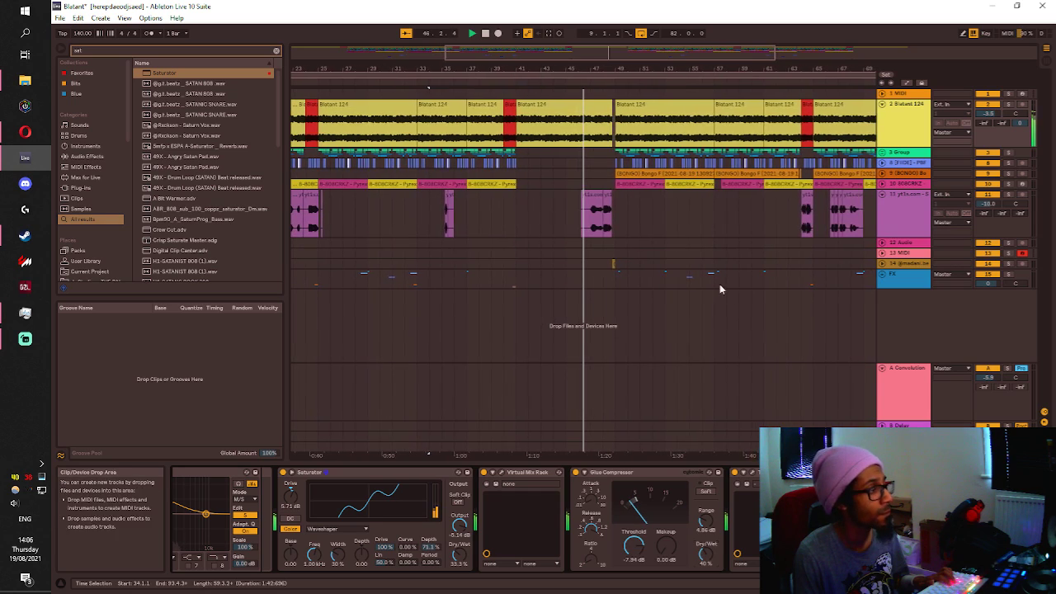
scroll(560, 173, "down", 5)
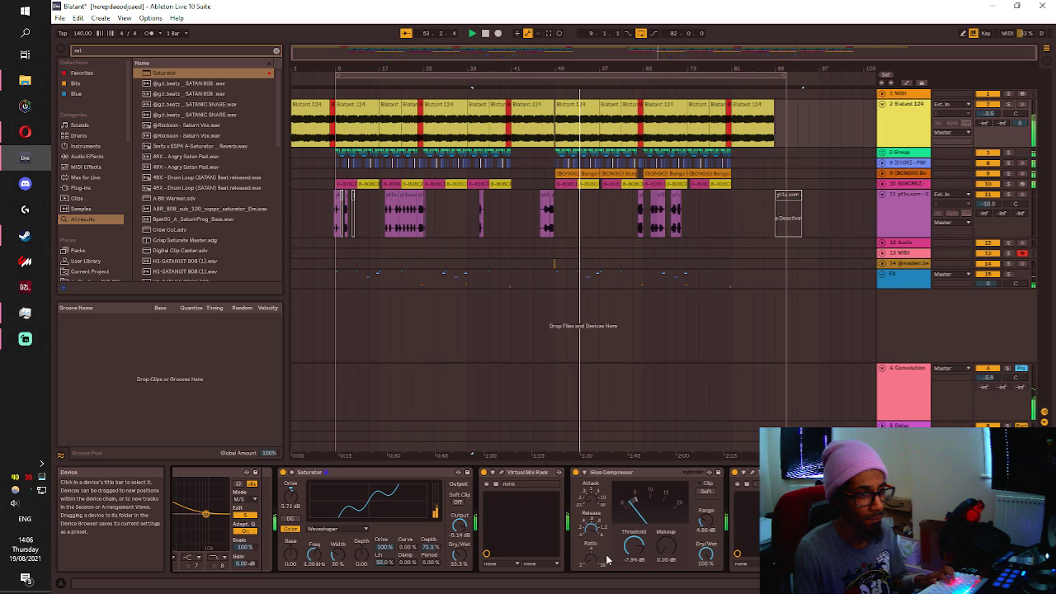
left_click_drag(707, 557, 707, 586)
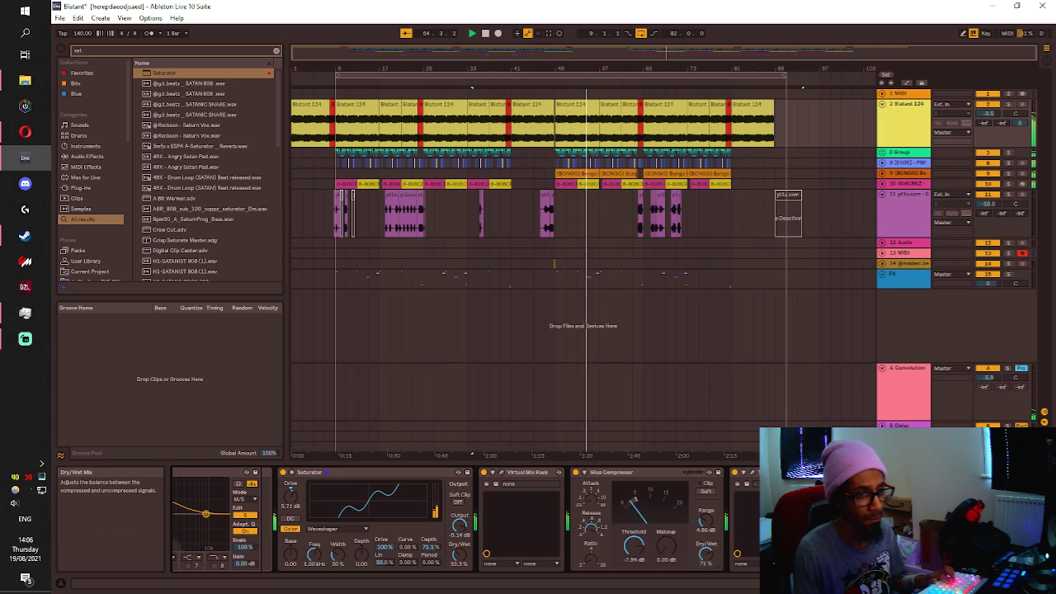
Move Virtual Mix Rack to directly after Glue Compressor in the Blatant 124 chain, and check its modules in the plug-in window.
left_click(544, 475)
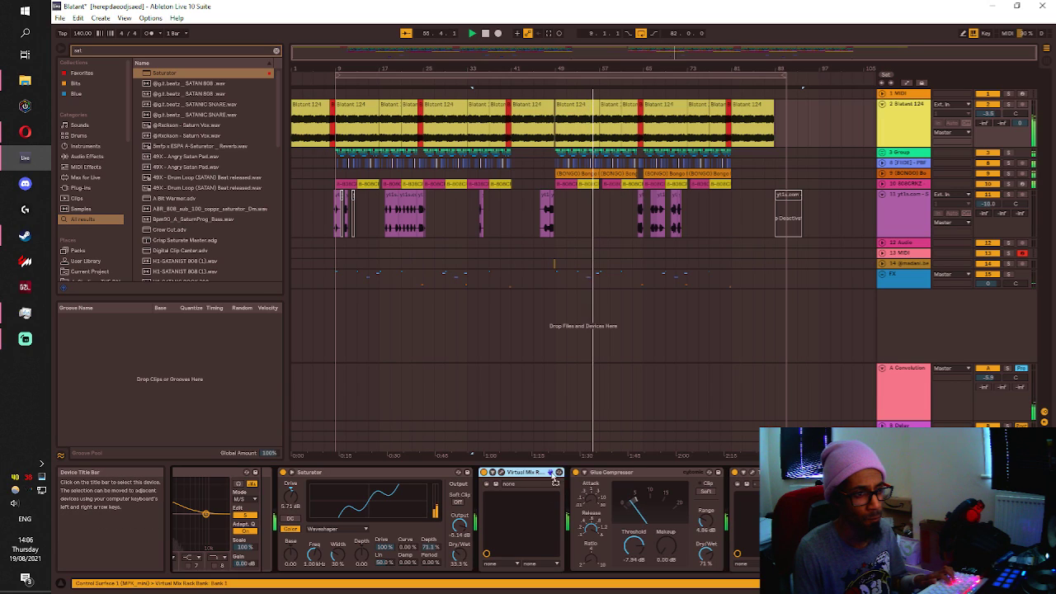
key("Delete")
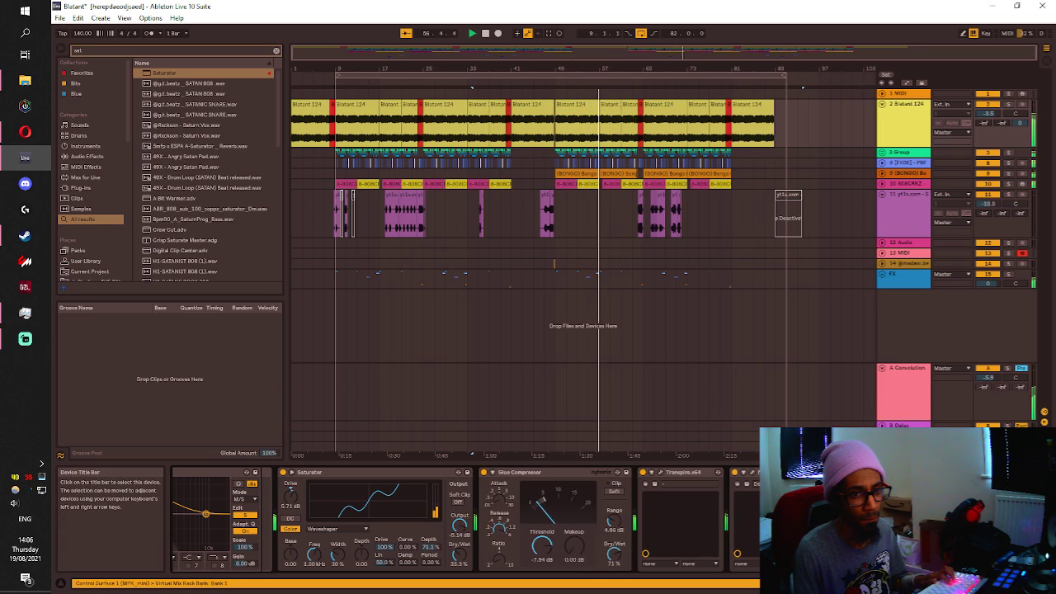
left_click_drag(862, 473, 670, 496)
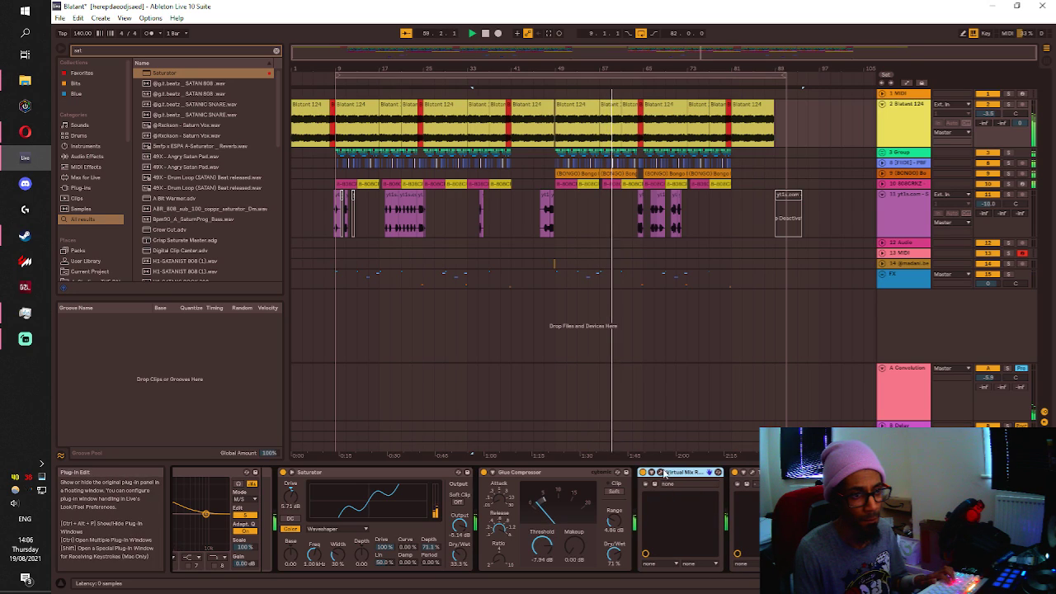
left_click(682, 472)
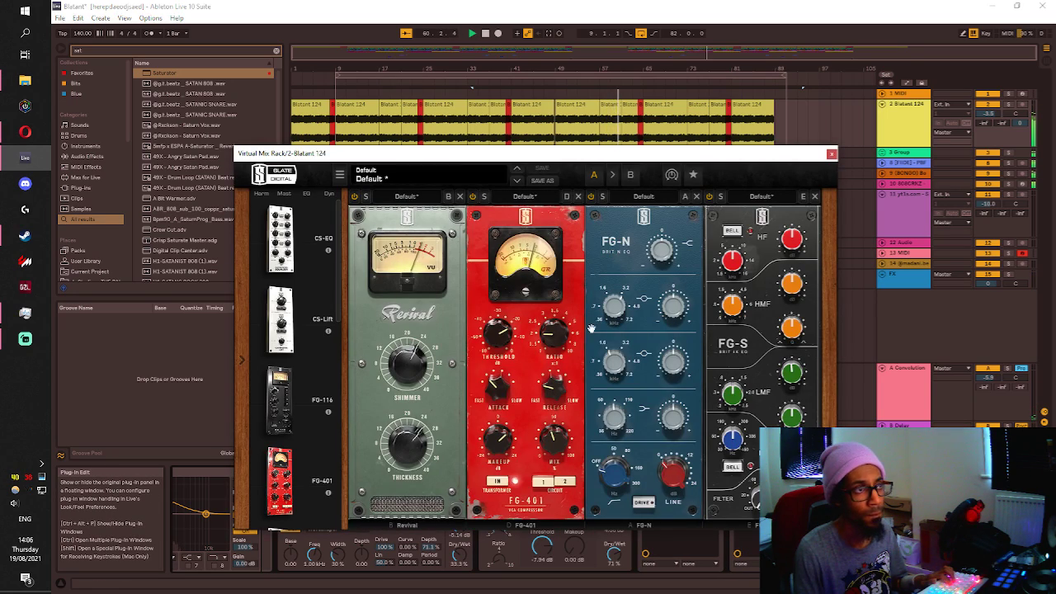
left_click(831, 154)
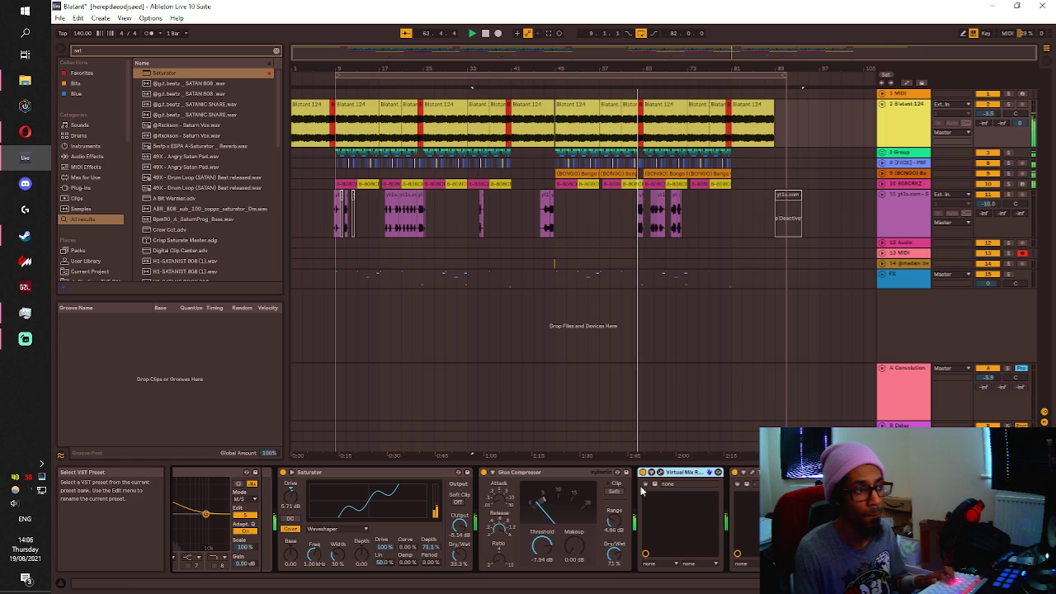
Search the browser favorites for "tape" and insert Virtual Tape Machines directly after Virtual Mix Rack on Blatant 124.
left_click(949, 584)
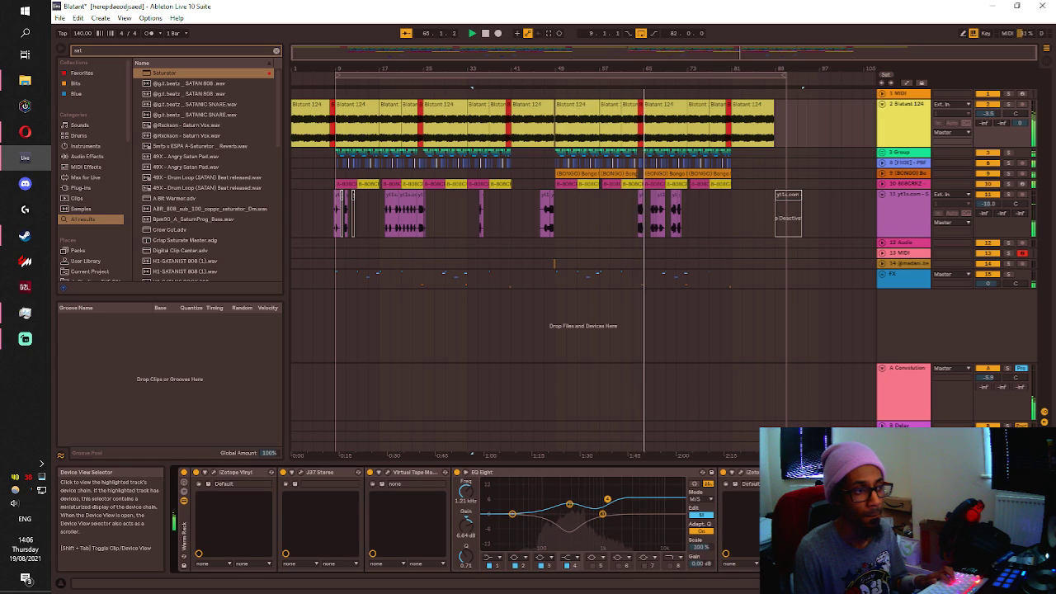
left_click_drag(949, 584, 982, 583)
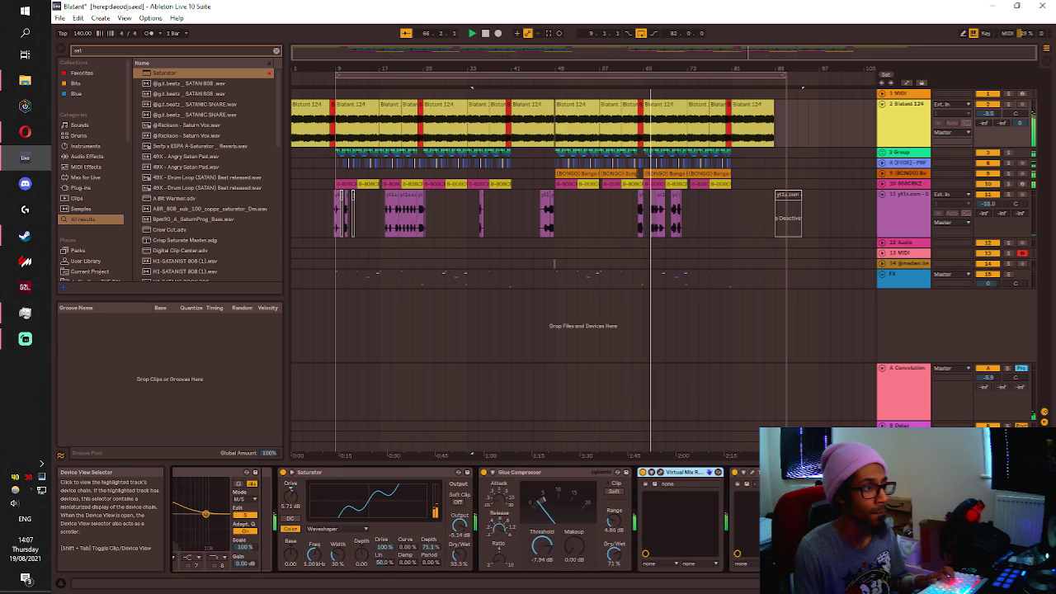
left_click(160, 52)
type("ta")
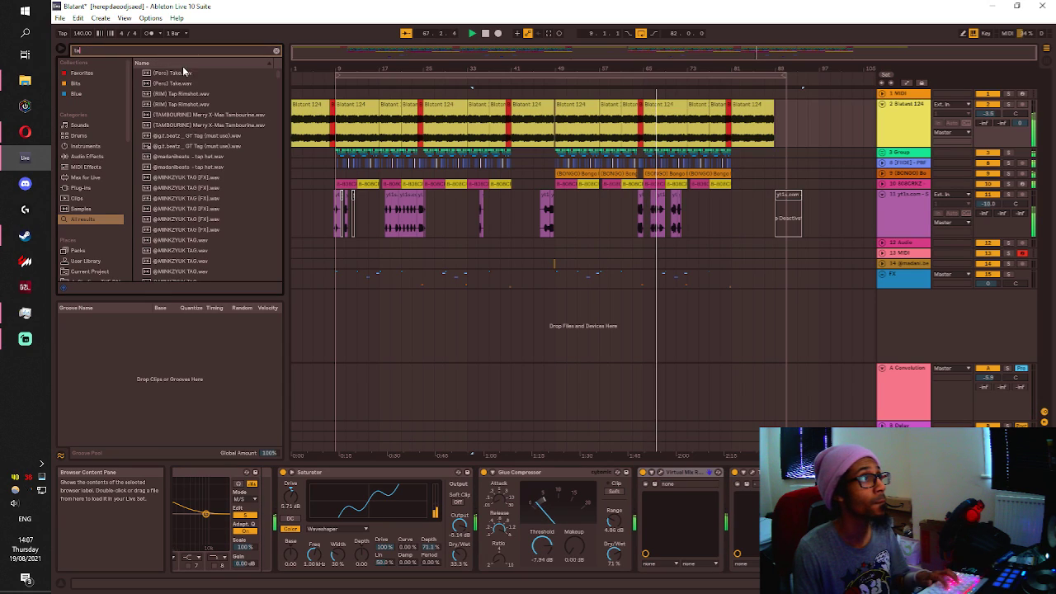
type("pe")
left_click(103, 72)
left_click(169, 105)
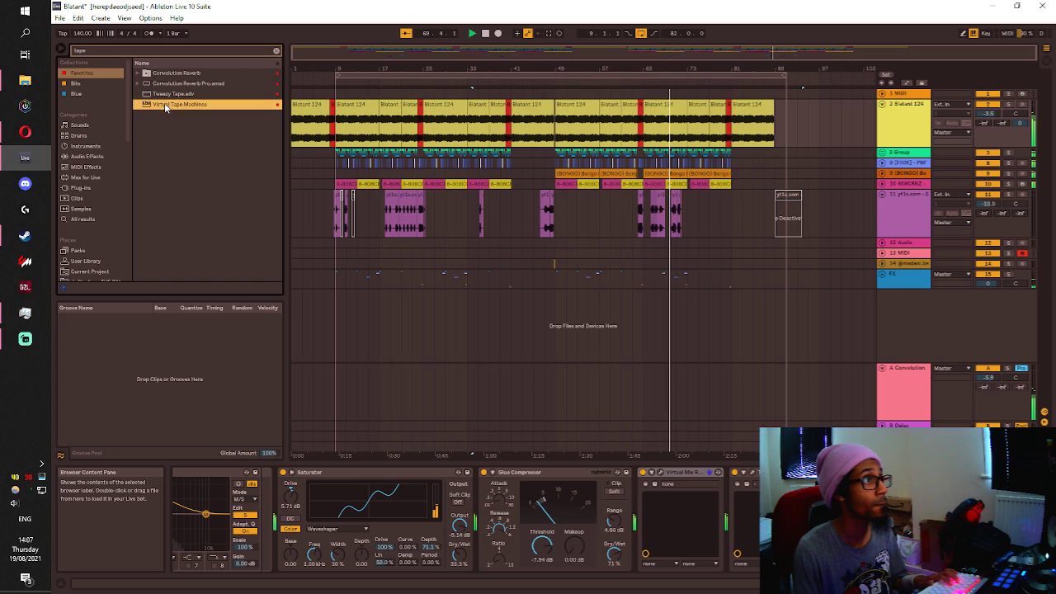
left_click_drag(168, 105, 745, 513)
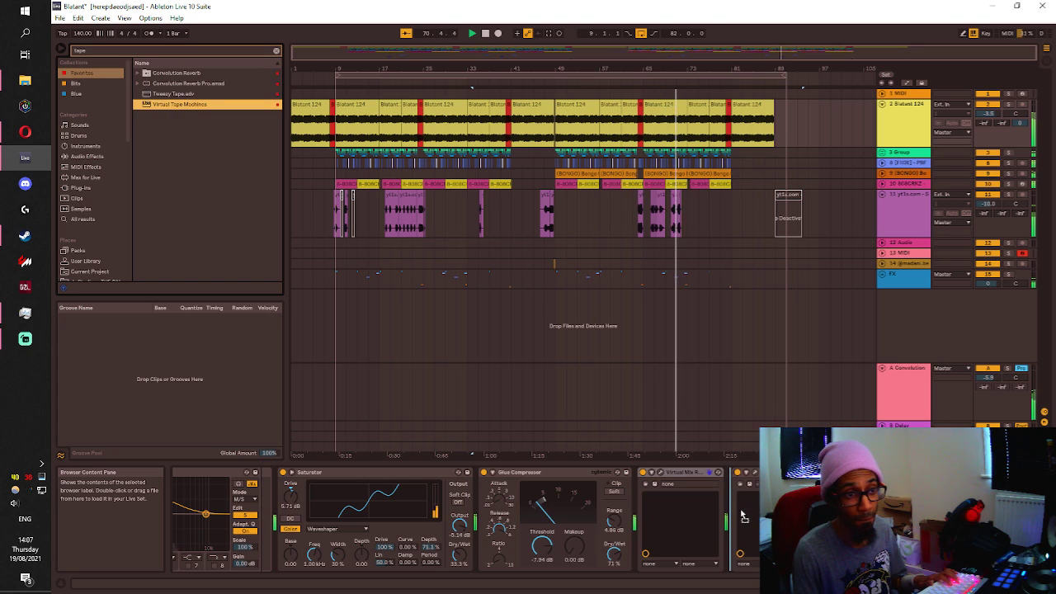
In the new Virtual Tape Machines, set input to -7.02 dB, noise reduction to -80 dB and wow and flutter to 54.5%, and close its window.
left_click_drag(494, 279, 463, 285)
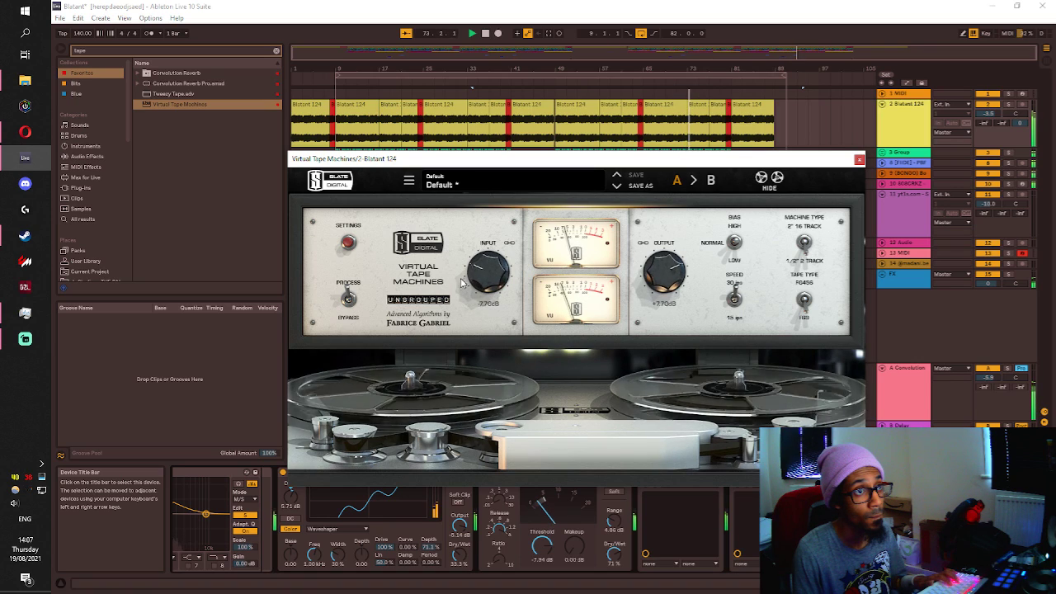
left_click(352, 245)
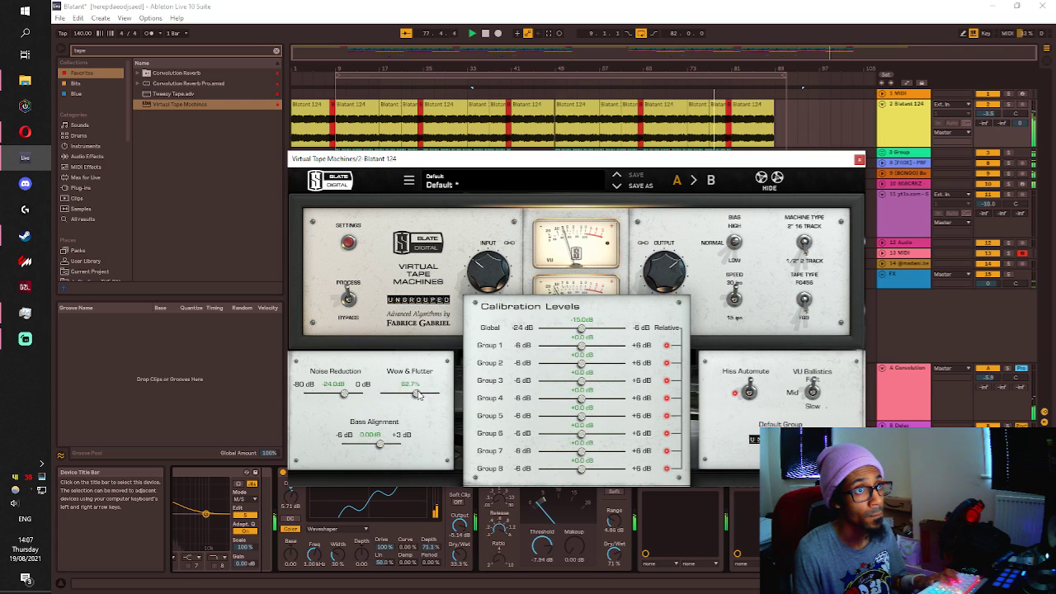
left_click(483, 273)
left_click_drag(486, 277, 456, 252)
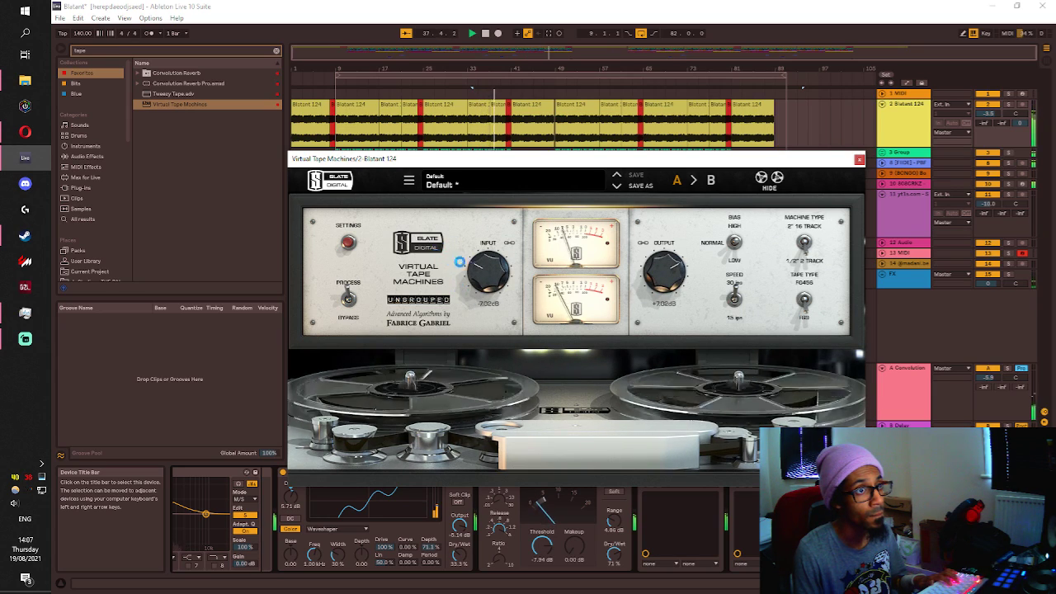
left_click(358, 246)
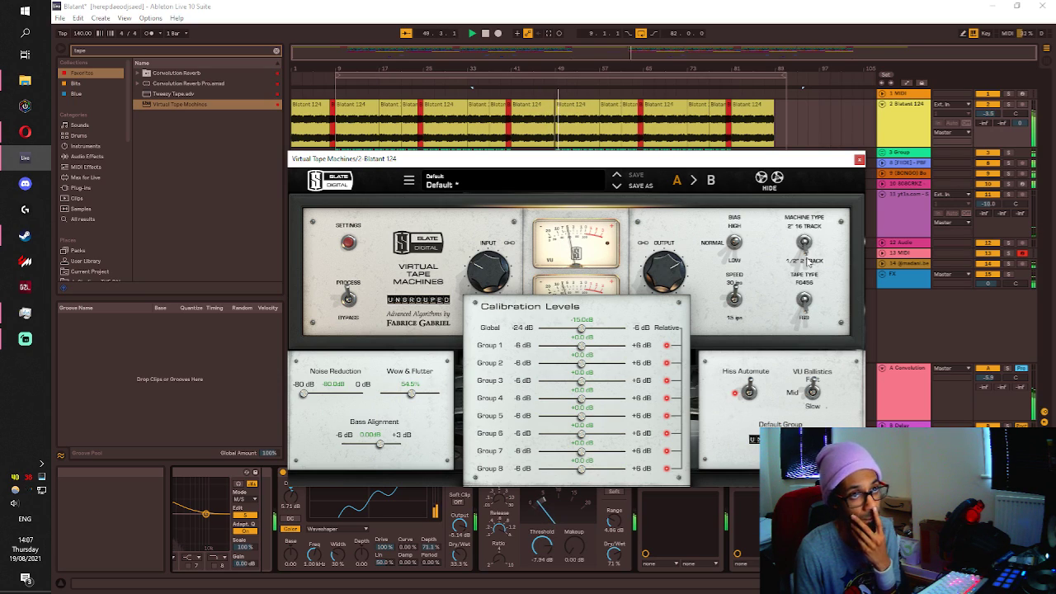
left_click(683, 312)
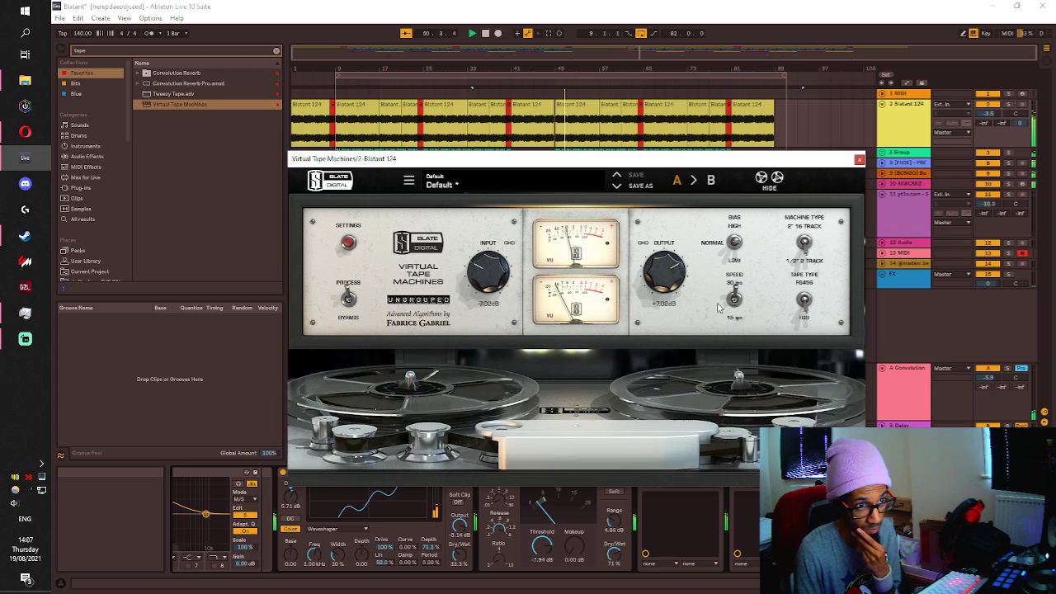
left_click(859, 159)
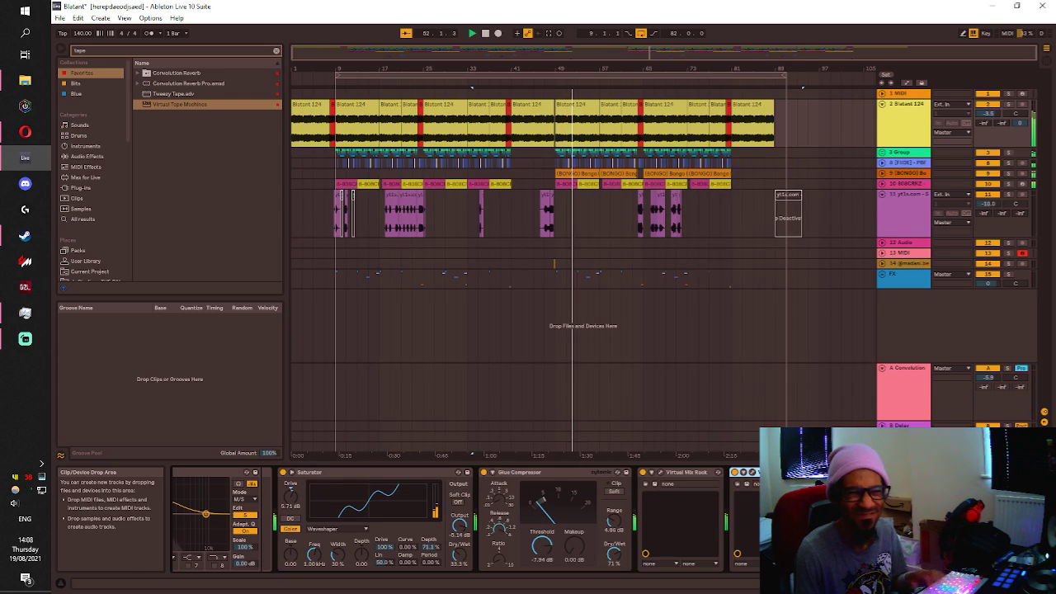
Toggle Virtual Mix Rack on Blatant 124 for comparison, set its FG-401 makeup to +2.10 dB, and close its window.
left_click(643, 474)
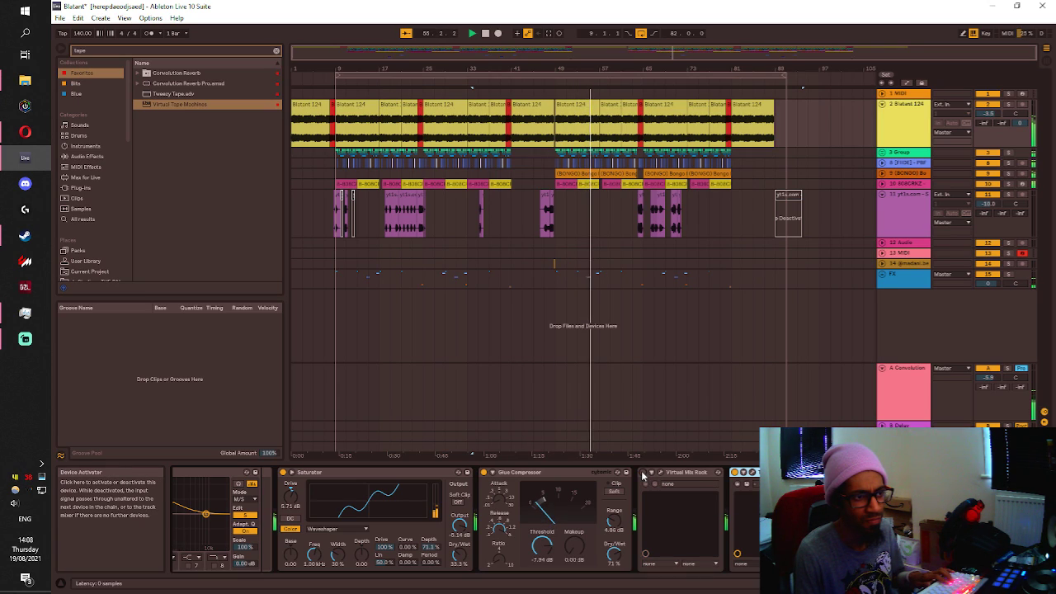
left_click(660, 474)
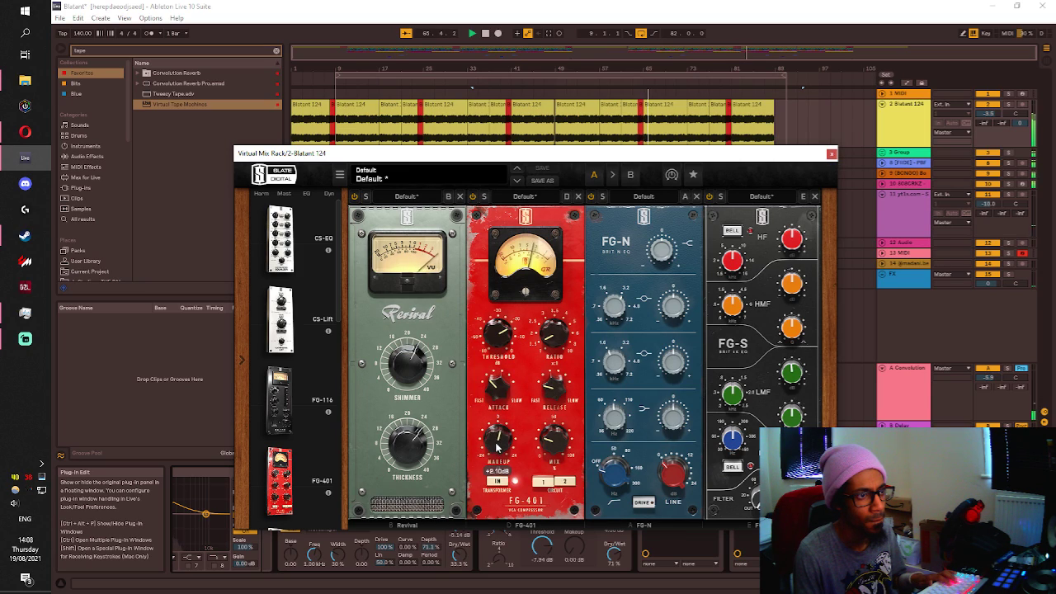
left_click(831, 154)
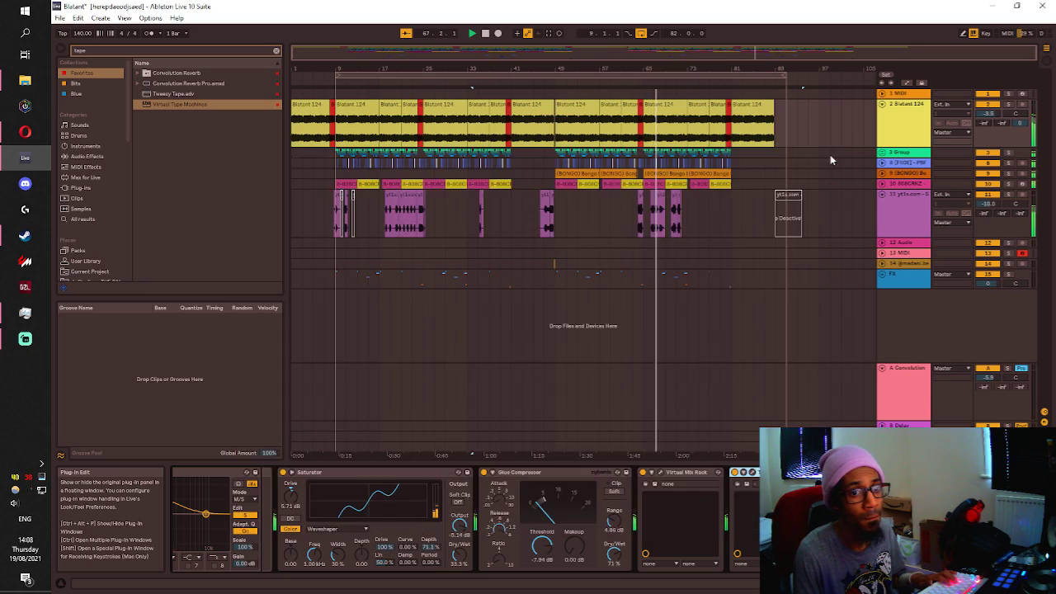
Add another Virtual Tape Machines to Blatant 124 with input +2.43 dB, noise reduction -80 dB and wow and flutter 57.3%, and save the set.
left_click(156, 103)
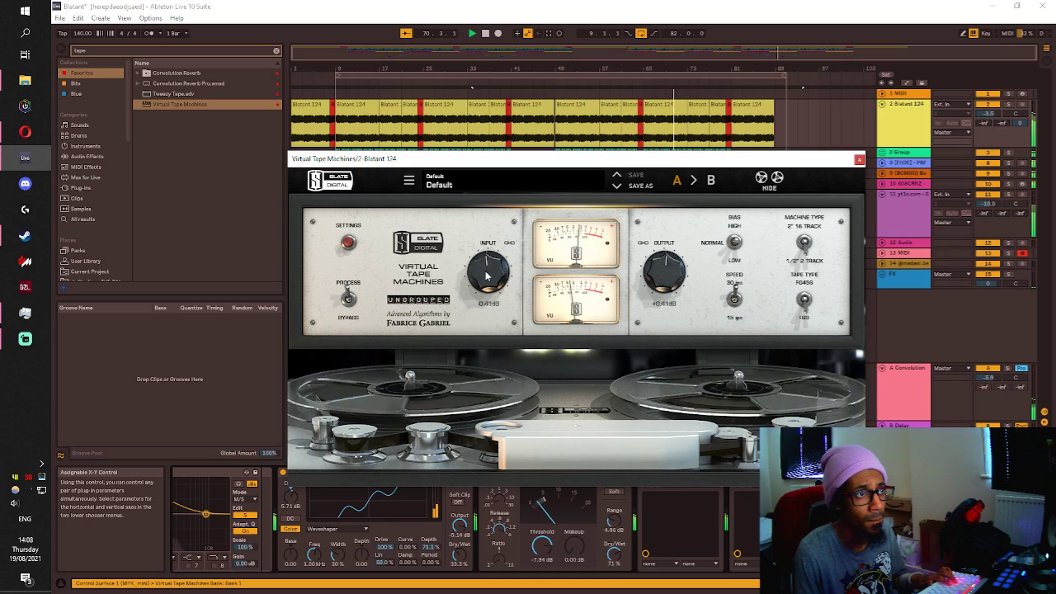
mouse_move(487, 276)
left_mouse_down()
mouse_move(497, 255)
mouse_move(488, 265)
left_mouse_up()
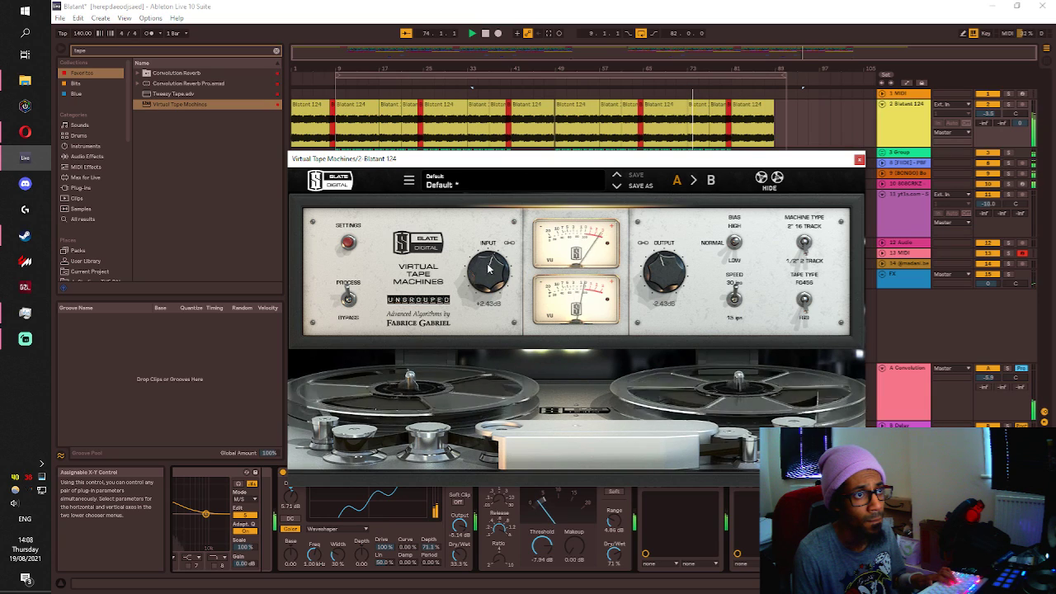
left_click(348, 242)
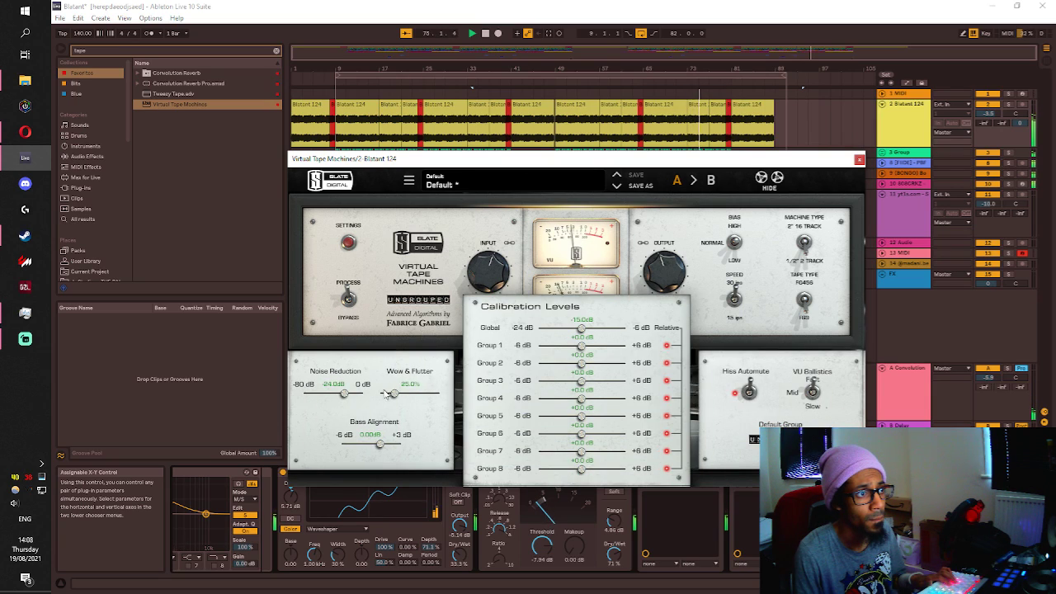
left_click_drag(338, 396, 303, 395)
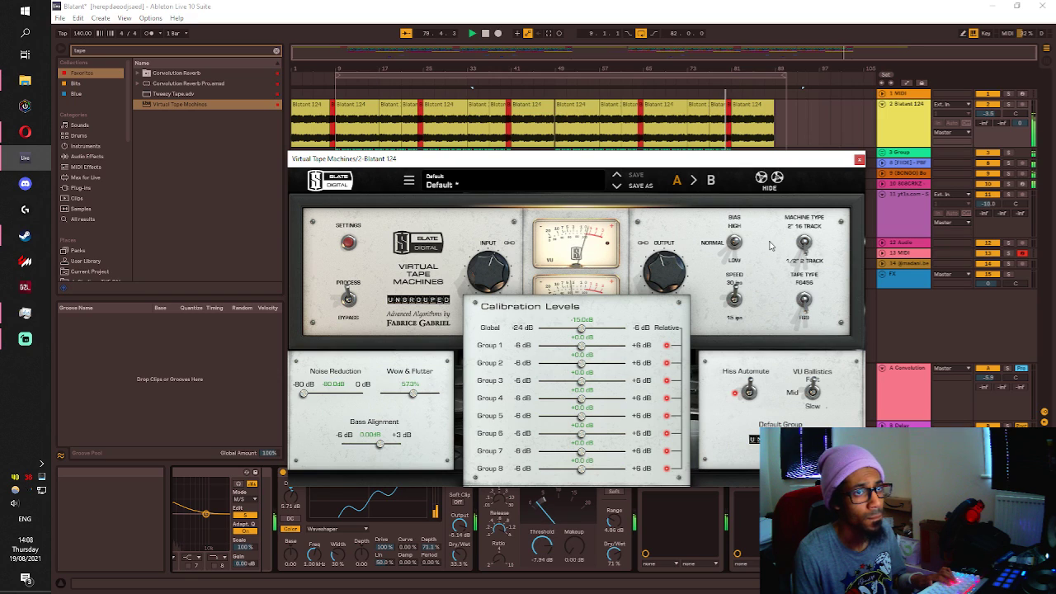
left_click(859, 159)
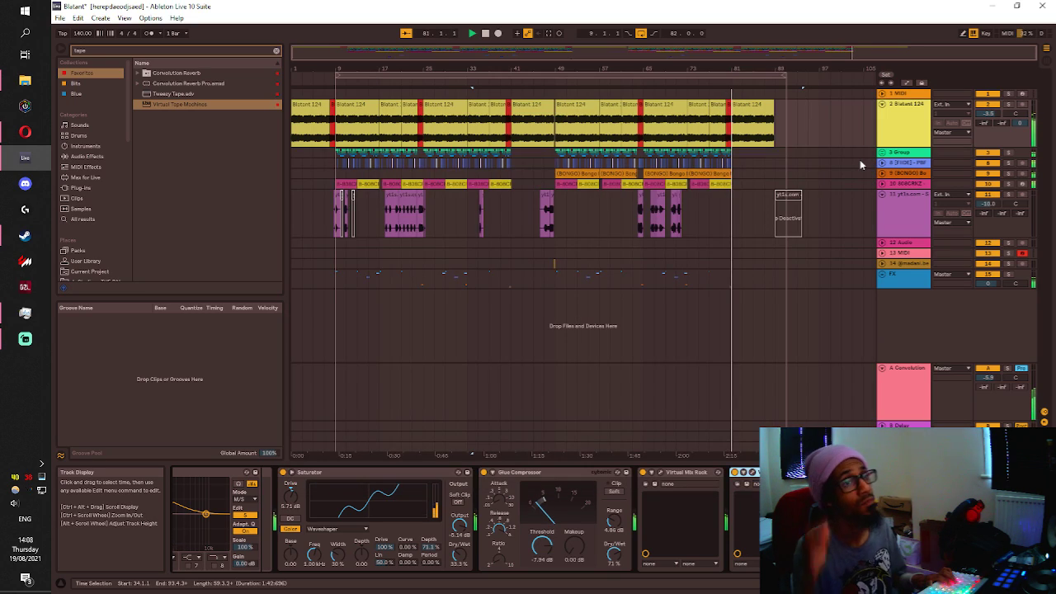
key("ctrl+s")
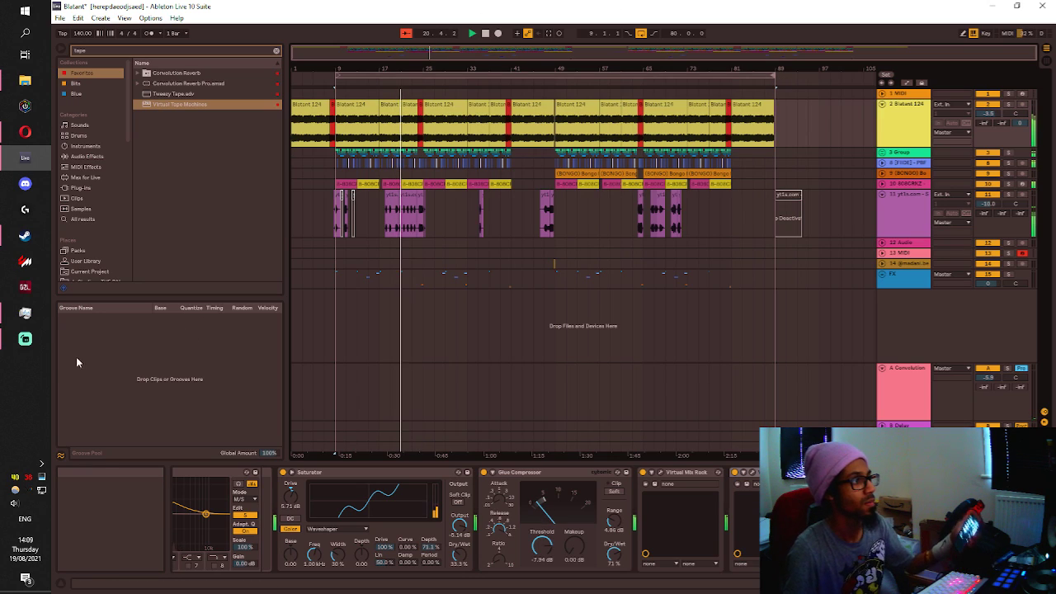
Switch to Streamlabs OBS, replay the most recent follower alert, and return to Ableton Live.
mouse_move(32, 347)
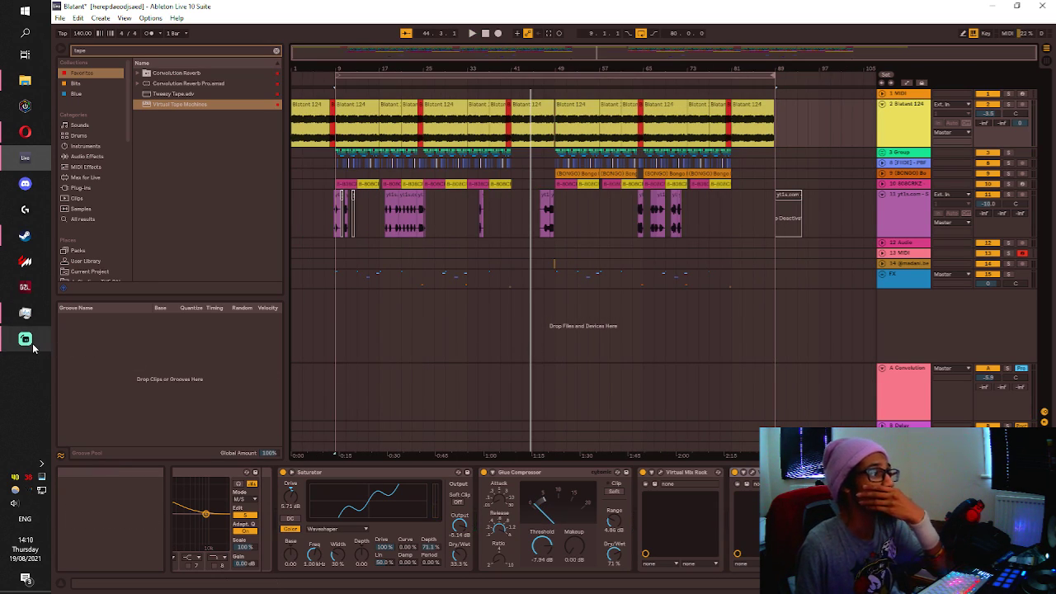
mouse_move(24, 339)
left_click(132, 345)
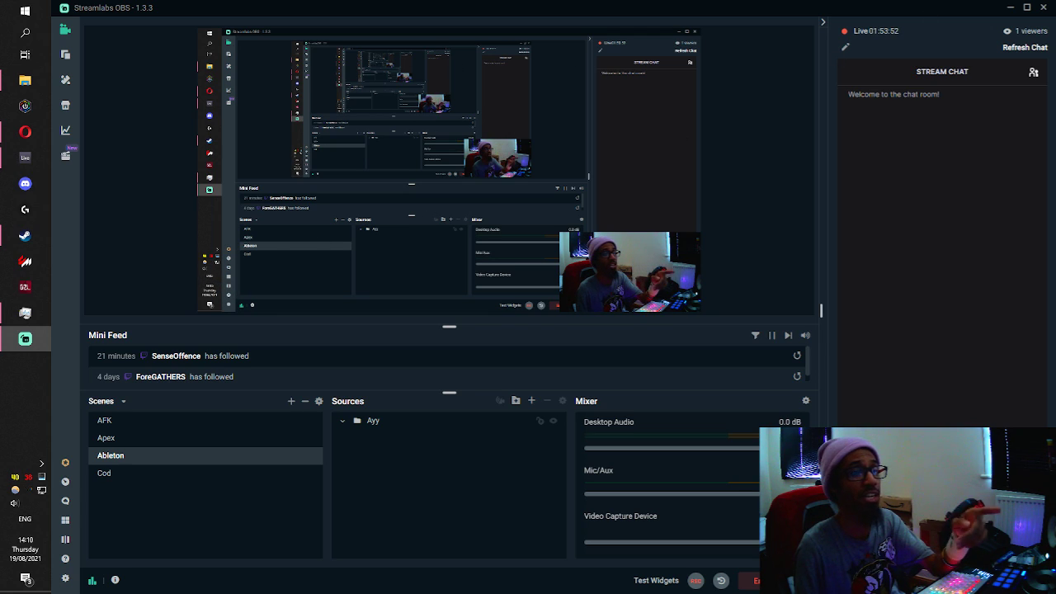
left_click(1009, 8)
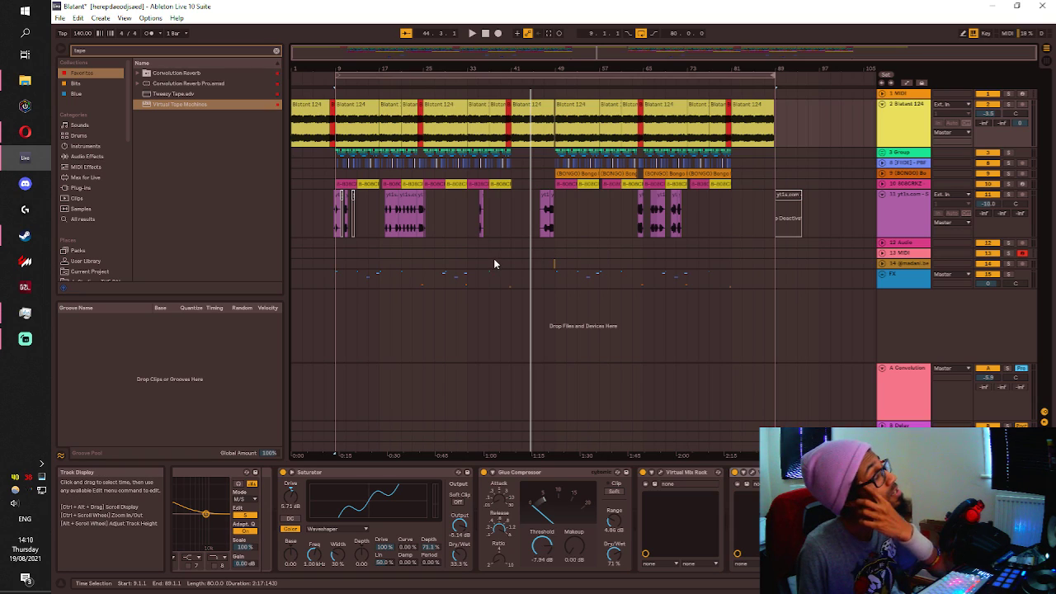
left_click(25, 340)
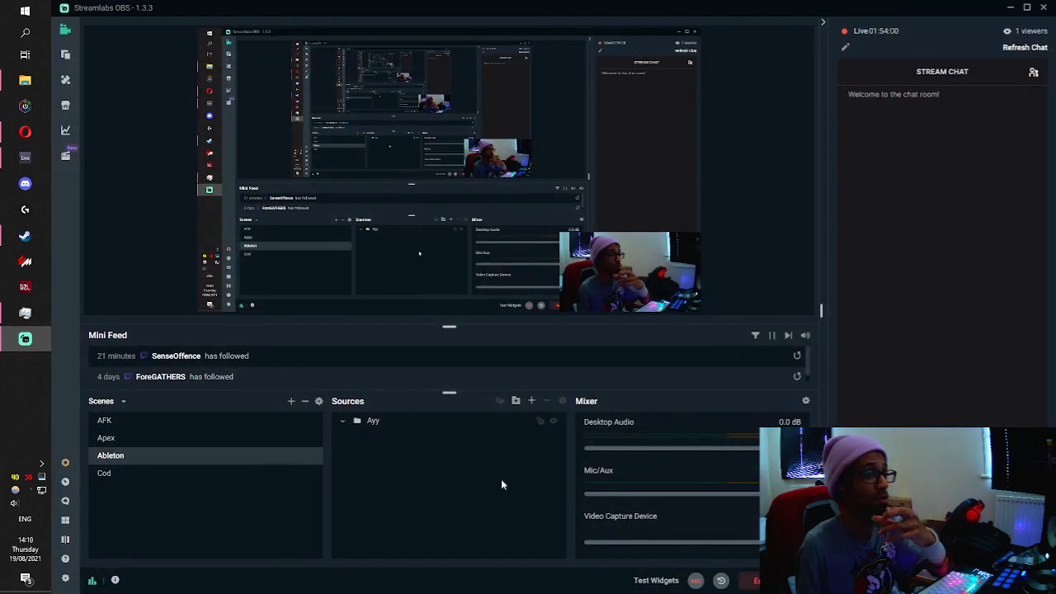
left_click(797, 359)
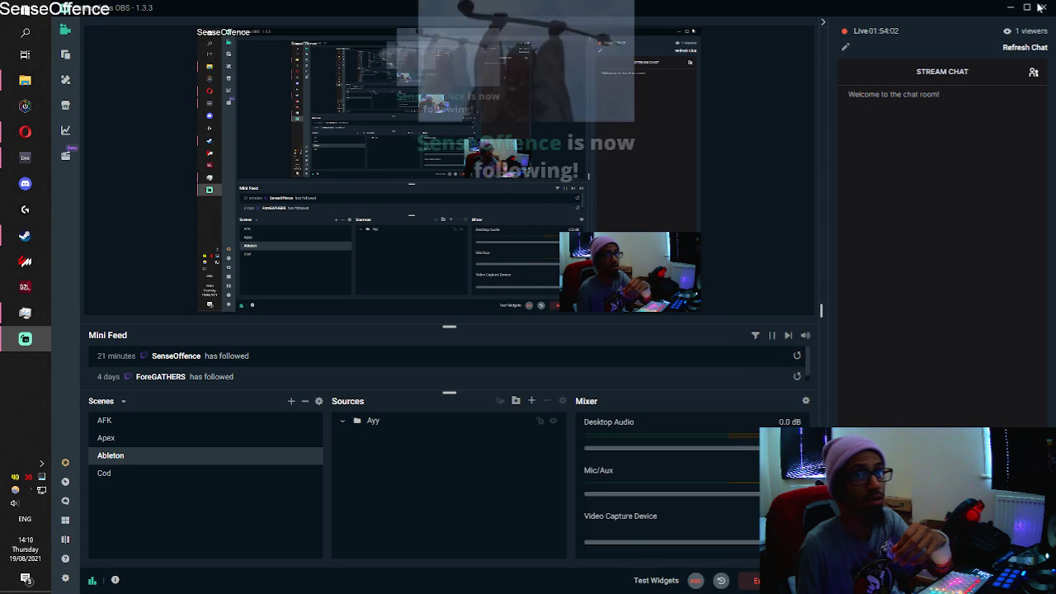
left_click(1012, 9)
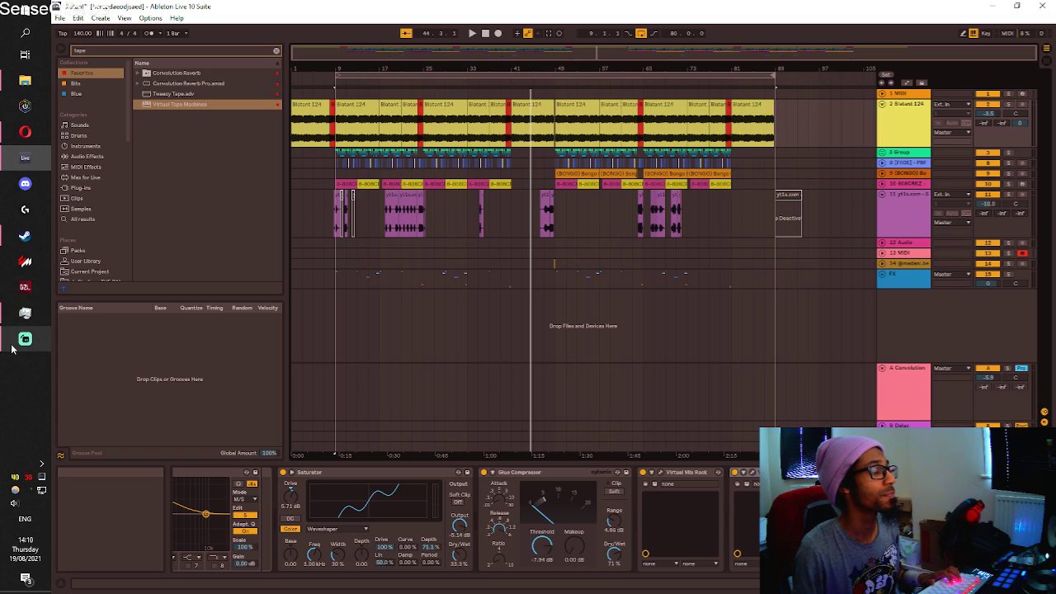
Check the live stream in Streamlabs OBS, return to Ableton Live, and show the overlay with the mini feed and stream chat.
mouse_move(11, 349)
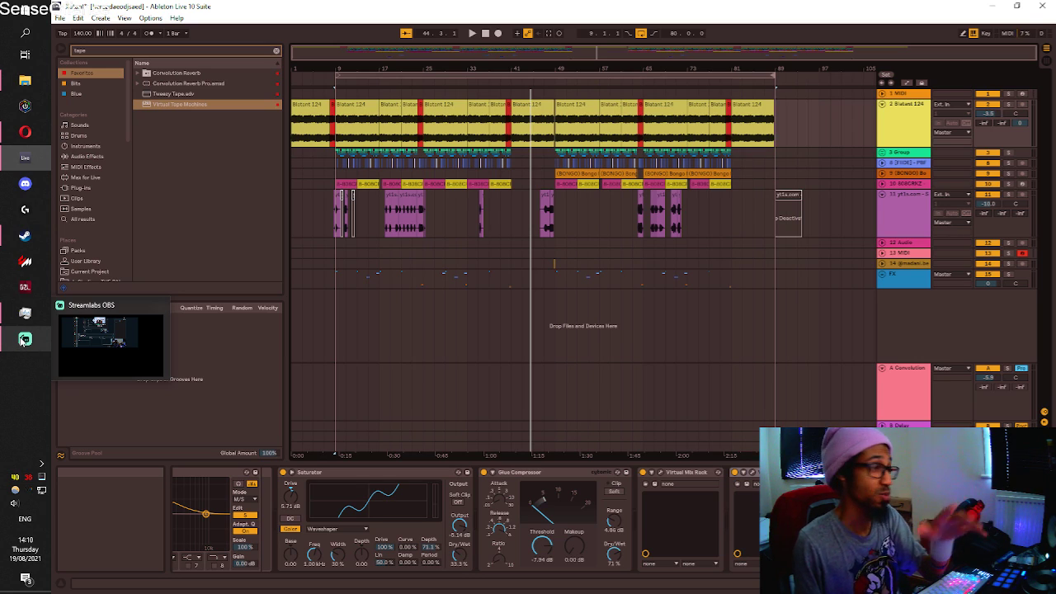
left_click(25, 340)
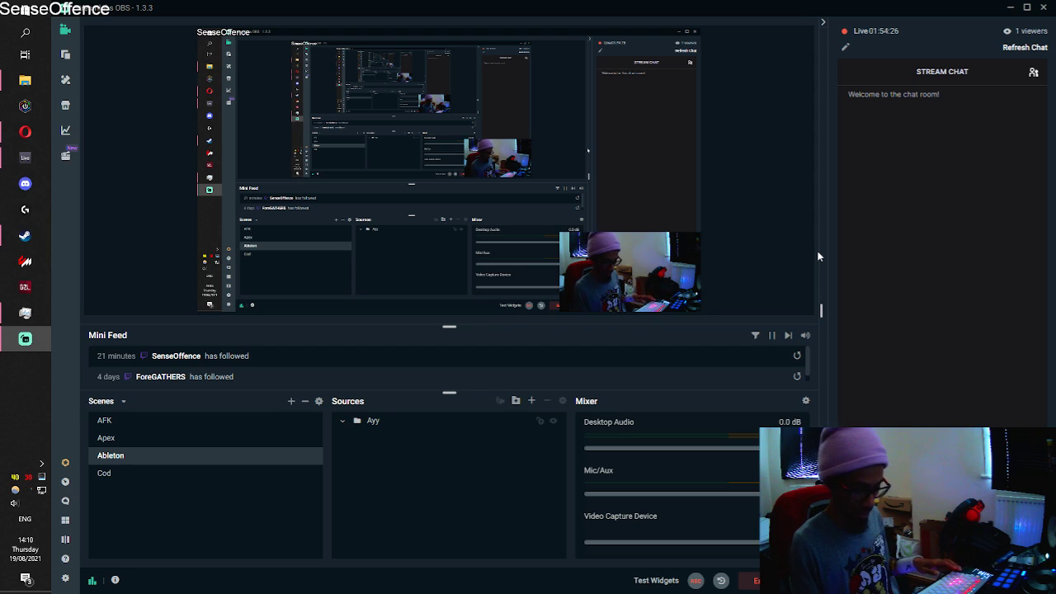
key("alt+Tab")
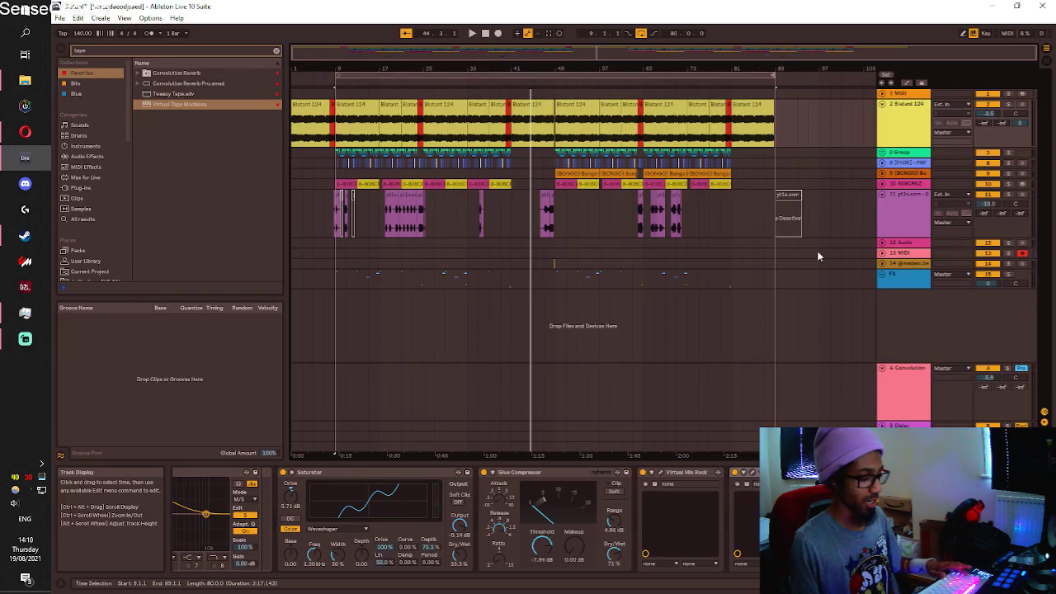
key("Insert")
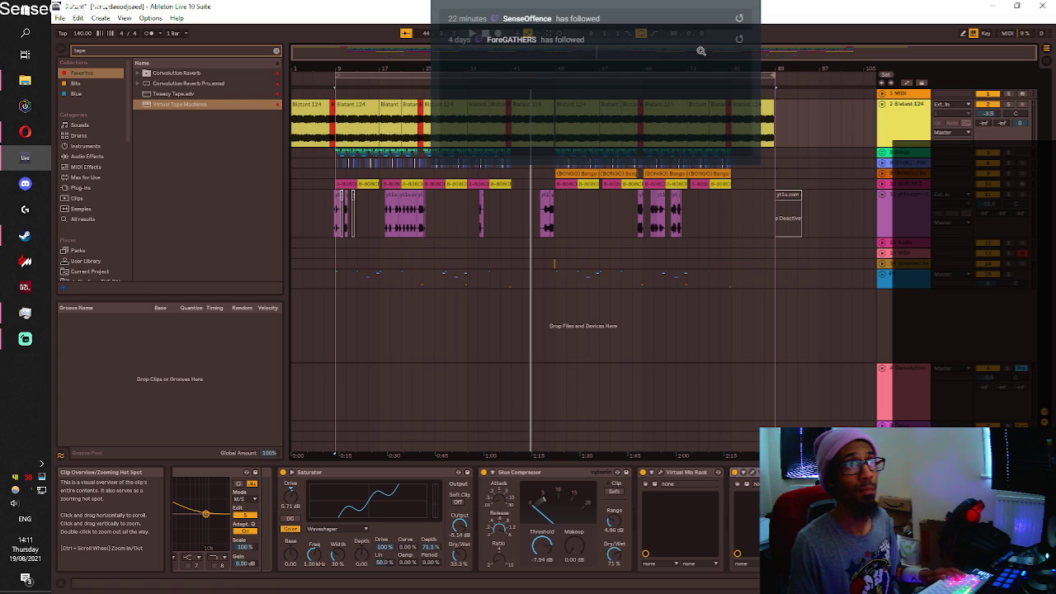
Switch to Streamlabs OBS and expand the Ayy source group of the Ableton scene.
key("alt+Tab")
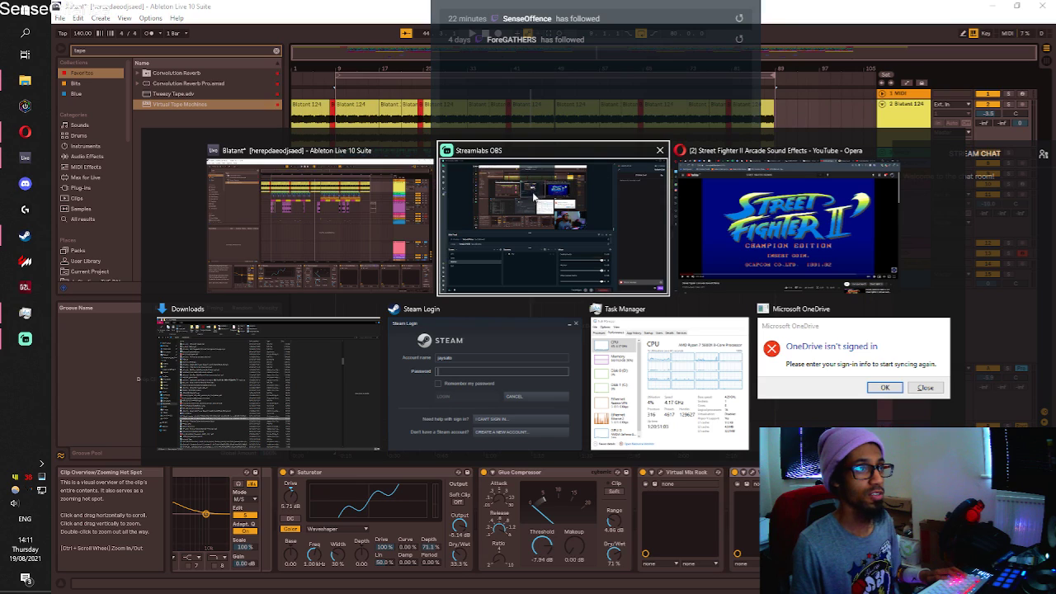
left_click(500, 277)
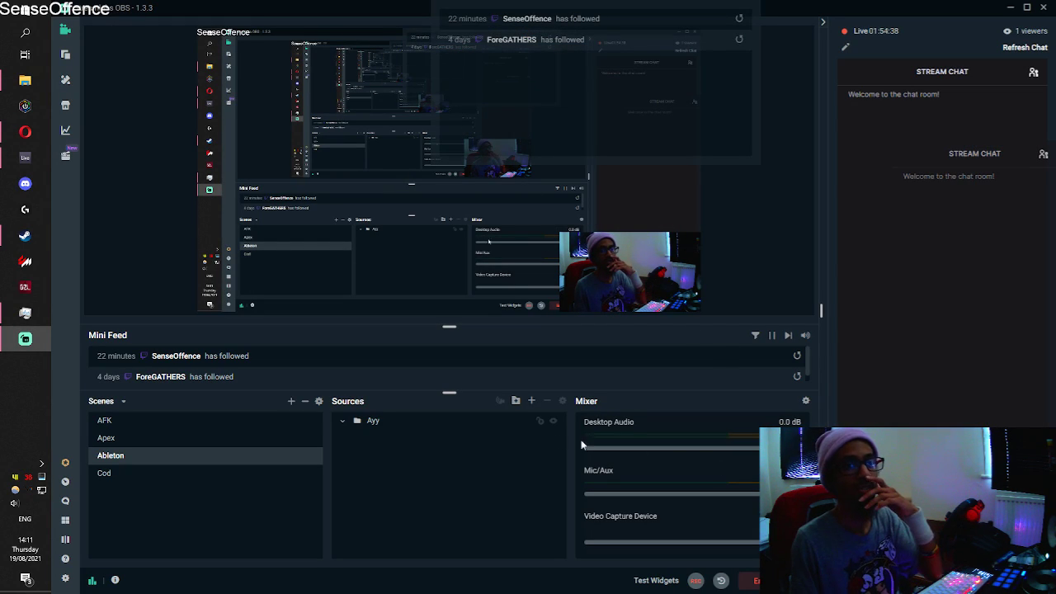
left_click(341, 426)
left_click(343, 423)
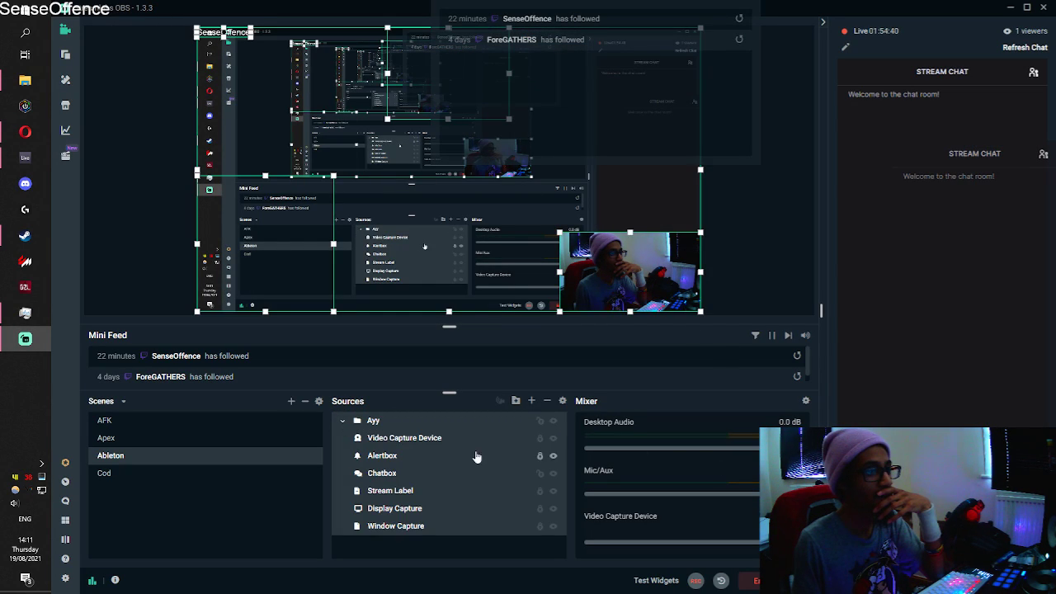
right_click(408, 477)
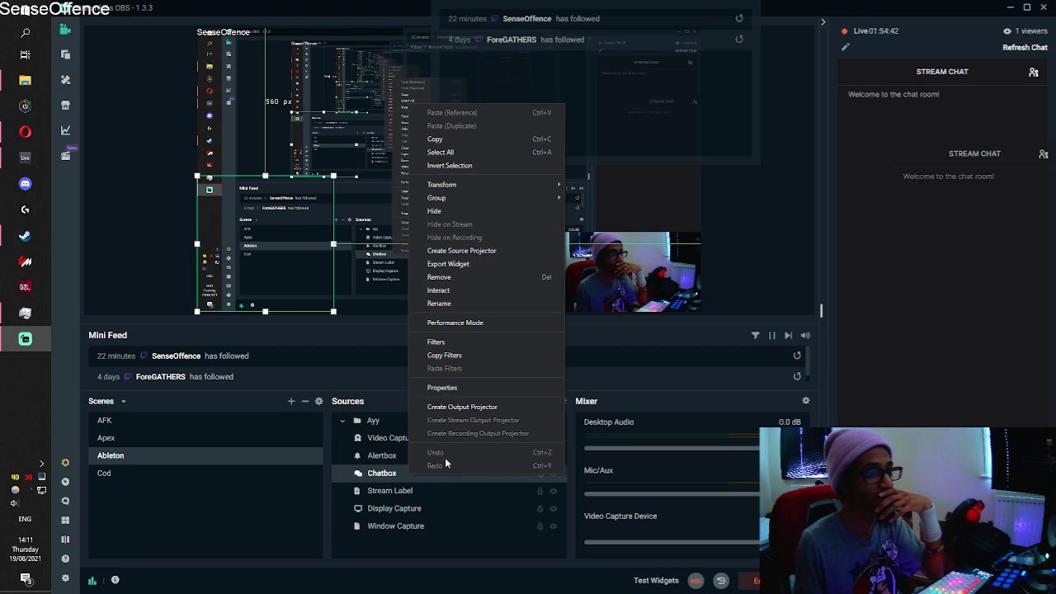
left_click(460, 387)
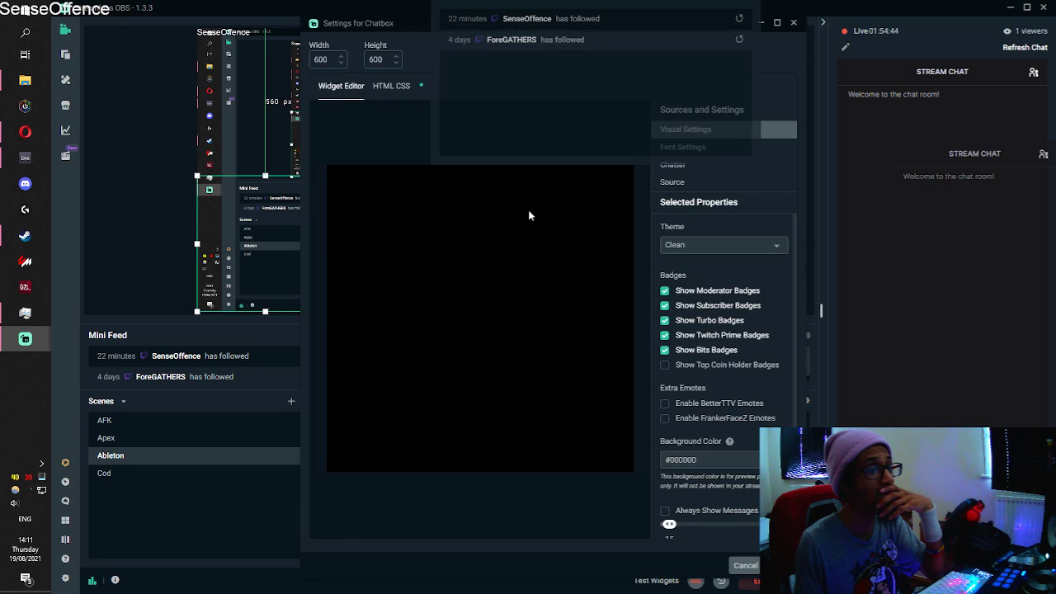
scroll(706, 493, "down", 1)
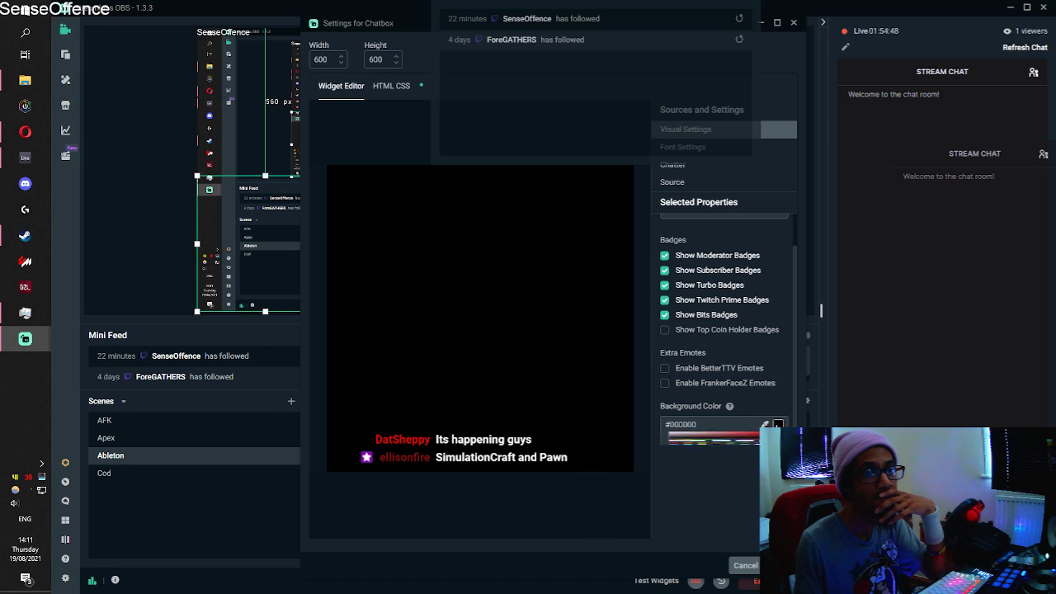
left_click(710, 424)
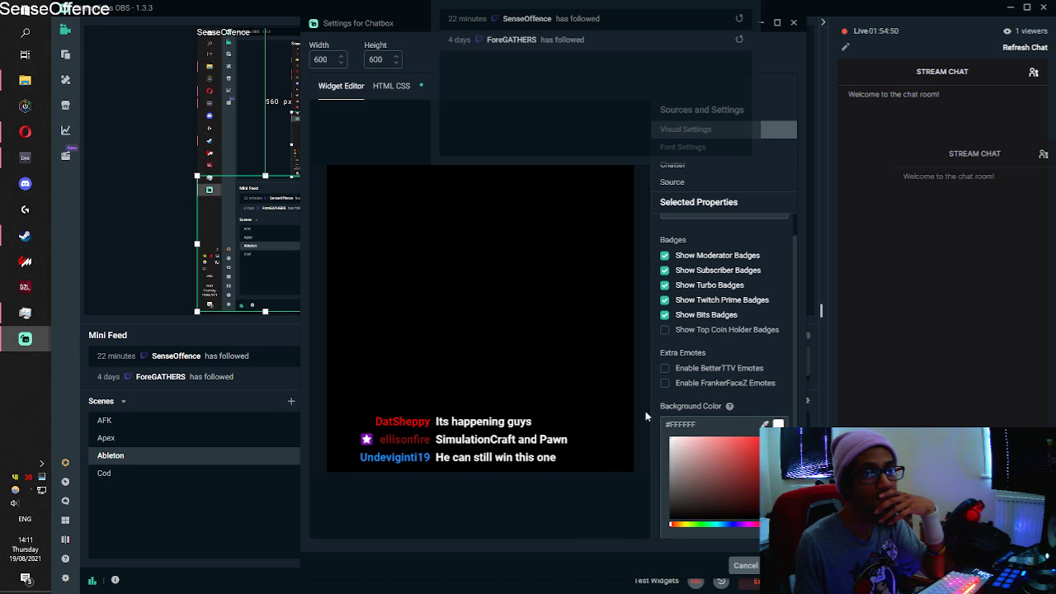
left_click_drag(645, 411, 633, 529)
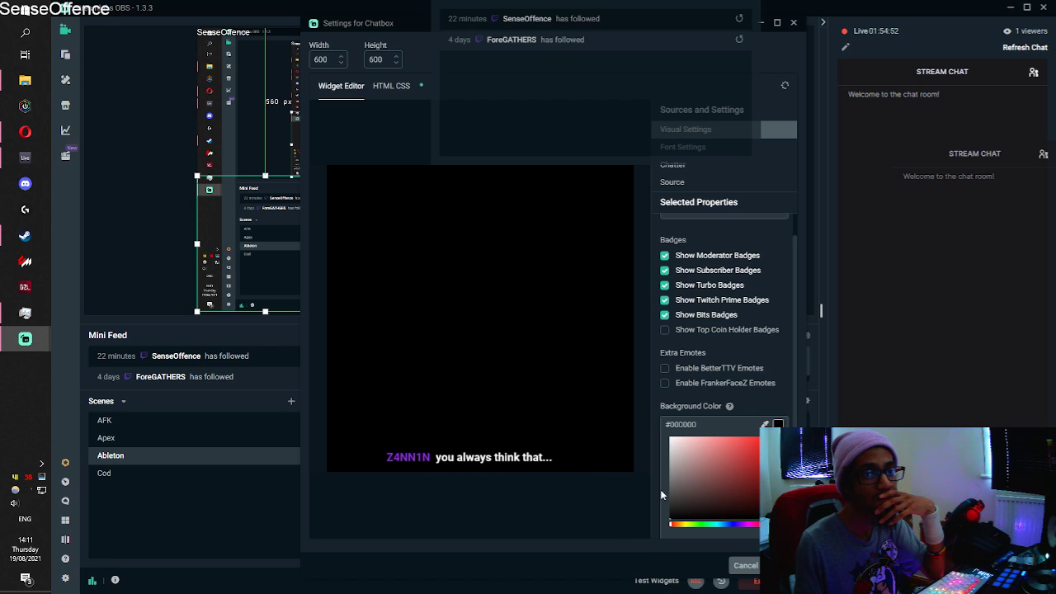
left_click(753, 566)
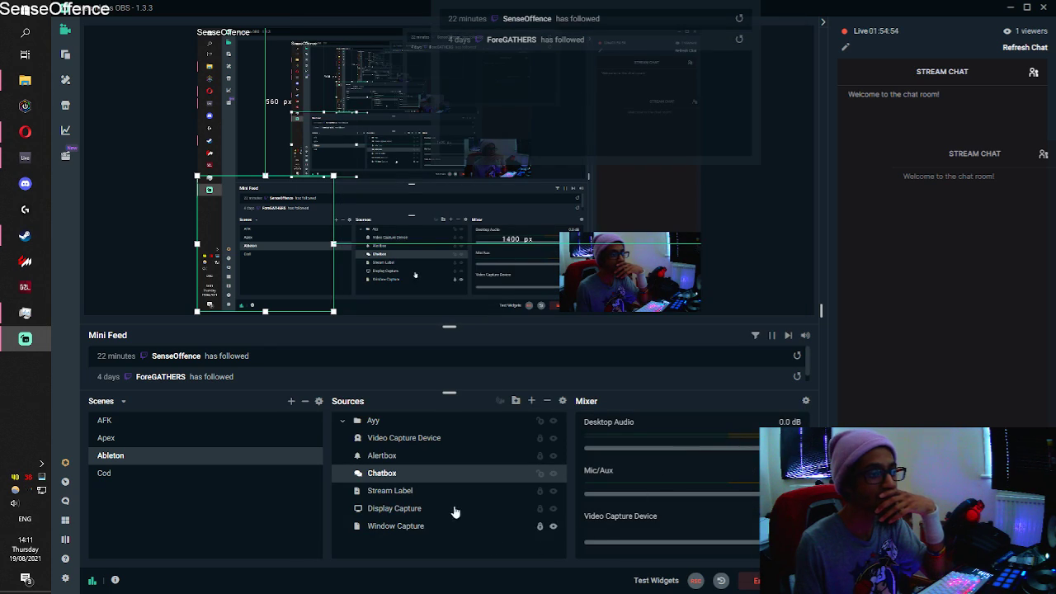
Open the Chatbox source's properties, move the settings window clear of the webcam picture, and view the available themes.
right_click(442, 474)
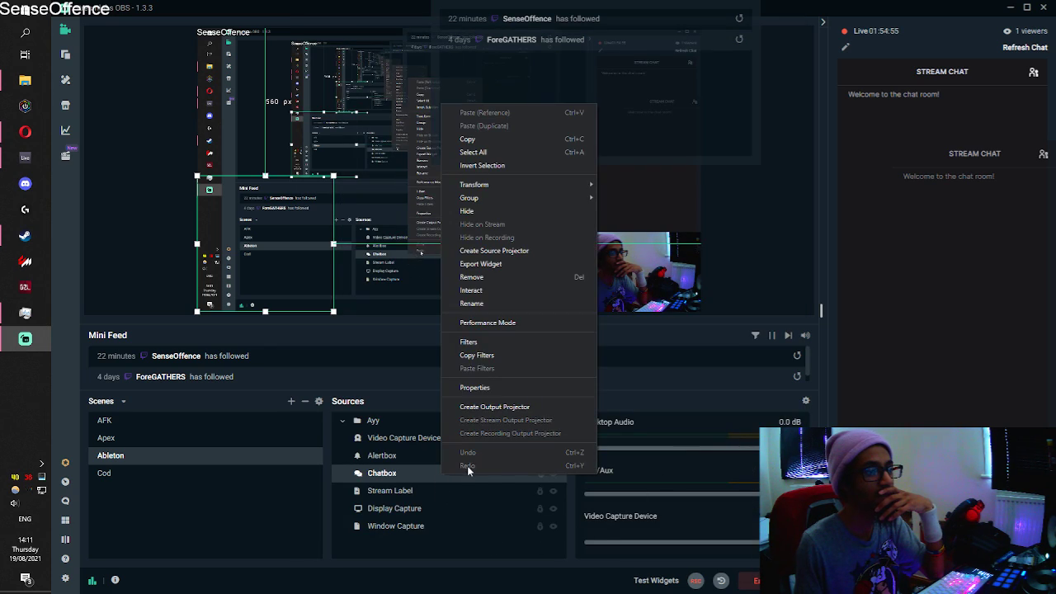
left_click(486, 387)
left_click_drag(407, 25, 301, 37)
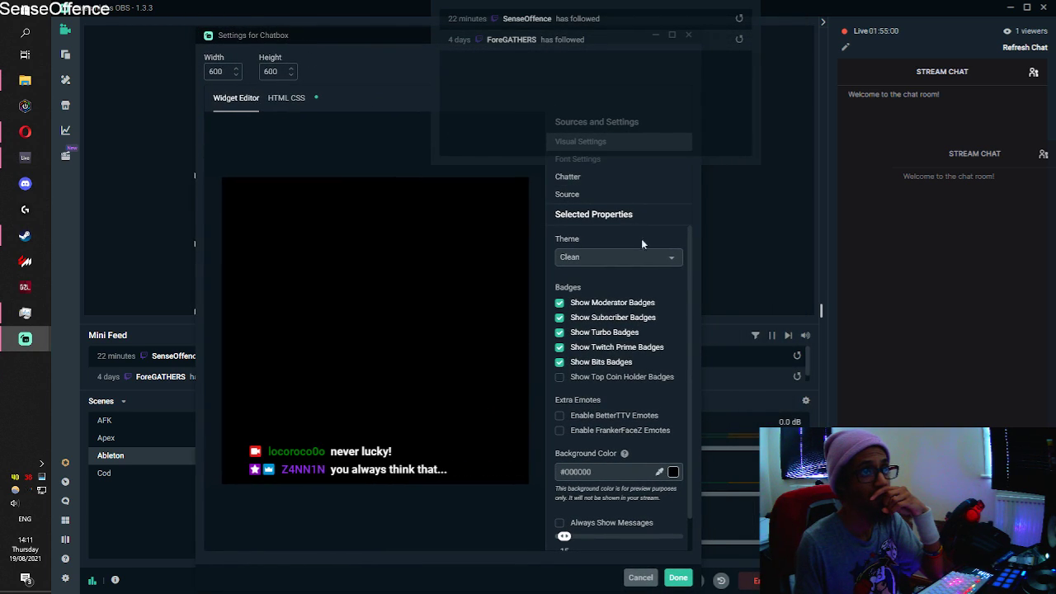
scroll(648, 253, "down", 2)
scroll(650, 239, "up", 2)
left_click(649, 258)
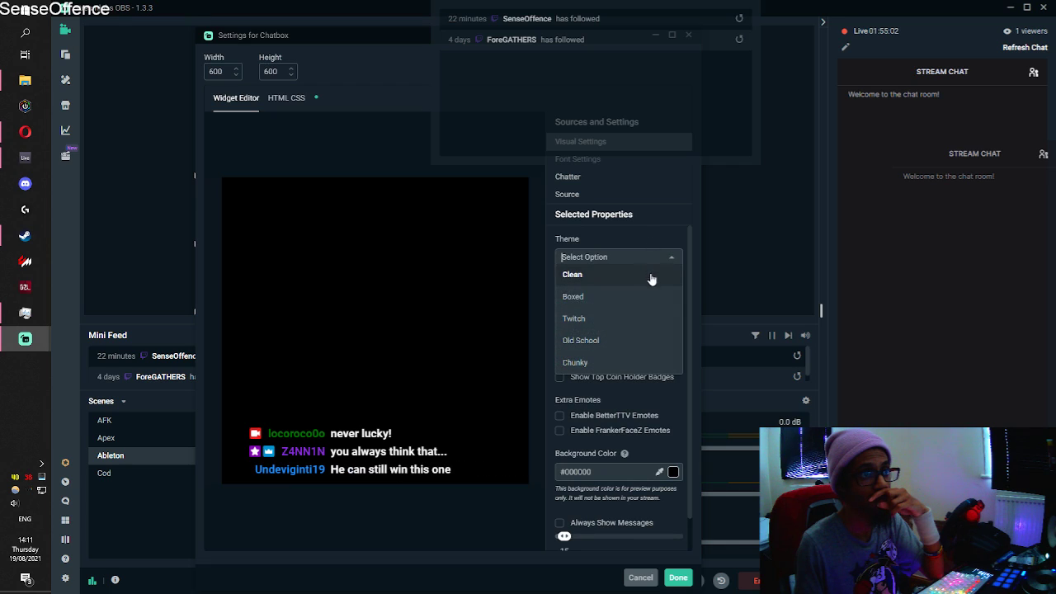
Close the Chatbox projector window, enable BetterTTV emotes for the Chatbox, and save its settings.
left_click(539, 335)
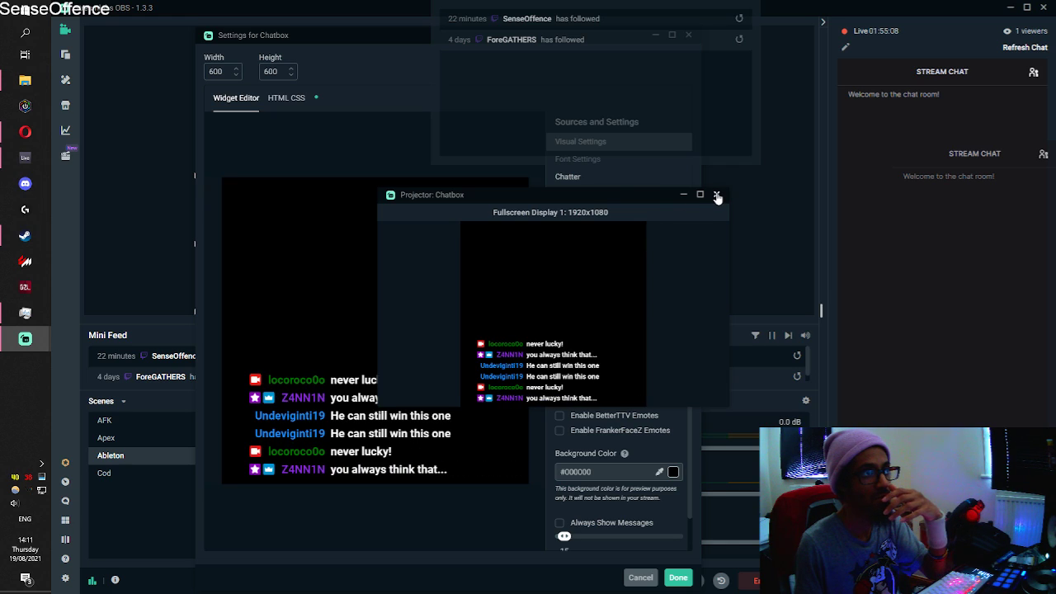
left_click_drag(622, 195, 953, 181)
left_click(868, 194)
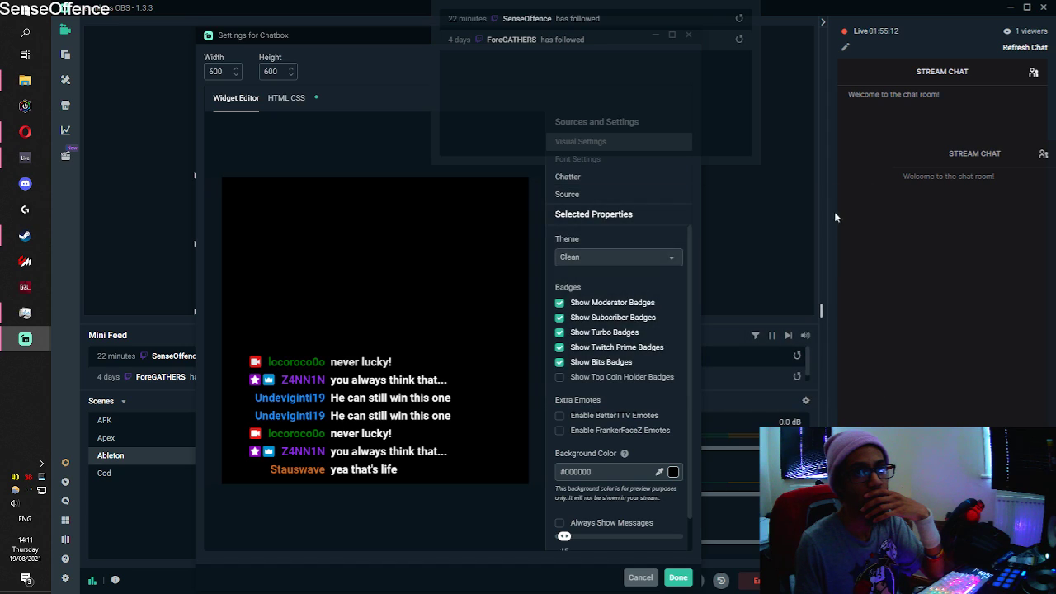
scroll(625, 326, "down", 1)
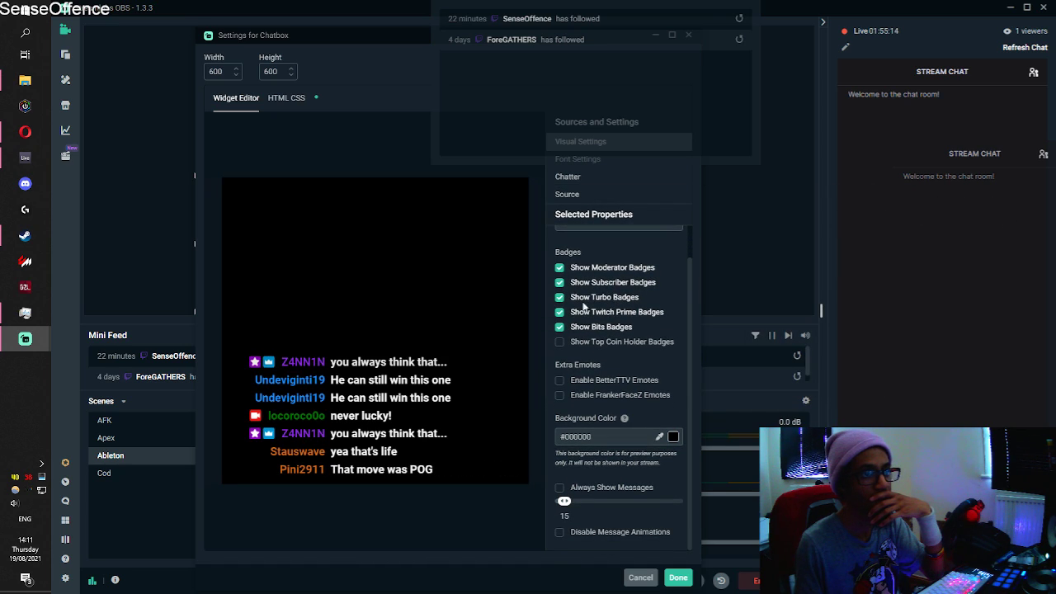
left_click(561, 382)
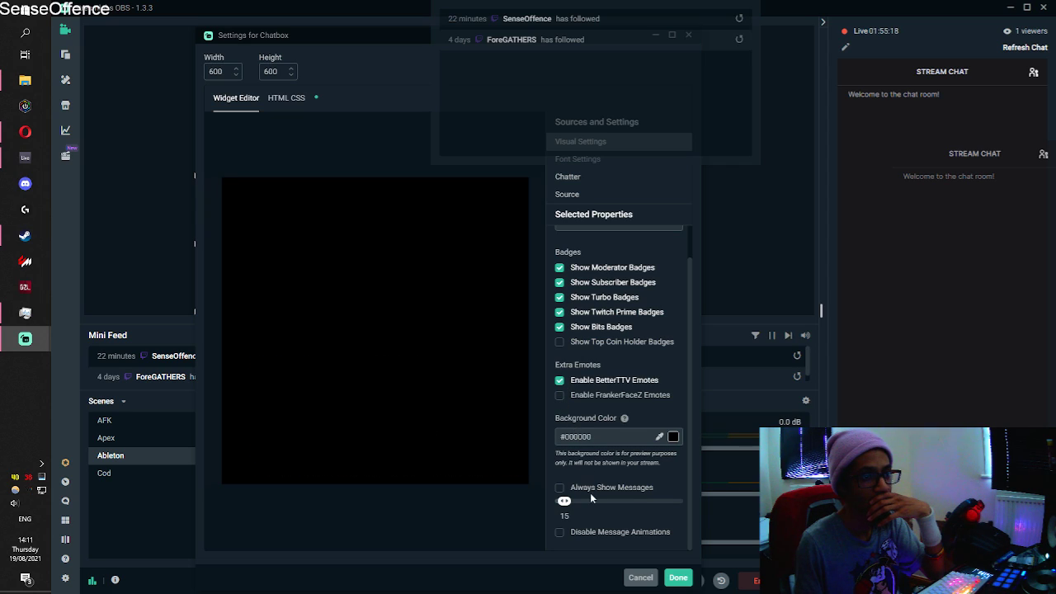
left_click(679, 577)
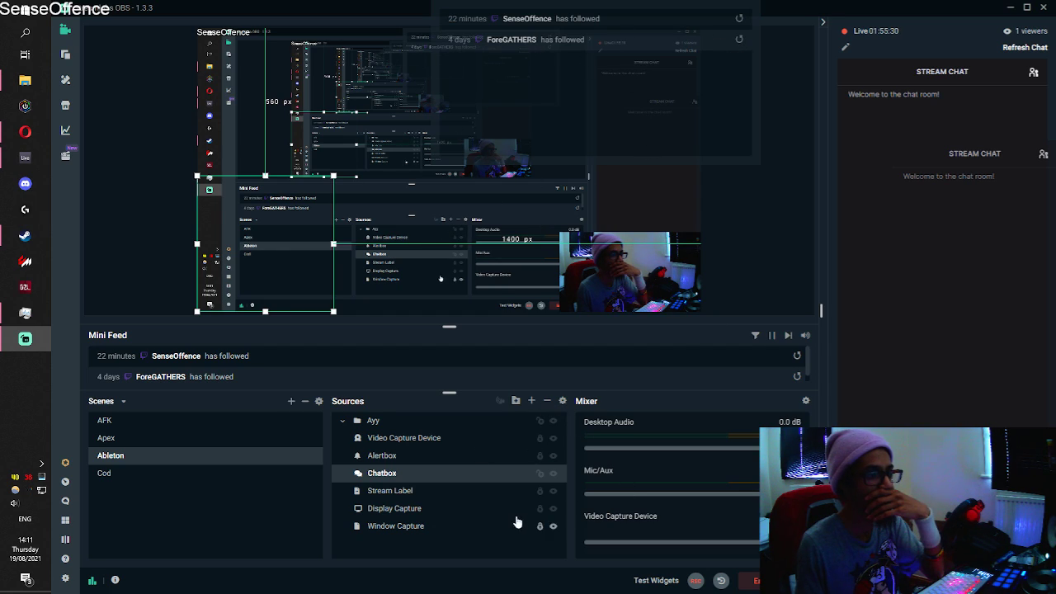
Open the Alertbox source's properties, review its general settings, and cancel without changing them.
left_click(414, 492)
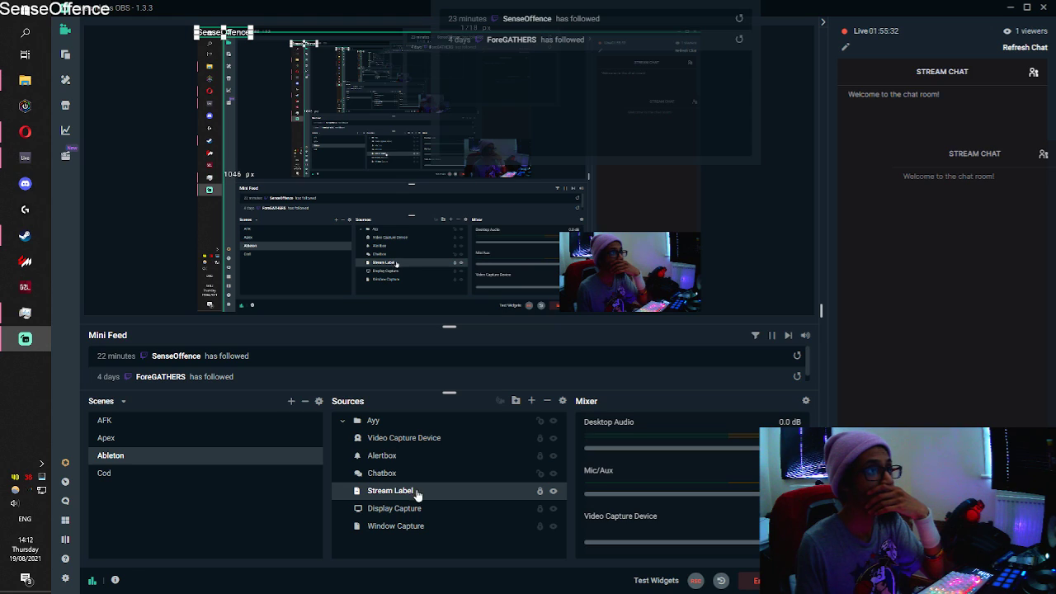
left_click(413, 457)
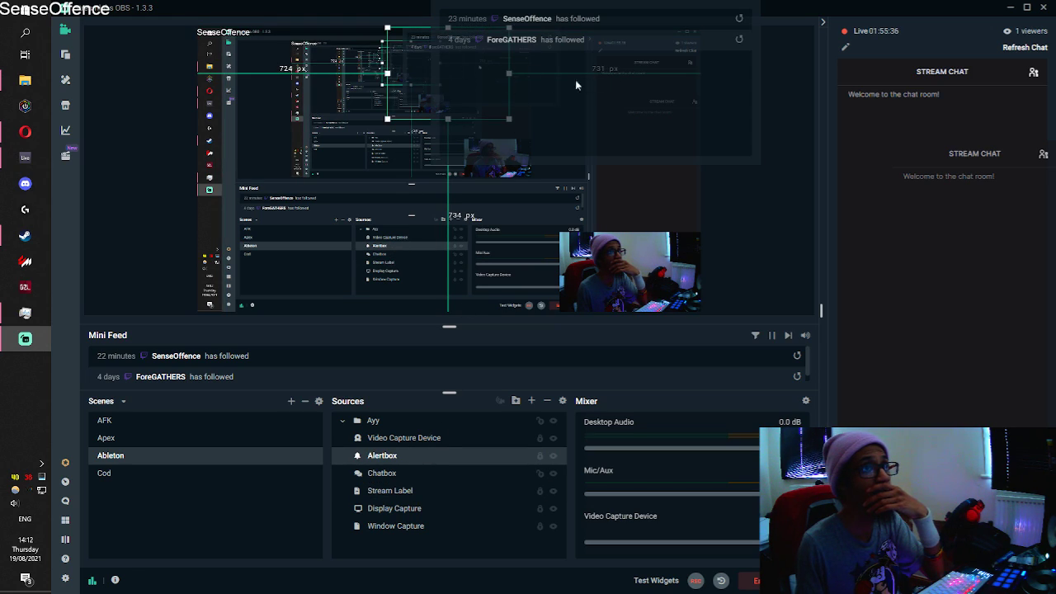
right_click(406, 459)
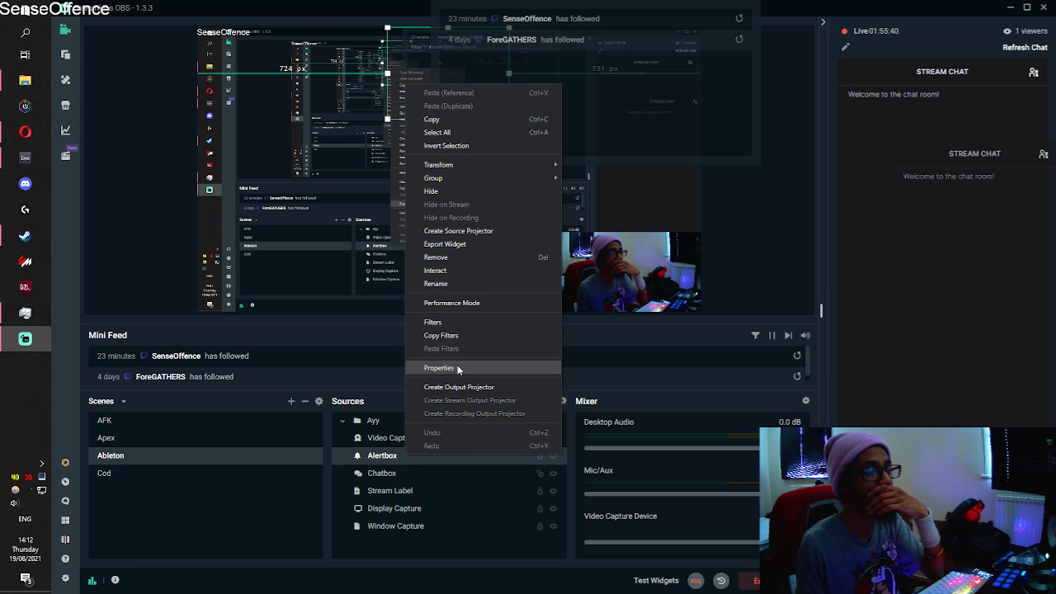
left_click(425, 365)
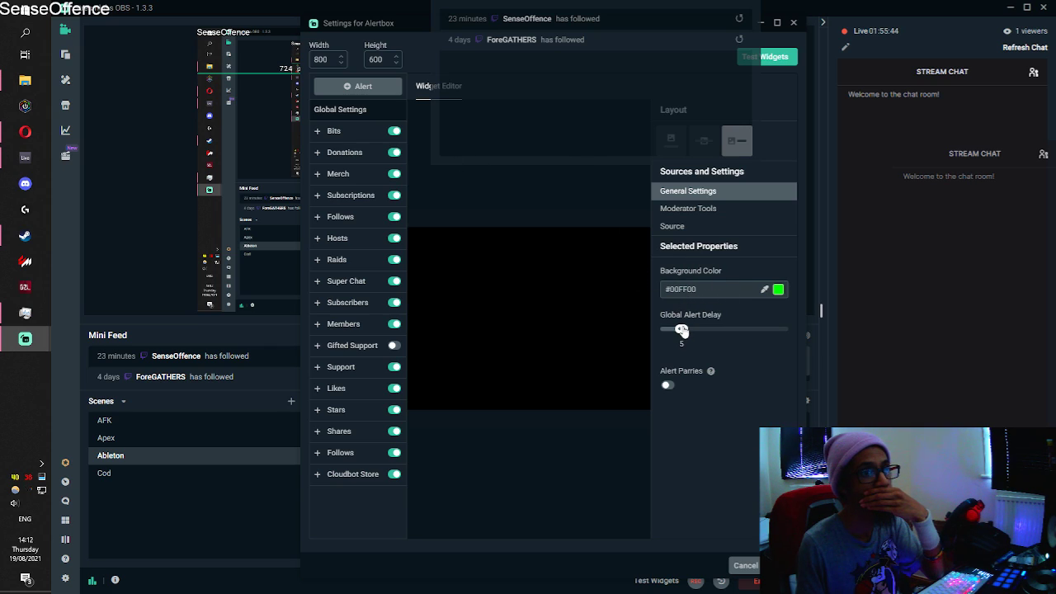
left_click(744, 566)
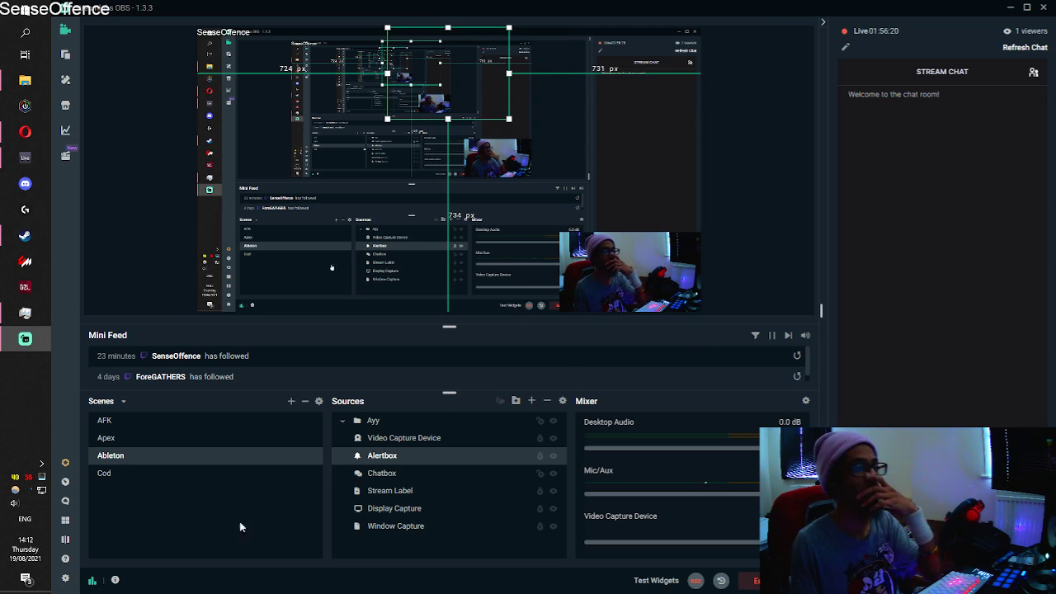
Open the Streamlabs settings and review the Game Overlay options and the hotkey for toggling the in-game overlay.
left_click(66, 577)
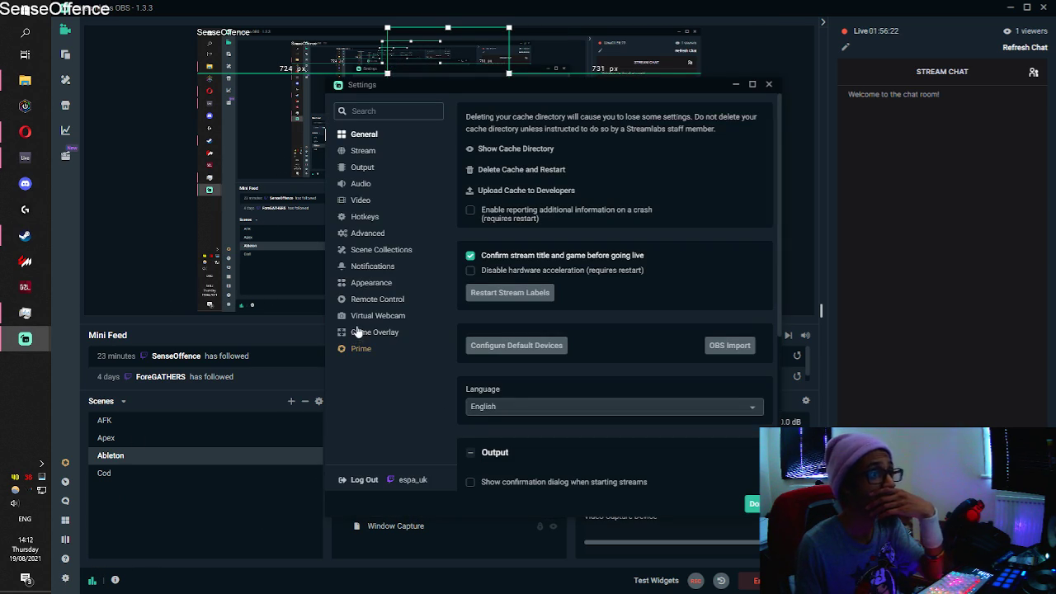
left_click(378, 332)
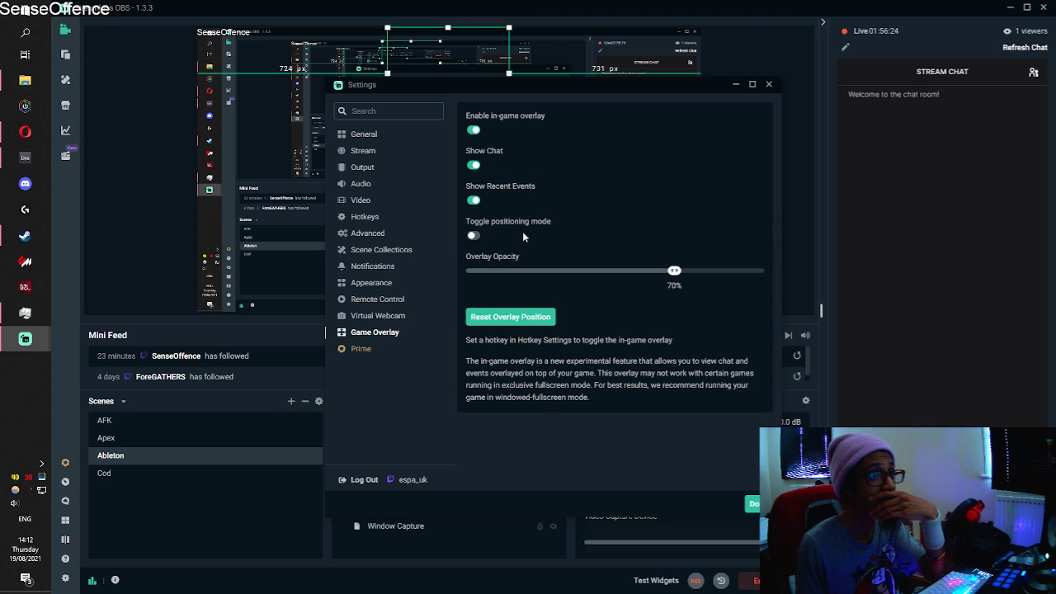
left_click(357, 217)
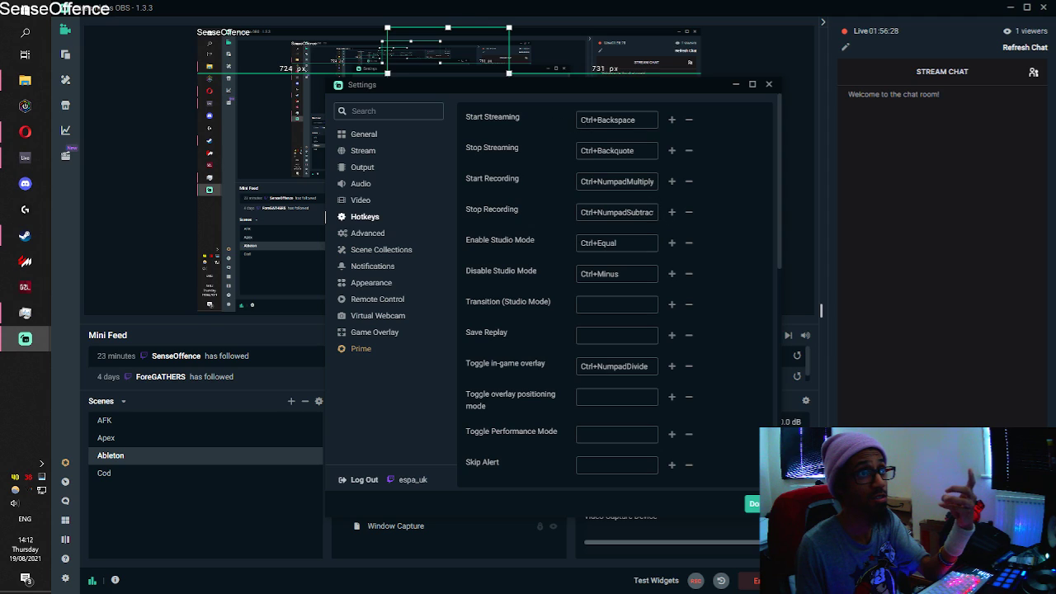
scroll(591, 315, "down", 2)
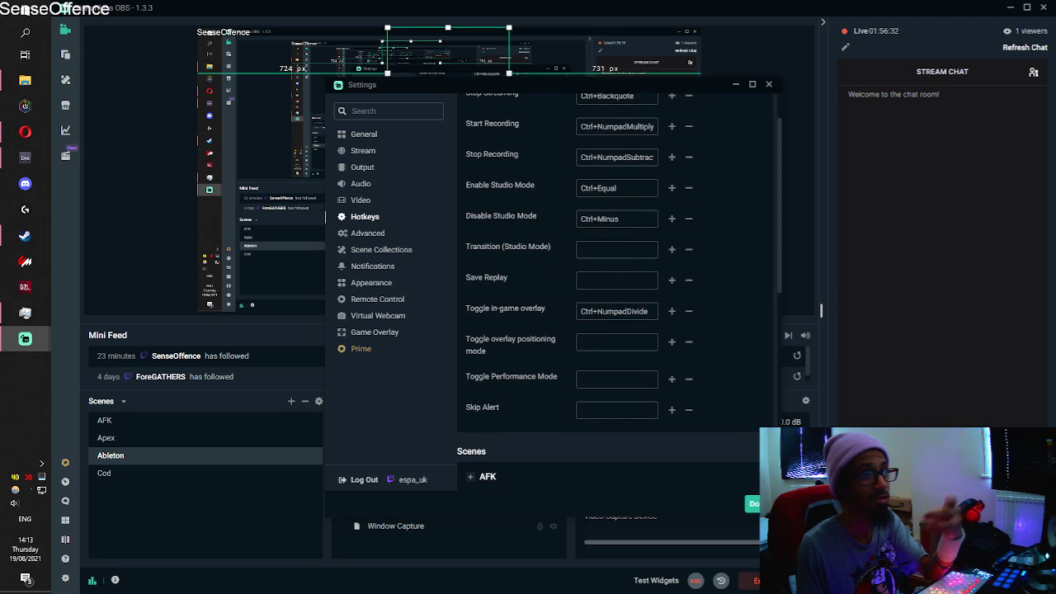
left_click(388, 332)
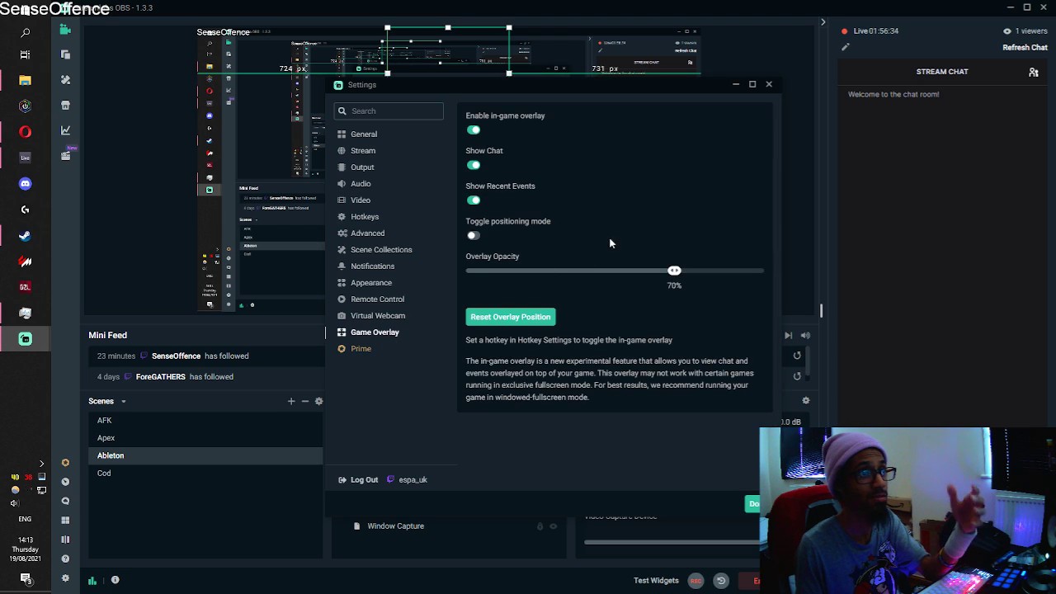
Set the game overlay opacity to 0% and close the settings.
left_click_drag(676, 275, 662, 292)
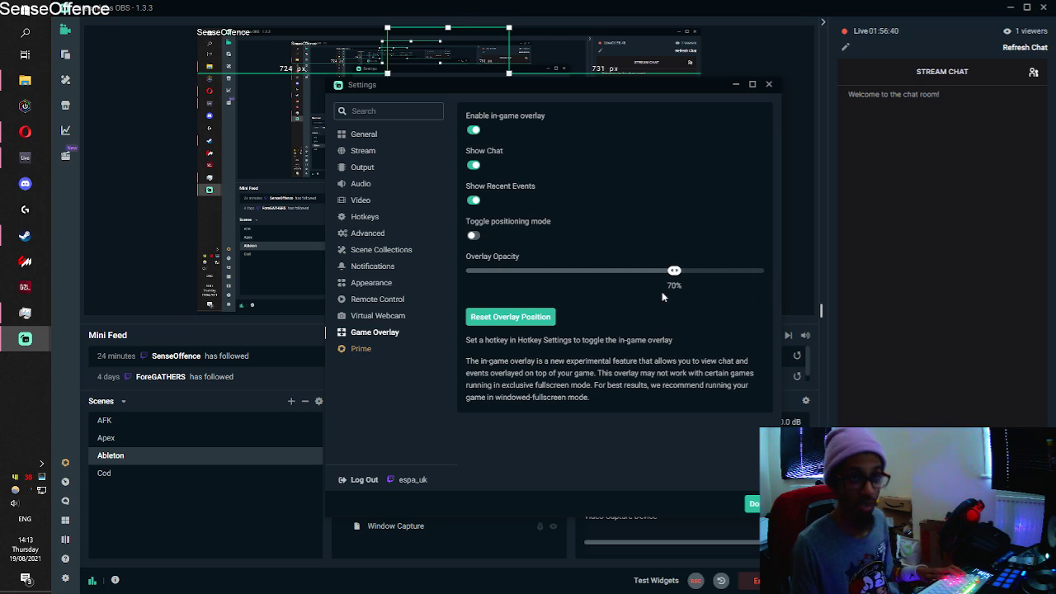
left_click_drag(666, 291, 548, 276)
left_click(494, 272)
left_click_drag(490, 279, 418, 294)
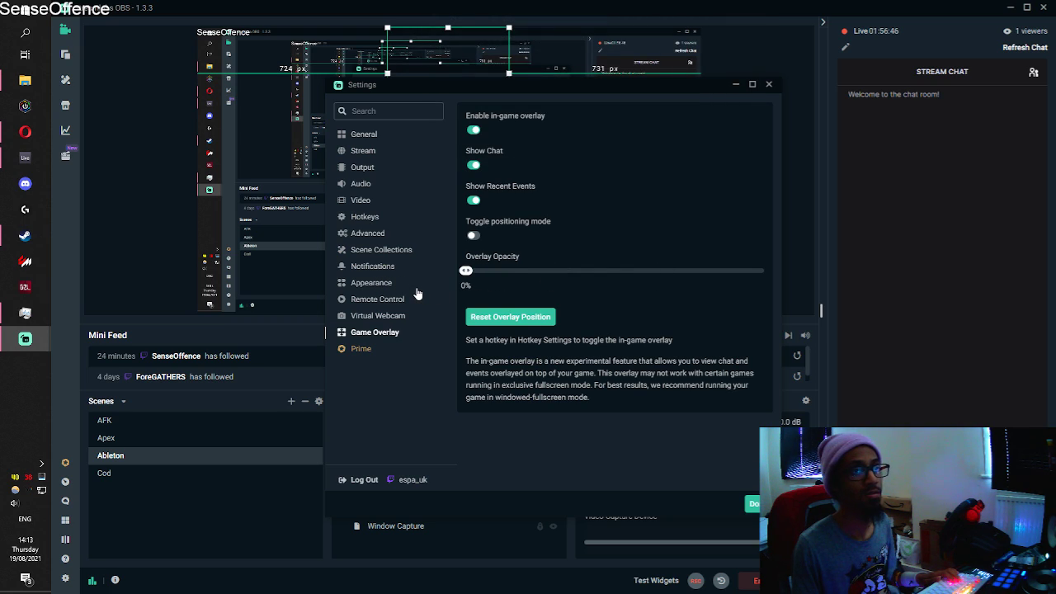
left_click(763, 503)
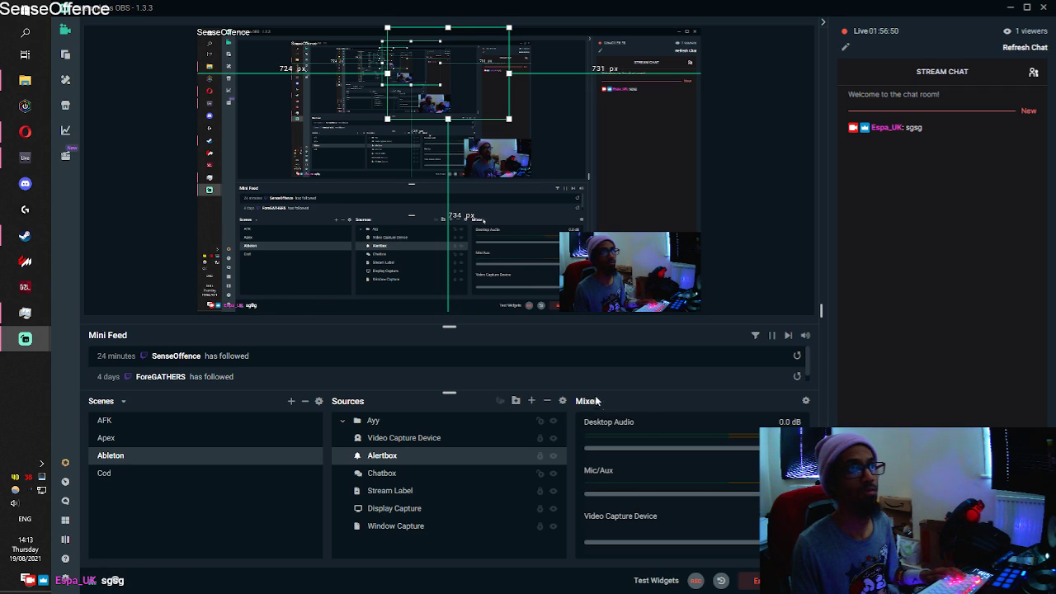
Reopen the Game Overlay settings and set the overlay opacity to 30%.
left_click(65, 578)
scroll(647, 383, "down", 5)
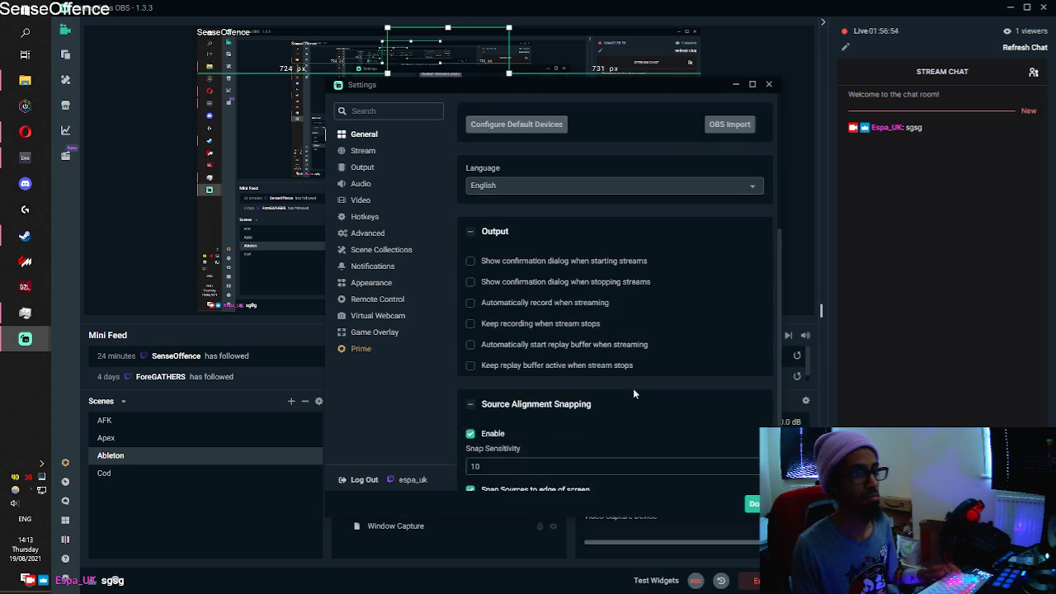
left_click(380, 333)
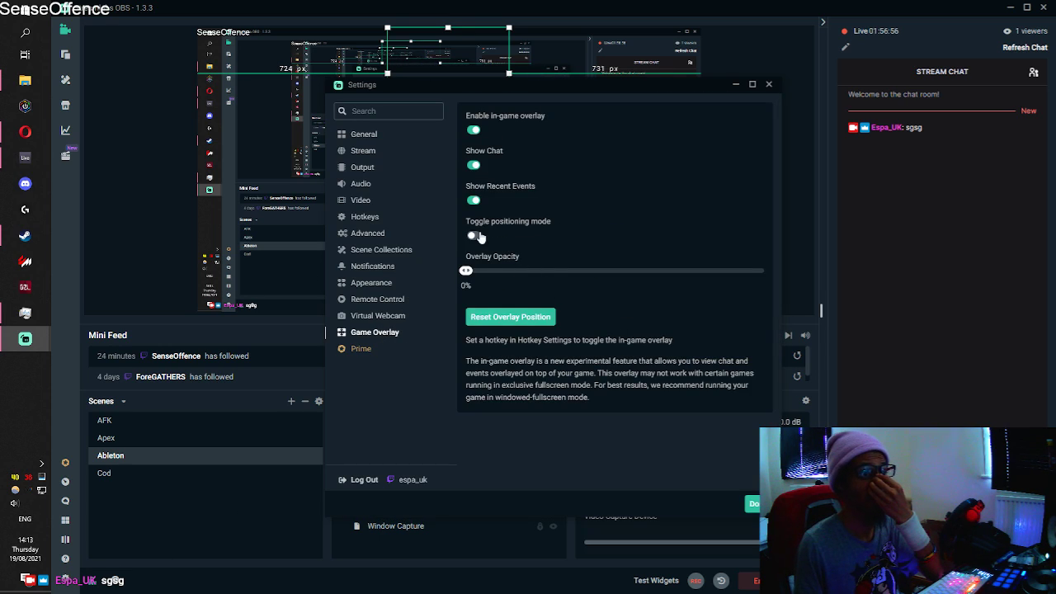
left_click_drag(477, 278, 521, 272)
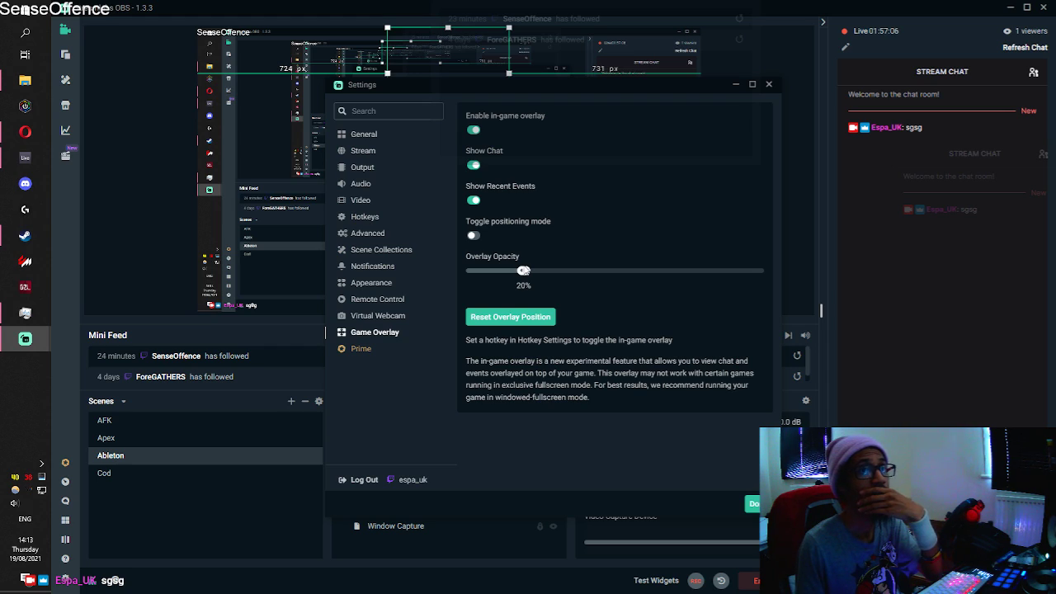
mouse_move(515, 273)
left_mouse_down()
mouse_move(495, 274)
mouse_move(524, 273)
left_mouse_up()
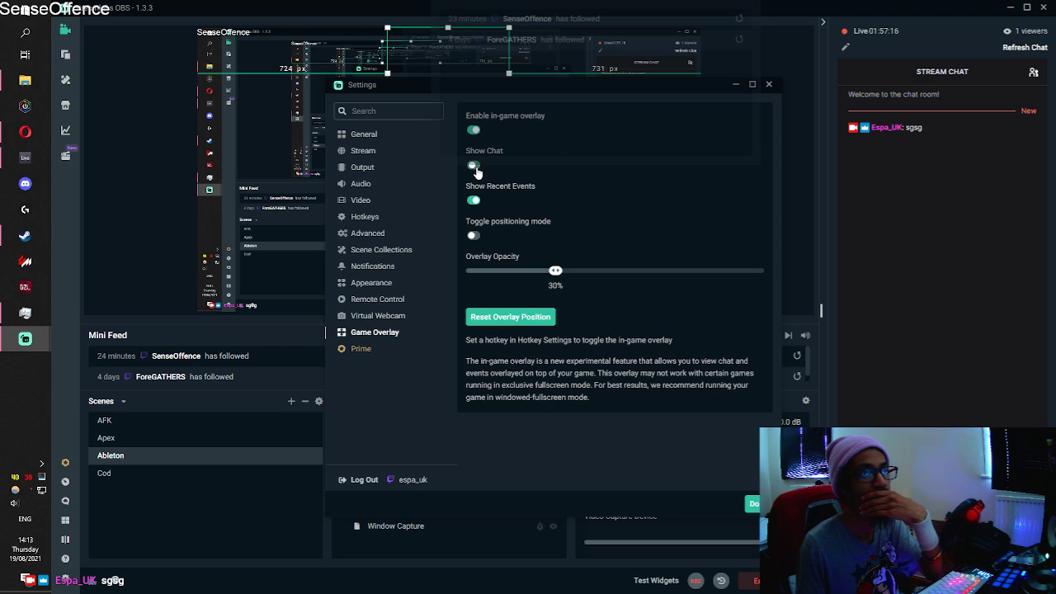
Switch the overlay's chat and recent events off and back on to compare them, and close the settings.
left_click(475, 201)
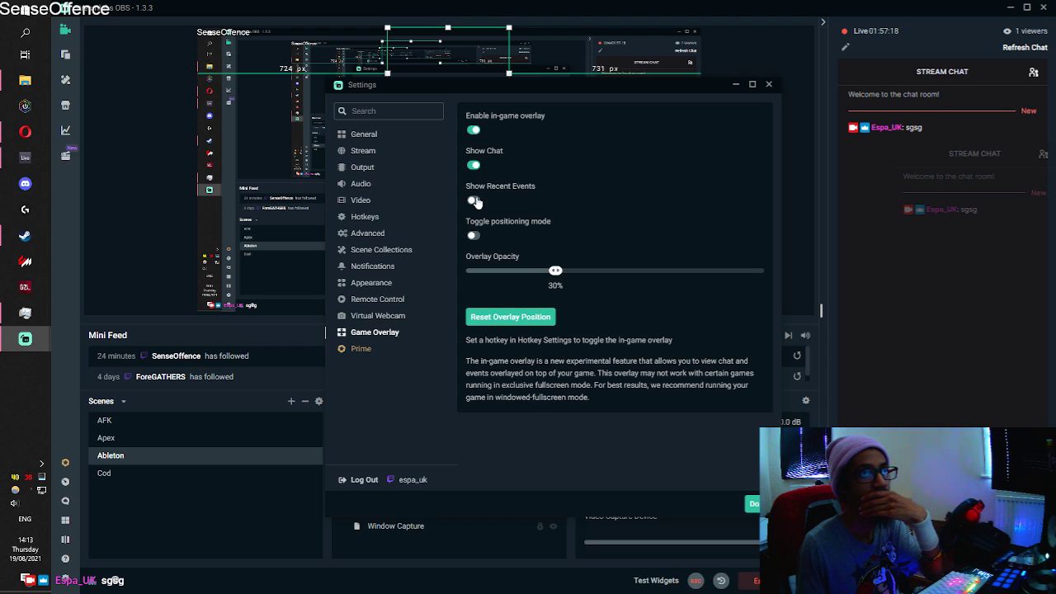
left_click(475, 201)
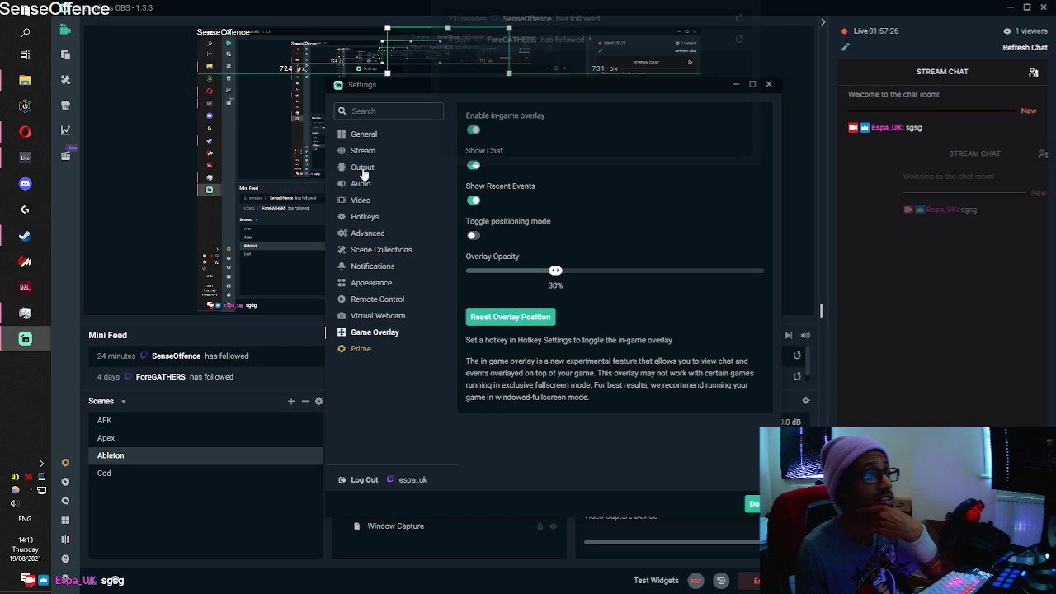
left_click(769, 83)
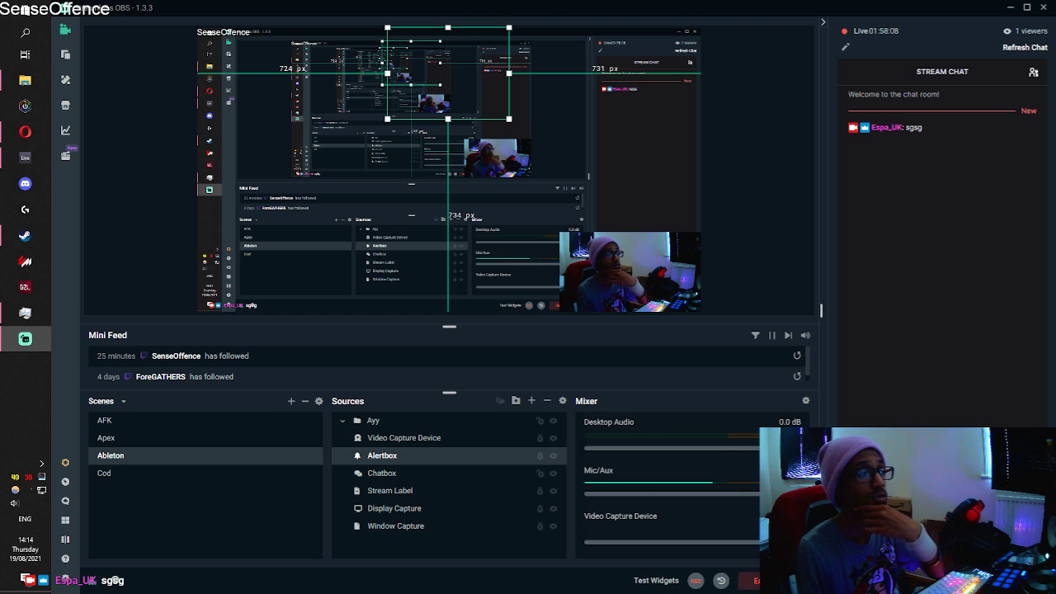
Switch to Ableton Live and close the Ozone 8 plug-in window of the Master track.
left_click(25, 157)
left_click(59, 18)
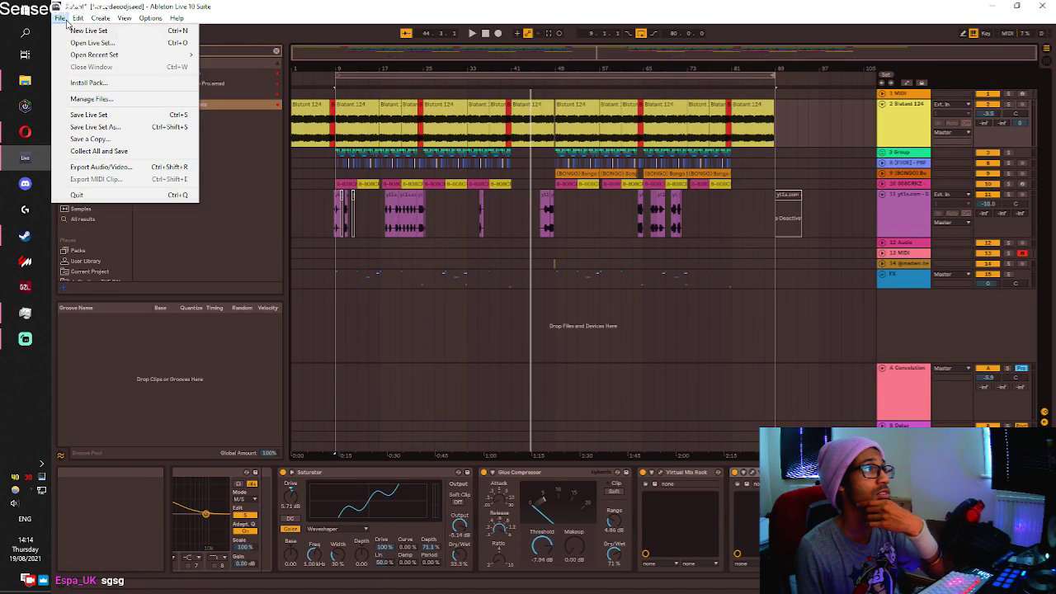
mouse_move(166, 54)
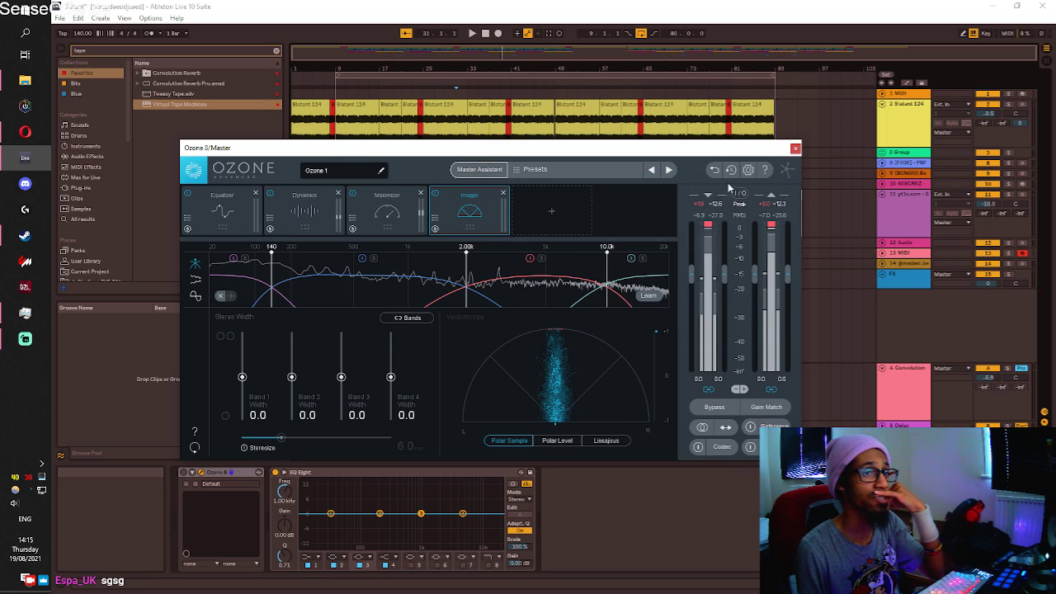
left_click(794, 149)
Restart playback from the beginning of the arrangement and save the Live Set.
left_click(486, 34)
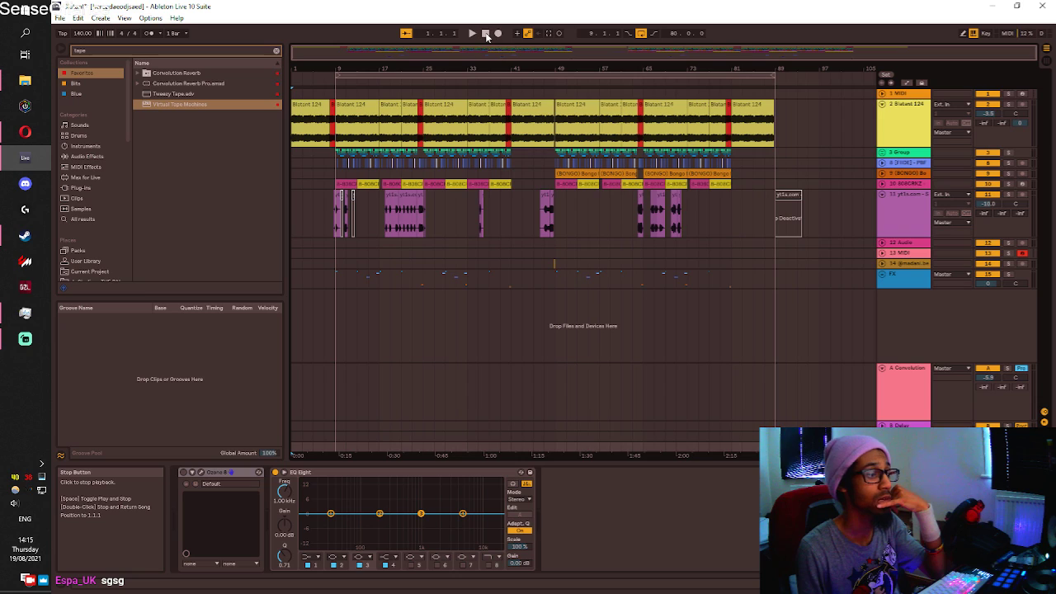
left_click(472, 33)
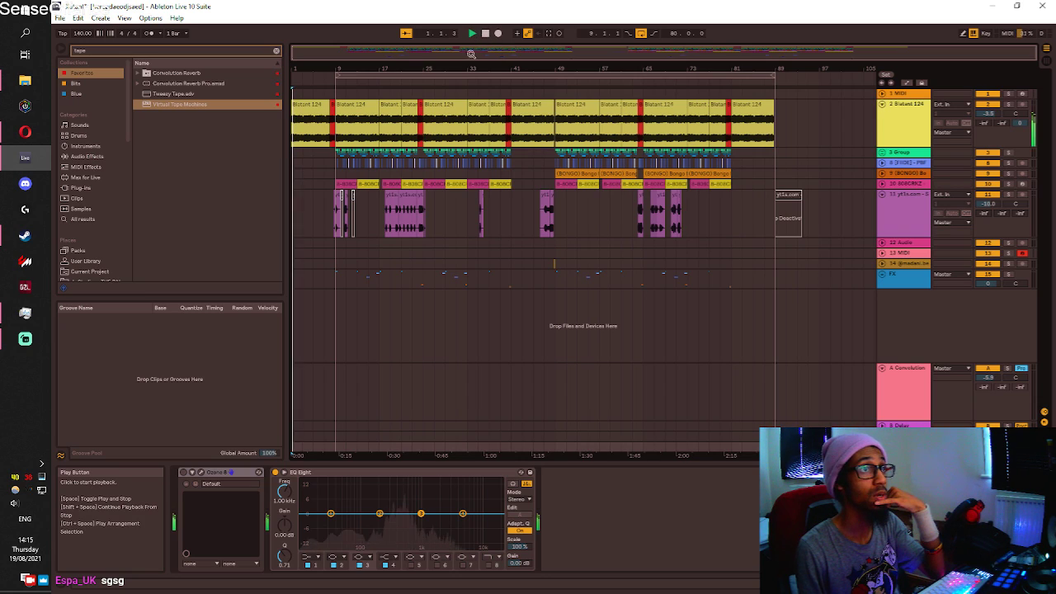
key("ctrl+s")
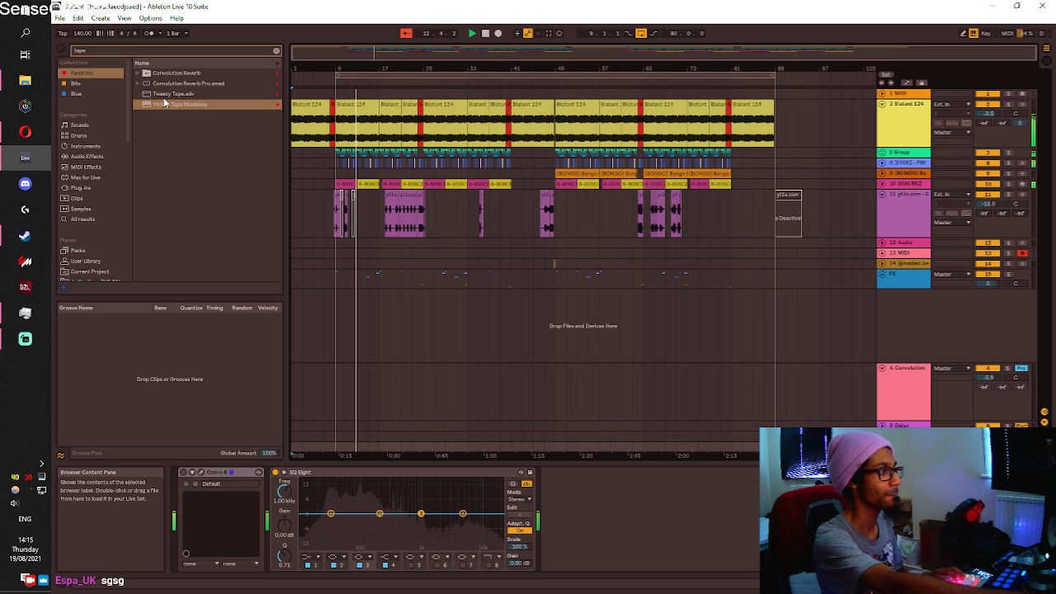
Check the audio levels and chat in Streamlabs OBS, and minimize it to return to Ableton Live.
key("alt+Tab")
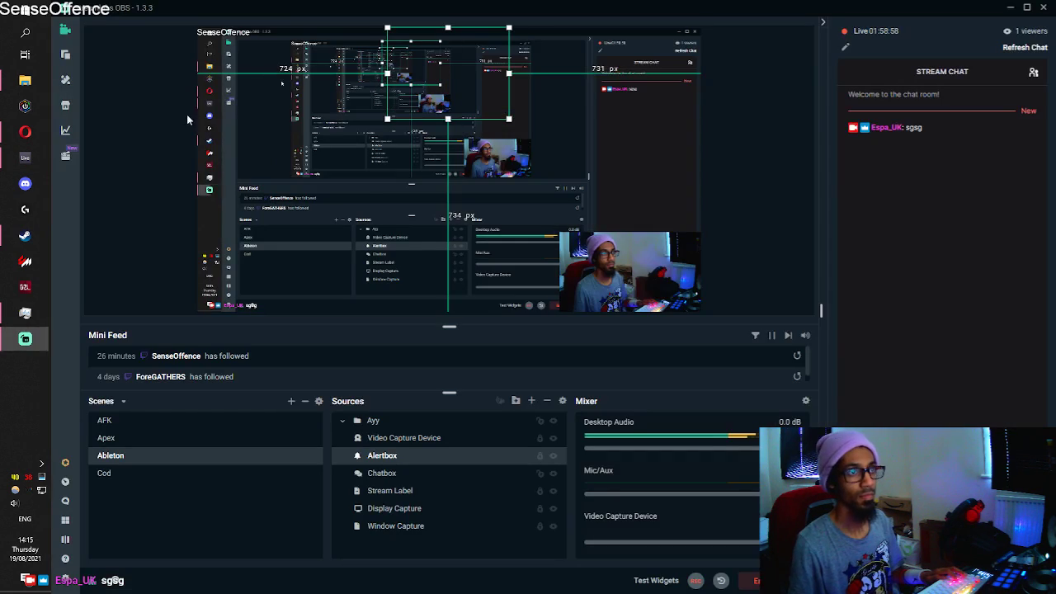
left_click(1012, 10)
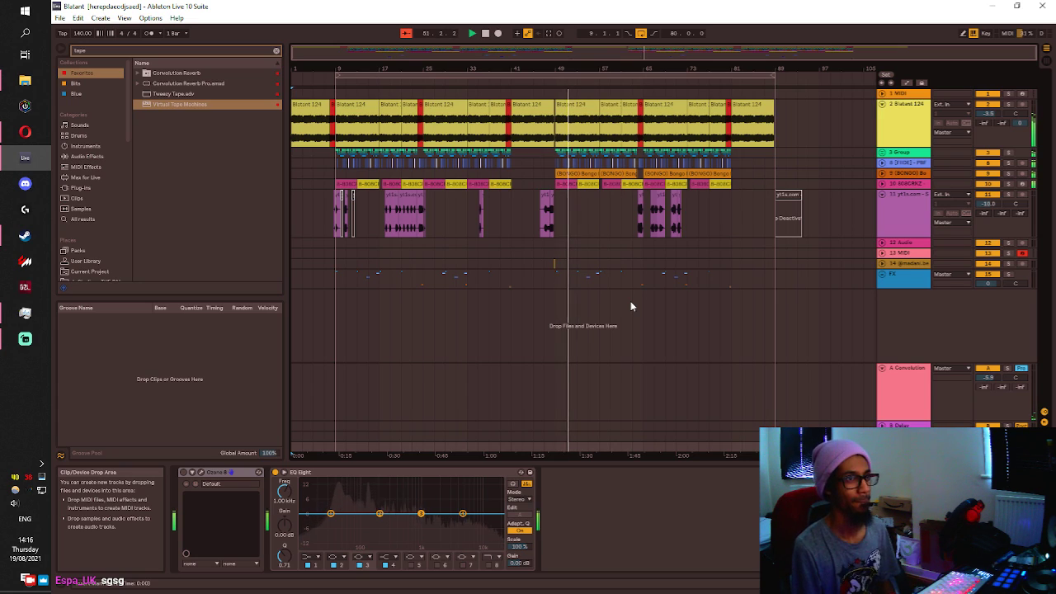
Unfold the Bongo track, raise its volume slightly, fold it again, and show its device chain.
left_click(882, 173)
left_click_drag(988, 184, 988, 181)
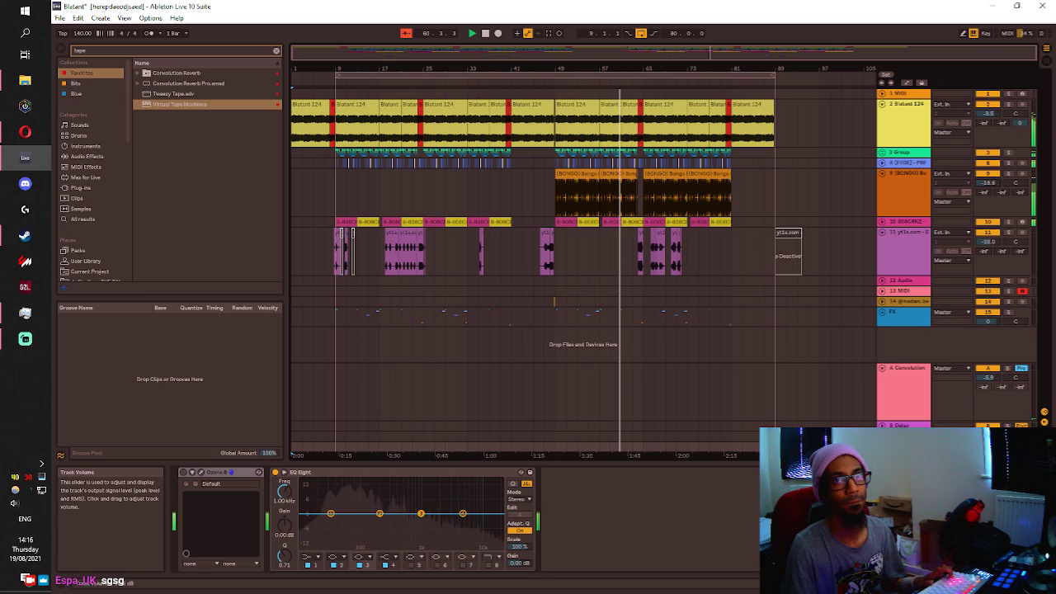
left_click(882, 174)
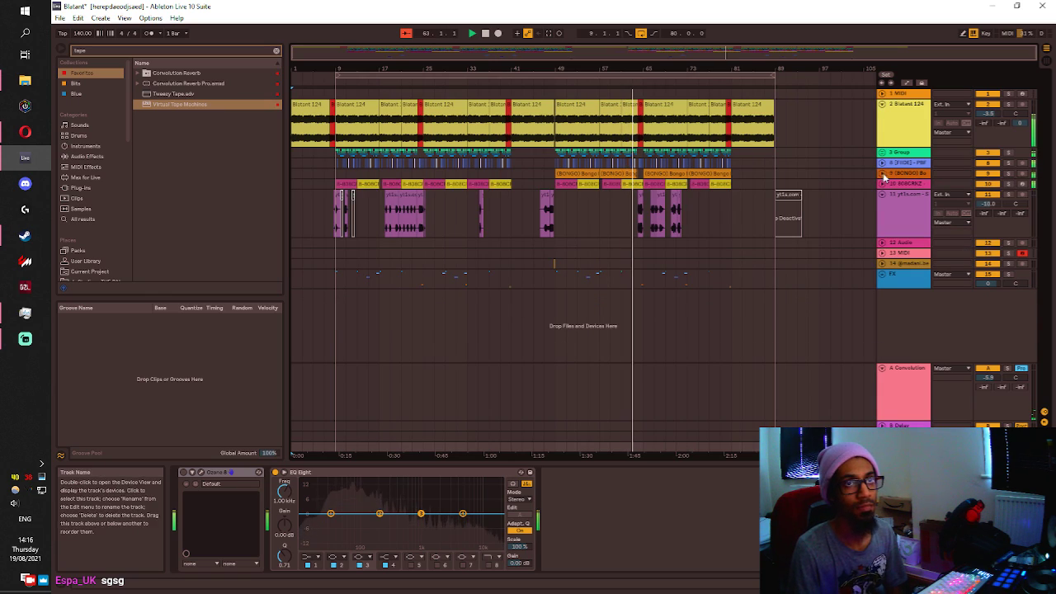
left_click(900, 174)
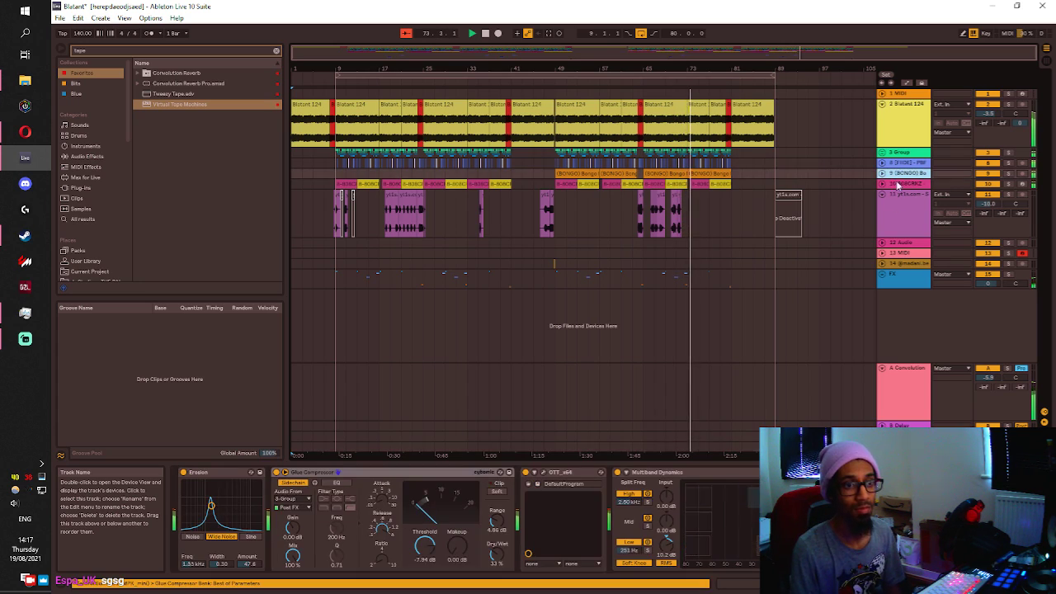
Unfold the Bongo track and examine its waveform closely between bars 63 and 77.
mouse_move(901, 583)
left_mouse_down()
mouse_move(918, 584)
mouse_move(903, 583)
left_mouse_up()
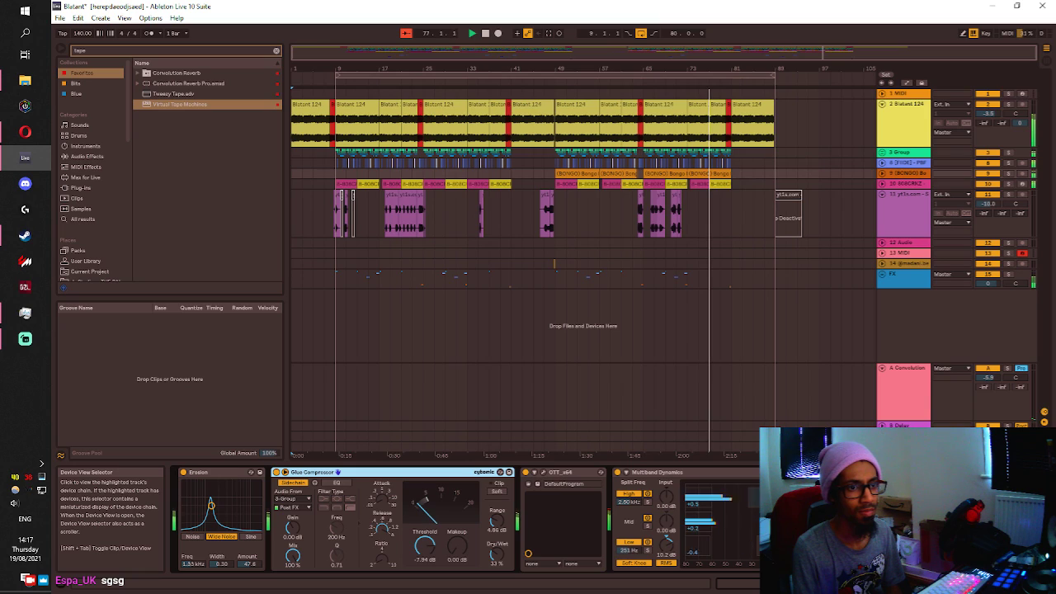
left_click(882, 174)
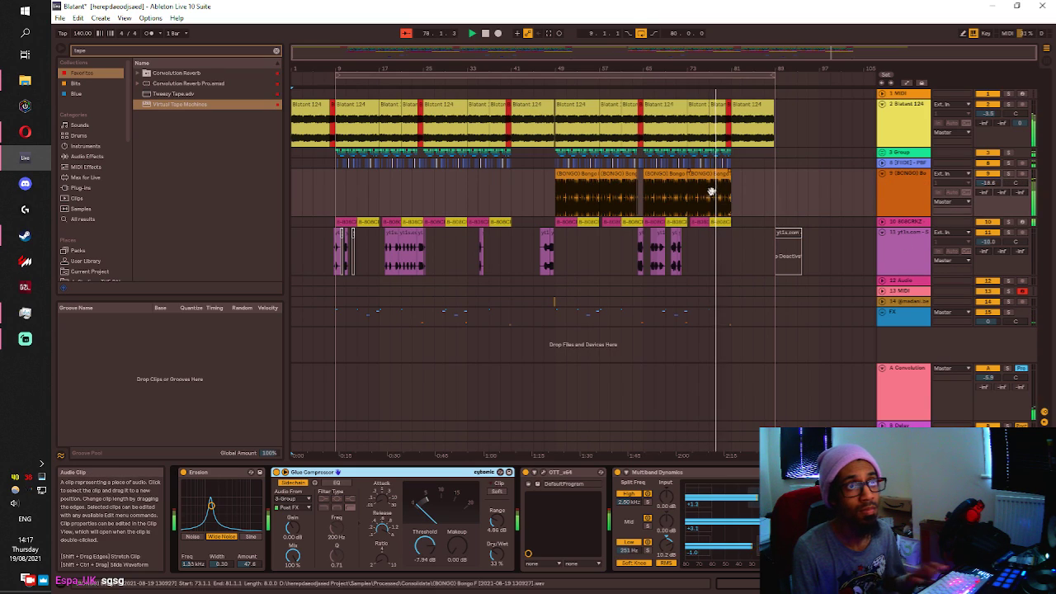
scroll(711, 191, "up", 8)
scroll(697, 206, "up", 2)
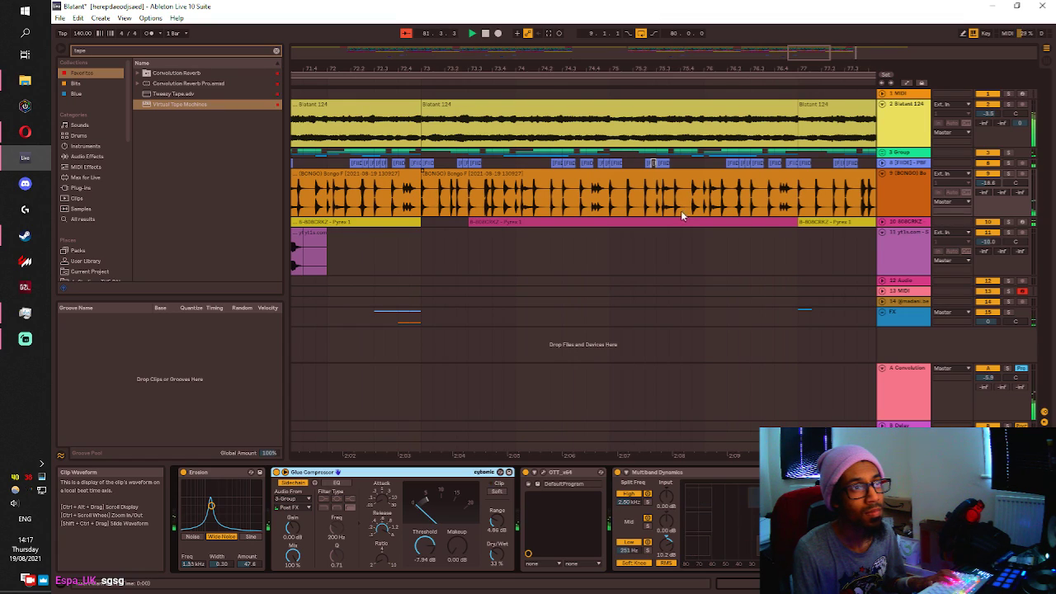
scroll(500, 206, "up", 5)
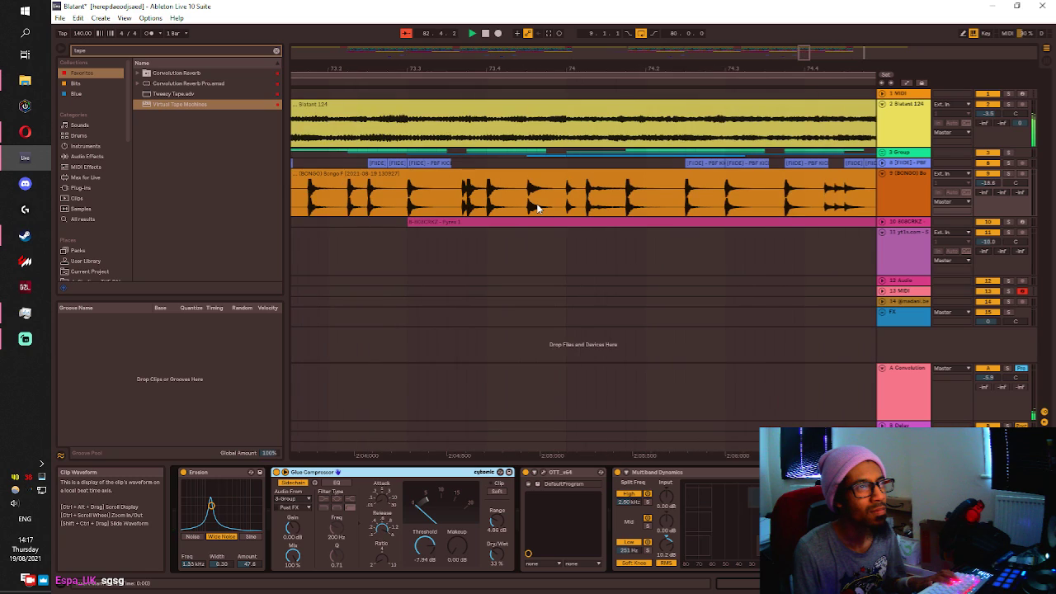
scroll(449, 211, "down", 5)
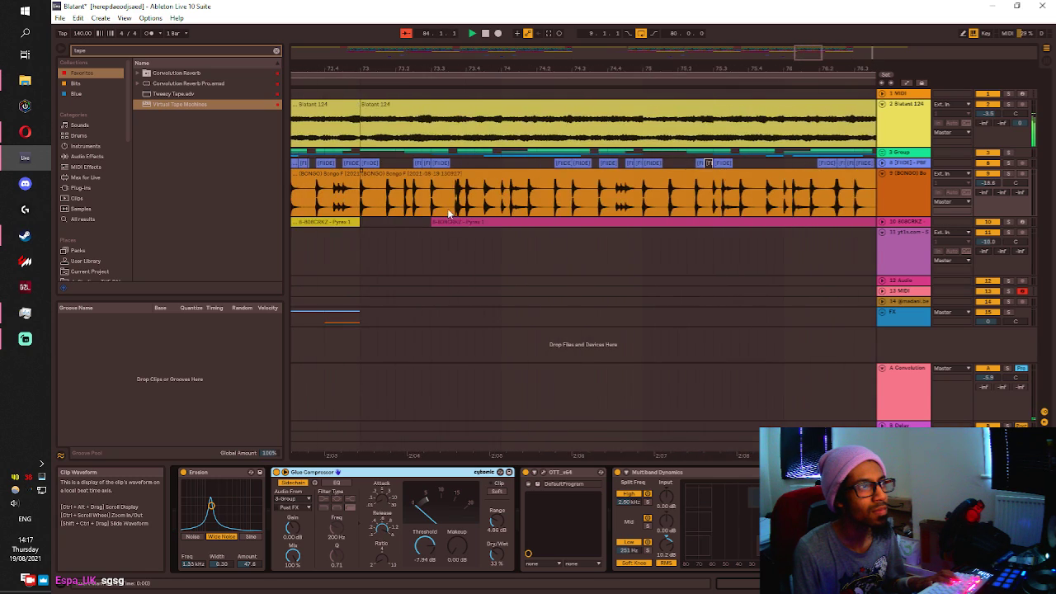
scroll(371, 211, "up", 5)
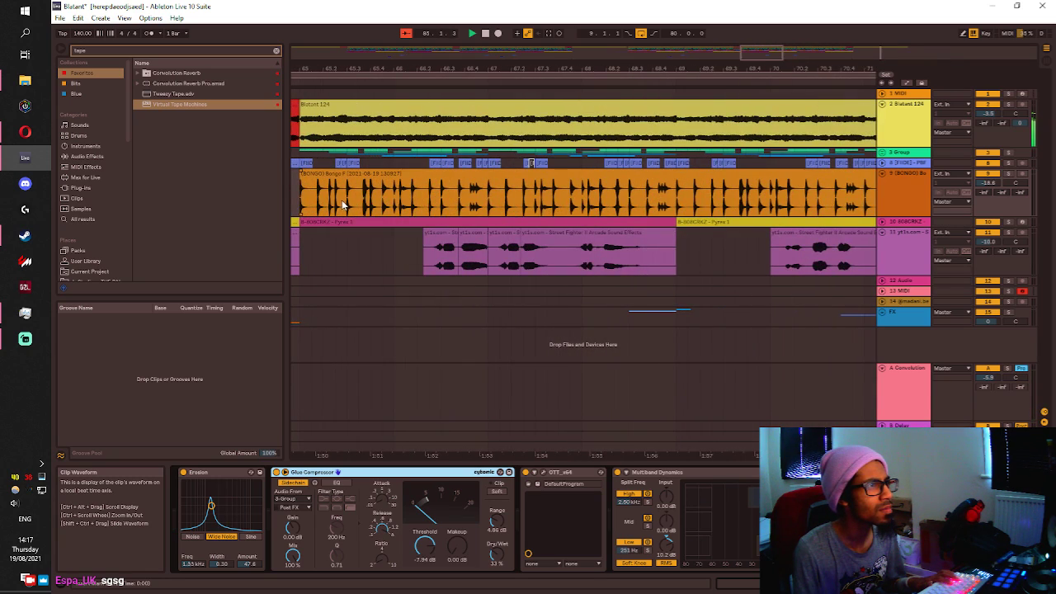
scroll(348, 205, "up", 2)
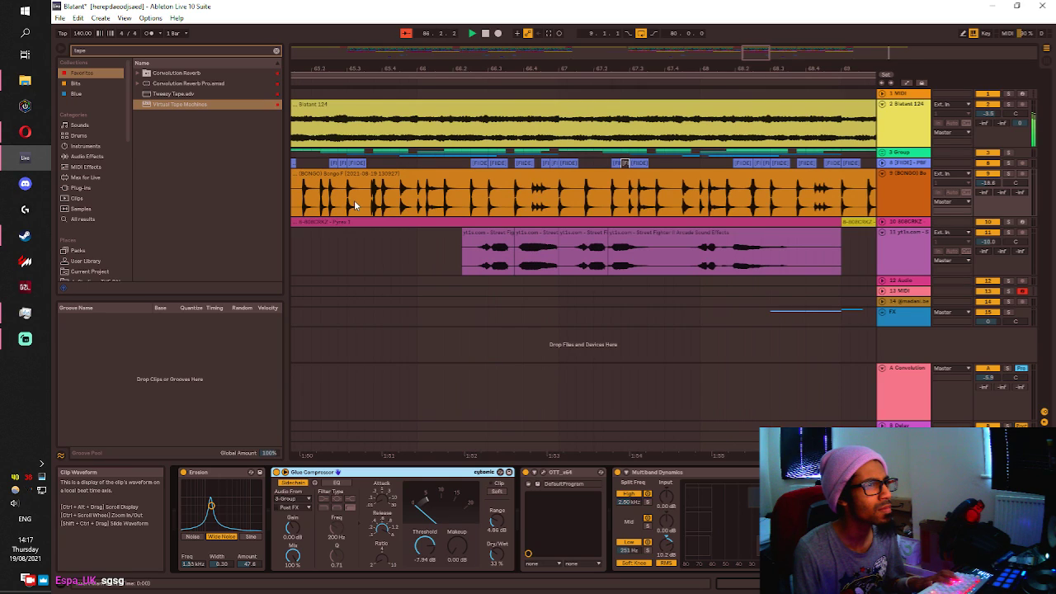
scroll(355, 205, "down", 2)
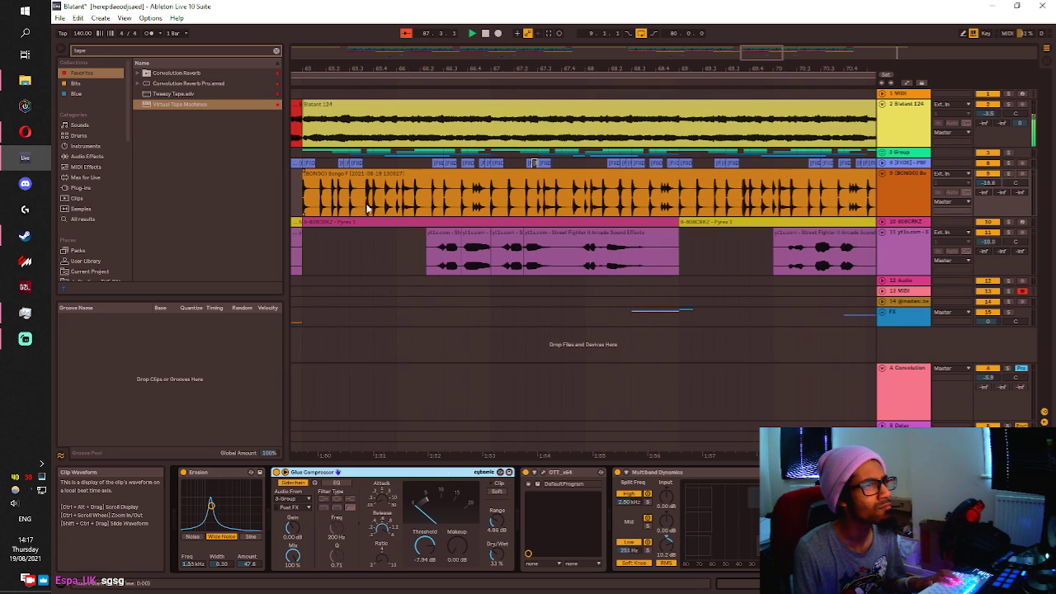
scroll(462, 207, "up", 4)
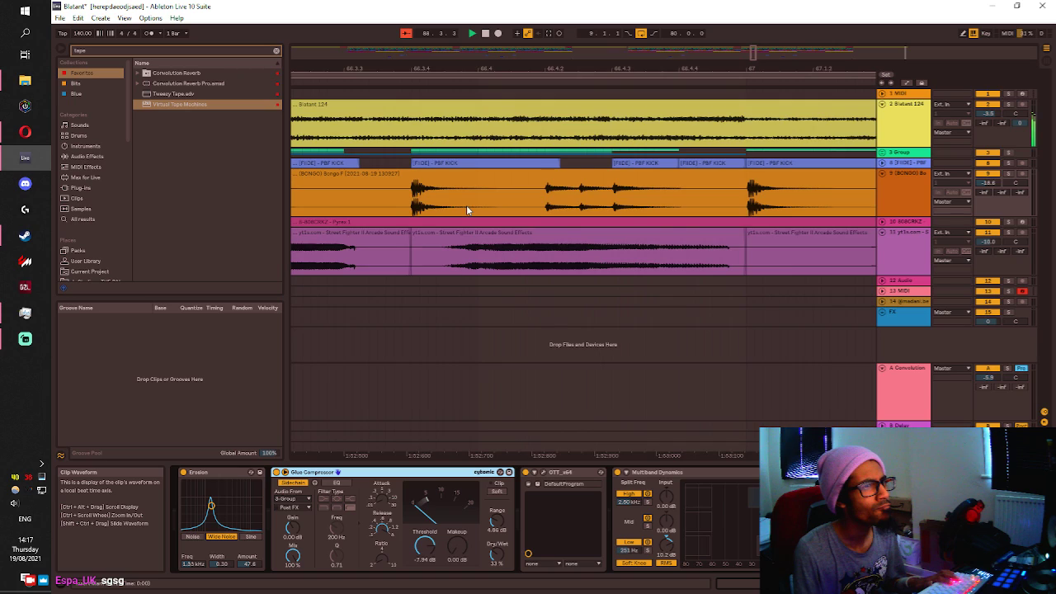
scroll(466, 204, "down", 2)
scroll(467, 211, "down", 3)
scroll(454, 202, "up", 2)
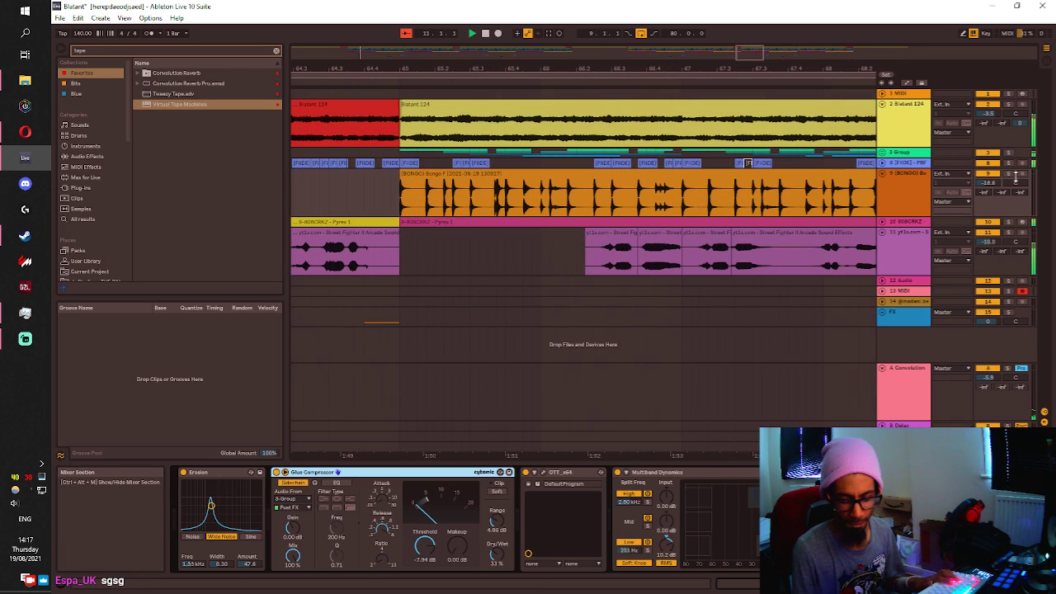
Stop playback and inspect the gaps between Bongo hits from bar 65, selecting the short section from 67.1.1 to 67.1.3.
key("space")
key("minus")
key("plus")
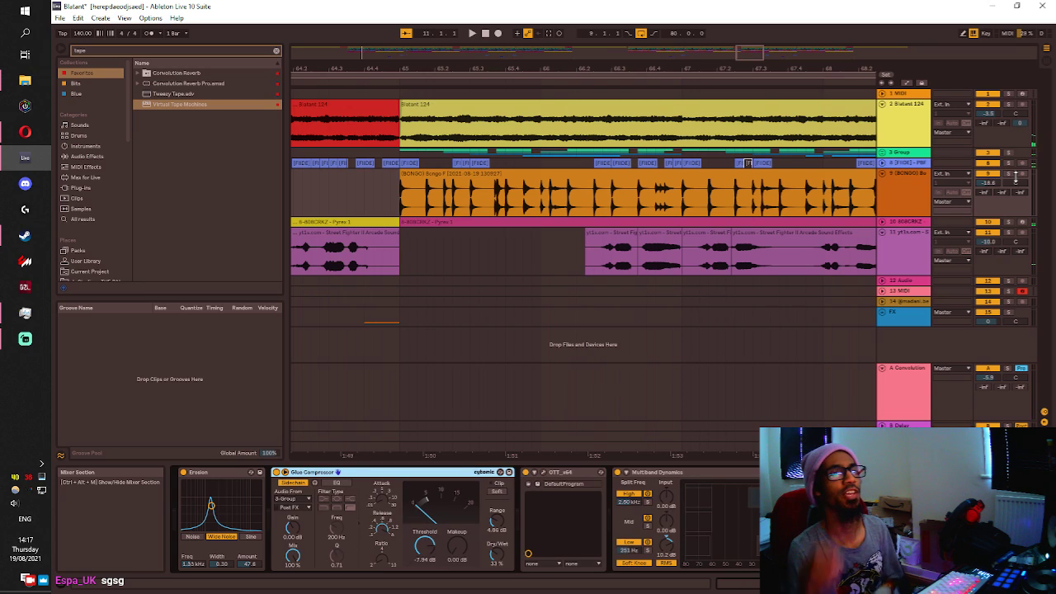
scroll(582, 200, "down", 3)
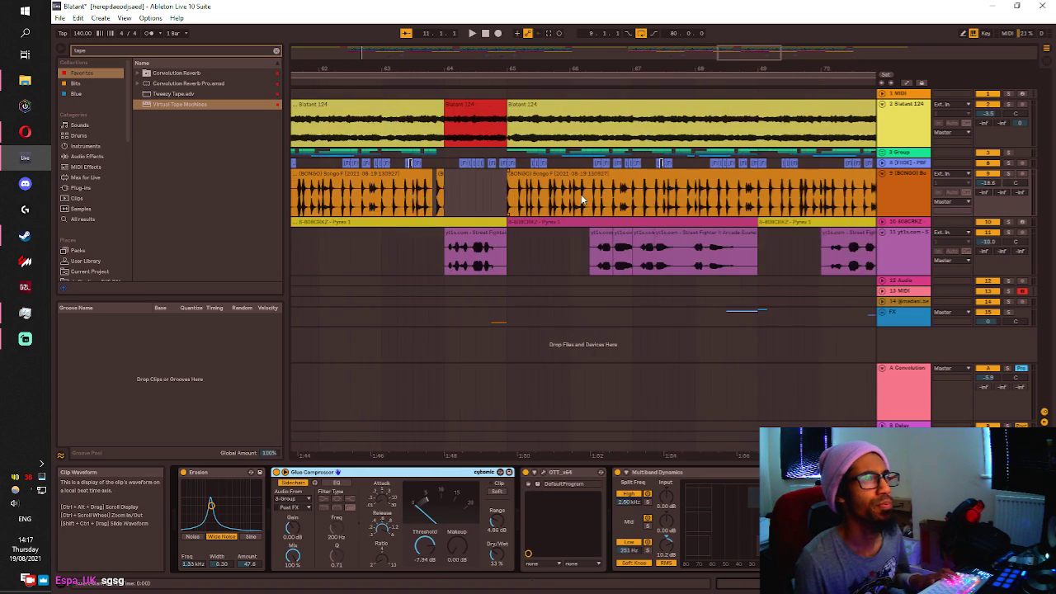
scroll(582, 200, "up", 3)
left_click_drag(405, 199, 676, 197)
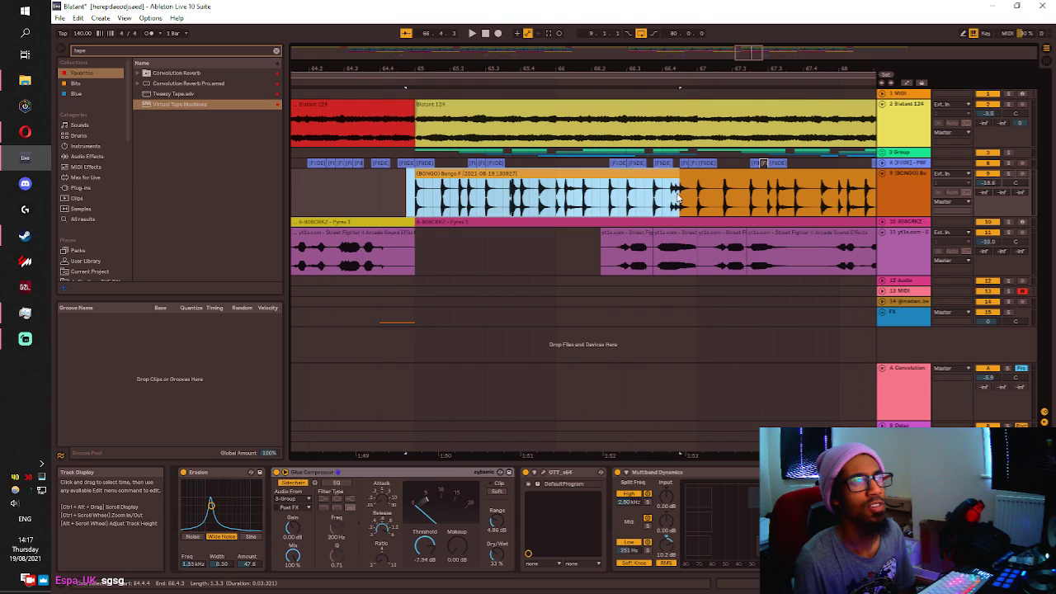
left_click(717, 174)
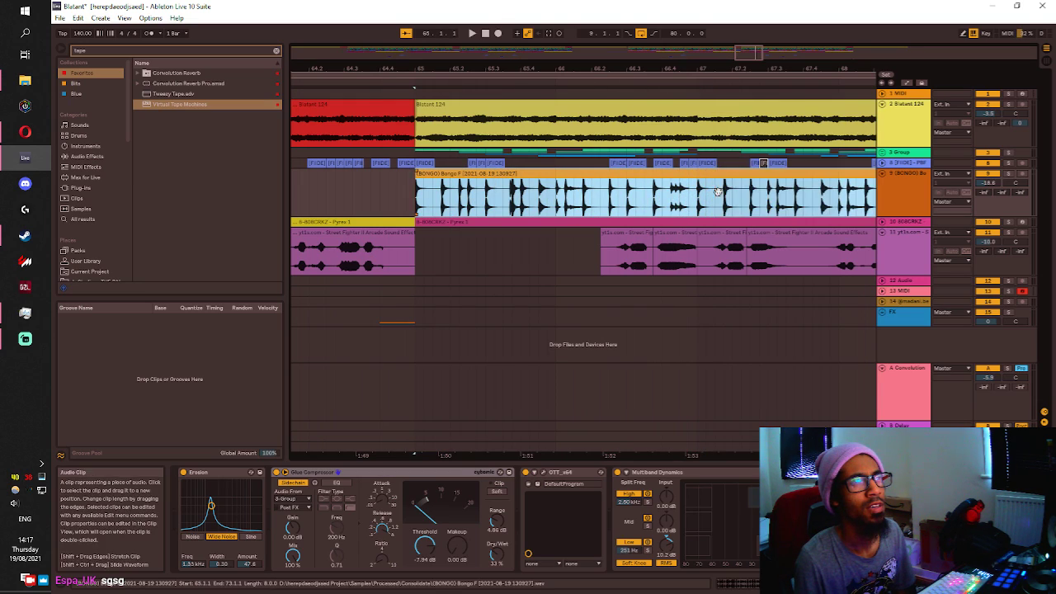
left_click(711, 197)
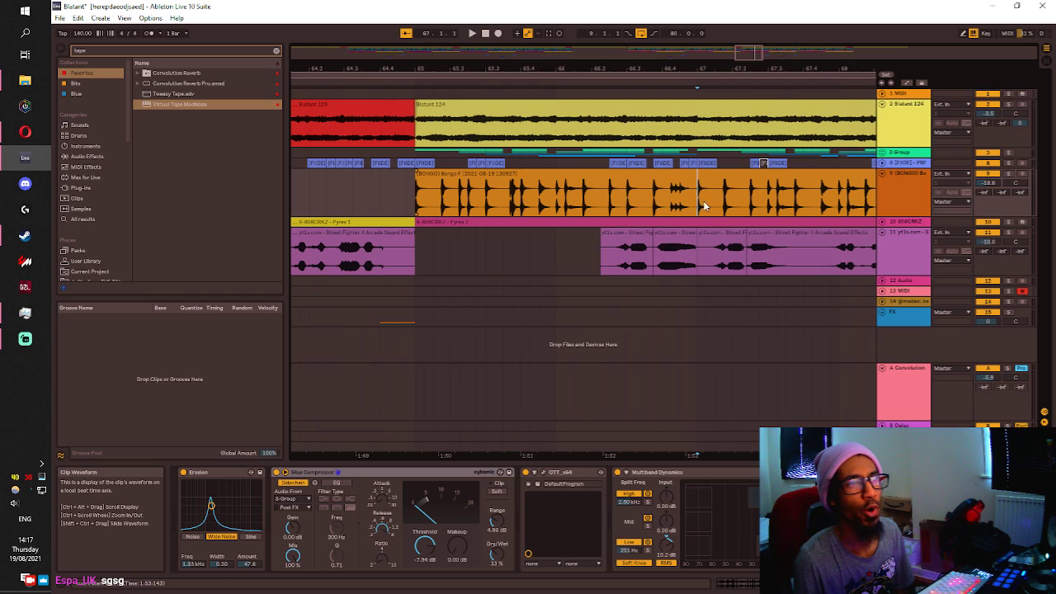
left_click_drag(702, 206, 720, 206)
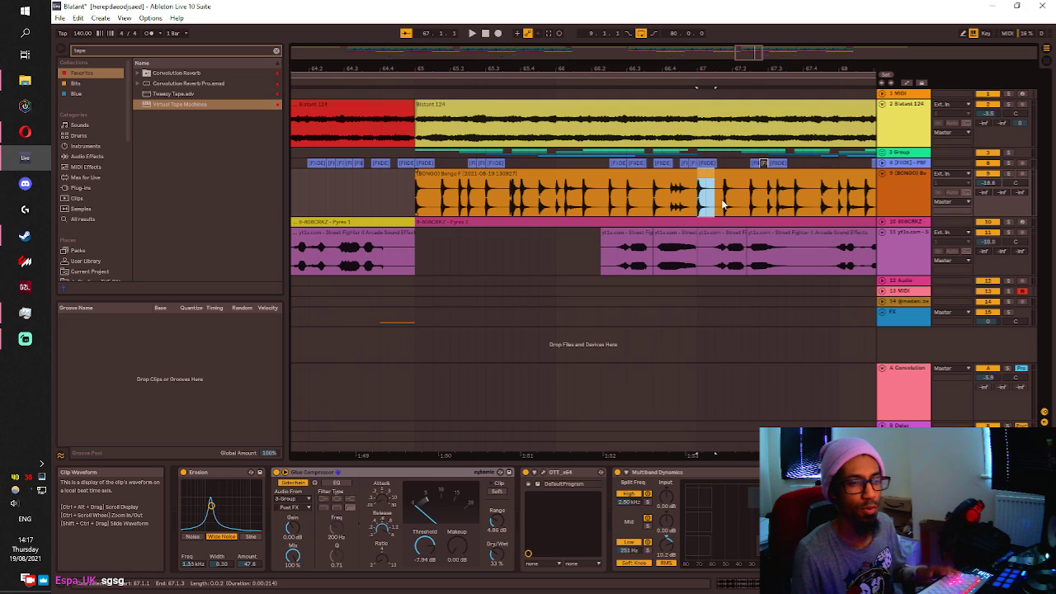
Solo the Bongo track and listen to it from bar 65 and again from bar 66.
left_click(417, 200)
key("space")
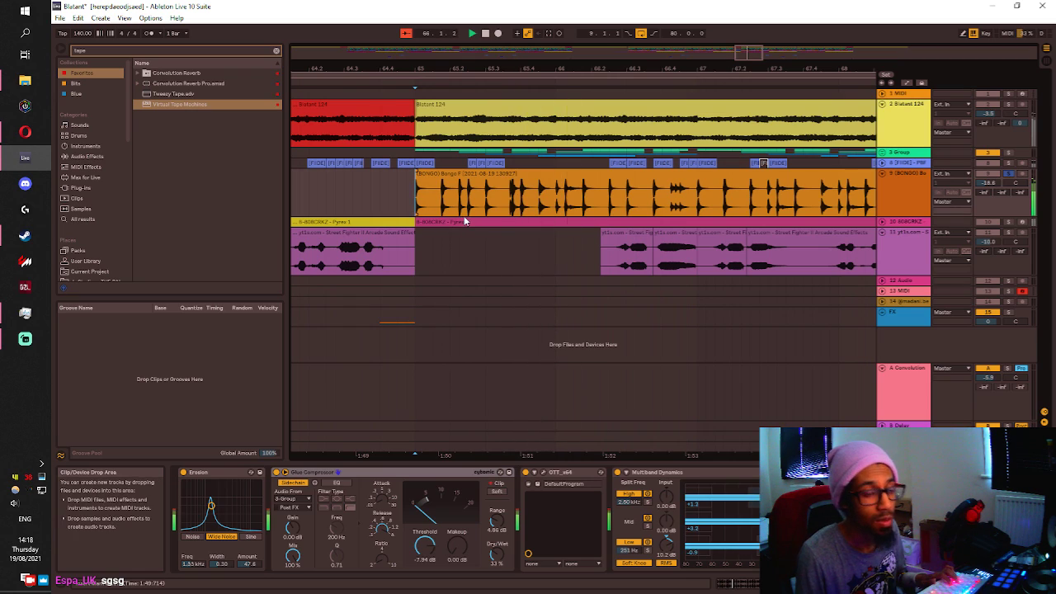
key("space")
left_click(559, 208)
key("space")
key("space")
key("space")
key("space")
key("space")
key("space")
key("space")
key("space")
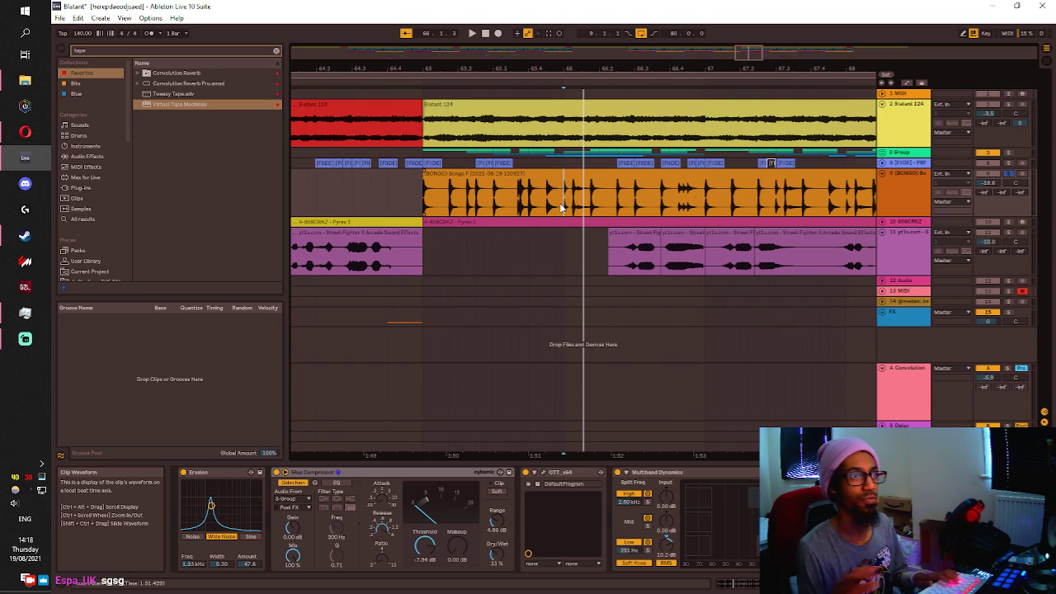
Replay the soloed Bongo from just before bar 65, then unsolo it and listen to it in the full mix.
left_click(407, 198)
key("space")
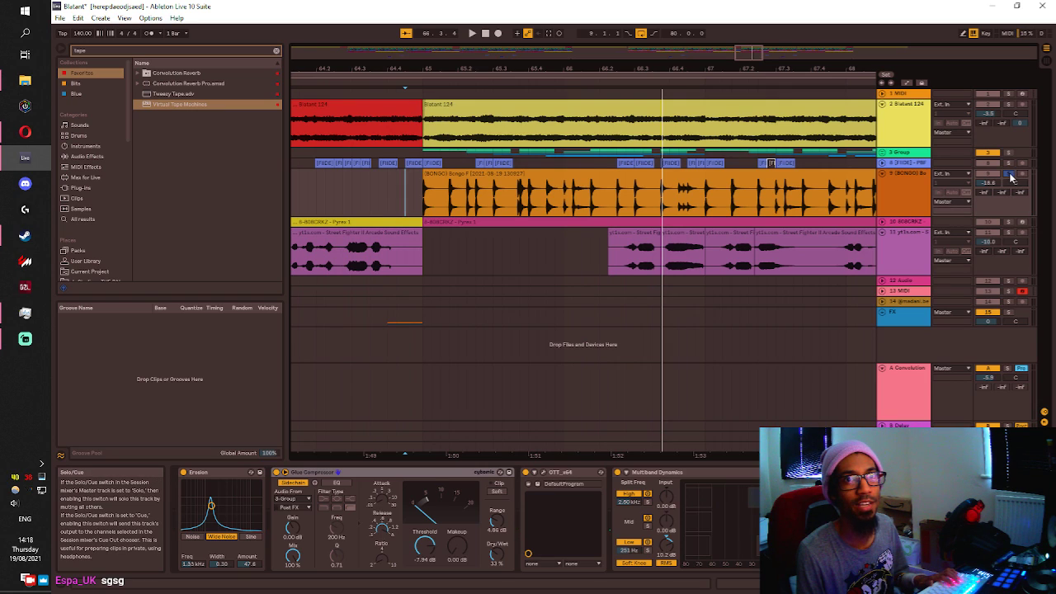
left_click(398, 191)
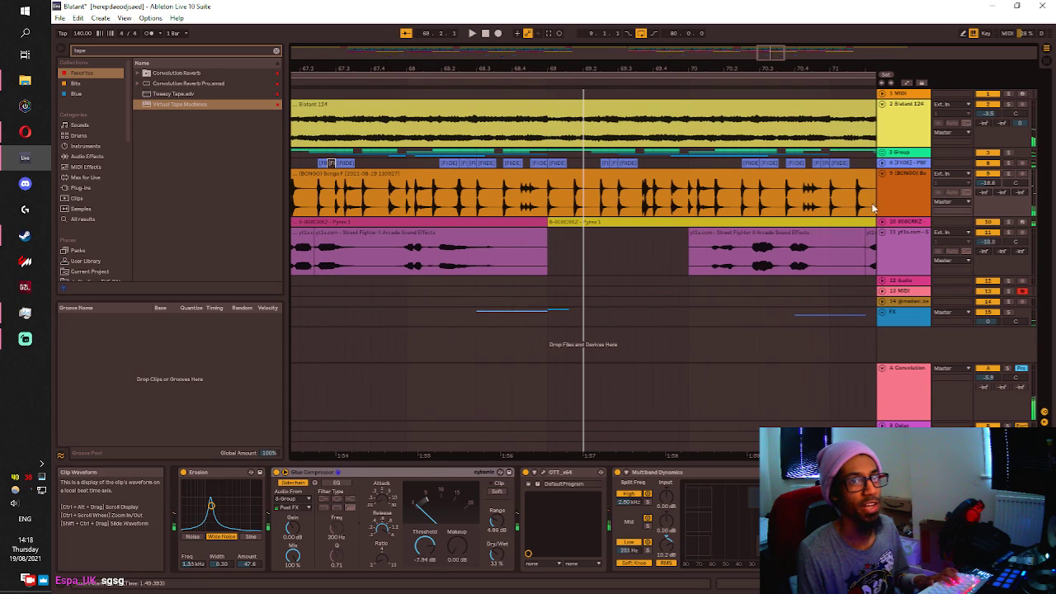
Check the Bongo track's device chain and insert a new return track after the existing returns.
left_click(912, 204)
mouse_move(949, 584)
left_mouse_down()
mouse_move(964, 583)
mouse_move(947, 583)
left_mouse_up()
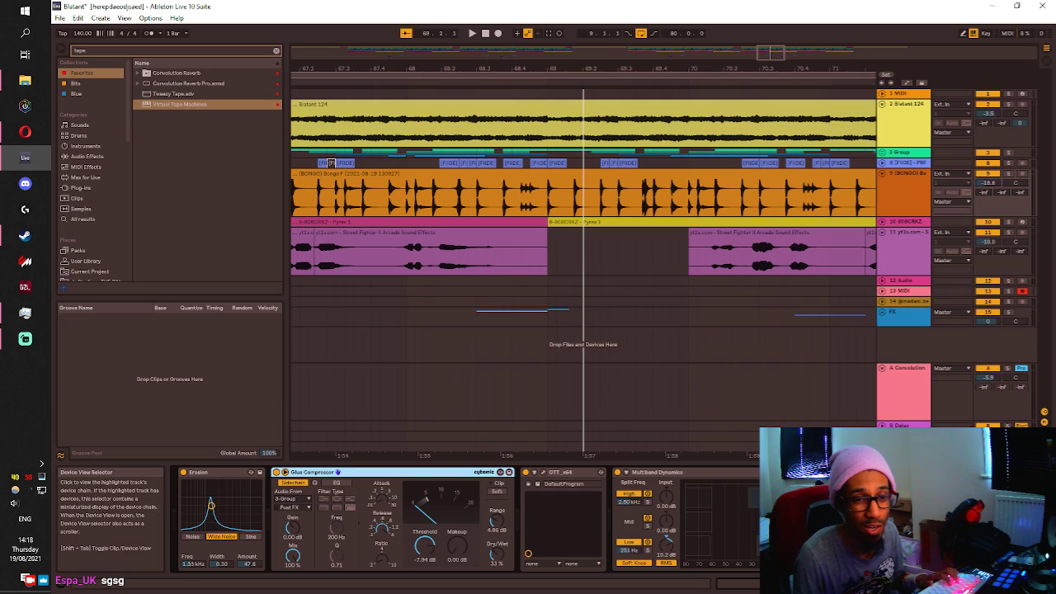
left_click(911, 583)
left_click(901, 259)
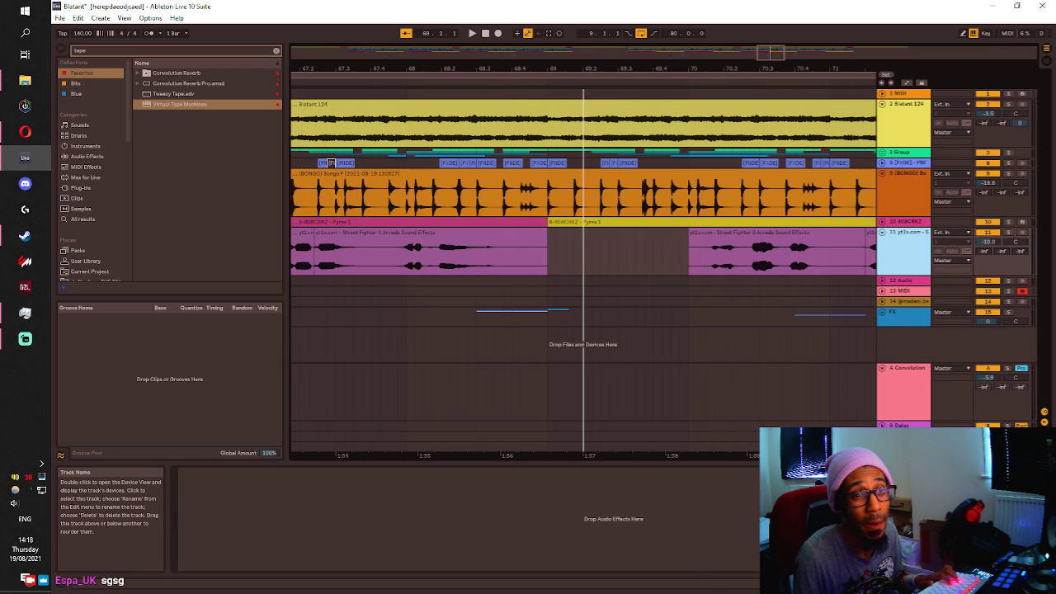
left_click(901, 436)
key("ctrl+alt+t")
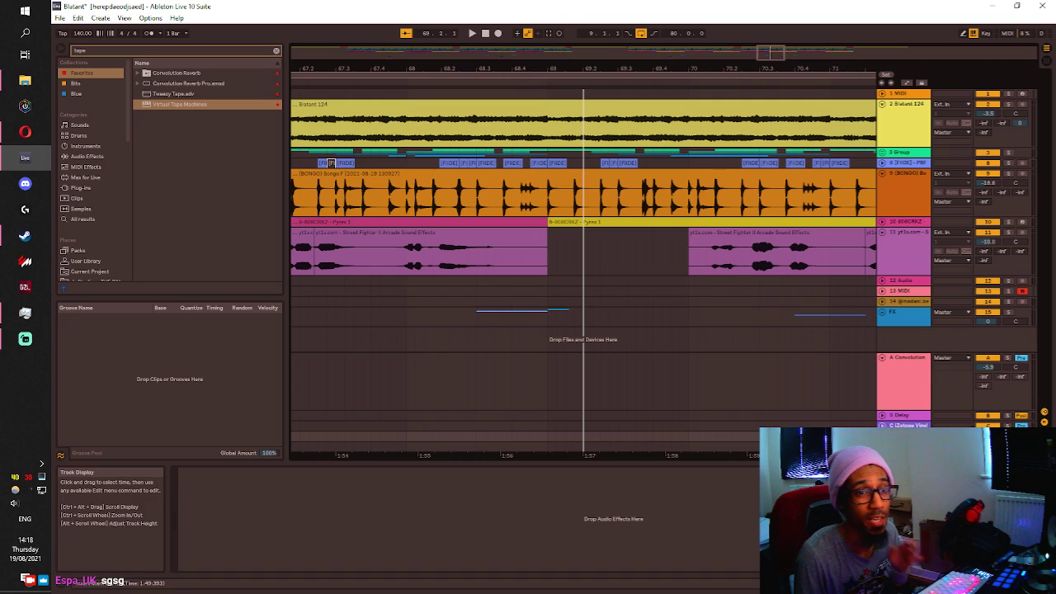
Search the browser's Favorites for "room" and look through the User Library for a suitable reverb.
left_click(277, 50)
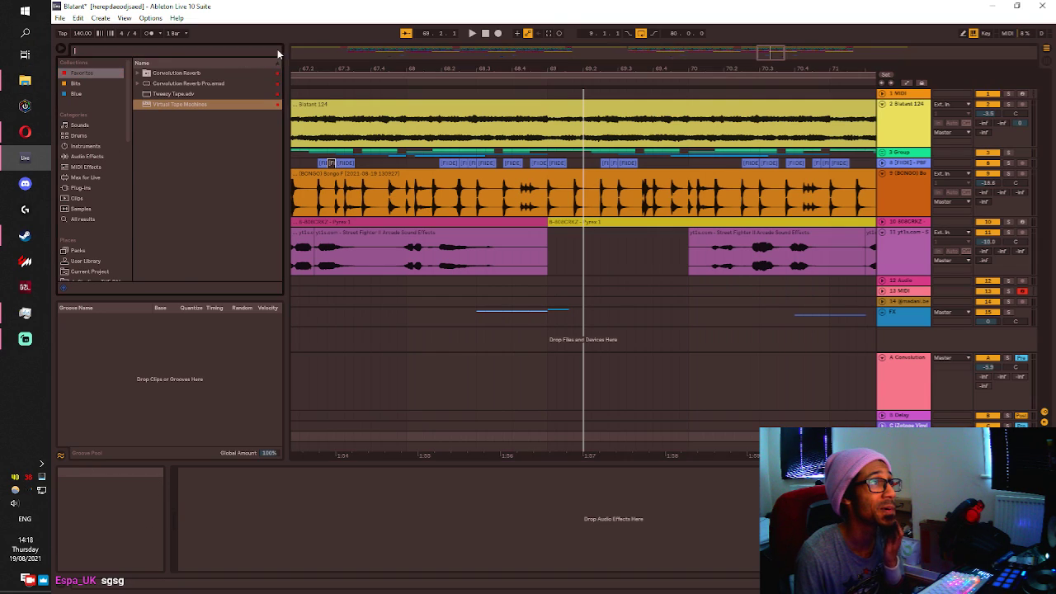
type("room")
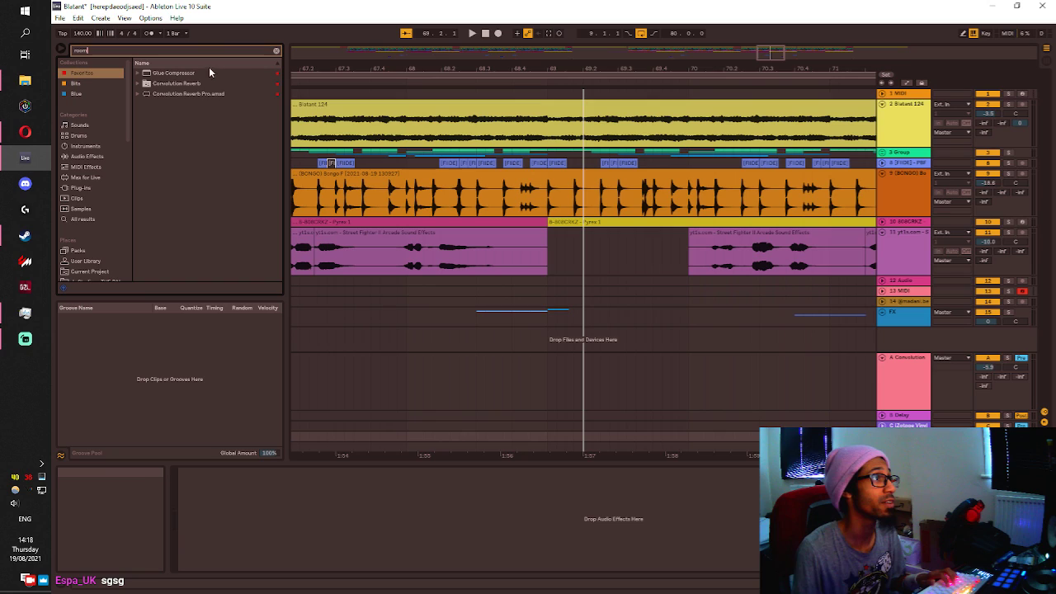
left_click(93, 261)
Clear the browser search and search the Favorites for "conv".
left_click(277, 51)
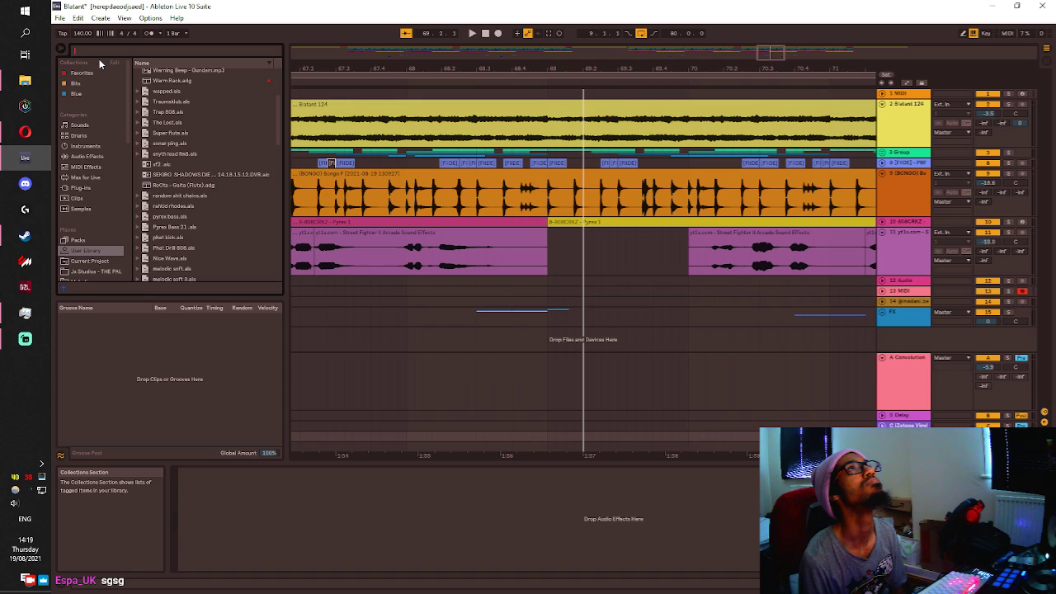
type("cpmi")
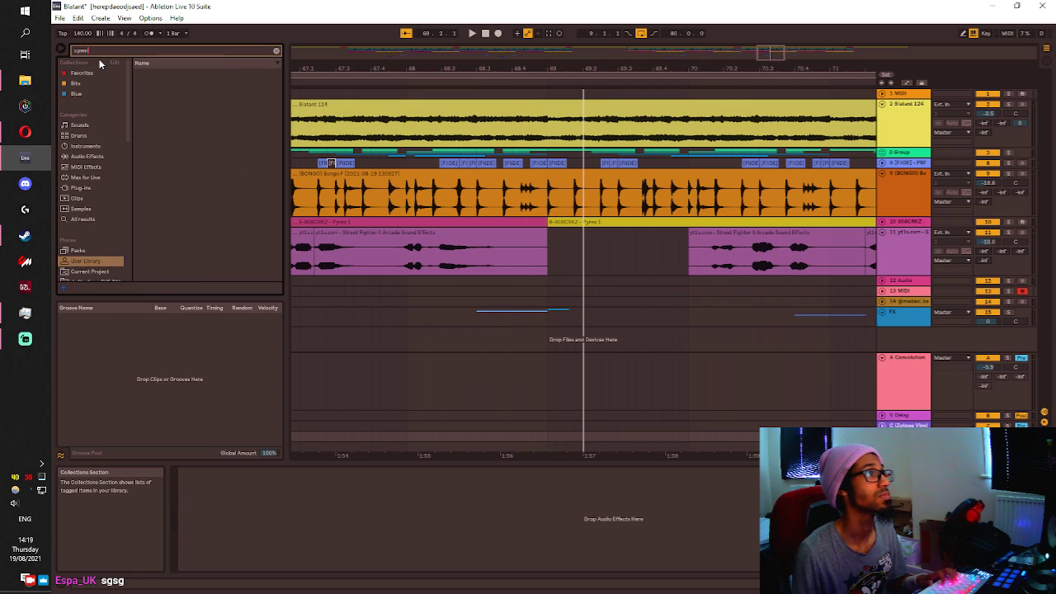
key("BackSpace")
key("BackSpace")
key("BackSpace")
type("onv")
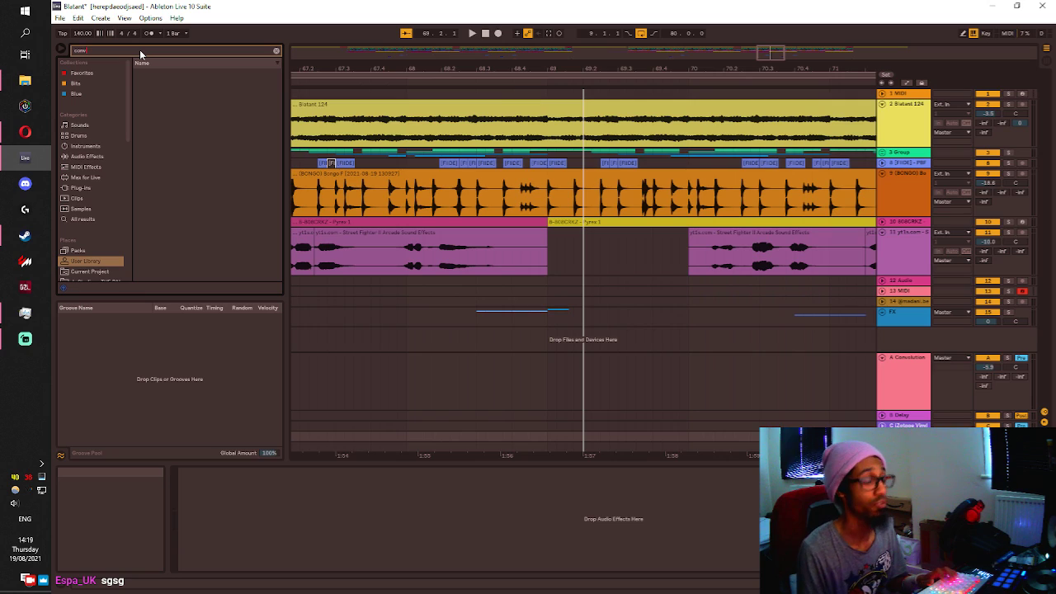
left_click(78, 72)
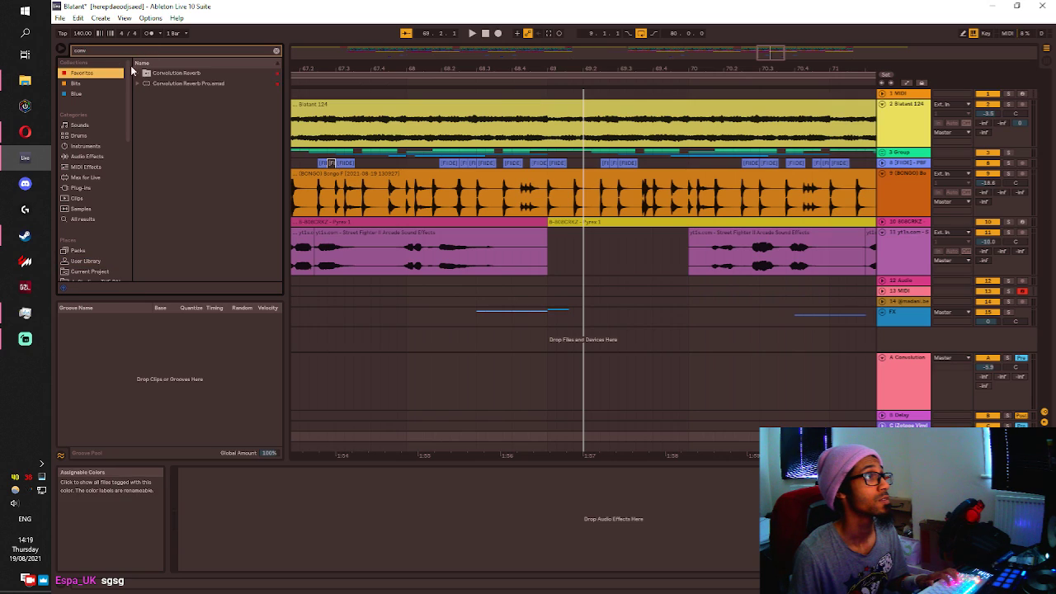
Load Convolution Reverb Pro on the new return track with the Club Small impulse response, and send the Bongo track to it at -1.0 dB.
left_click(164, 84)
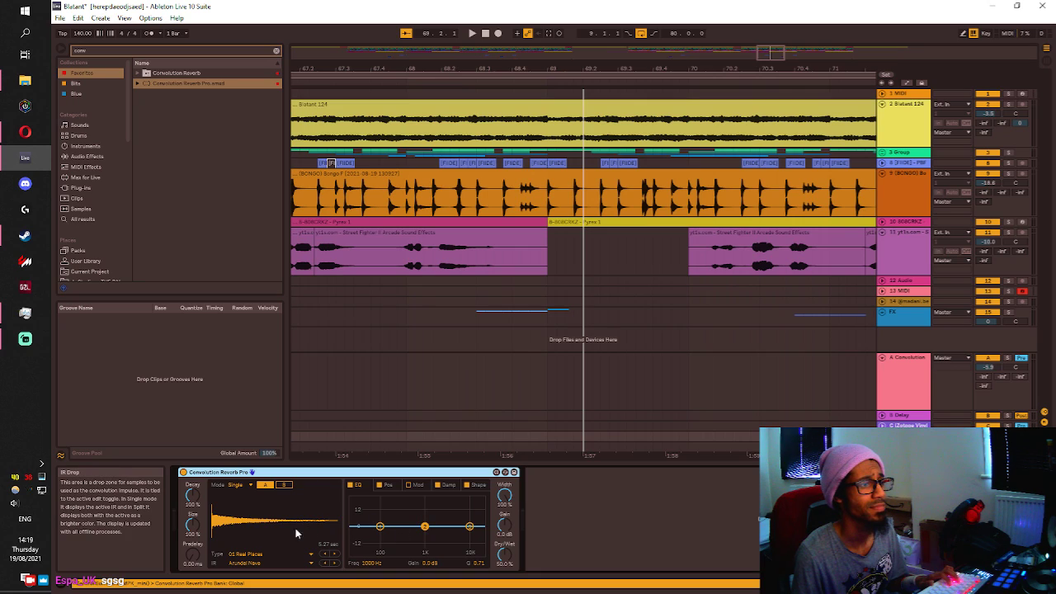
left_click(256, 563)
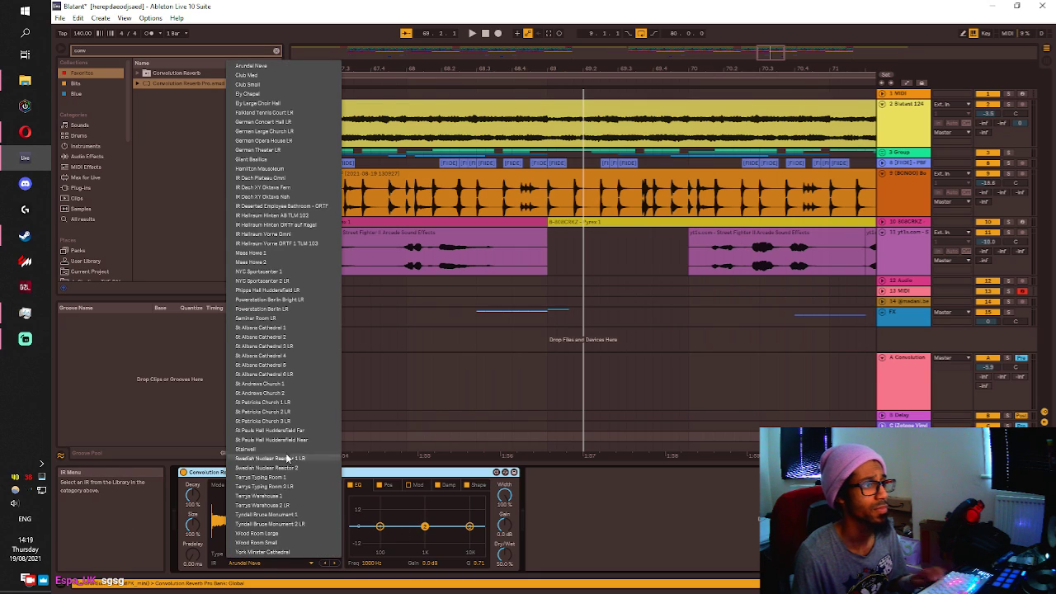
left_click(269, 85)
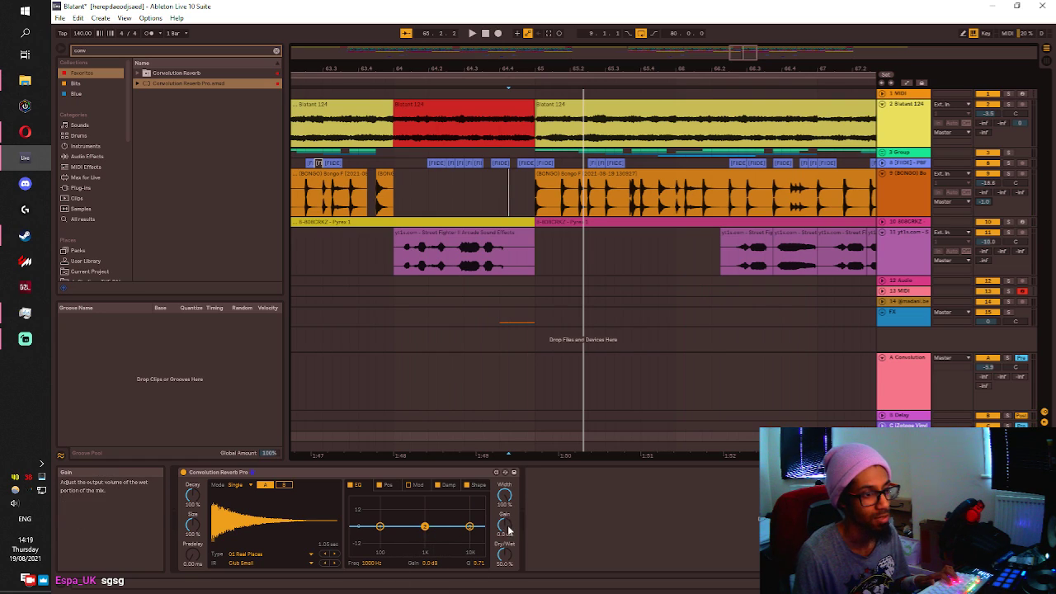
Play the section around bar 65 and slightly lower the Dry/Wet of Convolution Reverb Pro.
key("space")
key("space")
left_click_drag(504, 558, 504, 584)
Unfold the D Convolution return track and lower its volume to -25.7 dB while playing the arrangement.
left_click(882, 436)
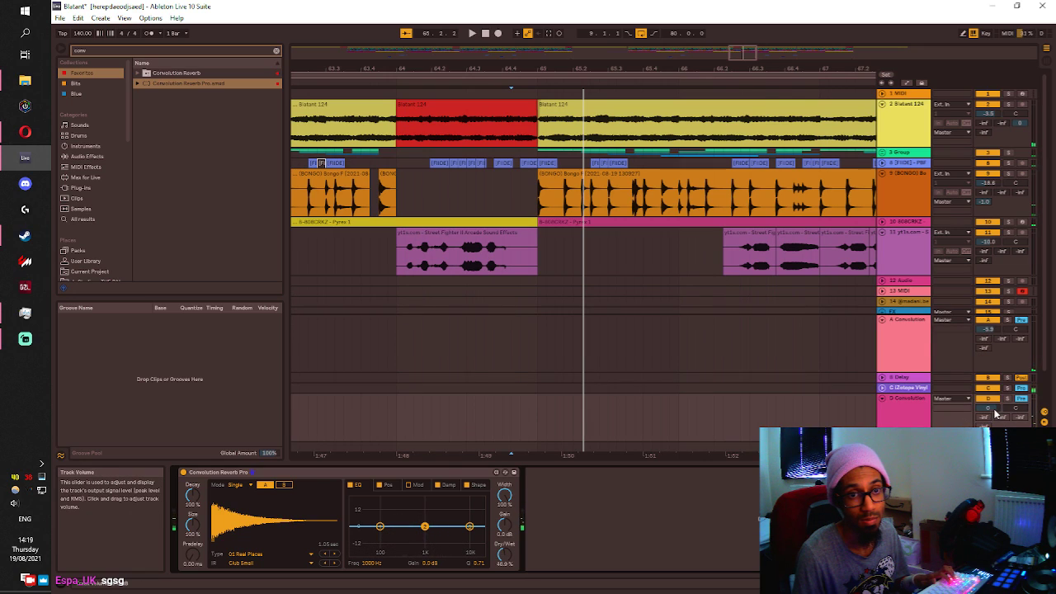
key("space")
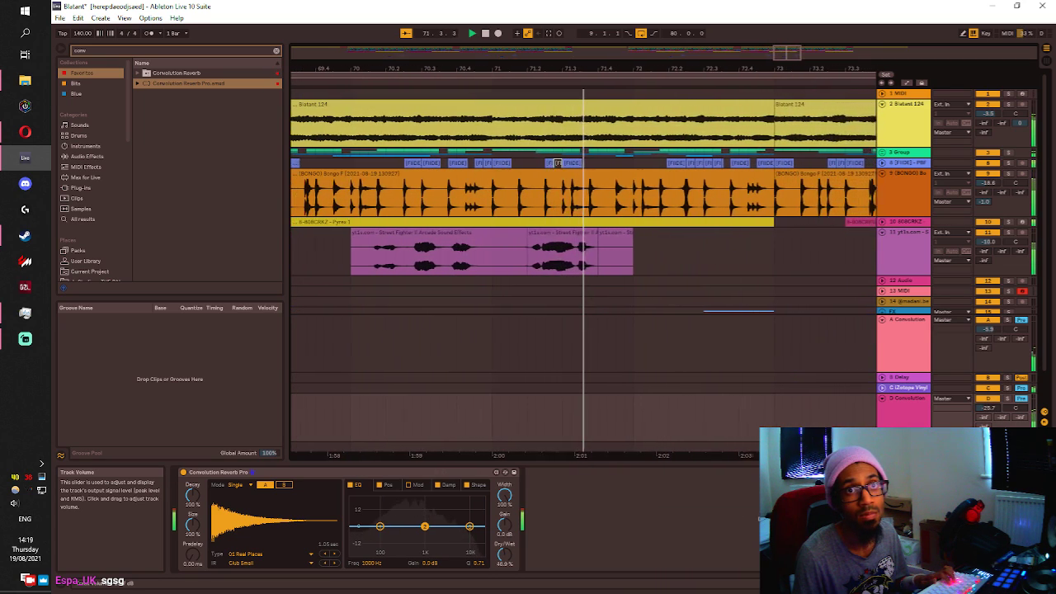
scroll(644, 206, "down", 10, "ctrl")
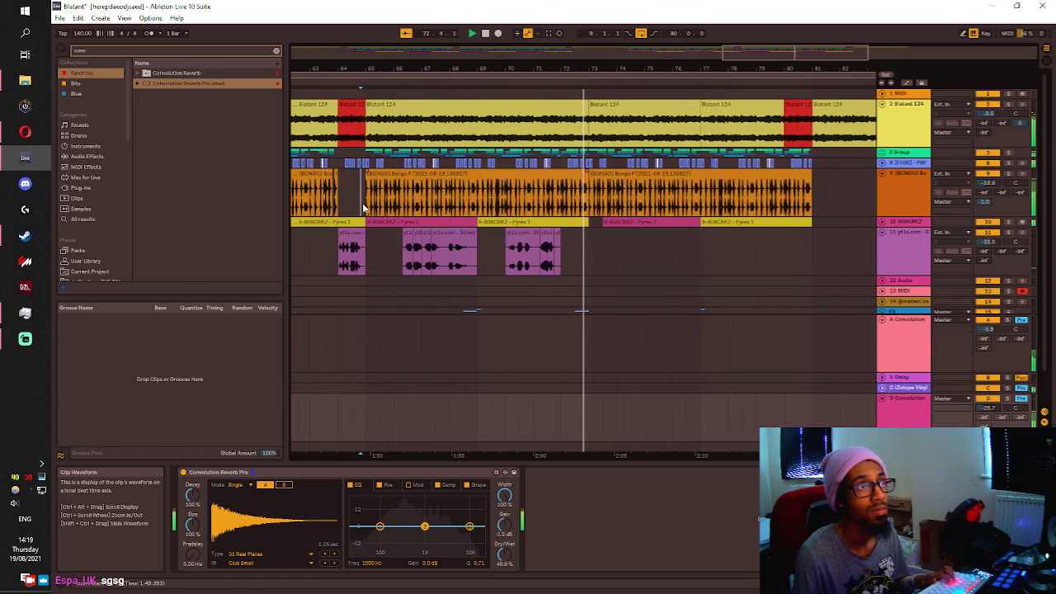
Play from bar 49 and shape Convolution Reverb Pro's EQ on the D return, cutting the lows about 12 dB below roughly 683 Hz.
left_click(396, 194)
scroll(396, 194, "up", 3, "ctrl")
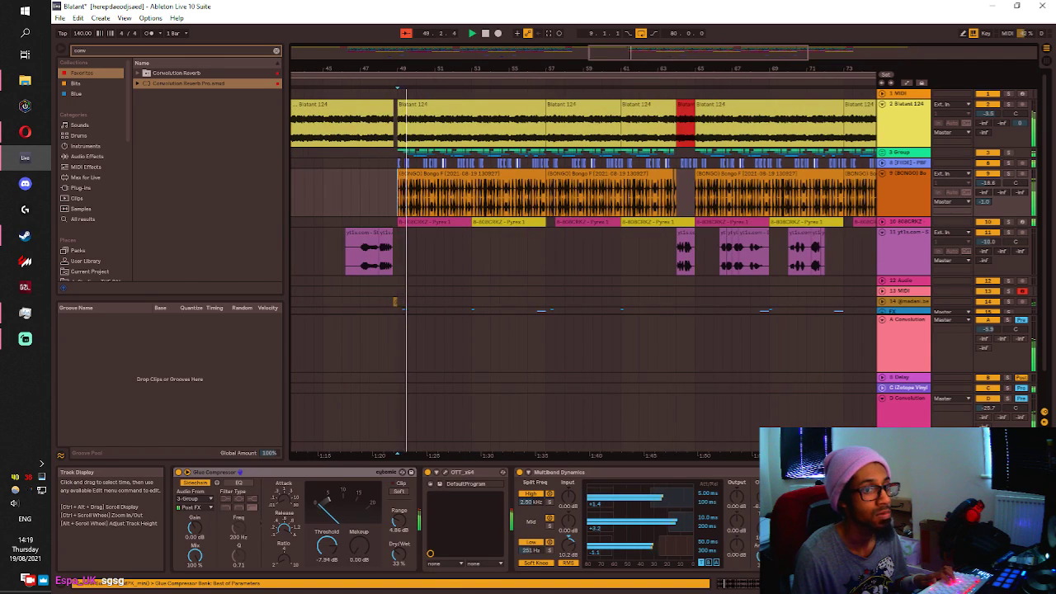
left_click(908, 410)
left_click(905, 446)
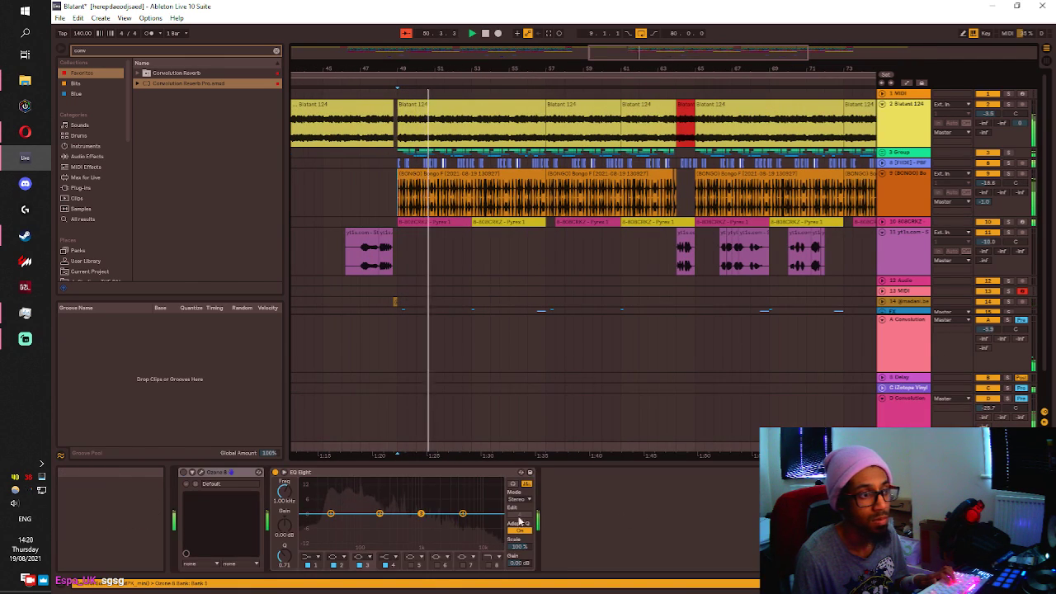
left_click(906, 405)
left_click_drag(473, 526, 441, 509)
left_click_drag(442, 512, 442, 514)
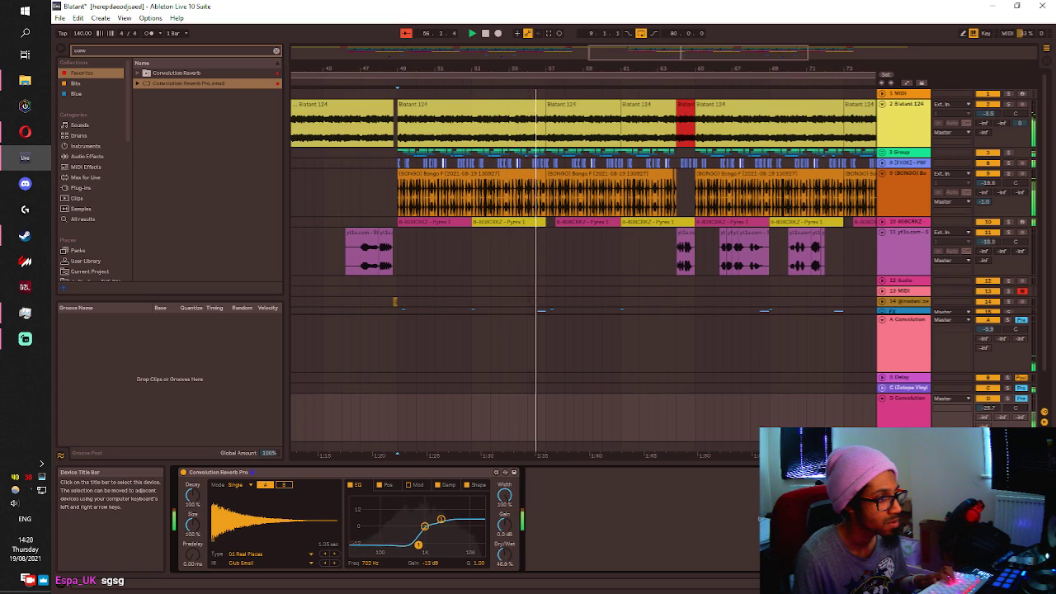
Search the Favorites for "eq" and add EQ Eight after Convolution Reverb Pro on the D return.
left_click(109, 51)
type("eq")
key("Return")
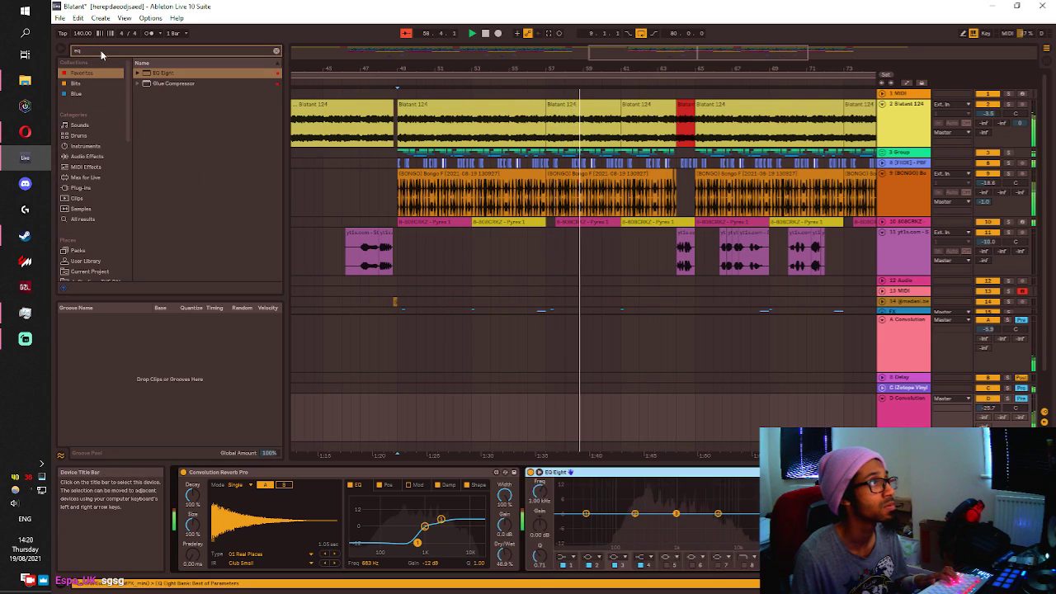
Insert a Glue Compressor between the reverb and EQ Eight, with Threshold about -6.67 dB and Dry/Wet 67%.
left_click(169, 84)
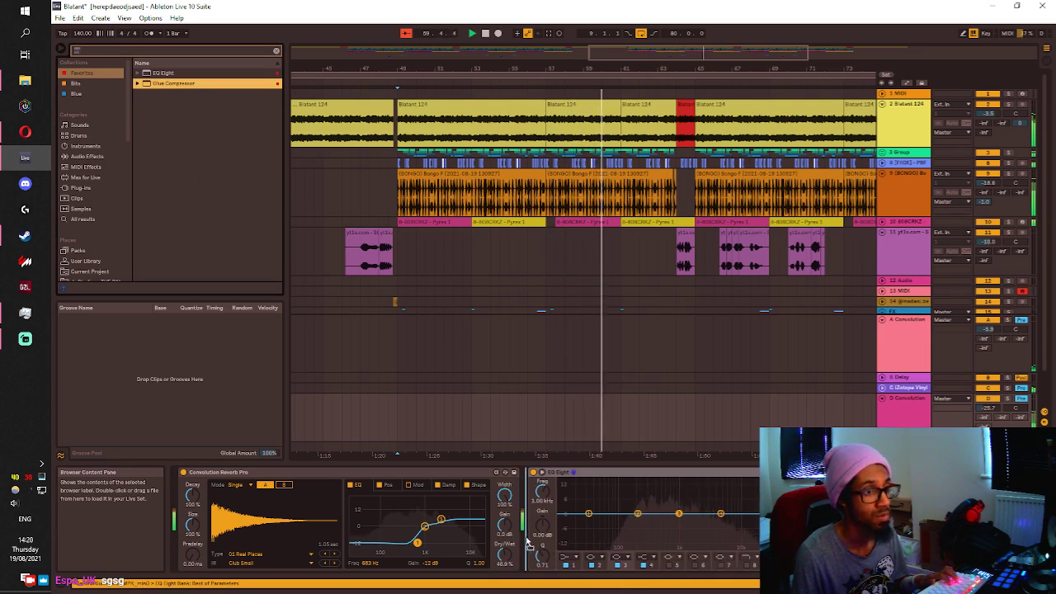
key("Return")
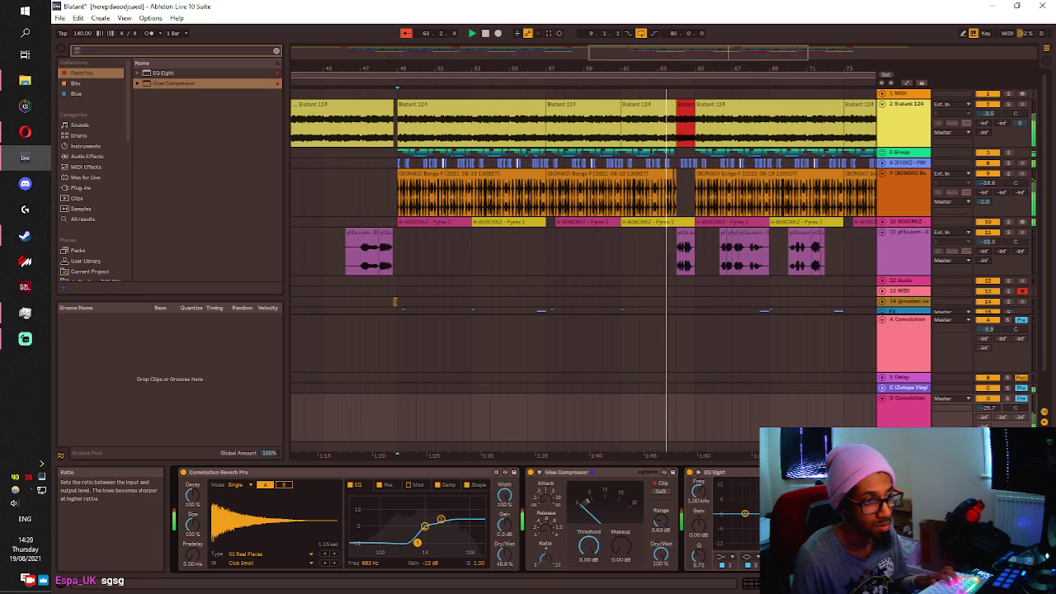
left_click_drag(588, 546, 588, 564)
left_click_drag(664, 553, 664, 577)
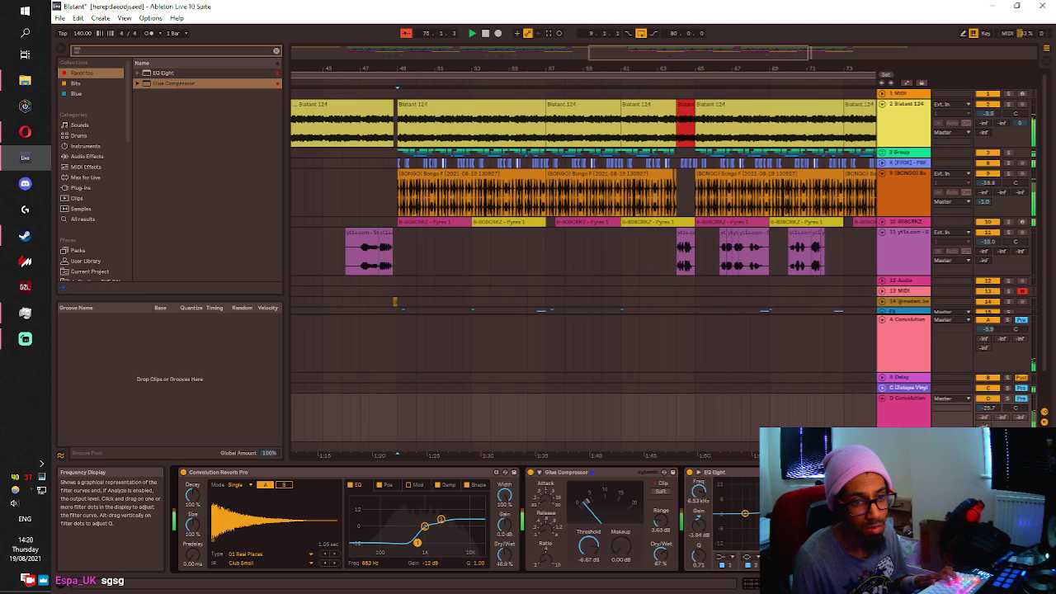
Shape EQ Eight on the D Convolution return, adjusting its bands and changing the first band's filter type during playback.
left_click(942, 506)
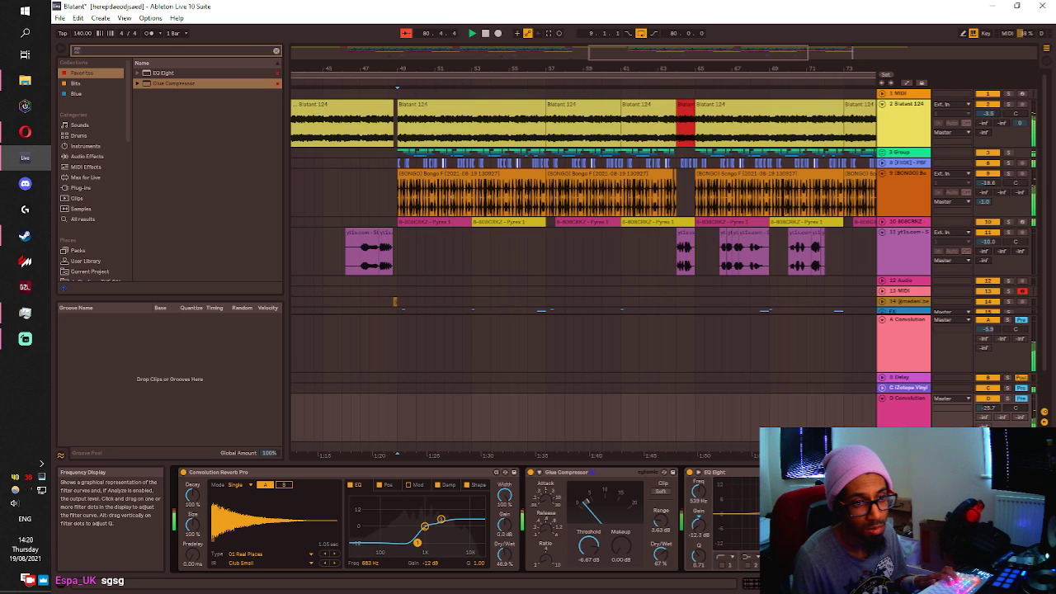
left_click(723, 567)
left_click(726, 557)
left_click(730, 499)
left_click(731, 557)
left_click(731, 518)
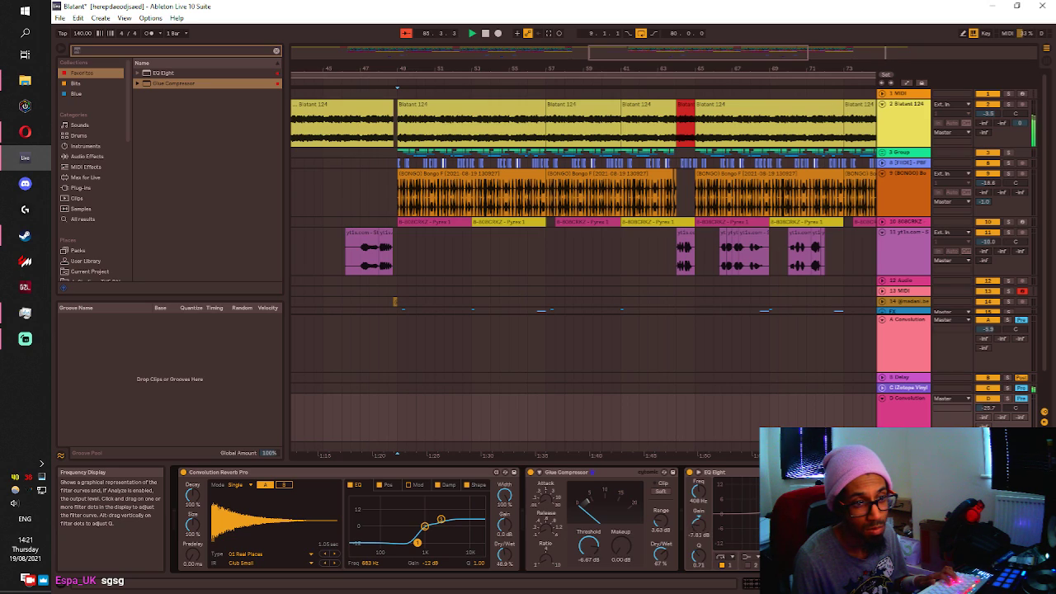
key("space")
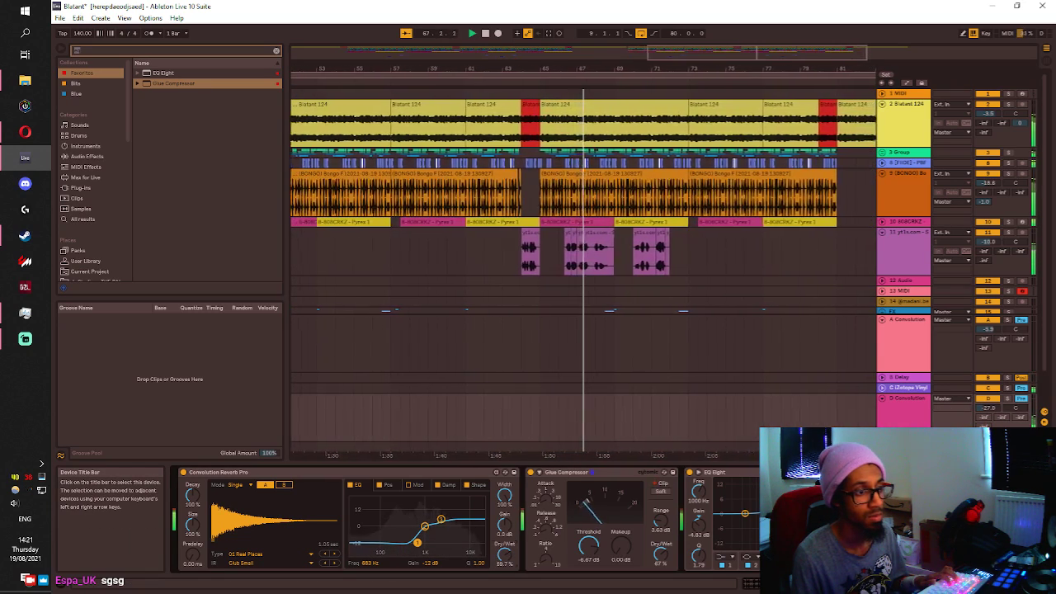
Set the Glue Compressor's sidechain input on the D Convolution return to the Bongo F track.
left_click(1047, 49)
left_click(1048, 48)
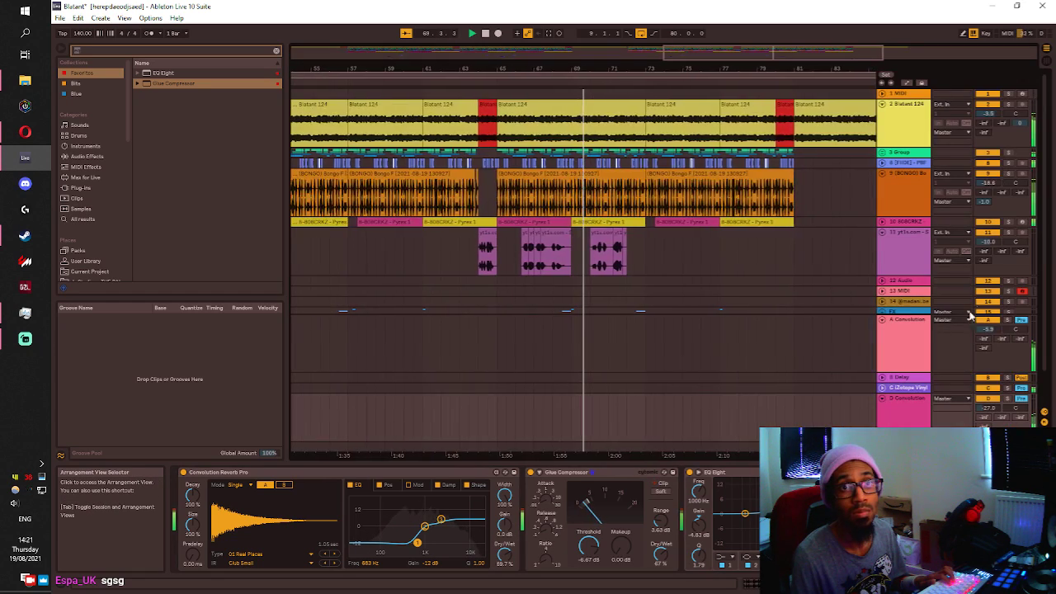
left_click(889, 176)
left_click(906, 408)
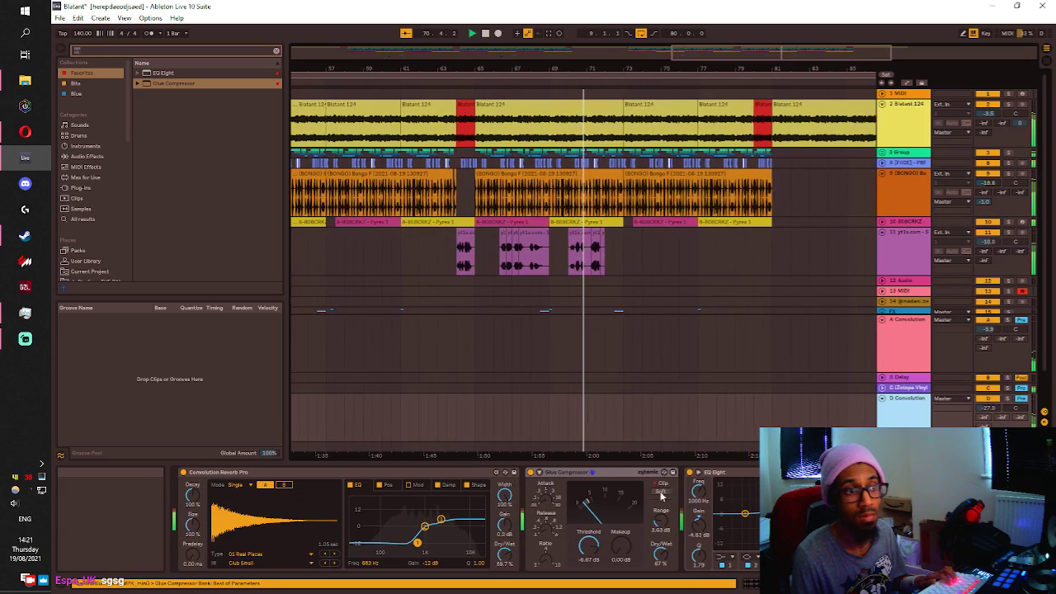
left_click(548, 496)
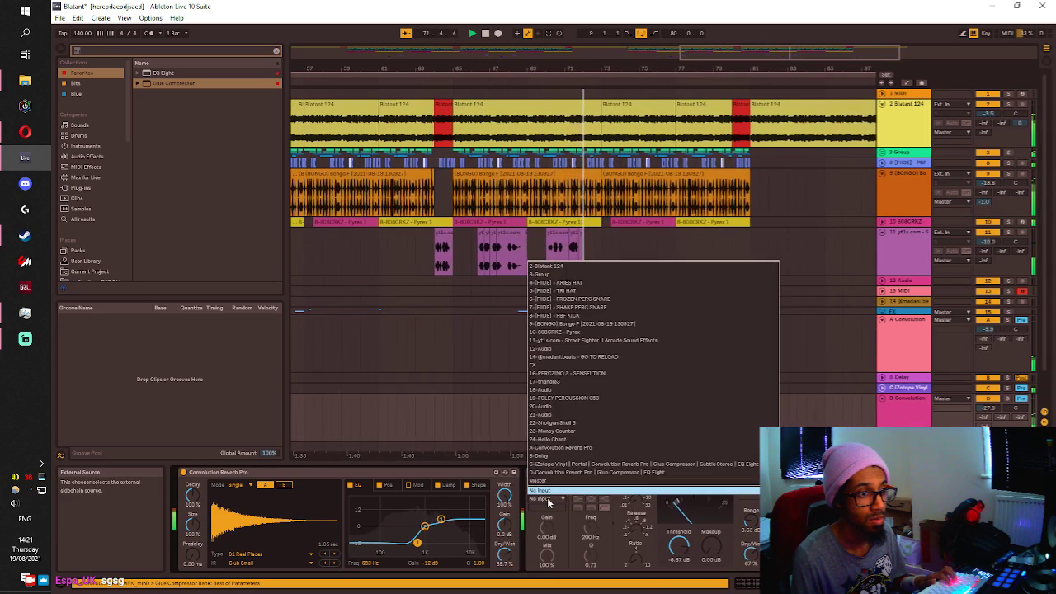
left_click(602, 323)
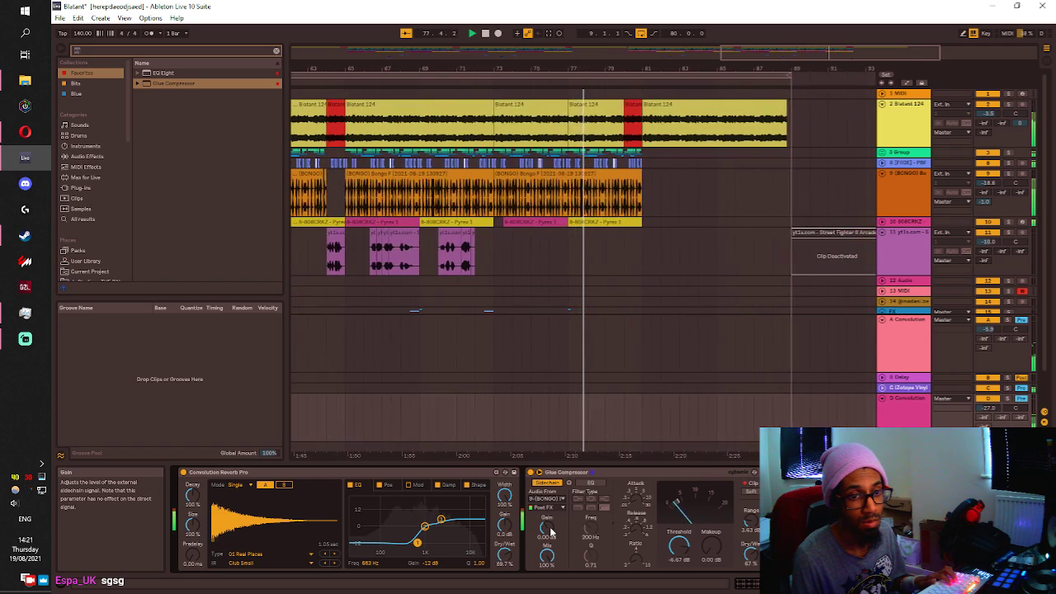
Play from around bar 49 and lower the D Convolution return's volume to about -29.0 dB.
scroll(631, 335, "down", 2)
scroll(630, 336, "down", 2)
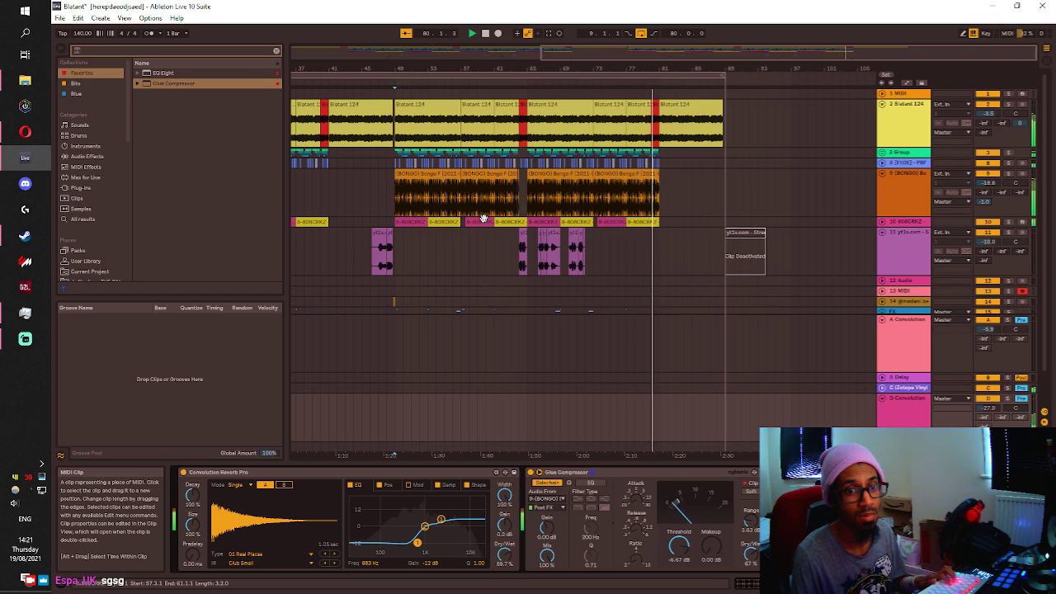
left_click(396, 196)
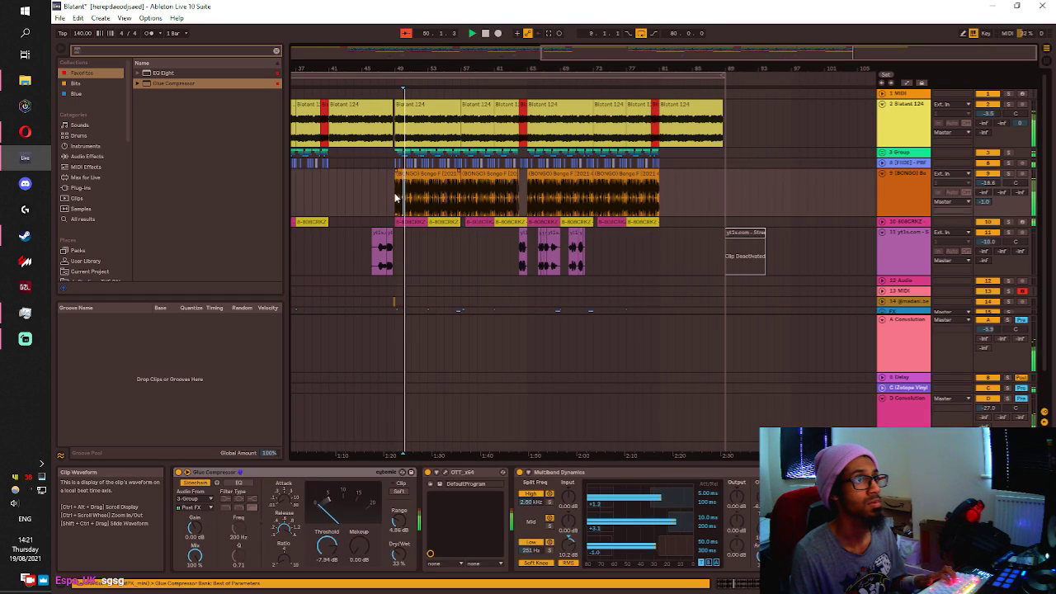
key("space")
key("space")
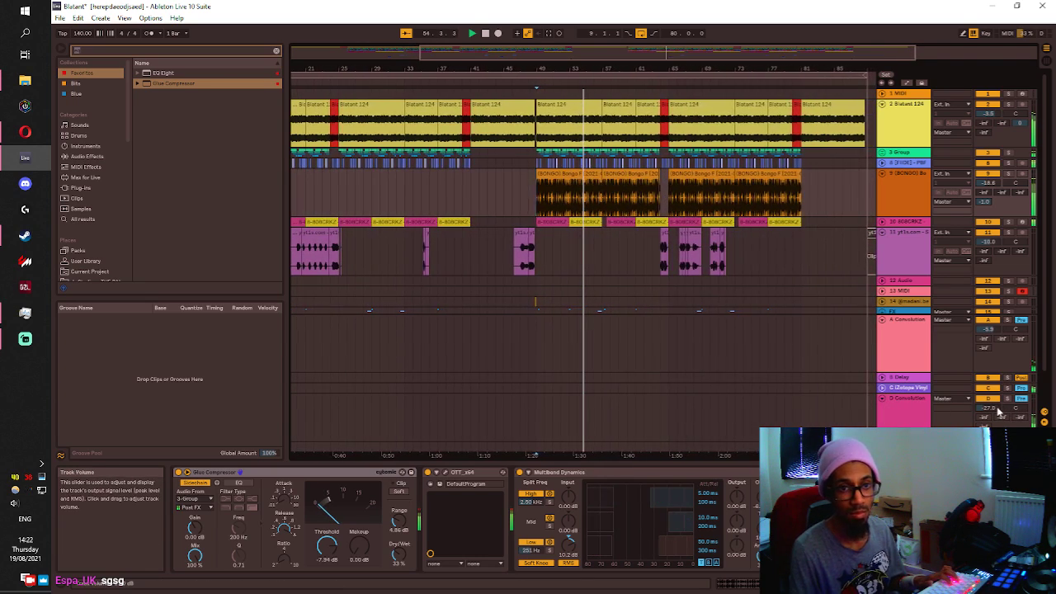
left_click_drag(989, 409, 1001, 410)
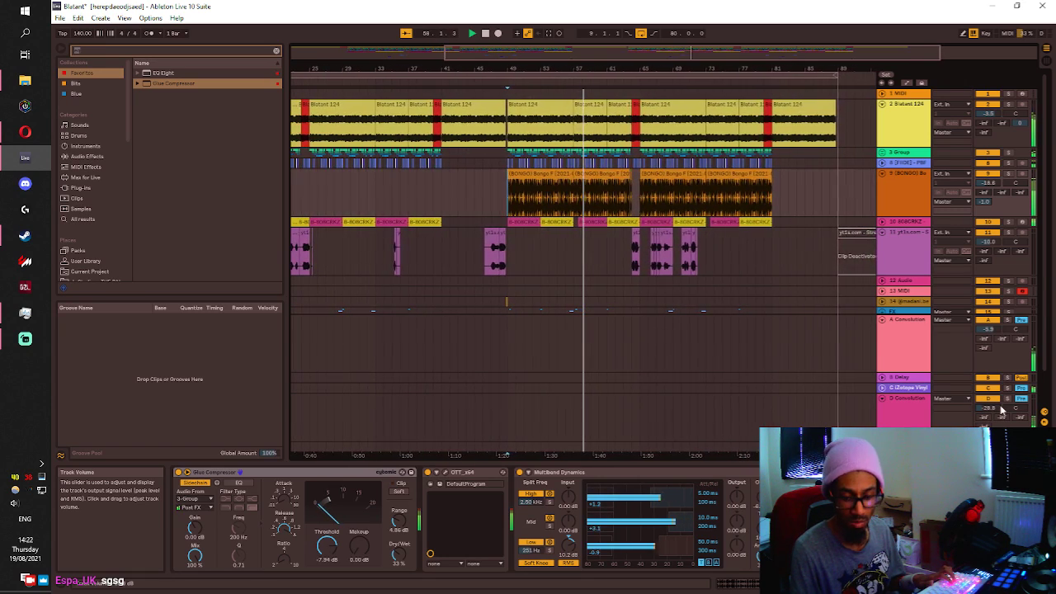
Stop playback and fold the D Convolution return track.
left_click(836, 424)
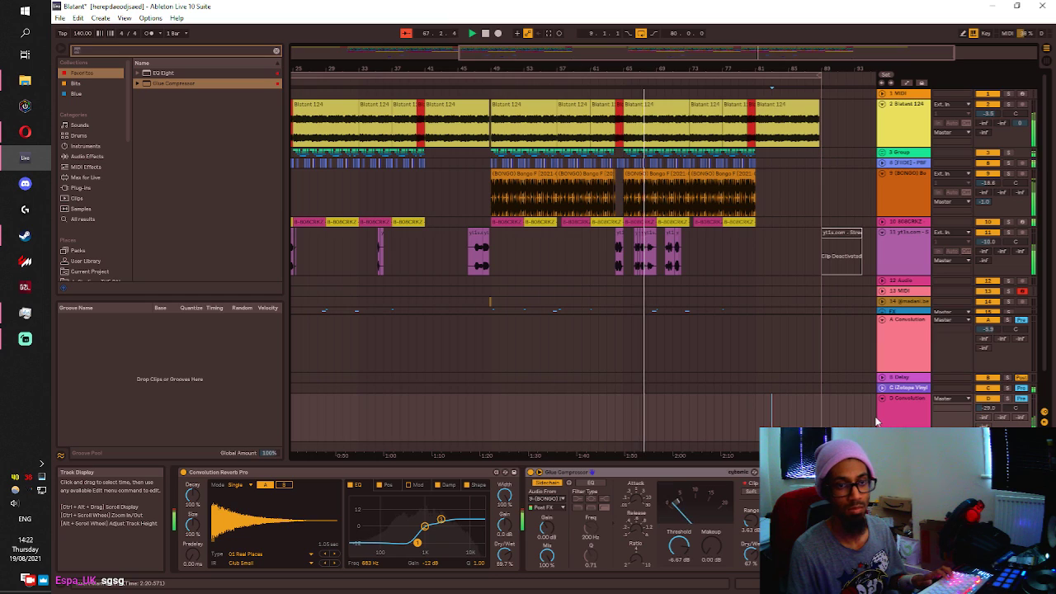
scroll(853, 415, "down", 2)
key("space")
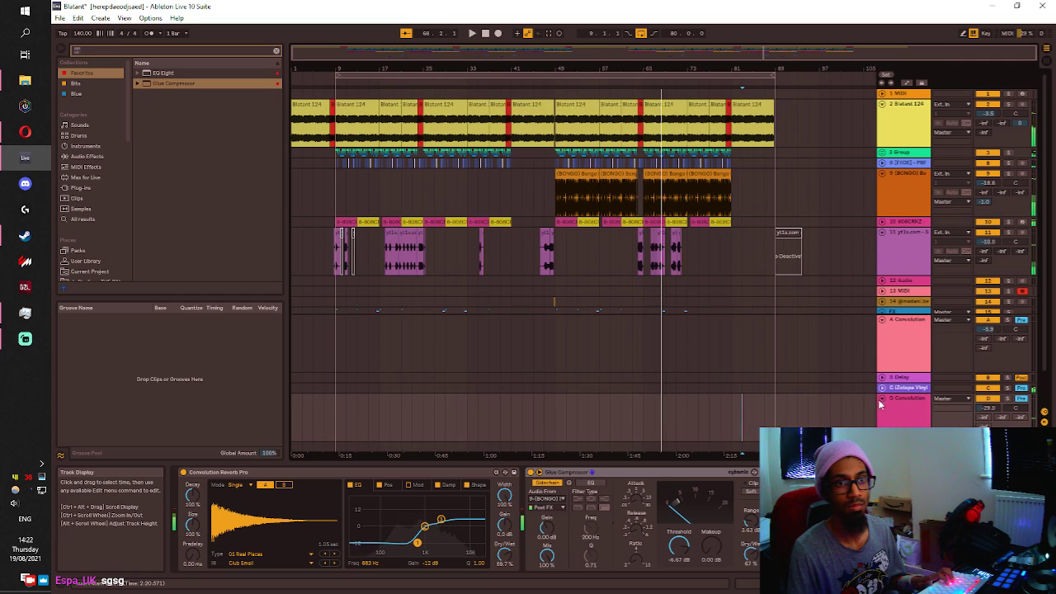
left_click(883, 399)
key("plus")
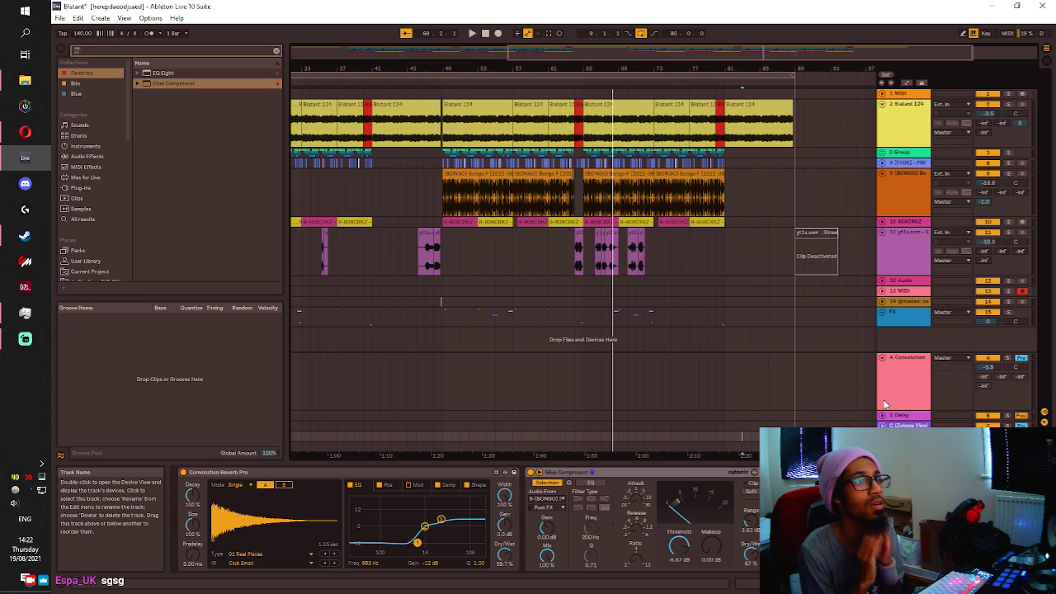
Play the transition from around bar 48 into bar 49 and stop playback.
left_click(436, 204)
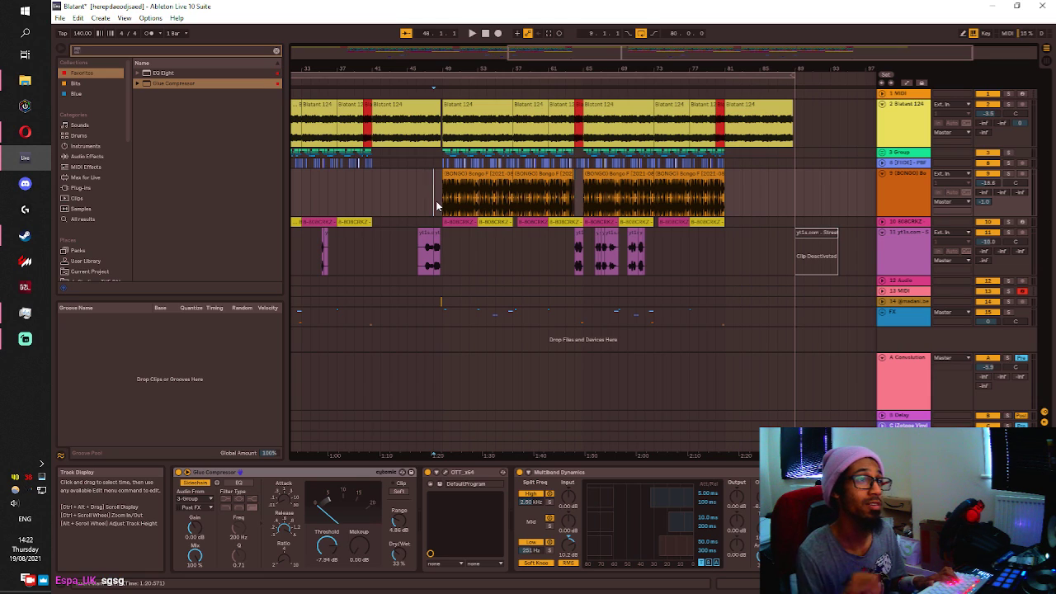
key("space")
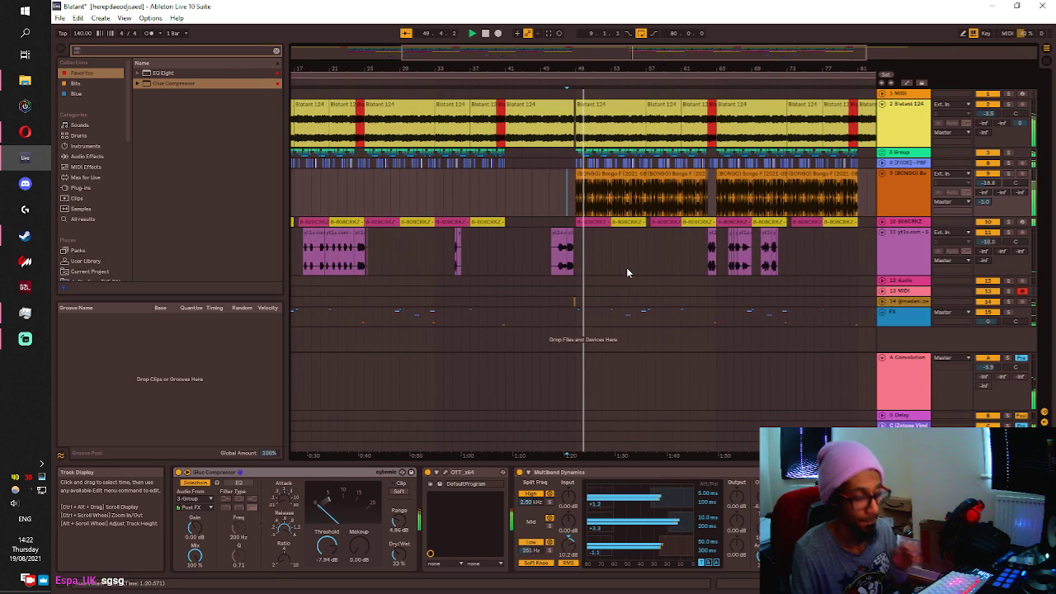
key("space")
scroll(569, 314, "up", 3)
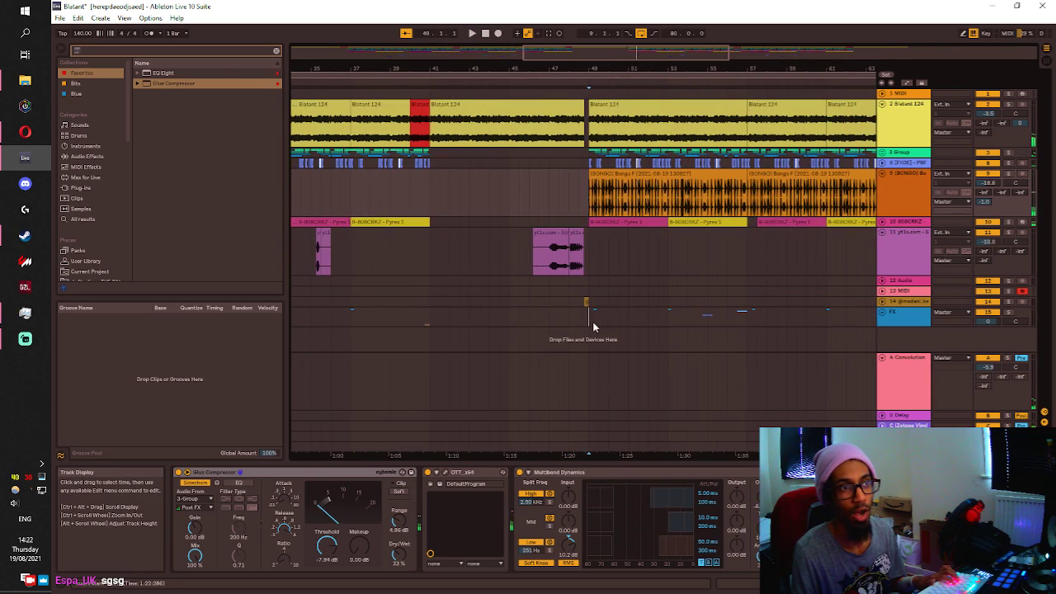
Solo the FX group, listen to its effects around bars 49, 53 and 56, and unsolo it.
left_click(592, 321)
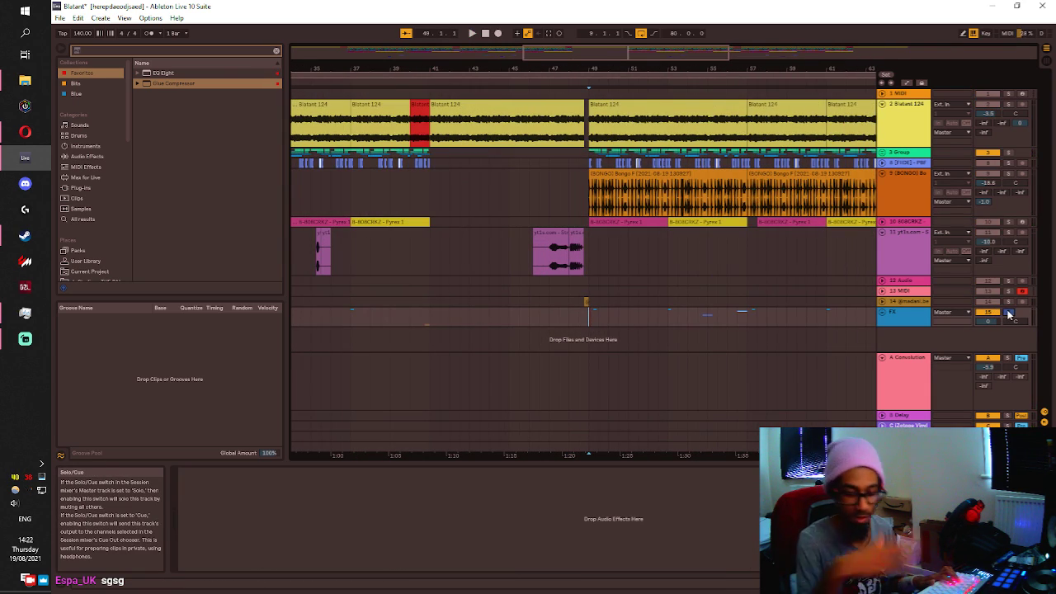
key("space")
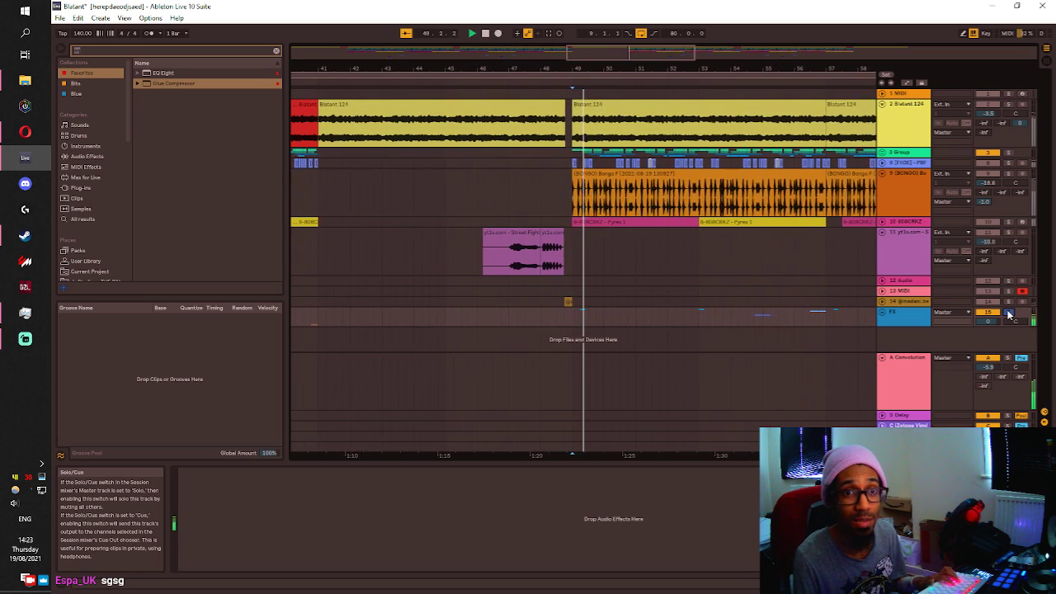
left_click(665, 317)
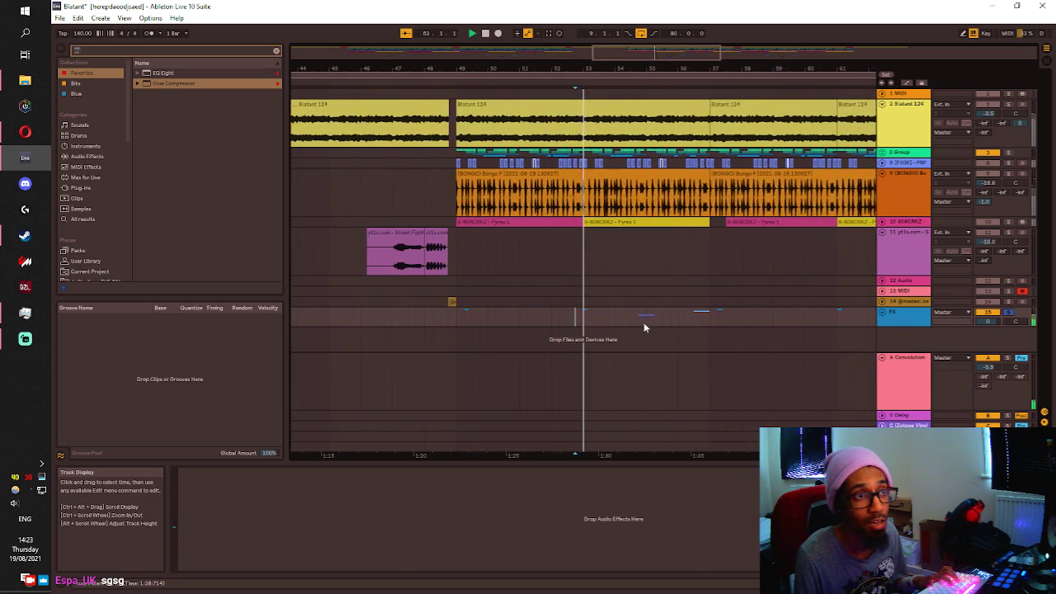
left_click(618, 317)
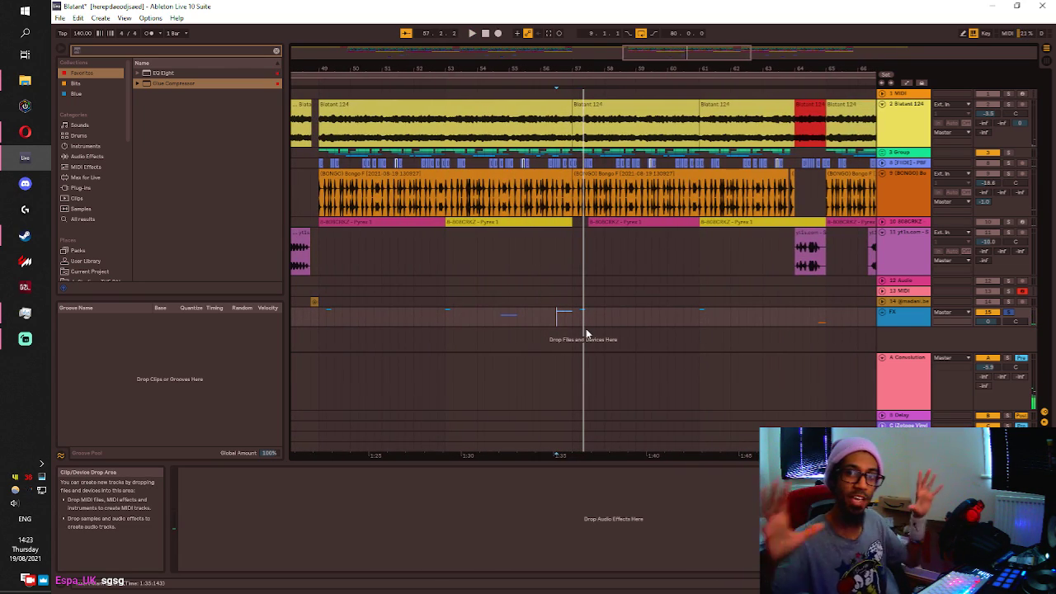
left_click(1009, 313)
Play from just before bar 49 and fold the A Convolution, Blatant 124, Bongo and Street Fighter sample tracks.
scroll(470, 320, "down", 4)
left_click(400, 302)
key("space")
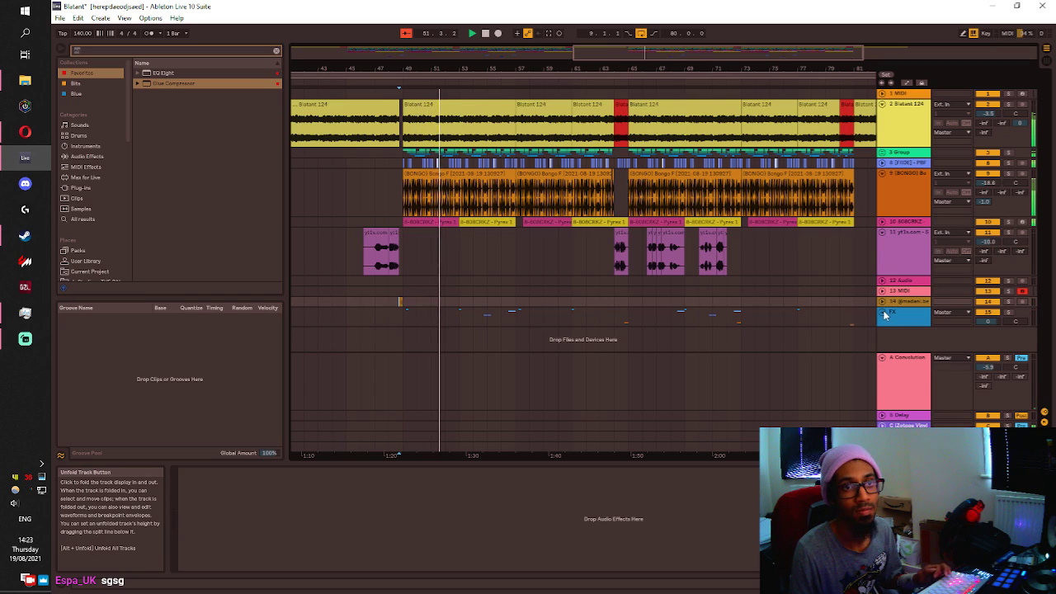
left_click(881, 359)
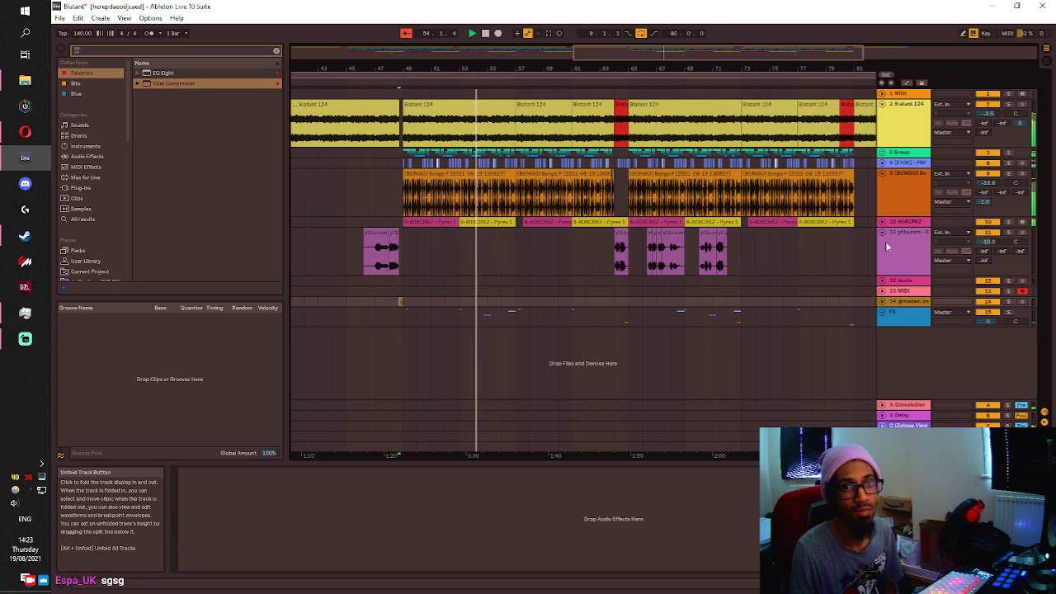
left_click(883, 104)
left_click(882, 136)
left_click(881, 157)
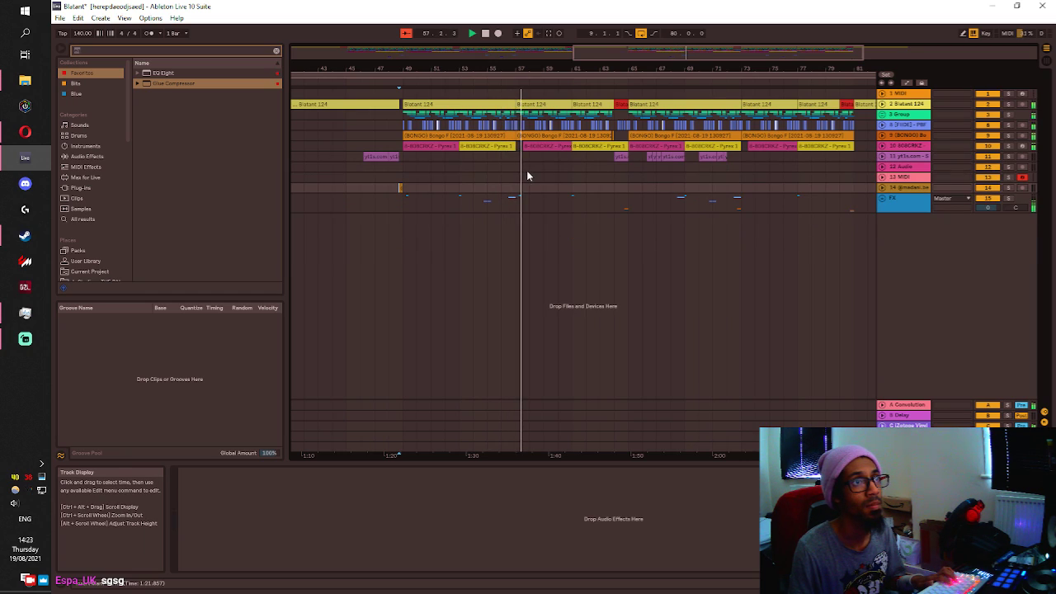
Show the whole arrangement and save the Live Set.
left_click_drag(363, 69, 334, 16)
key("ctrl+s")
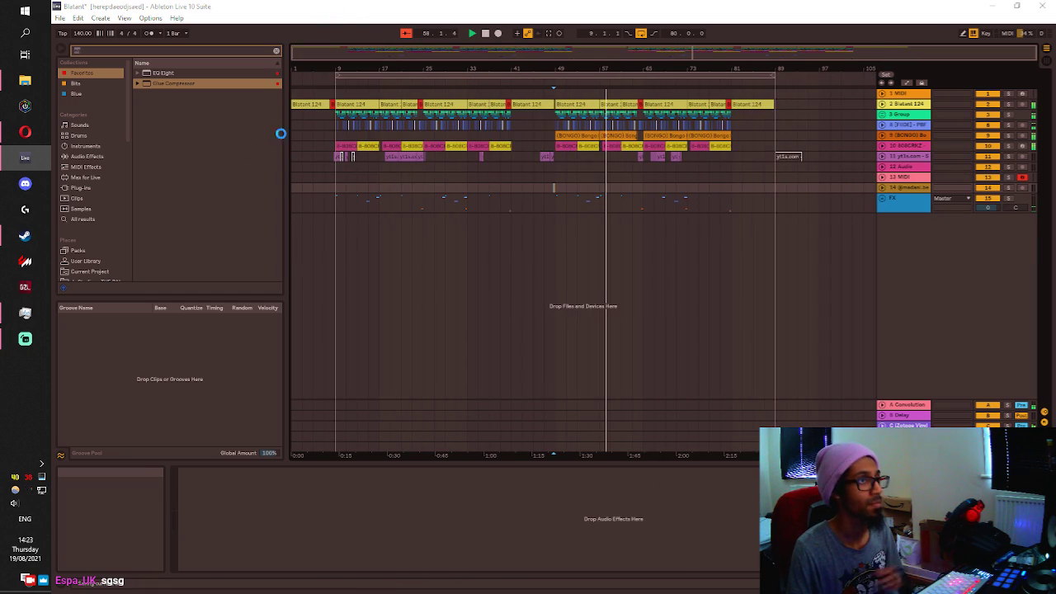
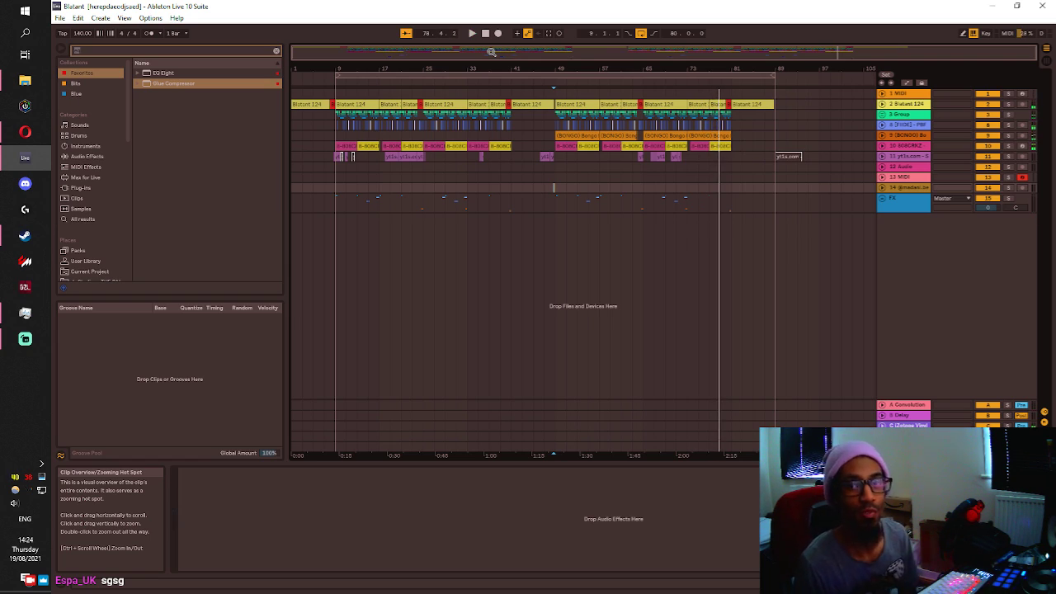
key("plus")
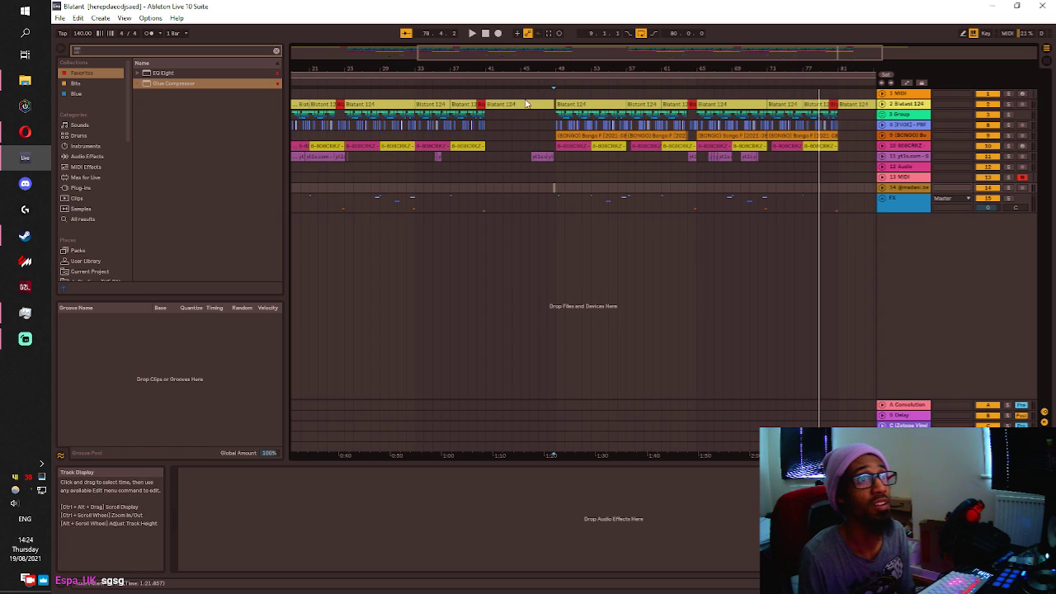
key("minus")
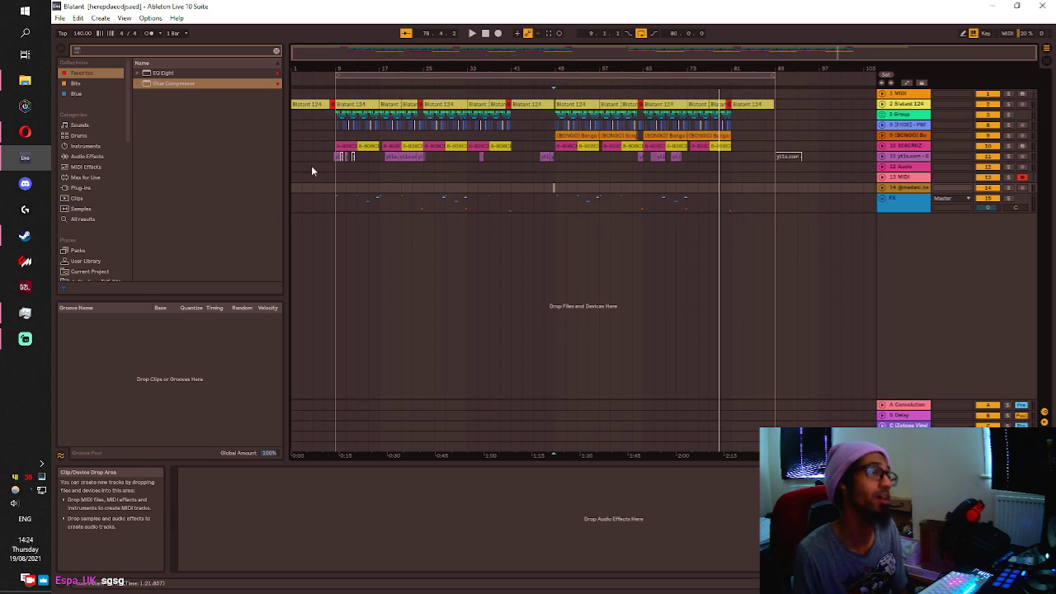
left_click(26, 341)
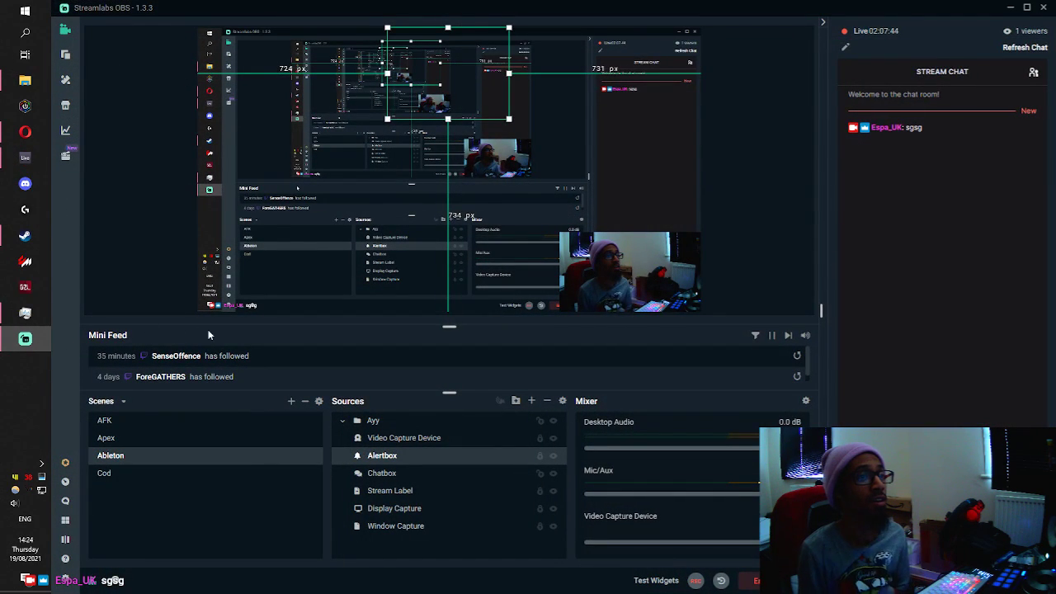
left_click(1012, 9)
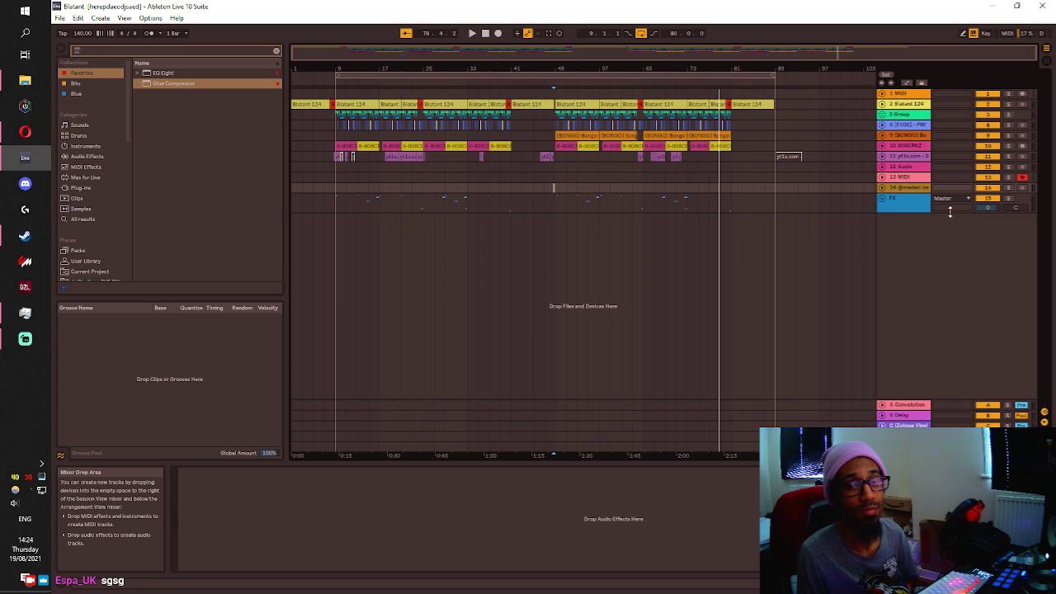
key("Tab")
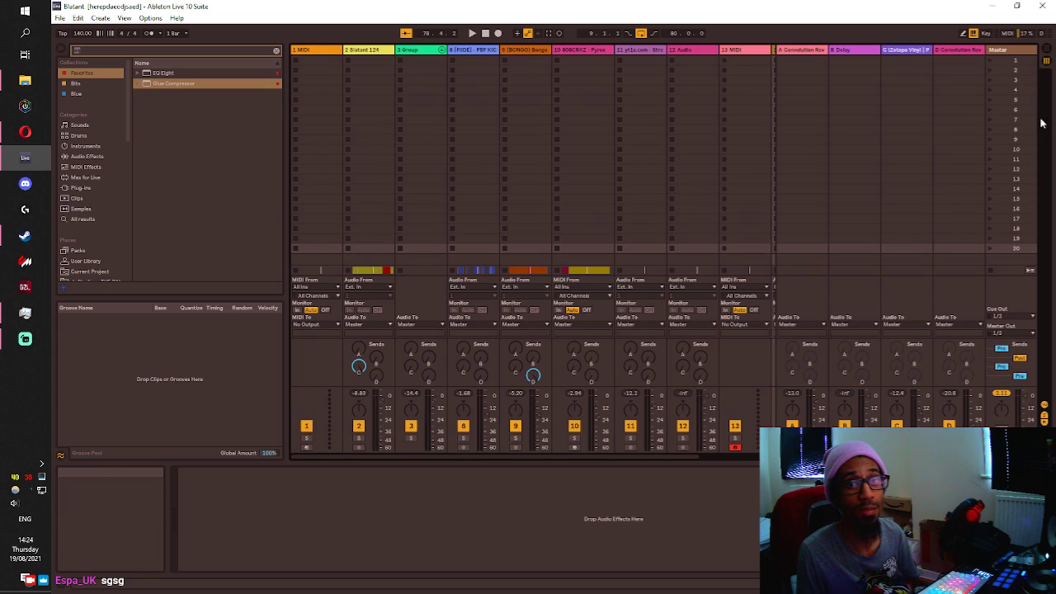
left_click(1048, 54)
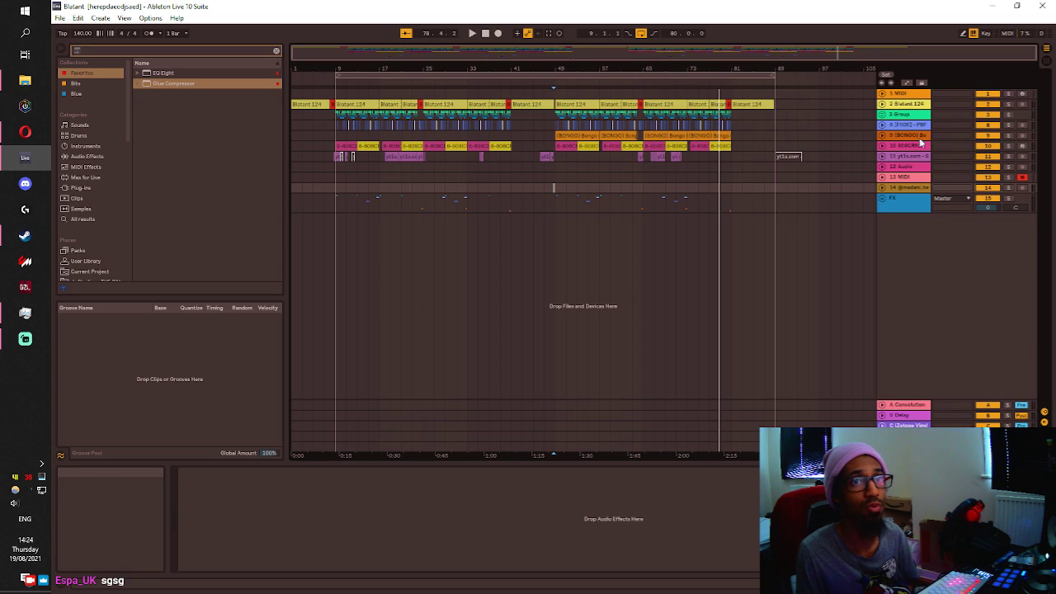
left_click(884, 93)
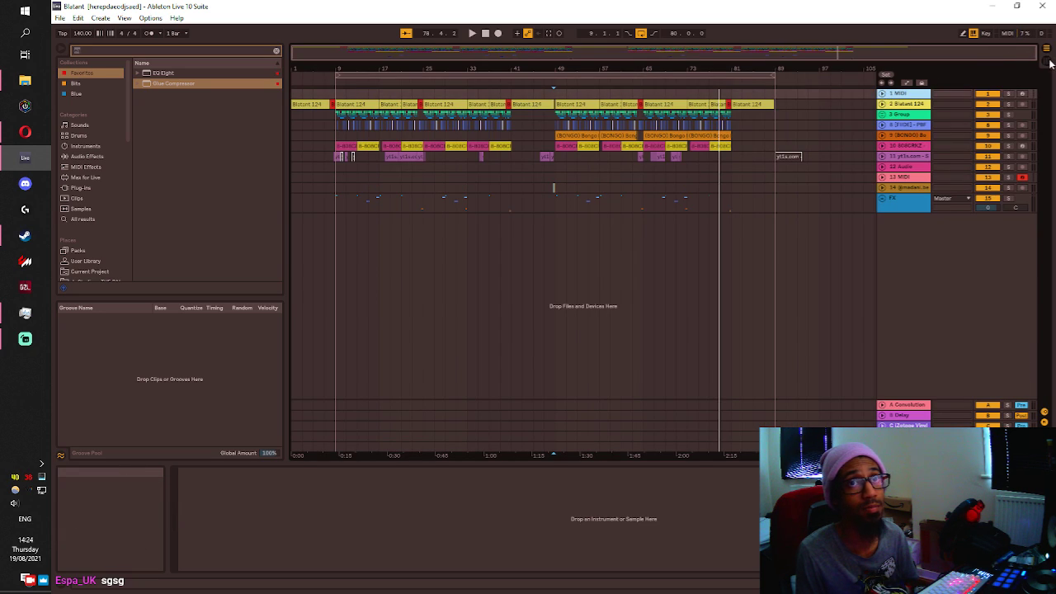
key("Tab")
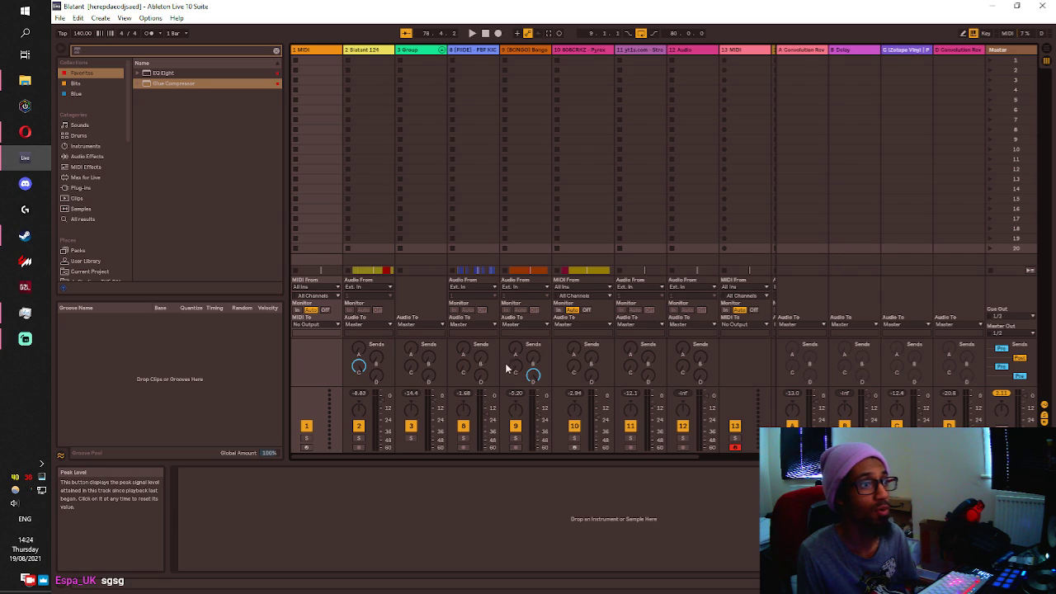
key("Tab")
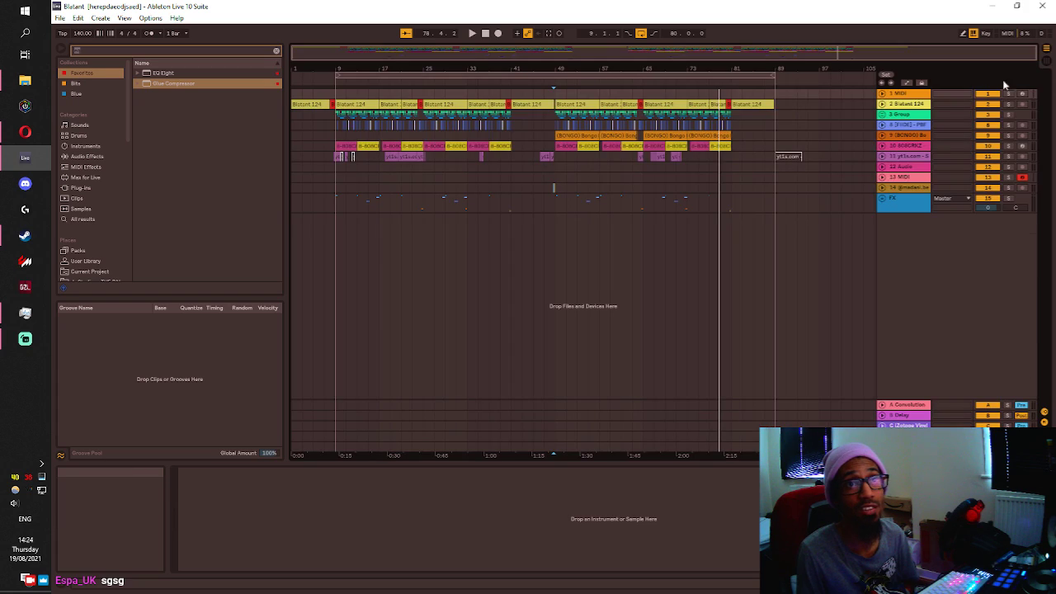
Unfold the kick track, lower its volume slightly and play the arrangement from bar 9.
left_click(882, 125)
left_click_drag(992, 134, 992, 136)
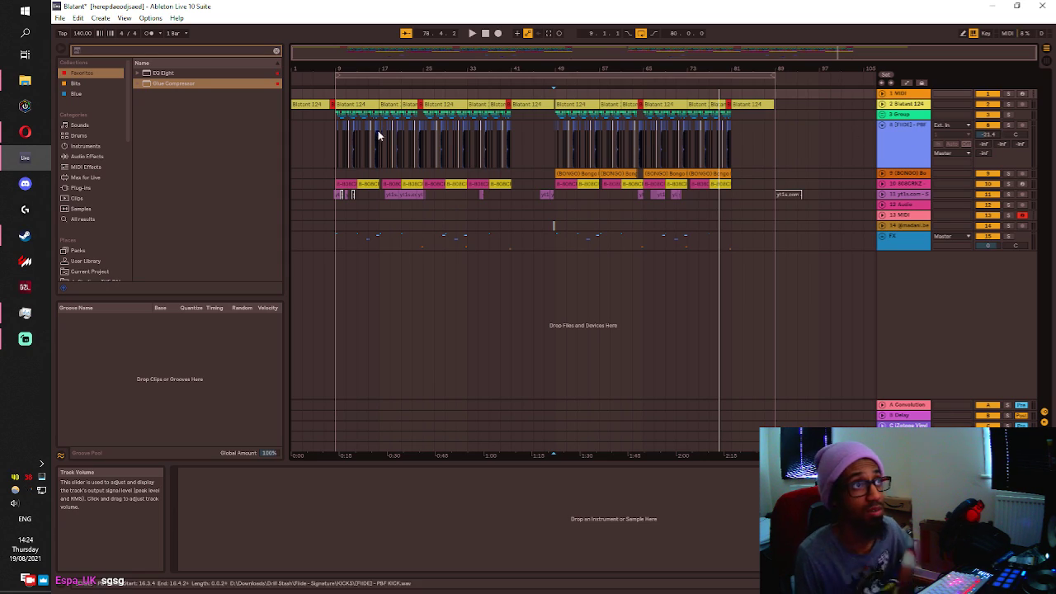
left_click(338, 137)
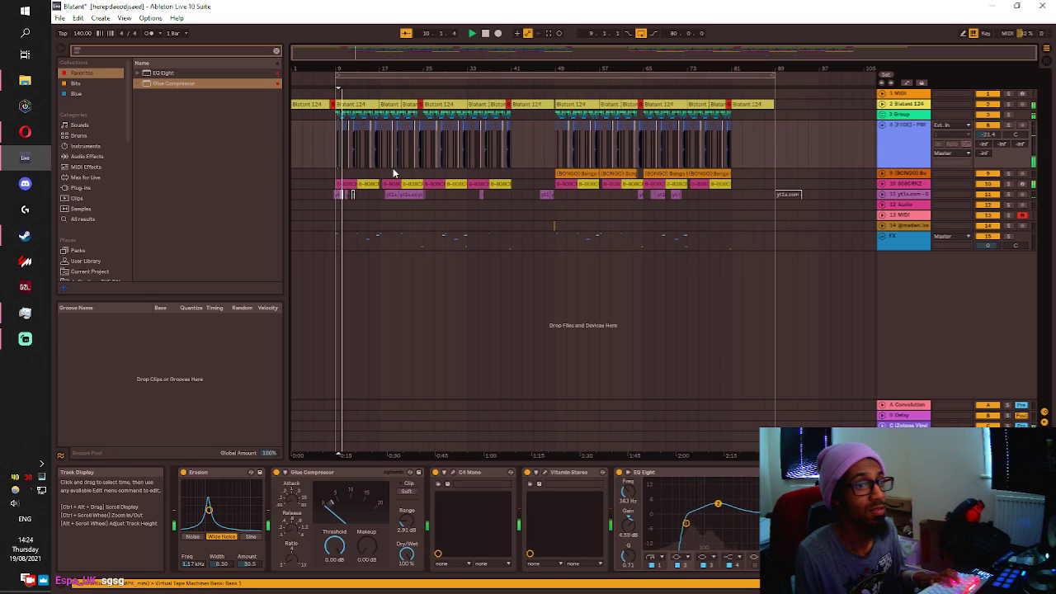
Check the track and return levels in the mixer during playback, resetting the peak readings, and set the kick's volume to -22.0 dB.
left_click(1045, 61)
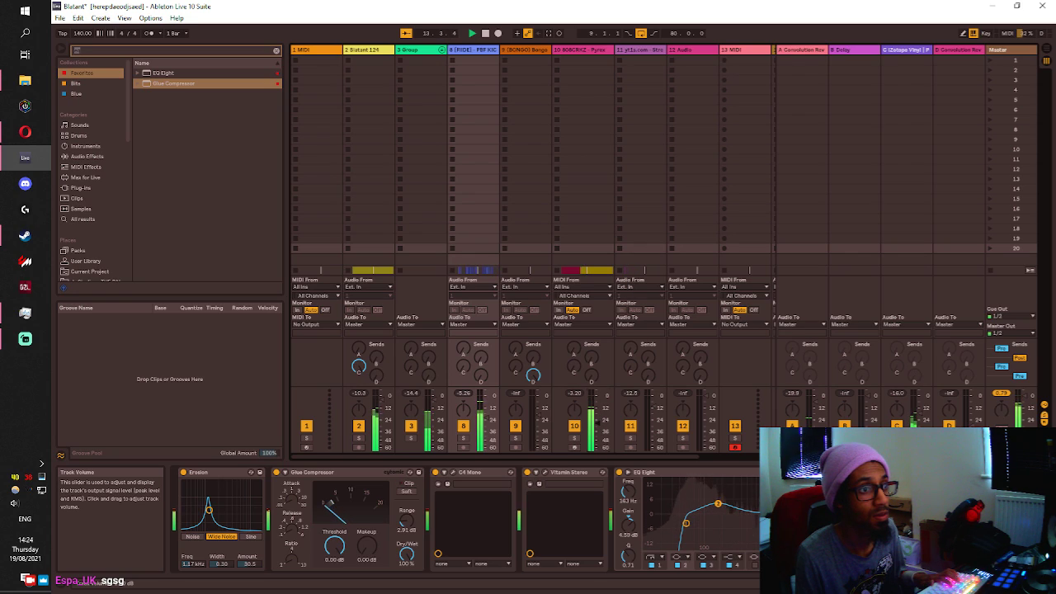
left_click(575, 395)
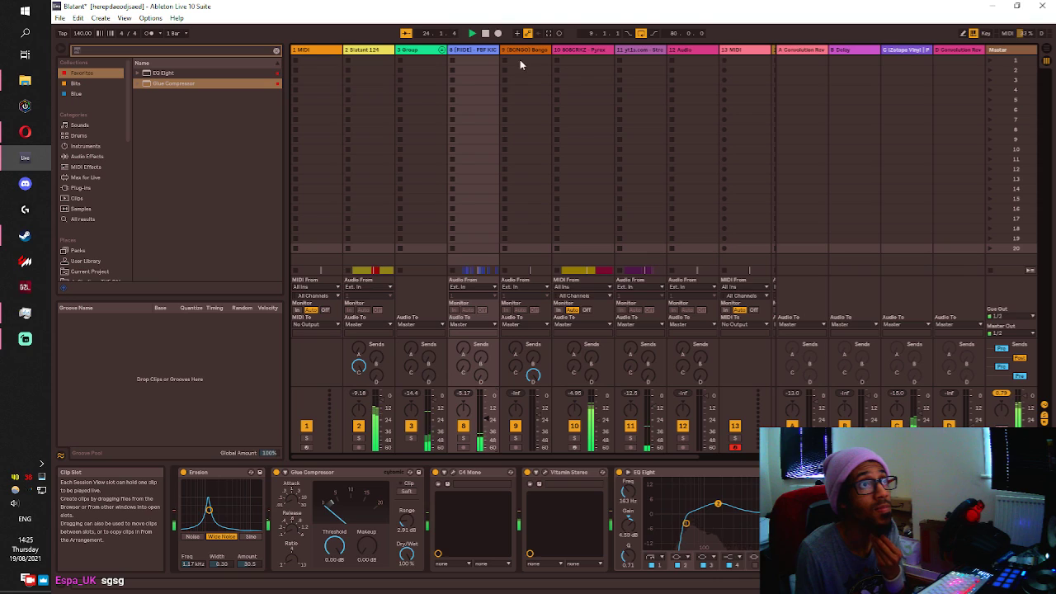
left_click(784, 50)
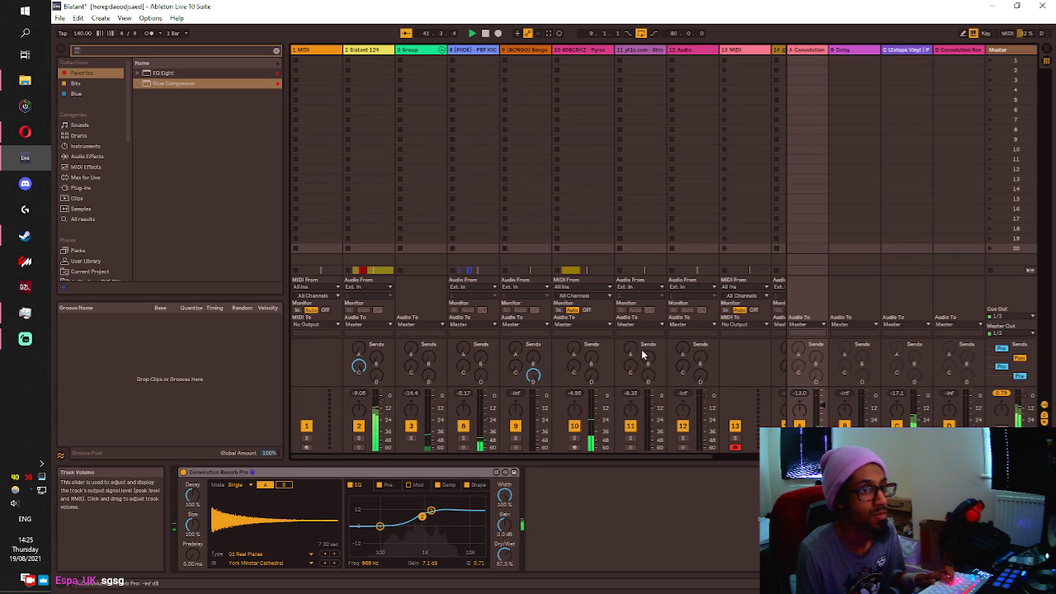
left_click_drag(708, 457, 676, 462)
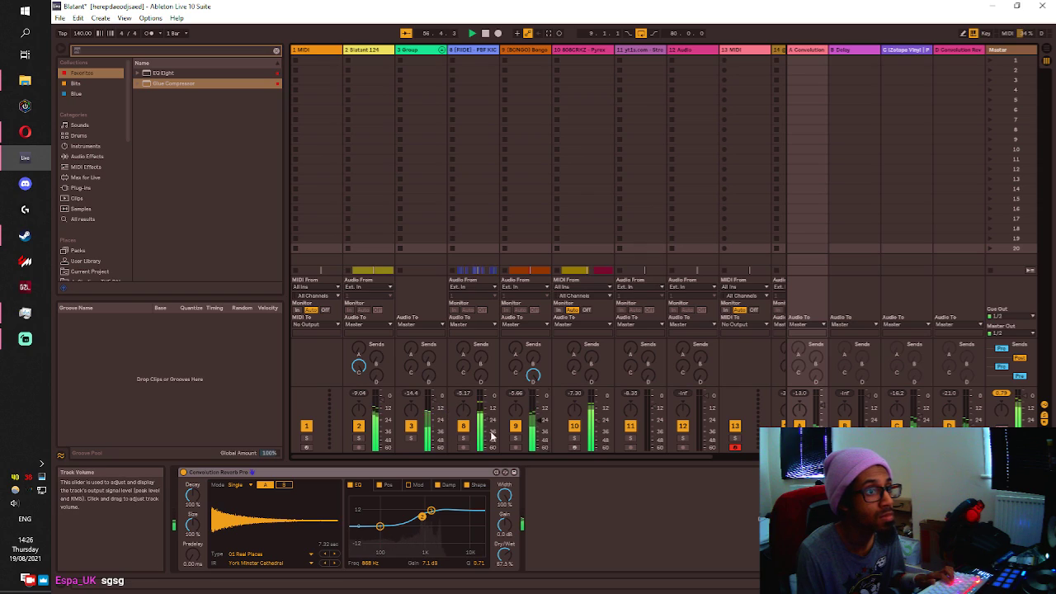
left_click(516, 394)
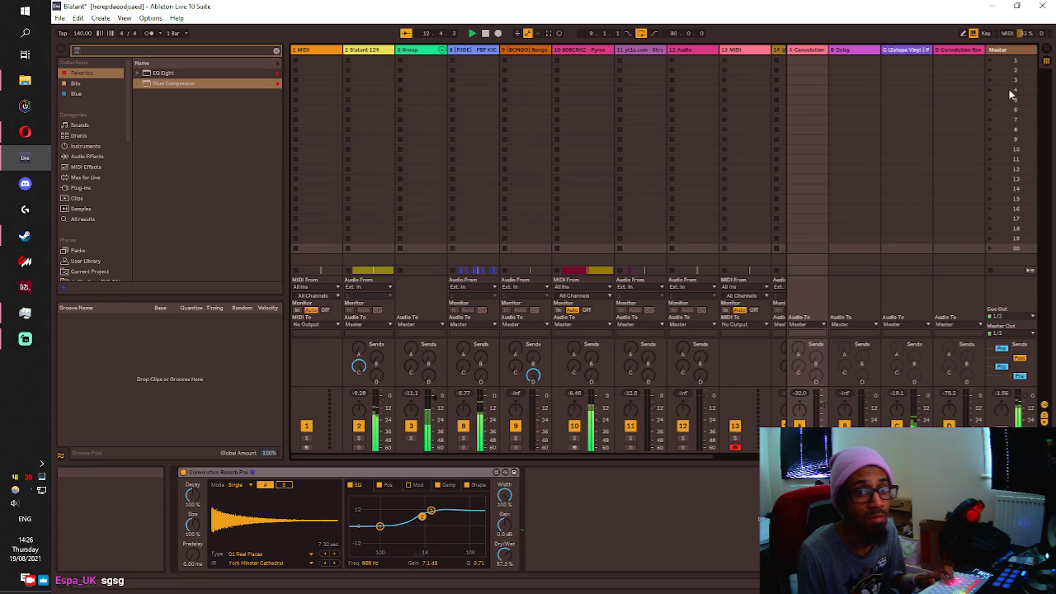
Play the arrangement from the first bongo clip at bar 49 and save the Live Set.
left_click(1046, 51)
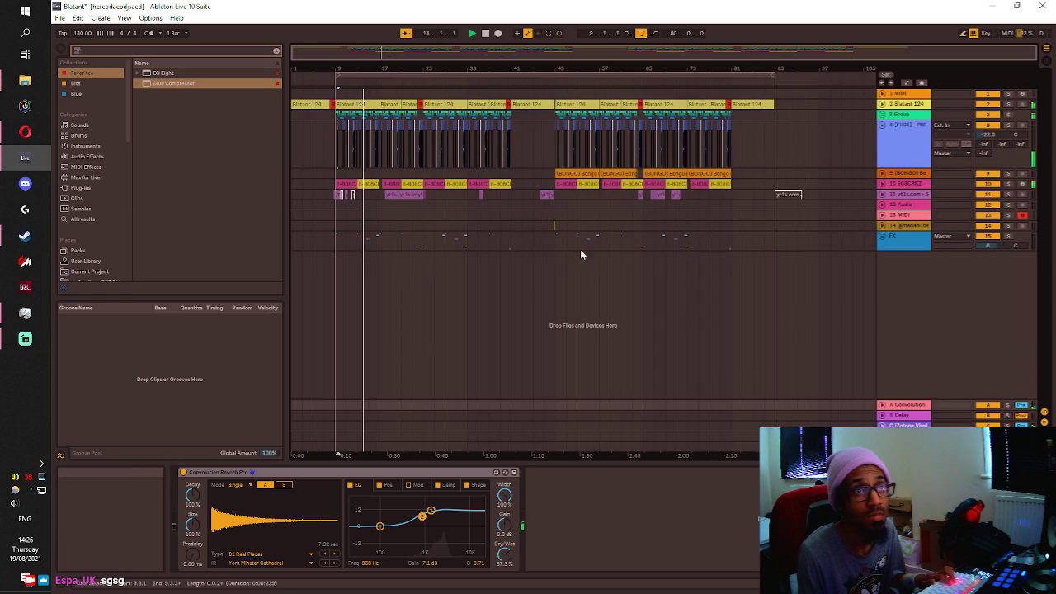
left_click(555, 178)
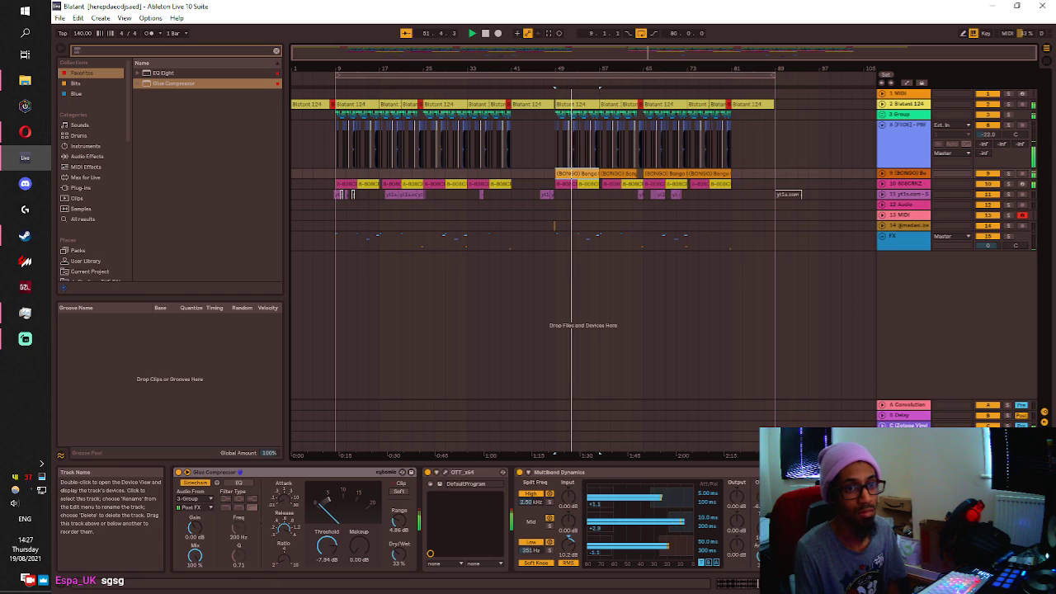
Open Ozone 8 on the master to examine the stereo image in its Imager, and save the Live Set.
left_click(906, 447)
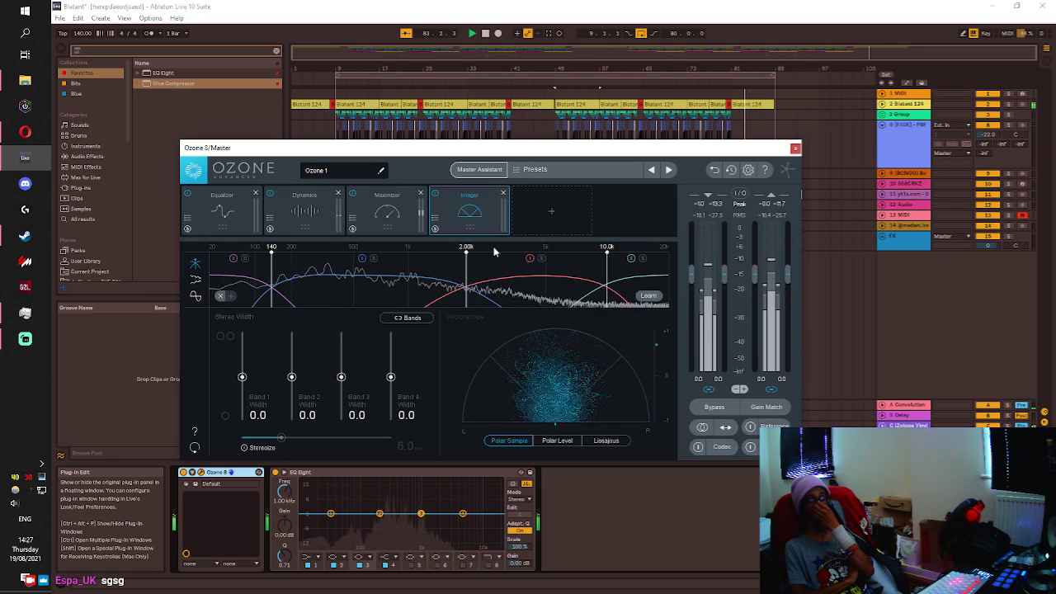
key("alt+Tab")
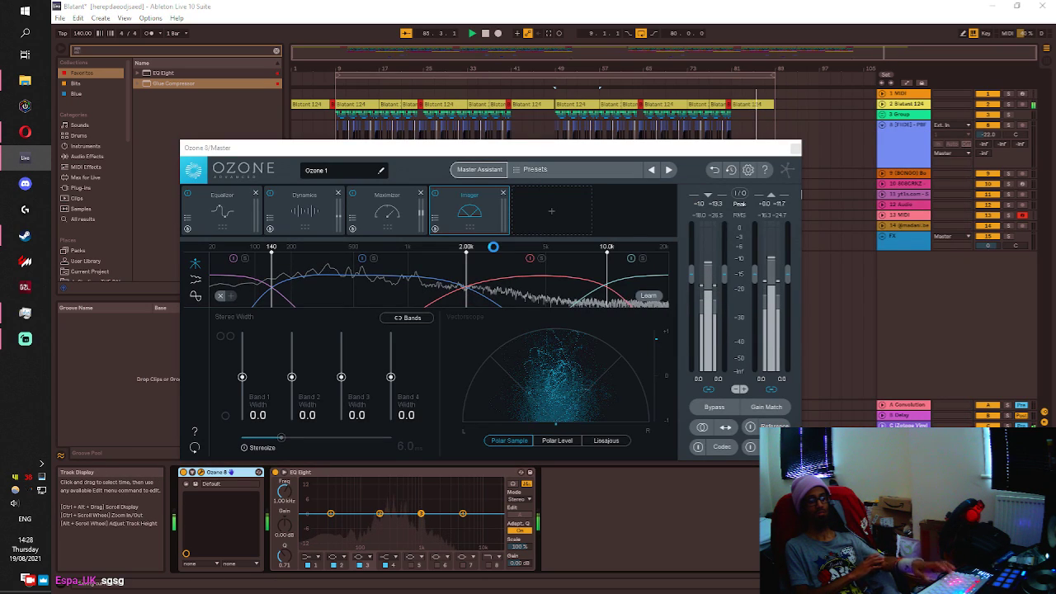
key("ctrl+s")
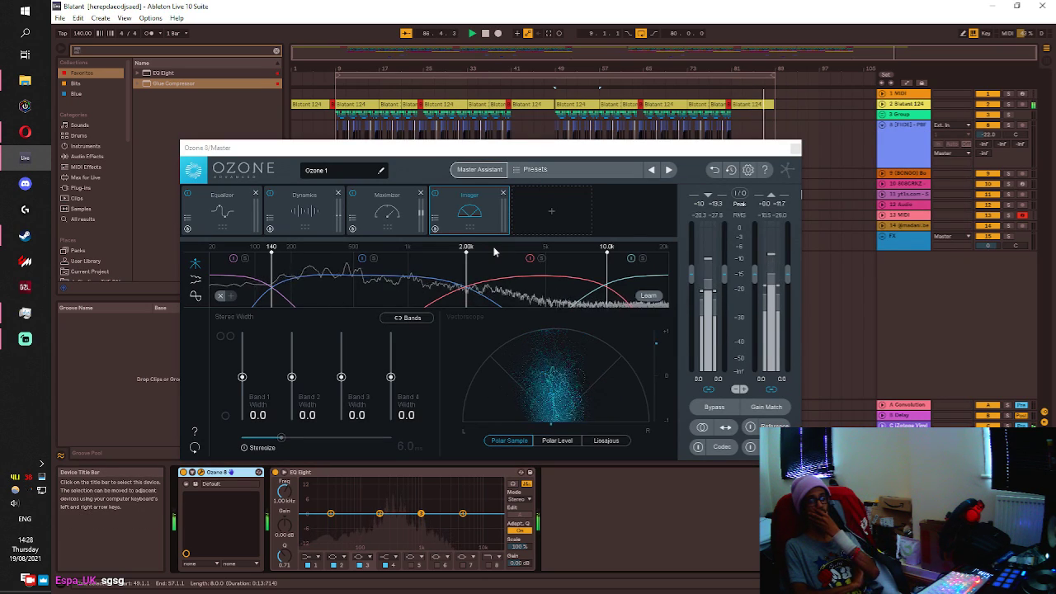